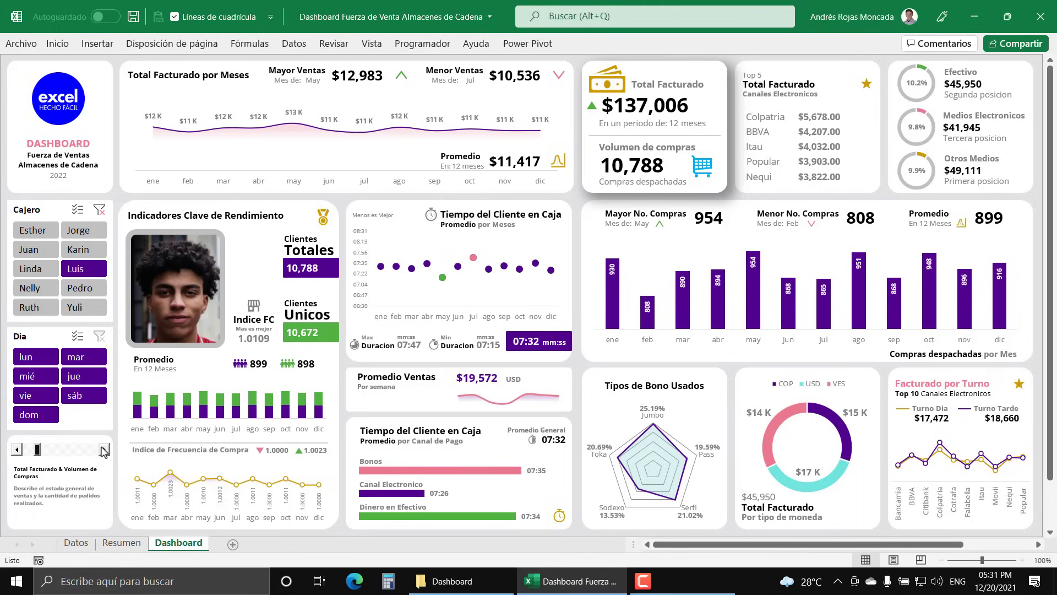
Advance the dashboard's indicator highlight one card at a time, reading each description through to the Top 10 payment methods by shift.
left_click(104, 449)
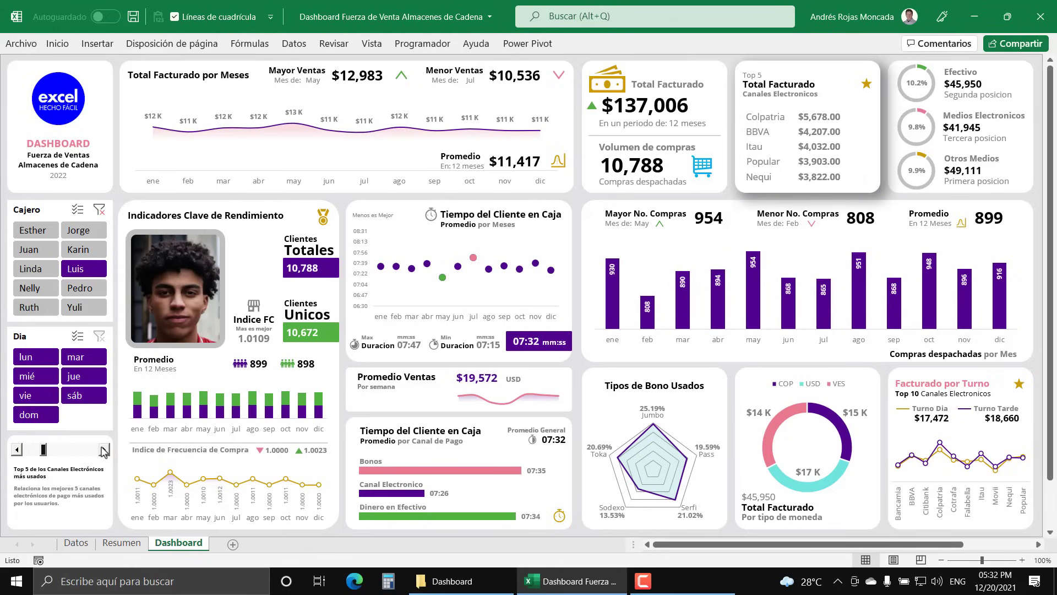
left_click(104, 450)
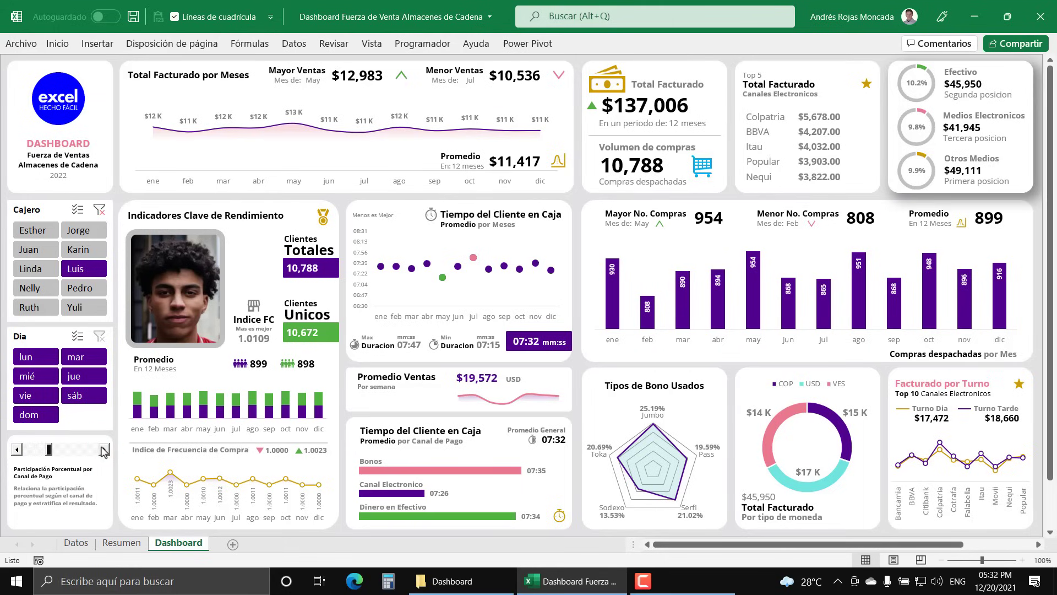
left_click(104, 450)
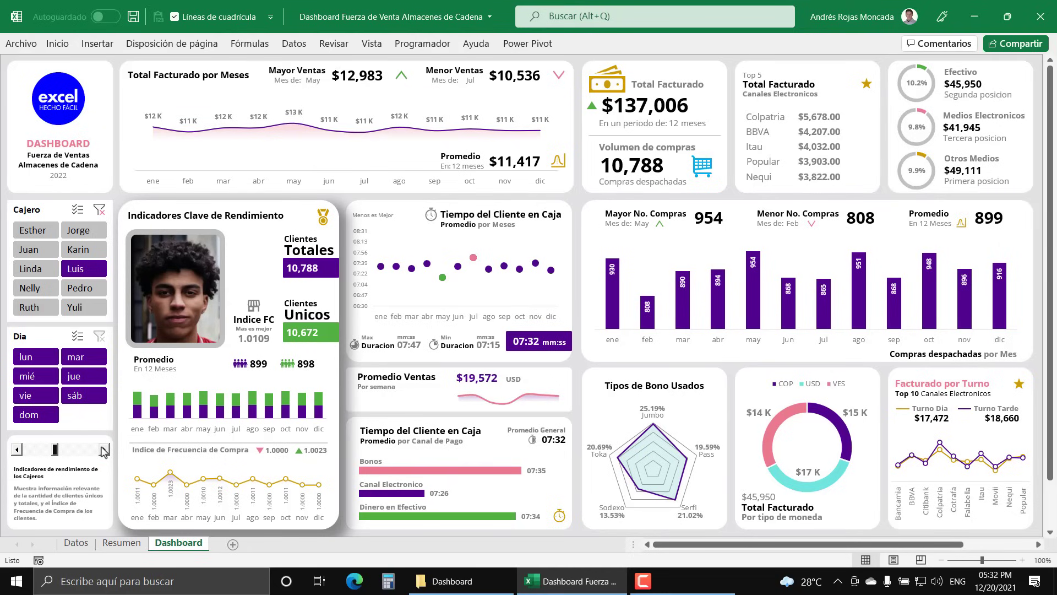
left_click(104, 449)
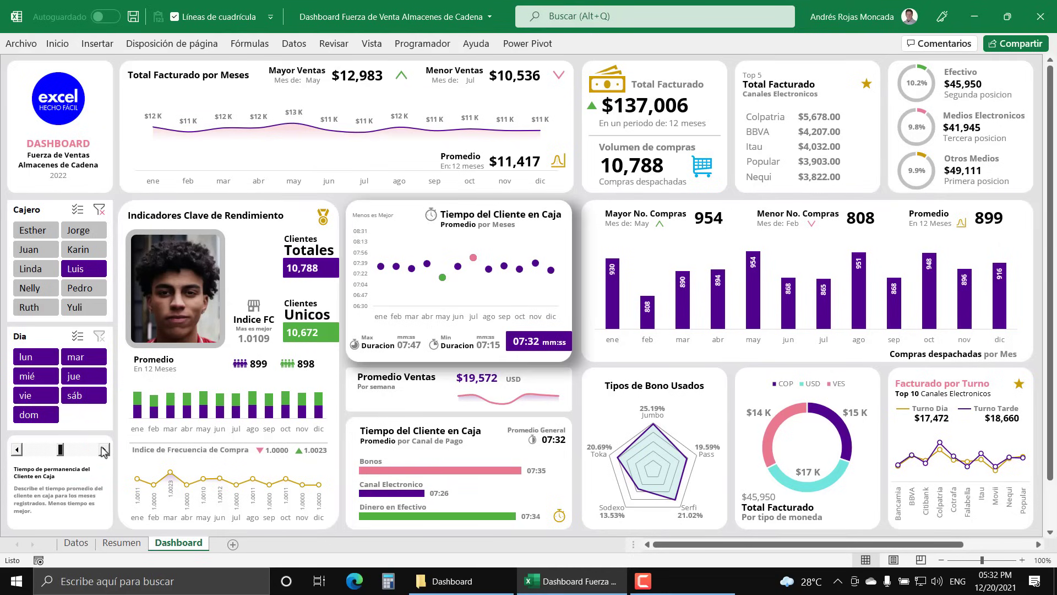
left_click(105, 450)
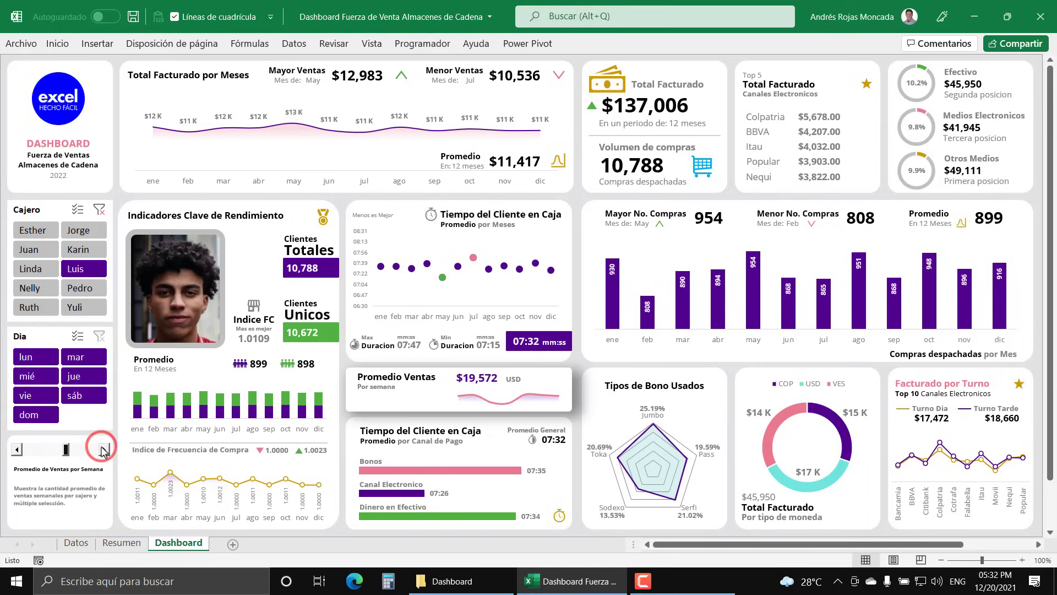
left_click(104, 449)
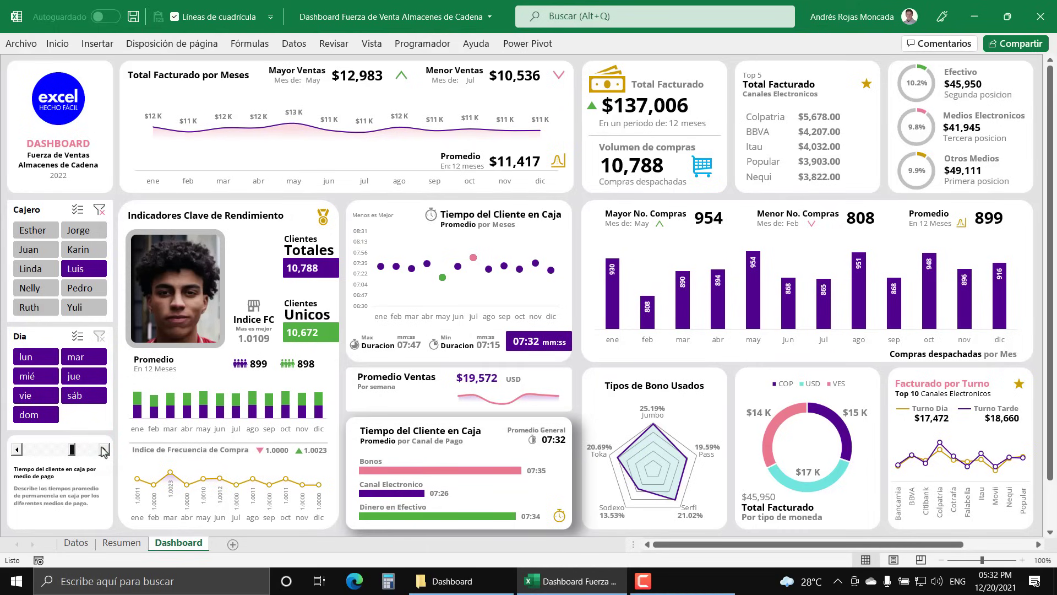
left_click(104, 449)
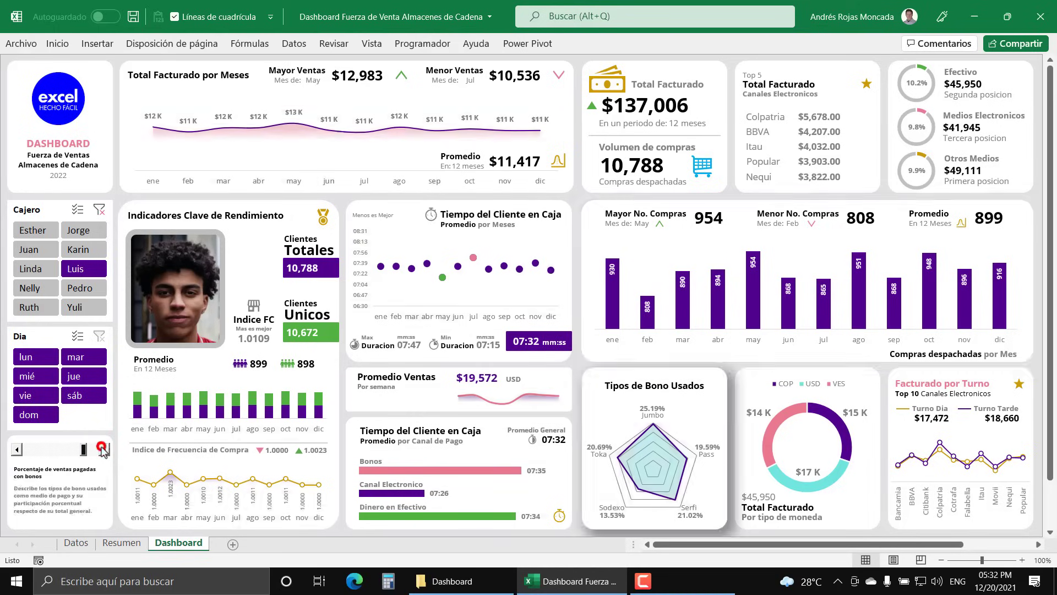
left_click(104, 449)
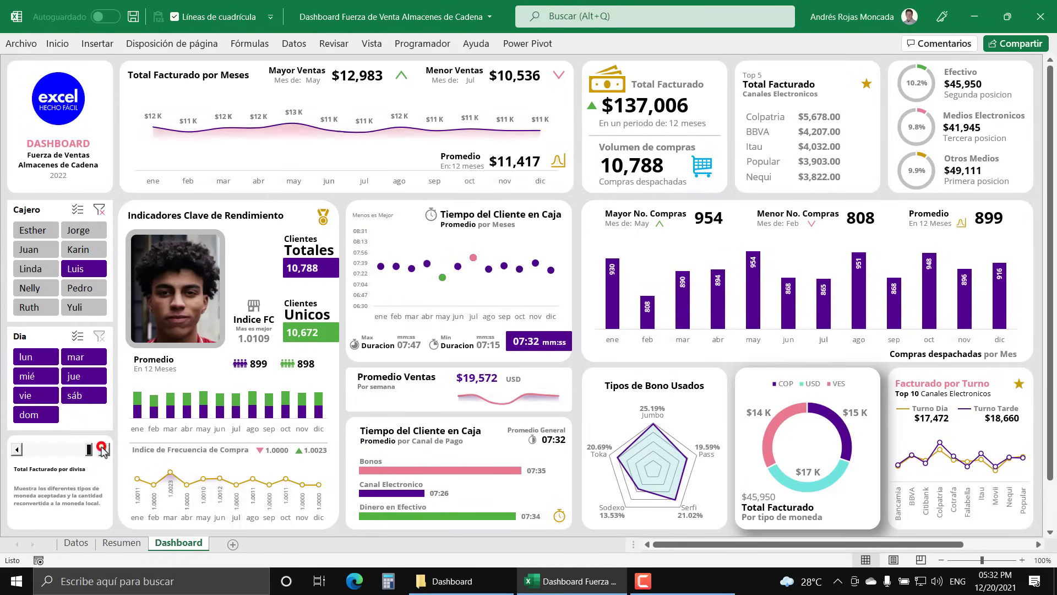
left_click(104, 449)
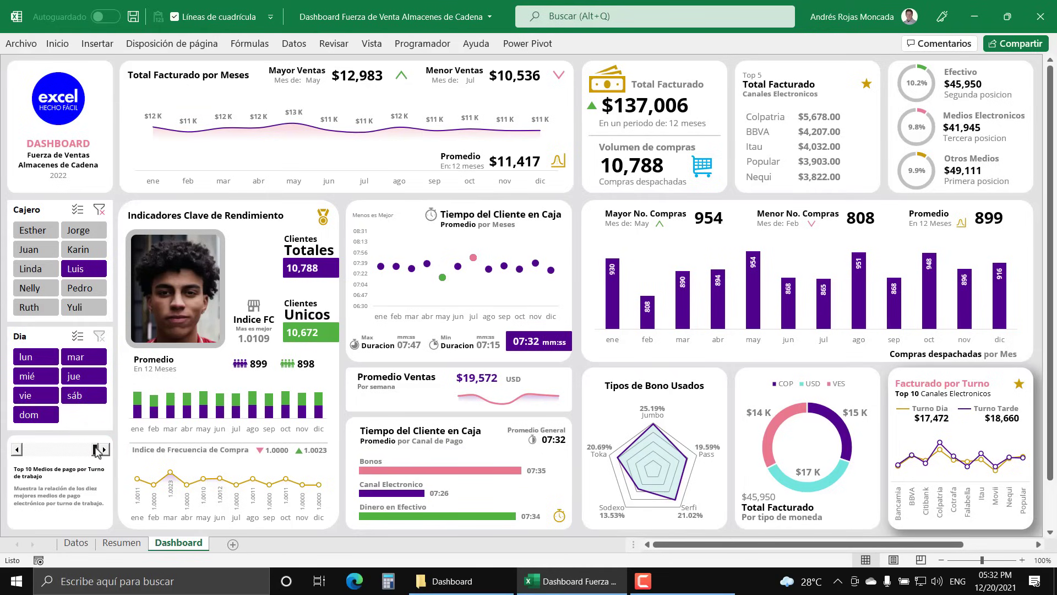
Step the dashboard's indicator highlight back through the cards until it reaches the Sin seleccion position.
left_click_drag(97, 450, 74, 450)
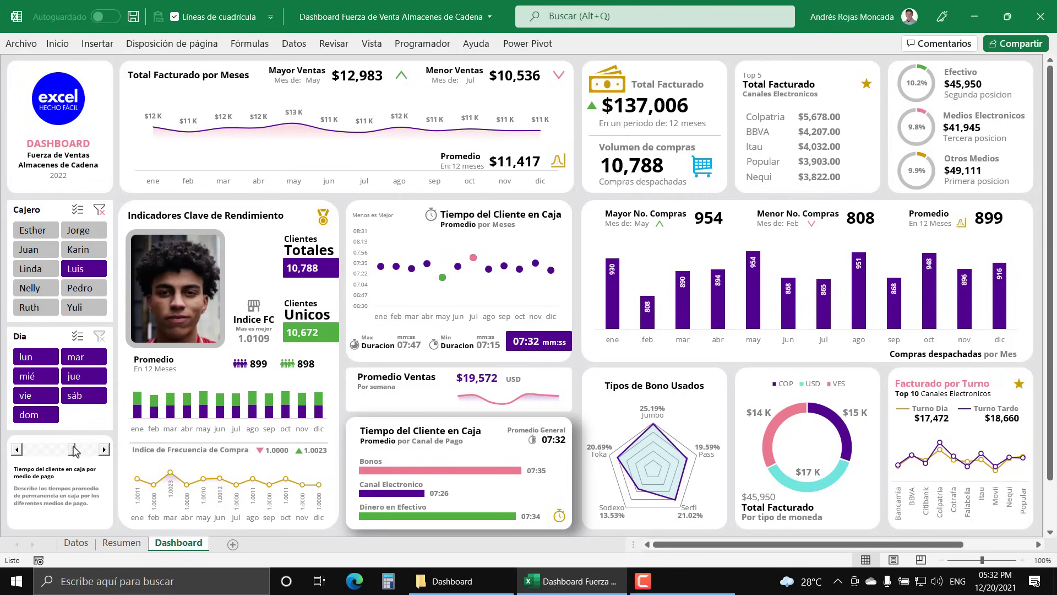
left_click(19, 450)
left_click(19, 450)
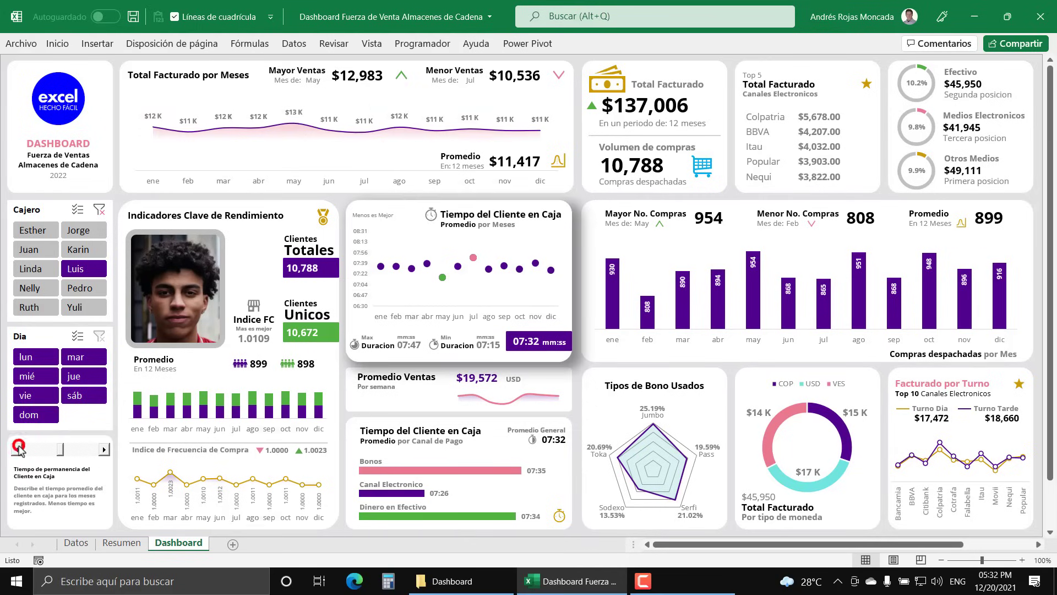
left_click(19, 450)
left_click(19, 451)
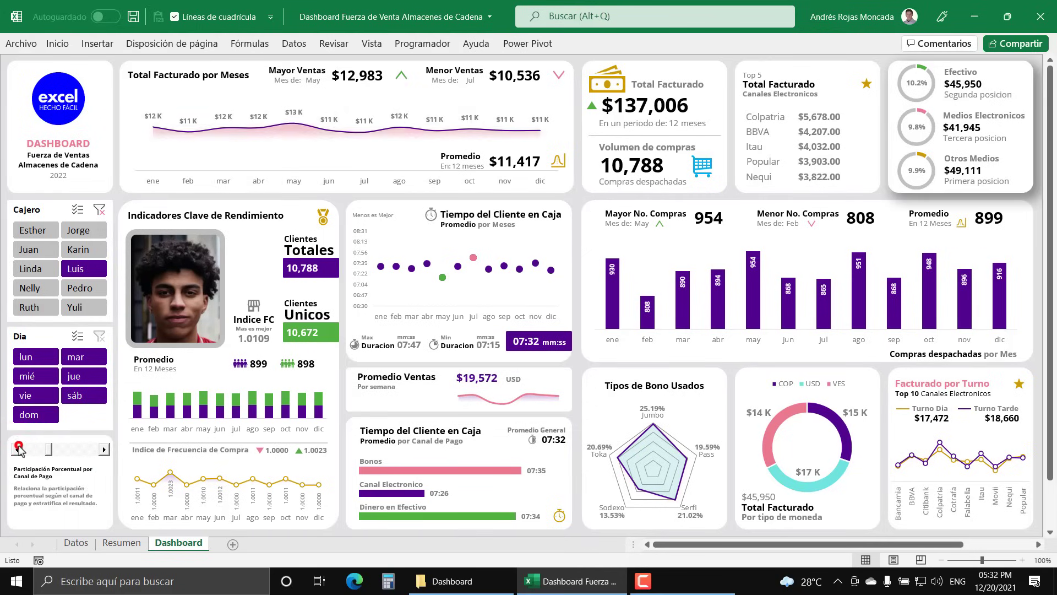
left_click(20, 451)
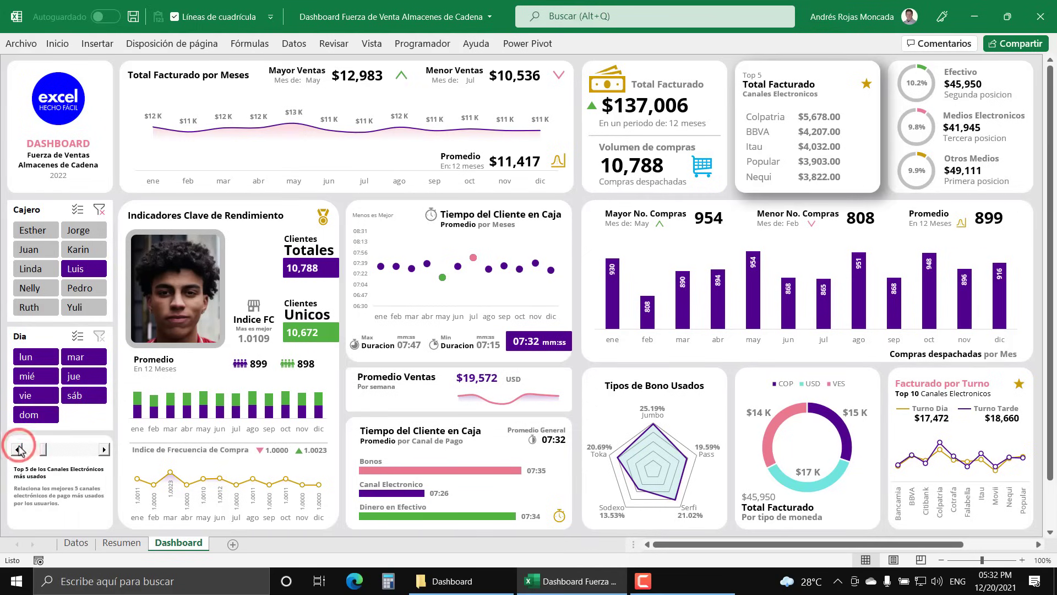
left_click(20, 450)
left_click(19, 450)
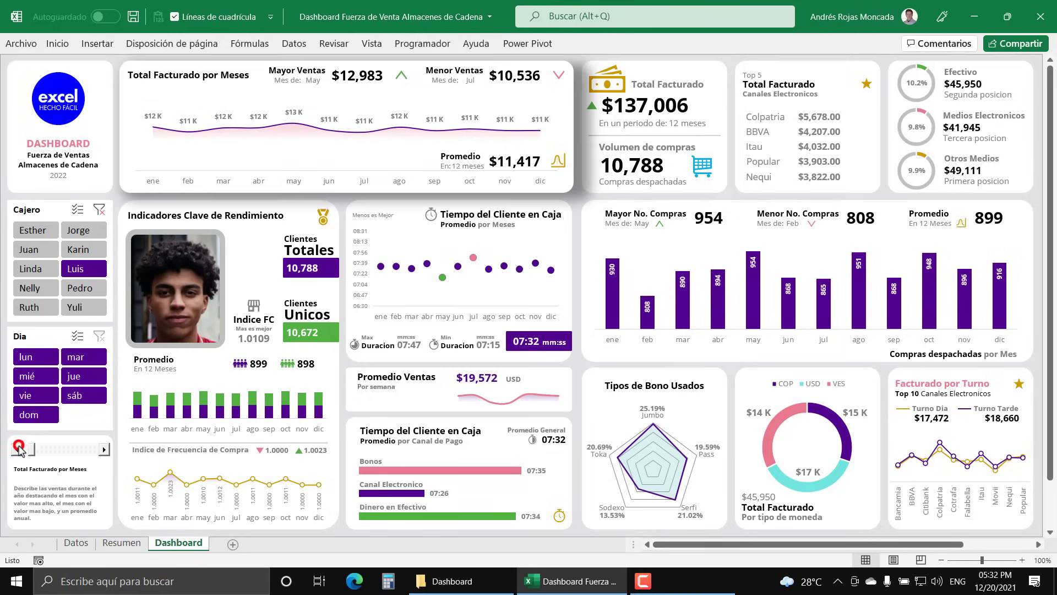
left_click(20, 451)
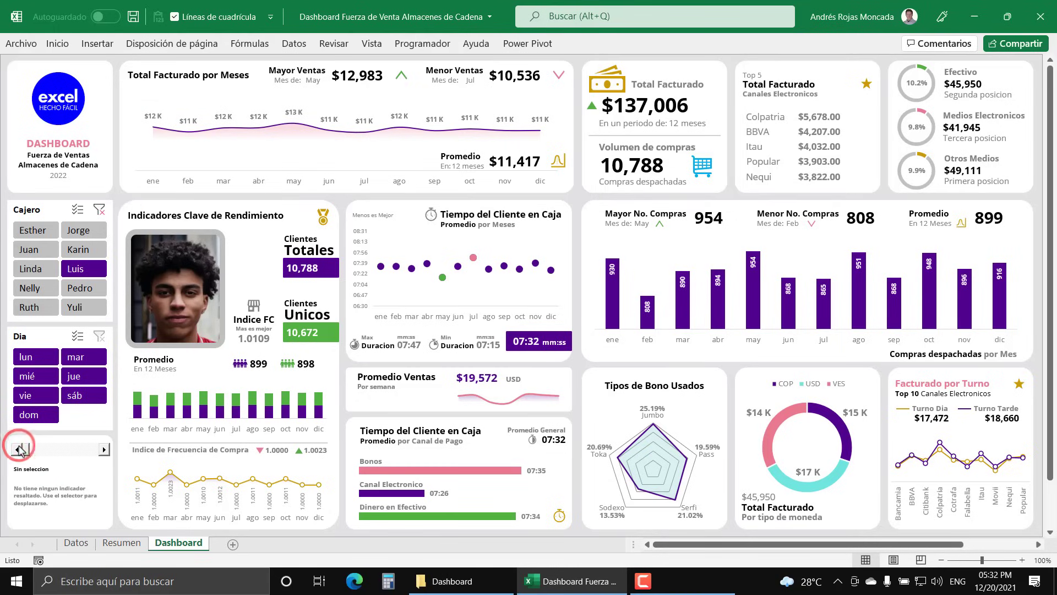
Filter the dashboard by four different cashiers in turn, and by weekdays from mié to sáb, to compare their indicators.
left_click(71, 290)
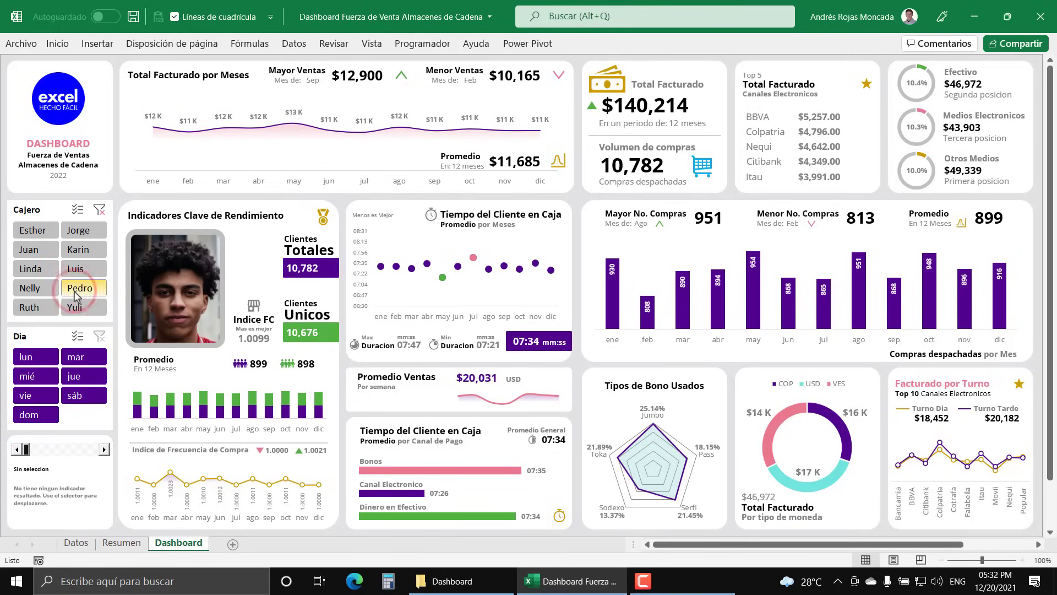
left_click(34, 288)
left_click(45, 270)
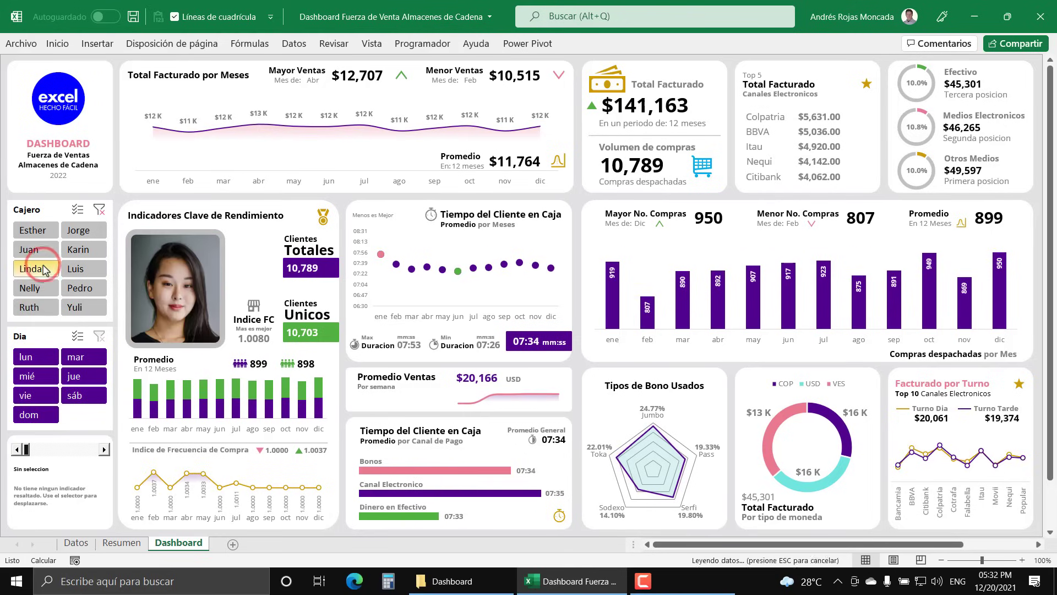
left_click(42, 249)
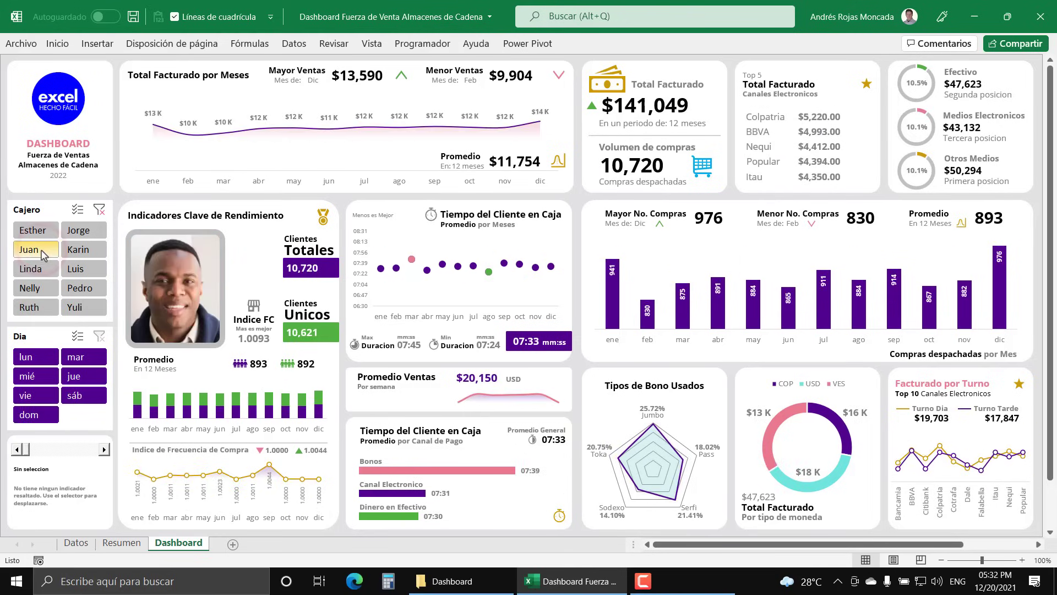
left_click(23, 377)
left_click_drag(53, 379, 85, 401)
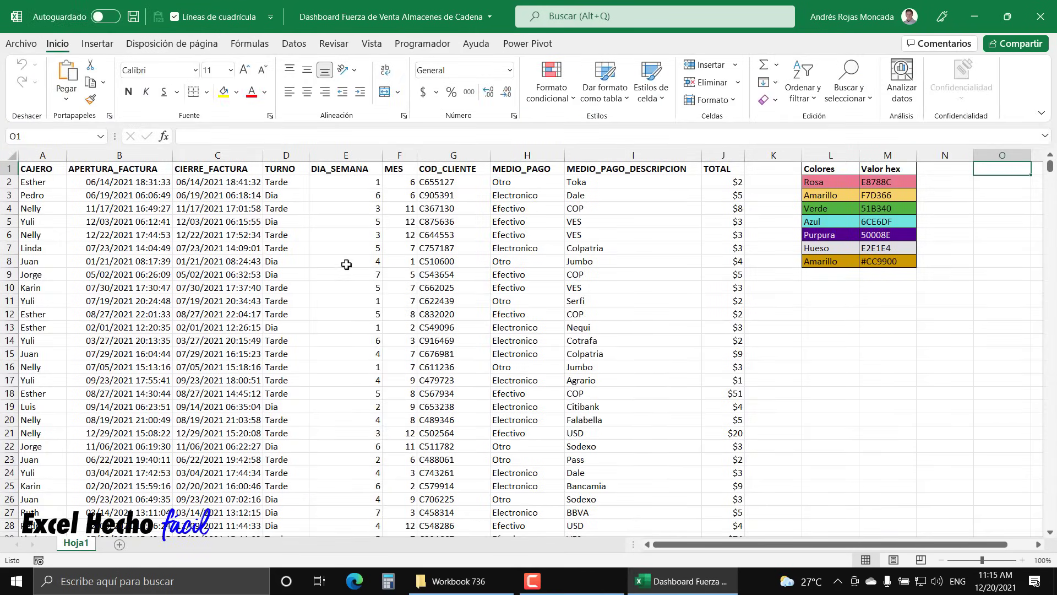
Review the source data on Hoja1 column by column, from CAJERO through to TOTAL.
left_click(48, 155)
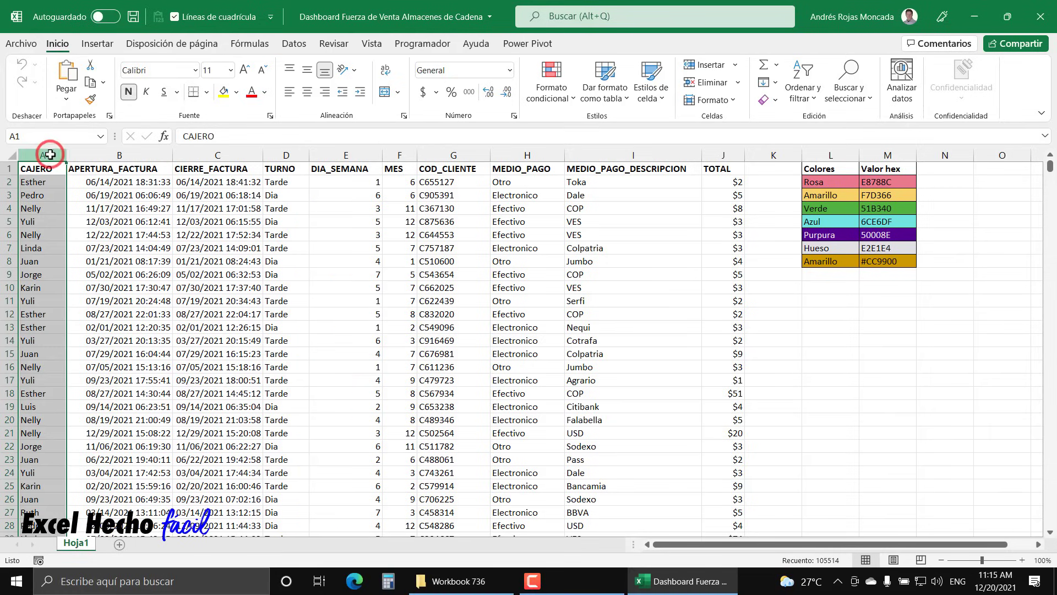
left_click(149, 154)
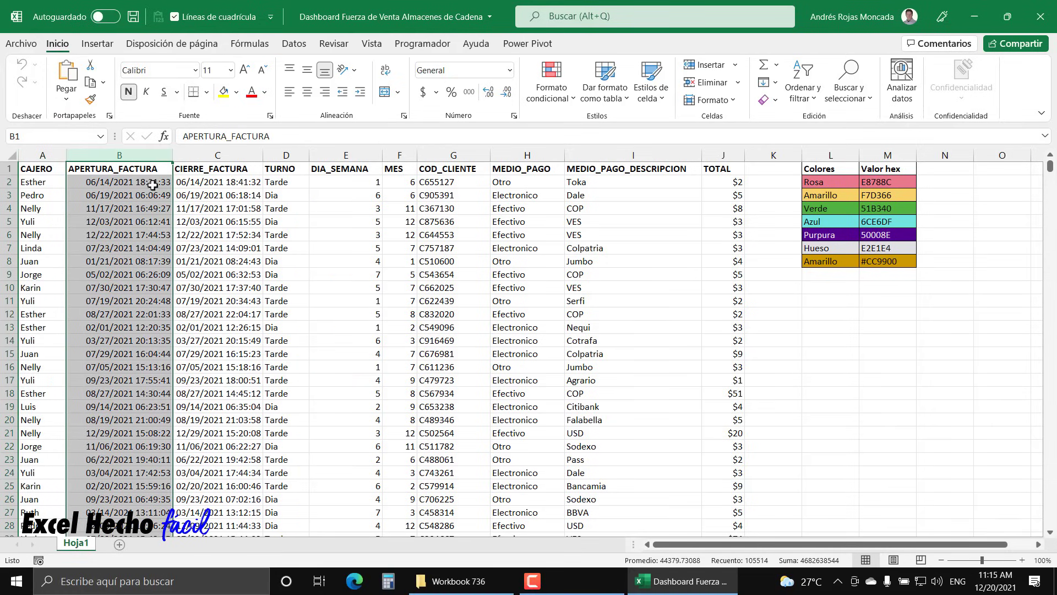
left_click(201, 155)
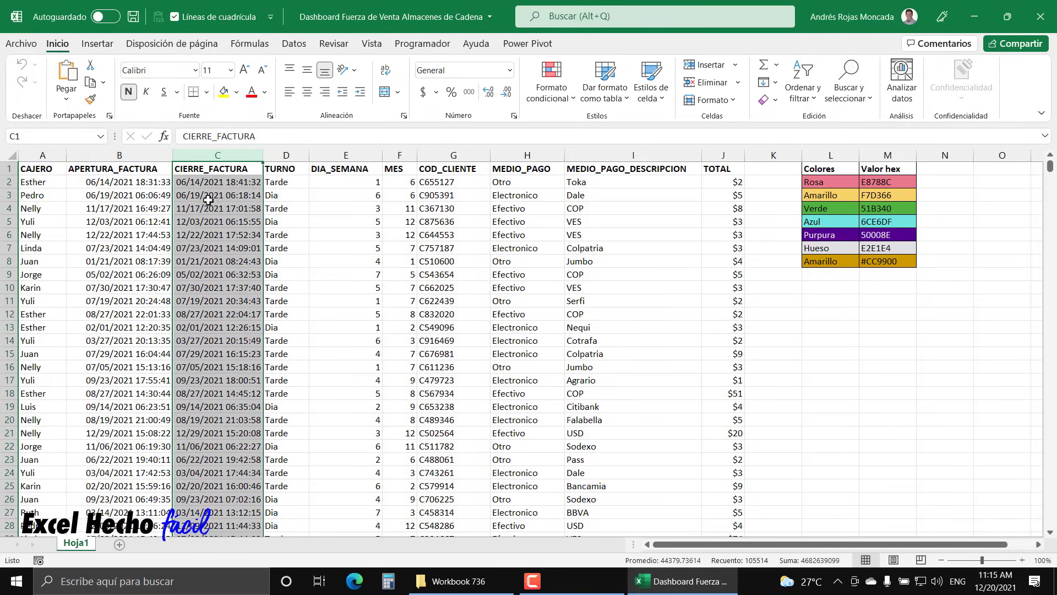
left_click(286, 154)
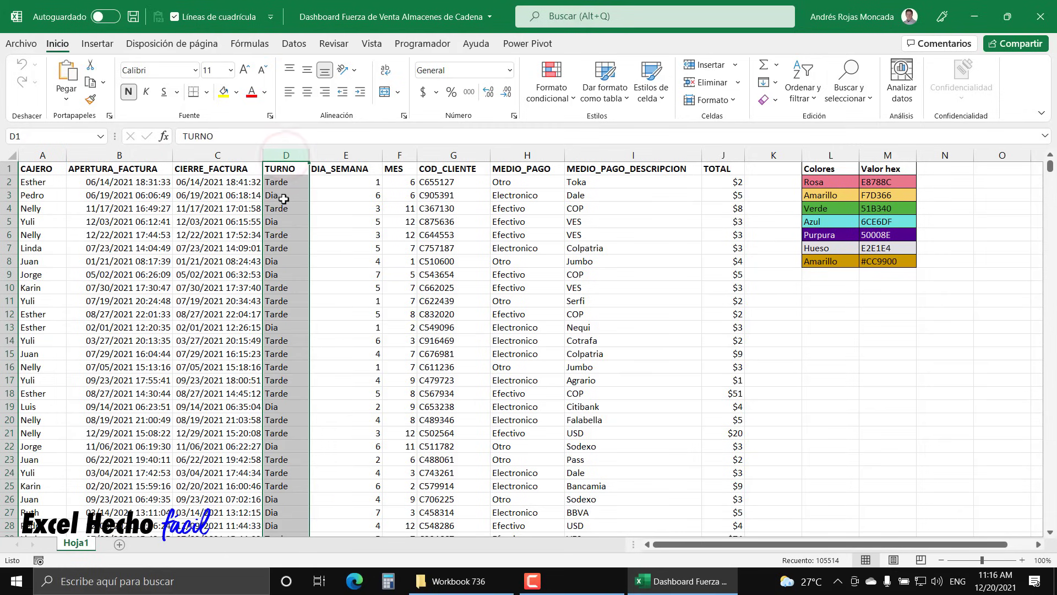
left_click(354, 153)
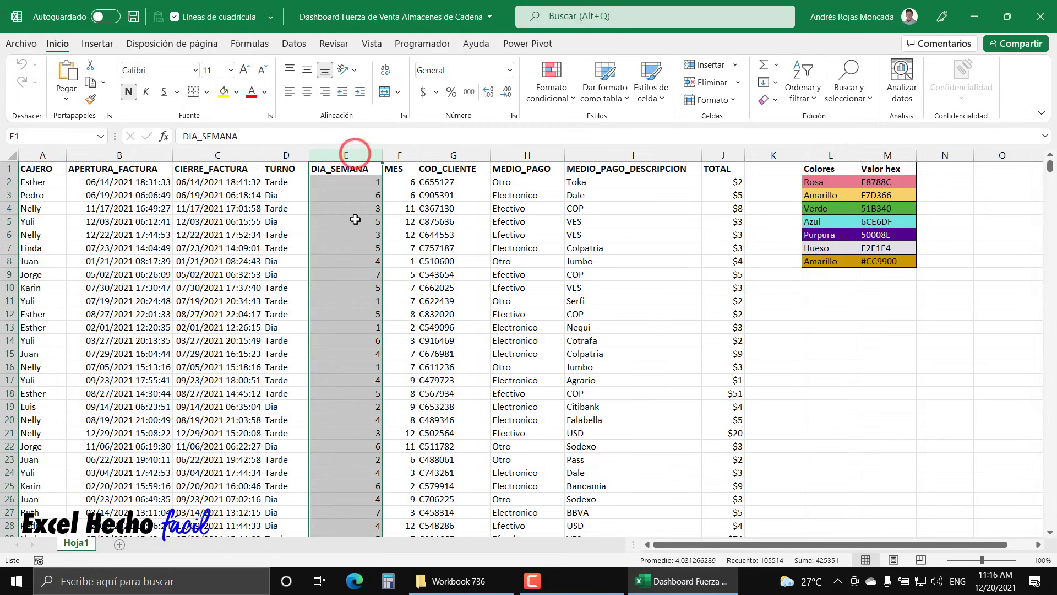
left_click_drag(402, 155, 441, 155)
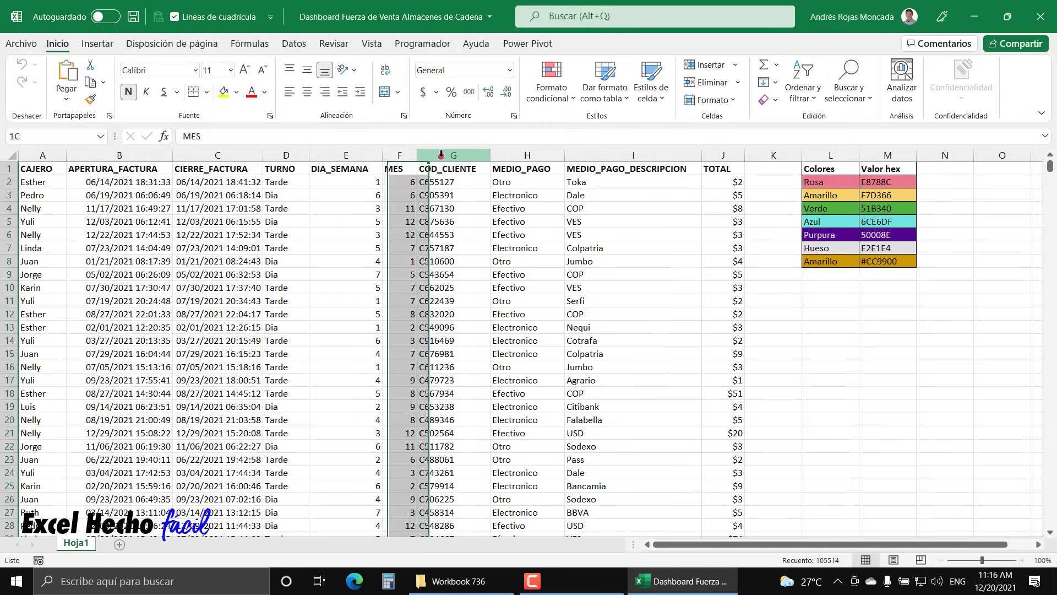
left_click(528, 157)
left_click(608, 156)
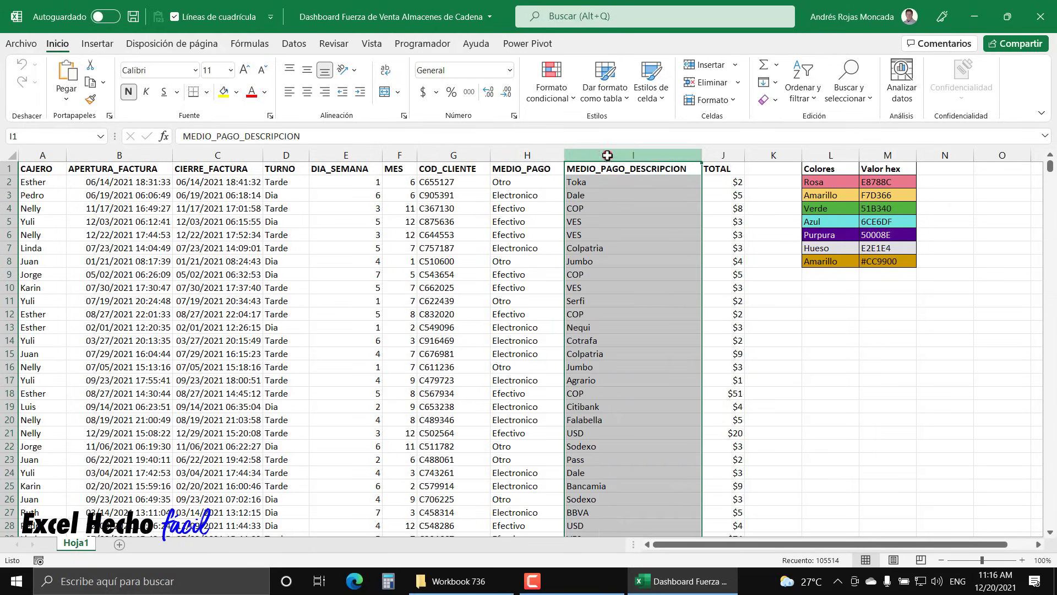
left_click(722, 156)
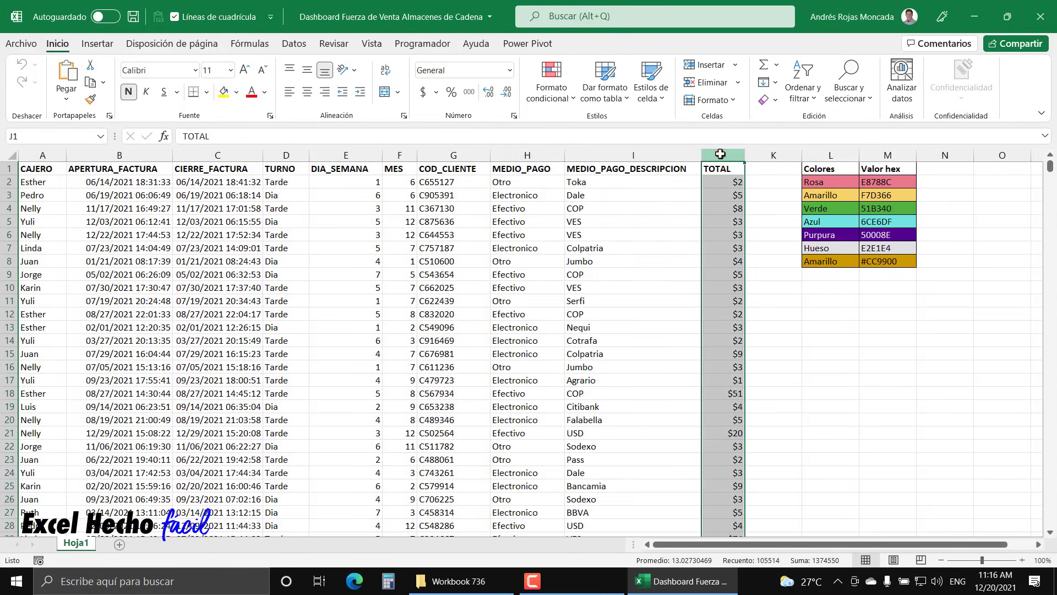
Check how far the sales records extend by going to the last row of the CAJERO column and returning to its header.
left_click(724, 216)
key("ctrl+Left")
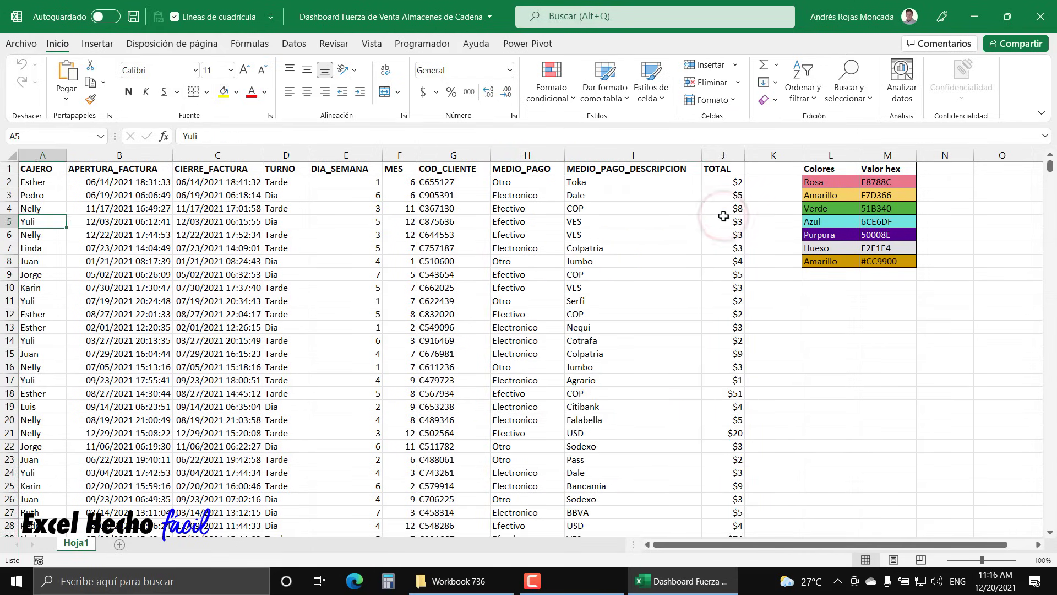
key("ctrl+Down")
scroll(98, 364, "down", 6)
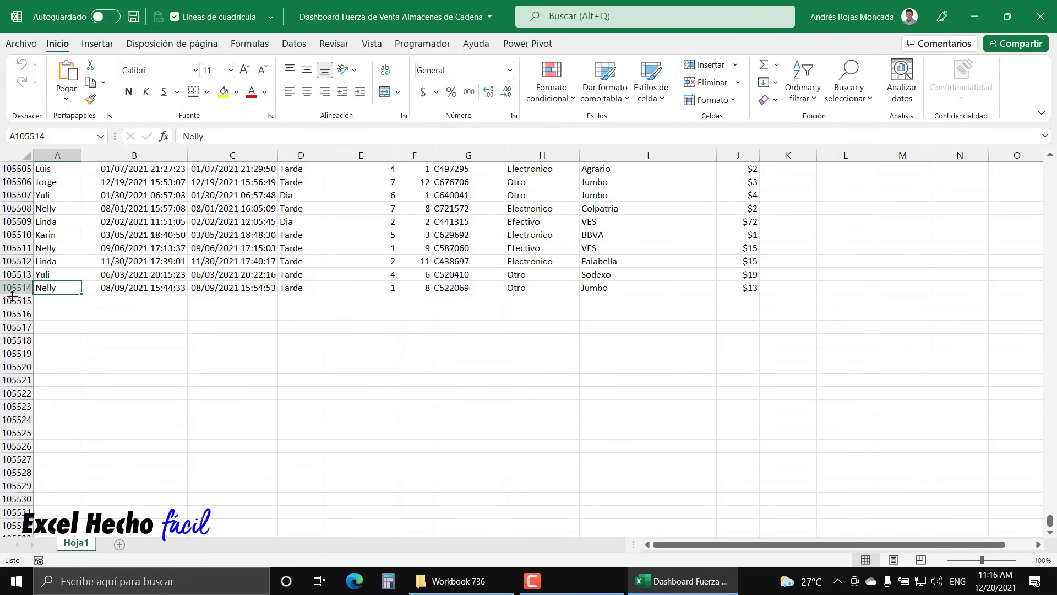
key("ctrl+Up")
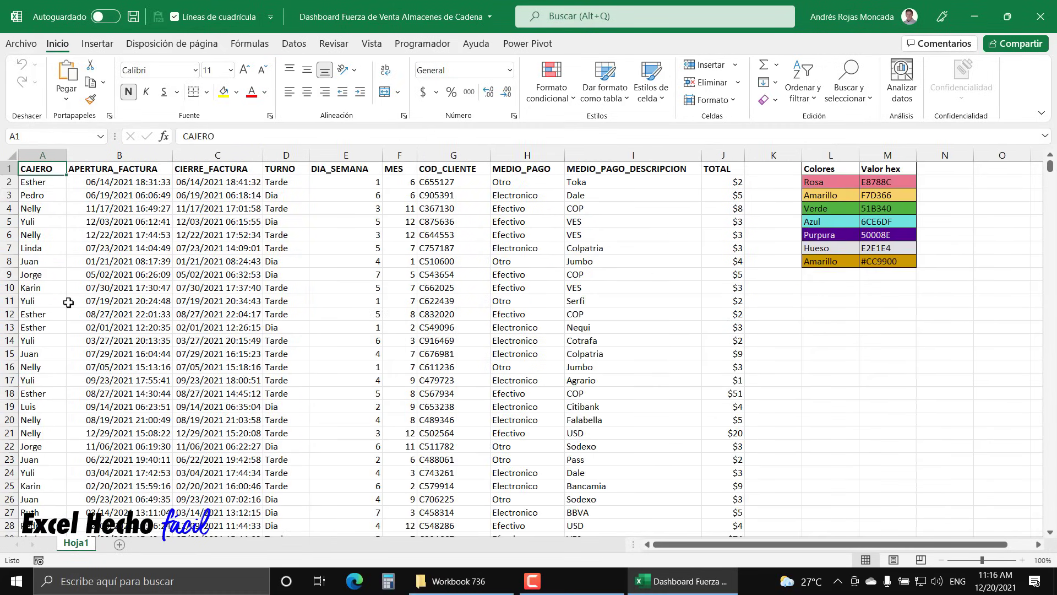
Convert the sales data range A1:J105514 into a table with headers and name the table Datos.
key("ctrl+a")
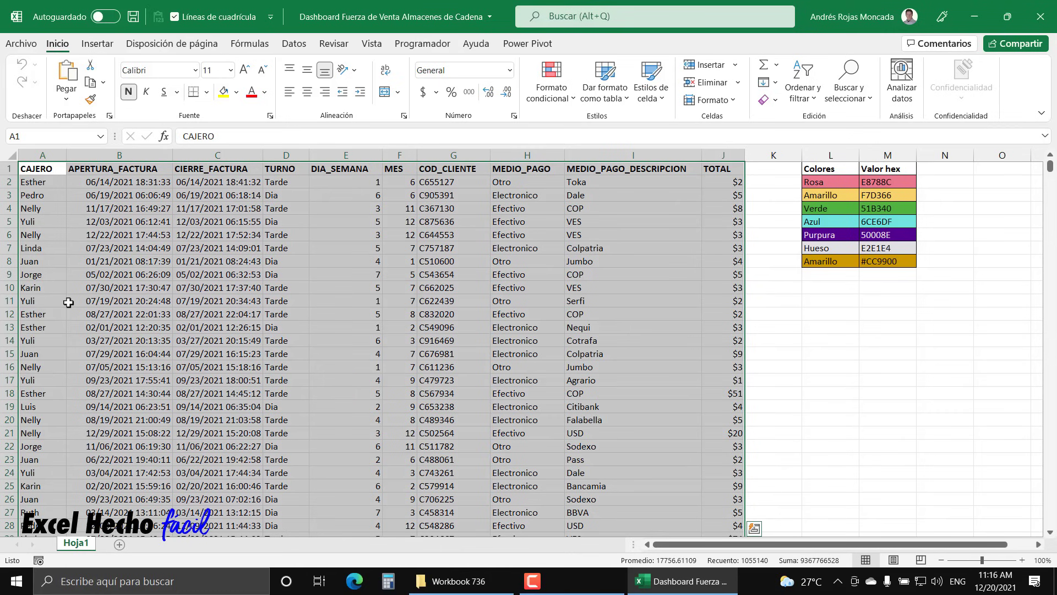
key("ctrl+t")
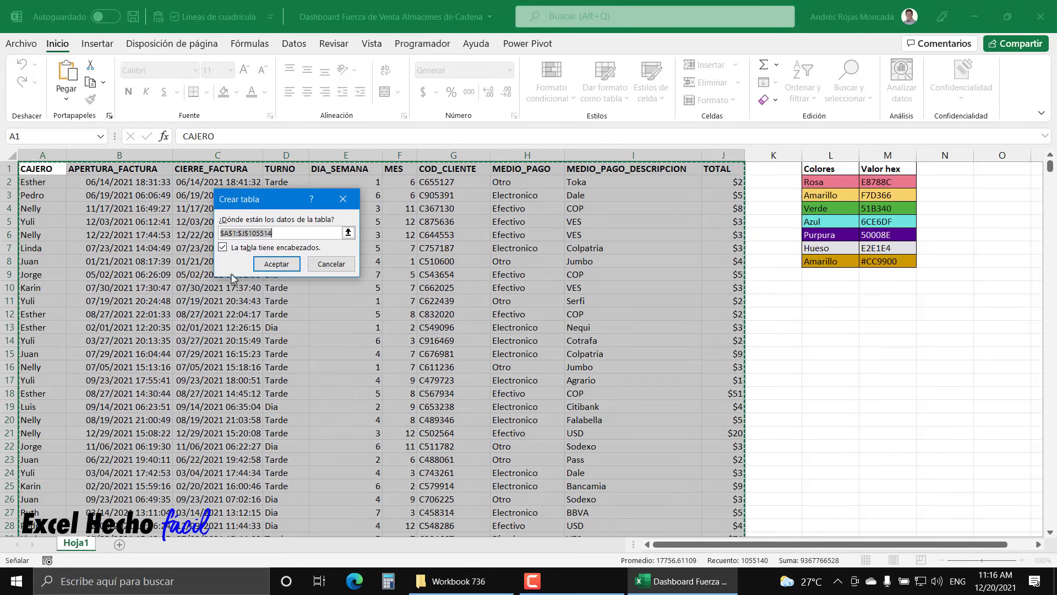
left_click(287, 265)
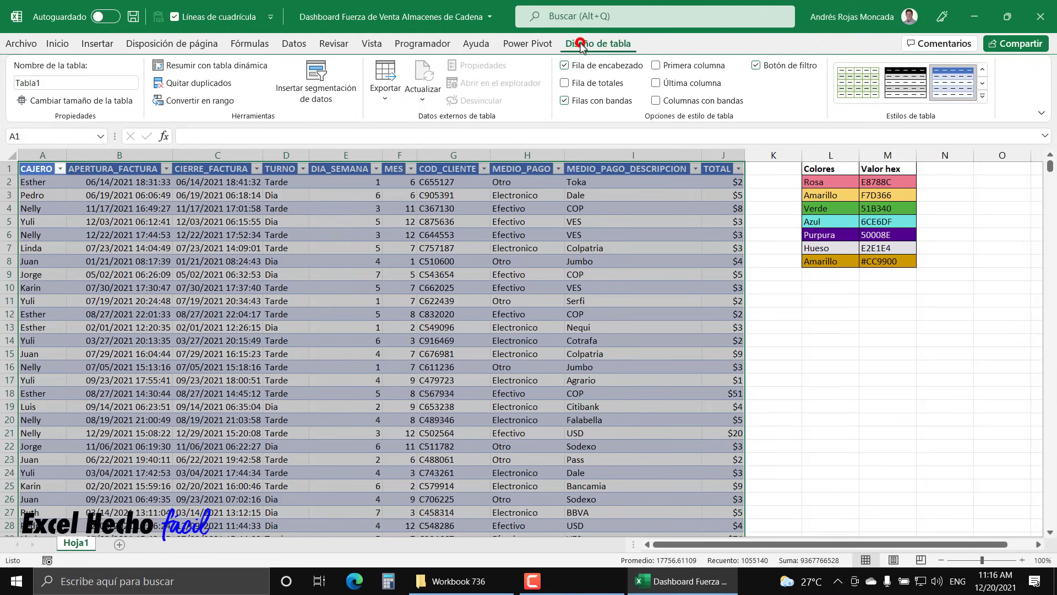
left_click(76, 83)
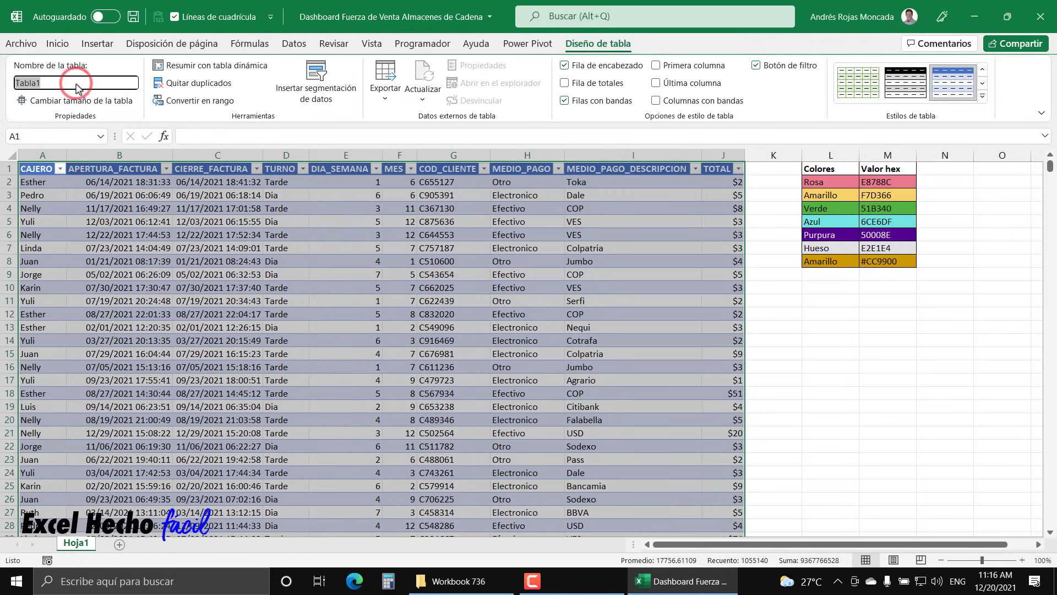
type("Datos")
key("Return")
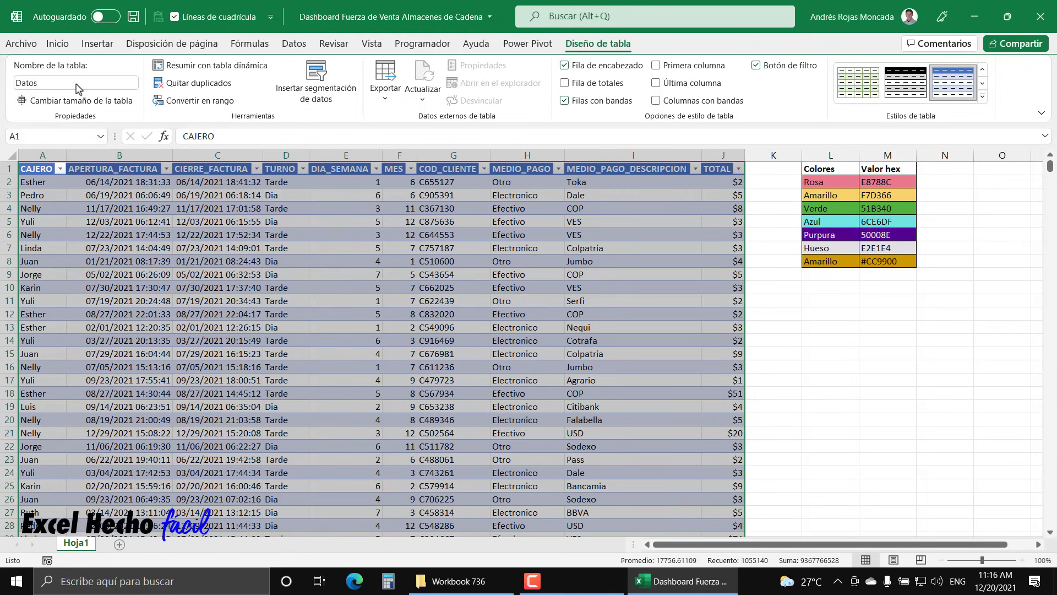
Check in the ribbon customization options that Power Pivot is enabled among the main tabs.
left_click(23, 44)
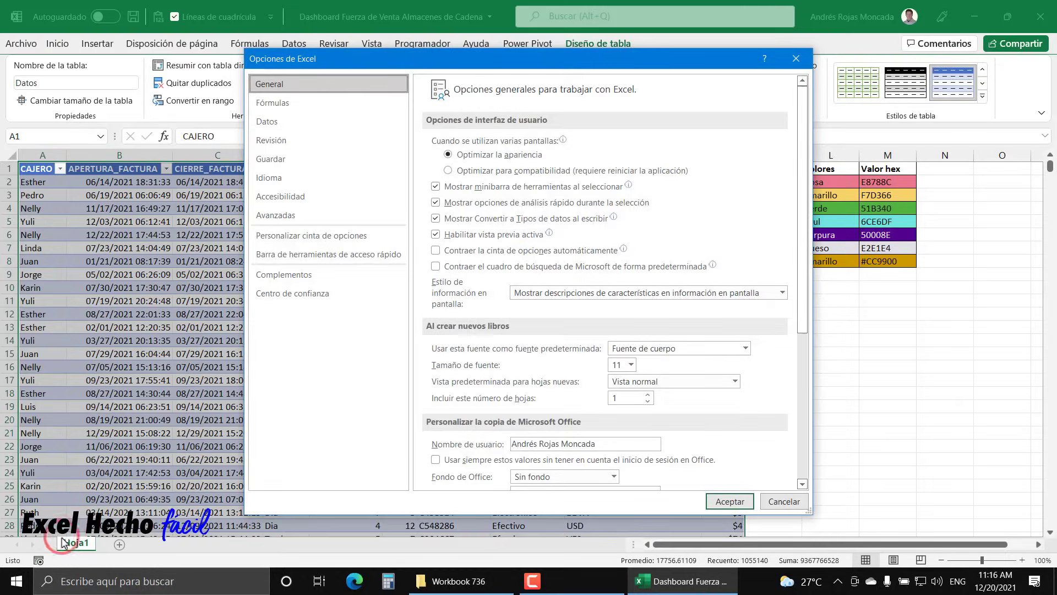
left_click(301, 237)
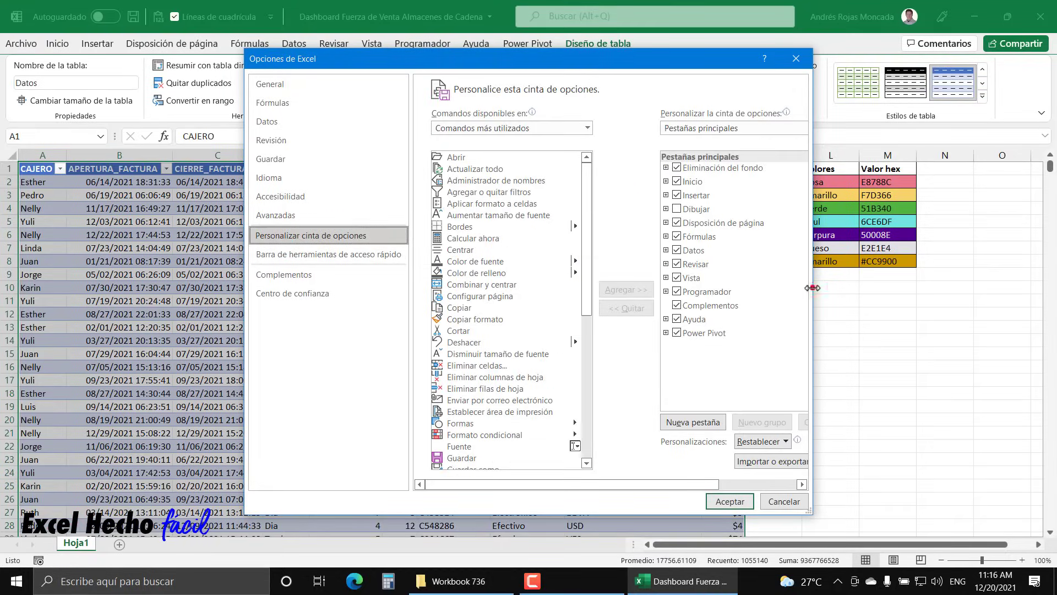
left_click_drag(813, 287, 917, 287)
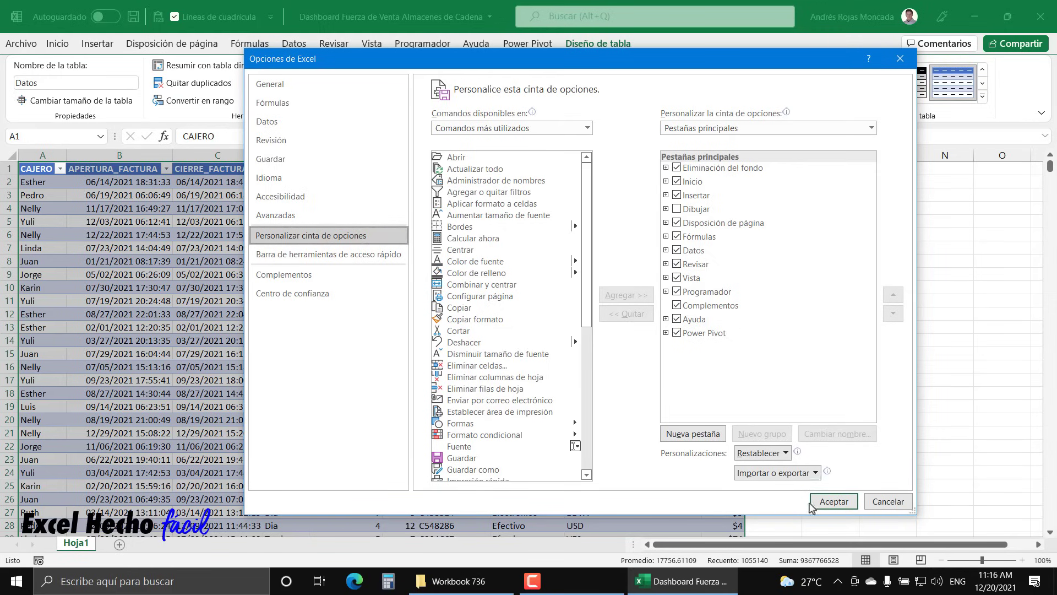
left_click(834, 501)
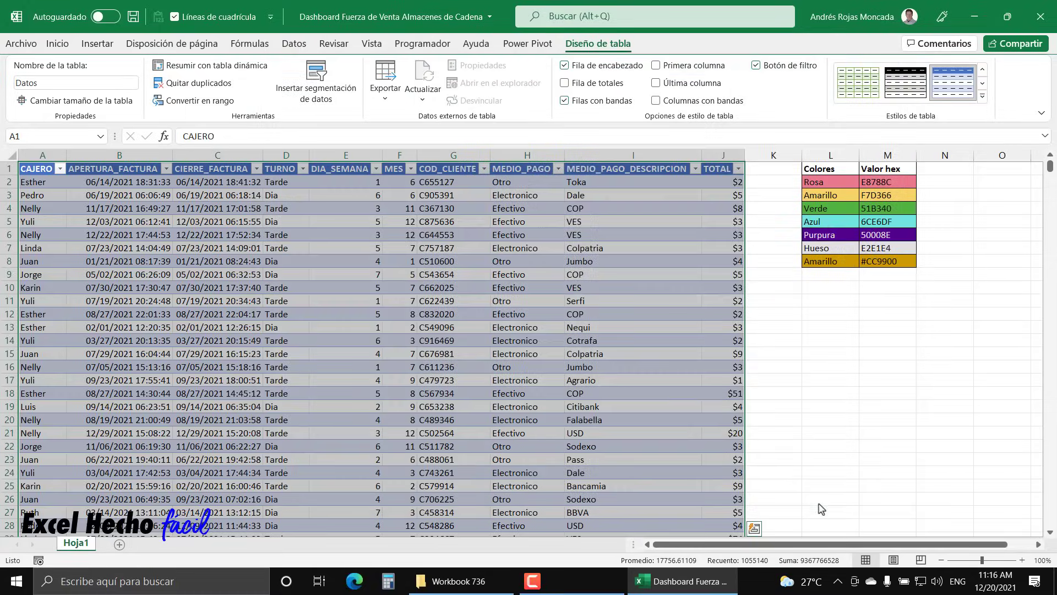
Check in the COM add-ins list that Microsoft Power Pivot for Excel is enabled, and accept the list.
left_click(21, 44)
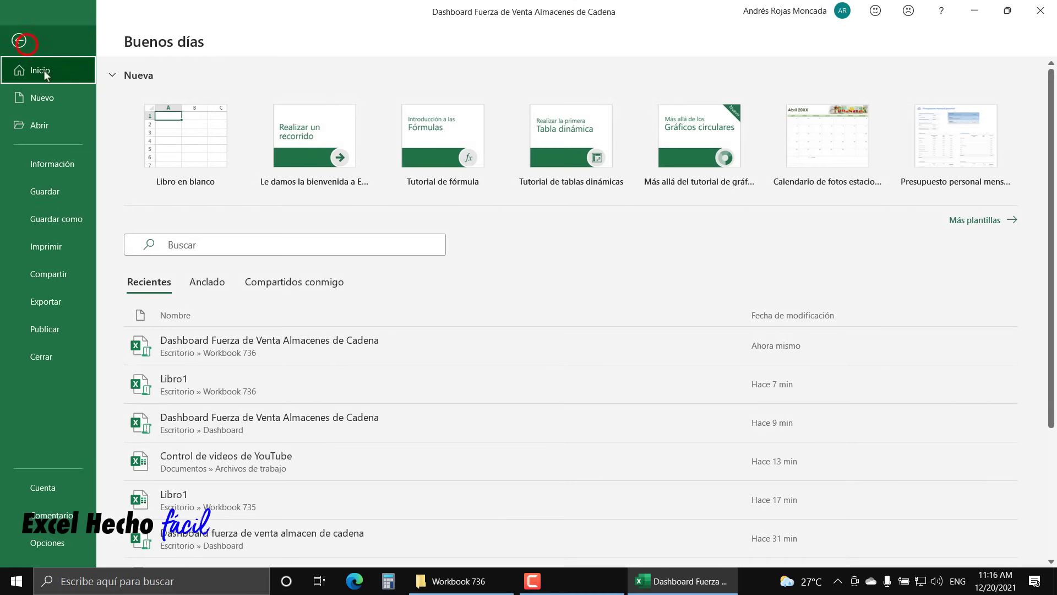
left_click(48, 543)
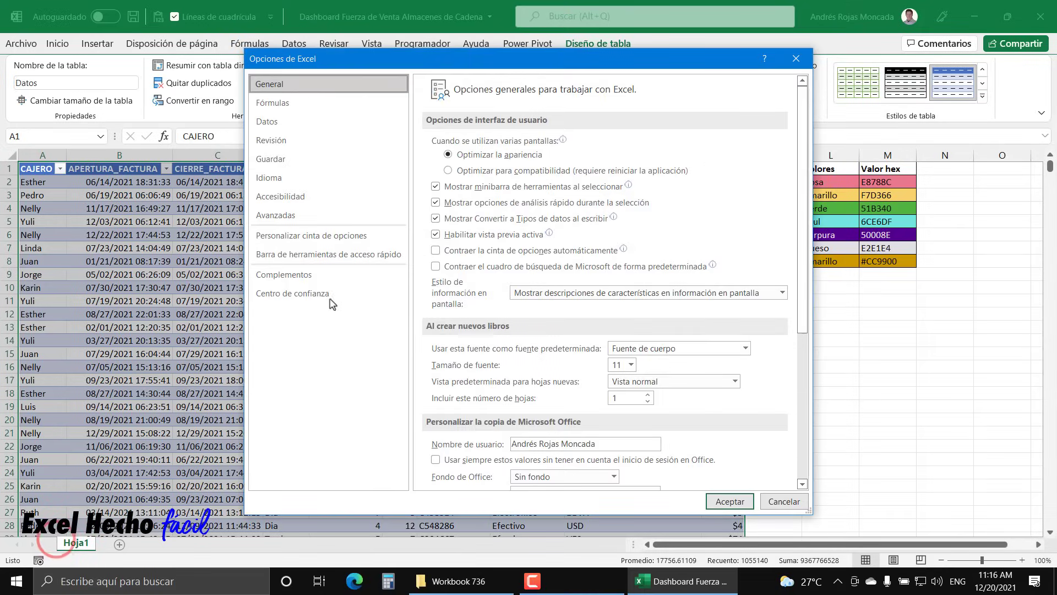
left_click(333, 275)
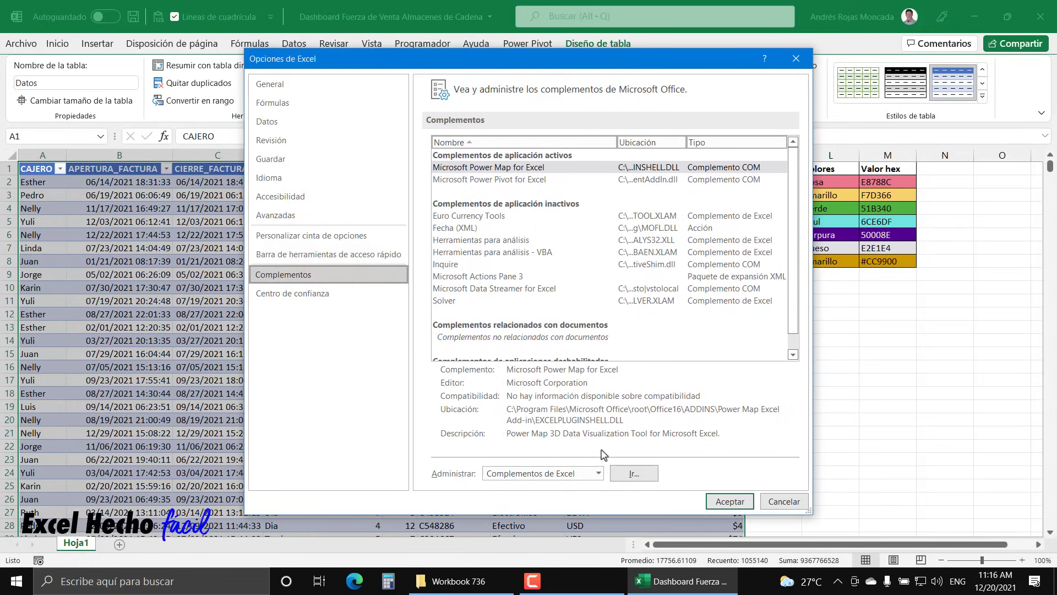
left_click(598, 473)
left_click(575, 501)
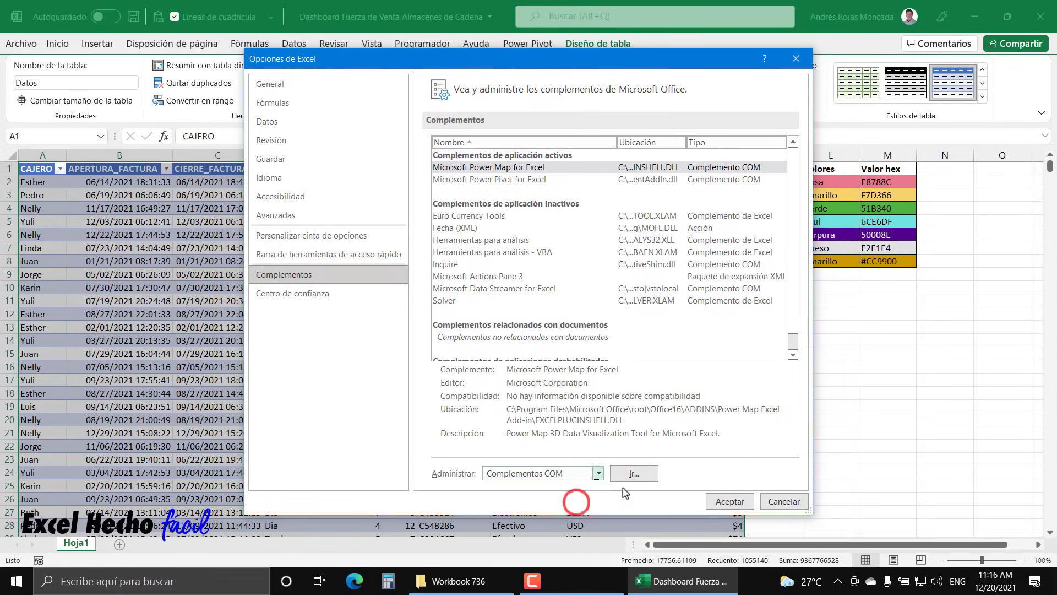
left_click(633, 475)
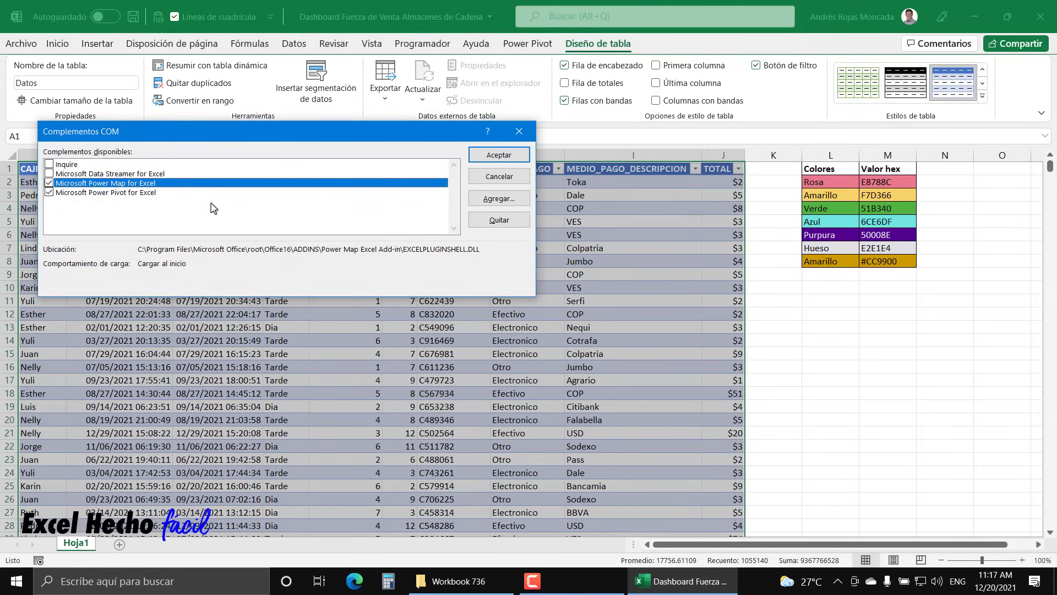
left_click(499, 156)
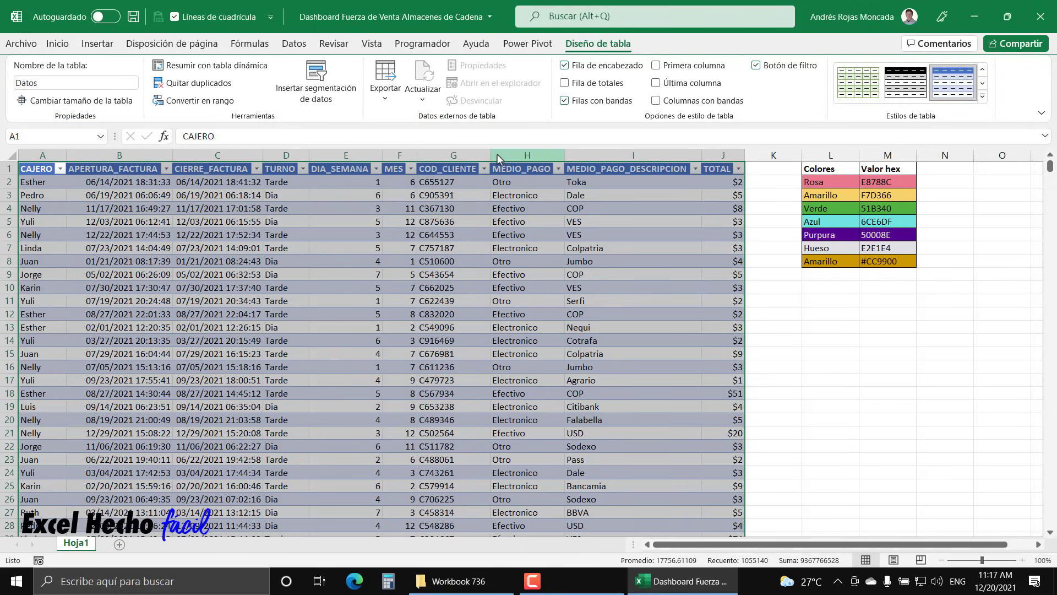
Add the Datos table to the Power Pivot data model, then enlarge the calculation area and widen the APERTURA_FACTURA column.
left_click(529, 44)
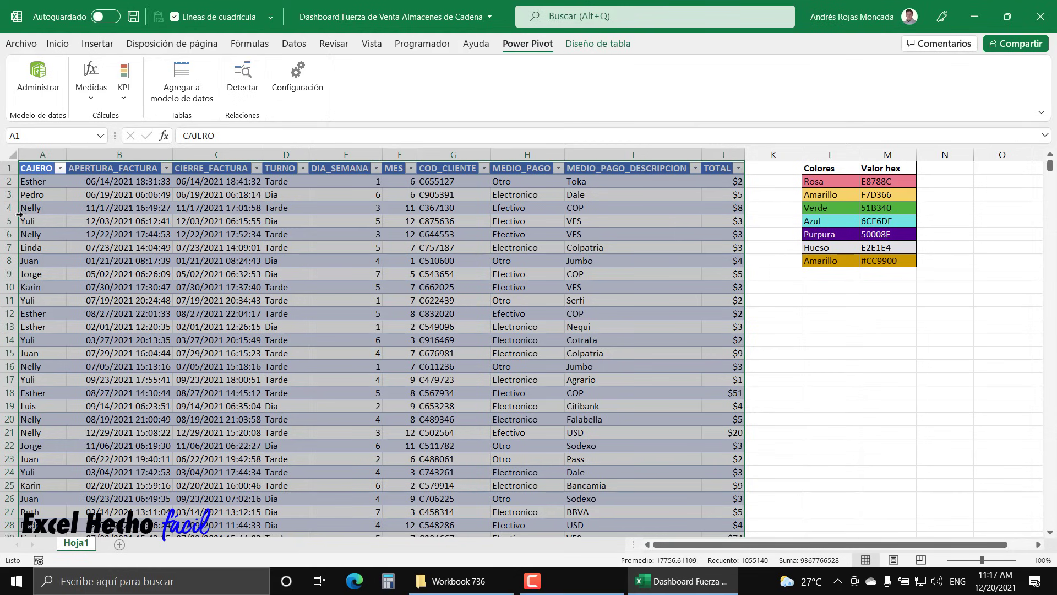
left_click(166, 99)
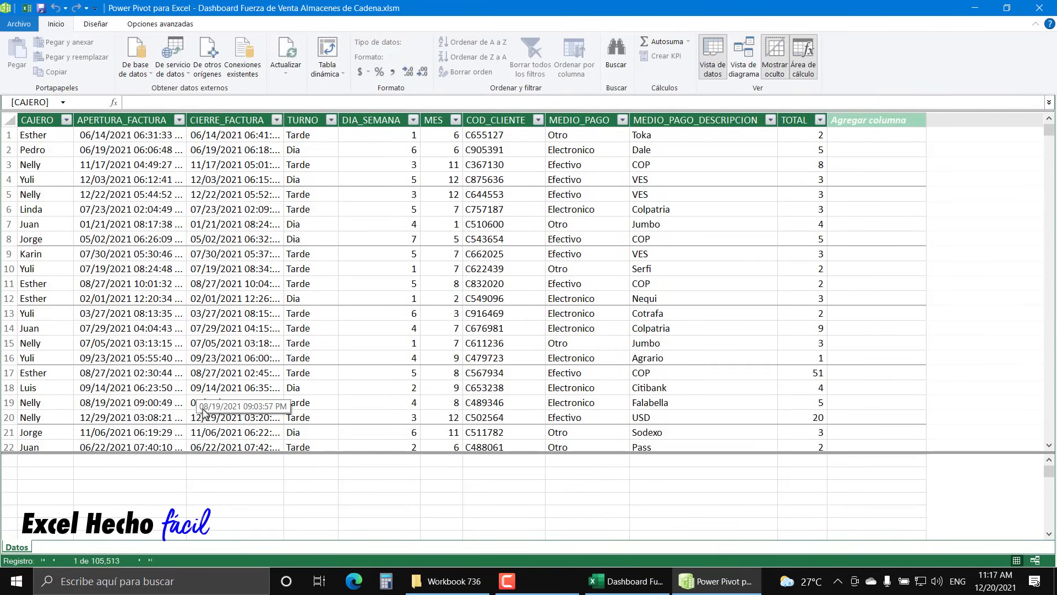
left_click_drag(211, 453, 234, 307)
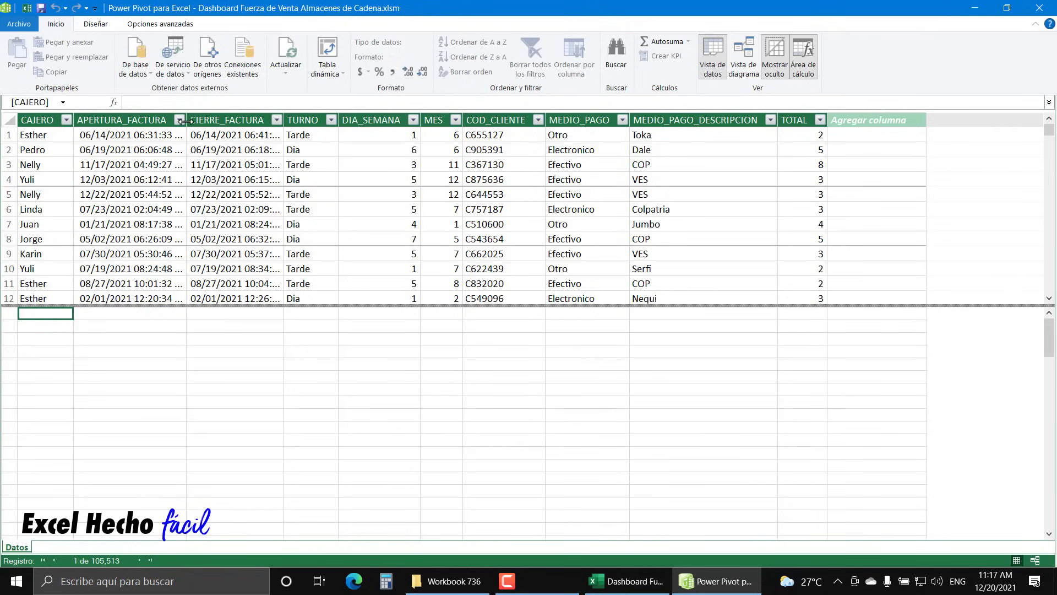
left_click_drag(186, 119, 262, 120)
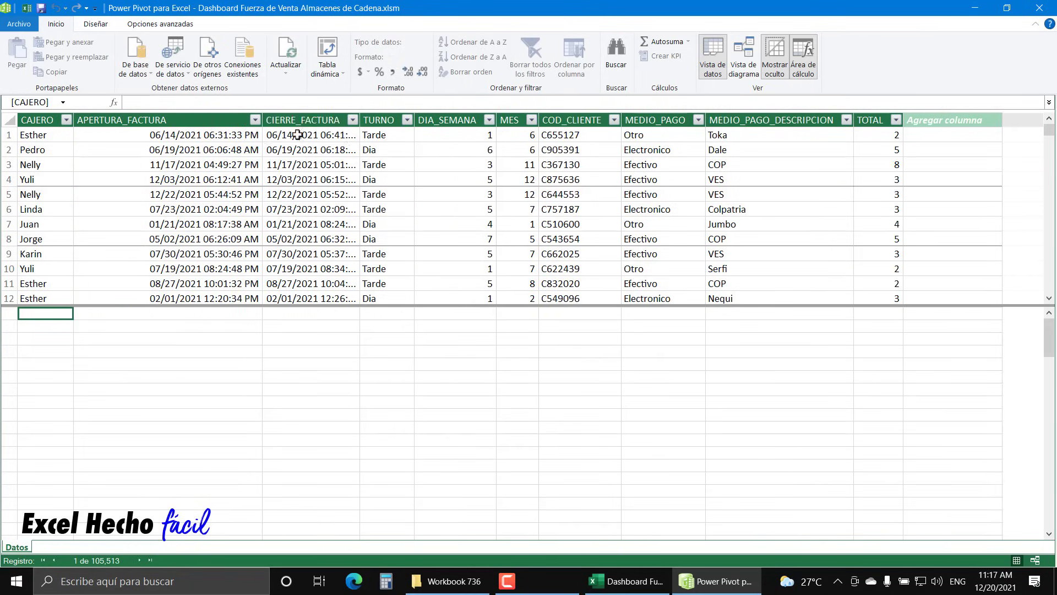
Add a calculated column to Datos with the formula =FORMAT(Datos[APERTURA_FACTURA],"ddd").
left_click(954, 135)
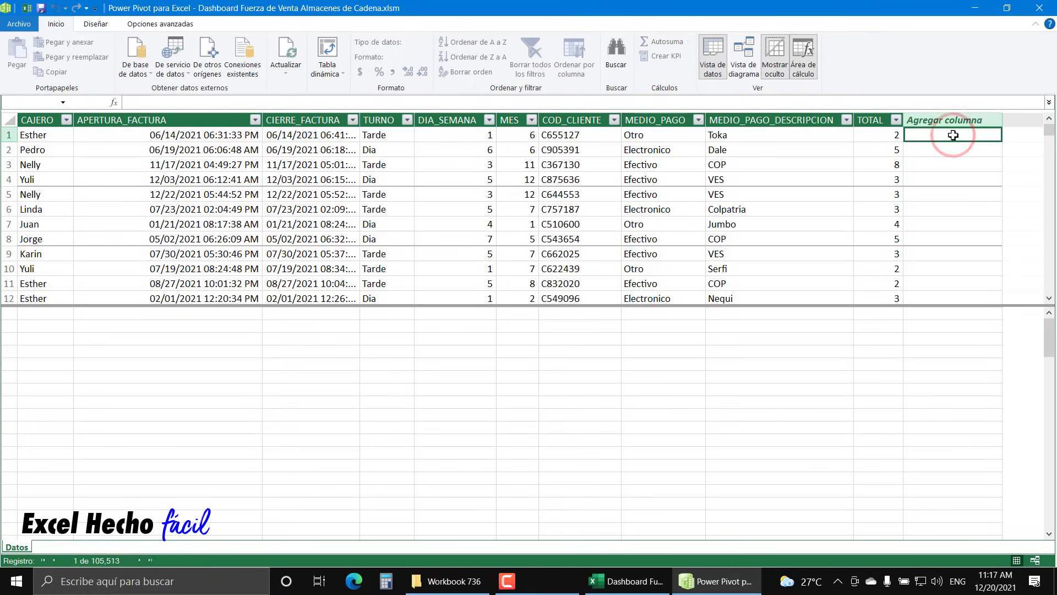
type("=")
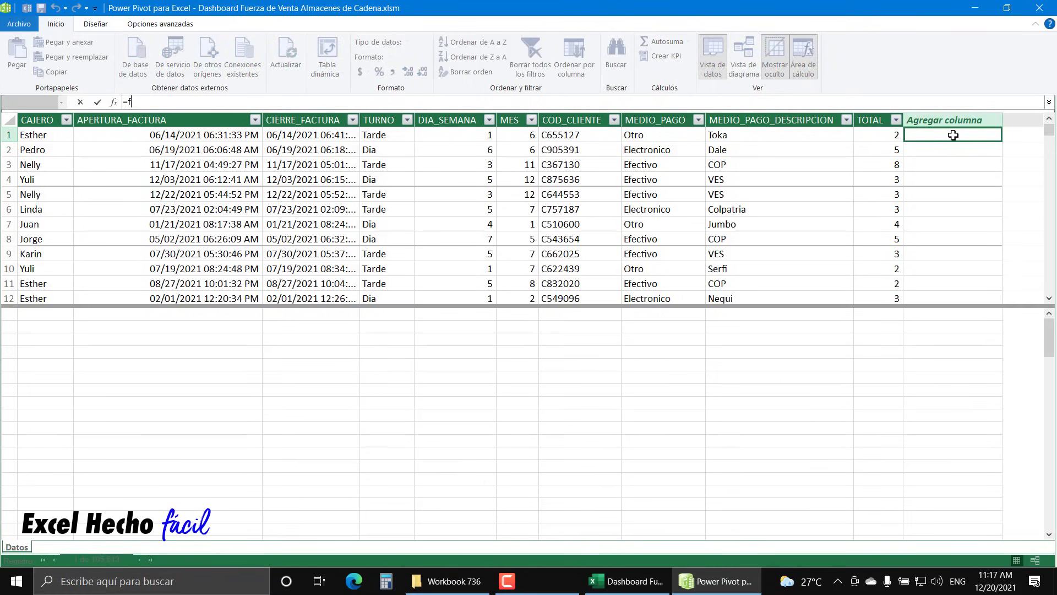
type("for")
key("Tab")
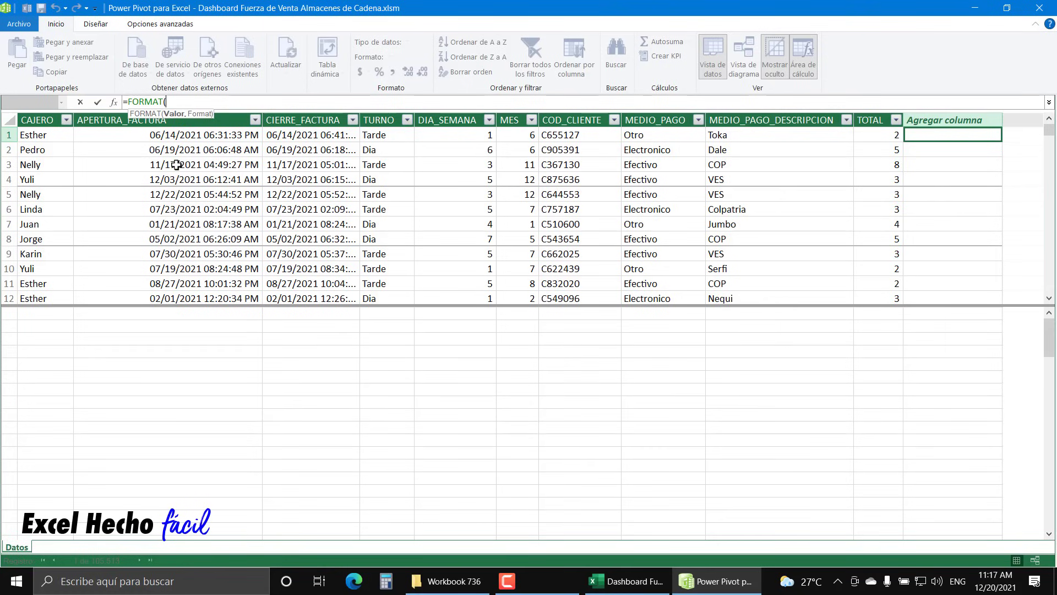
type("datos")
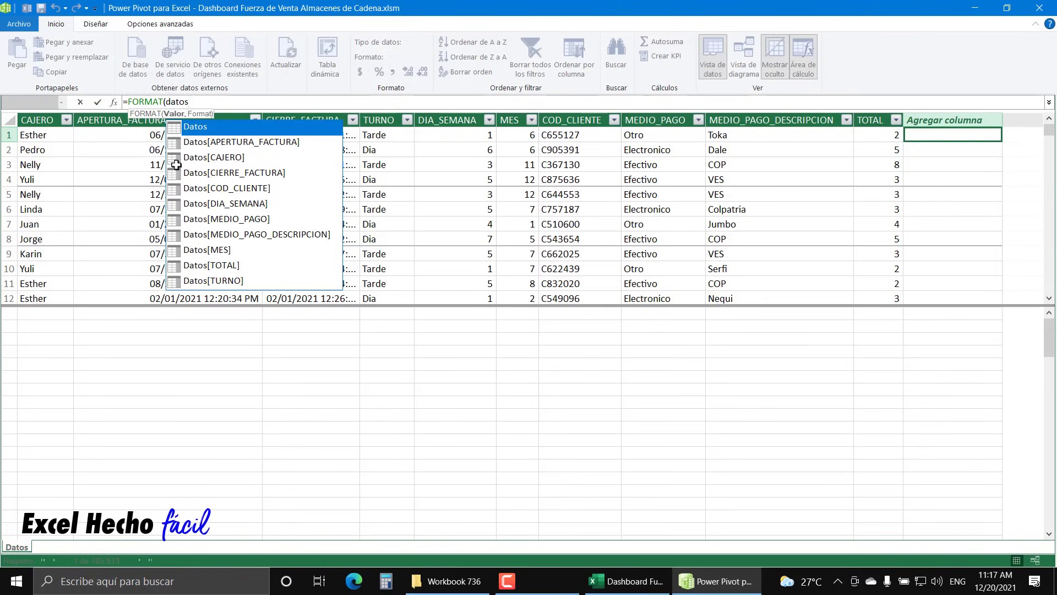
type("[ape")
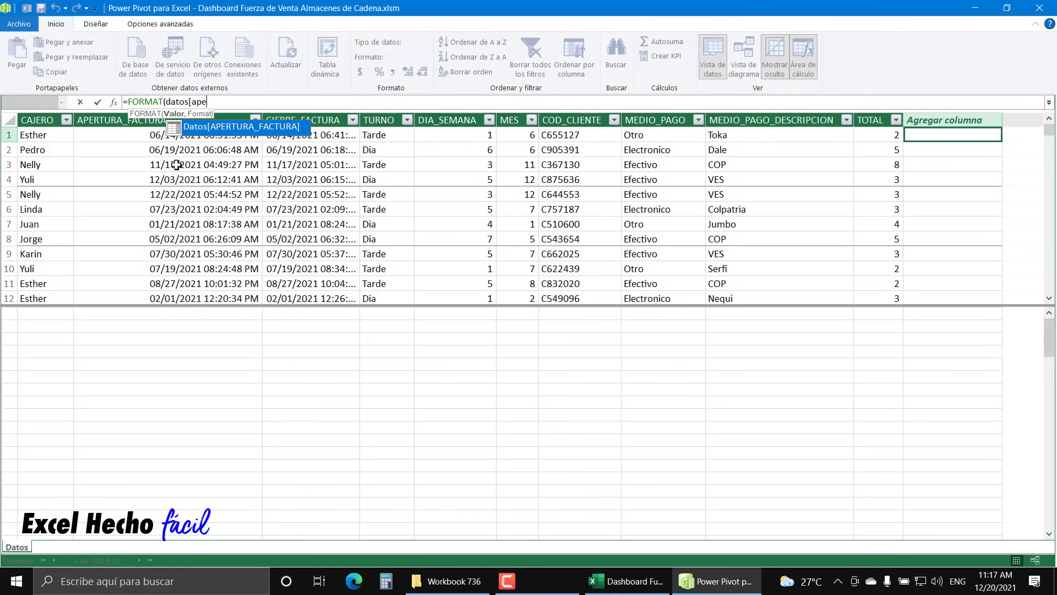
type("r")
key("Tab")
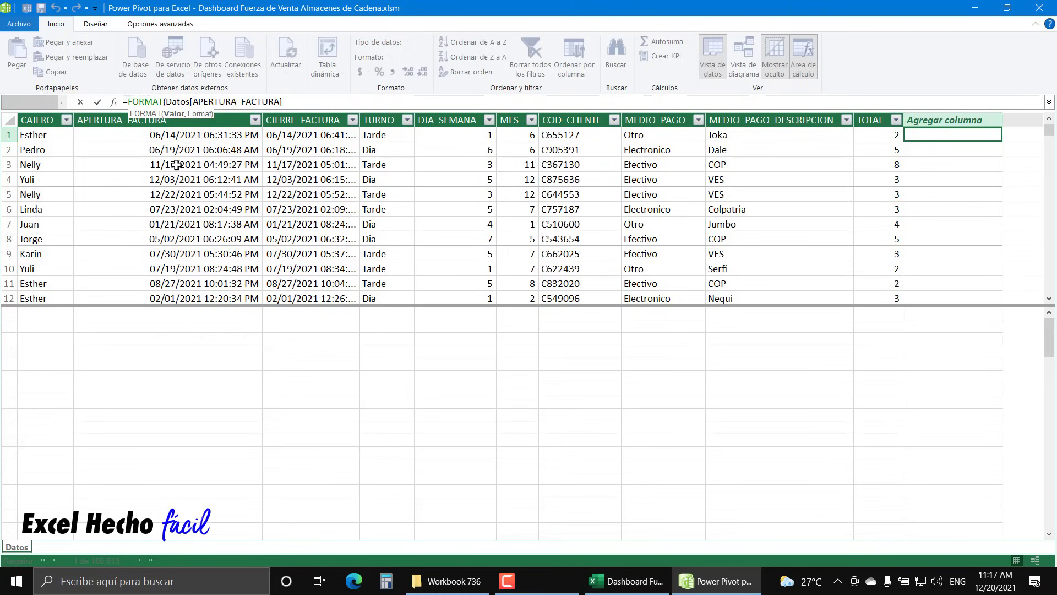
type(",\"ddd\"")
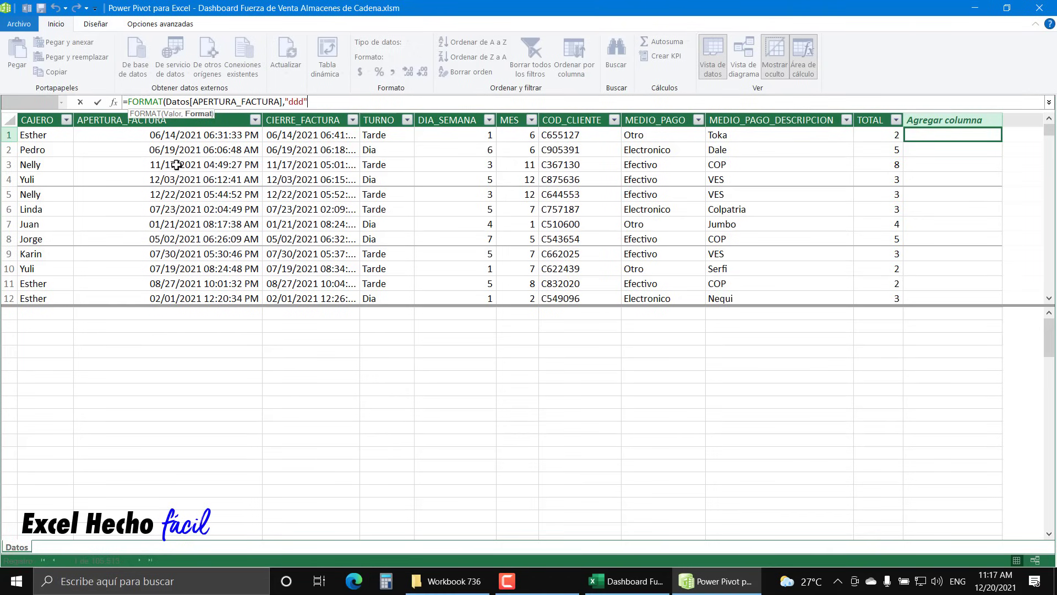
type(")")
key("Return")
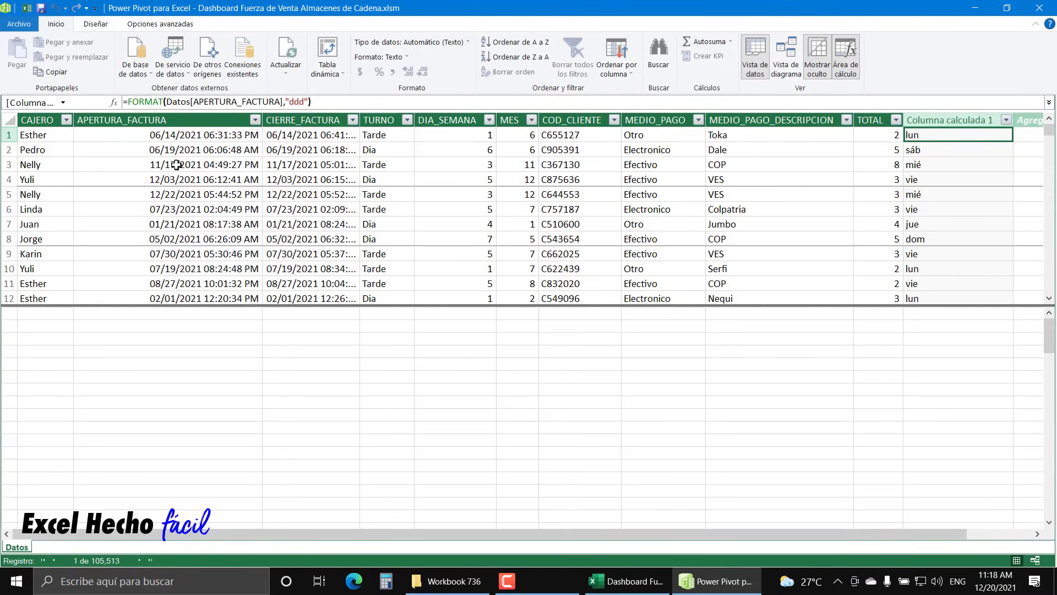
Rename the new calculated column as Dia_semana_texto.
double_click(932, 120)
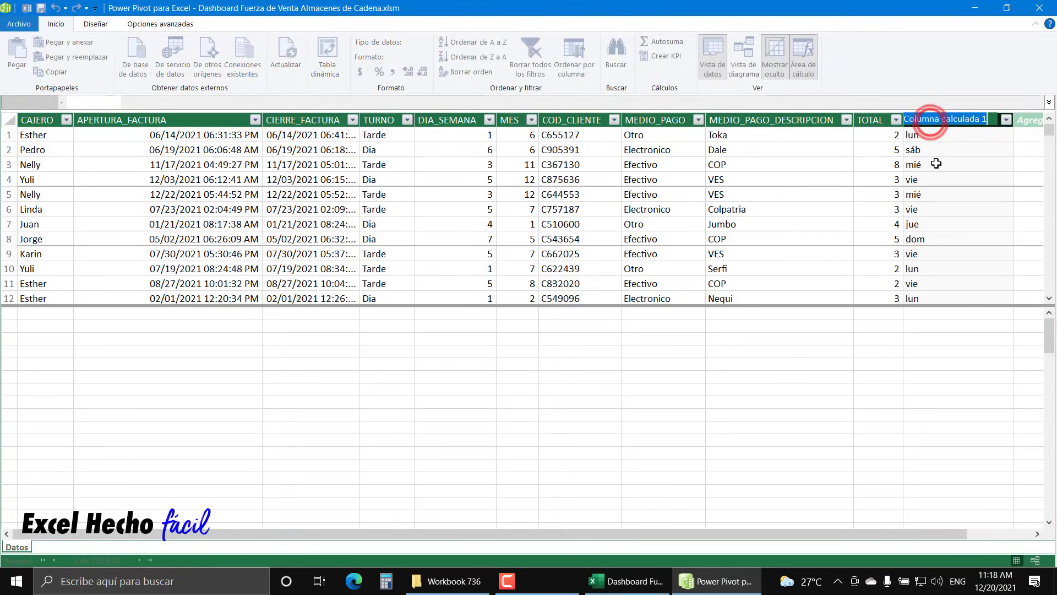
type("Dia")
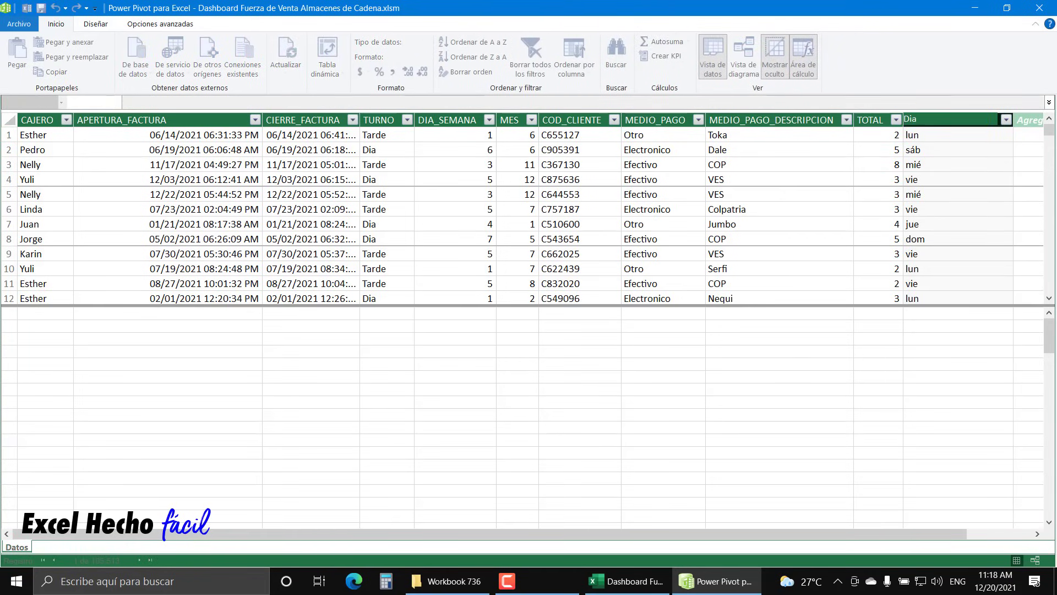
type("_semana_texto")
key("Return")
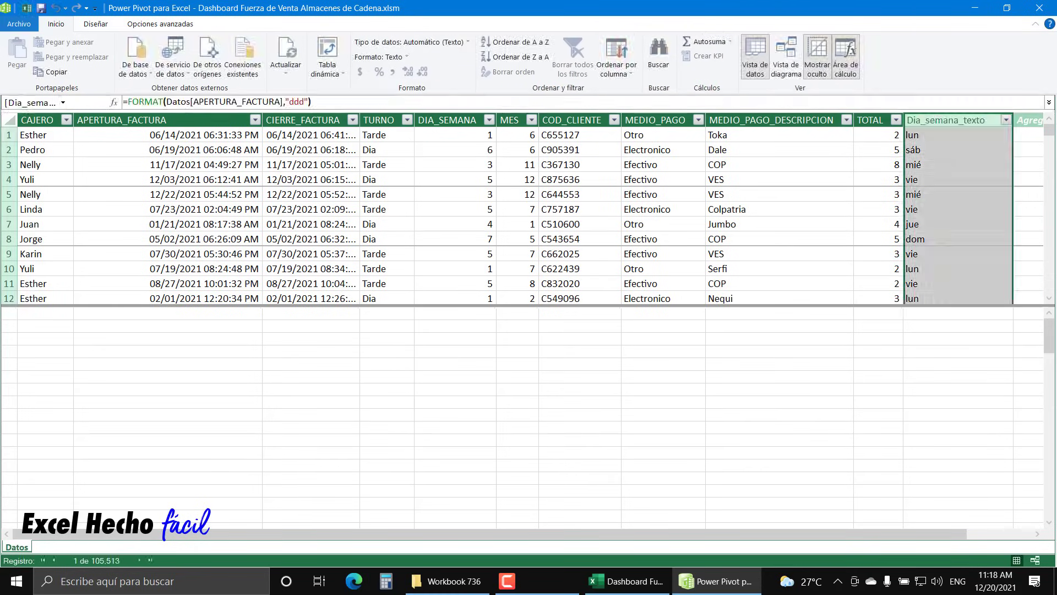
Set Dia_semana_texto to sort by the DIA_SEMANA column, and order the table by DIA_SEMANA from smallest to largest.
left_click(935, 119)
left_click(628, 72)
left_click(631, 89)
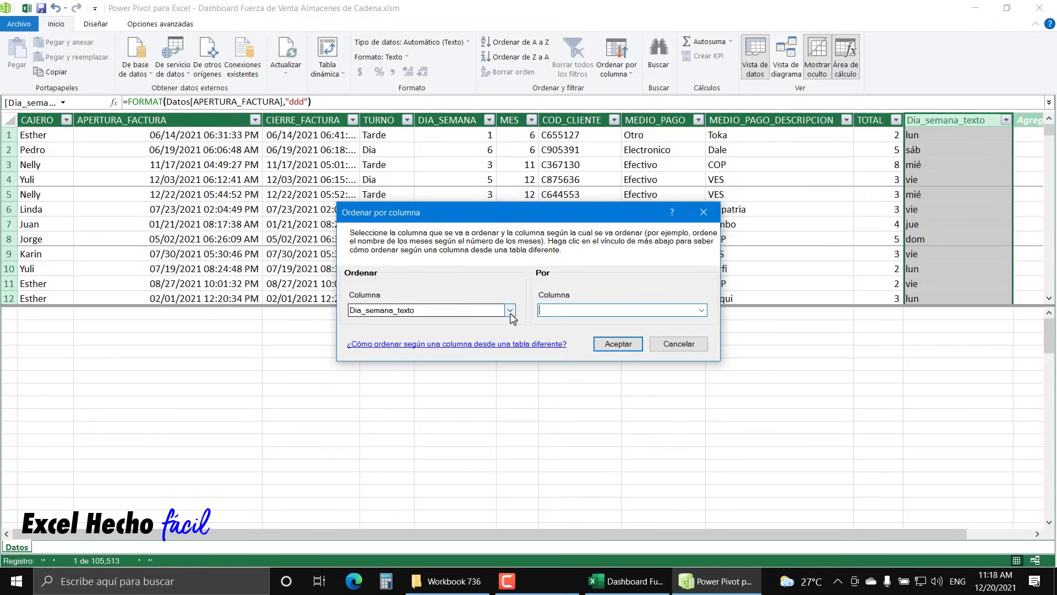
left_click(700, 312)
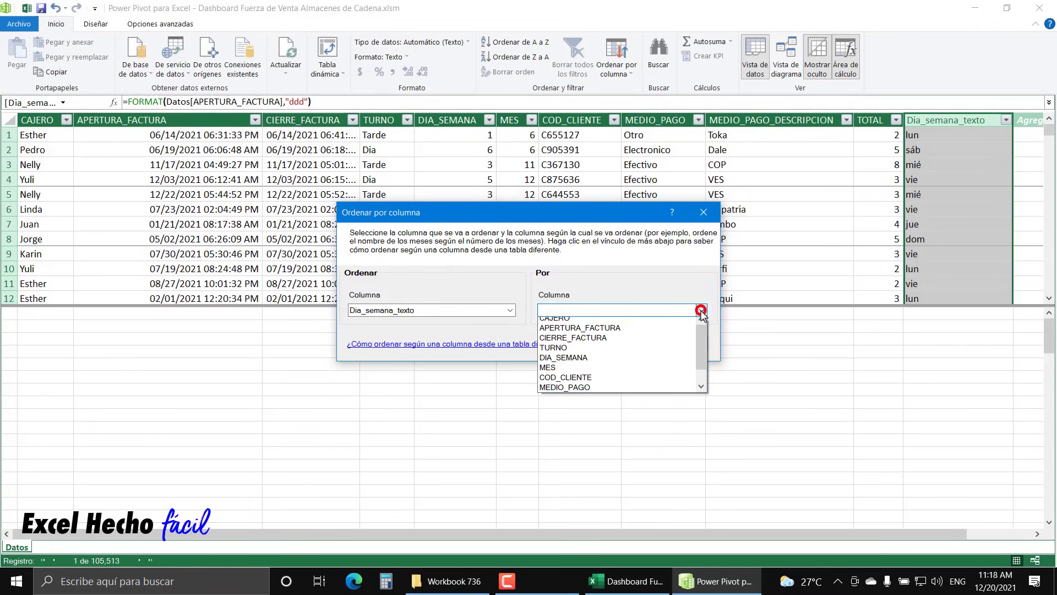
left_click(568, 362)
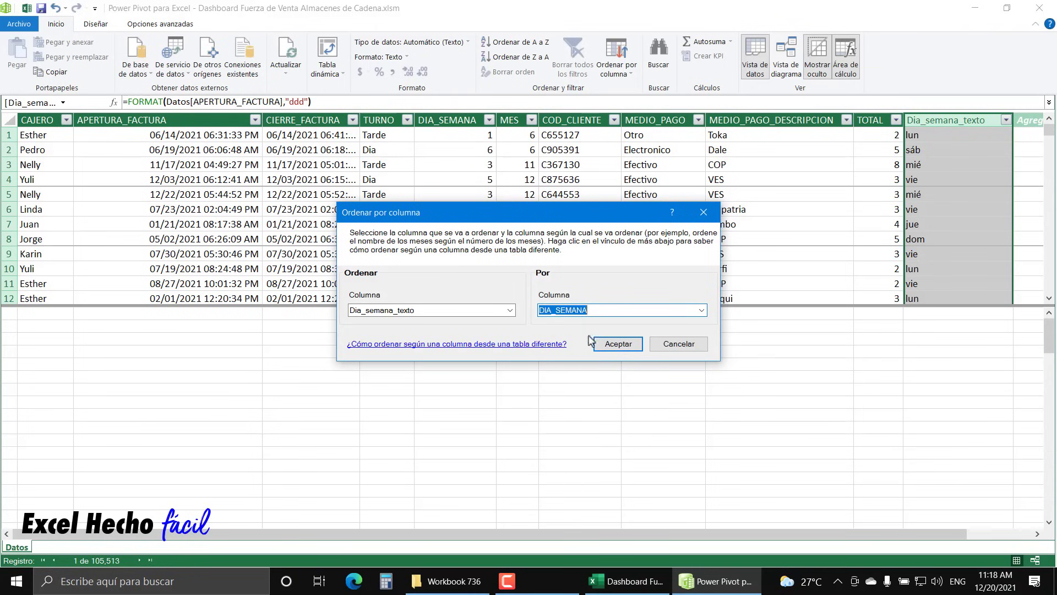
left_click(606, 346)
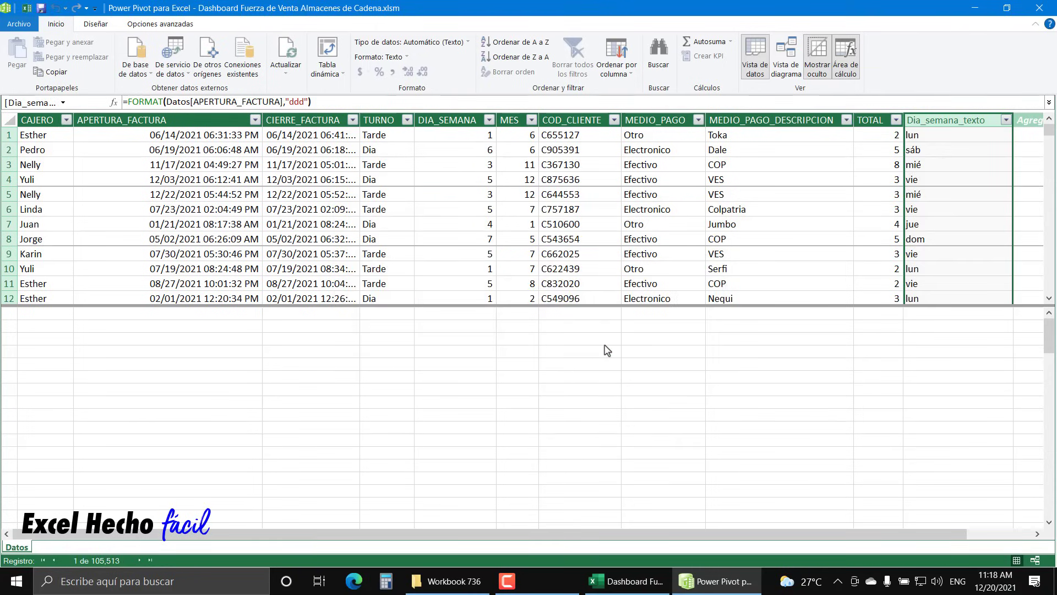
left_click(490, 120)
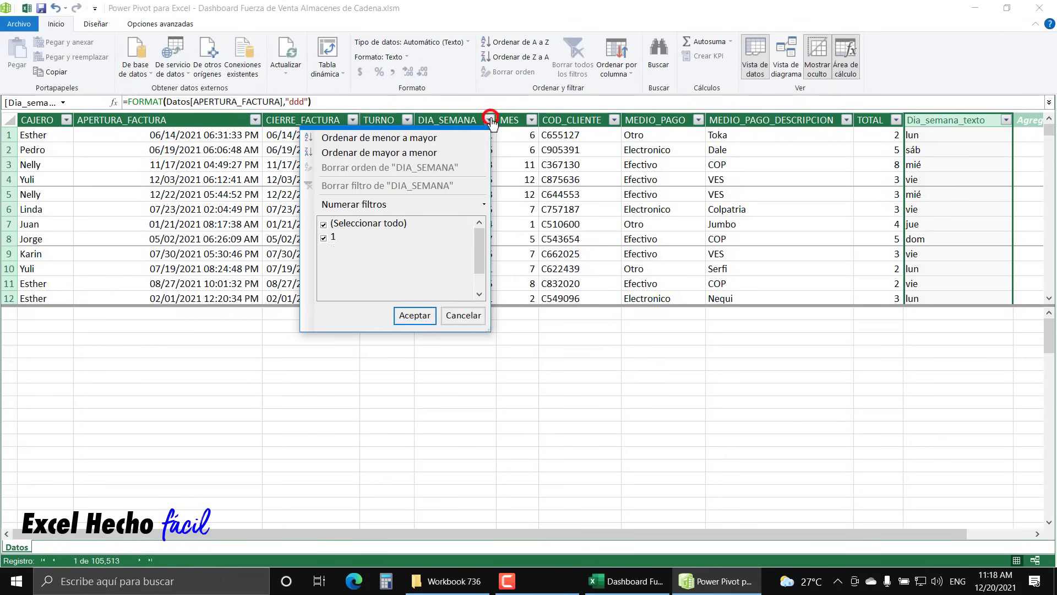
left_click(421, 143)
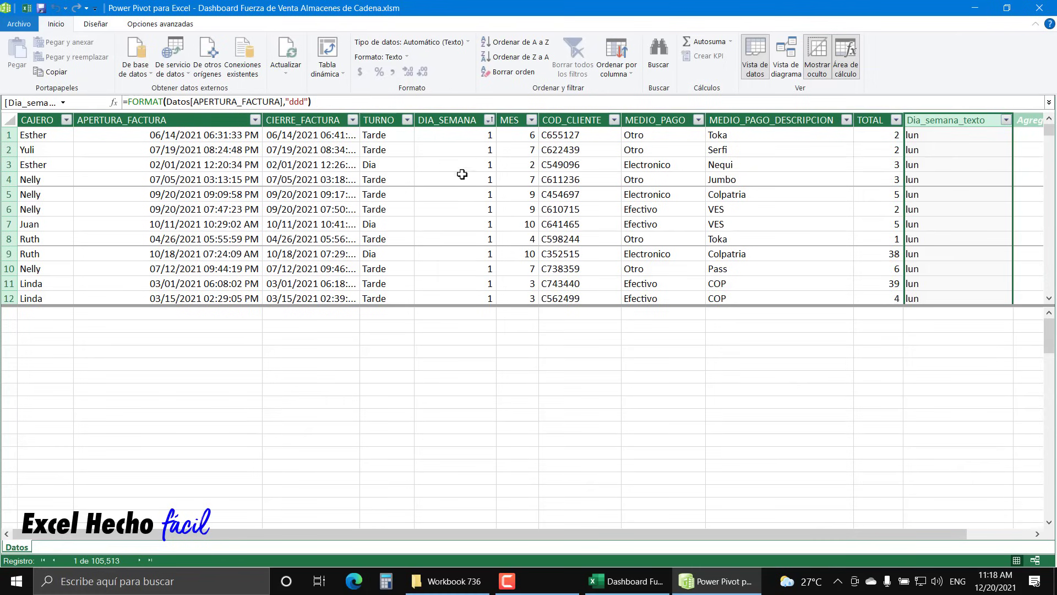
Create the measure Suma de Total:=SUM(Datos[TOTAL]) in the calculation area beneath the APERTURA_FACTURA column.
left_click(119, 325)
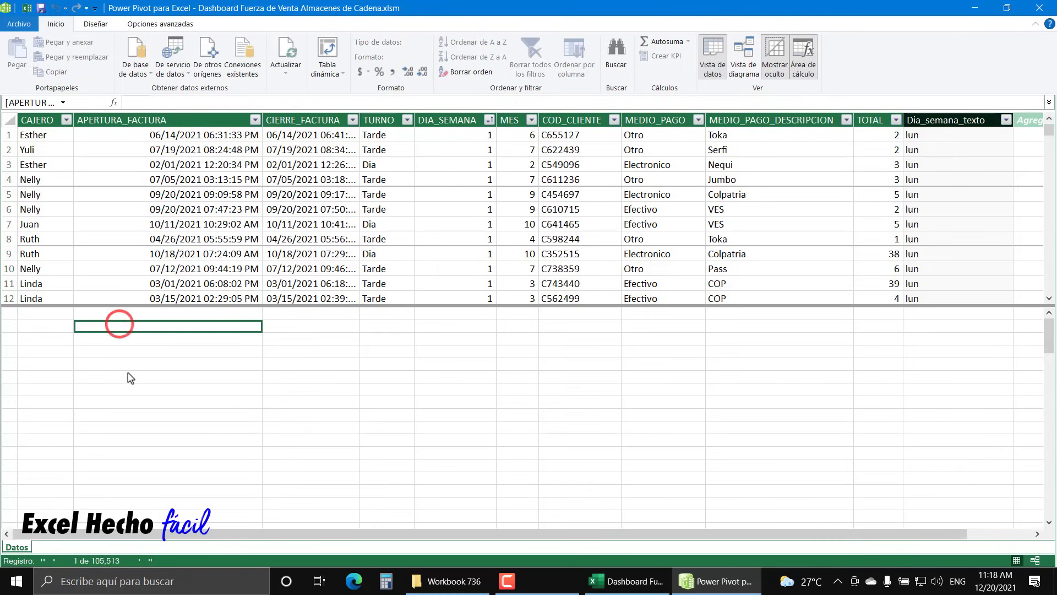
type("Suma de T")
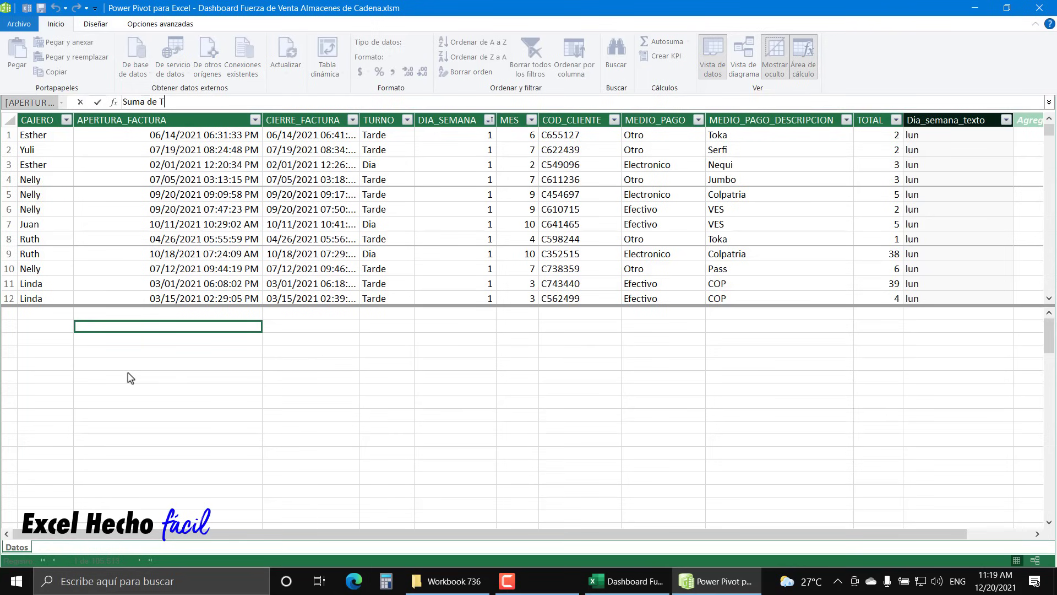
type("otal:=SUM(")
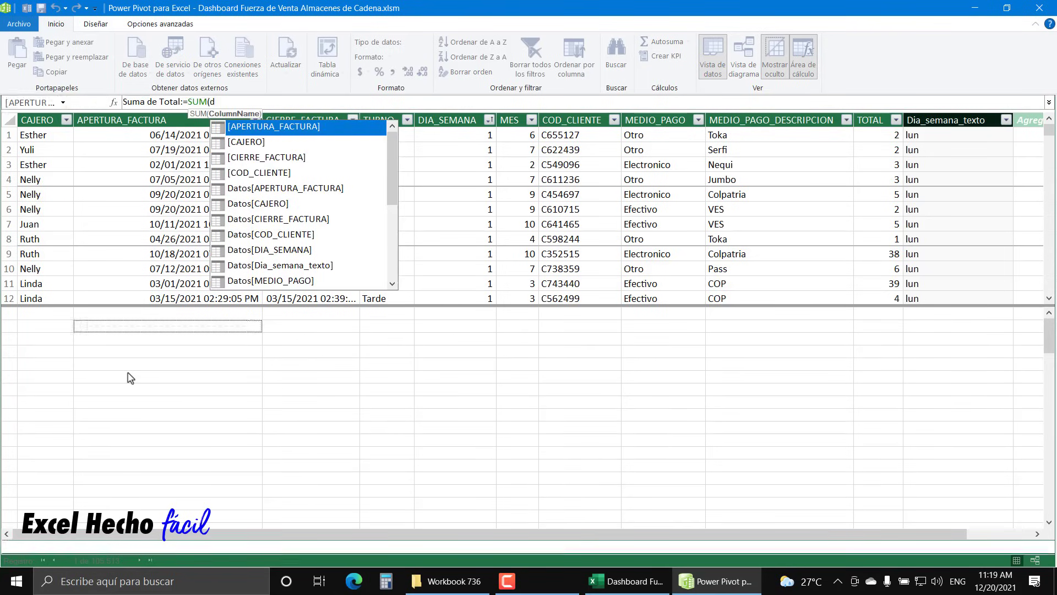
type("datos[")
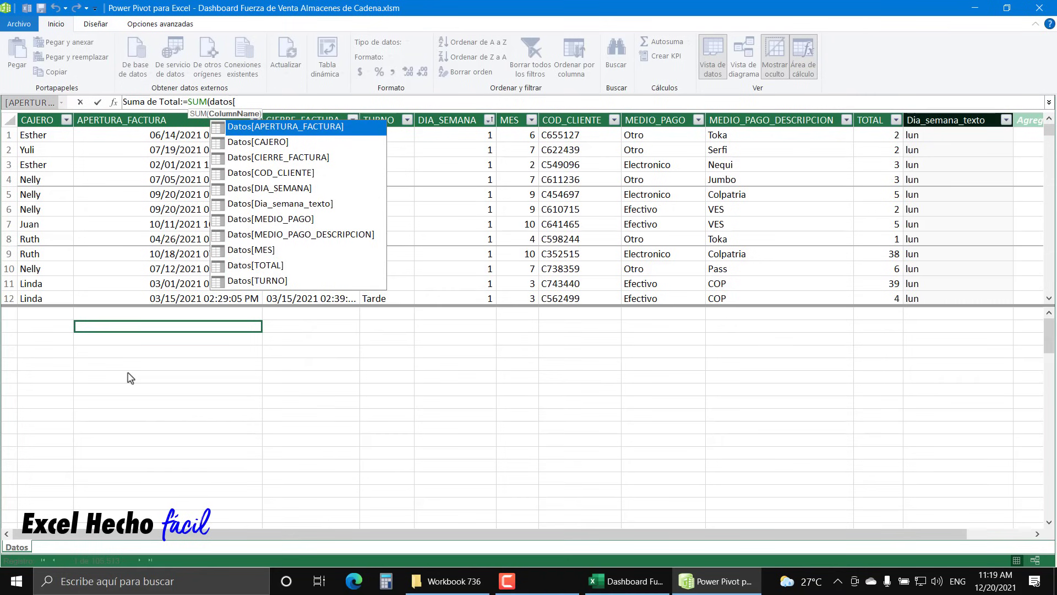
type("to")
key("Tab")
type(")")
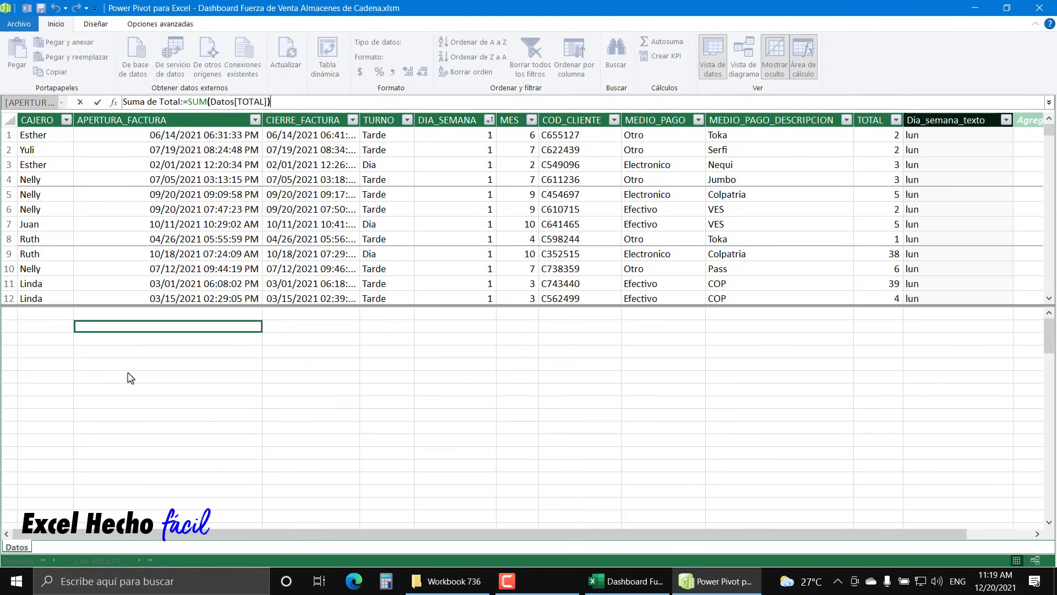
key("Return")
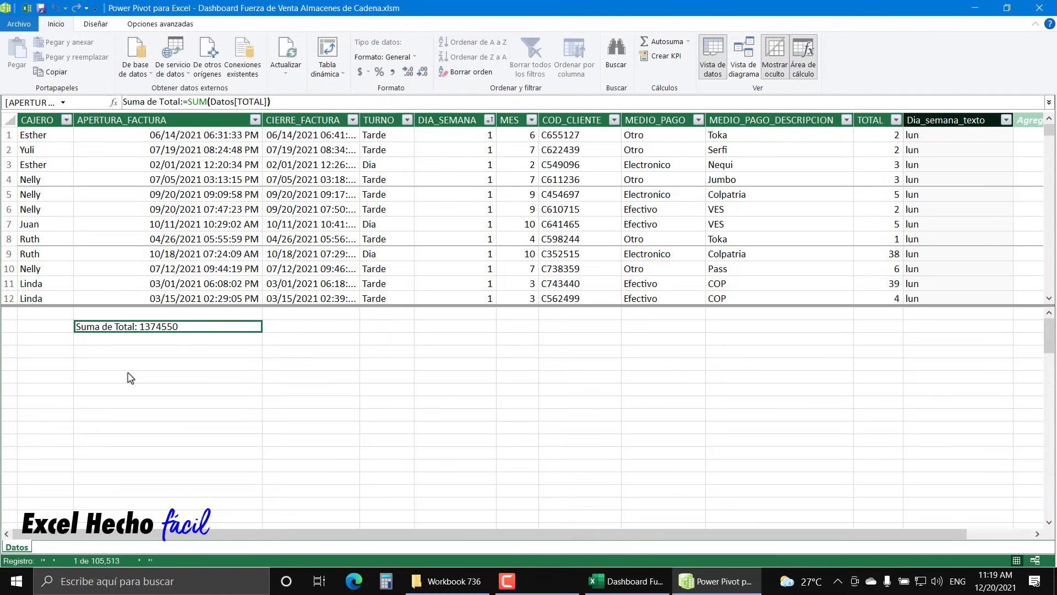
Format the Suma de Total measure as Moneda with the $ symbol and 2 decimal places.
left_click(417, 56)
left_click(397, 198)
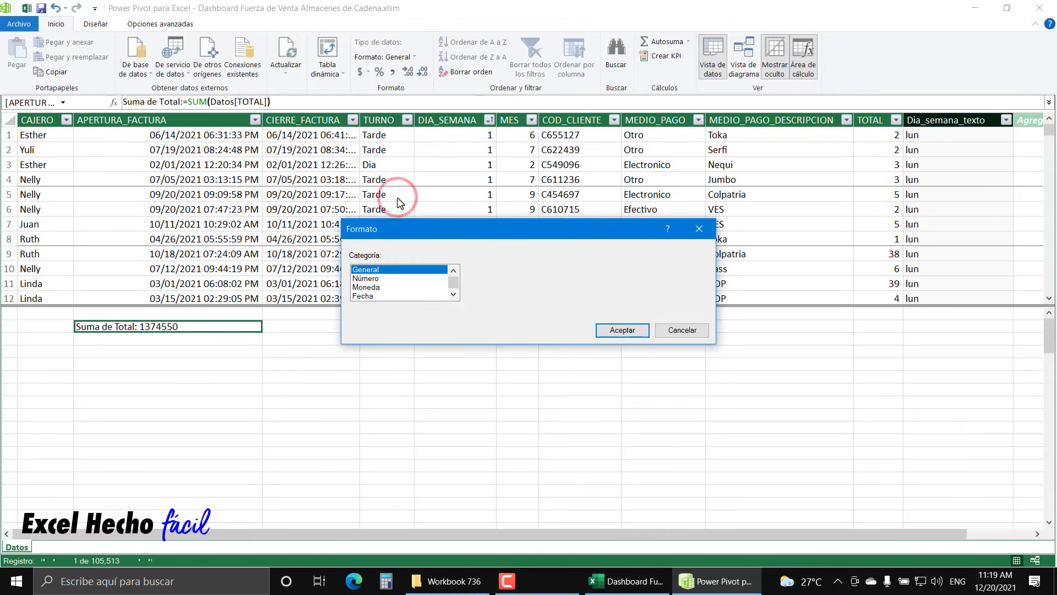
left_click(366, 287)
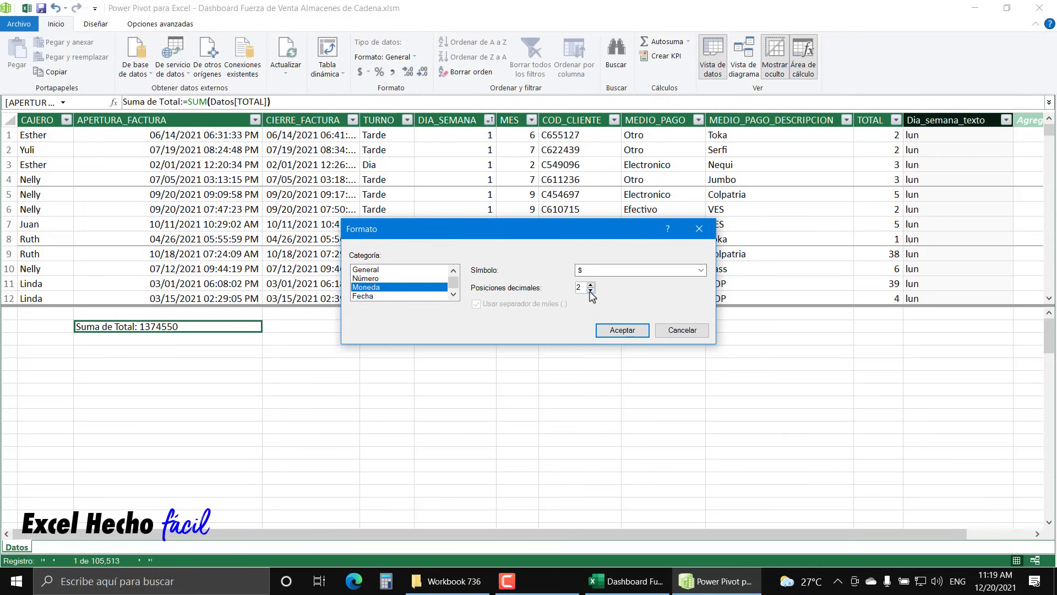
left_click(611, 330)
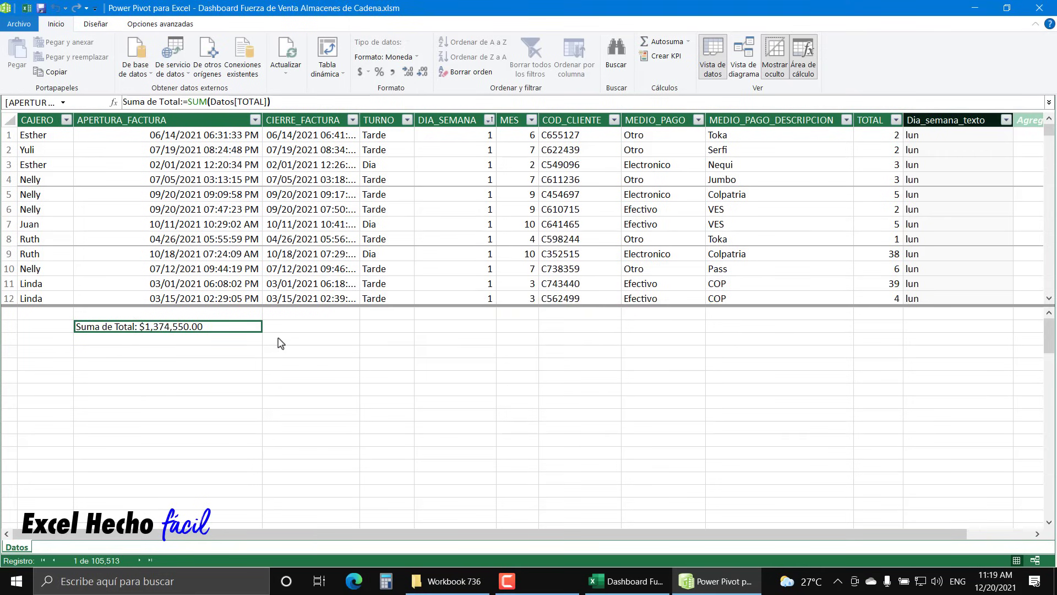
Switch to the Excel workbook and add a new worksheet named Resumen after Hoja1.
left_click(625, 581)
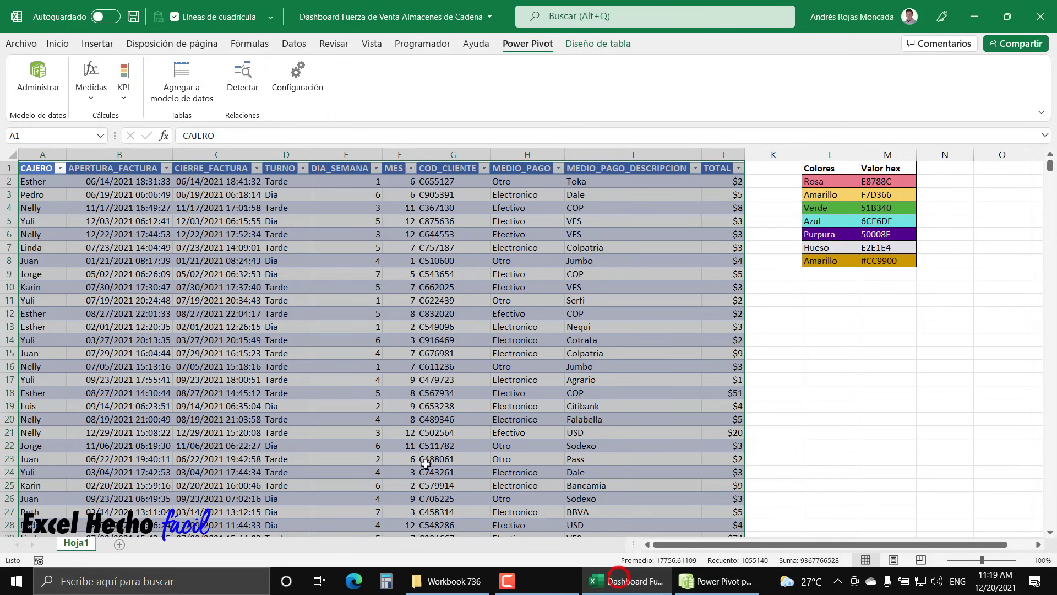
left_click(986, 175)
left_click_drag(829, 167, 880, 261)
left_click(976, 165)
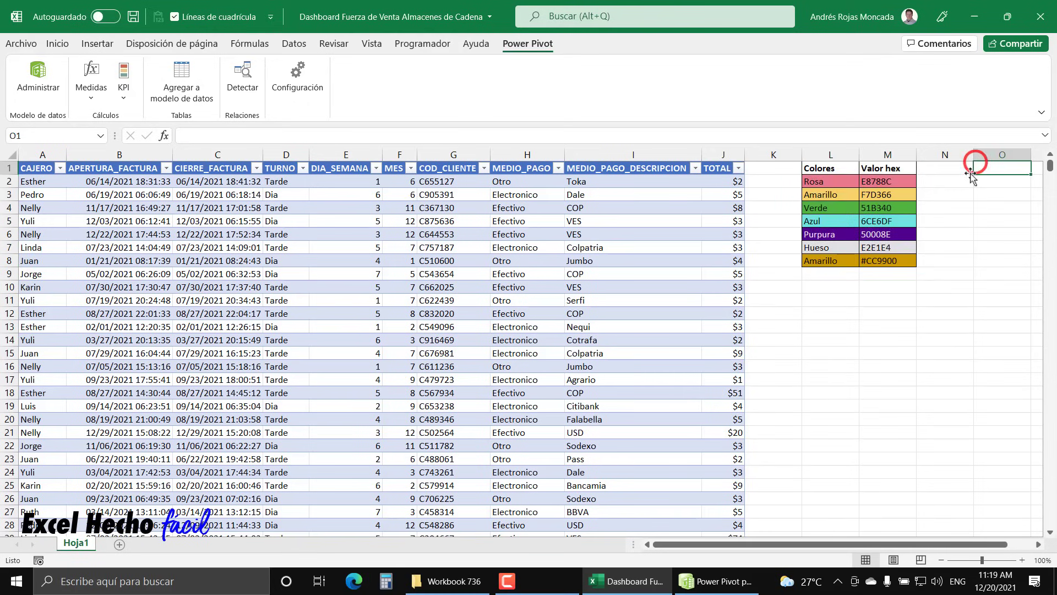
left_click(117, 544)
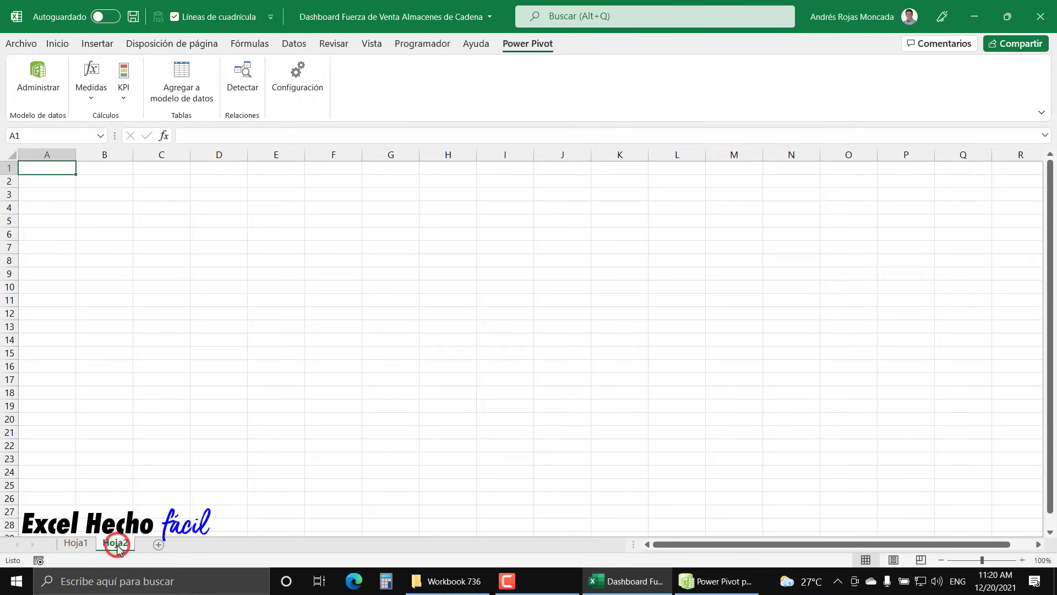
double_click(118, 544)
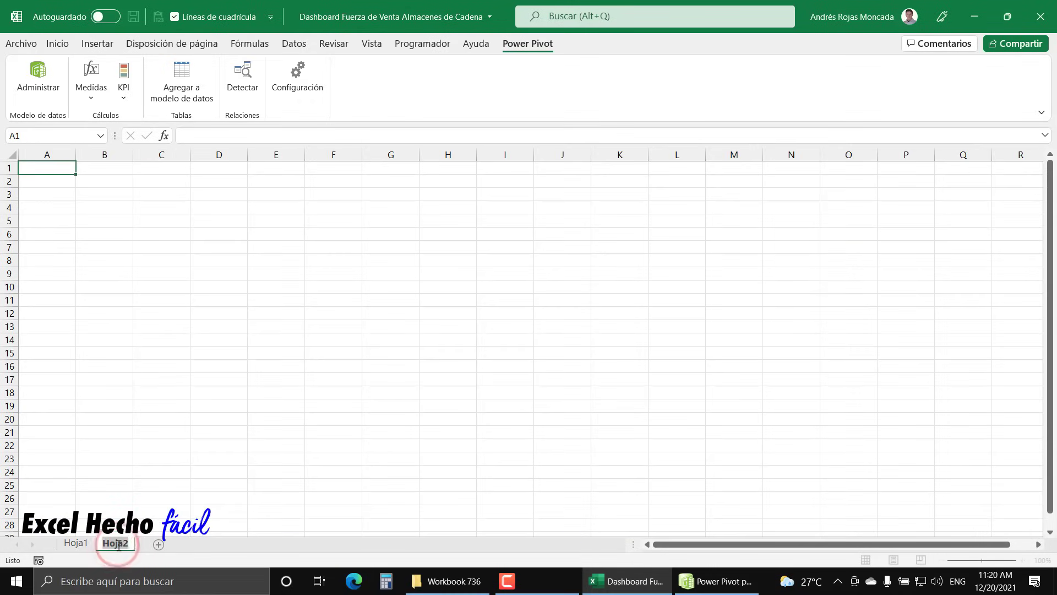
type("Resumen")
key("Return")
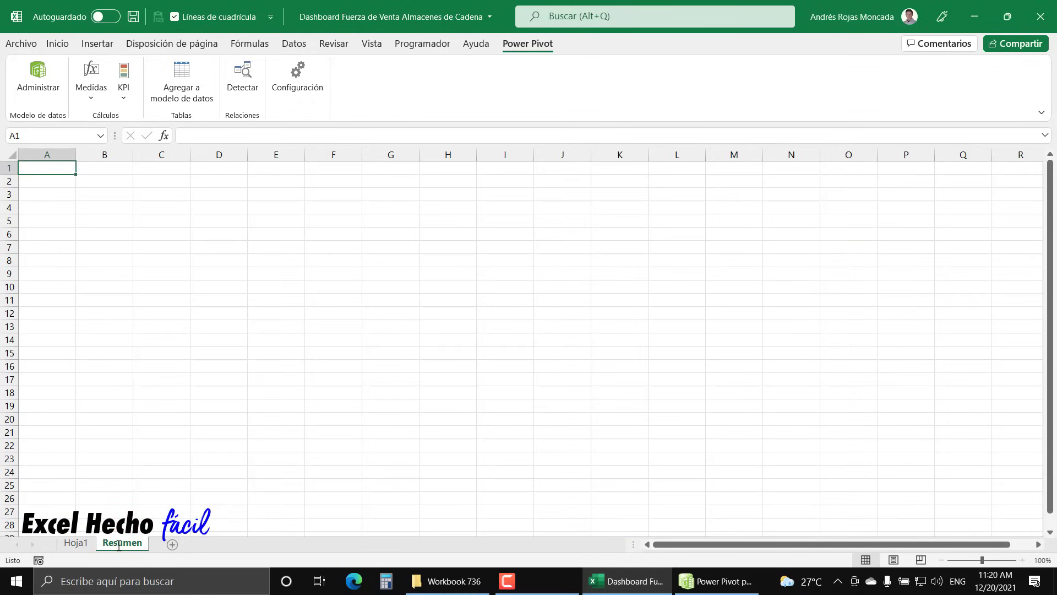
Add another worksheet after Resumen and name it Dashboard.
left_click(181, 544)
double_click(176, 543)
type("Das")
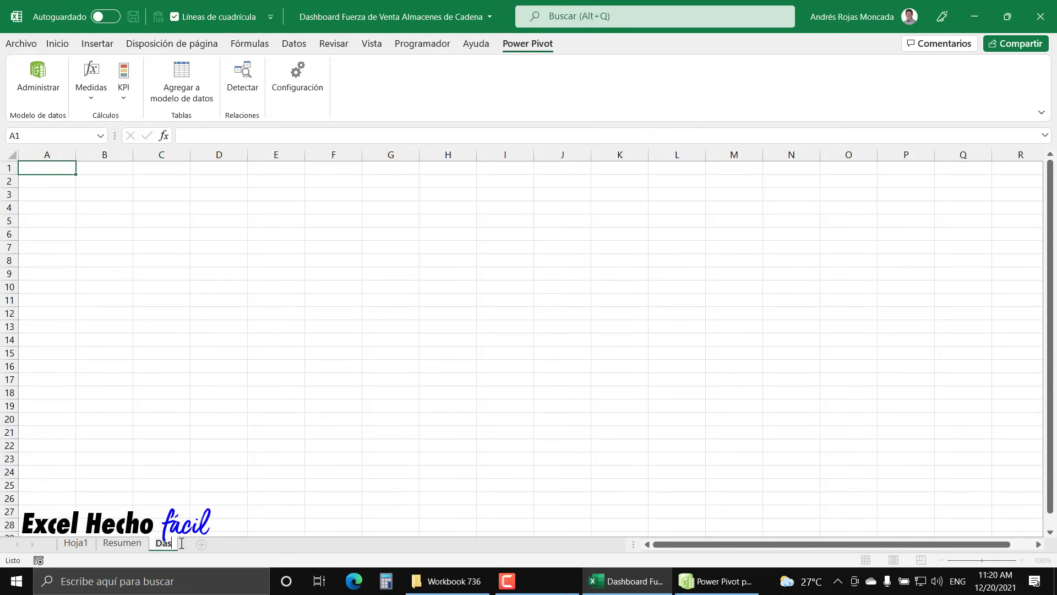
type("hboard")
key("Return")
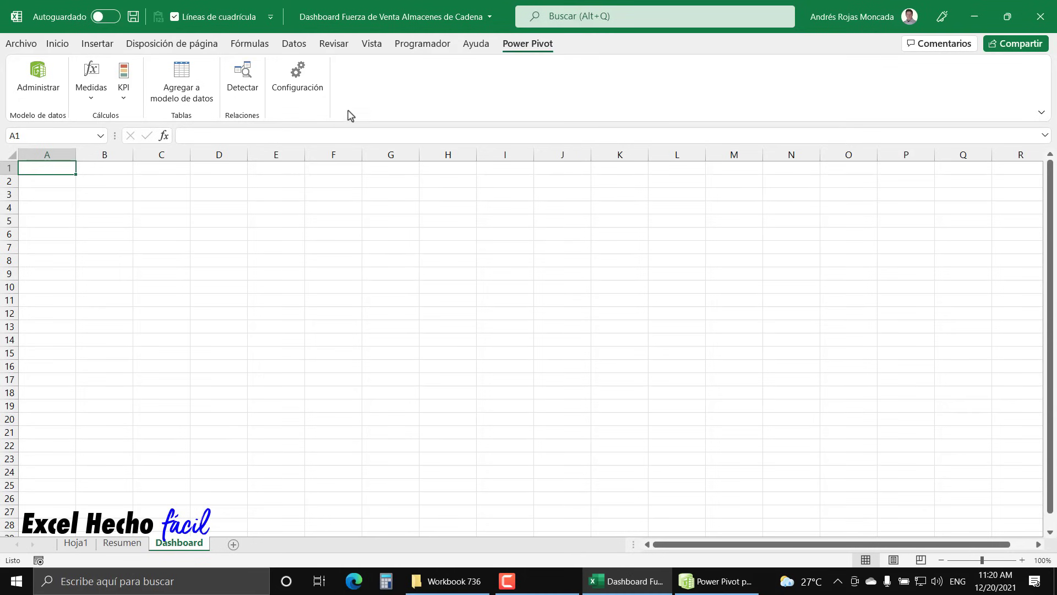
Hide the headings and formula bar on the Dashboard sheet, and set the ribbon to show tabs only.
left_click(372, 44)
left_click(485, 92)
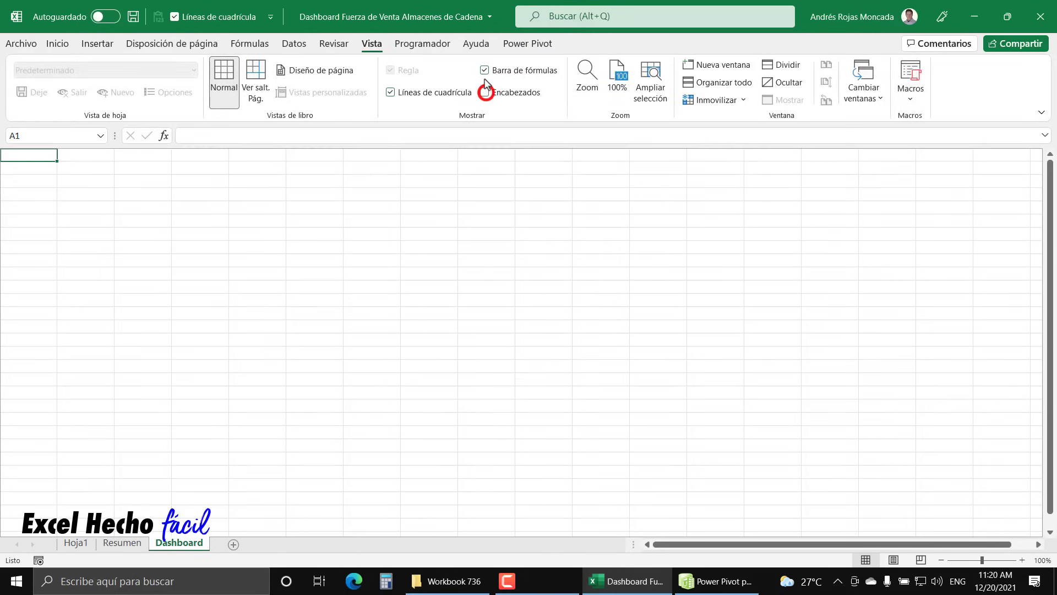
left_click(483, 70)
left_click(1041, 113)
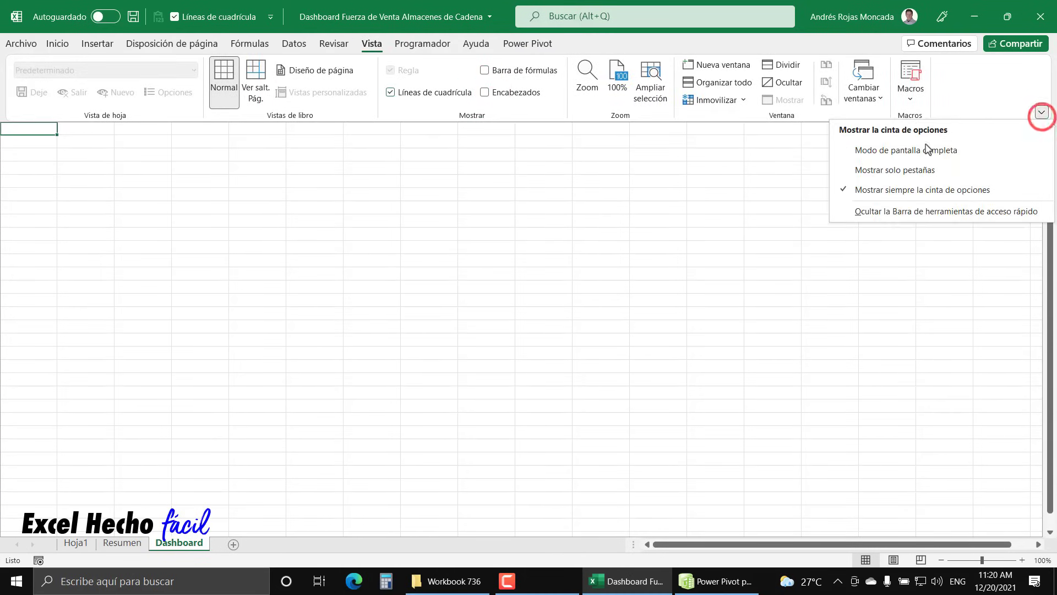
left_click(915, 172)
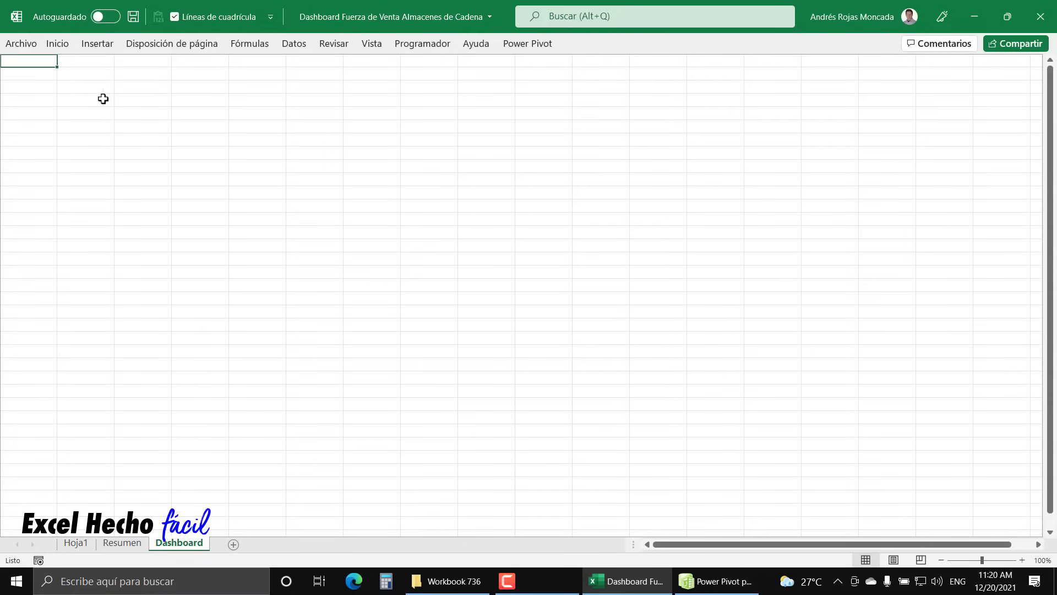
Draw a rectangle about 12.19" wide and 5" high on the Dashboard sheet.
left_click(94, 45)
left_click(167, 93)
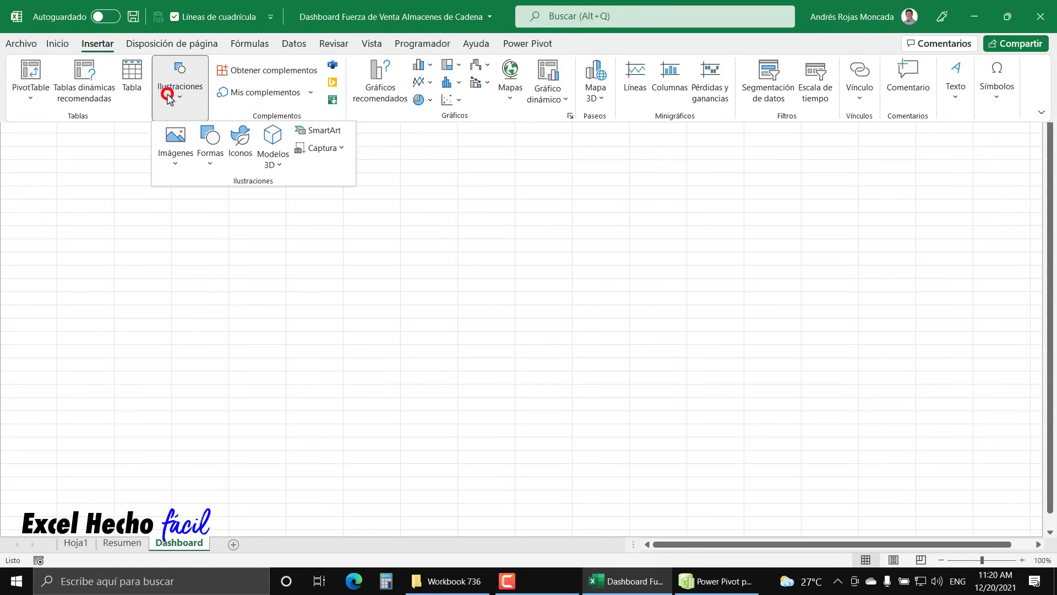
left_click(202, 145)
left_click(240, 202)
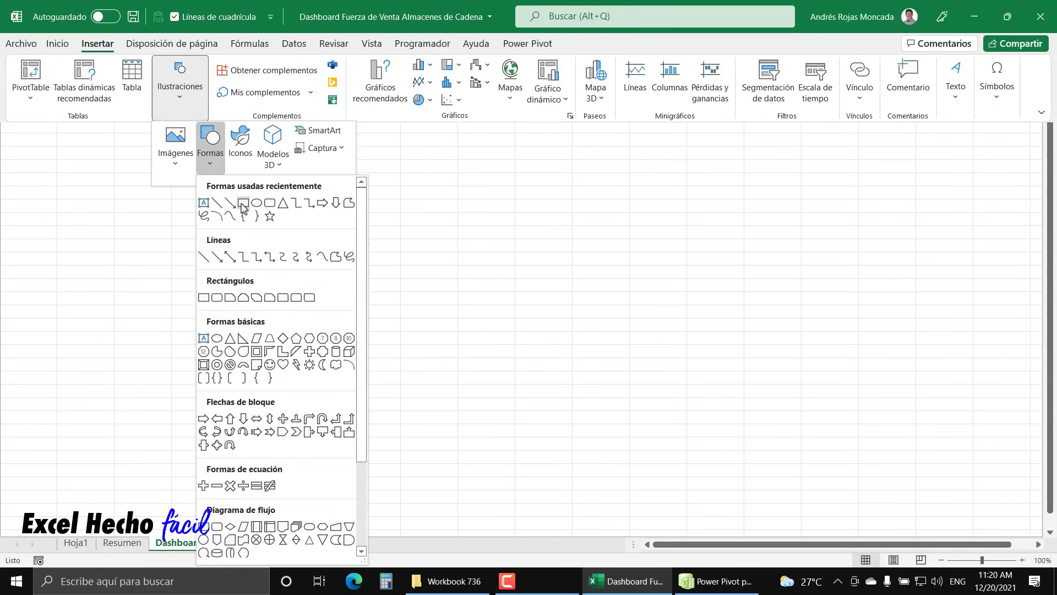
left_click_drag(82, 162, 887, 493)
Remove the outline of the Dashboard rectangle.
left_click(587, 45)
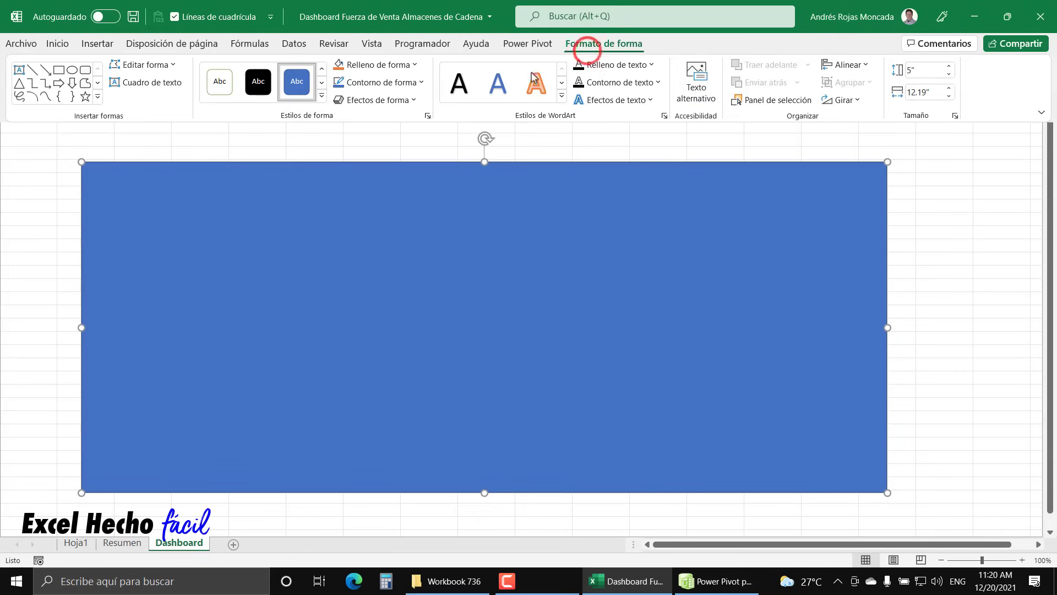
left_click(390, 84)
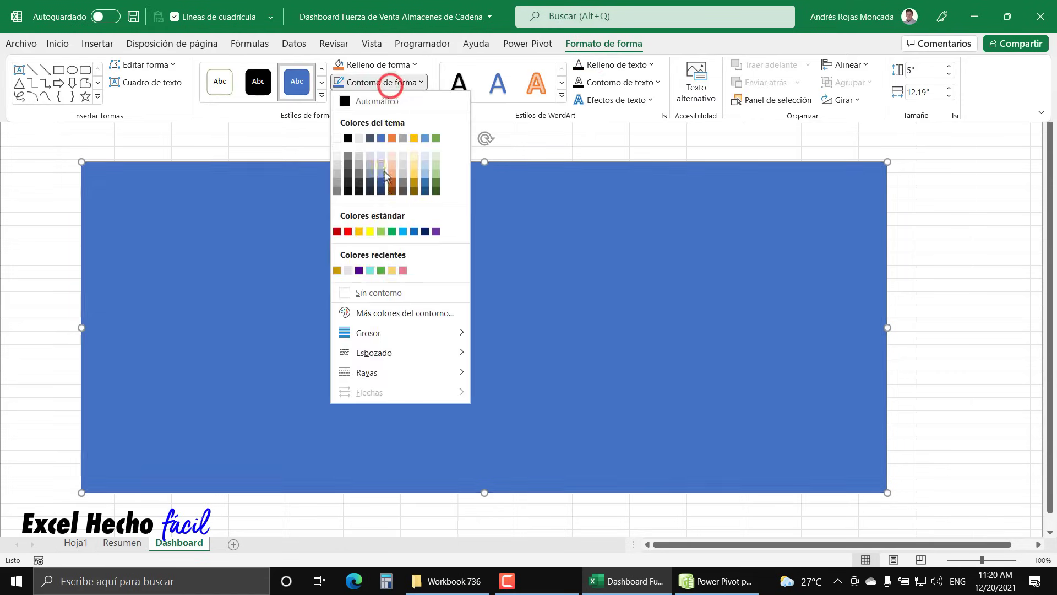
left_click(378, 294)
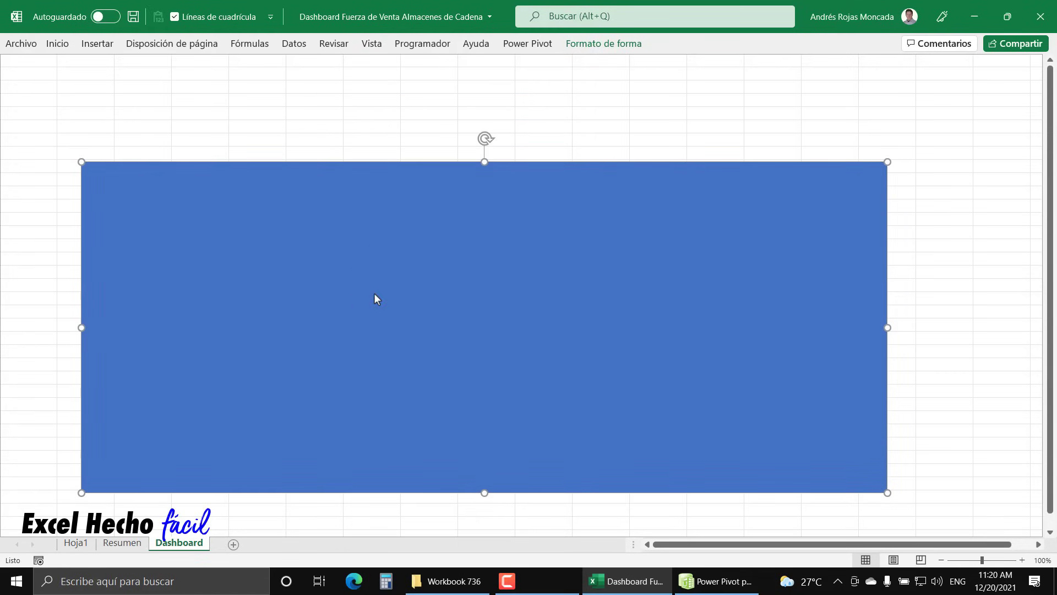
Move the rectangle to the Dashboard sheet's upper-left corner and stretch its width and height to cover the whole visible cell area.
left_click_drag(354, 315, 197, 175)
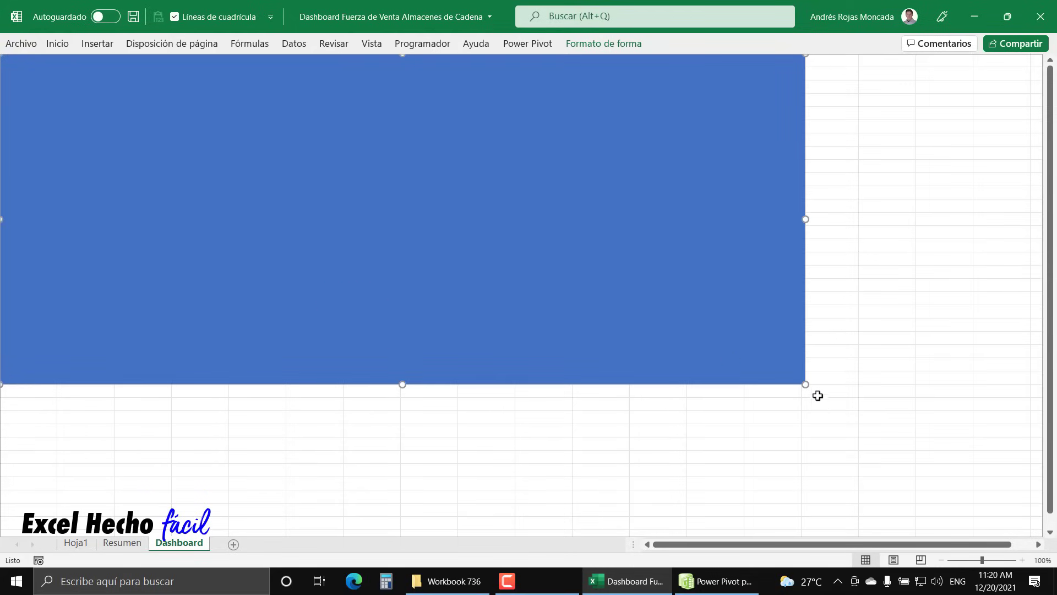
left_click(1039, 547)
left_click_drag(747, 217, 1026, 217)
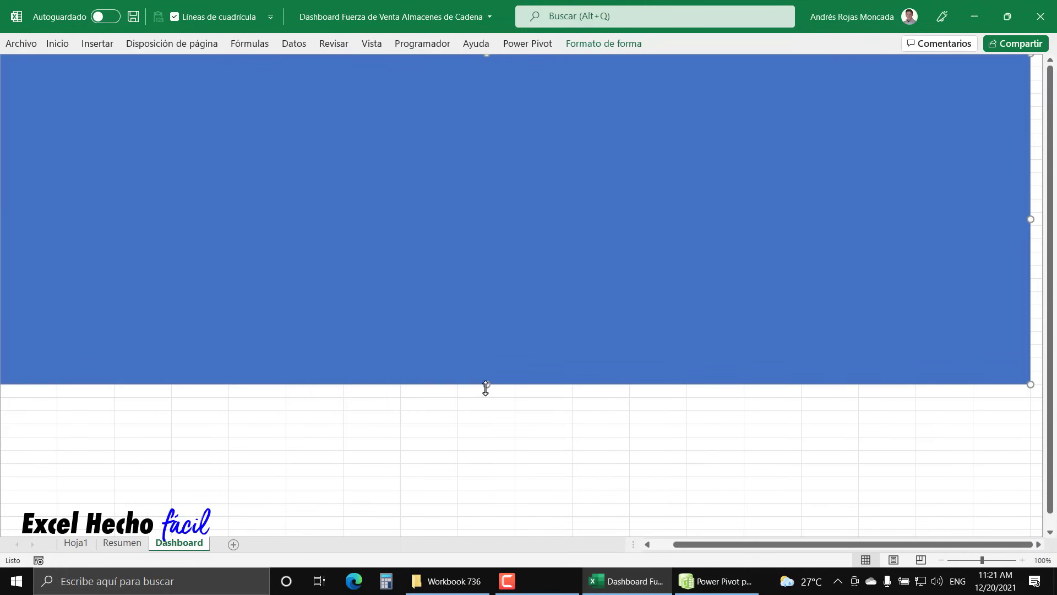
left_click_drag(488, 384, 500, 529)
scroll(499, 528, "down", 2)
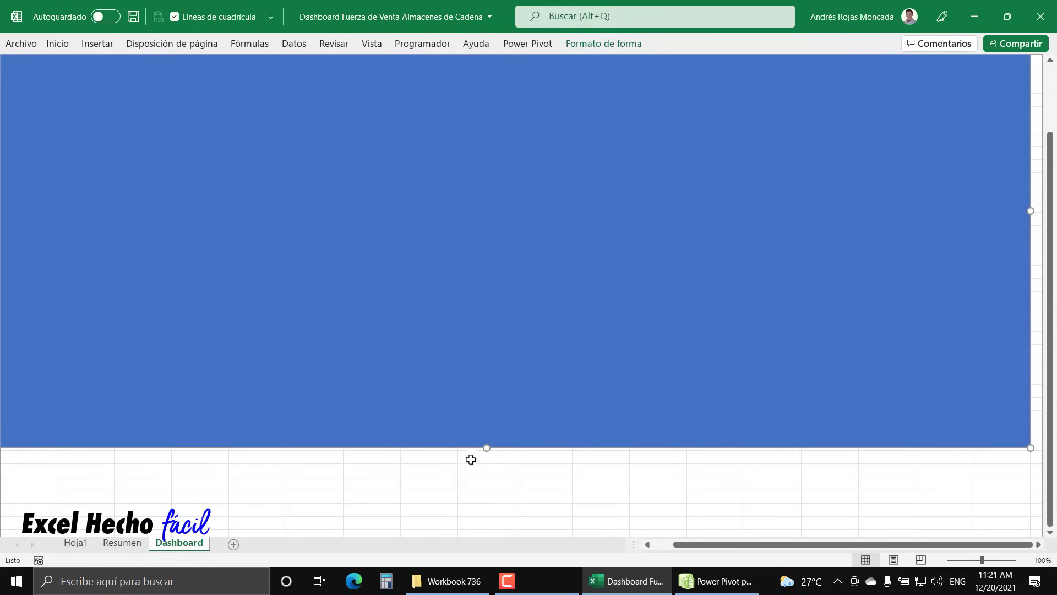
left_click_drag(486, 448, 486, 464)
scroll(510, 389, "up", 2)
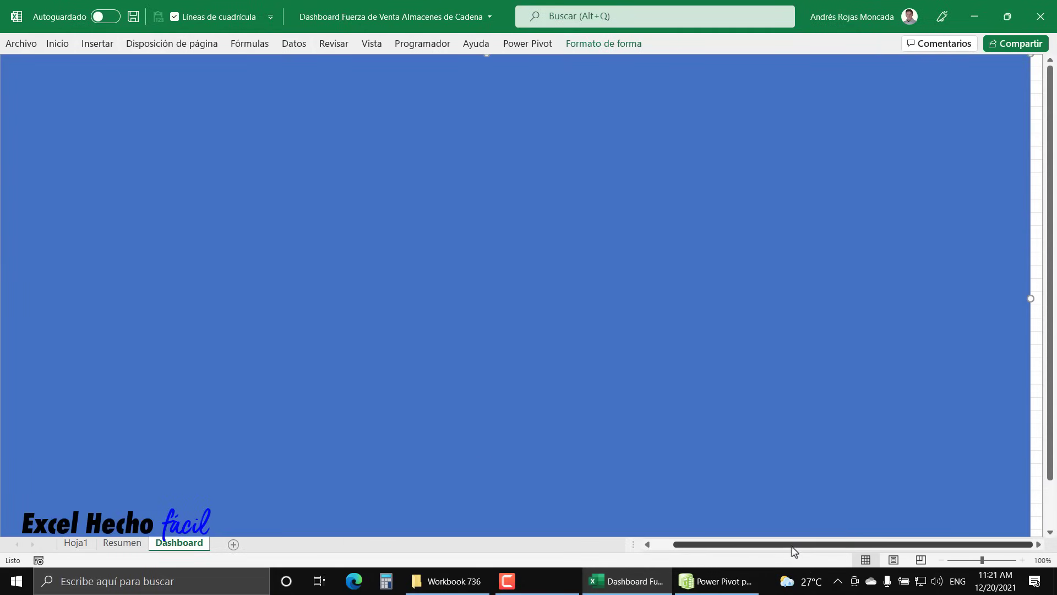
left_click_drag(746, 544, 721, 550)
left_click(648, 544)
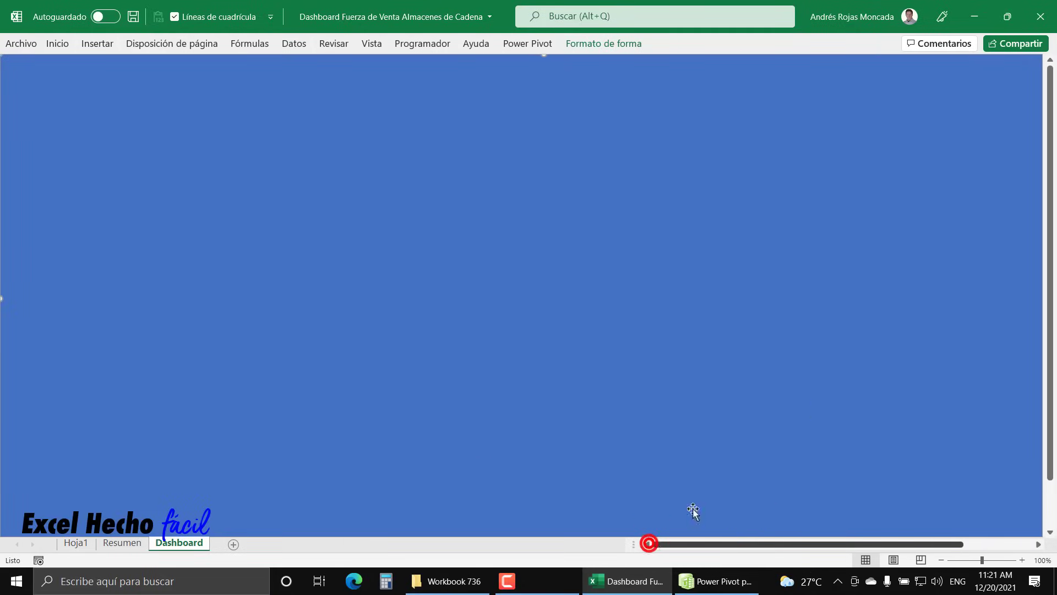
left_click(1050, 62)
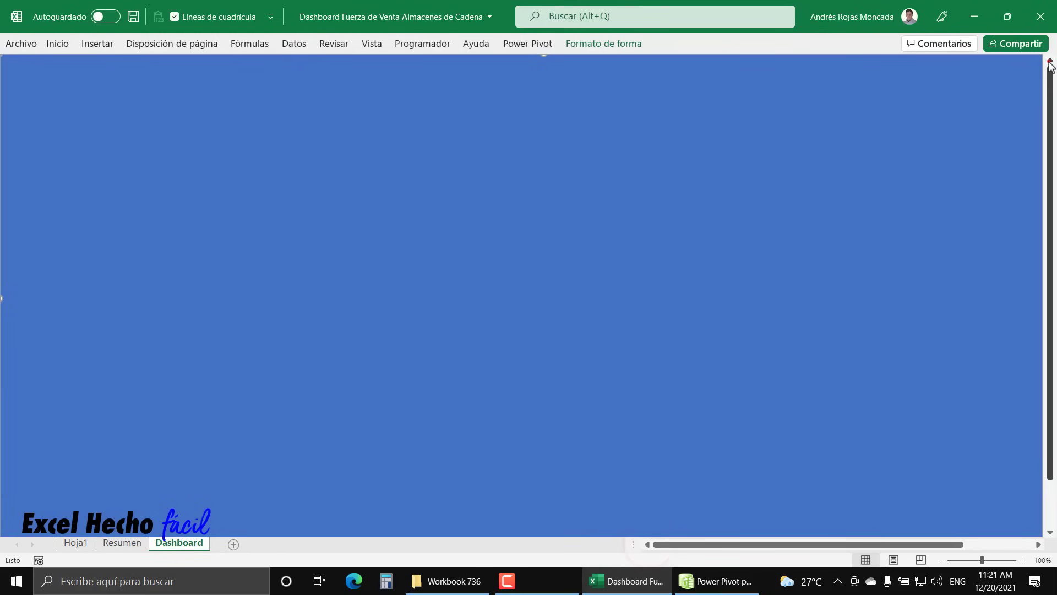
Copy the hex value E2E1E4 of the Hueso color from the color table on Hoja1.
left_click(120, 543)
left_click(76, 543)
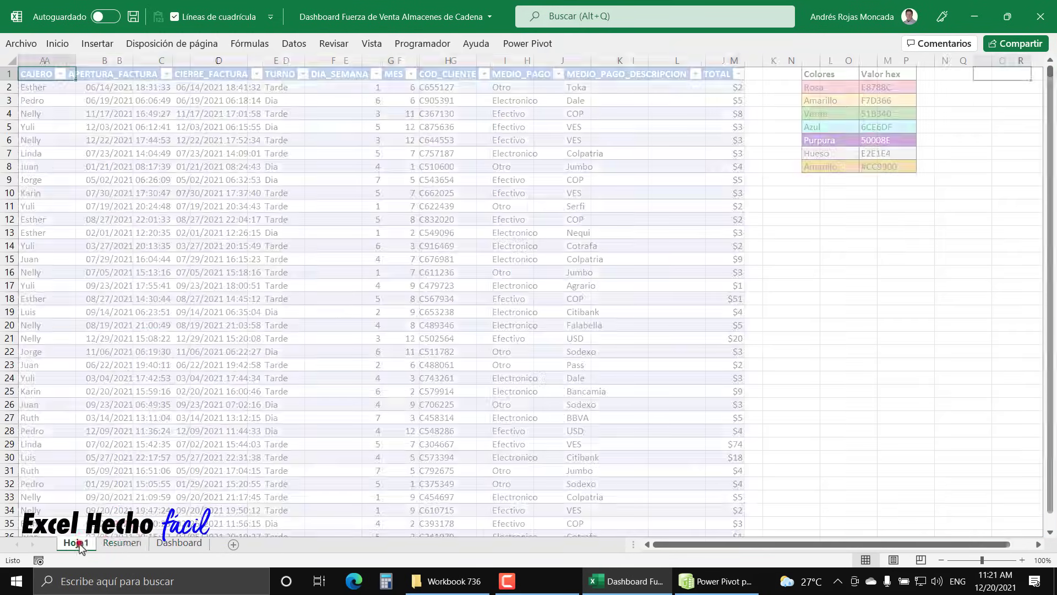
left_click(871, 151)
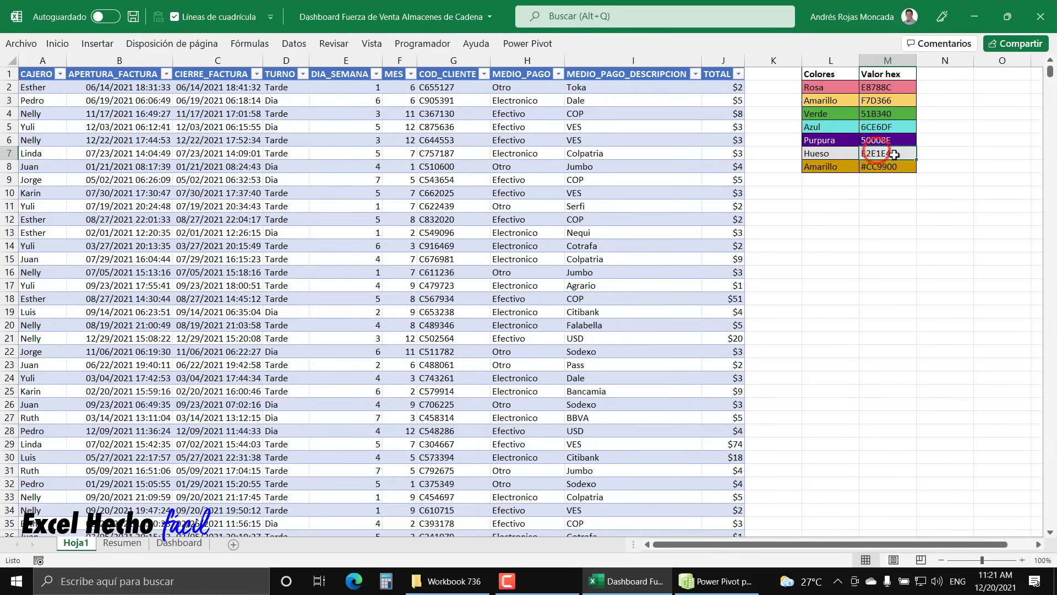
double_click(898, 153)
key("ctrl+c")
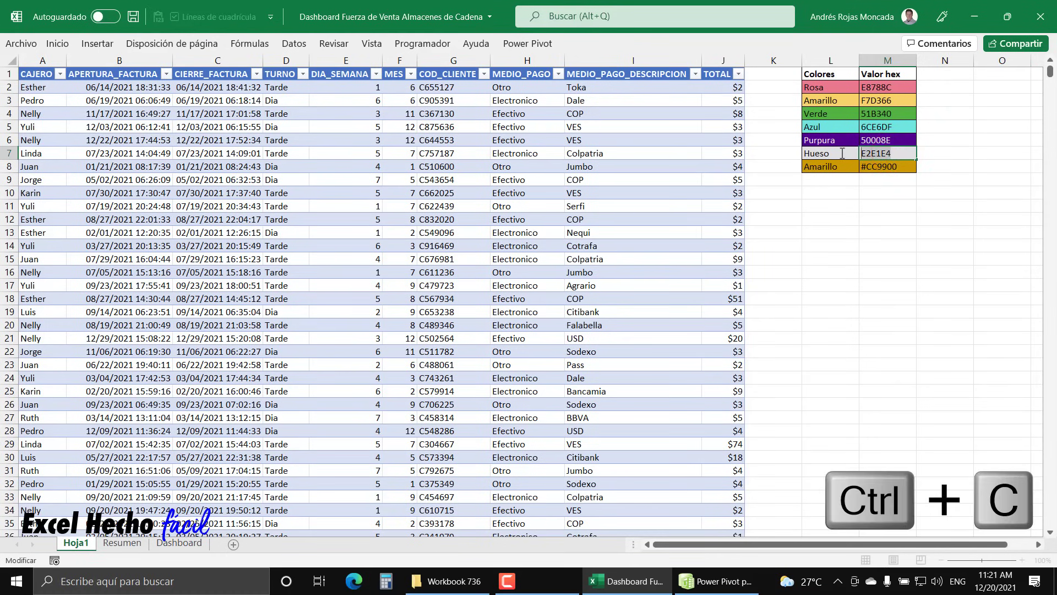
key("Escape")
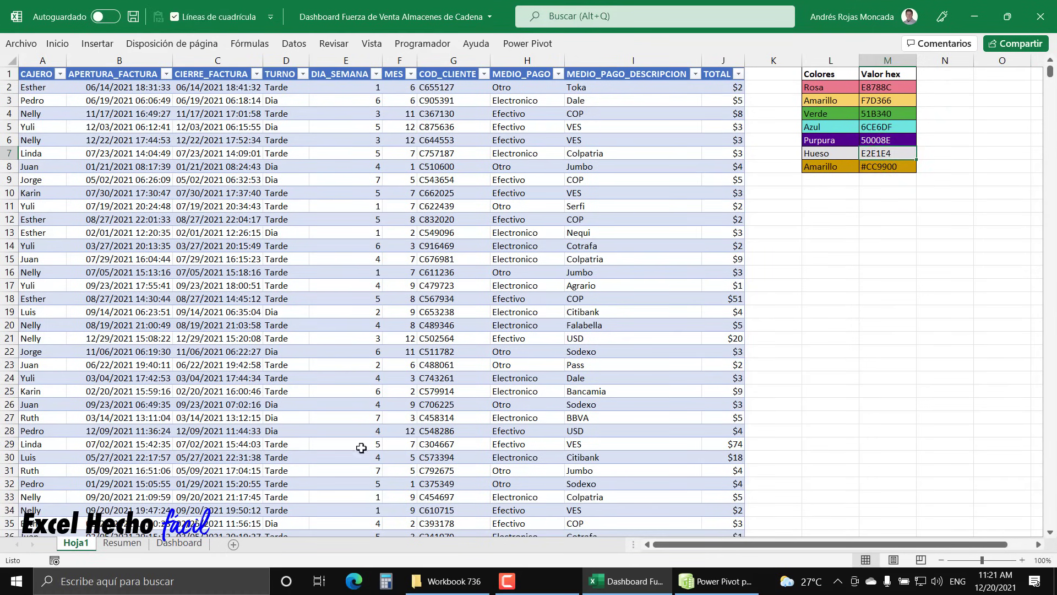
Fill the large background rectangle on the Dashboard sheet with the copied custom hex color E2E1E4.
left_click(179, 542)
left_click(190, 287)
left_click(586, 42)
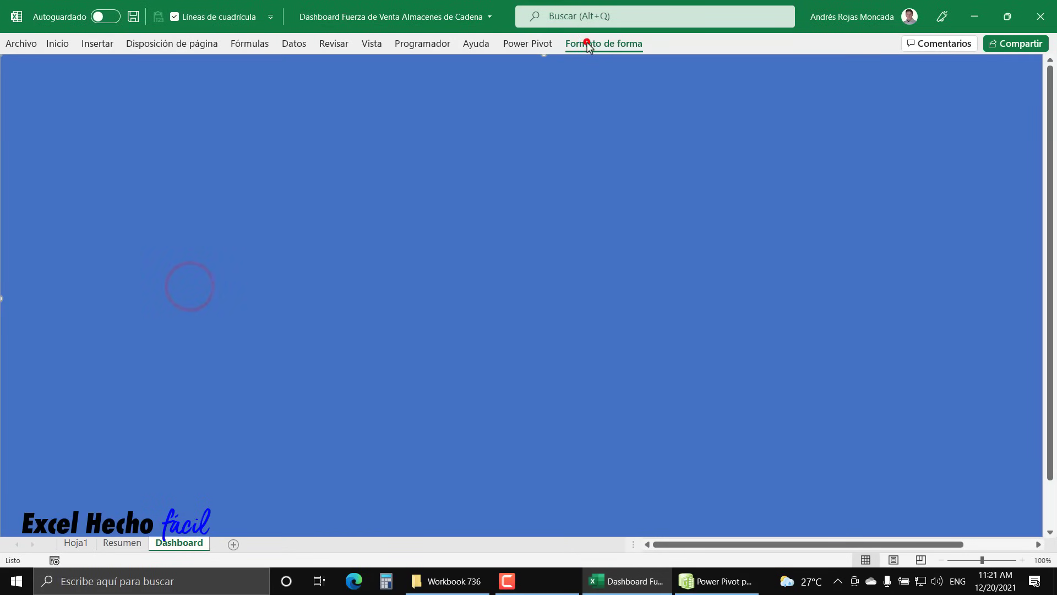
left_click(407, 66)
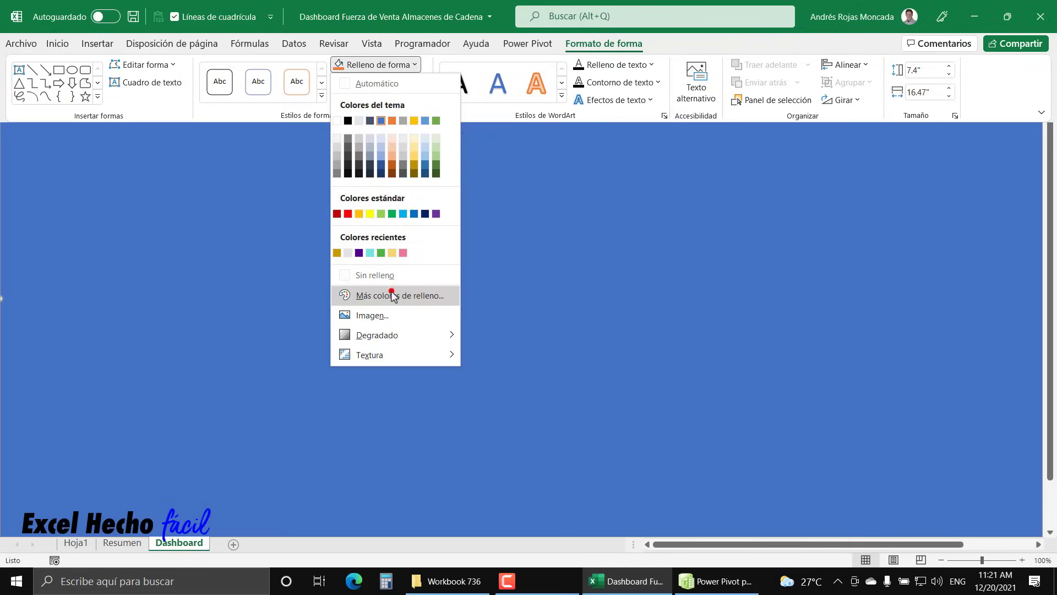
left_click(394, 295)
left_click(268, 109)
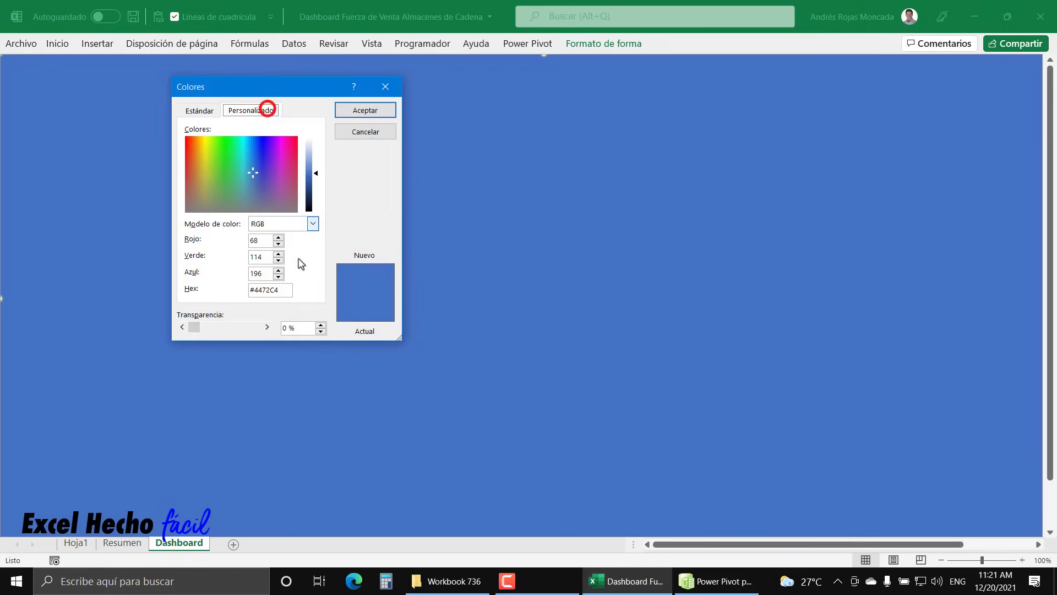
double_click(281, 286)
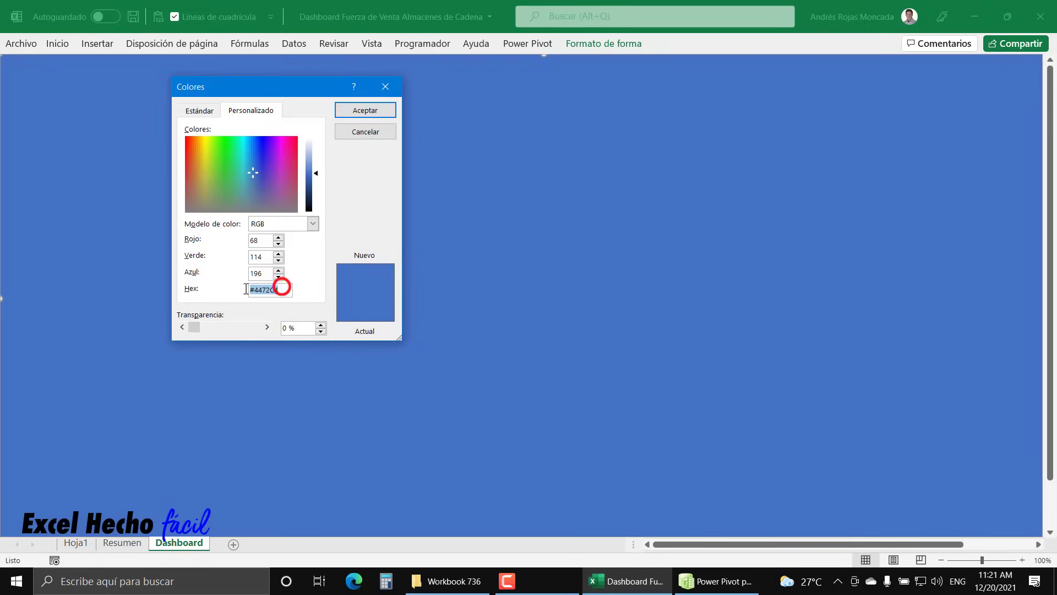
key("ctrl+v")
left_click(379, 112)
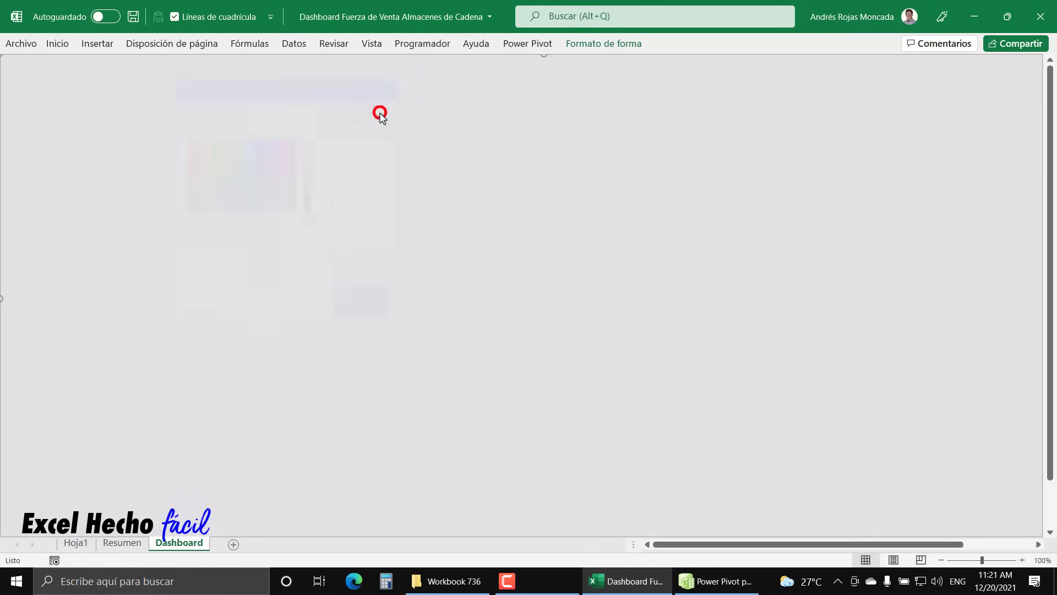
Rename the background rectangle as Fondo_General in the list of sheet objects, and close that list.
left_click(166, 46)
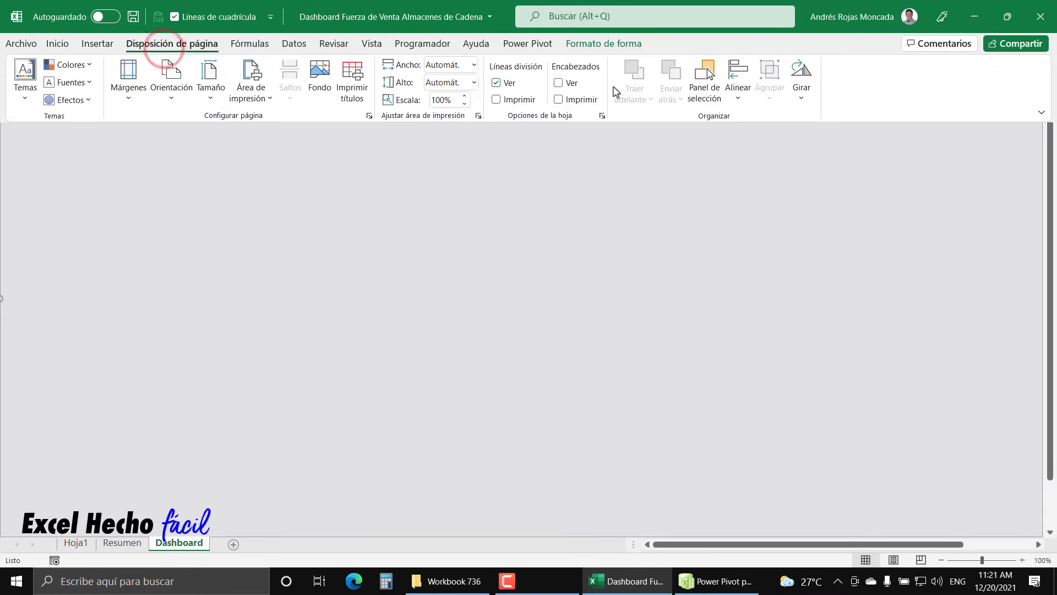
left_click(701, 80)
left_click(939, 119)
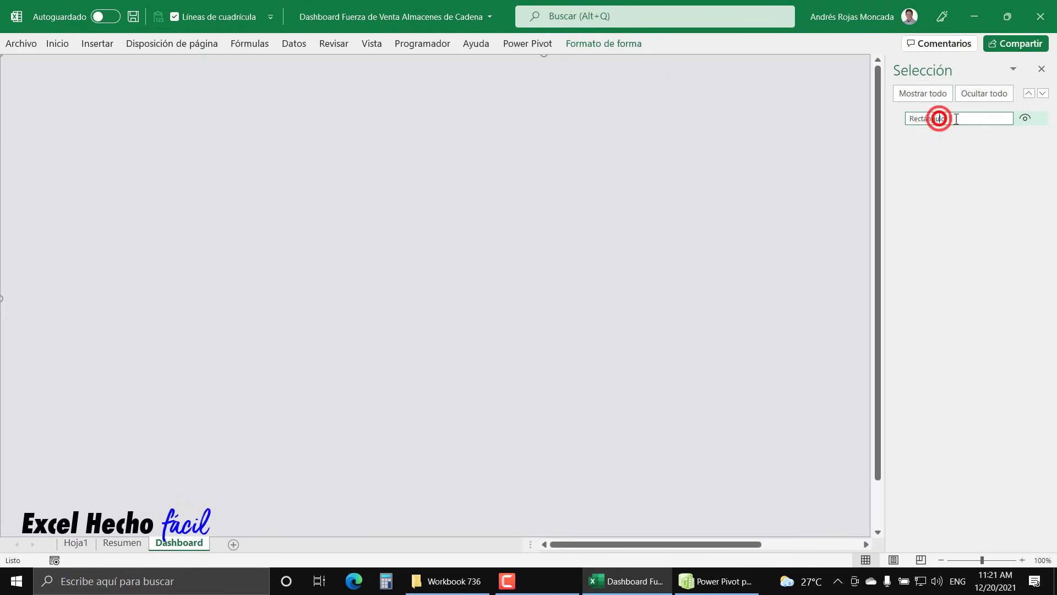
left_click_drag(909, 118, 960, 118)
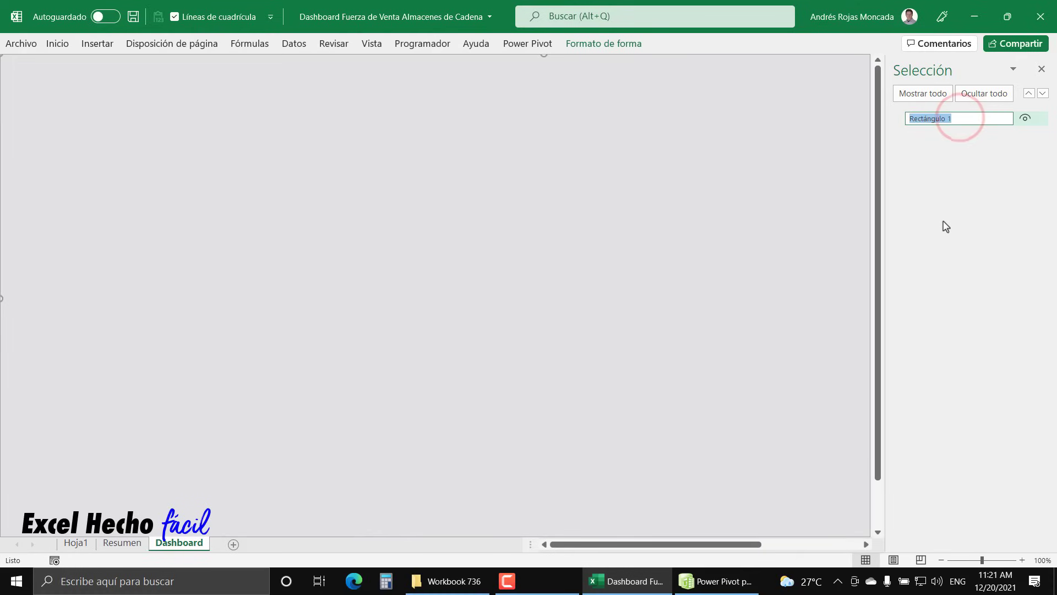
type("Fondo_")
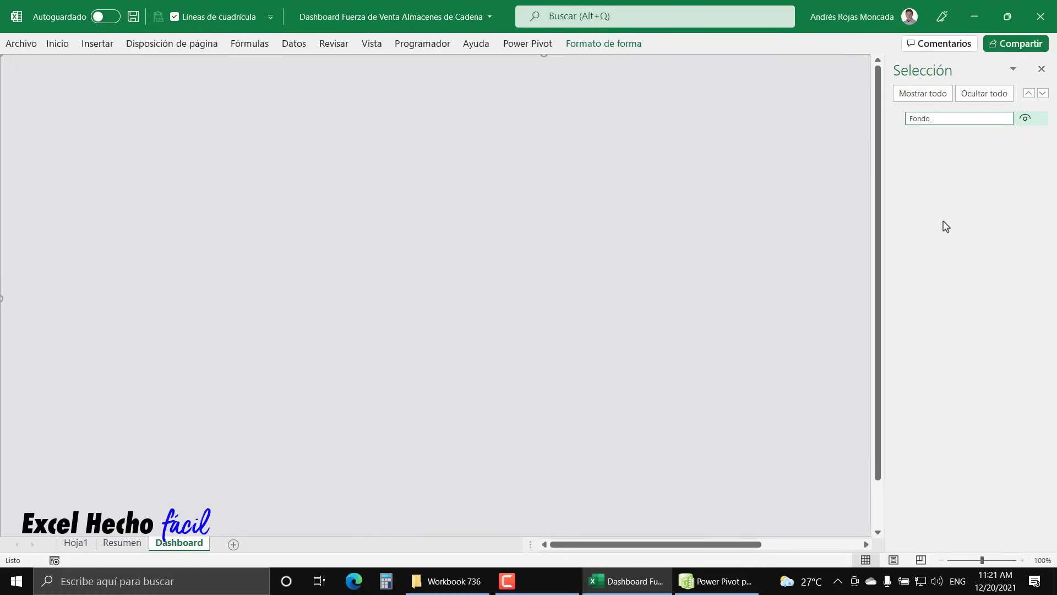
type("General")
key("Return")
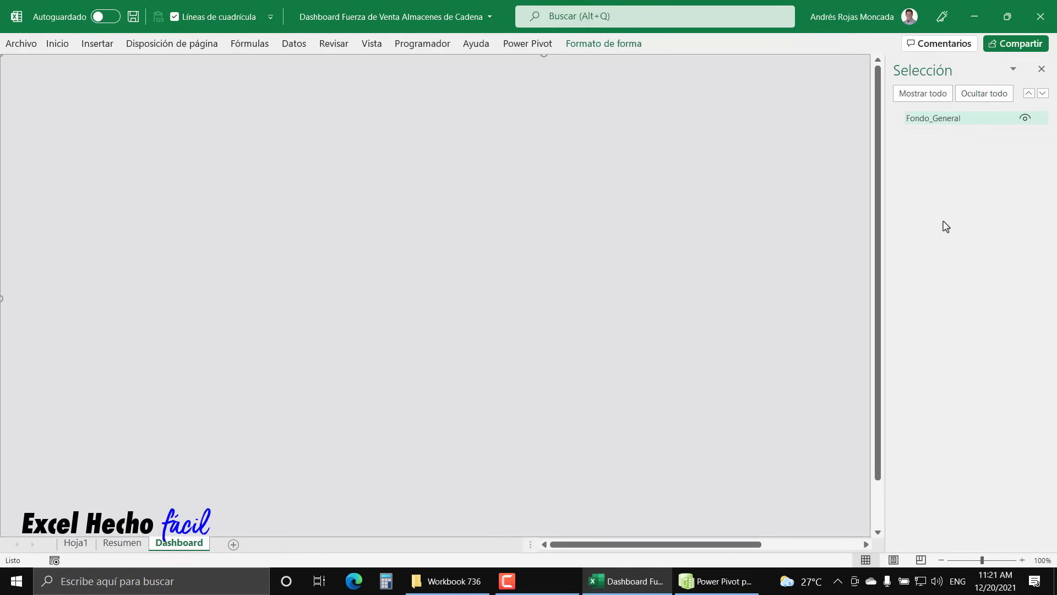
left_click(1041, 71)
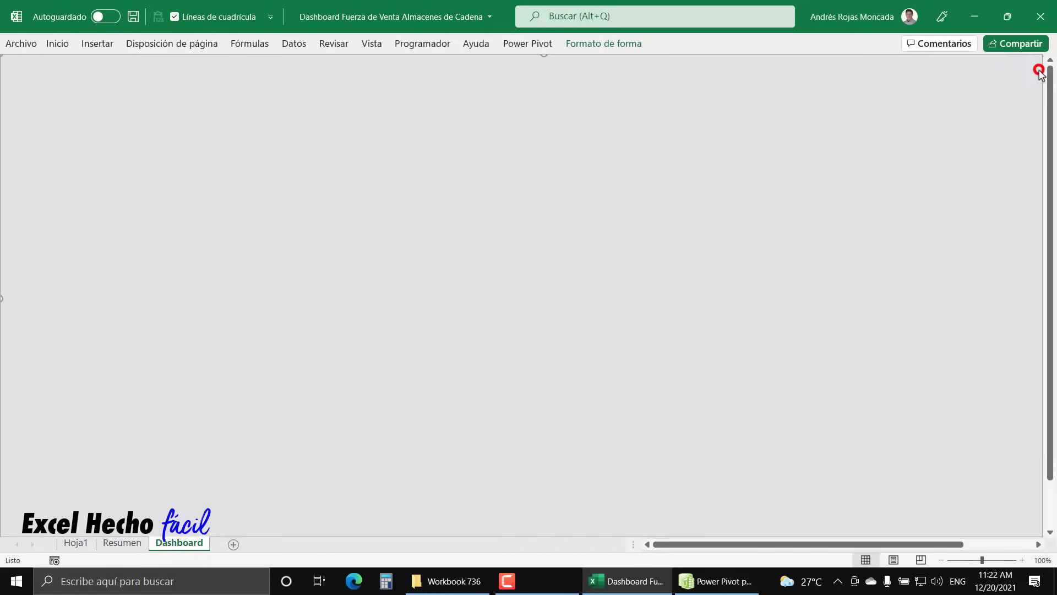
Draw a rounded rectangle about 1.49" wide and 2.26" high on the gray Dashboard background.
key("Escape")
left_click(110, 47)
left_click(172, 93)
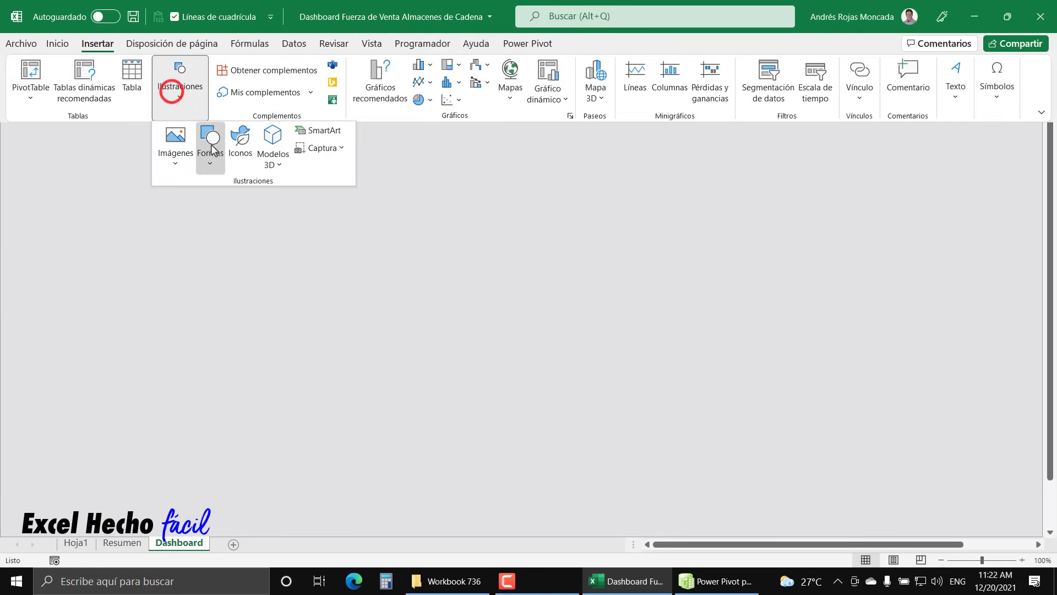
left_click(210, 150)
left_click(270, 203)
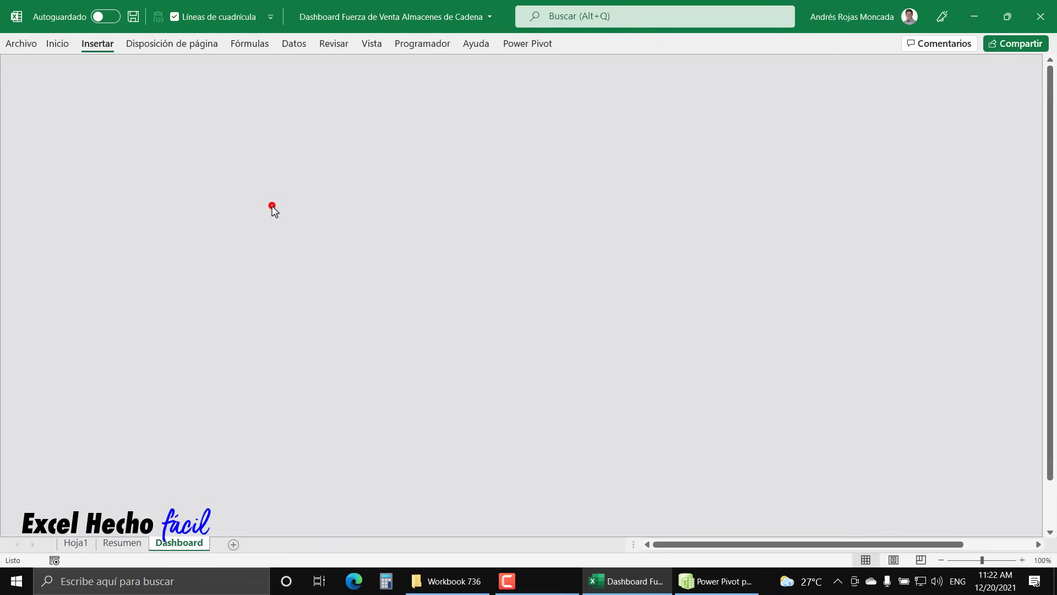
left_click_drag(330, 230, 348, 319)
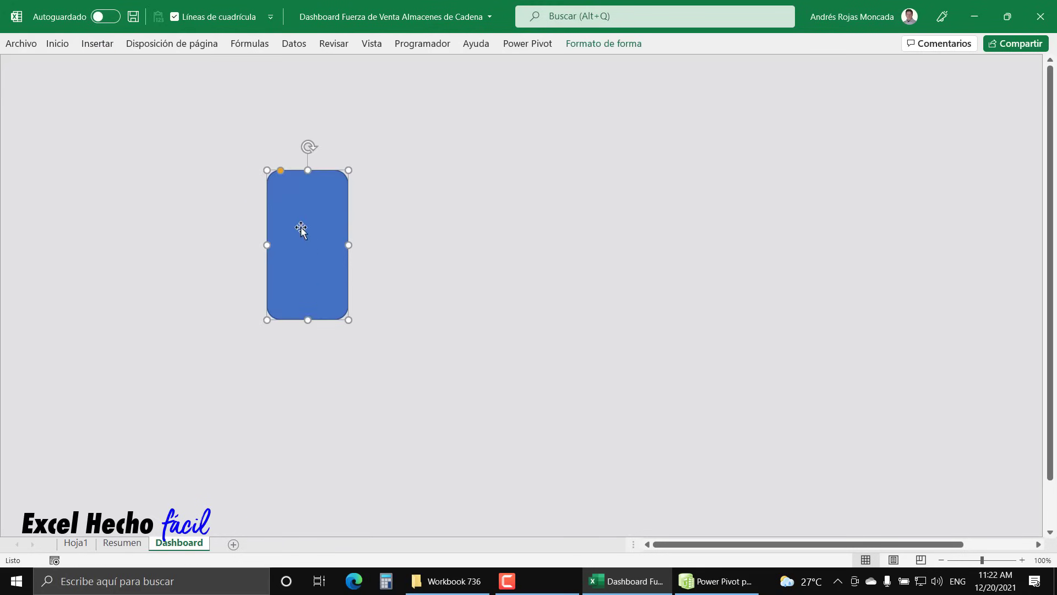
left_click_drag(348, 245, 366, 245)
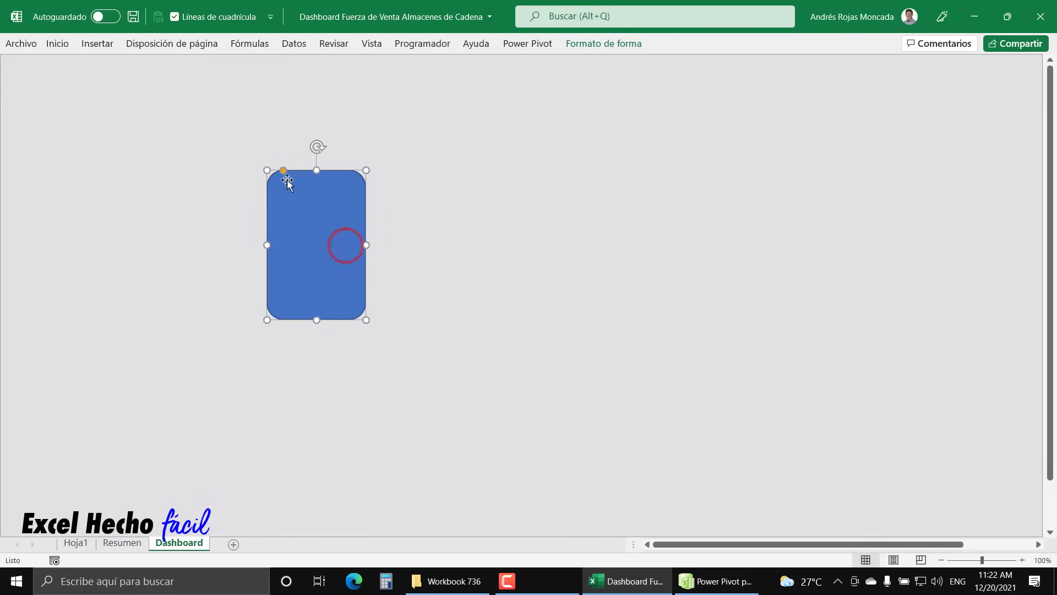
Reduce the corner rounding of the new rounded rectangle to a slight curve.
left_click_drag(281, 171, 274, 175)
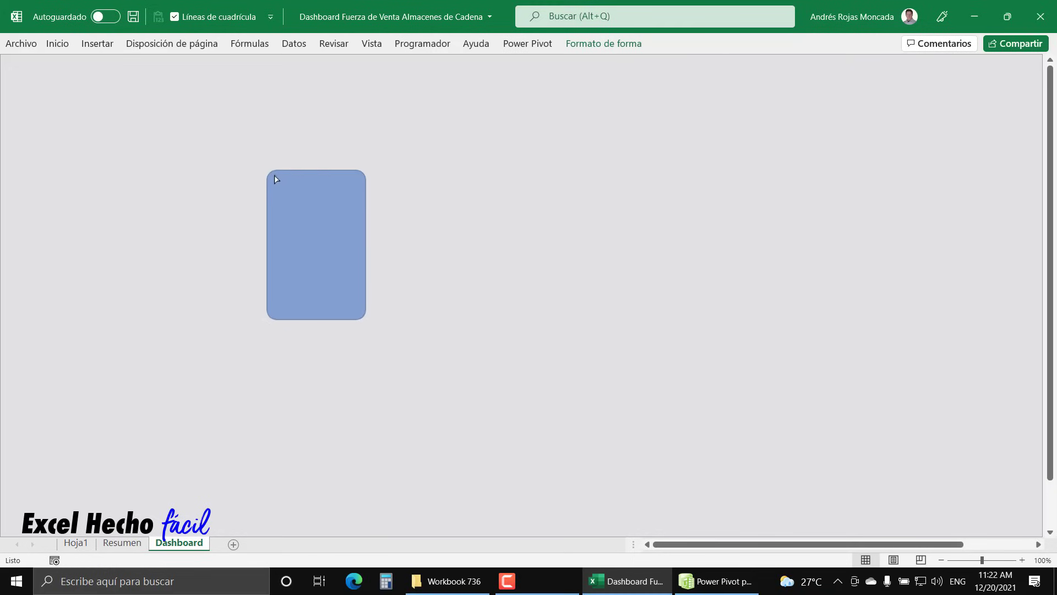
left_click_drag(272, 179, 268, 171)
left_click_drag(274, 173, 273, 174)
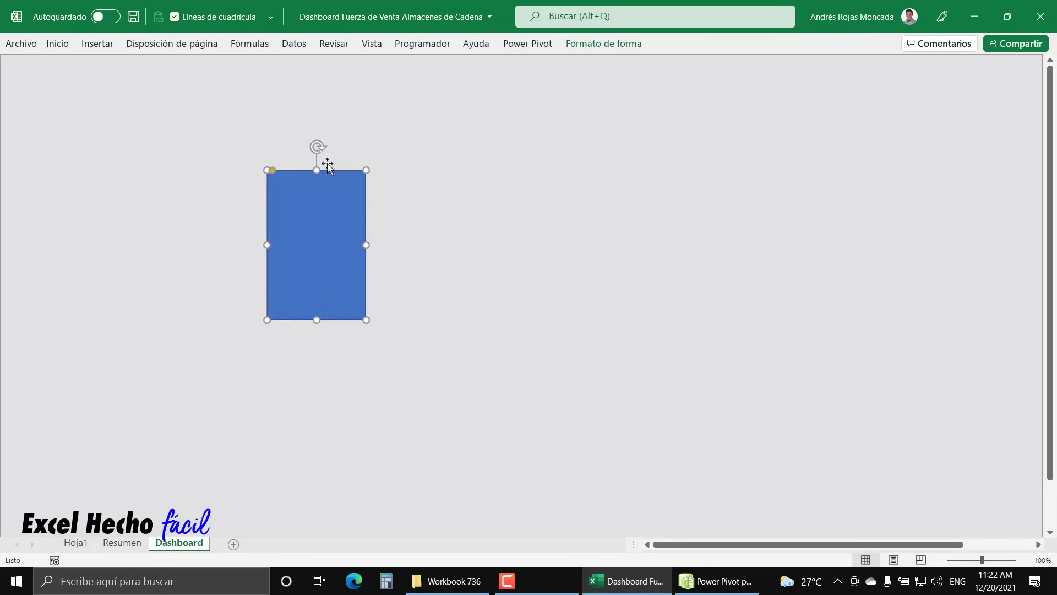
Remove the rounded rectangle's outline and fill the shape with white.
left_click(596, 44)
left_click(408, 87)
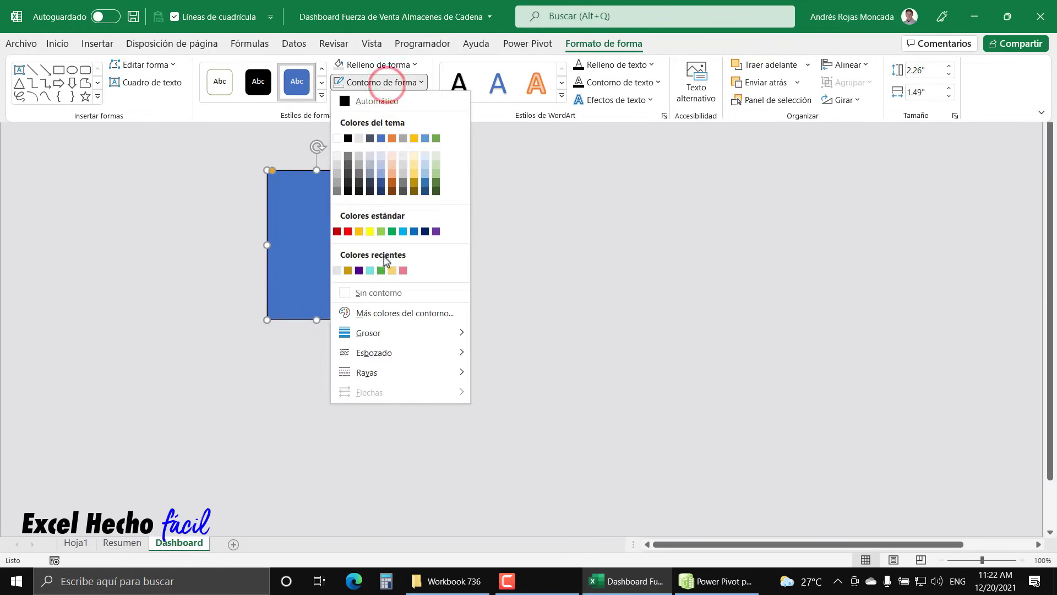
left_click(384, 293)
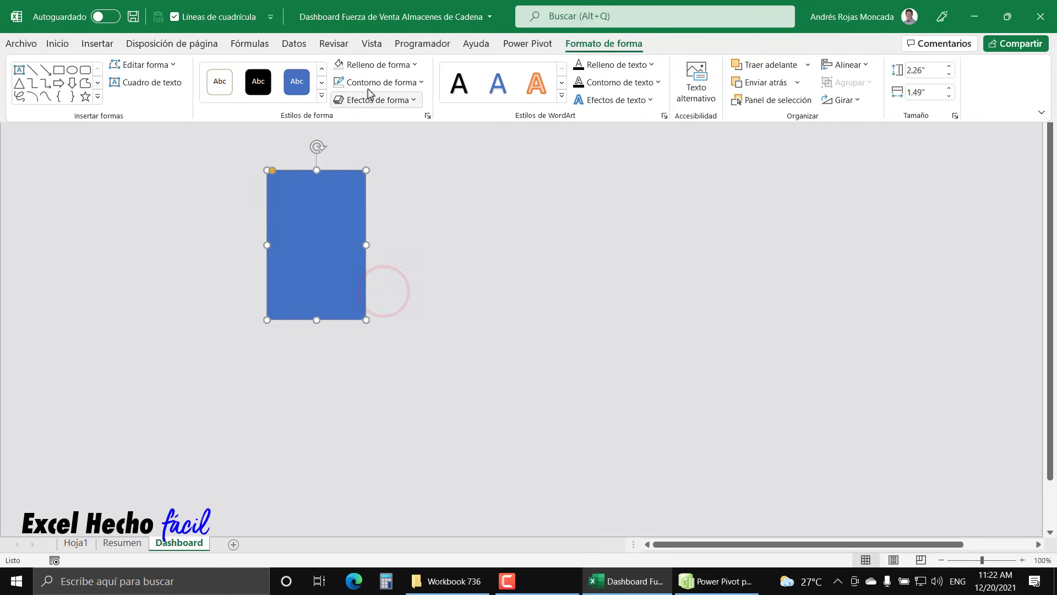
left_click(376, 64)
left_click(337, 122)
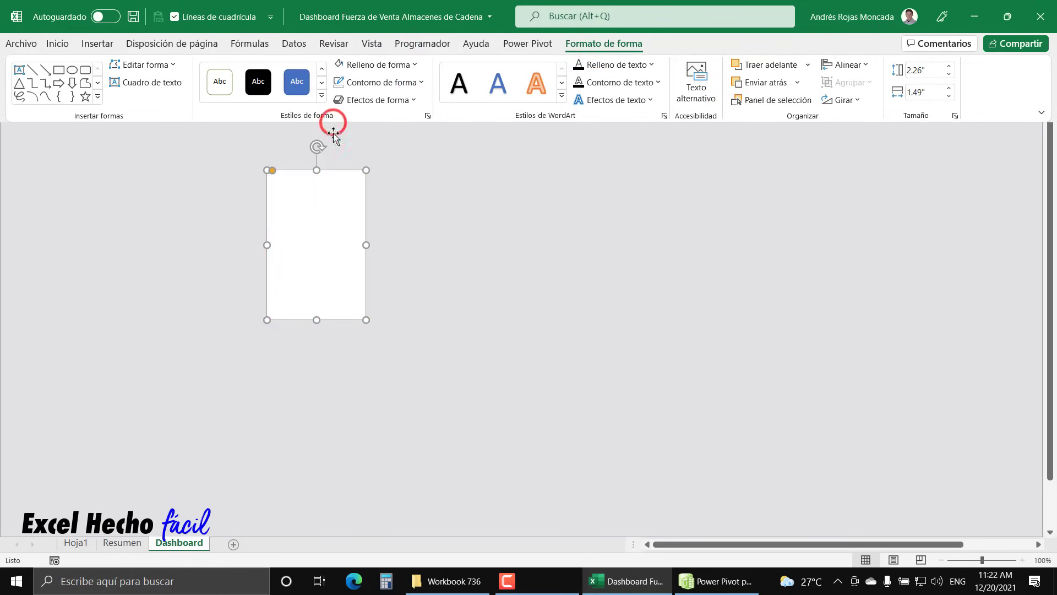
double_click(582, 43)
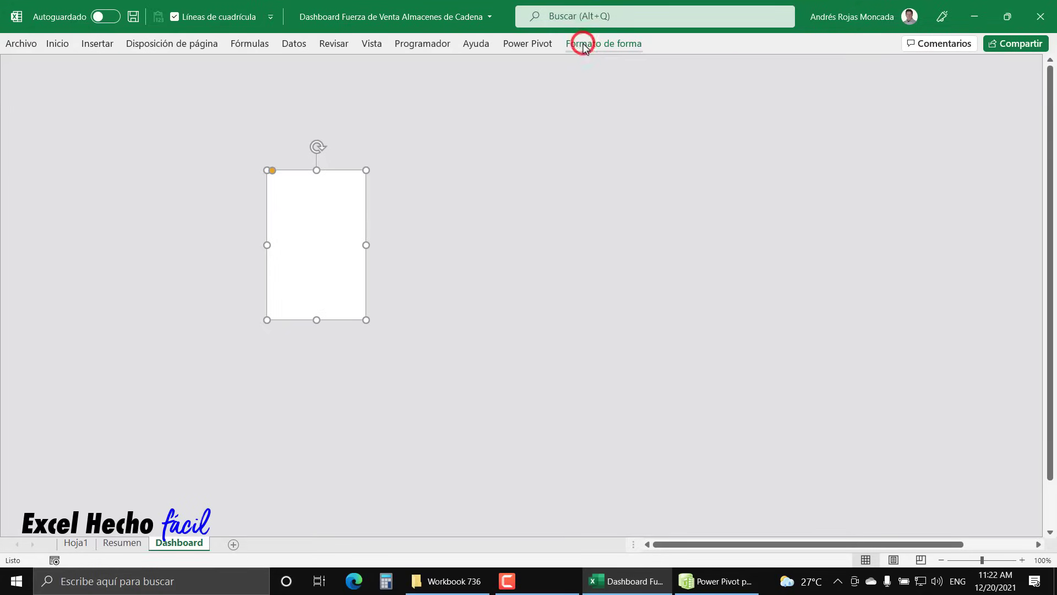
Move the white rounded rectangle to the upper-left corner of the background, nudging it to leave a small margin.
left_click_drag(312, 232, 53, 124)
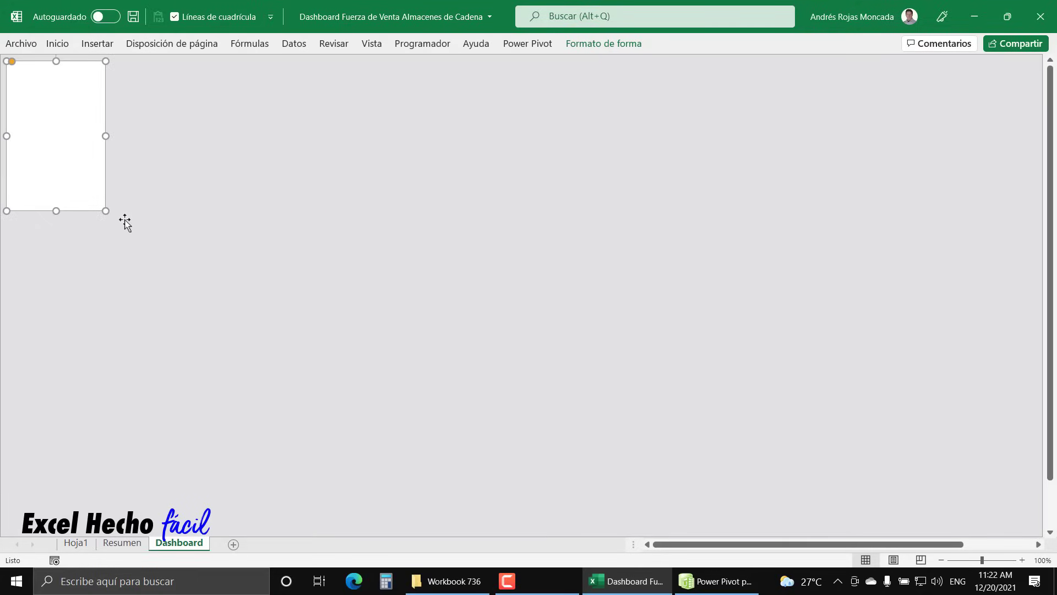
key("Down")
key("Down")
key("Down")
key("Right")
key("Right")
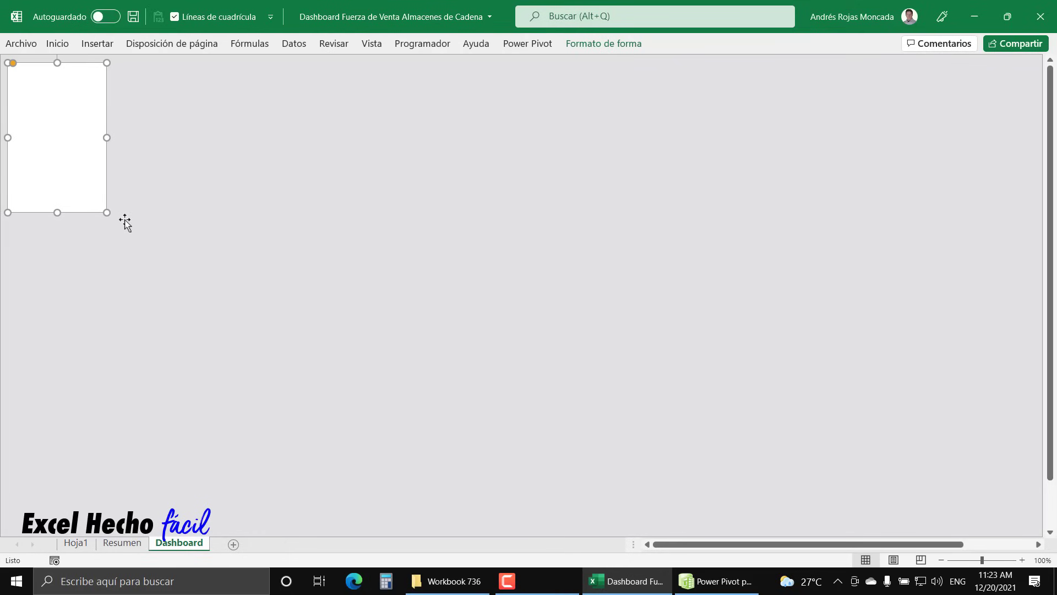
Set the white rounded rectangle's height to 2" and width to 1.6", and deselect it.
left_click(624, 47)
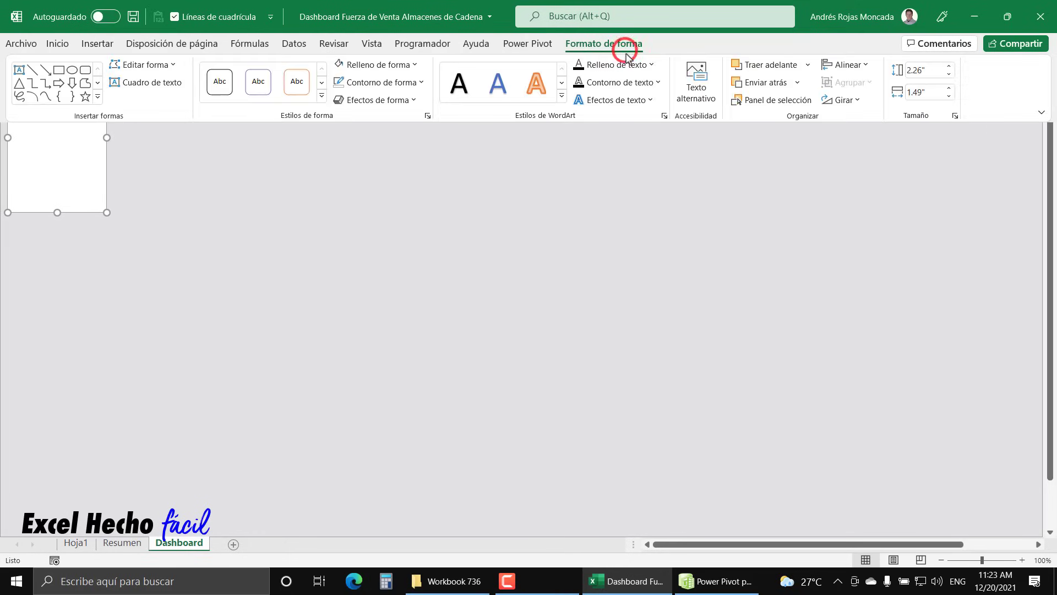
left_click(934, 69)
left_click(950, 74)
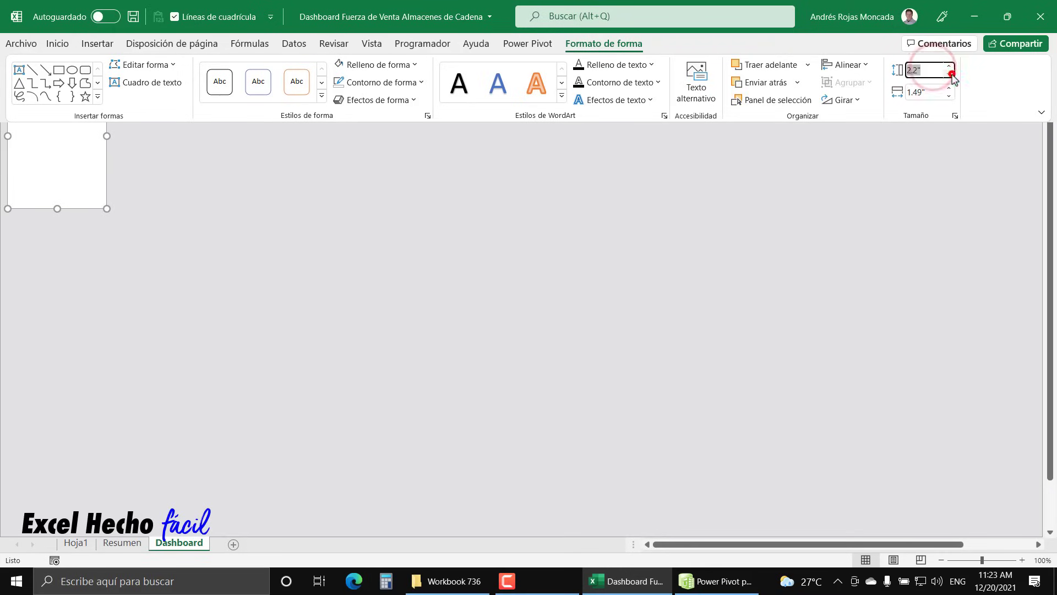
left_click(950, 73)
left_click(950, 73)
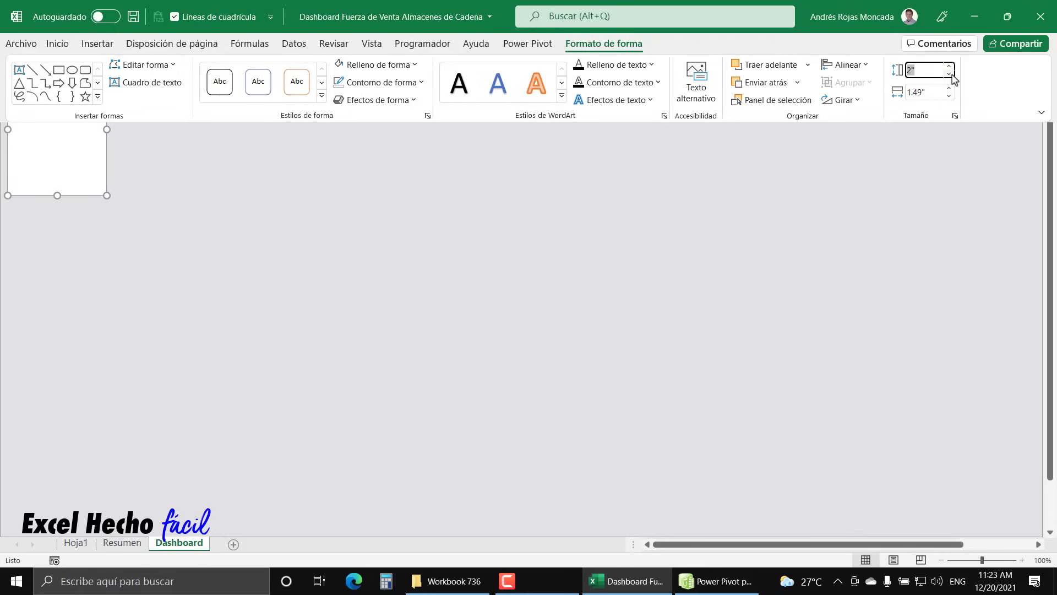
left_click(950, 97)
left_click(932, 93)
left_click(933, 93)
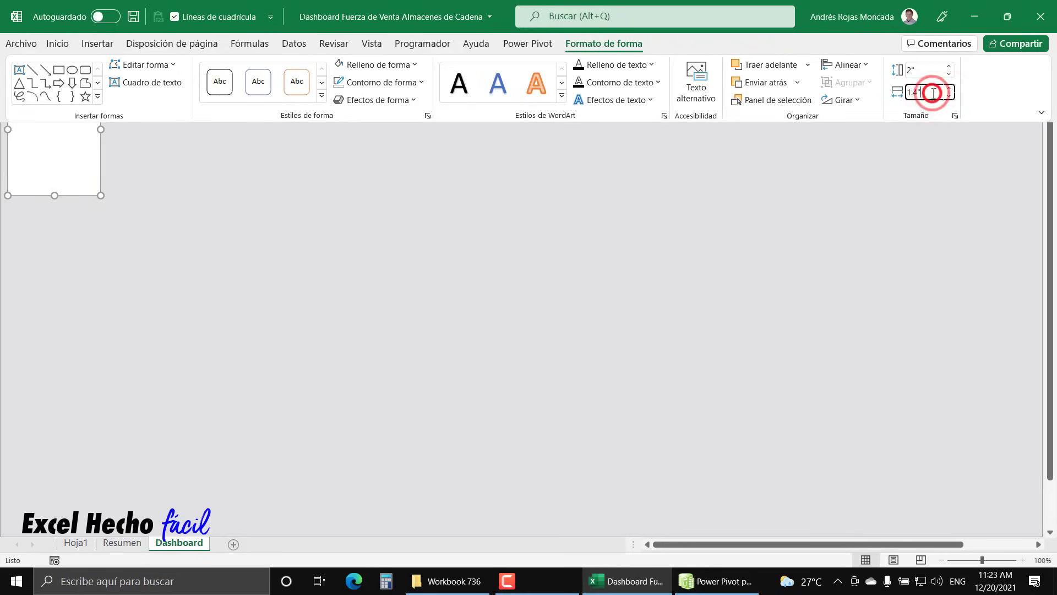
left_click(917, 93)
key("BackSpace")
type("6")
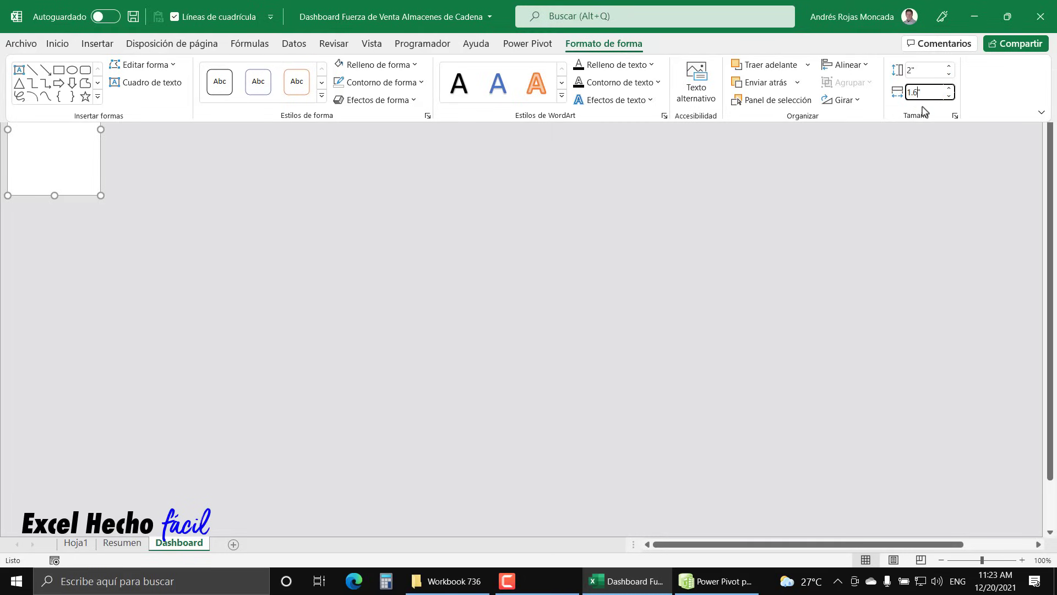
key("Return")
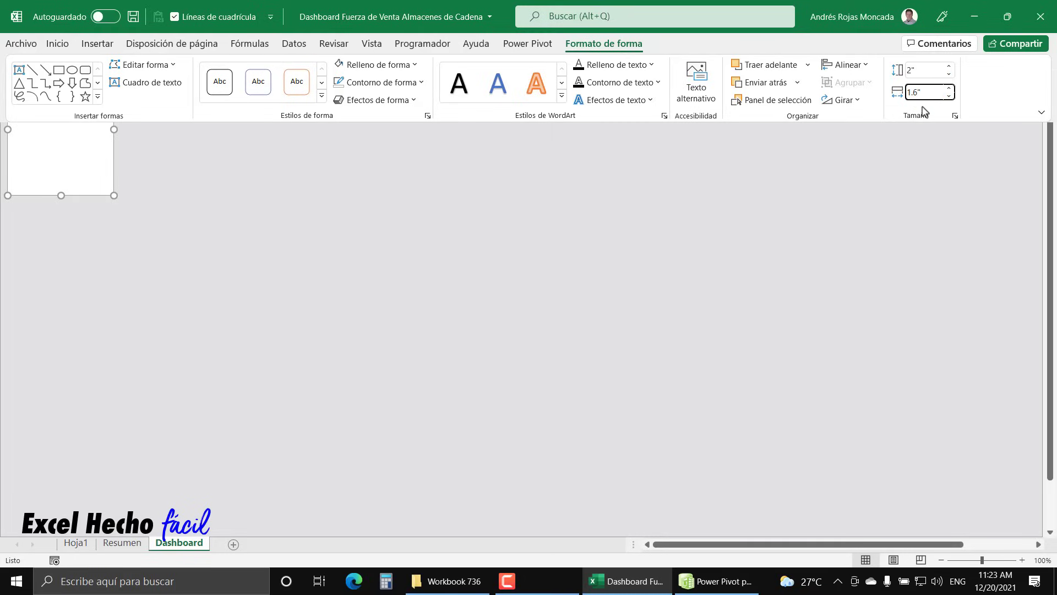
left_click(1041, 113)
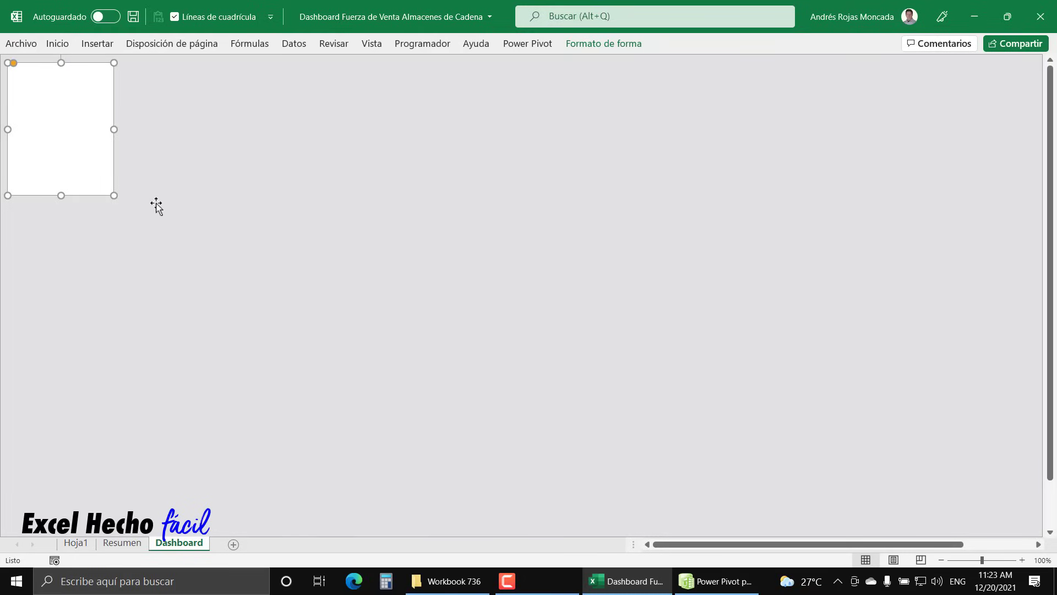
key("Escape")
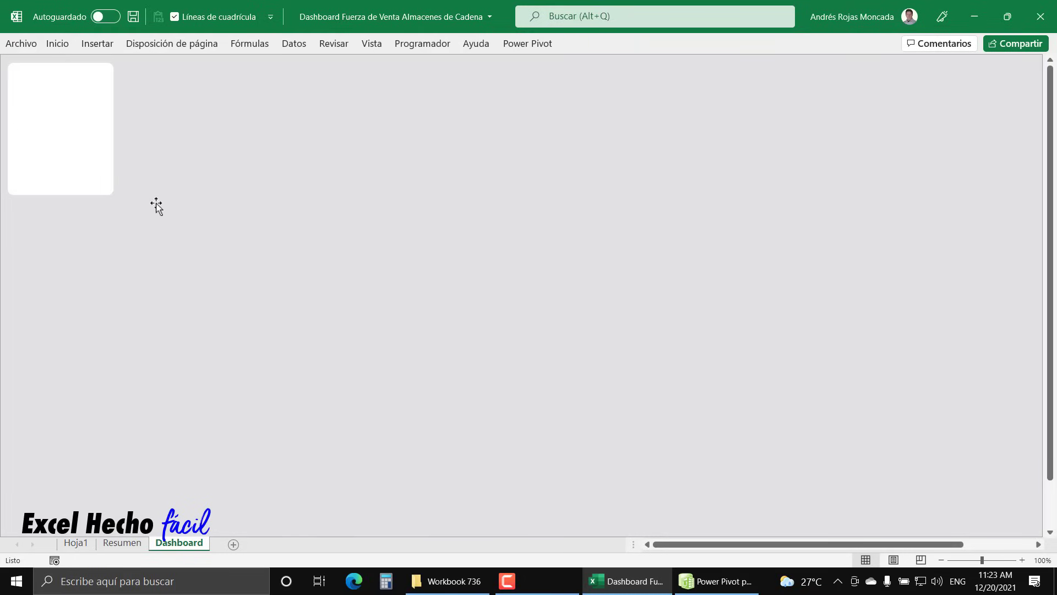
Draw a text box in the open background area and enter DASHBOARD, Fuerza de Ventas, Almacenes de Cadena and 2020 on separate lines.
left_click(97, 44)
left_click(165, 102)
left_click(206, 153)
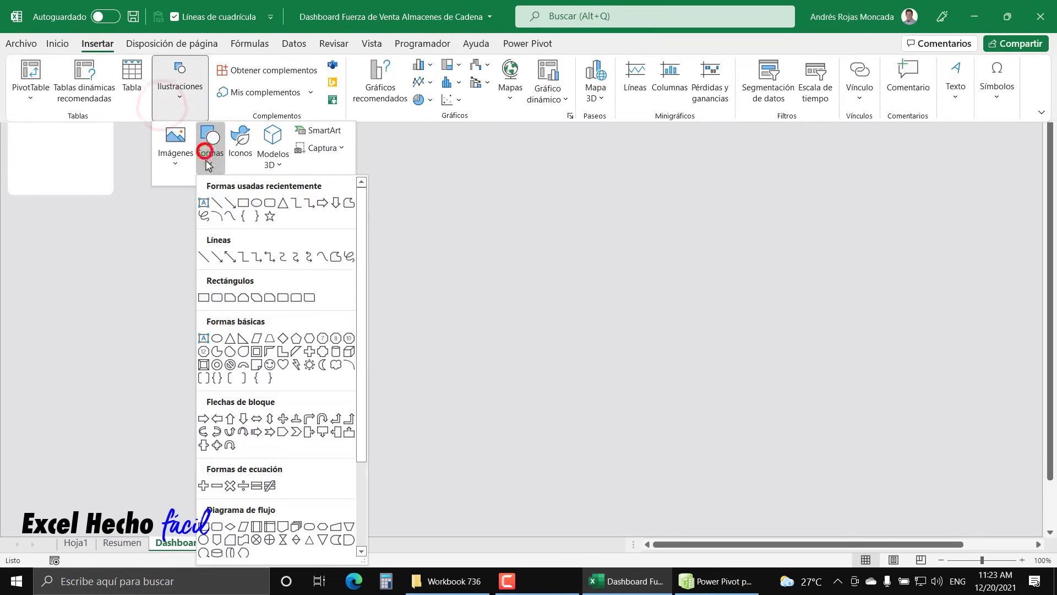
left_click(203, 203)
mouse_move(206, 205)
left_mouse_down()
mouse_move(260, 250)
mouse_move(468, 375)
left_mouse_up()
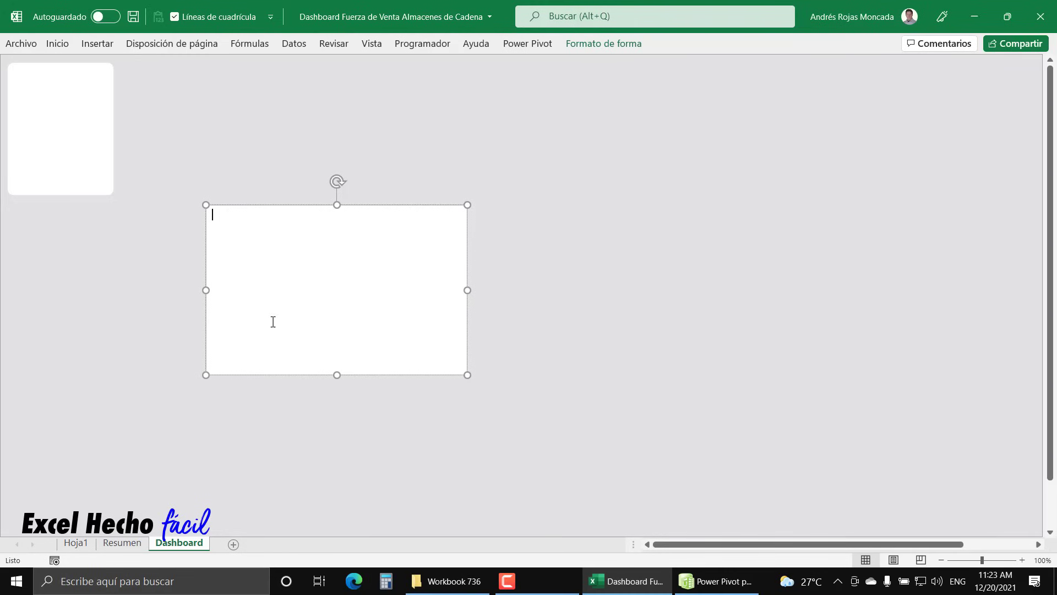
key("Caps_Lock")
type("DASHBOARD")
key("Caps_Lock")
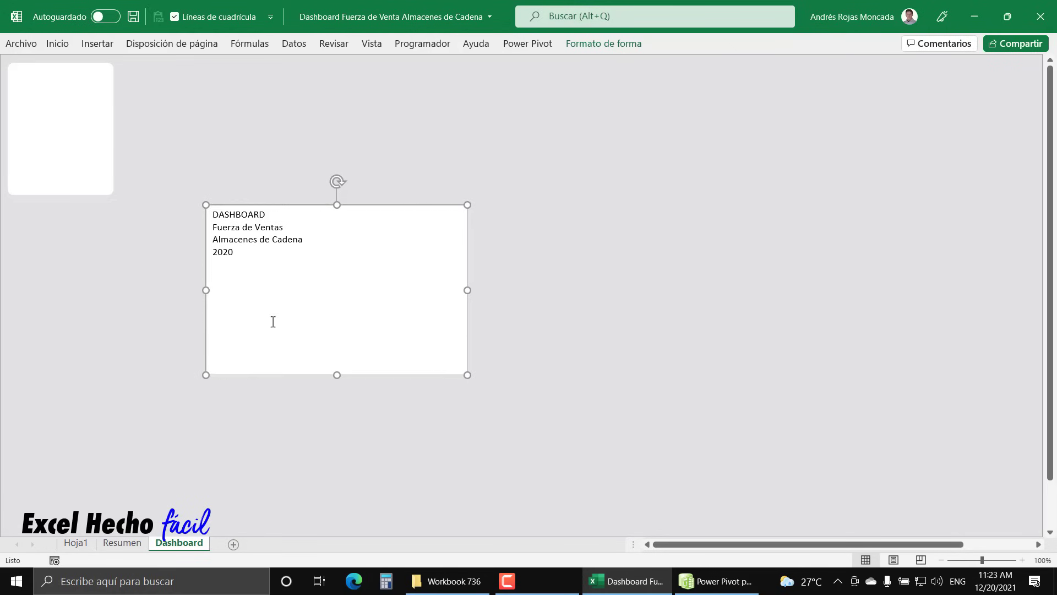
Change the font of the whole title text box to Open Sans.
left_click(59, 48)
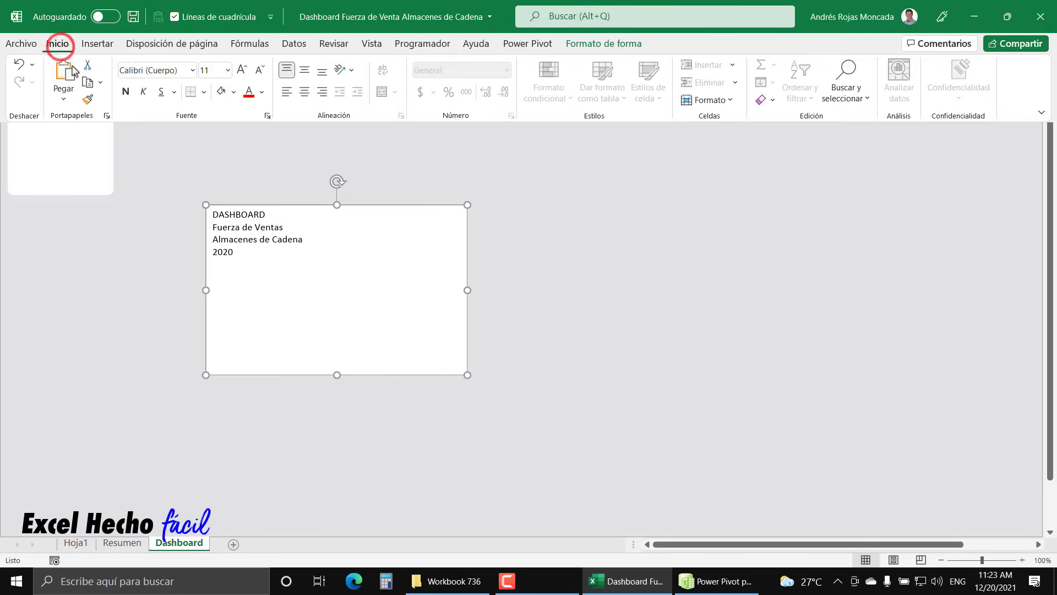
left_click(185, 70)
type("Open Sans")
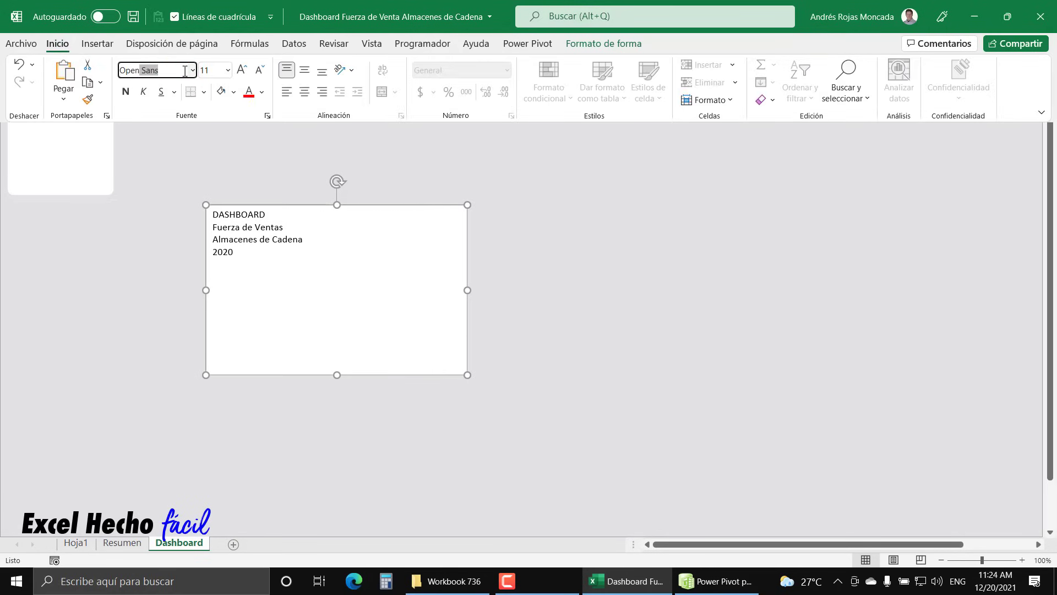
key("Return")
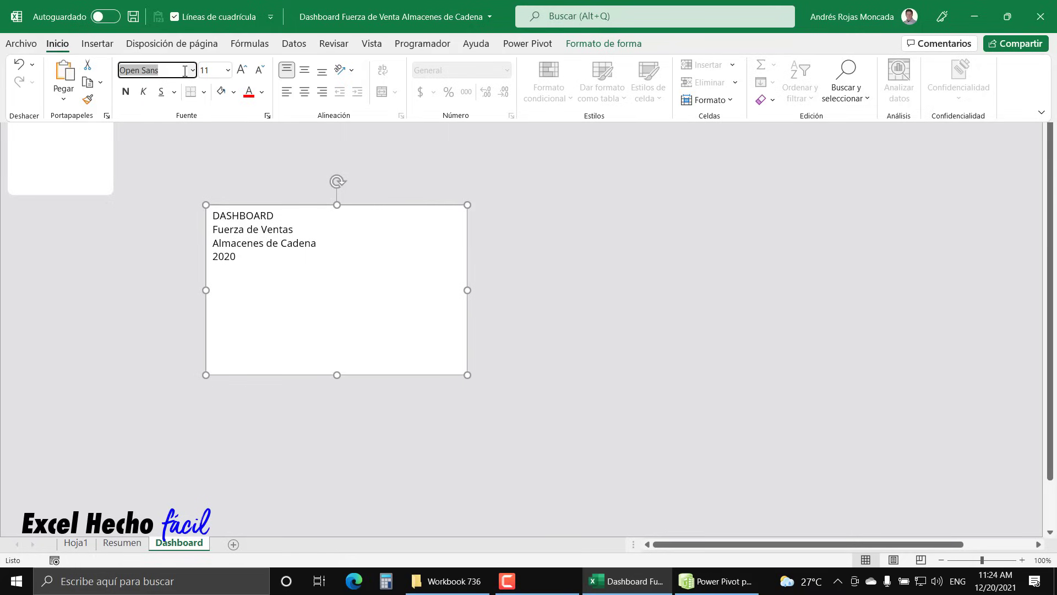
Format the DASHBOARD line as bold pink text at size 15.
double_click(276, 215)
left_click(189, 194)
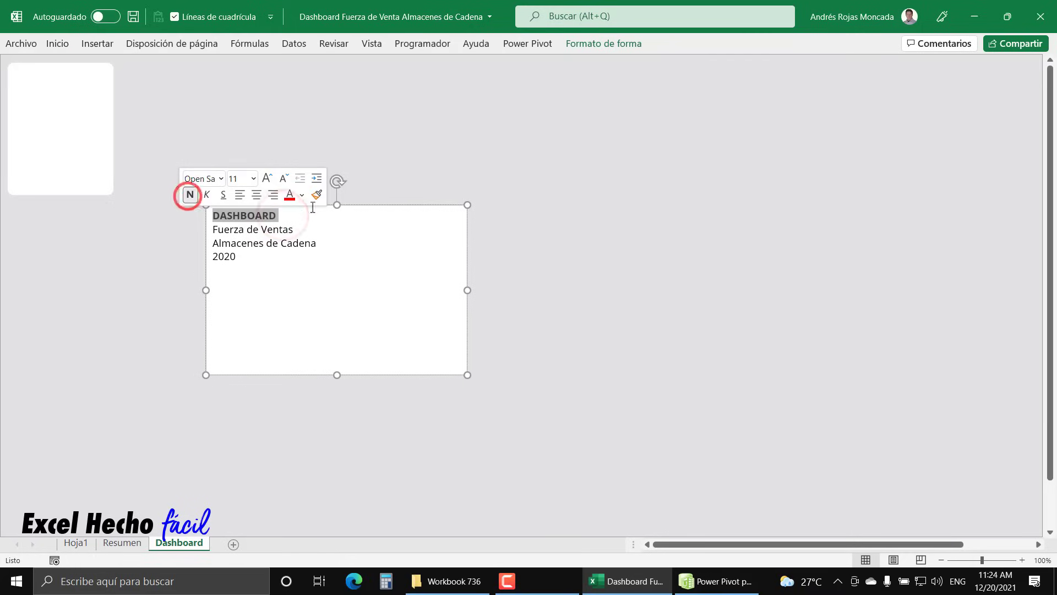
left_click(303, 197)
left_click(355, 384)
left_click(240, 178)
type("15")
key("Return")
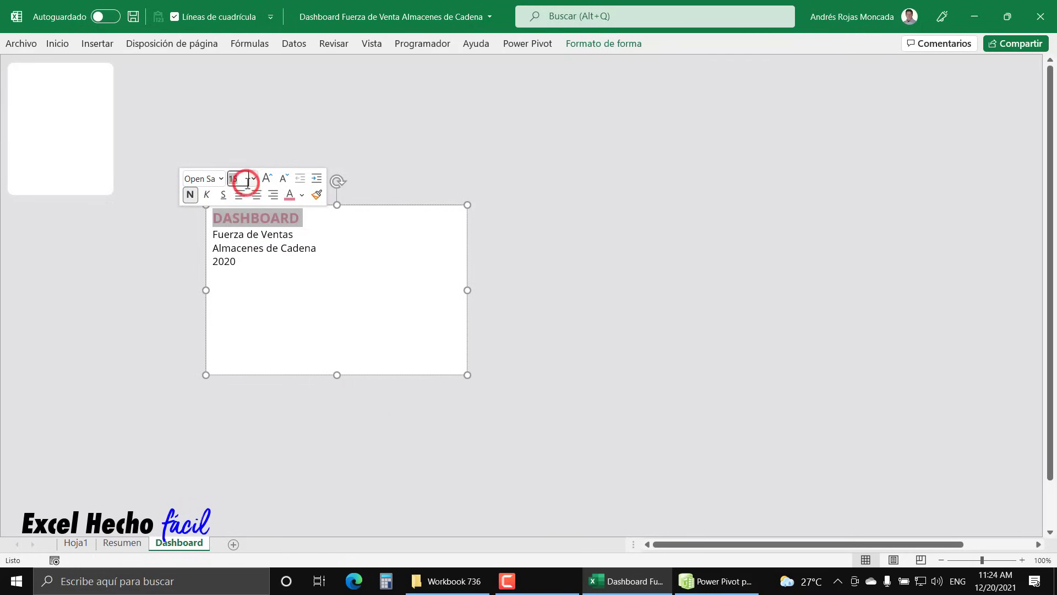
Color the 2020 line of the text box gray.
double_click(253, 262)
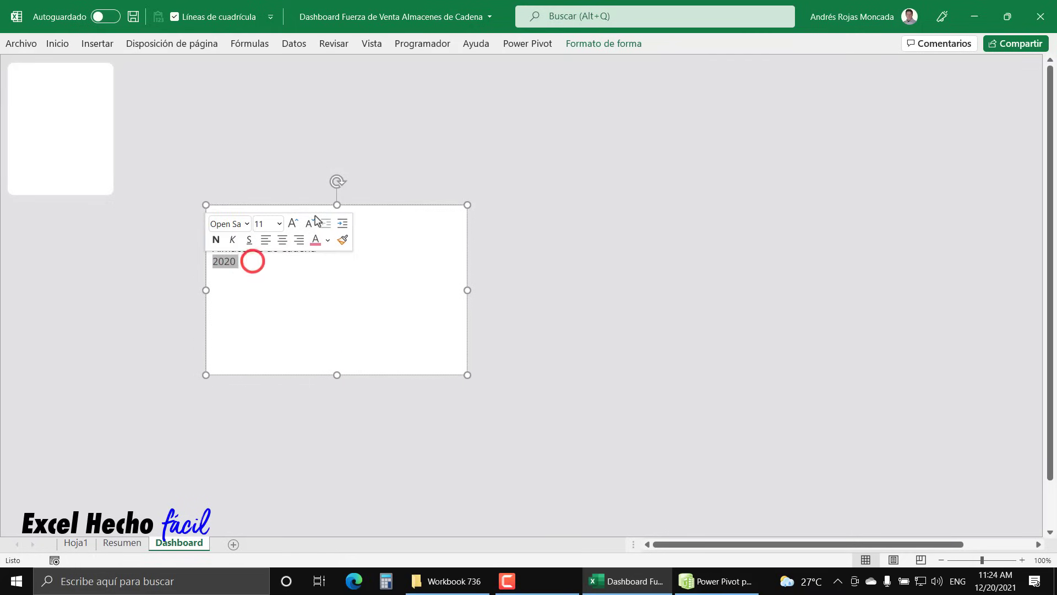
left_click(329, 240)
left_click(325, 317)
Make the Fuerza de Ventas and Almacenes de Cadena lines bold at size 10.
left_click_drag(316, 248, 194, 230)
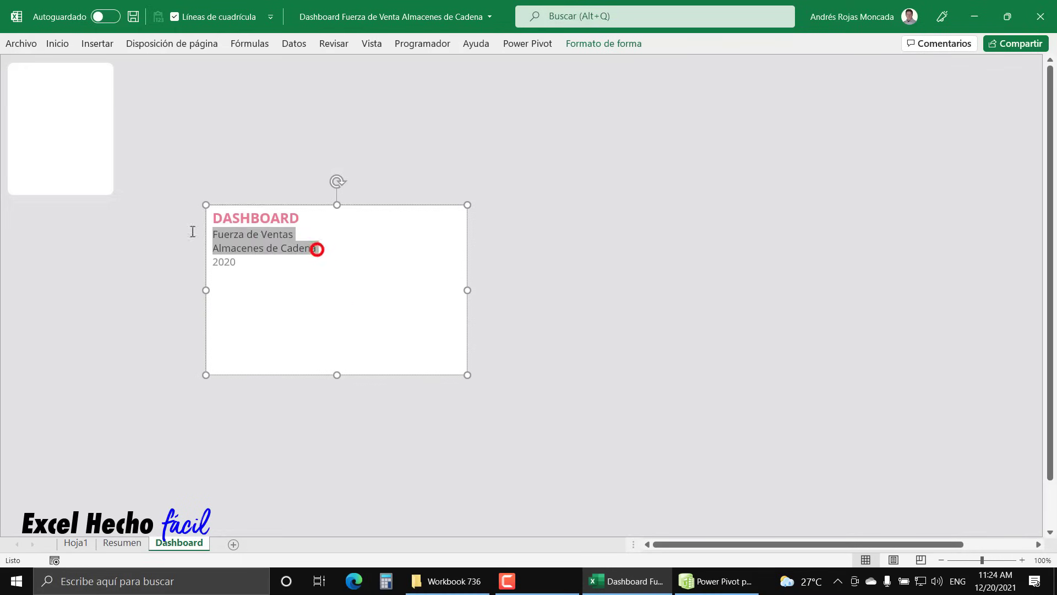
left_click(298, 194)
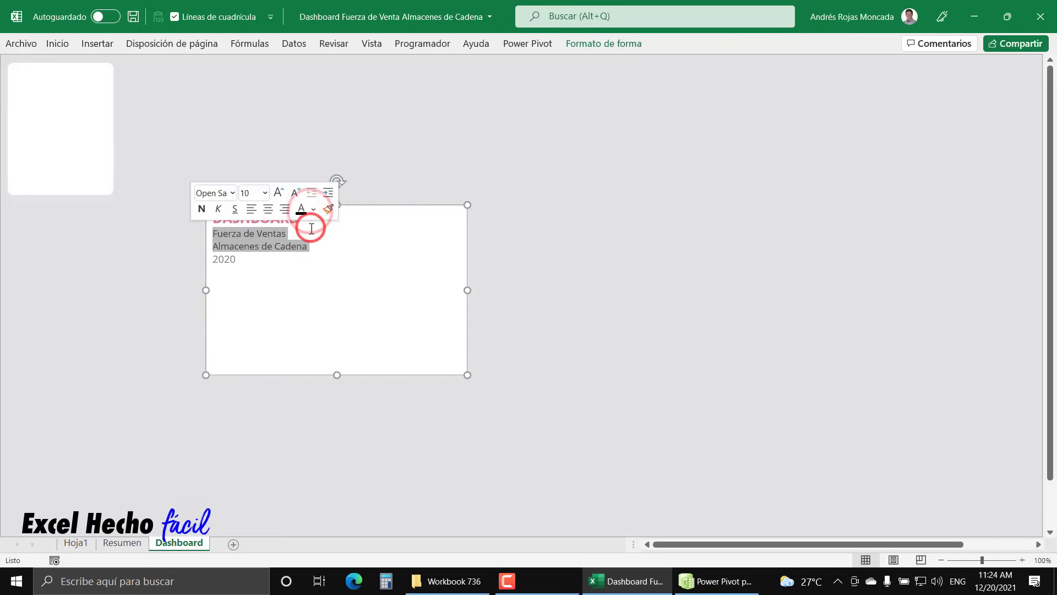
left_click(200, 209)
Center the title text horizontally and vertically, and shrink the text box around it to about 1.07" high and 1.73" wide.
left_click(57, 44)
left_click(304, 67)
left_click(307, 90)
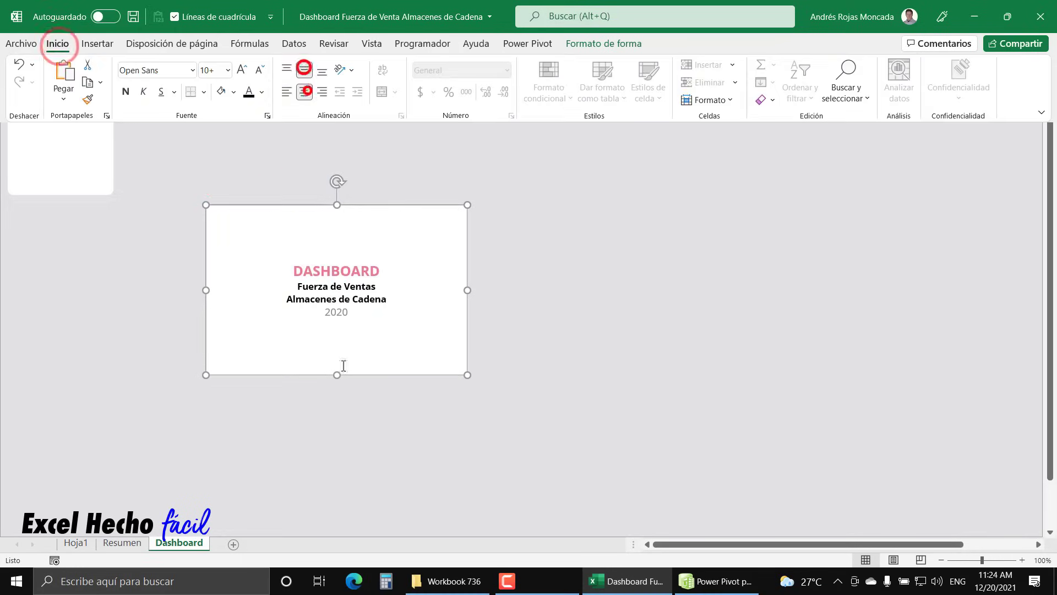
left_click(337, 375)
left_click_drag(345, 330, 345, 274)
left_click_drag(468, 239, 253, 260)
Reduce the font size of the two middle lines, the 2020 line and the DASHBOARD heading by one step each.
triple_click(290, 248)
left_click(55, 44)
left_click(258, 70)
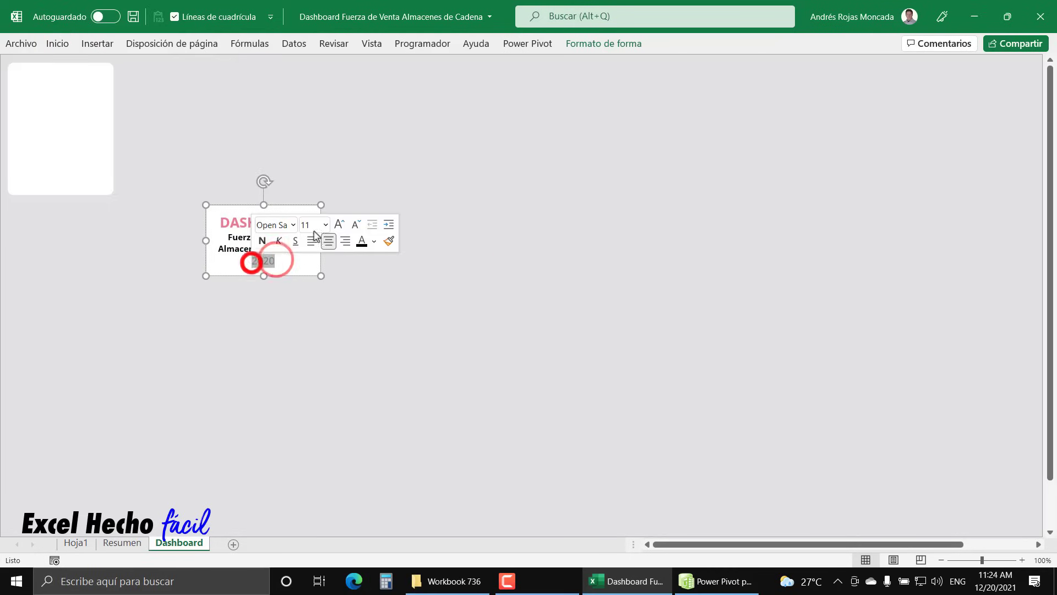
left_click(353, 223)
double_click(295, 223)
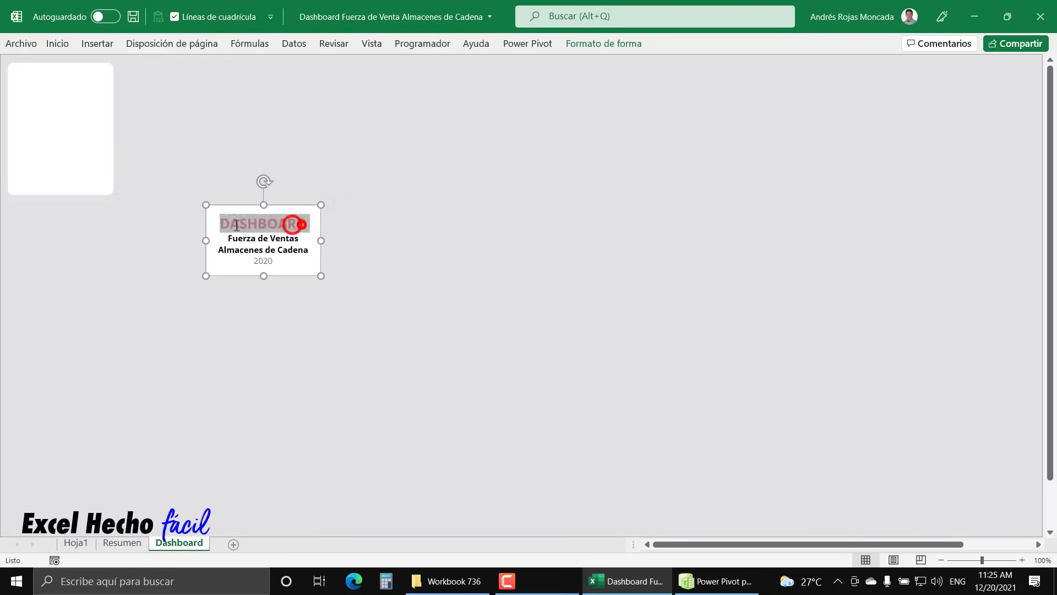
left_click(331, 187)
key("Escape")
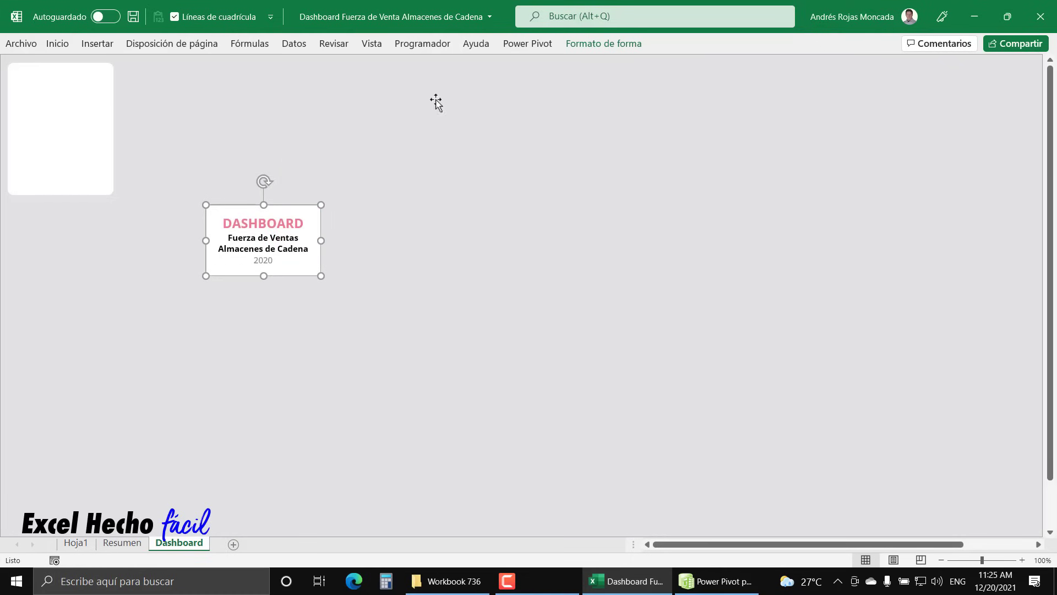
Remove the text box's outline and fill, and place it over the lower part of the white card.
left_click(593, 44)
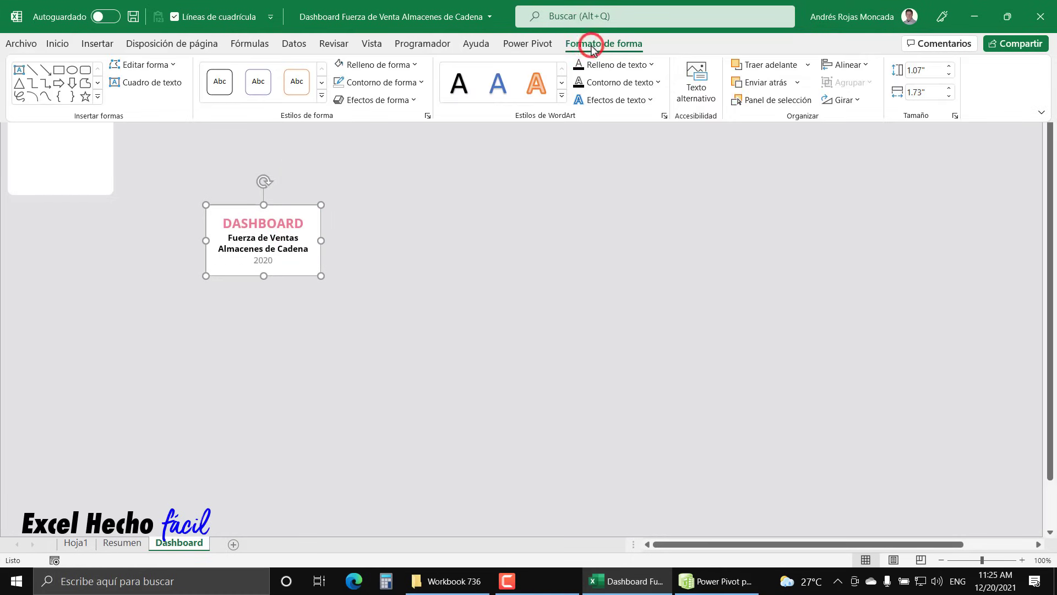
left_click(411, 84)
left_click(371, 294)
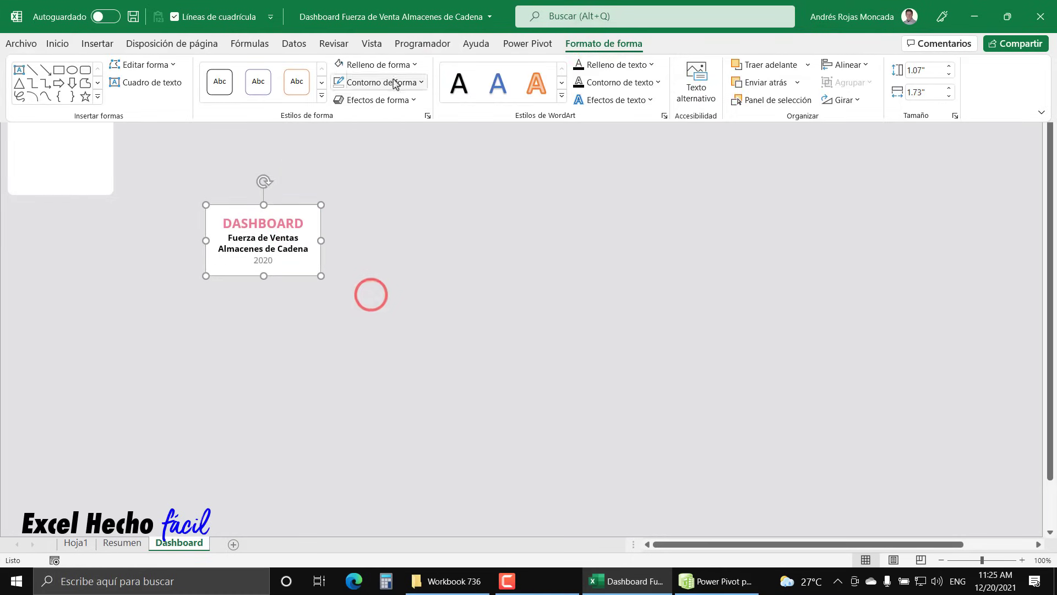
left_click(394, 83)
left_click(380, 274)
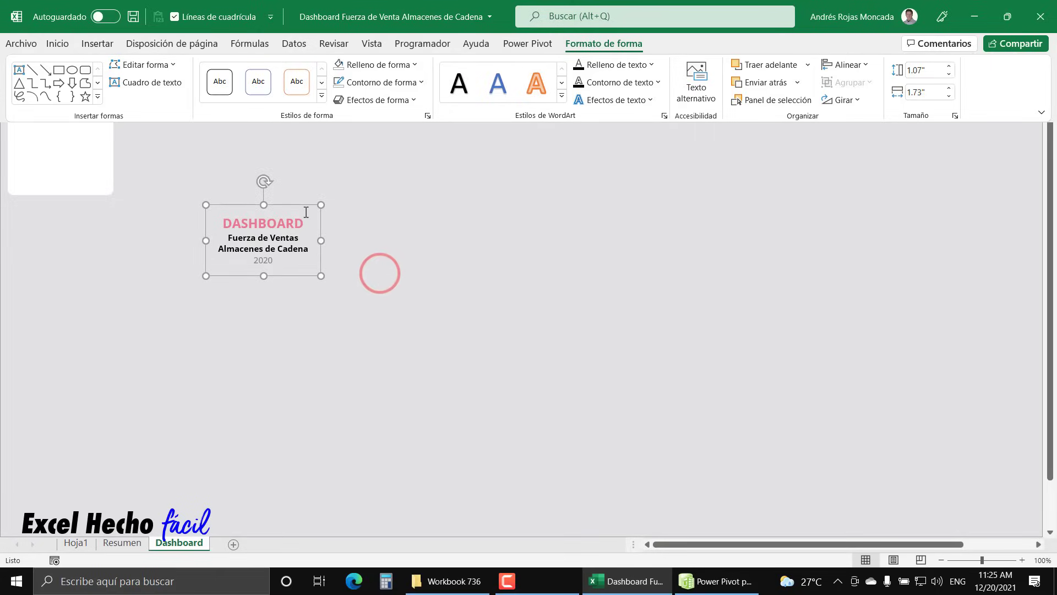
left_click_drag(300, 204, 98, 119)
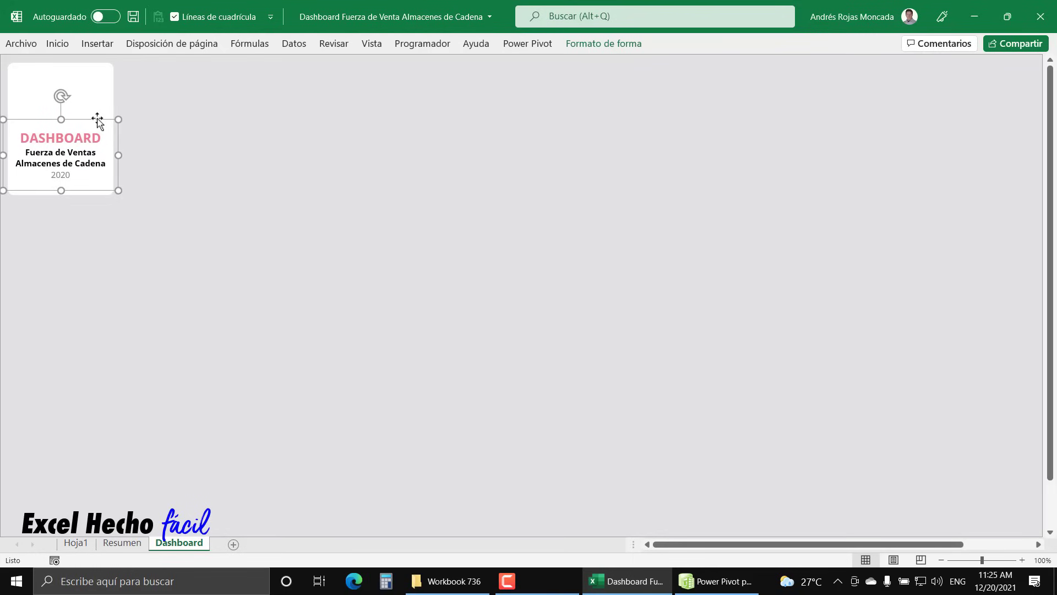
key("Escape")
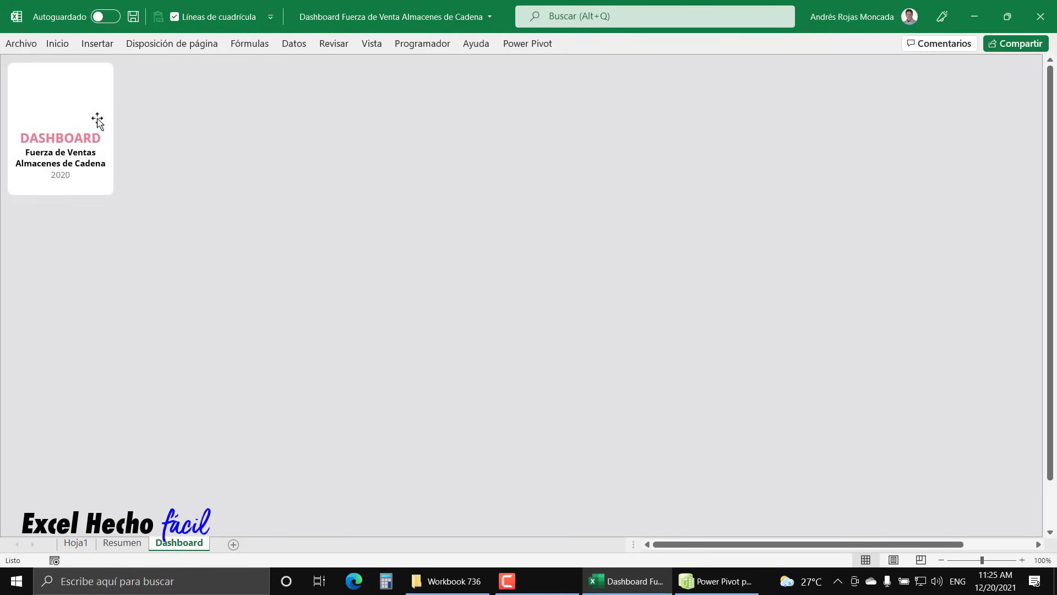
Insert the picture Logo ehf 2020 Circular from the Archivos de trabajo folder in Documentos.
left_click(93, 44)
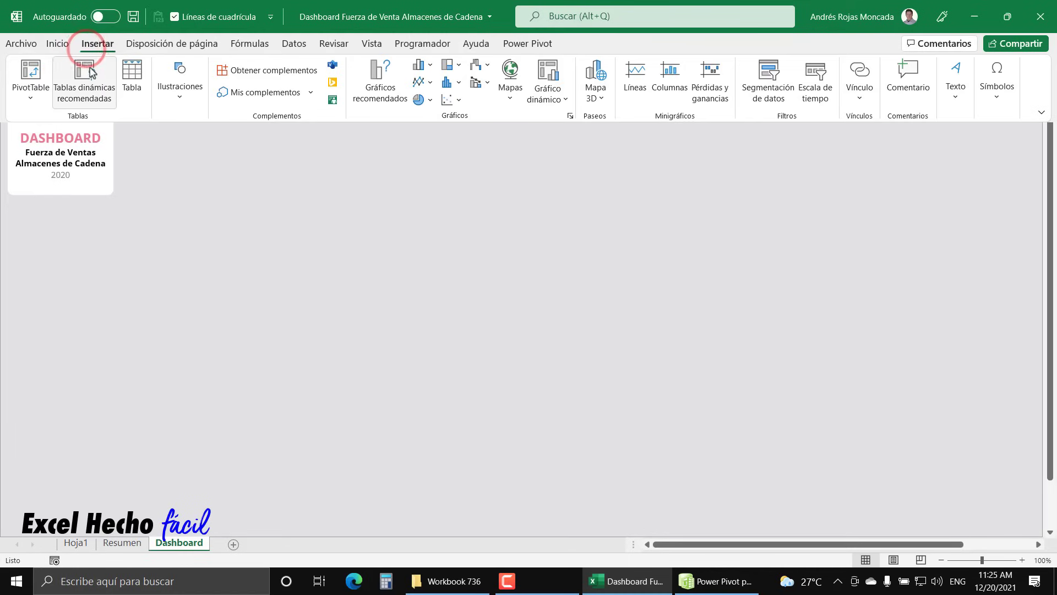
left_click(181, 100)
left_click(181, 136)
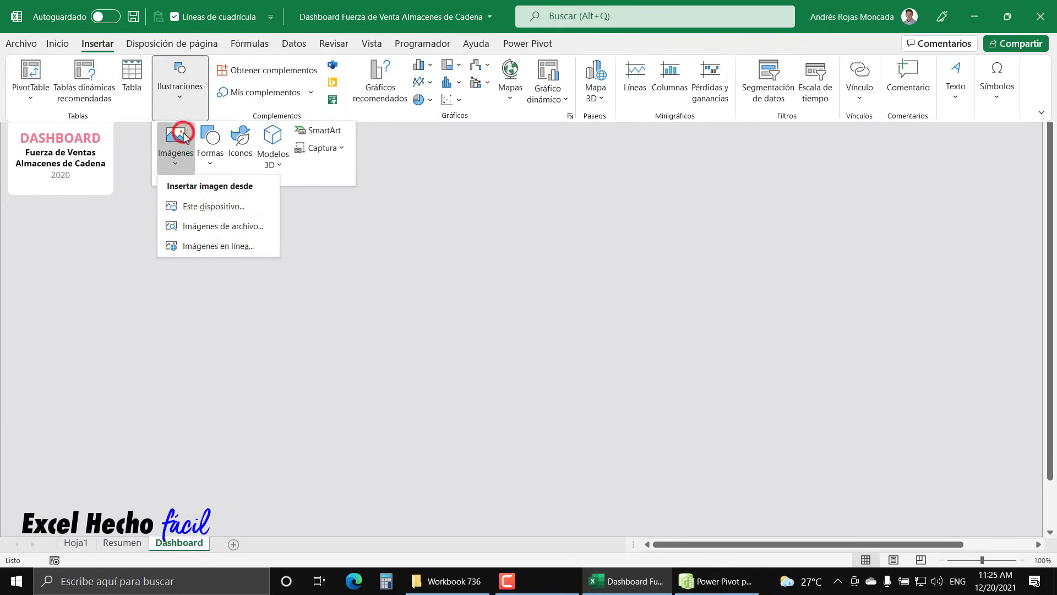
left_click(189, 205)
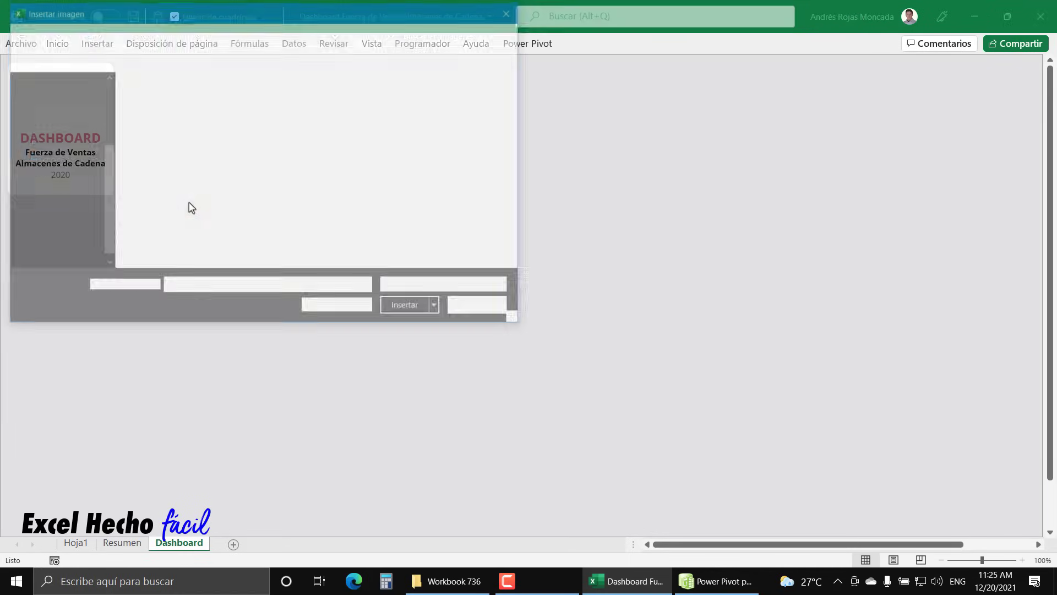
left_click(81, 142)
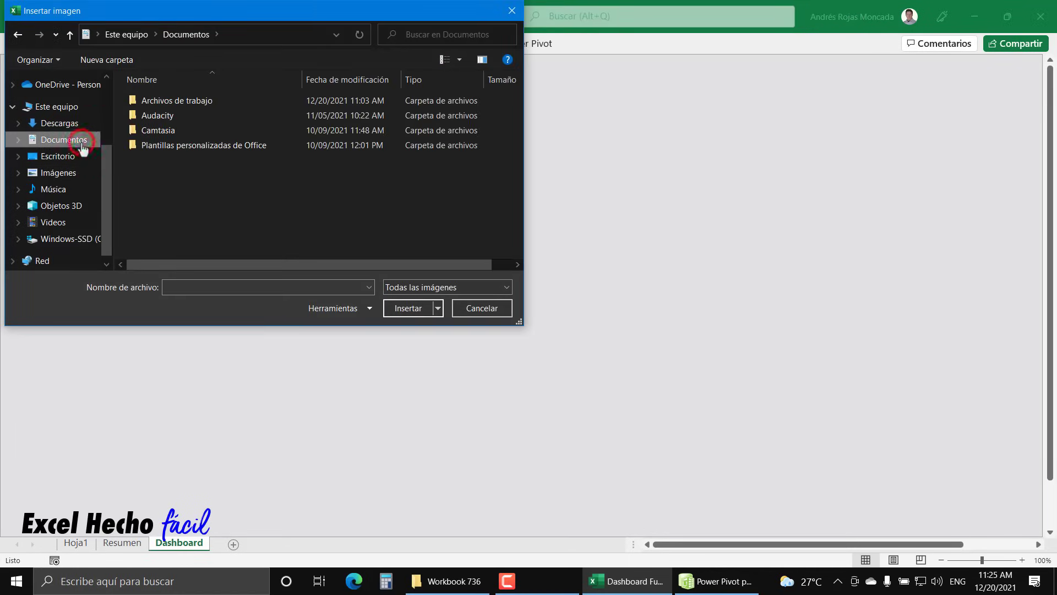
double_click(182, 101)
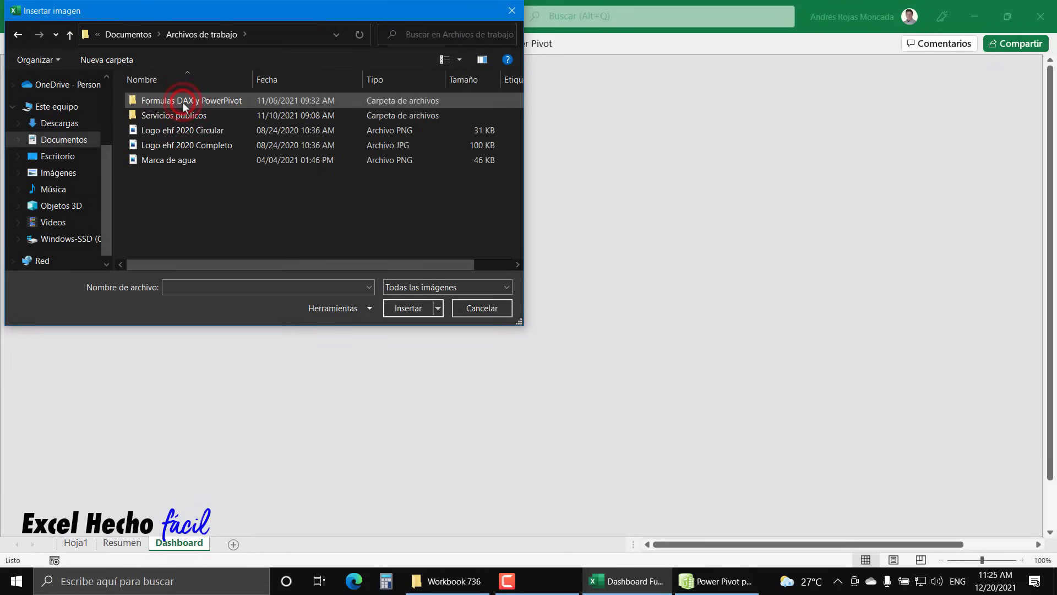
left_click(185, 132)
left_click(397, 306)
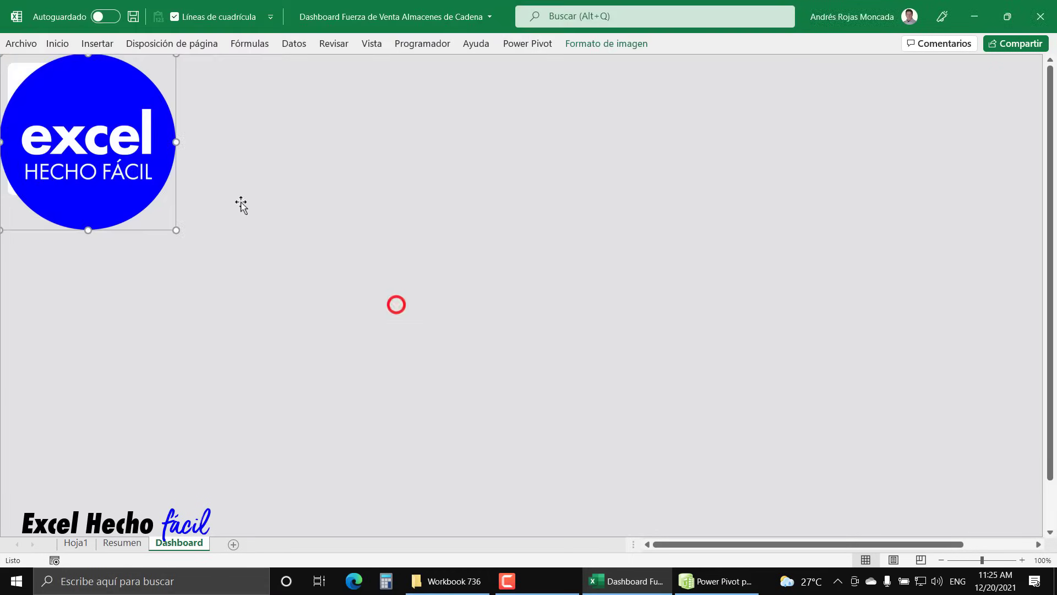
Scale the circular logo down and place it inside the white card above the DASHBOARD heading.
left_click_drag(90, 109, 295, 191)
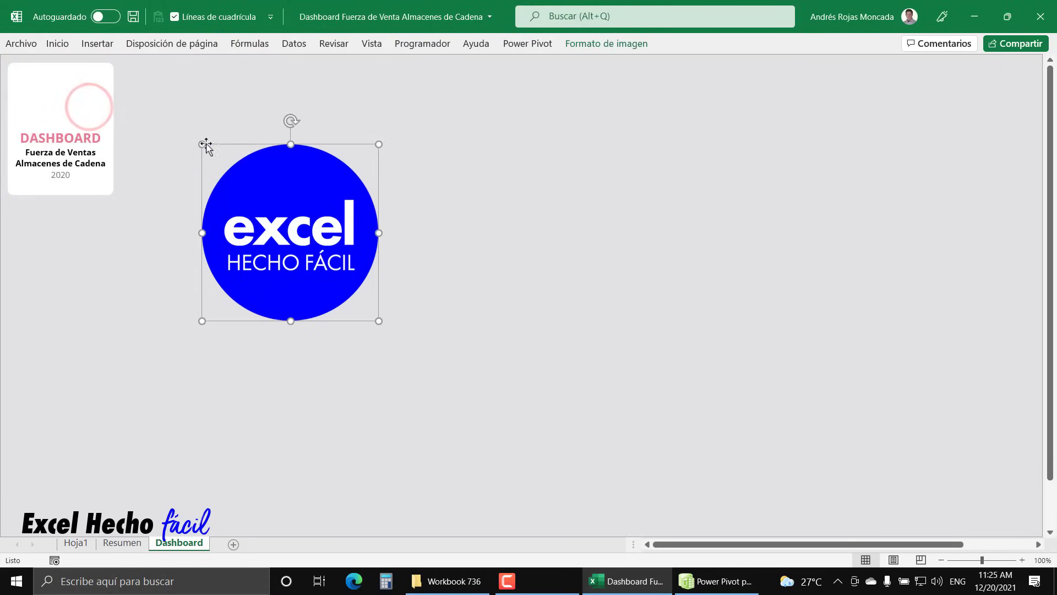
left_click_drag(203, 141, 60, 89)
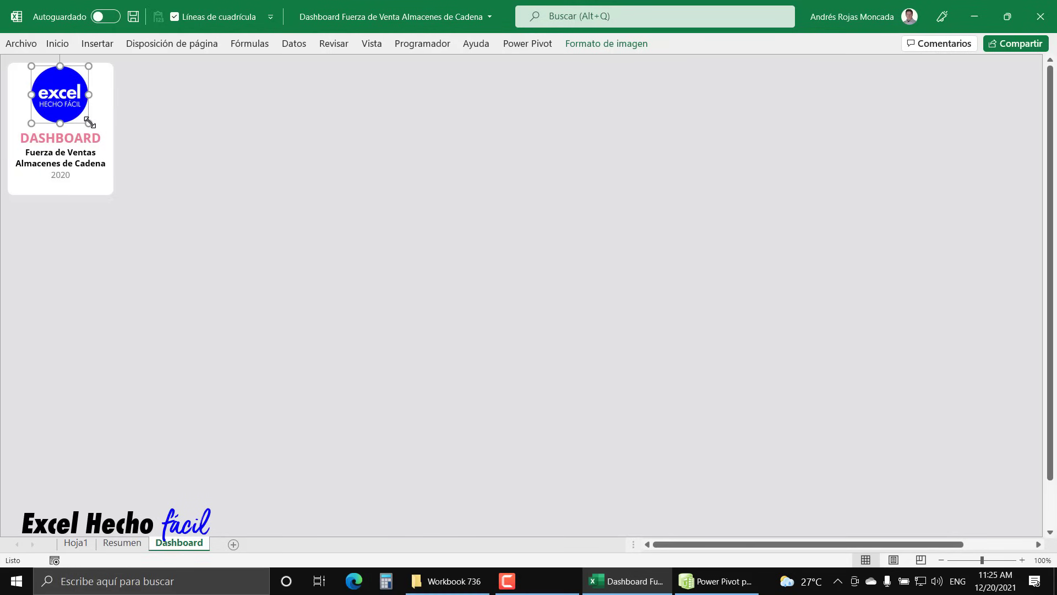
left_click_drag(89, 122, 82, 114)
left_click_drag(53, 82, 59, 89)
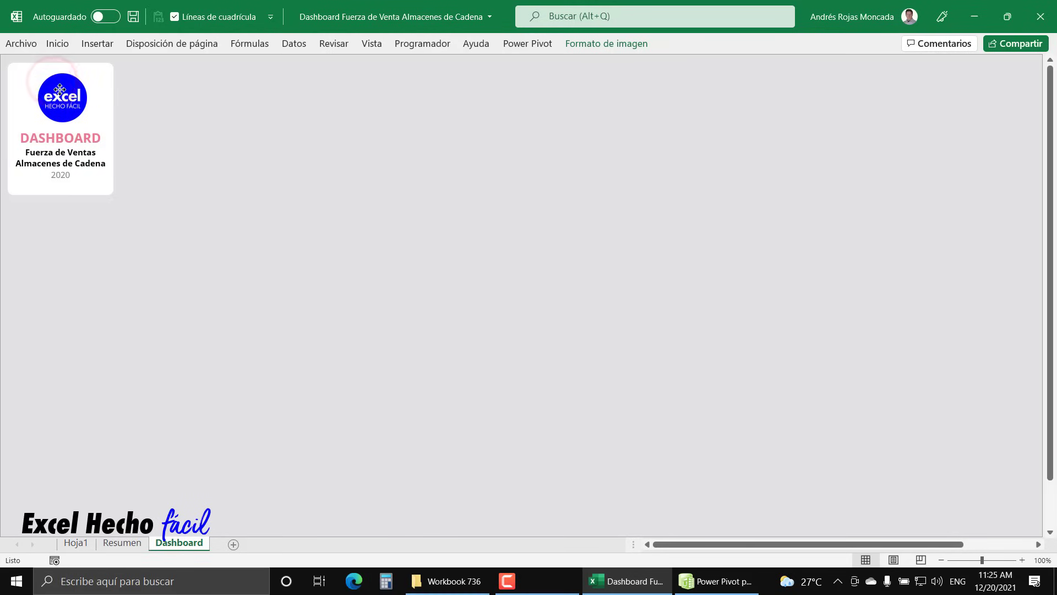
Align the logo and the title text box on their common vertical center axis, and deselect them.
left_click(60, 132, "shift")
left_click(664, 49)
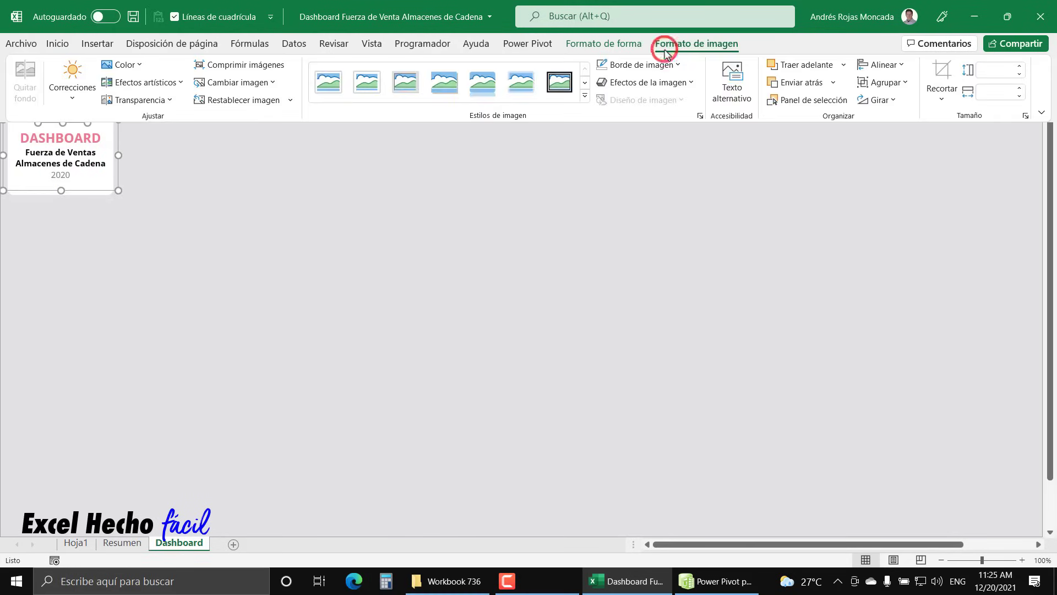
left_click(880, 65)
left_click(881, 102)
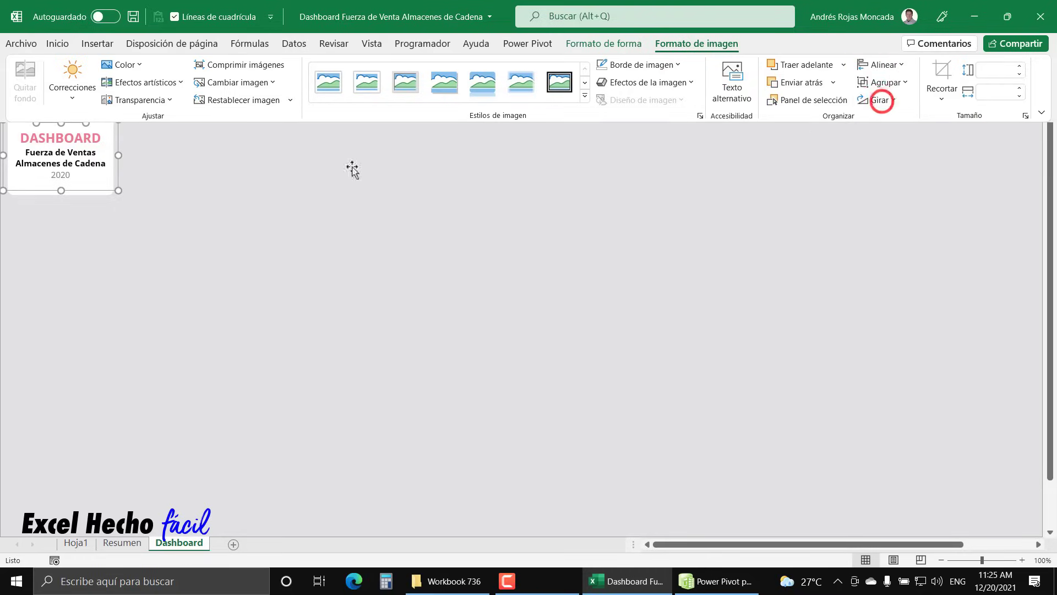
key("Escape")
key("Escape")
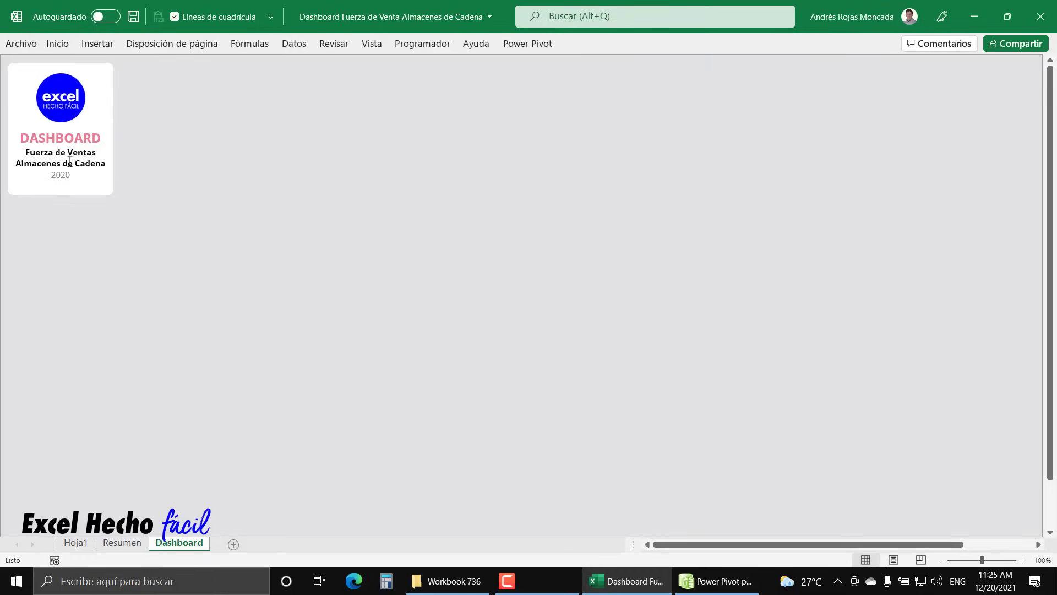
Duplicate the white rounded card and place the copy just right of the original.
left_click(107, 72)
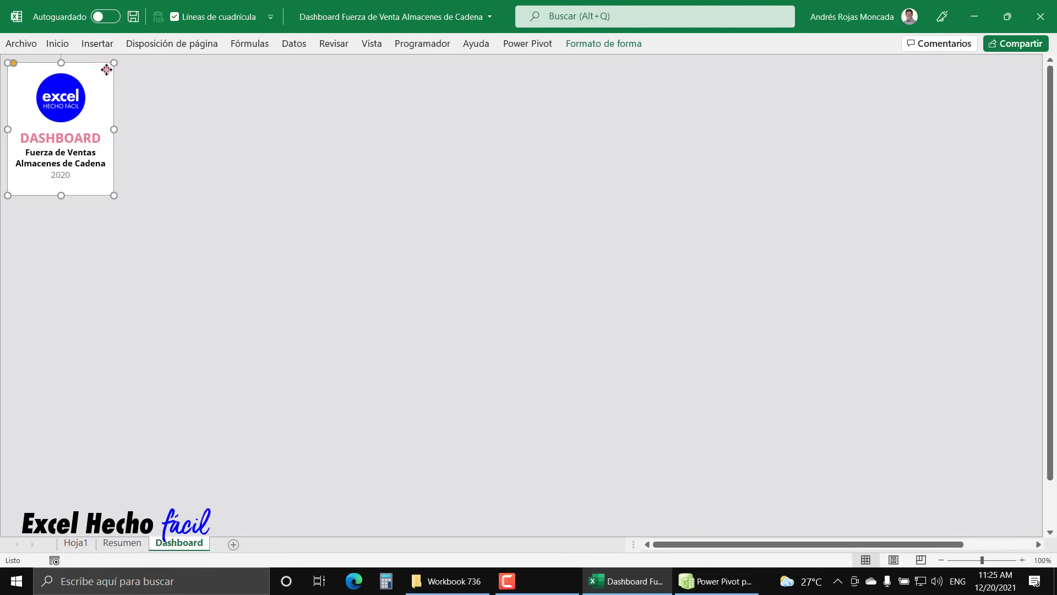
key("ctrl+v")
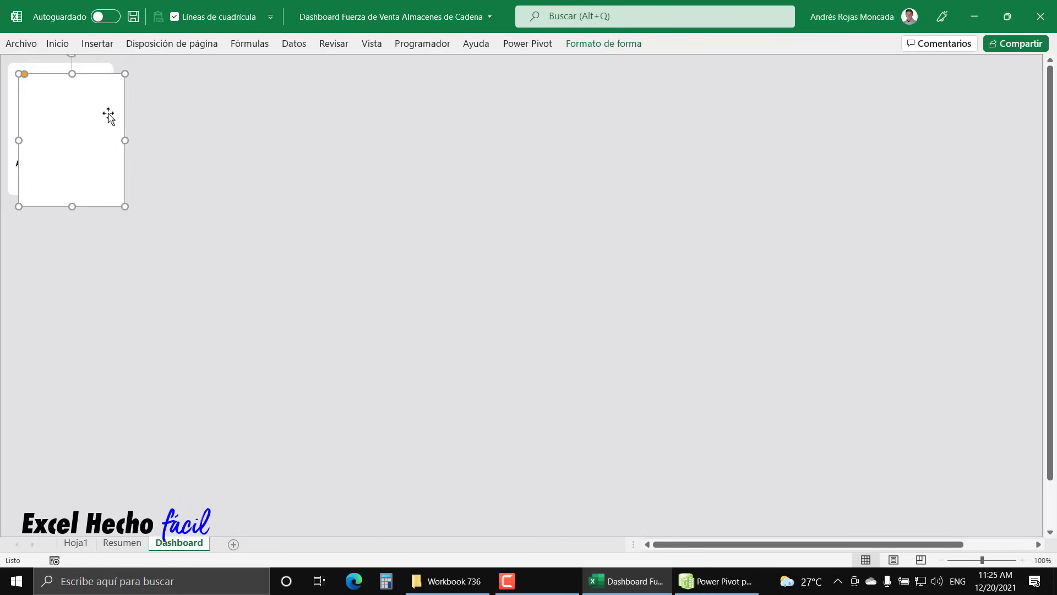
left_click_drag(108, 90, 215, 121)
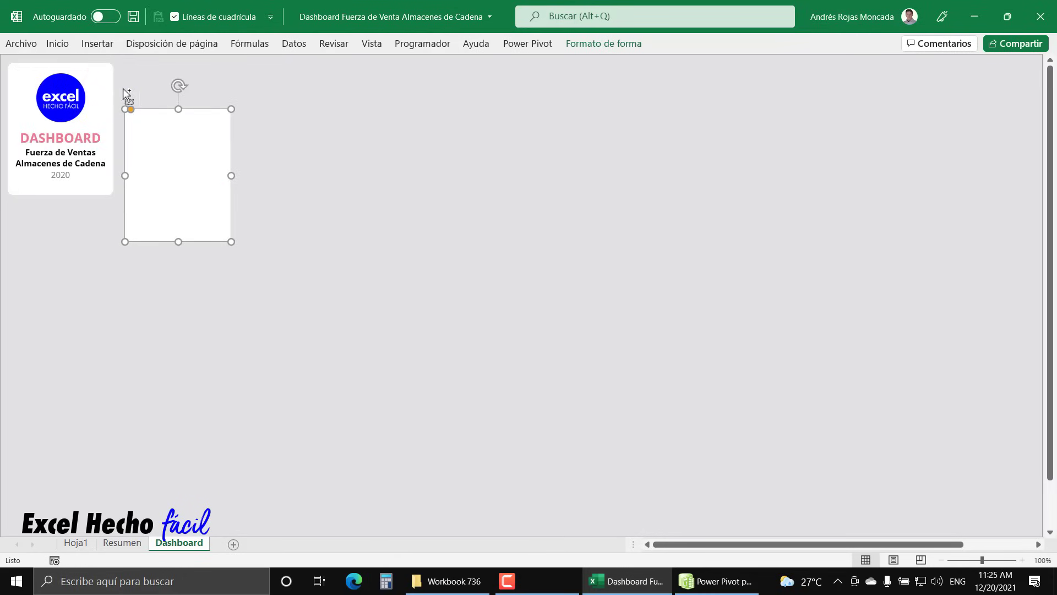
Align the top edges of the original white card and its copy.
left_click(97, 76, "ctrl")
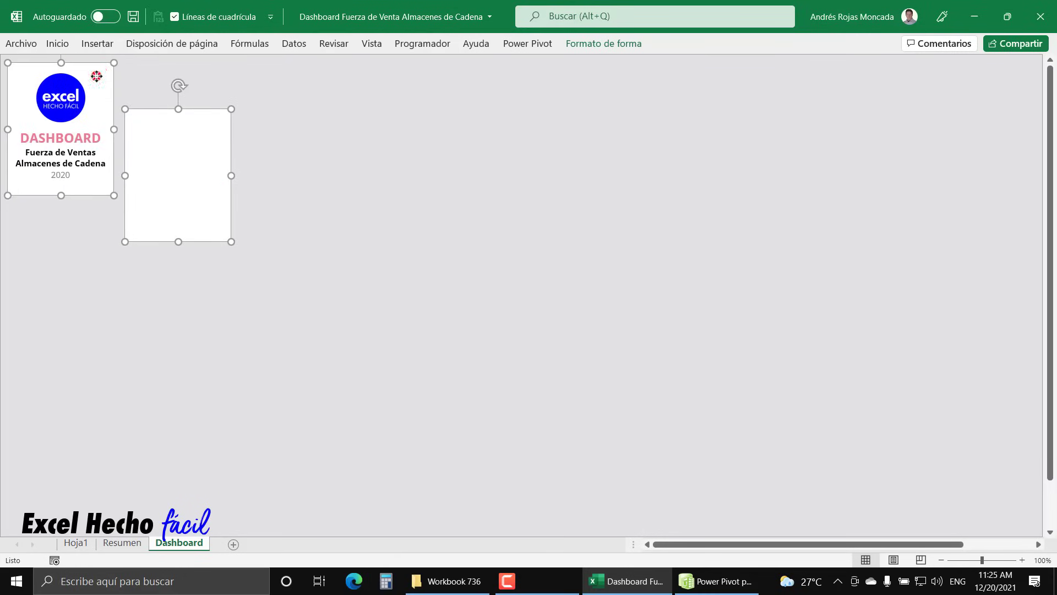
left_click(604, 44)
left_click(843, 63)
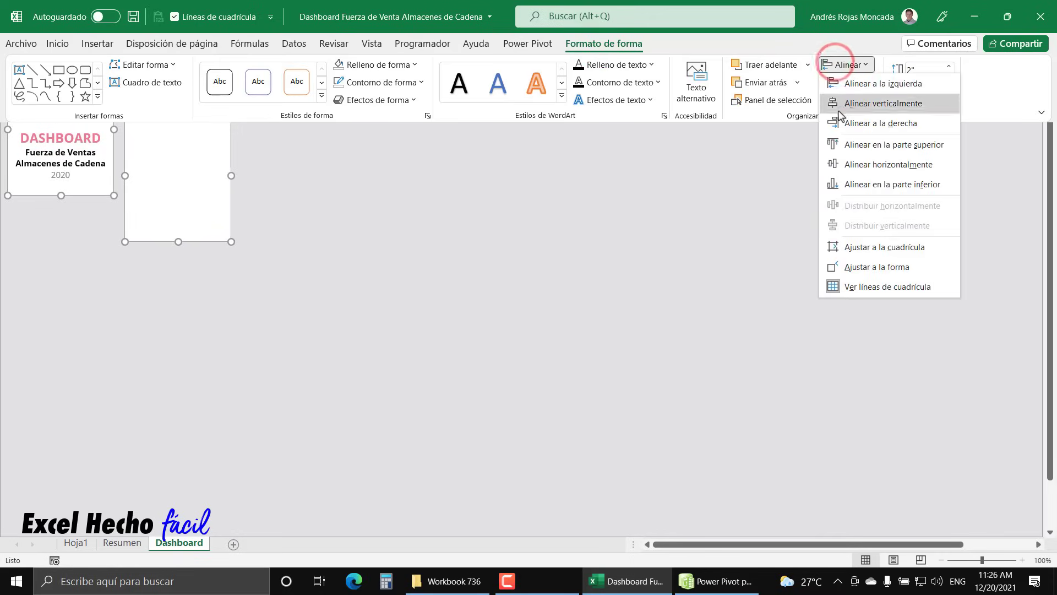
left_click(839, 143)
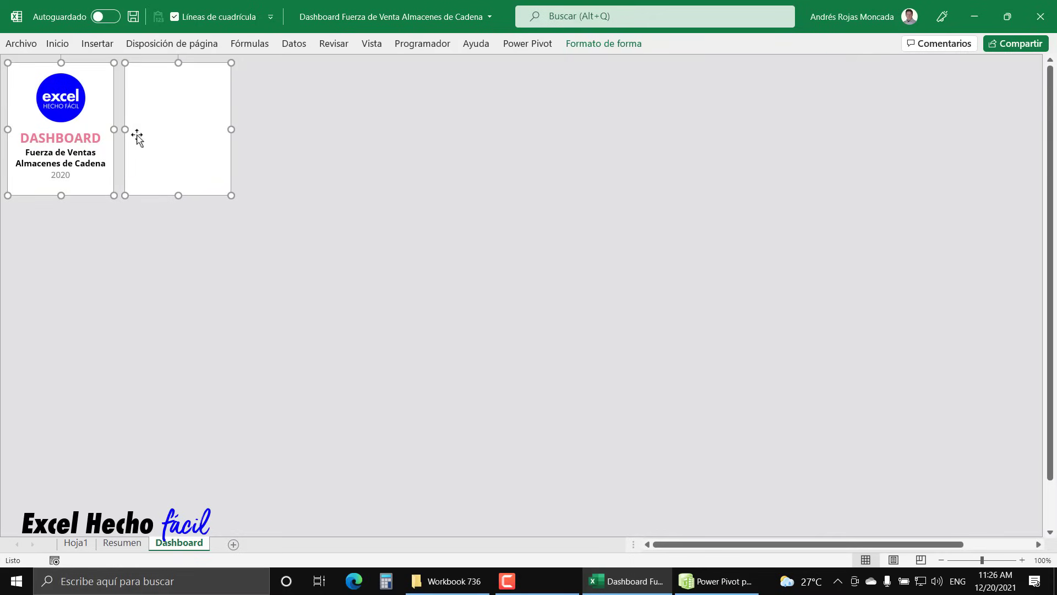
Nudge the copied white card left until only a narrow gap separates it from the logo card.
left_click(132, 130)
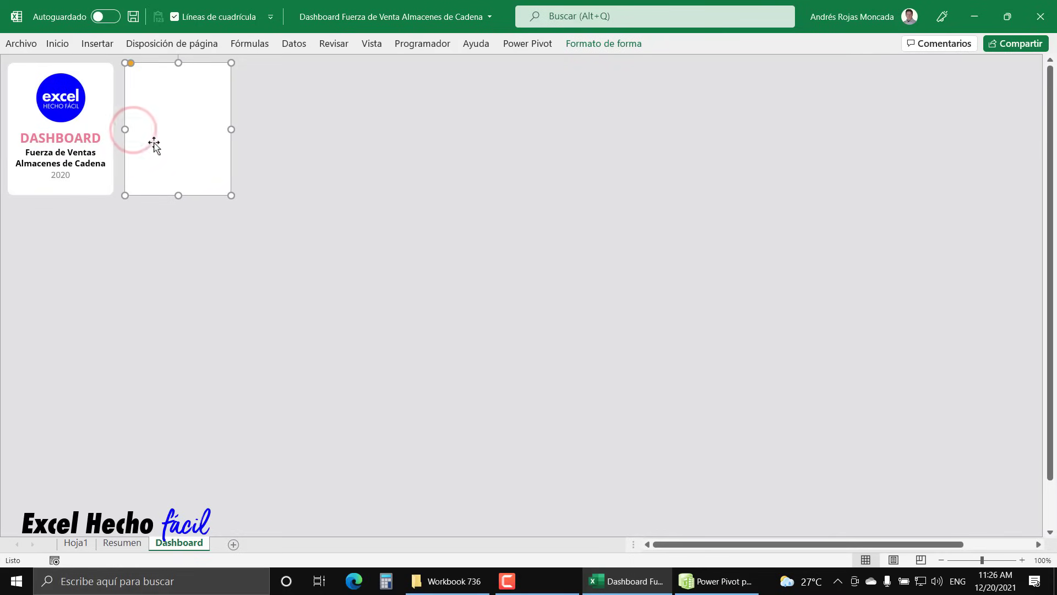
key("Left")
key("Left")
key("Left")
key("Left")
key("Left")
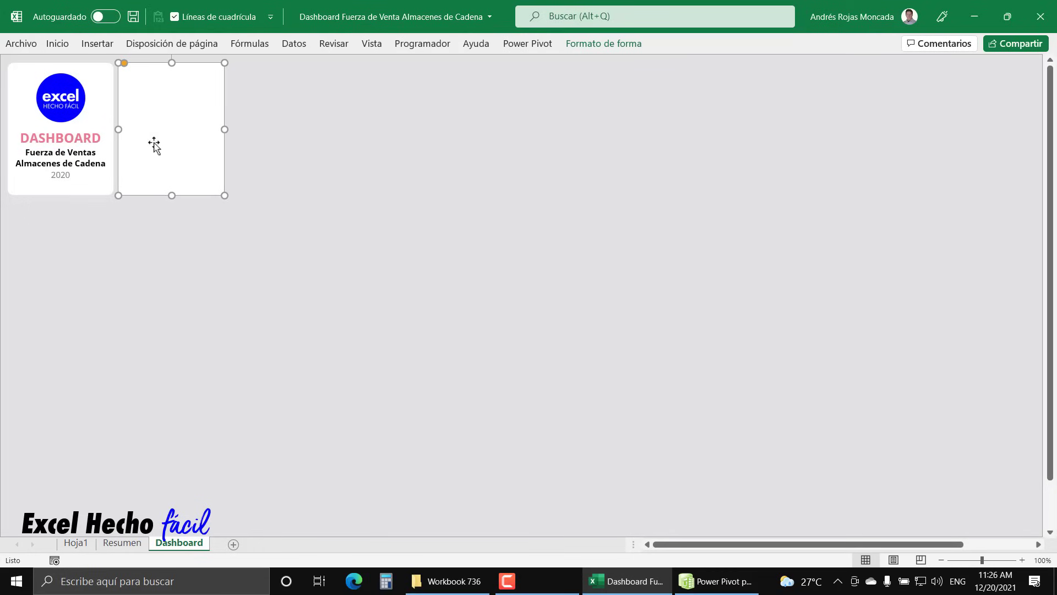
Set the copied white card's width to 6.88 inches and deselect it.
left_click(606, 47)
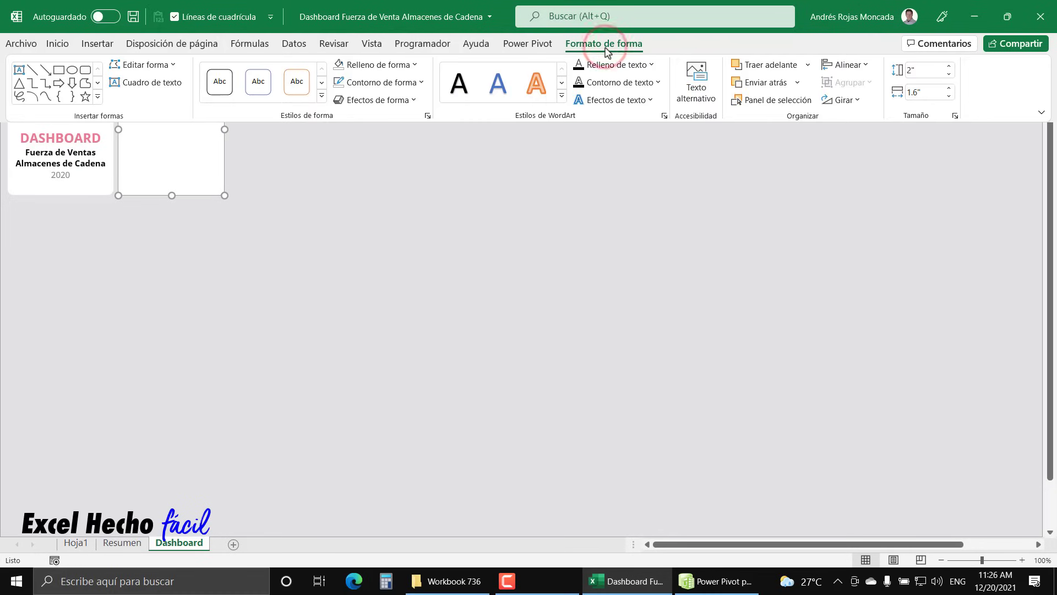
left_click(925, 89)
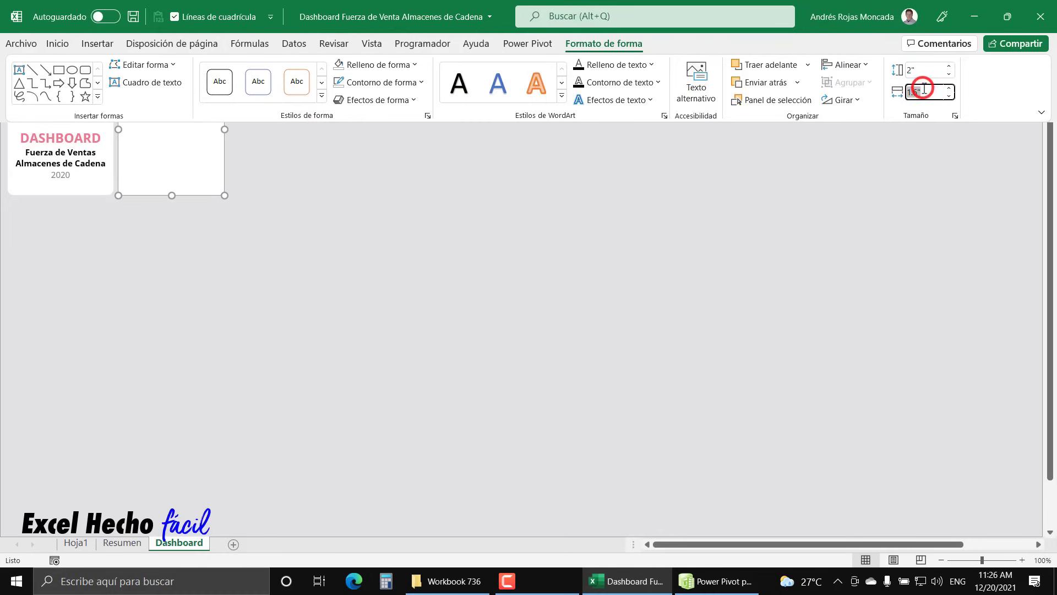
type("6.88")
key("Return")
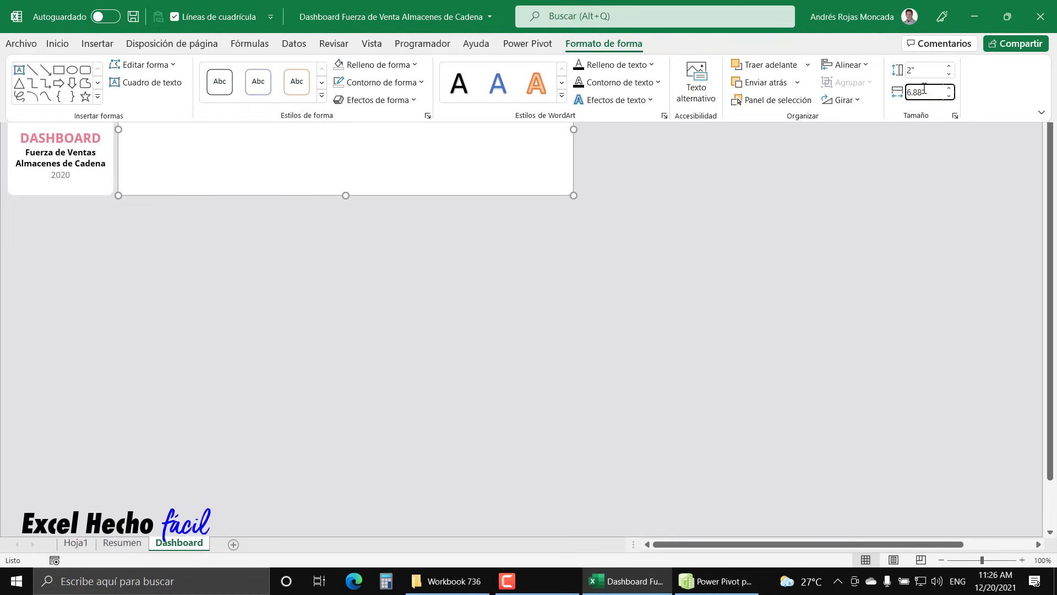
left_click(924, 88)
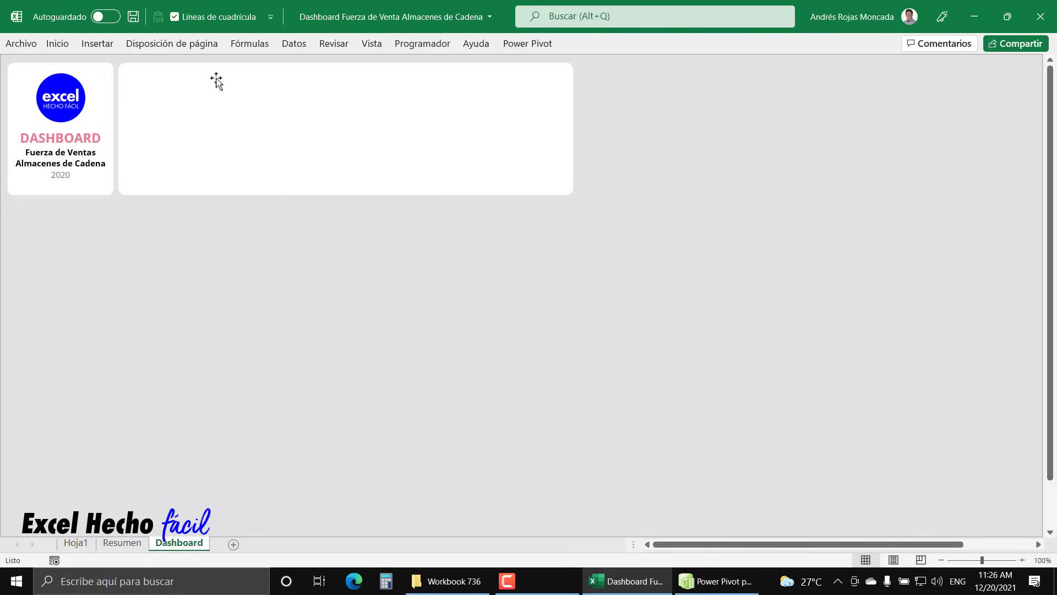
Nudge both white cards together slightly up and left, closer to the sheet's corner, and deselect them.
left_click(107, 75)
left_click(165, 75, "ctrl")
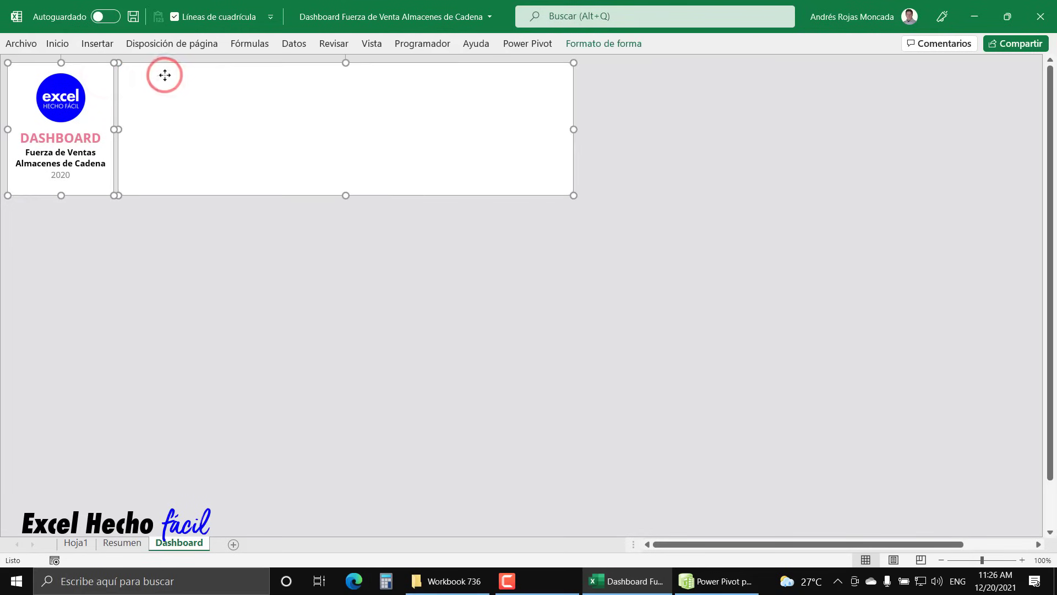
key("Up")
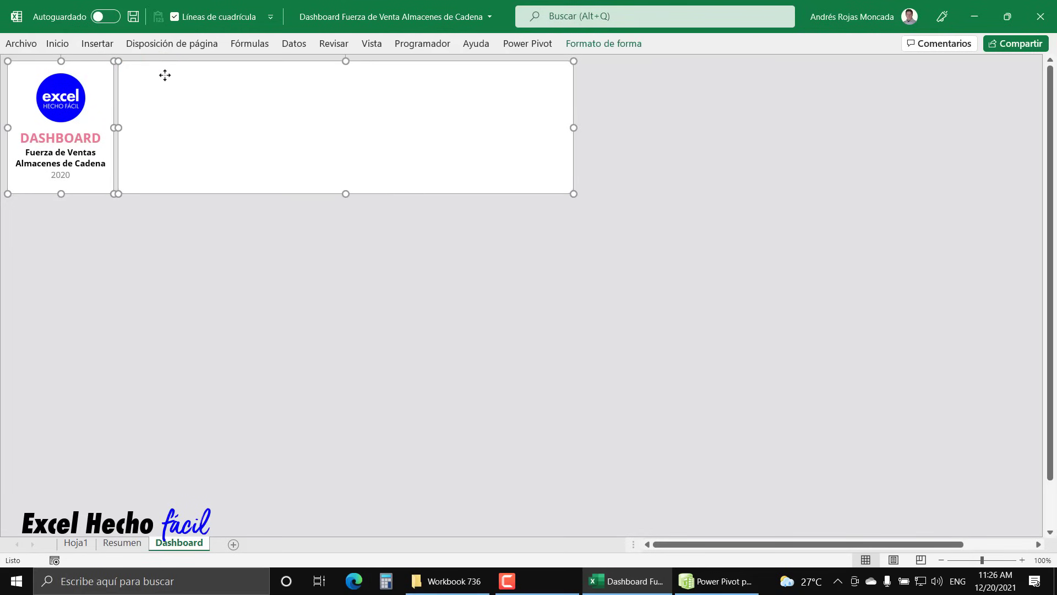
key("Left")
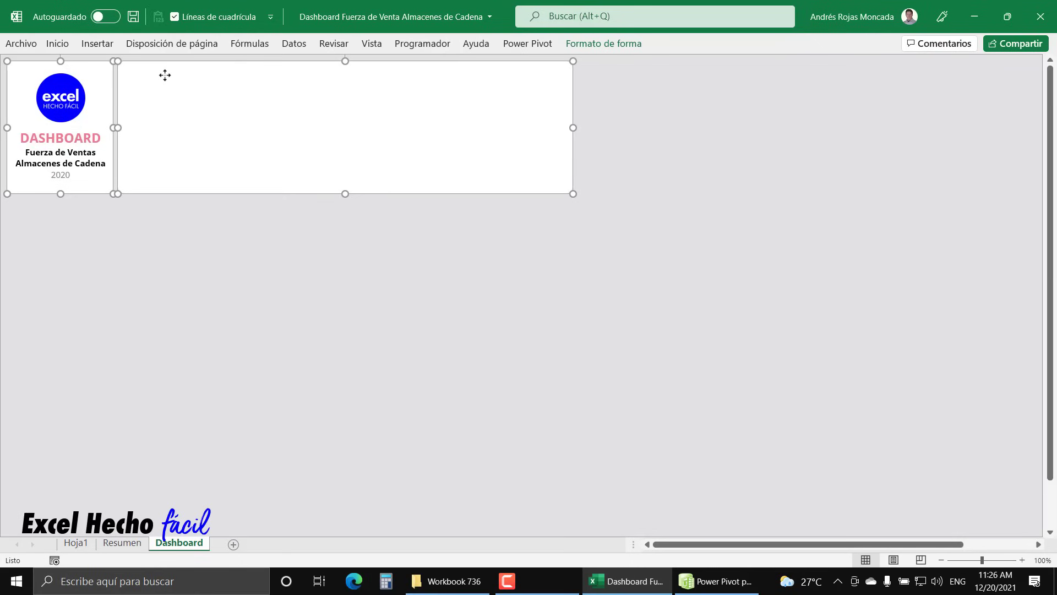
key("Escape")
Nudge the logo and the title text box together slightly up and left to match the shifted card, and deselect them.
left_click(66, 94)
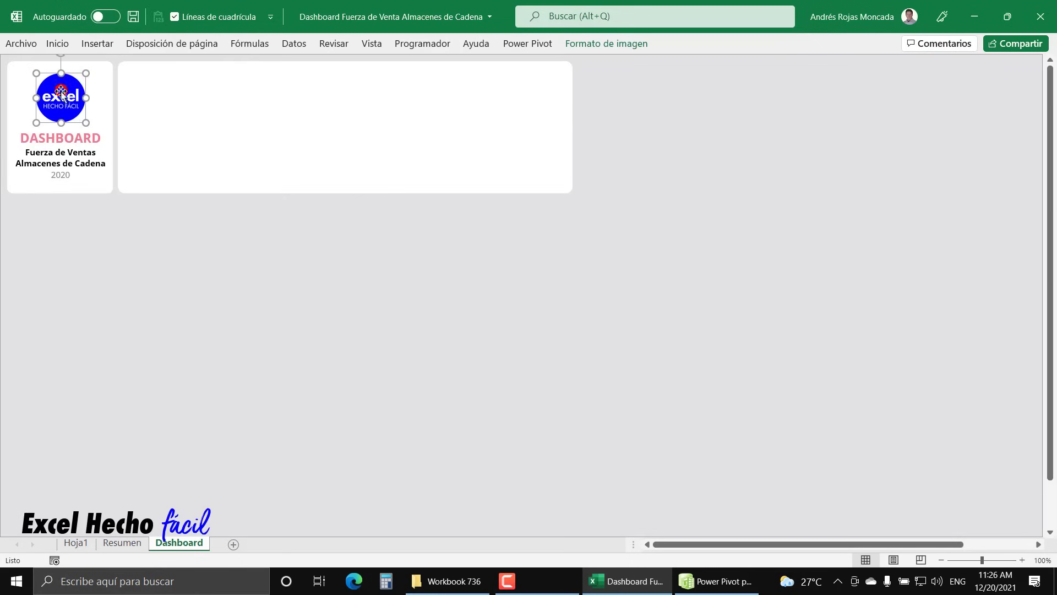
left_click(54, 152, "ctrl")
key("Up")
key("Up")
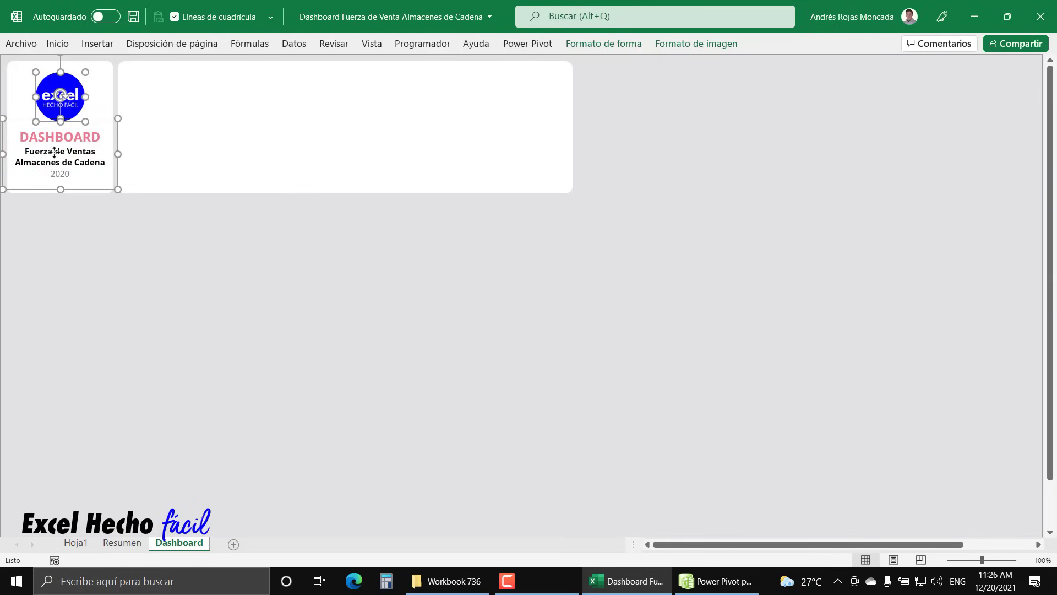
key("Left")
key("Left")
key("Right")
key("Escape")
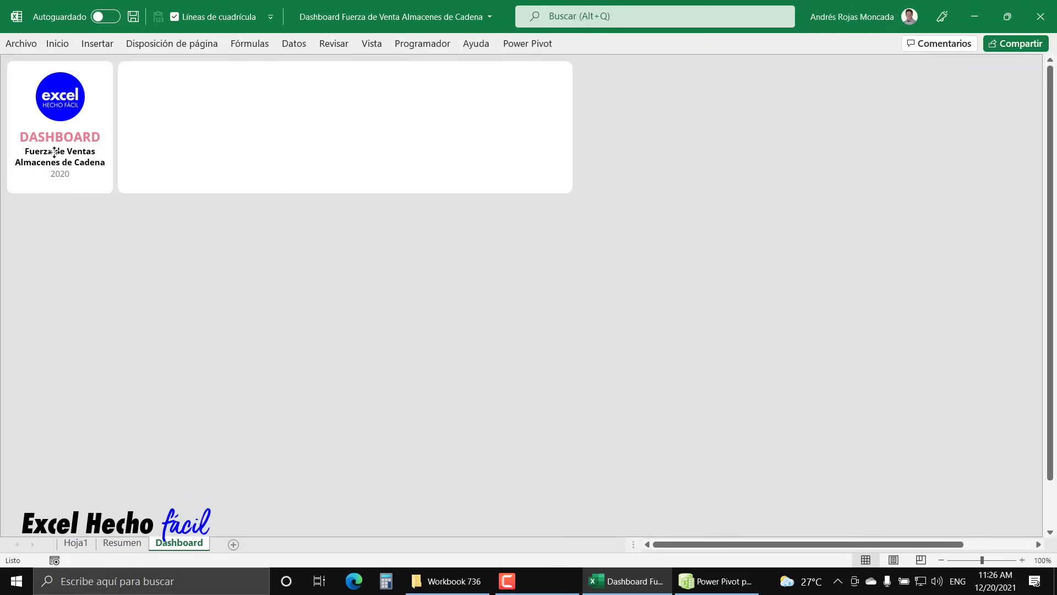
Switch to Power Pivot and create a pivot table from the Datos model on the existing Resumen sheet at cell C3.
left_click(123, 543)
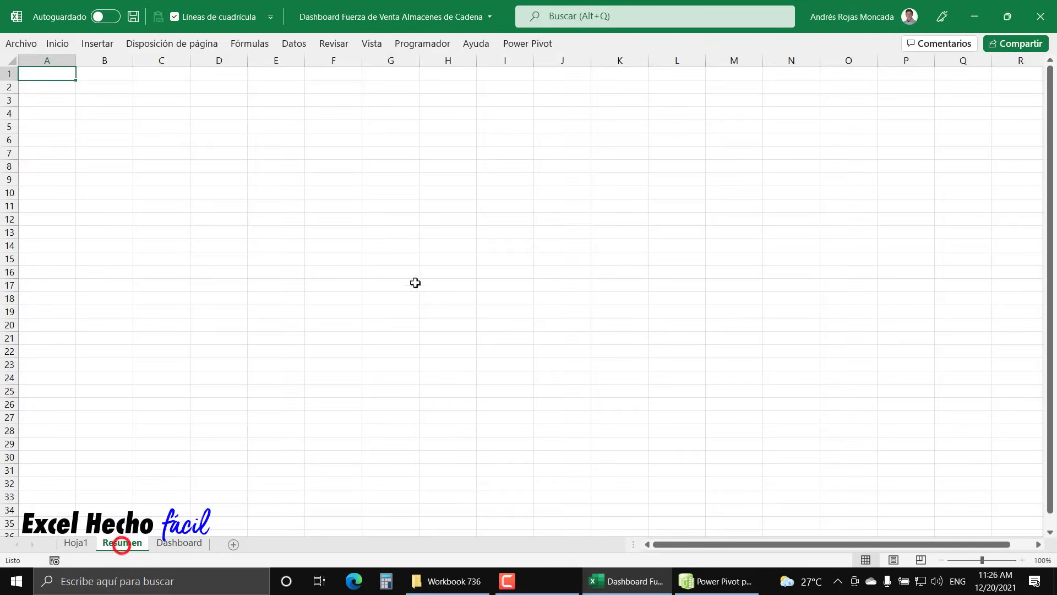
left_click(76, 543)
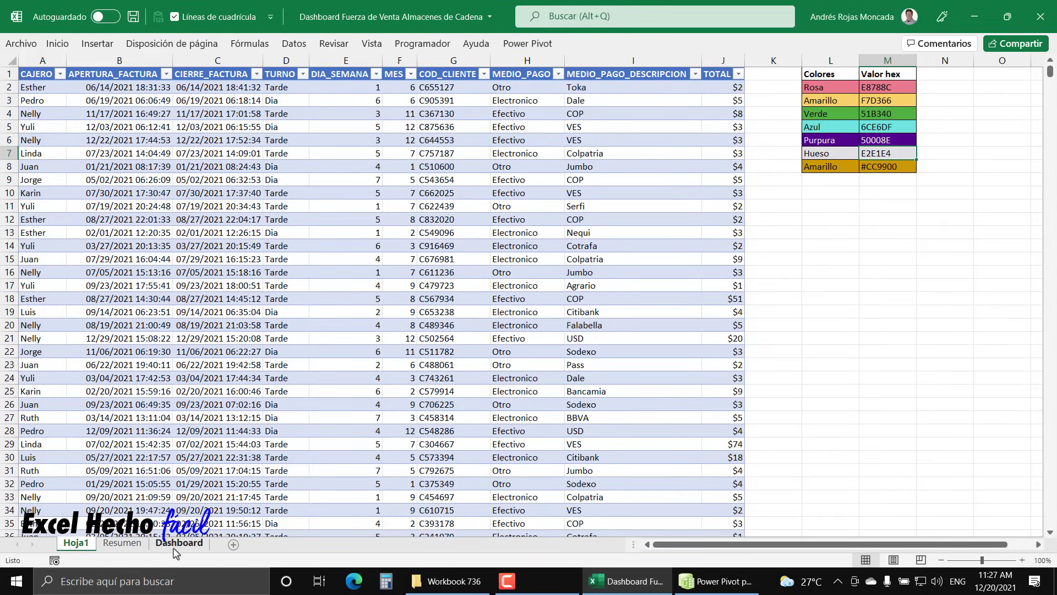
left_click(688, 578)
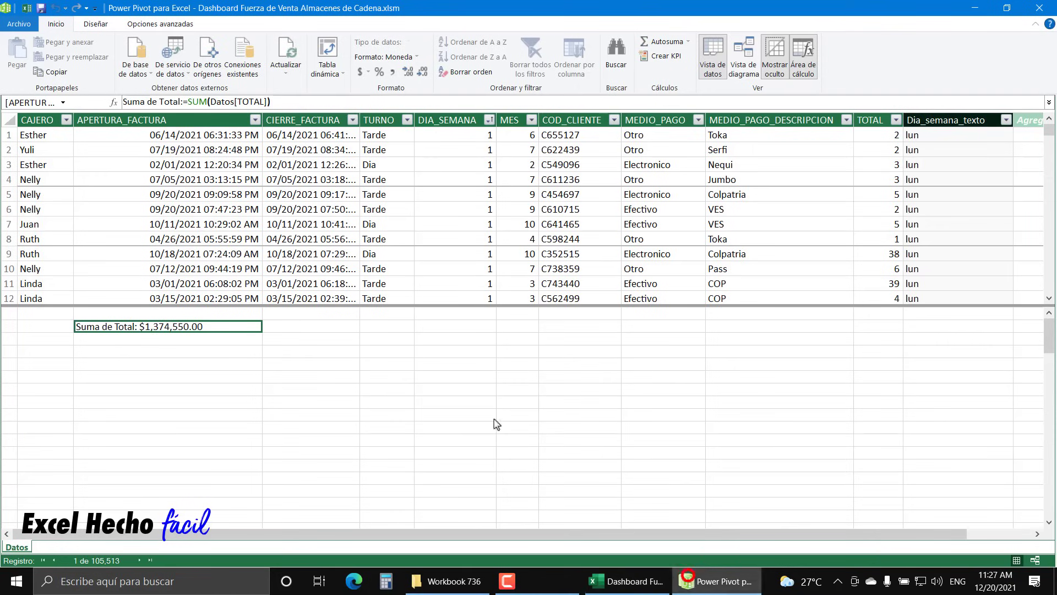
left_click(334, 52)
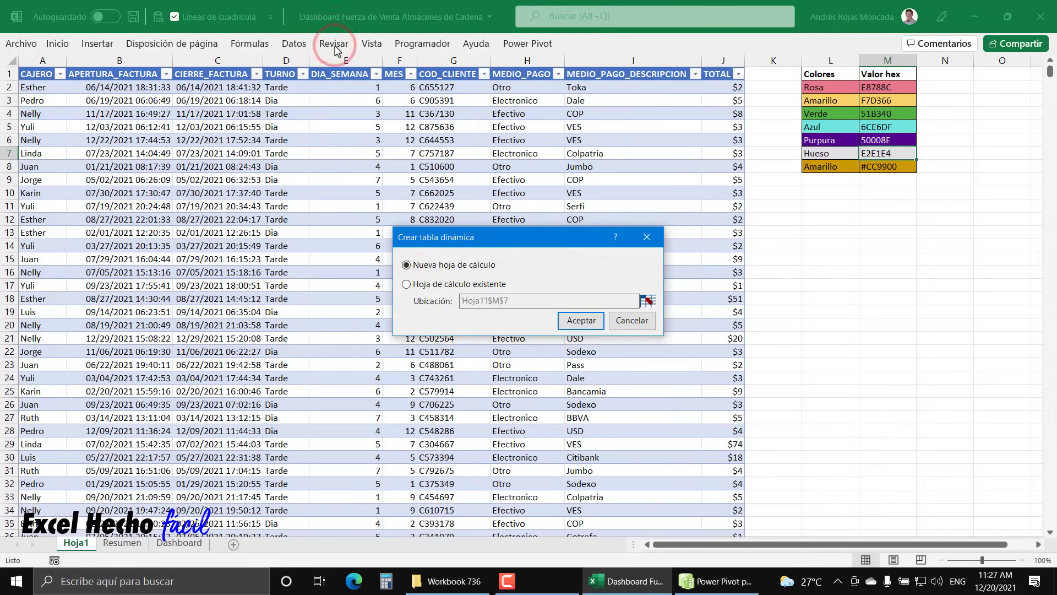
left_click(407, 284)
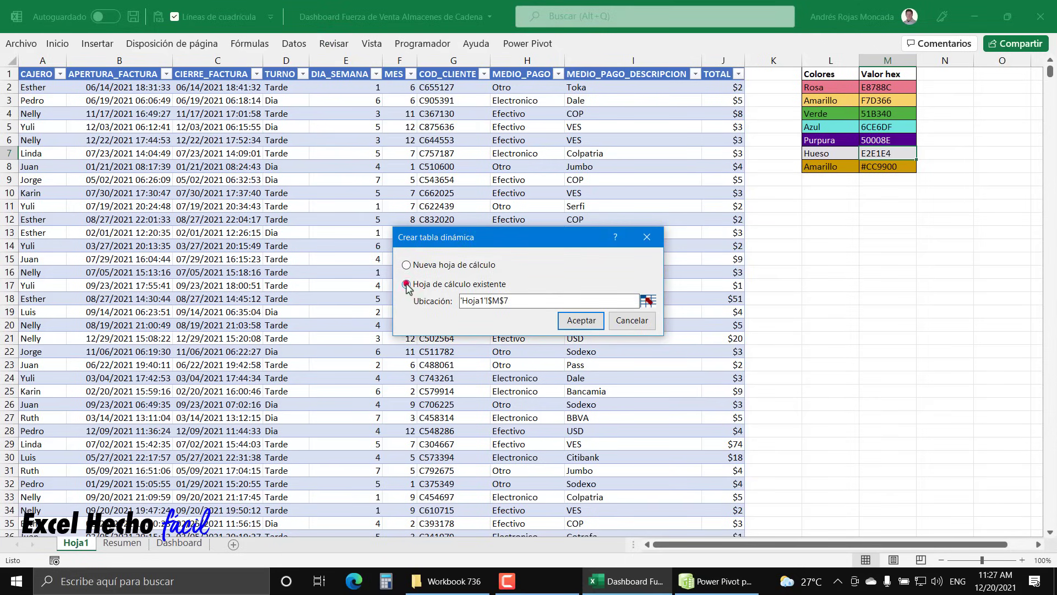
left_click(649, 301)
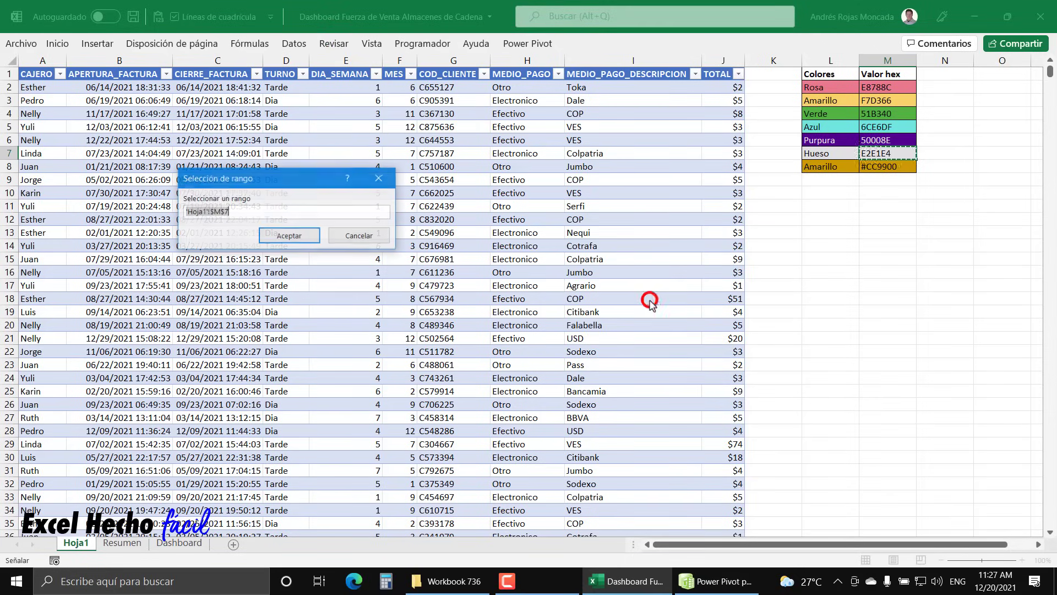
left_click(115, 544)
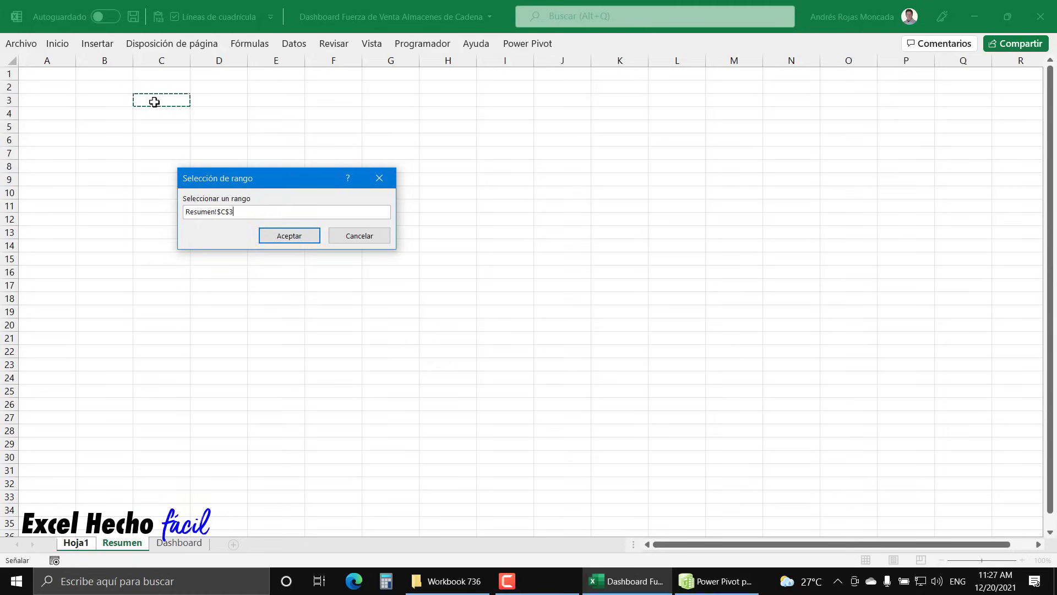
left_click(293, 241)
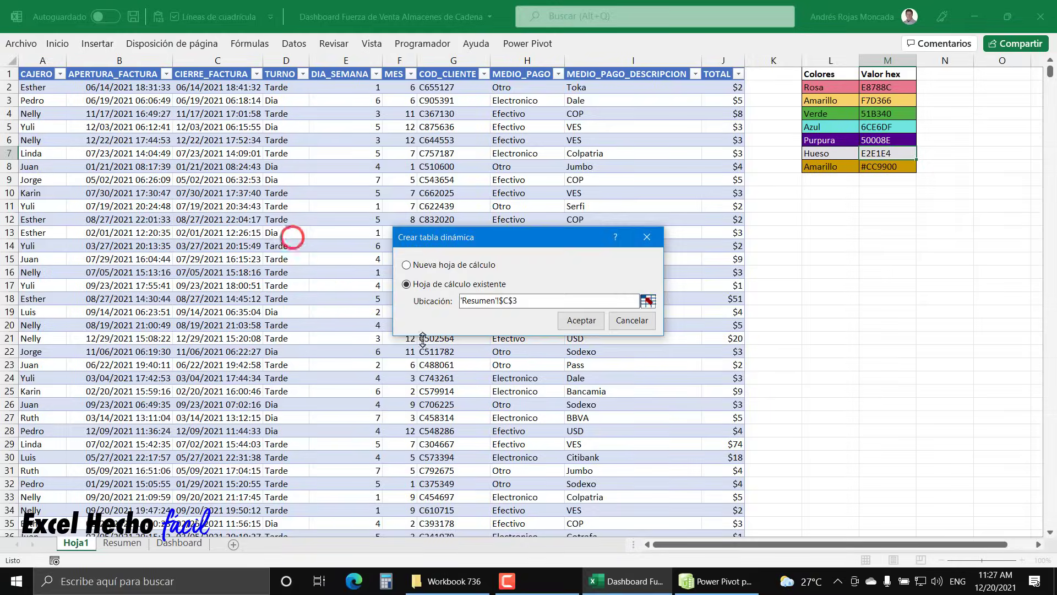
left_click(593, 321)
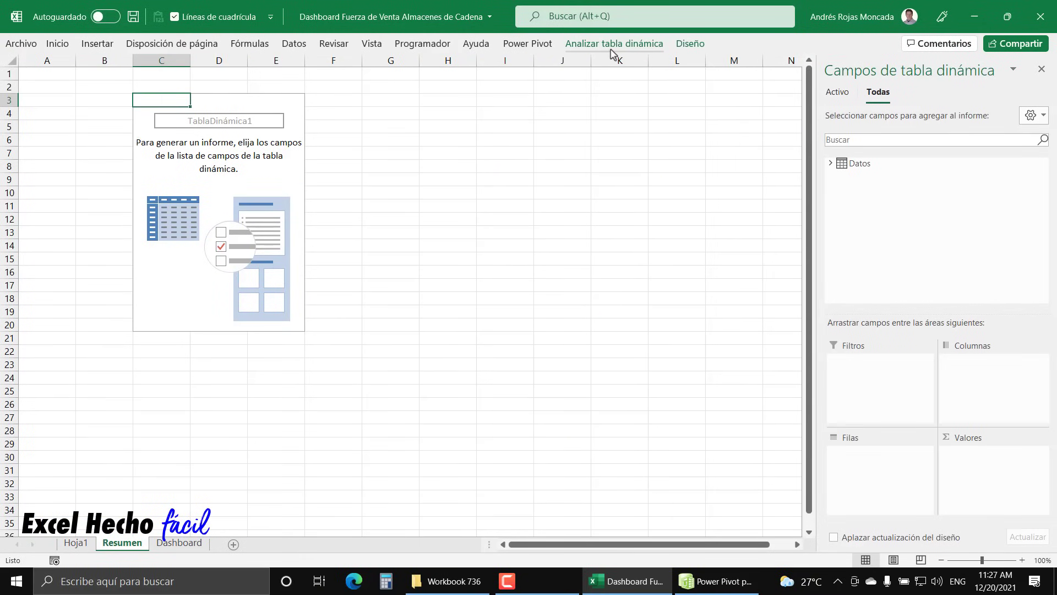
Rename the new pivot table as A.TotalFacturado.
left_click(611, 44)
left_click(29, 93)
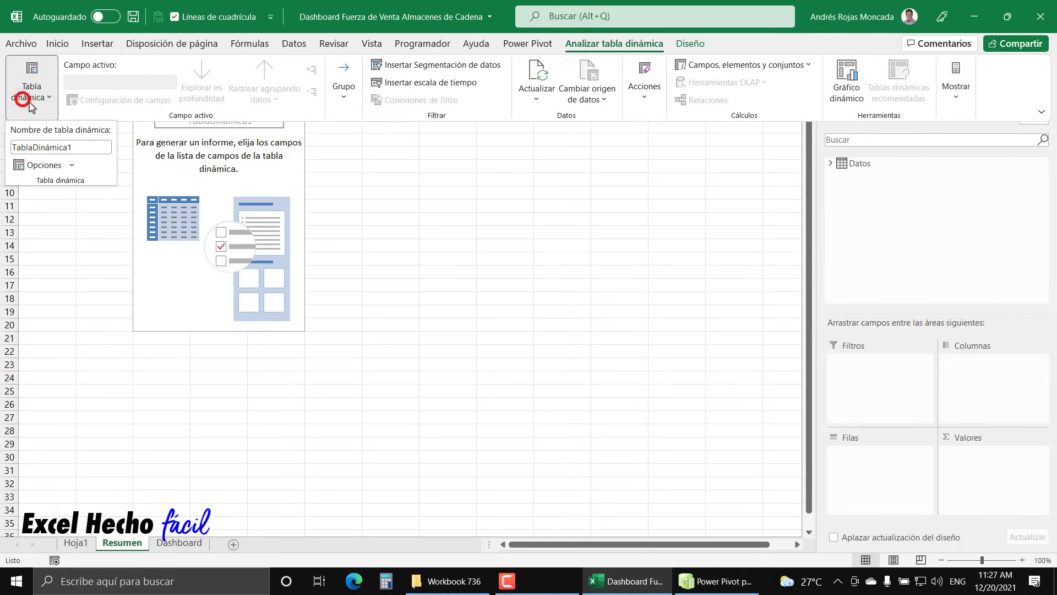
left_click(78, 144)
type("TotalFacturado")
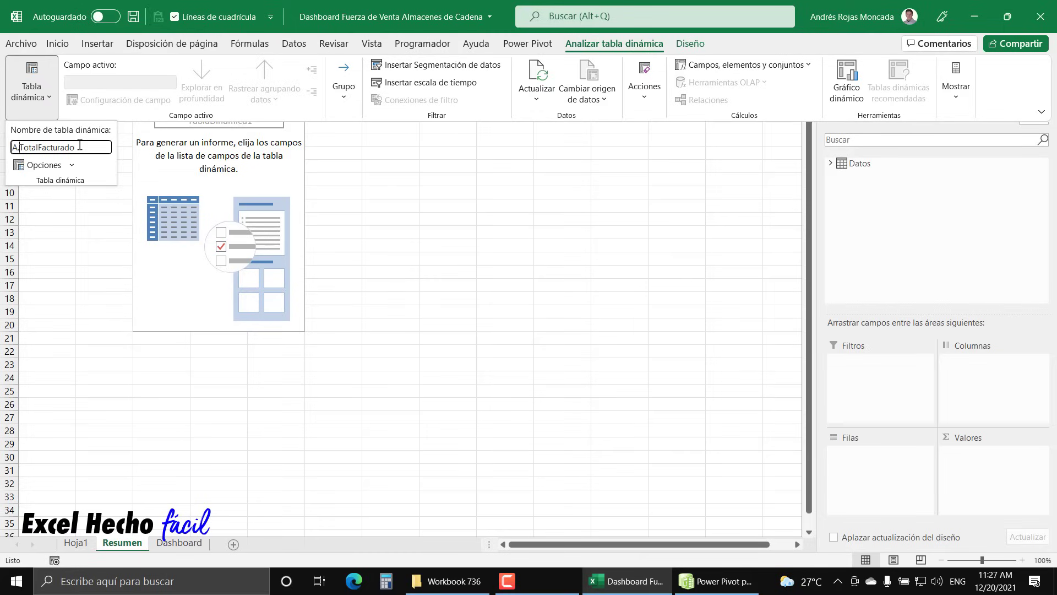
key("Return")
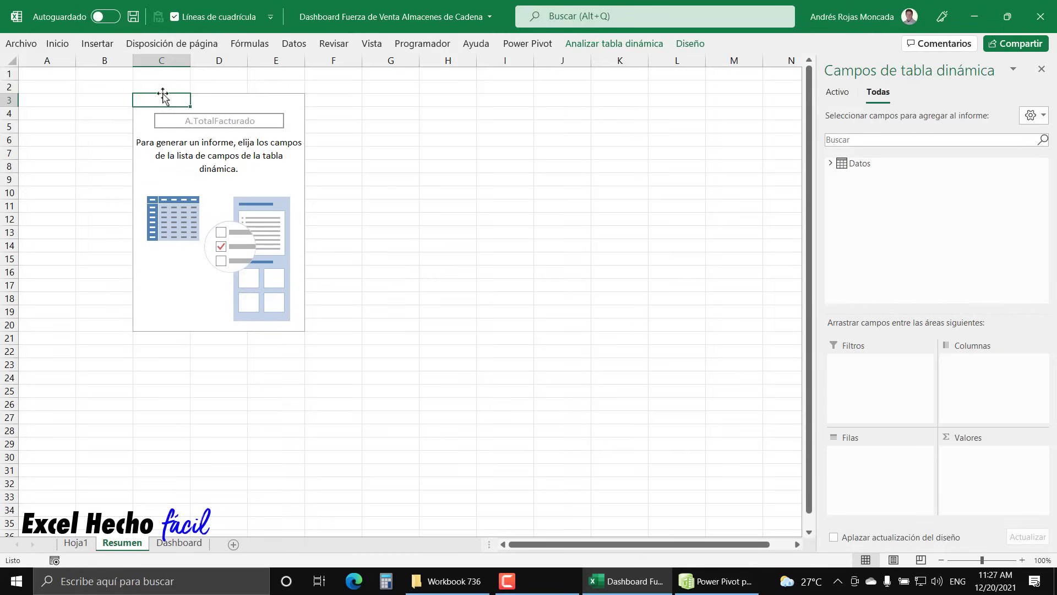
Add the APERTURA_FACTURA field of the Datos table to the pivot table to generate its month grouping, accepting the size warnings.
left_click(831, 165)
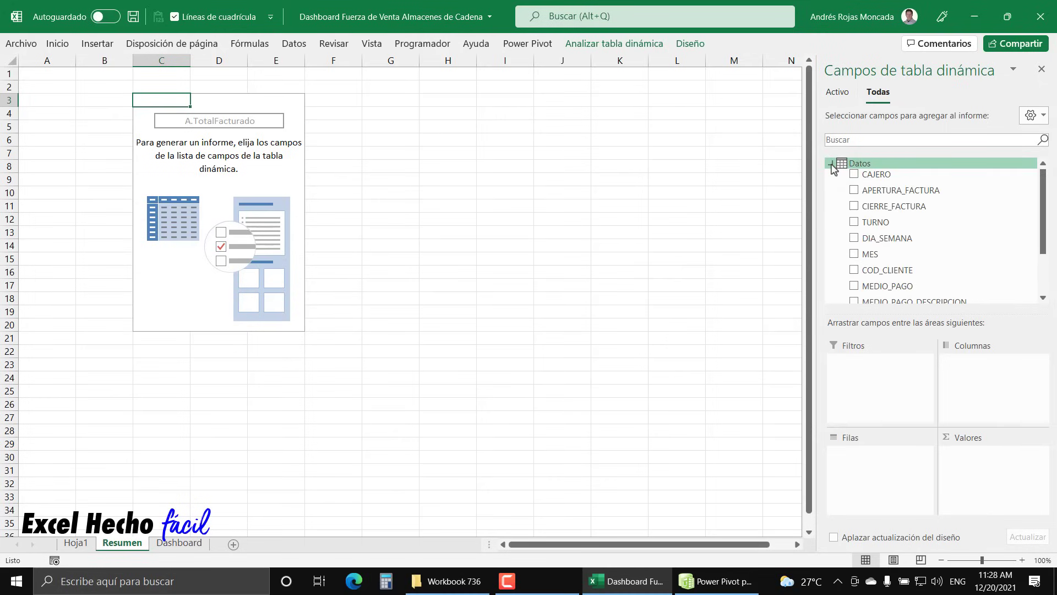
scroll(925, 212, "down", 2)
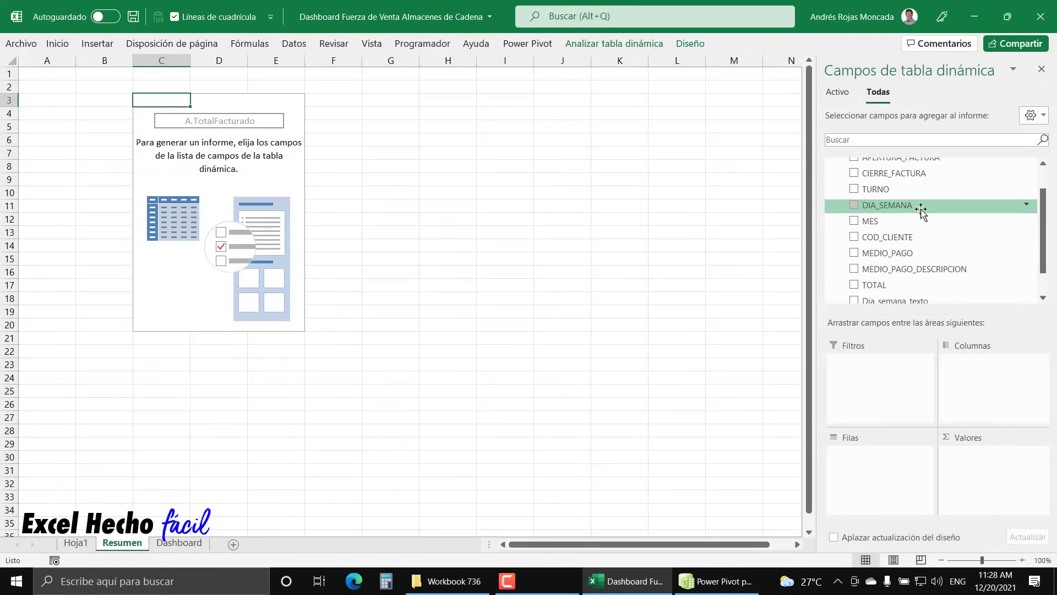
scroll(921, 211, "up", 2)
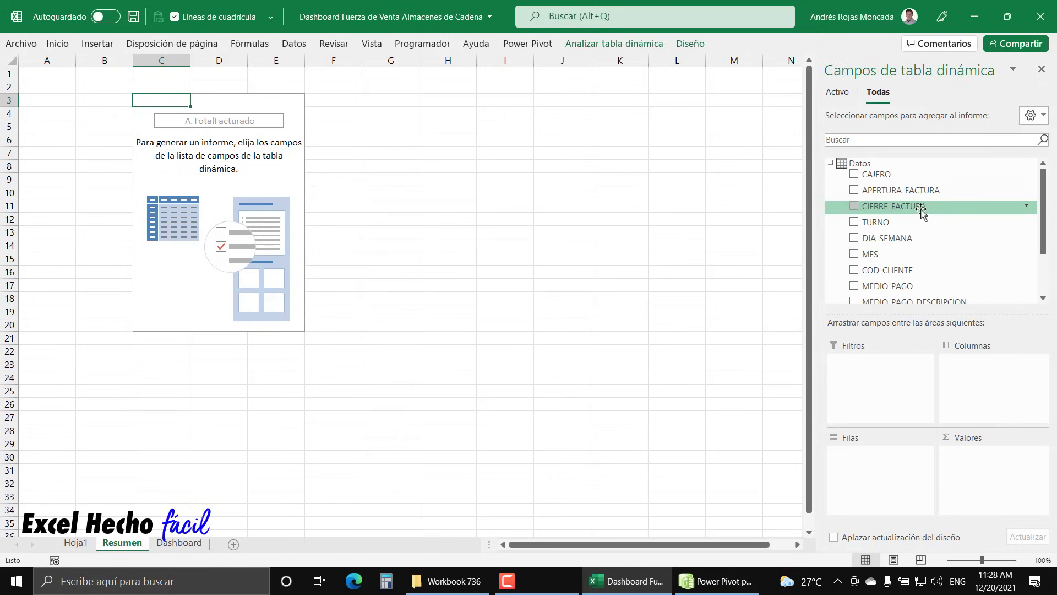
left_click(853, 189)
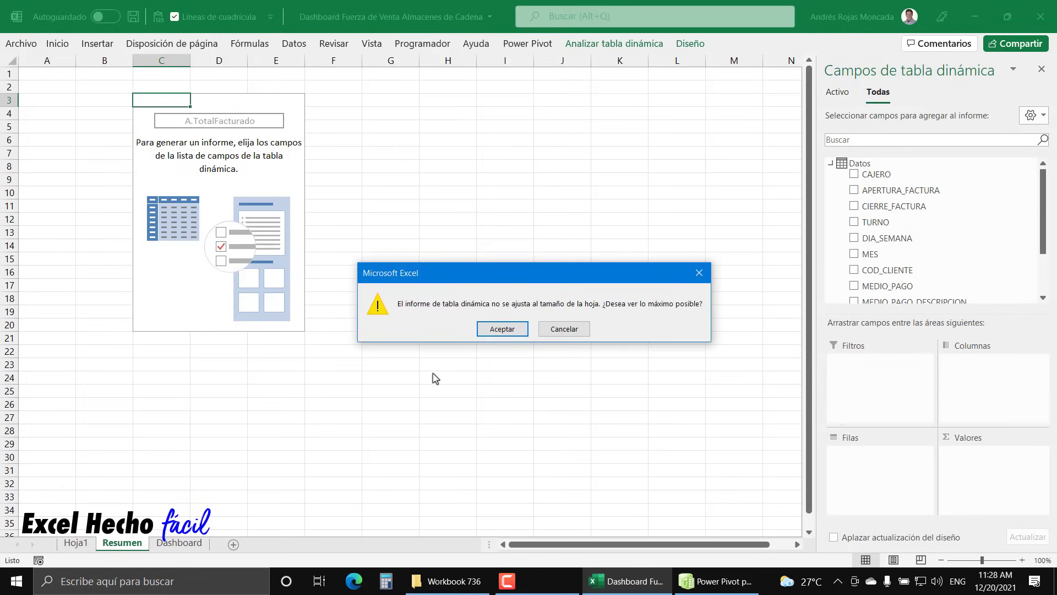
left_click(496, 330)
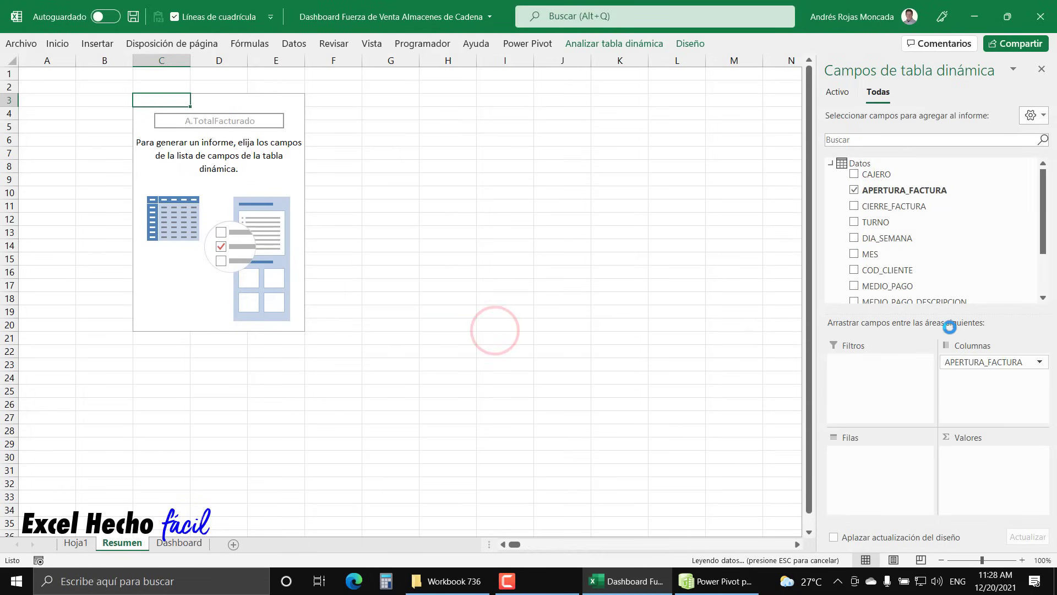
left_click(505, 332)
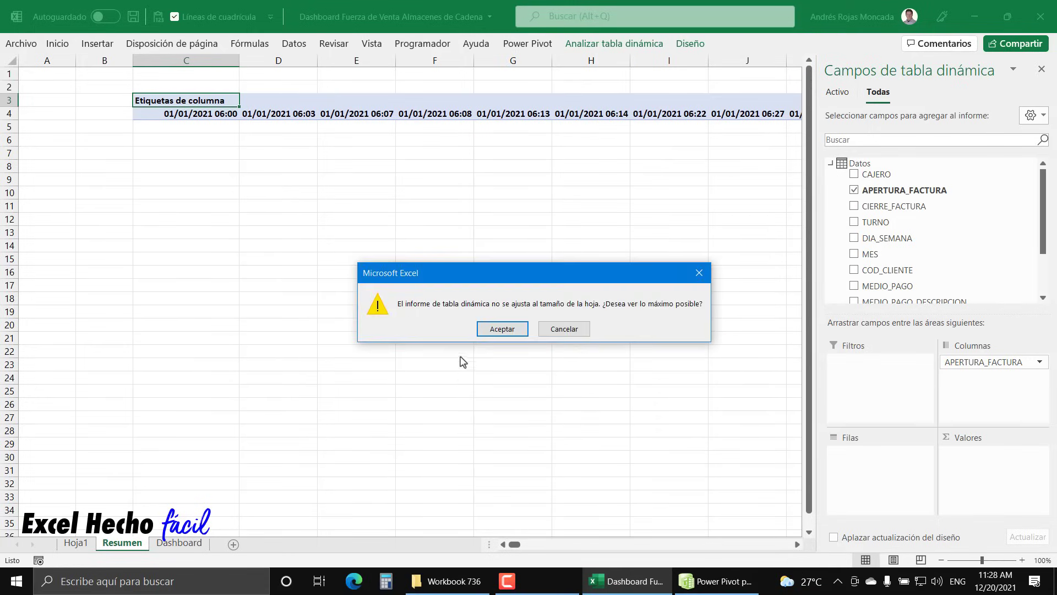
left_click(491, 331)
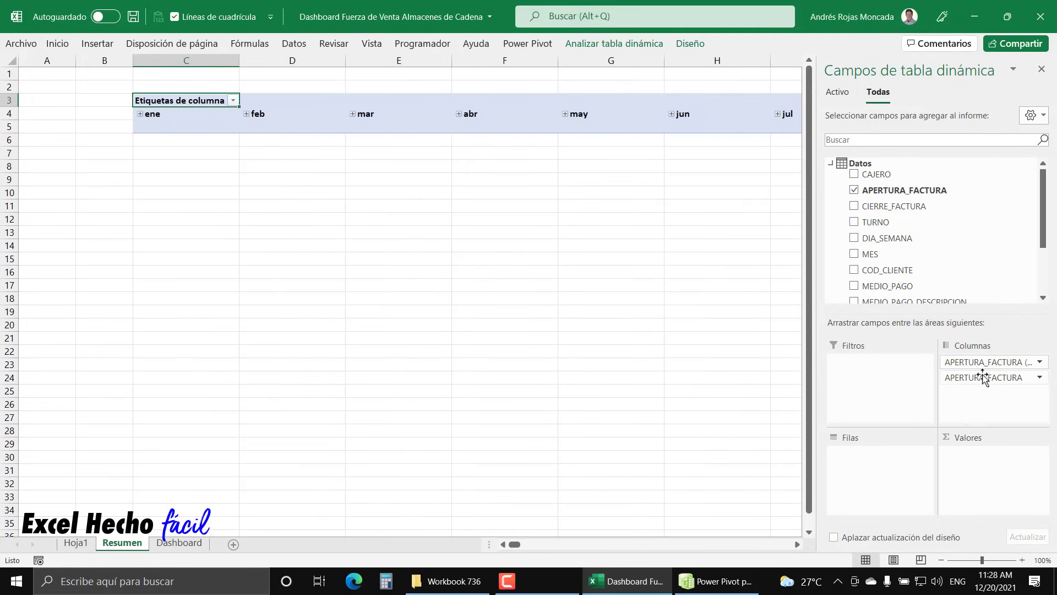
Remove APERTURA_FACTURA and its month field from the pivot table's columns.
scroll(856, 229, "down", 2)
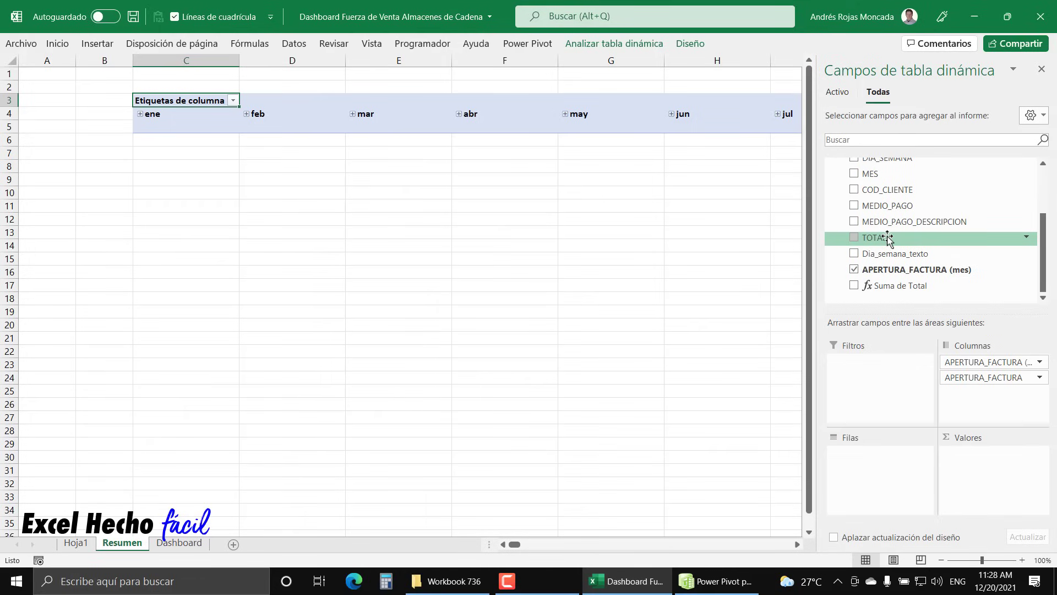
scroll(888, 239, "up", 2)
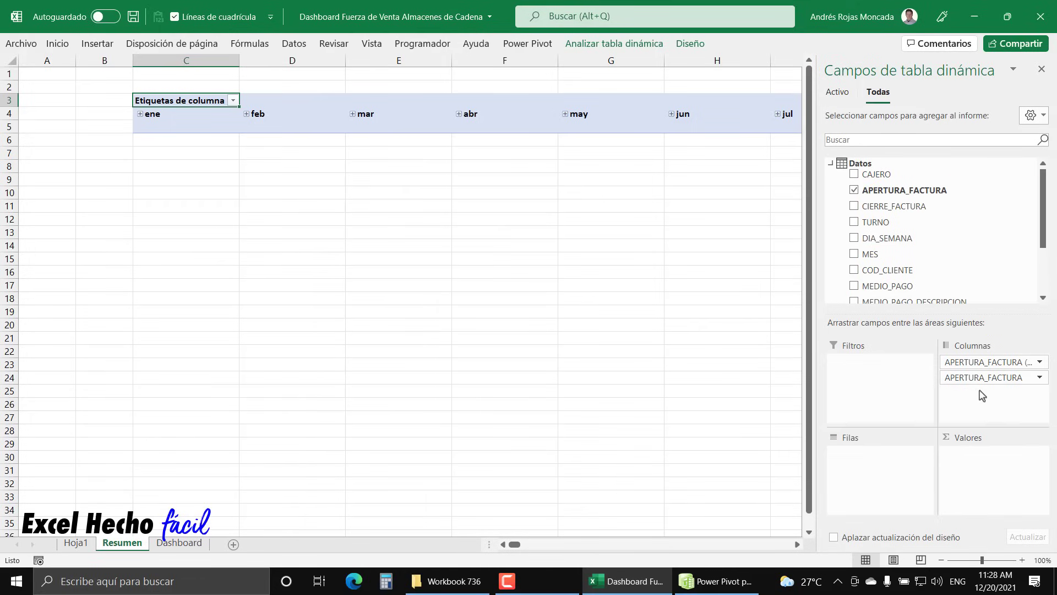
left_click(854, 190)
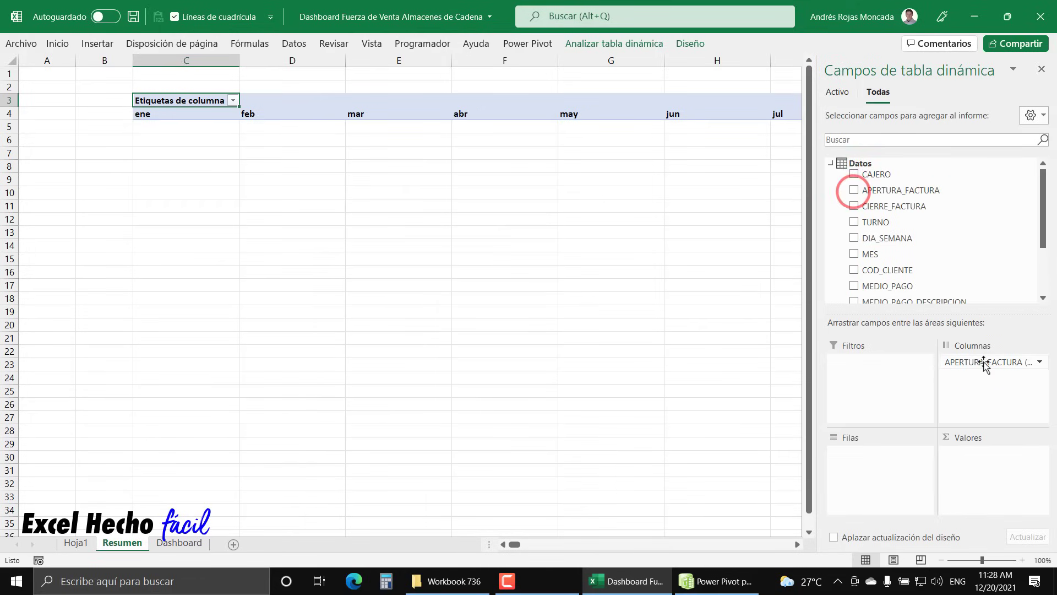
left_click_drag(984, 360, 937, 258)
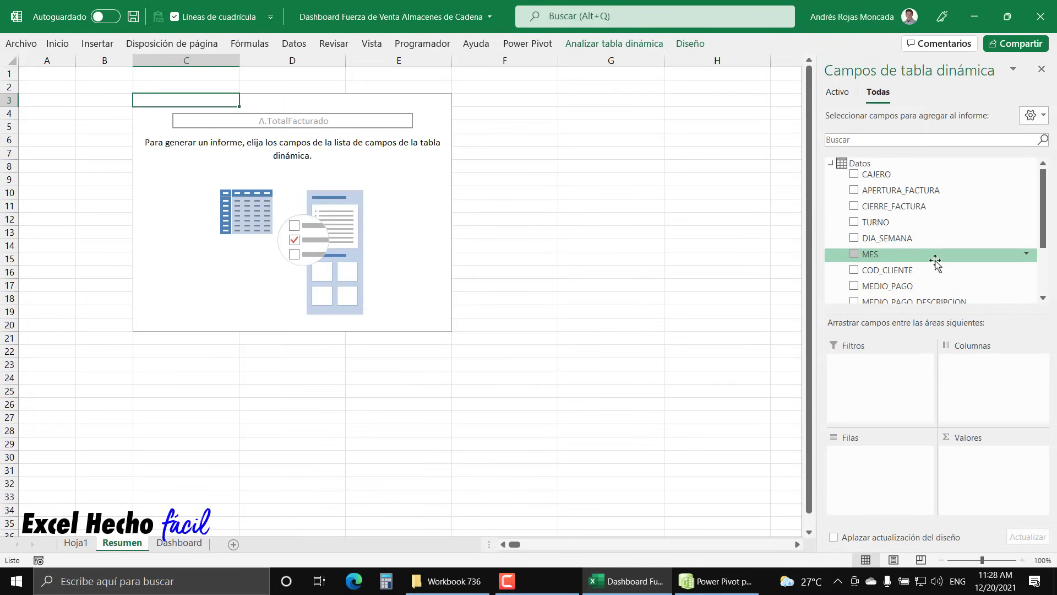
Put APERTURA_FACTURA (mes) in the pivot table's rows and add the Suma de Total measure twice to its values.
scroll(937, 262, "down", 3)
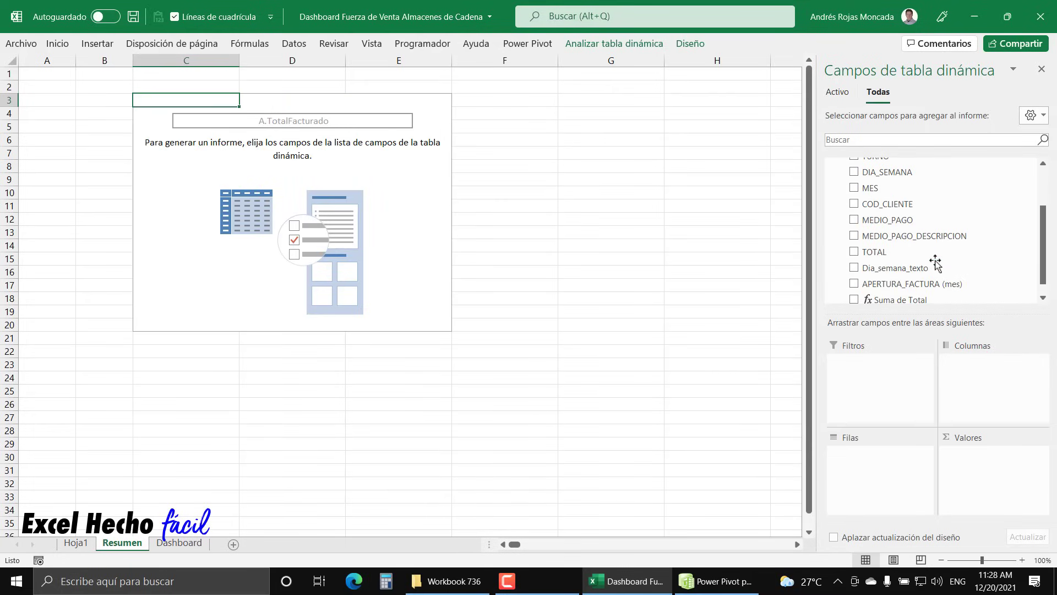
left_click_drag(887, 269, 881, 475)
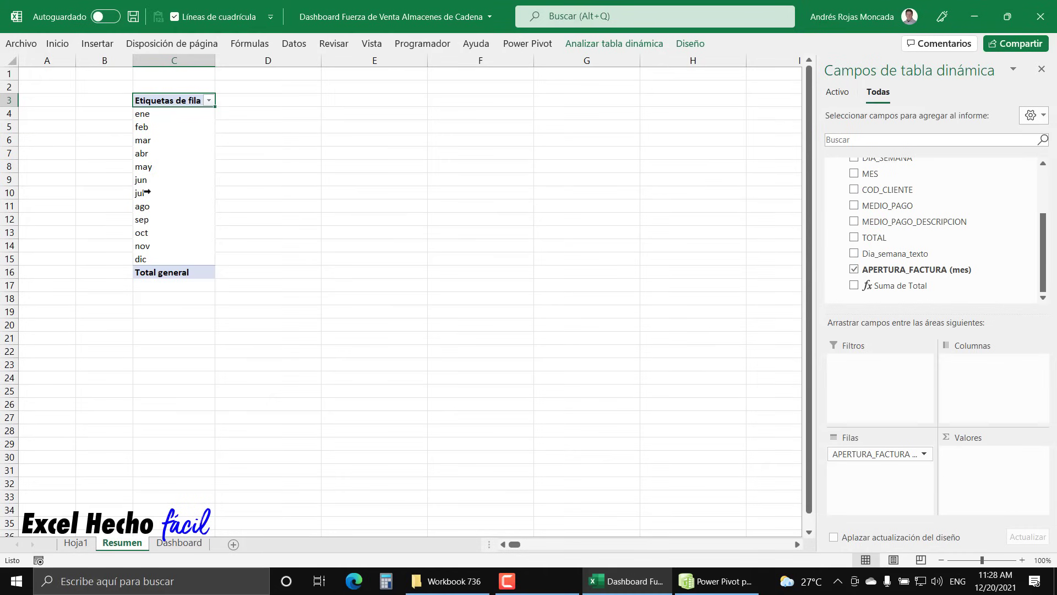
left_click(853, 287)
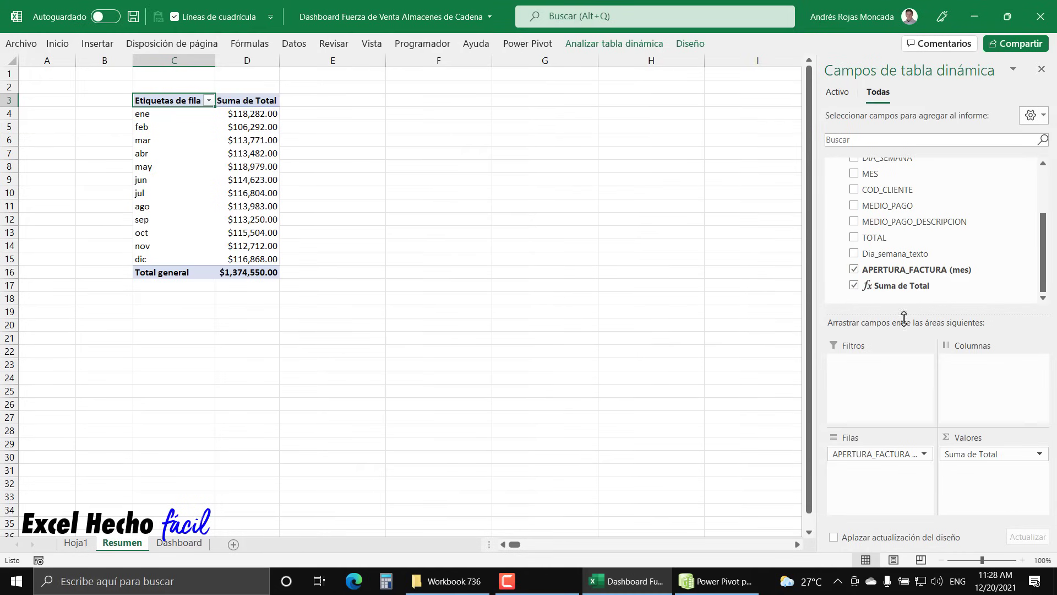
left_click_drag(897, 287, 991, 473)
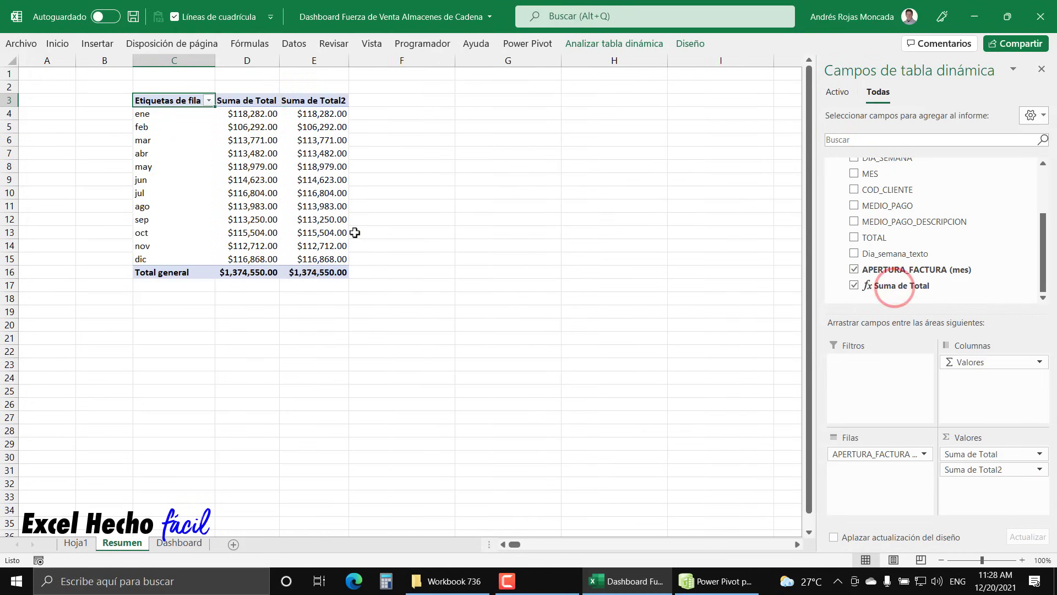
Insert slicers for CAJERO and Dia_semana_texto and place them beside the pivot table.
left_click(617, 44)
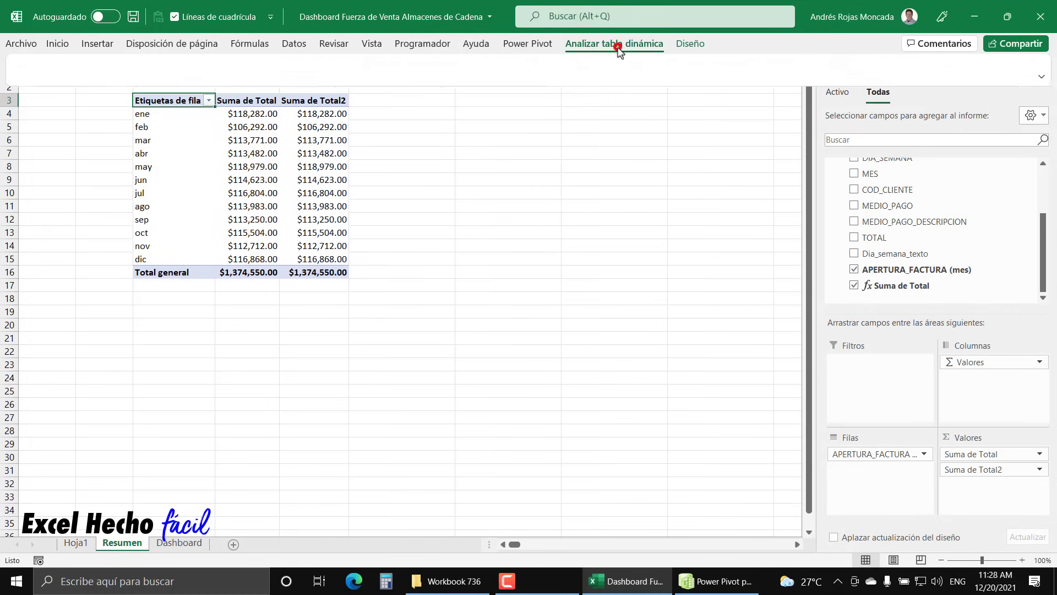
left_click(460, 74)
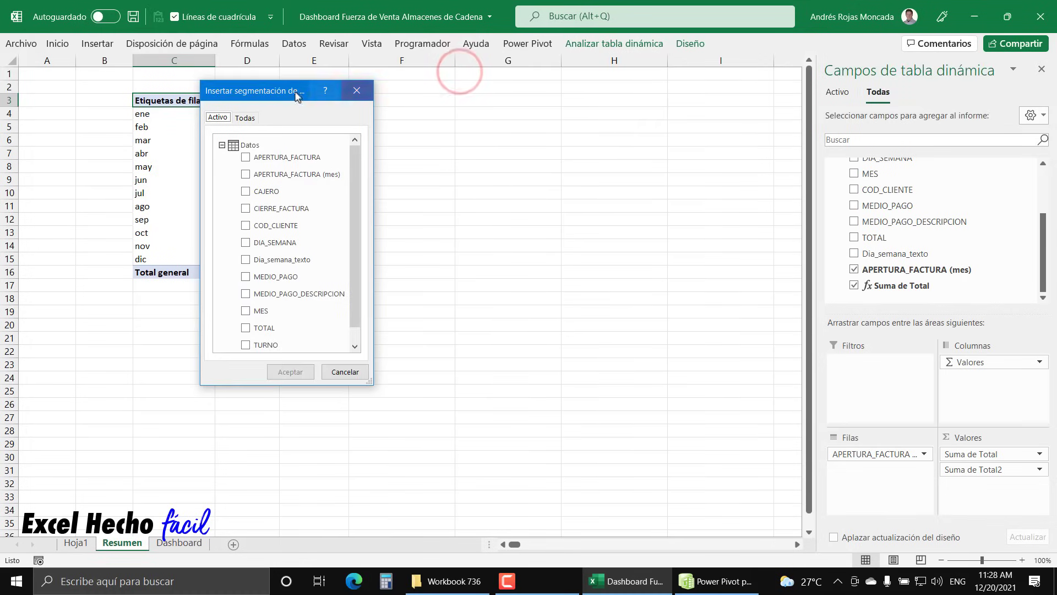
left_click_drag(269, 90, 443, 111)
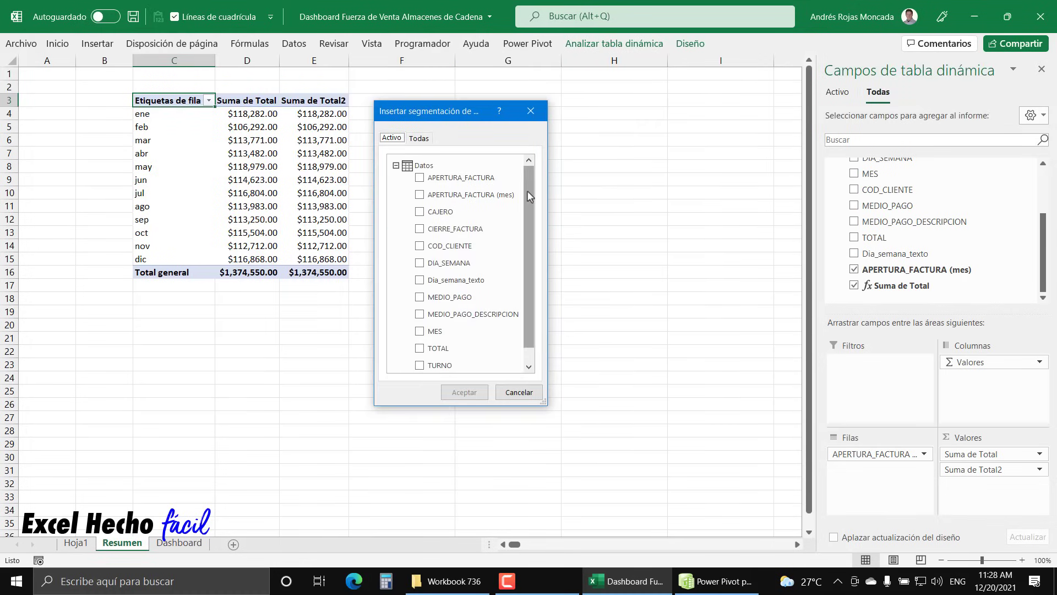
left_click_drag(527, 191, 527, 215)
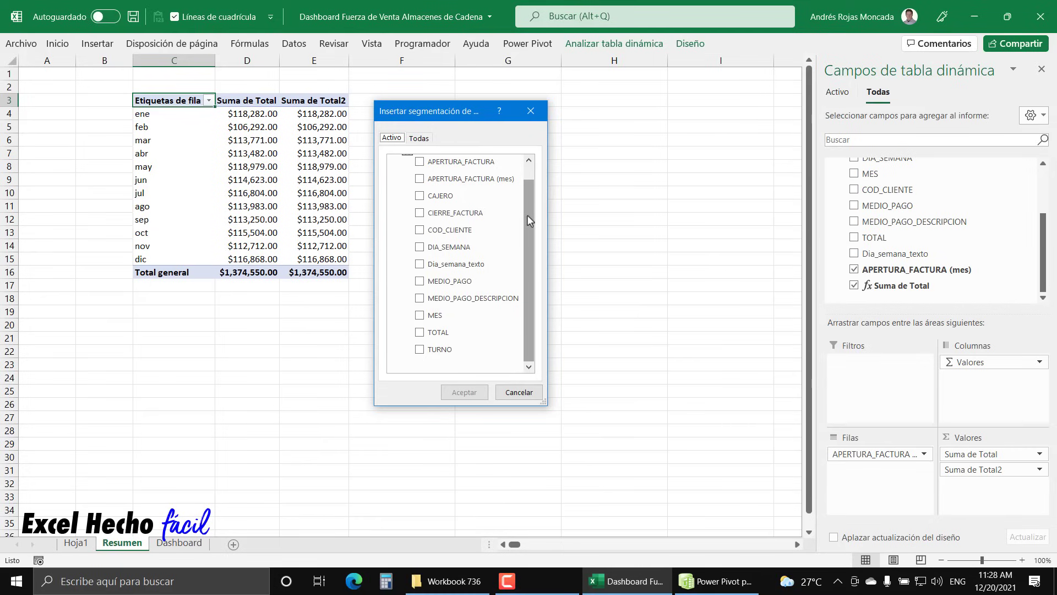
left_click(422, 196)
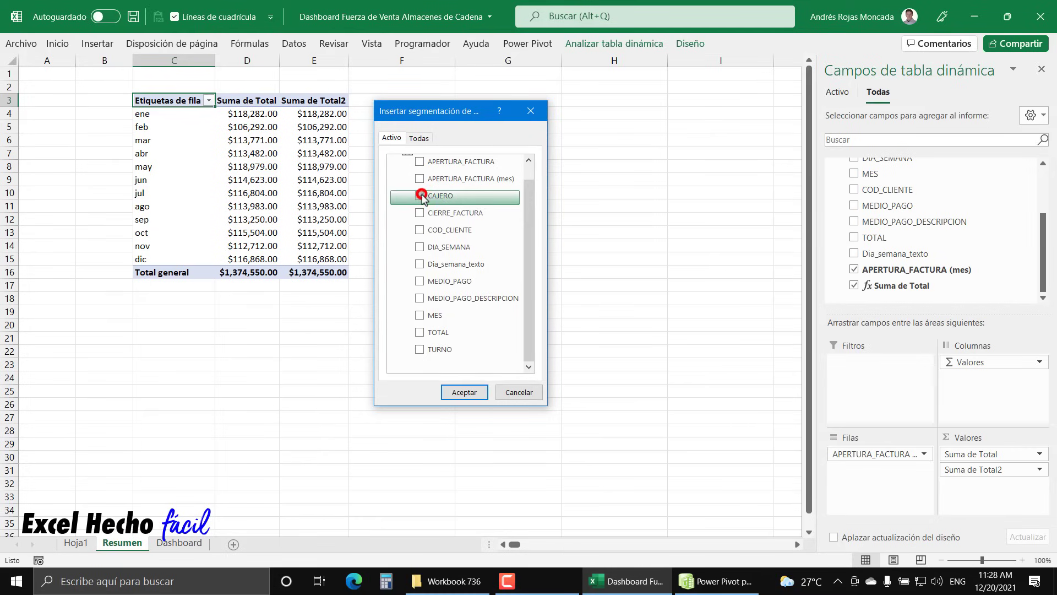
left_click(418, 264)
left_click(468, 391)
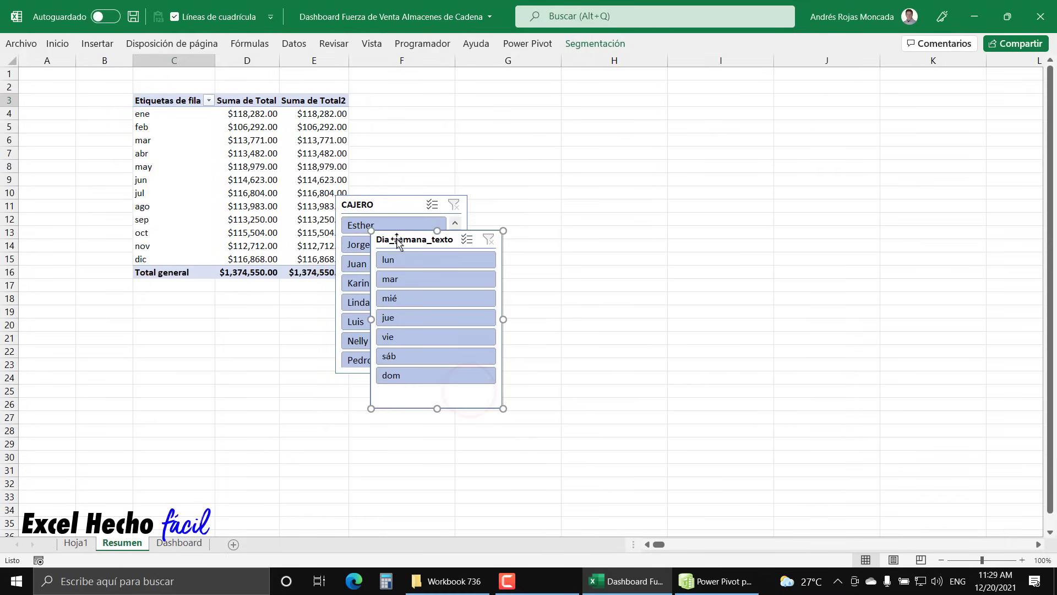
left_click_drag(385, 205, 437, 104)
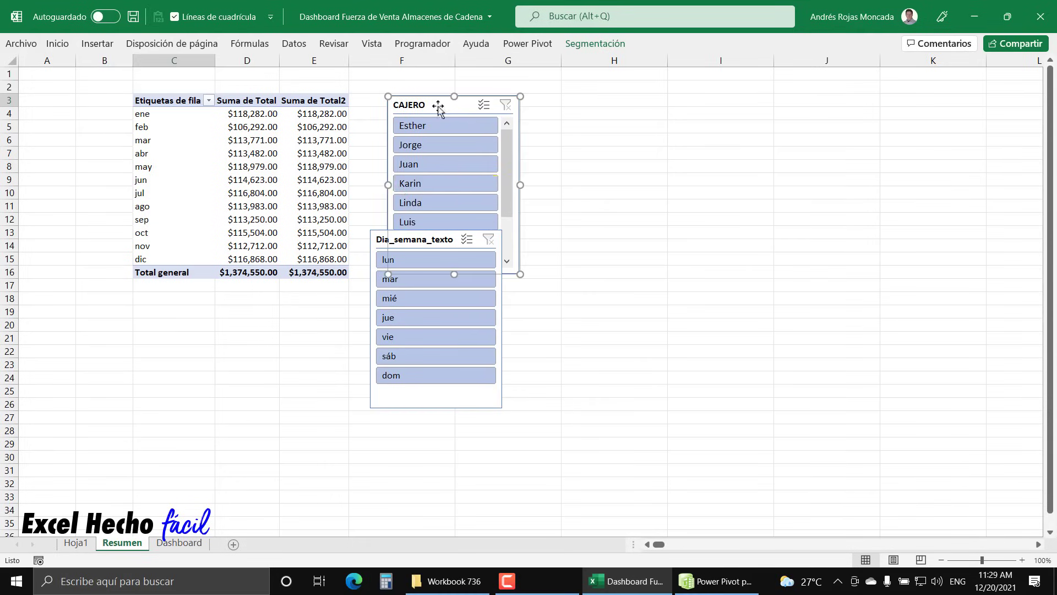
left_click_drag(403, 239, 490, 131)
Reference the pivot table's first month (C4) in C19 and fill the formula down to C30 to list all twelve months.
left_click(178, 313)
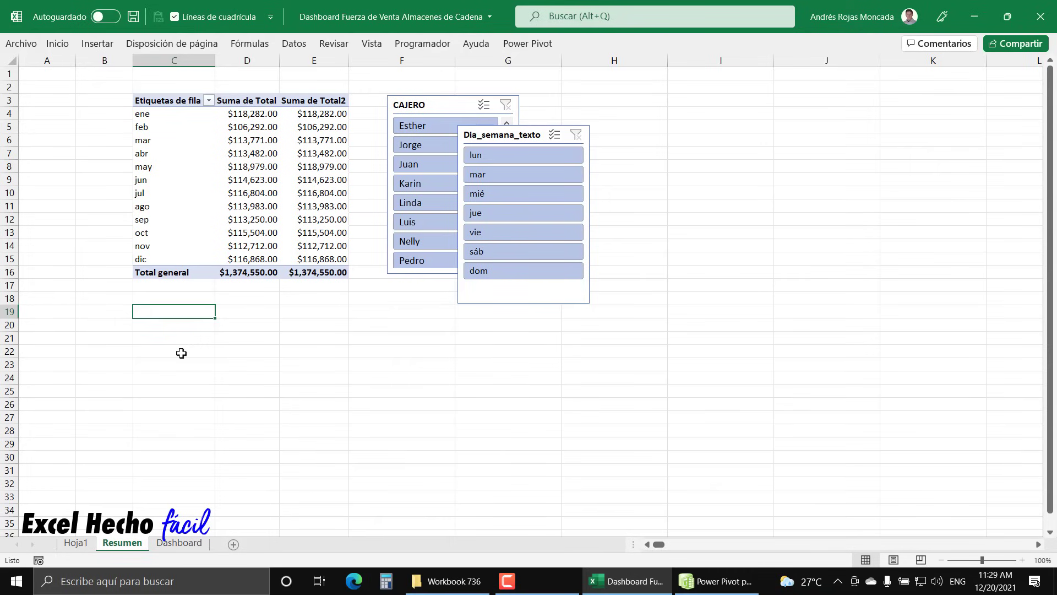
type("=")
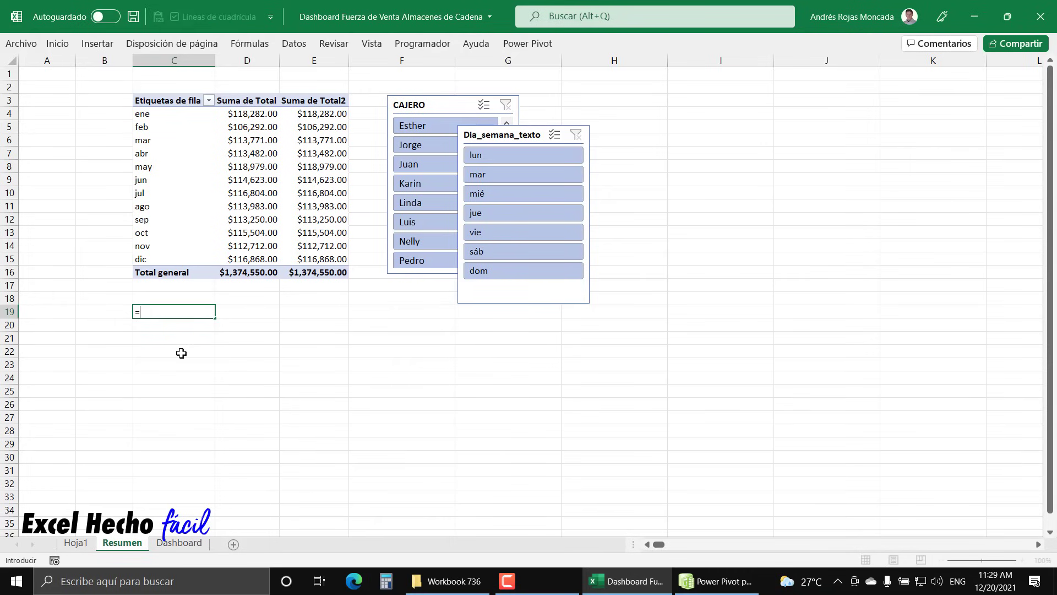
left_click(146, 114)
key("Return")
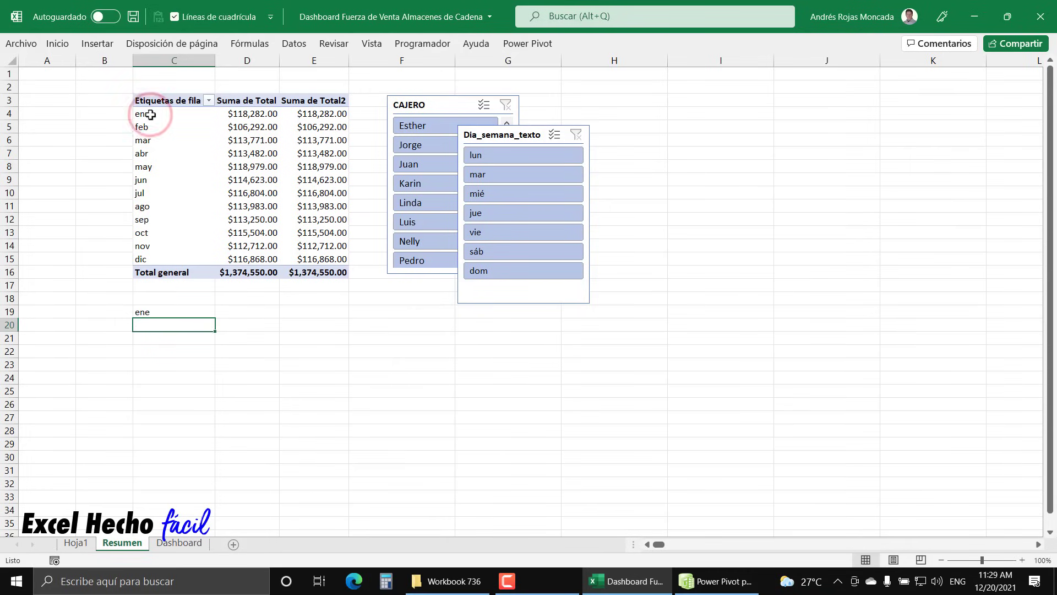
left_click(188, 311)
left_click_drag(215, 318, 215, 459)
Replace the month formulas in C19:C30 with their static values.
key("ctrl+c")
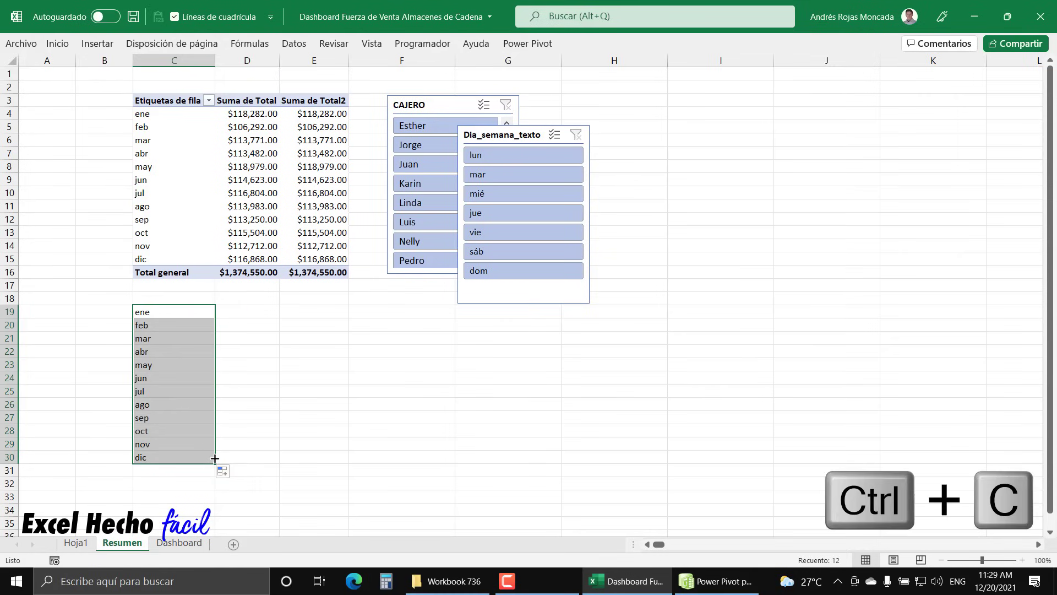
left_click(57, 43)
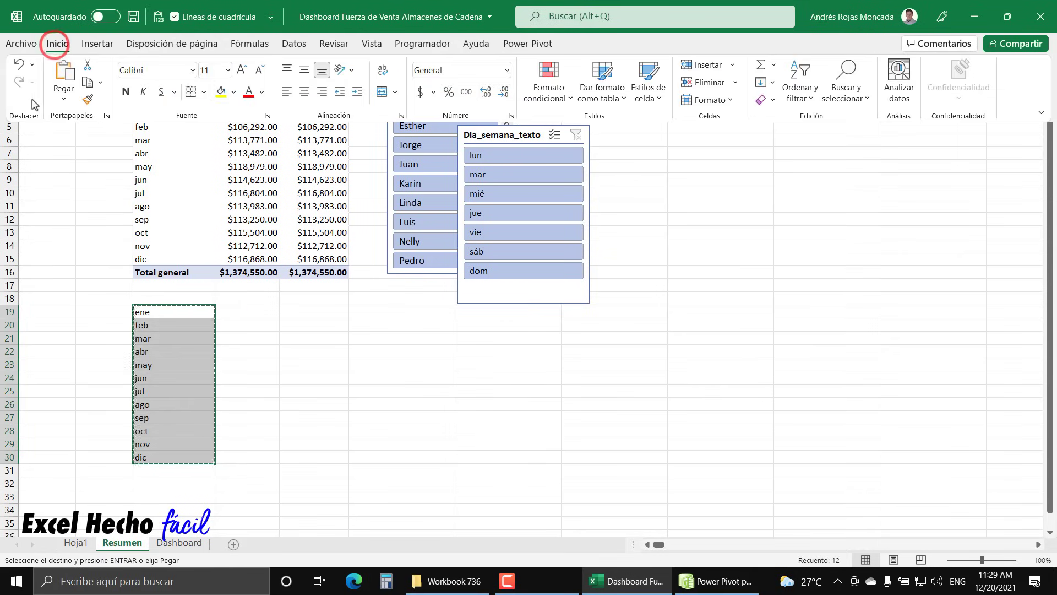
left_click(63, 99)
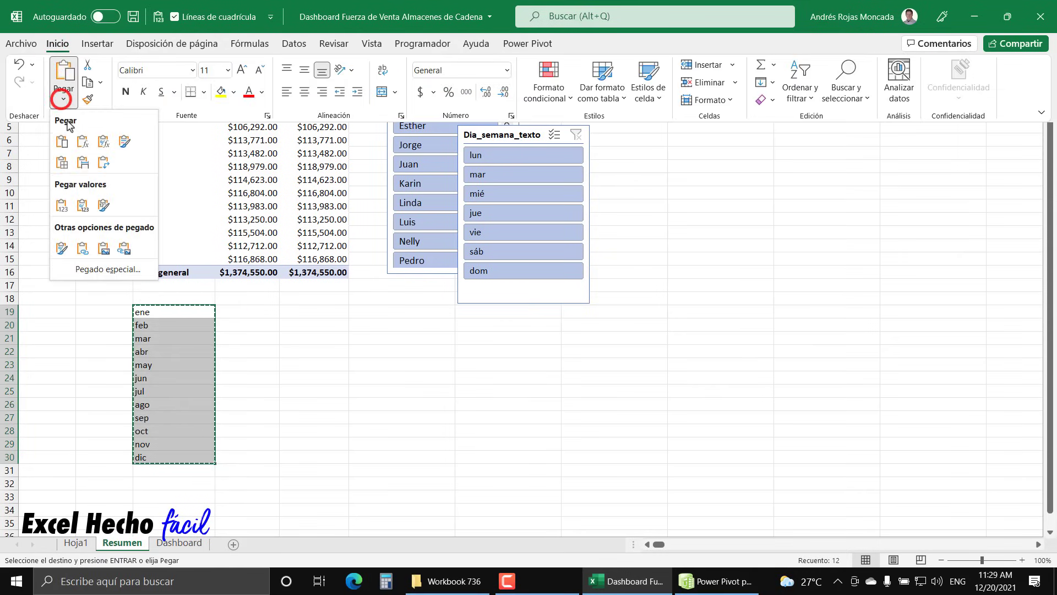
left_click(62, 206)
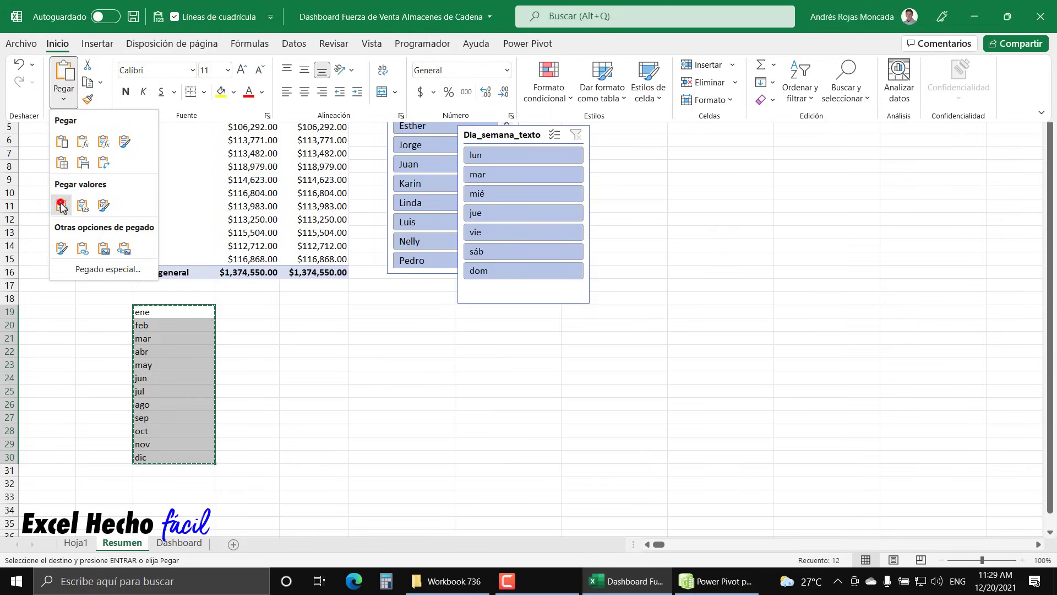
left_click(158, 312)
key("Escape")
left_click(161, 311)
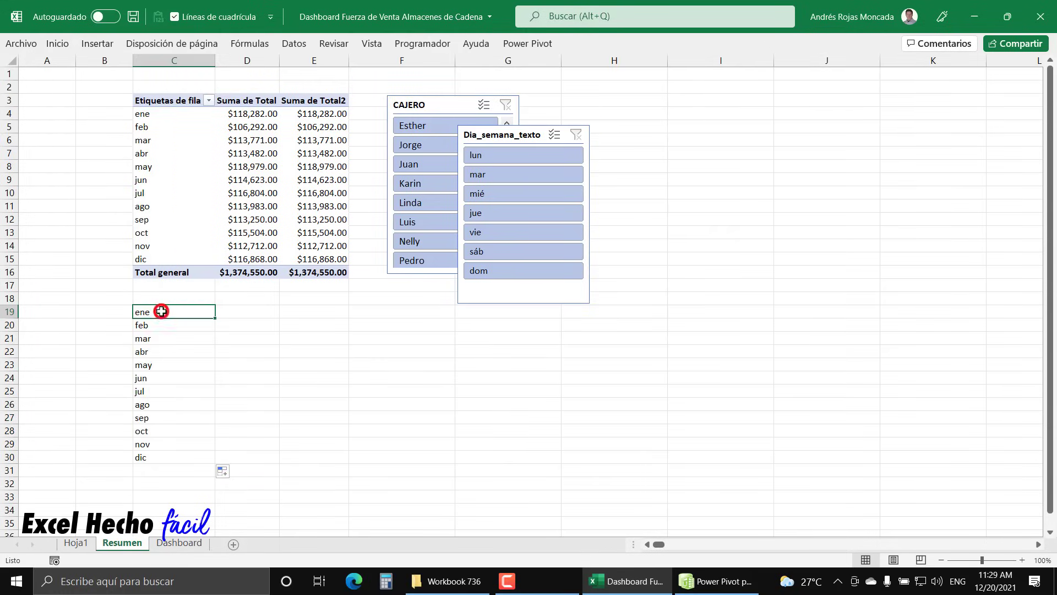
key("F2")
left_click_drag(161, 312, 174, 455)
key("ctrl+c")
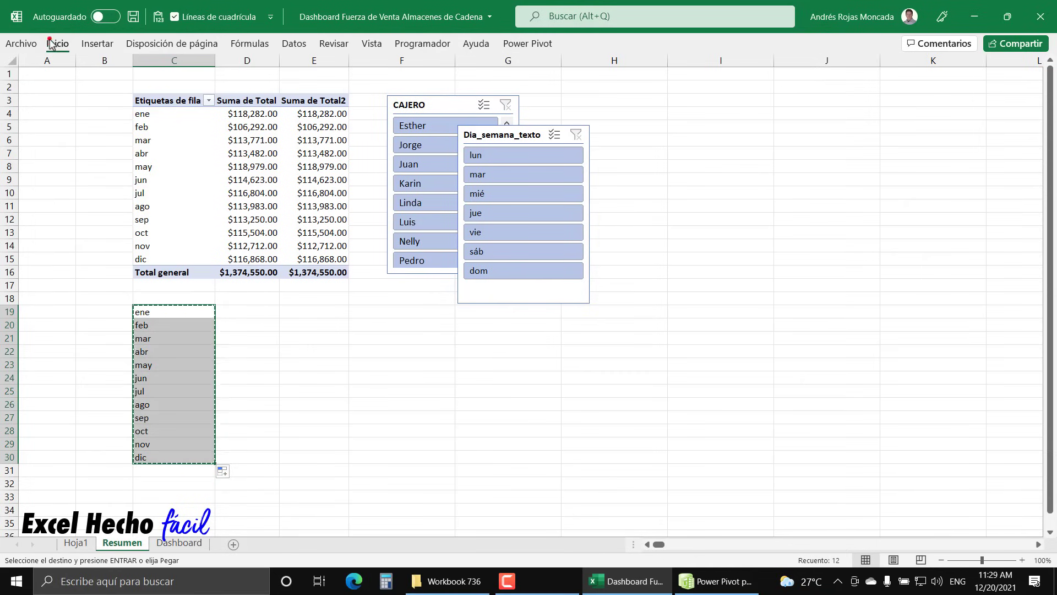
left_click(53, 41)
left_click(63, 98)
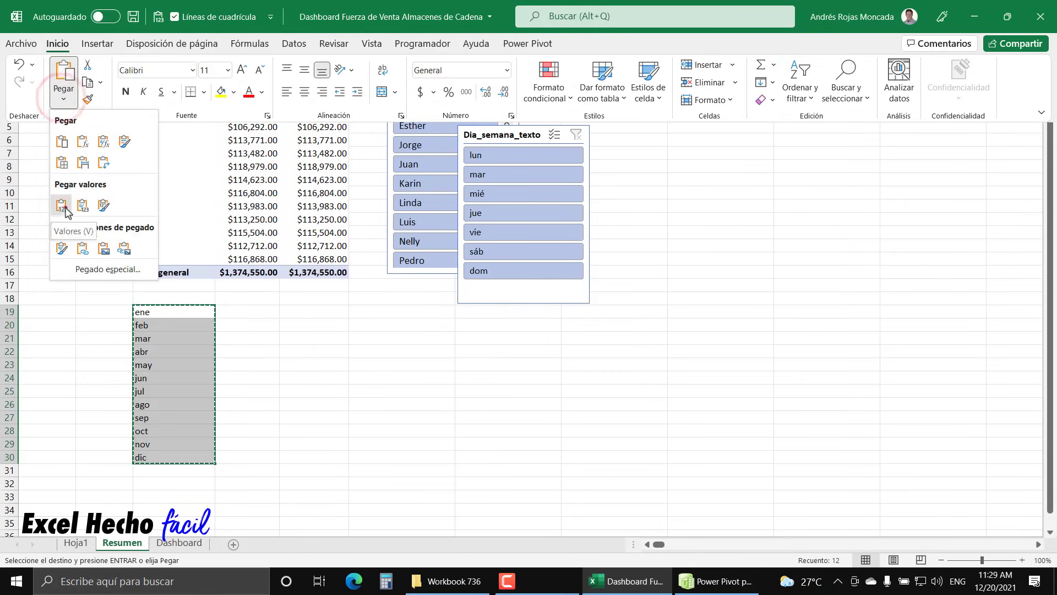
left_click(65, 211)
Show the formula bar and check the content of the month list in C19:C30.
left_click(366, 43)
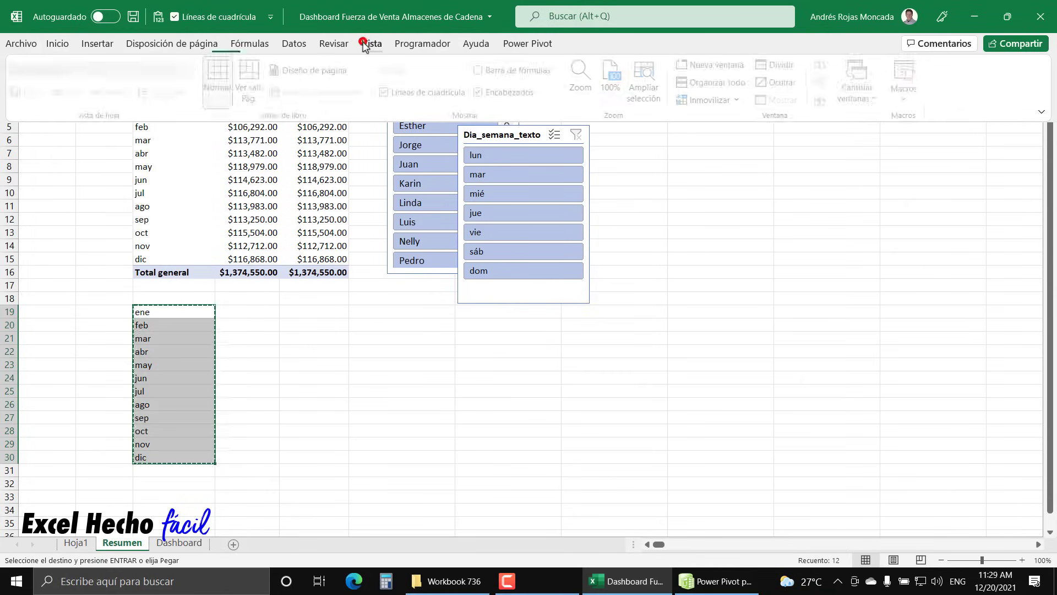
left_click(482, 70)
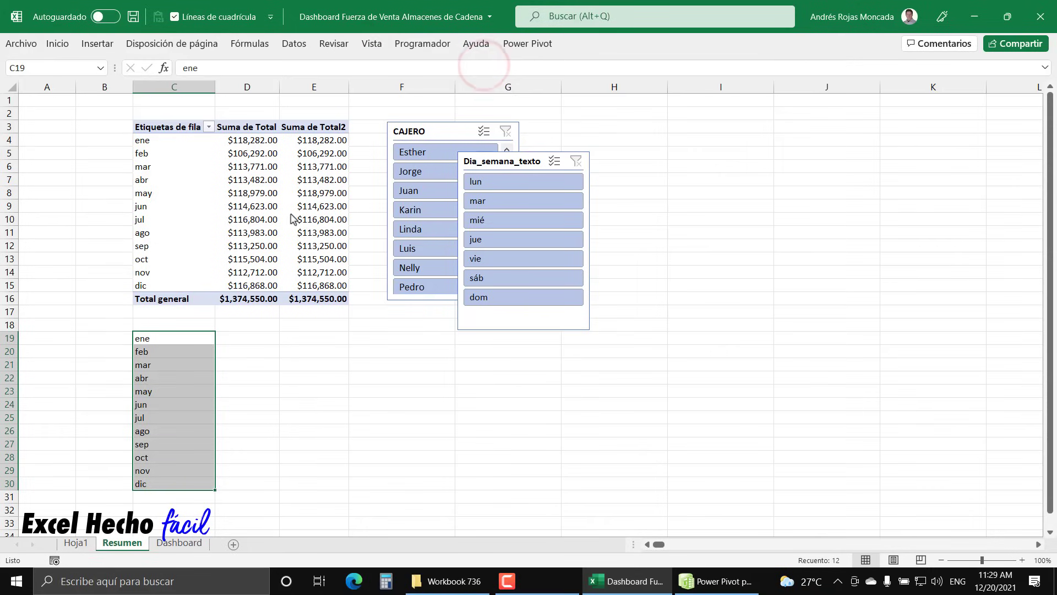
left_click_drag(155, 338, 166, 484)
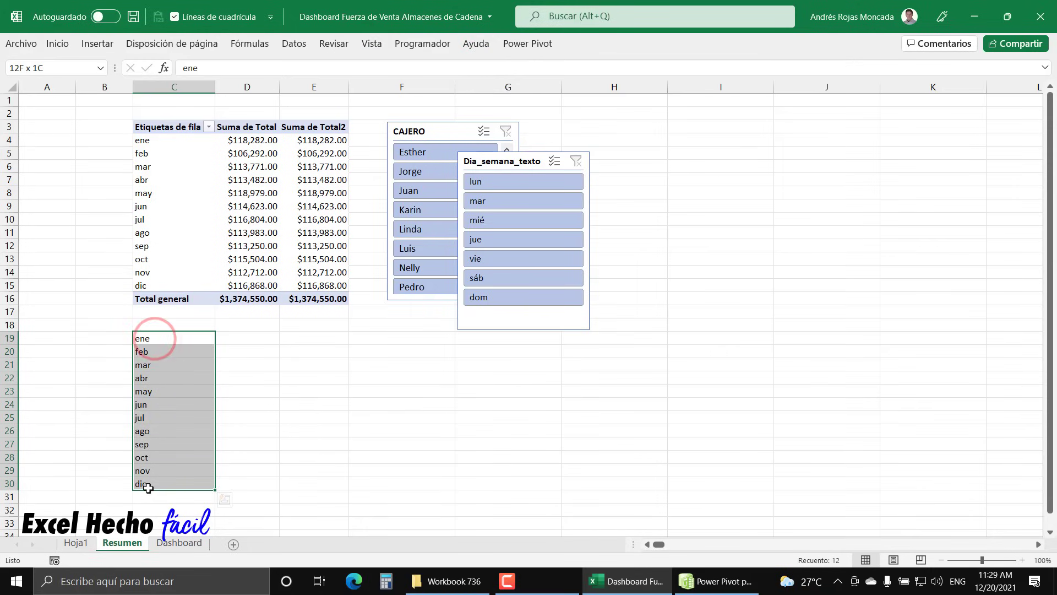
In D19, reference January's Suma de Total with IMPORTARDATOSDINAMICOS, replacing the fixed month ene with a concatenated reference to C19.
left_click(260, 342)
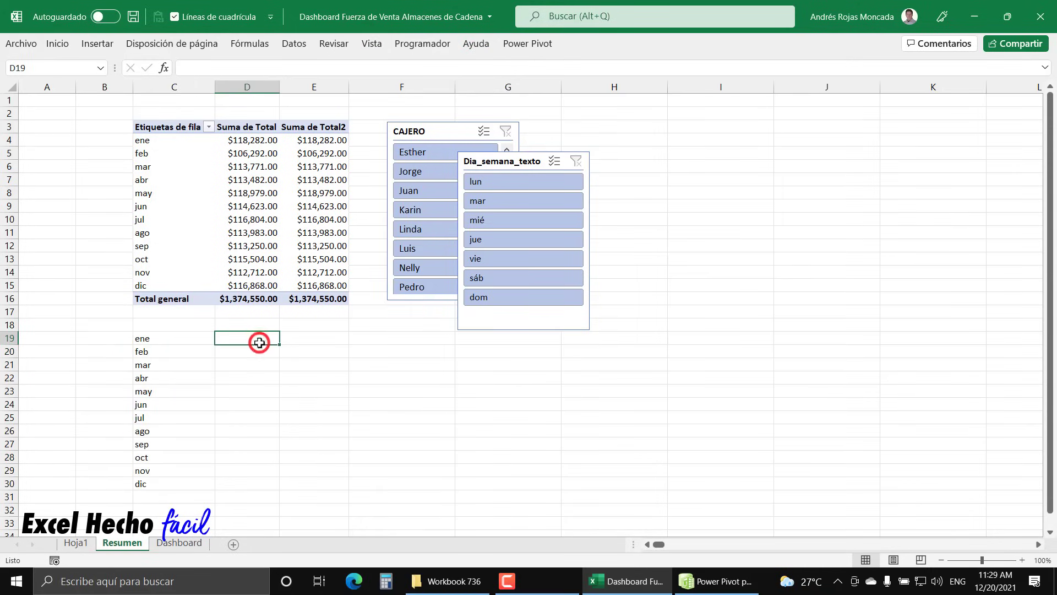
type("=")
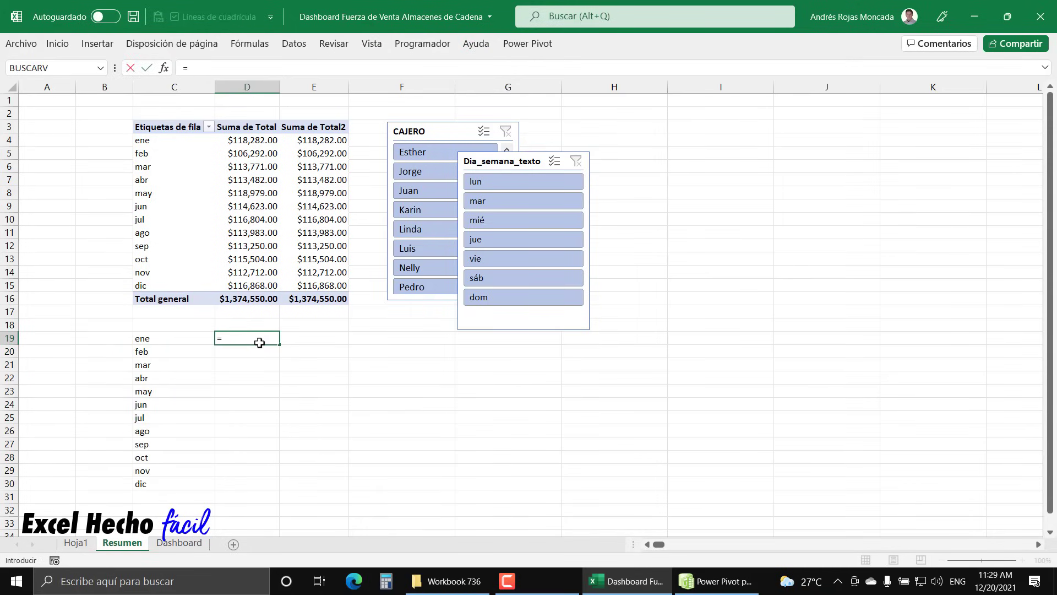
left_click(249, 141)
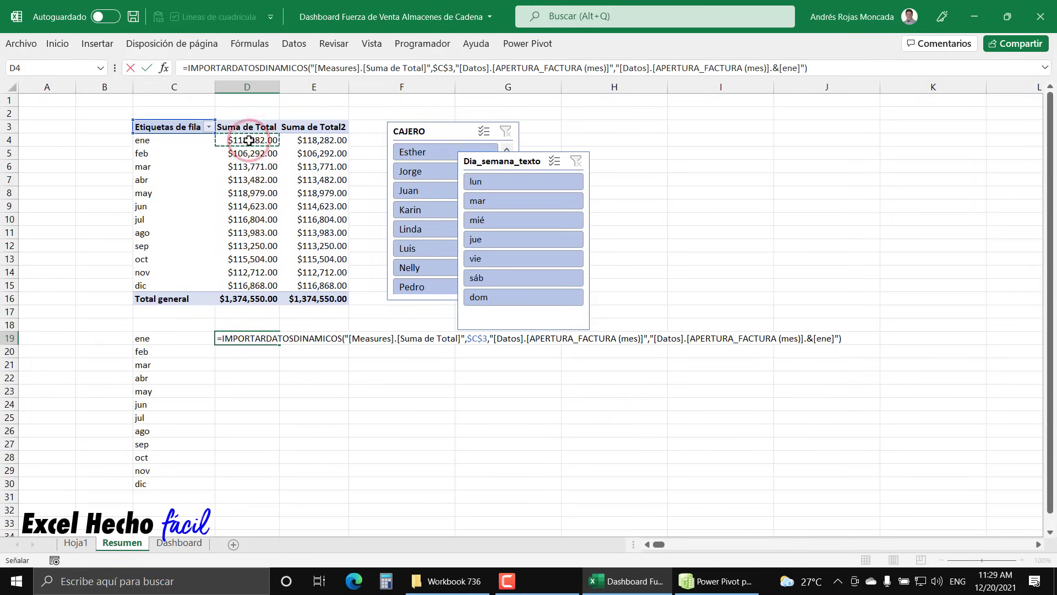
left_click(818, 338)
type("\"")
key("Right")
key("Right")
key("Right")
type("\"")
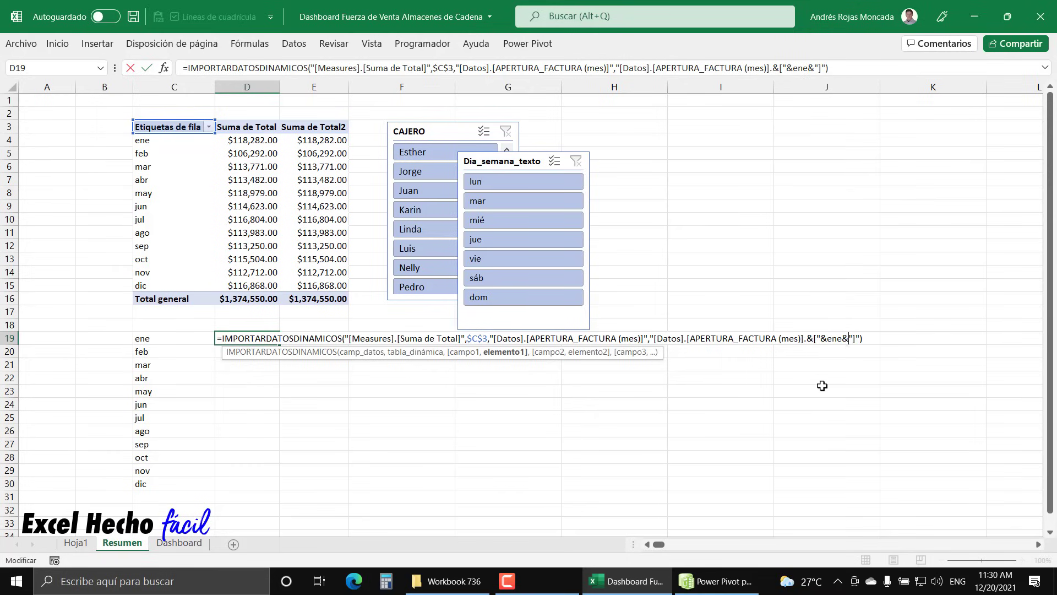
double_click(835, 338)
left_click(152, 339)
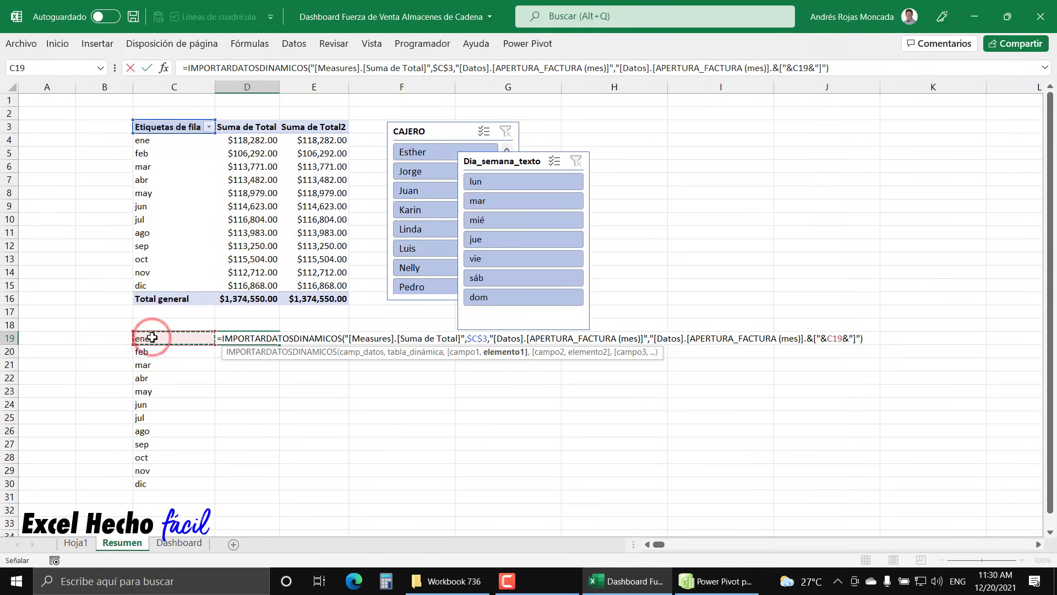
Wrap the D19 formula in SI.ERROR with 0 as the error value.
left_click(220, 339)
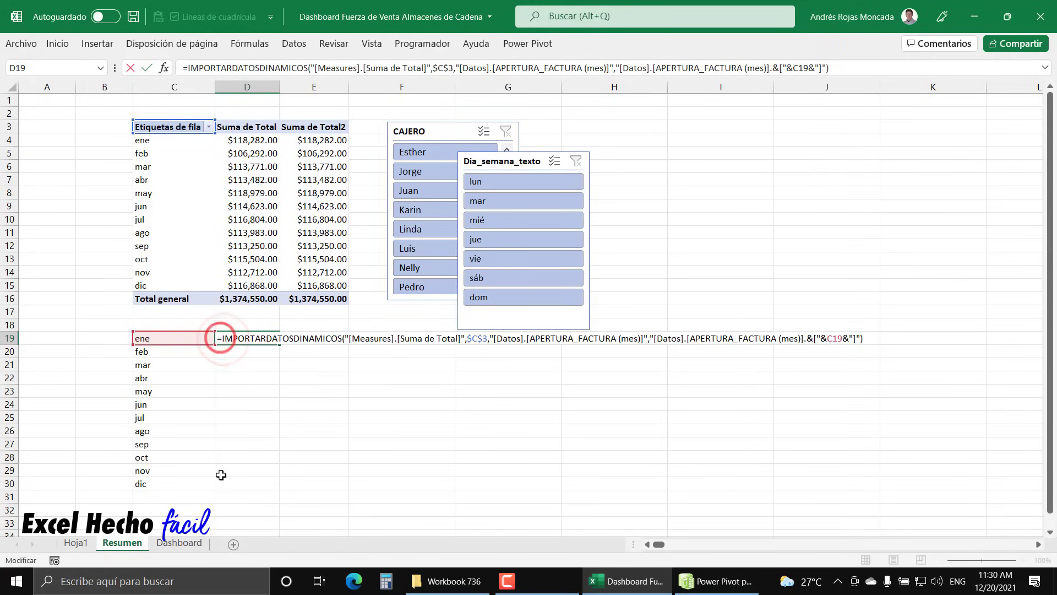
type("SI.ERROR(")
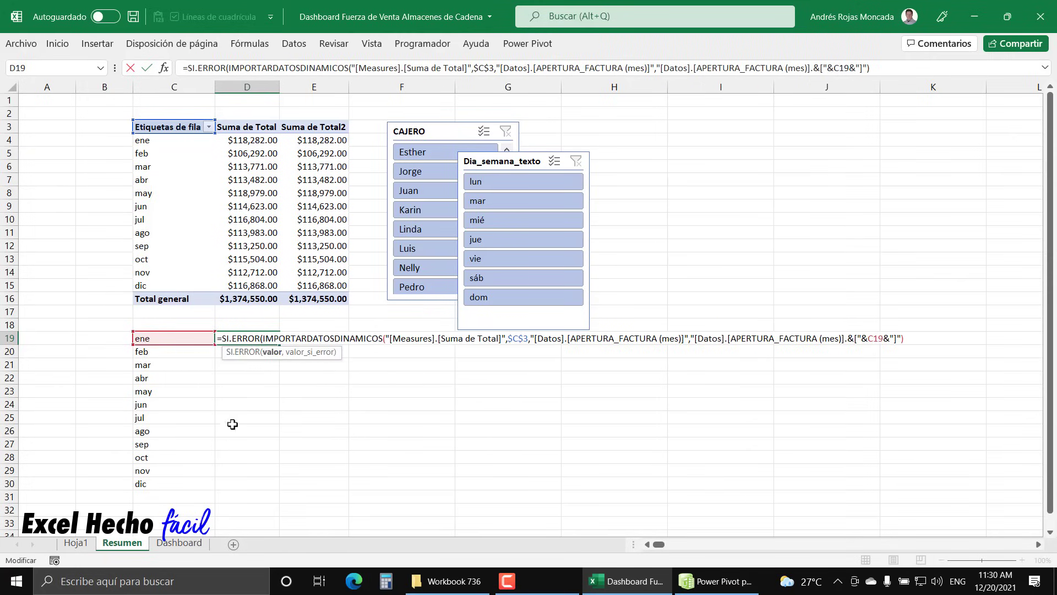
left_click(279, 352)
left_click(920, 338)
type(",0")
key("Return")
Copy the currency format of pivot cell D4 to D19 and fill the D19 formula down to D30.
left_click(269, 337)
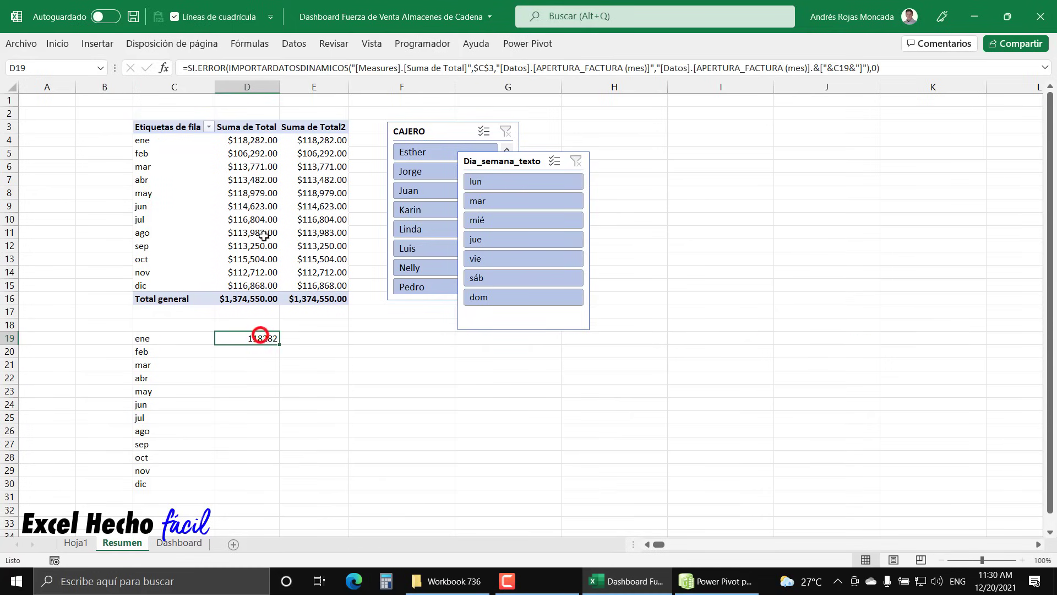
left_click(246, 127)
left_click(246, 140)
left_click(55, 43)
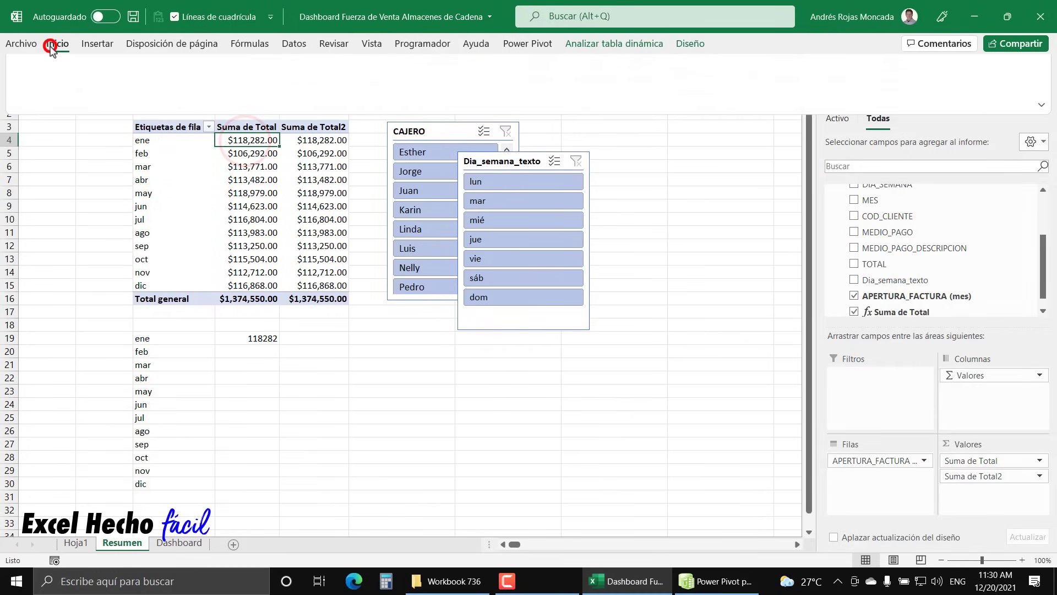
left_click(86, 98)
left_click(270, 338)
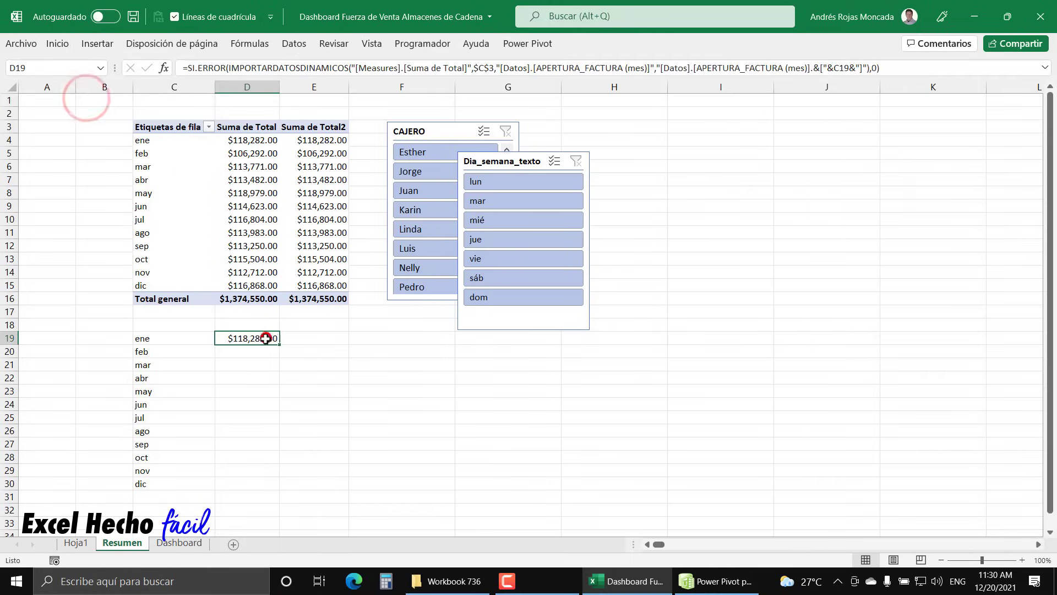
left_click_drag(279, 344, 261, 497)
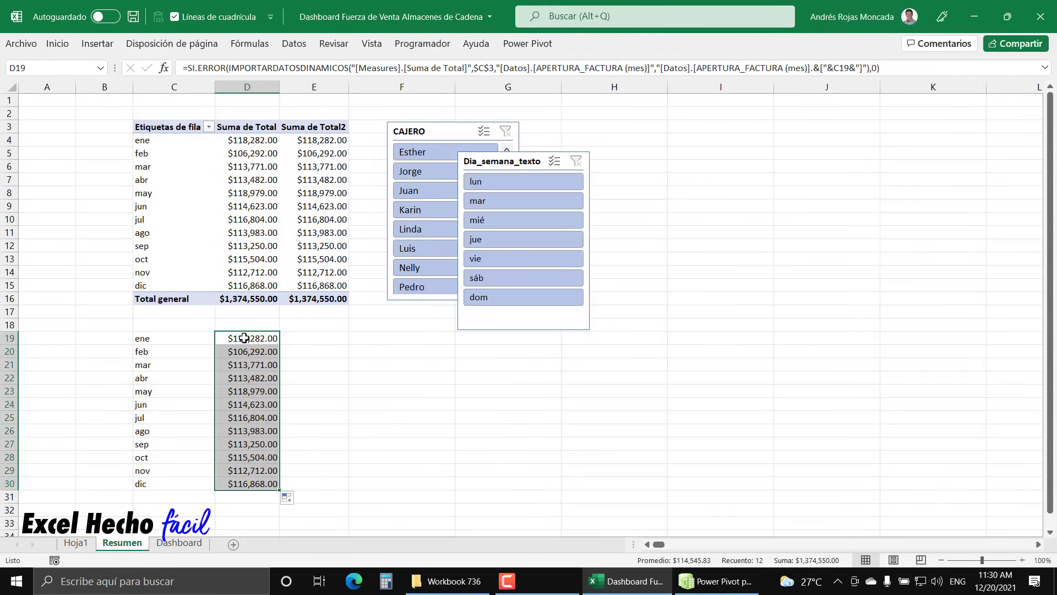
Move the Dia_semana_texto slicer clear of row 19 and use FILTRAR in F19 to list C19:C30 months where D19:D30 is not 0.
left_click(382, 342)
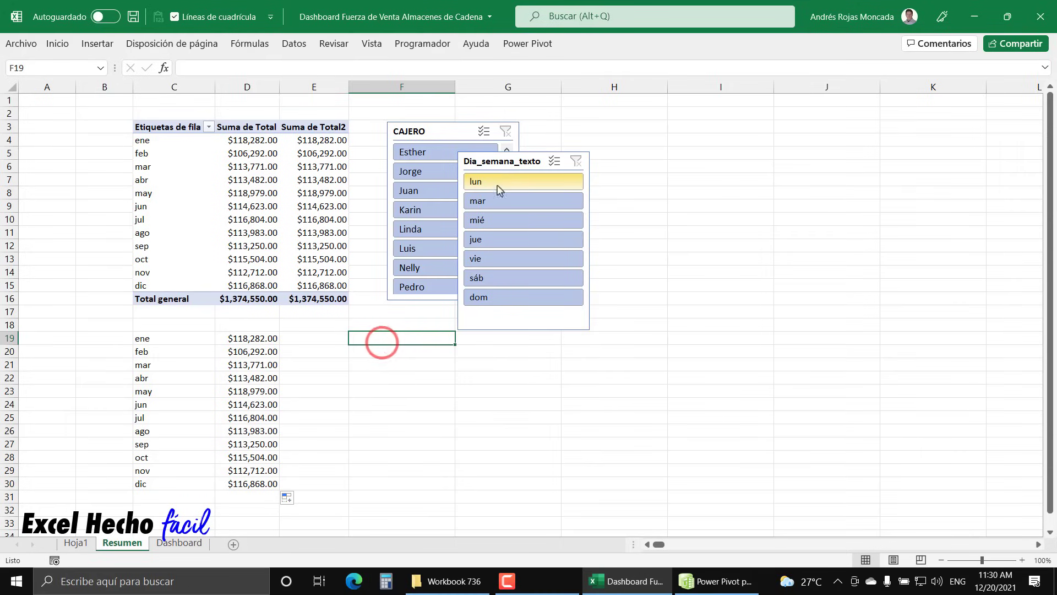
left_click_drag(497, 161, 472, 133)
left_click(368, 337)
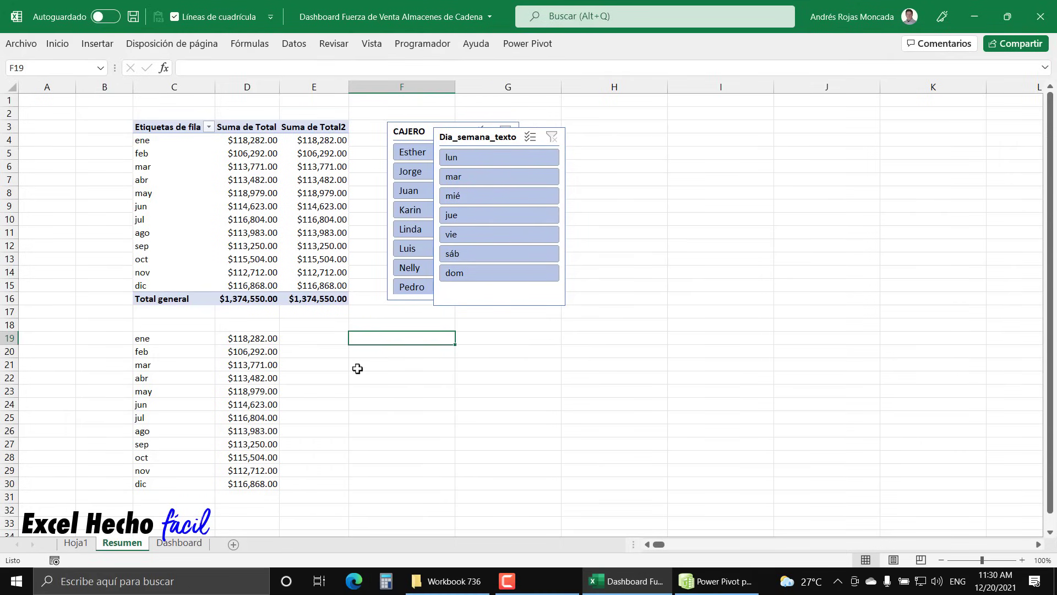
type("=FILTRAR(")
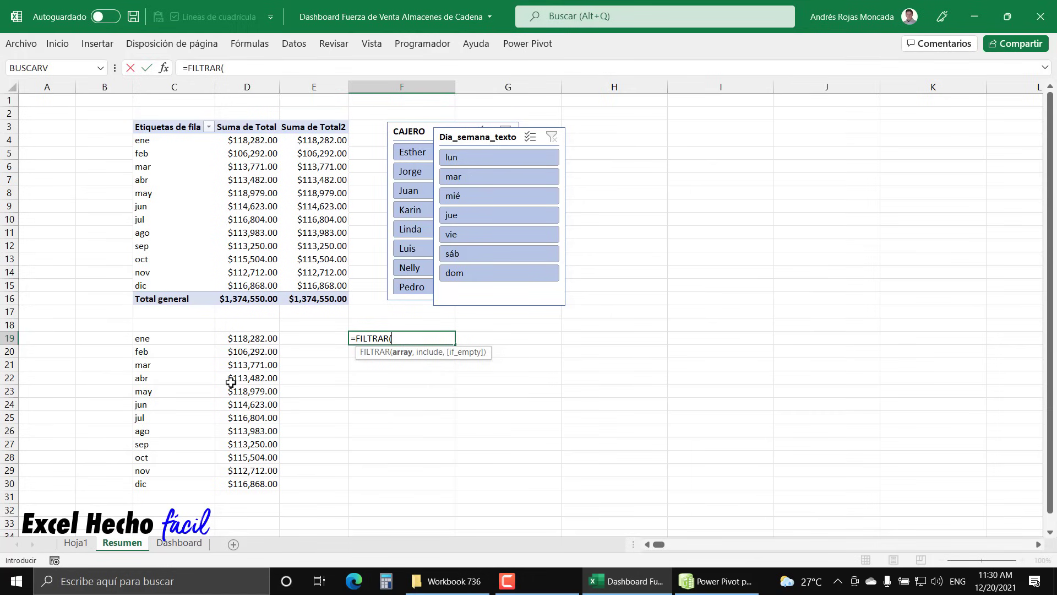
left_click_drag(160, 337, 165, 484)
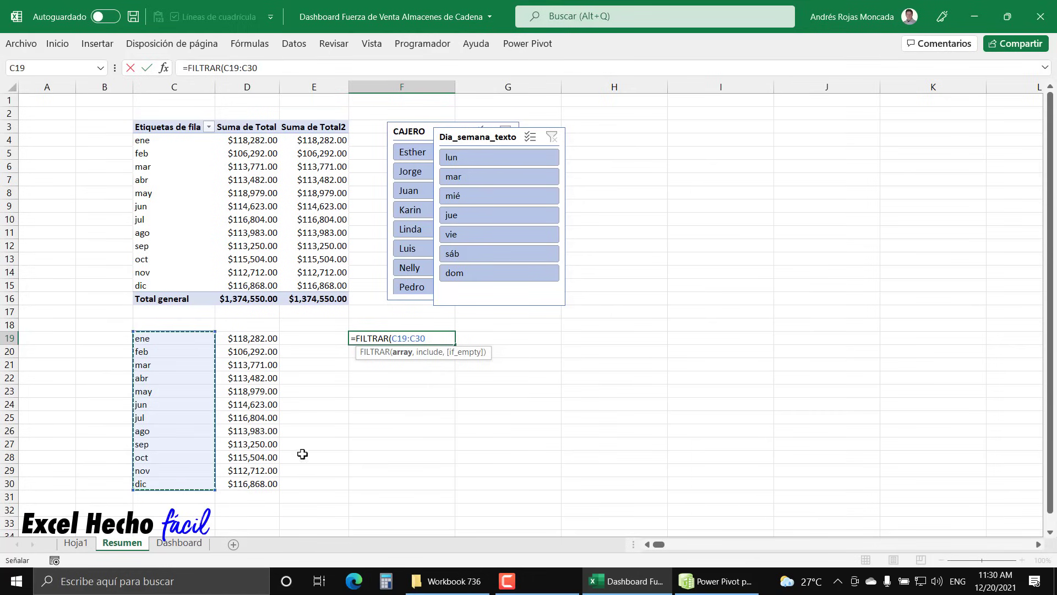
type(",")
left_click_drag(263, 338, 264, 484)
type("<>0")
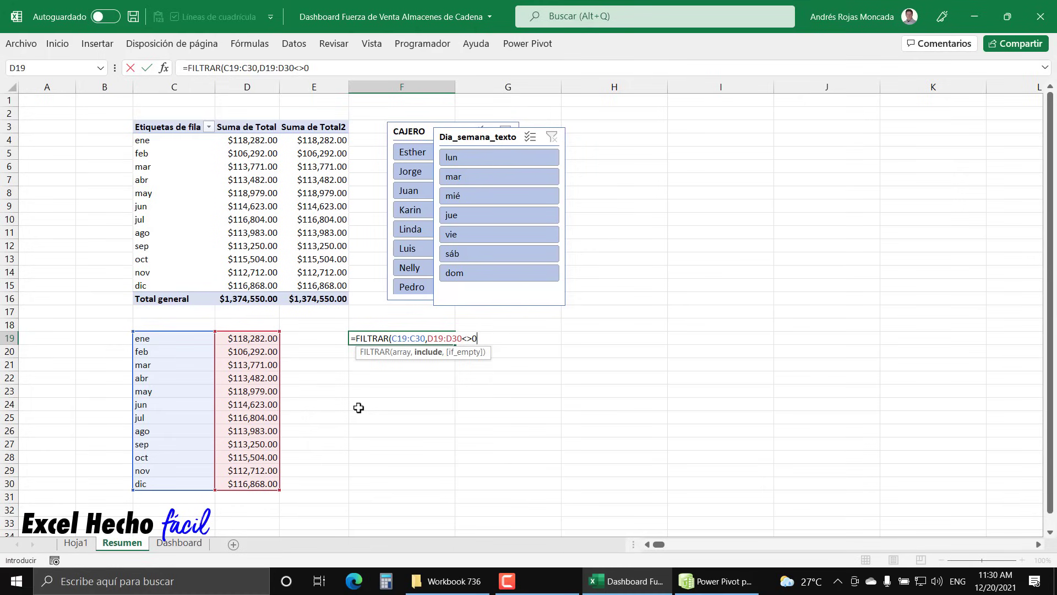
type(")")
key("Return")
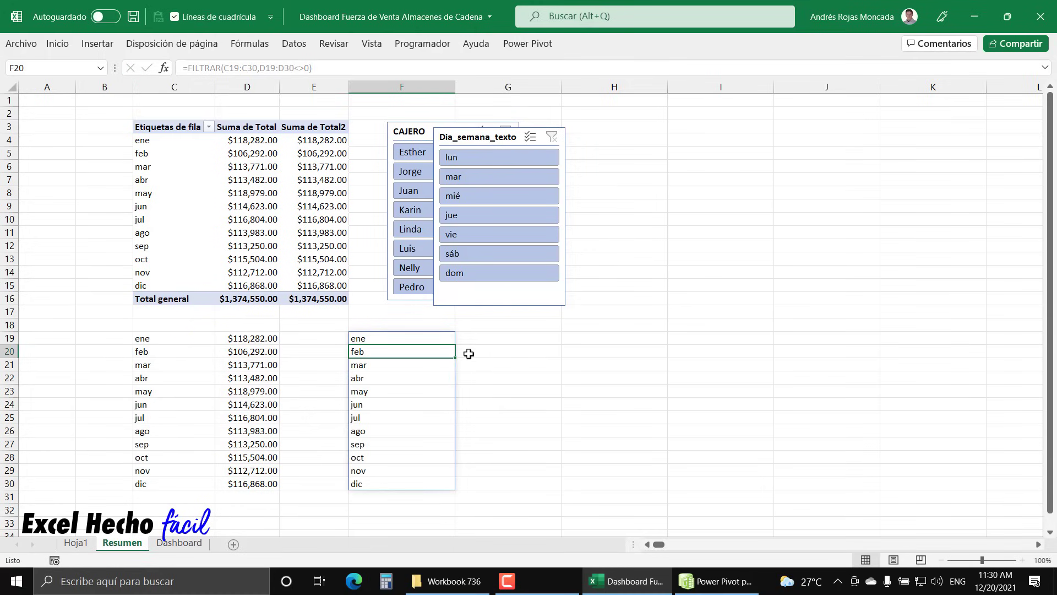
In G19, use FILTRAR to list the D19:D30 sales amounts that are different from 0.
left_click(481, 341)
type("=")
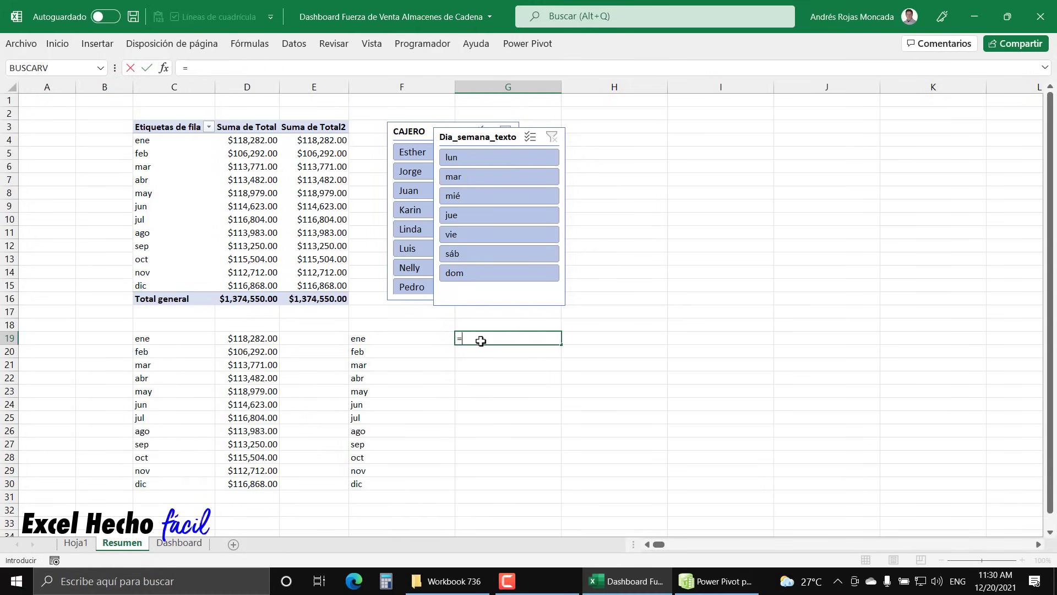
type("fil")
key("Down")
key("Down")
key("Tab")
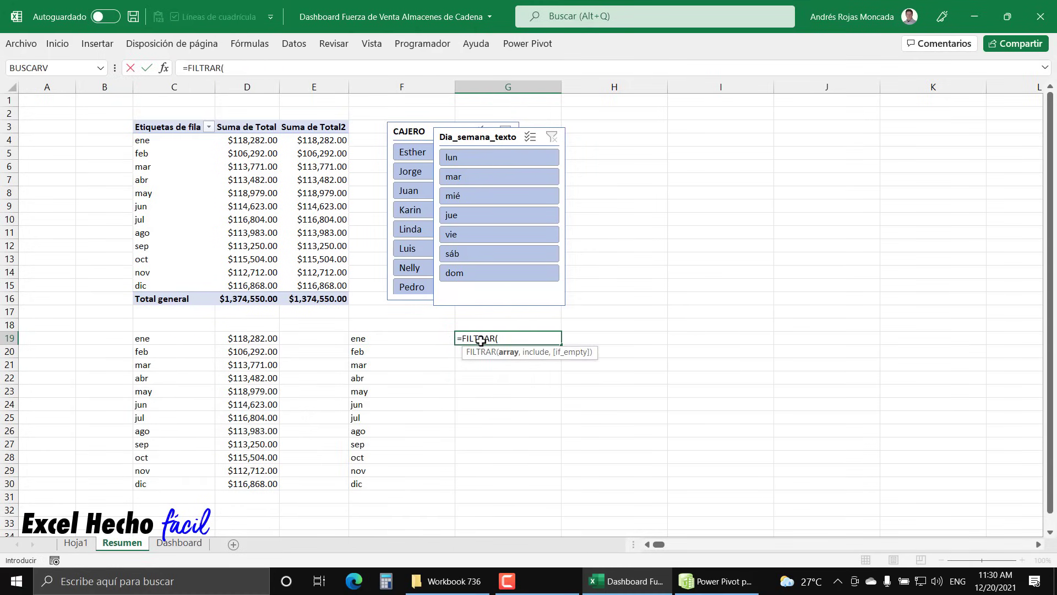
left_click_drag(225, 338, 258, 484)
type(",")
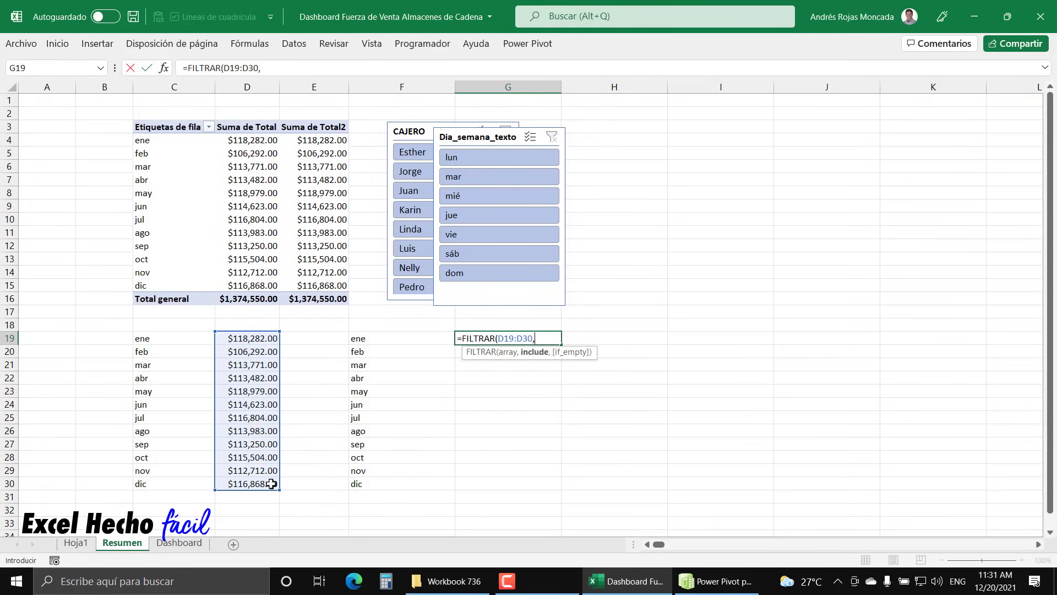
left_click_drag(272, 483, 259, 339)
type("<>")
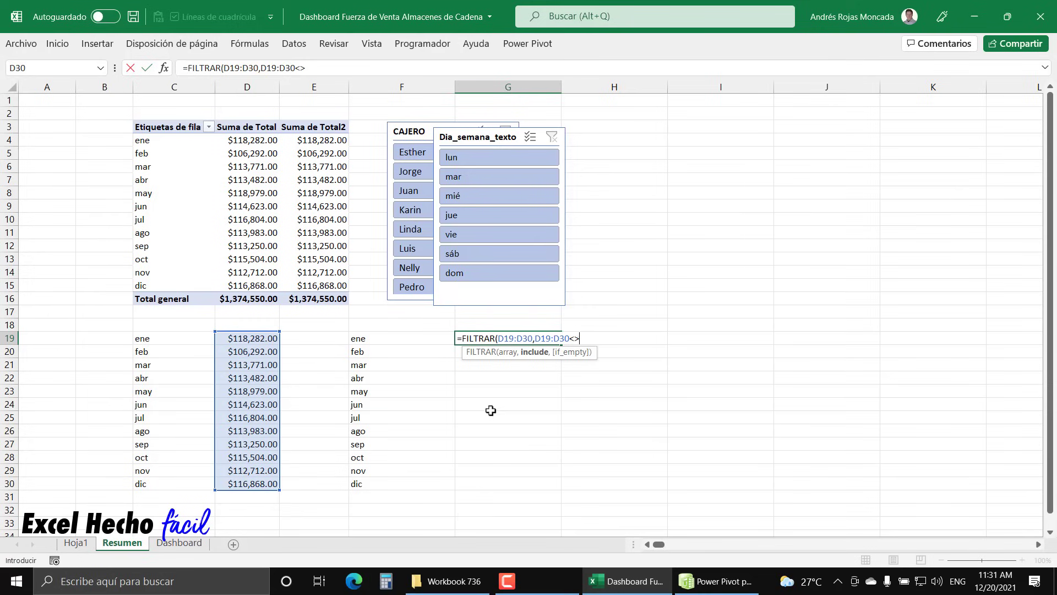
type("0)")
key("Return")
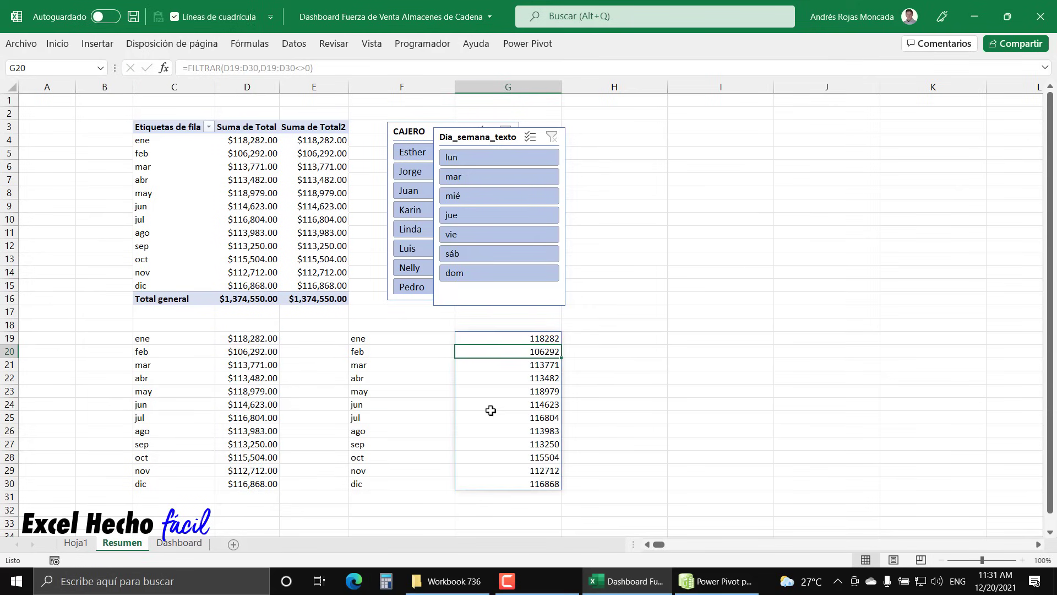
Copy the currency format of D19 to the filtered amounts in G19:G30.
left_click(255, 335)
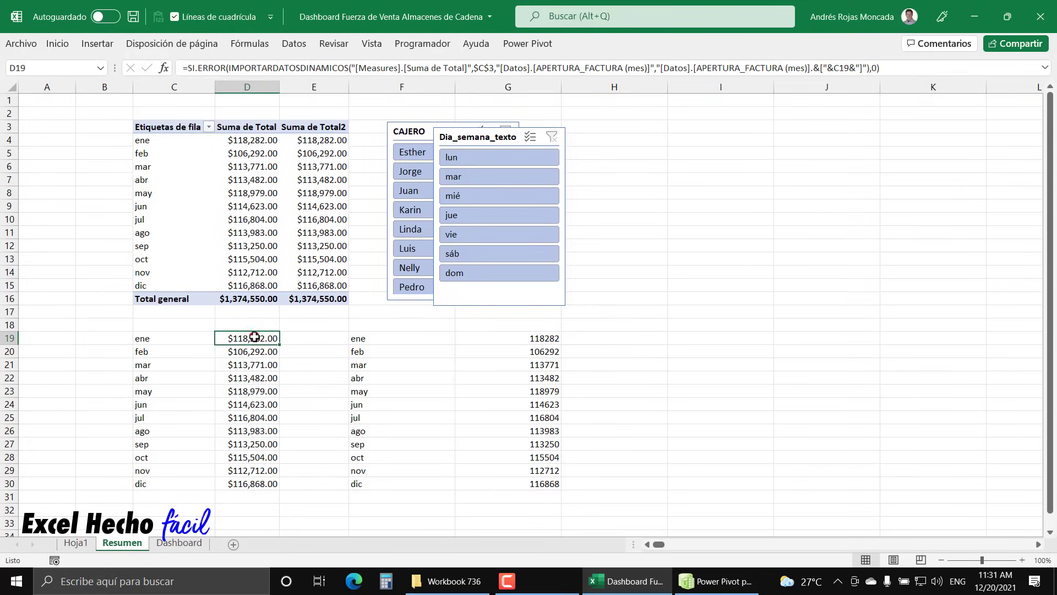
left_click(58, 44)
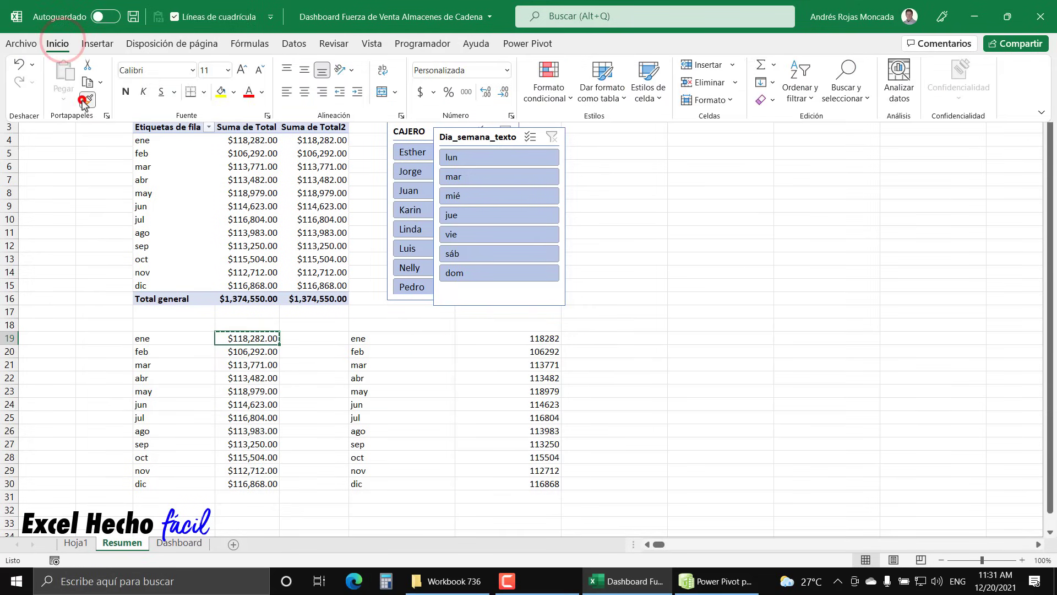
left_click(87, 97)
left_click_drag(545, 339, 549, 482)
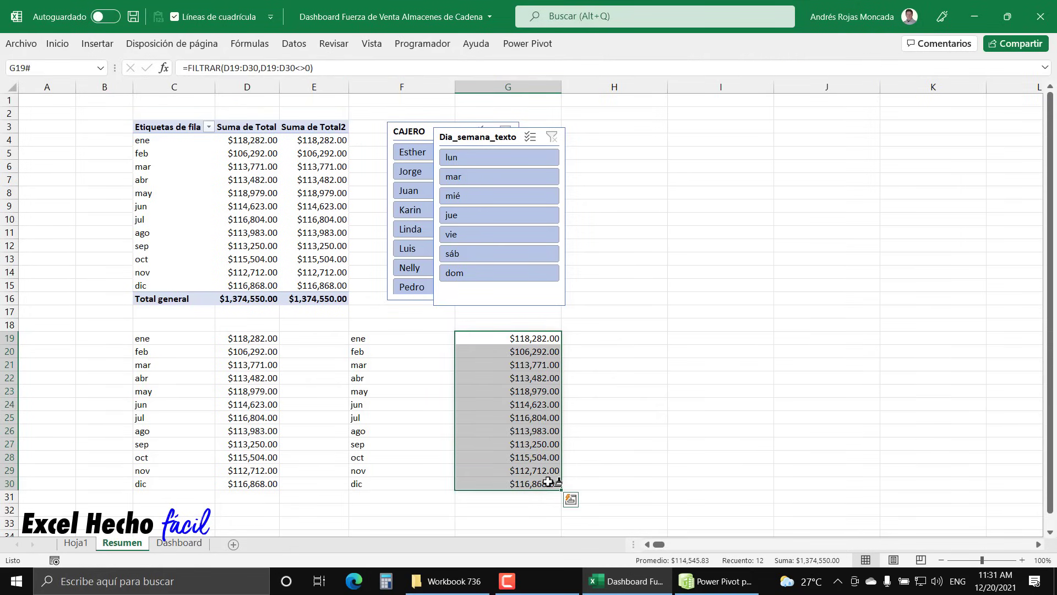
Enter the label Mes con menor venta in I19.
left_click(703, 338)
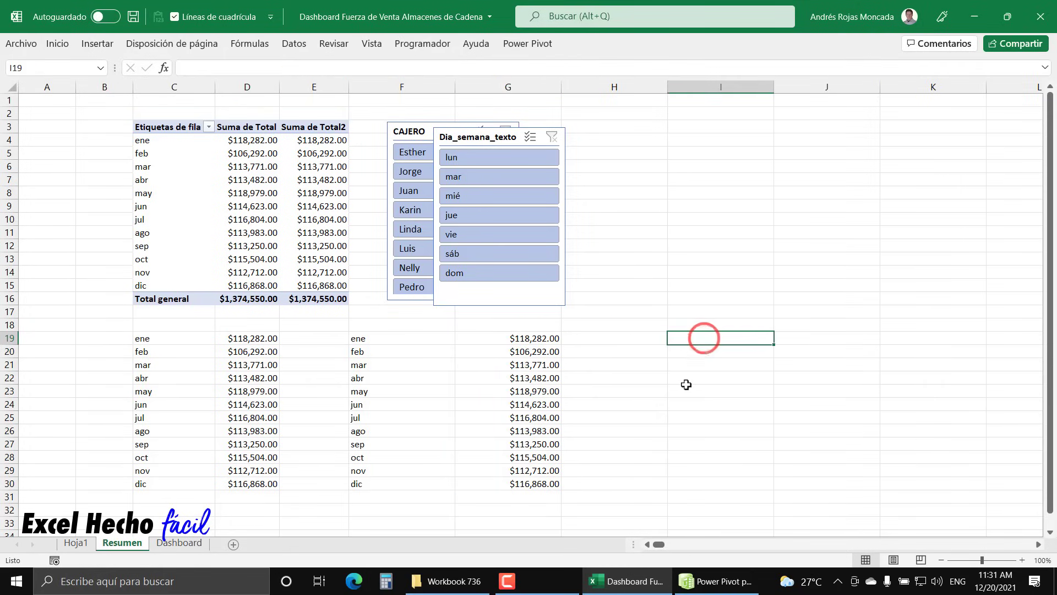
type("Mes con men")
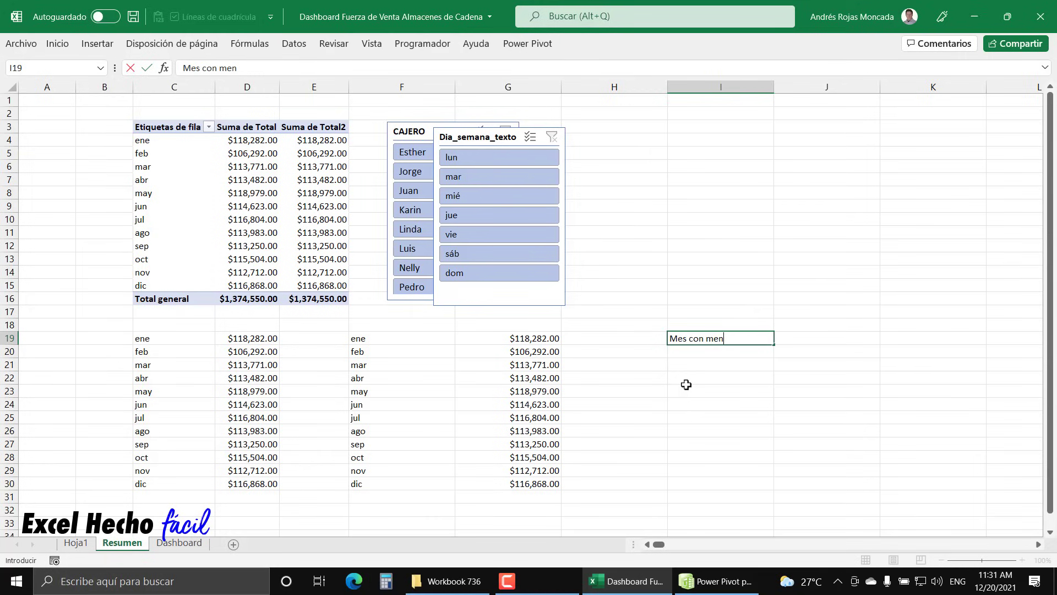
type("or venta")
key("Return")
In I20, return the month with the lowest sales using INDICE on F19# and an exact COINCIDIR of MIN(G19#) in G19#.
type("=ind")
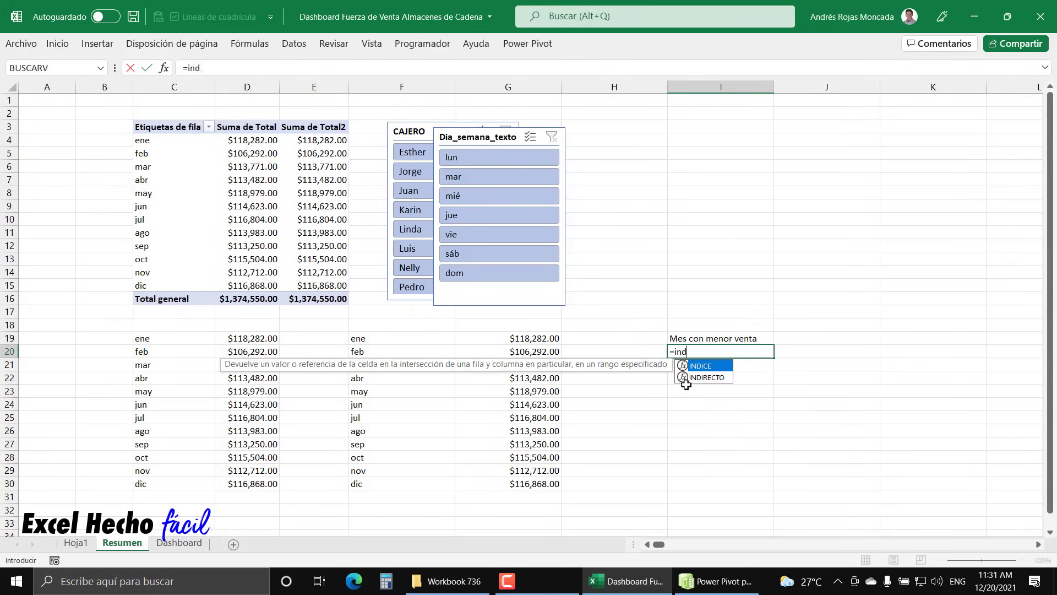
key("Tab")
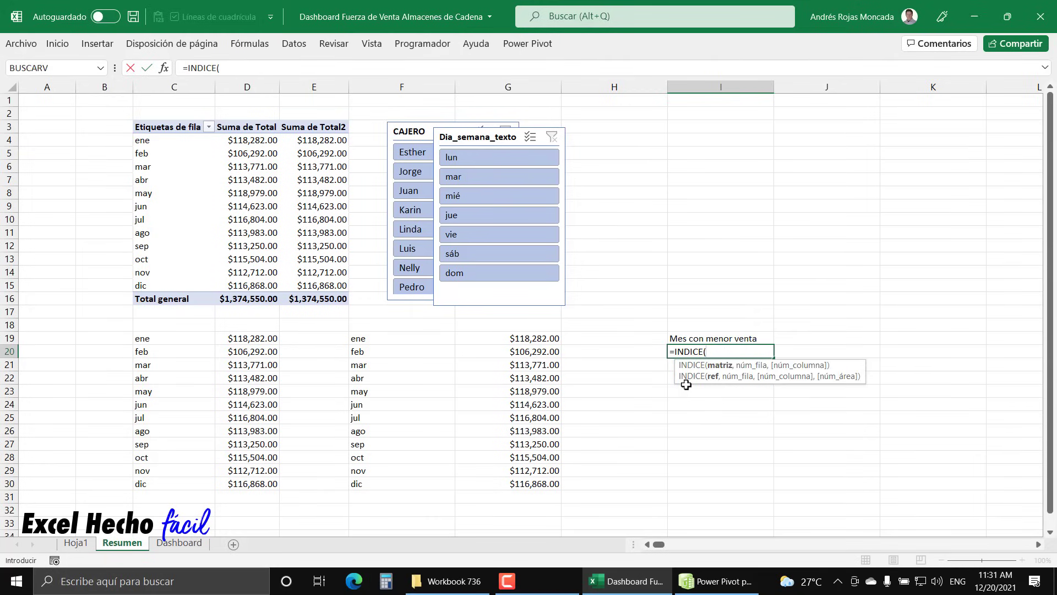
left_click_drag(416, 333, 389, 490)
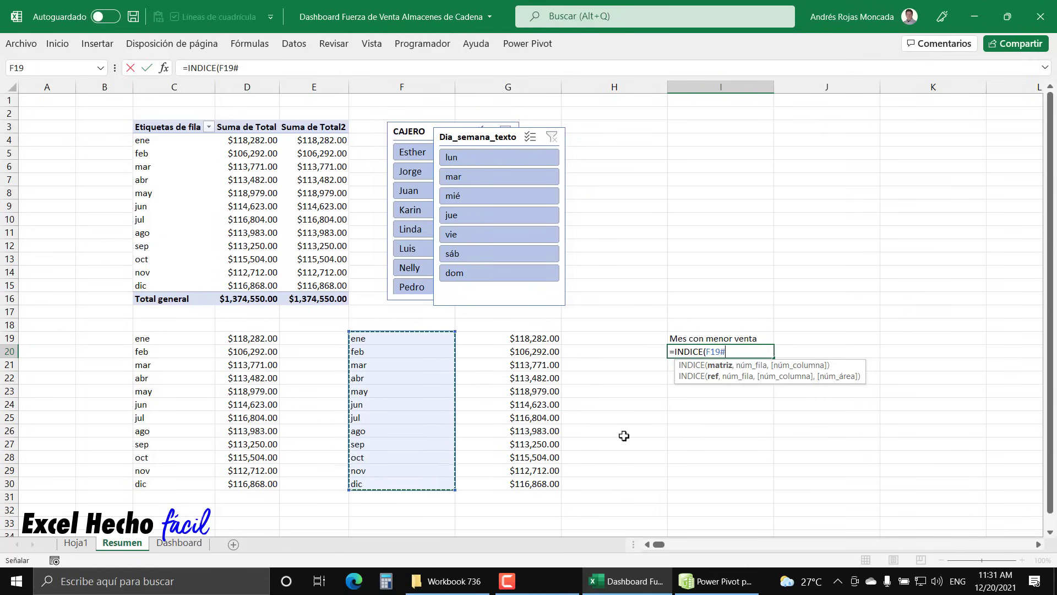
type(",coin")
key("Tab")
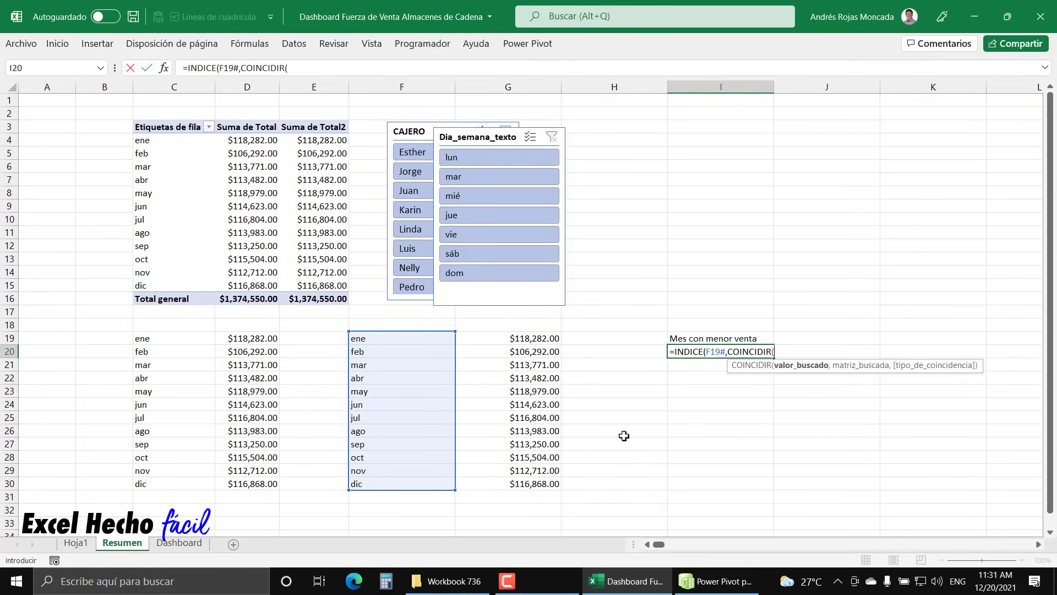
type("mi")
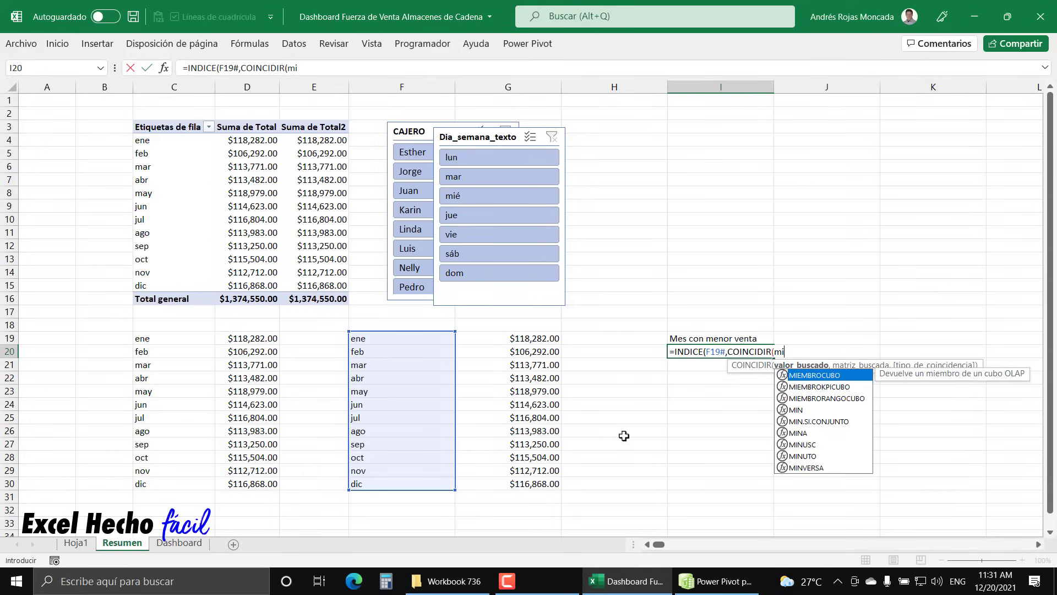
key("Down")
key("Down")
key("Down")
key("Tab")
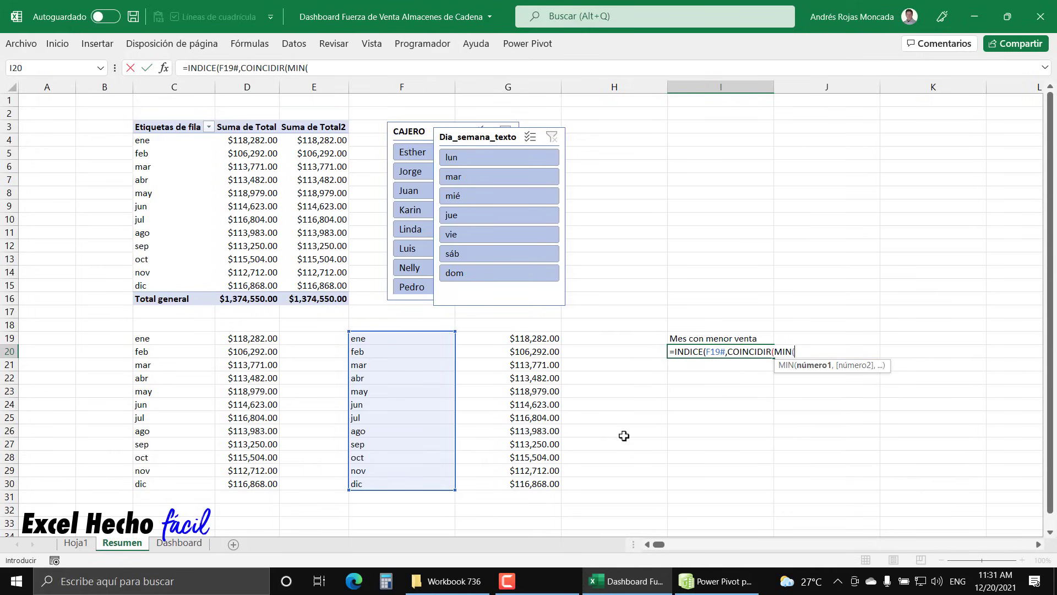
left_click(554, 343)
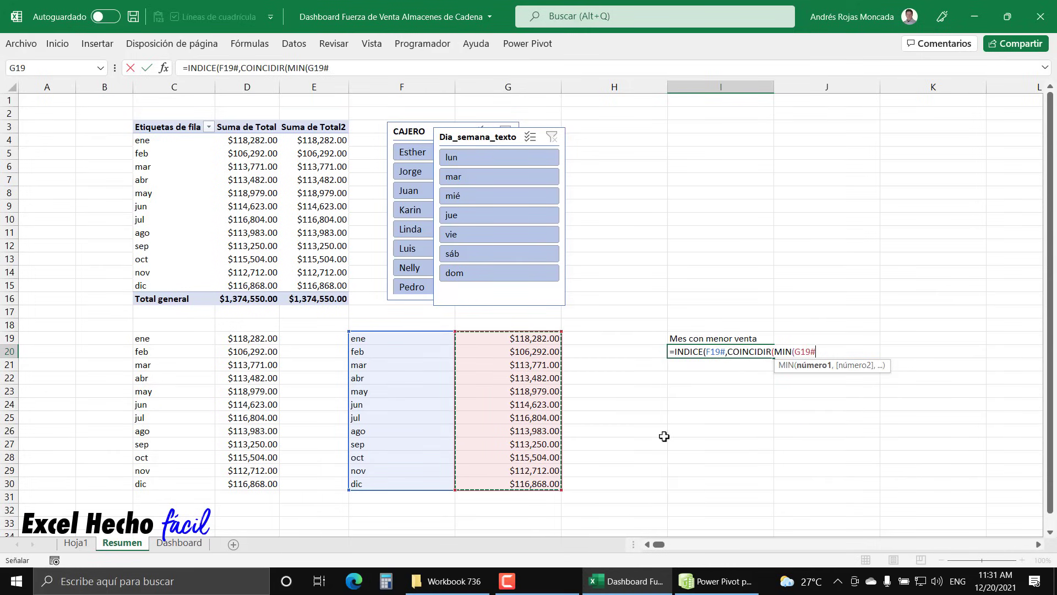
type("),")
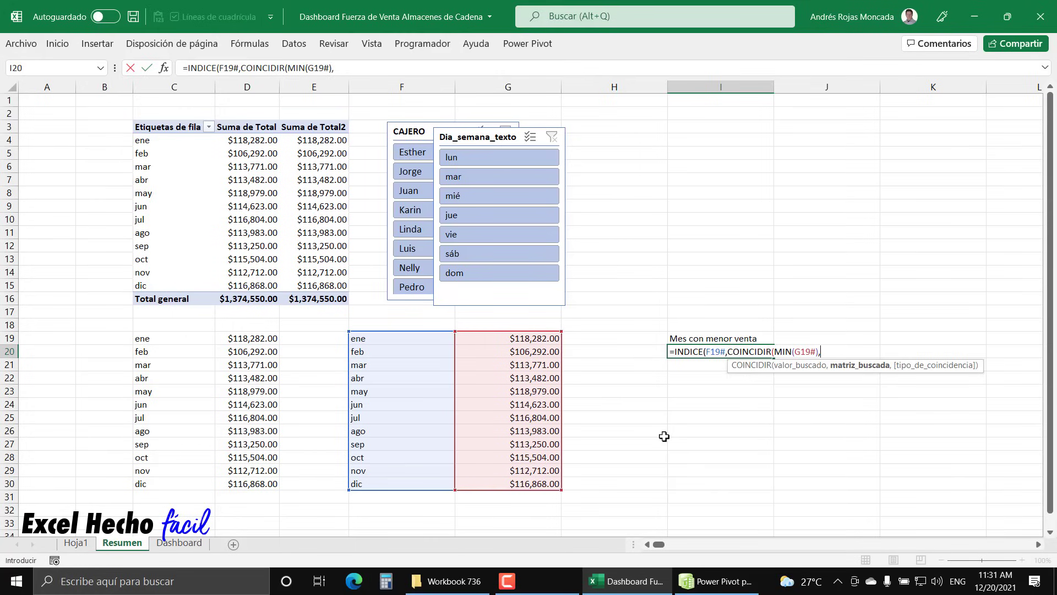
left_click_drag(549, 480, 541, 338)
type(",")
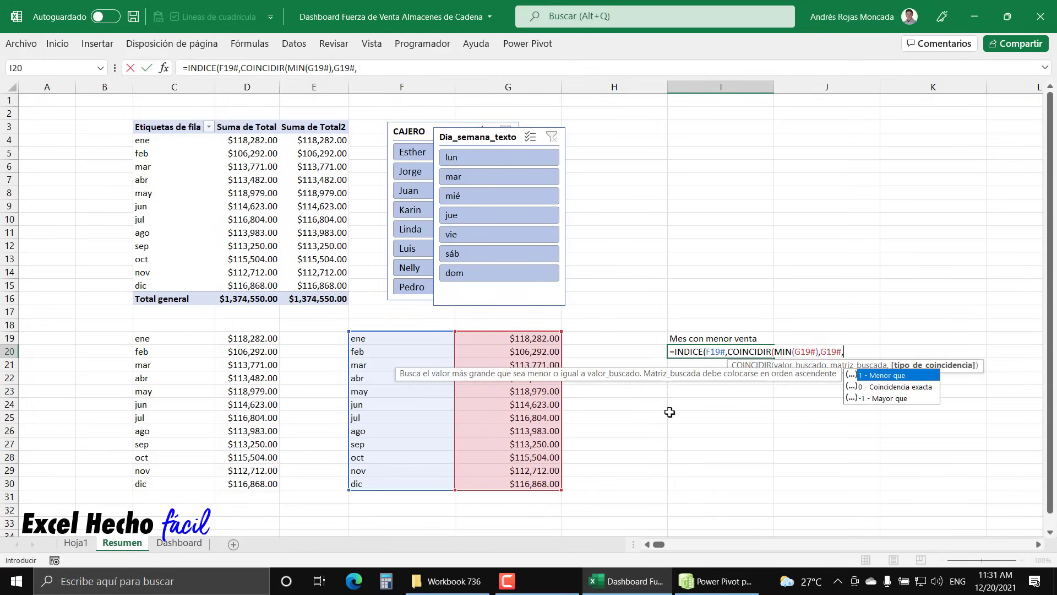
type("0)")
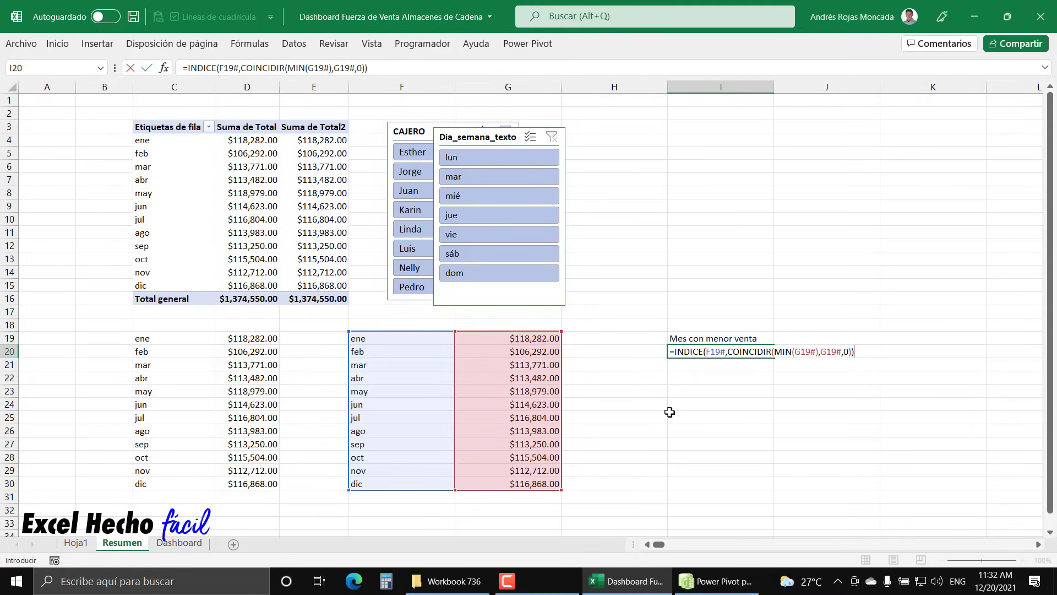
key("Return")
Wrap the I20 formula in NOMPROPIO so the month name is capitalized.
left_click(682, 353)
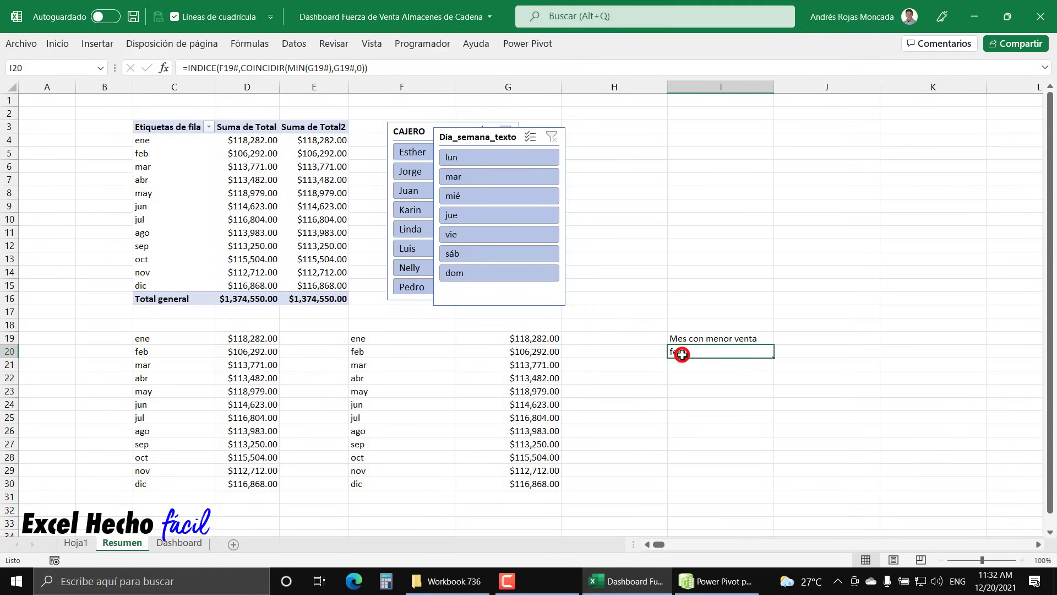
key("F2")
left_click(673, 353)
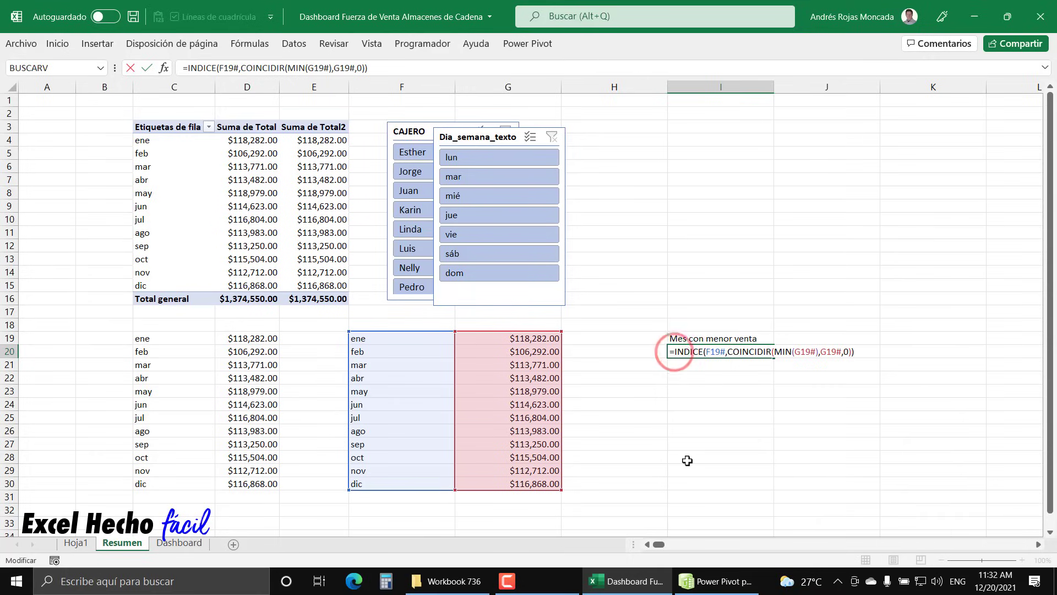
type("nom")
key("Tab")
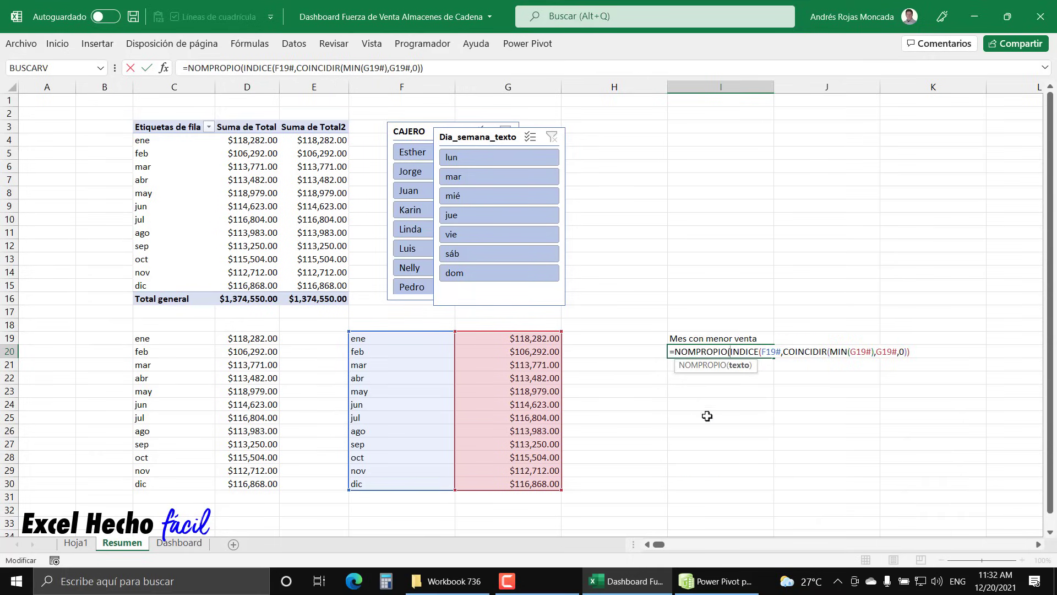
left_click(920, 353)
key("Return")
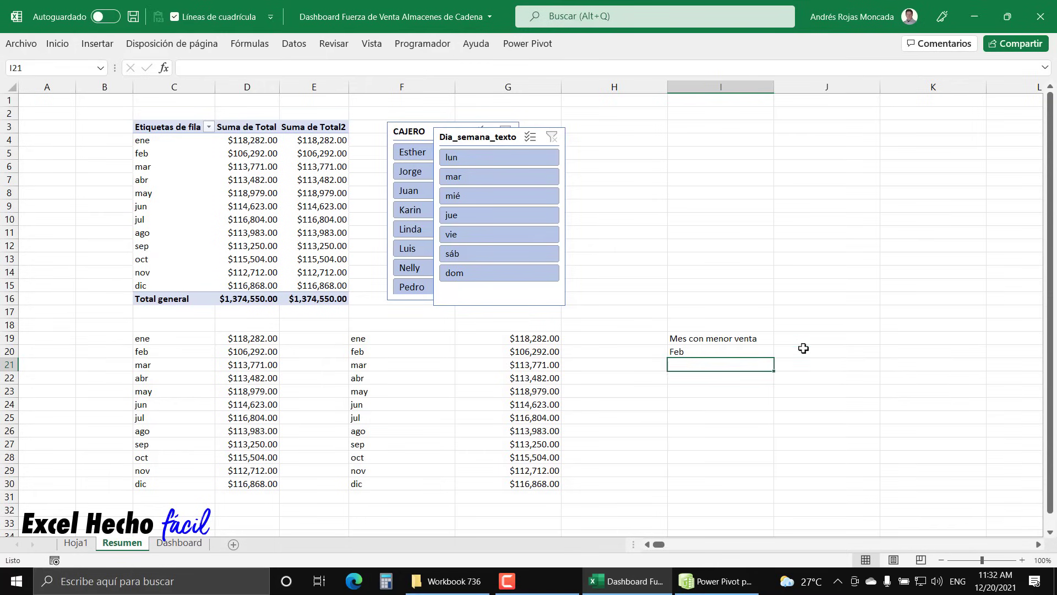
In J20, return the lowest sales amount using INDICE on G19# and an exact COINCIDIR of MIN(G19#) in G19#.
left_click(804, 348)
type("=")
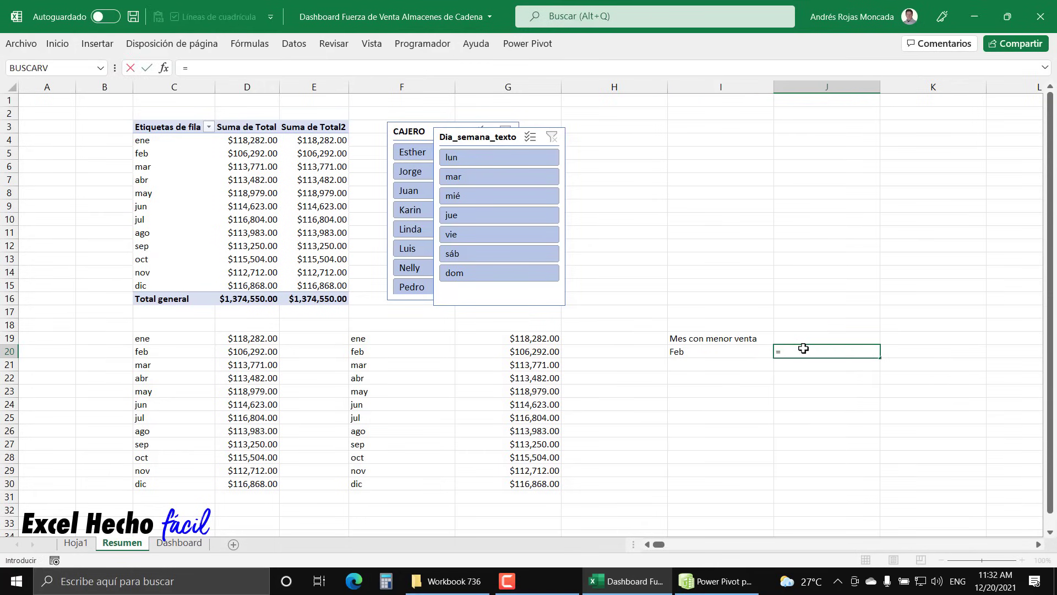
type("indi")
key("Tab")
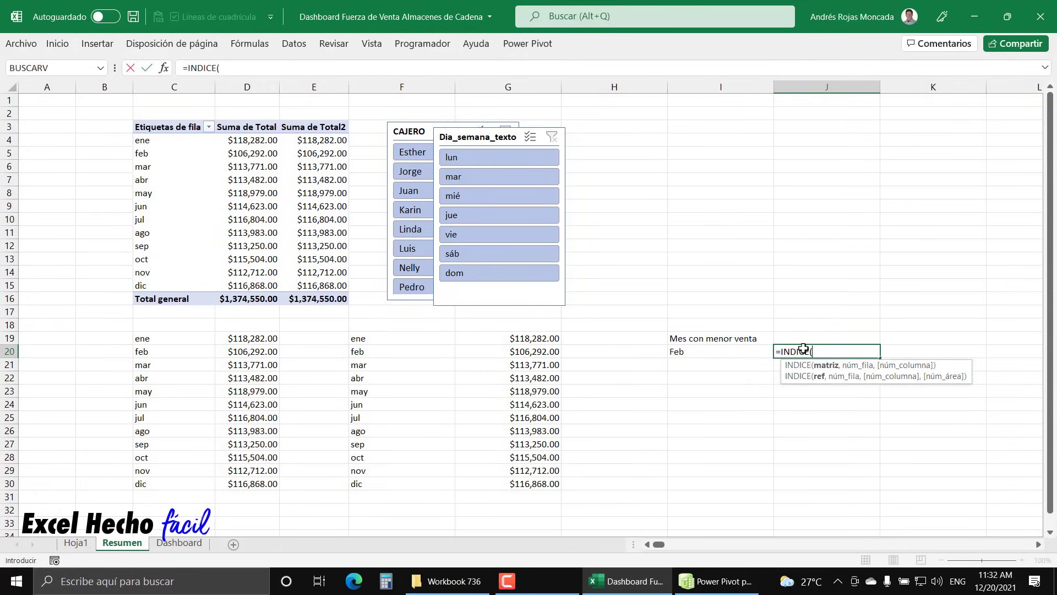
left_click_drag(533, 340, 520, 485)
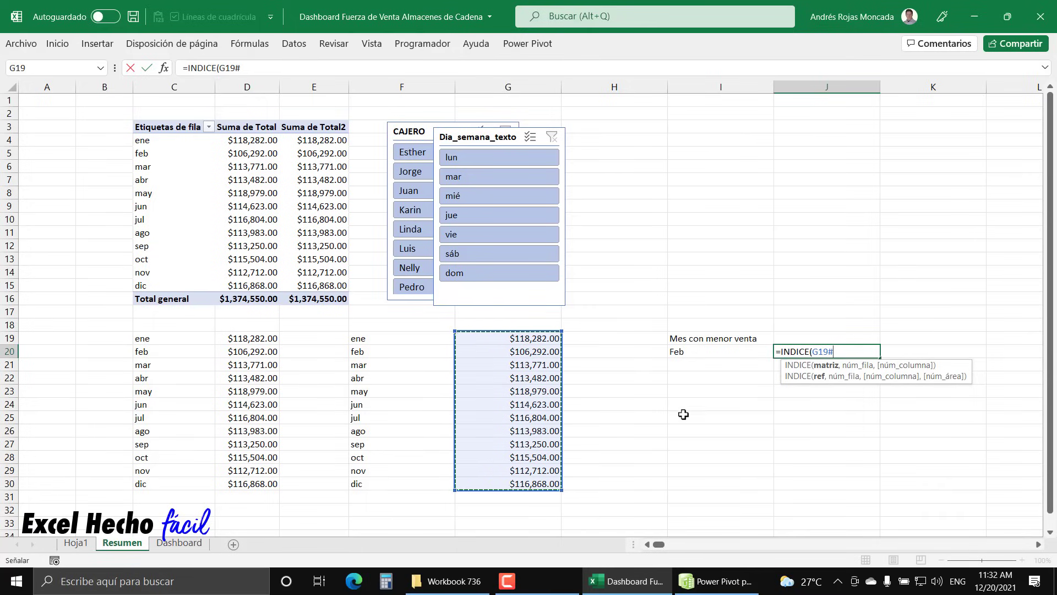
type(",coi")
key("Tab")
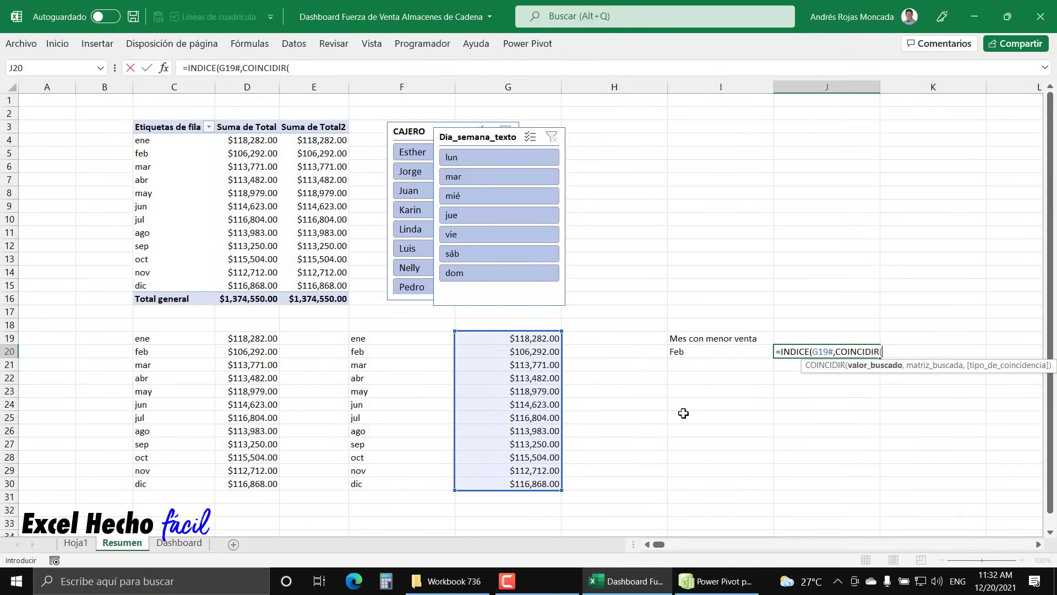
type("mi")
key("Tab")
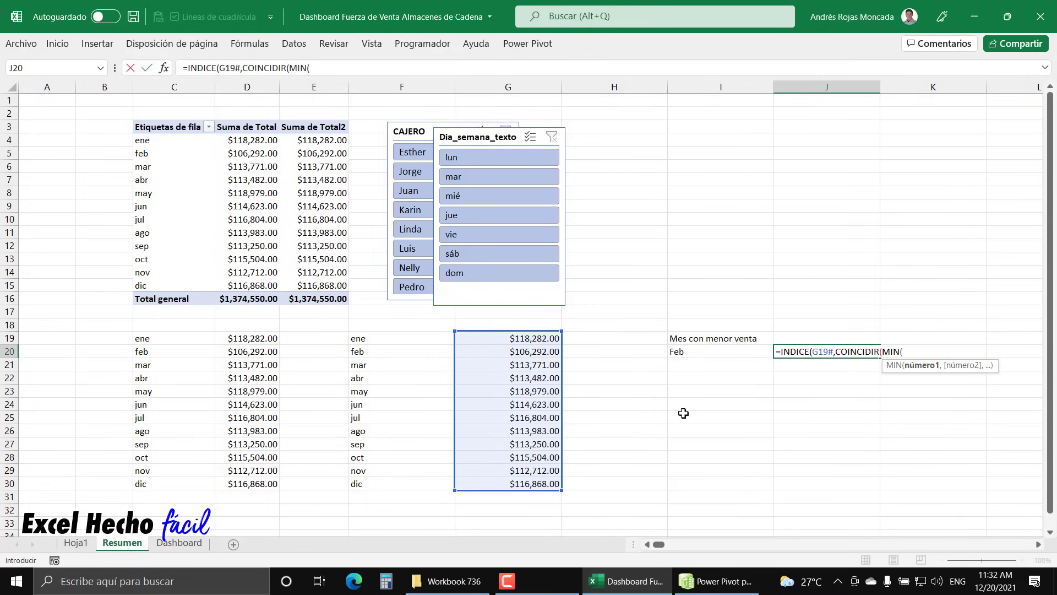
left_click_drag(532, 484, 528, 338)
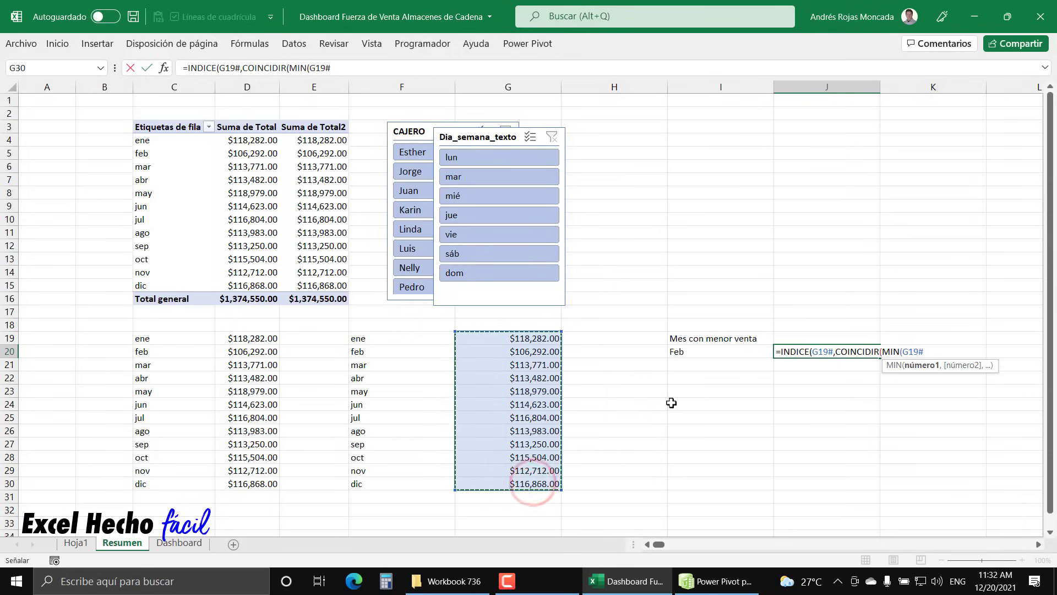
type("),")
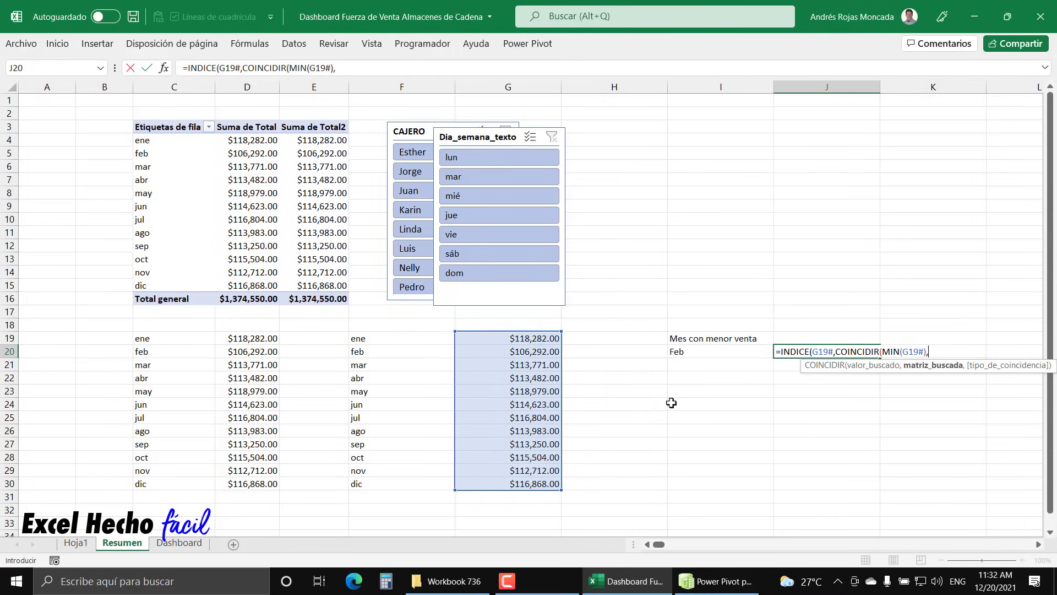
left_click_drag(539, 486, 545, 340)
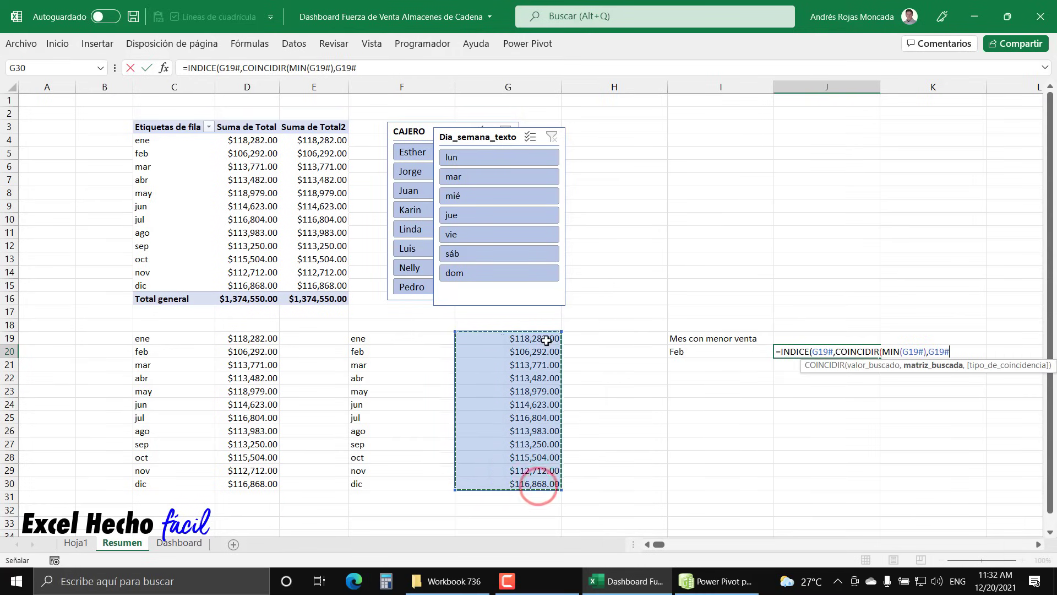
type(",")
key("Down")
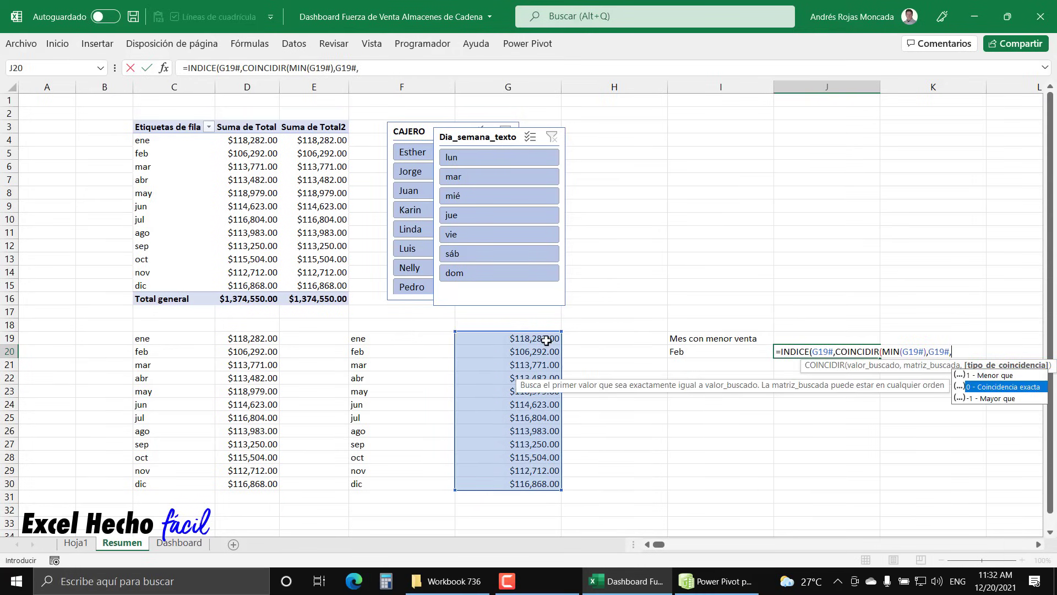
key("Tab")
type("))")
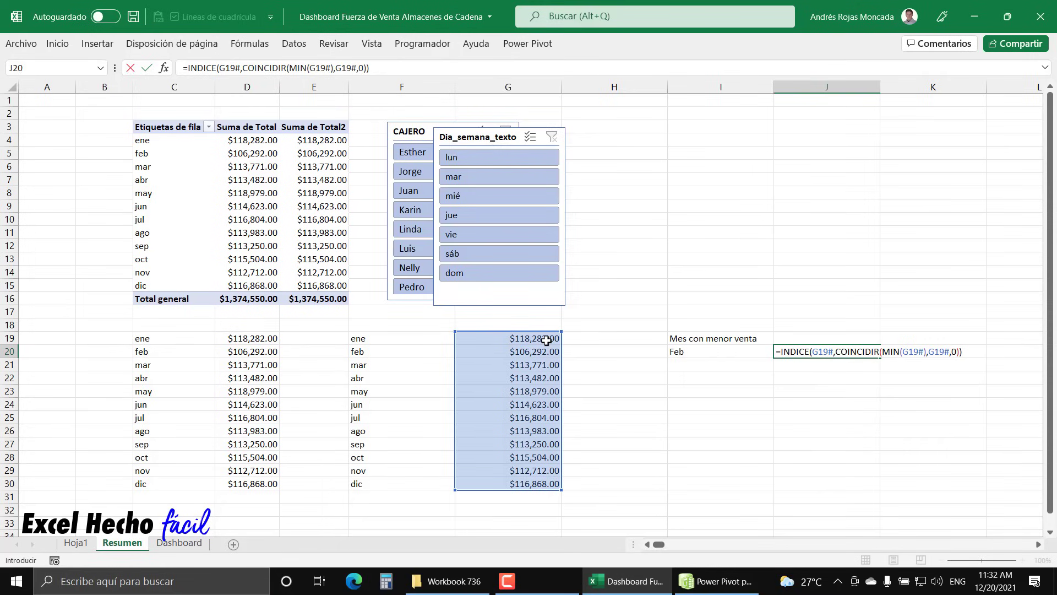
key("Return")
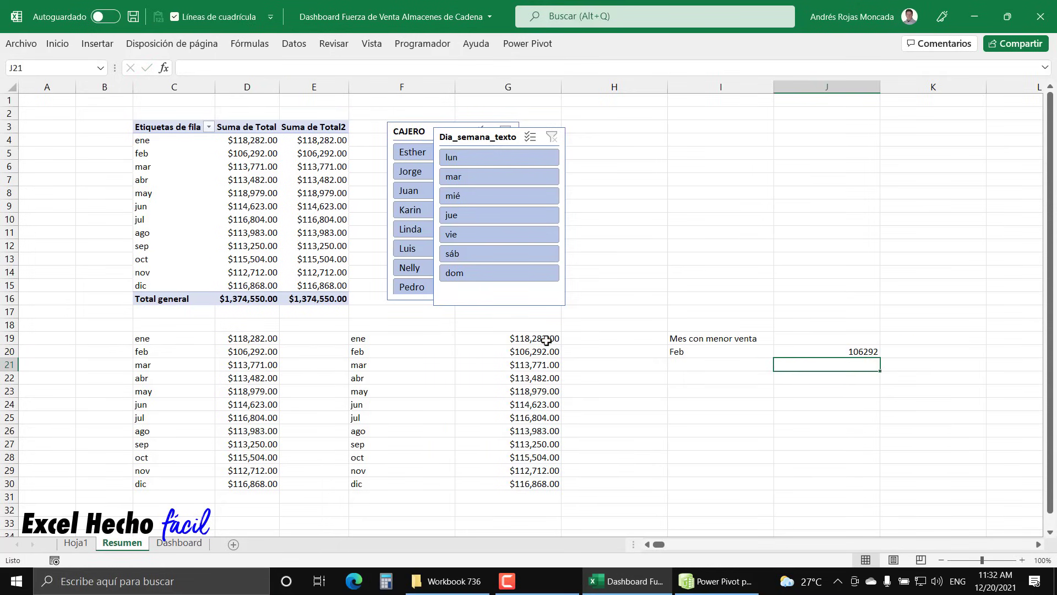
Copy the currency format of G19 to the lowest sales amount in J20.
left_click(542, 342)
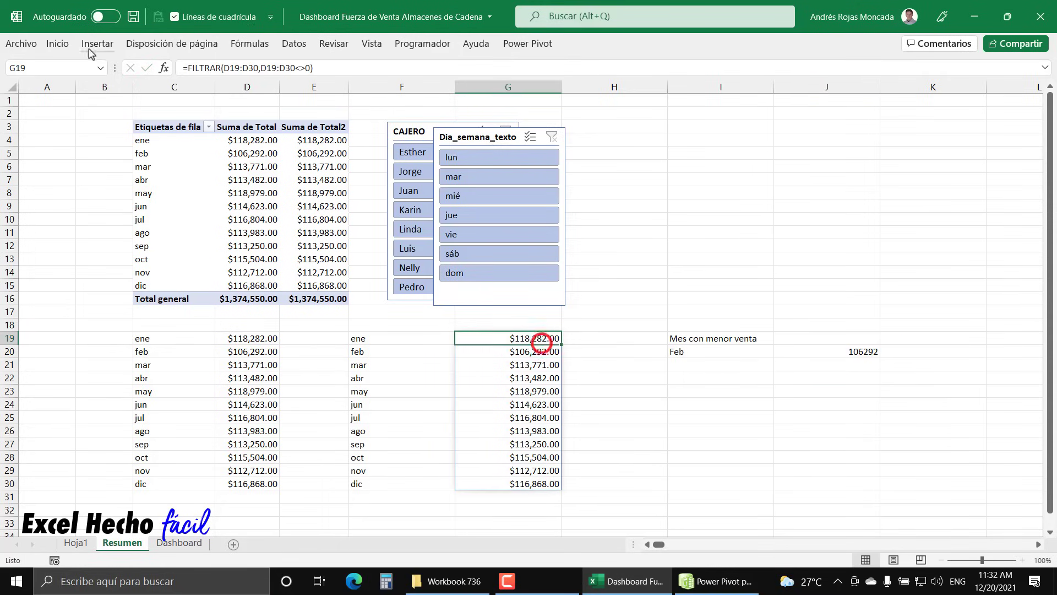
left_click(57, 43)
left_click(91, 101)
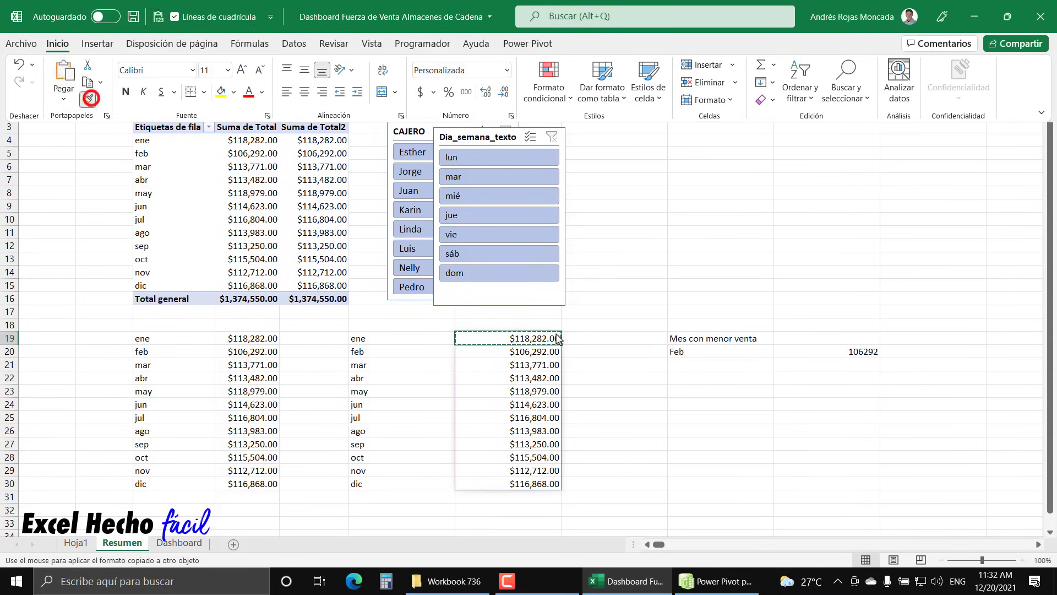
left_click(870, 353)
Enter the label Mes con mayor venta in I22.
left_click(737, 379)
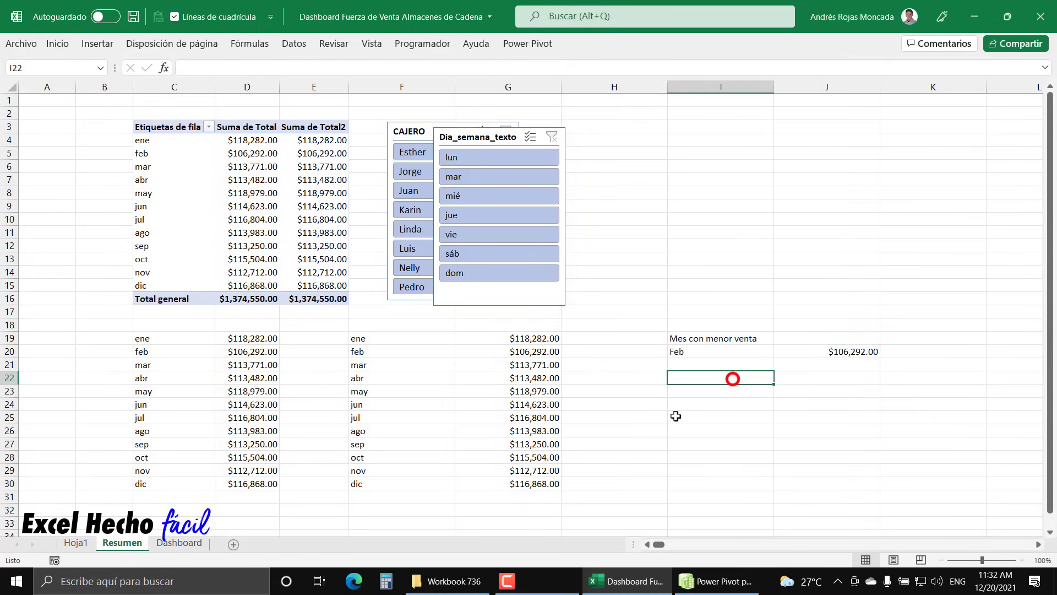
type("Mes con mayor")
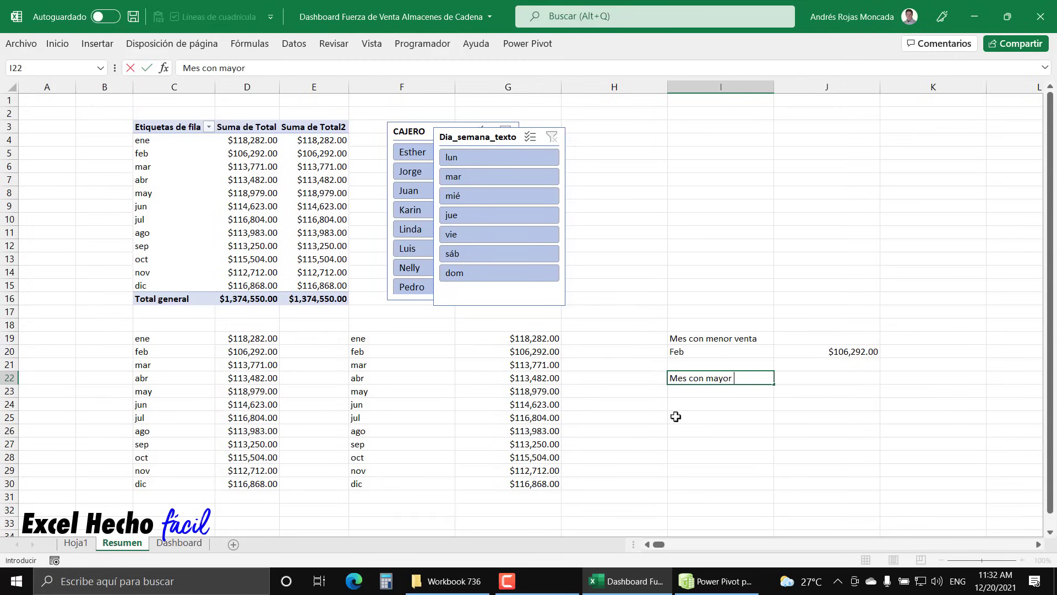
type("venta")
key("Return")
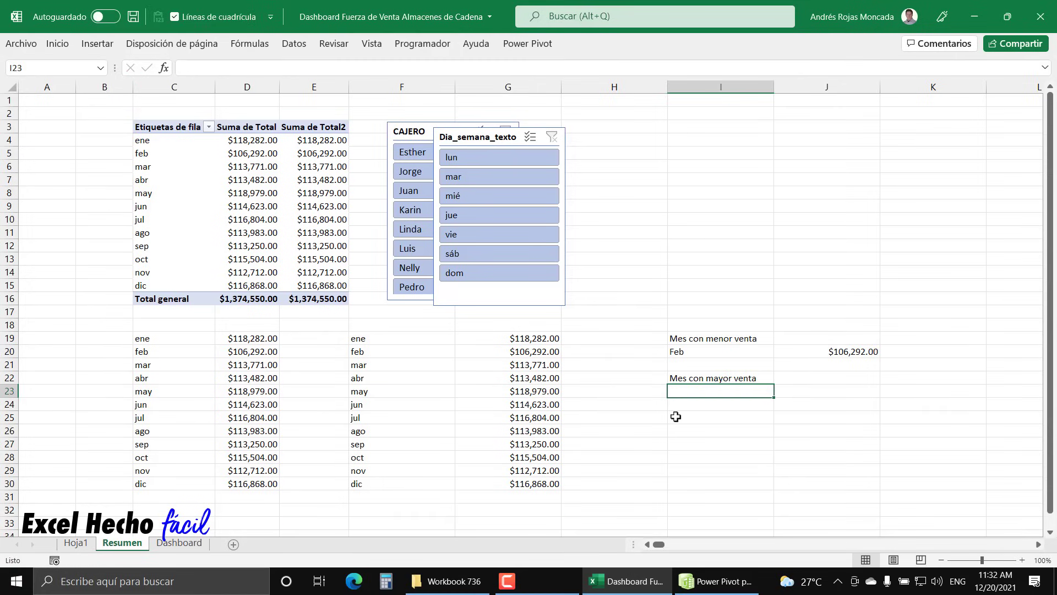
In I23, write a formula for the month with the highest sales using INDICE on F19# and an exact COINCIDIR of MAX(G19#) in G19#.
type("=INDICE(")
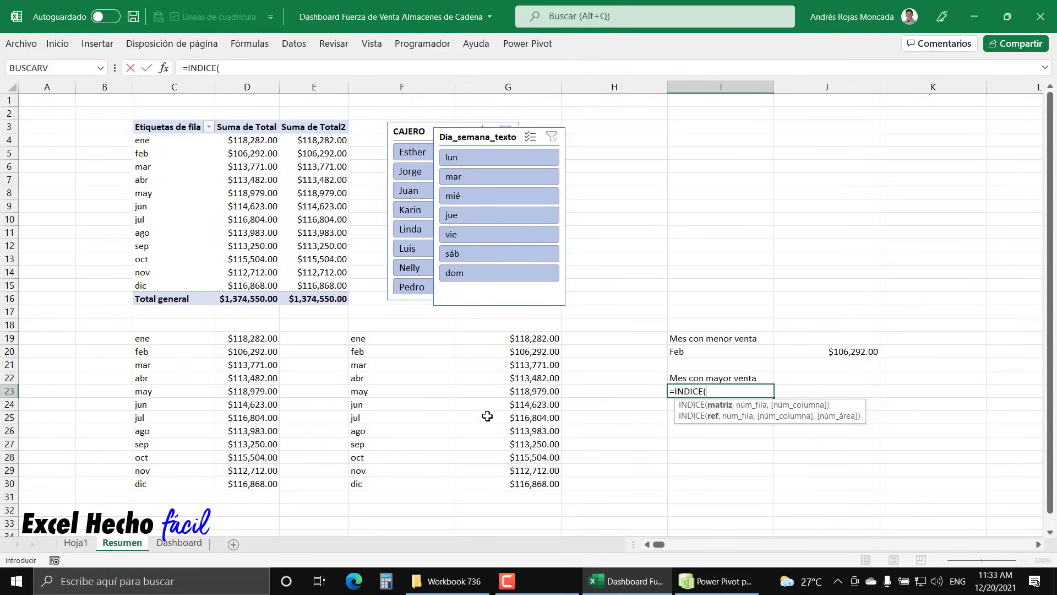
left_click_drag(403, 341, 405, 485)
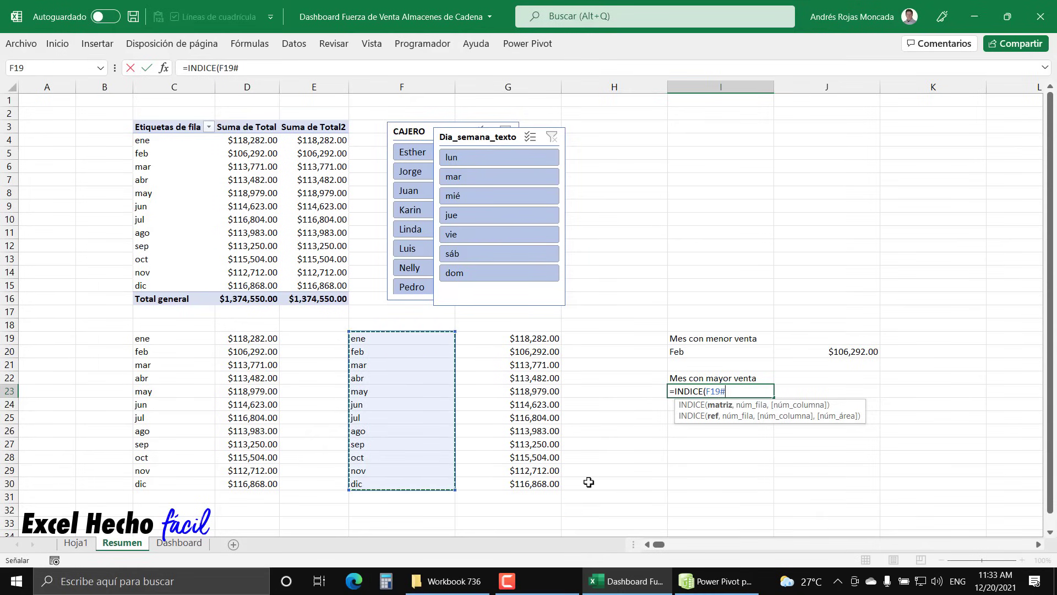
type(",")
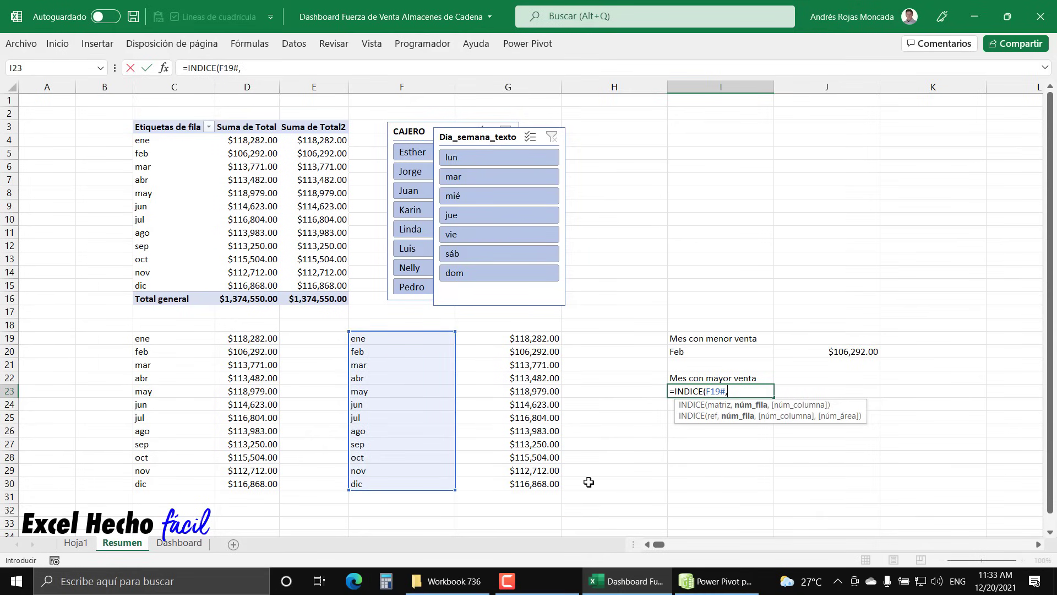
type("coinc")
key("Tab")
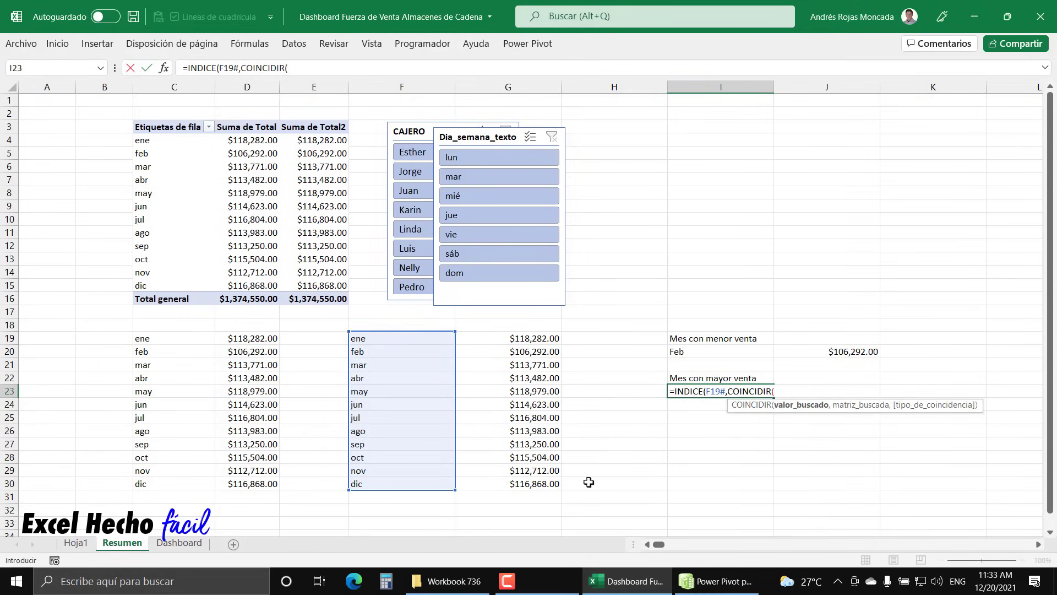
type("max")
key("Tab")
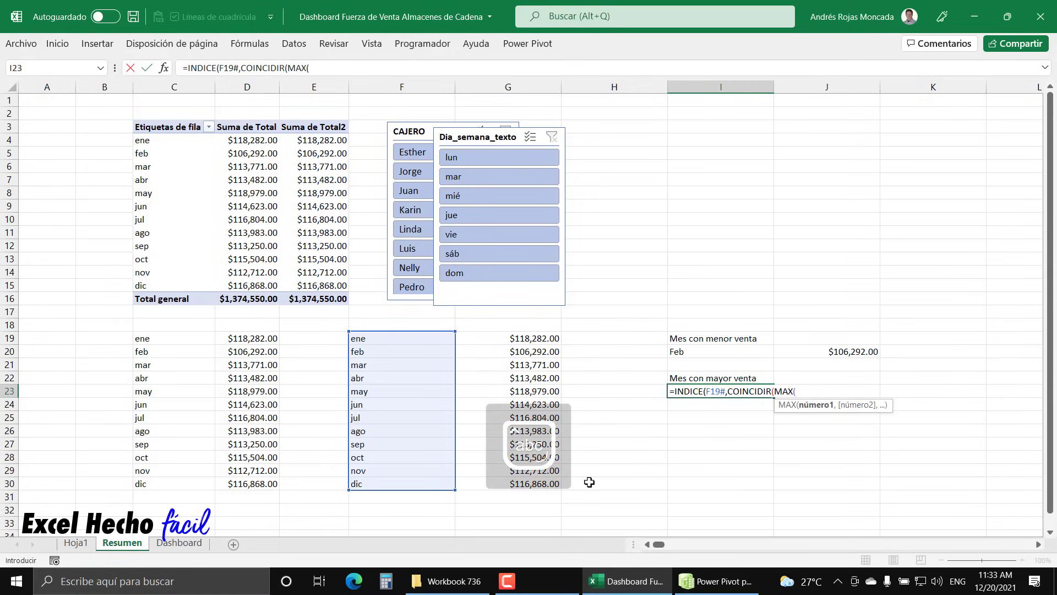
left_click(537, 337)
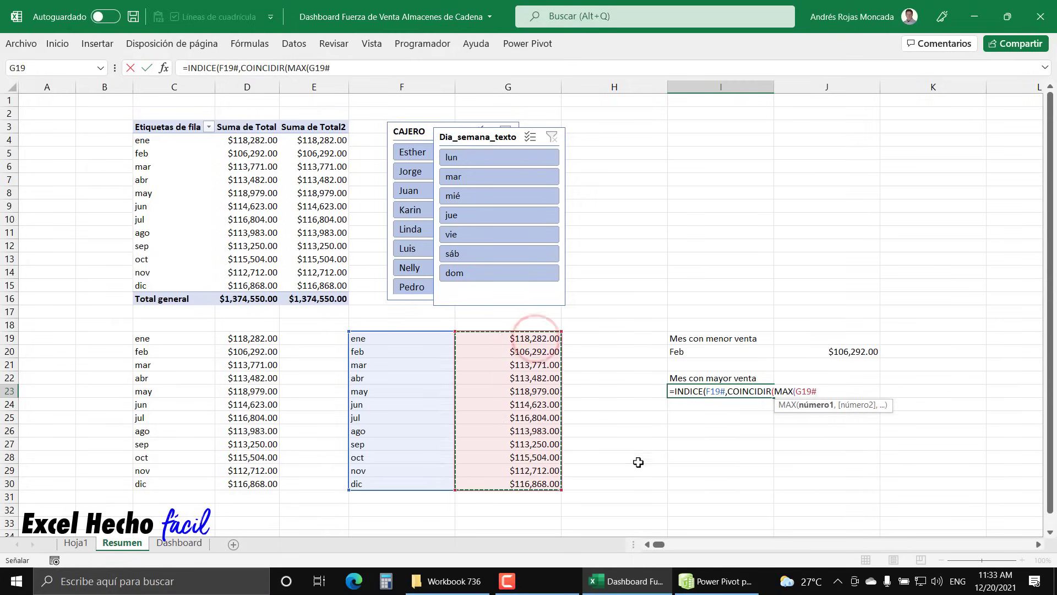
type(",")
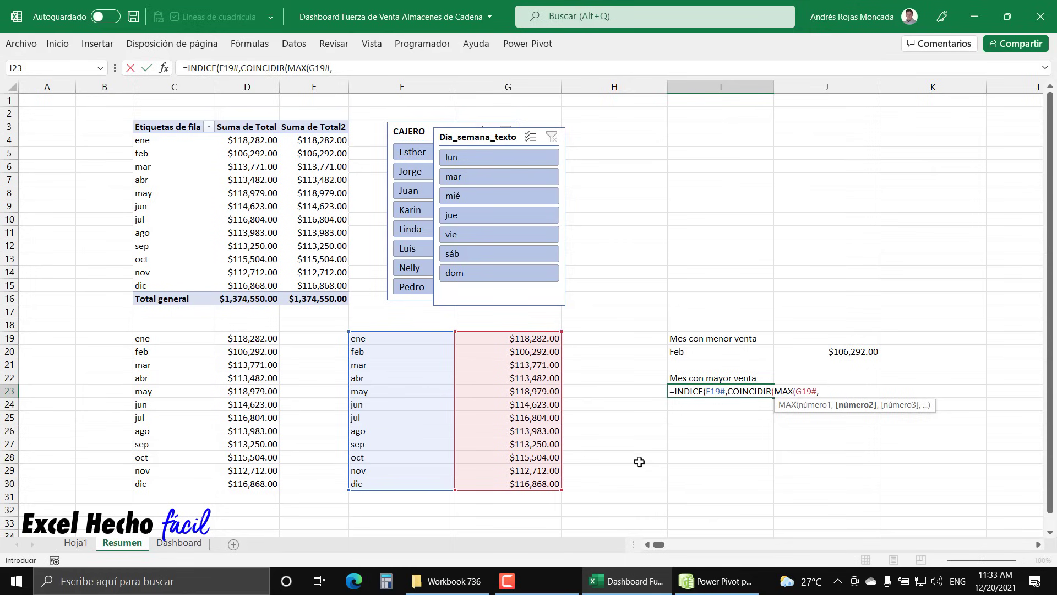
key("BackSpace")
type("),")
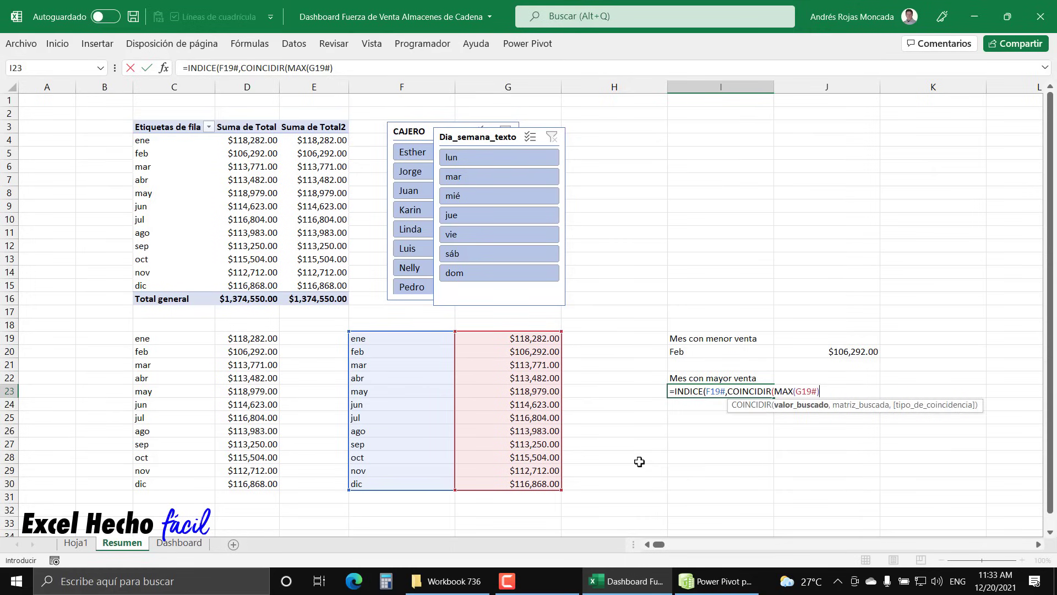
left_click(548, 483)
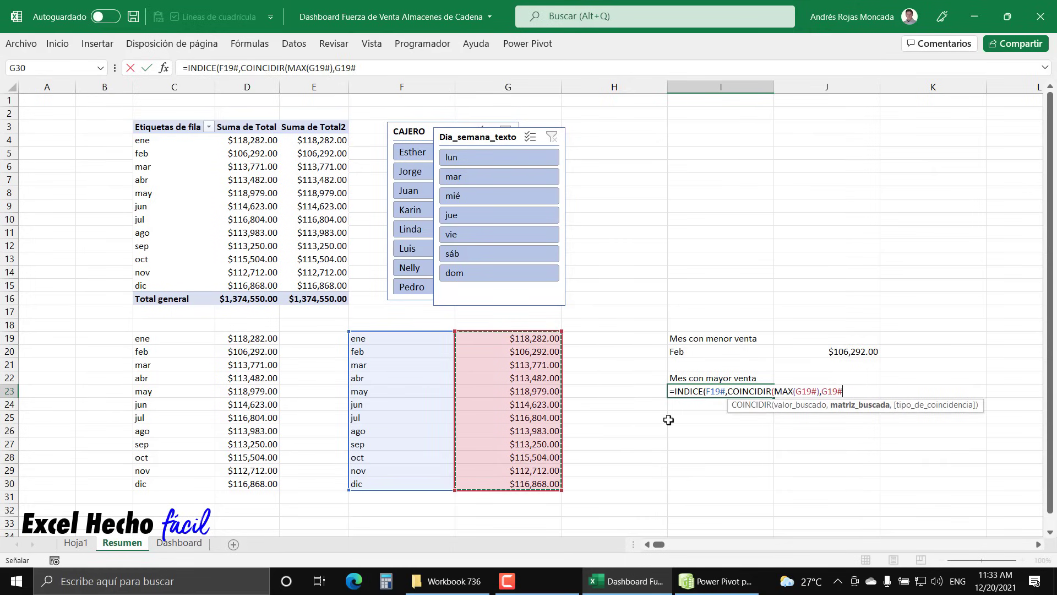
type(",0")
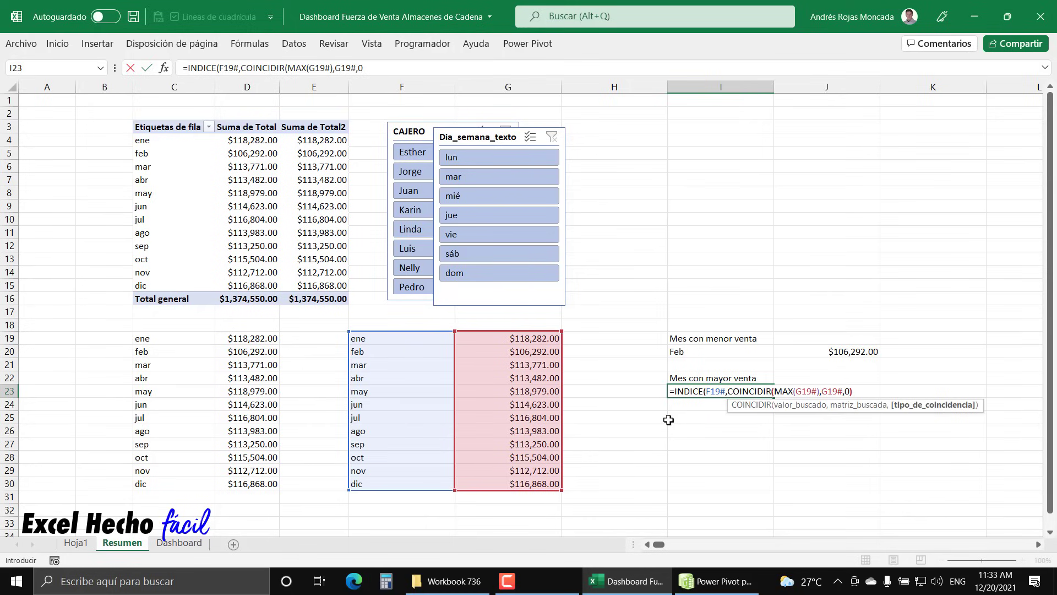
type("))")
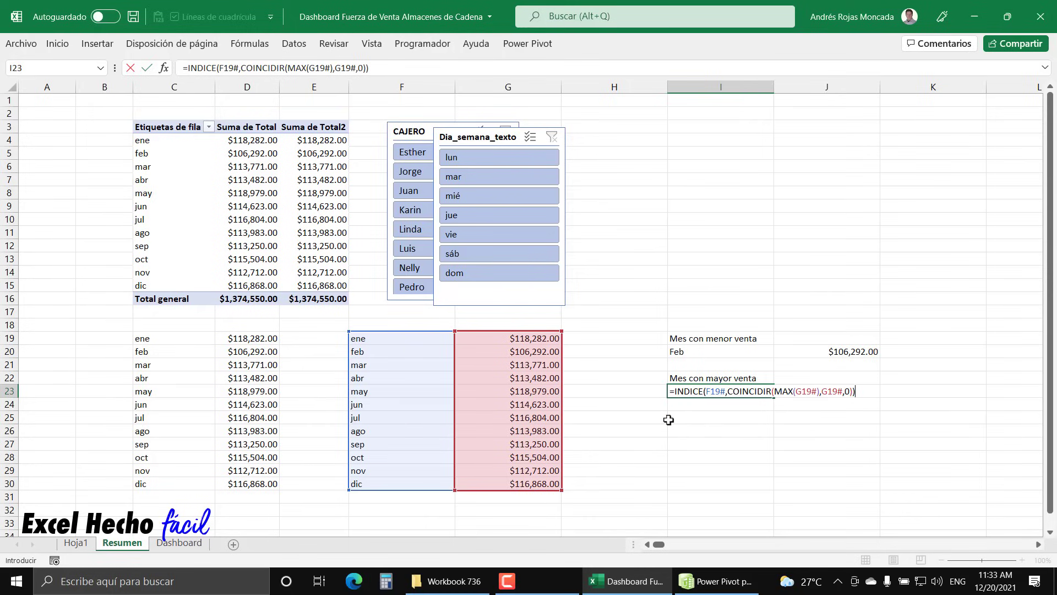
Wrap the I23 formula in NOMPROPIO so the month name is capitalized.
left_click(674, 391)
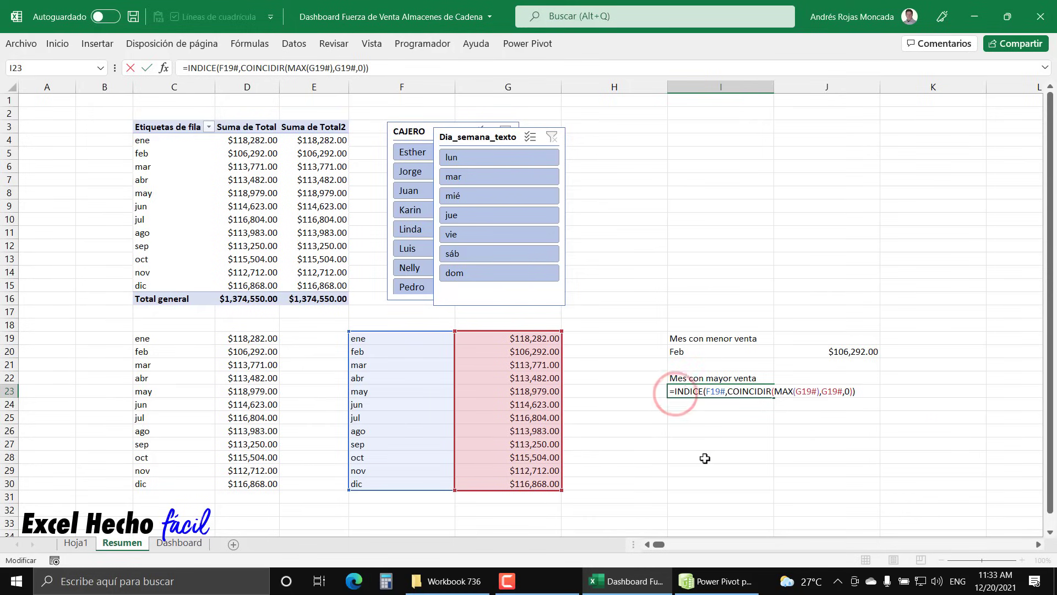
type("nom")
key("Tab")
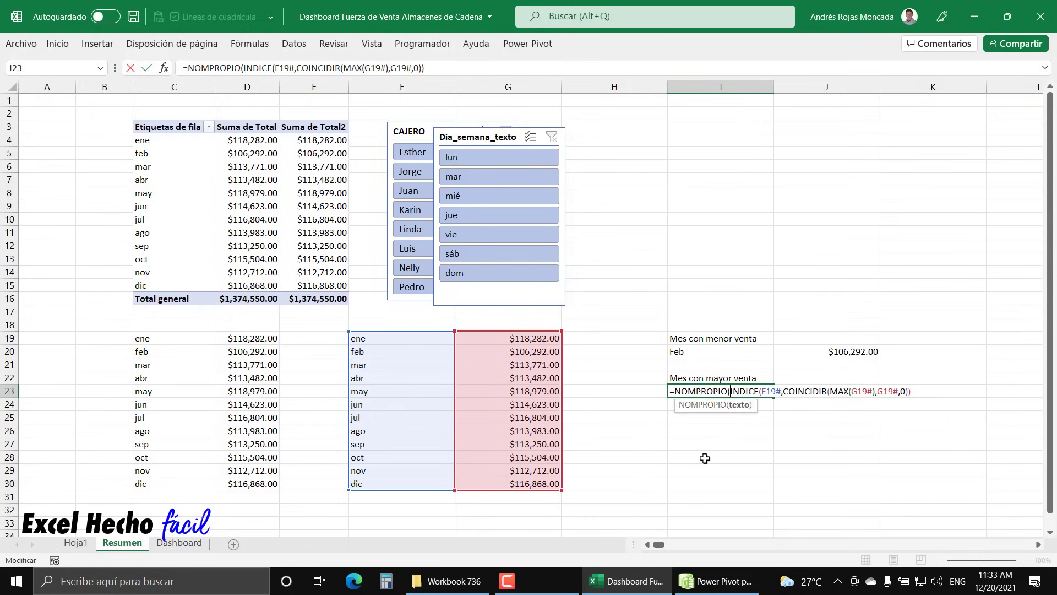
left_click(736, 405)
left_click(922, 392)
type(")")
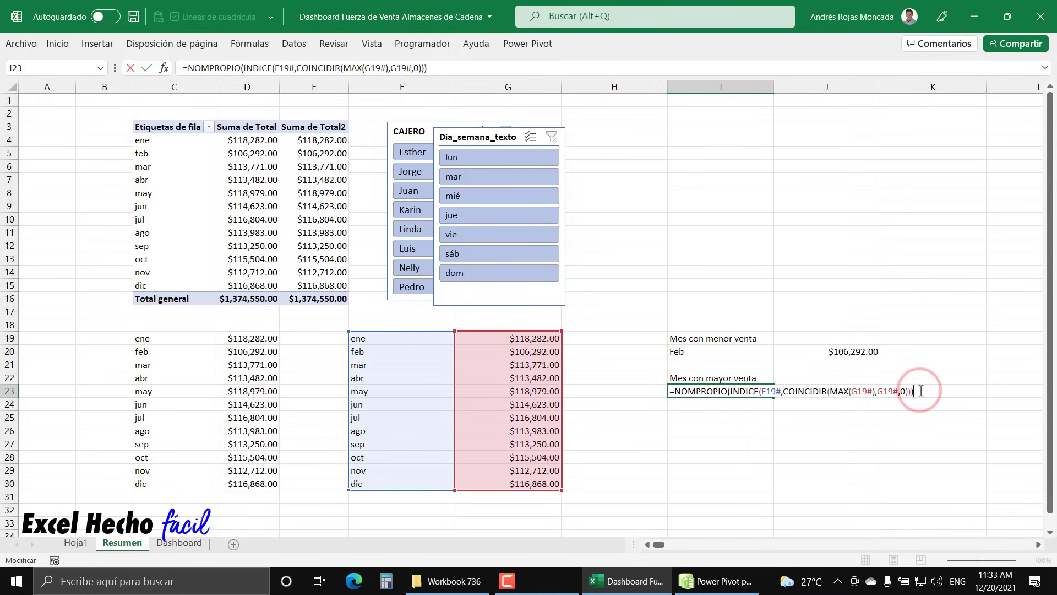
key("Return")
In J23, write a formula for the highest sales amount using INDICE on G19# and an exact COINCIDIR of MAX(G19#) in G19#.
left_click(843, 388)
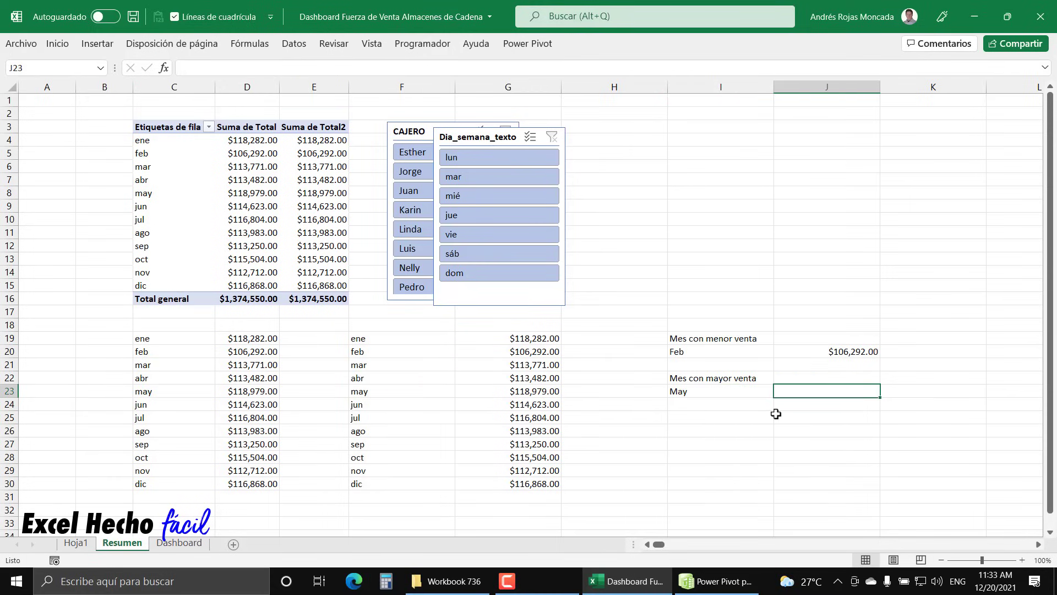
type("=indi")
key("Tab")
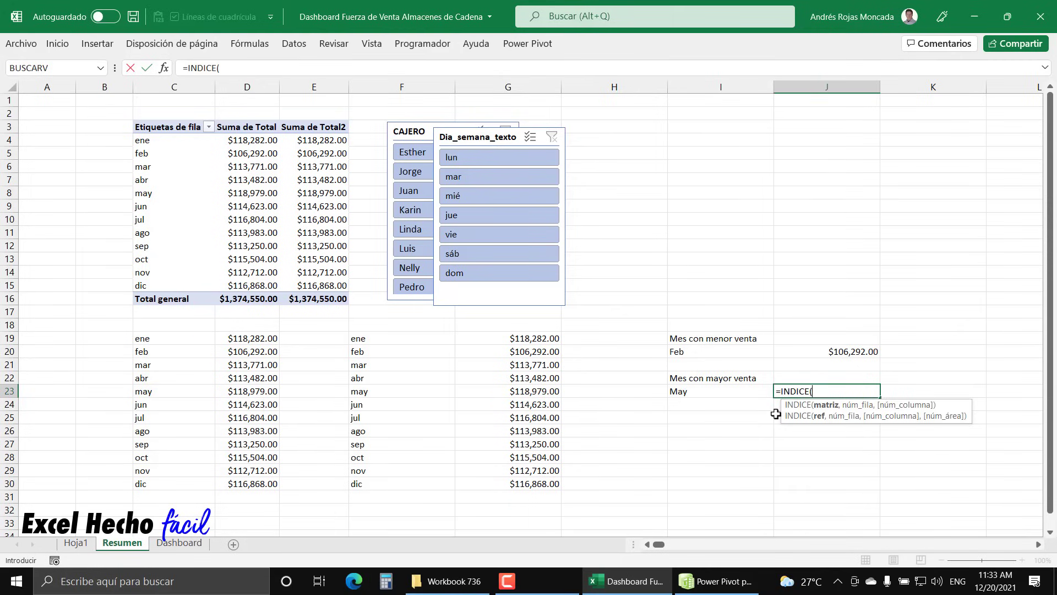
left_click_drag(552, 484, 551, 338)
type(",")
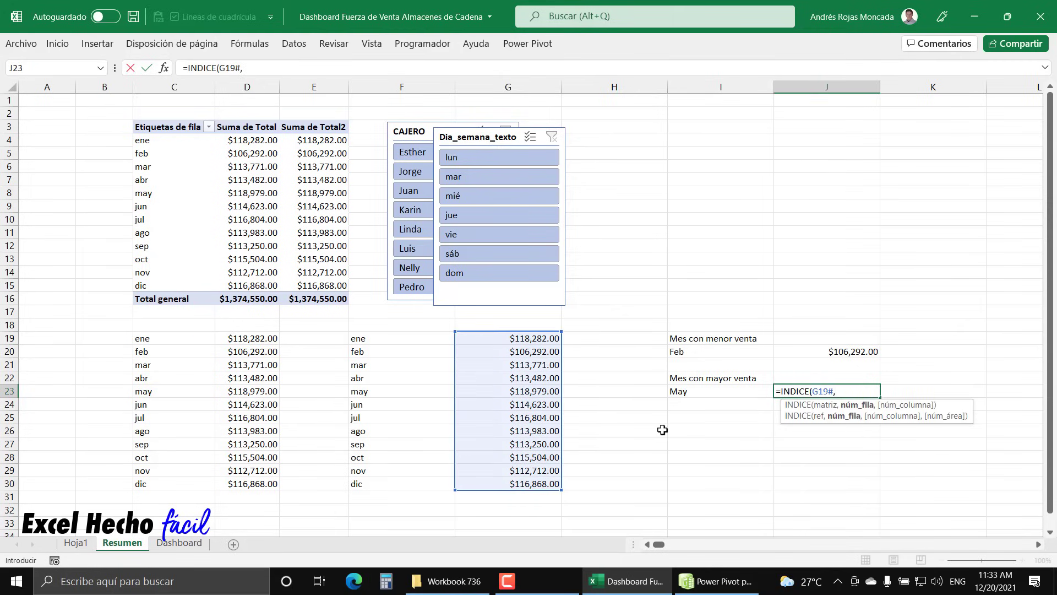
type("coi")
key("Tab")
type("max")
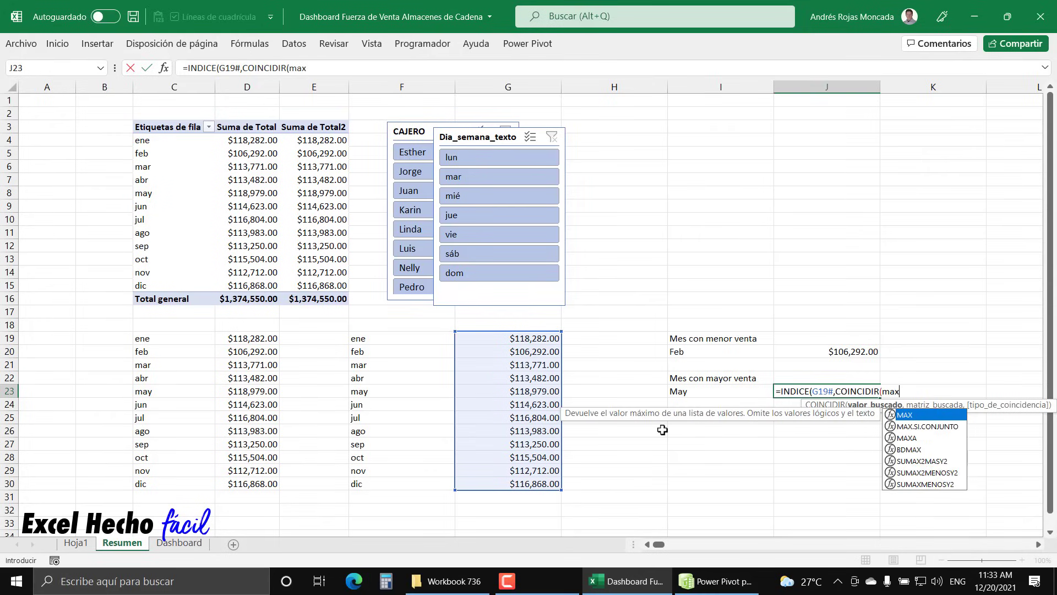
key("Tab")
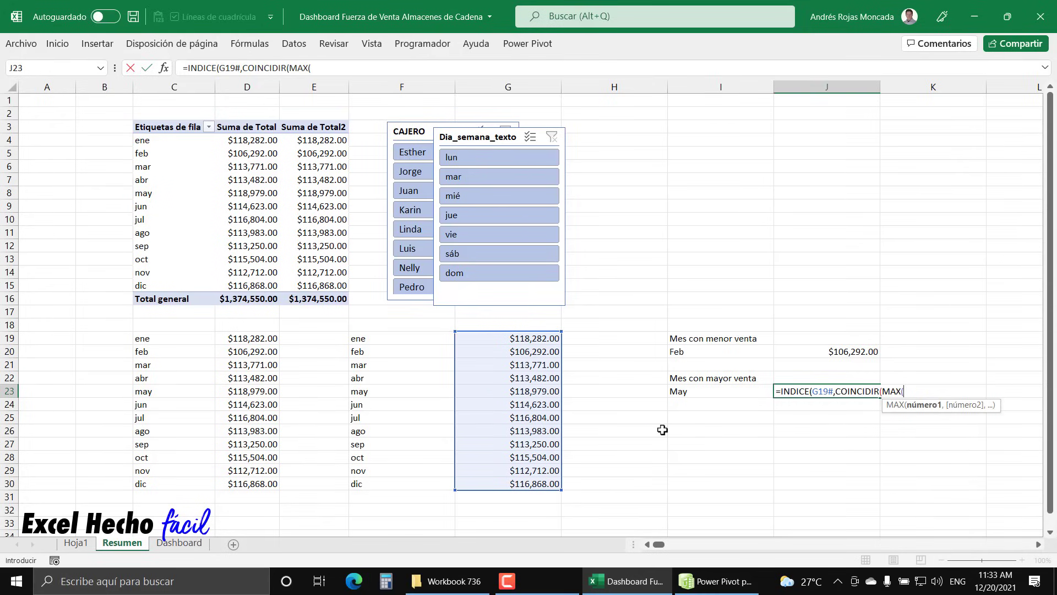
mouse_move(539, 349)
left_mouse_down()
mouse_move(521, 482)
mouse_move(540, 337)
left_mouse_up()
type("),G19#,")
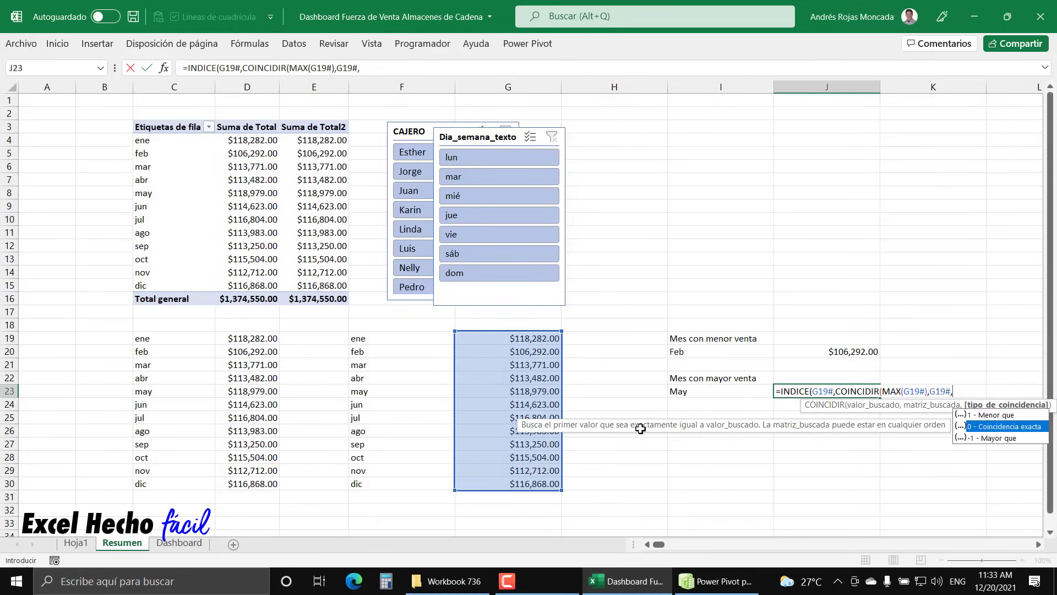
type("0))")
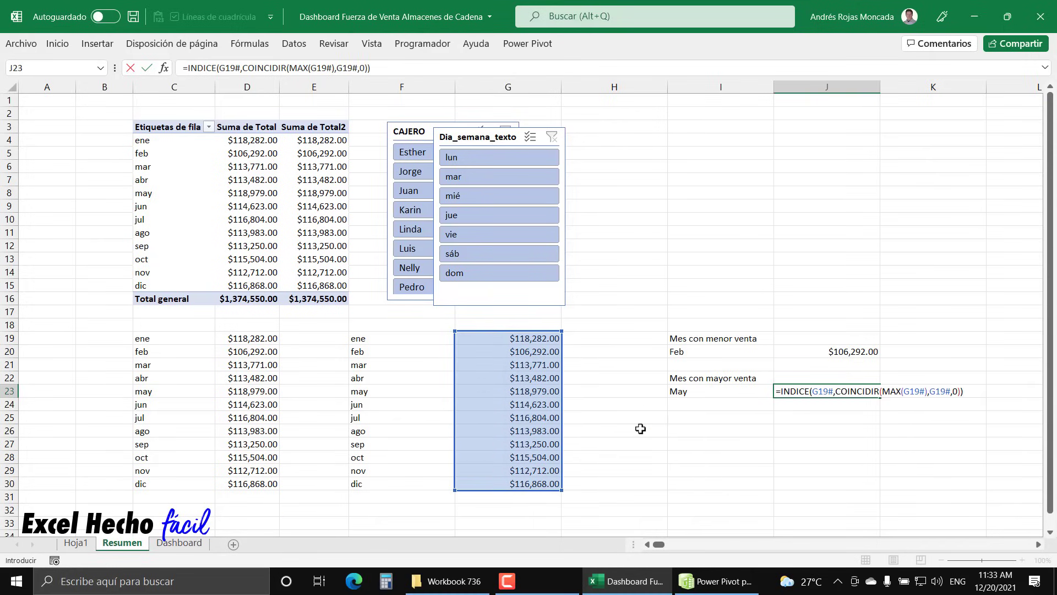
key("Return")
Copy the currency format of J20 to the highest sales amount in J23.
left_click(841, 351)
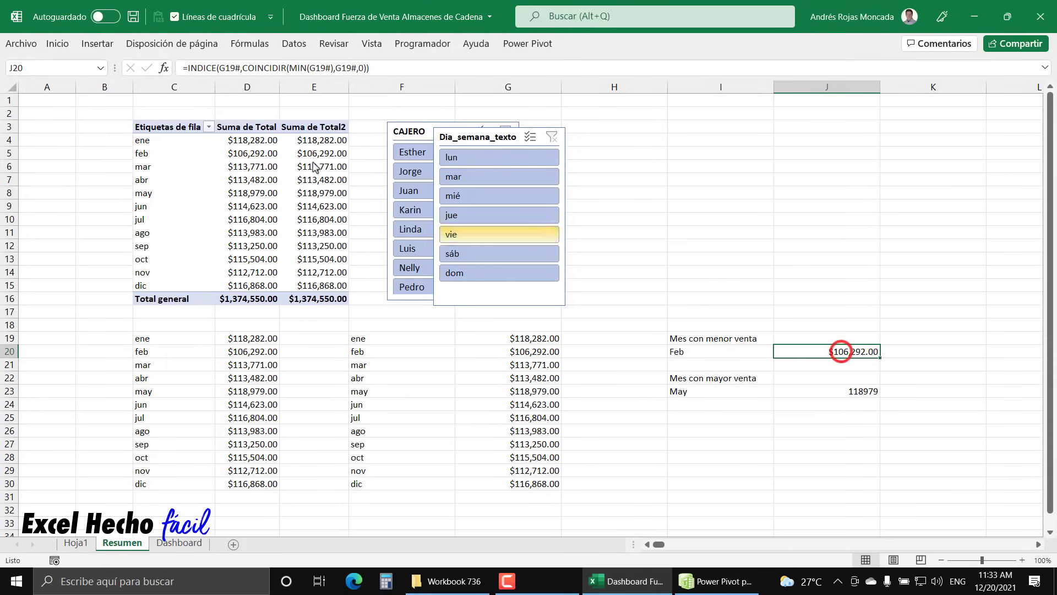
left_click(58, 44)
left_click(86, 100)
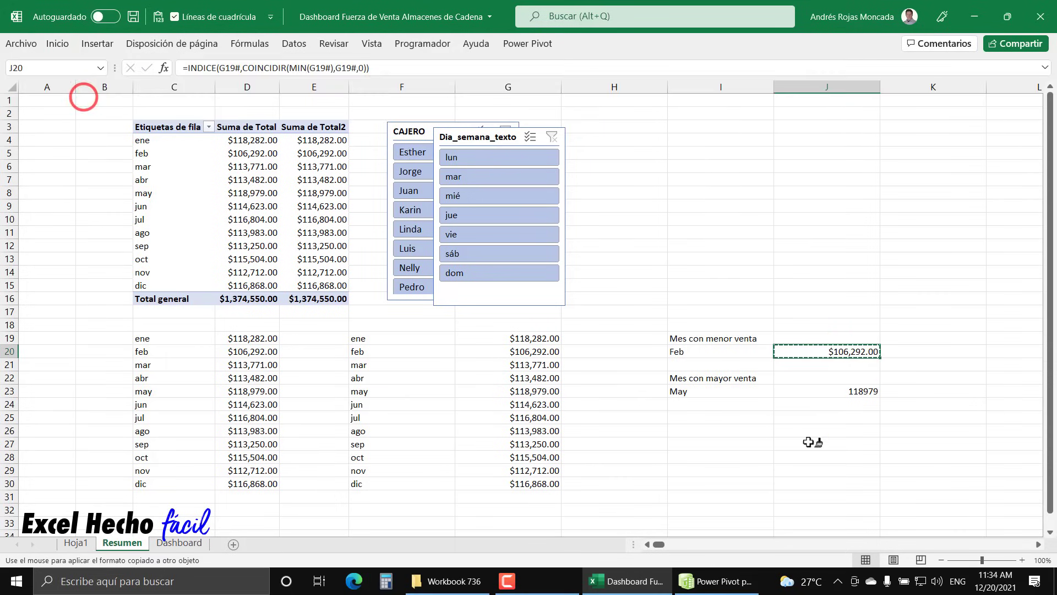
left_click(833, 387)
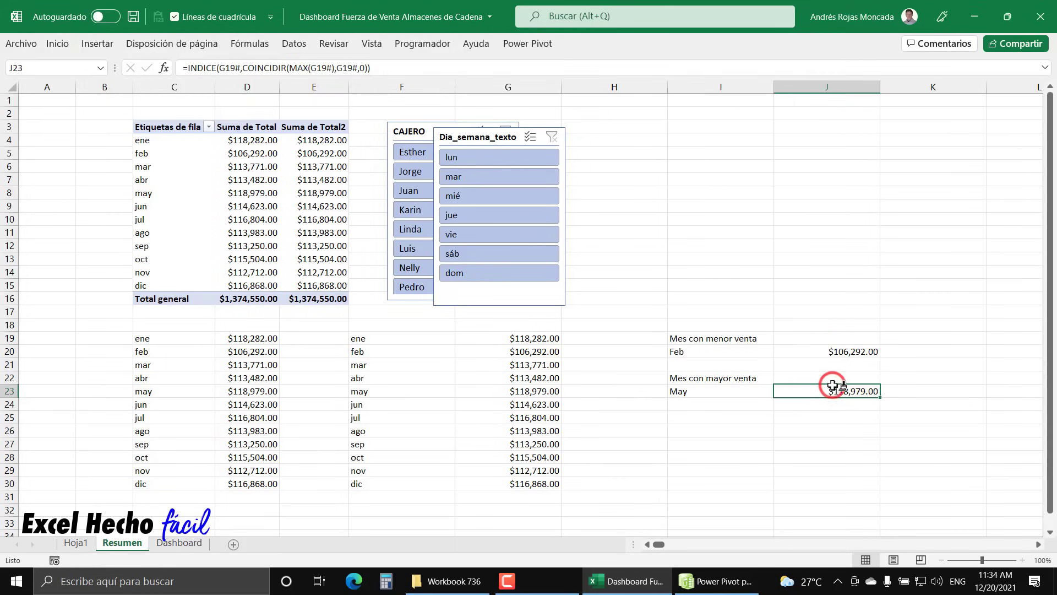
Enter the label Promedio in I25.
left_click(718, 420)
type("=")
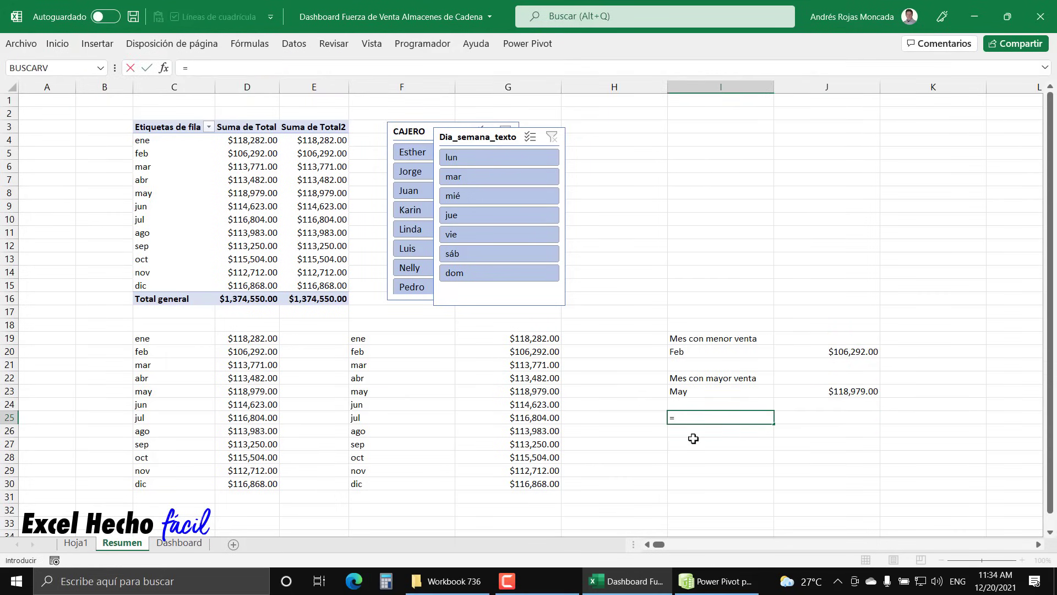
key("BackSpace")
type("Promedio")
key("Tab")
In J25, calculate the average monthly sales with PROMEDIO of the spilled range G19#.
type("=prom")
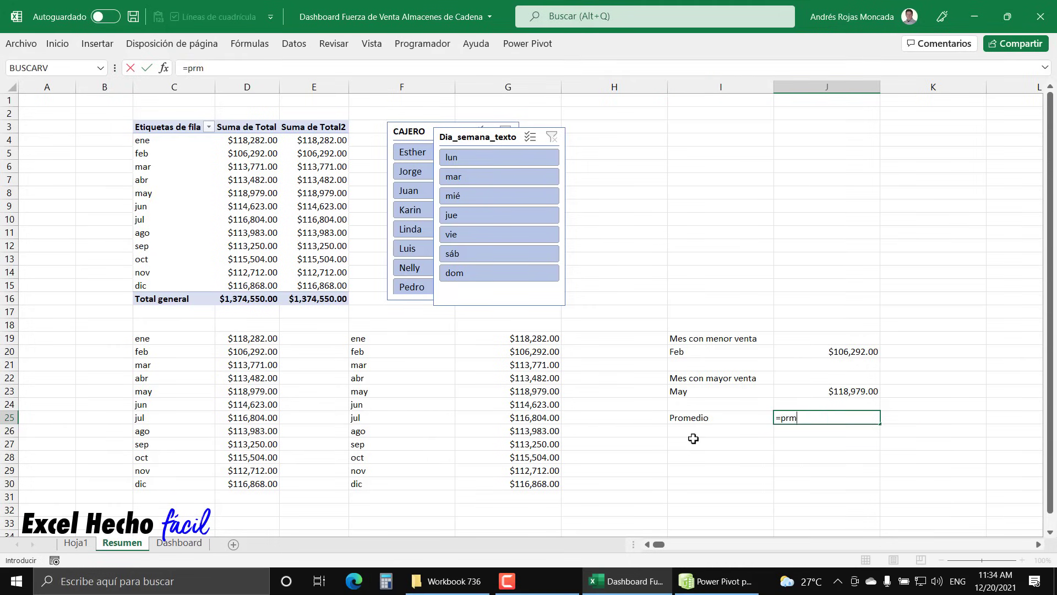
key("Tab")
key("Left")
key("F2")
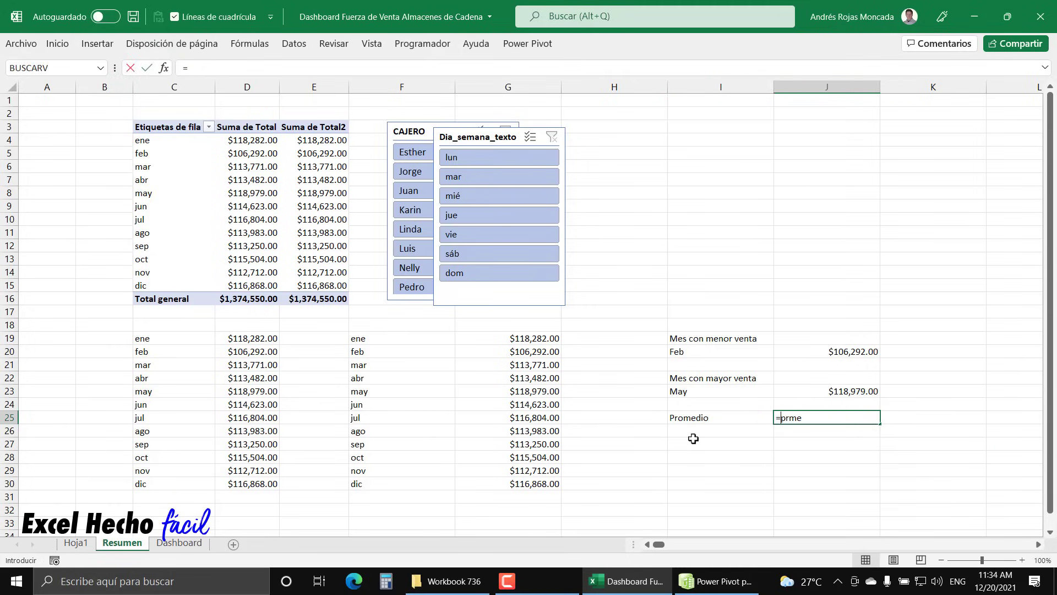
key("BackSpace")
key("BackSpace")
key("BackSpace")
key("BackSpace")
type("prmed")
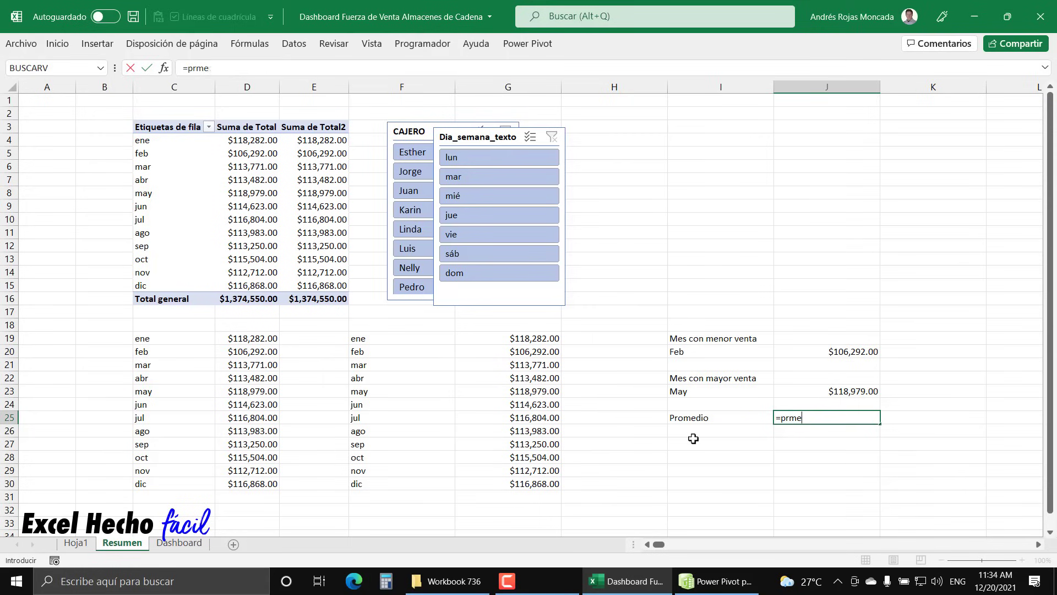
key("BackSpace")
key("BackSpace")
key("BackSpace")
type("rome")
key("Tab")
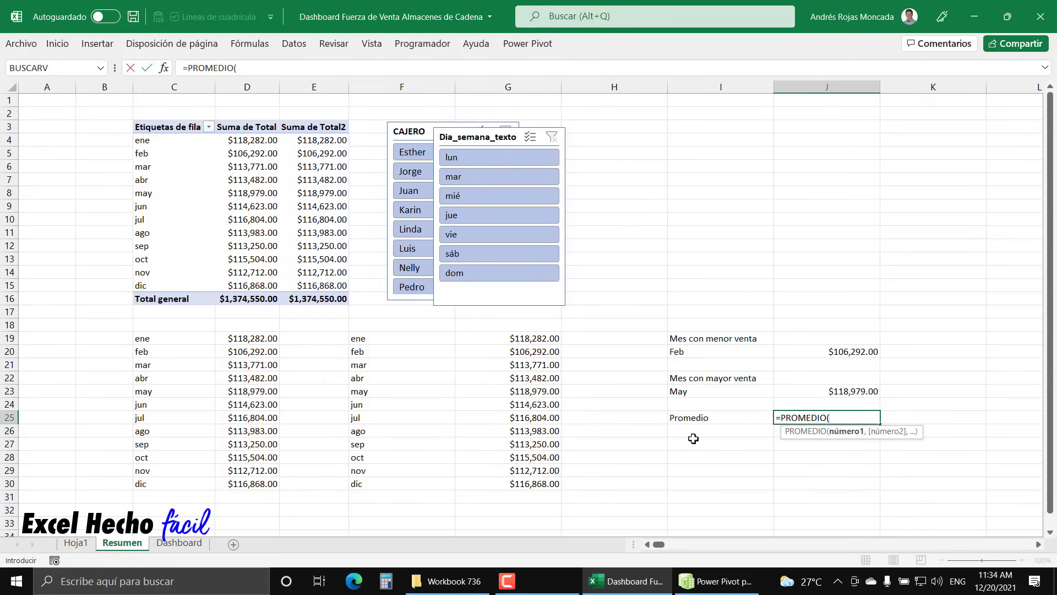
left_click_drag(545, 484, 550, 337)
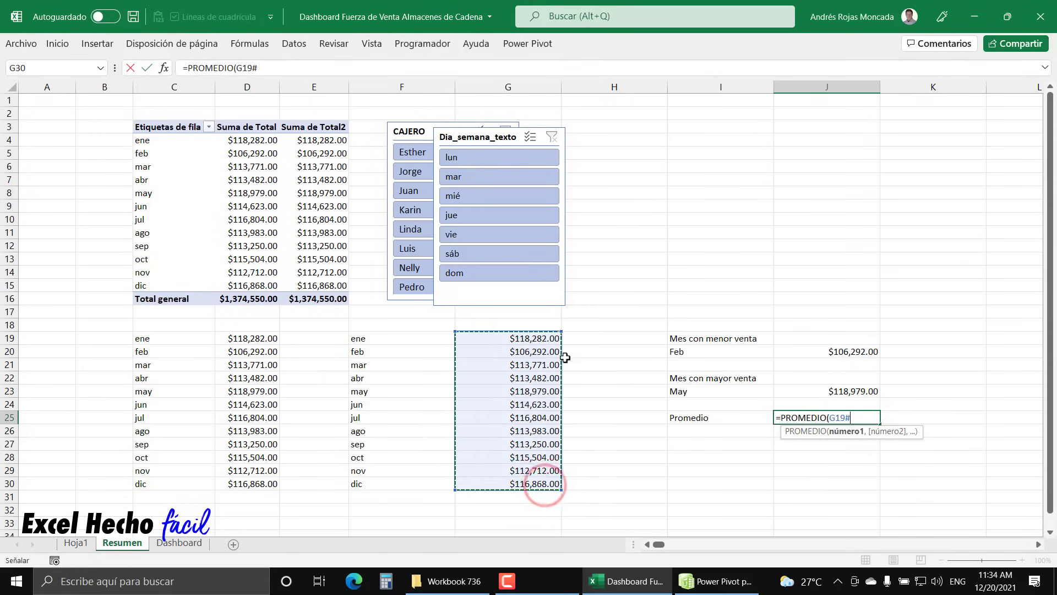
type(")")
key("Return")
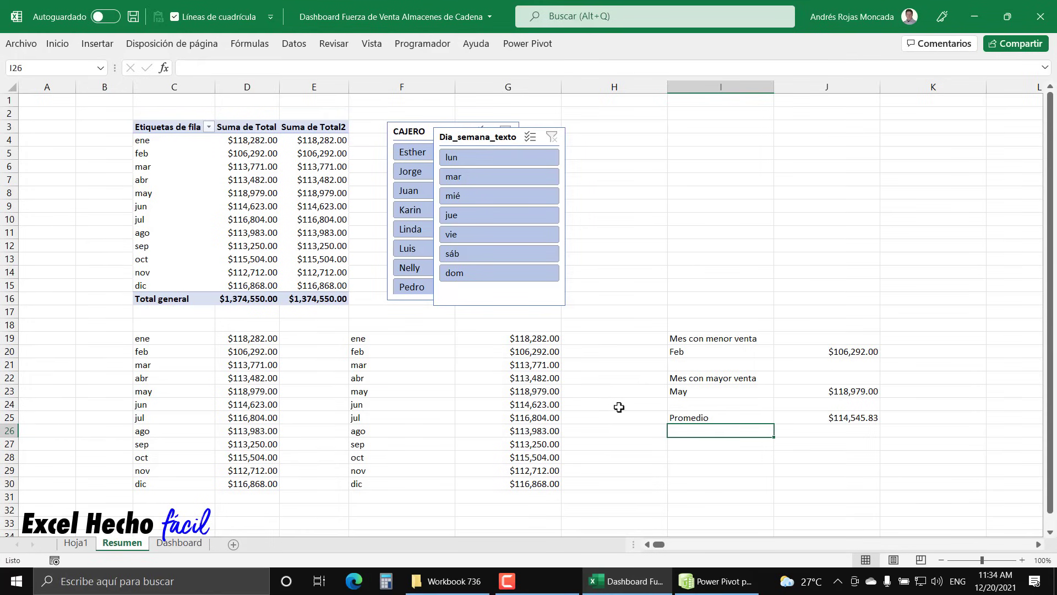
In I26, count the listed months with CONTARA of the spilled range F19#.
type("=con")
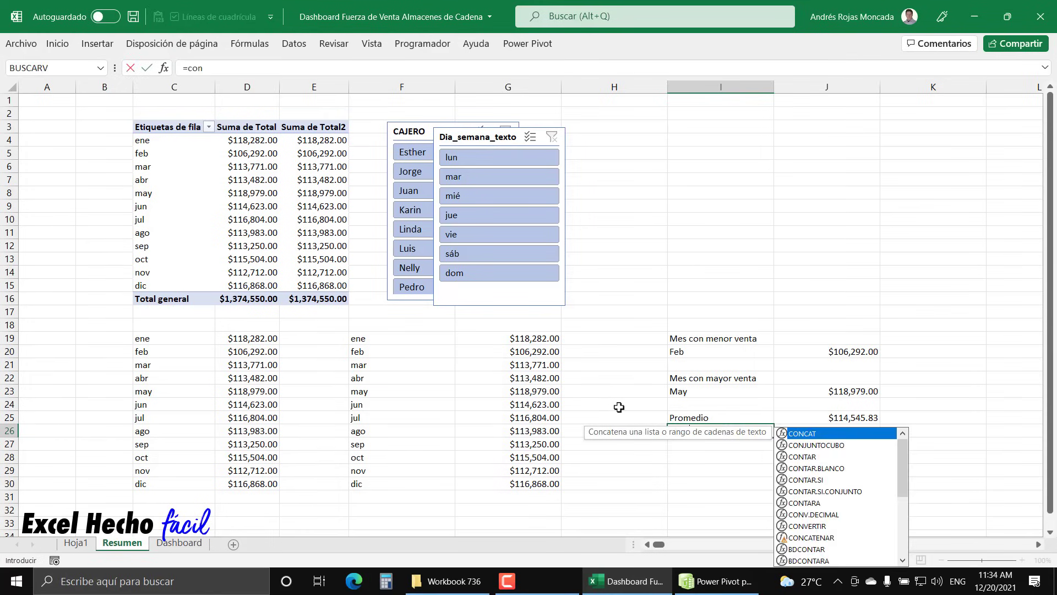
type("tar")
key("Down")
key("Down")
key("Down")
key("Down")
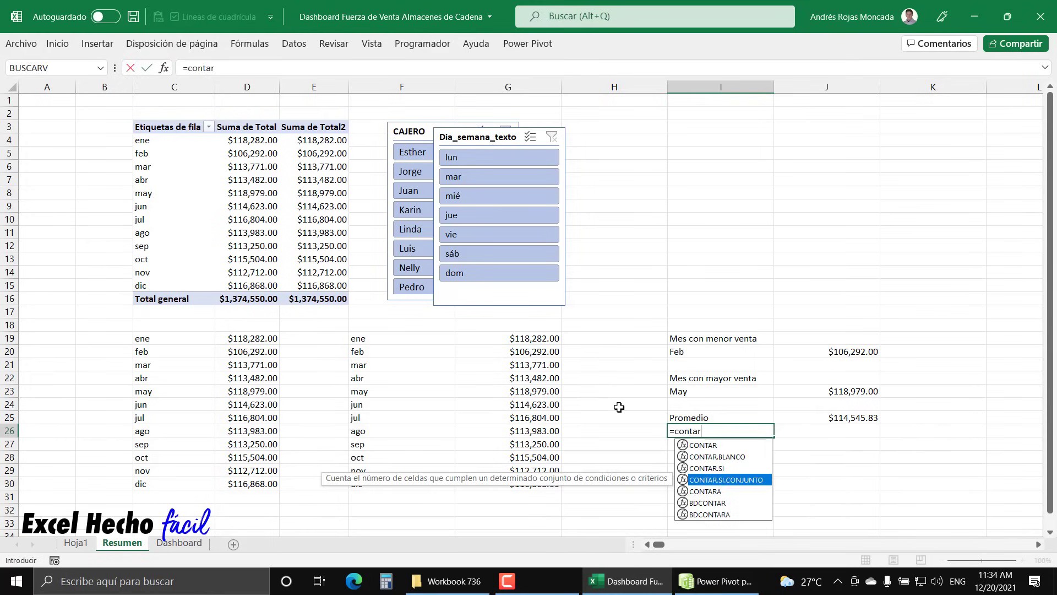
key("Tab")
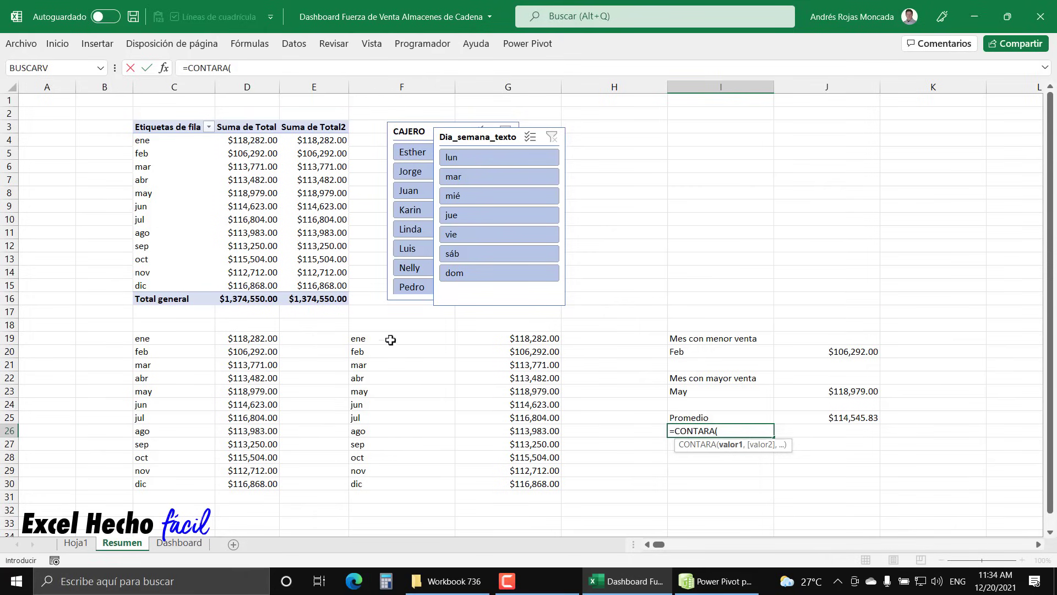
left_click(390, 340)
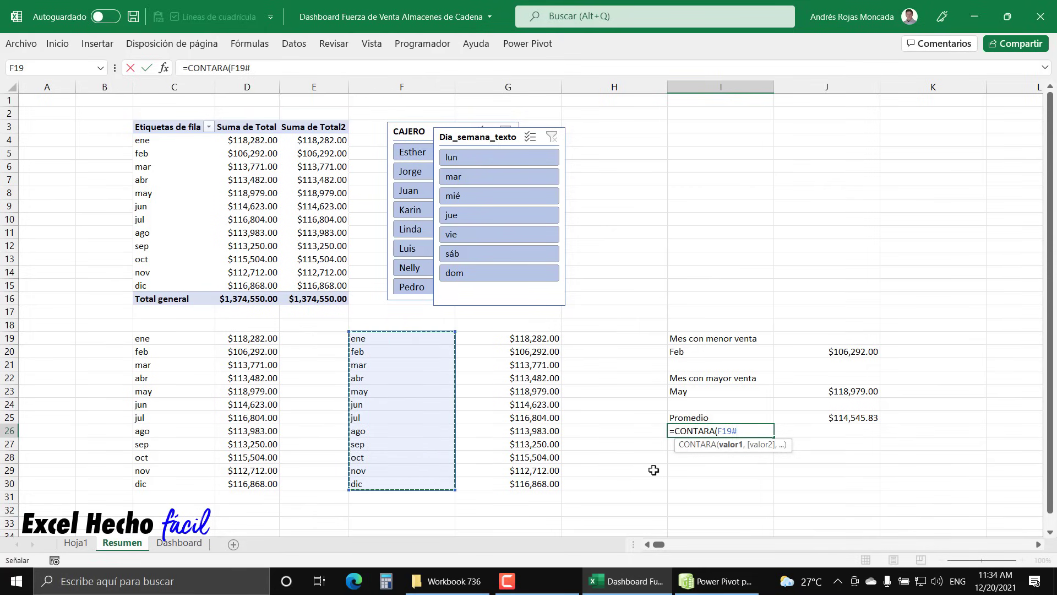
type(")")
key("Return")
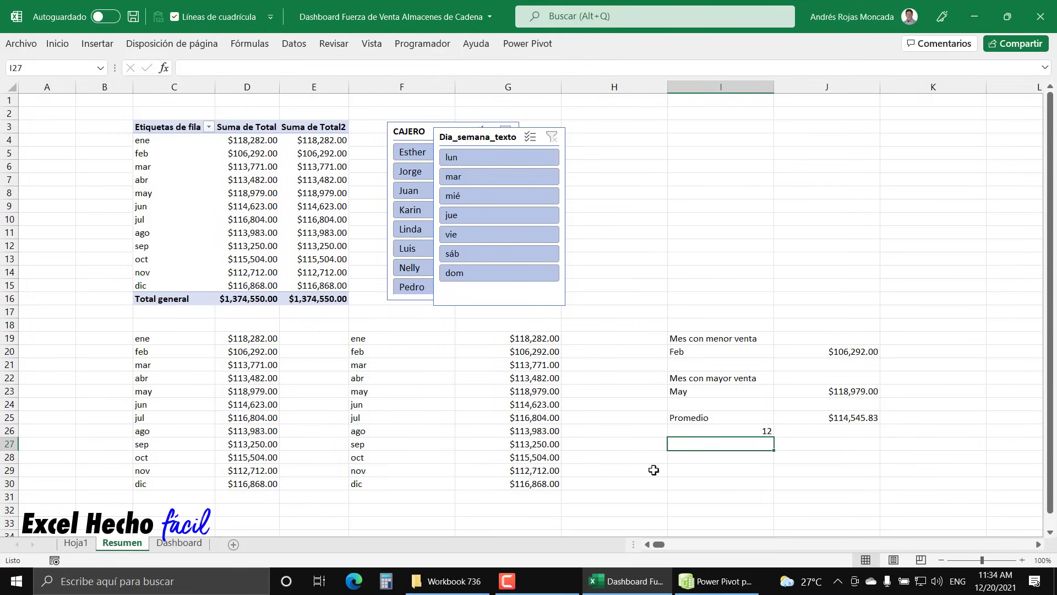
In J26, build a caption that joins the text "En ", the month count in I26 and " meses".
left_click(814, 431)
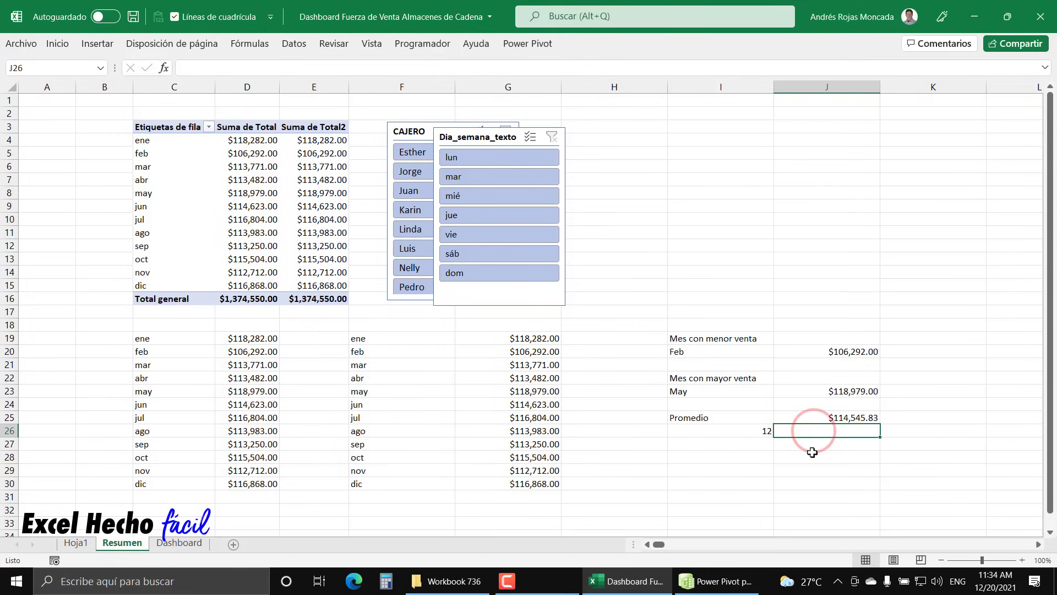
type("=")
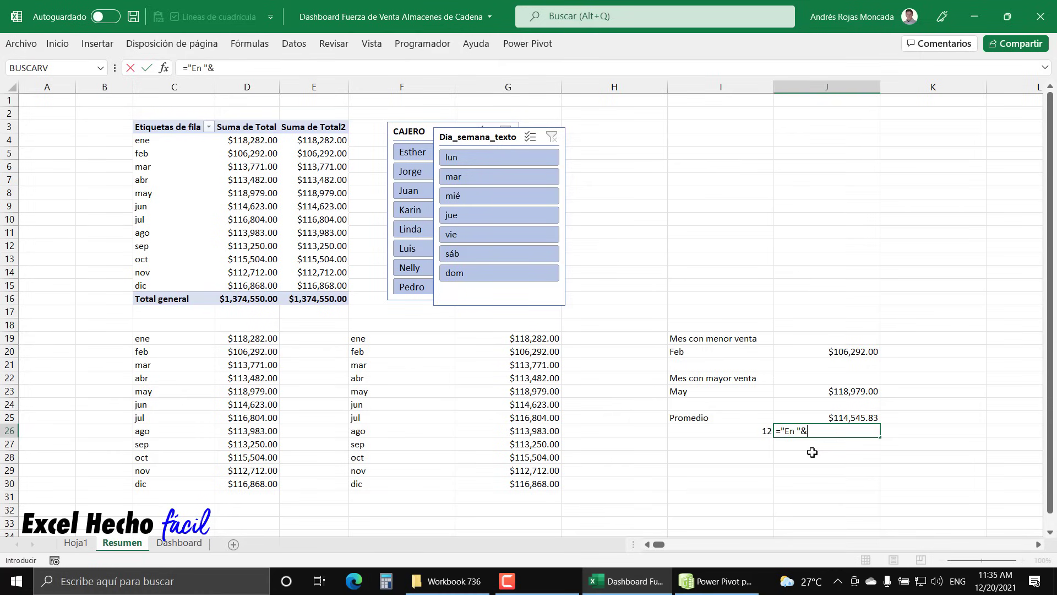
type("\"En \"&")
key("Left")
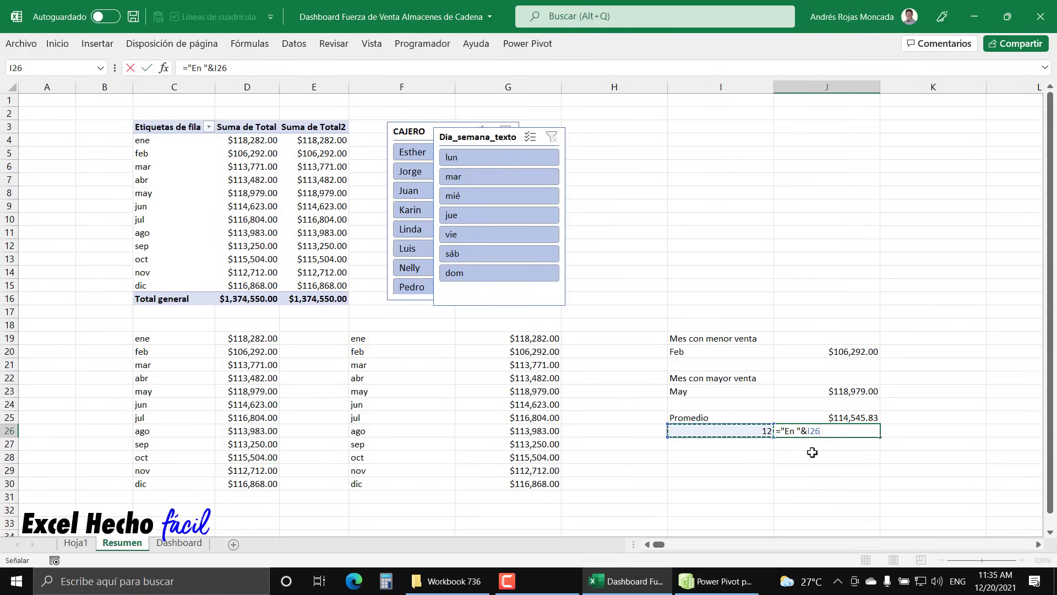
type("&\" meses")
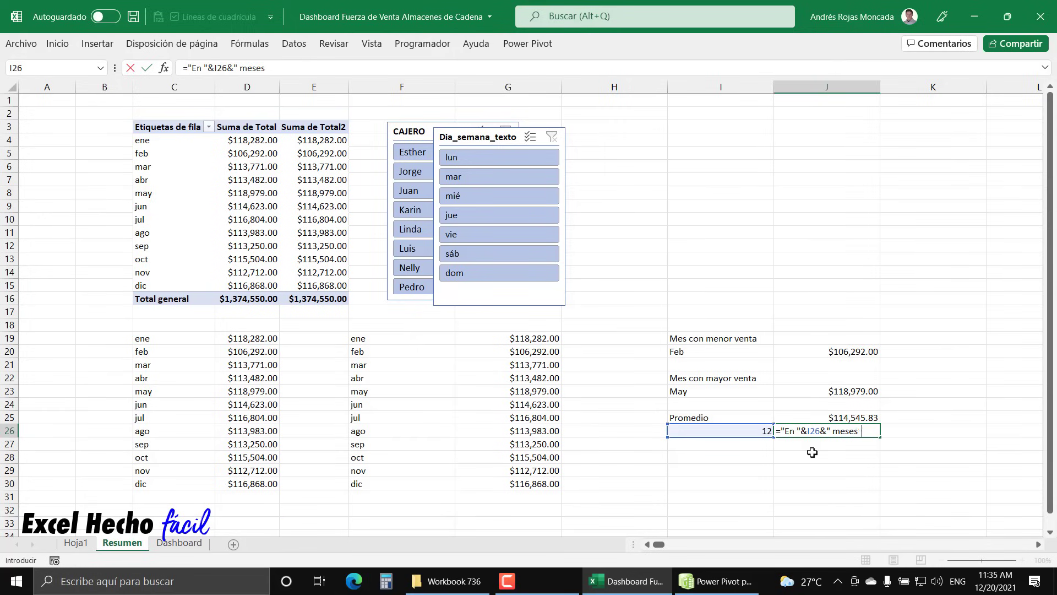
key("Return")
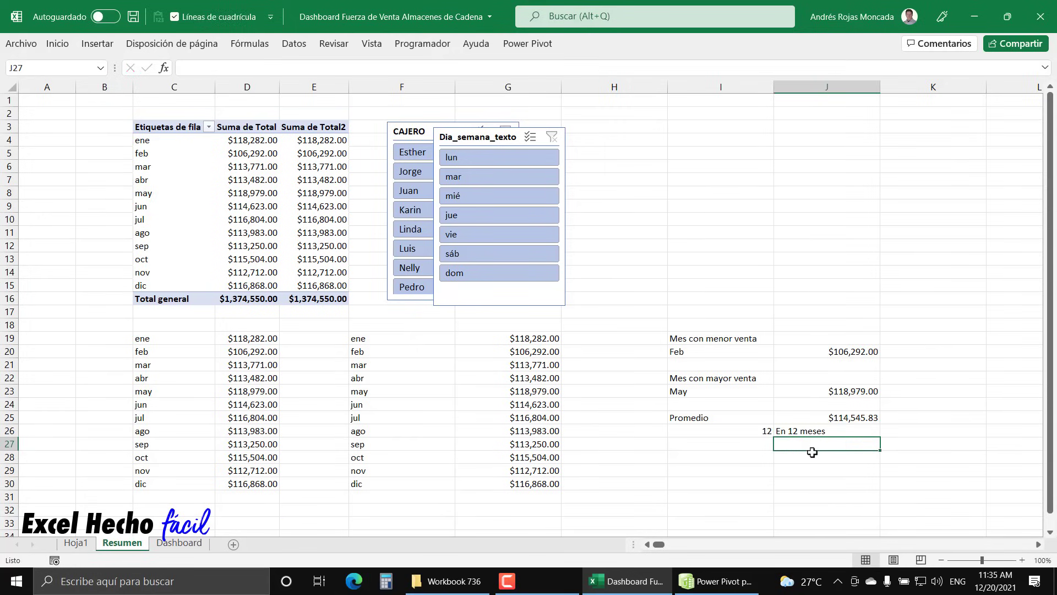
Copy the CAJERO slicer from Resumen to the Dashboard sheet and place it below the large white panel.
left_click(418, 129)
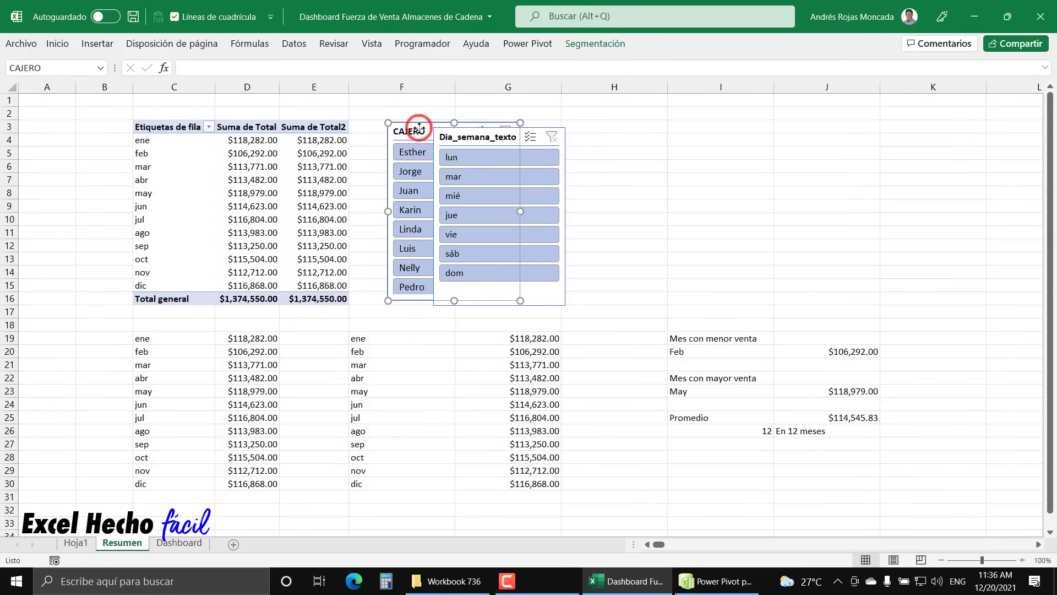
key("ctrl+c")
left_click(179, 543)
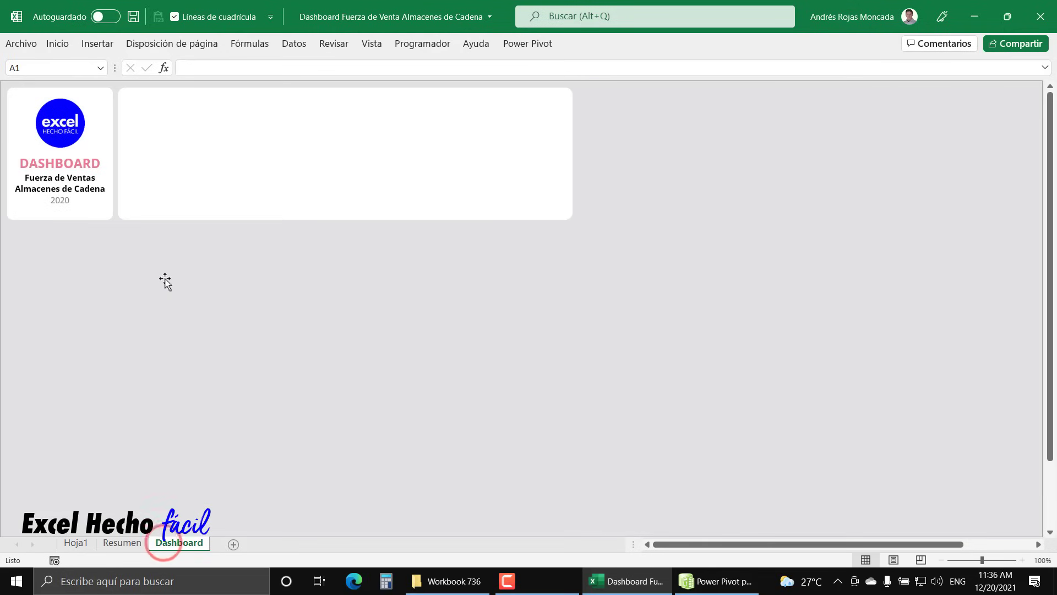
key("ctrl+v")
left_click_drag(61, 89, 238, 256)
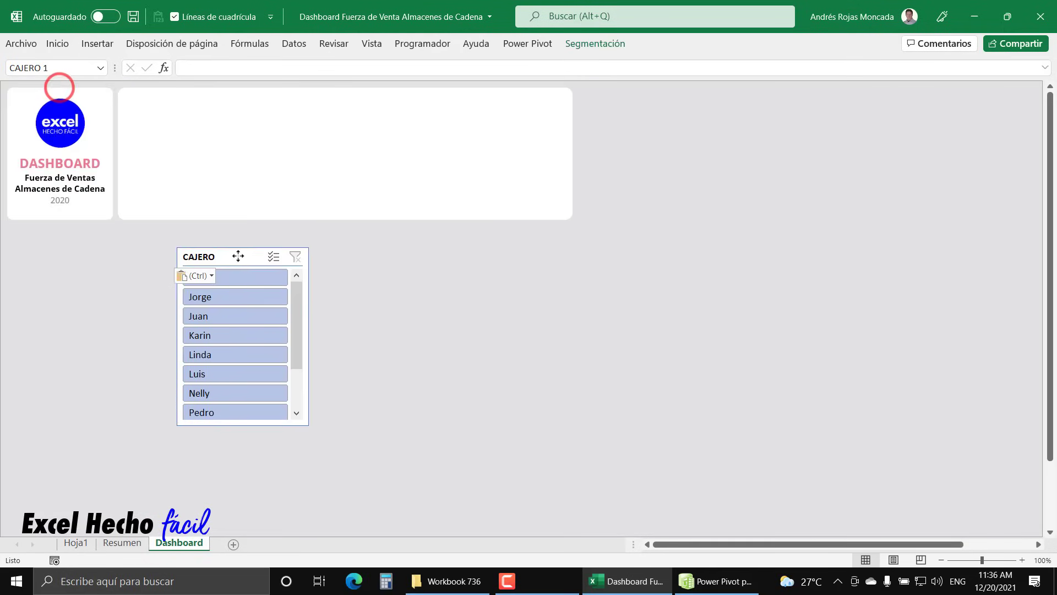
Duplicate the first dark slicer style as a custom style named Mi estilo 1.
left_click(596, 47)
left_click(527, 97)
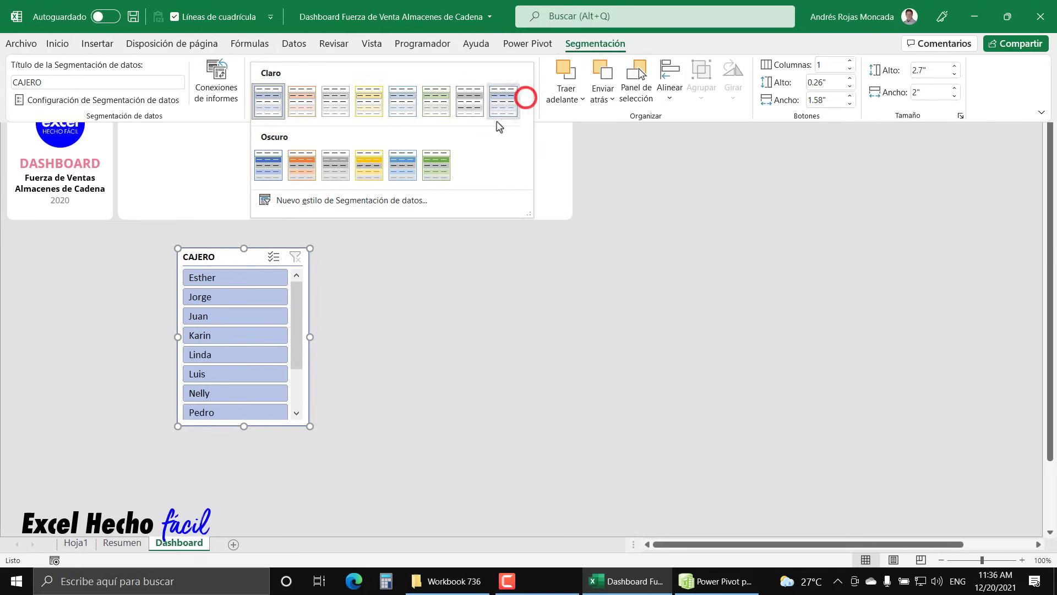
right_click(269, 177)
left_click(307, 203)
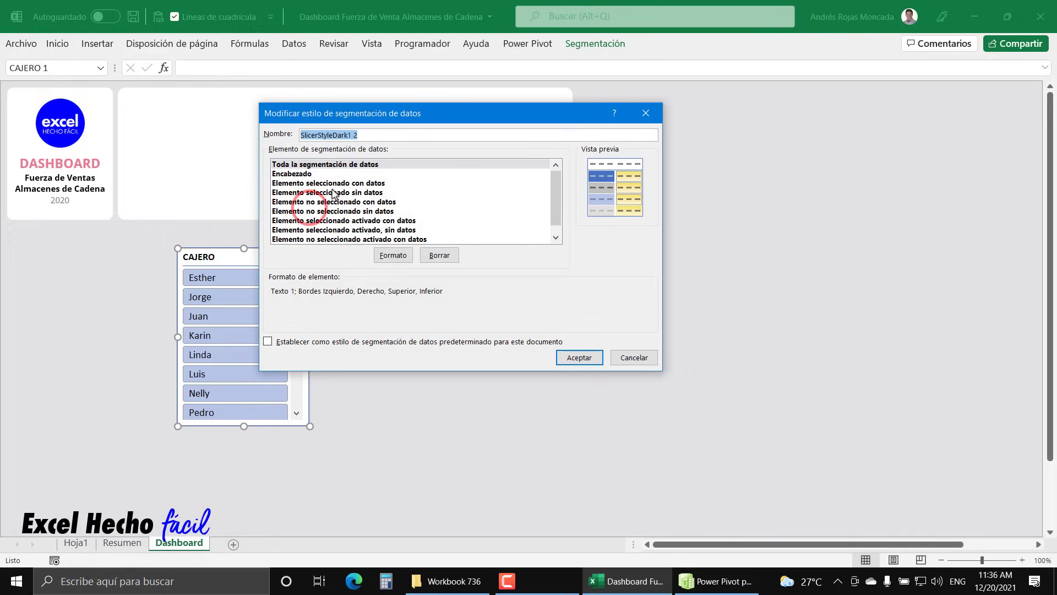
key("BackSpace")
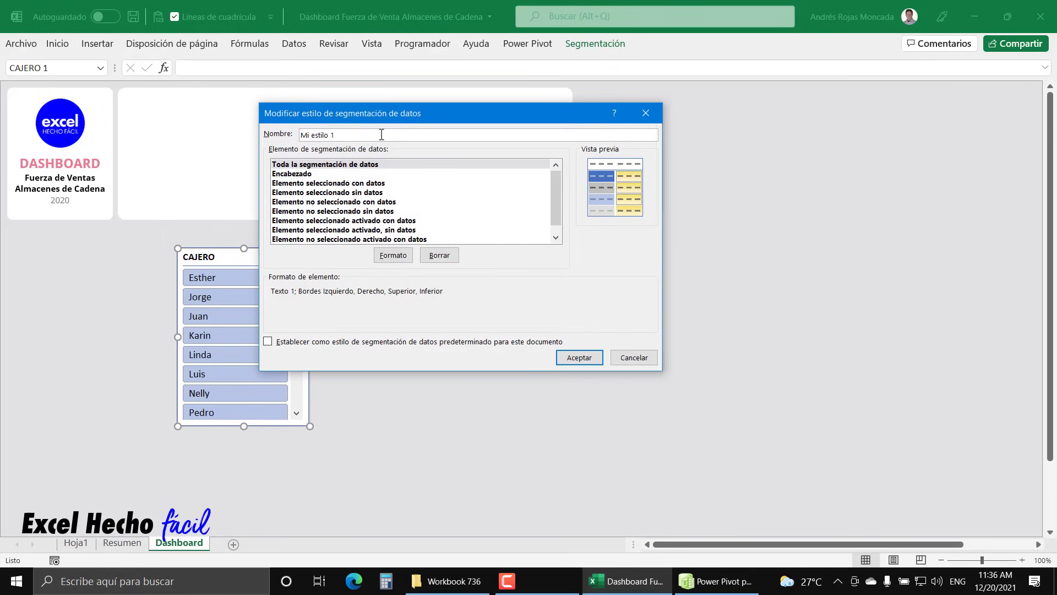
left_click(562, 355)
Modify the custom slicer style Mi estilo 1 so the whole slicer element has no border.
left_click(609, 44)
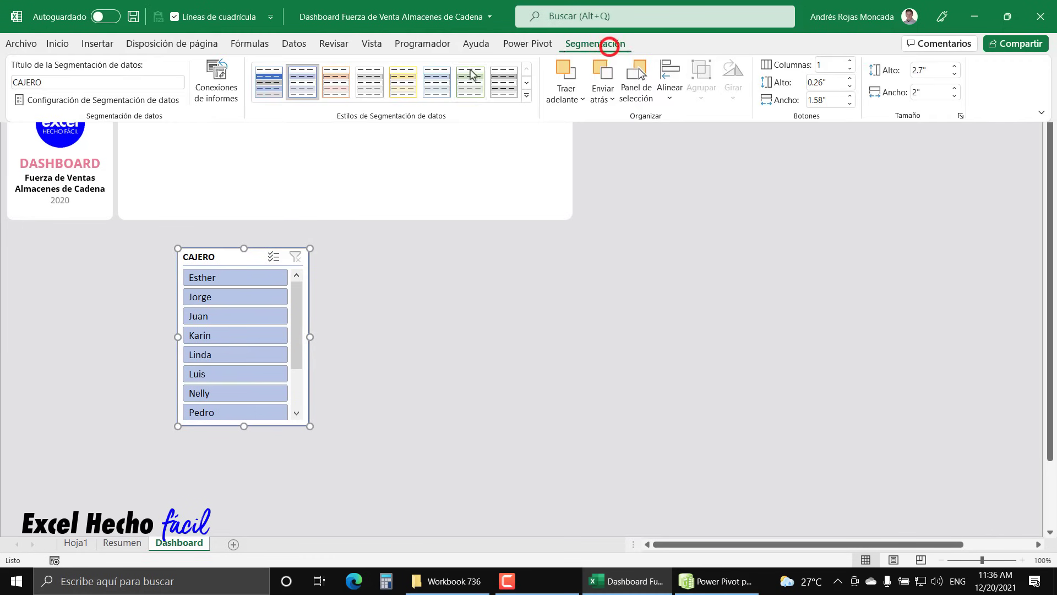
left_click(525, 99)
right_click(268, 106)
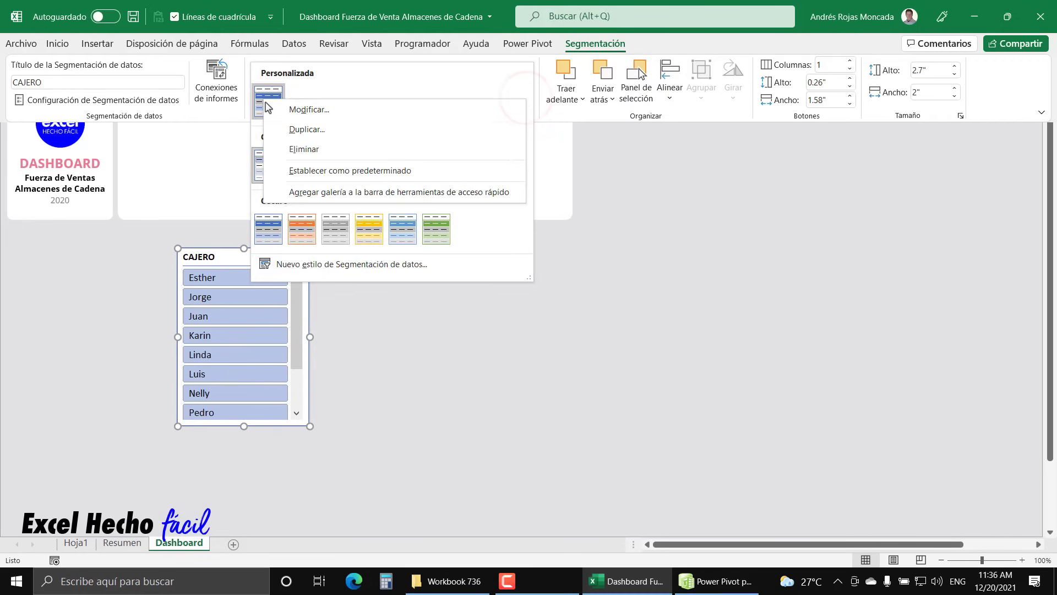
left_click(302, 107)
left_click(309, 164)
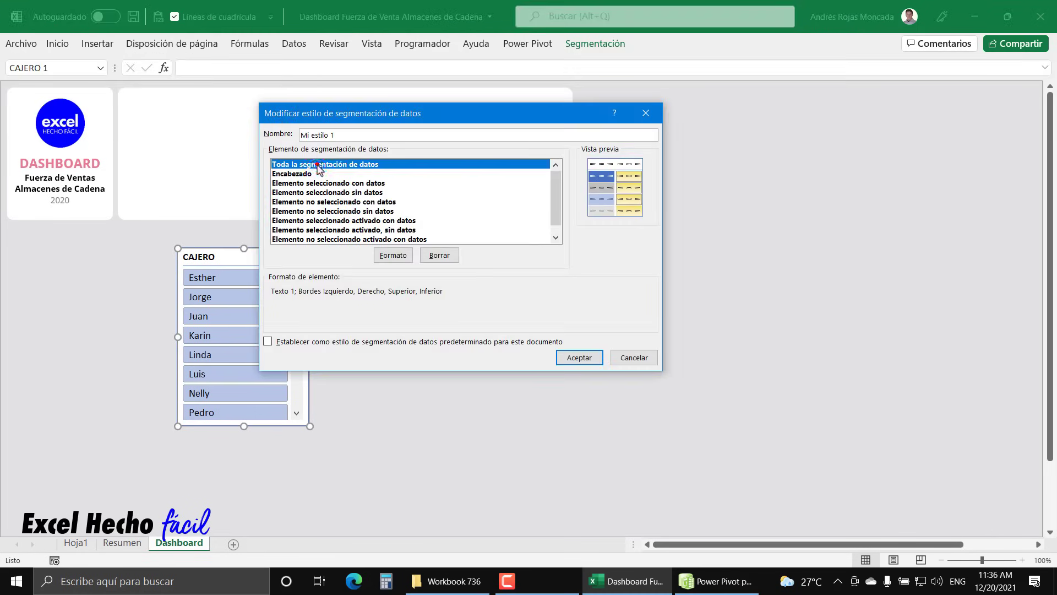
left_click(380, 255)
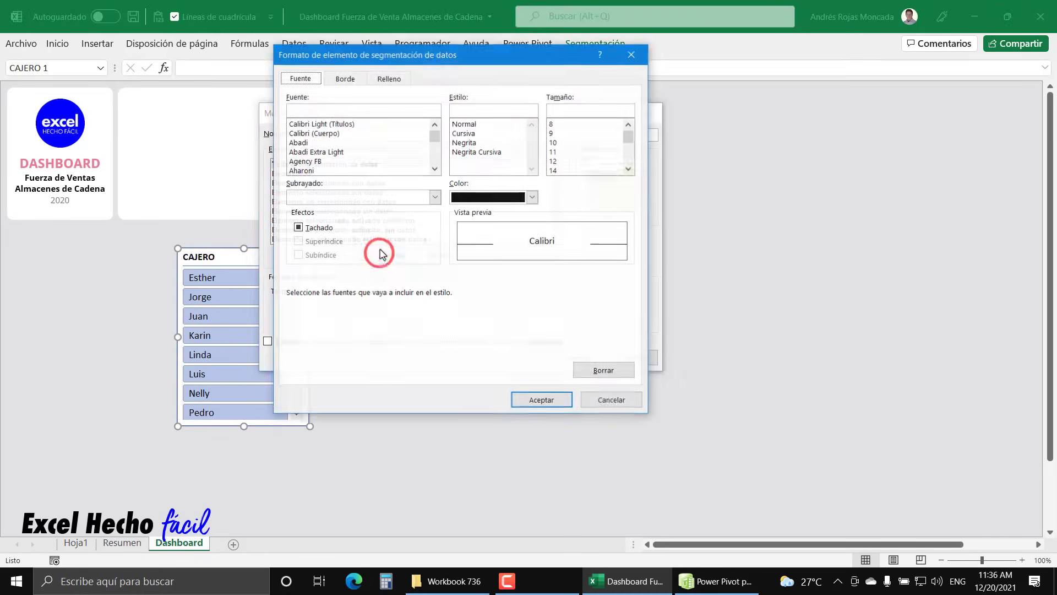
left_click(344, 79)
left_click(450, 122)
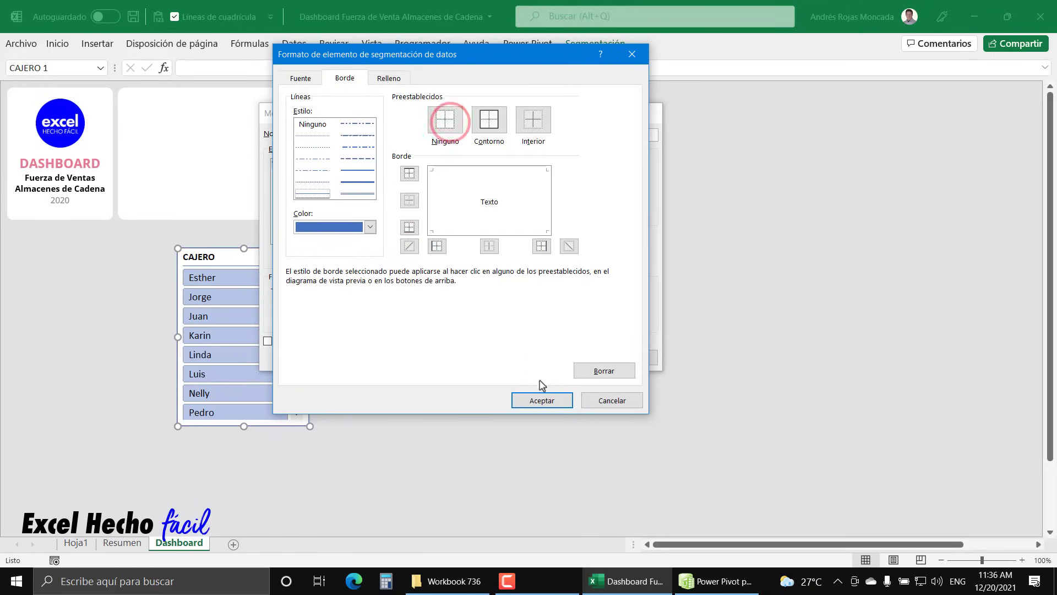
left_click(542, 400)
Remove the border from the header element (Encabezado) of Mi estilo 1.
left_click(347, 174)
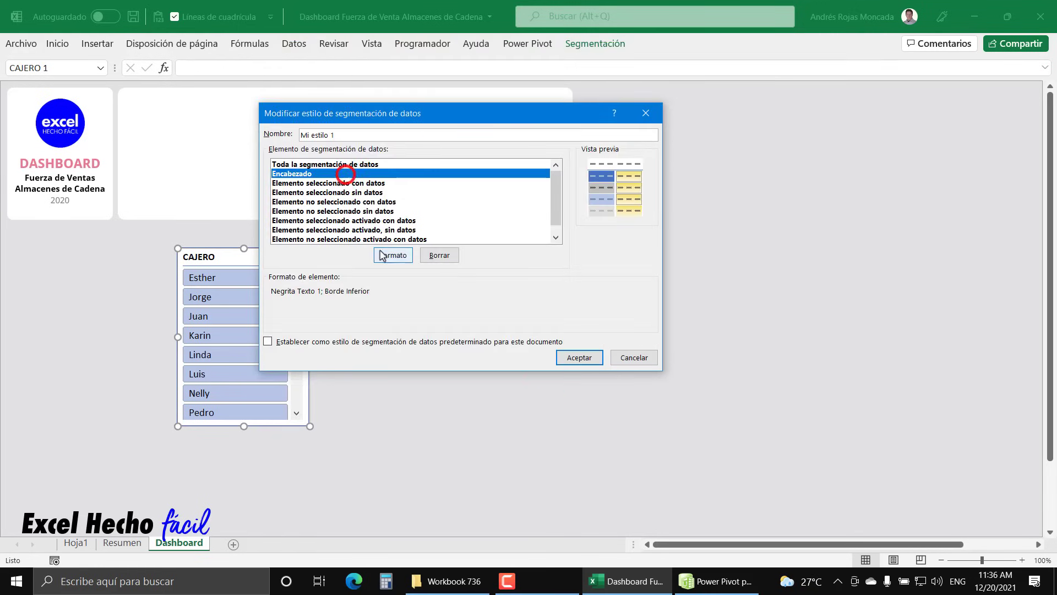
left_click(392, 255)
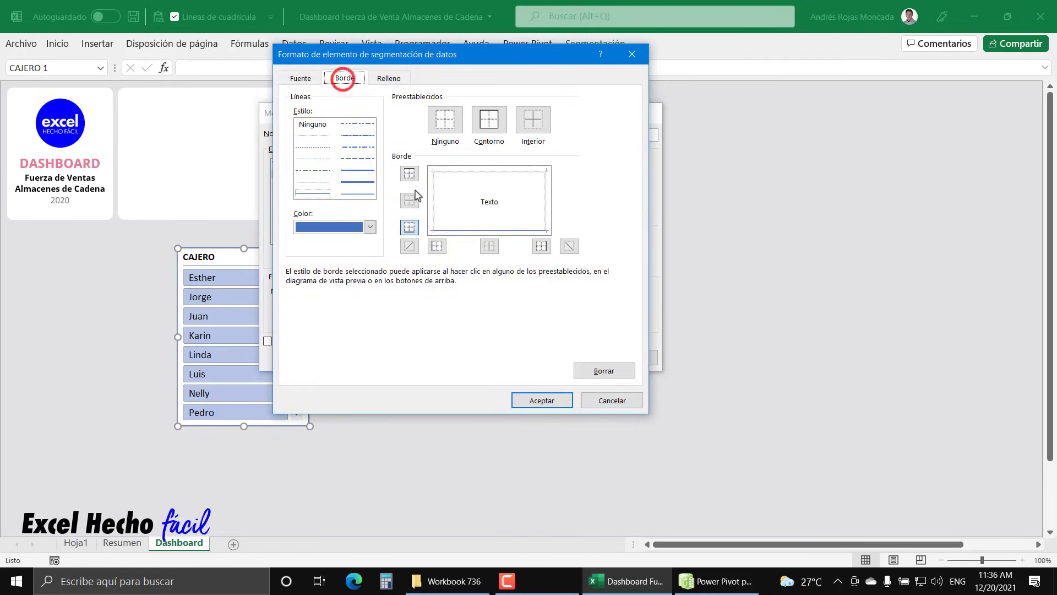
left_click(431, 122)
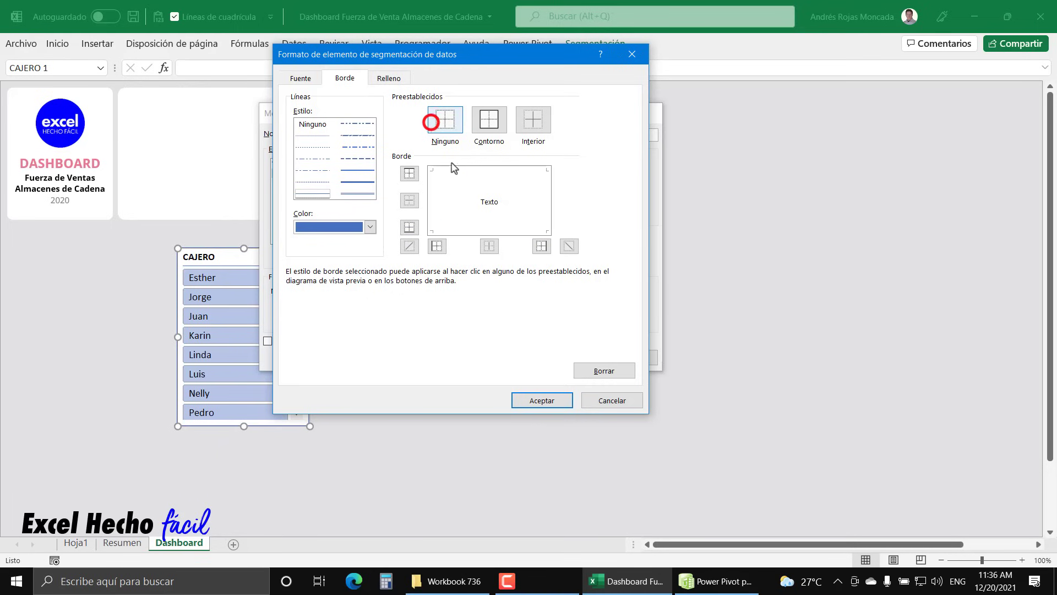
left_click(529, 398)
Give the selected item with data element of Mi estilo 1 no border and a purple fill, hex 50008E, and save the style.
left_click(342, 183)
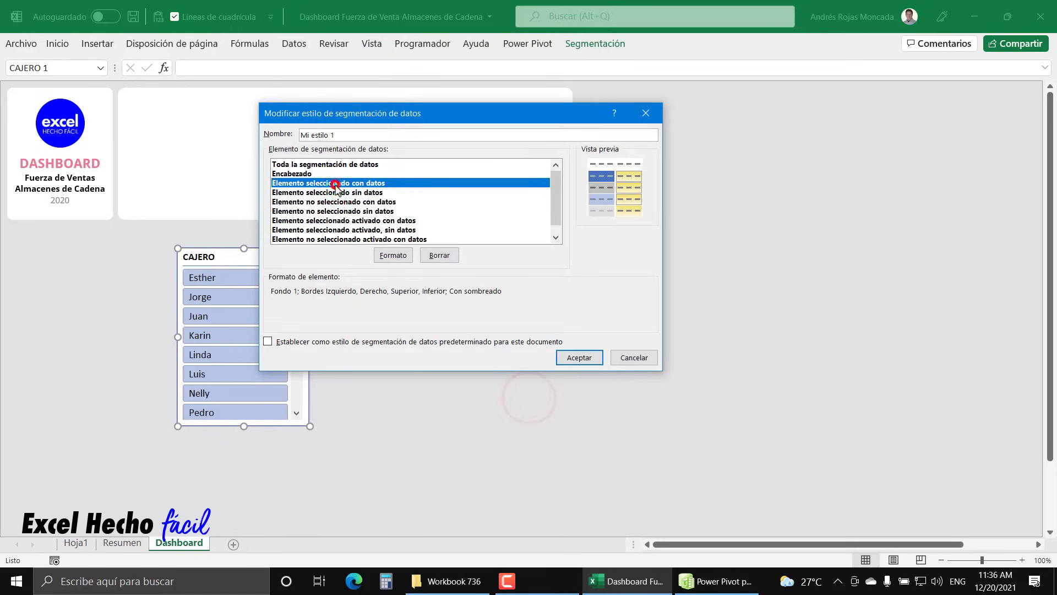
left_click(391, 255)
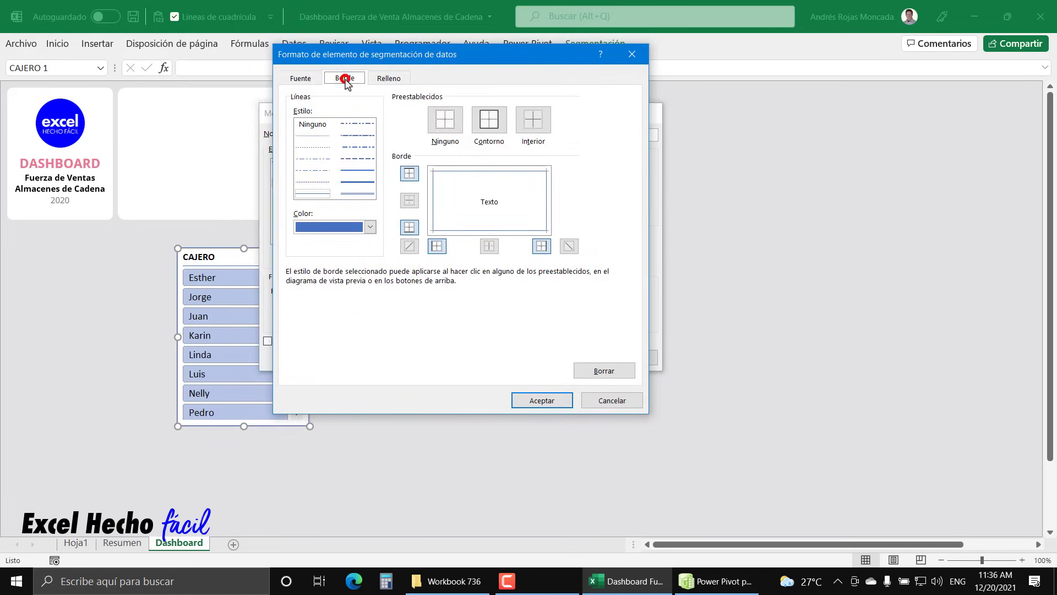
left_click(438, 120)
left_click(387, 78)
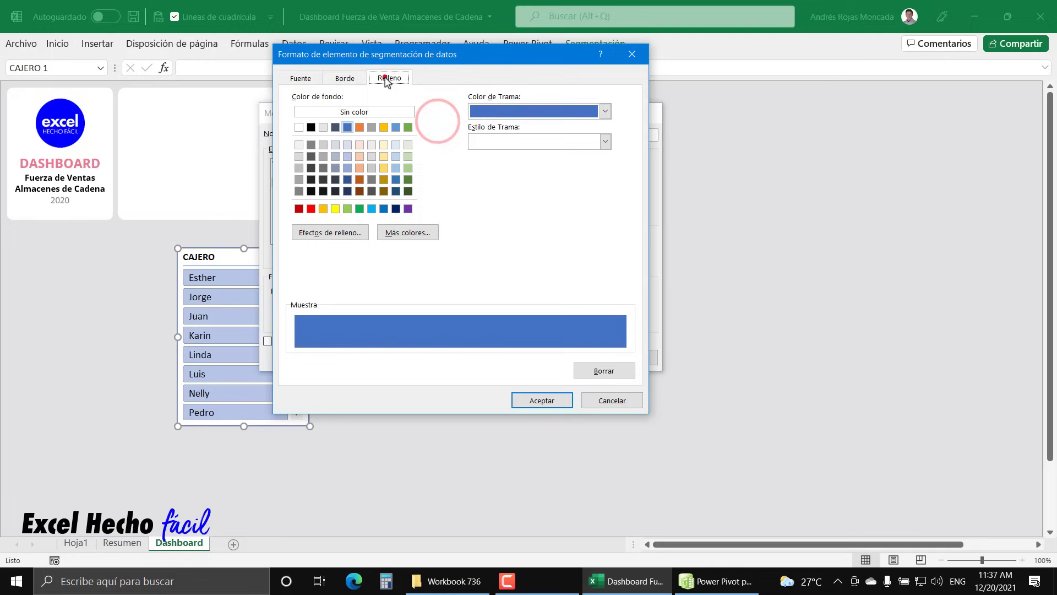
left_click(409, 232)
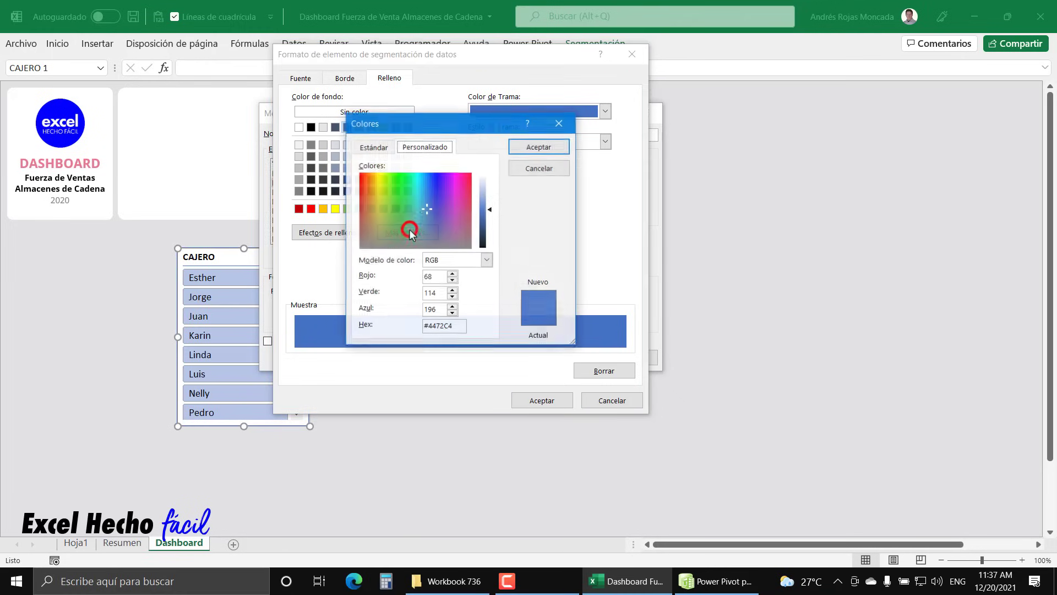
left_click_drag(452, 326, 394, 327)
key("ctrl+v")
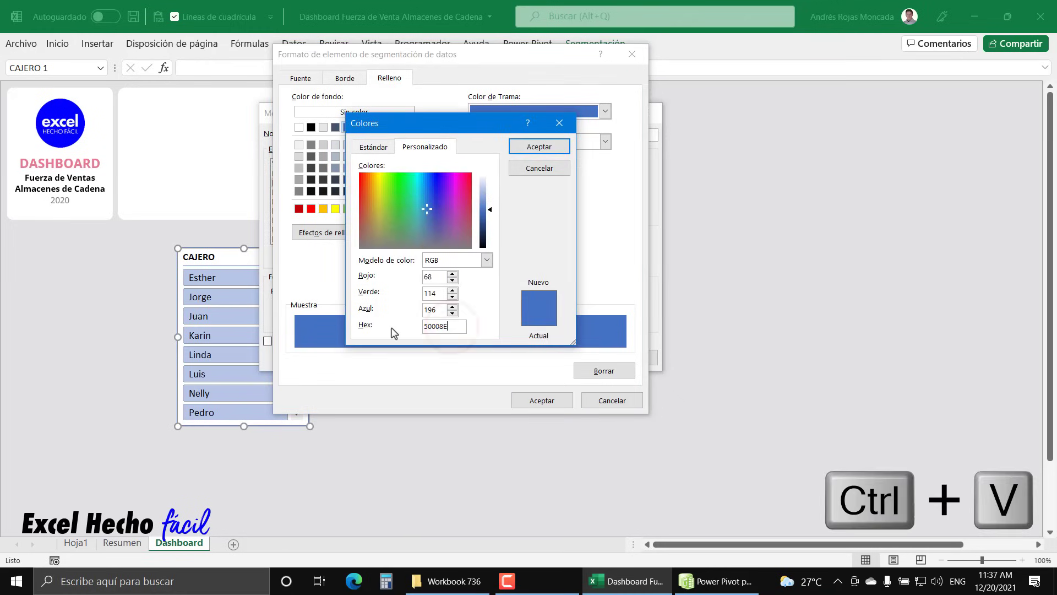
left_click(539, 146)
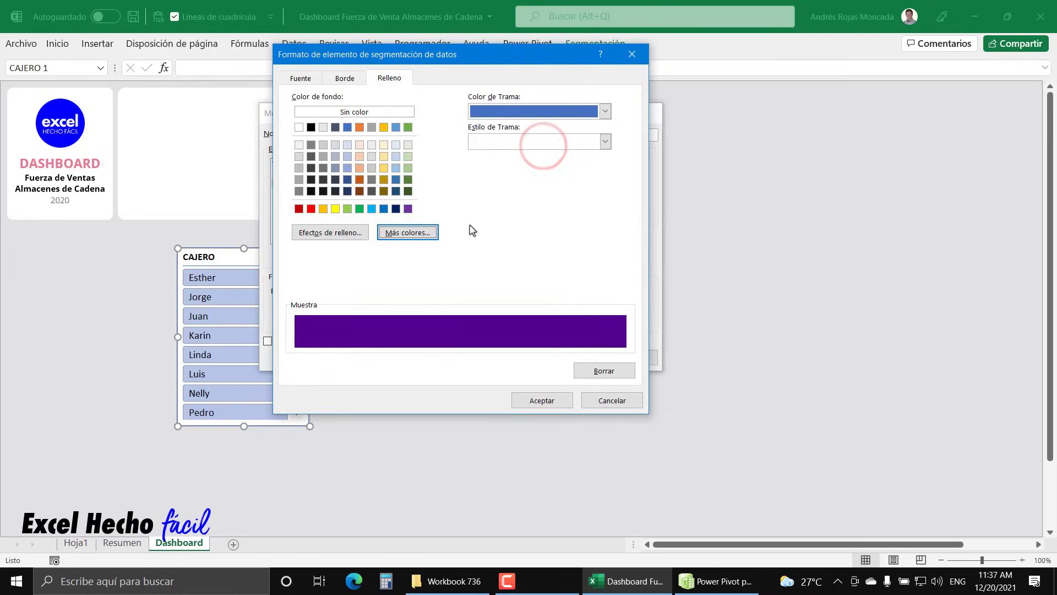
left_click(531, 399)
left_click(559, 356)
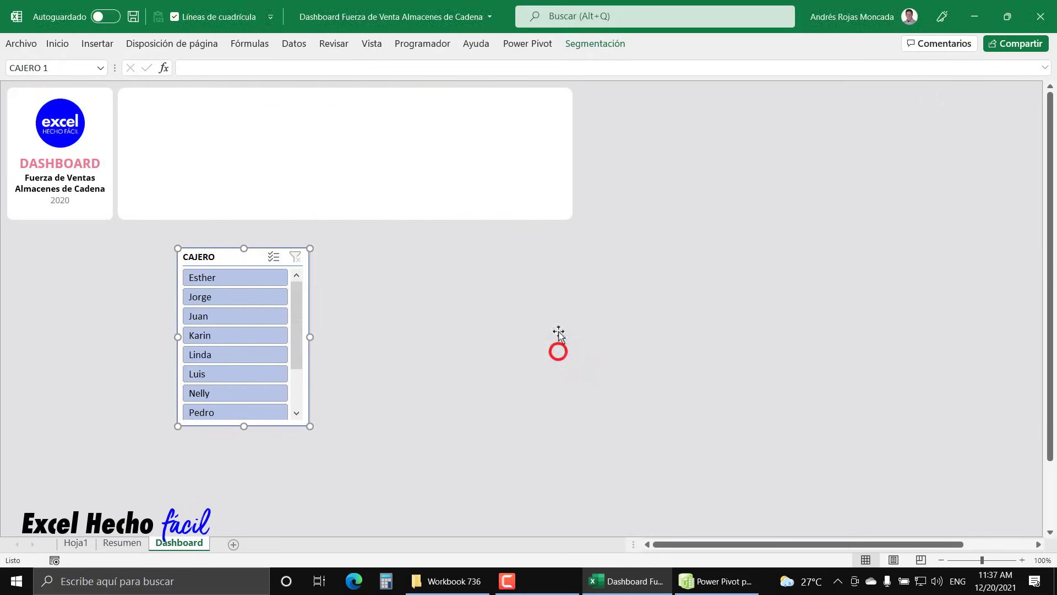
Apply the Mi estilo 1 style to the CAJERO slicer and arrange its buttons in 2 columns.
left_click(592, 44)
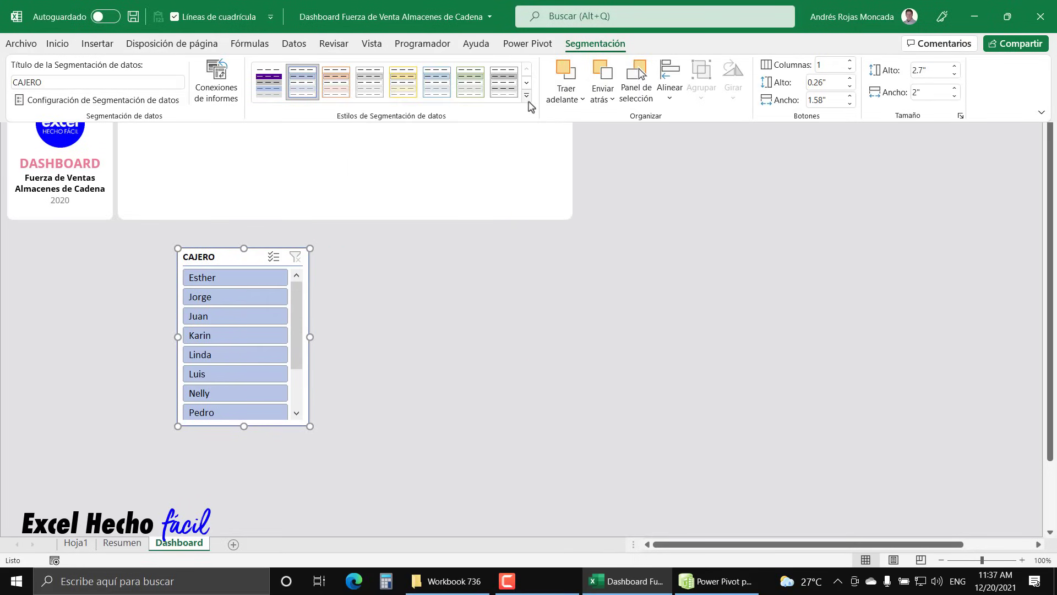
left_click(526, 96)
left_click(270, 105)
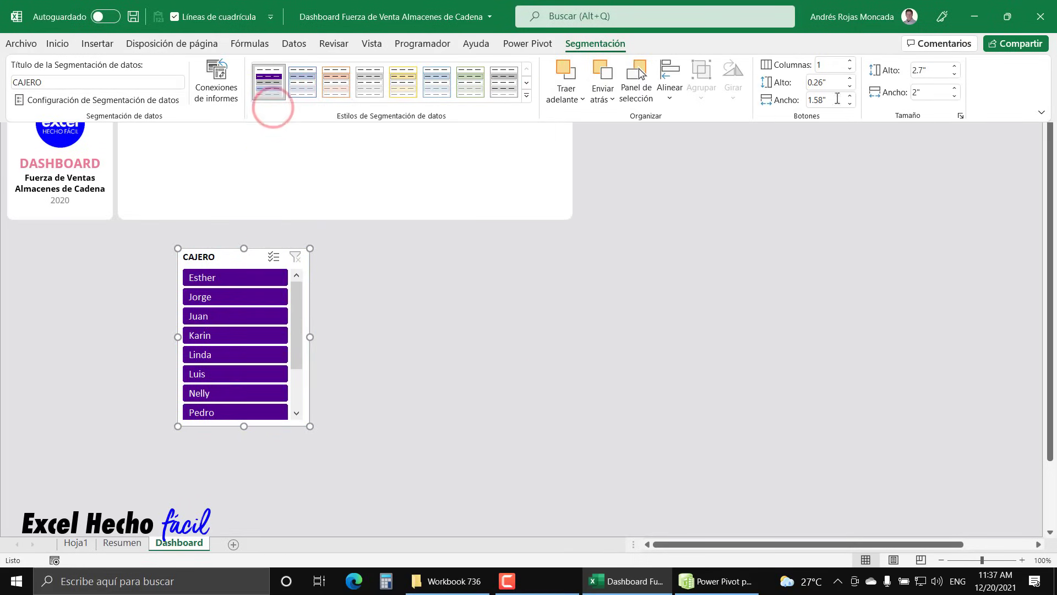
left_click(850, 62)
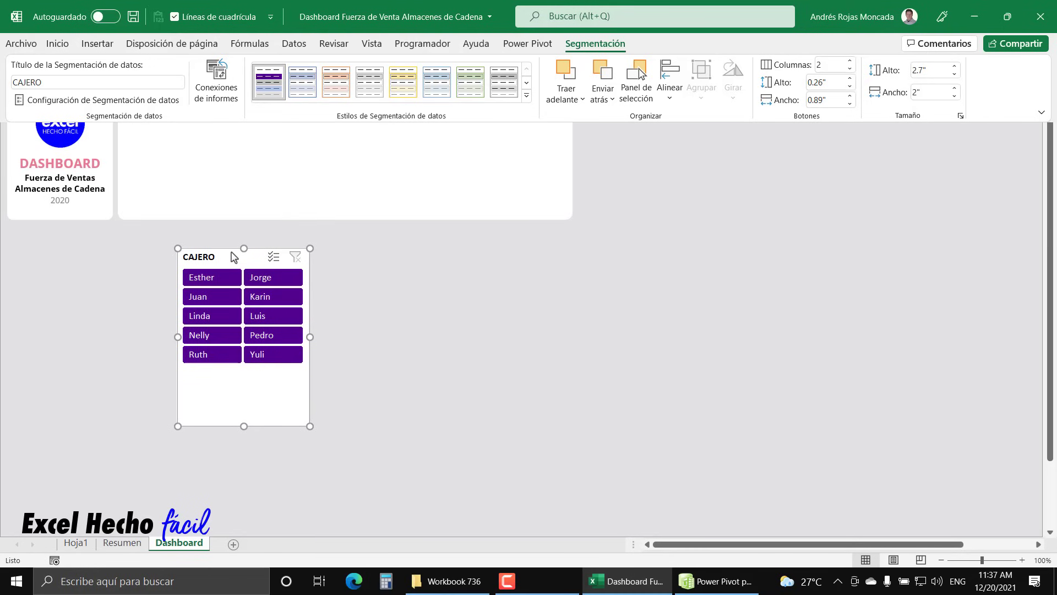
Change the slicer's header title to Cajero in its slicer settings.
right_click(232, 255)
left_click(311, 553)
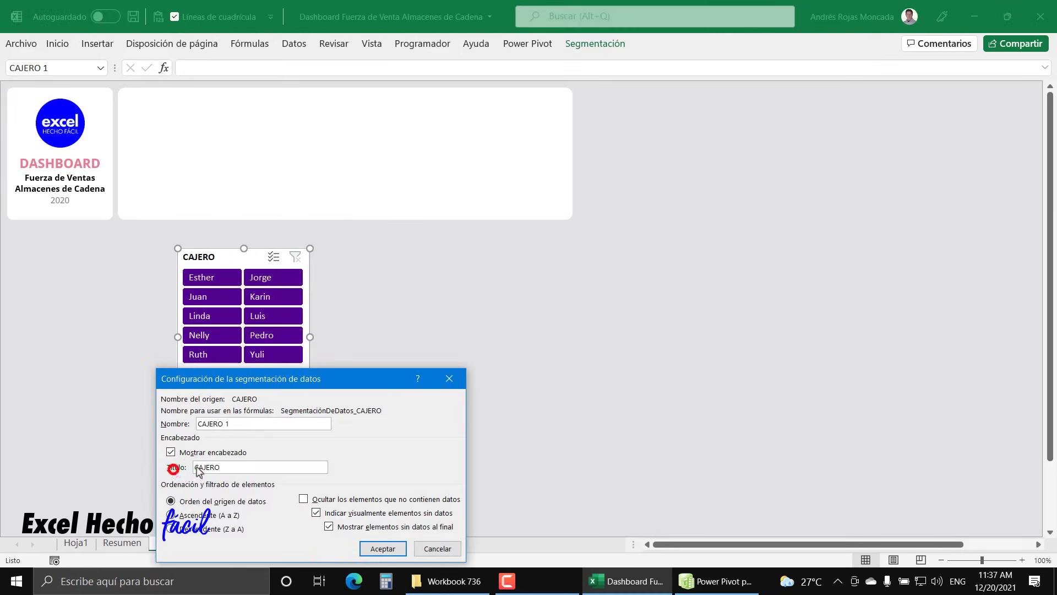
double_click(235, 467)
type("Cajero")
key("Return")
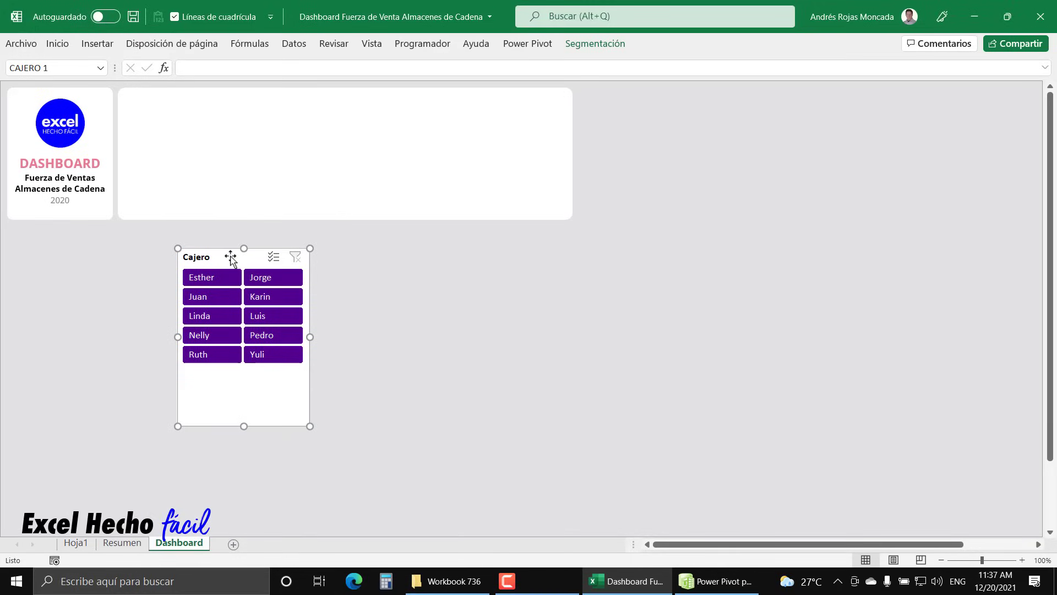
Move the Cajero slicer below the white logo card and set its width to 1.6".
left_click_drag(230, 258, 60, 244)
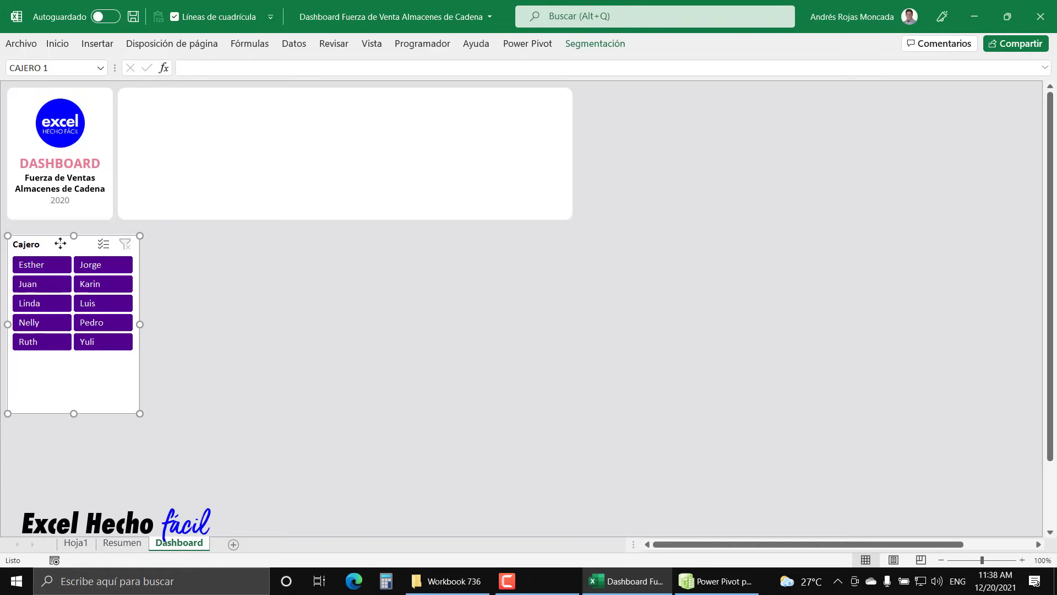
left_click(590, 45)
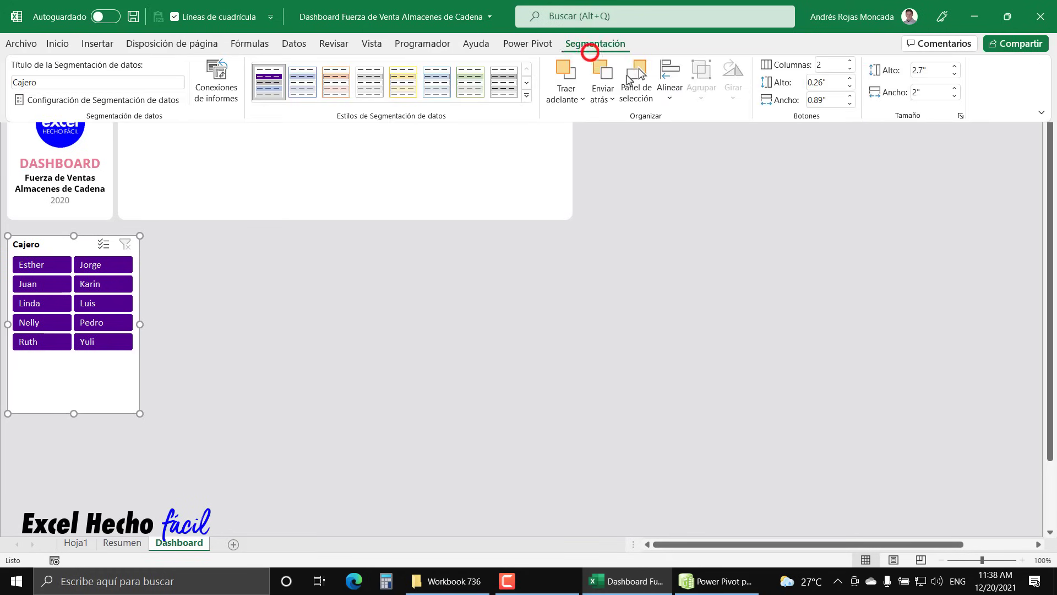
left_click(937, 90)
left_click(955, 96)
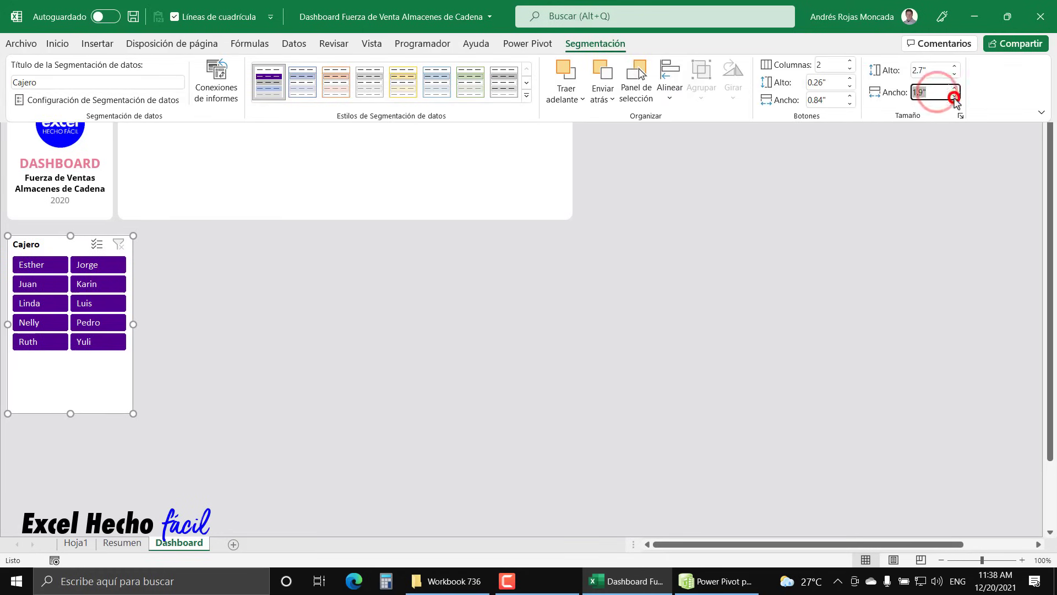
left_click(954, 96)
left_click(954, 96)
left_click(955, 97)
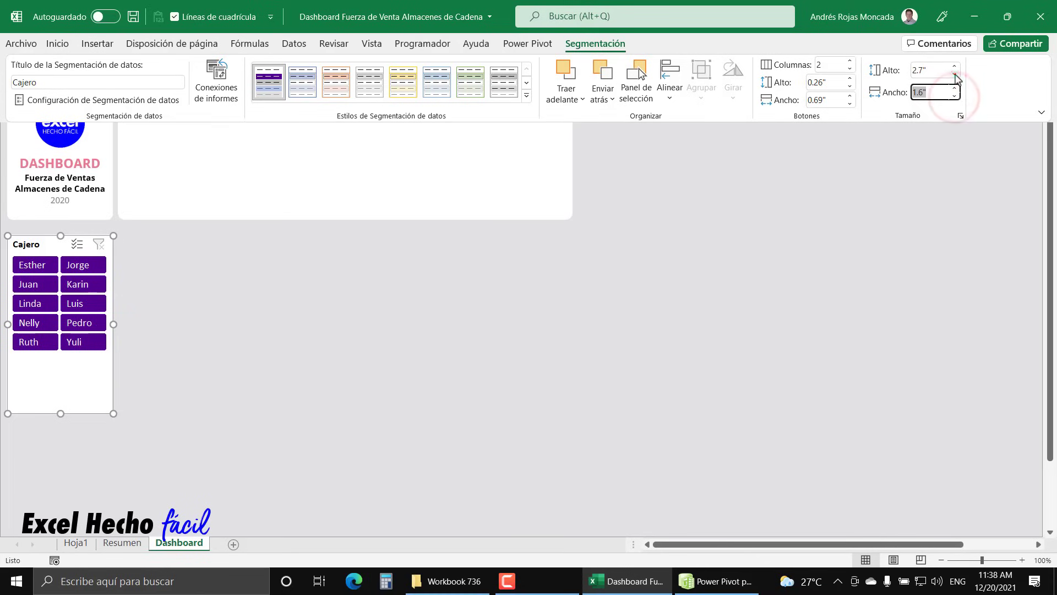
Reduce the Cajero slicer's height to 1.84" so that it fits its five rows of buttons without a scroll bar.
left_click(955, 74)
left_click(955, 74)
left_click(955, 74)
left_click(955, 74)
left_click(955, 74)
left_click(955, 75)
left_click(955, 75)
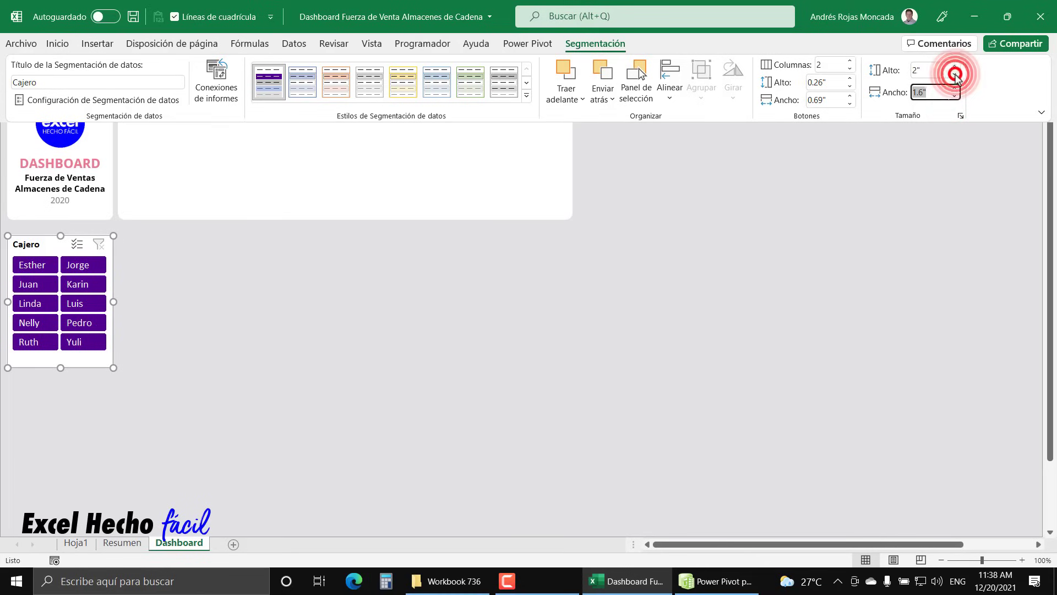
left_click(955, 74)
left_click(955, 74)
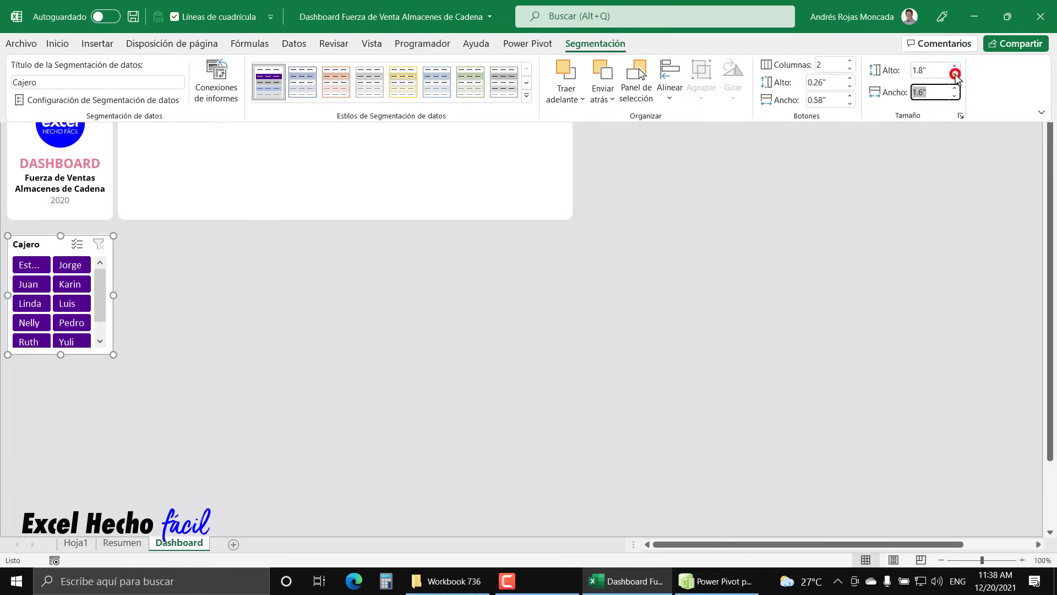
left_click(927, 70)
type("4")
key("Return")
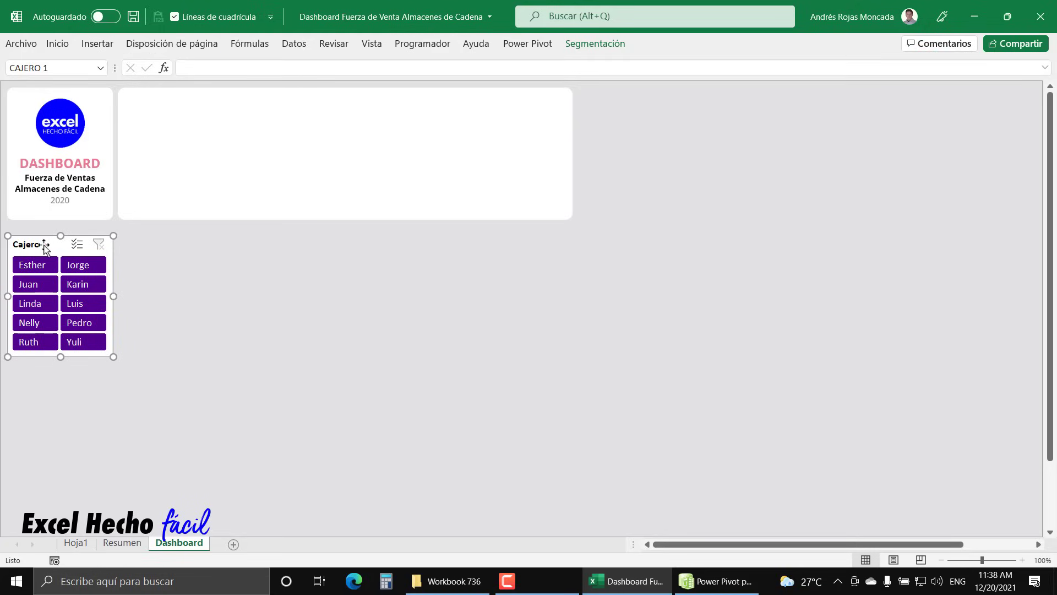
Bring the Cajero slicer closer to the white logo card and left-align the two objects.
left_click_drag(44, 246, 76, 240)
left_click(90, 214, "ctrl")
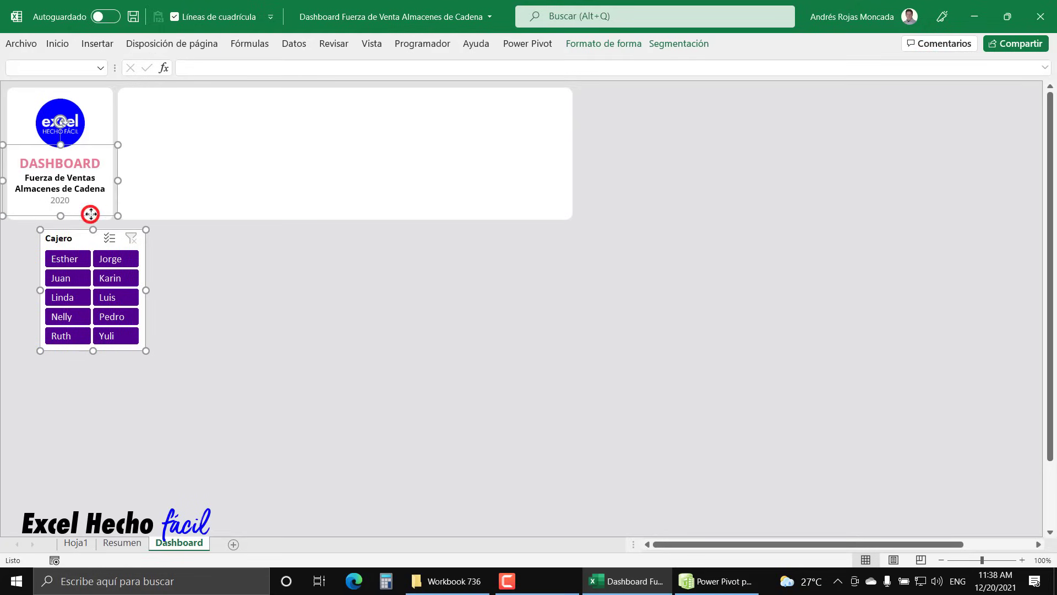
left_click(99, 112)
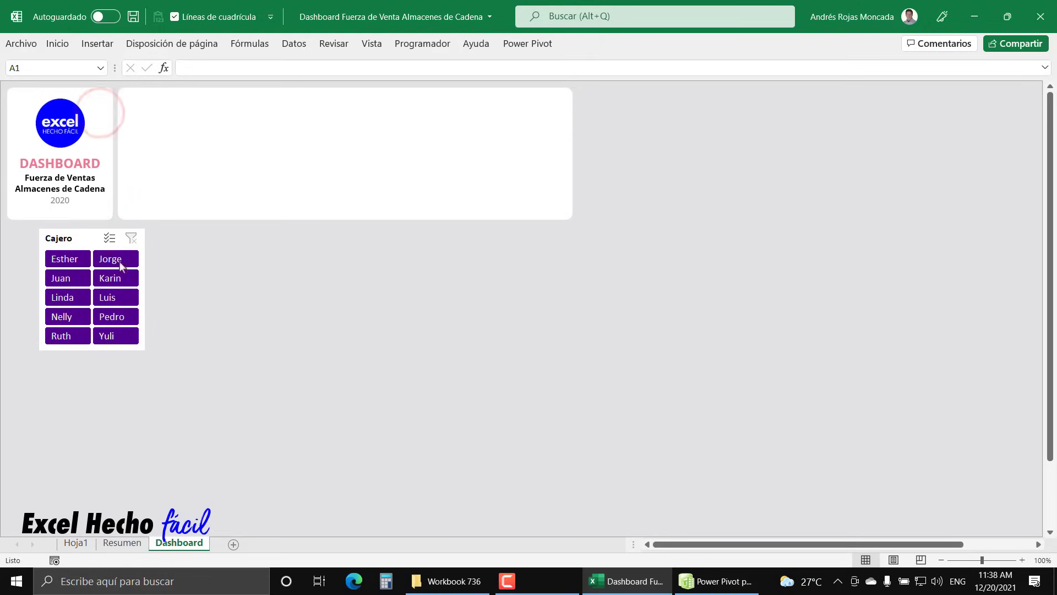
left_click(89, 234)
left_click(103, 93, "ctrl")
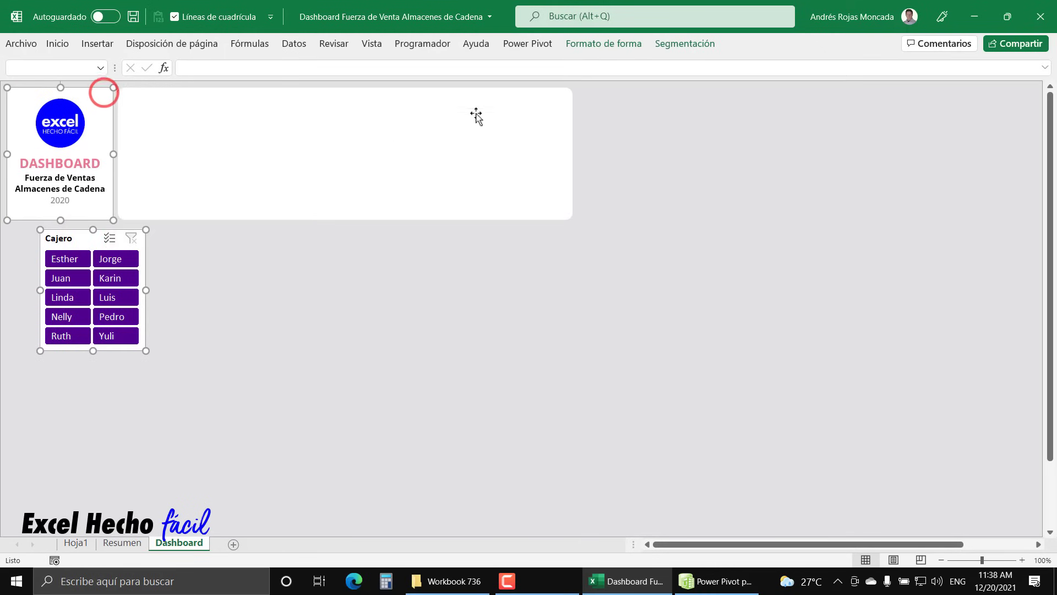
left_click(672, 49)
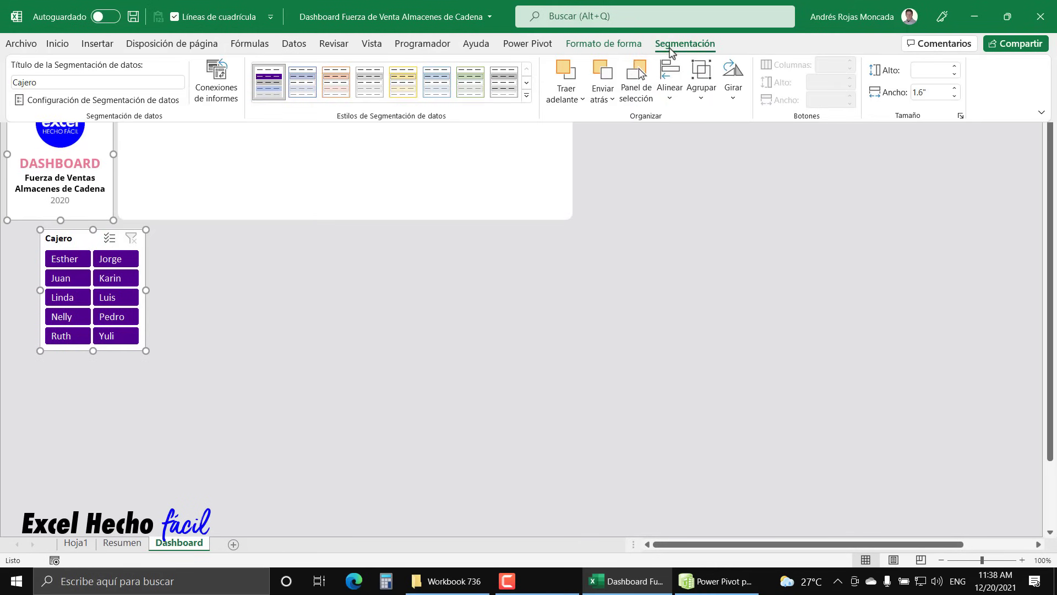
left_click(625, 45)
left_click(843, 64)
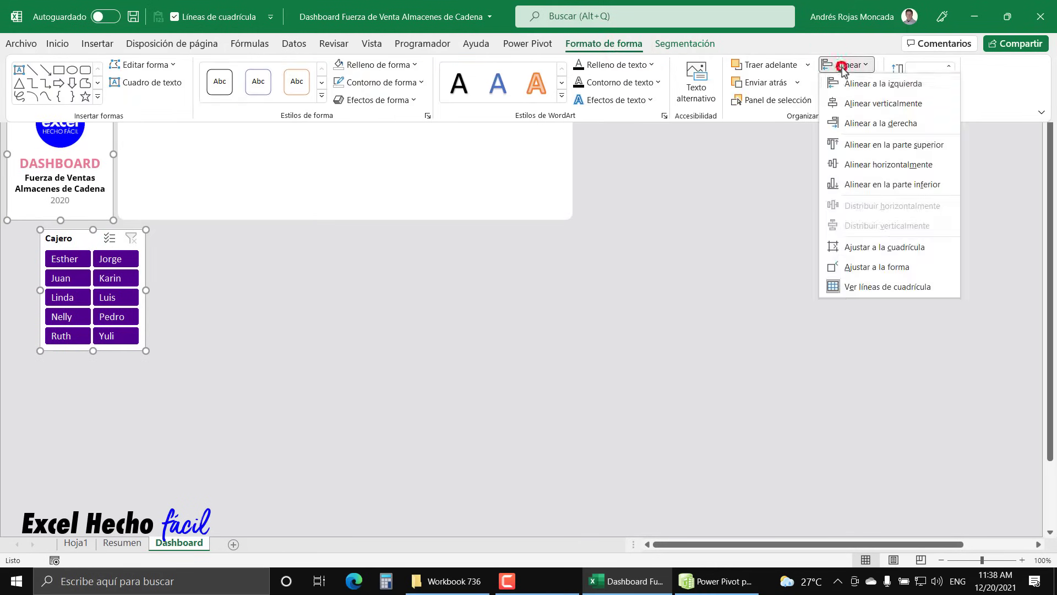
left_click(845, 83)
key("ctrl+F1")
left_click(842, 83)
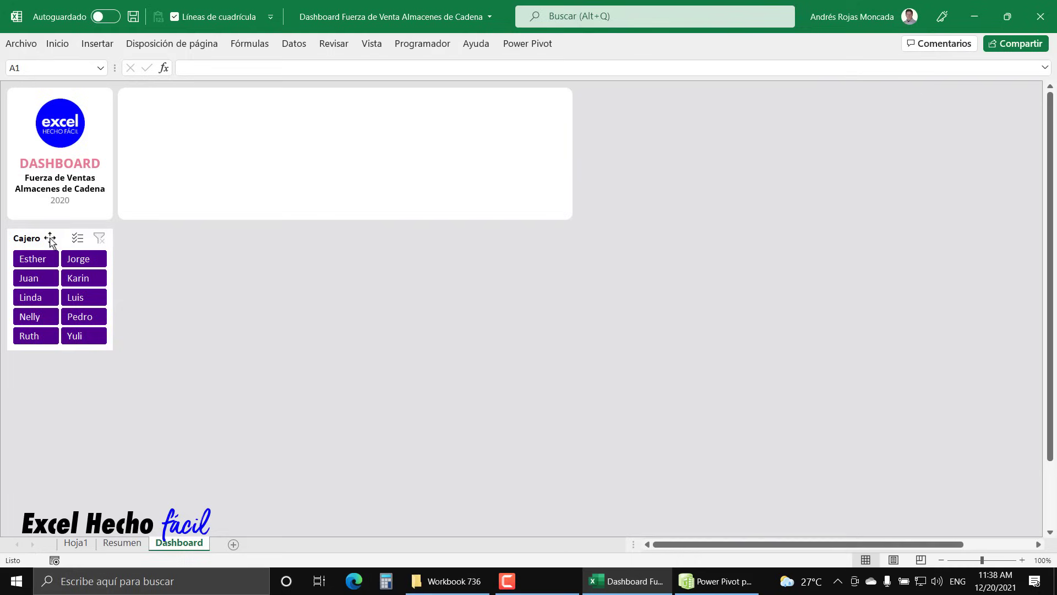
Nudge the Cajero slicer upward to narrow the gap below the logo card.
left_click(49, 238)
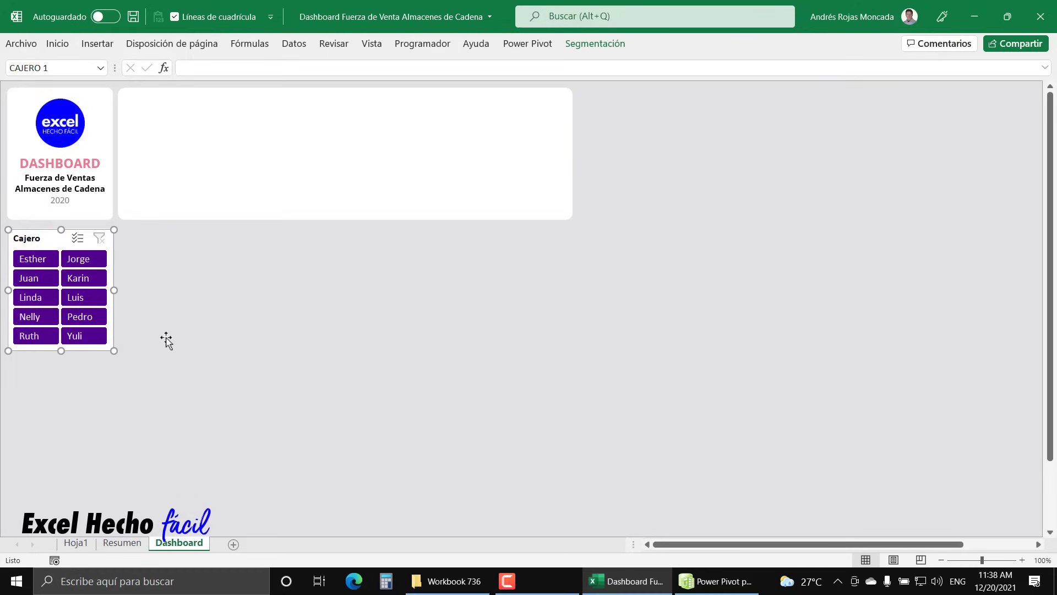
key("Up")
key("Up")
key("Up")
key("Up")
key("Up")
key("Up")
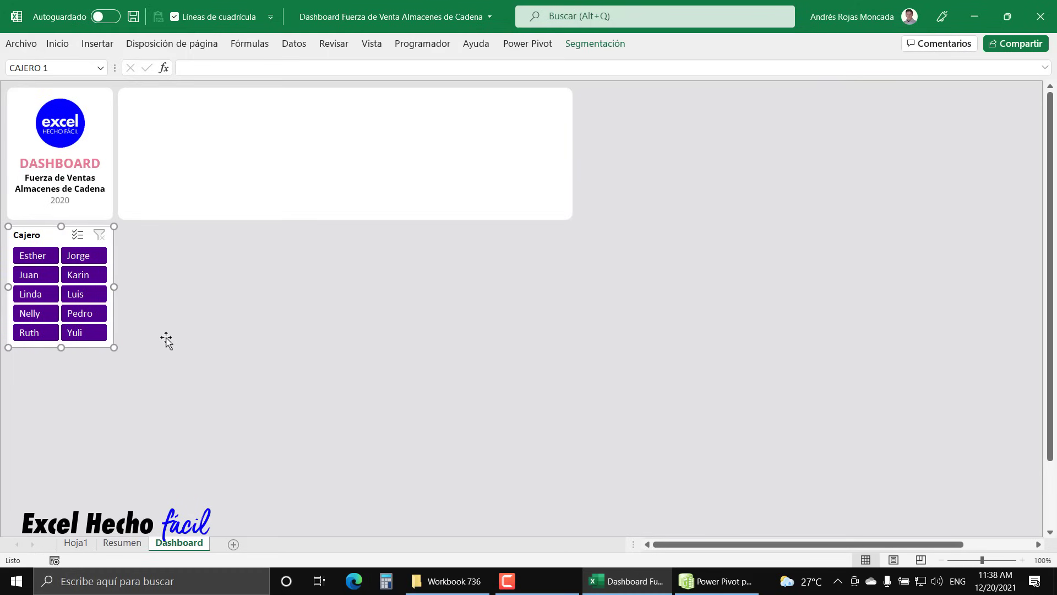
Nudge the Cajero slicer slightly downward to widen the gap below the logo card, and deselect it.
key("Down")
key("Down")
key("Down")
key("Down")
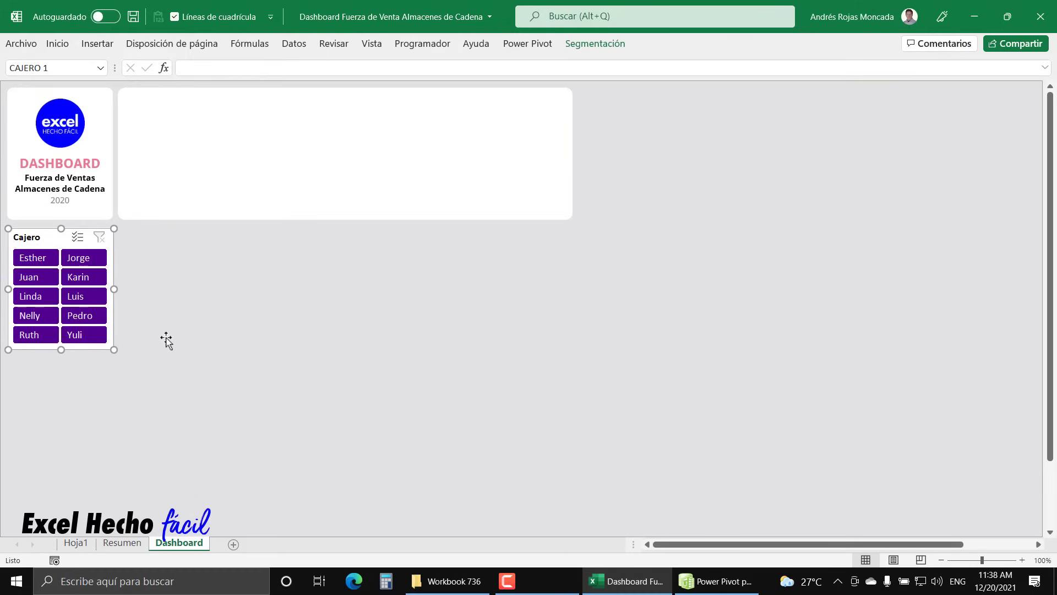
key("Escape")
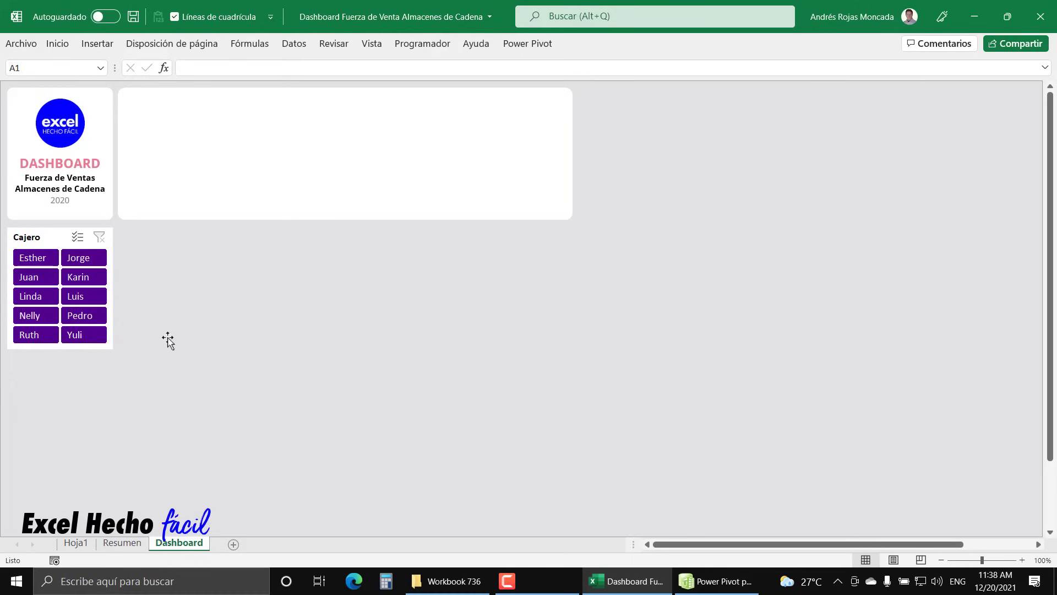
Test the Cajero slicer by filtering on several cashiers one at a time, and clear the filter.
left_click(34, 278)
left_click(32, 296)
left_click(33, 316)
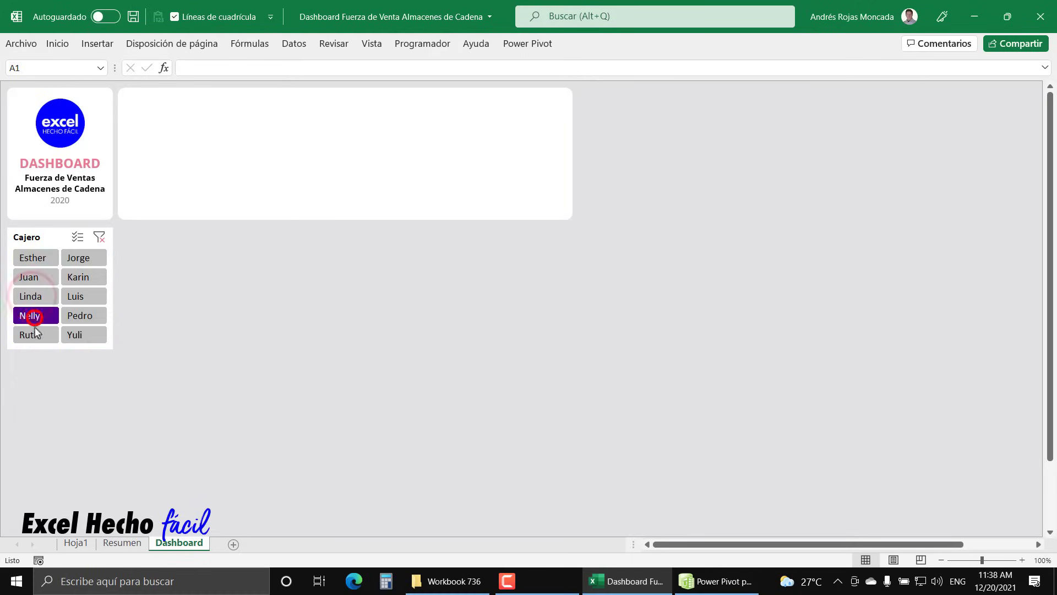
left_click(31, 335)
left_click(76, 335)
left_click(79, 317)
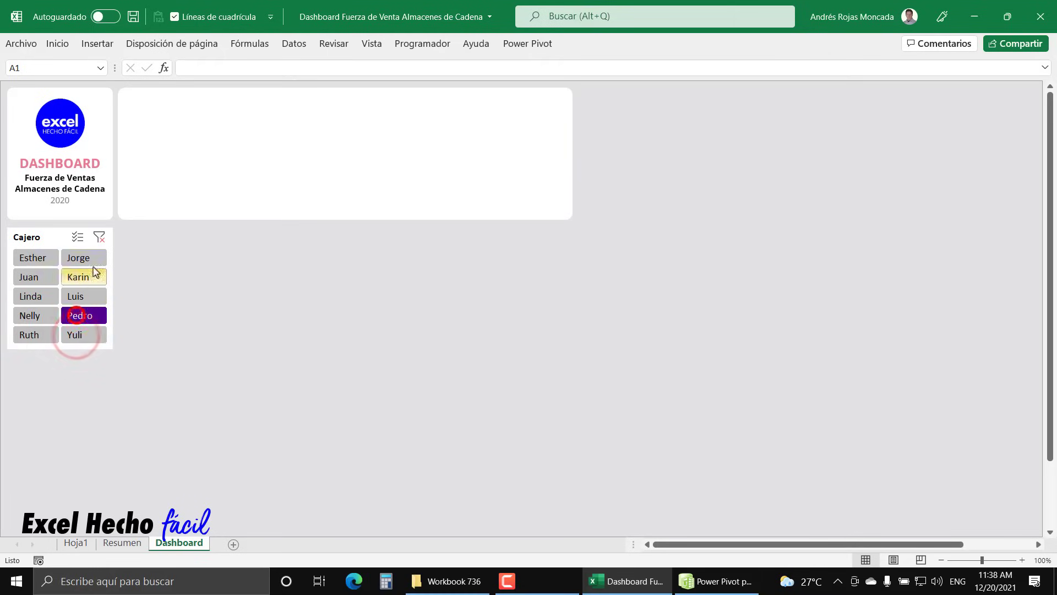
left_click(99, 236)
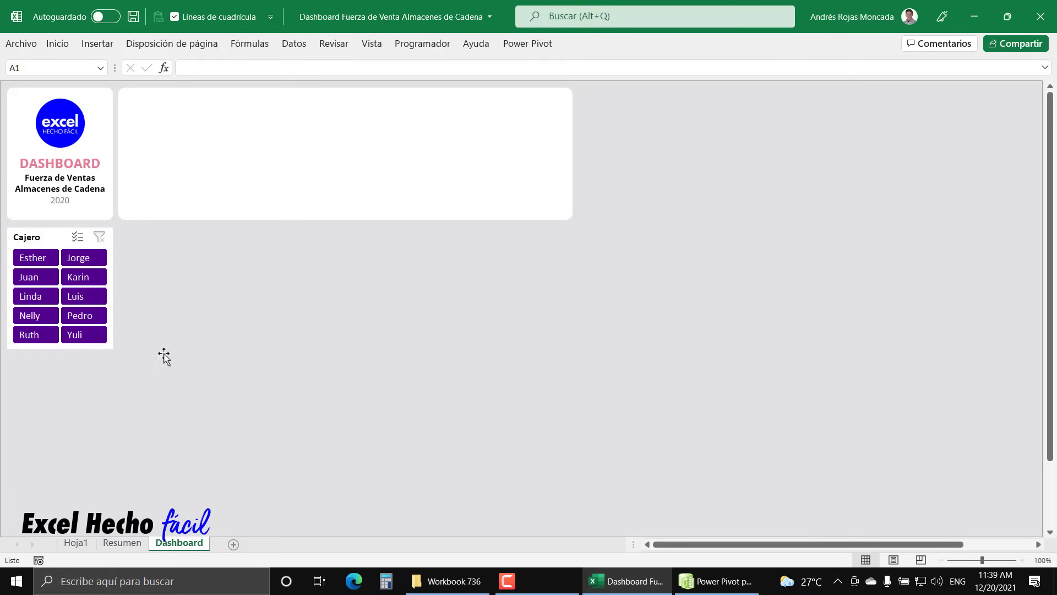
Insert a 2D line pivot chart from the monthly totals in C4:E15 of the pivot table on the Resumen sheet.
left_click(121, 543)
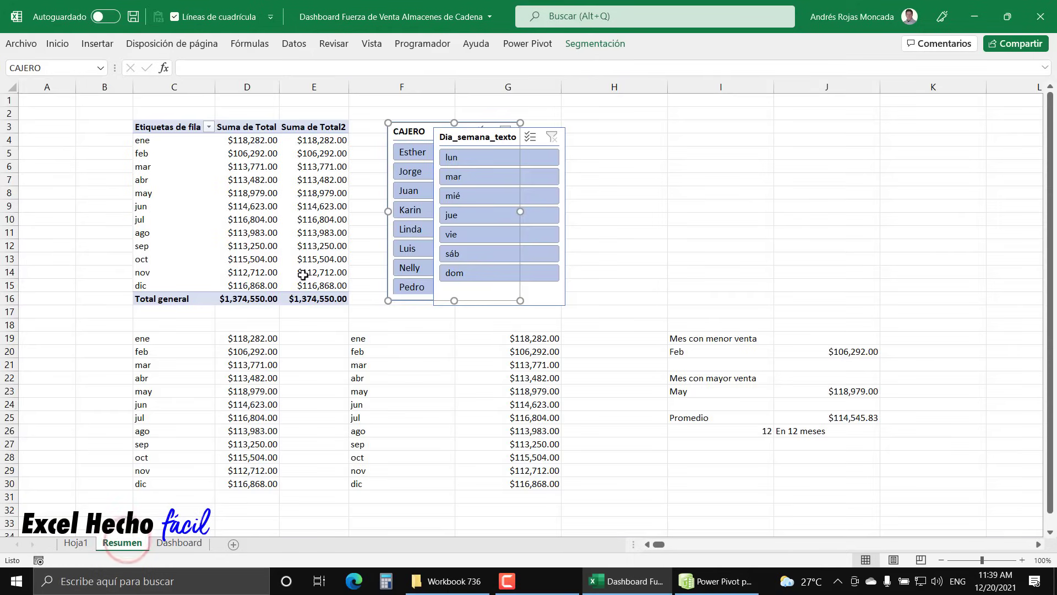
left_click(154, 139)
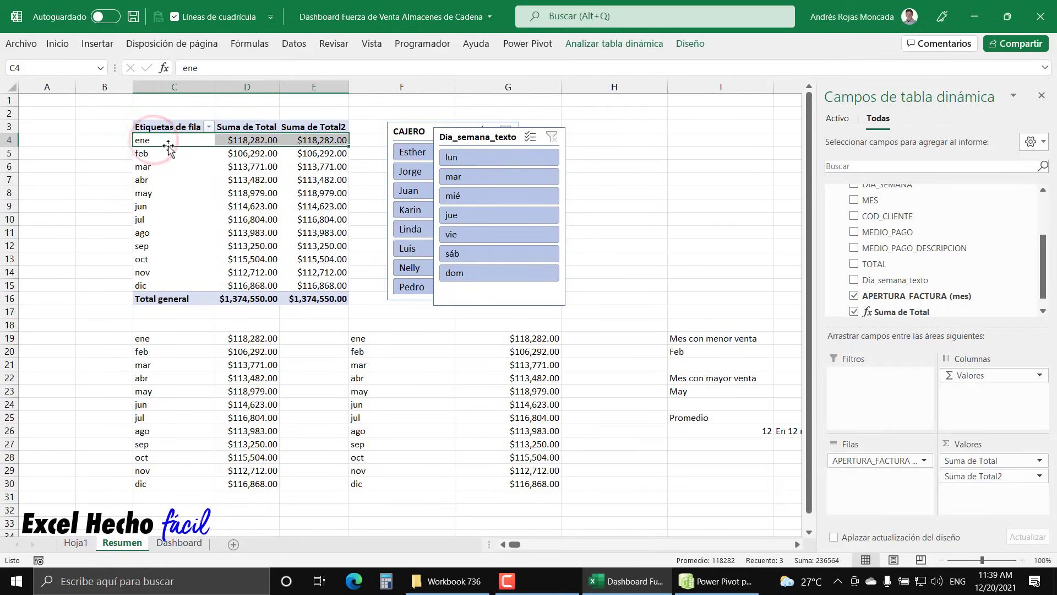
left_click(165, 153)
left_click_drag(160, 142, 304, 288)
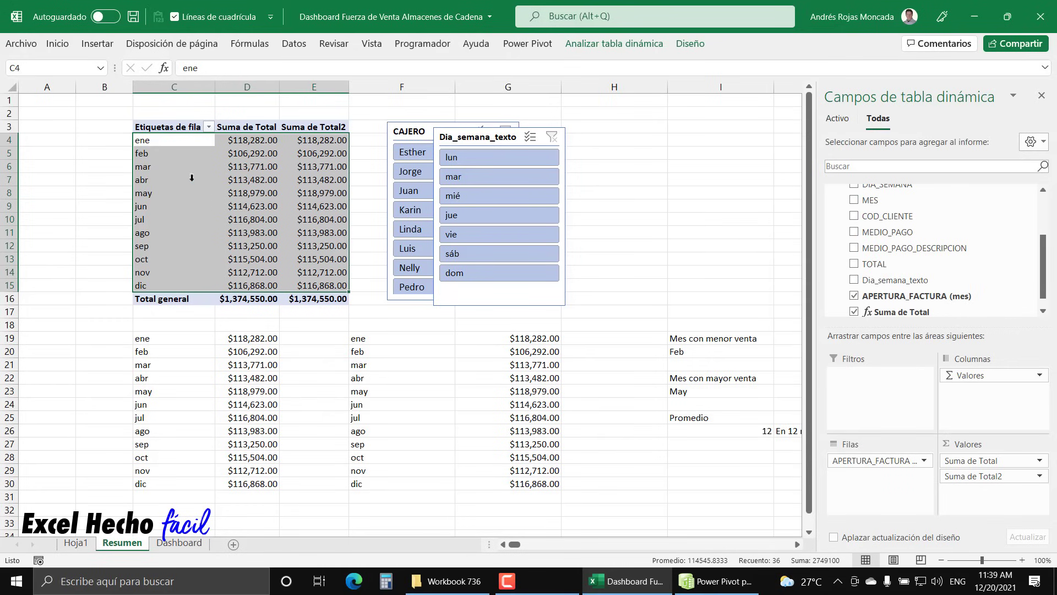
left_click(87, 46)
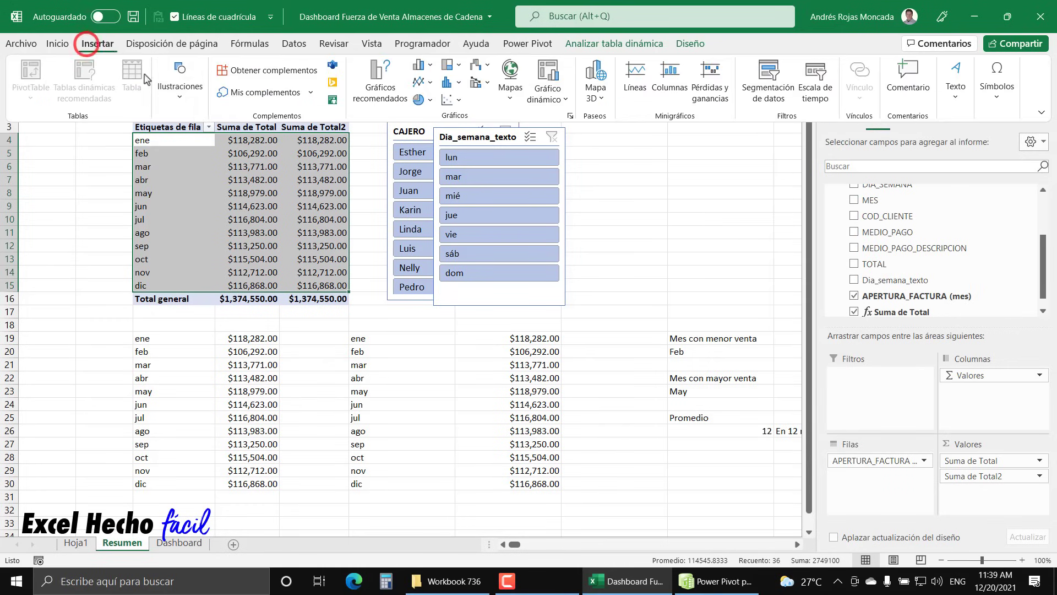
left_click(423, 84)
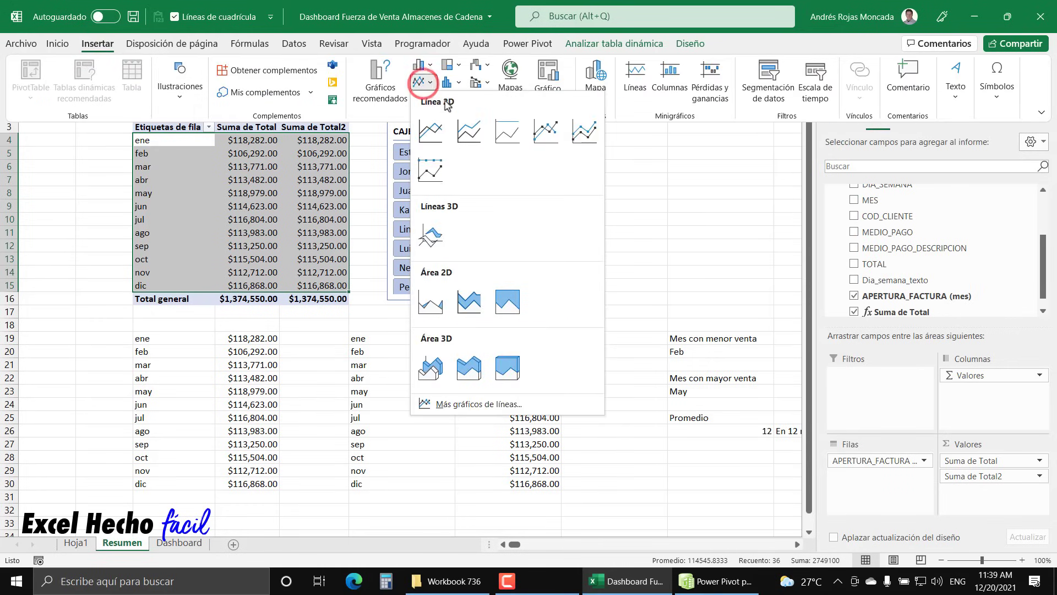
left_click(439, 131)
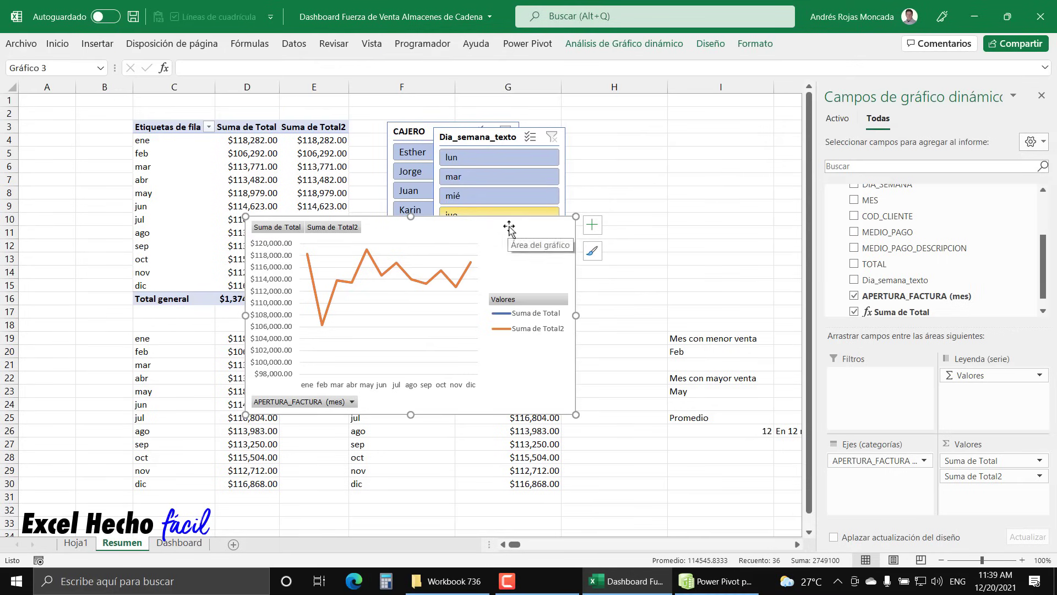
left_click_drag(509, 227, 555, 230)
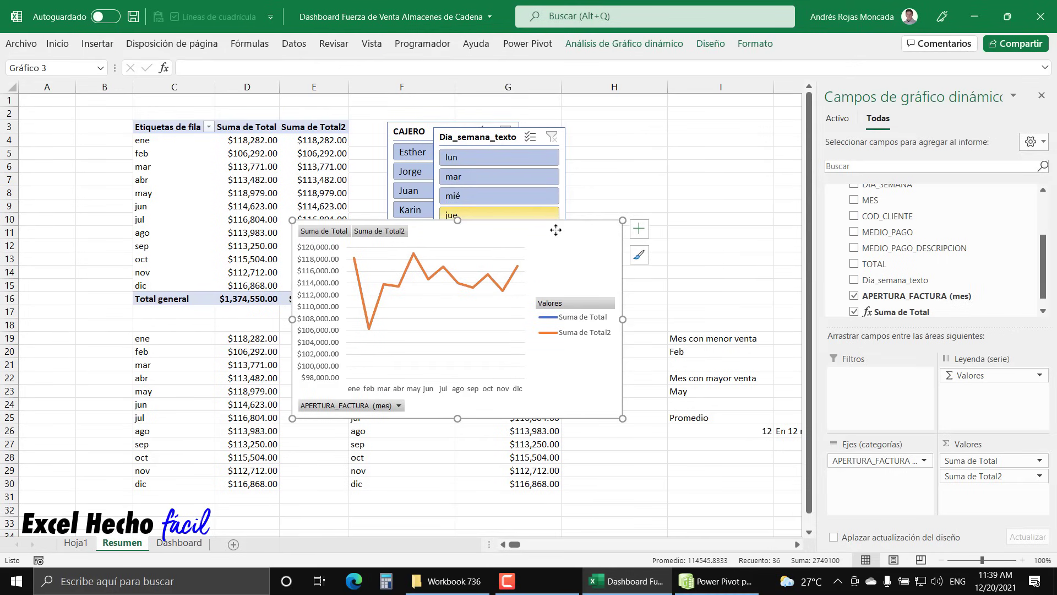
Copy the line chart to the Dashboard sheet and place it below the wide white card, beside the Cajero slicer.
key("ctrl+c")
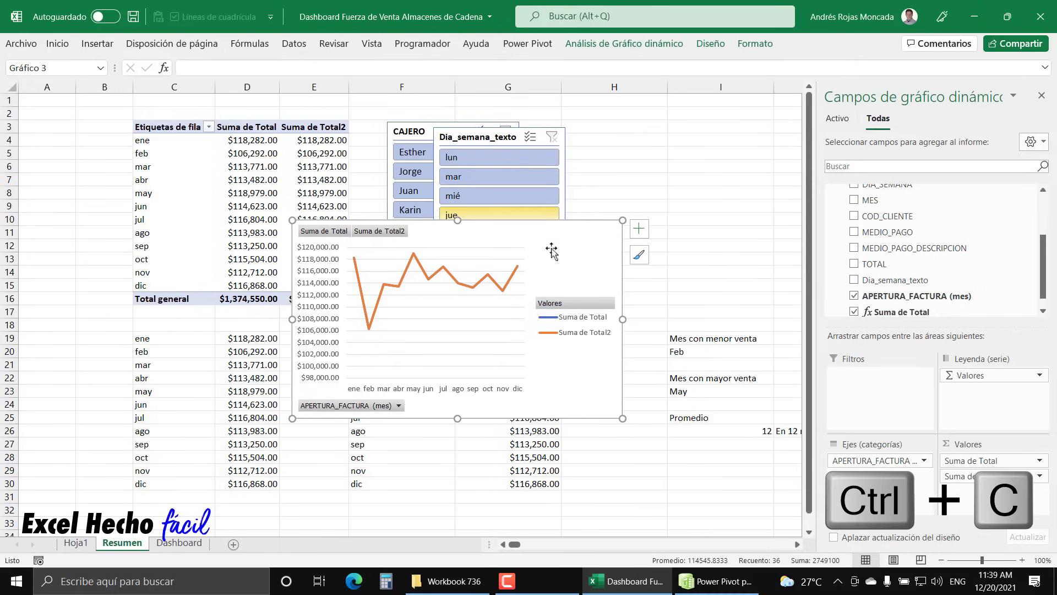
left_click(190, 540)
key("ctrl+v")
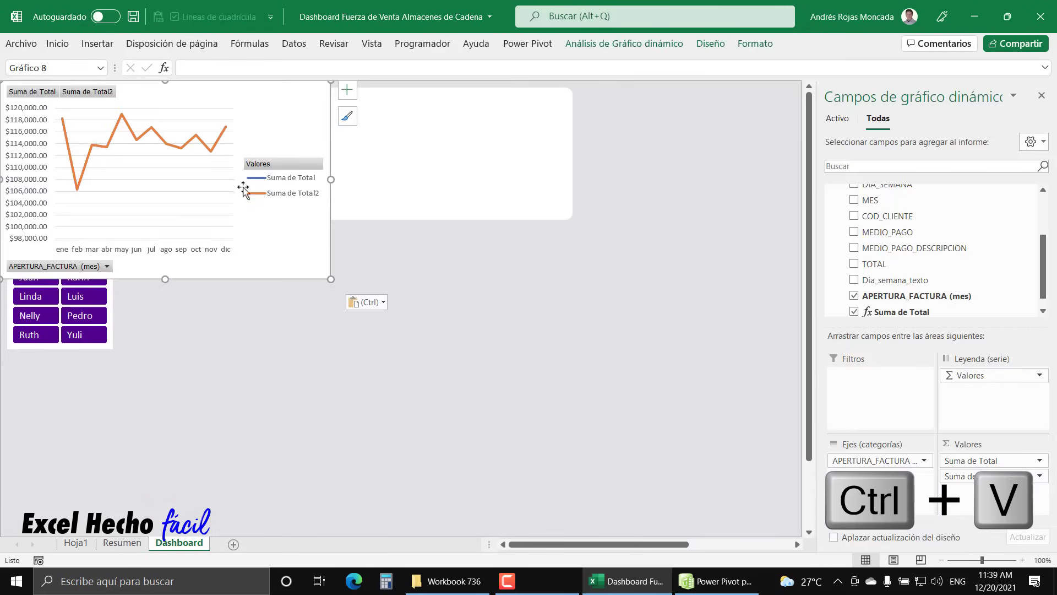
left_click_drag(236, 90, 402, 236)
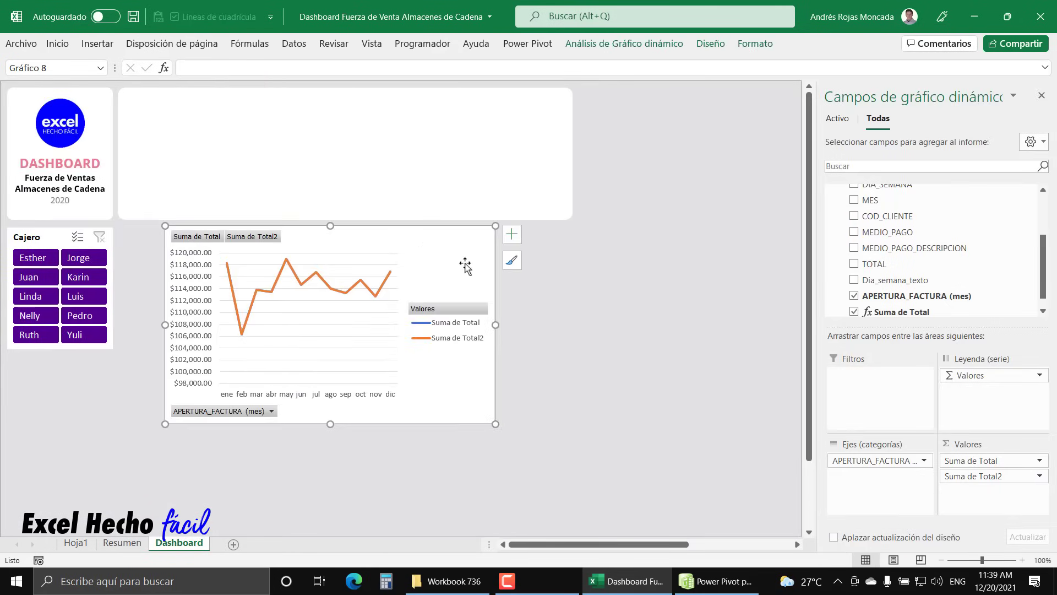
Hide all the field buttons on the Dashboard line chart.
left_click(659, 43)
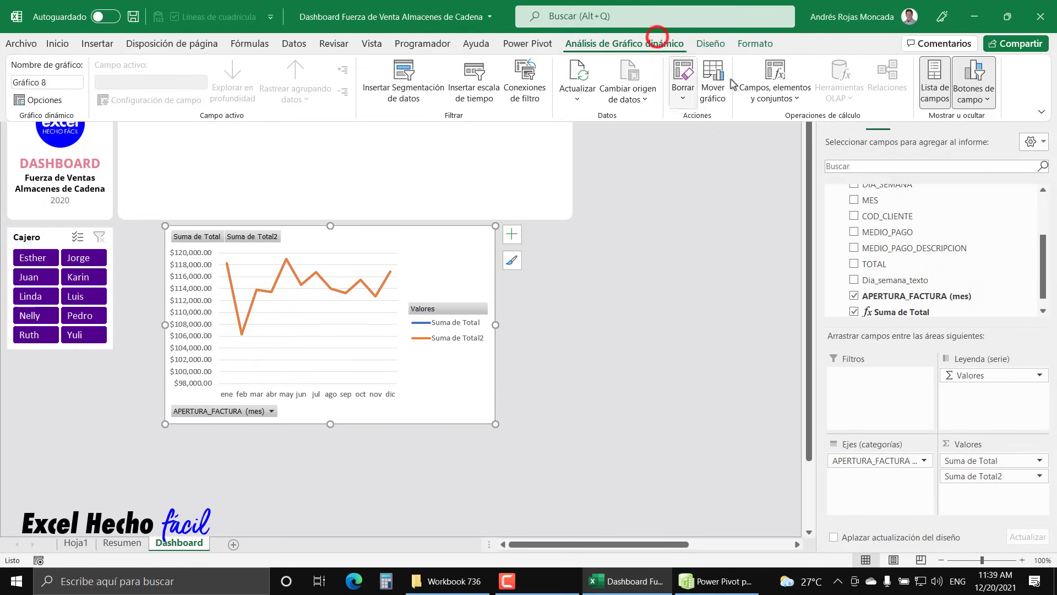
left_click(985, 94)
left_click(860, 222)
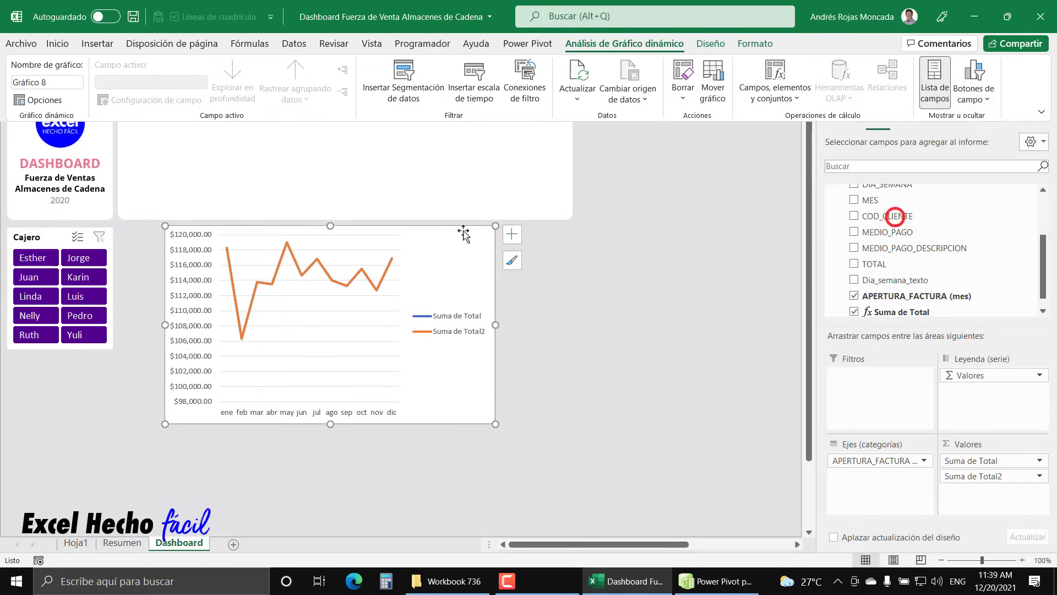
Delete the legend, the vertical value axis and the horizontal gridlines from the Dashboard line chart.
left_click(451, 320)
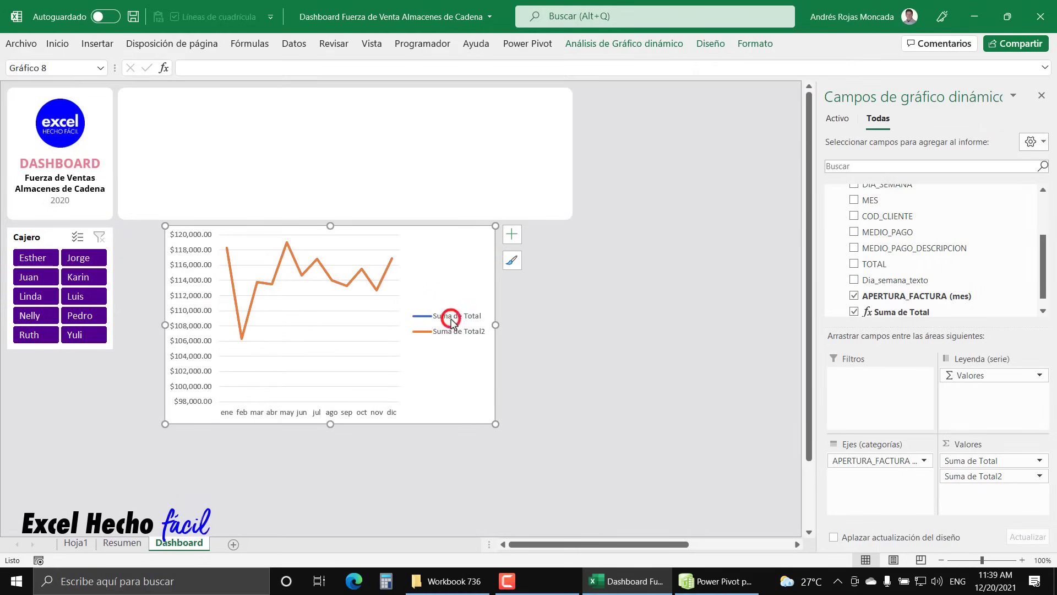
key("Delete")
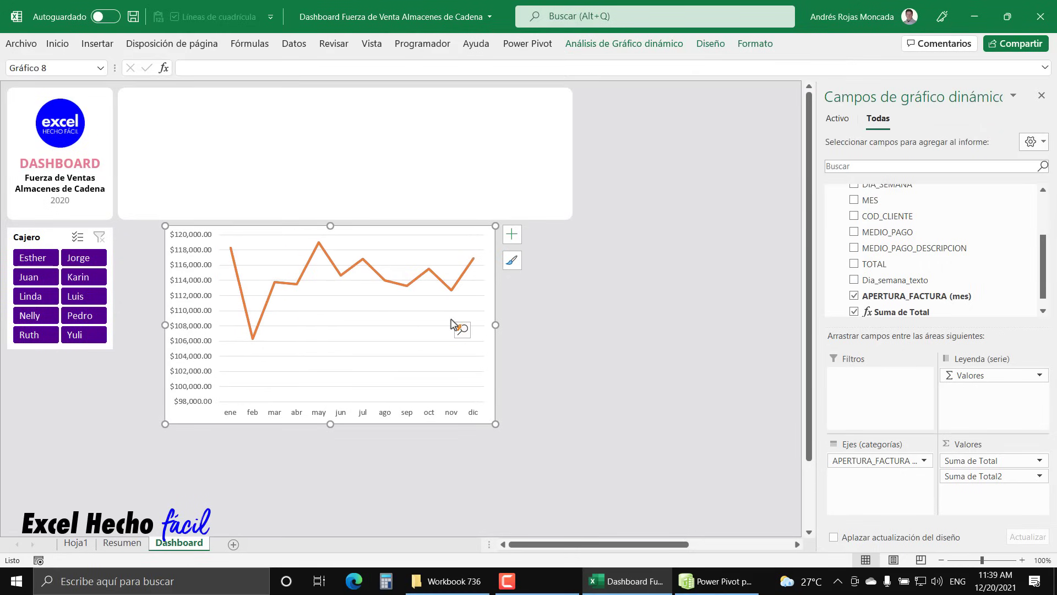
left_click(192, 299)
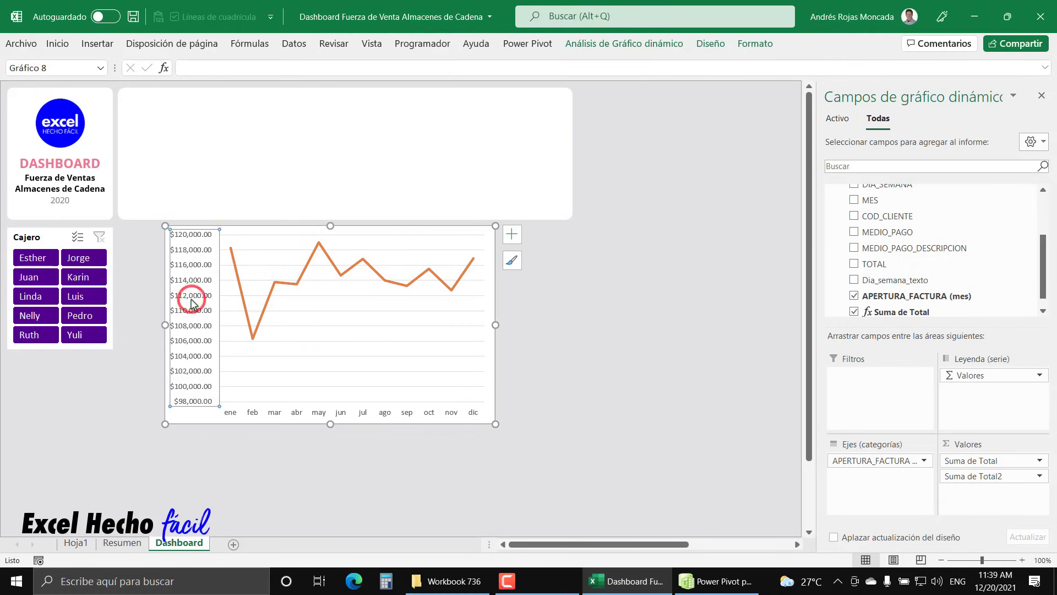
key("Delete")
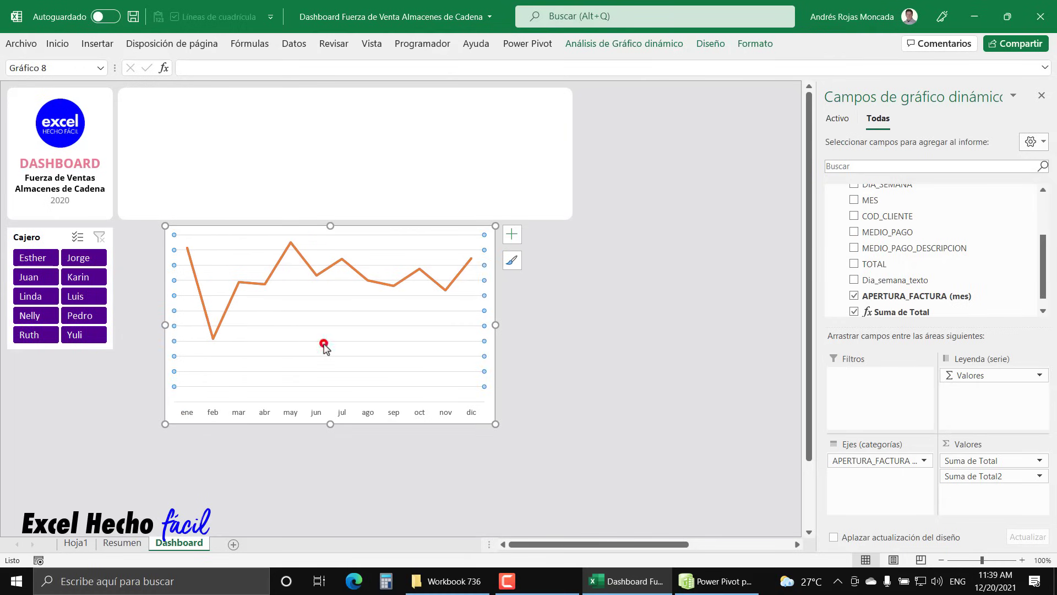
key("Delete")
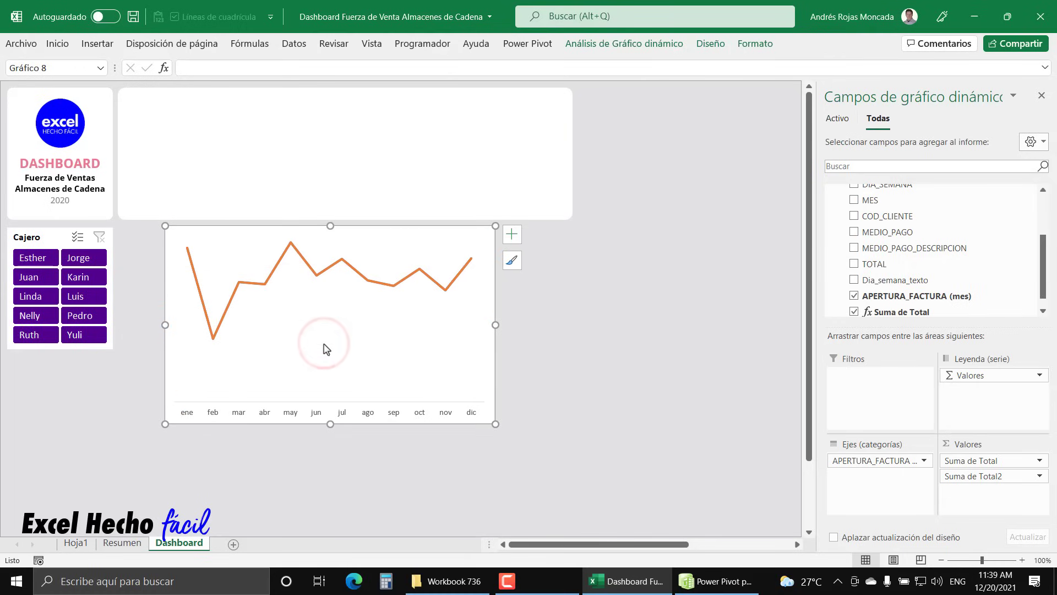
Select the month axis labels of the Dashboard line chart and bring up the font formatting options.
left_click(292, 416)
left_click(57, 43)
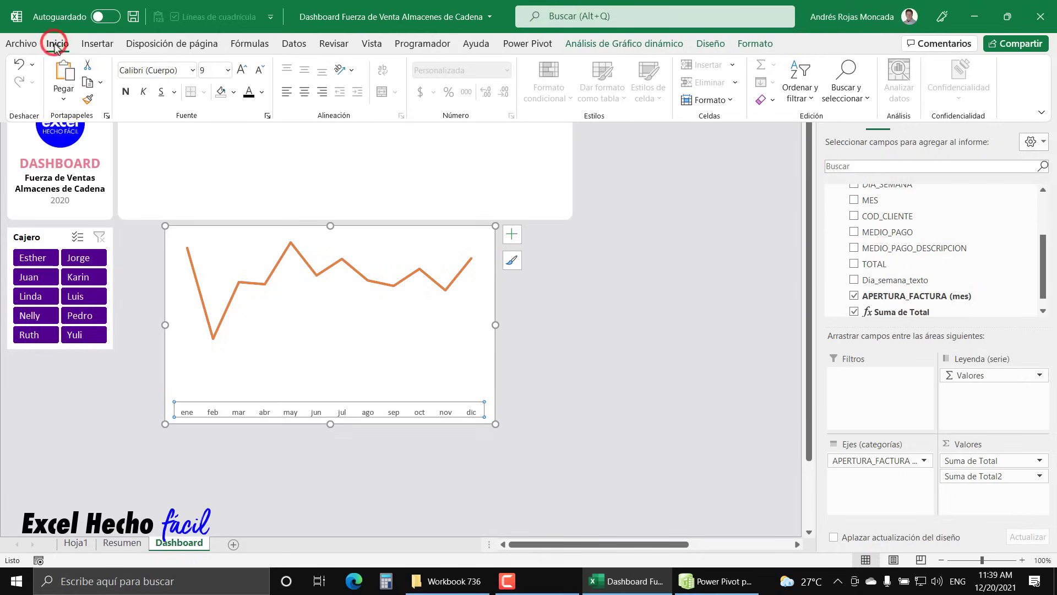
Format the month axis labels of the chart in Open Sans, size 8, with a gray font color.
left_click(180, 71)
type("Open Sans")
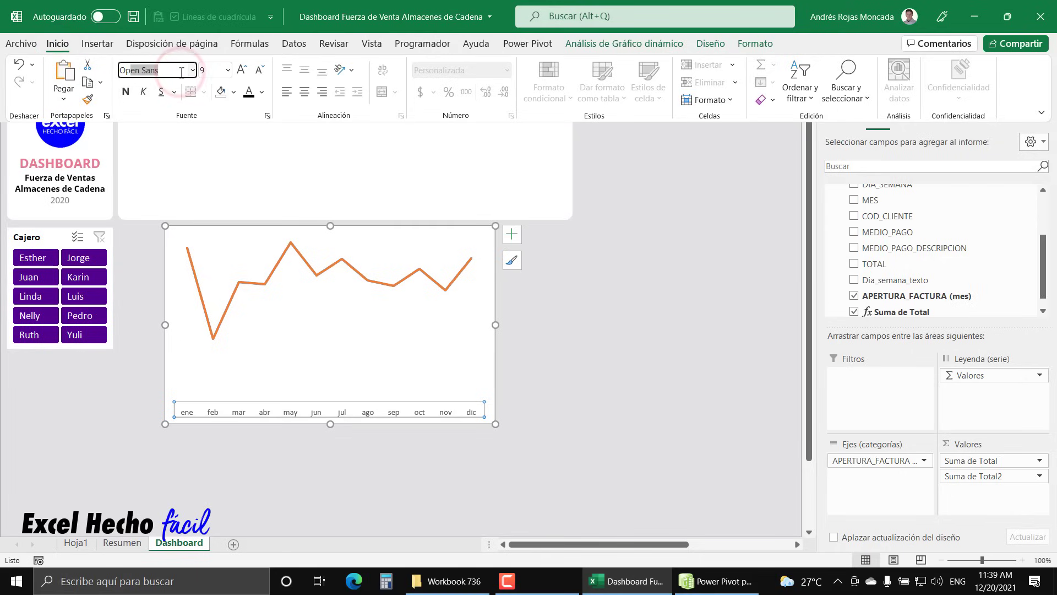
key("Return")
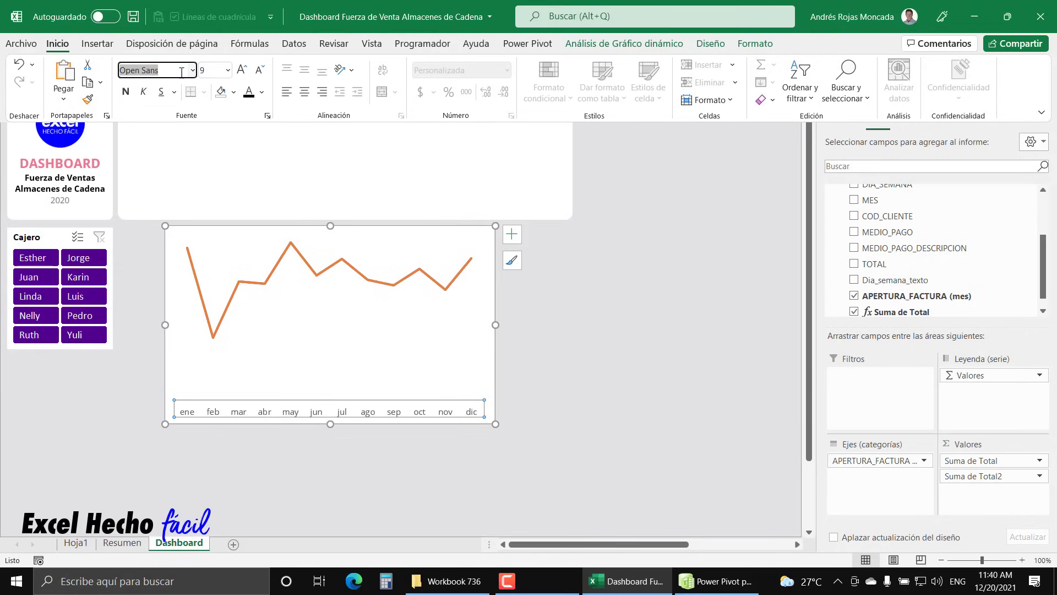
left_click(228, 70)
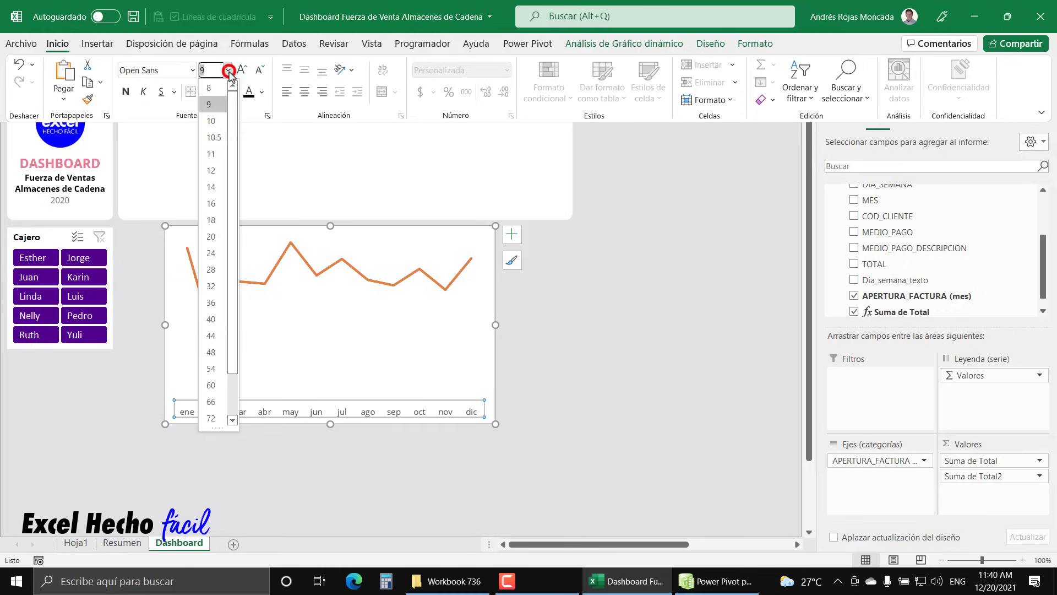
left_click(216, 84)
left_click(263, 94)
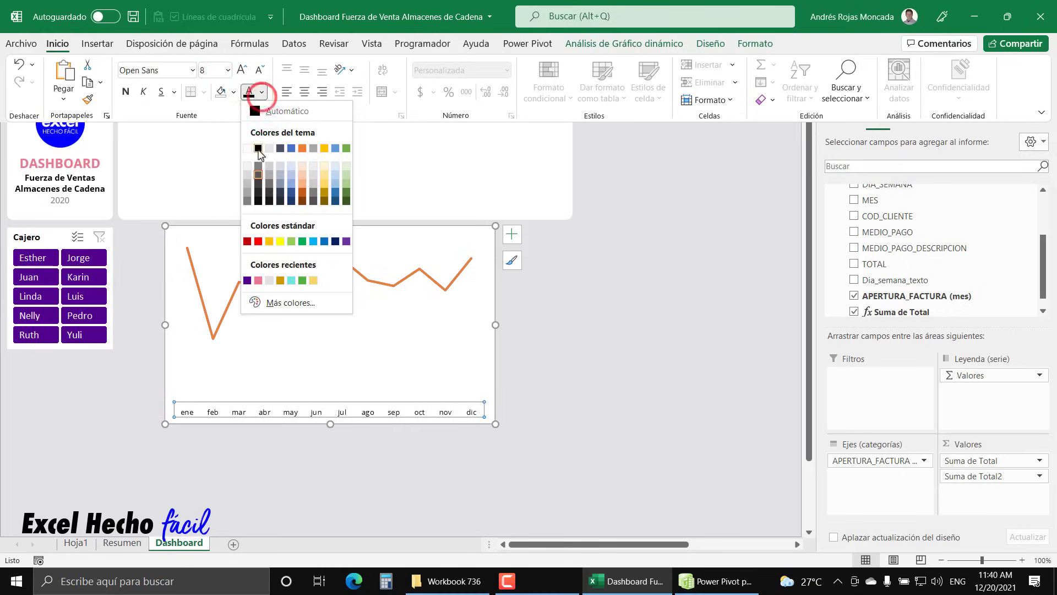
left_click(258, 166)
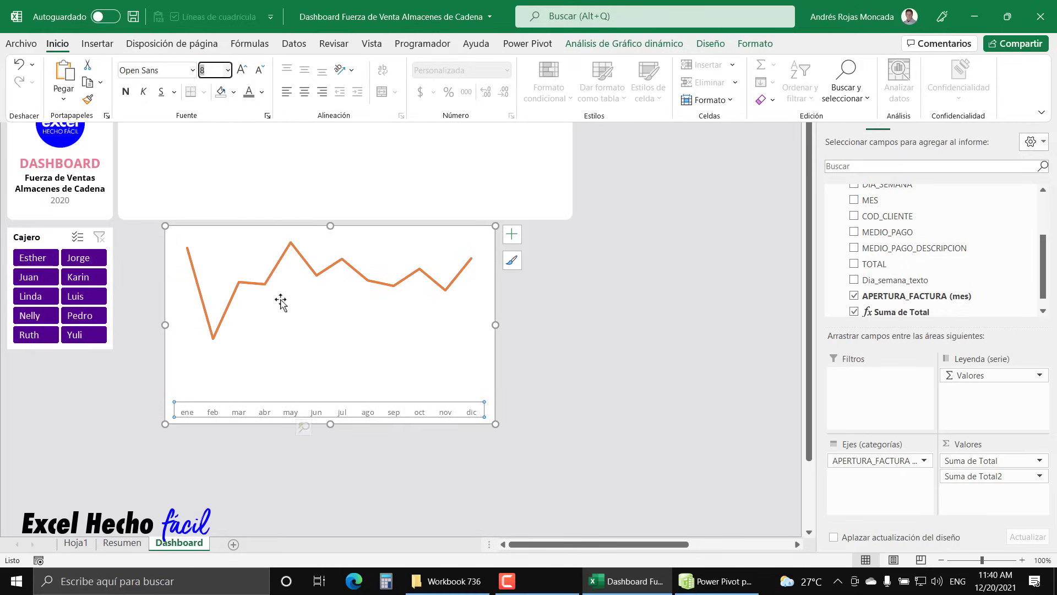
Change the chart to a combined type, with Suma de Total as Líneas and Suma de Total2 as Áreas.
right_click(293, 231)
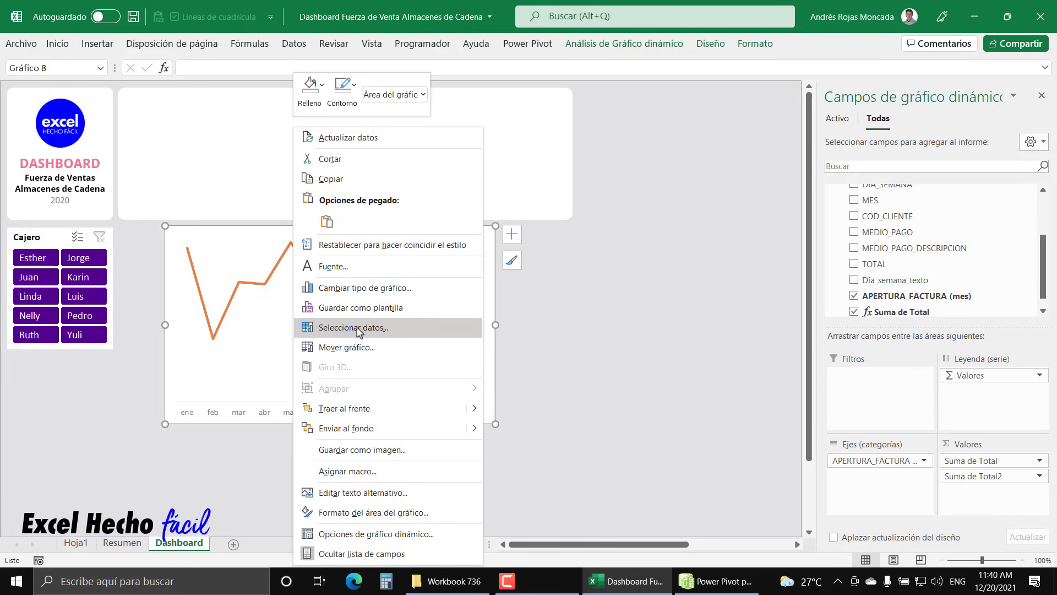
left_click(361, 287)
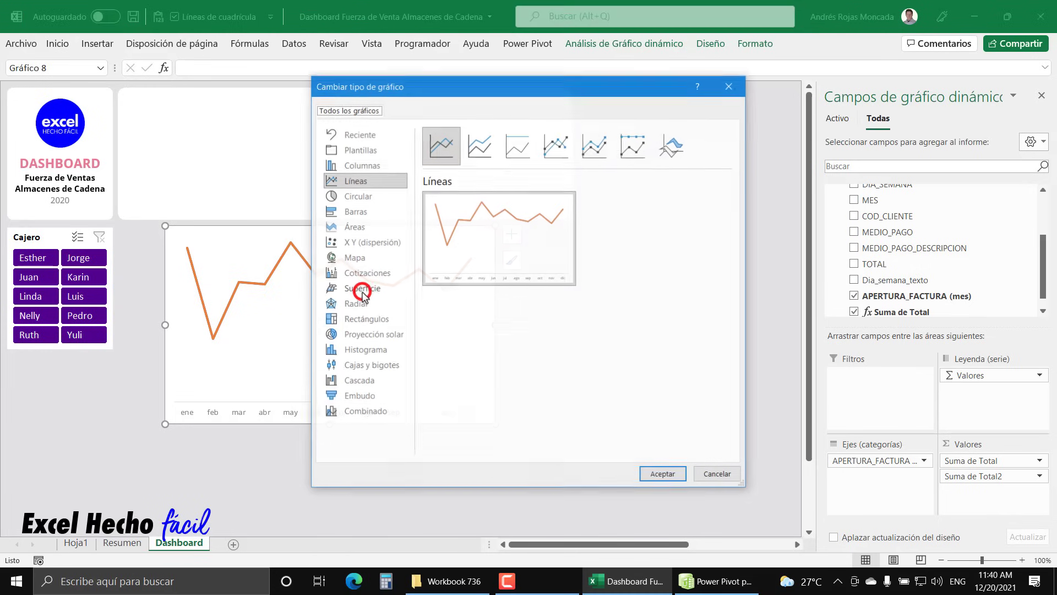
left_click(349, 412)
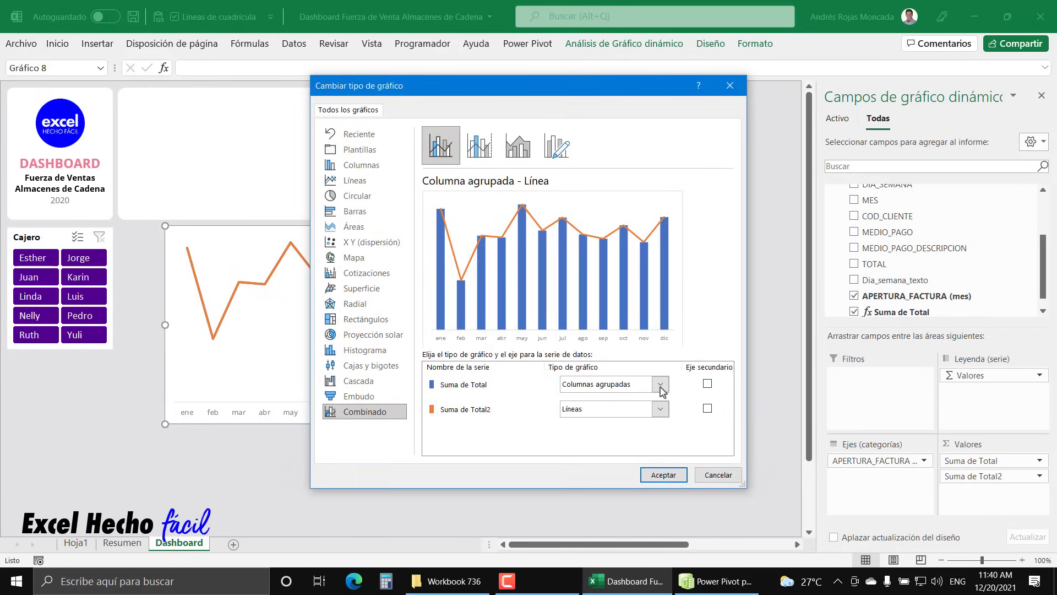
left_click(661, 385)
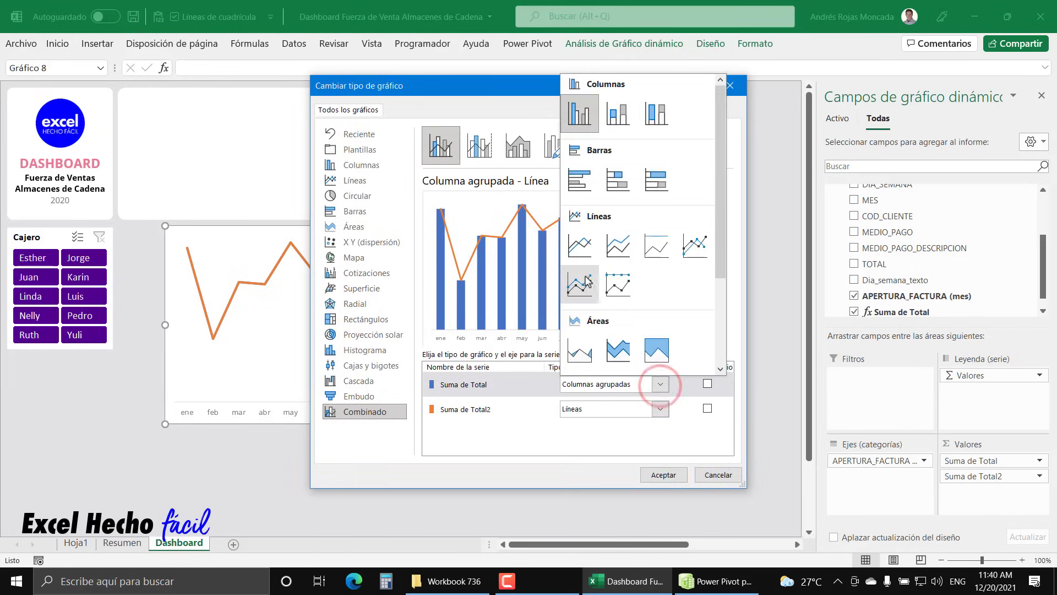
left_click(577, 249)
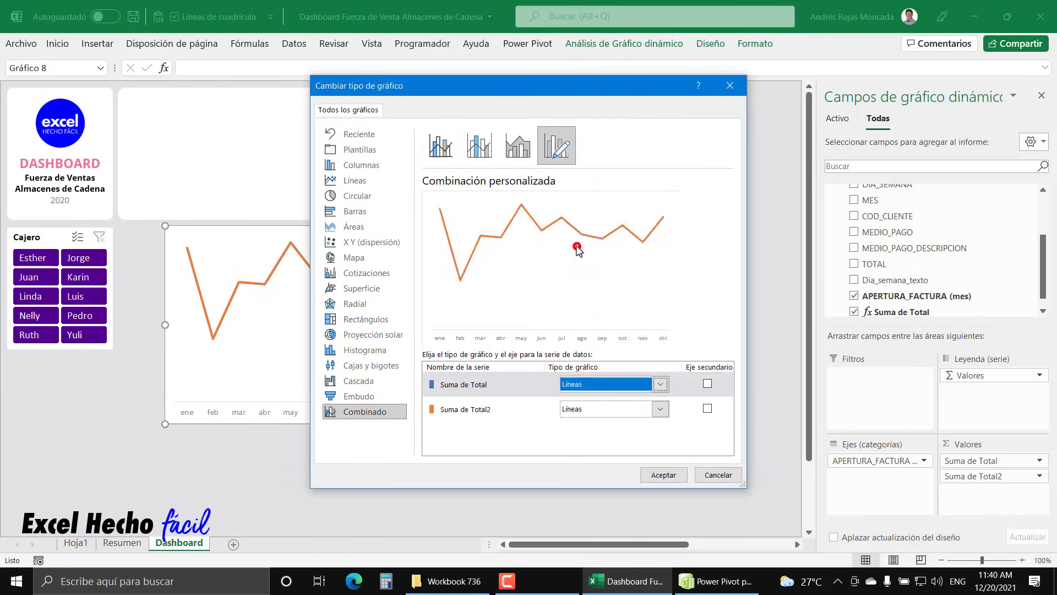
left_click(661, 410)
left_click(576, 374)
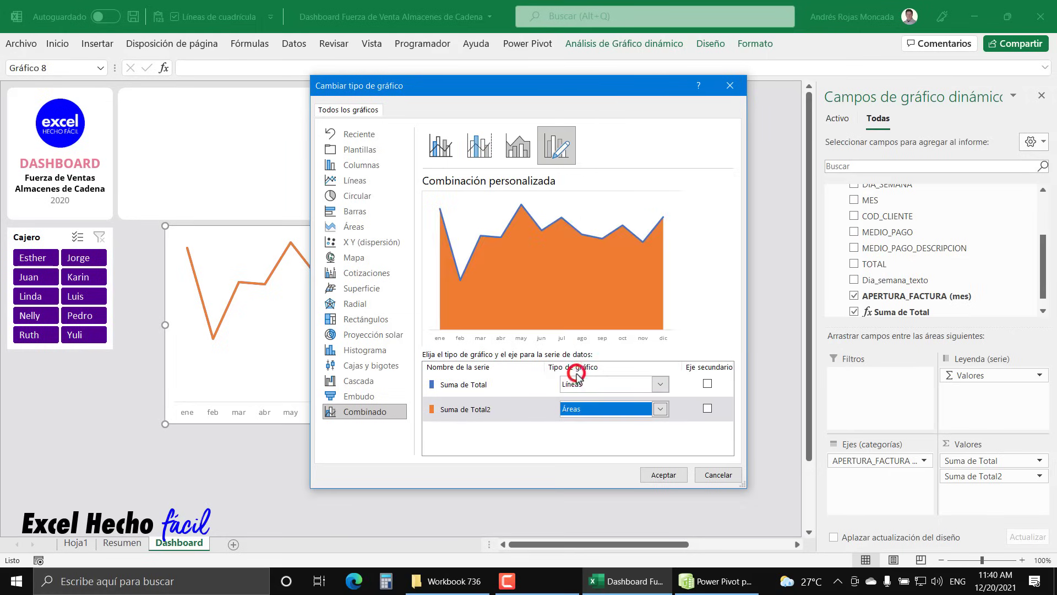
left_click(655, 476)
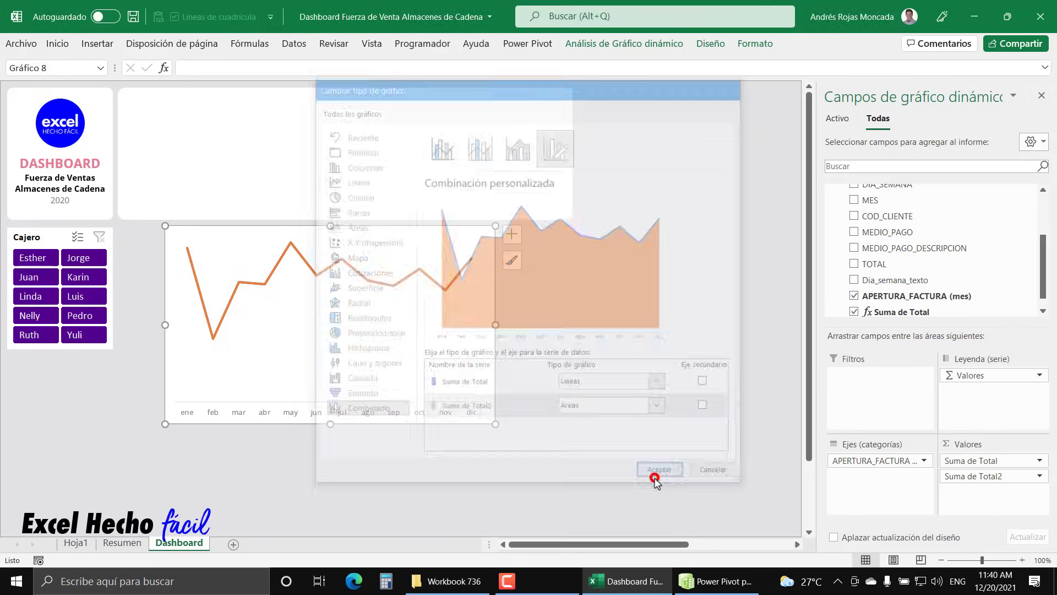
Format the Suma de Total line as solid dark purple with a width of 1.5 pt.
left_click(334, 263)
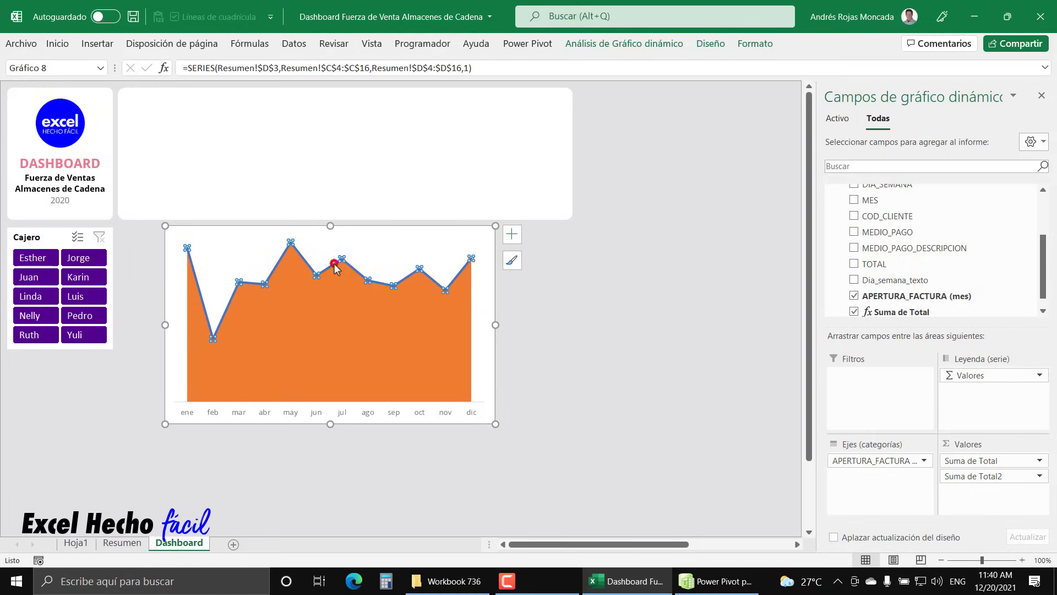
left_click(1045, 94)
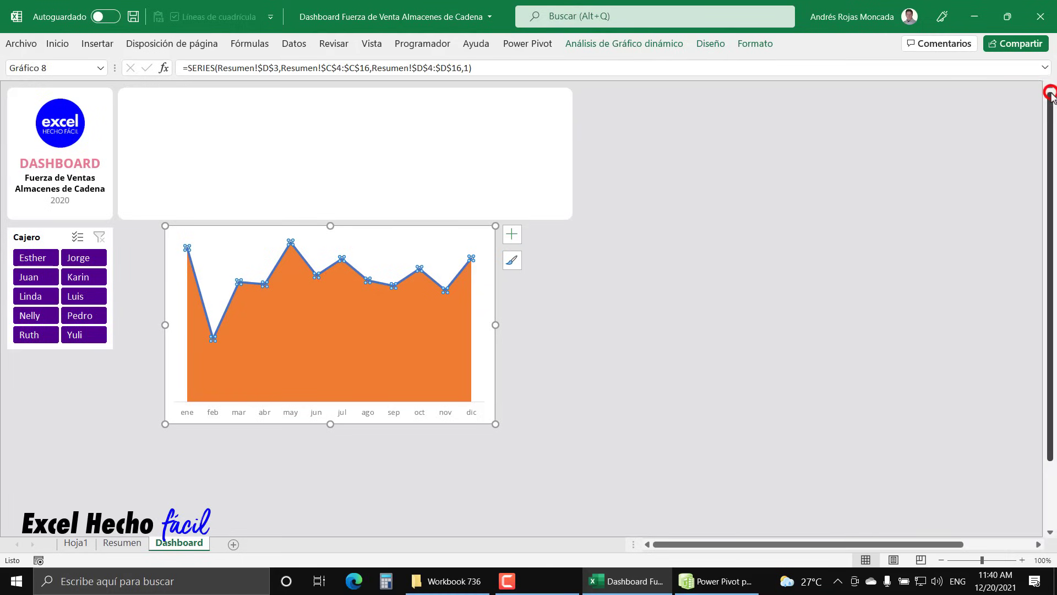
key("ctrl+1")
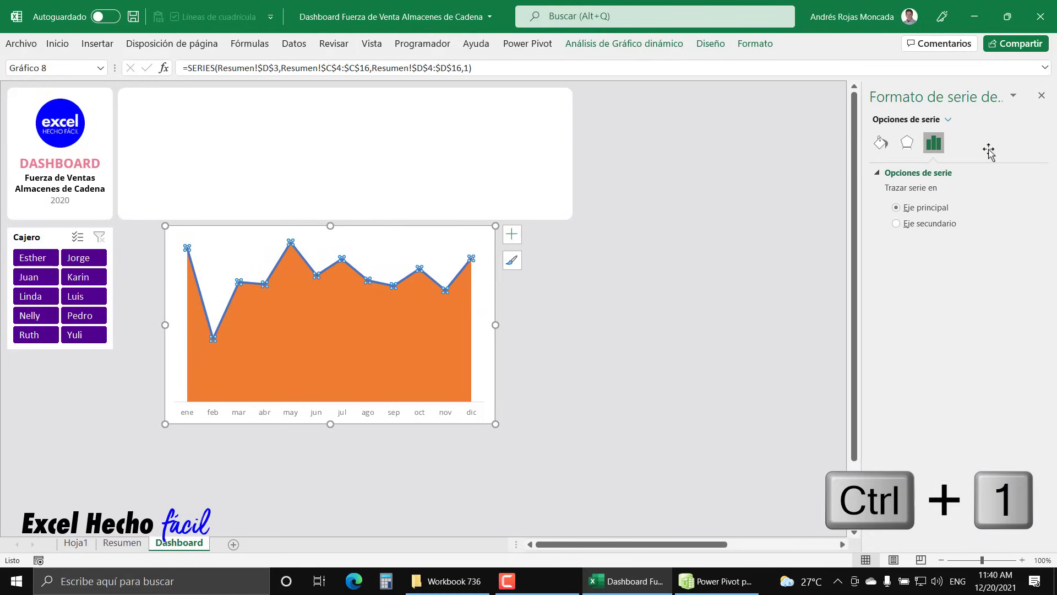
left_click(881, 143)
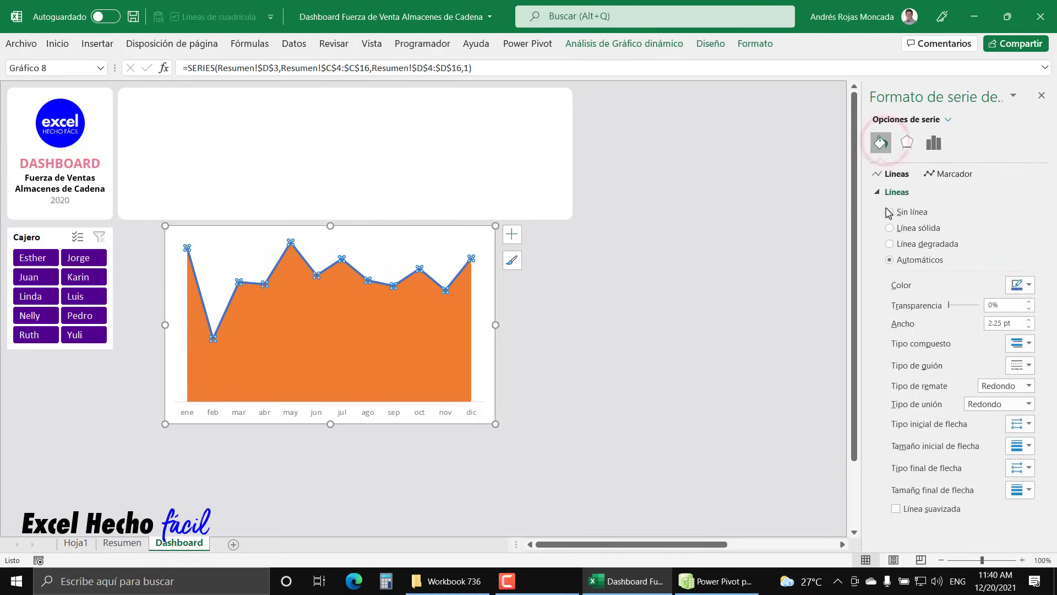
left_click(1029, 284)
left_click(950, 453)
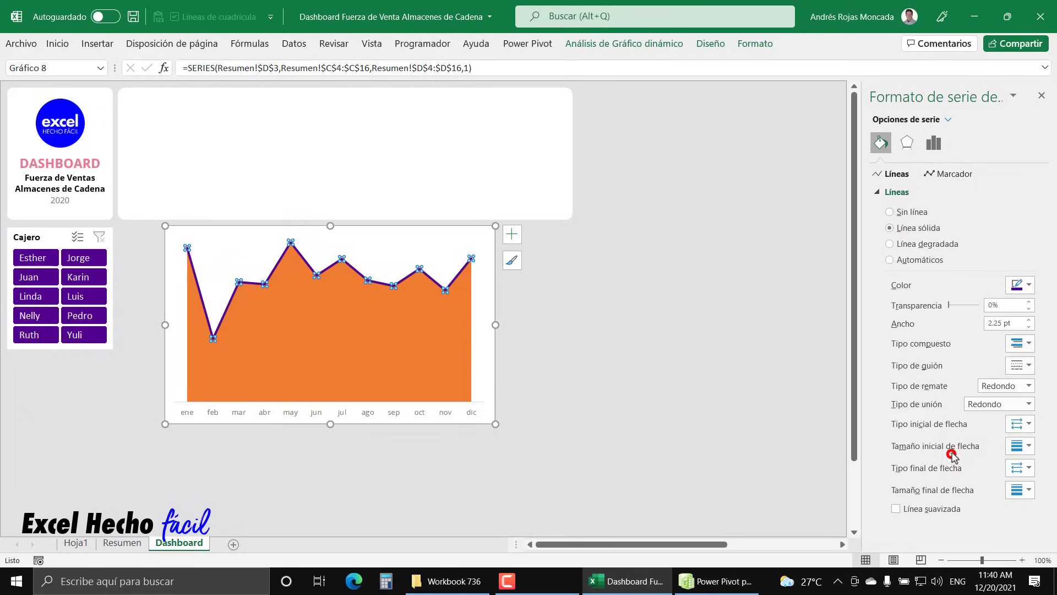
left_click(1028, 328)
left_click(1027, 328)
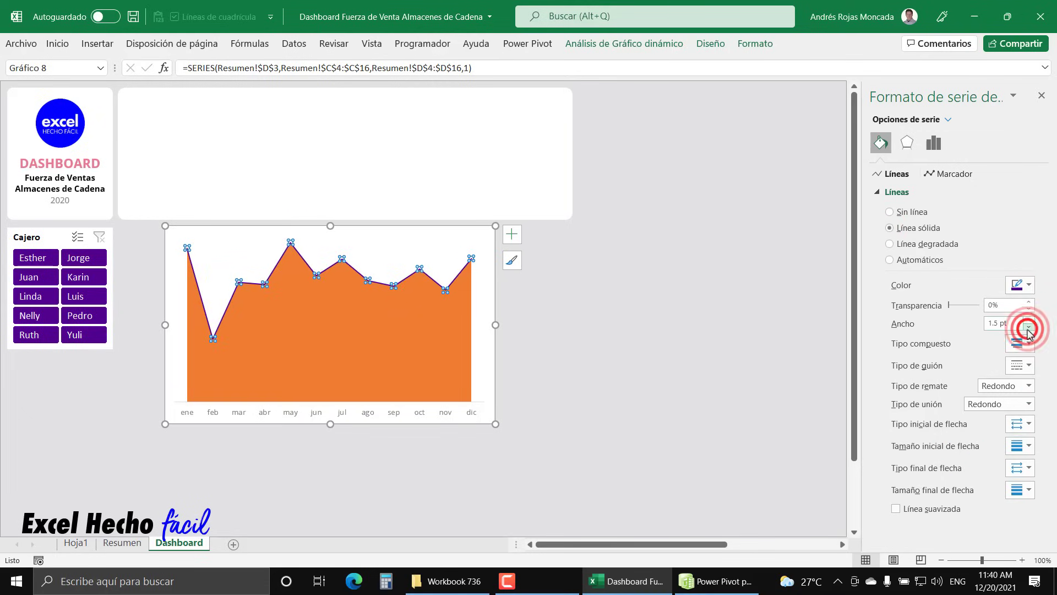
left_click(954, 174)
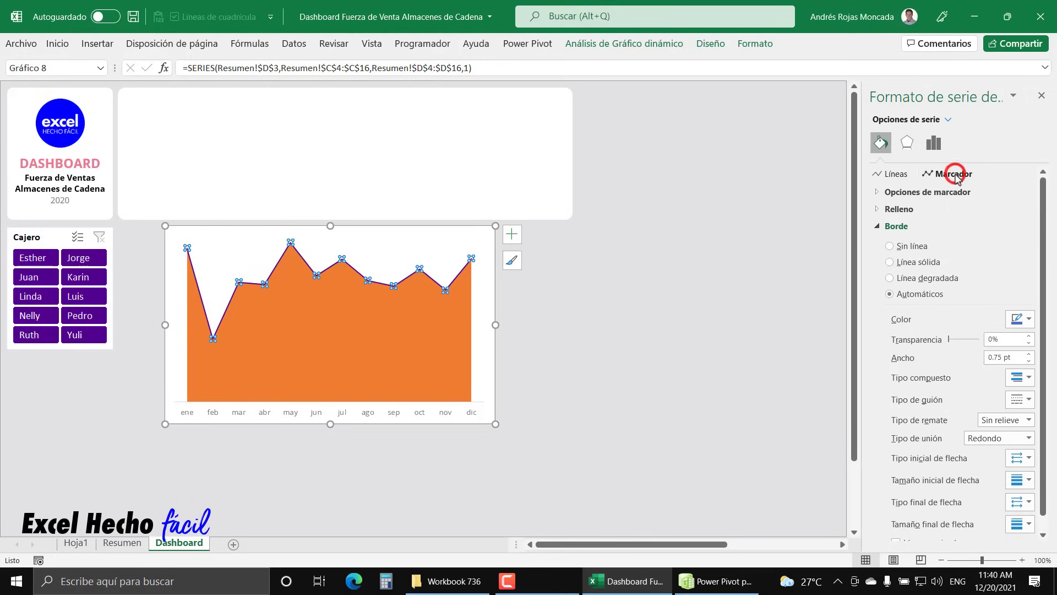
left_click(877, 192)
key("Down")
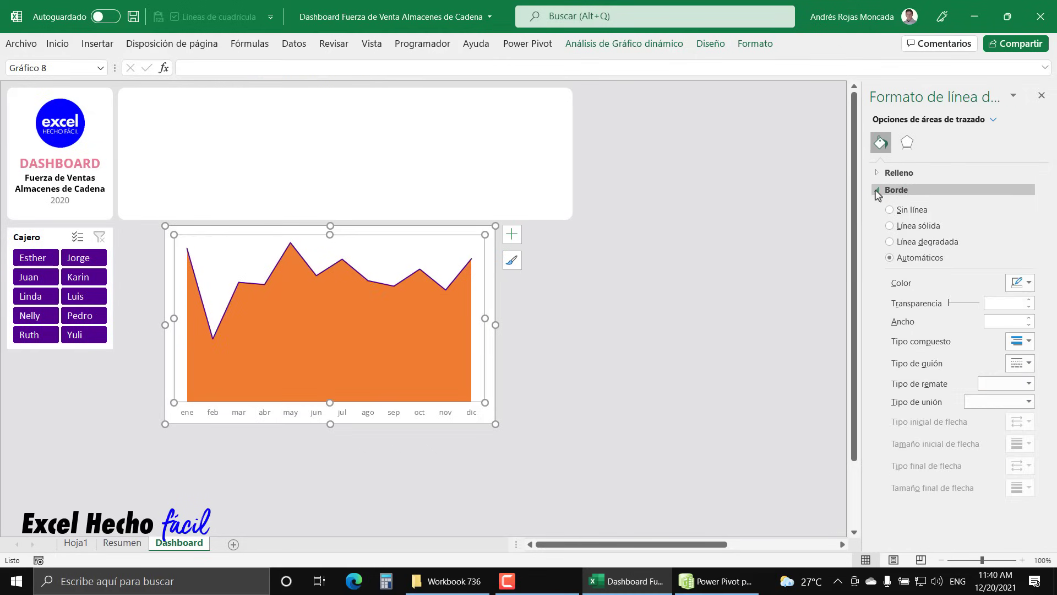
Make the Suma de Total series a smoothed line.
left_click(388, 285)
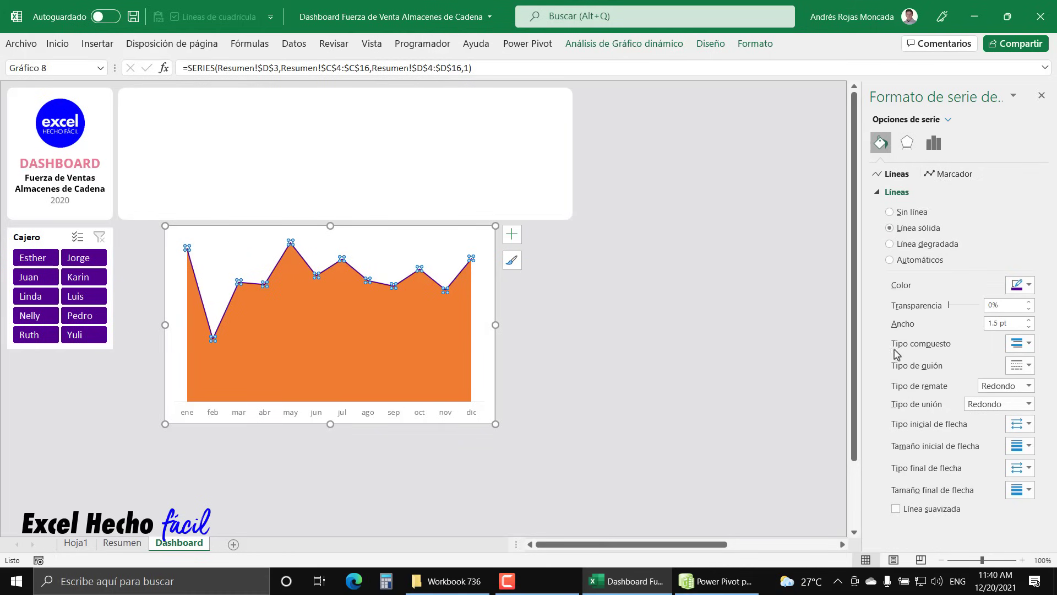
left_click(896, 509)
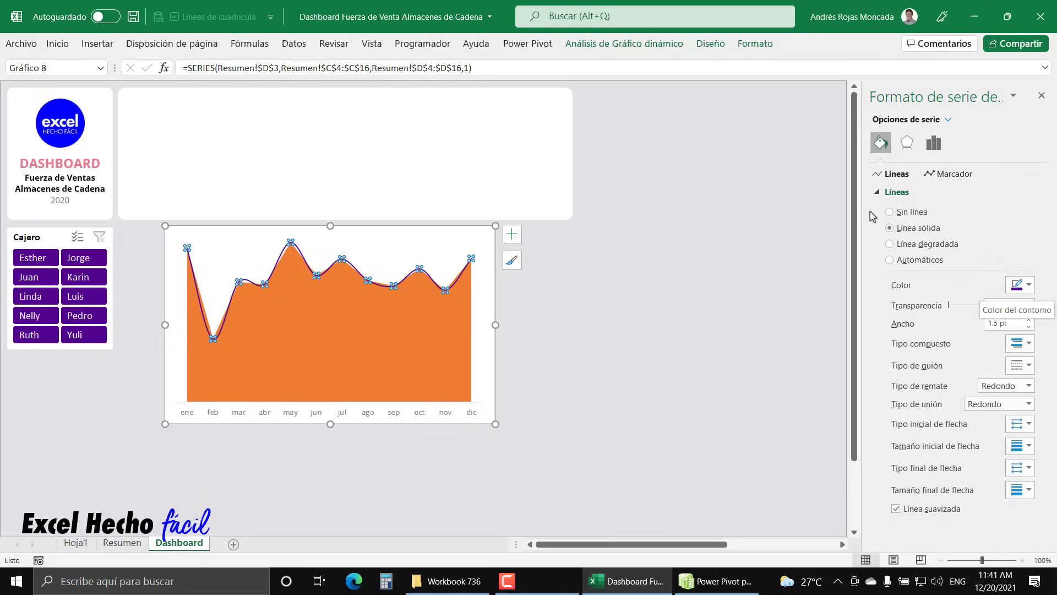
Remove the border line from the Suma de Total2 area series.
left_click(948, 120)
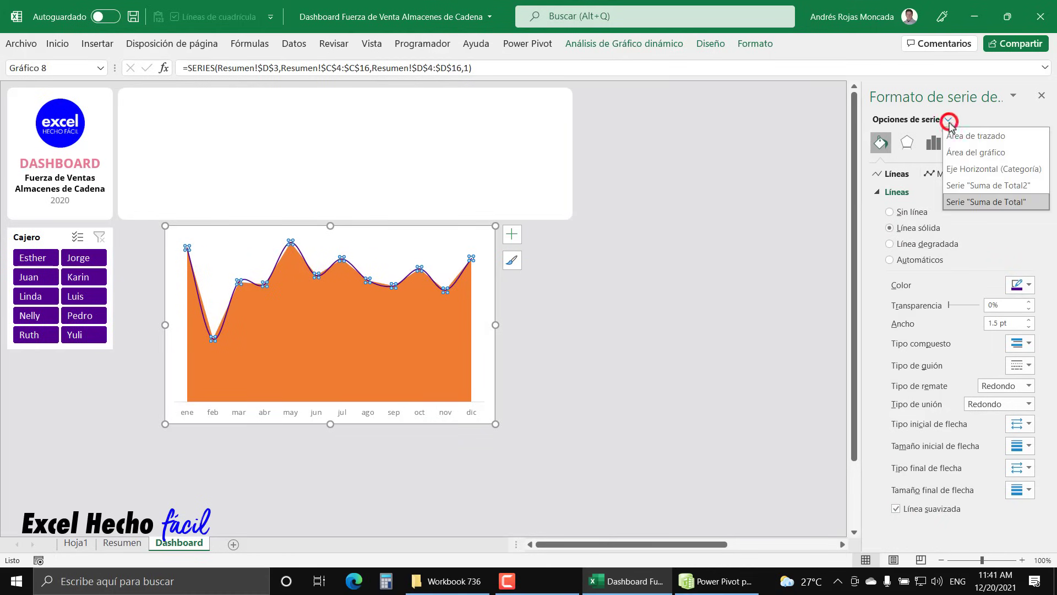
left_click(964, 186)
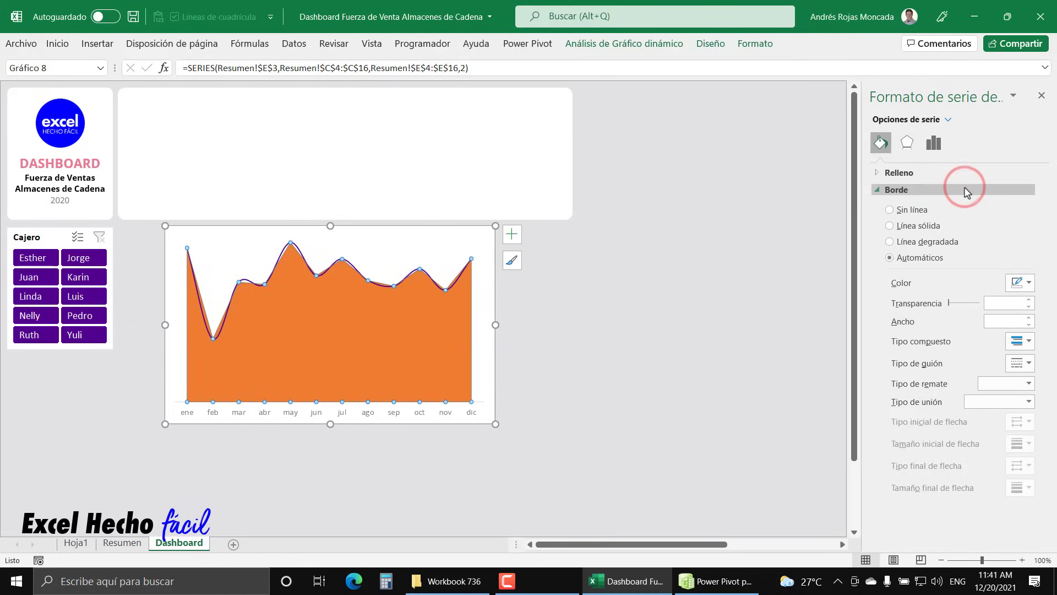
left_click(889, 210)
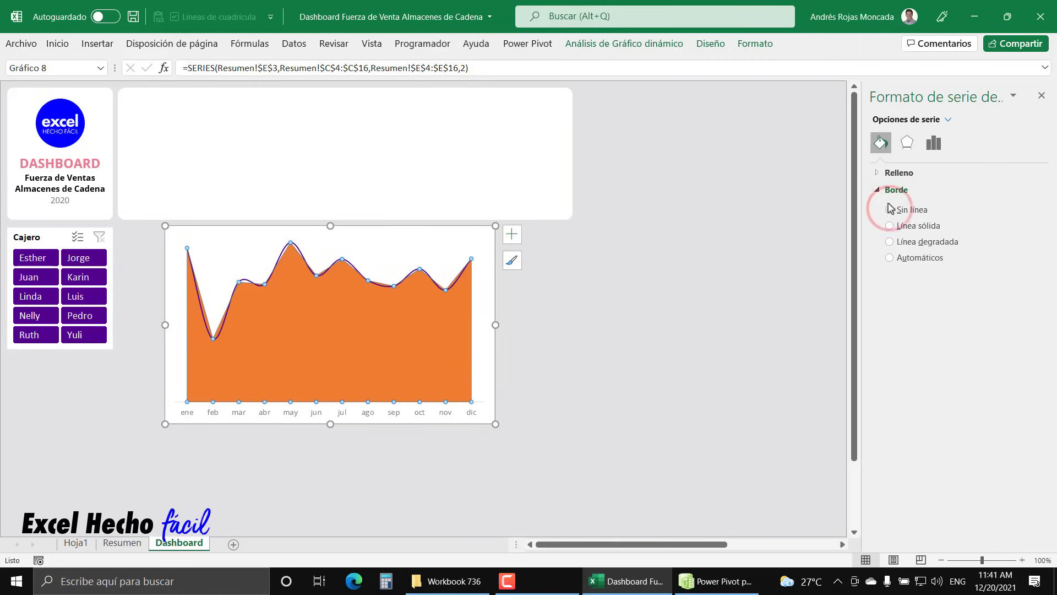
left_click(876, 189)
Fill the Suma de Total2 area with solid pink from the recent colors.
left_click(876, 173)
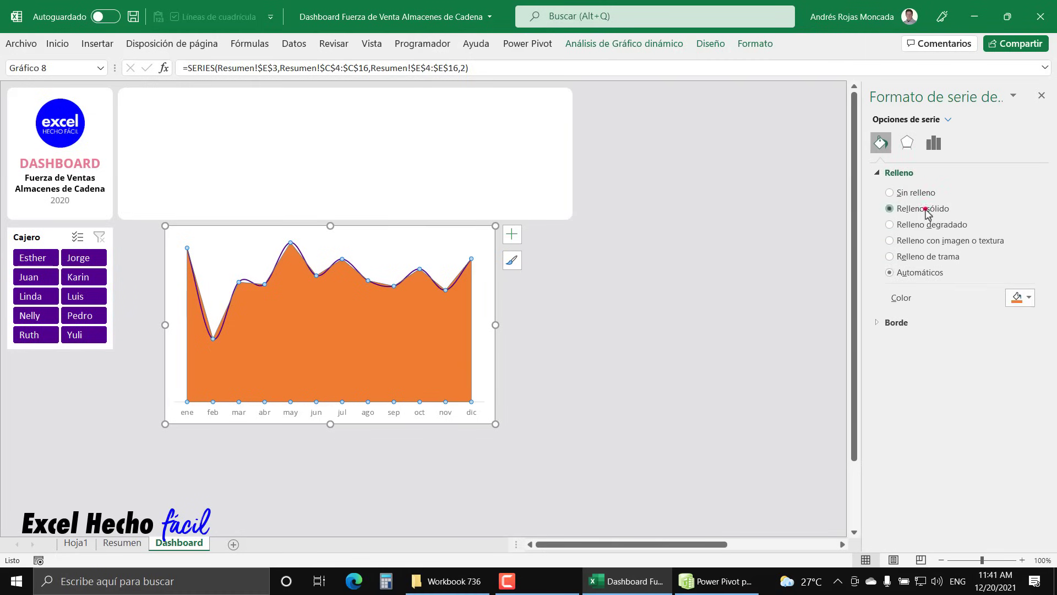
left_click(1029, 297)
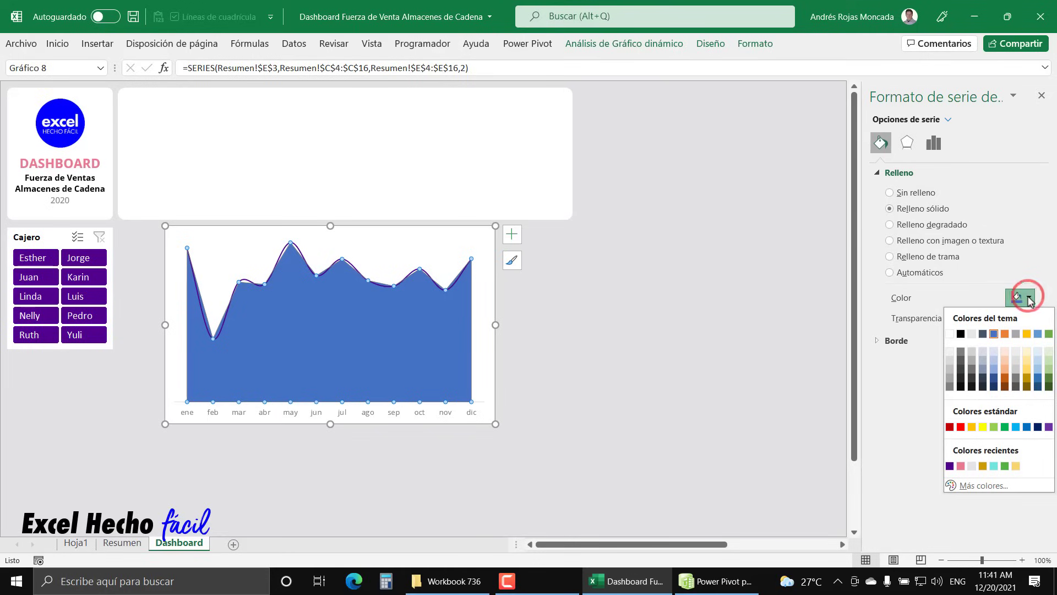
left_click(961, 466)
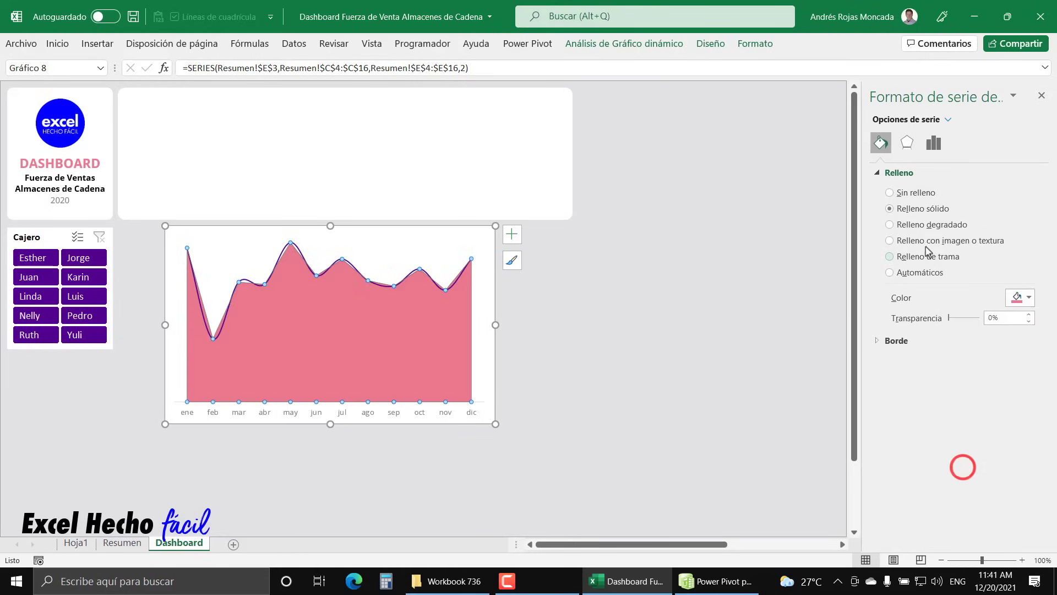
Give the Suma de Total2 area a gradient fill, remove the two middle gradient stops and color the first stop pink.
left_click(924, 225)
left_click(1027, 393)
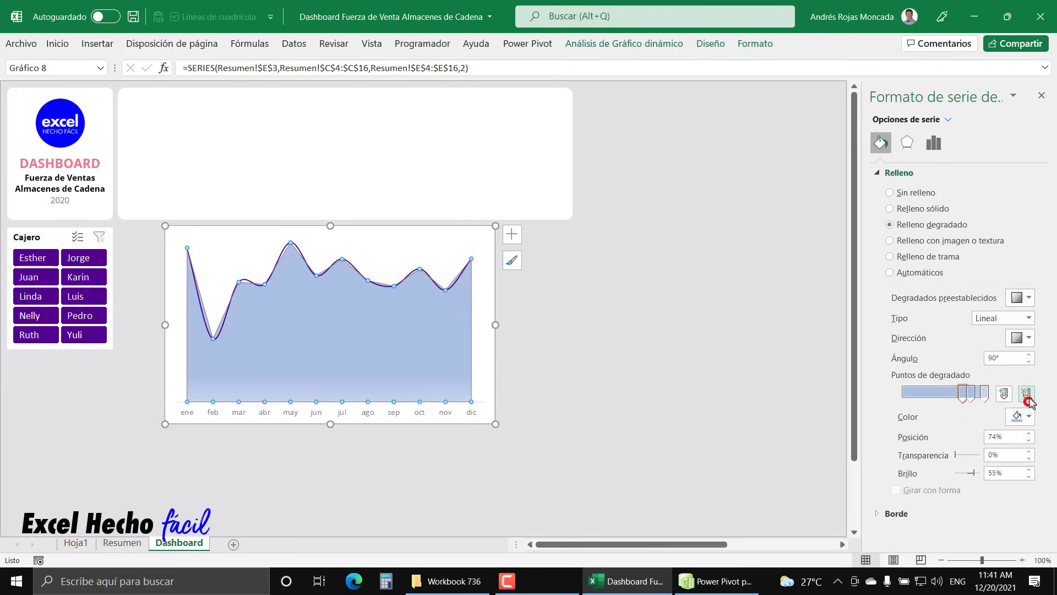
left_click(1027, 393)
left_click_drag(971, 391, 901, 396)
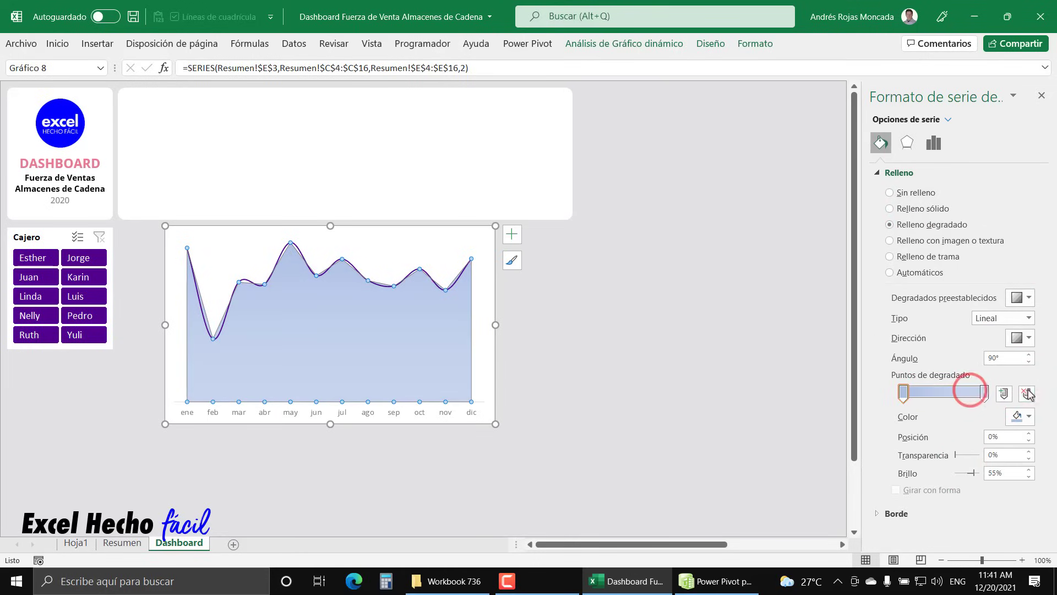
left_click(1030, 417)
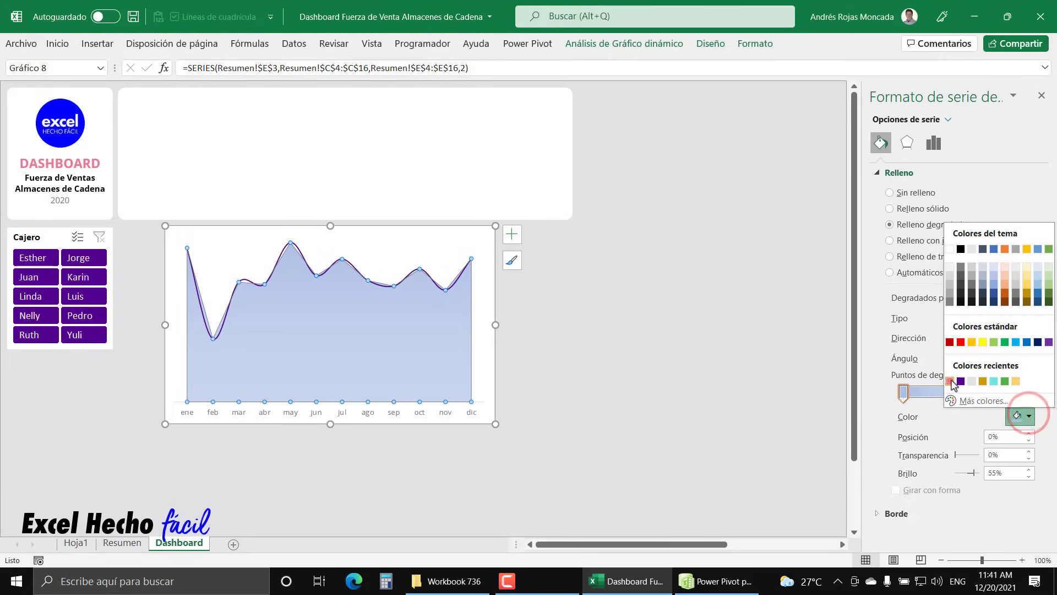
left_click(951, 378)
Color the last gradient stop of the Suma de Total2 area pink and set its transparency to 100%.
left_click(985, 394)
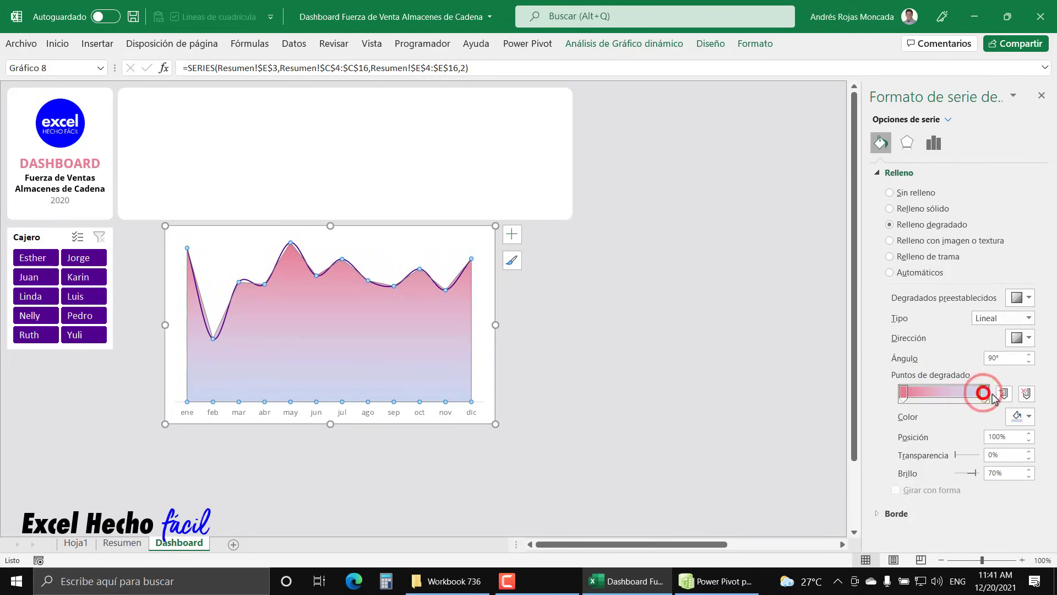
left_click(1017, 416)
left_click(950, 381)
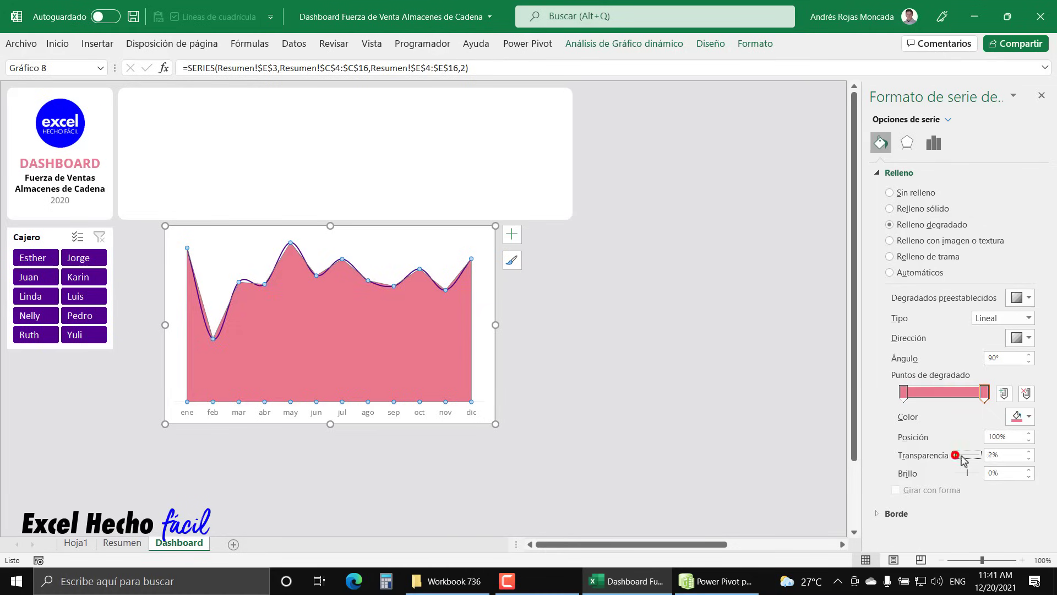
left_click_drag(963, 461, 981, 456)
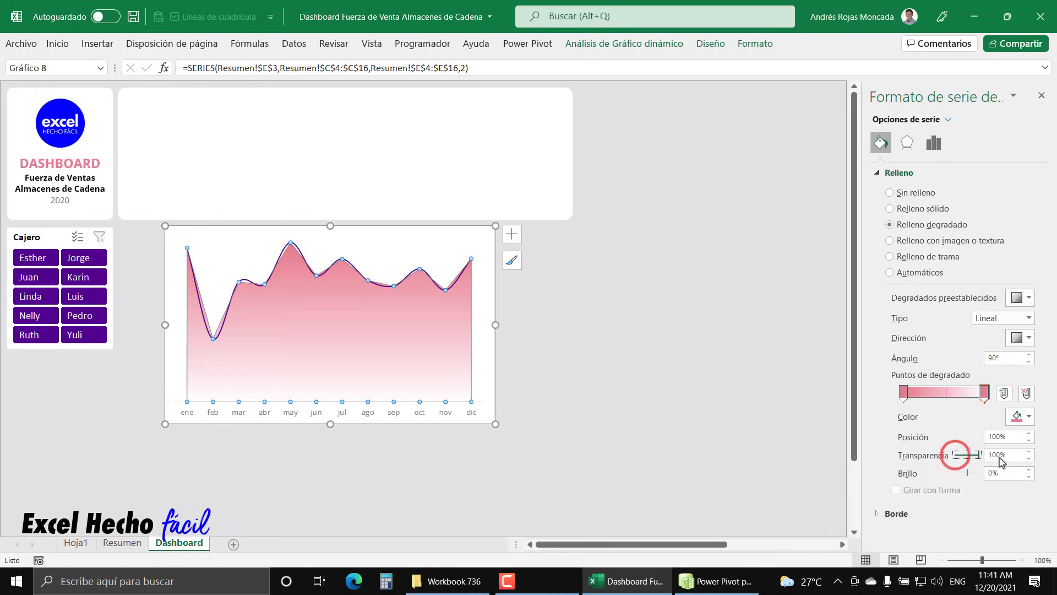
Set the area's first gradient stop to 45% transparency at position 5%, and move the last stop to position 45%.
left_click(903, 393)
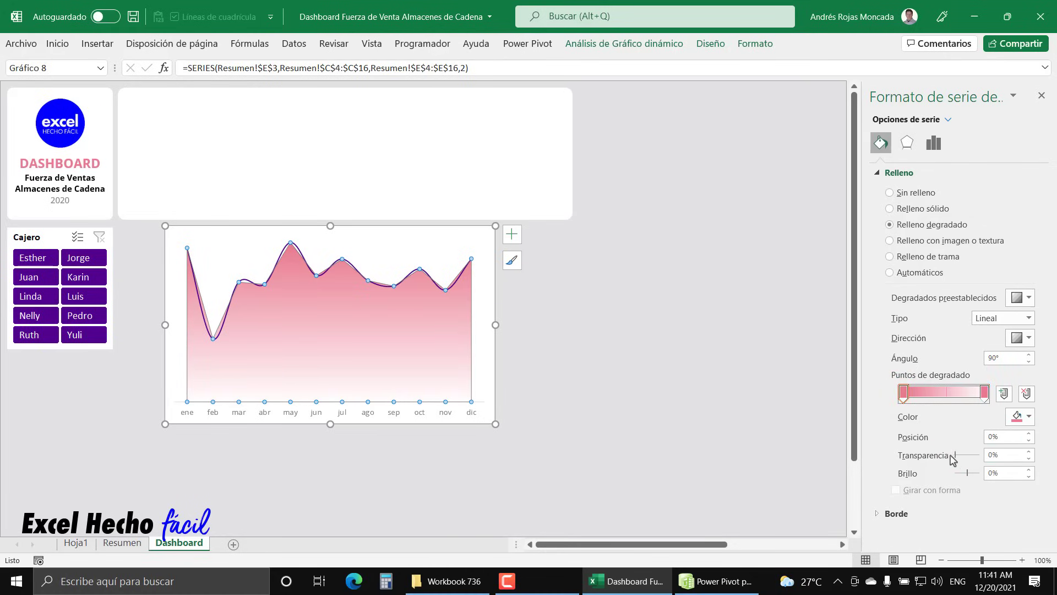
left_click_drag(956, 455, 967, 458)
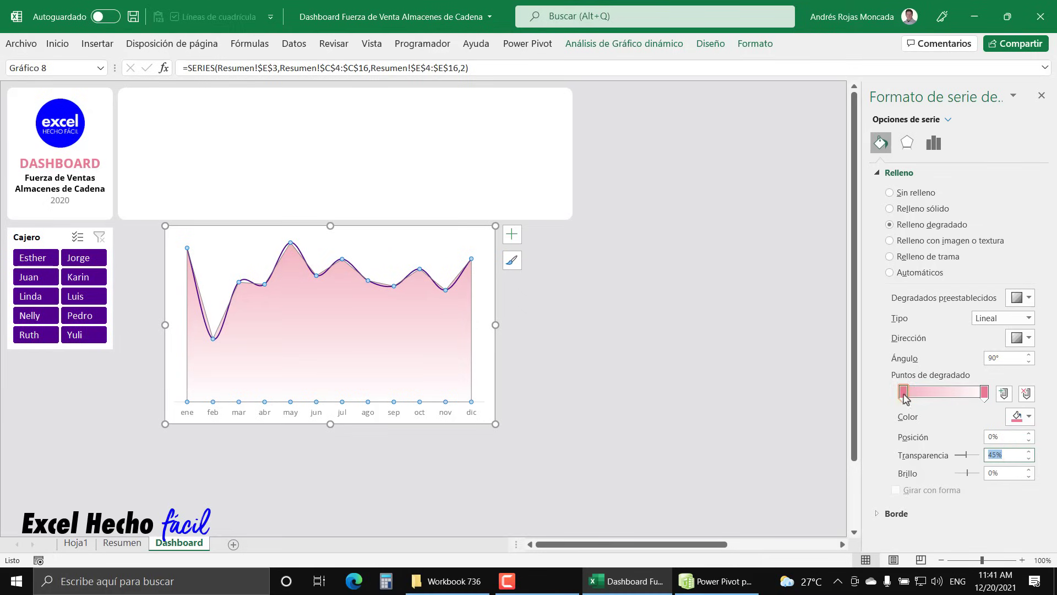
left_click_drag(904, 394, 910, 394)
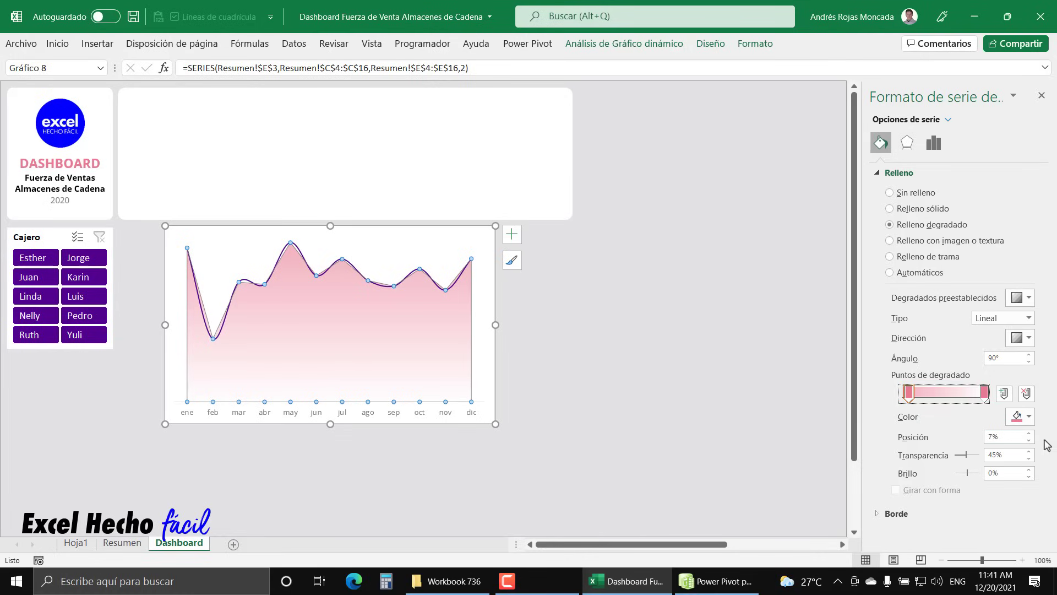
left_click(1028, 434)
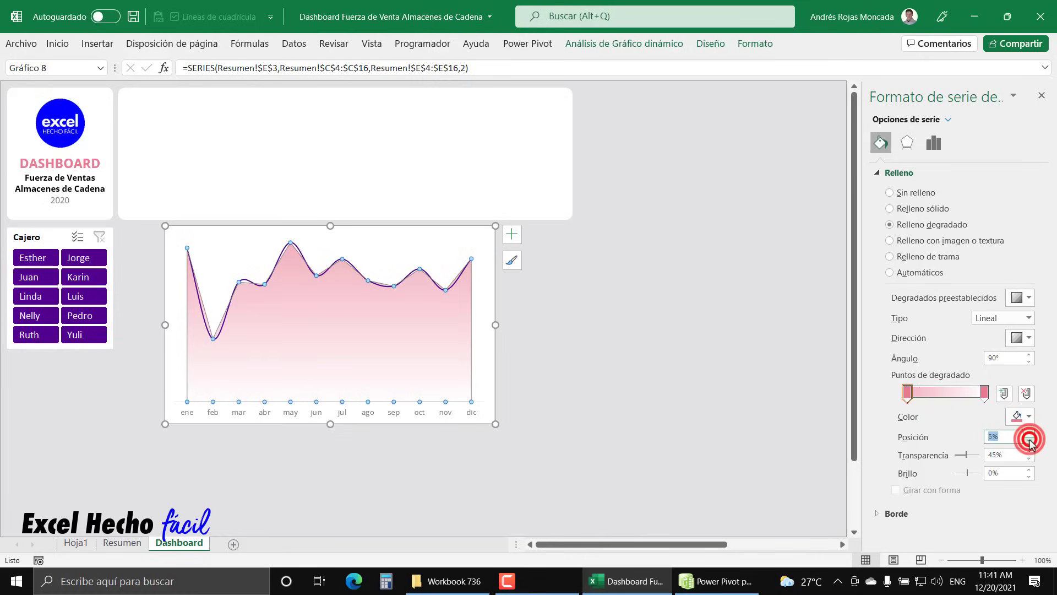
left_click_drag(984, 394, 948, 401)
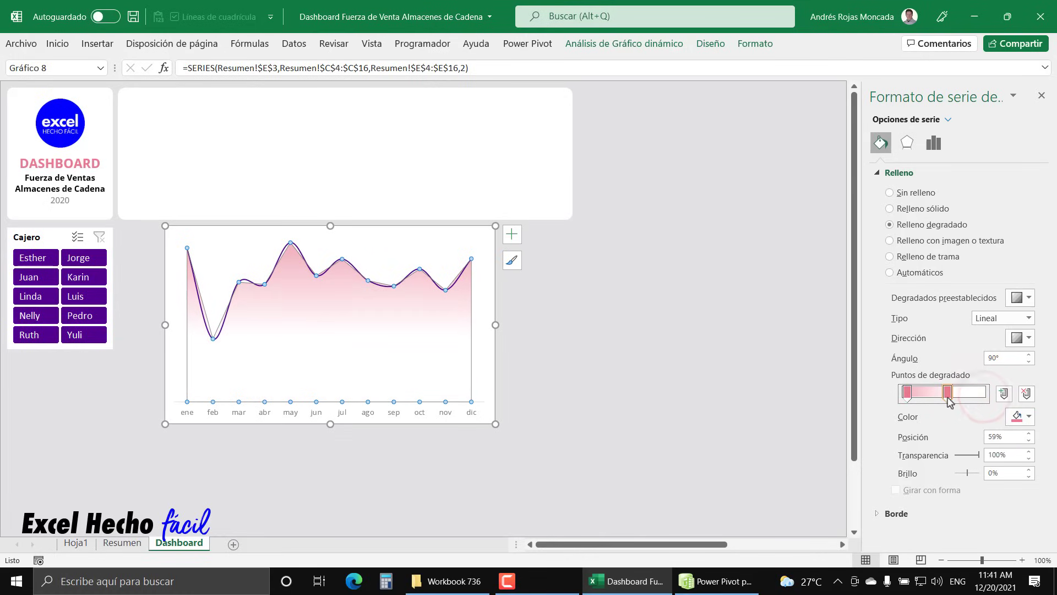
left_click(1030, 440)
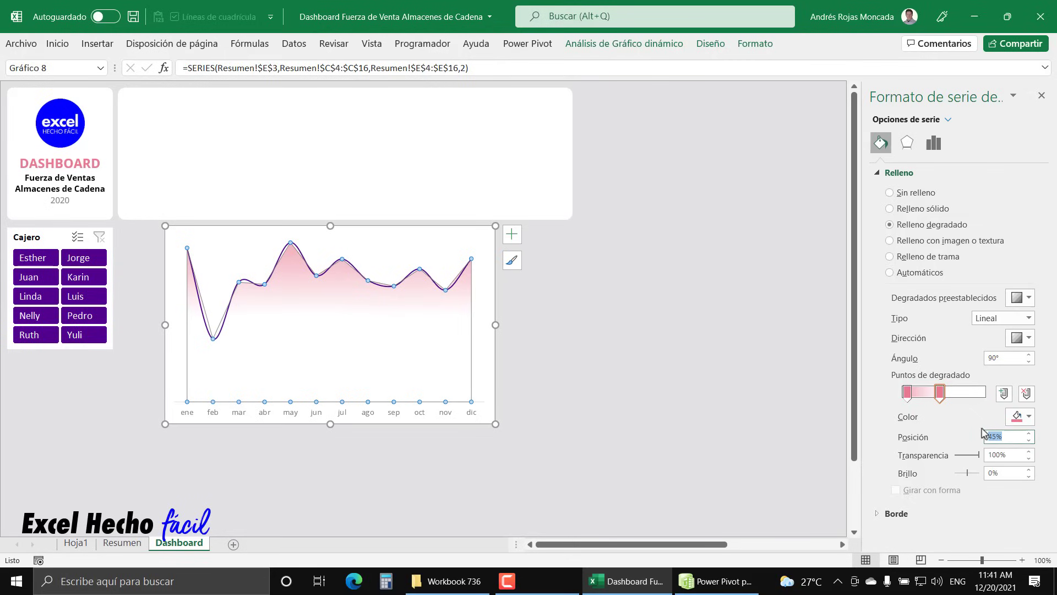
Set the first gradient stop's transparency to 50% and its position to 10%.
left_click(908, 393)
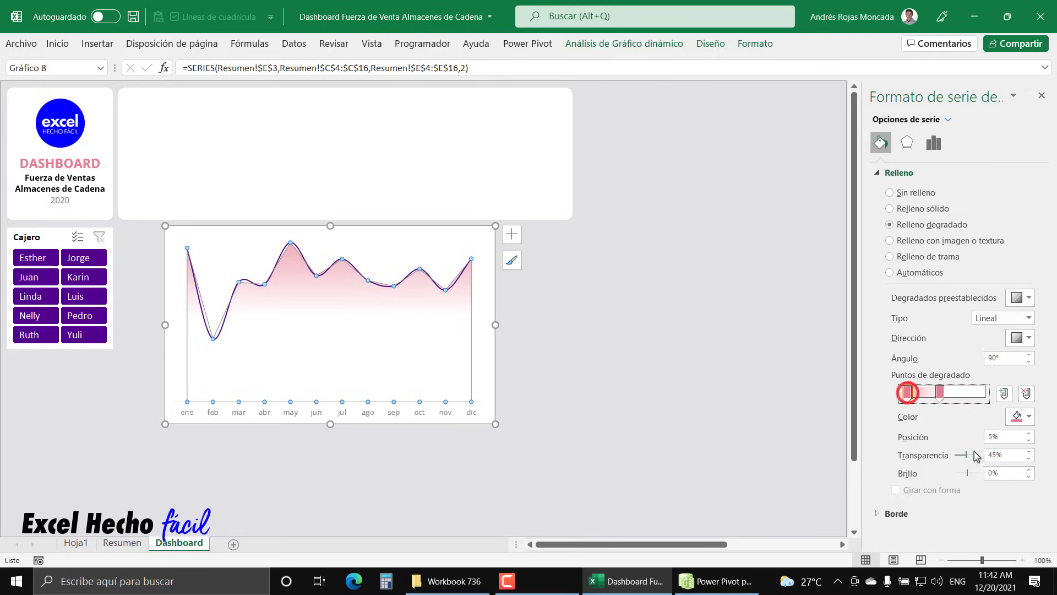
left_click(1028, 454)
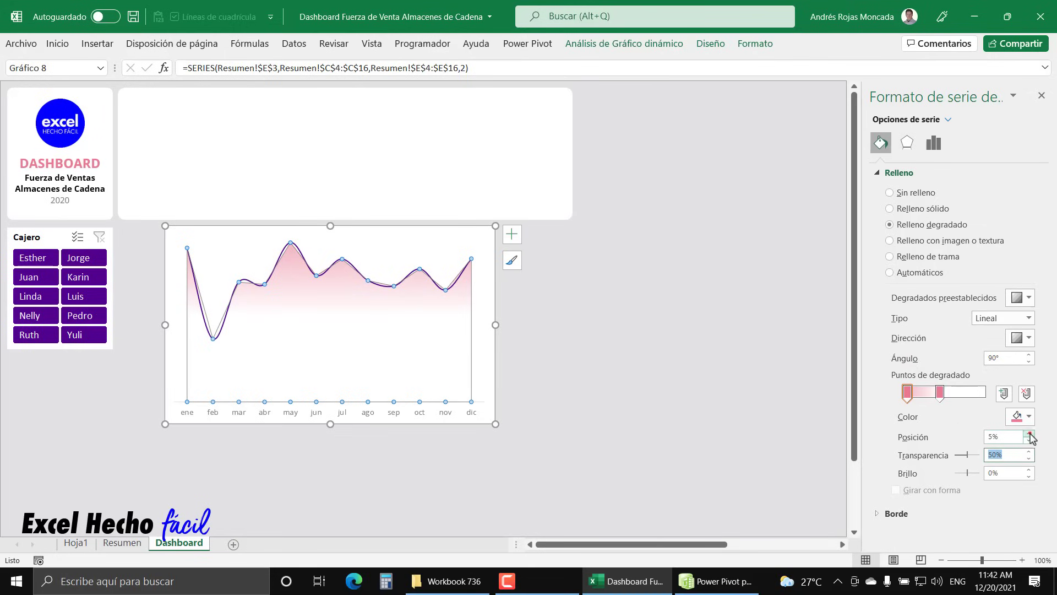
left_click(1030, 434)
left_click(1030, 434)
left_click(1030, 434)
left_click(1030, 433)
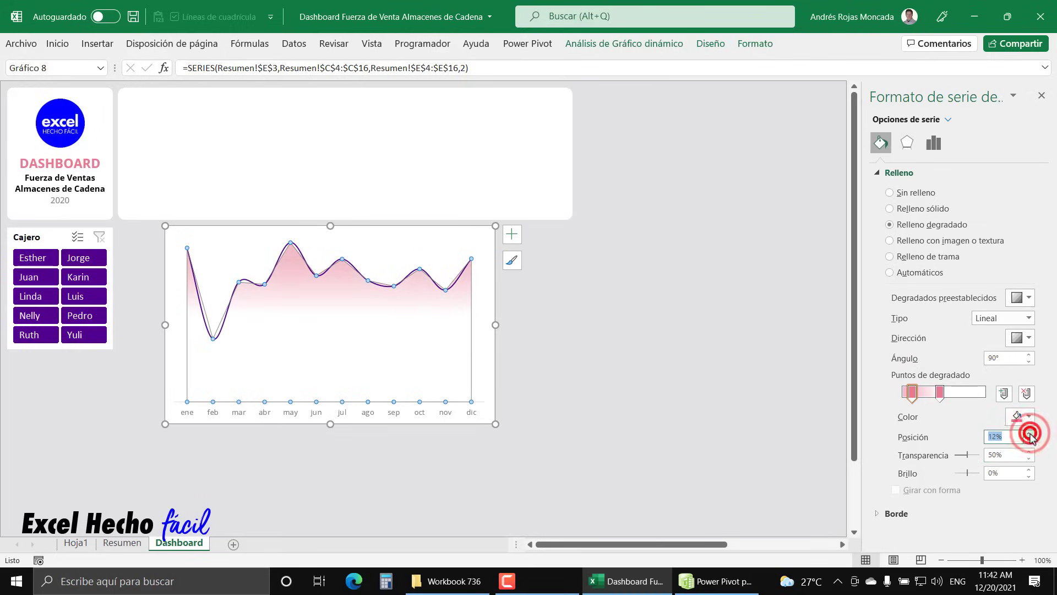
left_click(1030, 434)
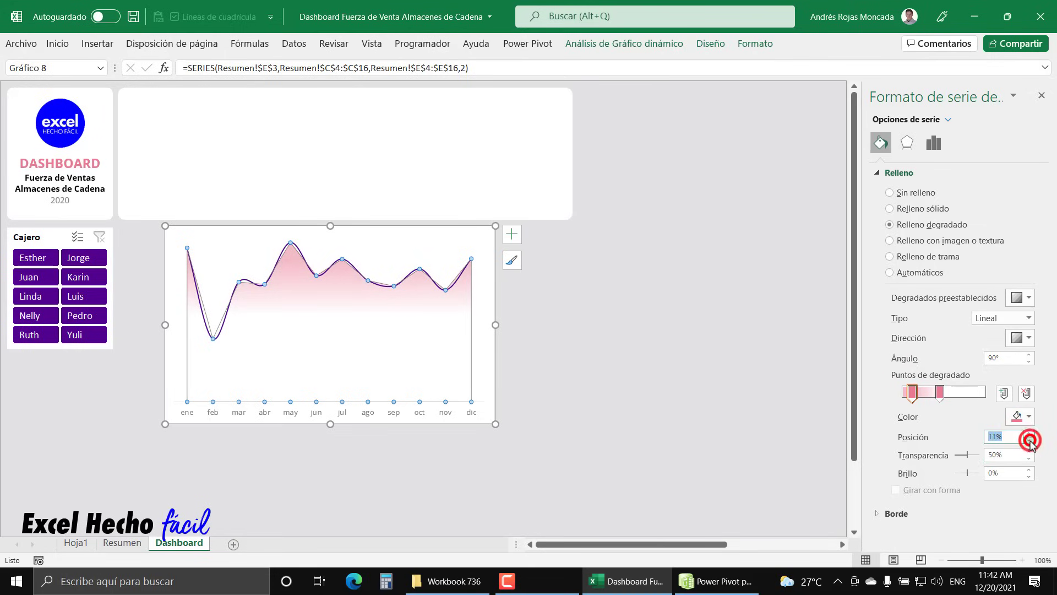
left_click(1029, 440)
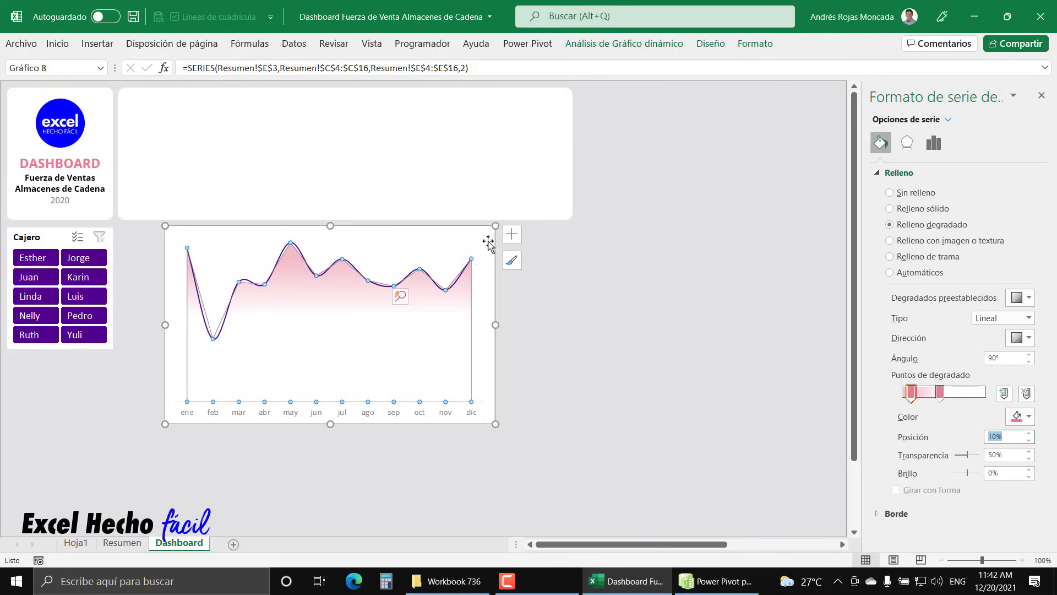
Remove the fill and the border from the chart area and close the formatting options.
left_click(479, 228)
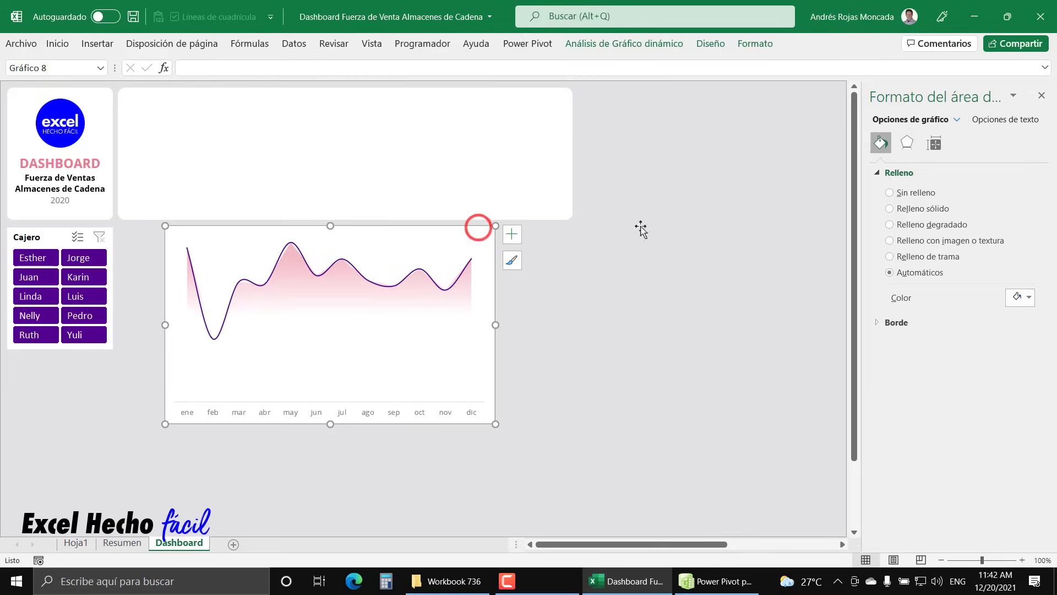
left_click(890, 193)
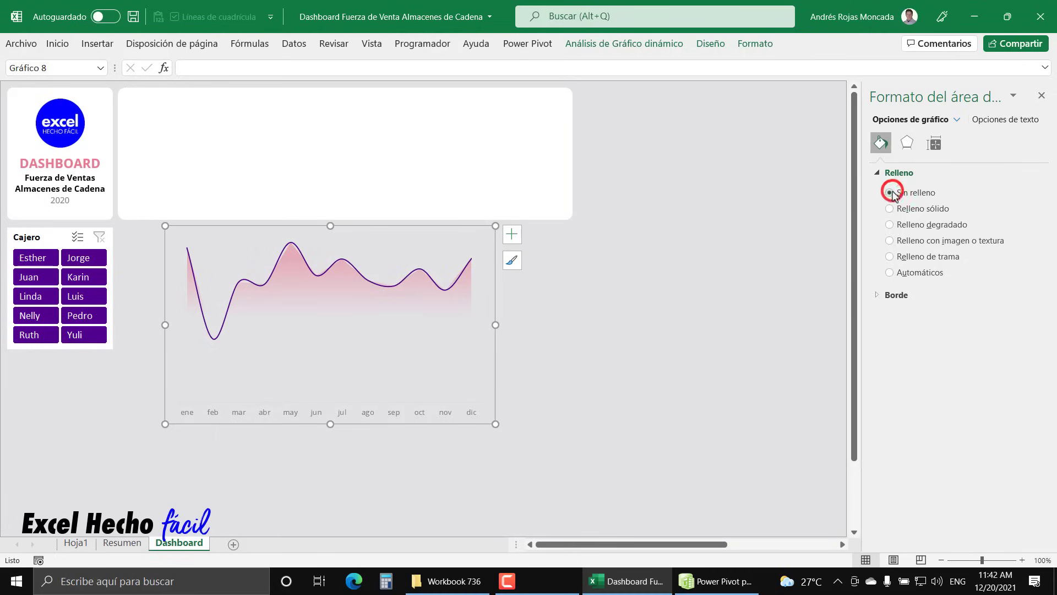
left_click(878, 296)
left_click(890, 316)
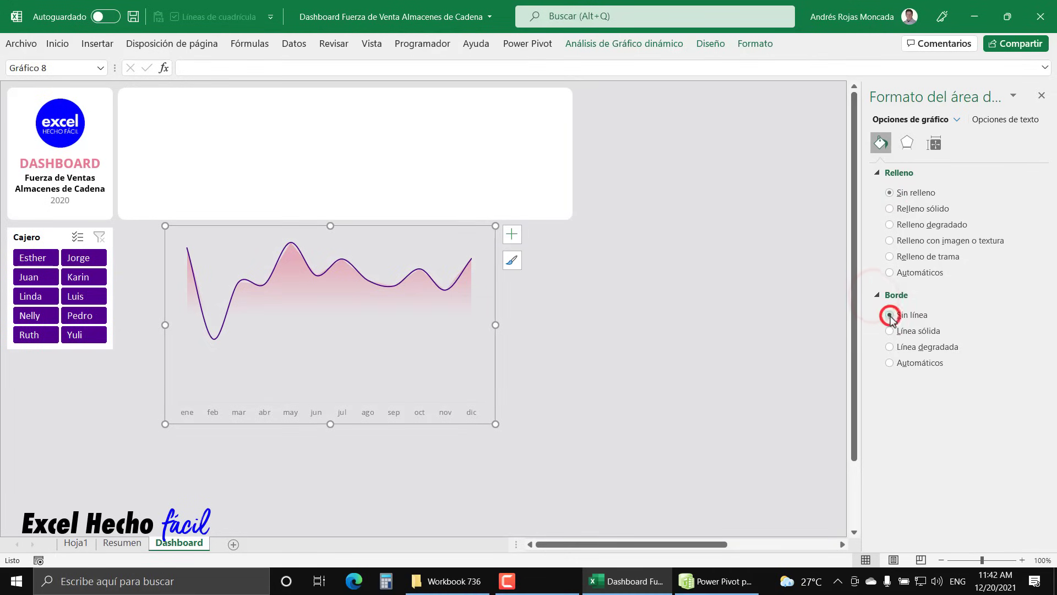
left_click(1043, 96)
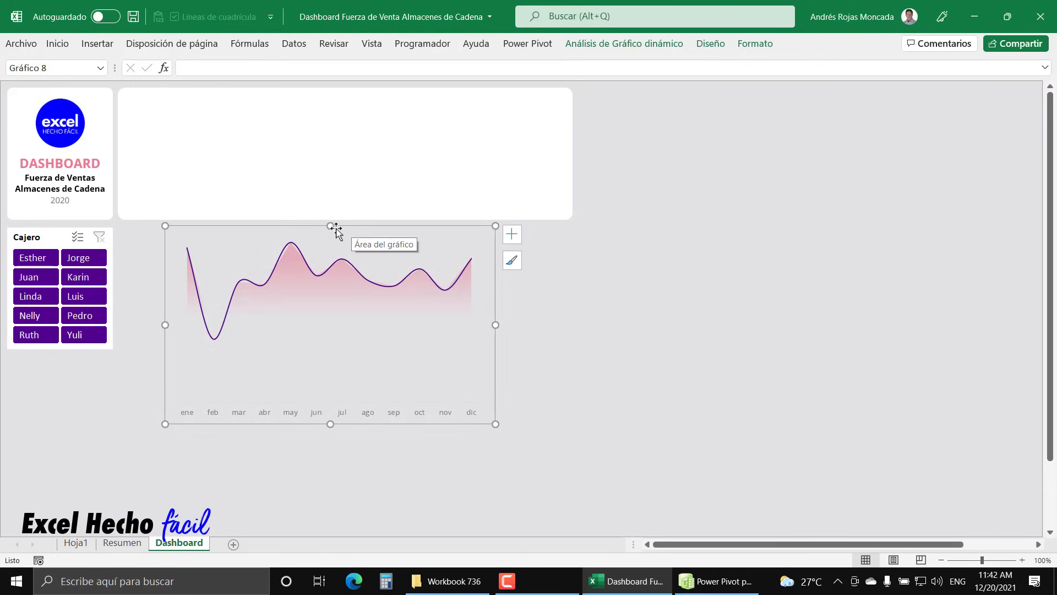
Resize the chart to fit inside the white card beside the dashboard logo, spanning nearly its full width.
left_click_drag(330, 226, 335, 115)
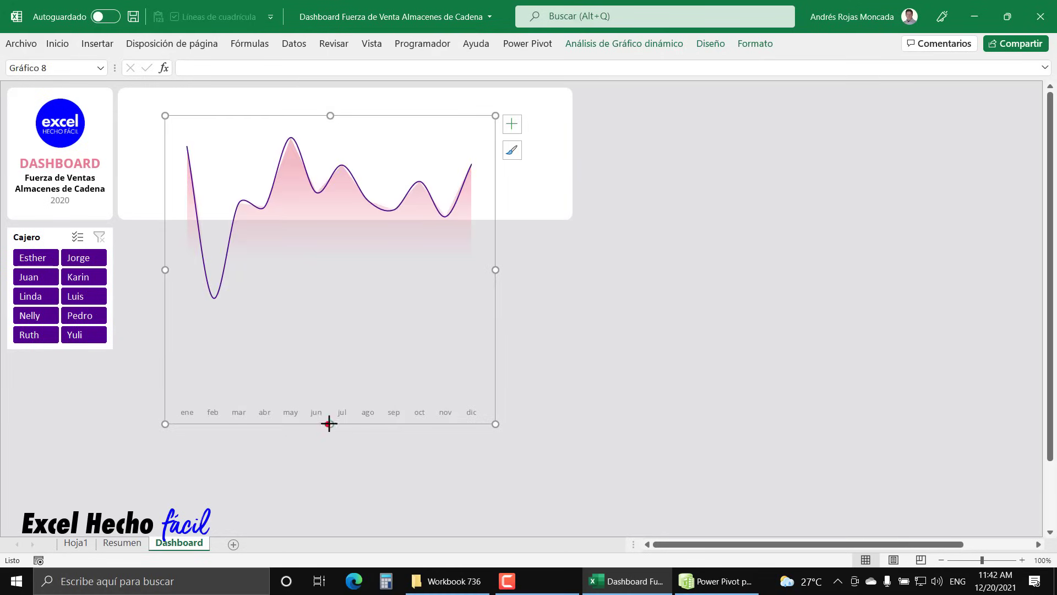
left_click_drag(329, 423, 341, 213)
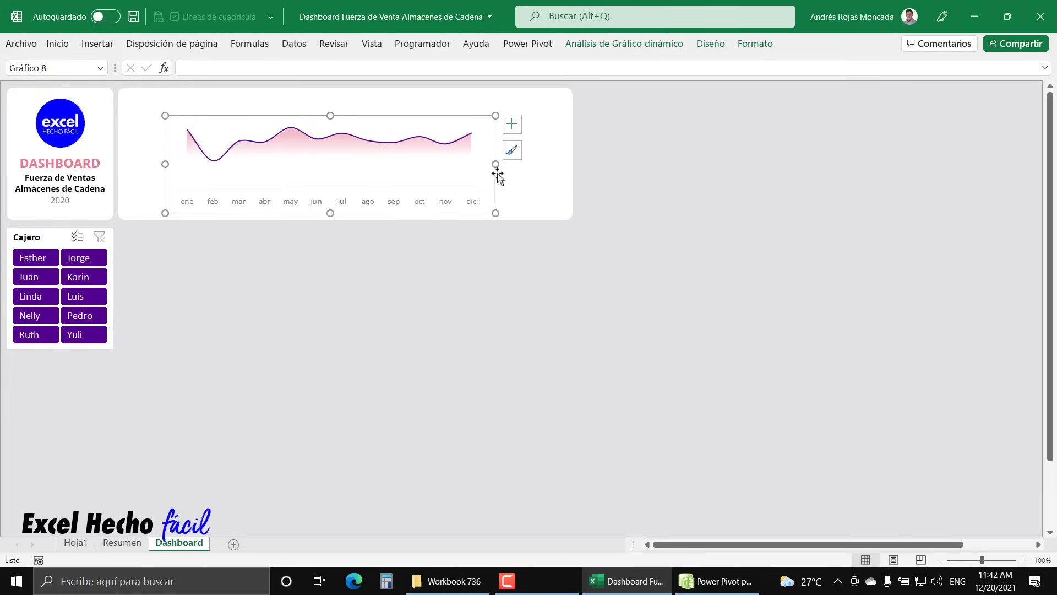
left_click_drag(496, 164, 570, 158)
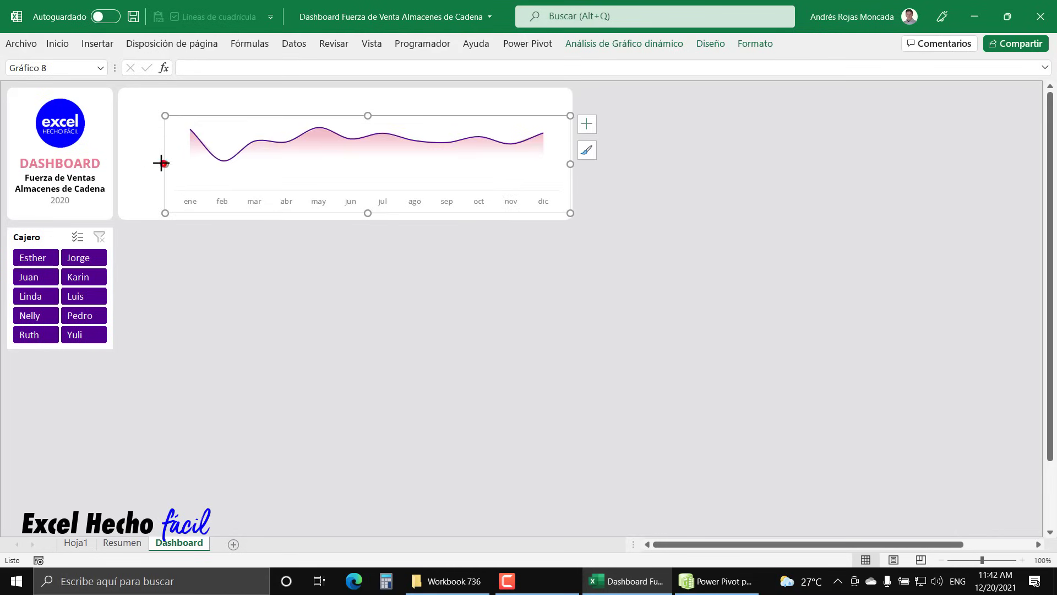
left_click_drag(161, 163, 125, 168)
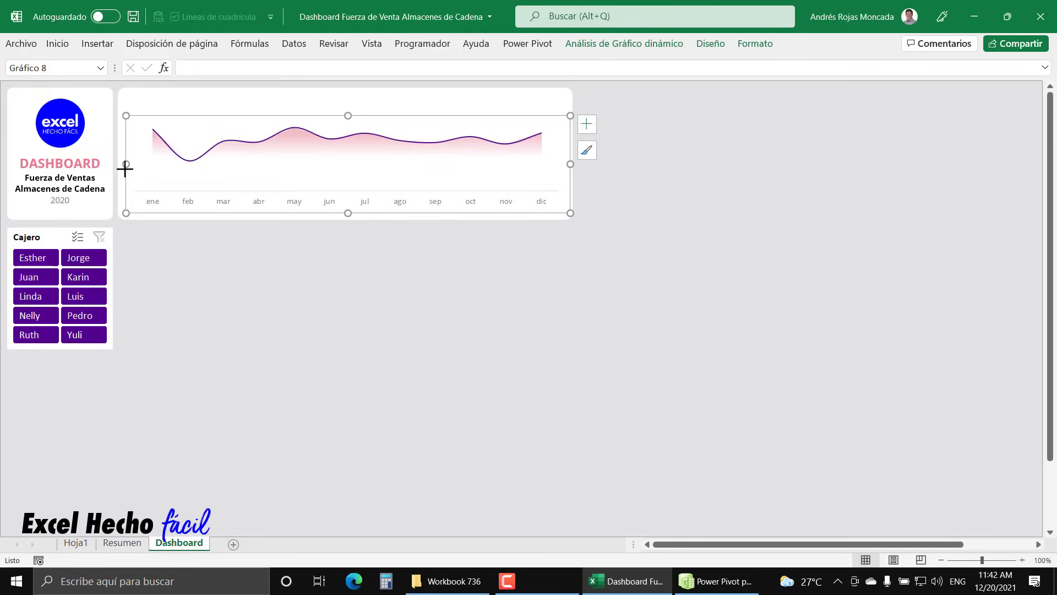
left_click_drag(125, 163, 120, 164)
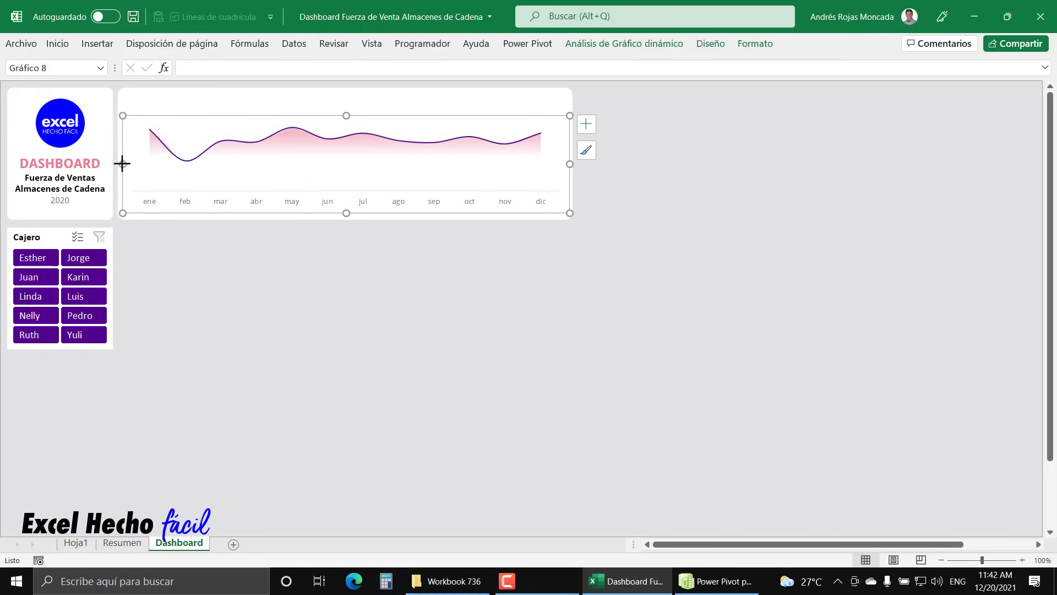
Nudge the chart down to the lower edge of the white card and deselect it.
key("Down")
key("Down")
key("Down")
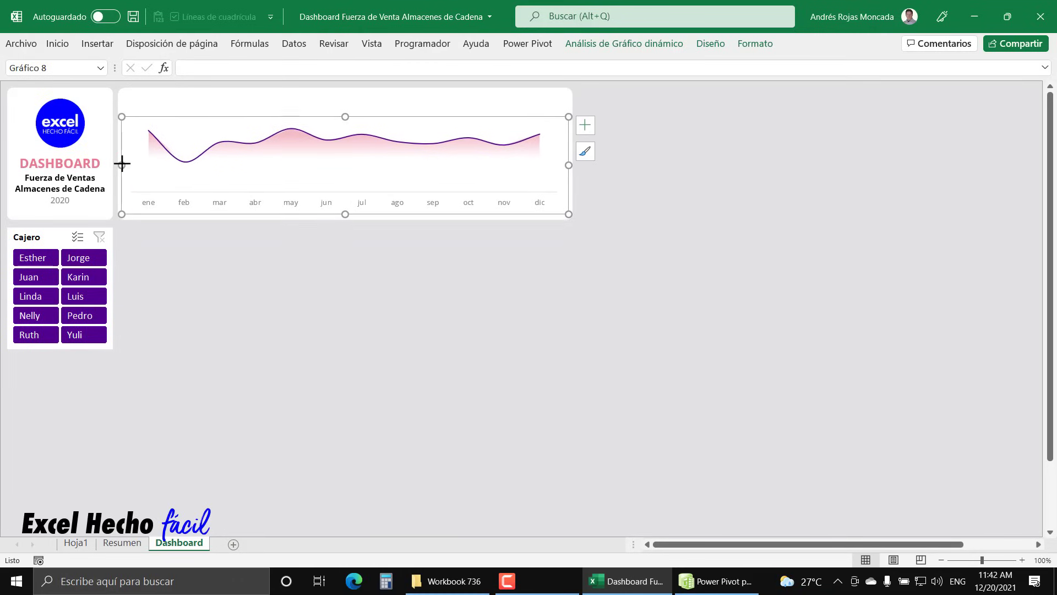
key("Down")
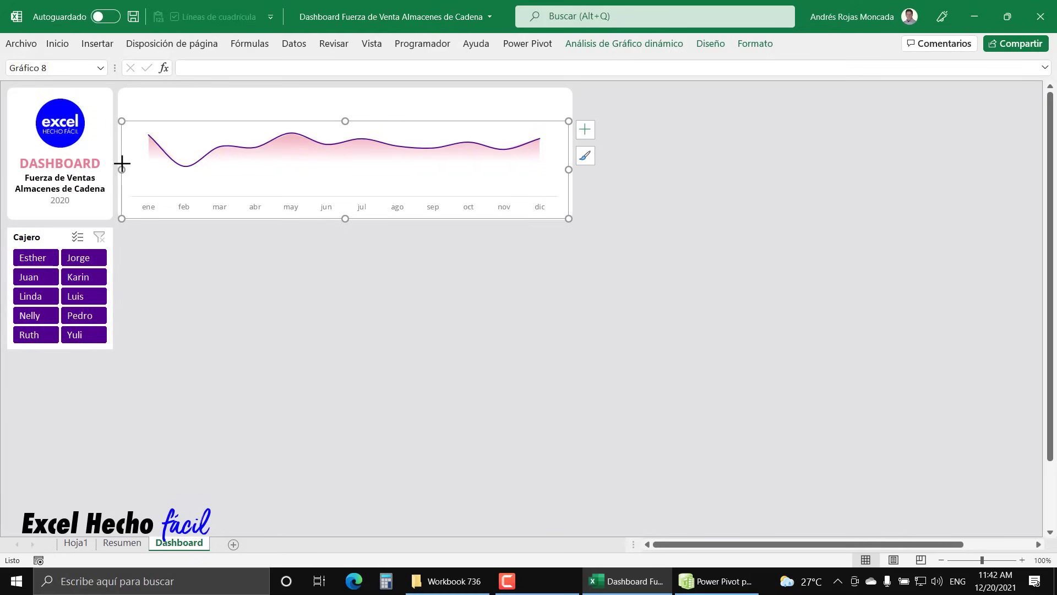
key("Escape")
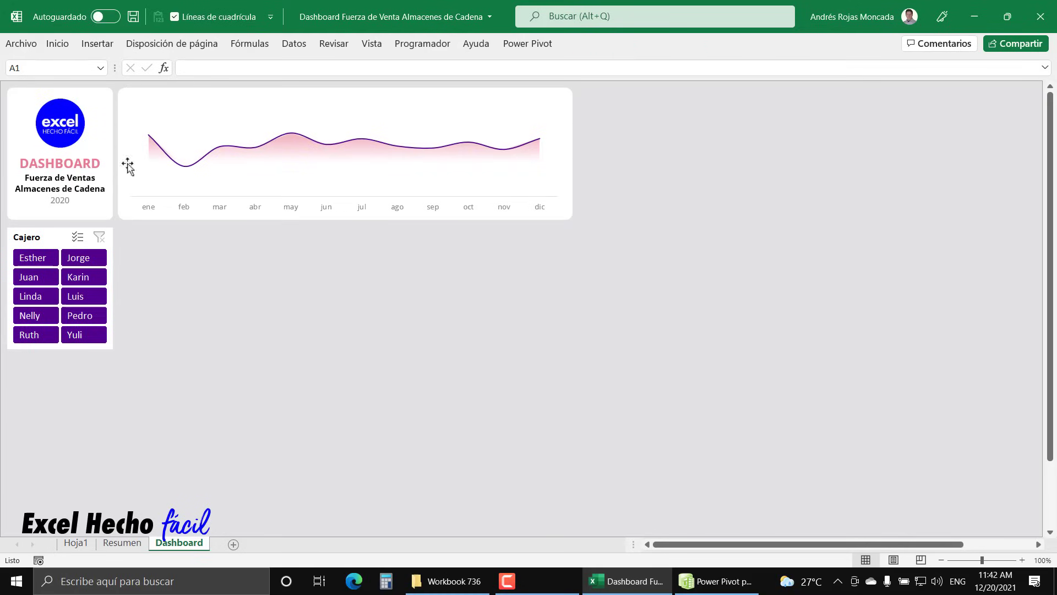
Test the chart by filtering the Cajero slicer to several single cashiers in turn, and clear the filter.
left_click(38, 261)
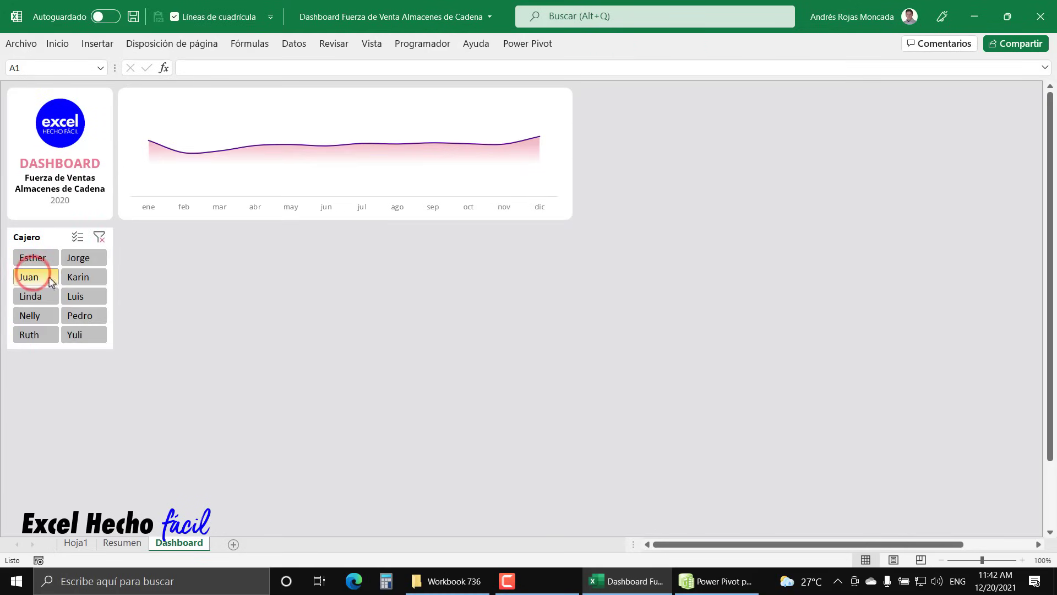
left_click(79, 260)
left_click(83, 278)
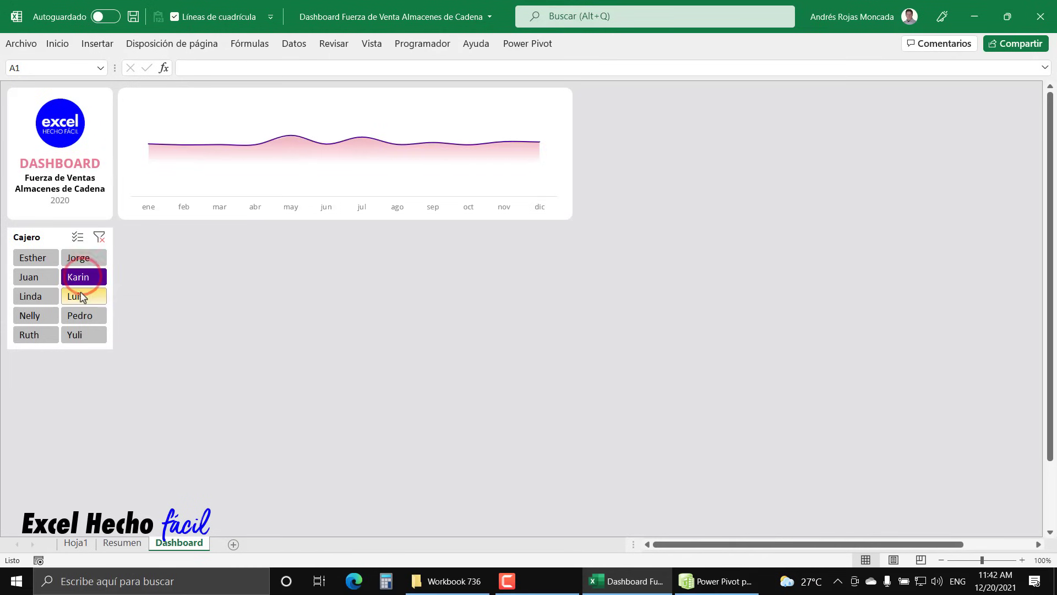
left_click(80, 296)
left_click(77, 257)
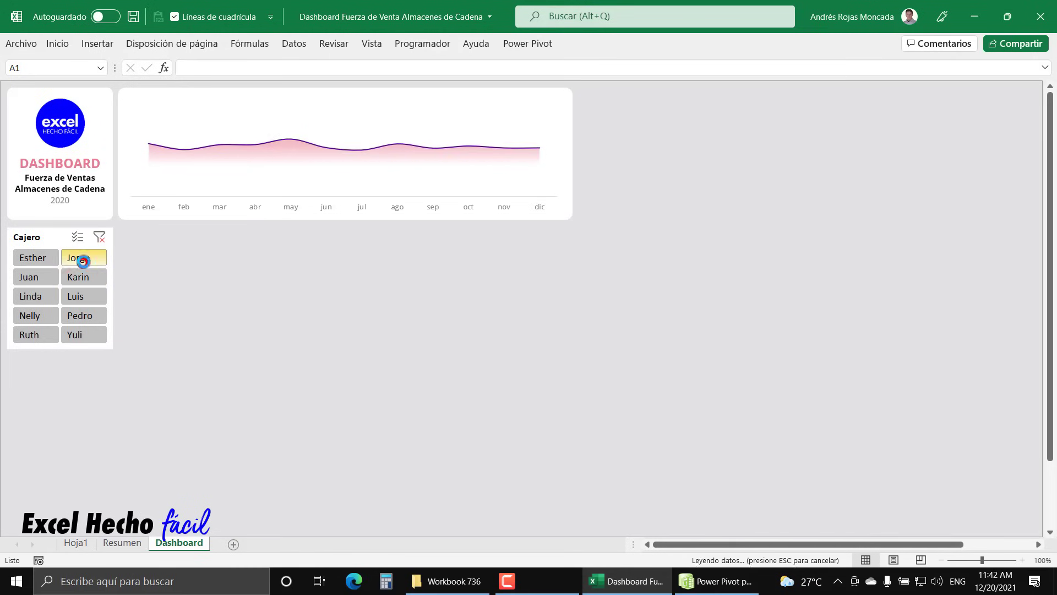
left_click(99, 237)
Set the Suma de Total2 area's first gradient stop to 75% transparency at position 5% and close the formatting options.
left_click(350, 148)
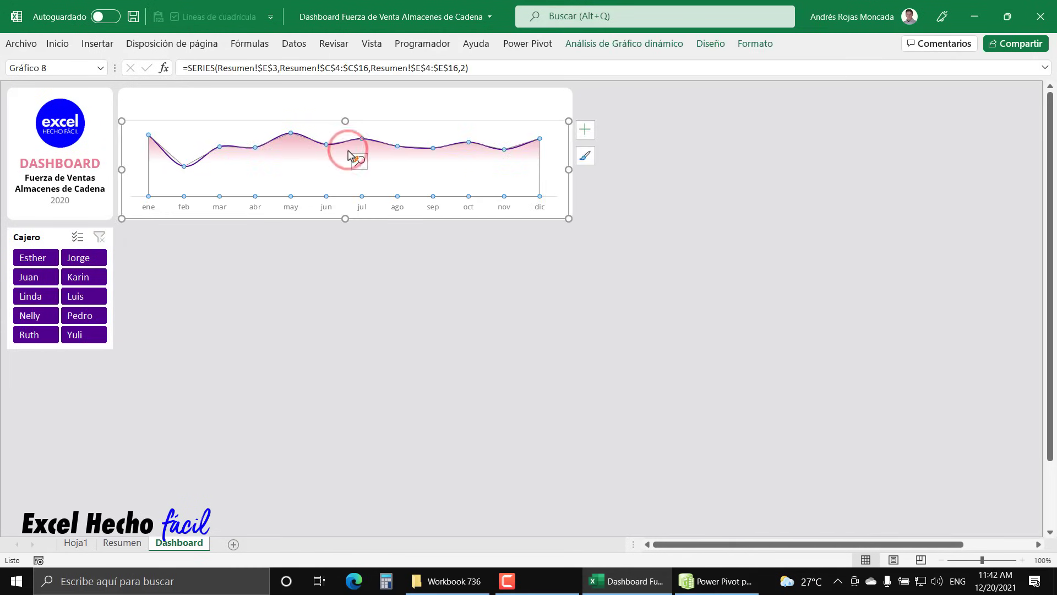
key("ctrl+1")
left_click(882, 142)
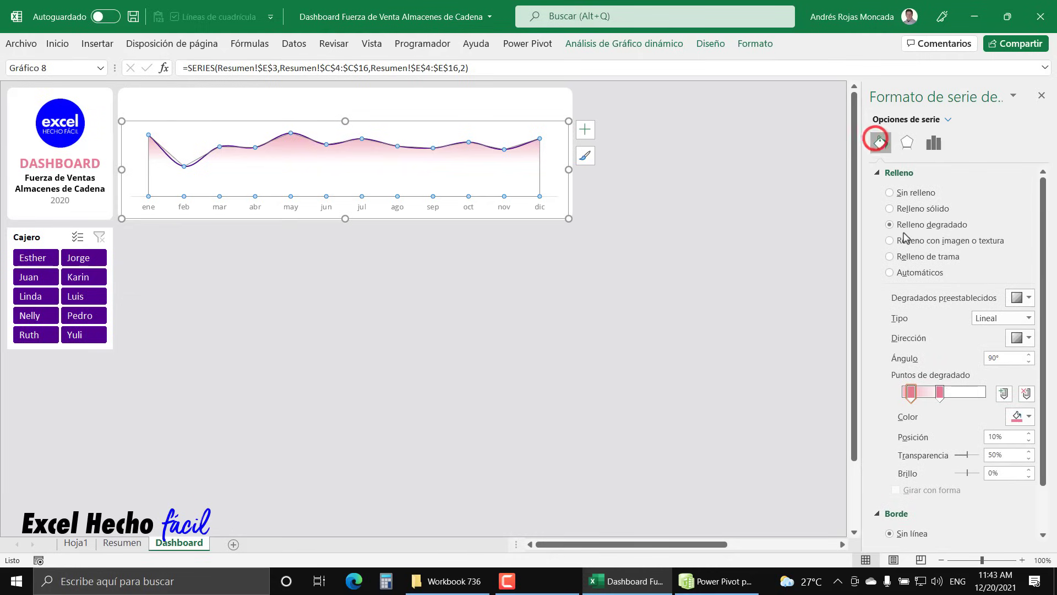
left_click(910, 392)
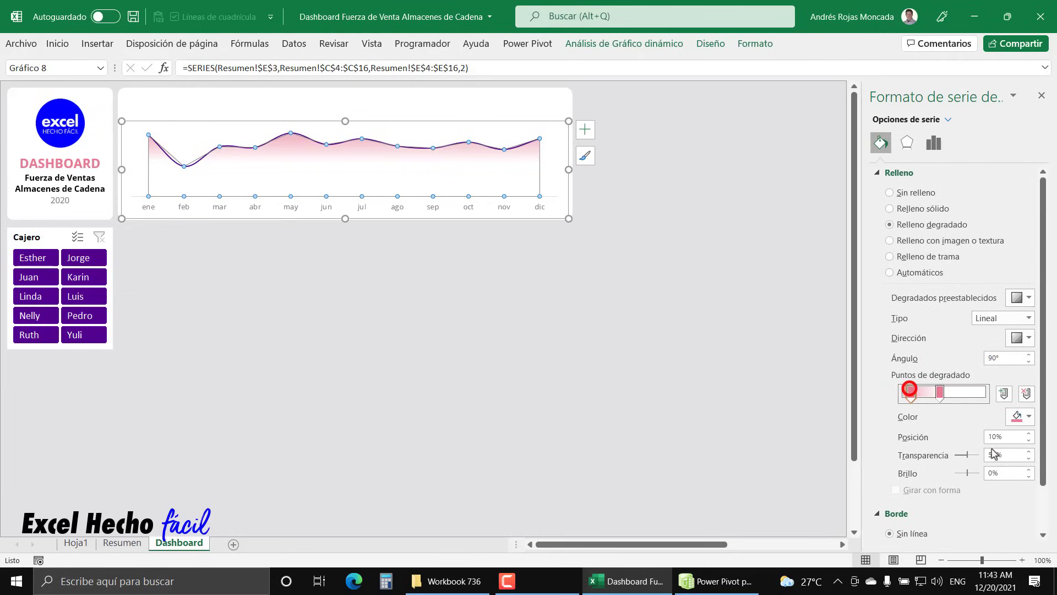
left_click(1029, 452)
left_click(1029, 453)
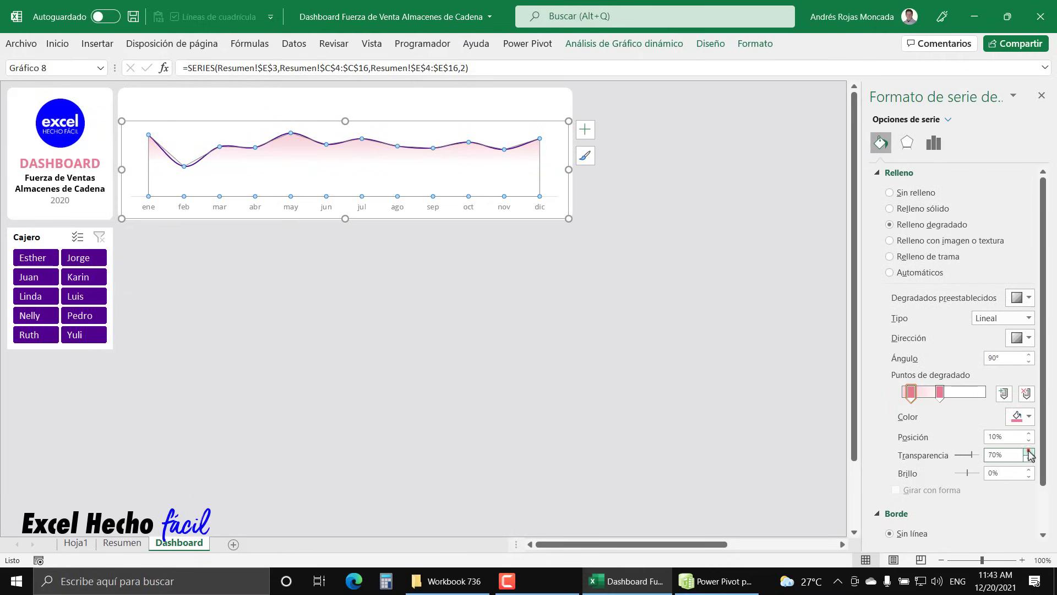
left_click(1029, 452)
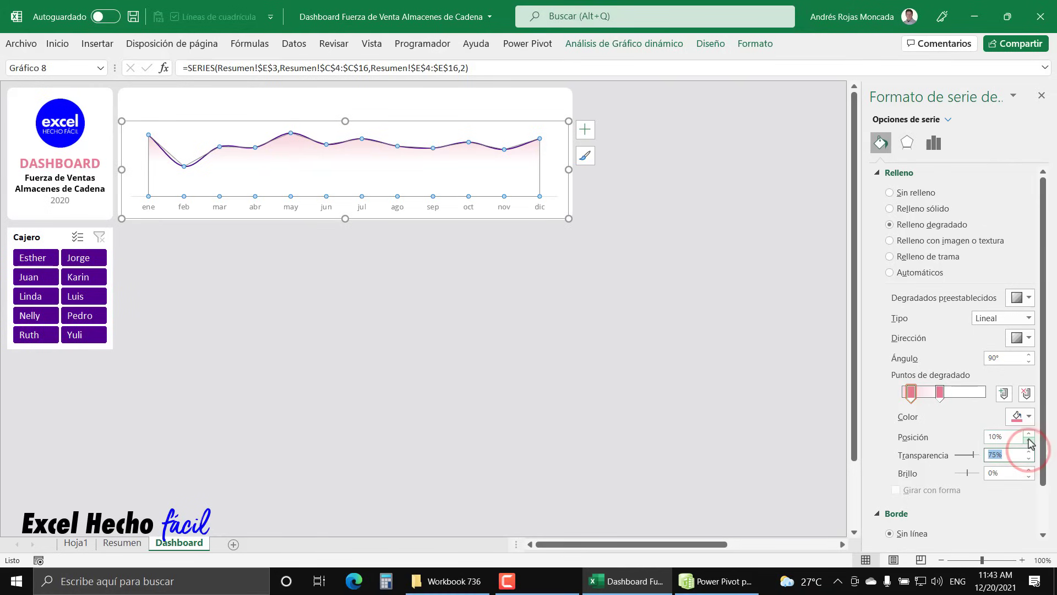
left_click(1030, 441)
left_click(1029, 441)
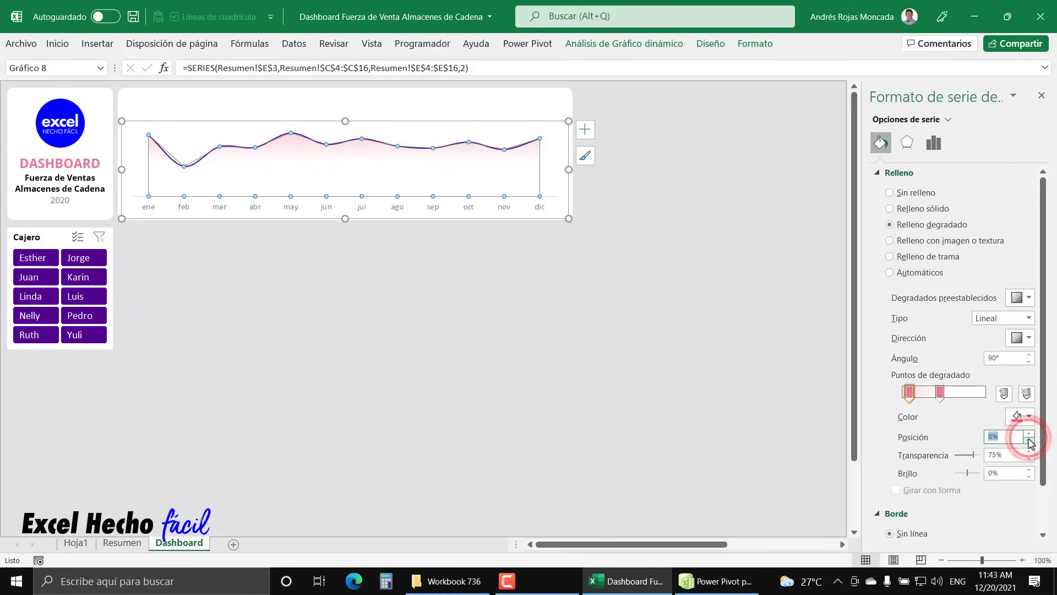
left_click(1029, 441)
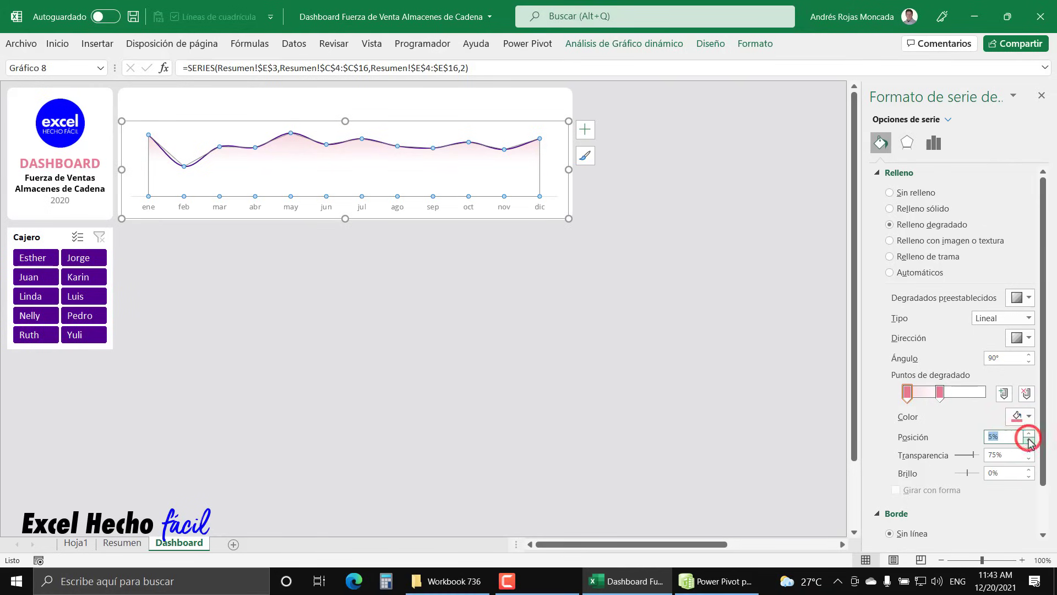
left_click(941, 394)
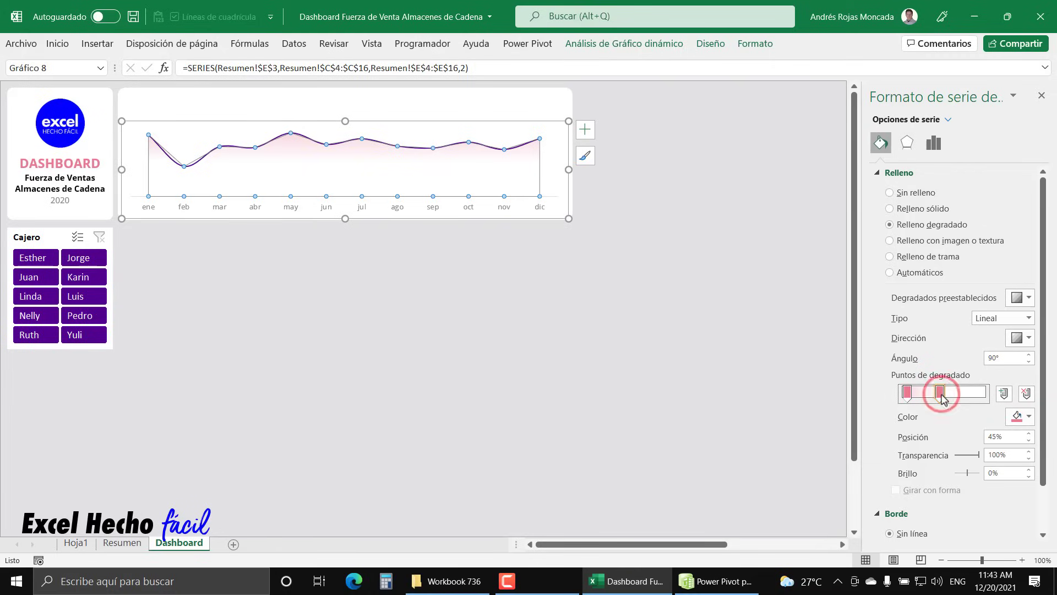
left_click(1041, 97)
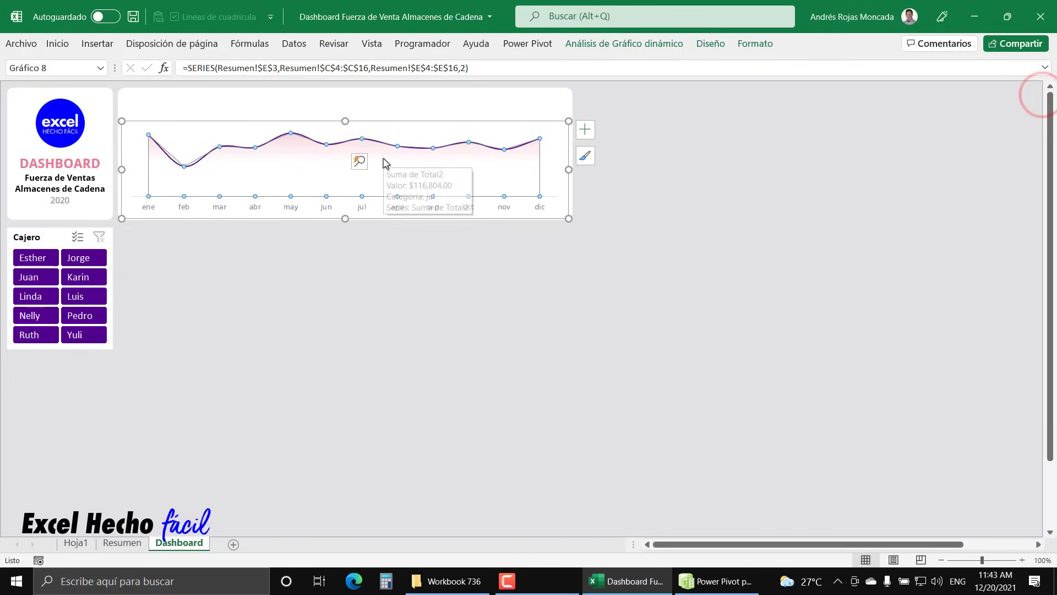
Add data labels to the purple line series of the monthly sales chart.
left_click(383, 143)
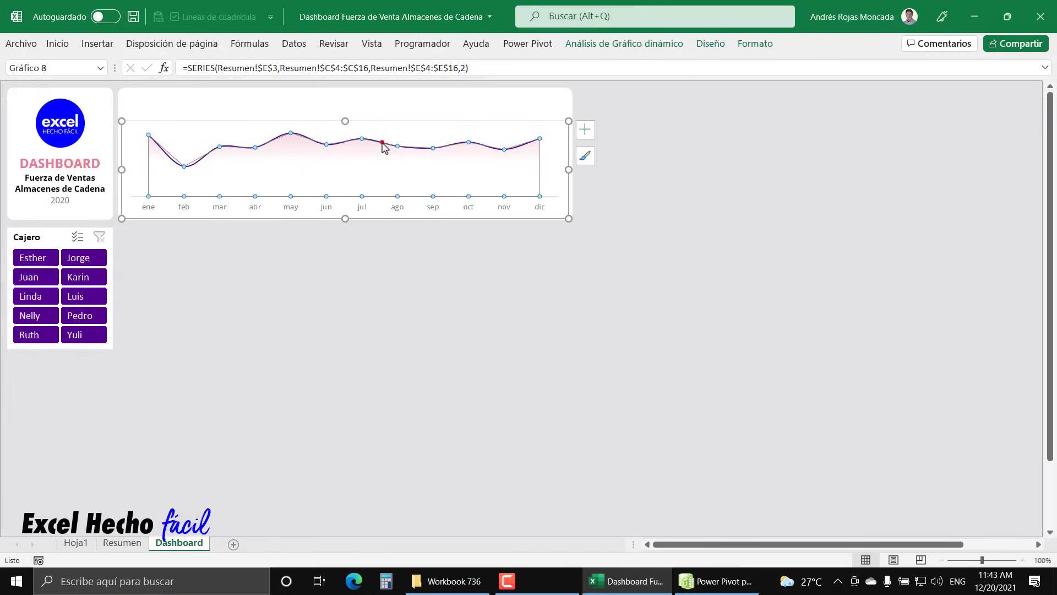
right_click(382, 143)
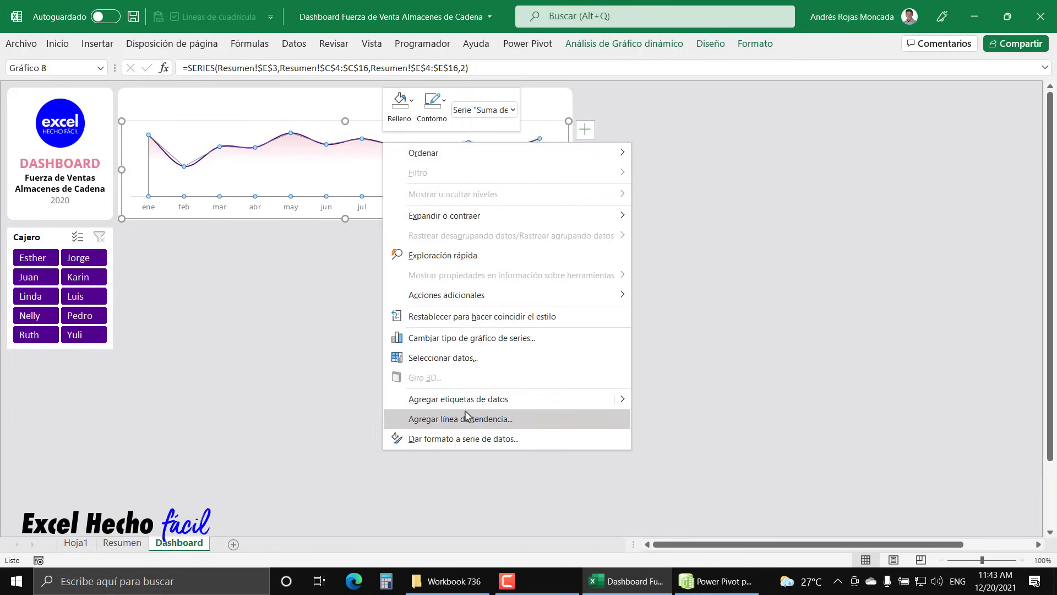
left_click(355, 200)
left_click(349, 143)
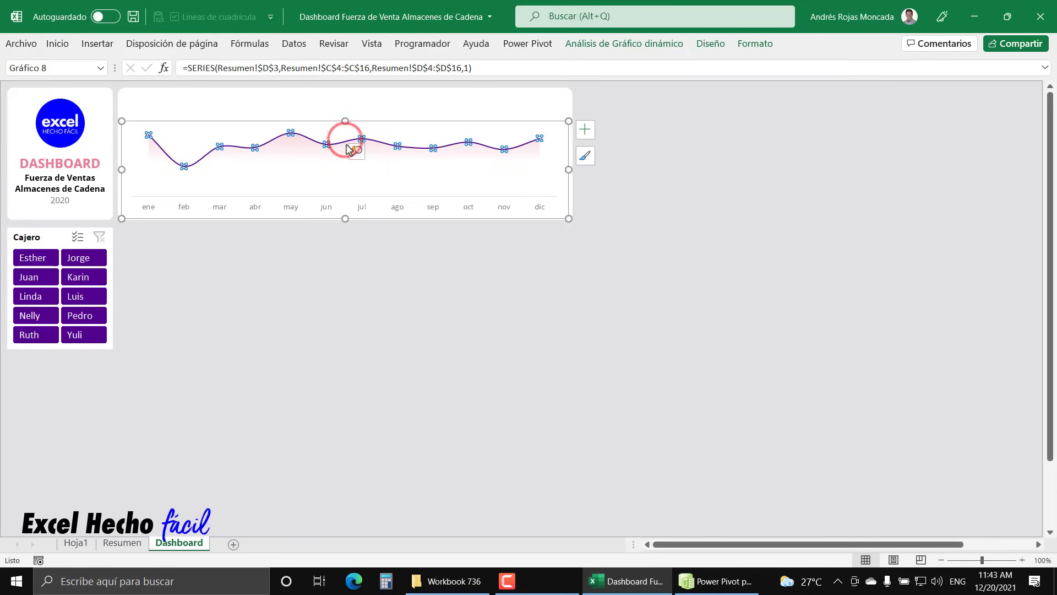
right_click(348, 142)
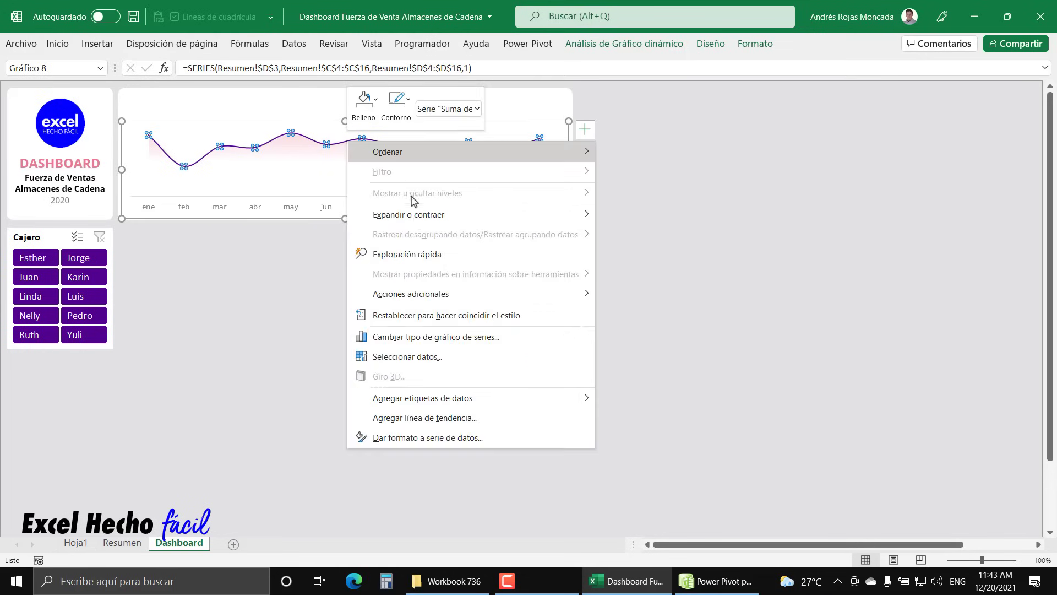
left_click(424, 404)
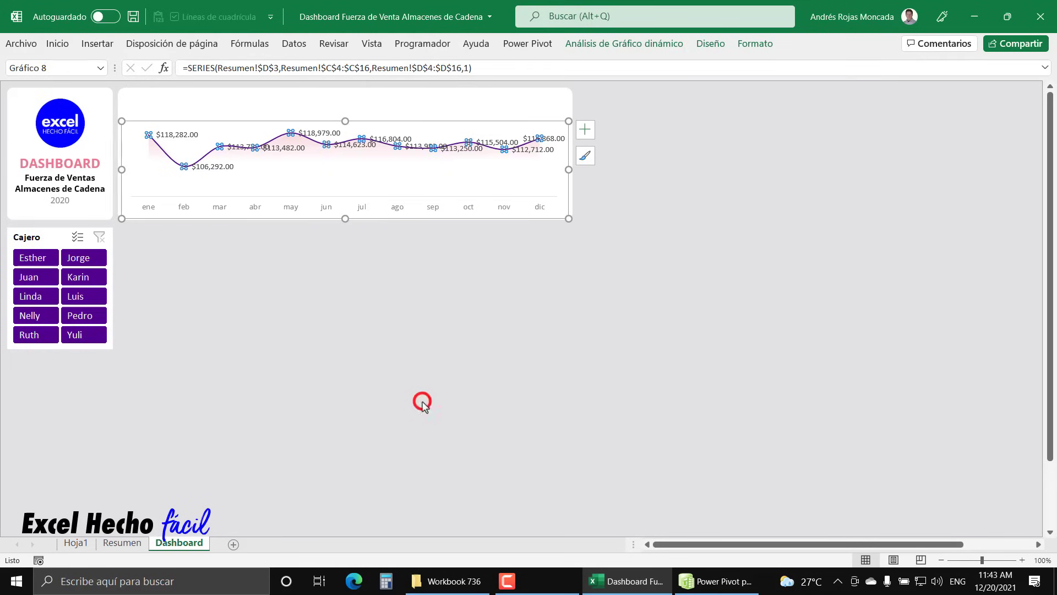
Place the line's data labels above their points with the Encima position.
left_click(325, 135)
key("ctrl+1")
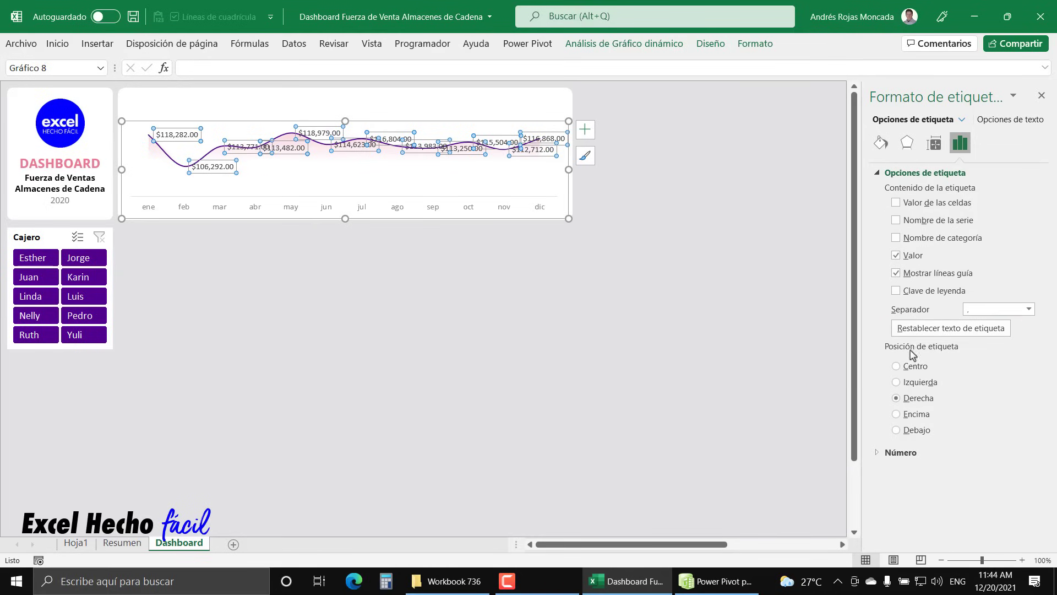
left_click(915, 416)
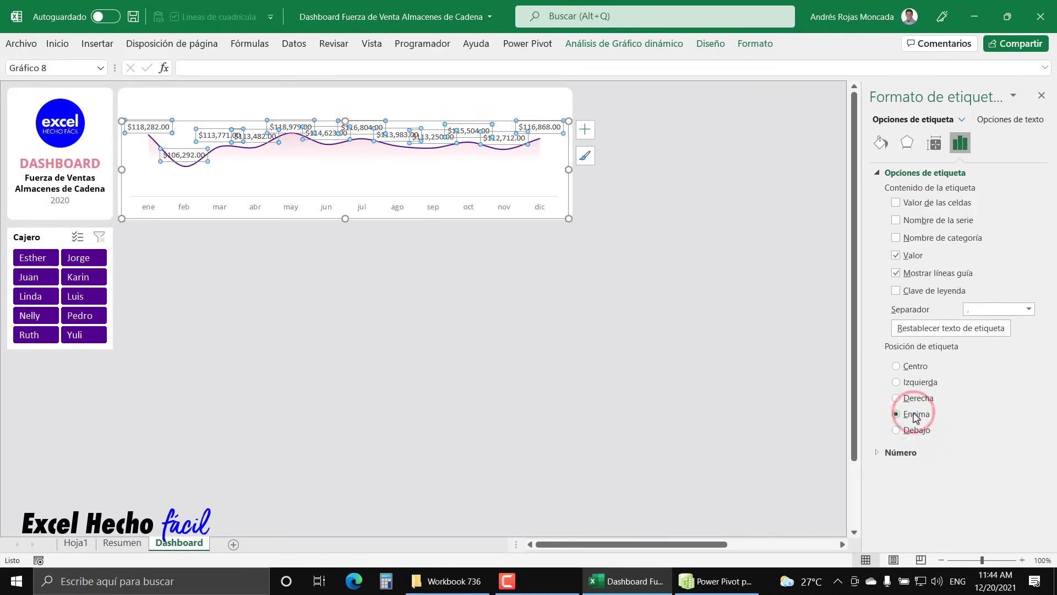
Give the data labels a Personalizado number format with the code [>1000]$##,"K";General.
left_click(878, 453)
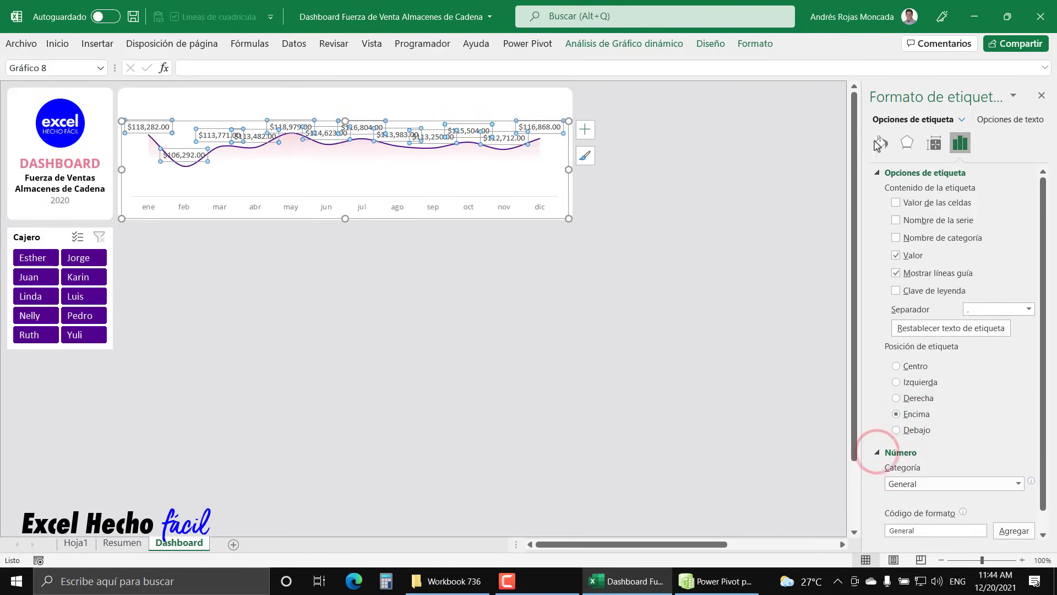
left_click(878, 173)
left_click(1019, 220)
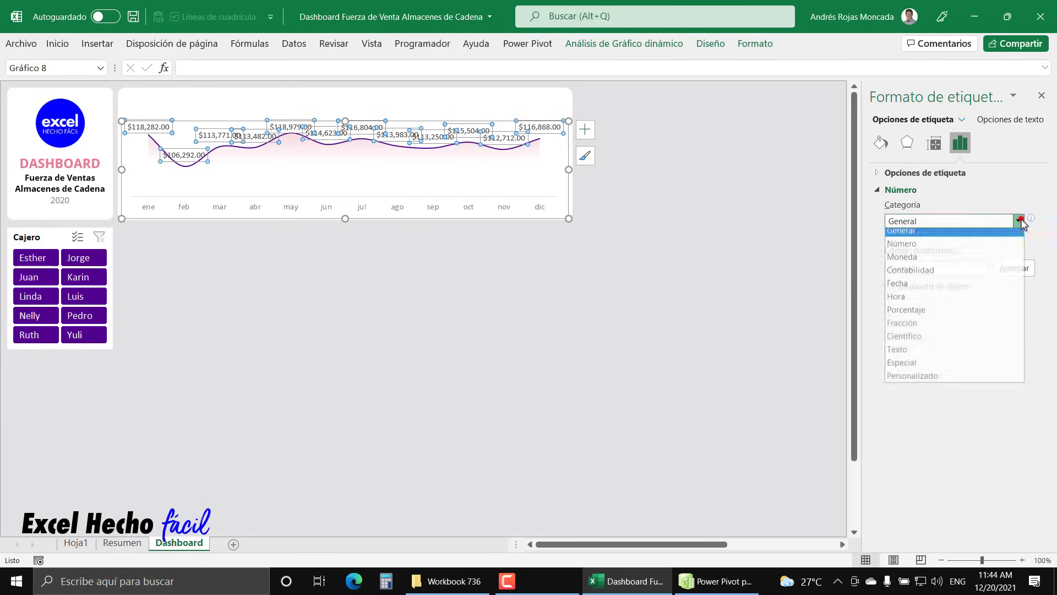
left_click(944, 263)
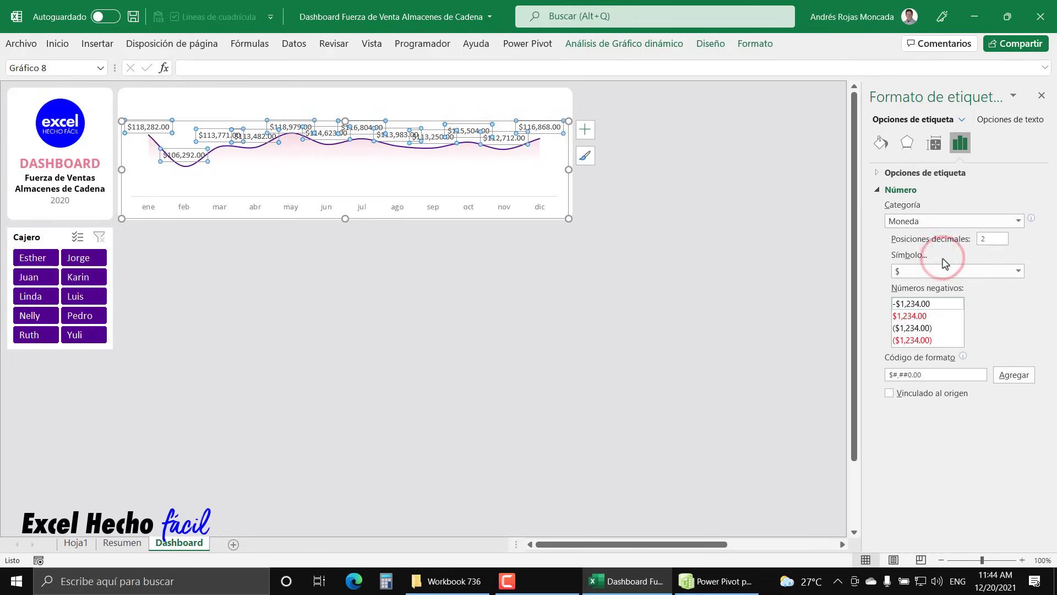
left_click(1018, 221)
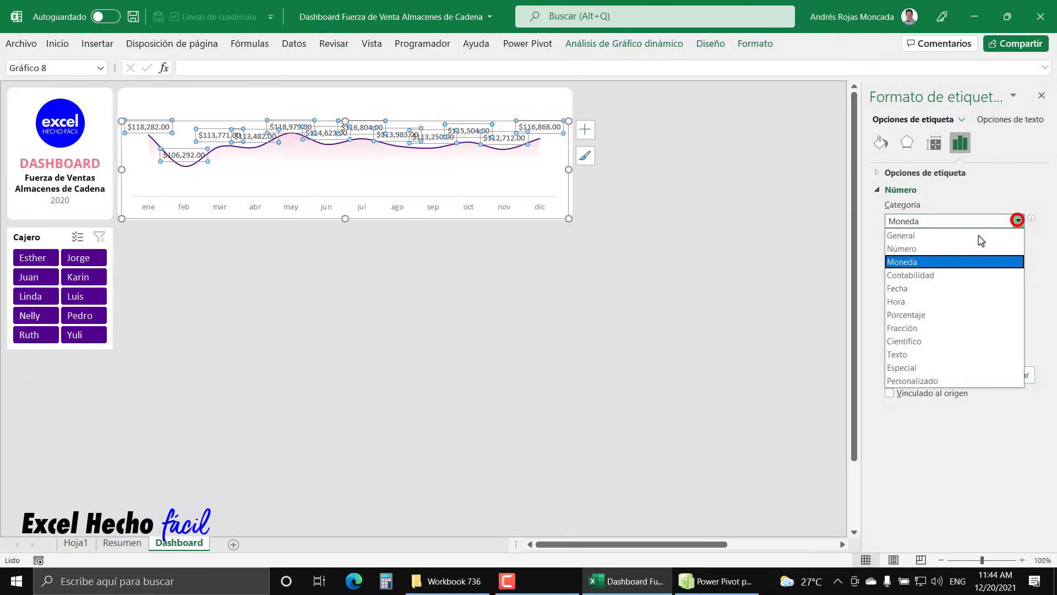
left_click(933, 376)
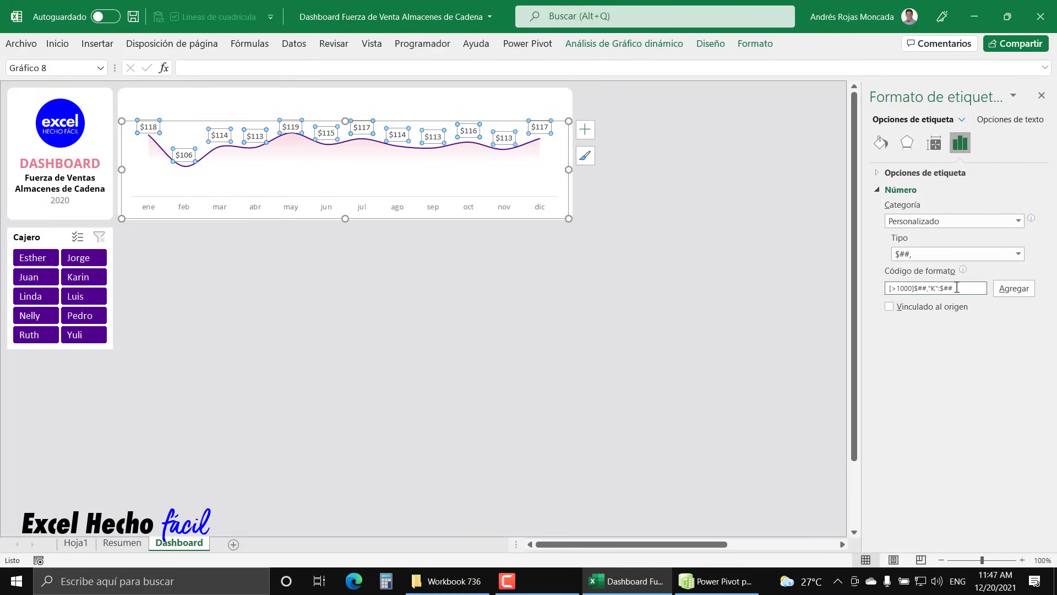
left_click_drag(942, 288, 964, 288)
type(";General")
left_click(1013, 288)
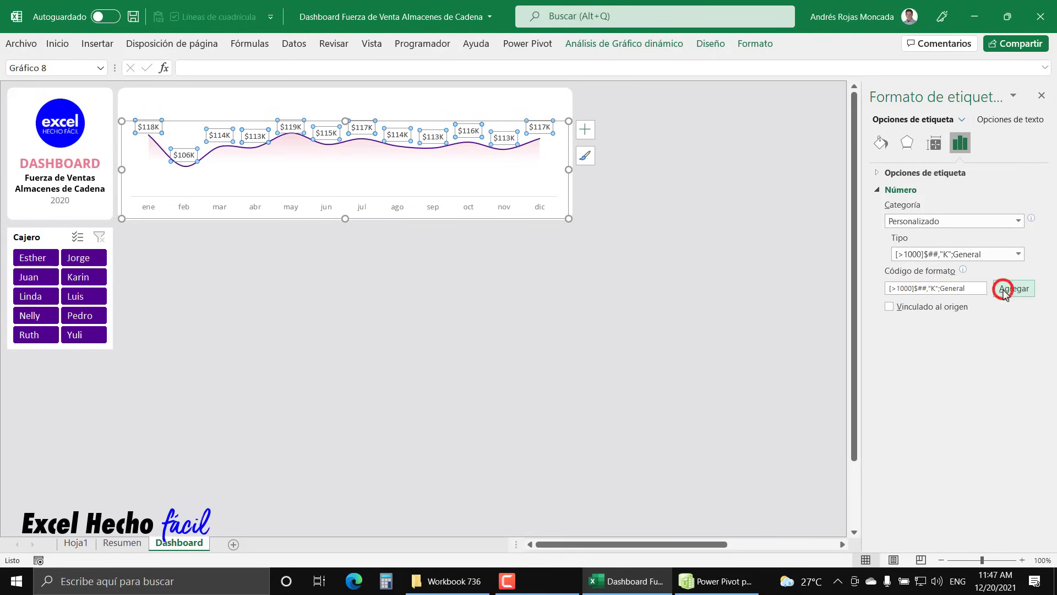
Change the labels' custom format code to [>1000]$##,"K";$## and close the formatting options.
double_click(971, 288)
type("$##")
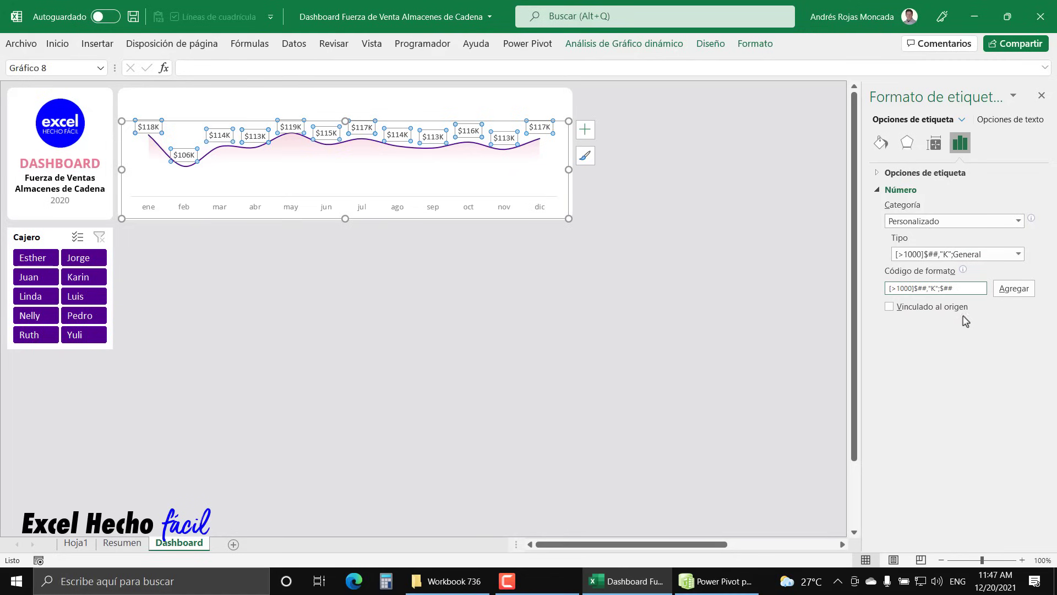
left_click(1014, 288)
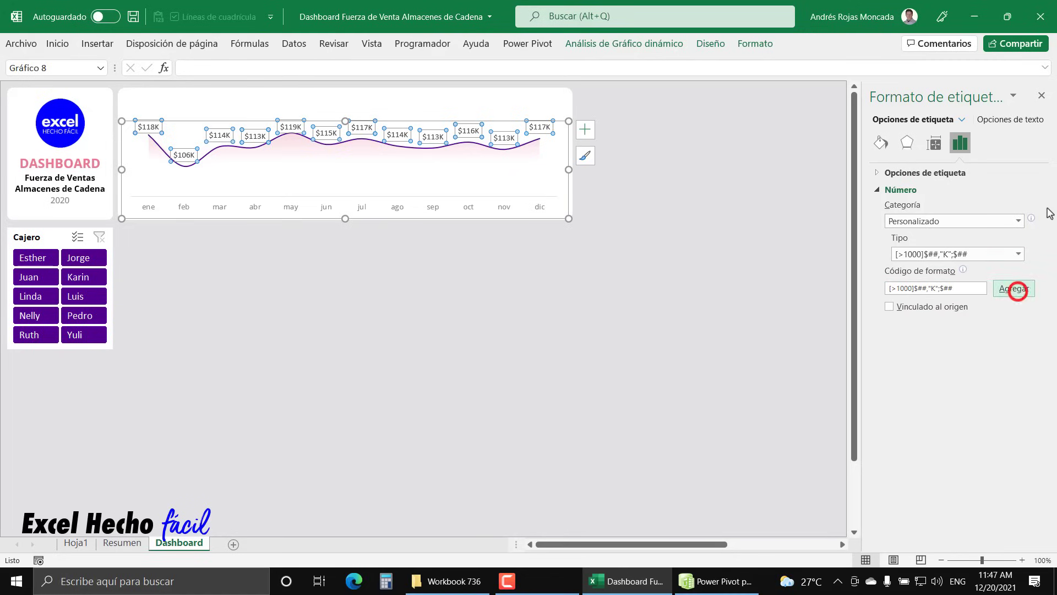
left_click(1042, 97)
Set the data labels' font to Open Sans at size 7.
left_click(56, 44)
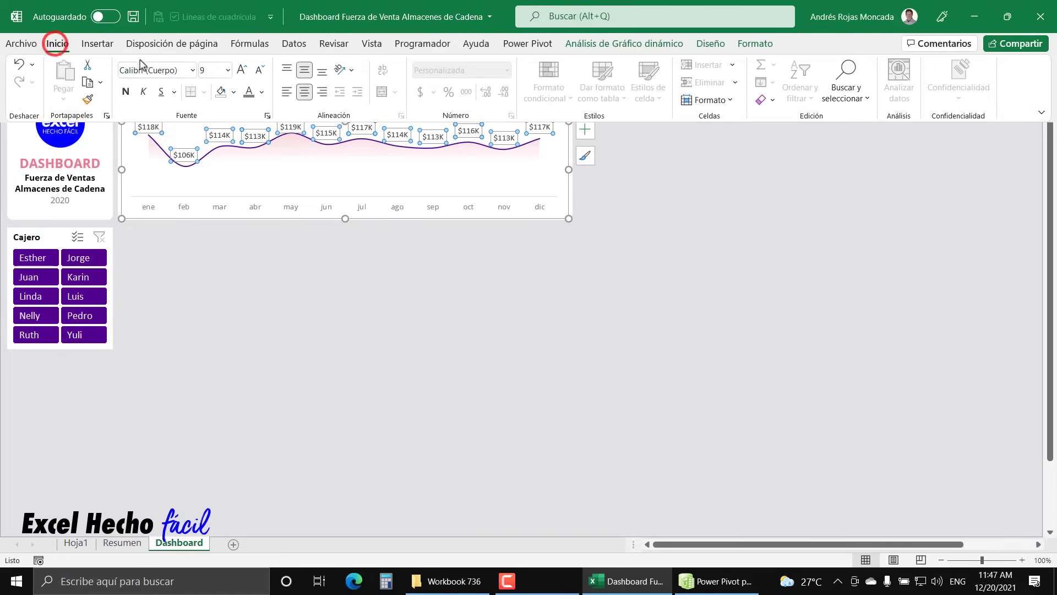
left_click(193, 69)
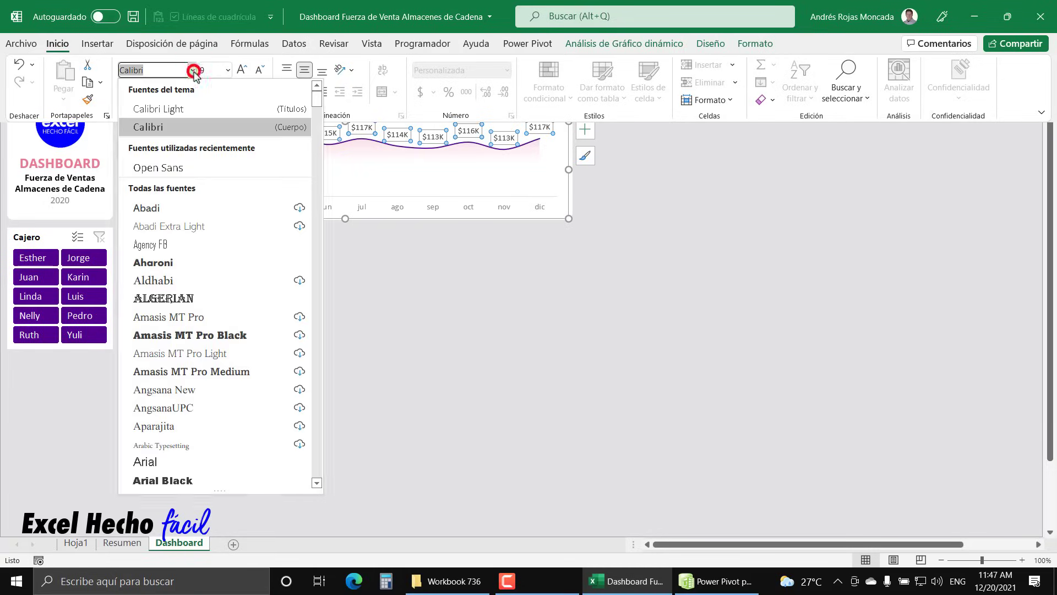
left_click(172, 174)
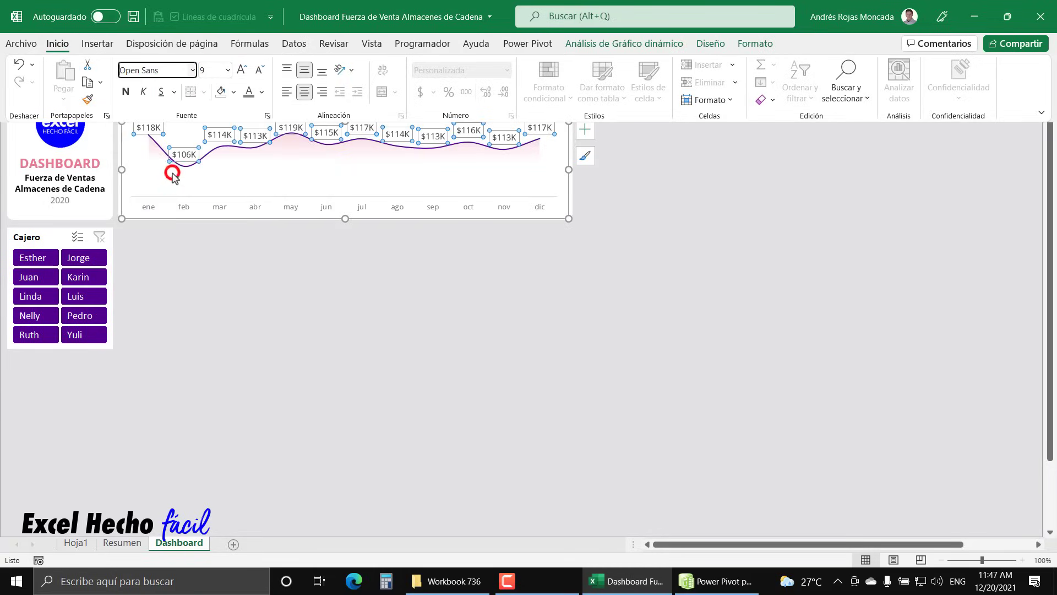
left_click(257, 70)
left_click(257, 69)
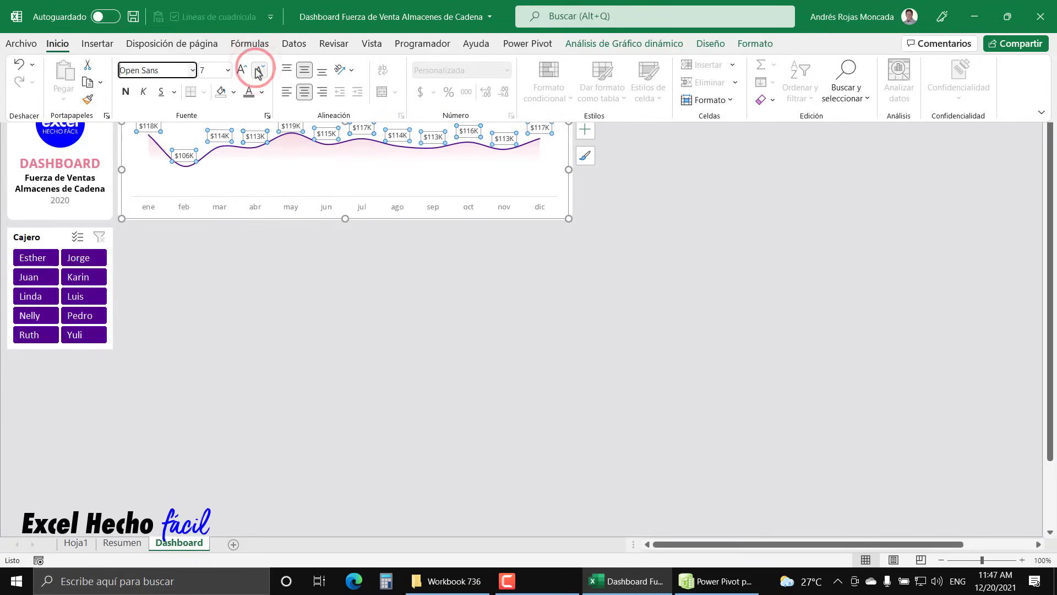
Make the data labels bold and gray, and deselect the chart.
left_click(124, 93)
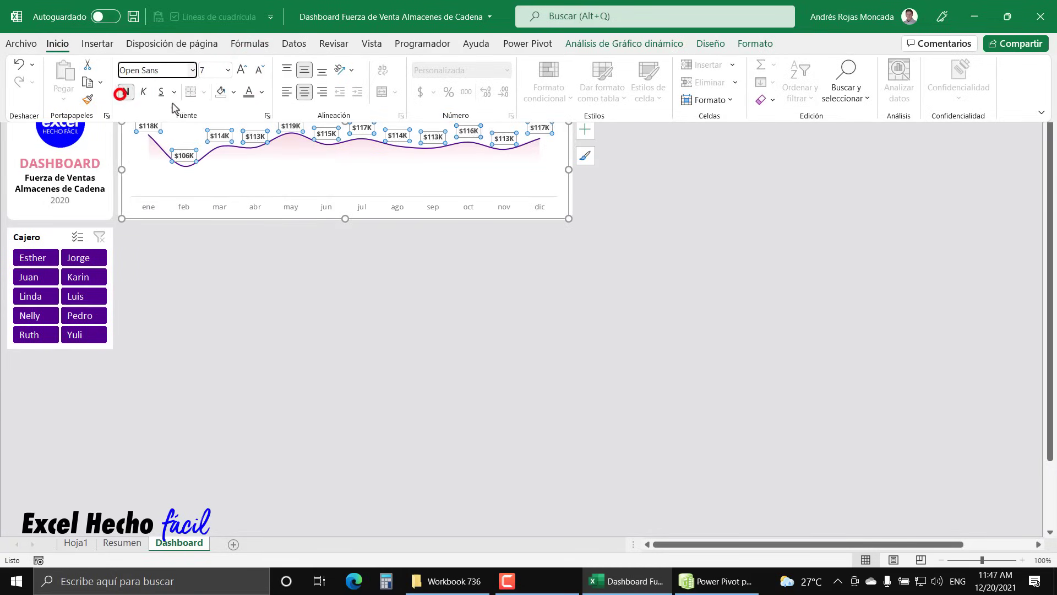
left_click(261, 92)
left_click(259, 164)
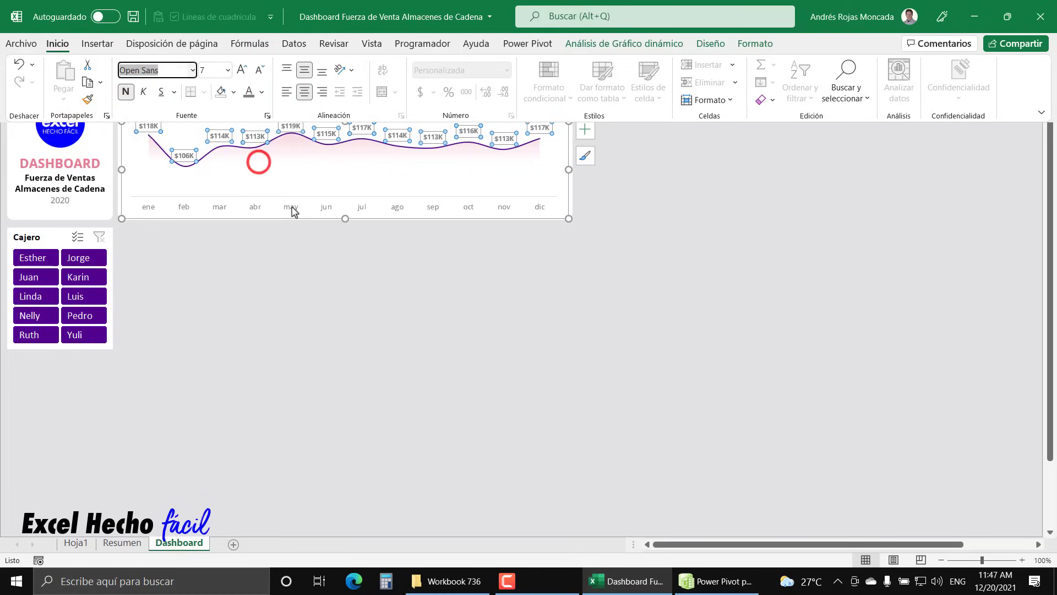
key("Escape")
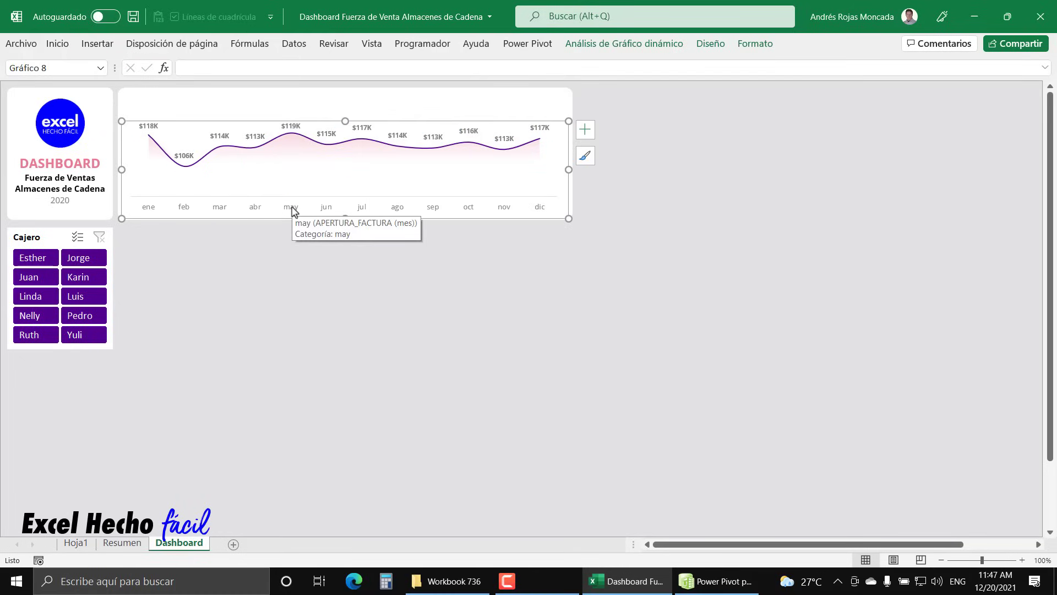
key("Escape")
Insert a text box in the empty area below the chart reading "Total Facturado por Meses".
left_click(108, 47)
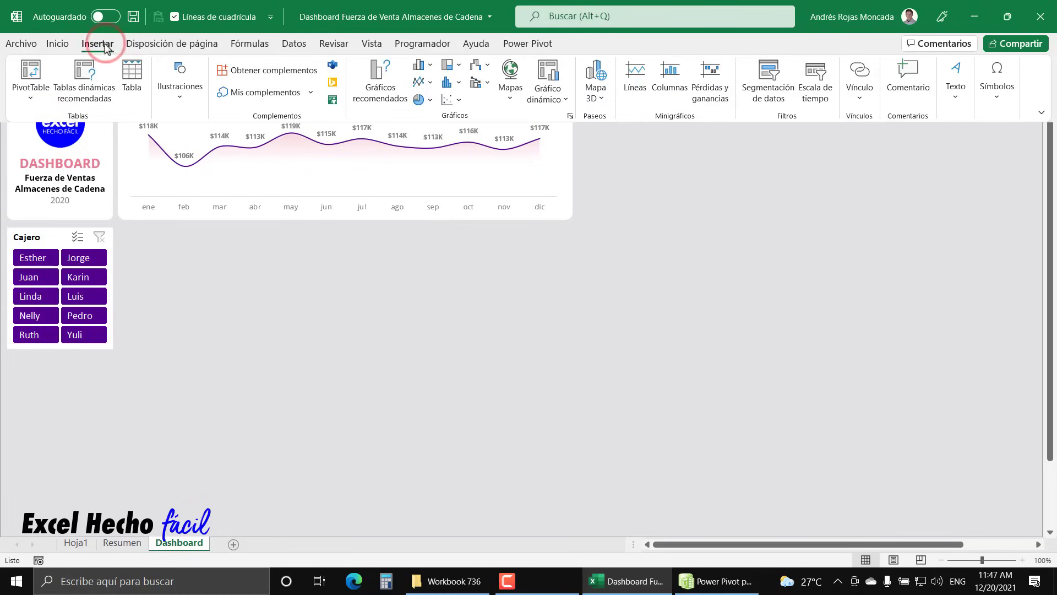
left_click(179, 82)
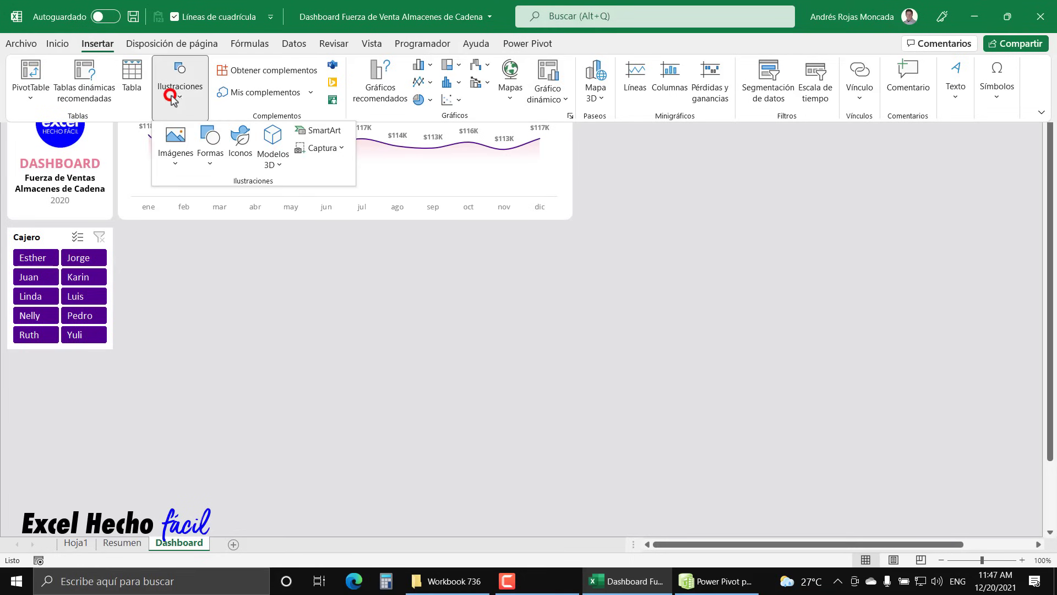
left_click(210, 145)
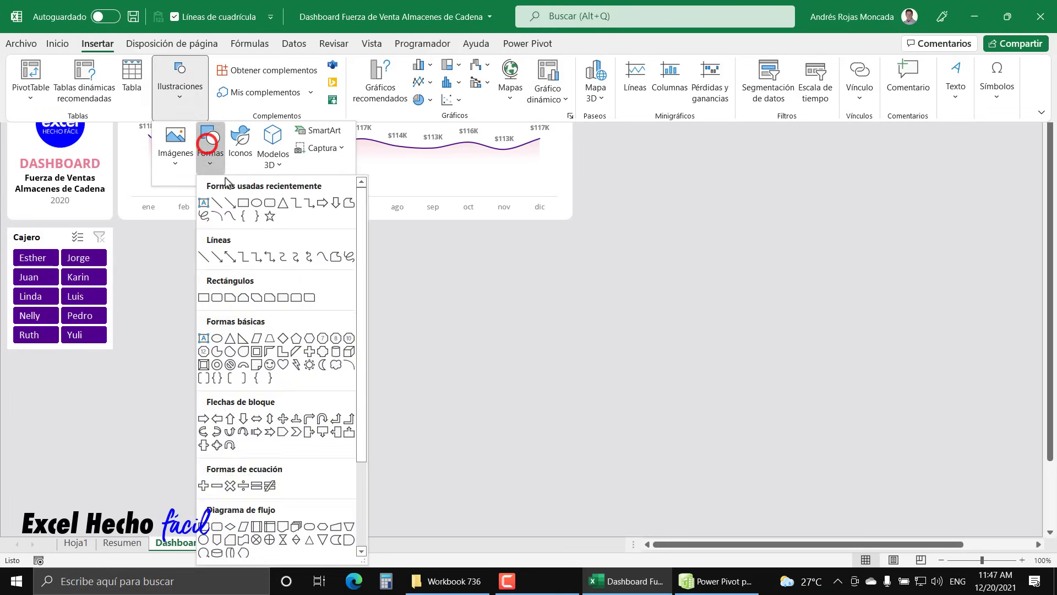
left_click(205, 203)
left_click_drag(170, 281, 494, 380)
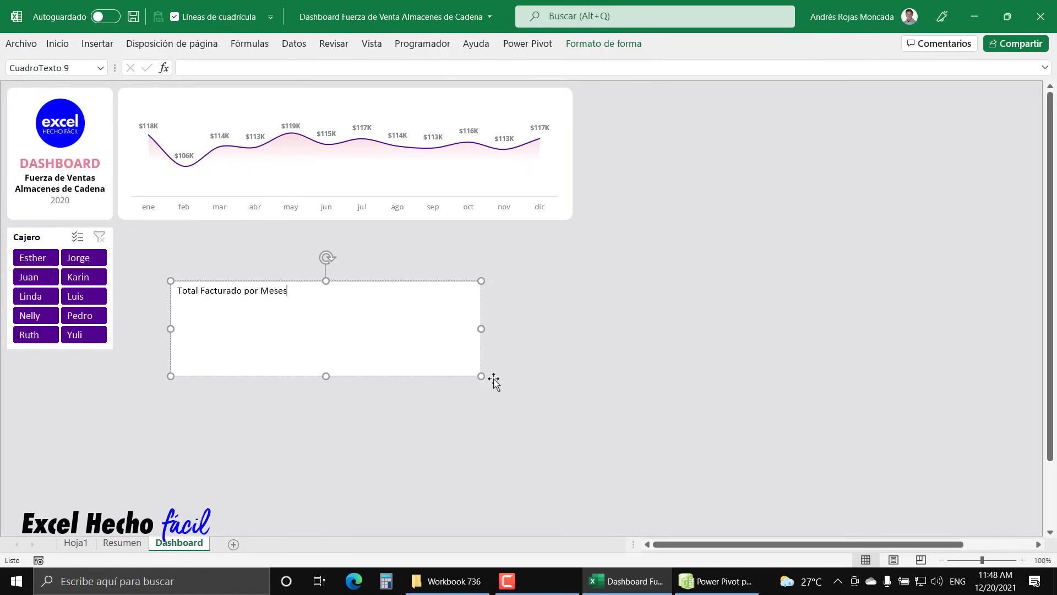
Set the title text box's font to Open Sans at size 10.
left_click(59, 44)
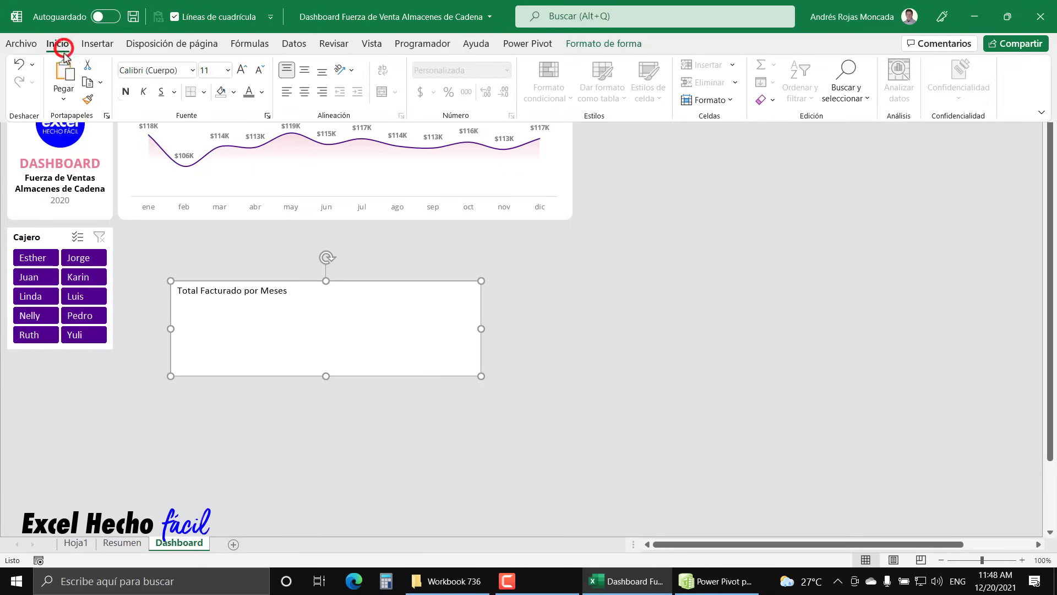
left_click(183, 70)
left_click(193, 70)
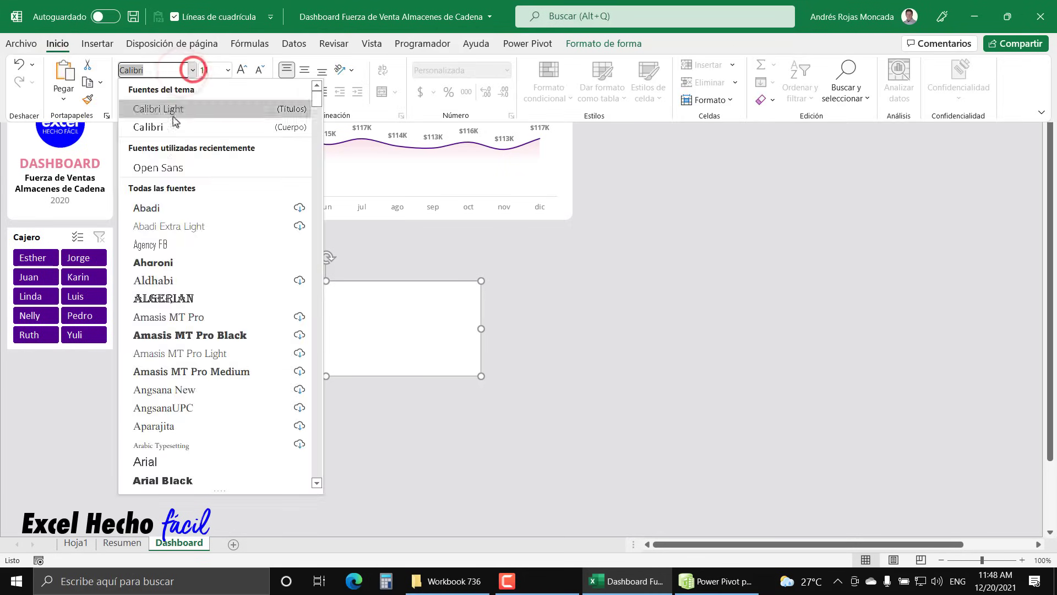
left_click(162, 165)
left_click(212, 72)
type("10")
key("Return")
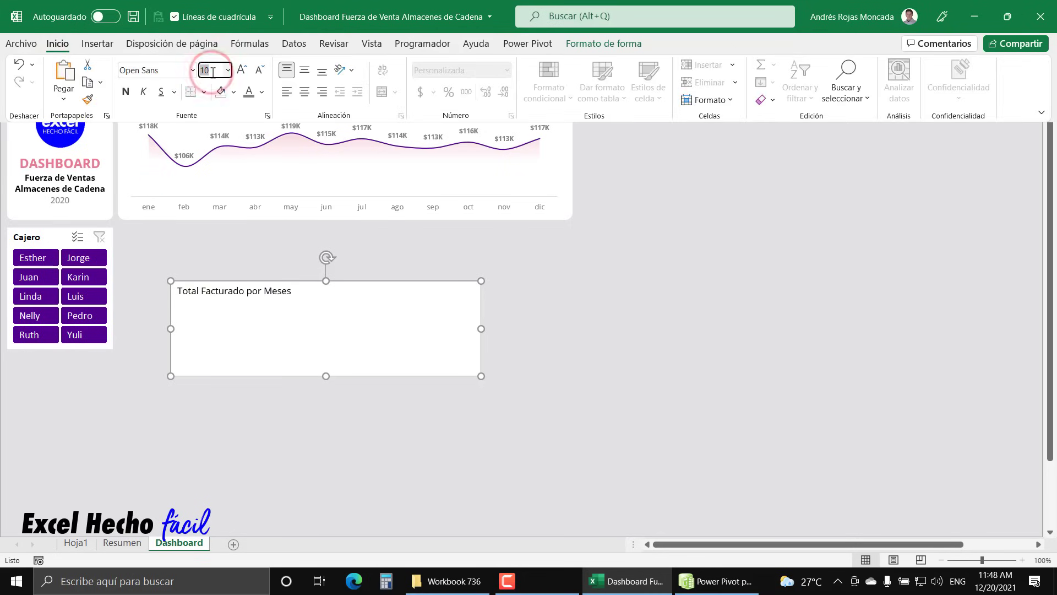
Make the "Total Facturado por Meses" title bold with the automatic black font color.
left_click(50, 44)
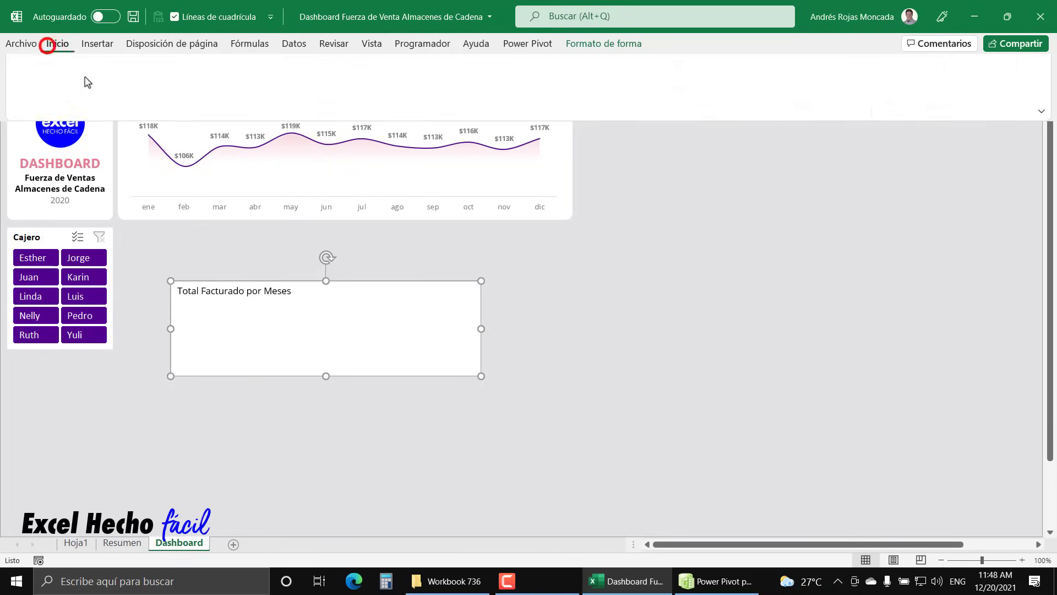
left_click(126, 91)
left_click(263, 98)
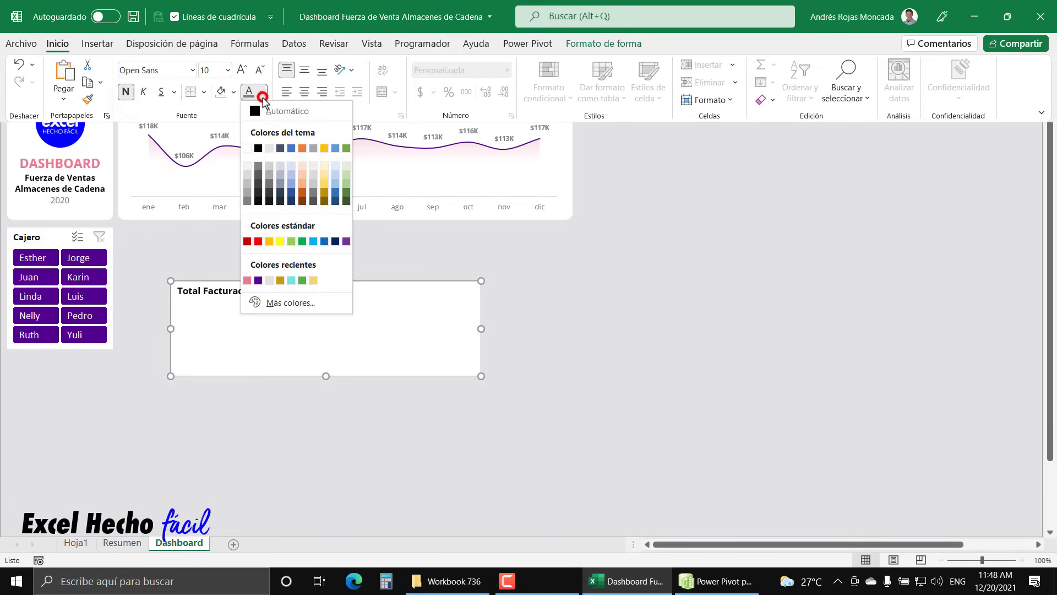
left_click(264, 108)
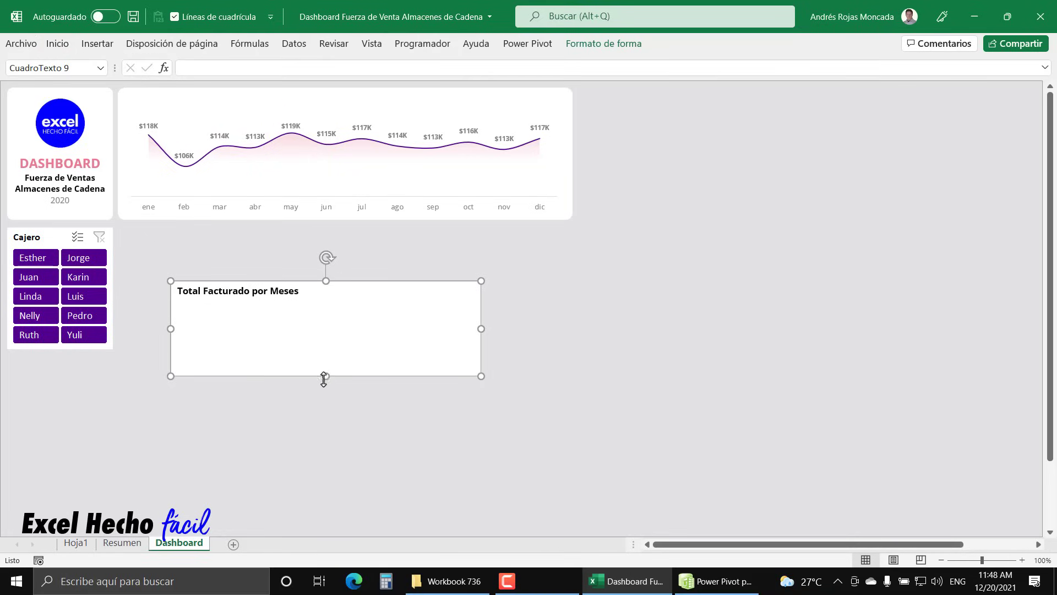
Shrink the text box to fit closely around its title and center the text horizontally.
left_click_drag(324, 376, 329, 306)
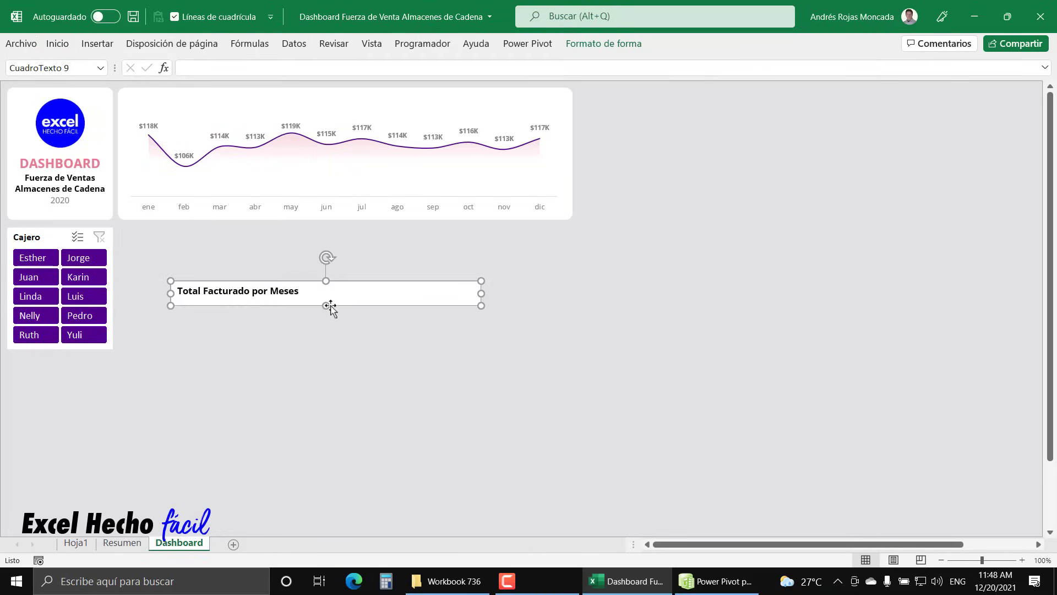
left_click_drag(481, 293, 322, 295)
left_click(62, 44)
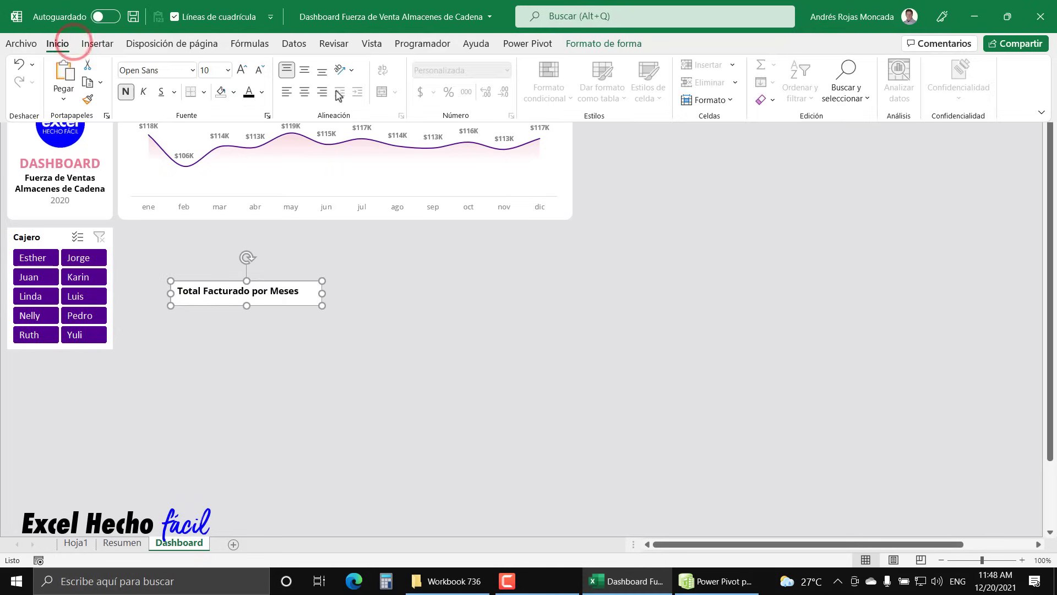
left_click(305, 91)
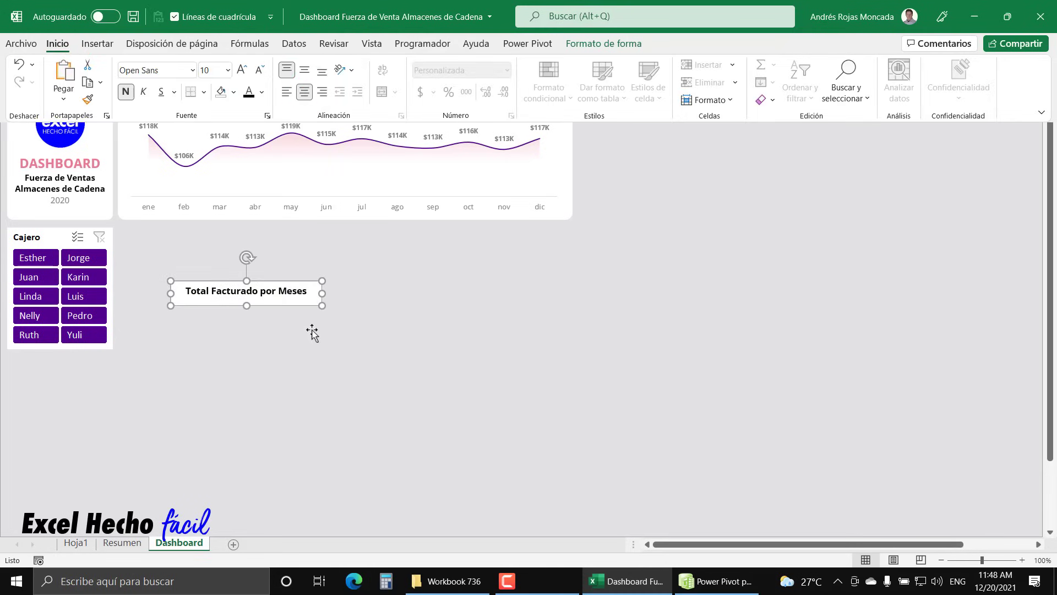
Left-align the "Total Facturado por Meses" text, center it vertically, and widen its text box slightly to about 2.41".
left_click(288, 94)
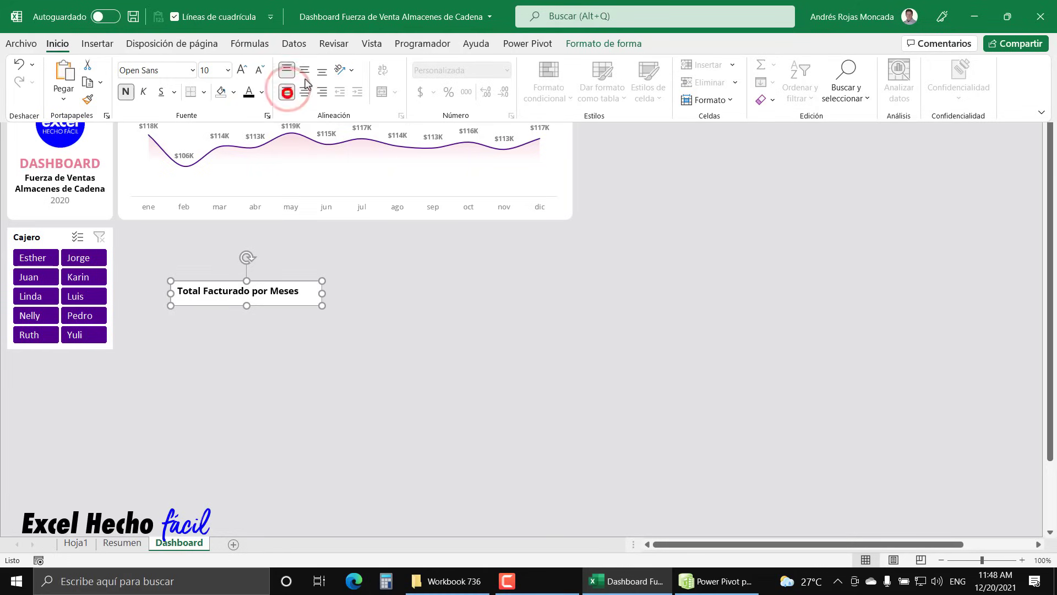
left_click(304, 70)
left_click_drag(322, 292, 330, 292)
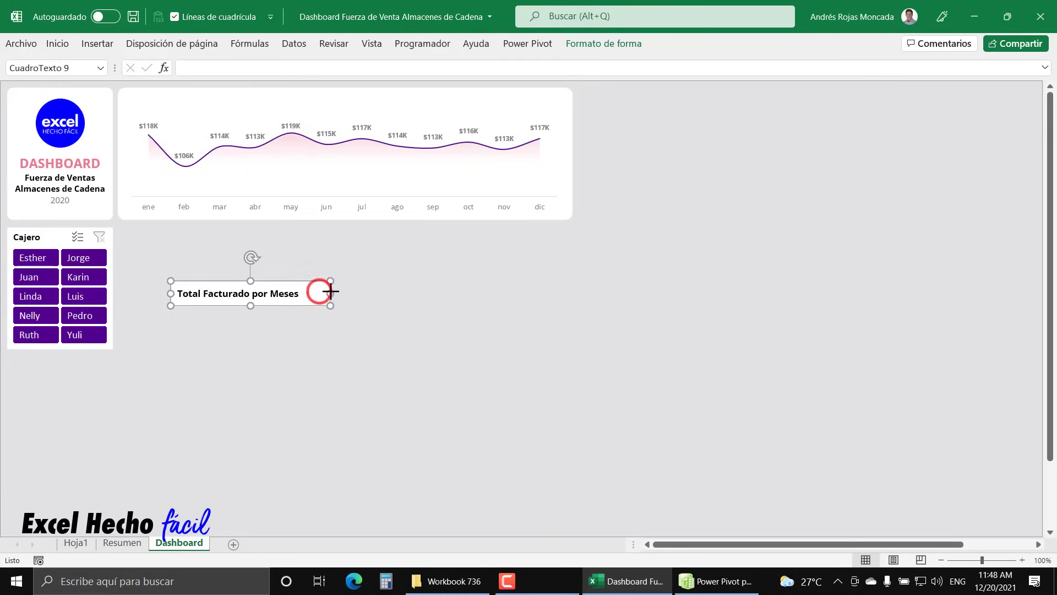
Remove the fill and the outline from the "Total Facturado por Meses" text box.
left_click(586, 46)
left_click(408, 67)
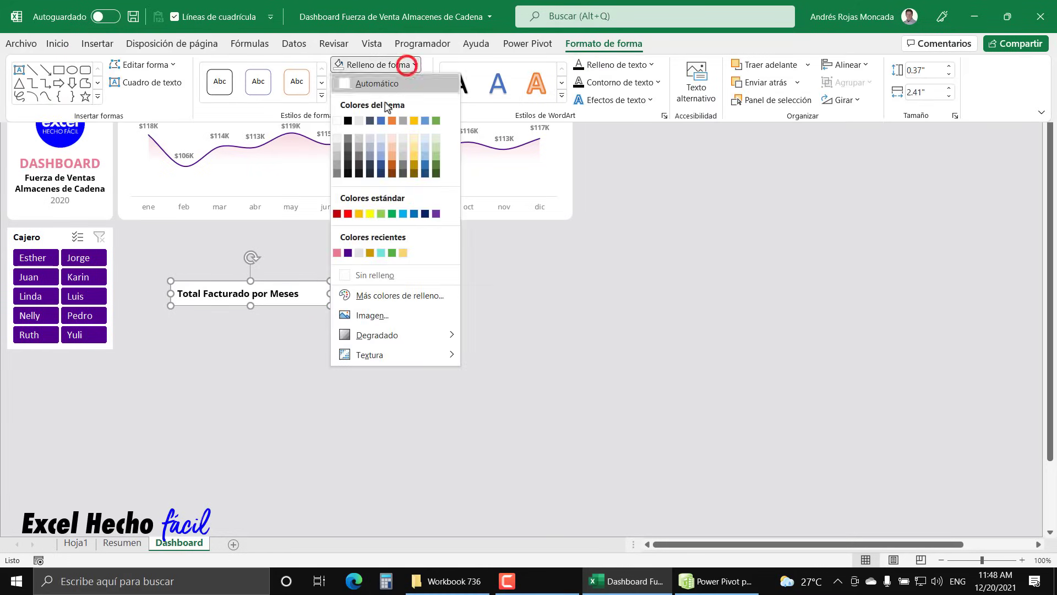
left_click(367, 275)
left_click(383, 83)
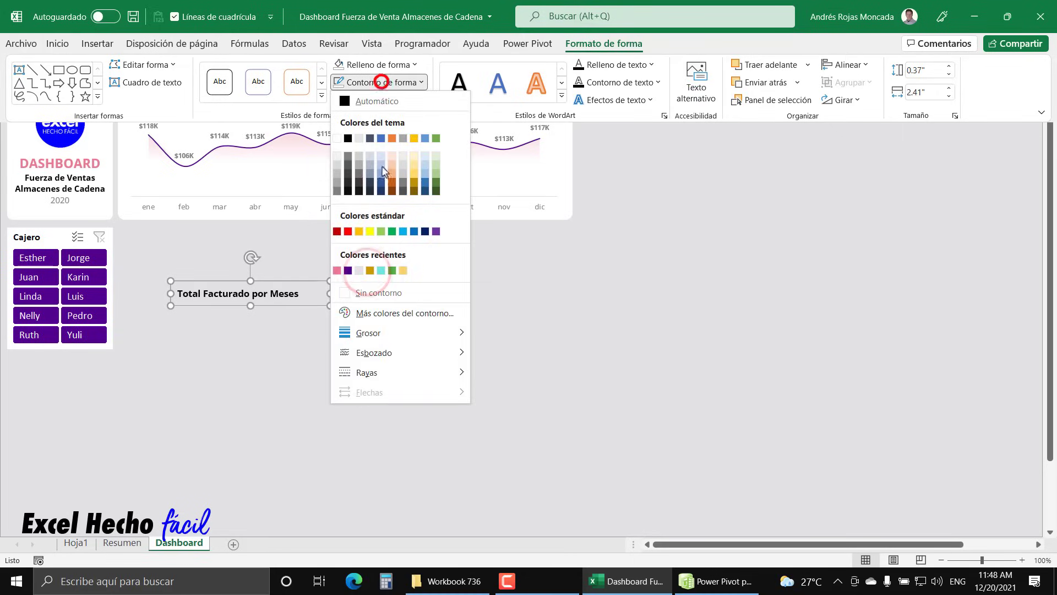
left_click(379, 295)
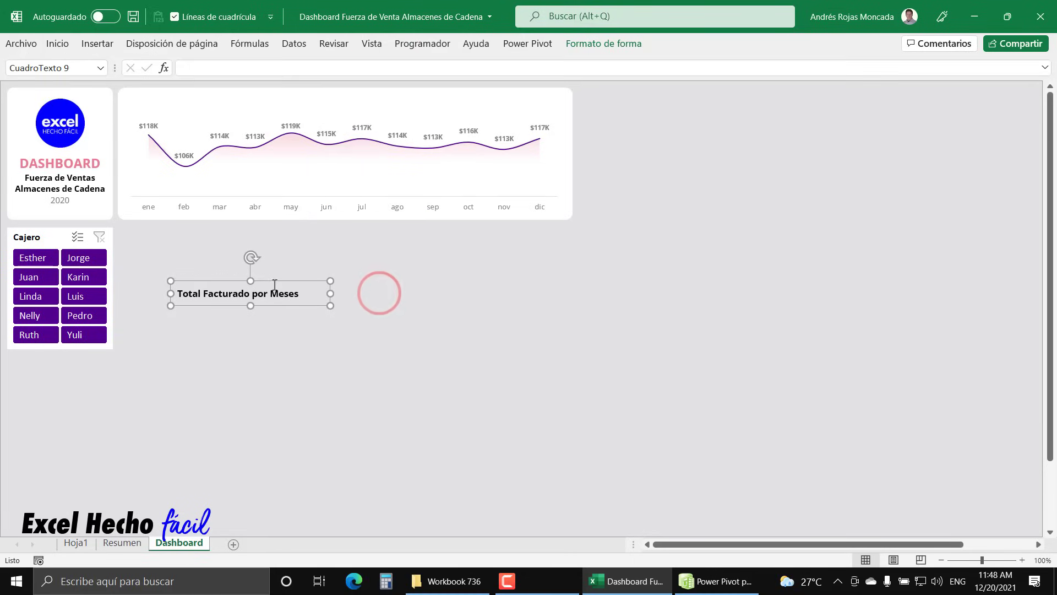
Position the "Total Facturado por Meses" title in the upper-left corner of the monthly chart card.
left_click_drag(273, 282, 228, 88)
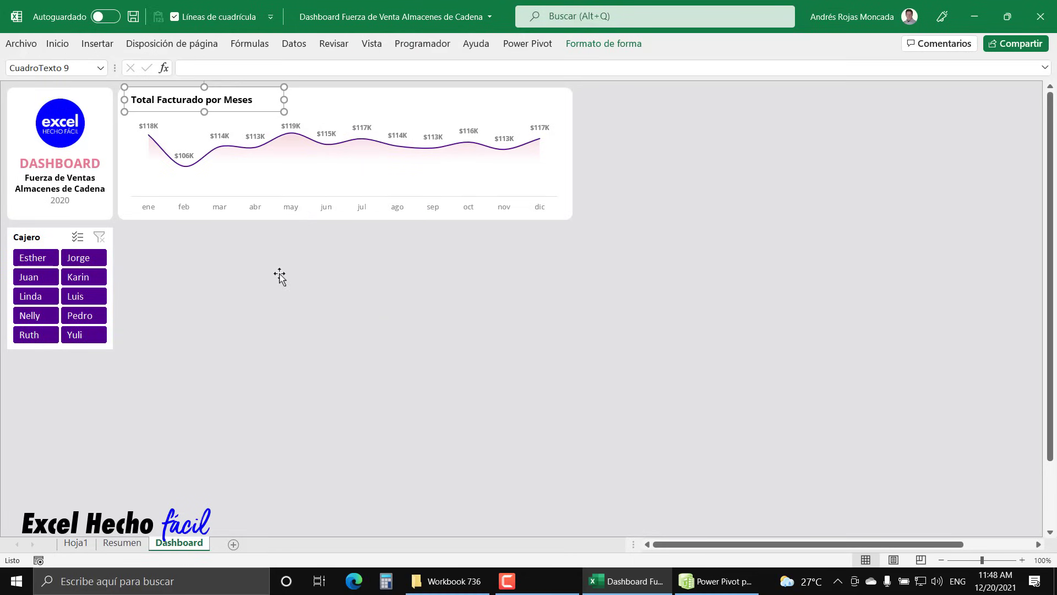
key("Down")
key("Down")
key("Left")
key("Left")
key("Left")
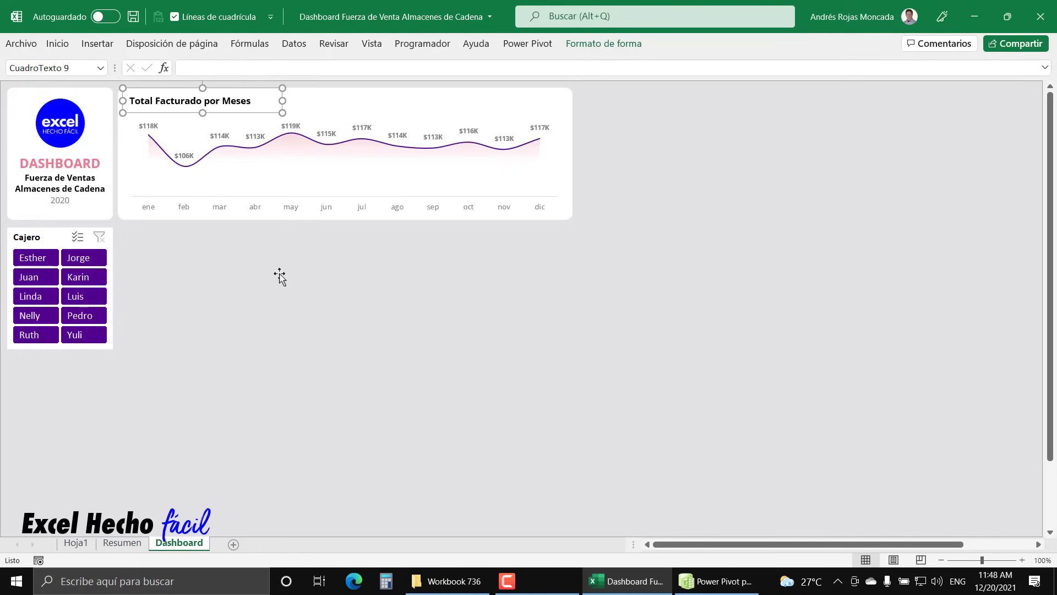
key("Right")
key("Right")
key("Right")
key("Right")
key("Right")
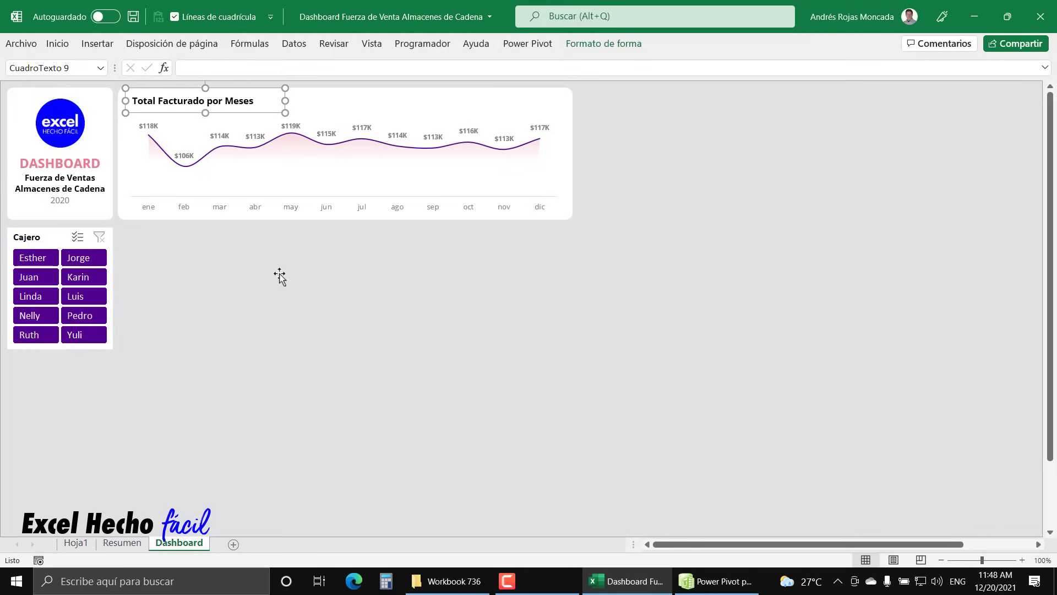
key("Up")
key("Escape")
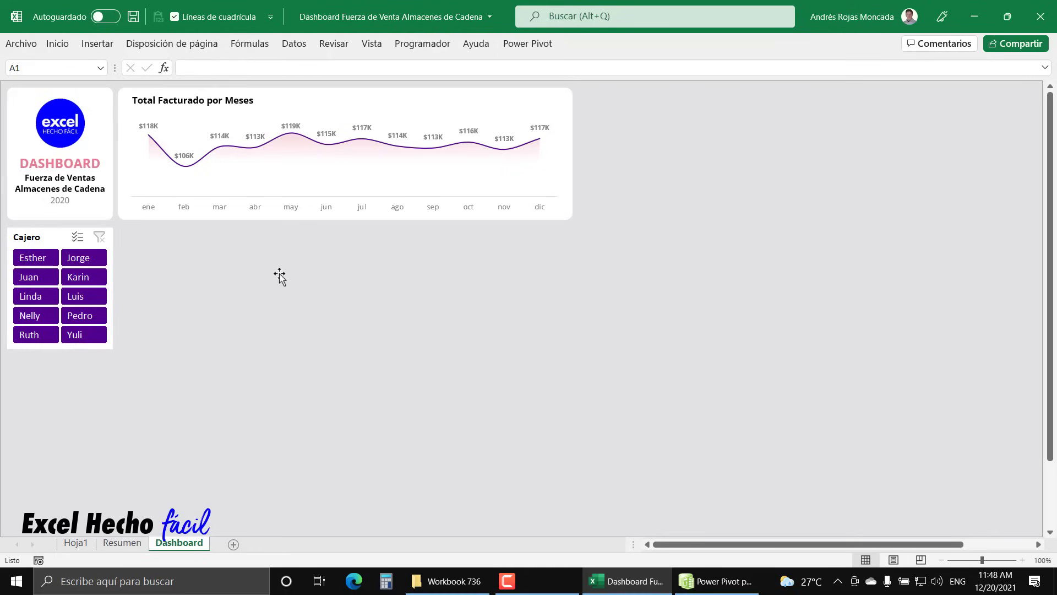
Duplicate the chart title in the empty area below the chart and replace the copy's text with "Mayor Ventas".
left_click(212, 103)
key("ctrl+c")
key("ctrl+v")
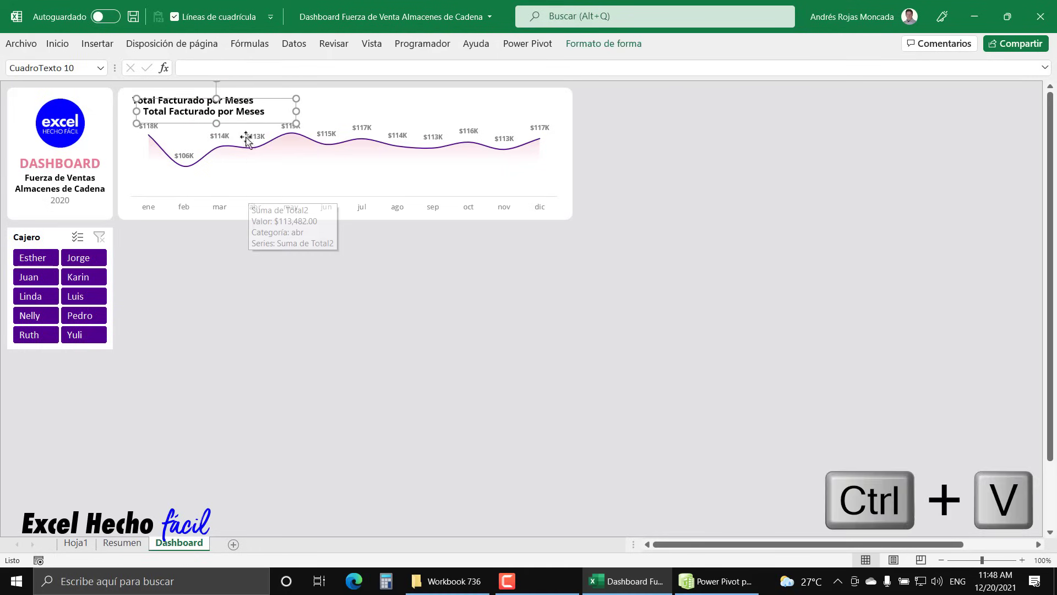
left_click_drag(252, 122, 312, 302)
triple_click(306, 291)
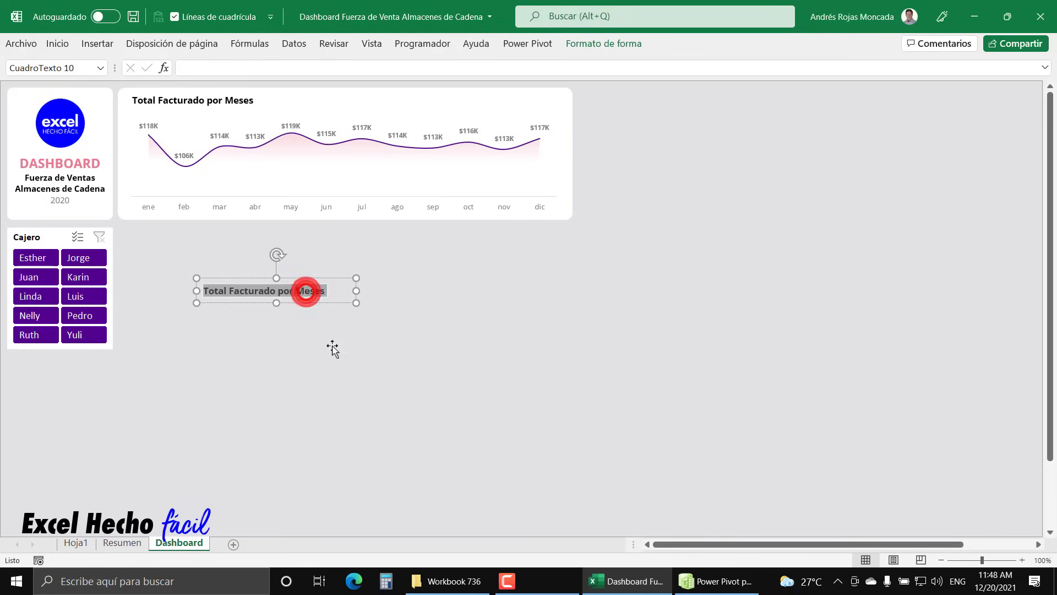
type("Mayor Ventas")
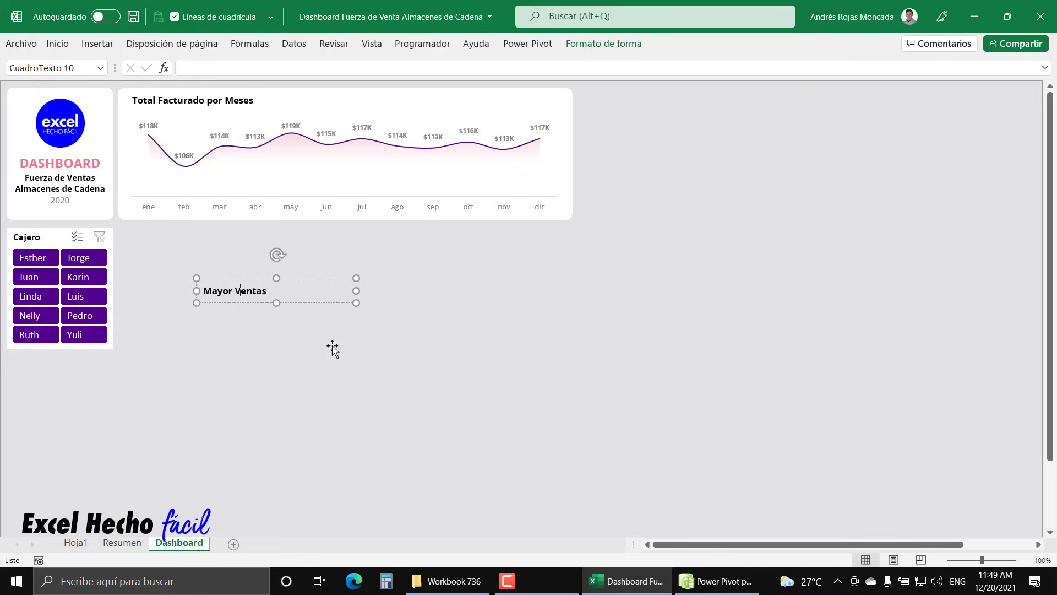
Shrink the "Mayor Ventas" box and its font, and place it on the chart card just right of the main title.
left_click_drag(355, 291, 281, 291)
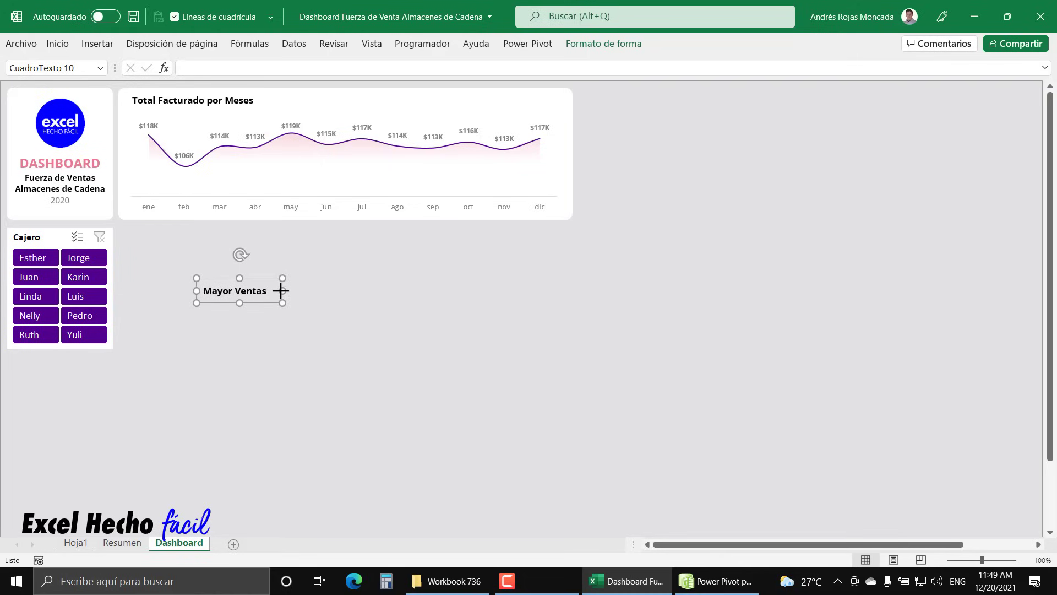
left_click_drag(263, 282, 329, 90)
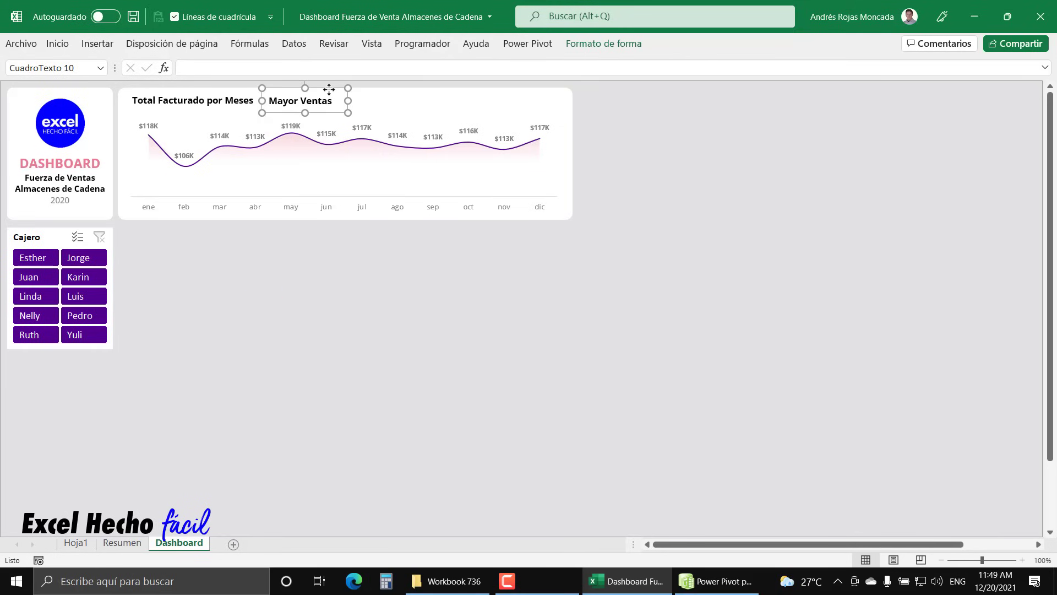
left_click(57, 44)
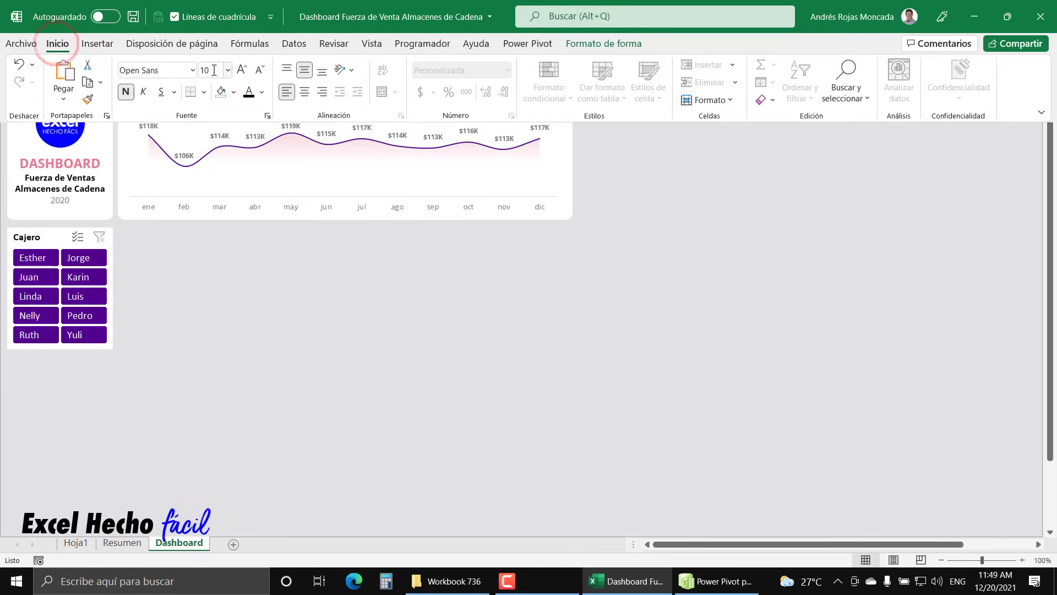
left_click(213, 70)
key("Return")
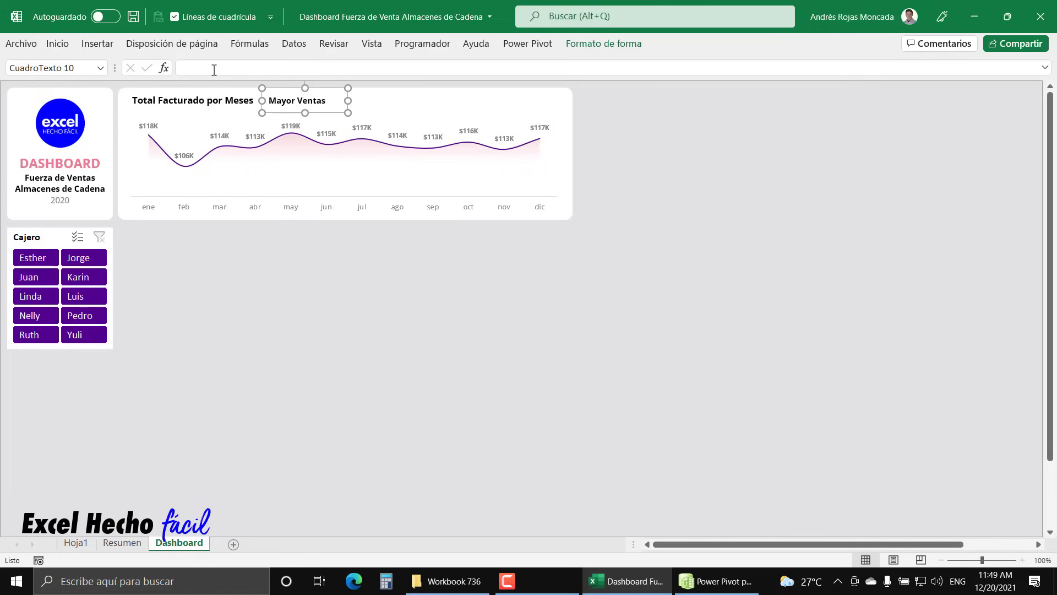
left_click_drag(331, 114, 354, 112)
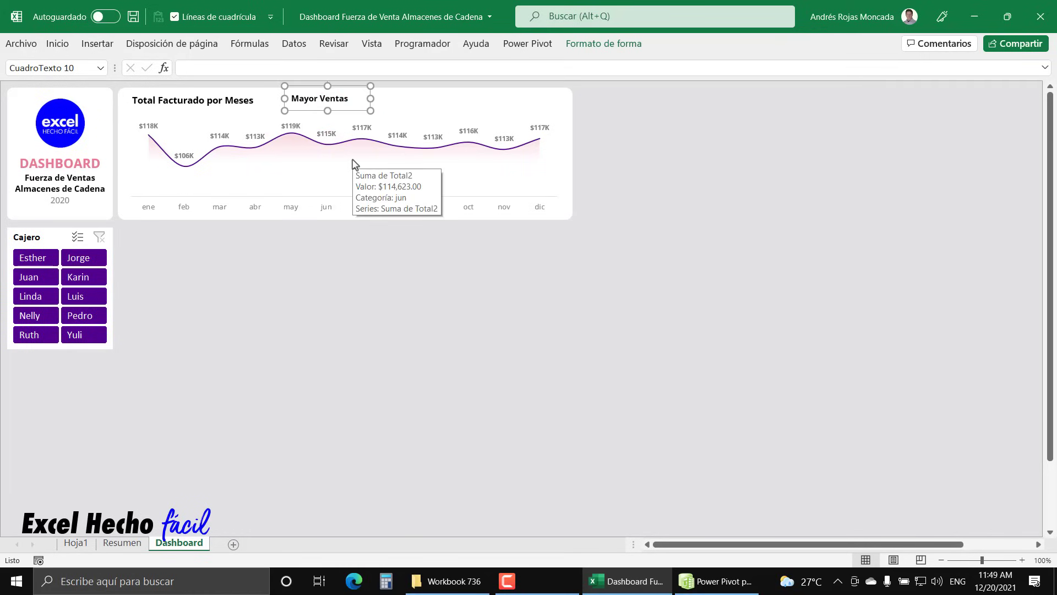
key("Up")
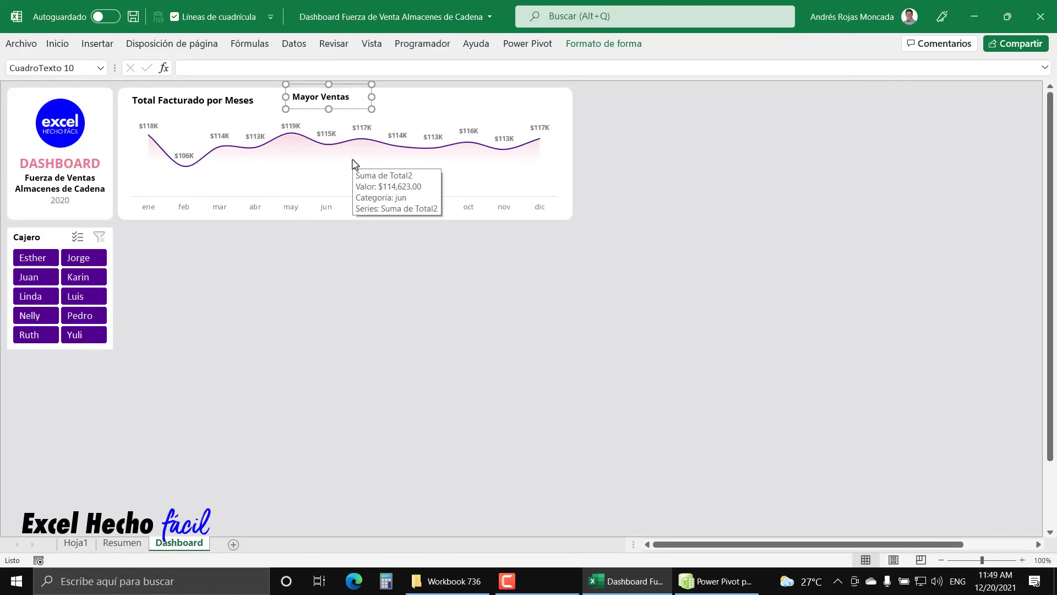
Duplicate the "Mayor Ventas" text box below the chart and replace the copy's text with "Mes de:".
key("ctrl+c")
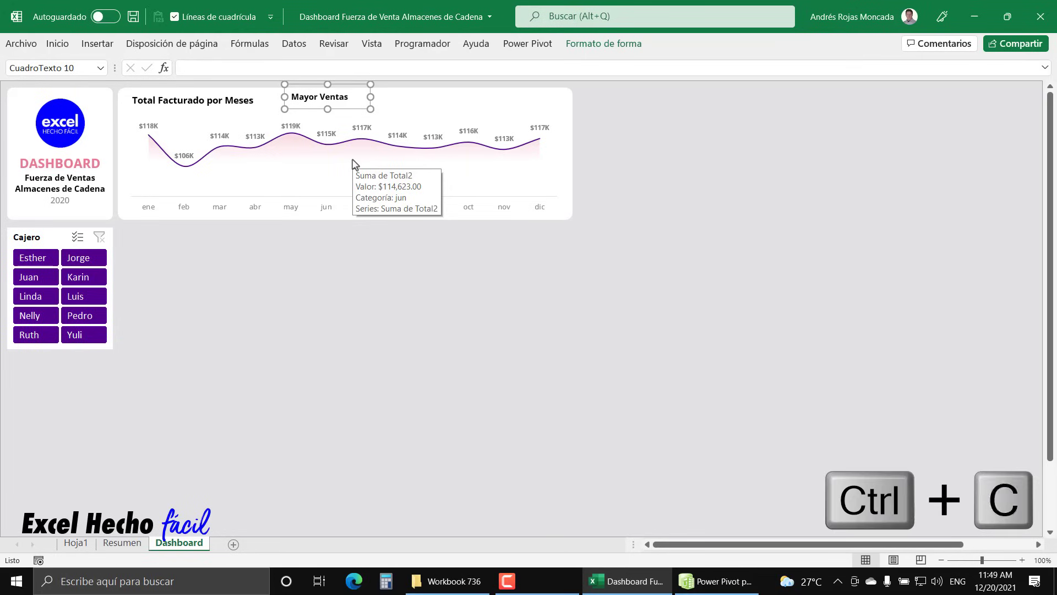
key("ctrl+v")
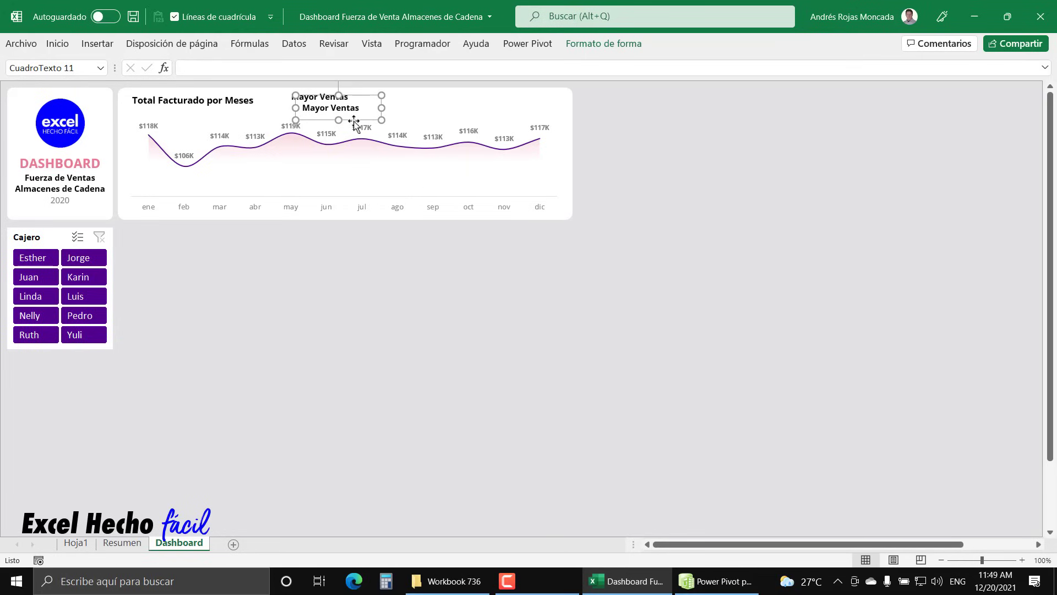
left_click_drag(354, 118, 333, 281)
left_click_drag(342, 269, 255, 269)
type("M<e")
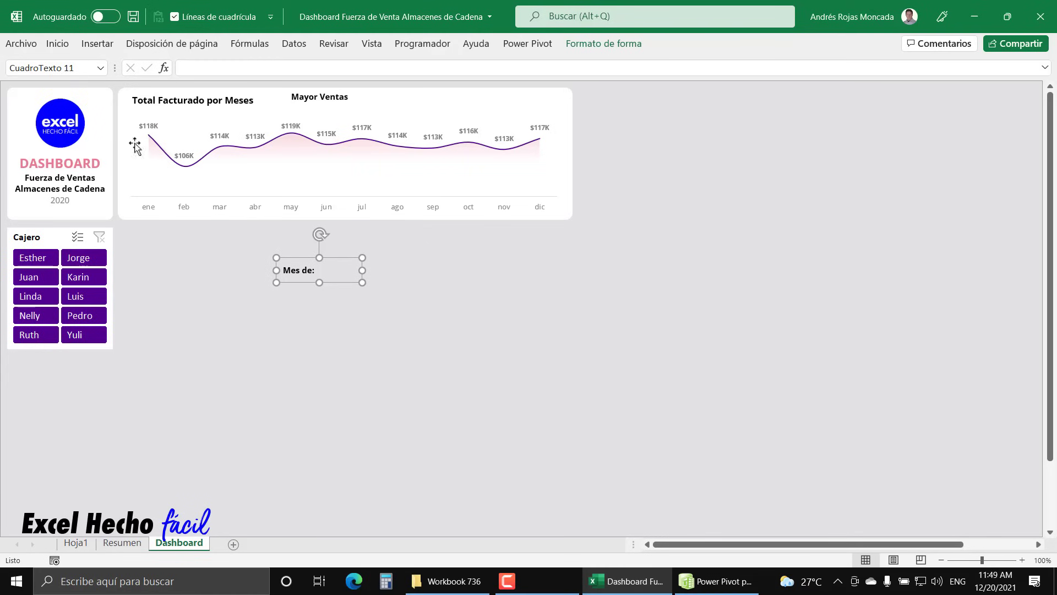
Format the "Mes de:" label at font size 8 in medium gray without bold.
left_click(60, 44)
left_click(215, 66)
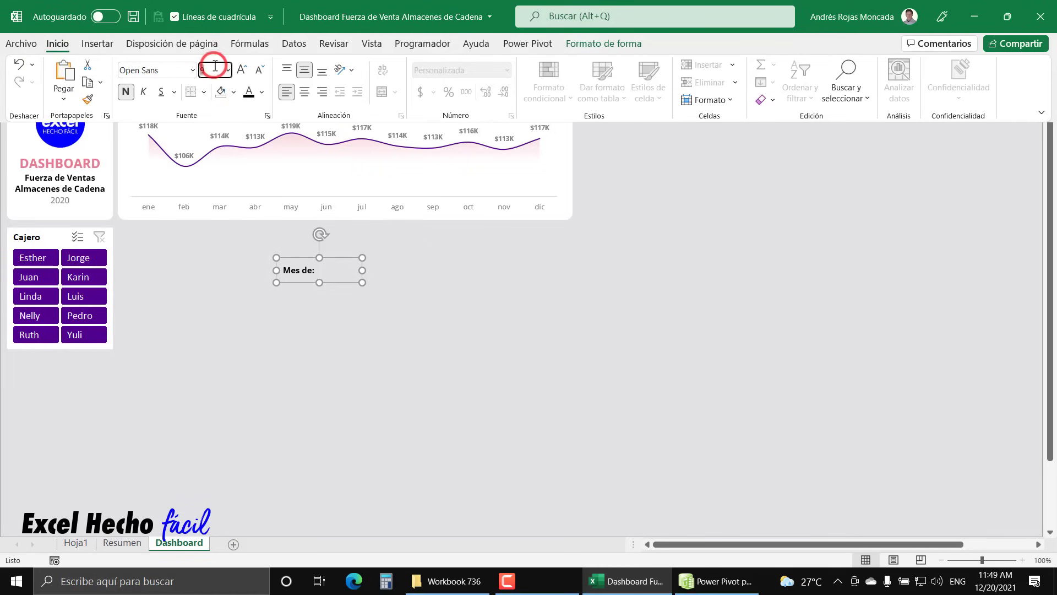
type("8")
key("Return")
left_click(265, 93)
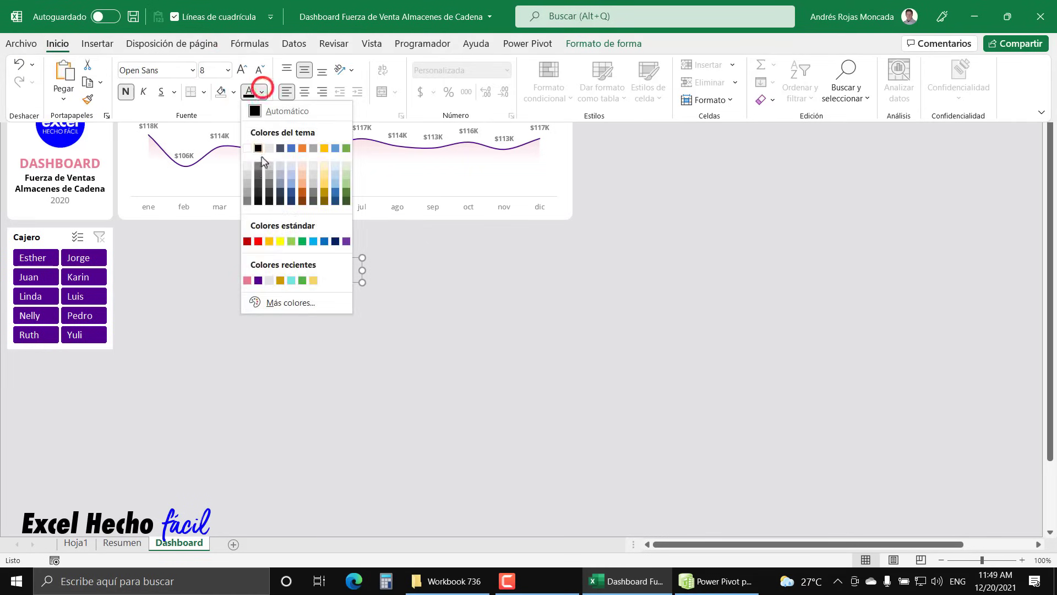
left_click(255, 164)
left_click(126, 91)
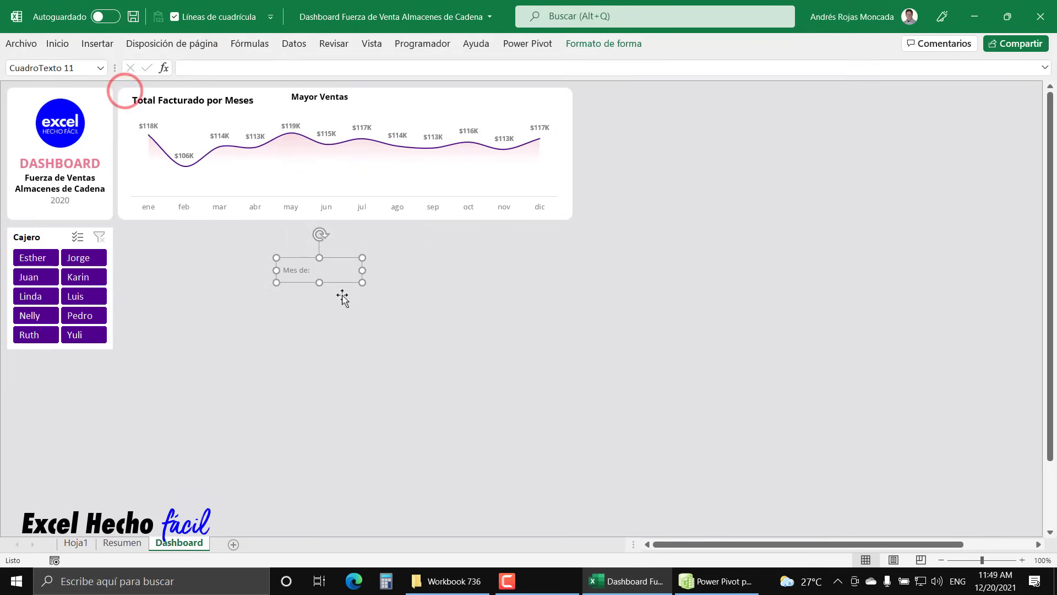
Narrow the "Mes de:" box to about 0.68", duplicate it, and align the tops of both boxes.
mouse_move(360, 271)
left_mouse_down()
mouse_move(314, 269)
mouse_move(355, 270)
left_mouse_up()
key("ctrl+v")
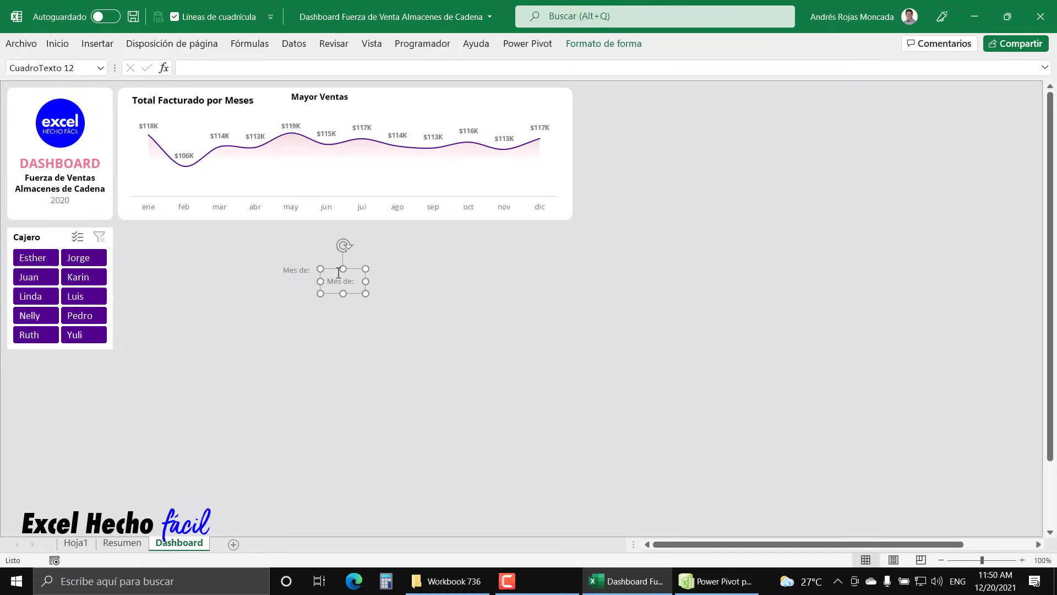
left_click(286, 270, "ctrl")
left_click(599, 45)
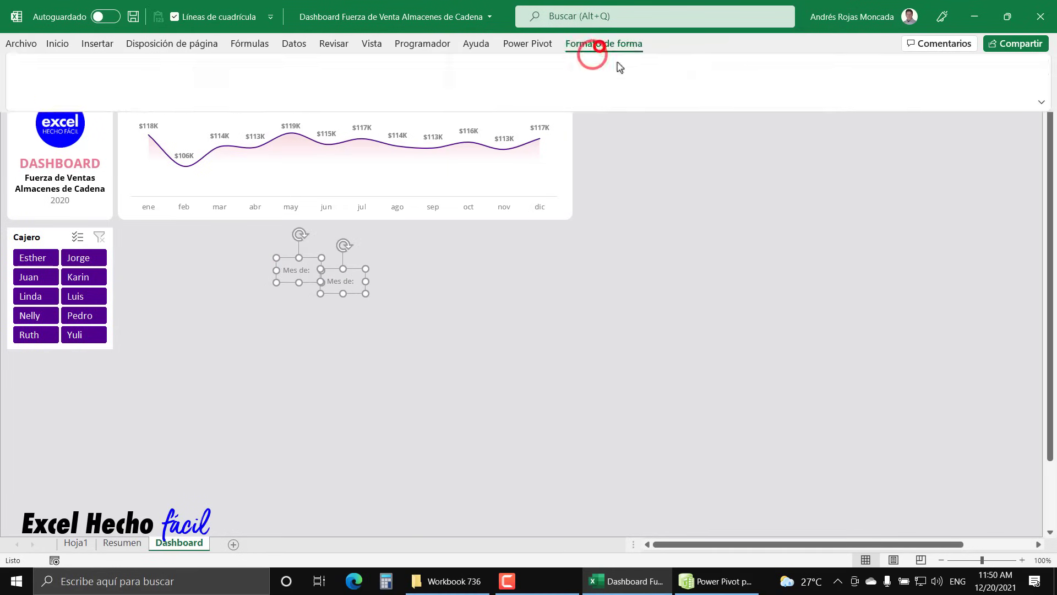
left_click(836, 71)
left_click(850, 144)
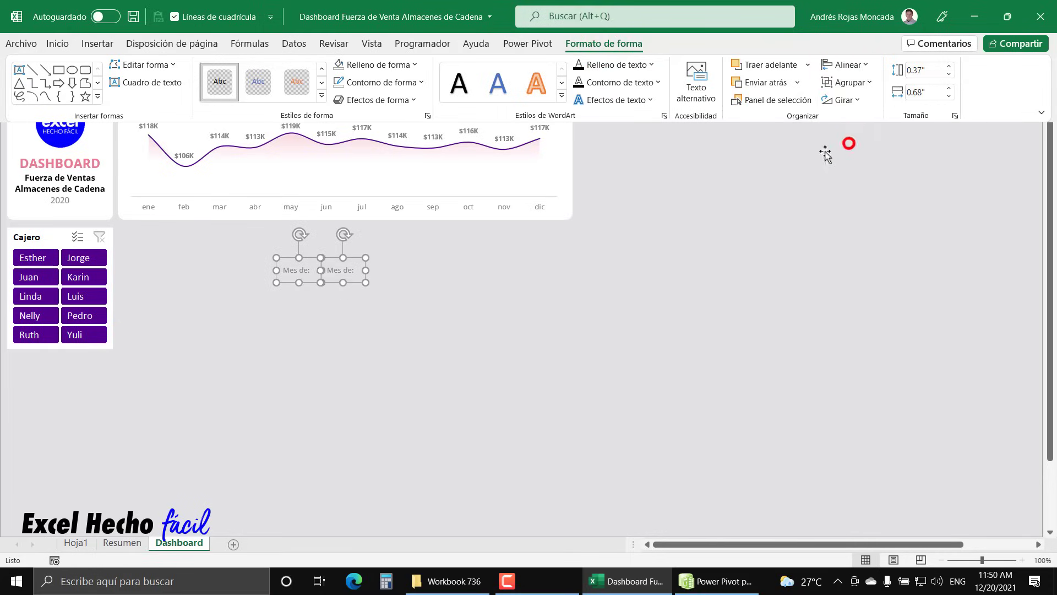
Link the duplicated "Mes de:" box to the highest-sales month in cell I23 of the Resumen sheet.
left_click(331, 295)
left_click(345, 272)
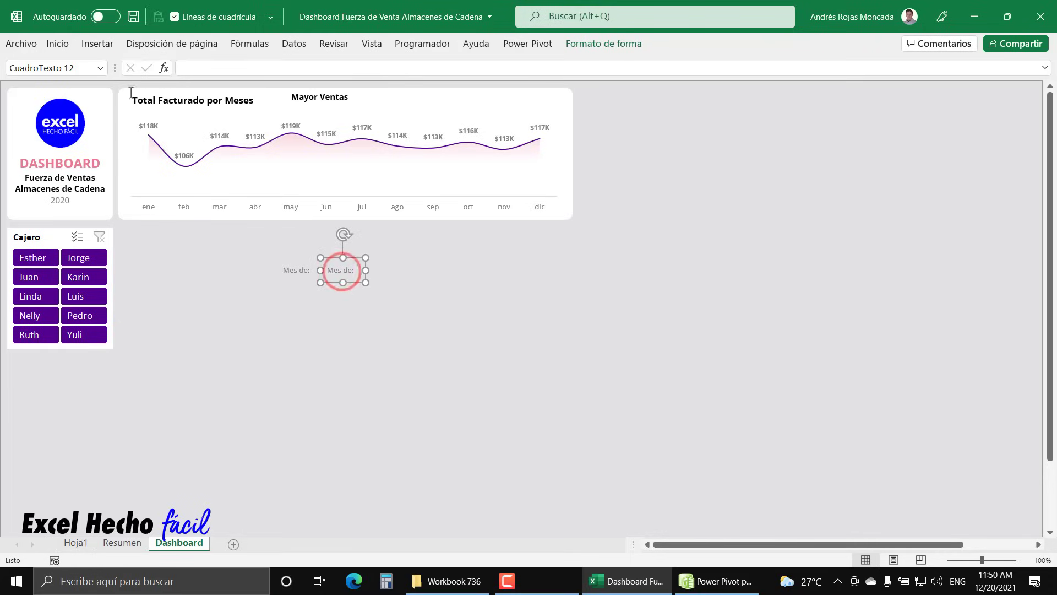
left_click(206, 70)
type("=")
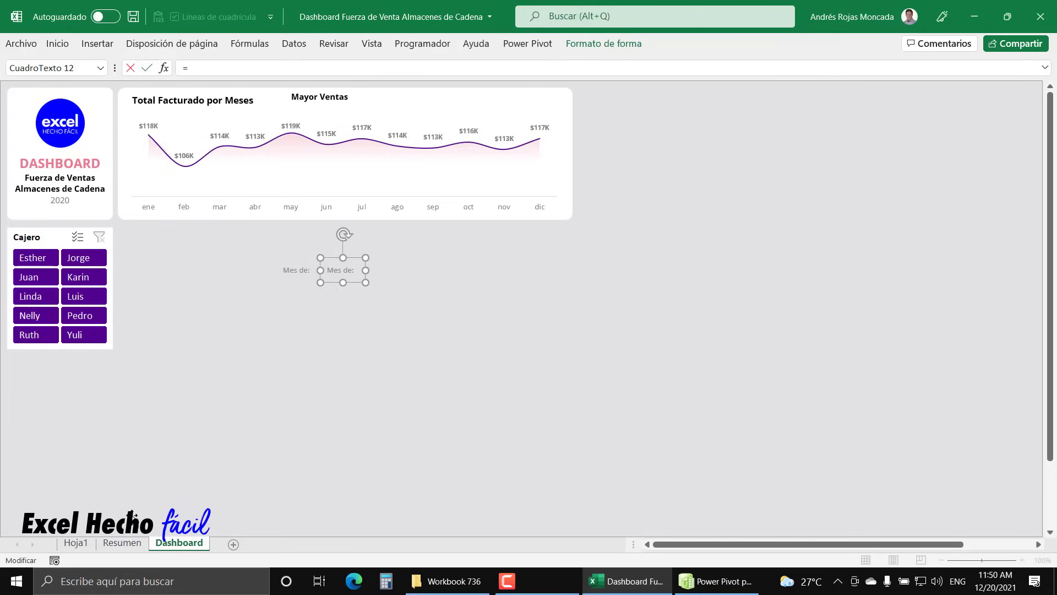
left_click(130, 547)
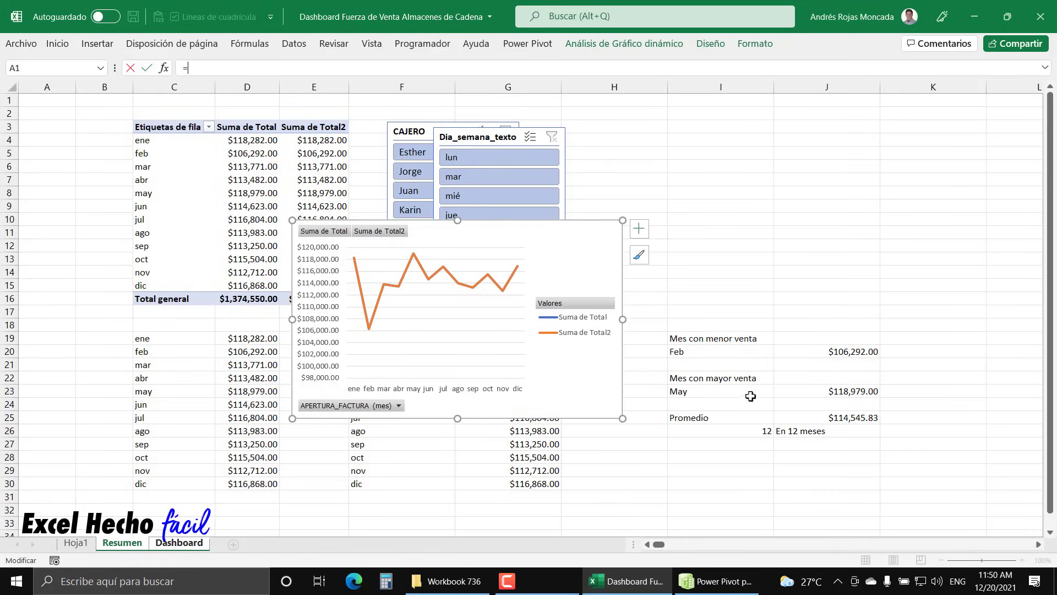
left_click(712, 393)
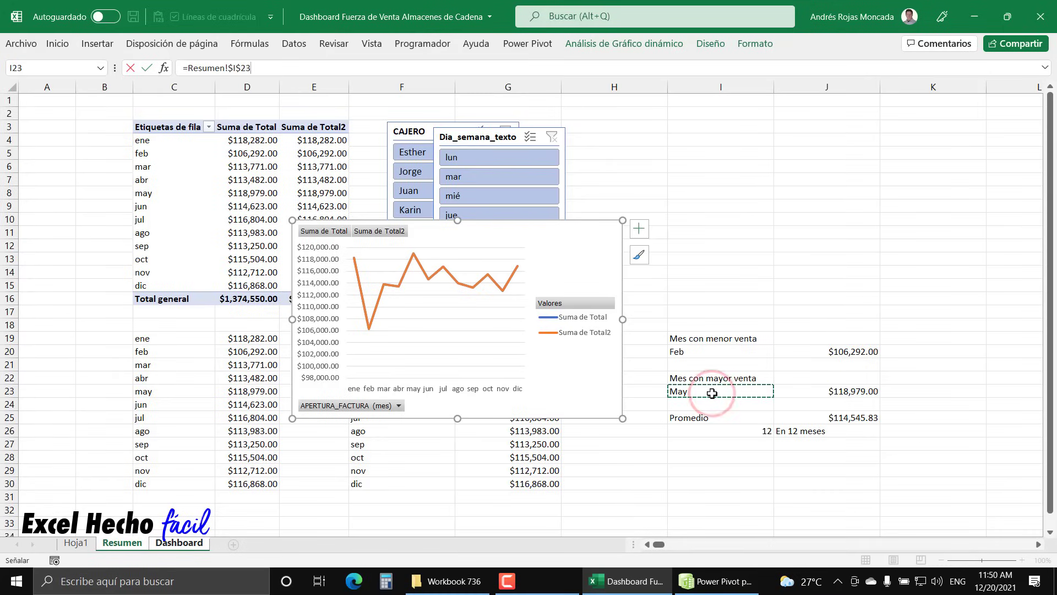
key("Return")
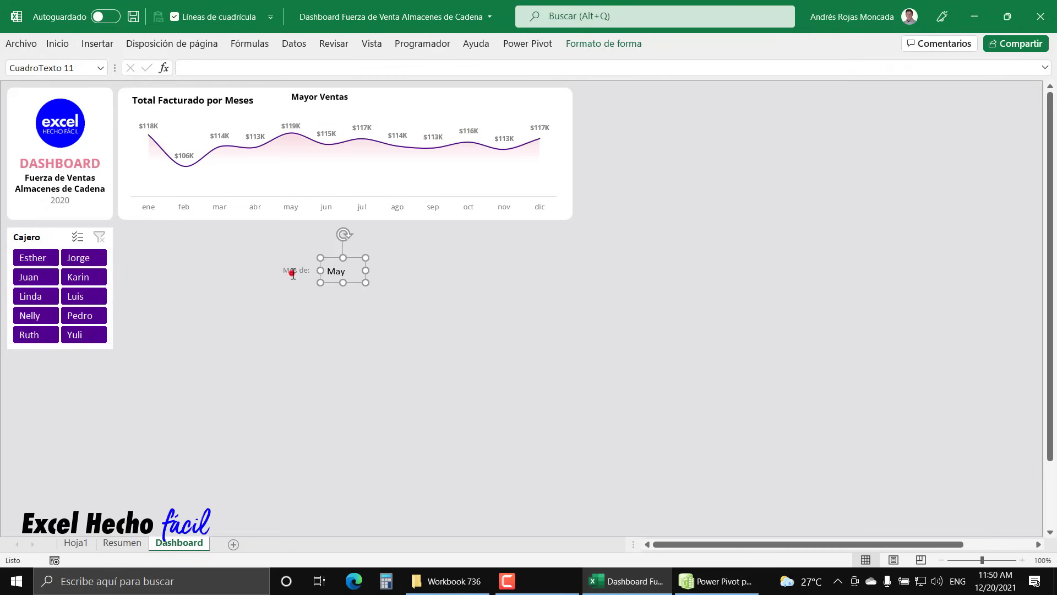
Copy the formatting of the "Mes de:" label onto the linked month text box.
left_click(292, 272)
left_click(58, 43)
left_click(89, 99)
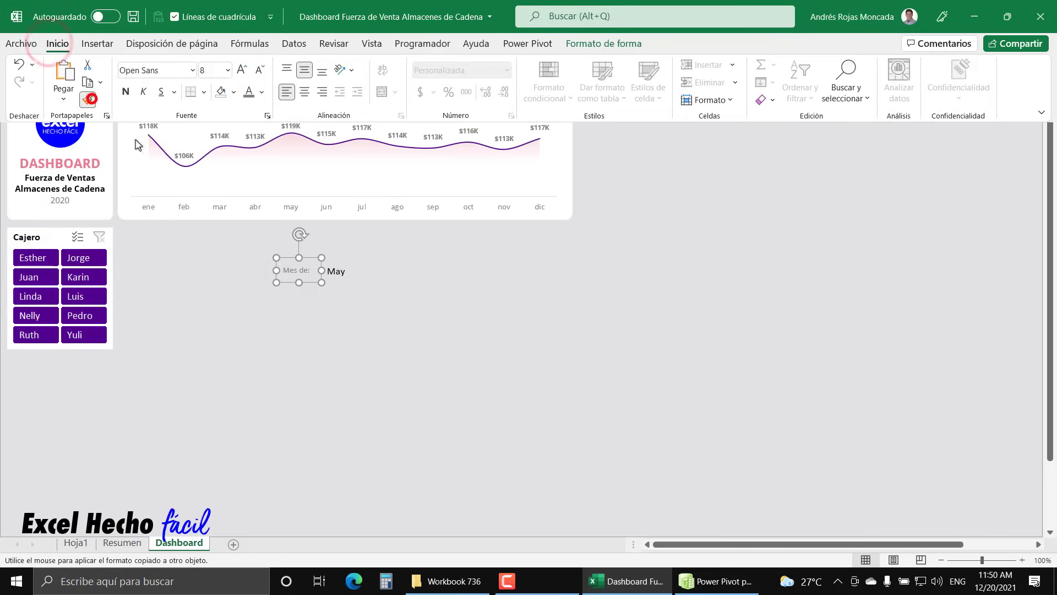
left_click(341, 273)
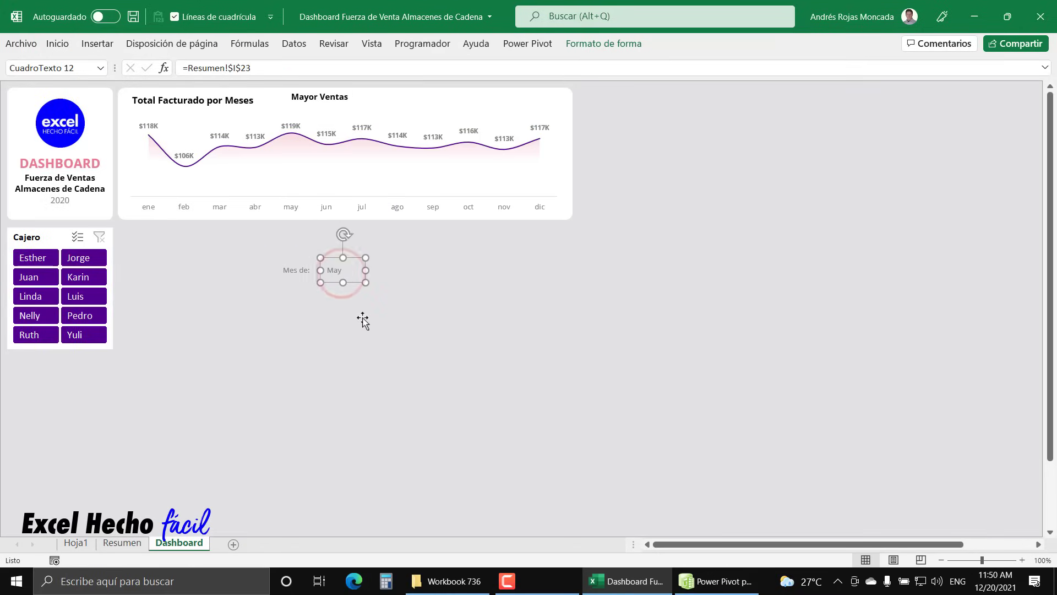
Nudge the linked month text box left until its text sits right beside the "Mes de:" label.
key("Left")
key("Left")
key("Left")
key("Left")
key("Left")
key("Left")
key("Left")
key("Left")
key("Left")
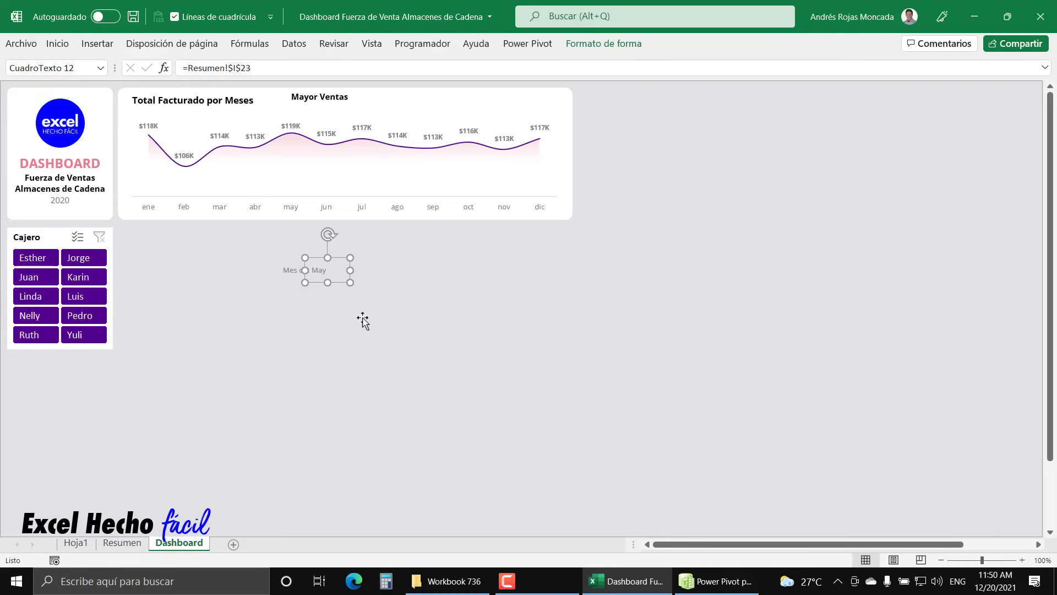
Move the "Mes de:" label and the linked month box together onto the chart card, directly beneath the "Mayor Ventas" title.
key("Escape")
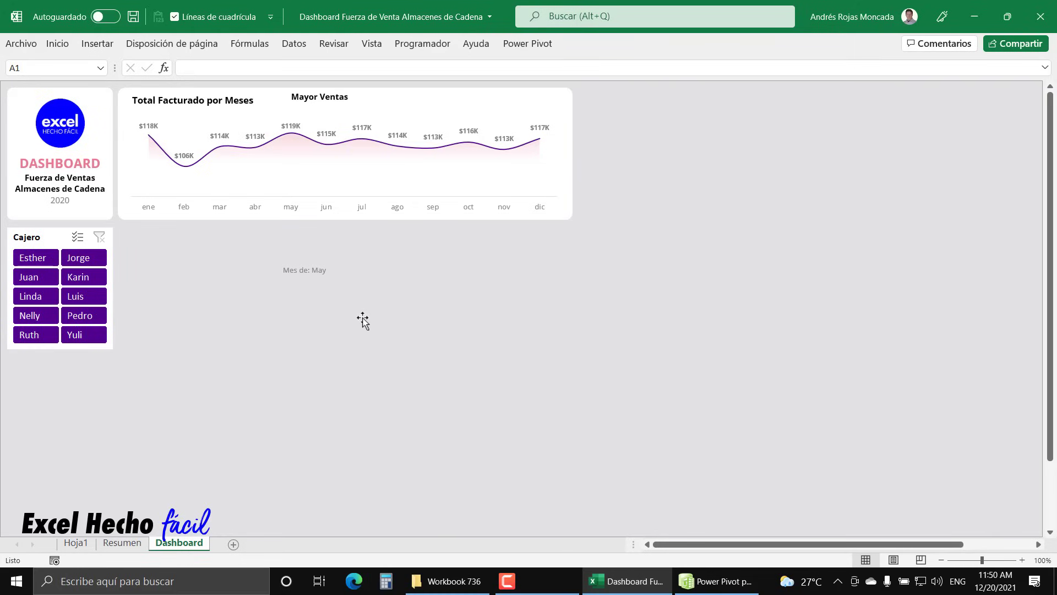
left_click(292, 269)
left_click(313, 268, "ctrl")
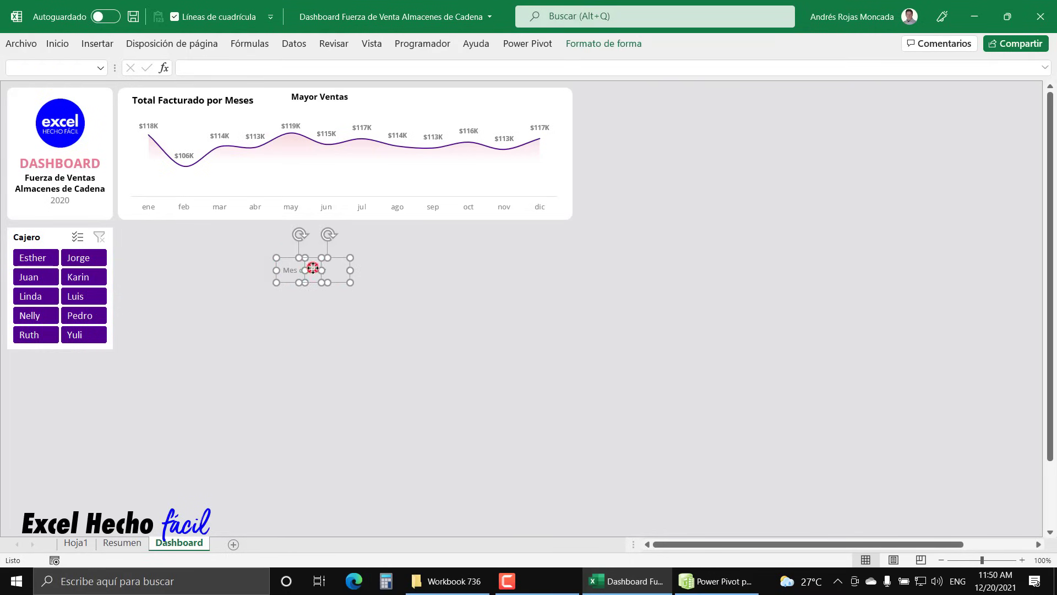
left_click_drag(313, 268, 323, 93)
key("Left")
key("Left")
key("Left")
key("Up")
key("Up")
key("Up")
key("Up")
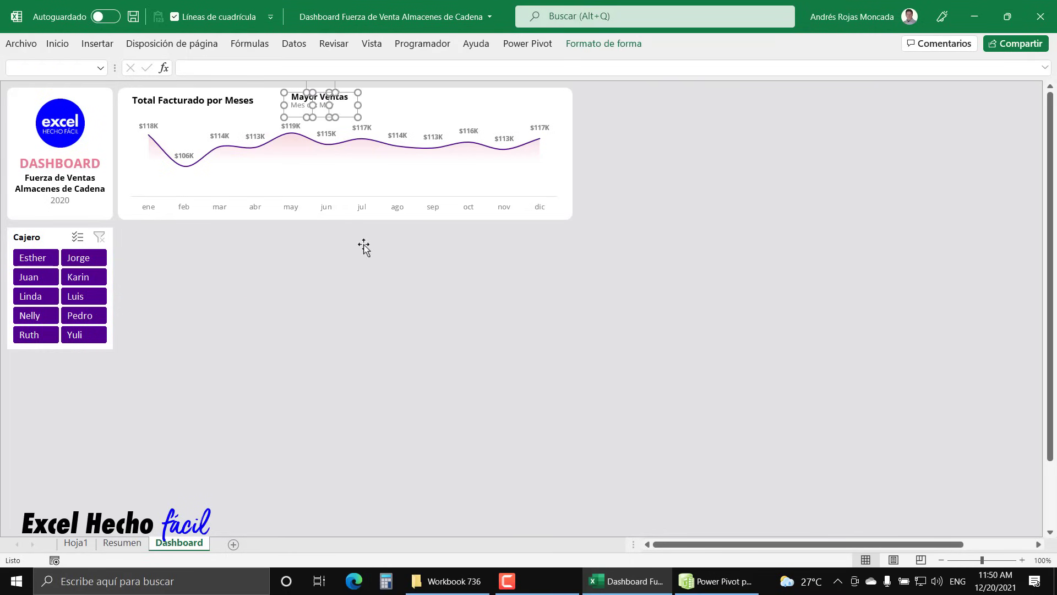
key("Escape")
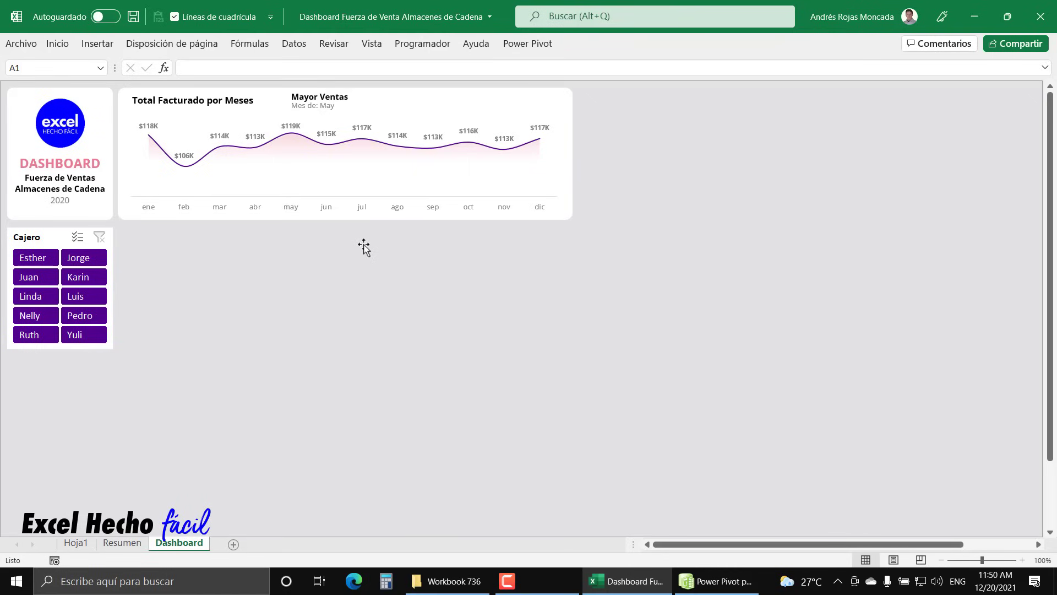
Duplicate the "Mayor Ventas" text box and place the copy on the chart card above the sep–oct area.
left_click(340, 95)
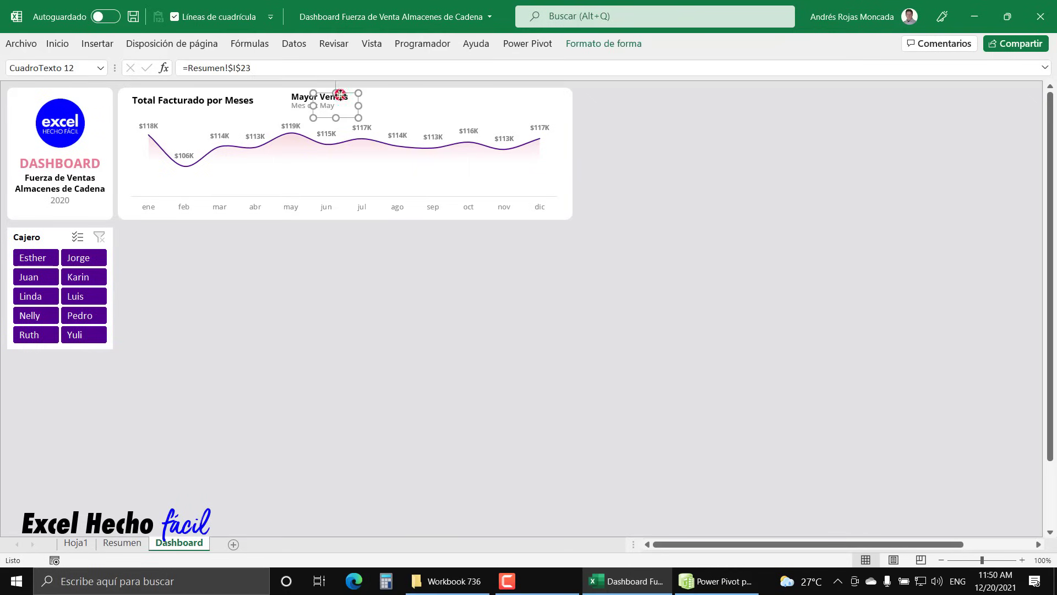
left_click(296, 95)
left_click(300, 92)
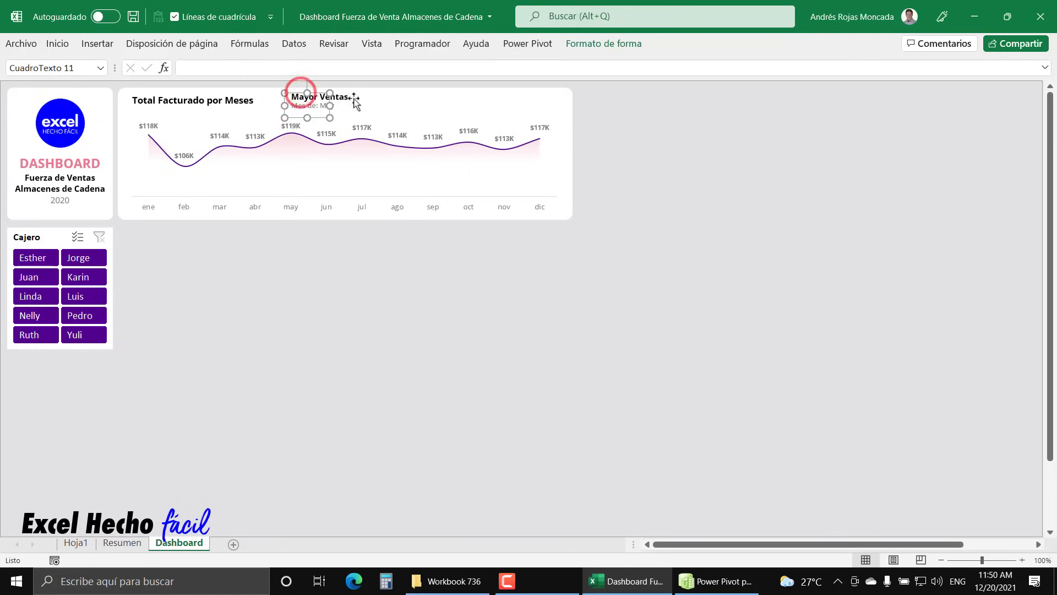
left_click(337, 87)
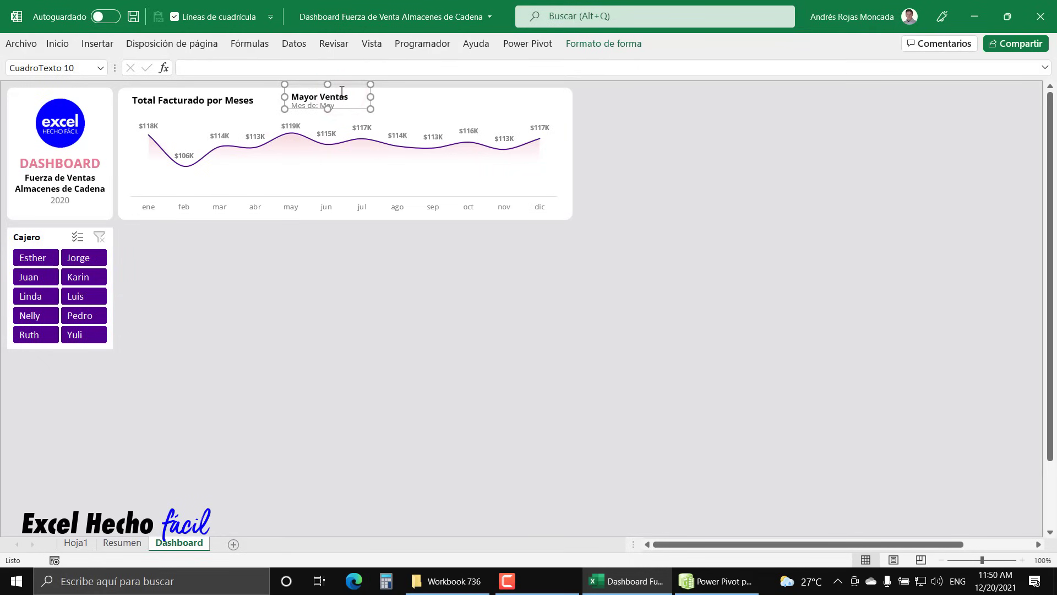
key("ctrl+v")
left_click_drag(360, 119, 482, 110)
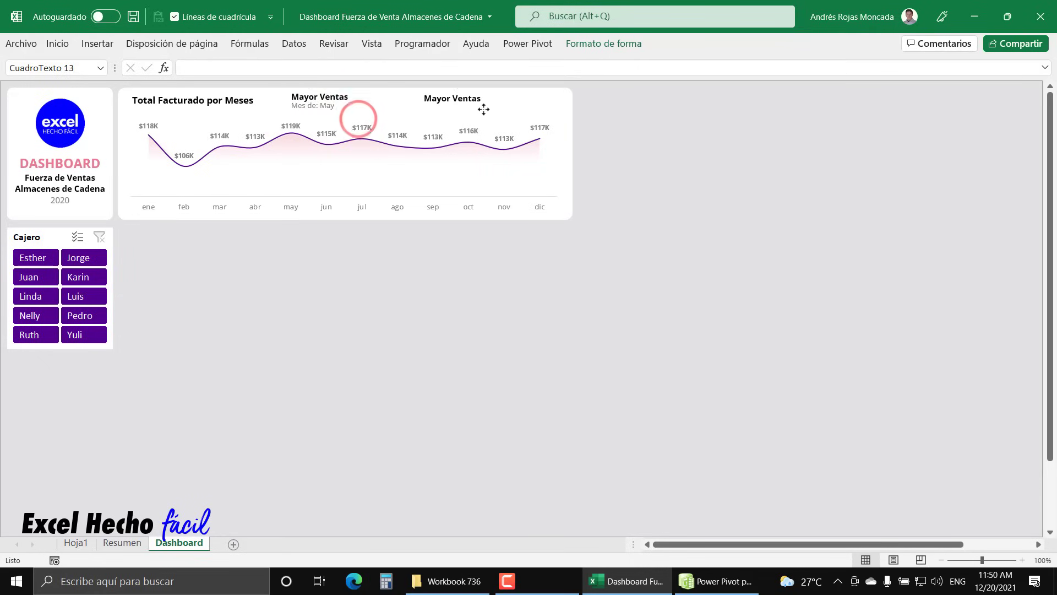
Link the duplicated "Mayor Ventas" text box to the highest-sales amount in cell J23 of the Resumen sheet.
left_click(249, 65)
type("=")
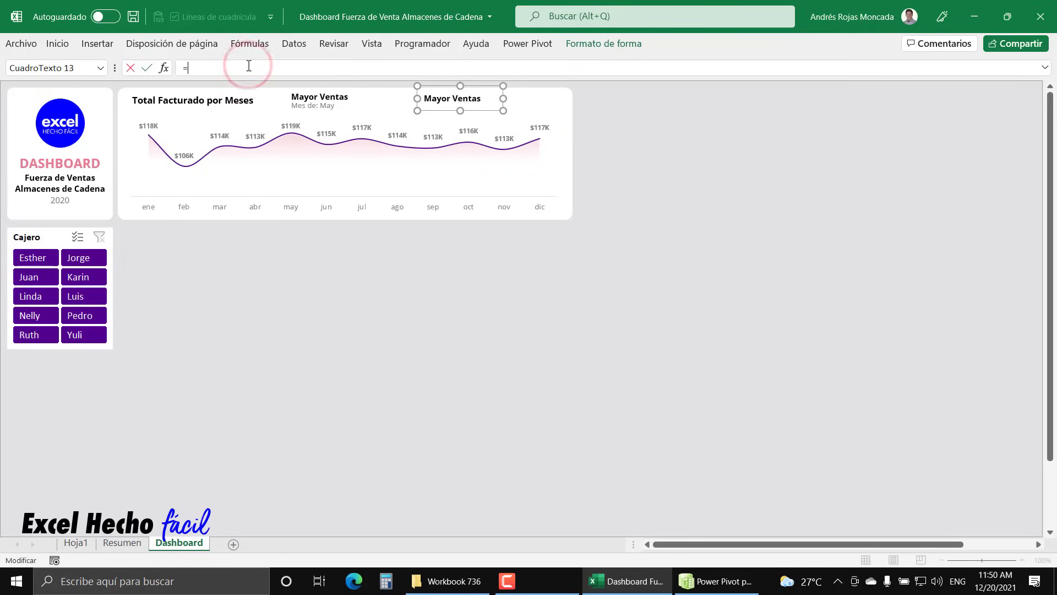
left_click(112, 544)
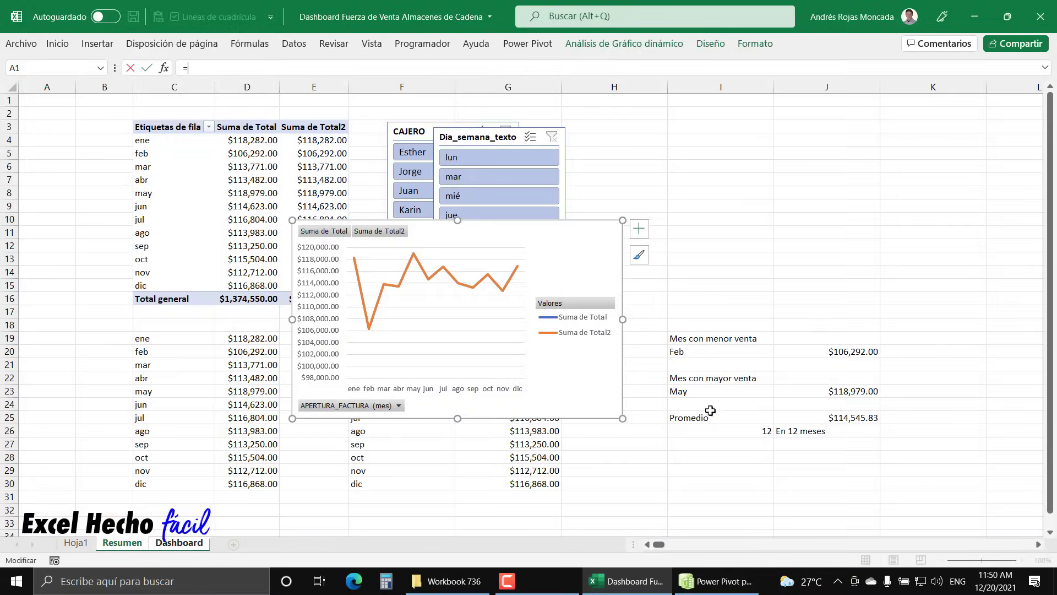
left_click(835, 390)
key("Return")
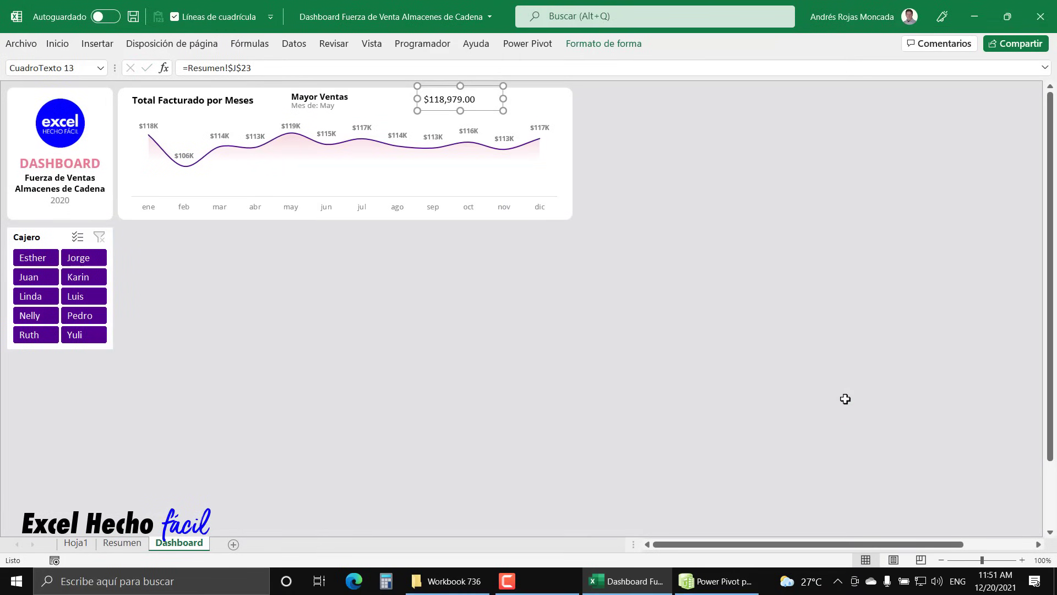
Format cells J20, J23 and J25 on the Resumen sheet as Moneda with no decimals.
left_click(133, 547)
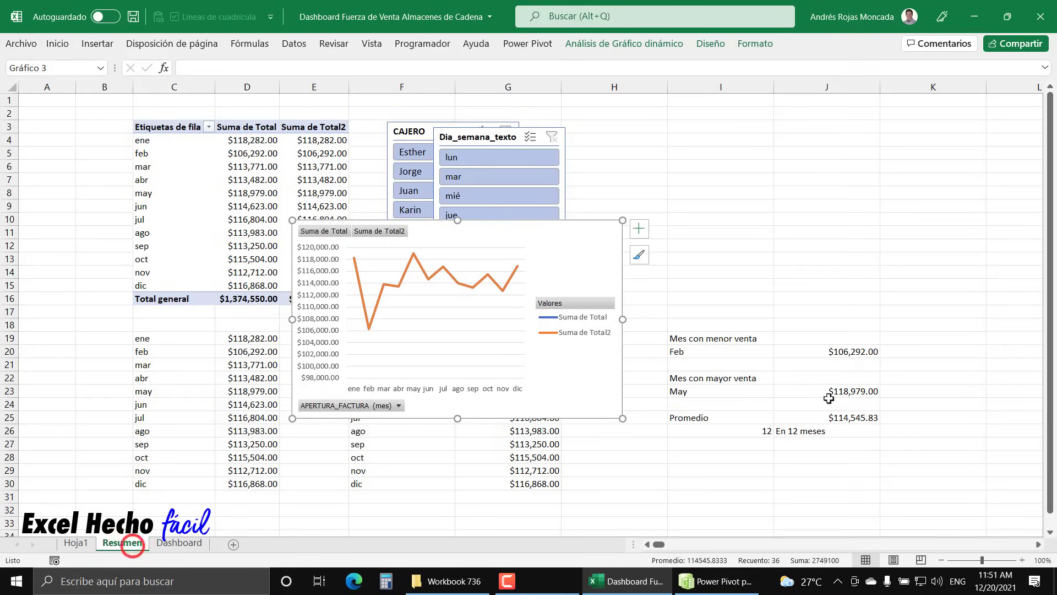
left_click(854, 351)
left_click(862, 390, "ctrl")
left_click(859, 417, "ctrl")
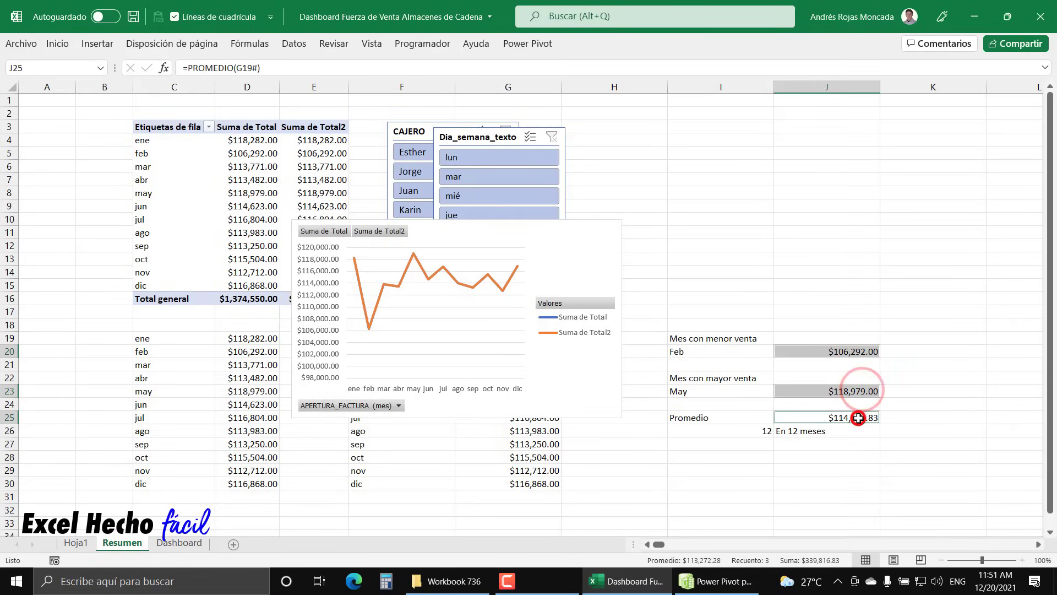
key("ctrl+1")
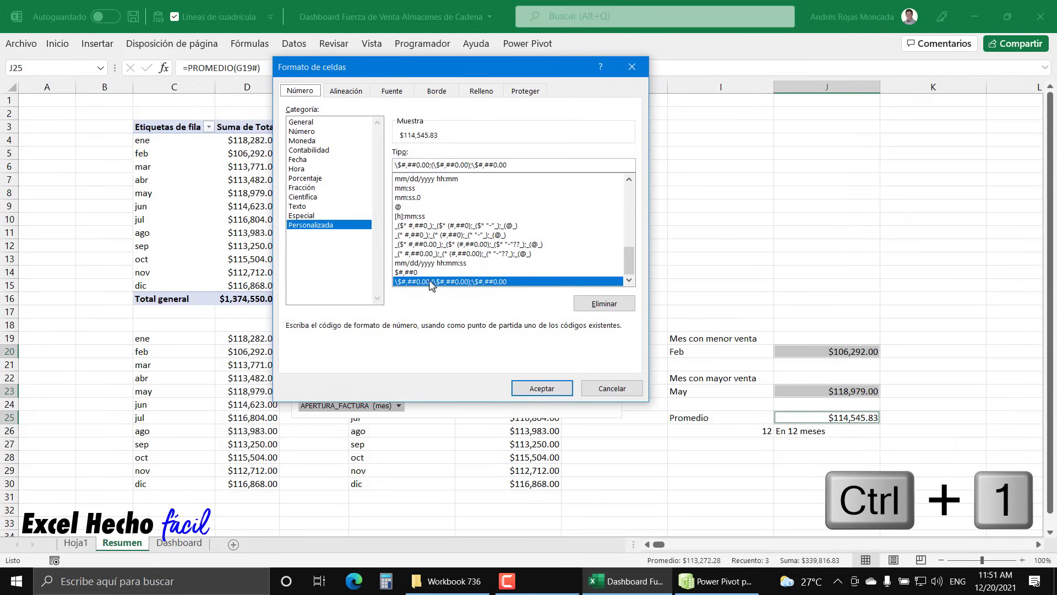
left_click(303, 142)
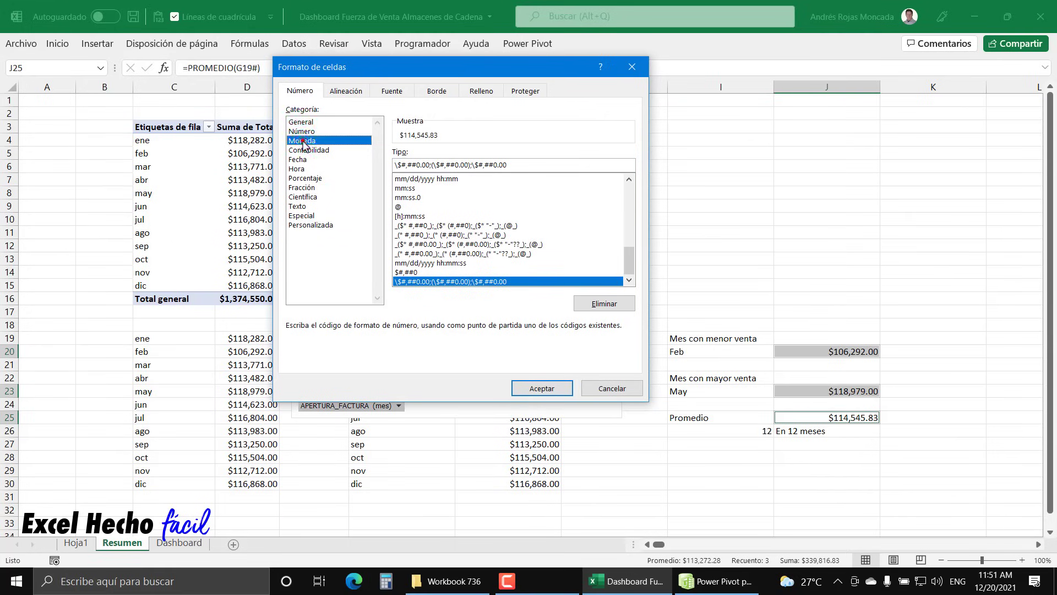
left_click(508, 157)
left_click(509, 158)
left_click(535, 389)
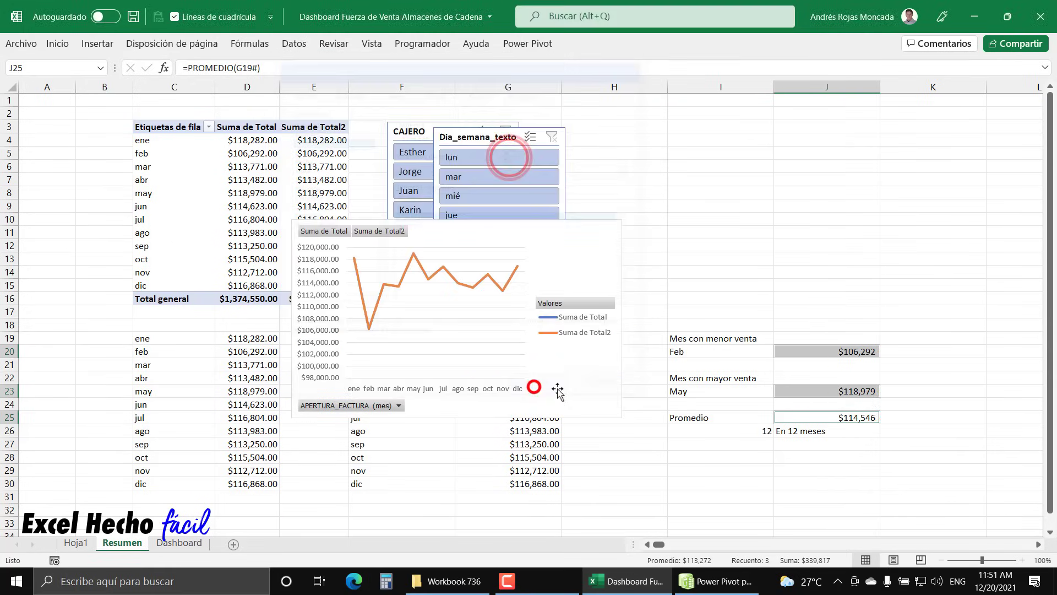
Copy the formatting of the "Mayor Ventas" title onto the linked sales amount box on the Dashboard sheet.
left_click(184, 544)
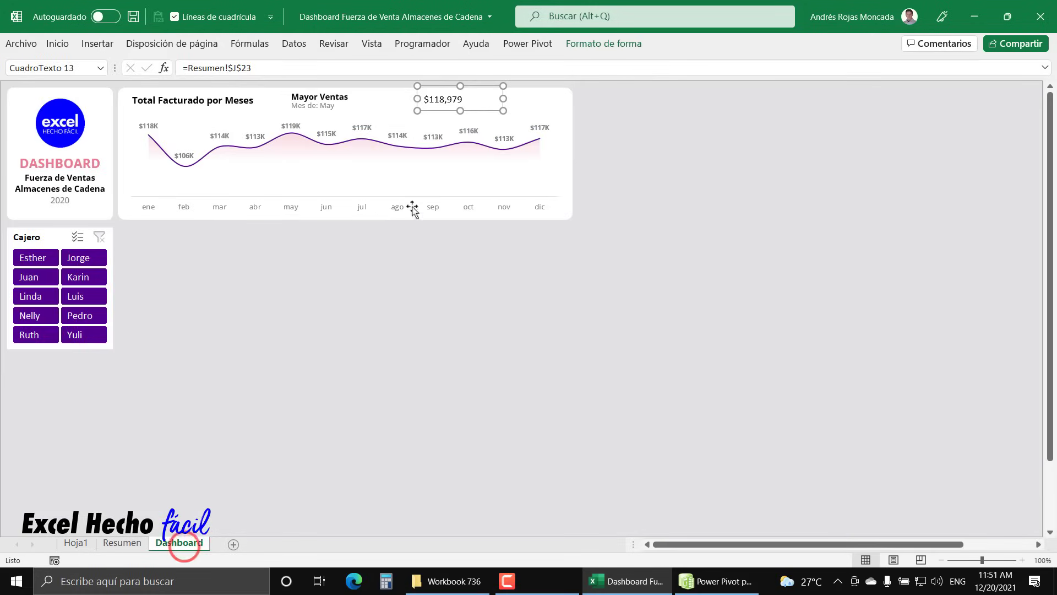
left_click(303, 97)
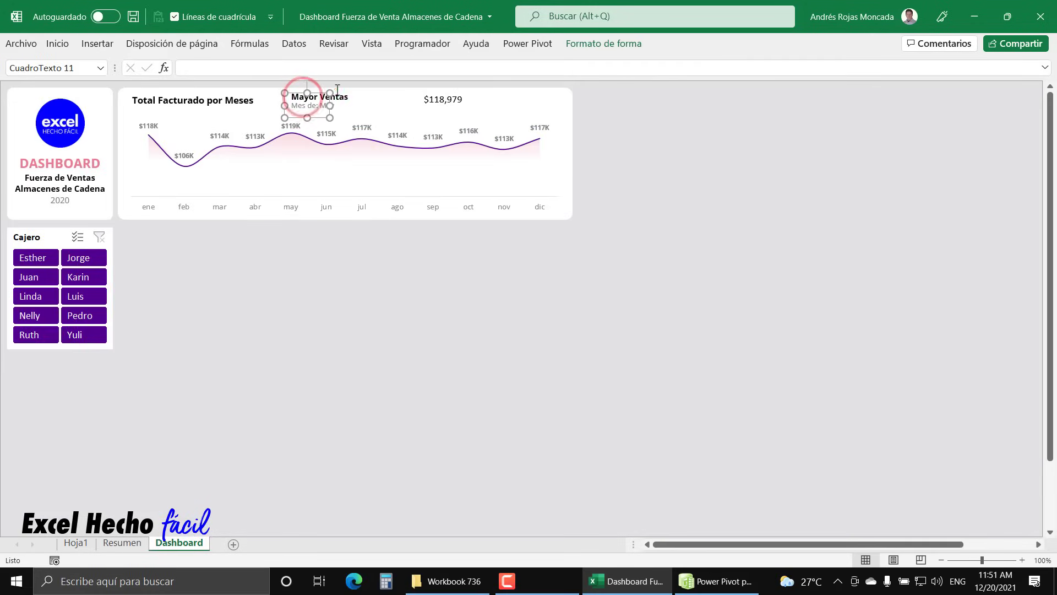
left_click(336, 87)
left_click(57, 44)
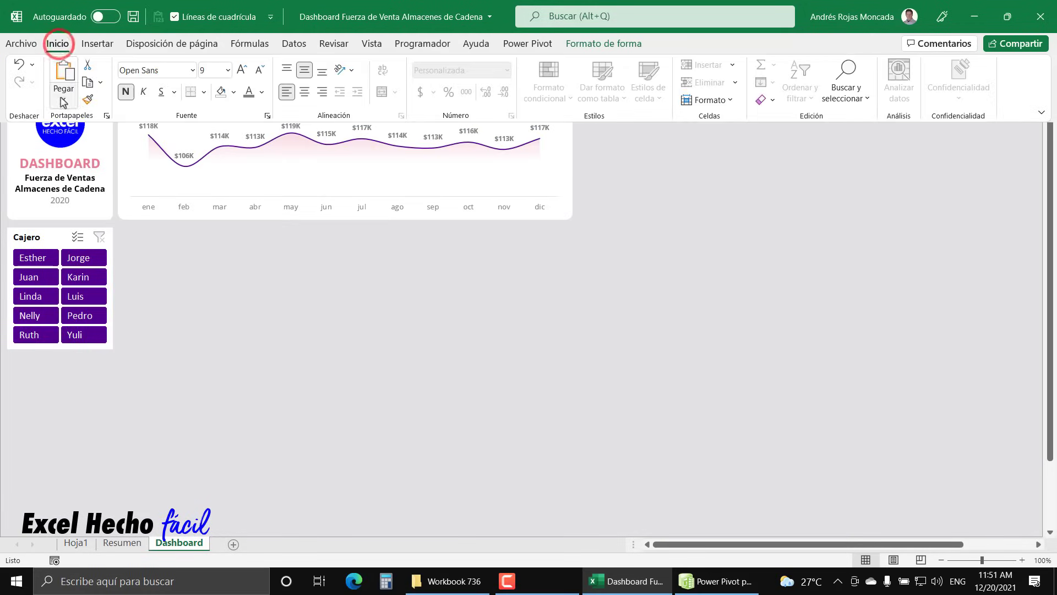
left_click(88, 93)
left_click(433, 98)
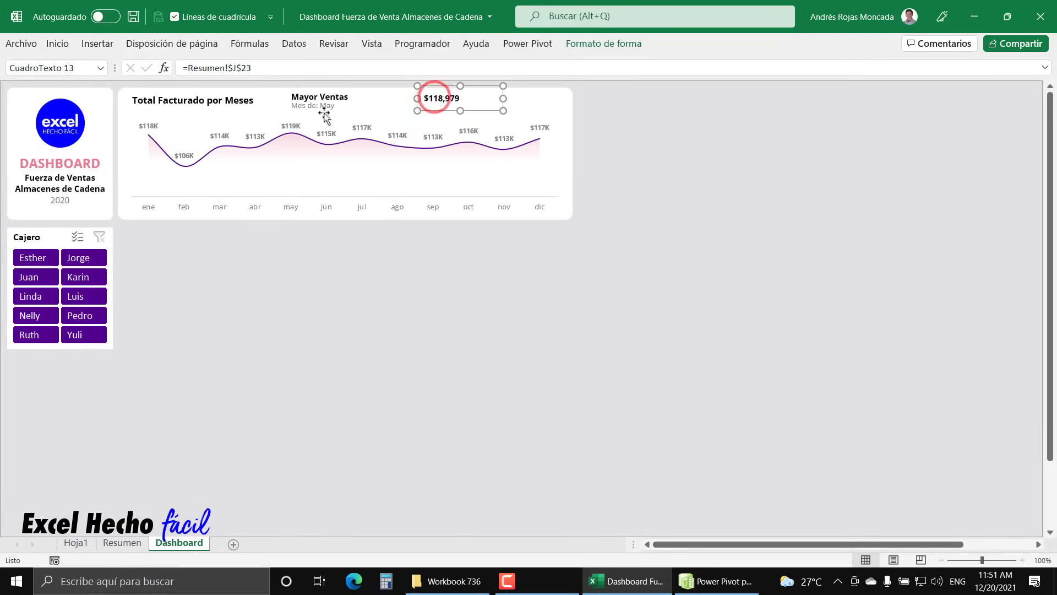
Set the linked sales amount's font size to 15.
left_click(57, 43)
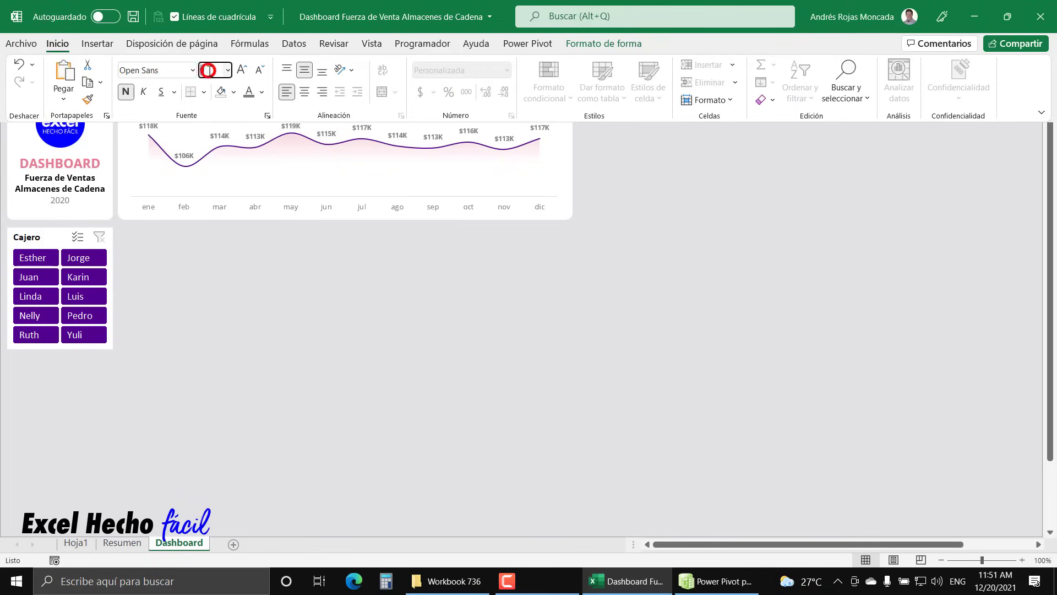
type("15")
key("Return")
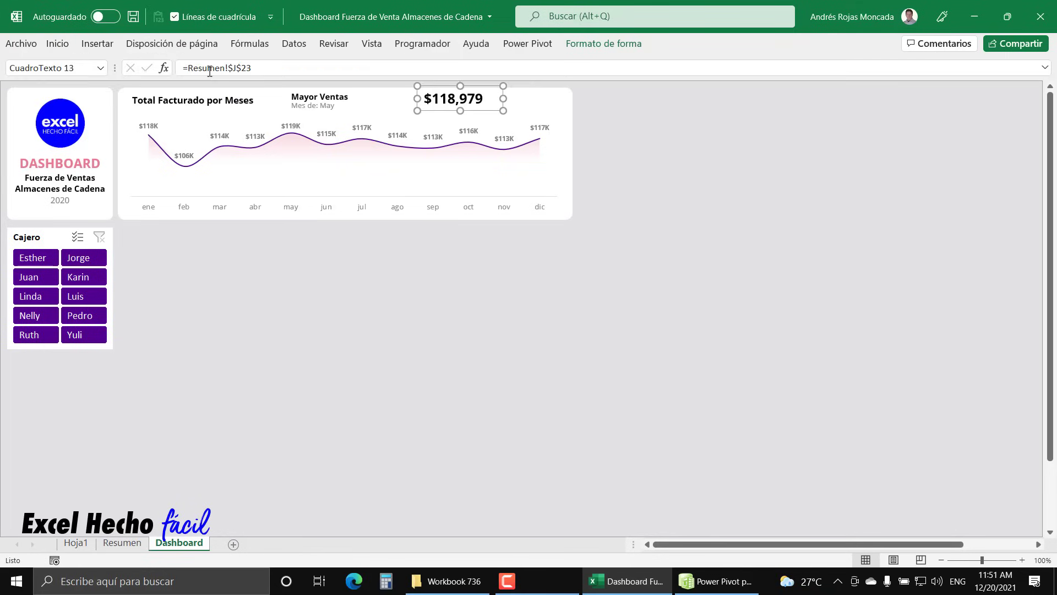
Move the linked sales amount box right beside the "Mayor Ventas" and "Mes de:" texts and fine-tune its position.
left_click_drag(485, 88, 416, 88)
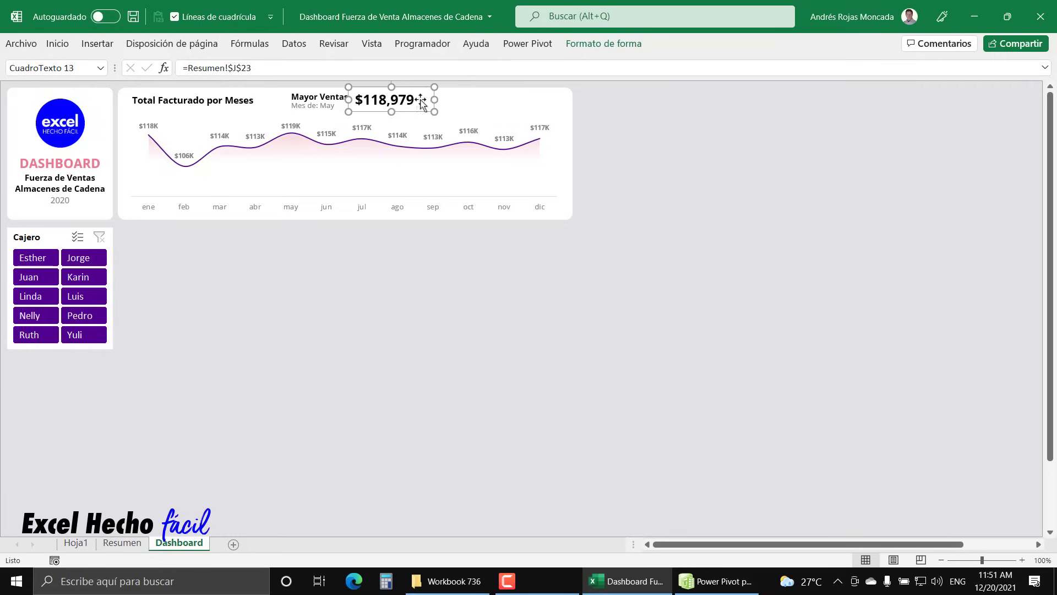
key("Left")
key("Left")
key("Left")
key("Left")
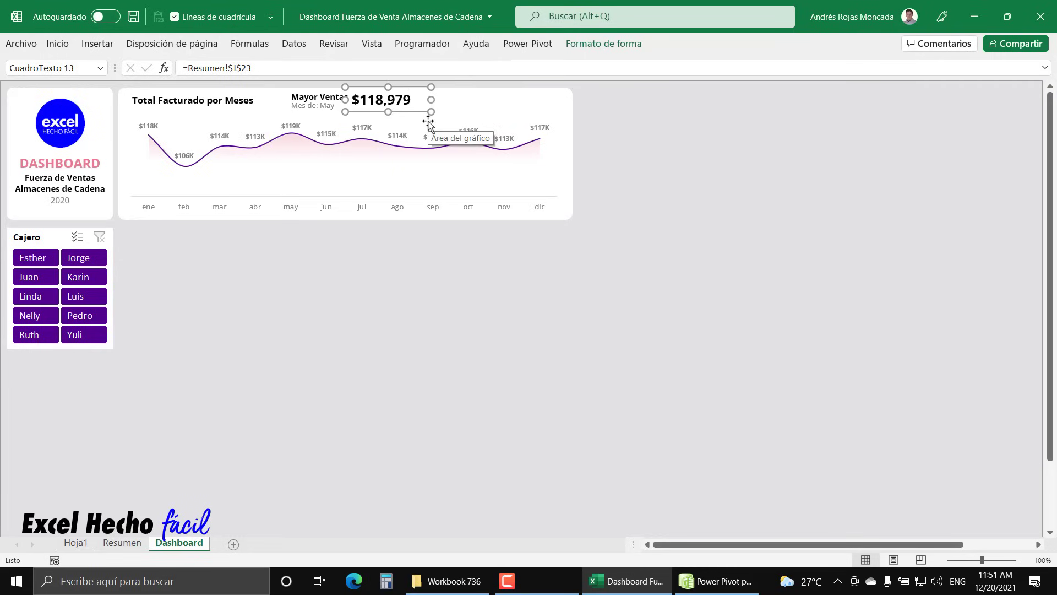
key("Down")
key("Down")
key("Right")
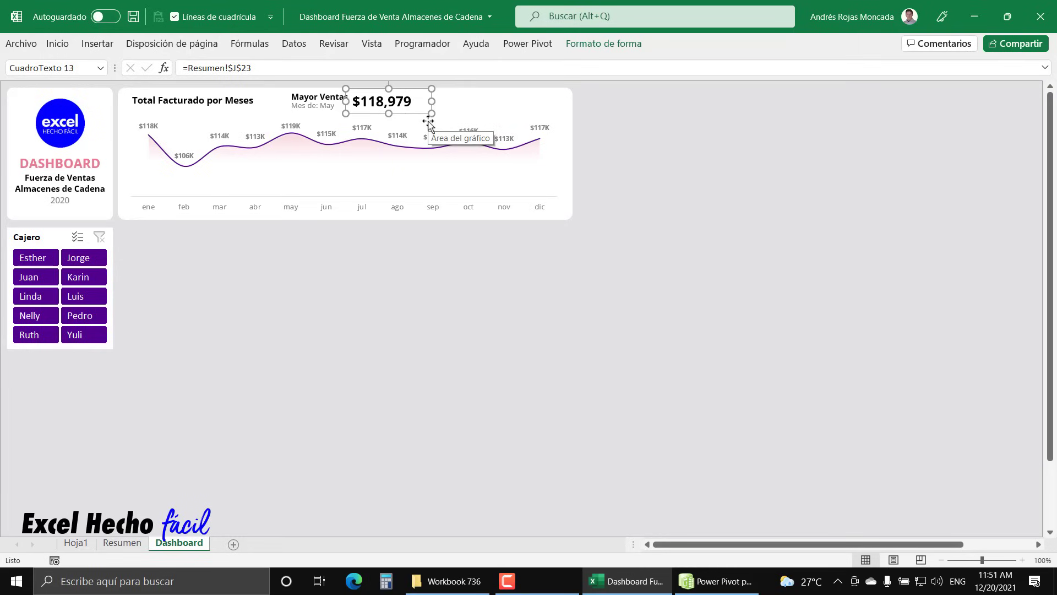
key("Escape")
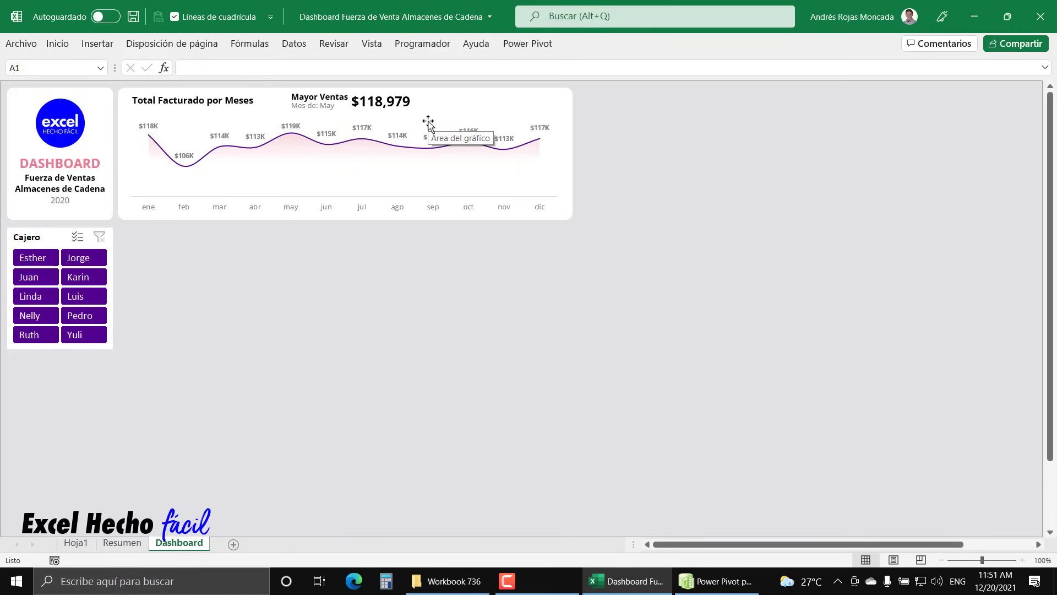
Search the icon library for "Flechas" and insert the bold right-pointing chevron.
left_click(57, 43)
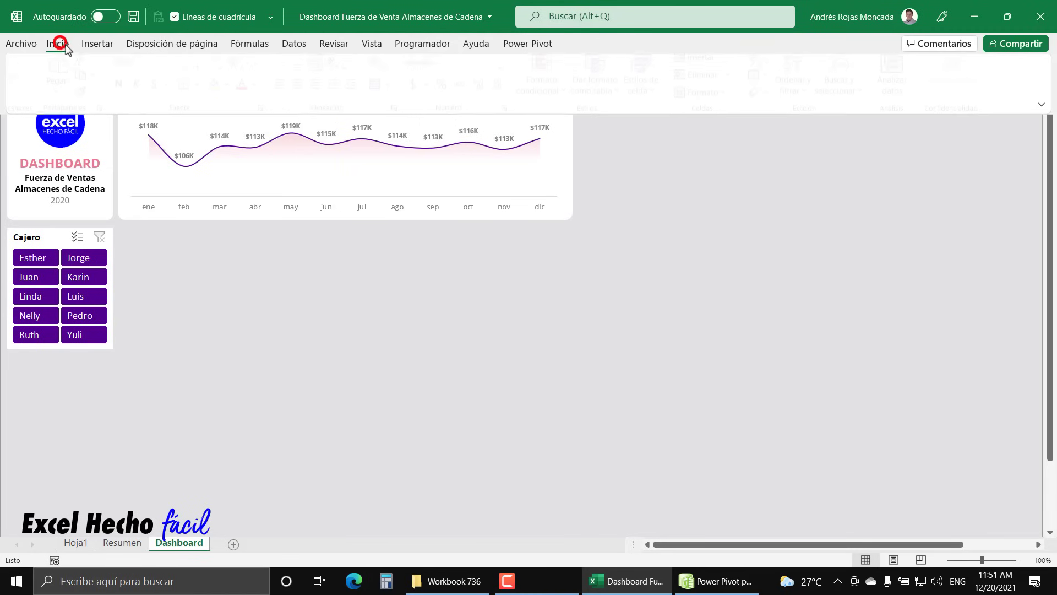
left_click(97, 44)
left_click(175, 88)
left_click(245, 148)
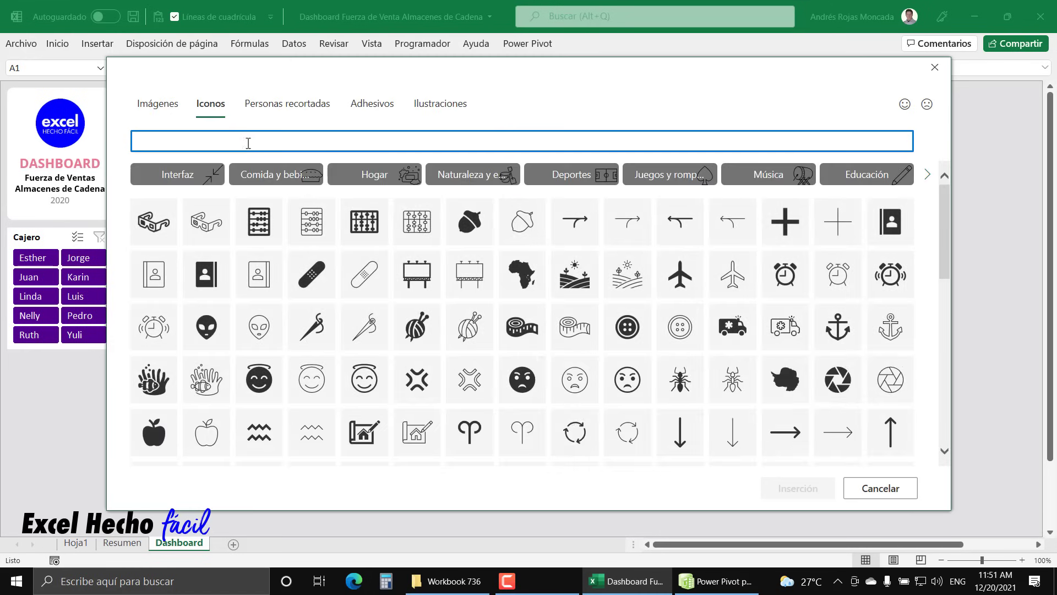
type("Flechas")
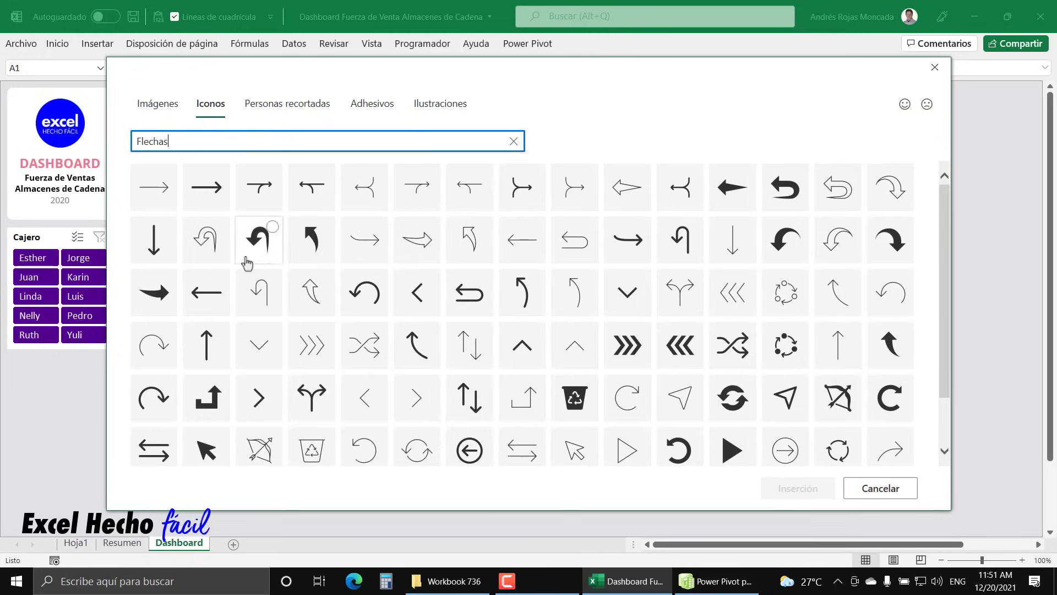
left_click(273, 380)
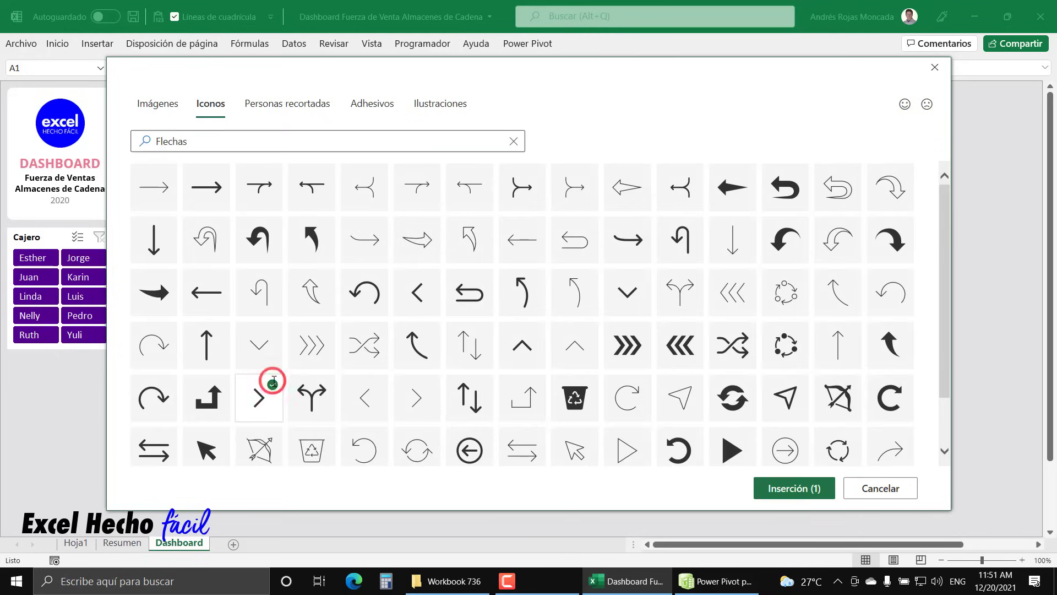
left_click(776, 489)
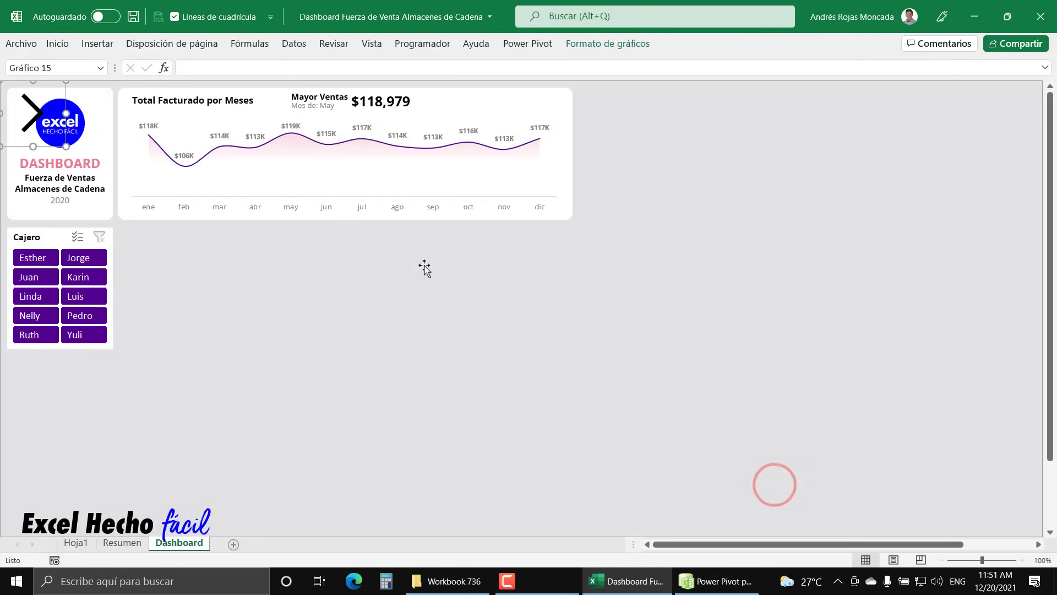
Move the chevron icon to the empty area below the chart card and rotate it to point upward.
left_click_drag(33, 108, 456, 294)
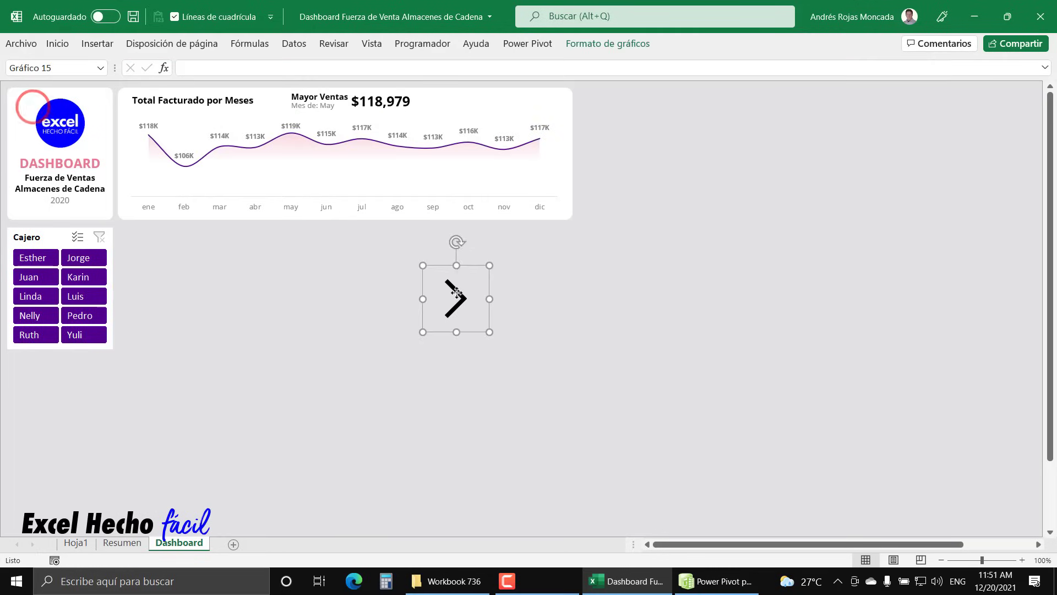
left_click_drag(456, 241, 342, 302)
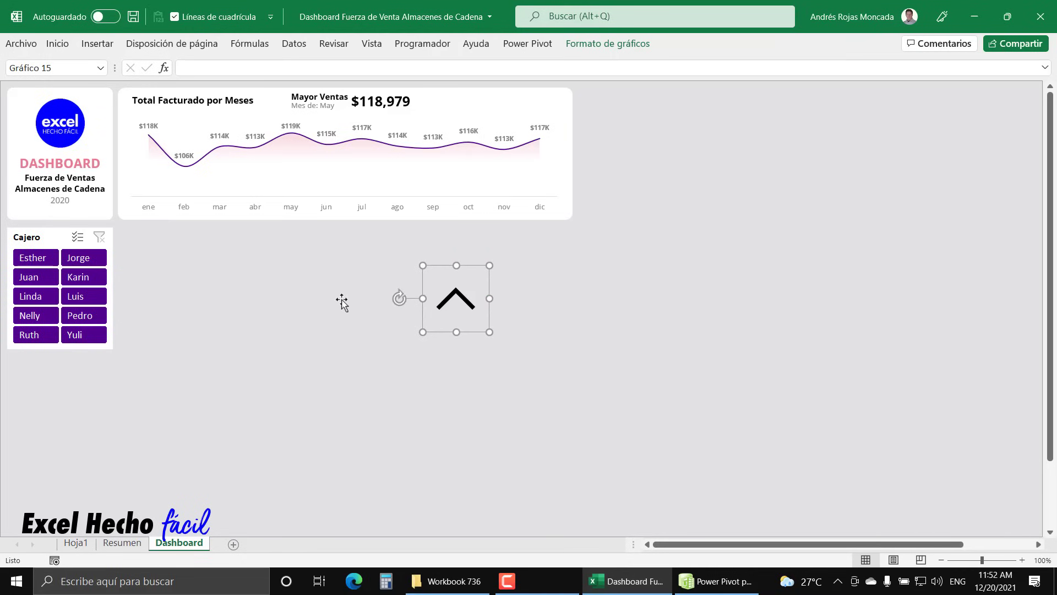
Fill the upward chevron icon below the chart card with the recently used green color.
left_click(60, 44)
left_click(58, 44)
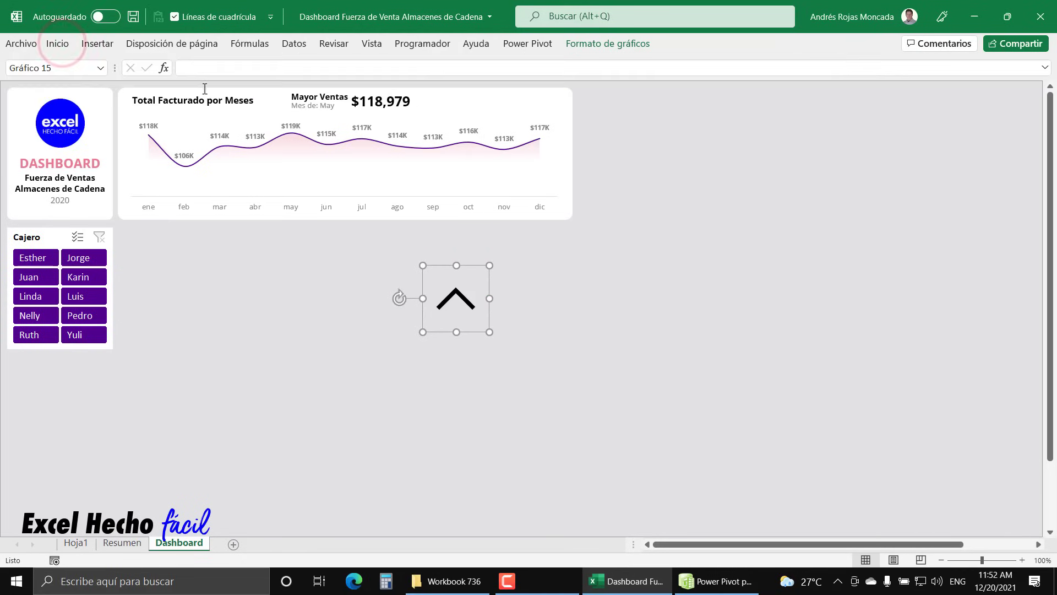
left_click(626, 39)
left_click(471, 64)
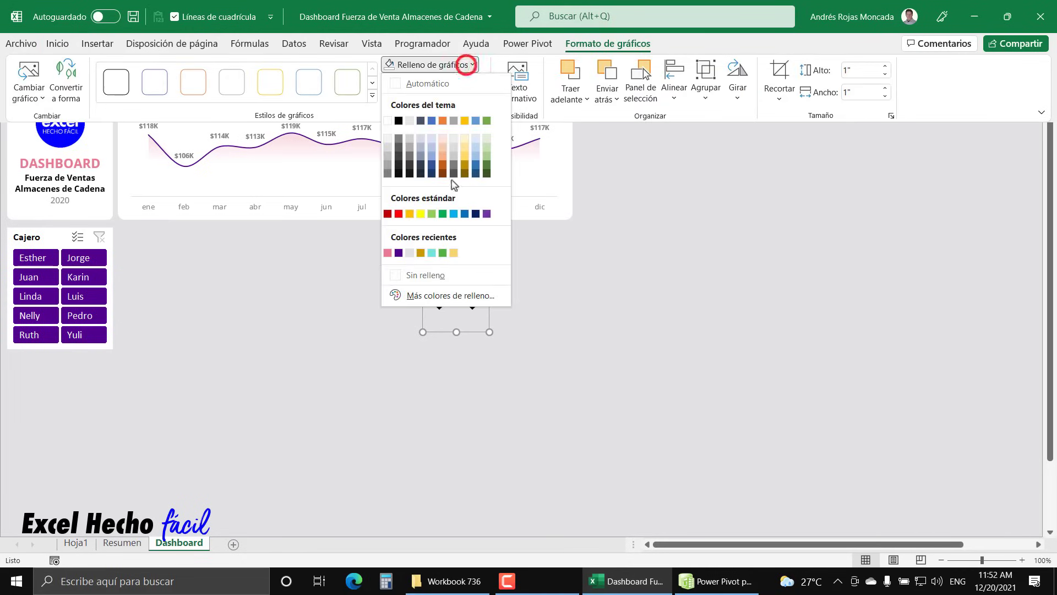
left_click(440, 252)
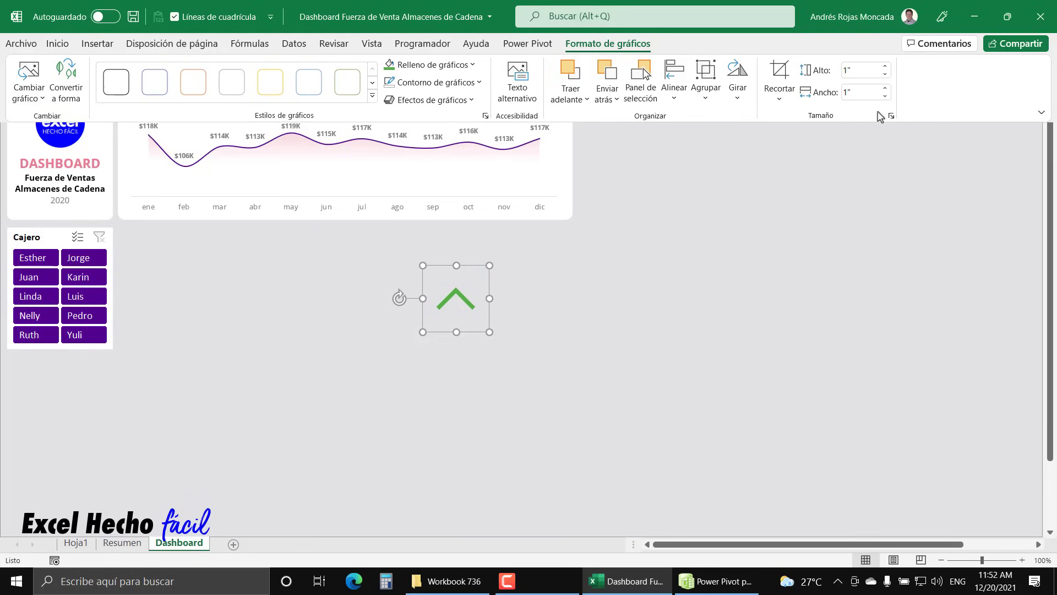
Reduce the green chevron icon's height and width to 0.4".
left_click(886, 74)
left_click(886, 75)
left_click(885, 75)
left_click(886, 74)
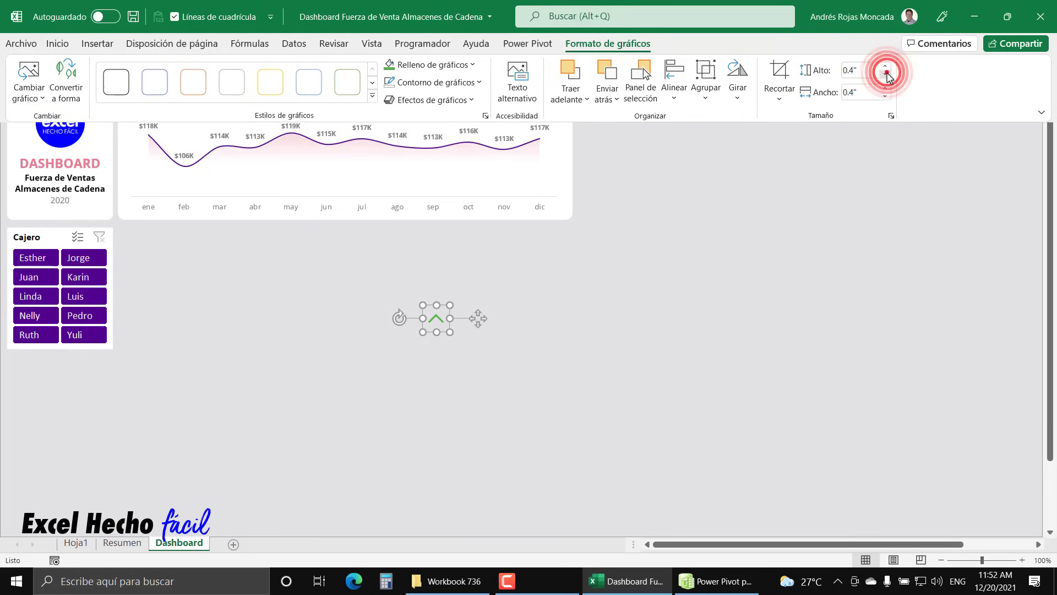
left_click(885, 75)
left_click(886, 75)
Unlock the green chevron's aspect ratio and set its height to 0.3" while keeping the width at 0.4".
left_click(891, 115)
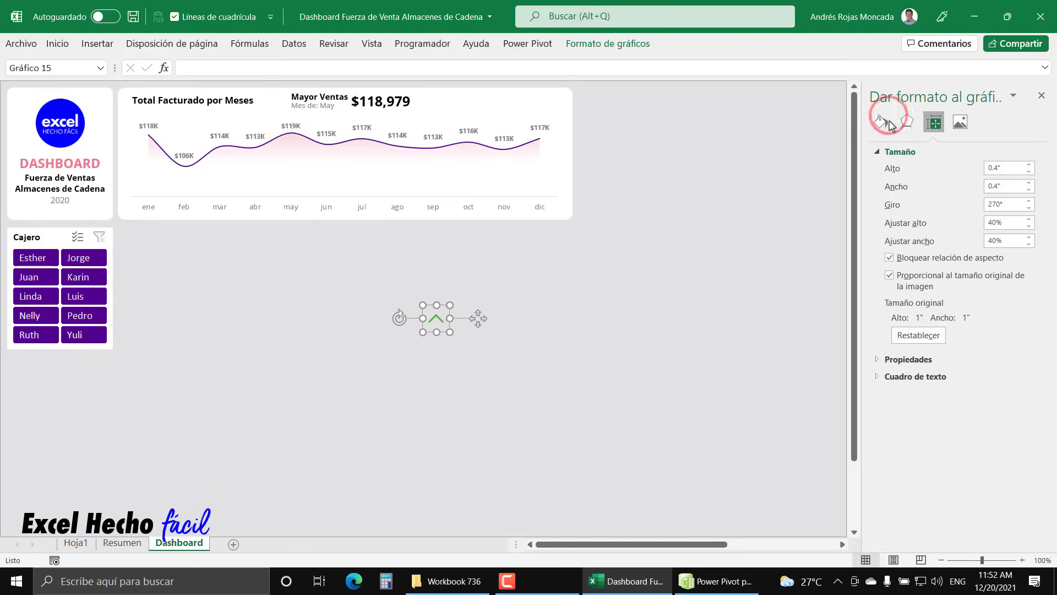
left_click(889, 258)
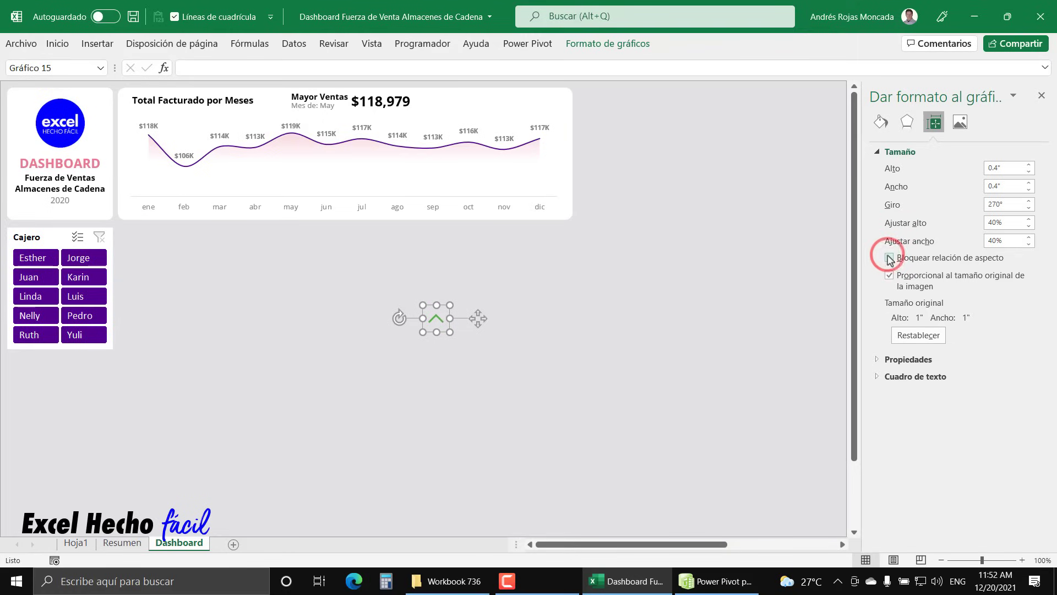
key("Escape")
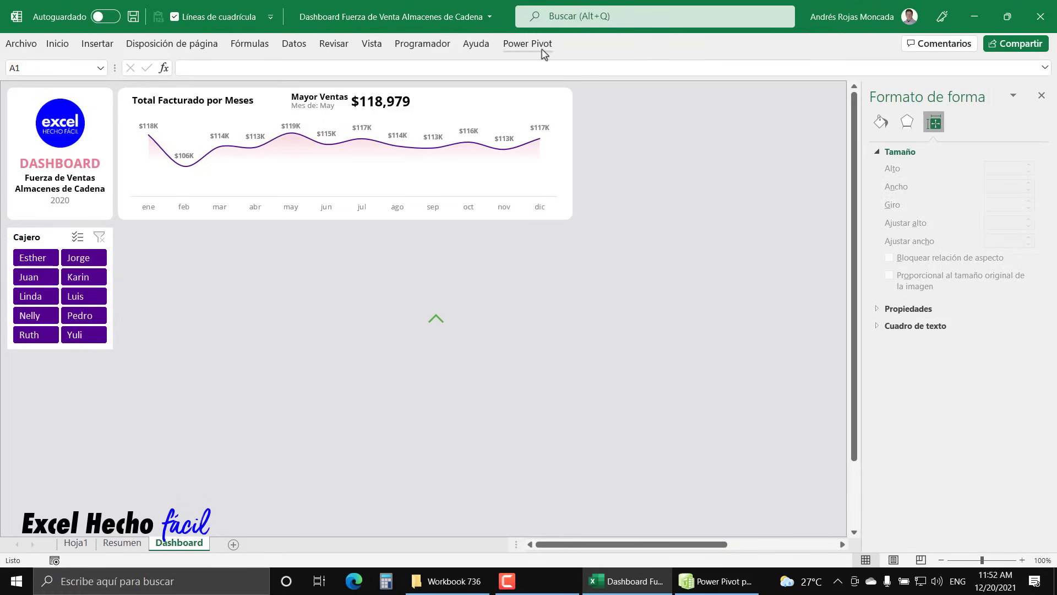
left_click(442, 325)
left_click(1041, 95)
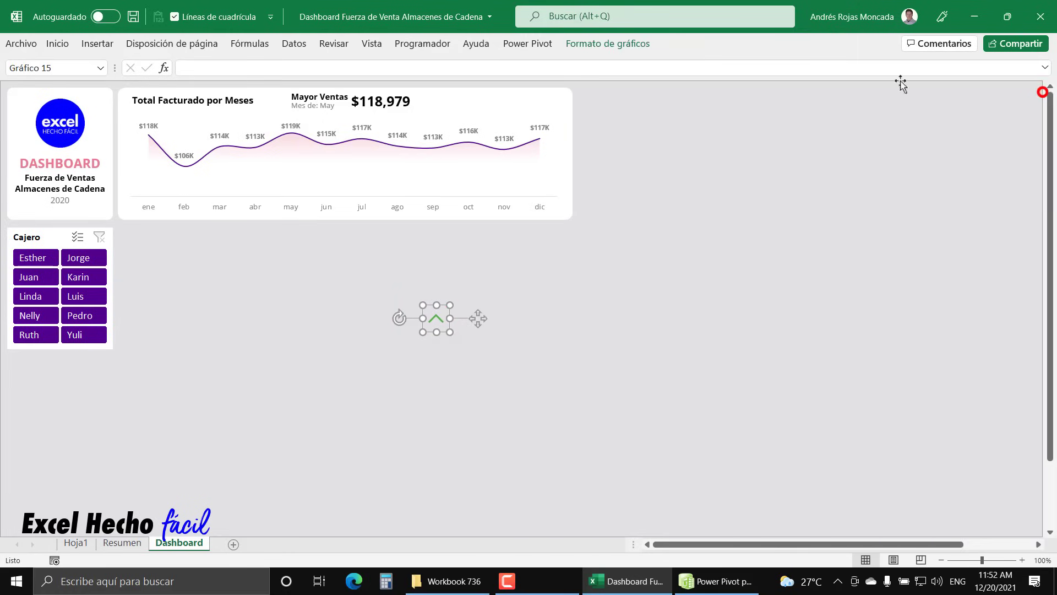
left_click(595, 44)
left_click(885, 73)
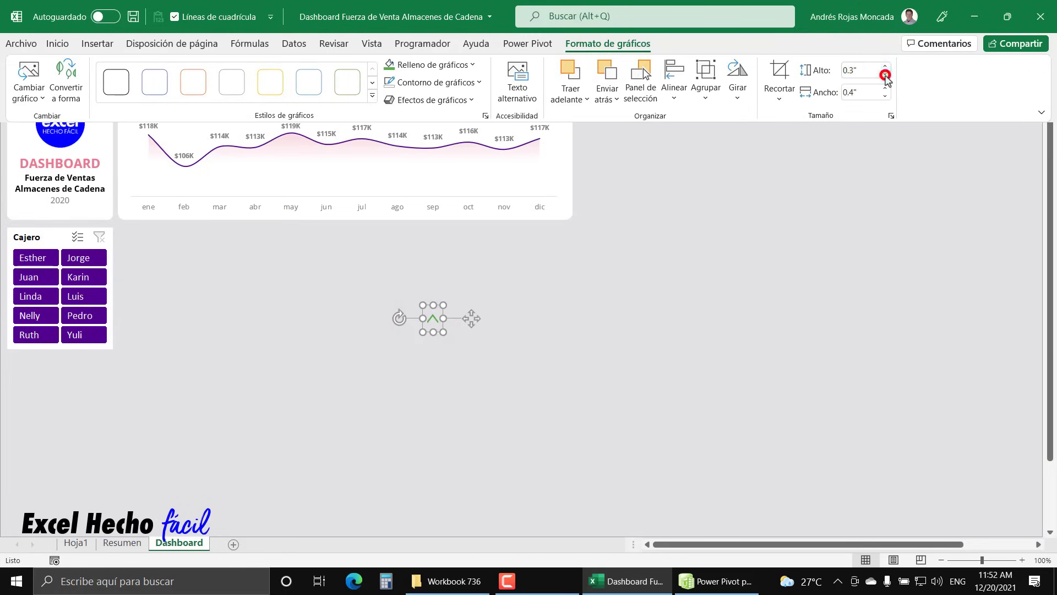
left_click(479, 348)
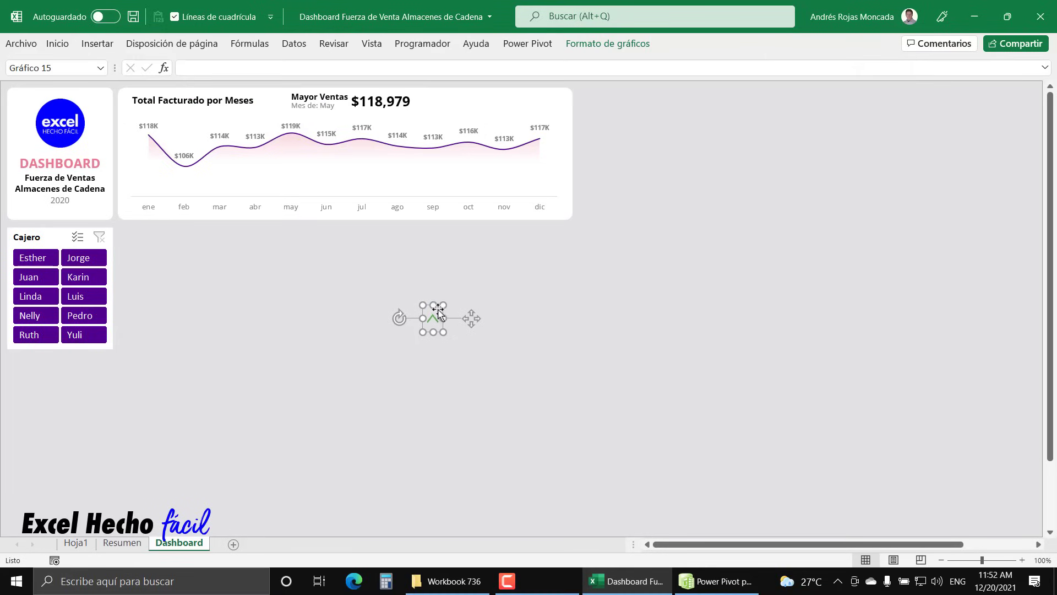
Move the green chevron right beside the "Mayor Ventas" amount and fine-tune its position.
left_click_drag(439, 309, 424, 94)
key("Right")
key("Right")
key("Up")
key("Up")
key("Up")
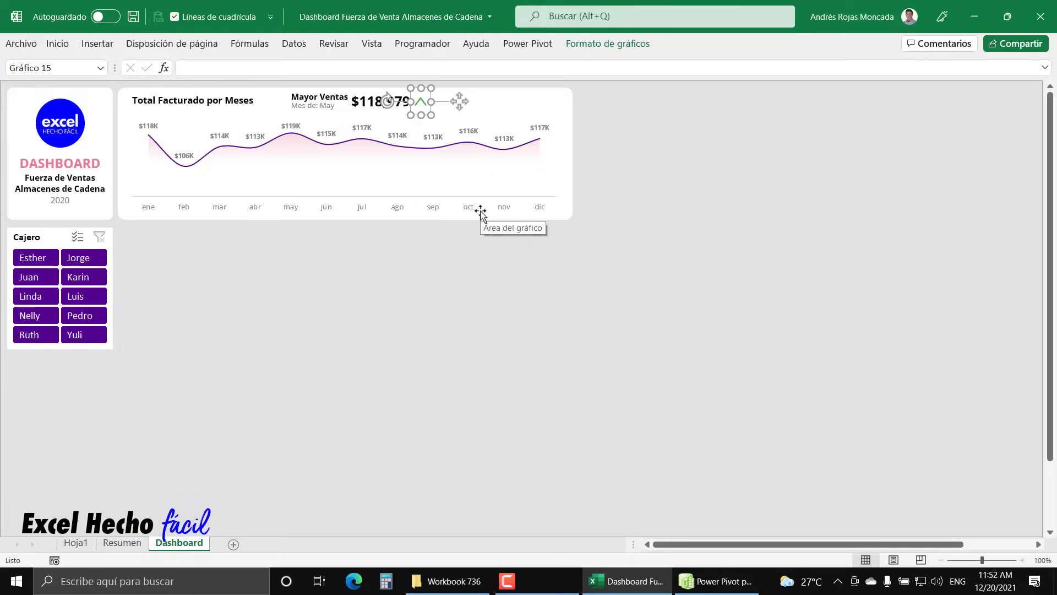
key("Escape")
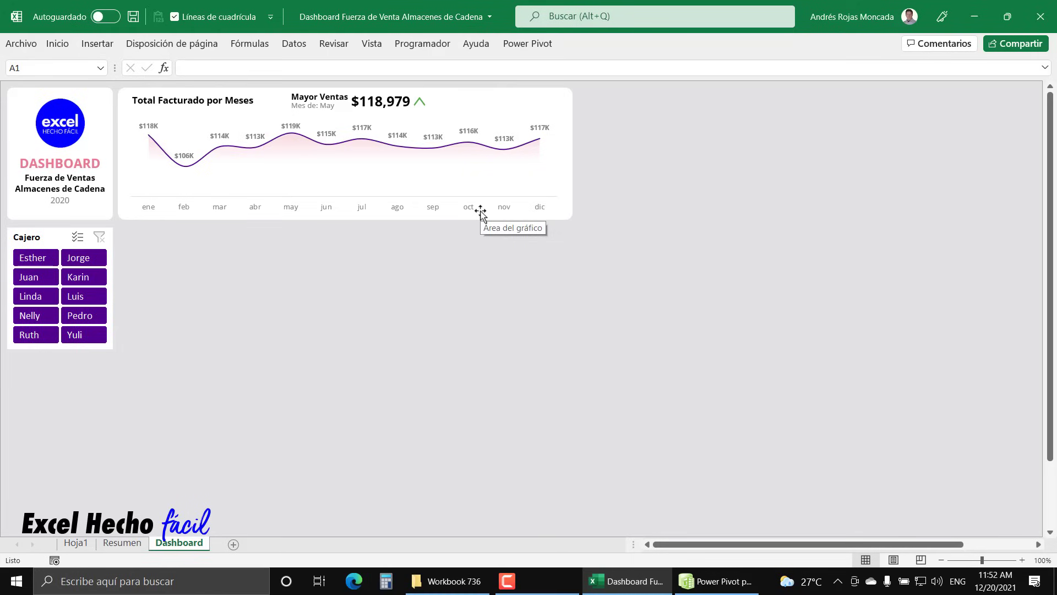
Duplicate the "Mayor Ventas" texts, month, amount and chevron, and place the copy beside the original within the chart card.
left_click(329, 98)
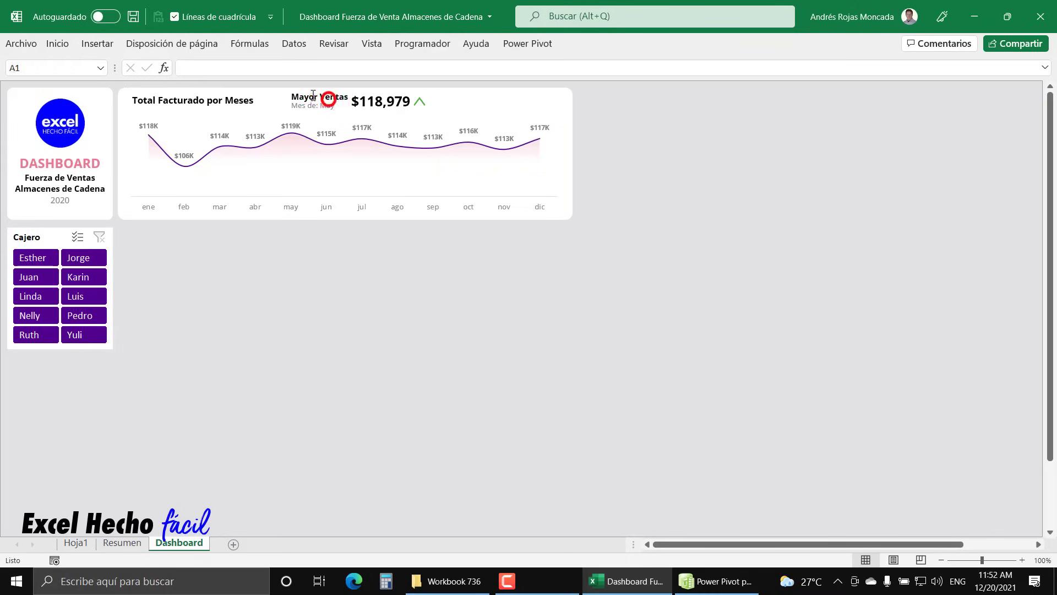
left_click(335, 99)
left_click(384, 100, "ctrl")
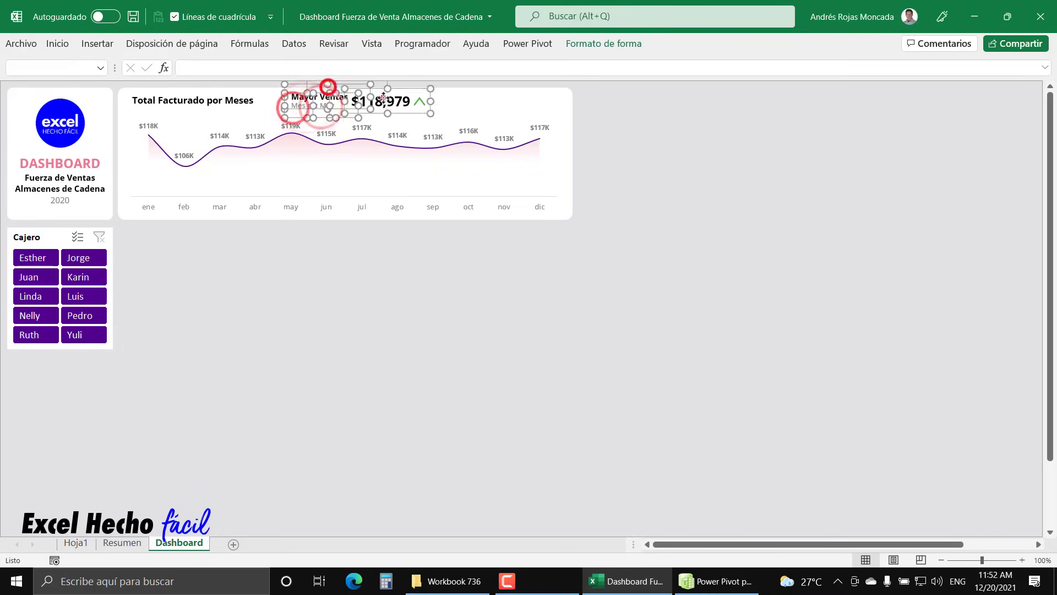
left_click(419, 101, "ctrl")
key("ctrl+c")
key("ctrl+v")
left_click_drag(409, 126, 595, 87)
Turn the copied indicator's chevron to point downward and fill it with the recently used pink color.
left_click(561, 102)
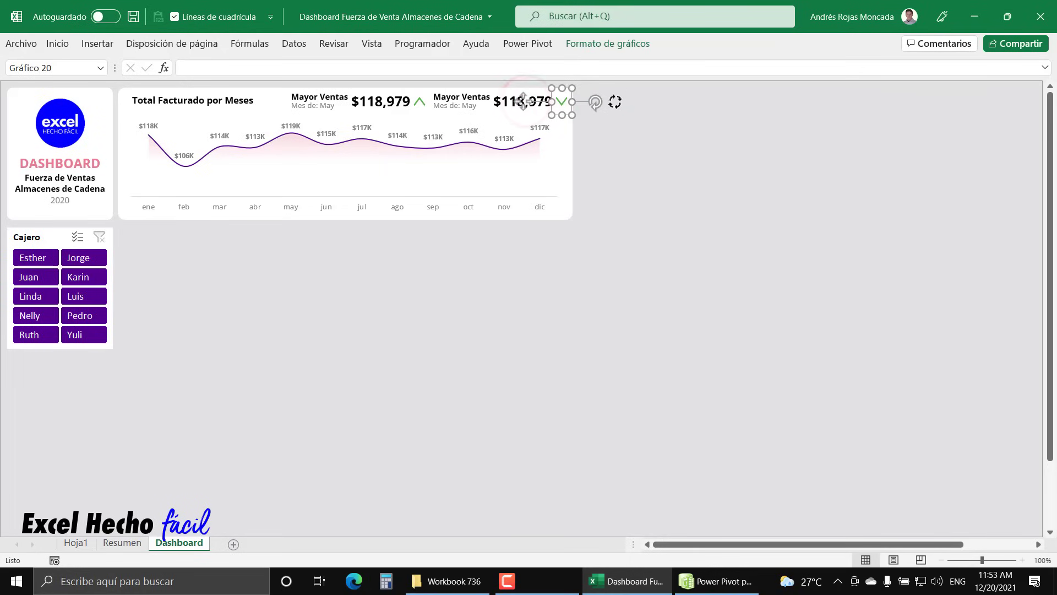
left_click(602, 48)
left_click(463, 66)
left_click(400, 252)
Change the copied indicator's title text to "Menor Ventas".
left_click(474, 97)
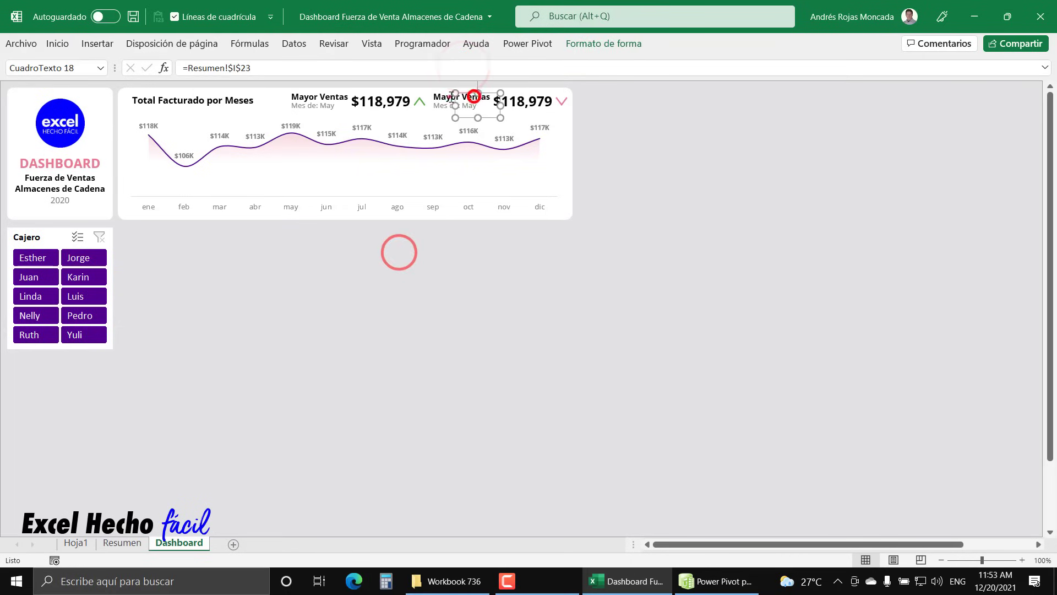
left_click(447, 91)
left_click(460, 97)
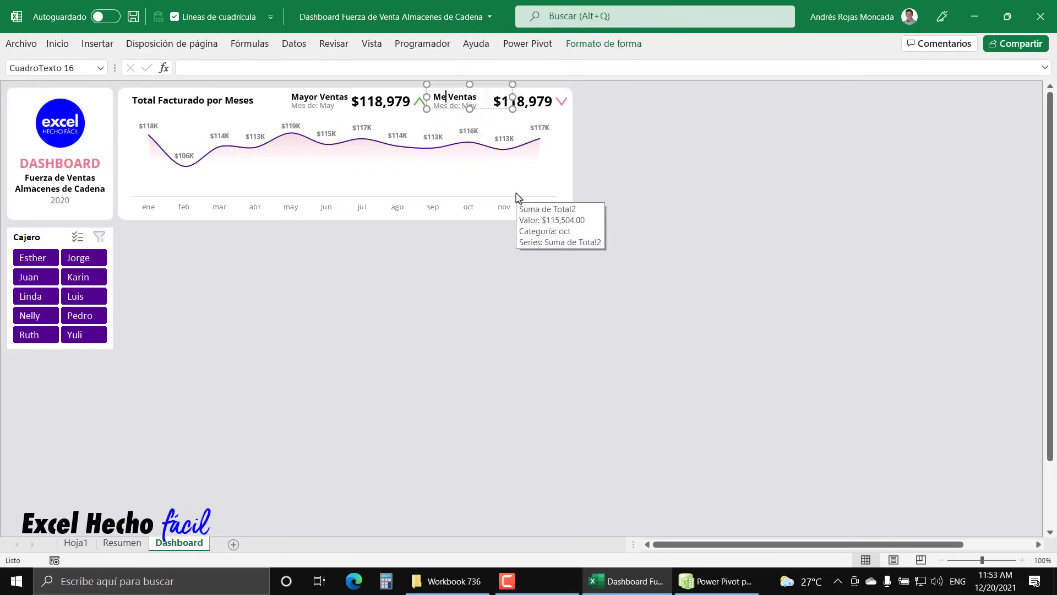
Link the "Menor Ventas" month text box to cell I20 of the Resumen sheet.
left_click(470, 105)
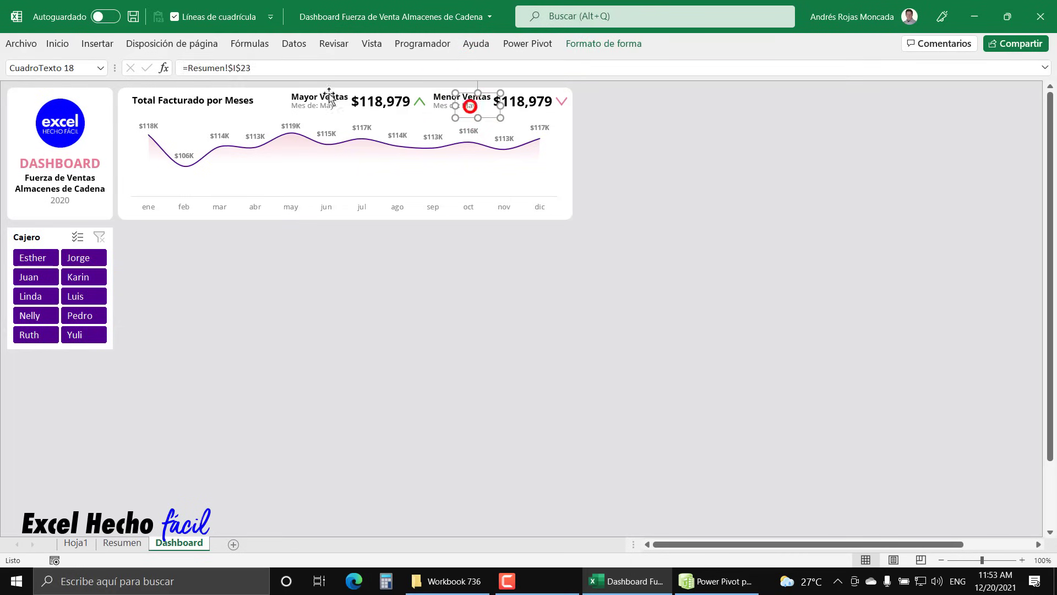
left_click_drag(270, 75, 148, 83)
type("=")
left_click(126, 542)
left_click(699, 352)
key("Return")
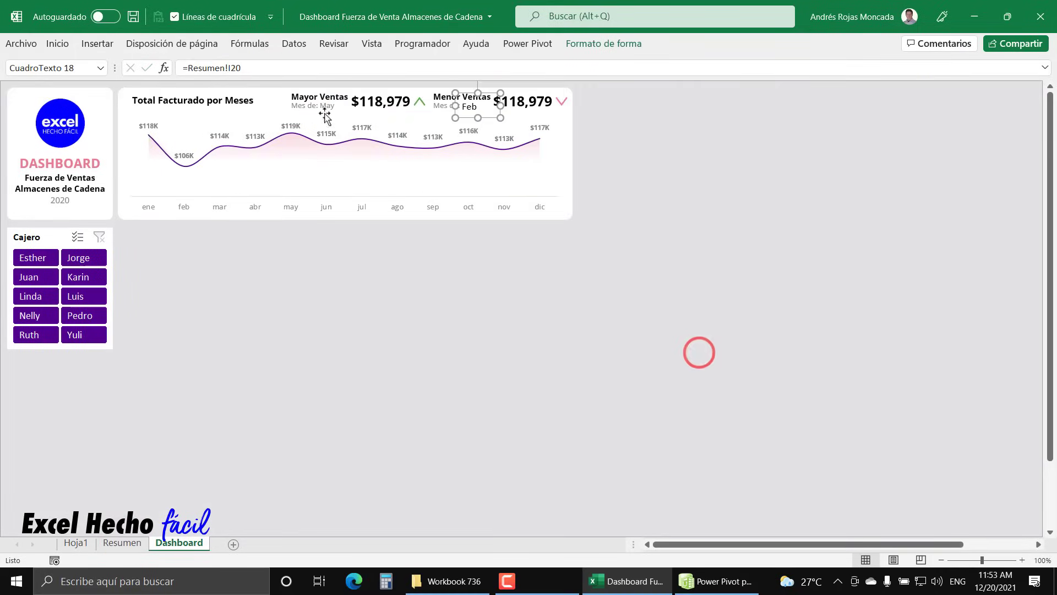
Copy the "Mayor Ventas" month's formatting onto the "Menor Ventas" month text box.
left_click(328, 103)
left_click(45, 46)
left_click(87, 101)
left_click(472, 104)
Link the "Menor Ventas" amount text box to the lowest sales amount cell on the Resumen sheet.
left_click(518, 102)
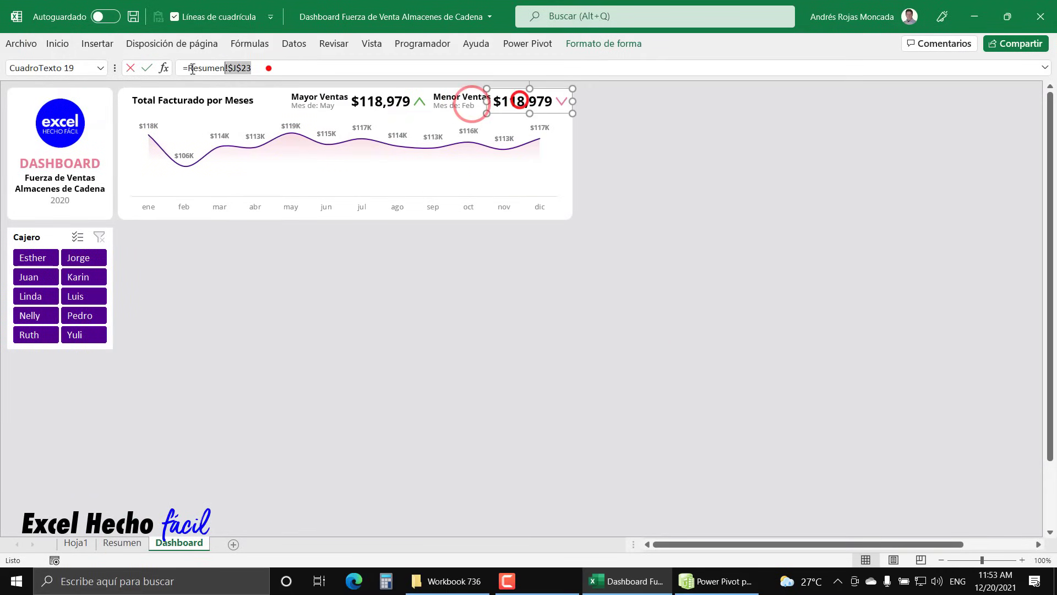
left_click_drag(182, 67, 266, 68)
type("=")
left_click(122, 542)
left_click(833, 355)
key("Return")
Copy the "Mayor Ventas" amount's formatting onto the "Menor Ventas" amount text box.
left_click(380, 102)
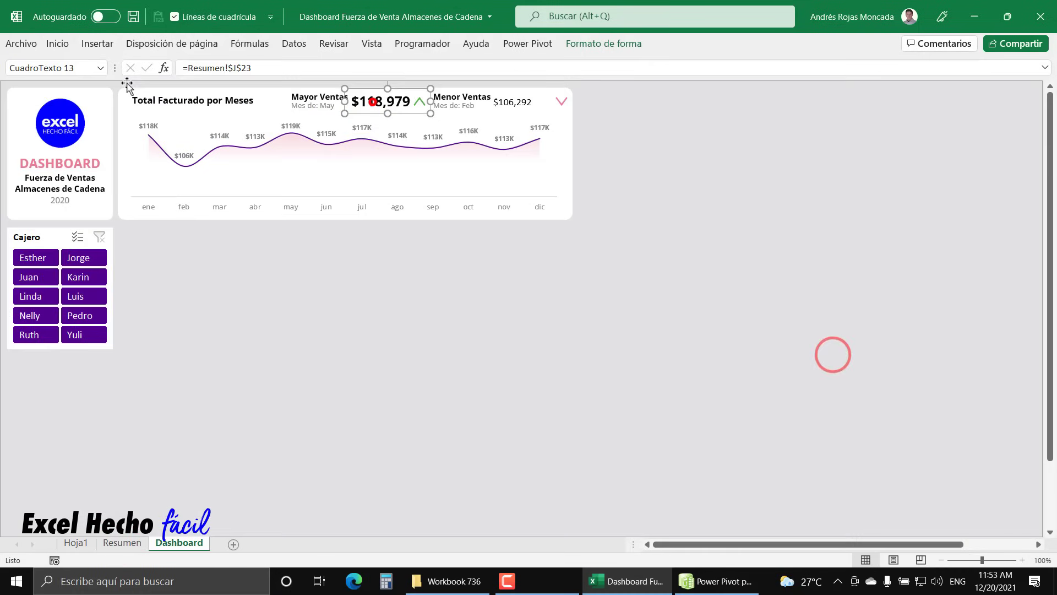
left_click(57, 43)
left_click(87, 103)
left_click(518, 102)
Group the "Mayor Ventas" texts, month, amount and green chevron, and shift the group slightly away from "Menor Ventas".
left_click(312, 96)
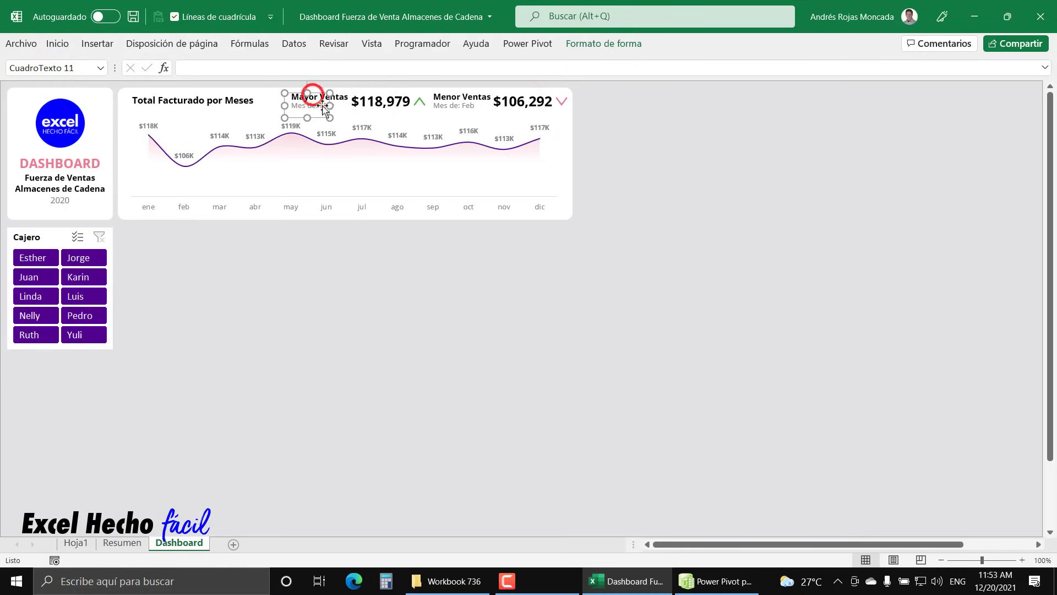
left_click(323, 105, "ctrl")
left_click(385, 101, "ctrl")
left_click(418, 101, "ctrl")
right_click(418, 100)
mouse_move(402, 190)
left_click(435, 190)
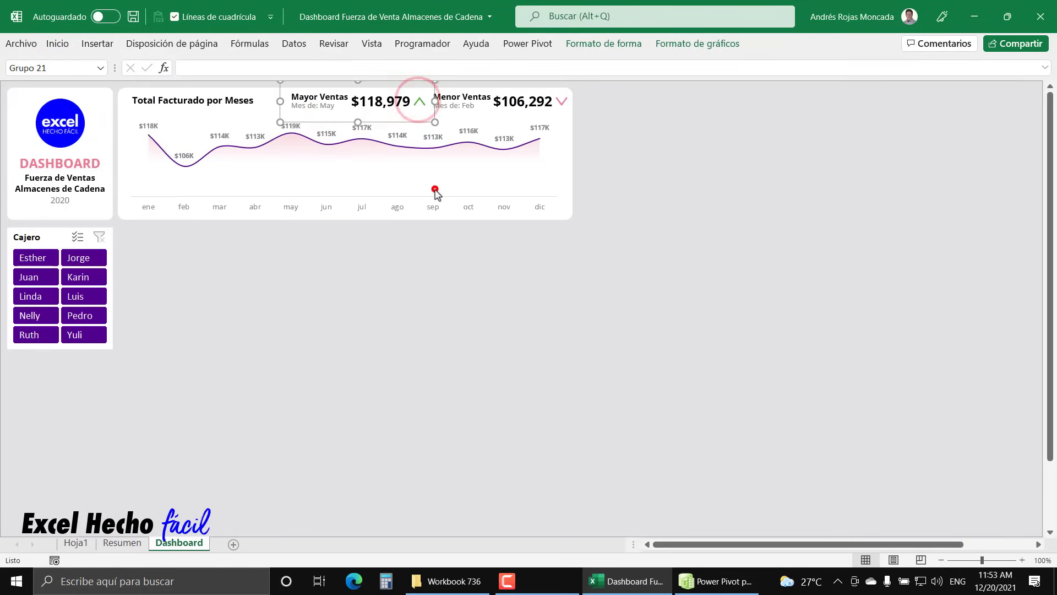
key("Escape")
Group the "Menor Ventas" texts, month, amount and pink chevron into one object.
left_click(461, 97)
left_click(445, 104, "ctrl")
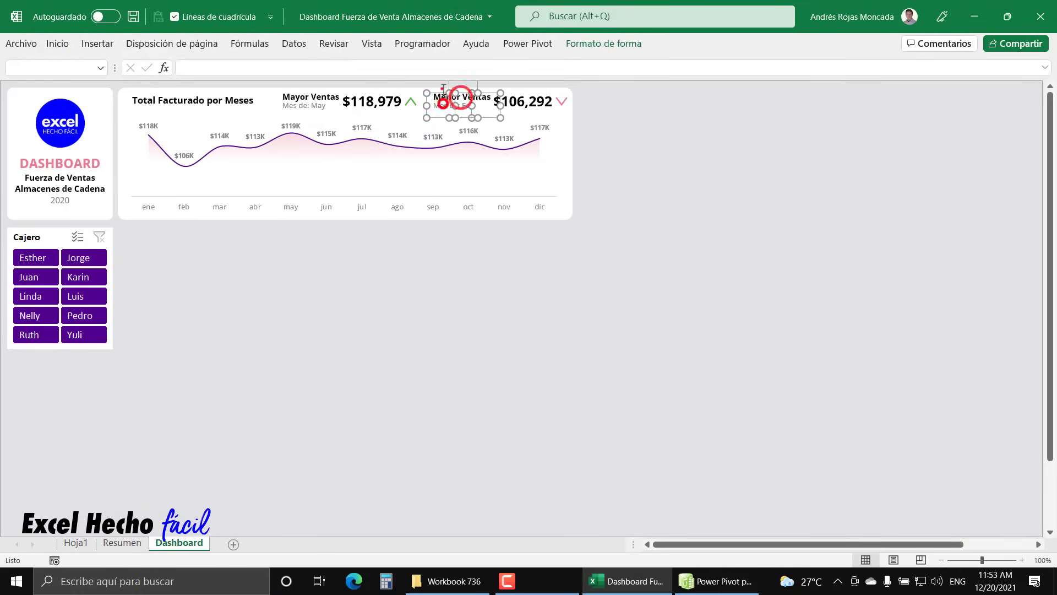
left_click(527, 99, "ctrl")
left_click(561, 101, "ctrl")
right_click(561, 100)
mouse_move(559, 190)
left_click(623, 200)
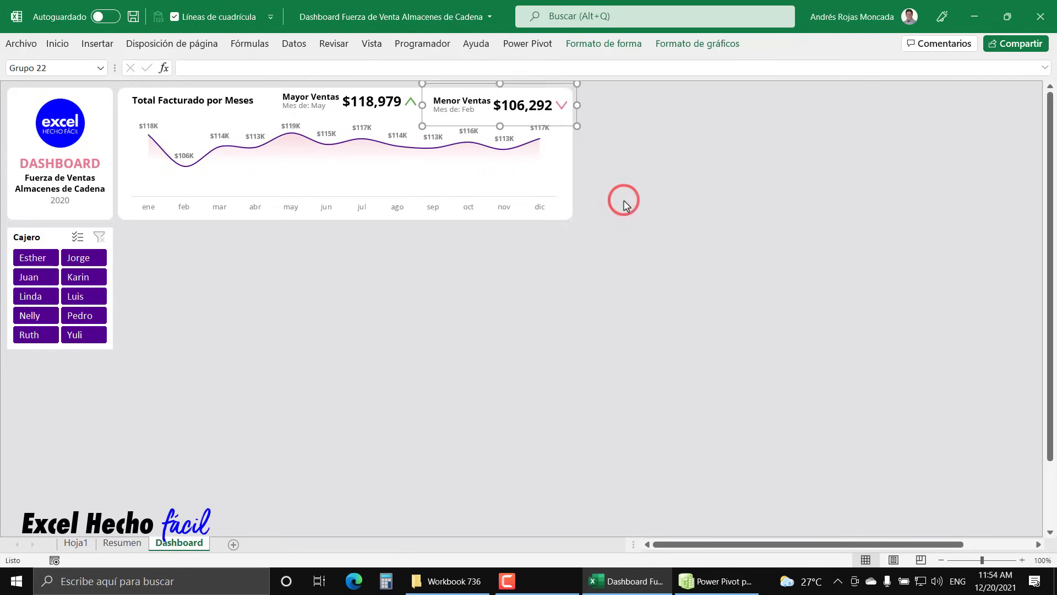
Align the "Mayor Ventas" and "Menor Ventas" groups along their top edges.
left_click(396, 104, "ctrl")
left_click(669, 43)
left_click(679, 98)
left_click(720, 182)
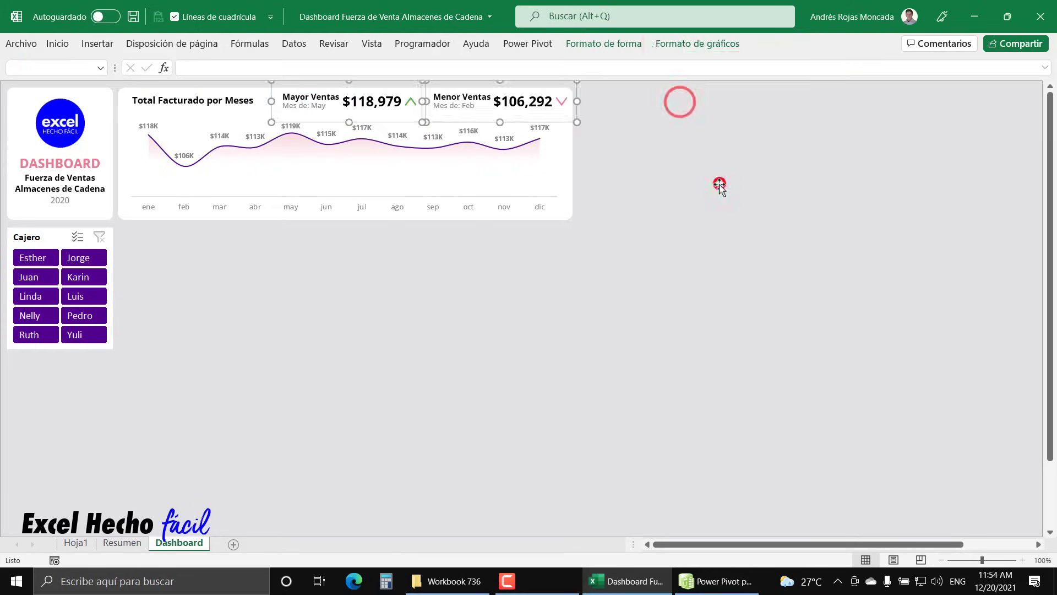
left_click(719, 182)
Duplicate the "Mayor Ventas" group and place the copy in the empty area below the chart card.
left_click(379, 96)
key("ctrl+c")
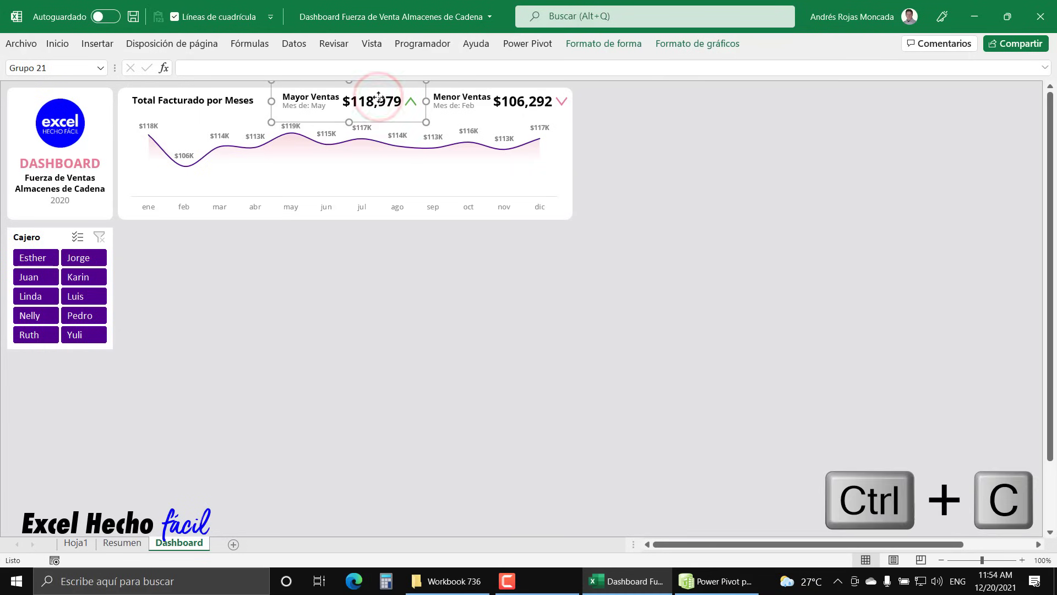
key("ctrl+v")
left_click_drag(412, 135, 517, 291)
Ungroup the copied indicator below the chart card and delete its green chevron icon.
right_click(517, 291)
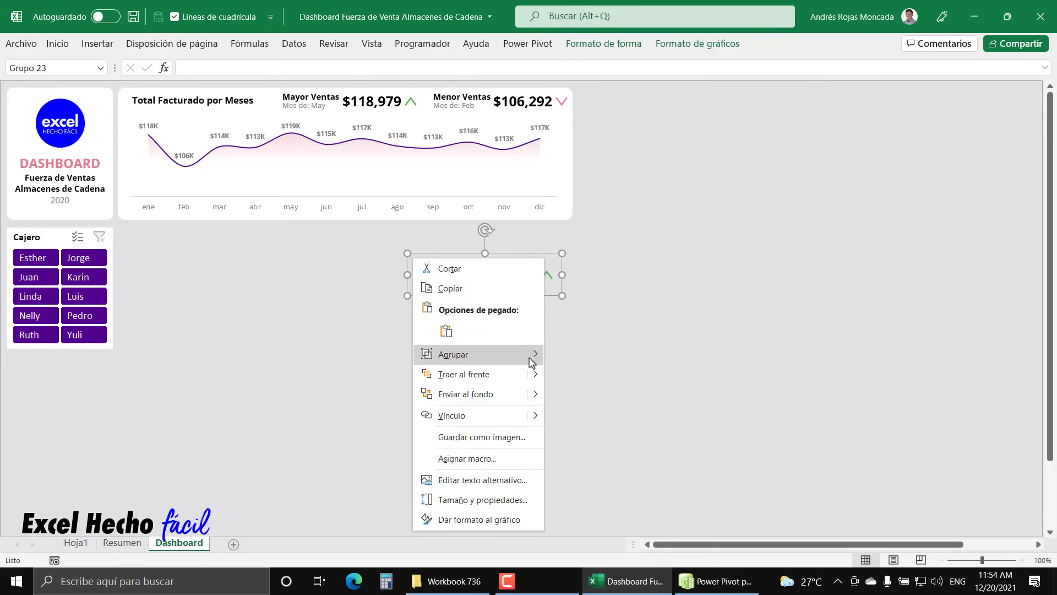
mouse_move(533, 355)
left_click(577, 398)
left_click(574, 395)
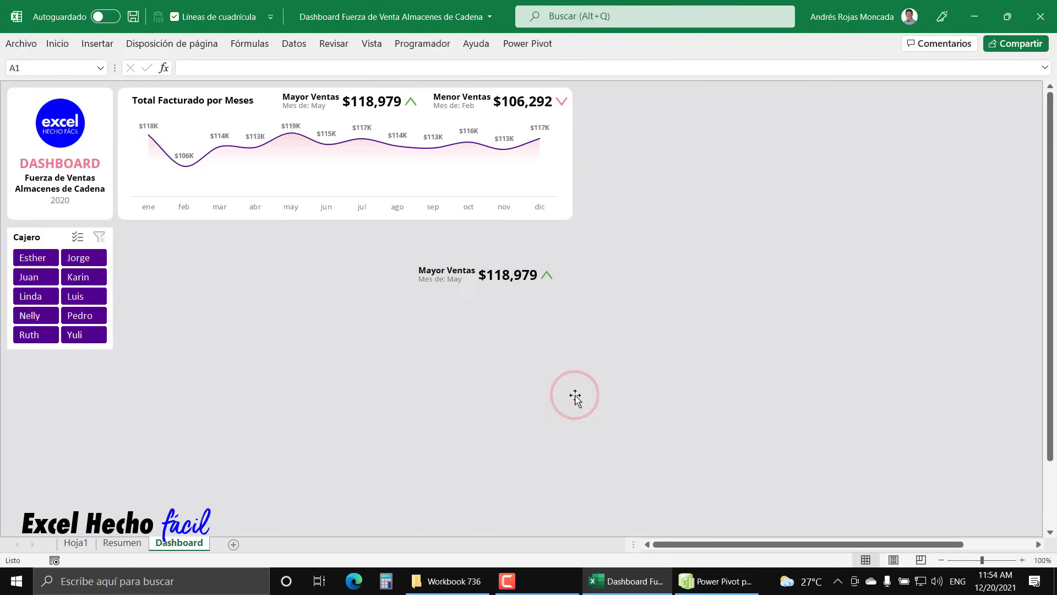
left_click(548, 272)
key("Delete")
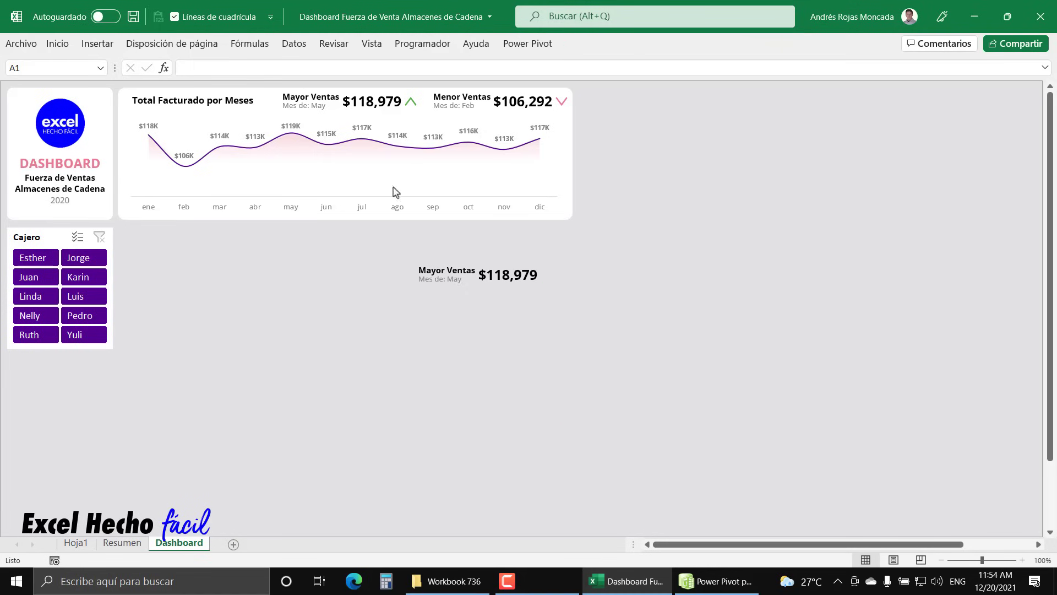
Search the icon library for "curva" and insert the bold bell curve icon with a dashed center line.
left_click(50, 47)
left_click(97, 43)
left_click(172, 95)
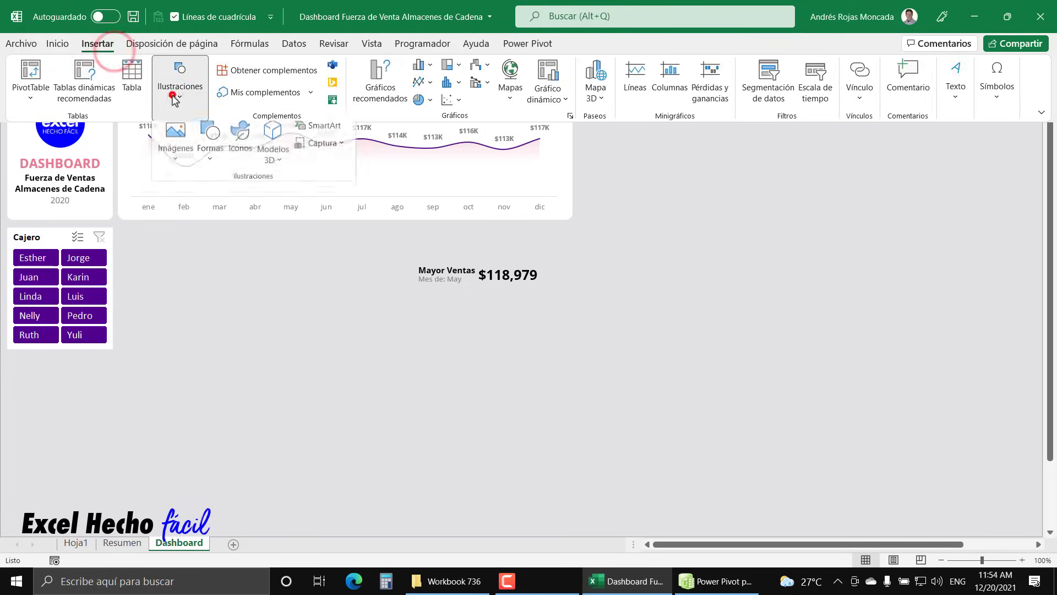
left_click(240, 159)
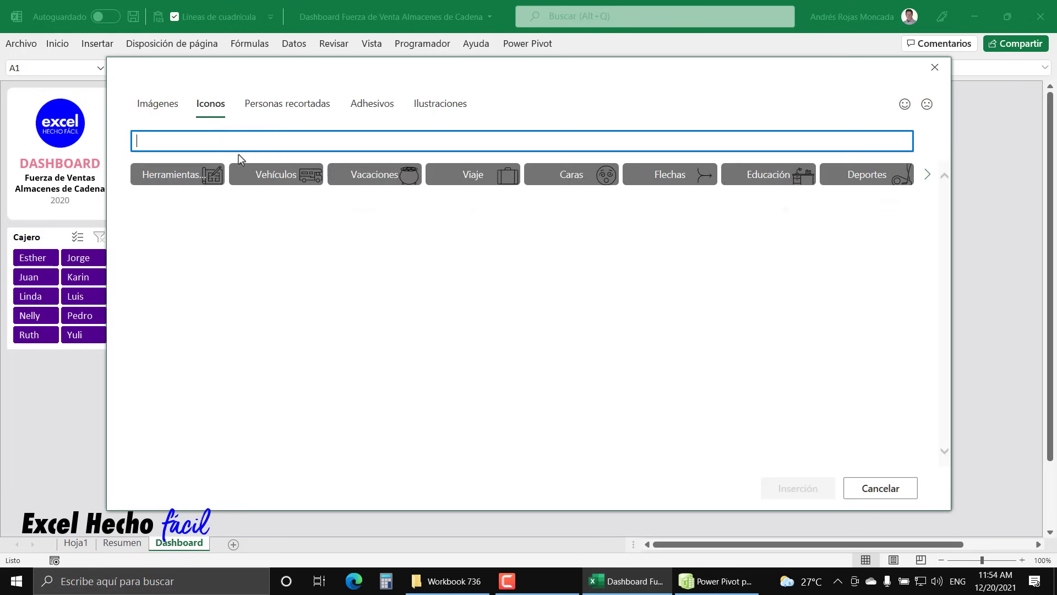
left_click(241, 140)
type("curva")
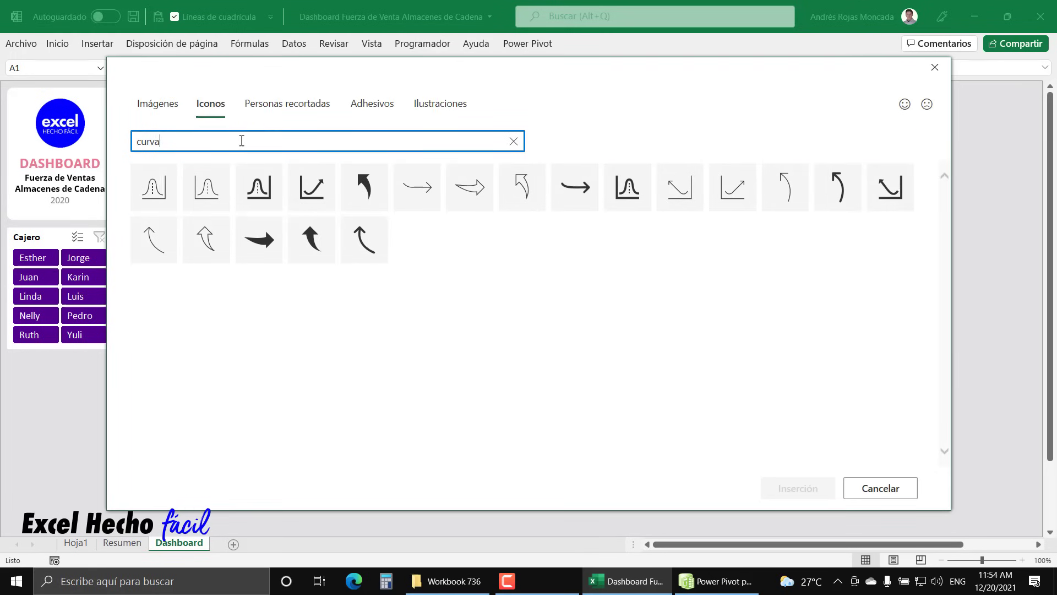
left_click(259, 188)
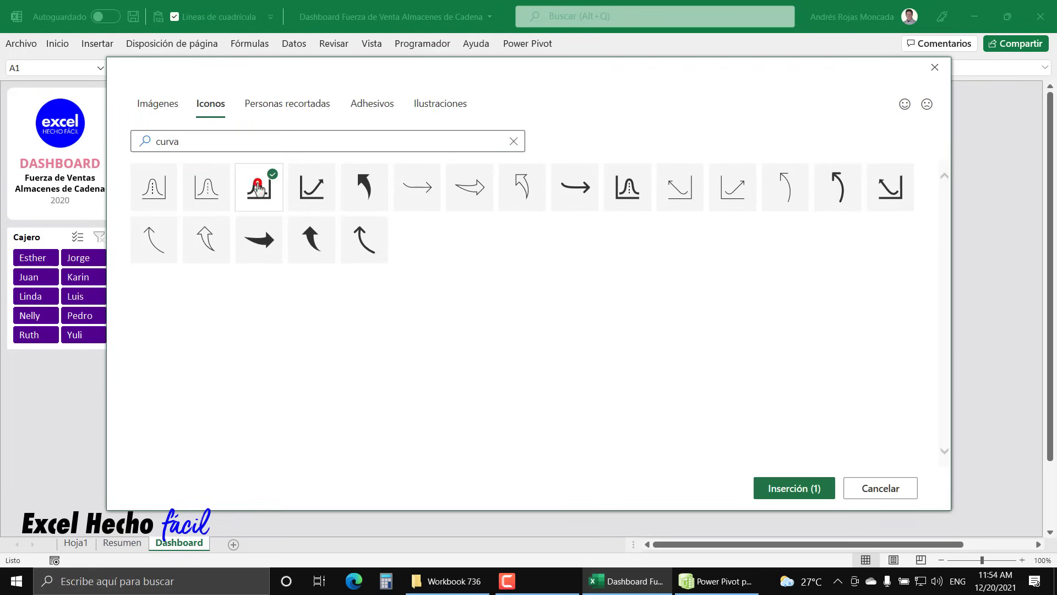
left_click(782, 489)
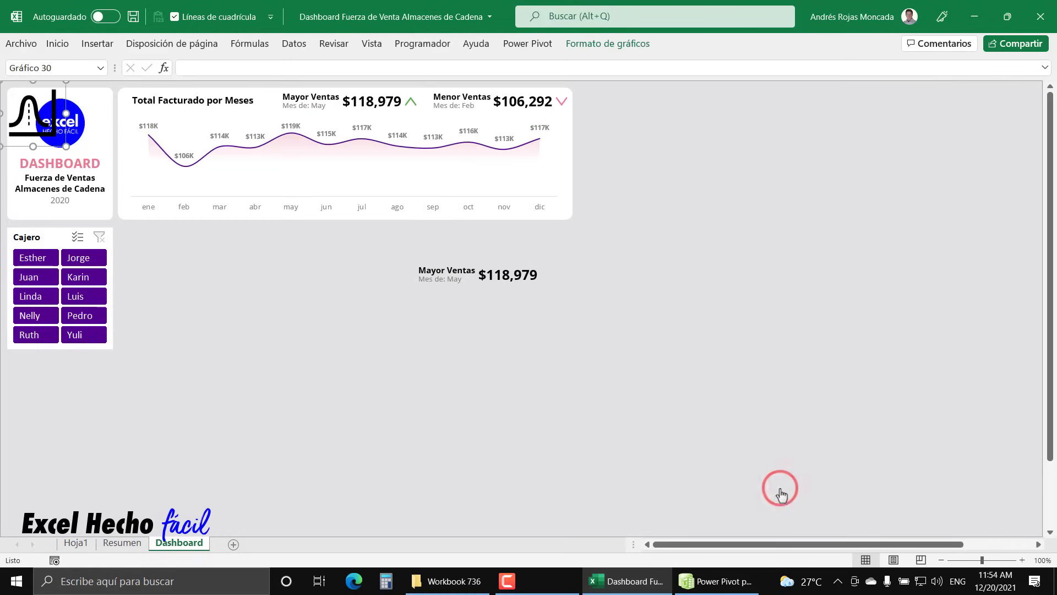
Place the bell curve icon below the copied indicator, shrunk to 0.3" by 0.3" and filled with gold.
left_click_drag(30, 110, 440, 361)
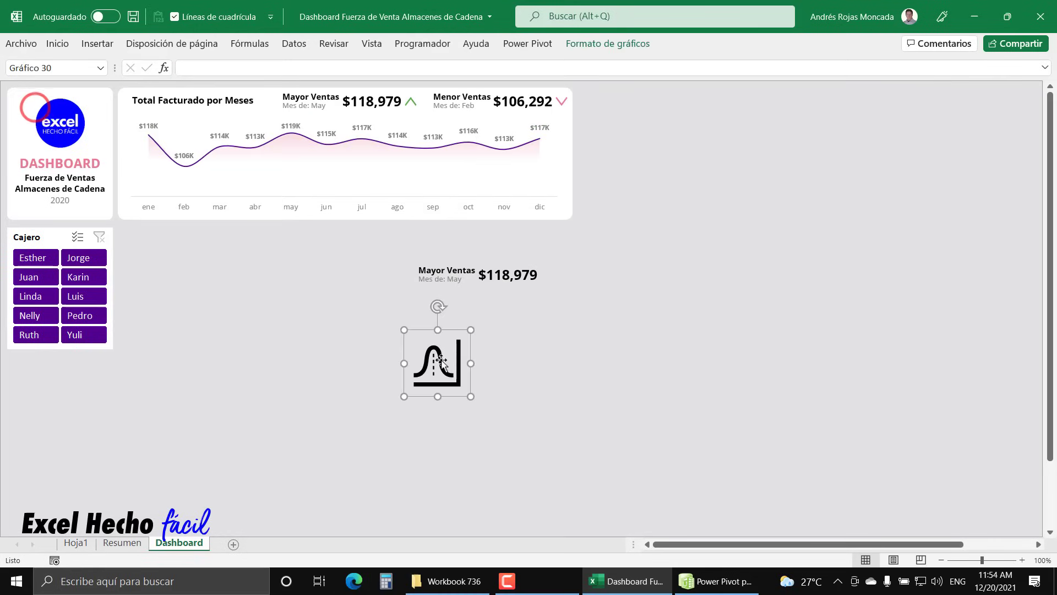
left_click(604, 44)
left_click(886, 75)
left_click(886, 76)
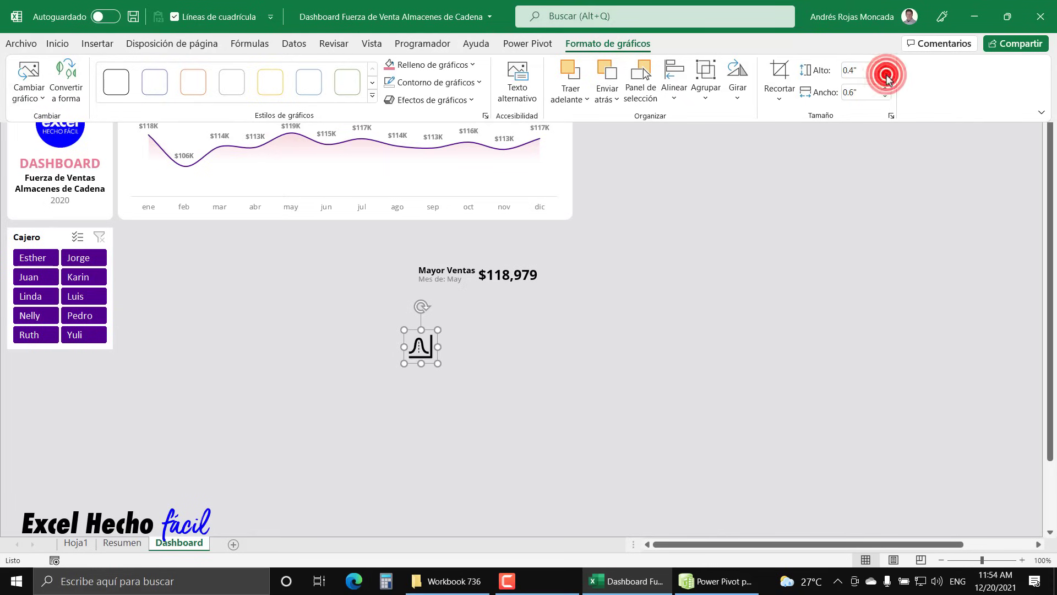
left_click(886, 76)
left_click(886, 75)
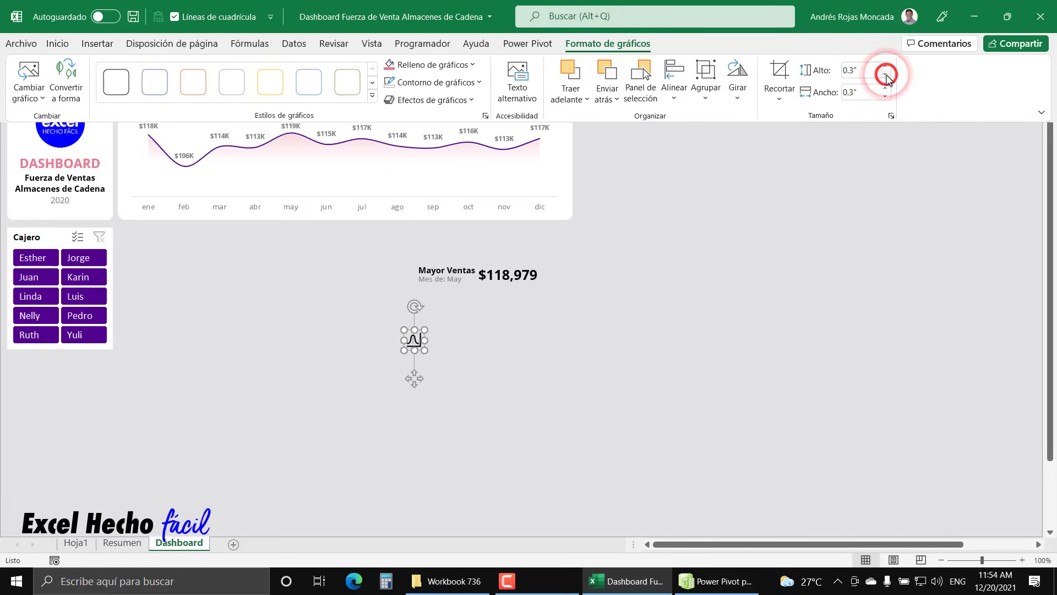
left_click(438, 66)
left_click(429, 253)
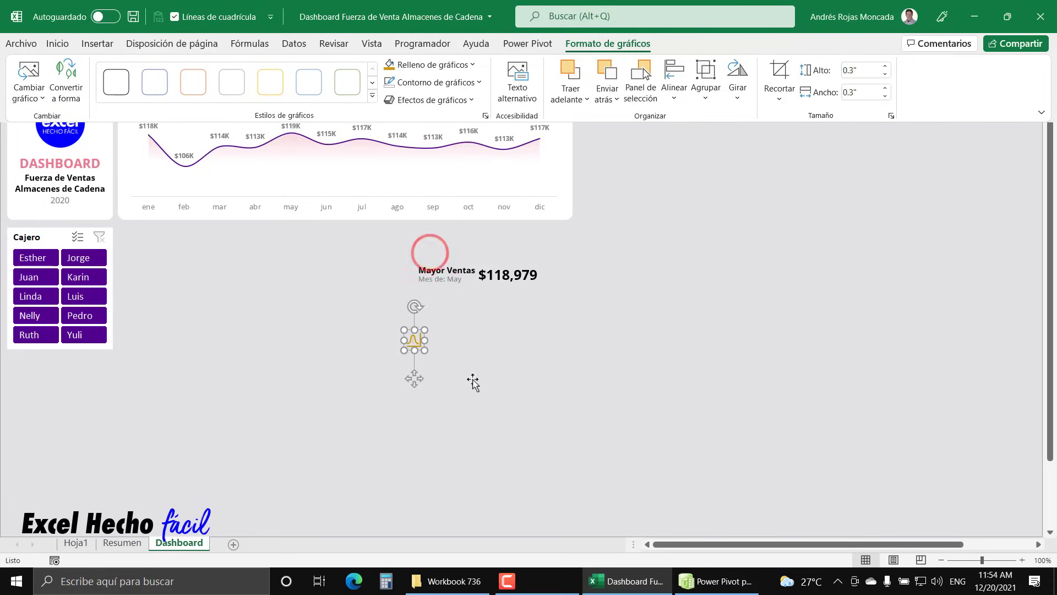
Change the copied indicator's "Mayor Ventas" title below the chart card to "Promedio".
left_click(453, 271)
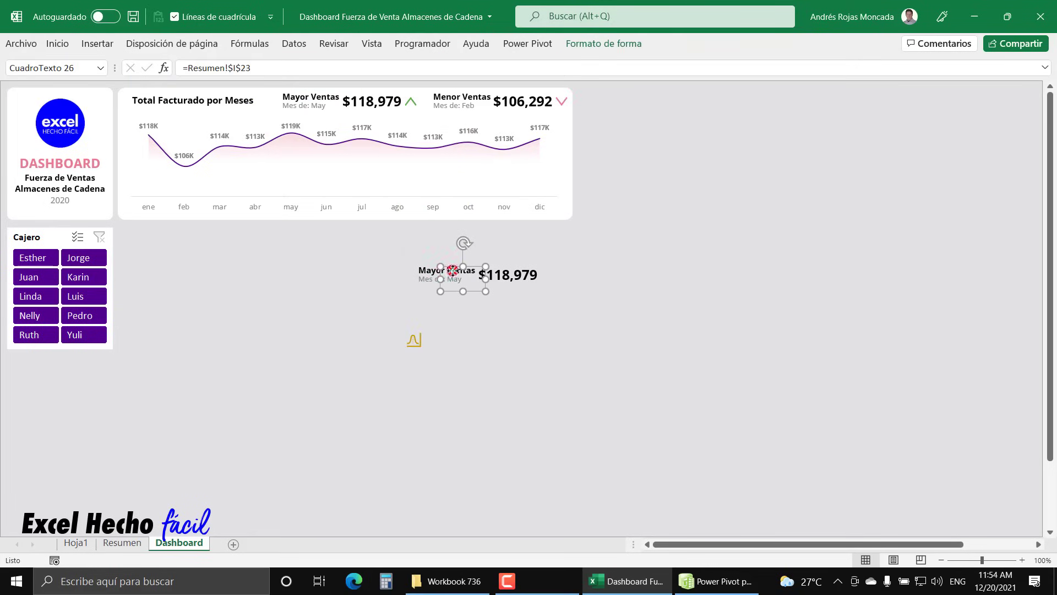
left_click(422, 267)
left_click(424, 263)
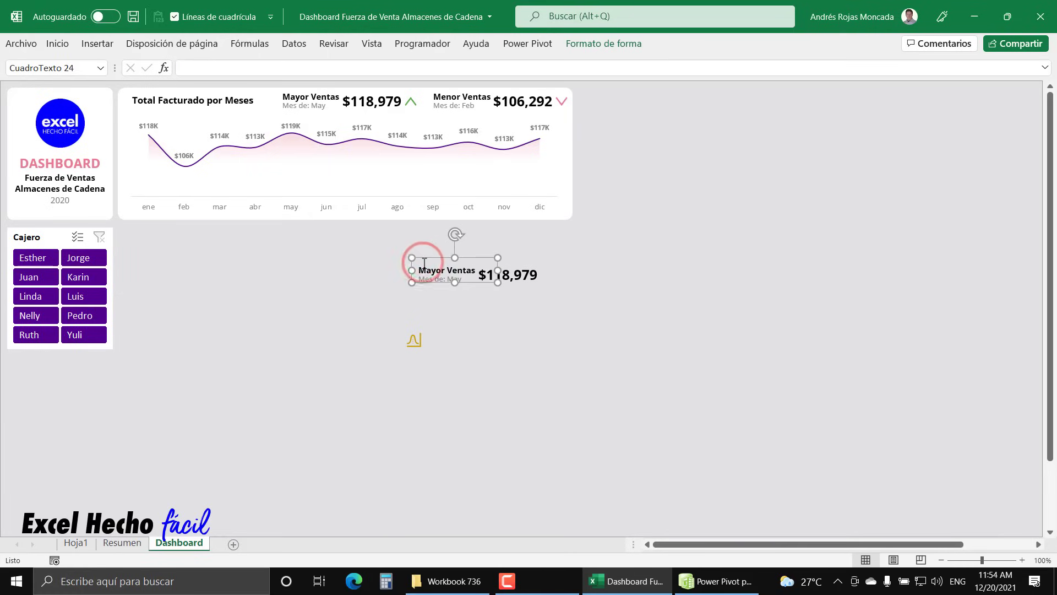
left_click(421, 272)
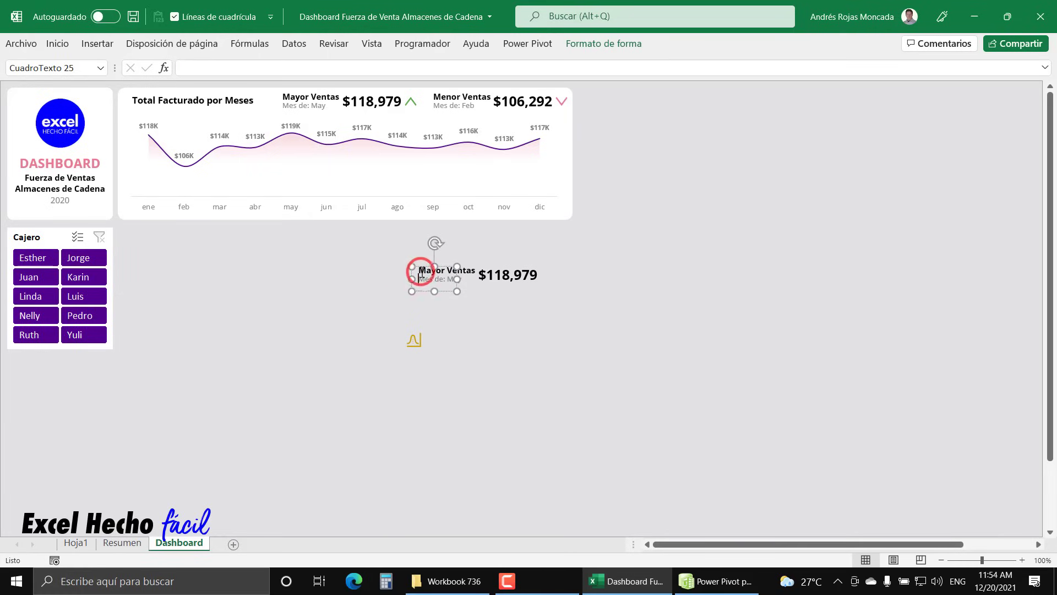
left_click(448, 262)
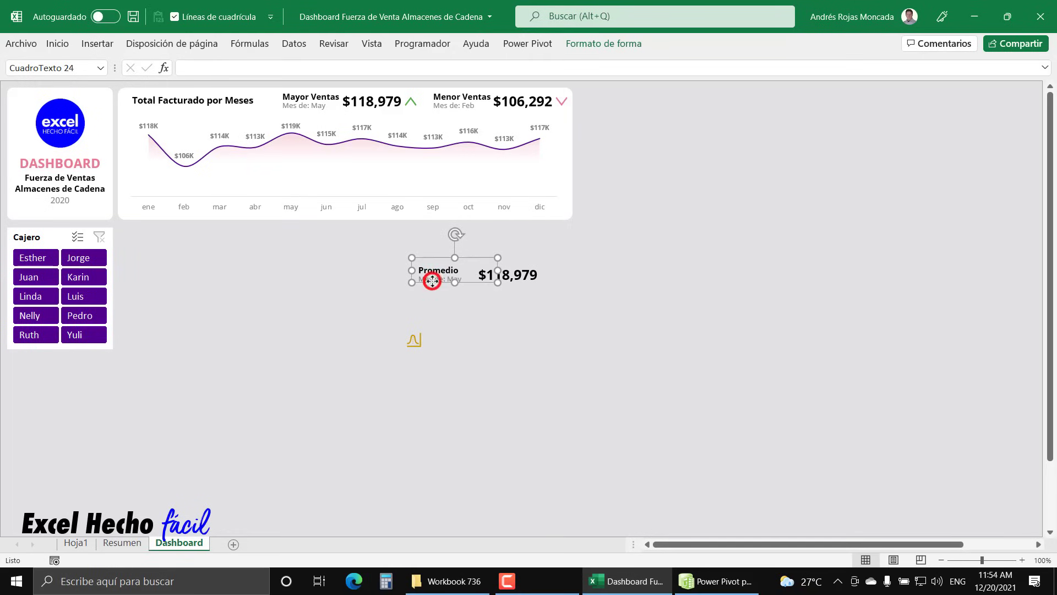
Delete the linked month text box under "Promedio" and widen the "Mes de:" text box.
left_click(433, 281)
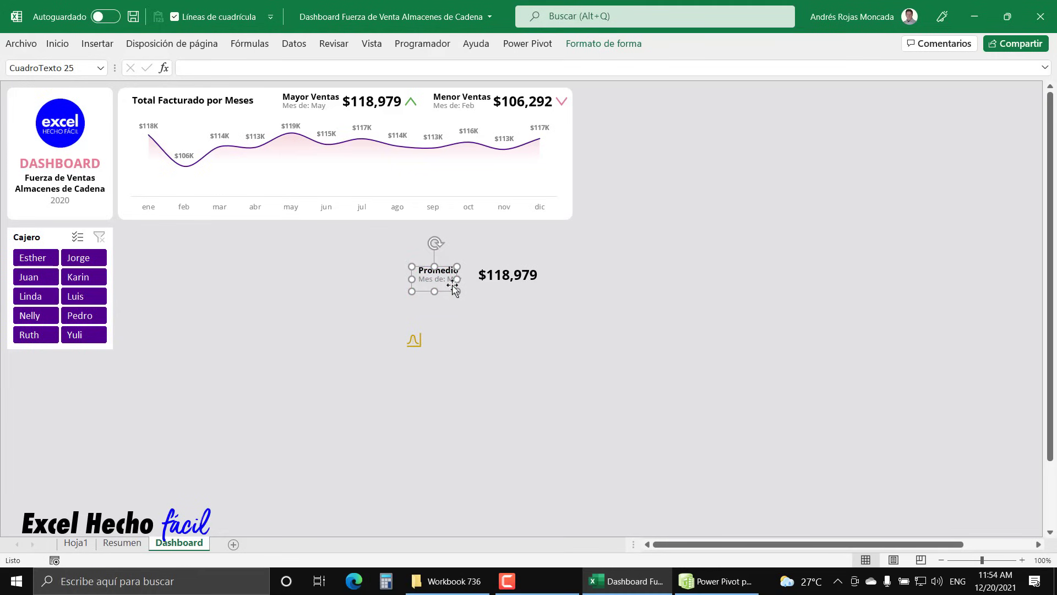
key("Escape")
left_click(457, 286)
key("Delete")
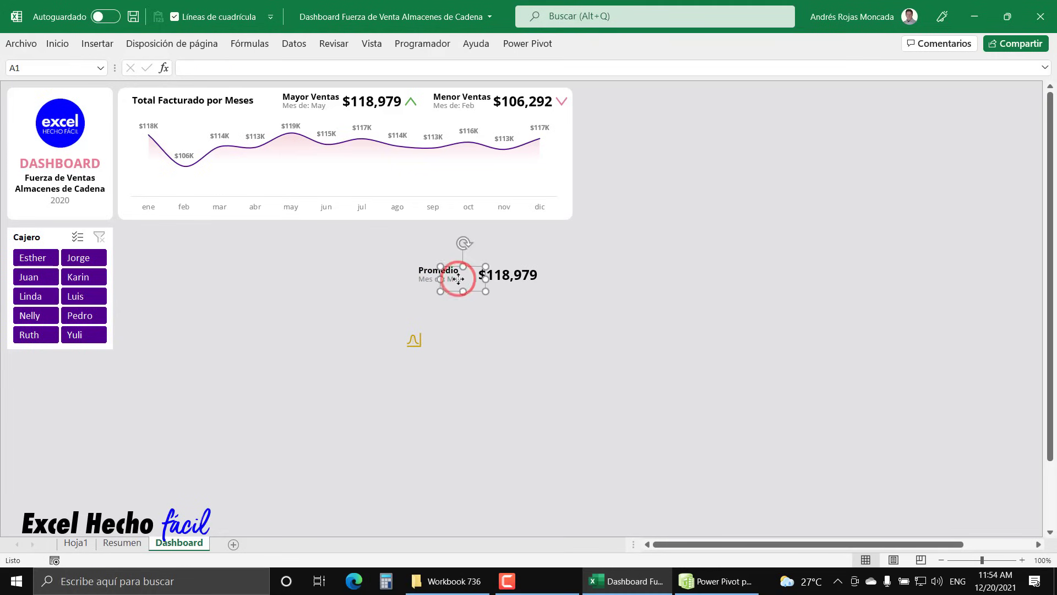
left_click(443, 281)
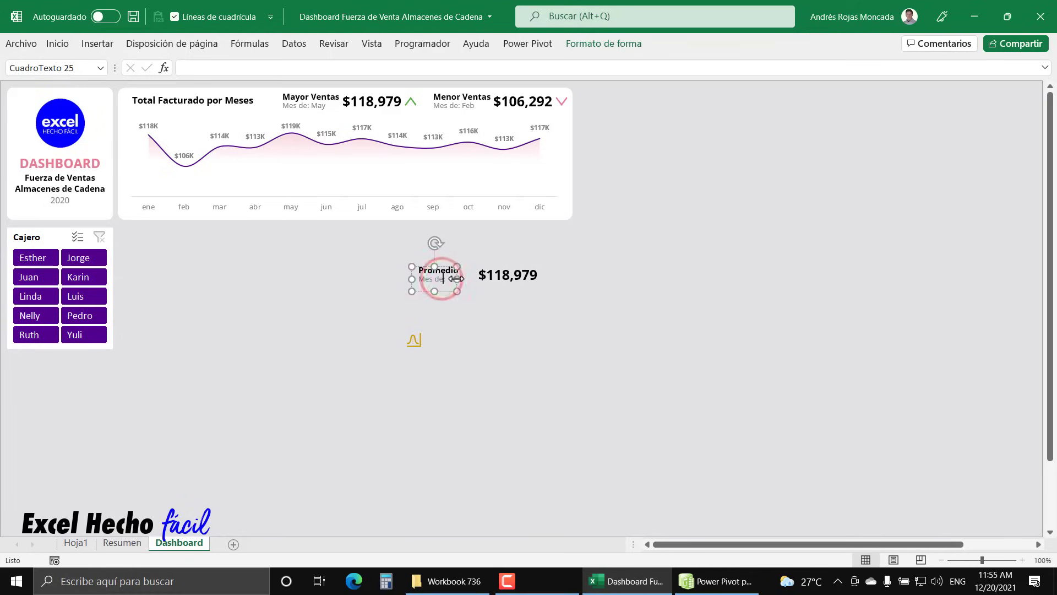
left_click(455, 278)
Link the "Mes de:" text box under "Promedio" to cell J26 of the Resumen sheet.
left_click(205, 64)
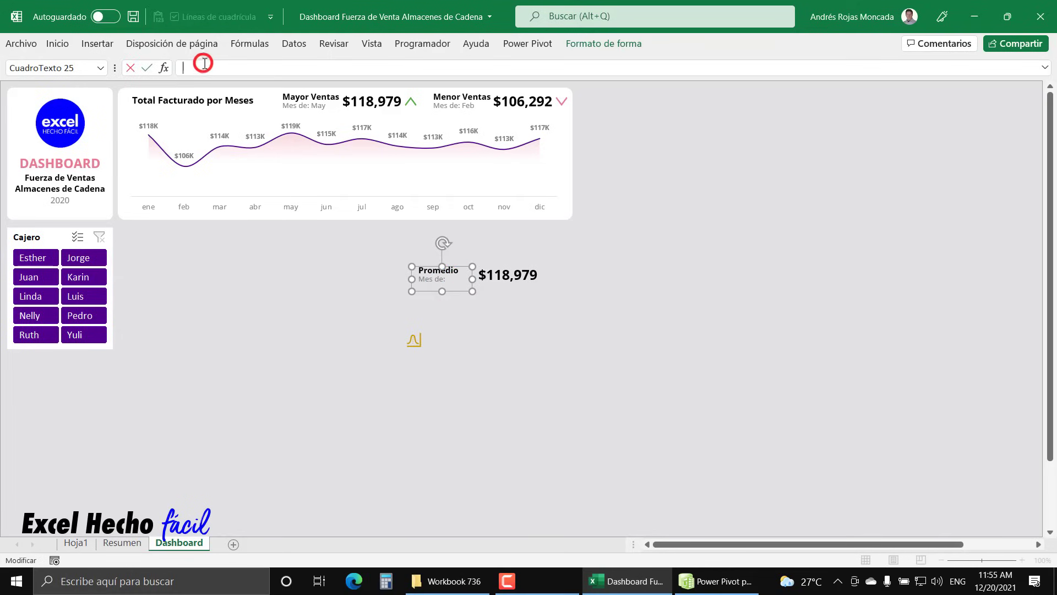
type("=")
left_click(117, 543)
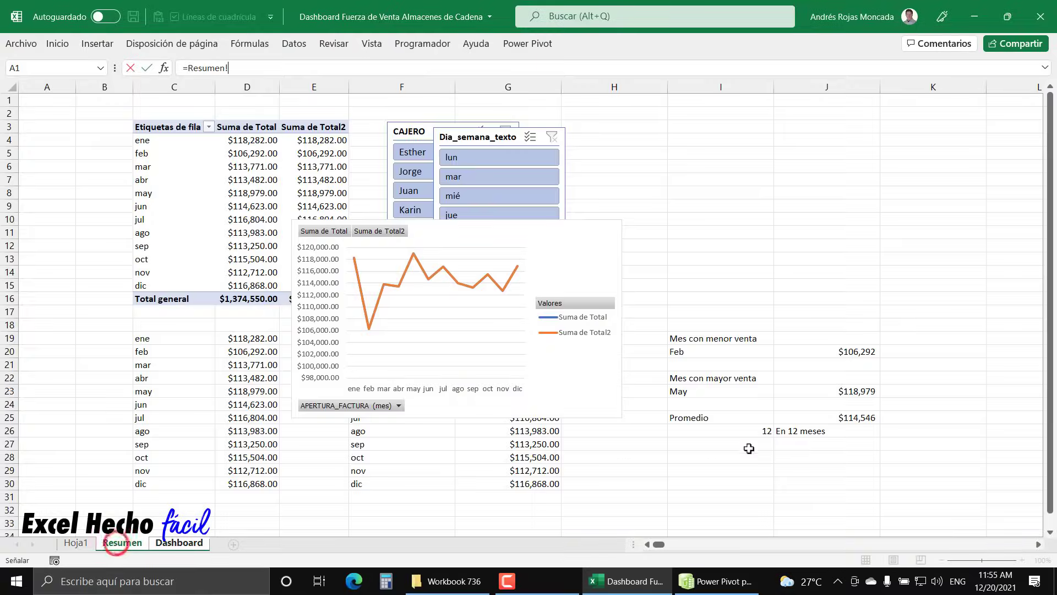
left_click(802, 433)
key("Return")
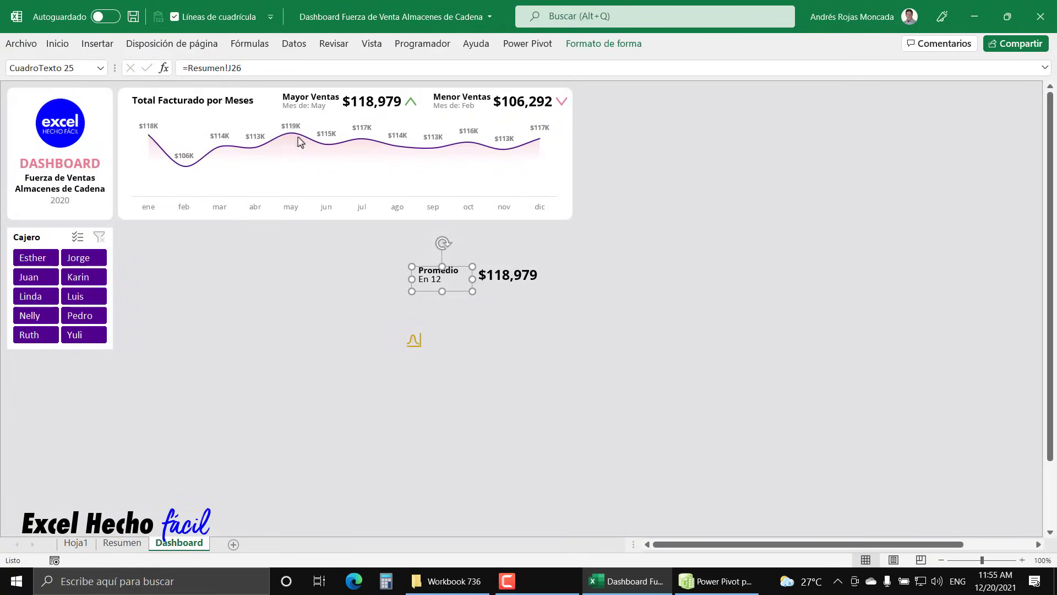
Copy the formatting of the "Mes de:" label in the "Mayor Ventas" group to the subtitle under "Promedio".
left_click(297, 109)
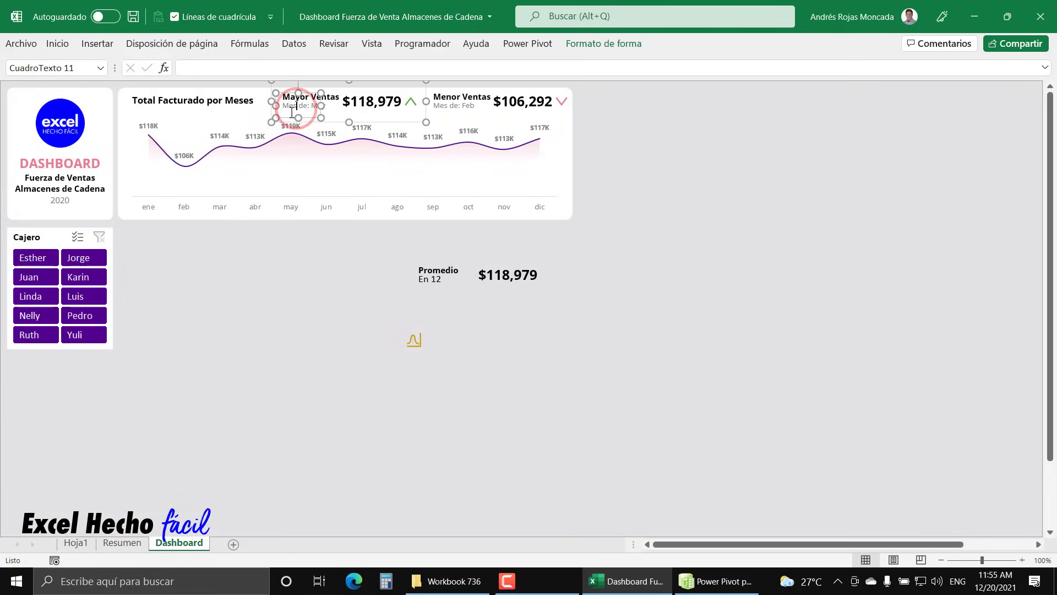
left_click(288, 117)
left_click(22, 43)
left_click(22, 42)
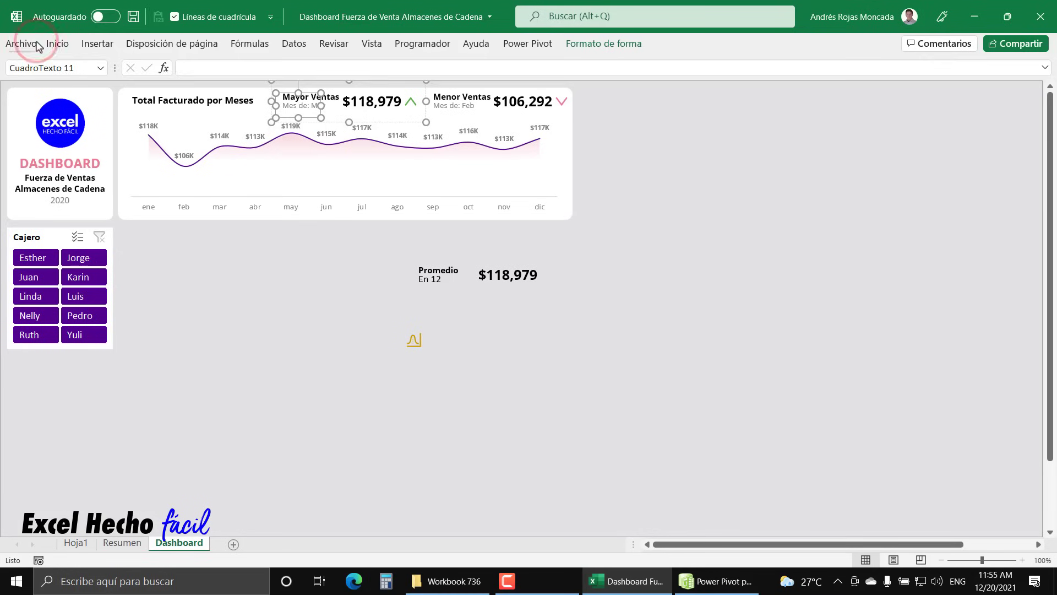
left_click(78, 44)
left_click(62, 43)
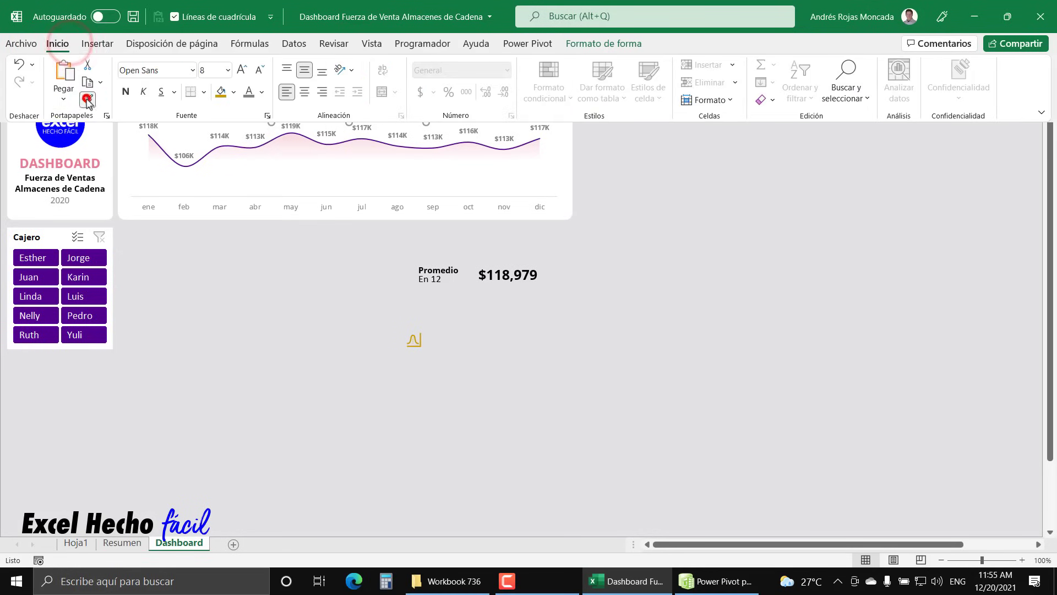
left_click(85, 97)
left_click(432, 281)
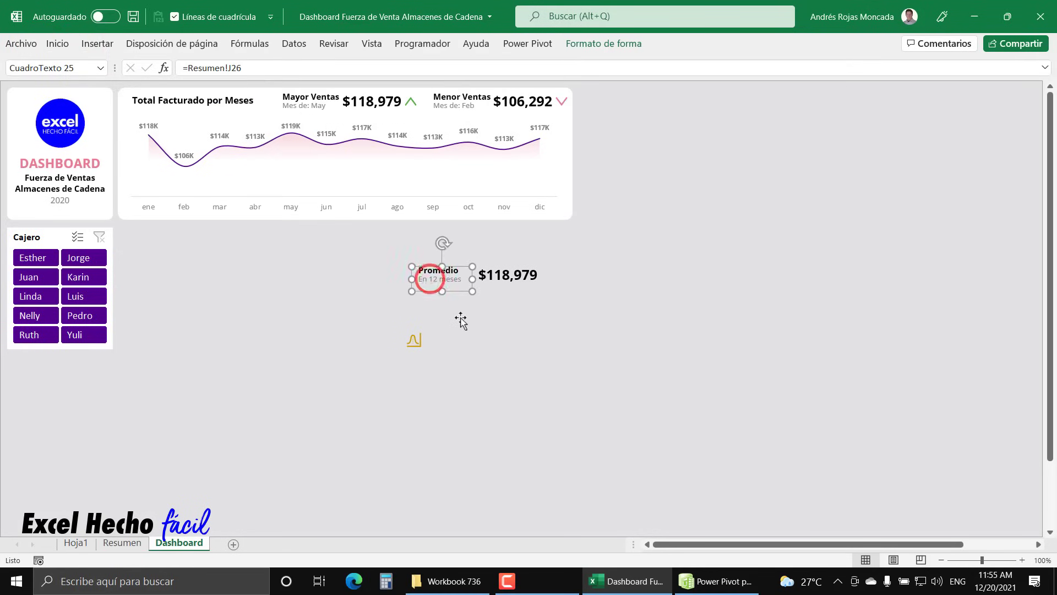
Relink the amount text box beside "Promedio" to cell J25 of the Resumen sheet.
left_click(503, 273)
left_click_drag(259, 66, 148, 69)
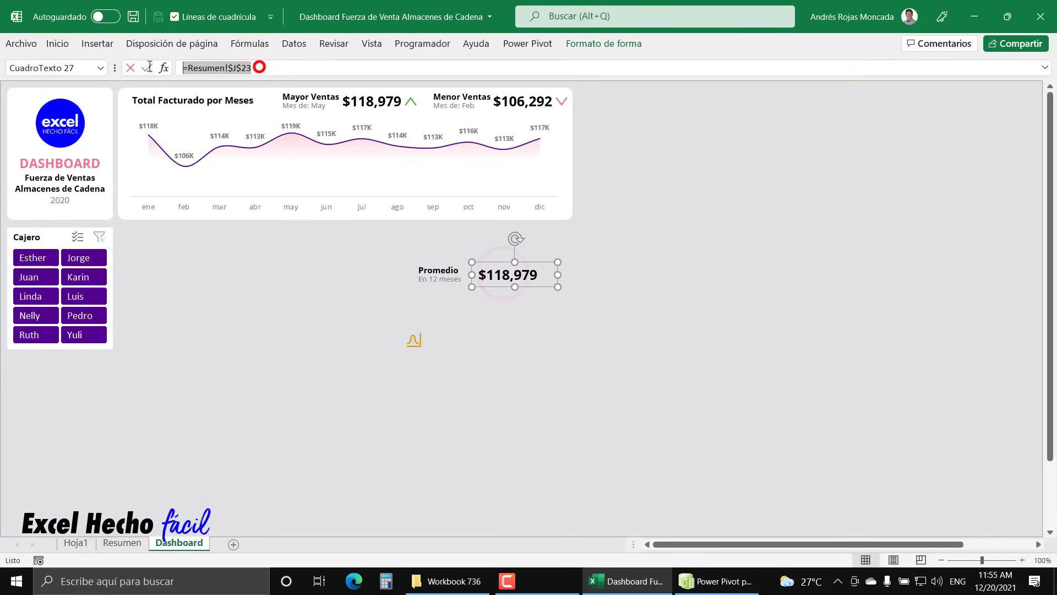
type("=")
left_click(137, 541)
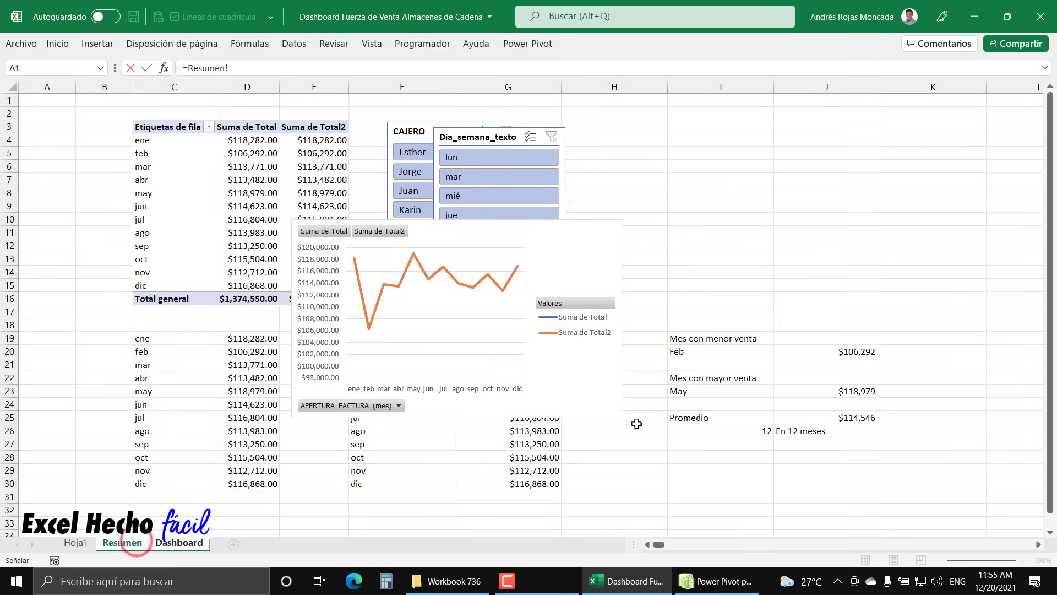
key("Return")
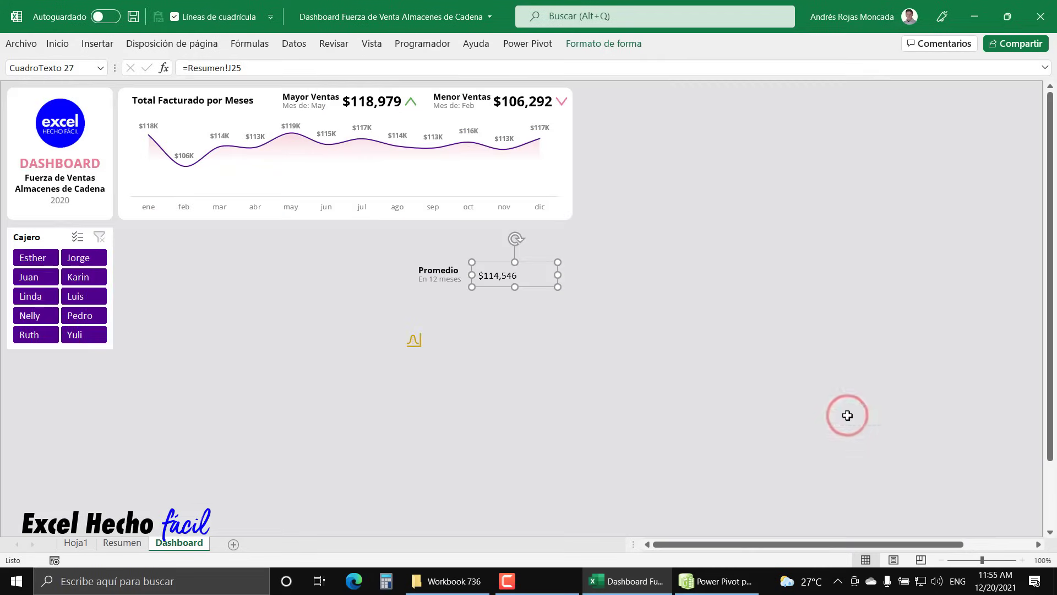
Apply the formatting of the "Mayor Ventas" amount to the amount beside "Promedio".
left_click(377, 104)
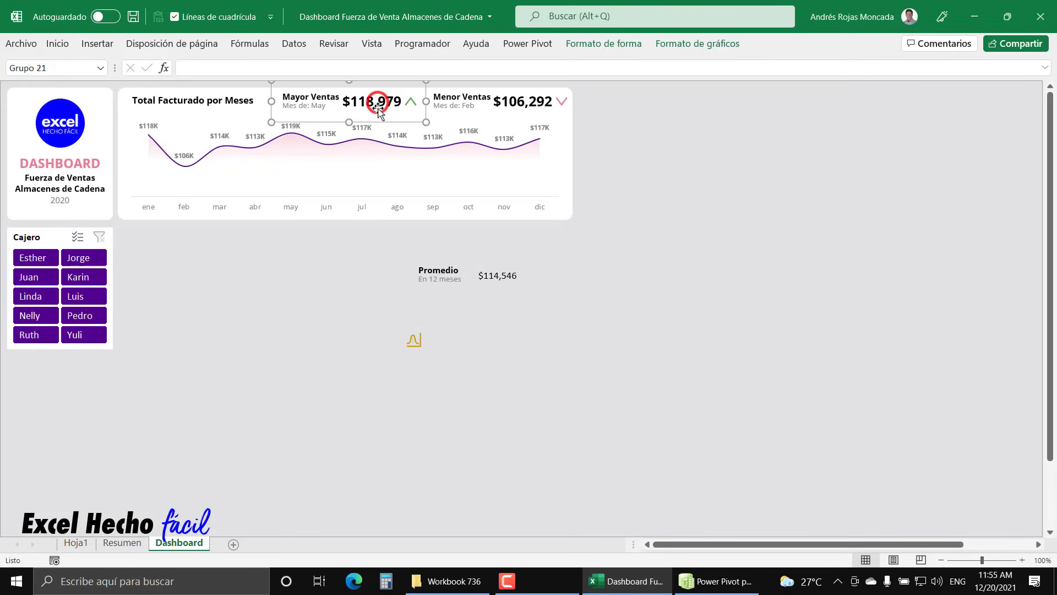
left_click(377, 103)
left_click(56, 44)
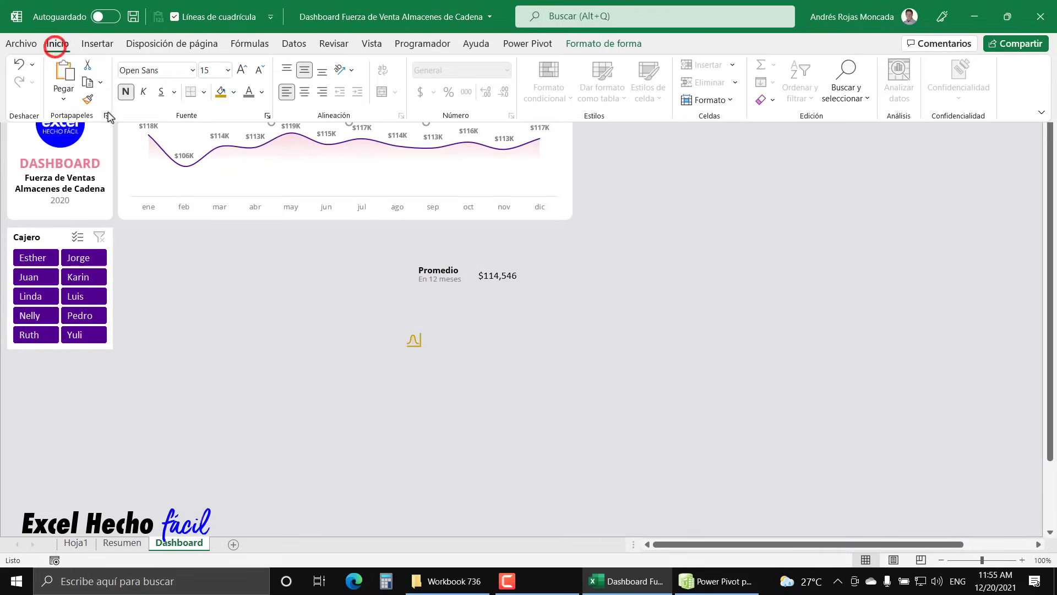
left_click(83, 98)
left_click(493, 275)
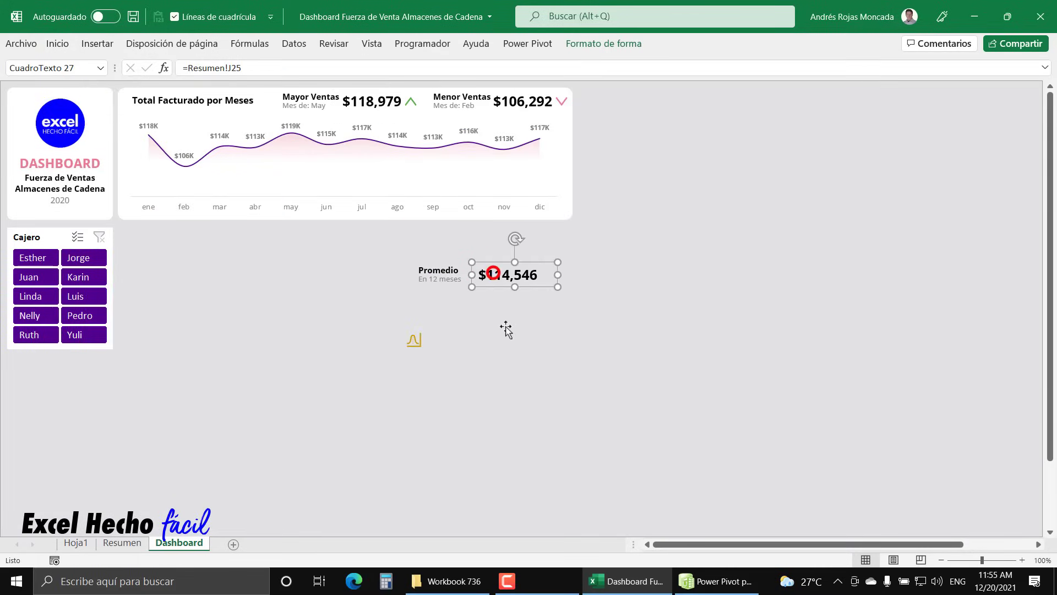
Nudge the average amount leftward until it sits close beside the "Promedio" label.
key("Left")
key("Left")
key("Left")
key("Left")
key("Left")
key("Left")
key("Left")
key("Left")
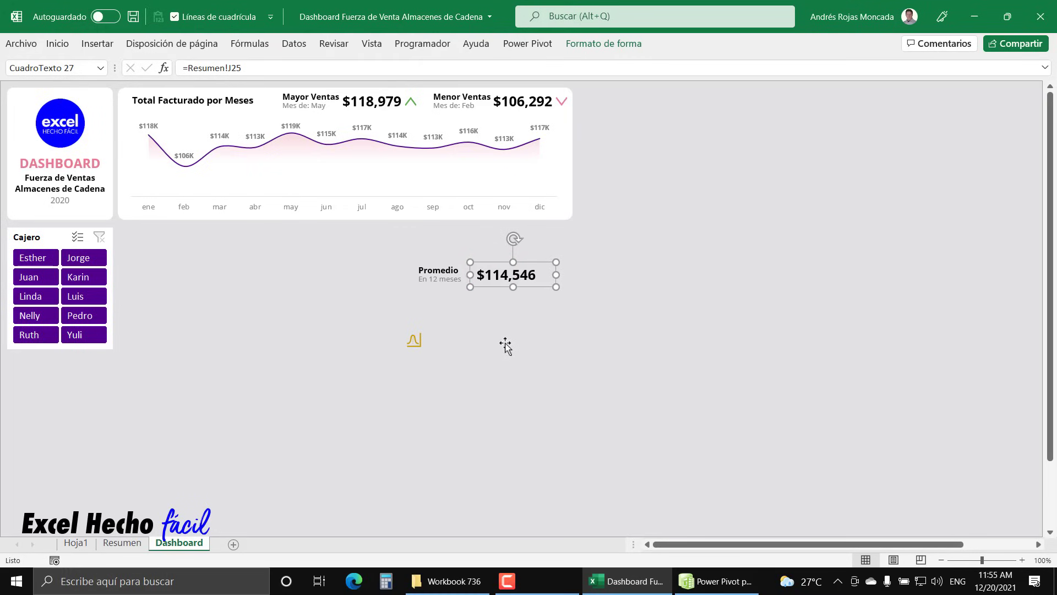
key("Left")
key("Left")
key("Left")
key("Left")
key("Left")
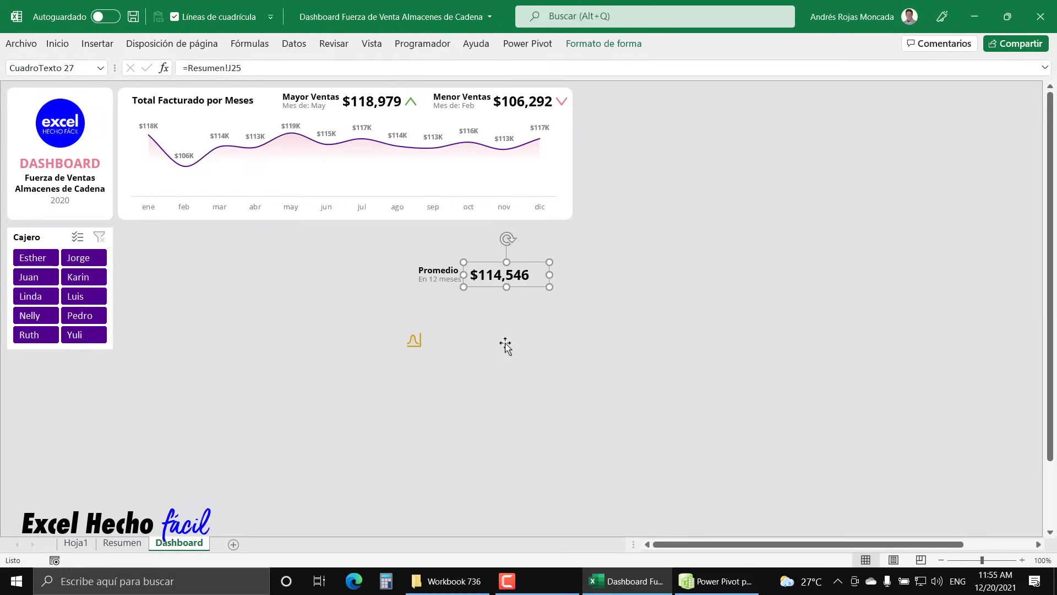
key("Left")
key("Left")
key("Left")
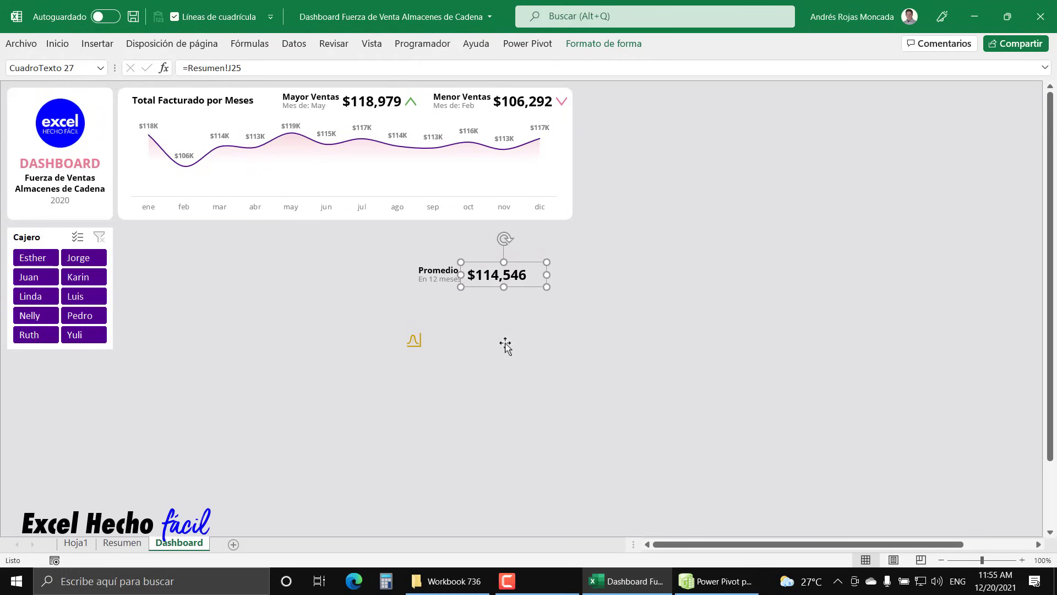
key("Escape")
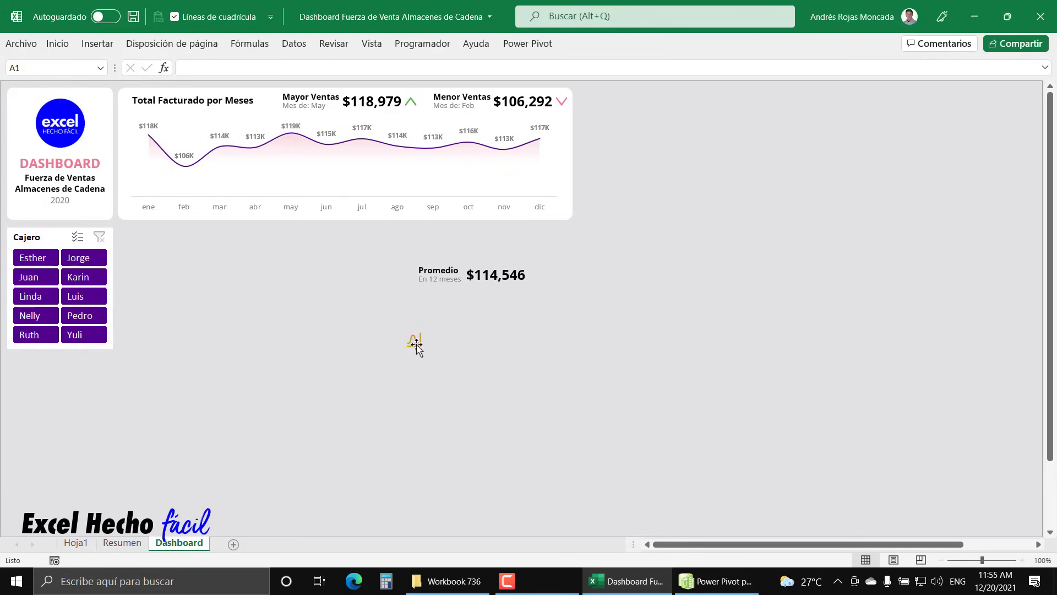
Place the gold bell curve icon just right of the average amount and group it with the "Promedio" text boxes.
left_click_drag(416, 341, 540, 272)
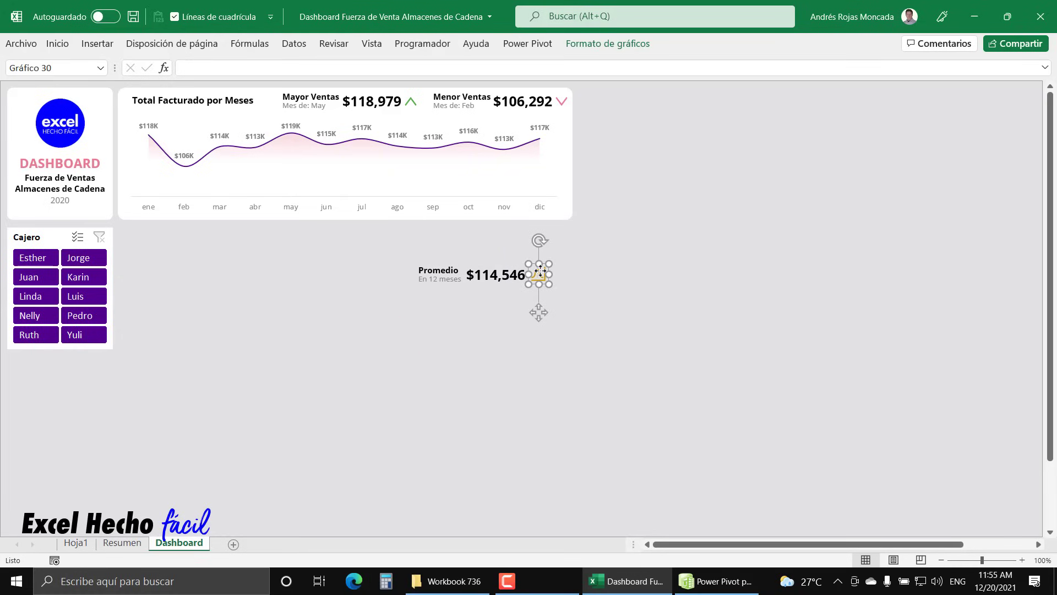
left_click(457, 273, "shift")
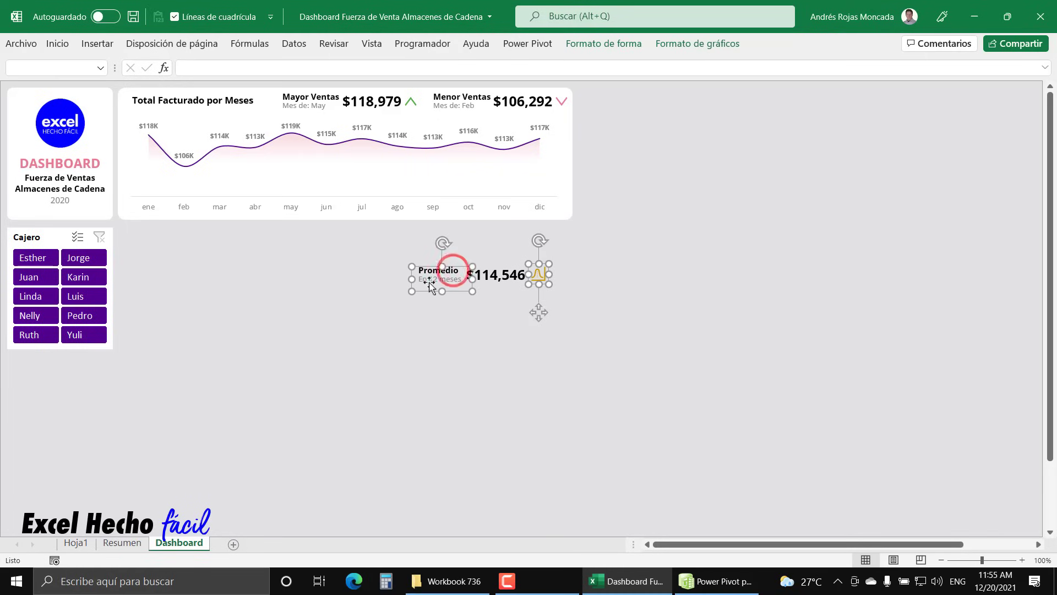
left_click(428, 271, "shift")
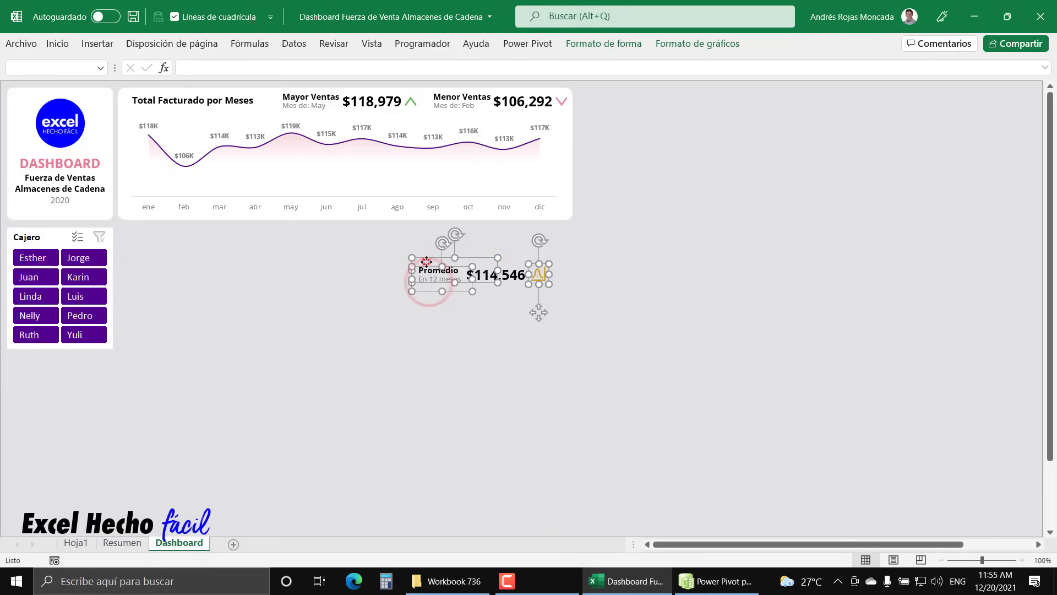
left_click(510, 274, "shift")
right_click(529, 265)
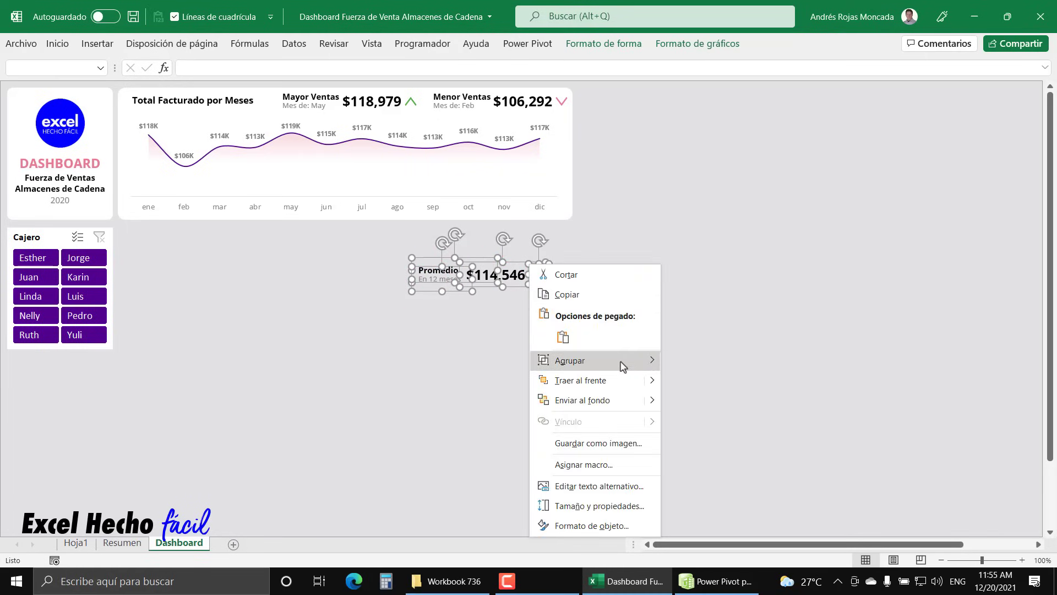
mouse_move(628, 363)
left_click(673, 361)
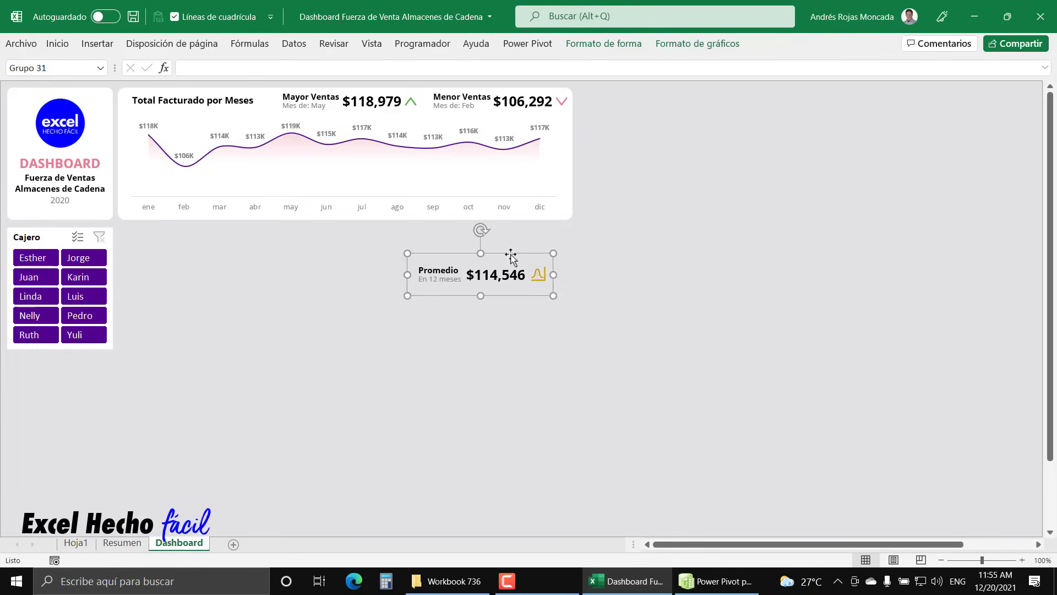
Move the "Promedio" group into the lower-right corner of the sales chart card and fine-tune its position.
left_click_drag(511, 255, 523, 165)
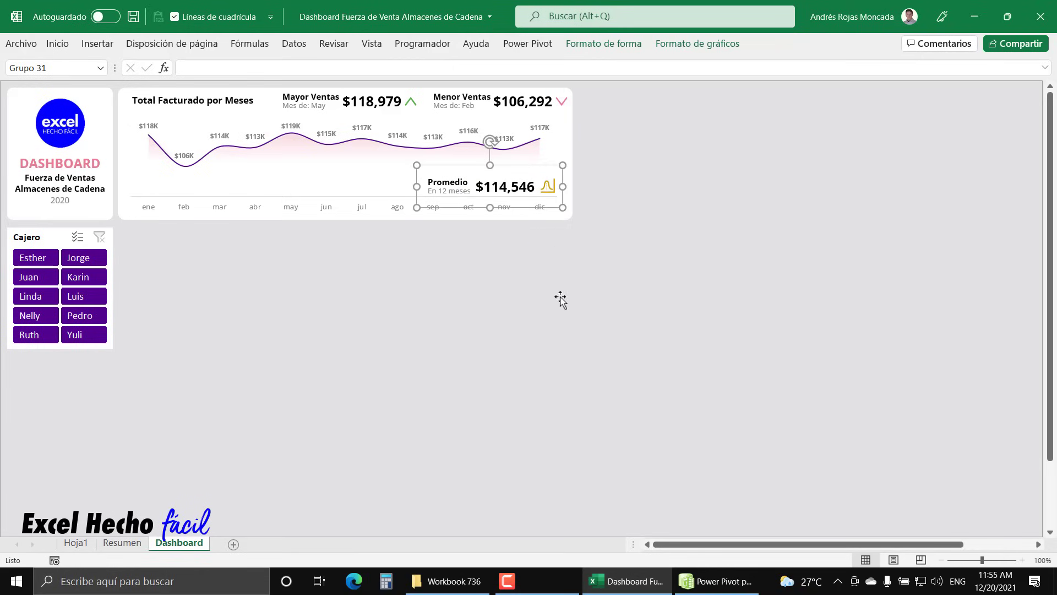
key("Right")
key("Right")
key("Right")
key("Right")
key("Down")
key("Down")
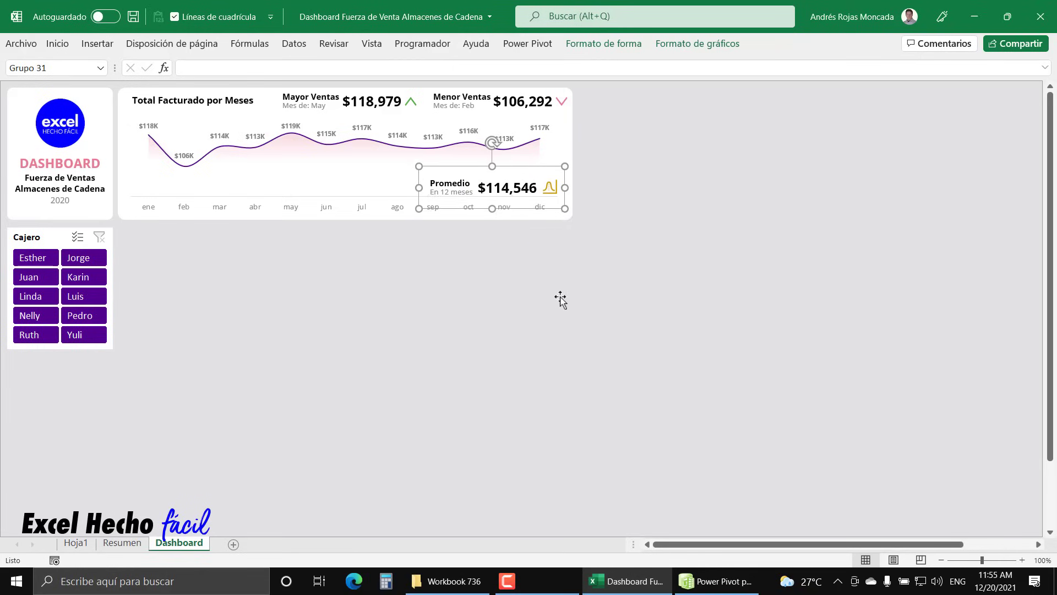
Nudge the "Promedio" group rightward until its bell curve icon lines up with the arrow of the "Menor Ventas" indicator above.
key("Escape")
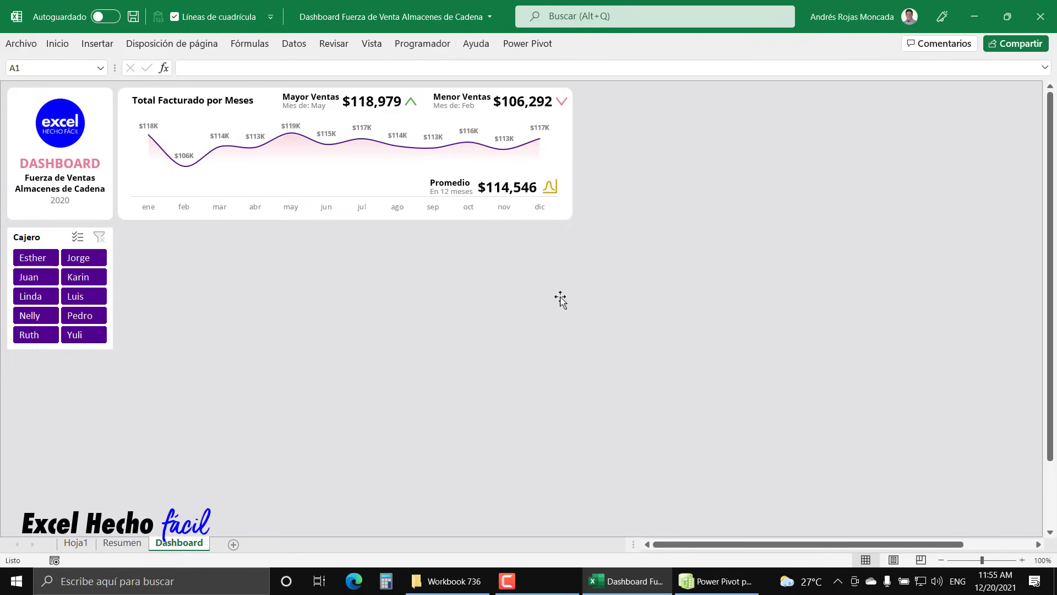
left_click(533, 177)
key("Right")
key("Right")
key("Right")
key("Right")
key("Right")
key("Right")
key("Right")
key("Right")
key("Right")
key("Right")
key("Right")
key("Right")
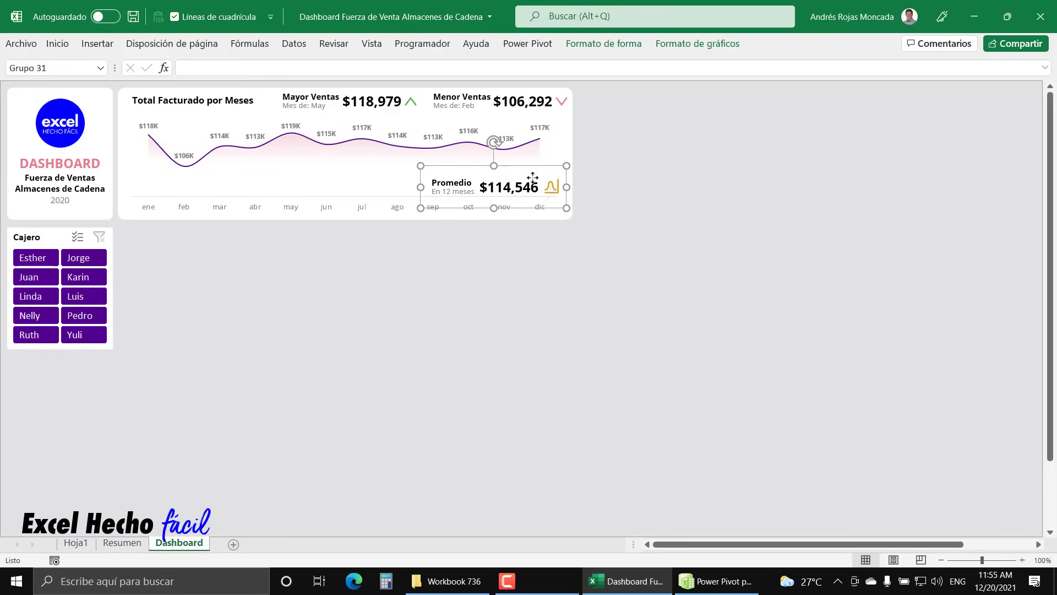
key("Right")
key("Right")
key("Right")
key("Right")
key("Right")
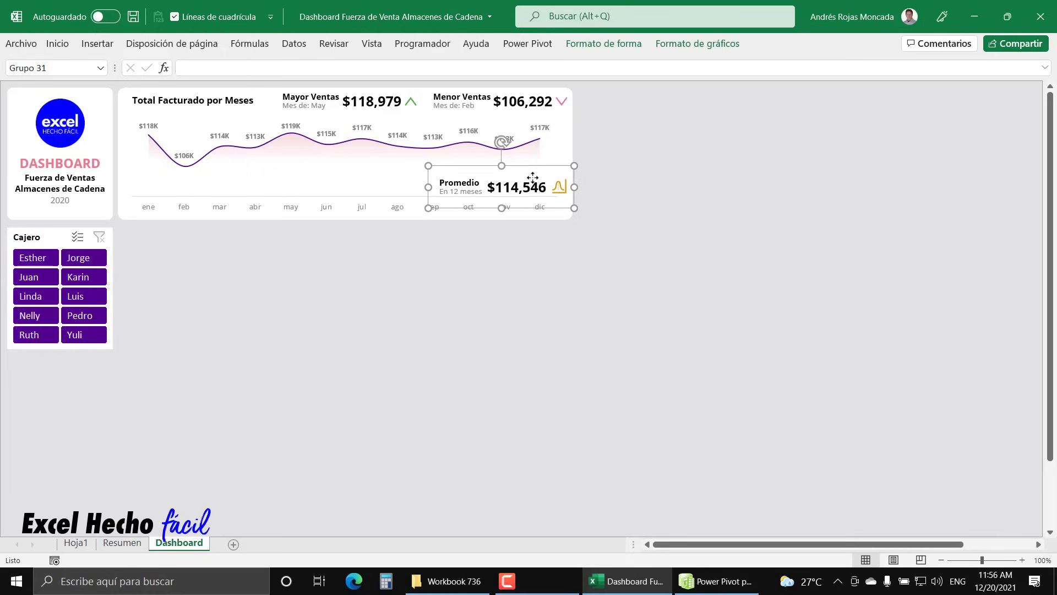
key("Escape")
Test the dashboard's response by filtering the Cajero slicer by several single cashiers and by the block of its first six cashiers.
left_click(43, 258)
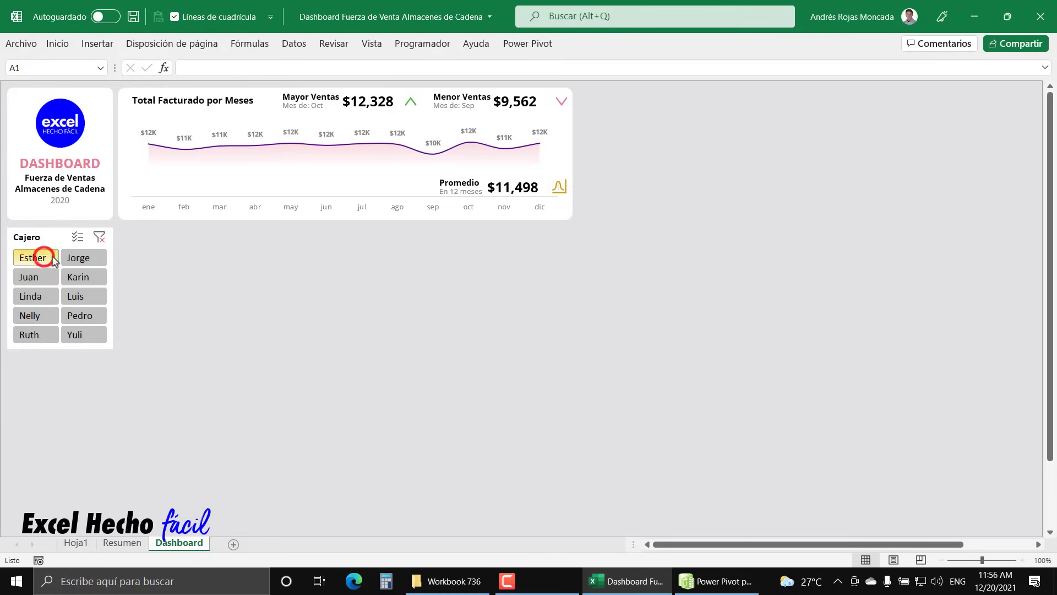
left_click(73, 258)
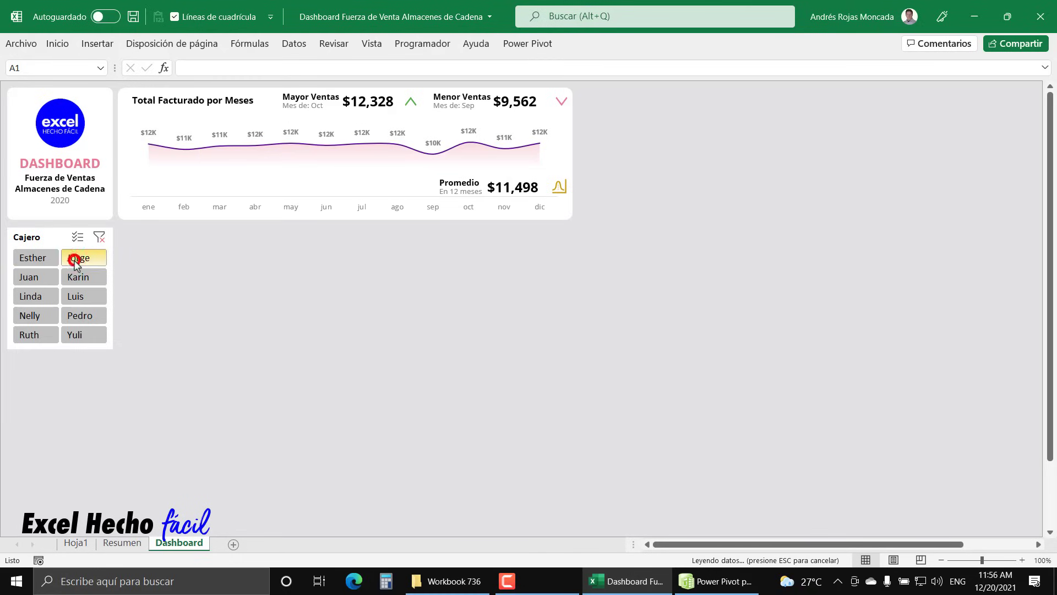
left_click(42, 277)
left_click(34, 296)
left_click(72, 299)
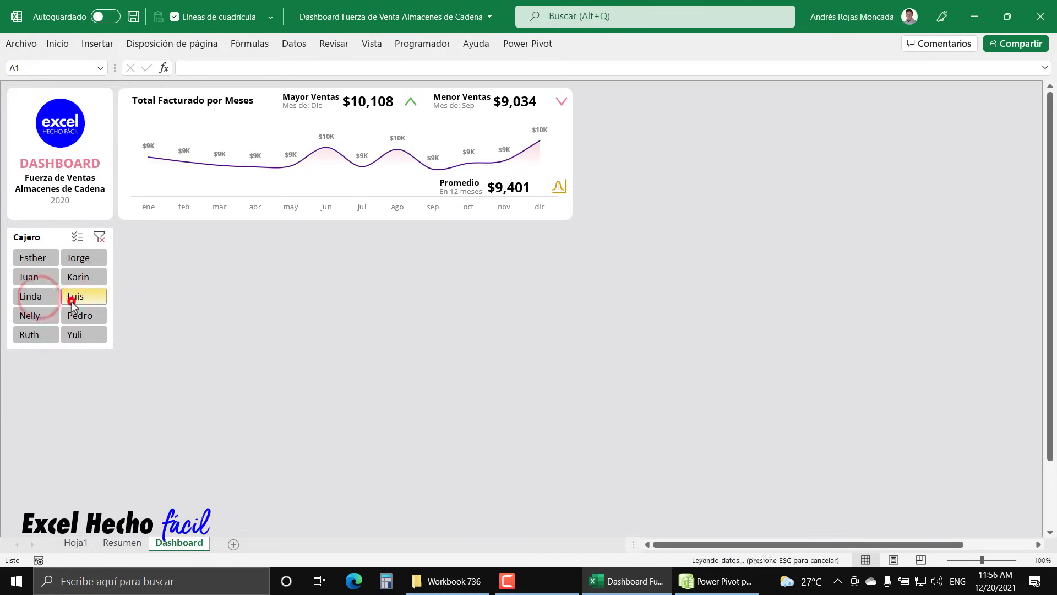
left_click(79, 279)
left_click(78, 314)
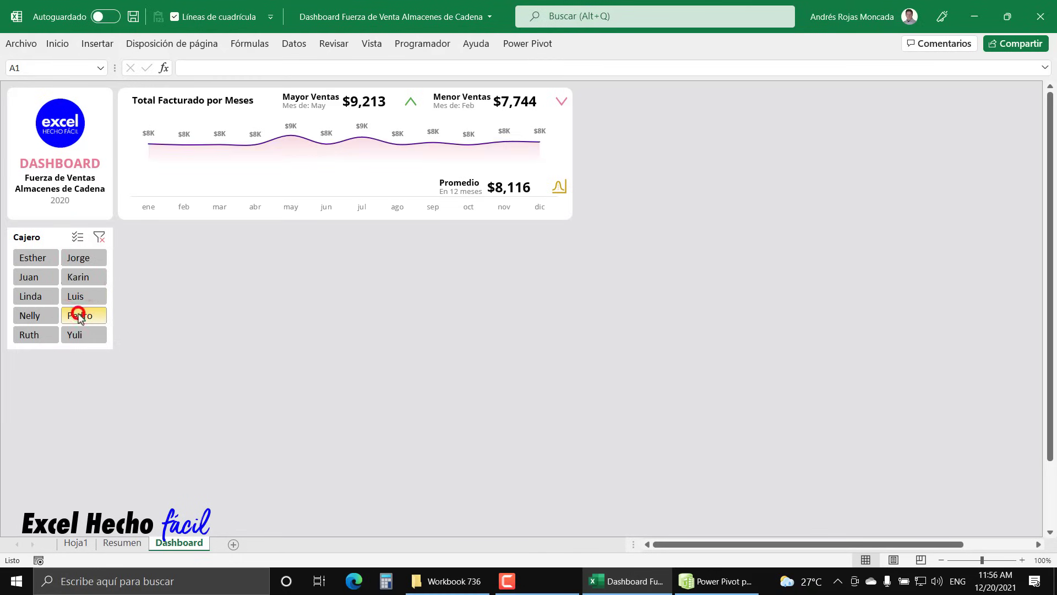
left_click(27, 313)
left_click_drag(29, 258, 93, 298)
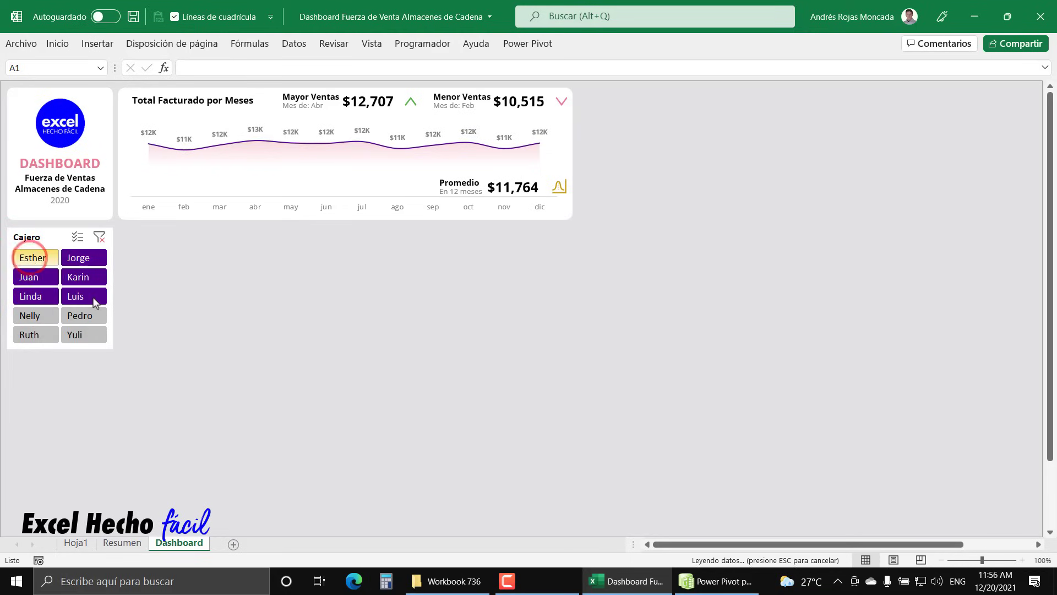
Clear the Cajero slicer filter and save the workbook.
left_click(100, 237)
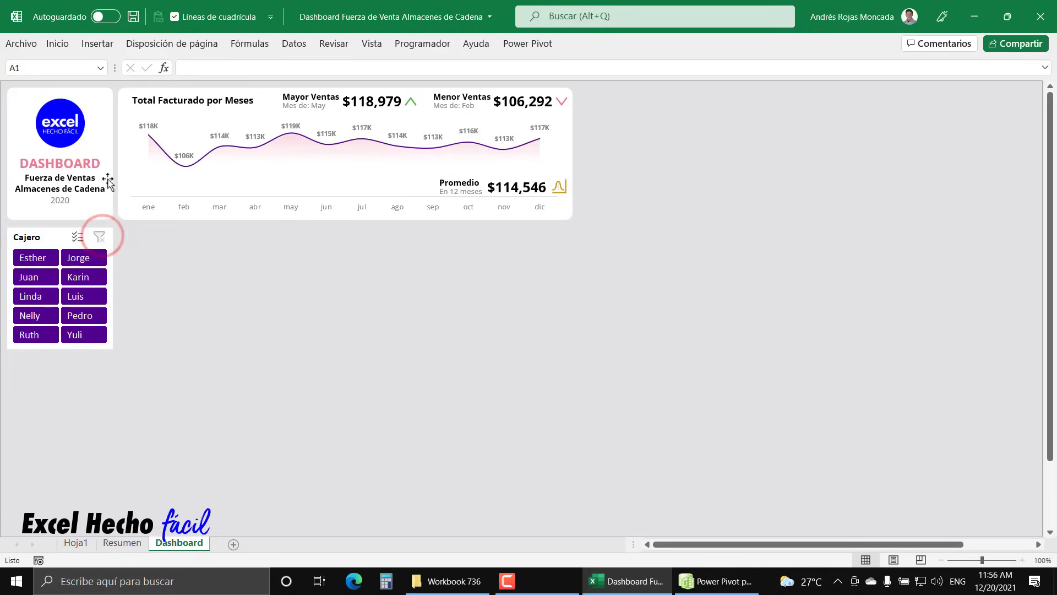
left_click(137, 21)
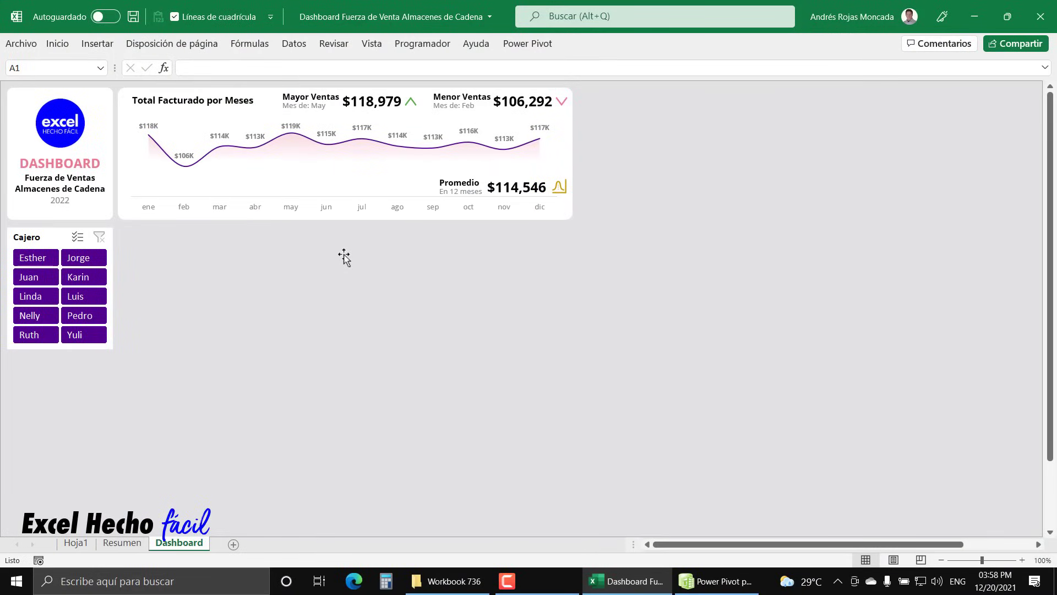
Switch to the Power Pivot window and create the measure "Filas tabla:=COUNTROWS(Datos)" in the cell below "Suma de Total".
left_click(713, 582)
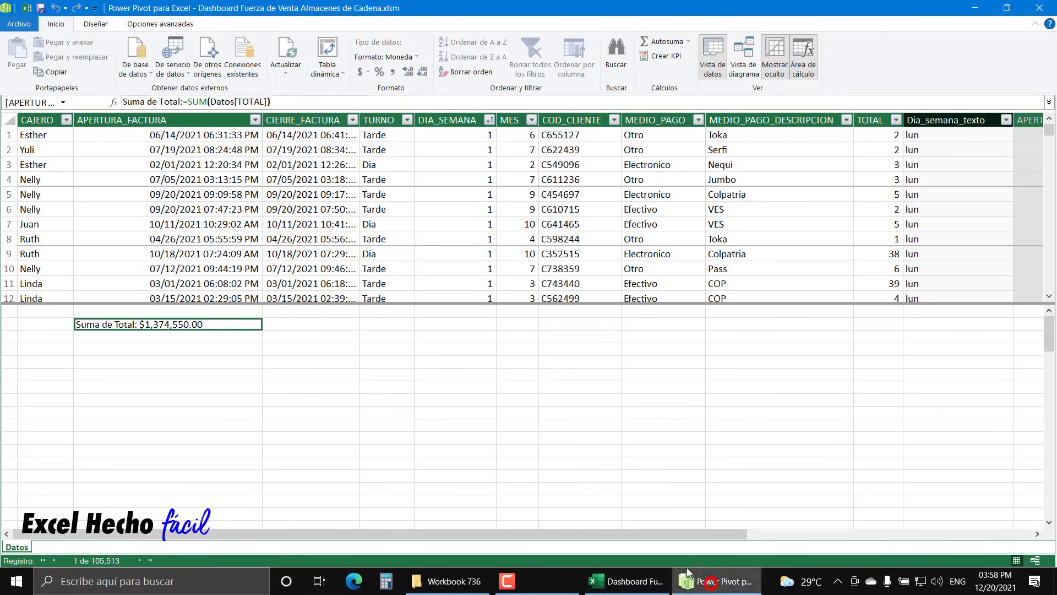
left_click(199, 339)
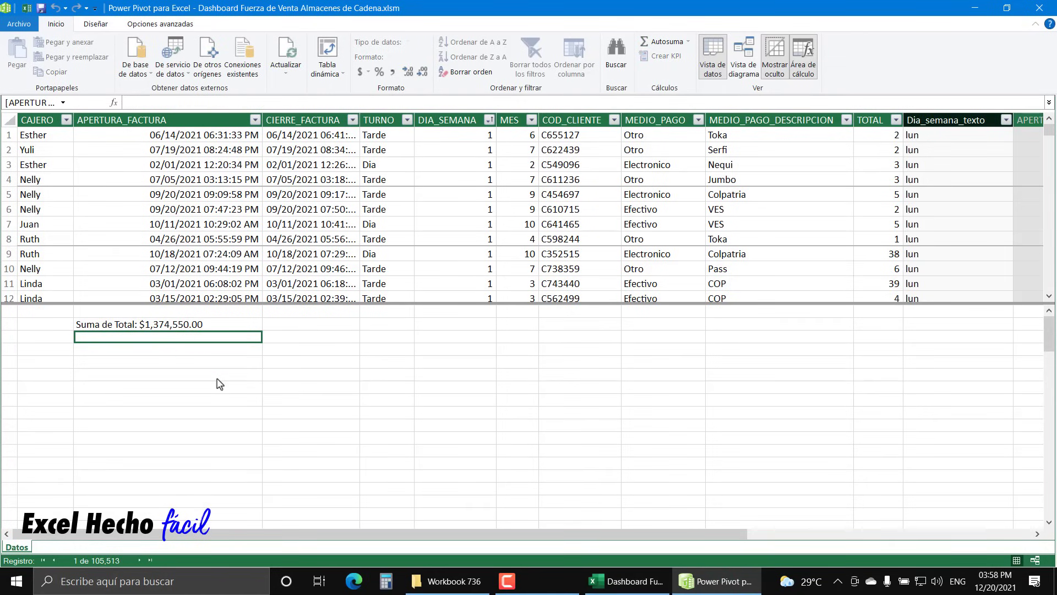
type("=")
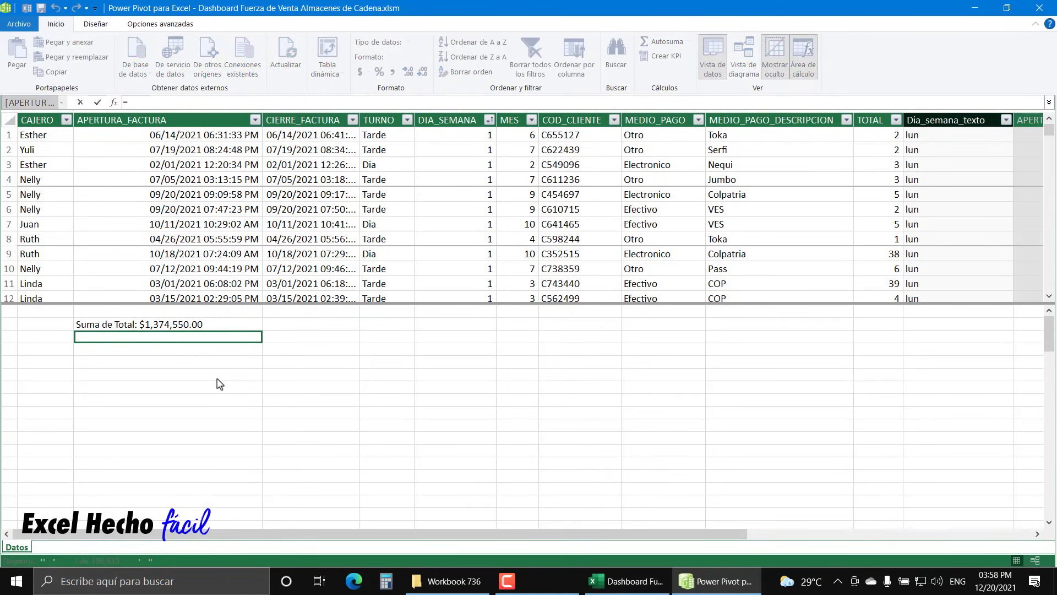
key("BackSpace")
type("Filas tabla:=")
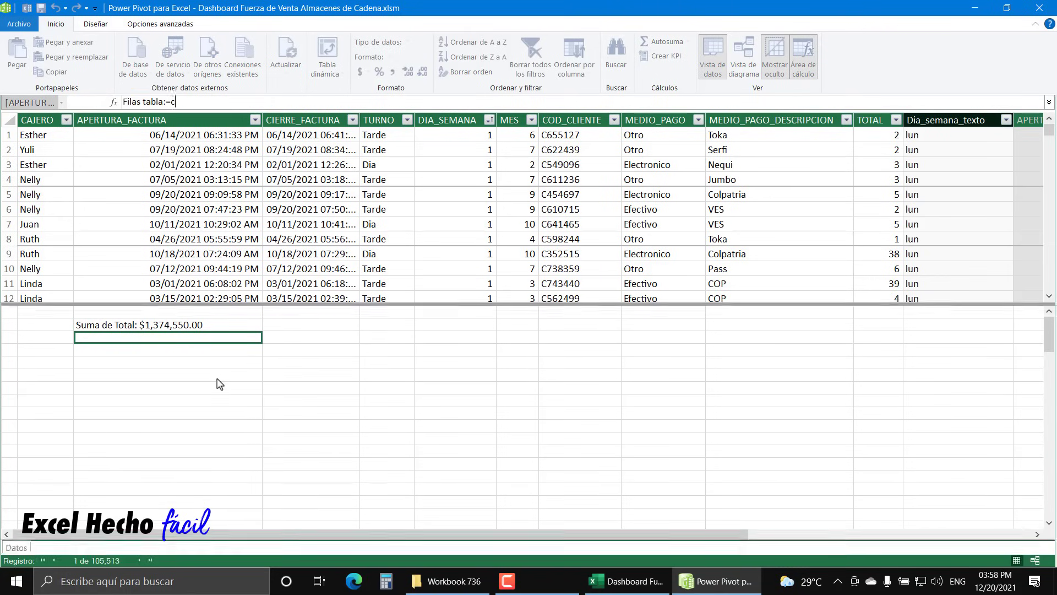
type("copun")
key("BackSpace")
key("BackSpace")
key("BackSpace")
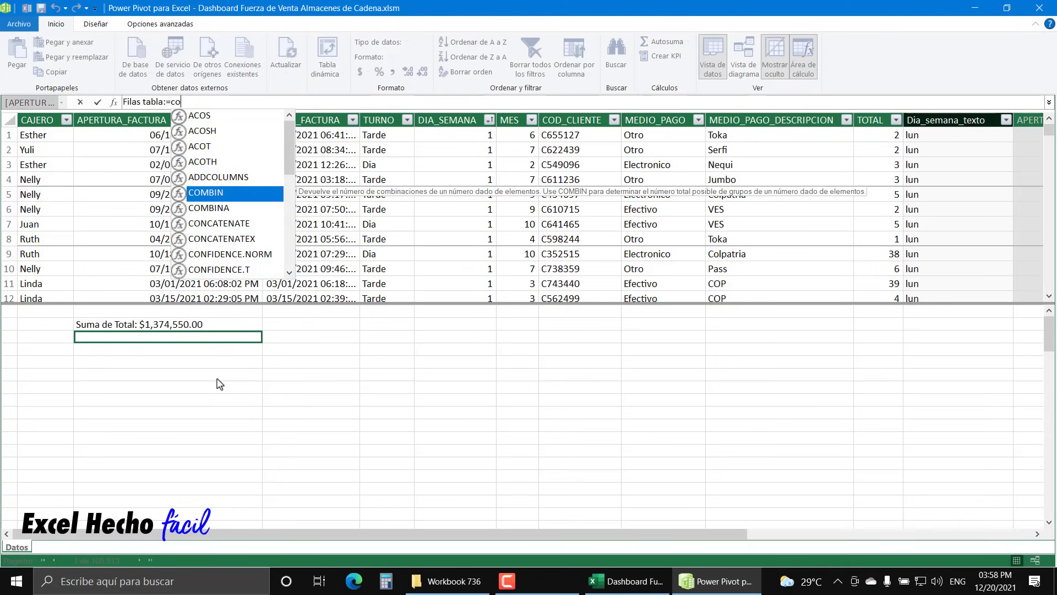
type("un")
key("Down")
key("Down")
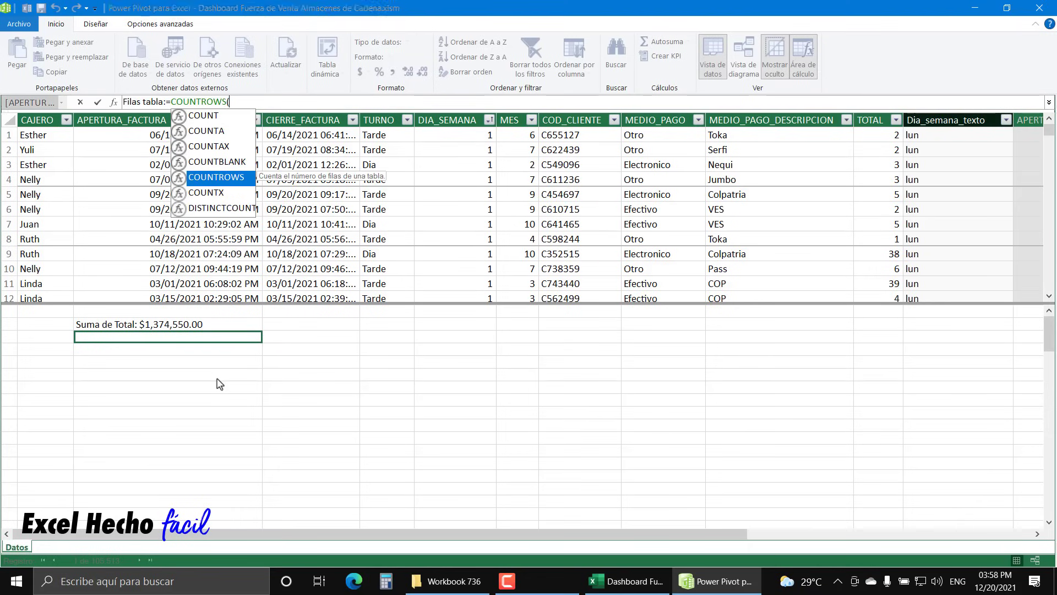
key("Tab")
type("Dato")
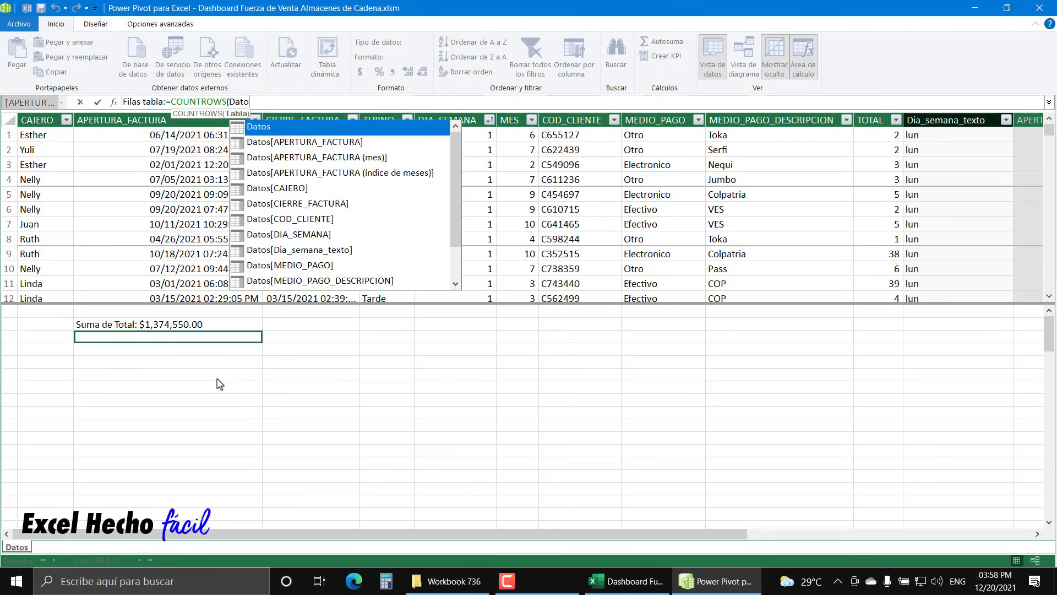
type("s)")
key("Return")
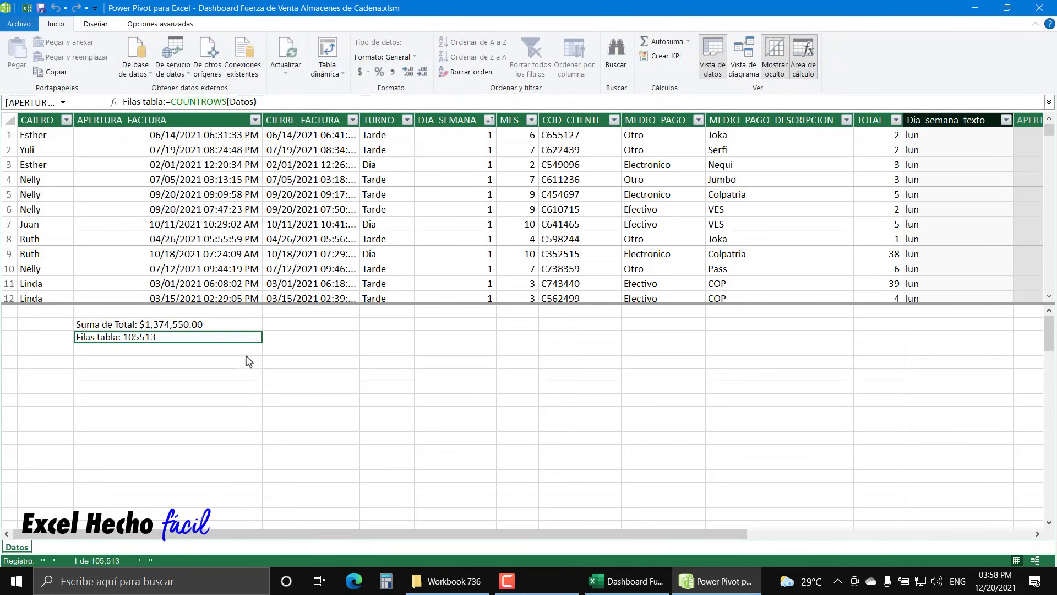
Format the "Filas tabla" measure as a decimal number with 0 decimal places and a thousands separator.
left_click(410, 57)
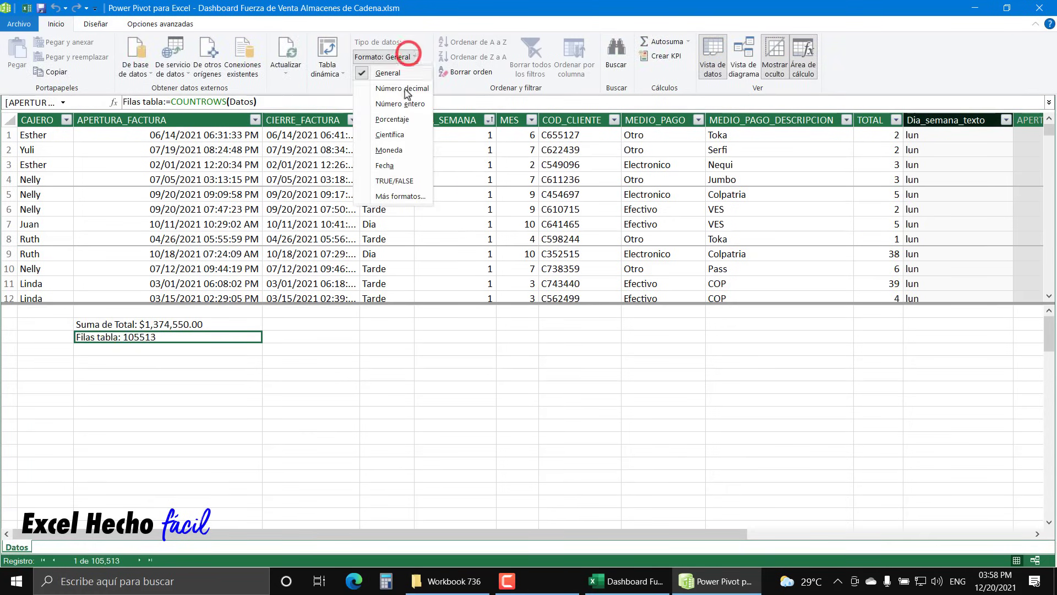
left_click(397, 197)
left_click(367, 278)
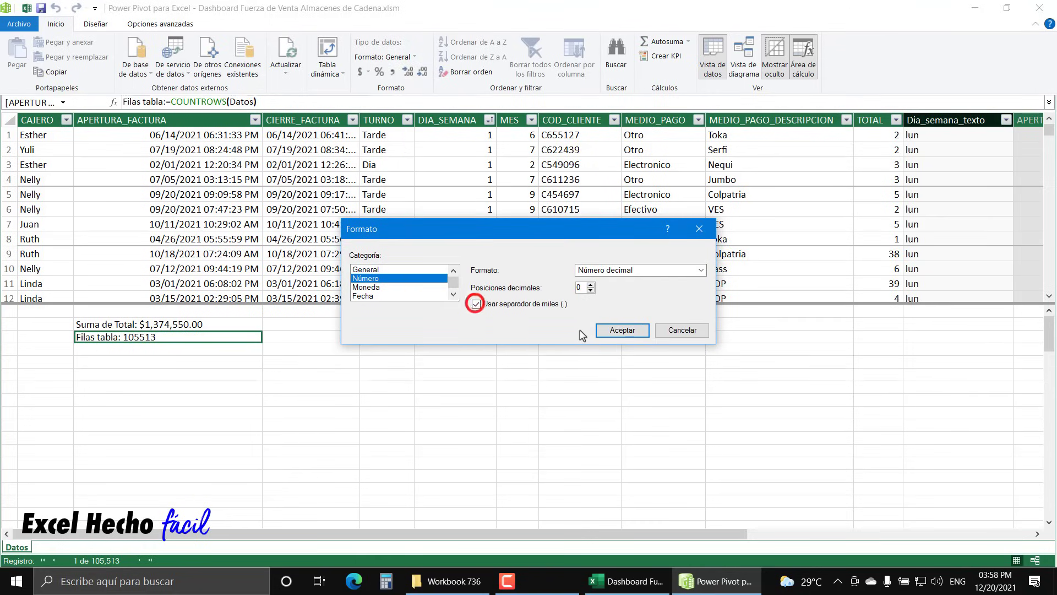
left_click(615, 330)
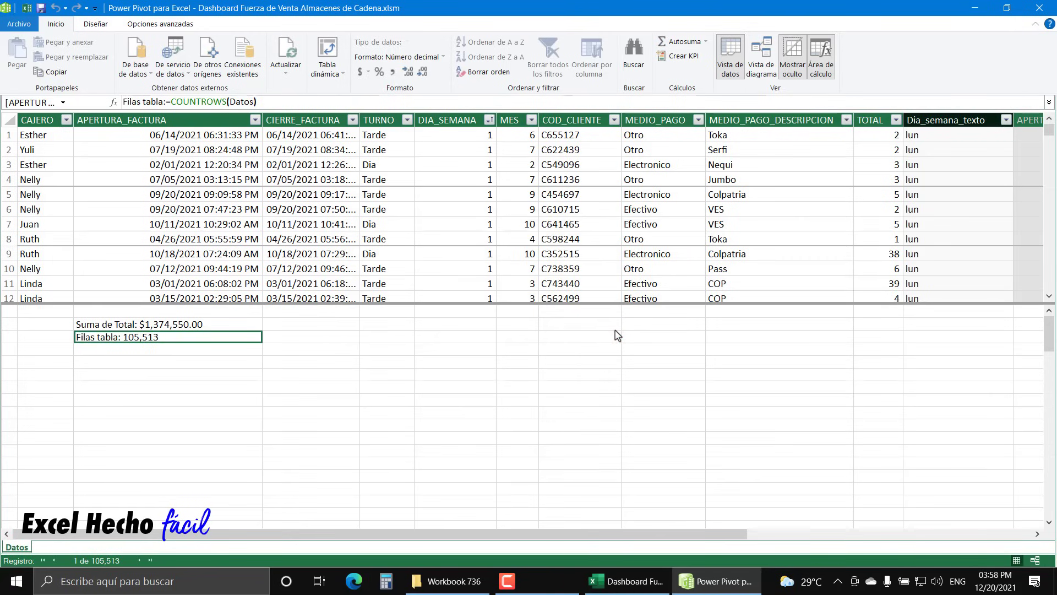
Create a pivot table from the data model on the existing Resumen sheet, placed at cell L4.
left_click(328, 52)
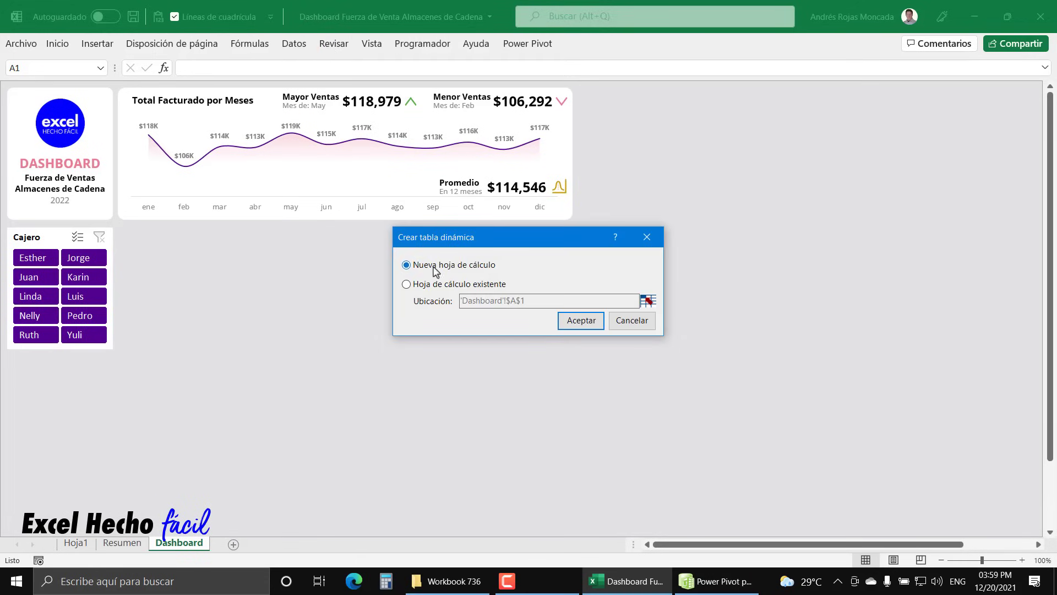
left_click(406, 284)
left_click(649, 300)
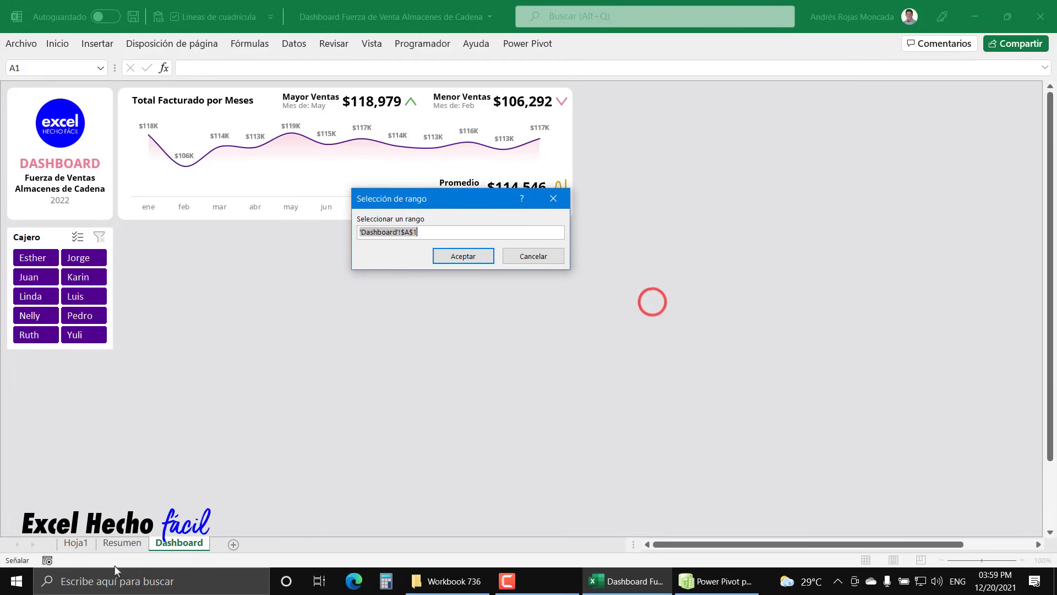
left_click(120, 544)
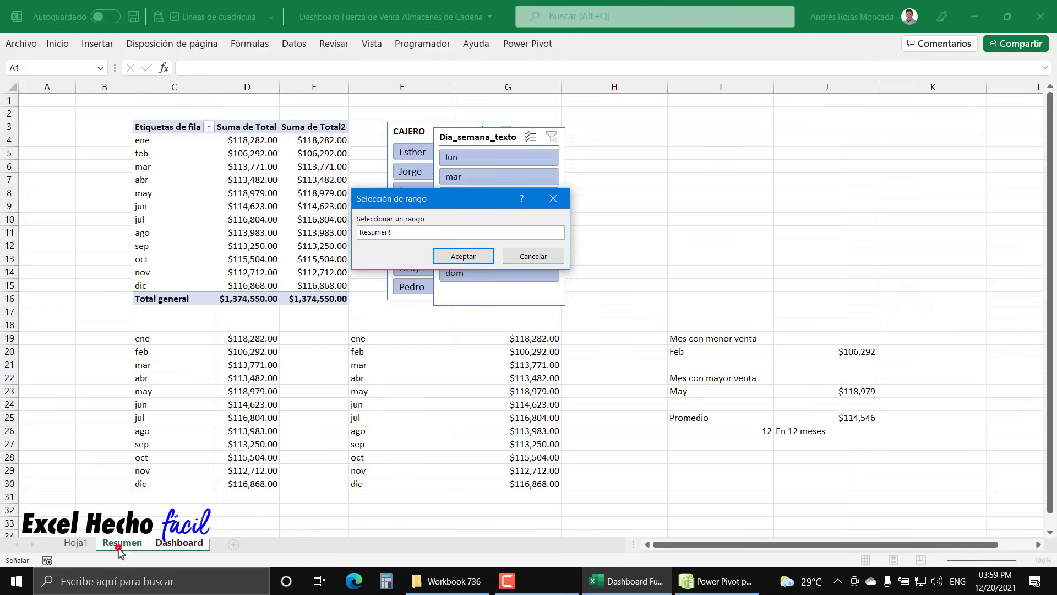
left_click(1038, 545)
left_click(1039, 545)
left_click(1038, 544)
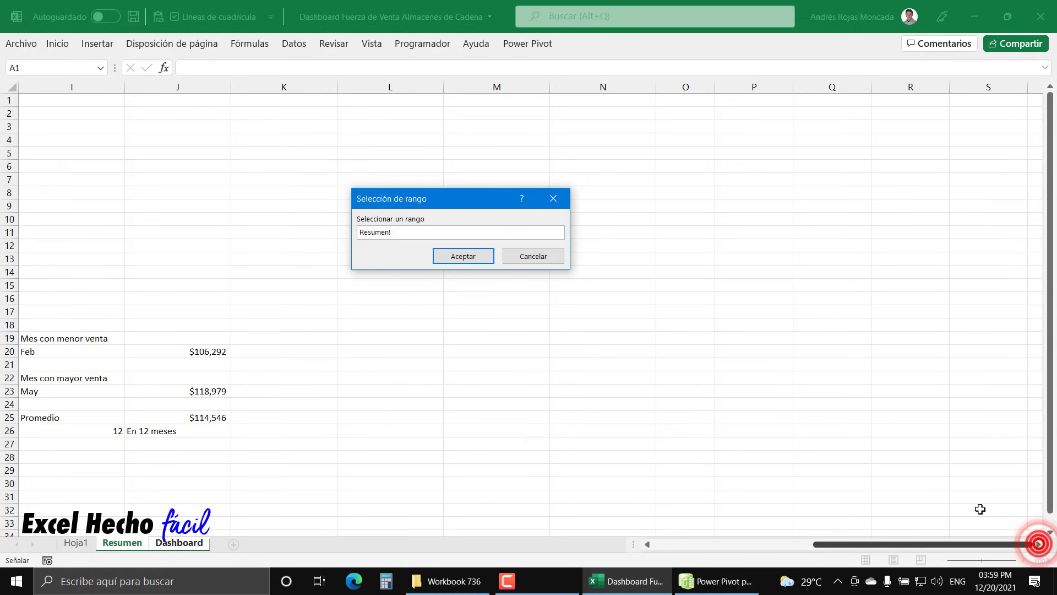
left_click(648, 546)
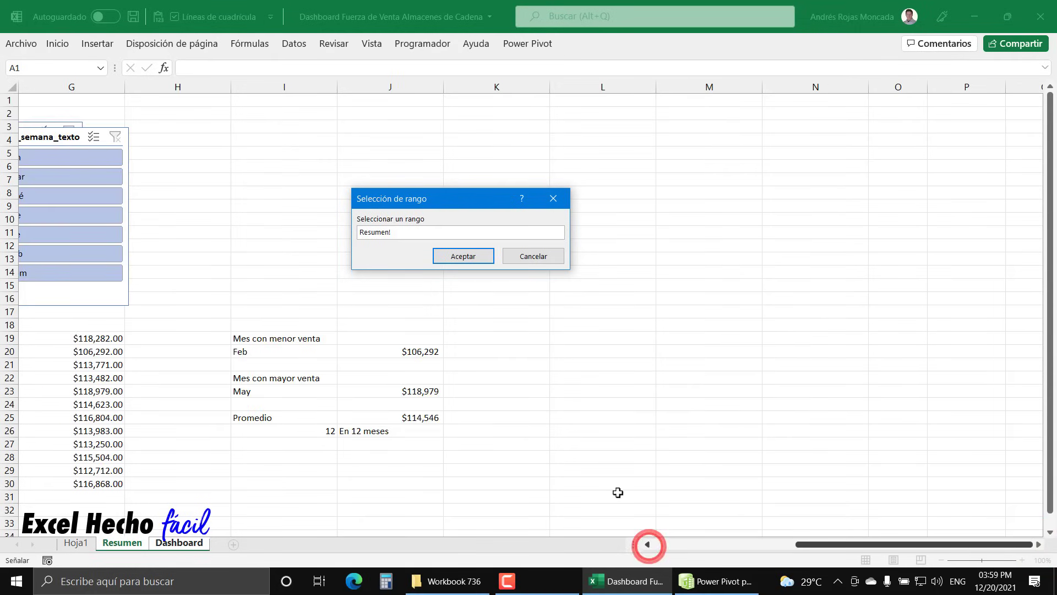
left_click(477, 257)
left_click(580, 320)
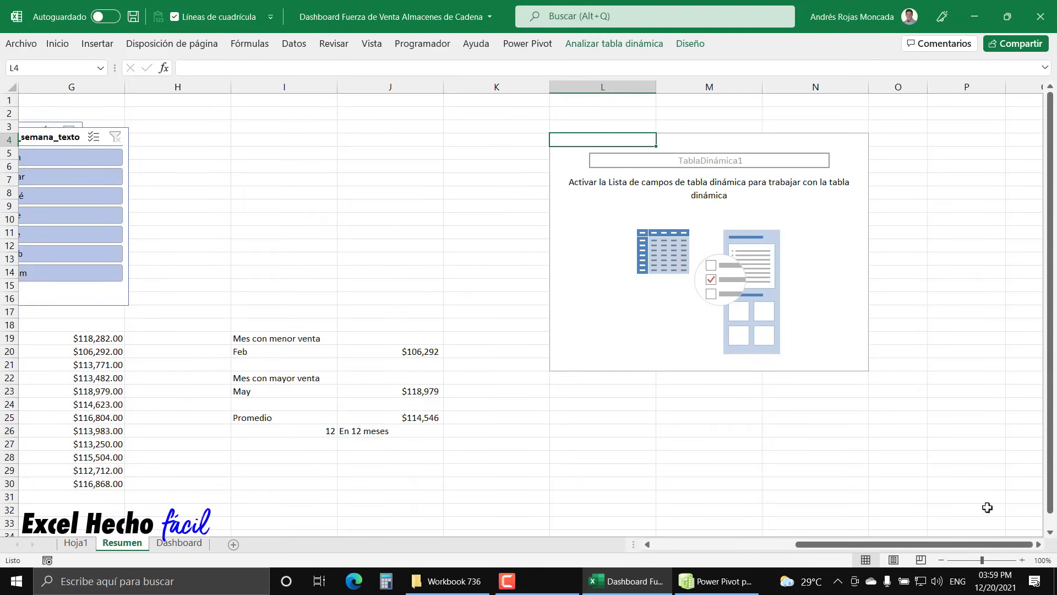
Rename the new pivot table as "B.Totales".
left_click(621, 45)
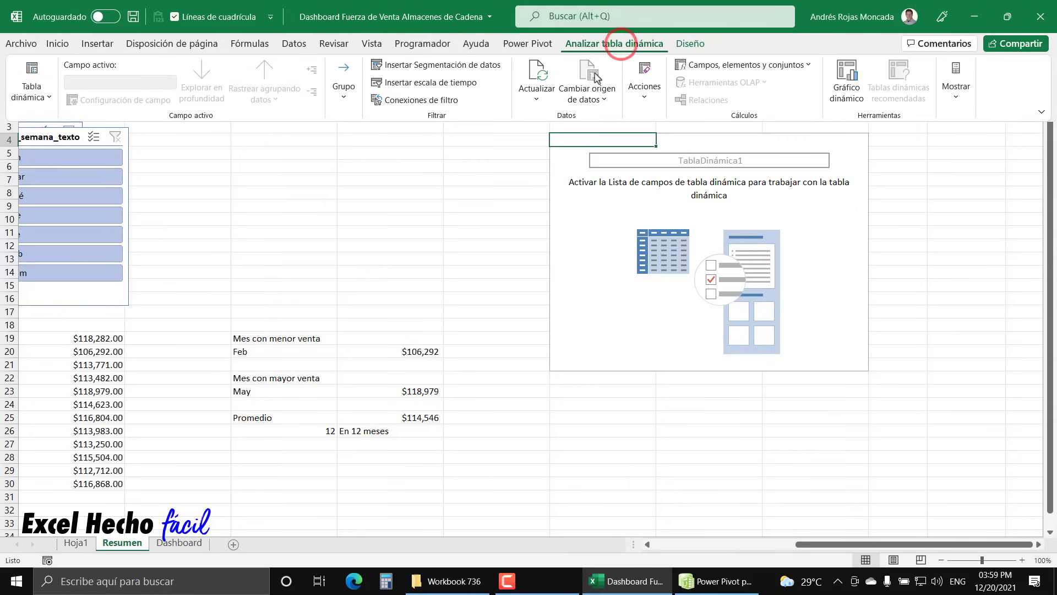
left_click(31, 88)
left_click(76, 148)
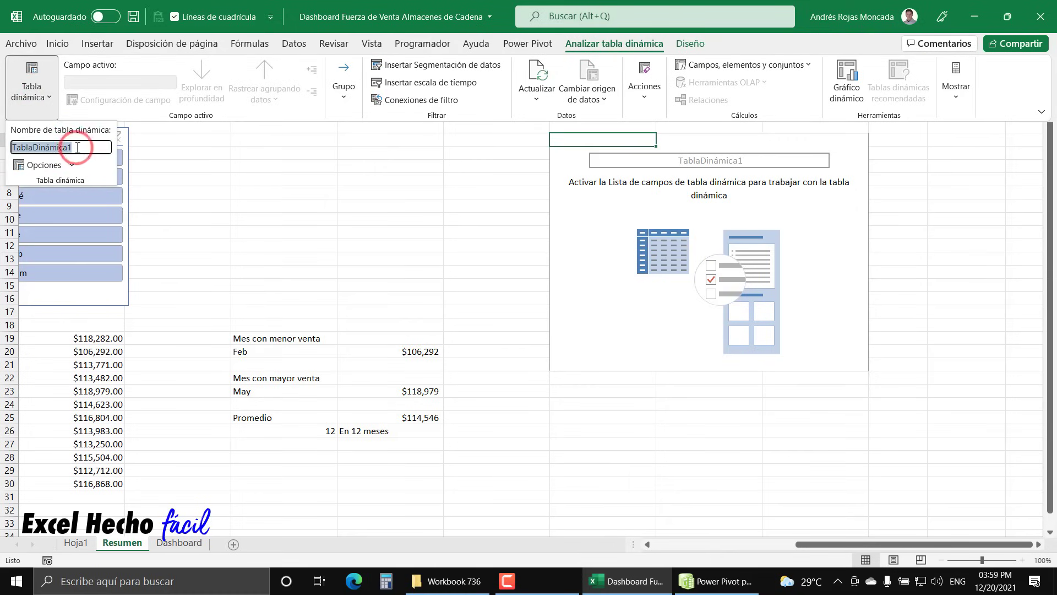
type("B.Totales")
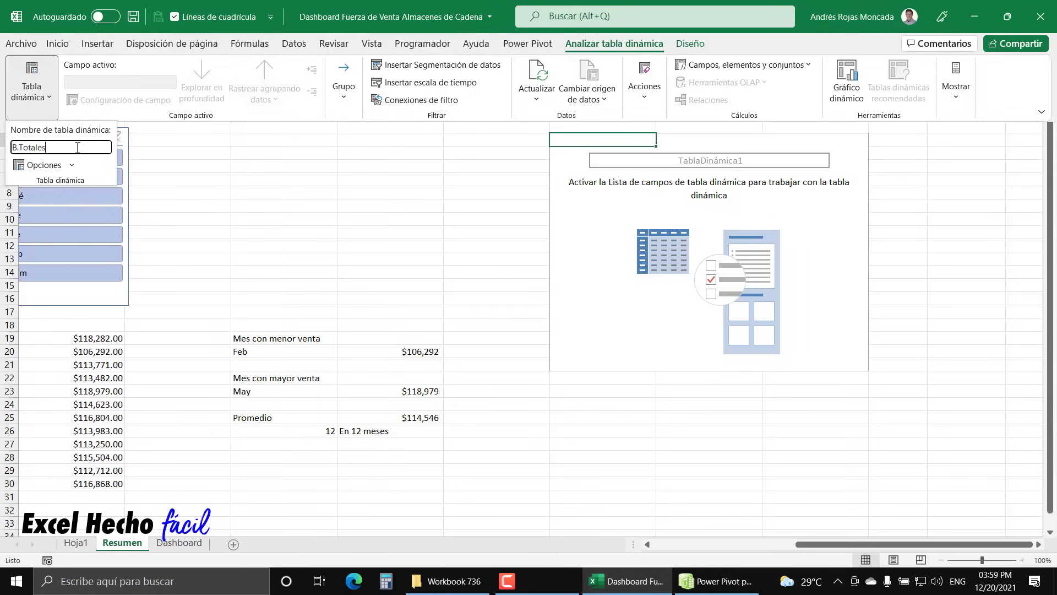
key("Return")
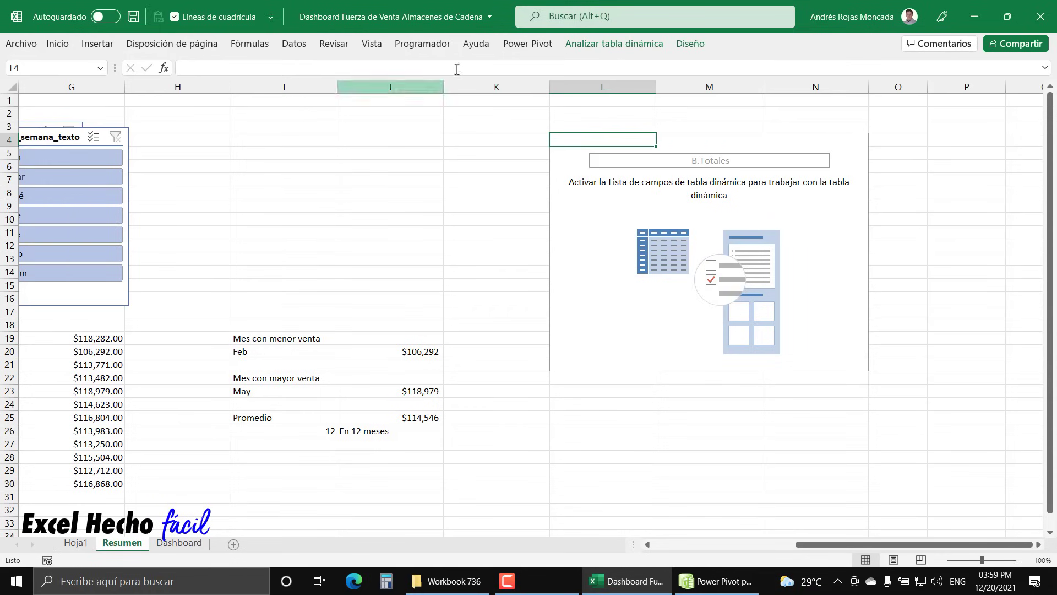
Show the pivot table's field list, add the measures Suma de Total and Filas tabla as values, and widen columns L and M.
left_click(589, 43)
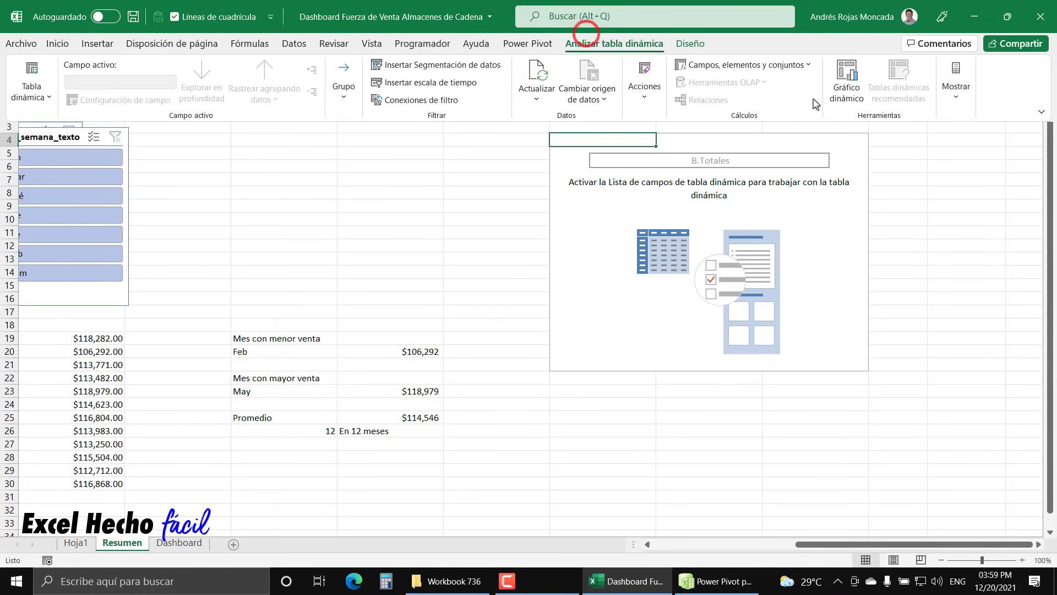
left_click(943, 96)
left_click(933, 148)
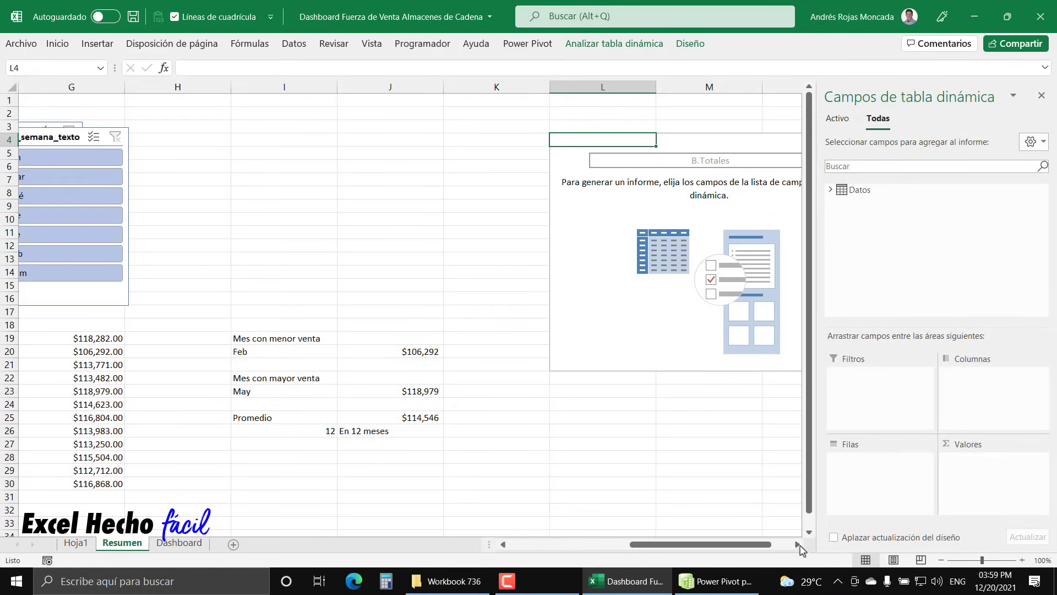
left_click(797, 544)
left_click(829, 190)
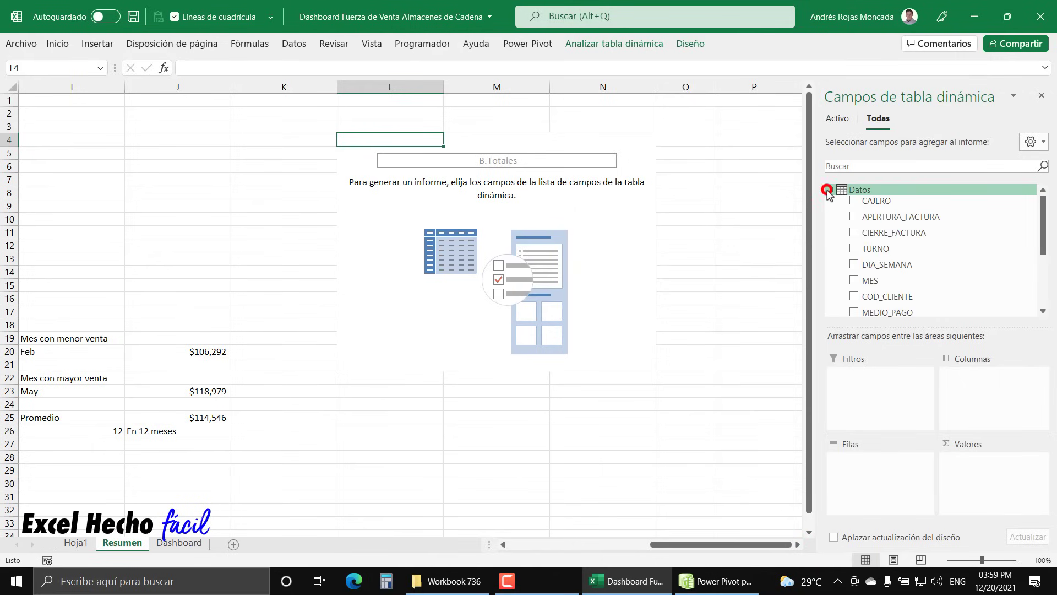
scroll(1042, 225, "down", 2)
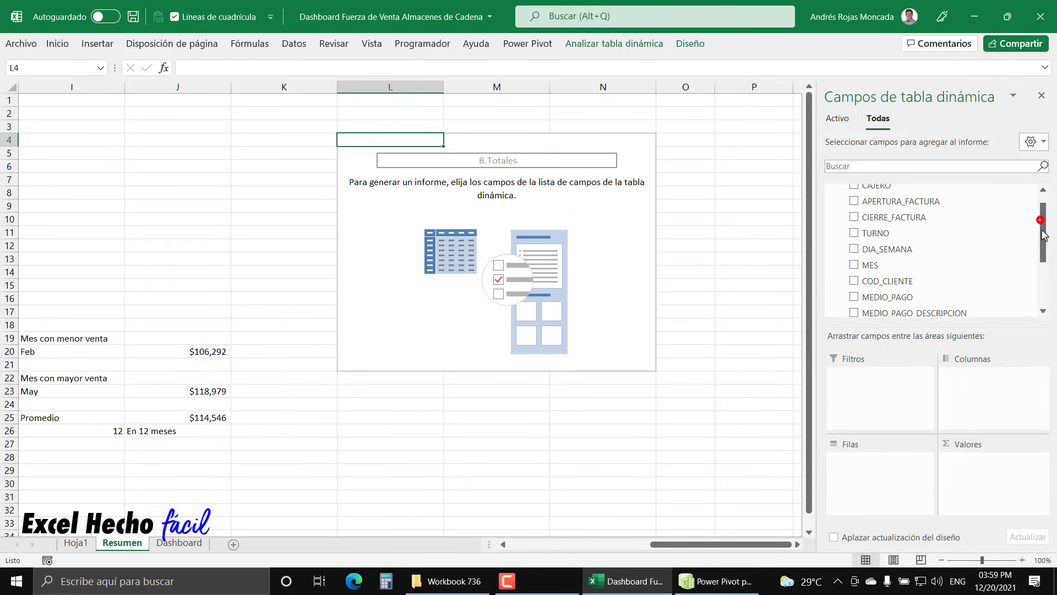
left_click_drag(903, 286, 995, 502)
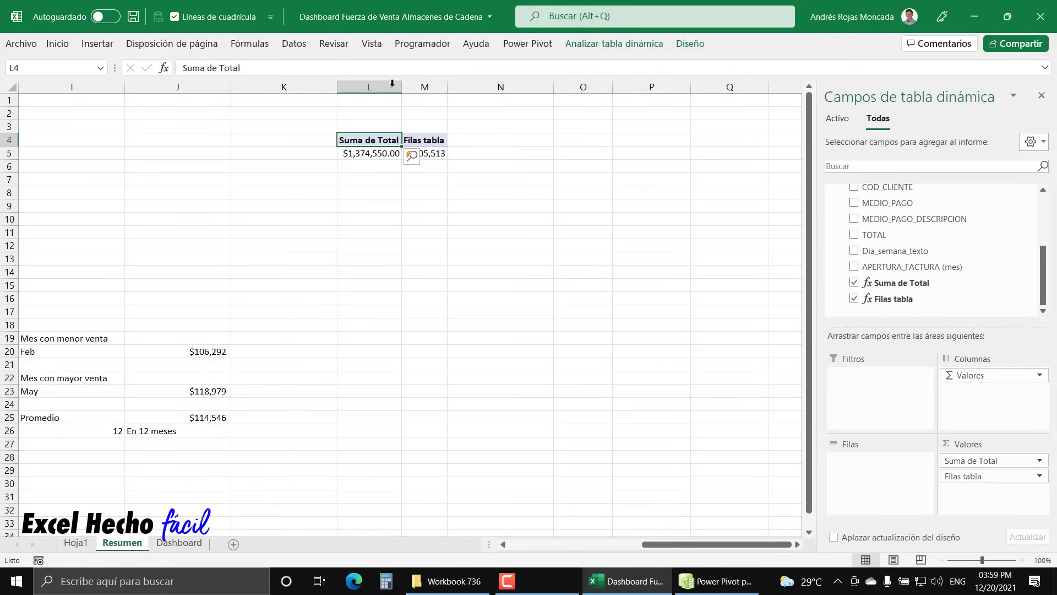
left_click_drag(392, 85, 420, 87)
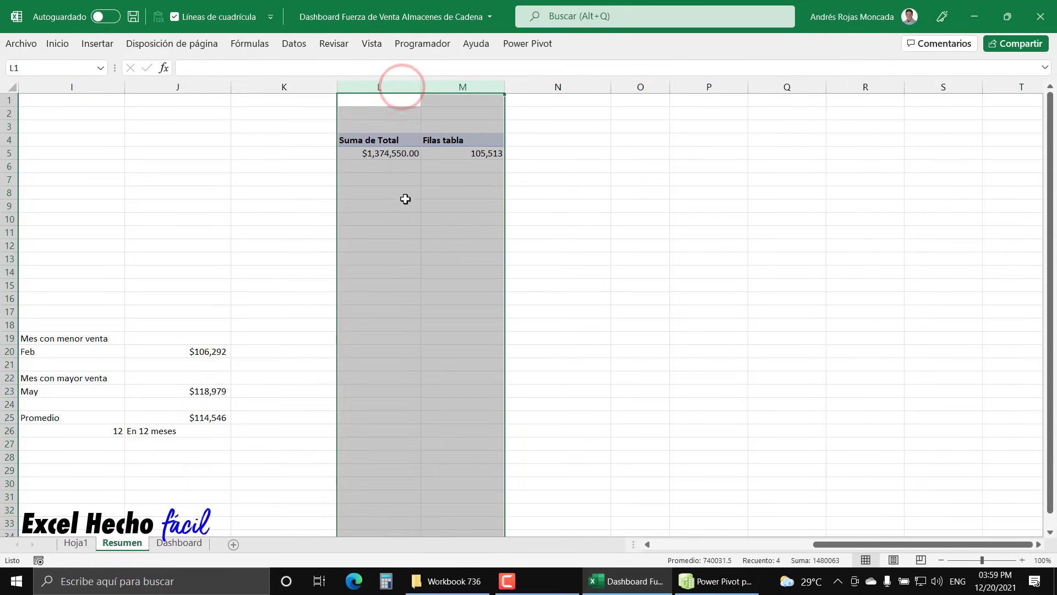
Label cell L7 "Total" and retrieve the pivot table's Suma de Total in M7 with IMPORTARDATOSDINAMICOS wrapped in SI.ERROR, returning 0 on error.
left_click(395, 177)
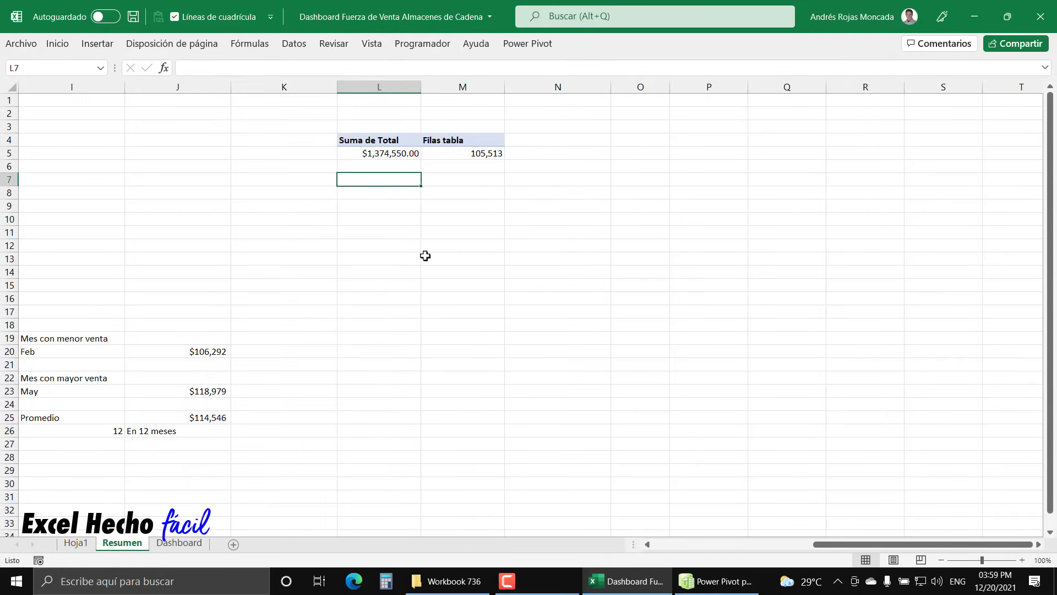
type("Total")
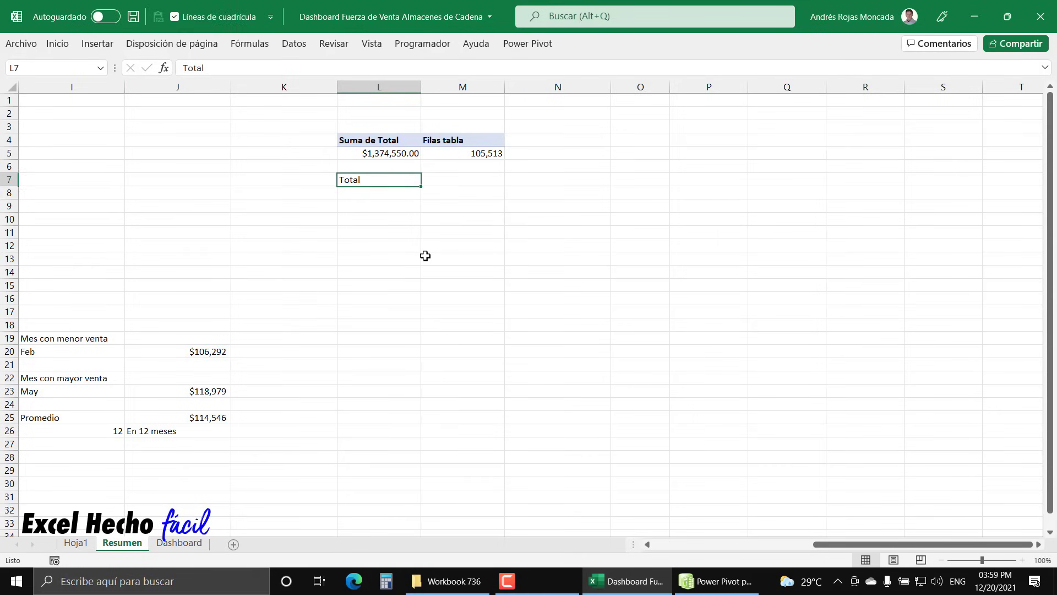
key("Tab")
type("=")
key("Up")
key("Left")
key("Up")
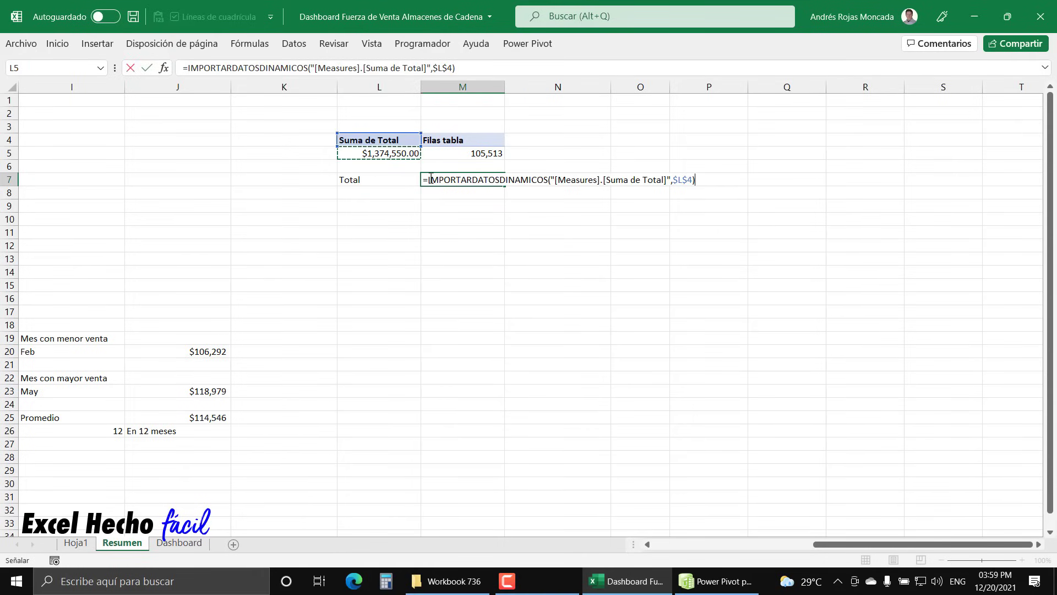
type("SI")
key("Down")
key("Down")
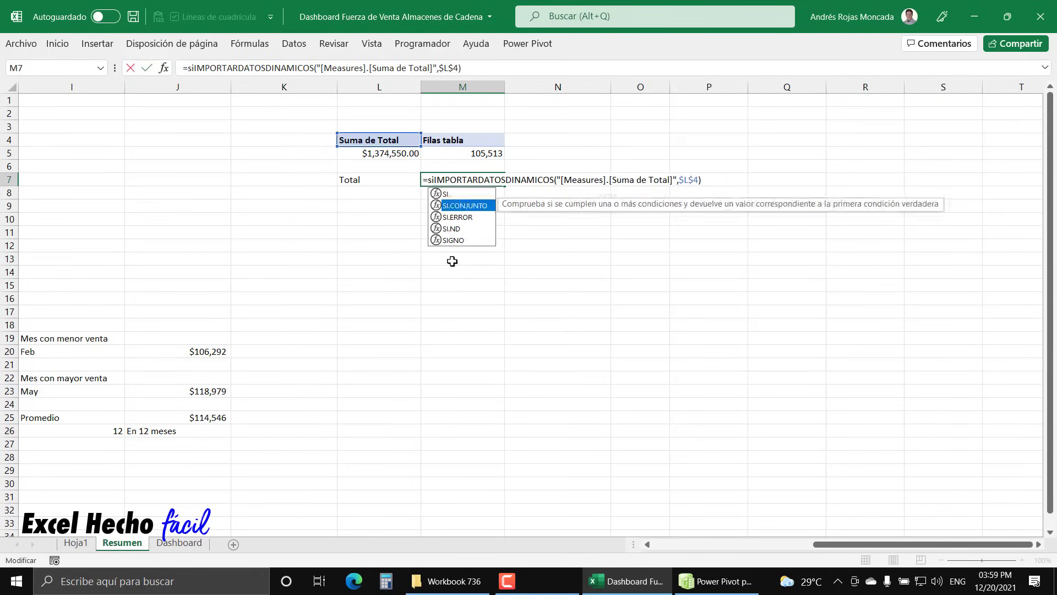
key("Tab")
left_click(478, 198)
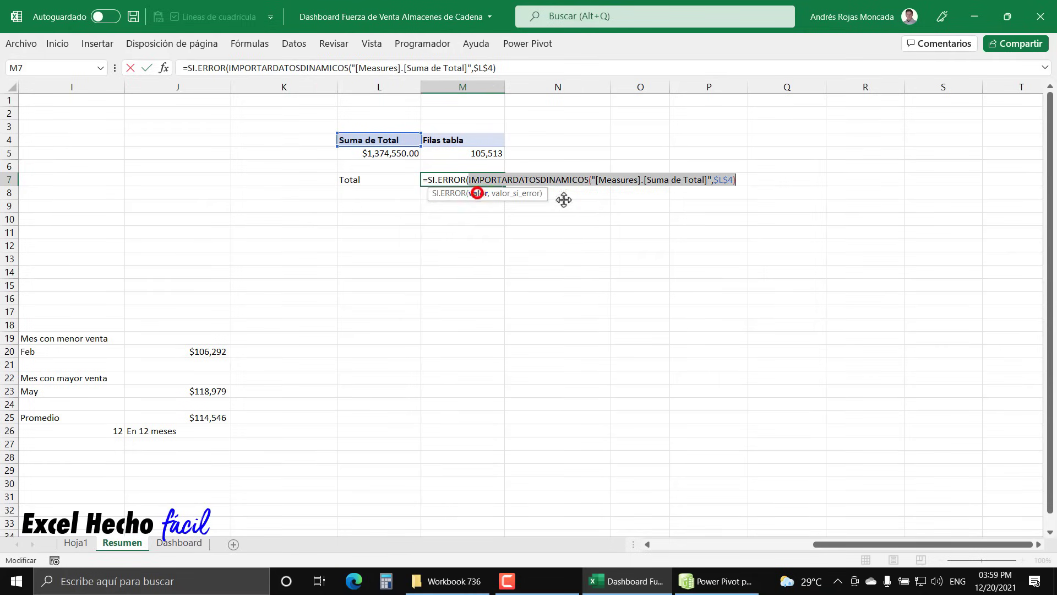
left_click(741, 180)
type(",0")
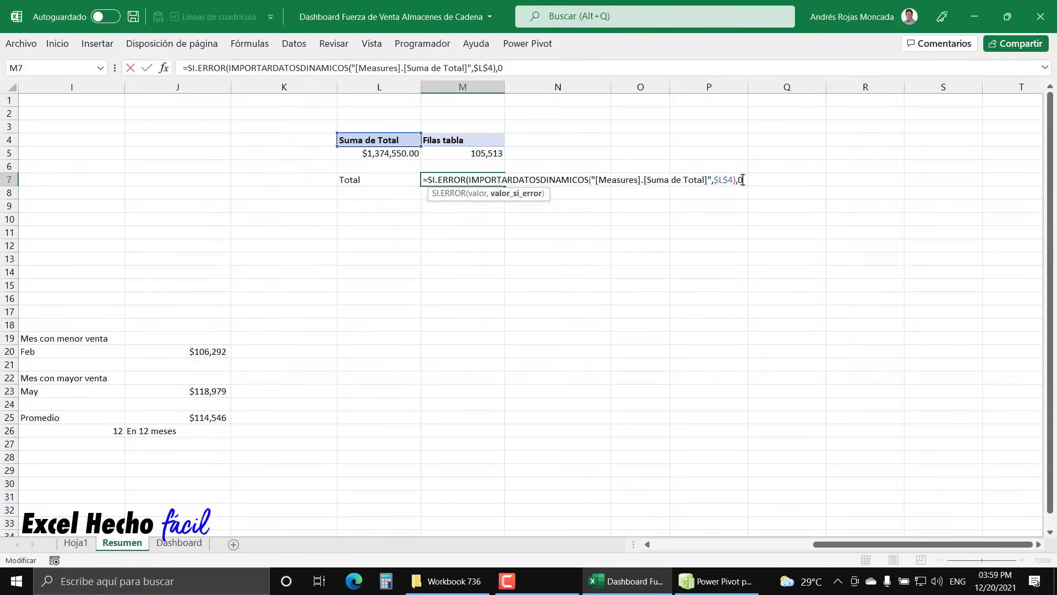
type(")")
key("Return")
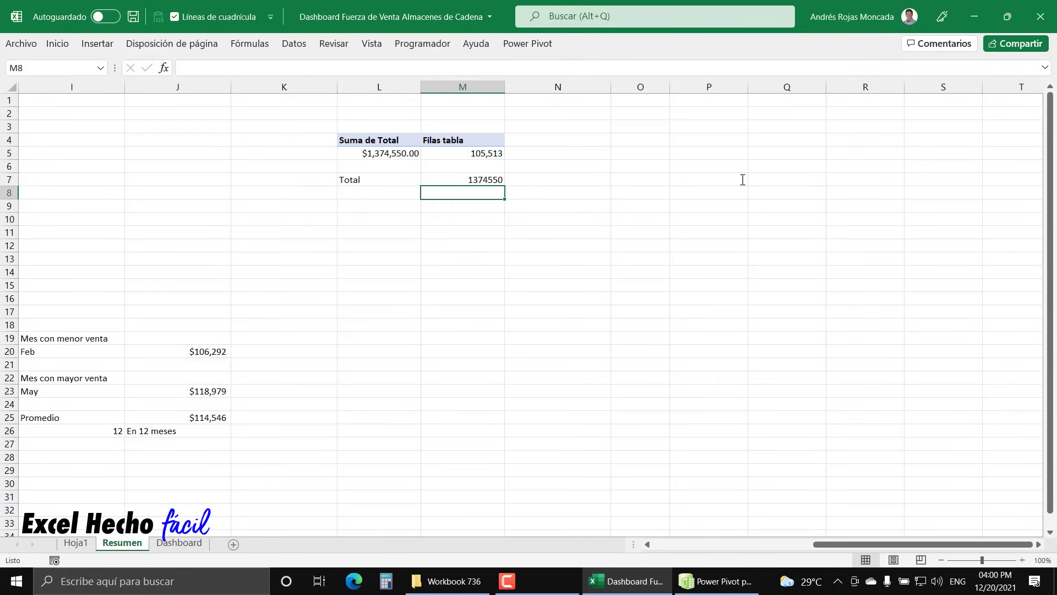
Copy the currency format of the pivot table's Suma de Total value in L5 onto cell M7.
left_click(379, 154)
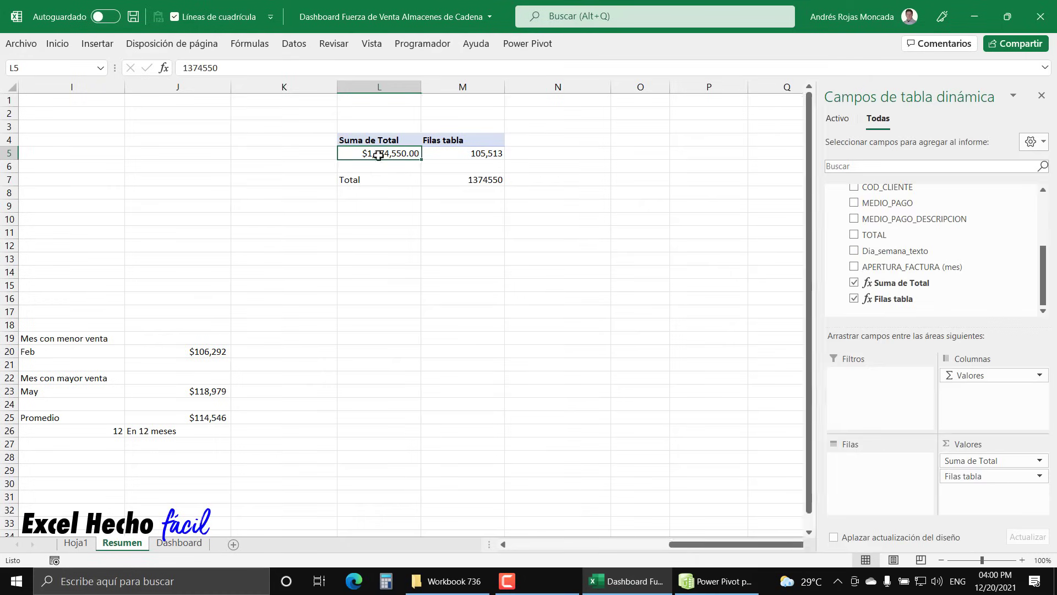
left_click(57, 44)
left_click(87, 100)
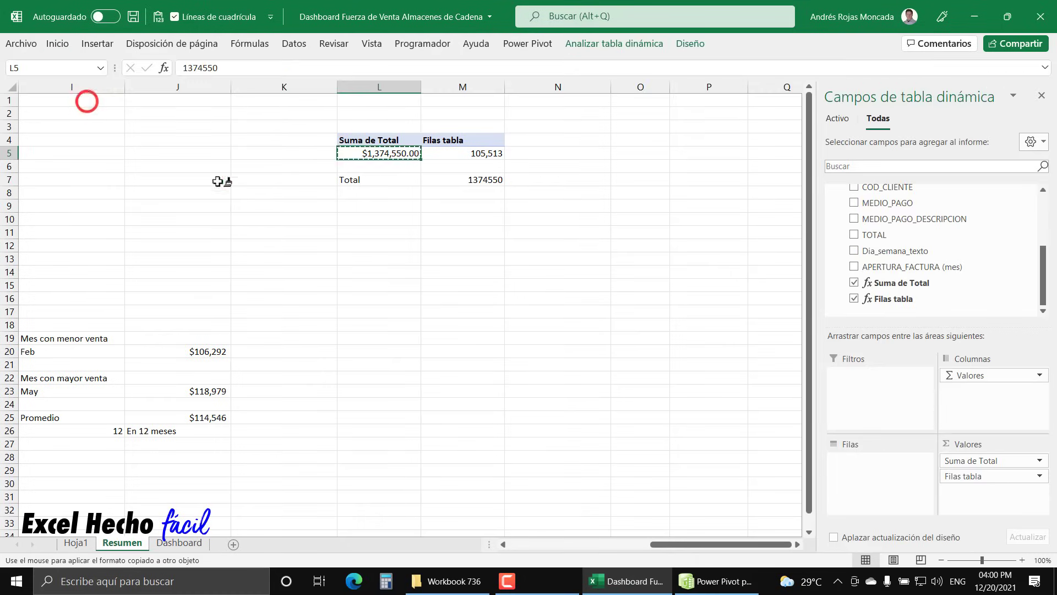
left_click(494, 180)
Enter the label "Total filas" in cell L8 and change the label in L7 to "Total facturado".
left_click(368, 192)
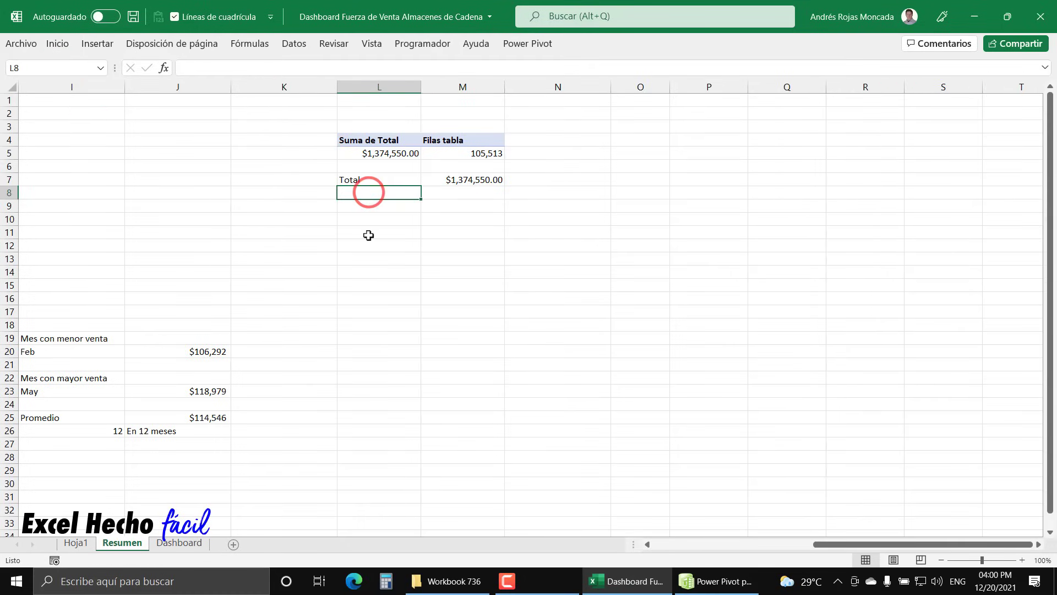
type("Total filas")
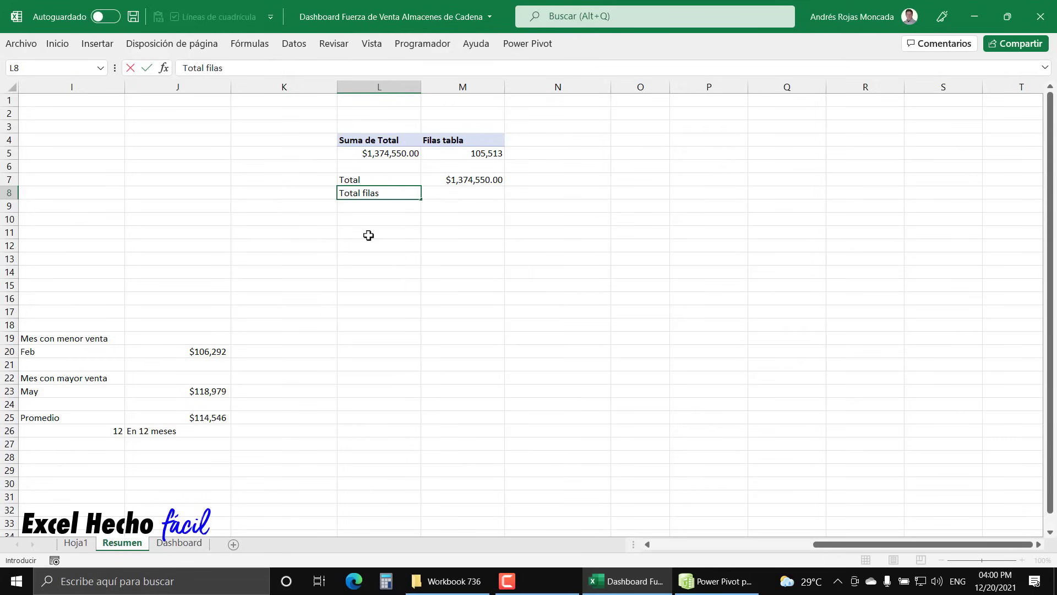
key("Up")
type("Total")
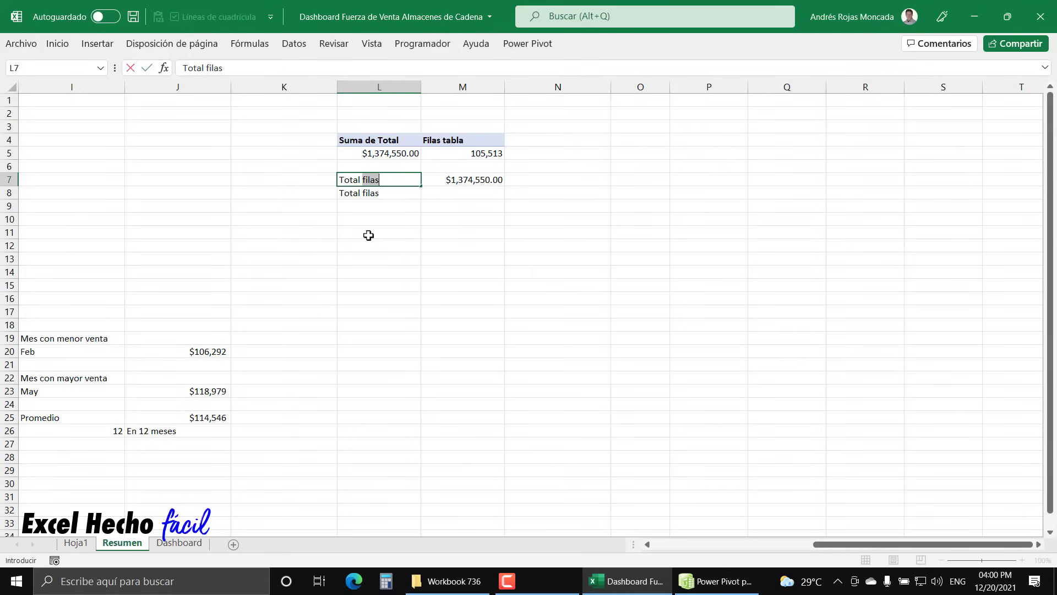
type(" facturado")
key("Return")
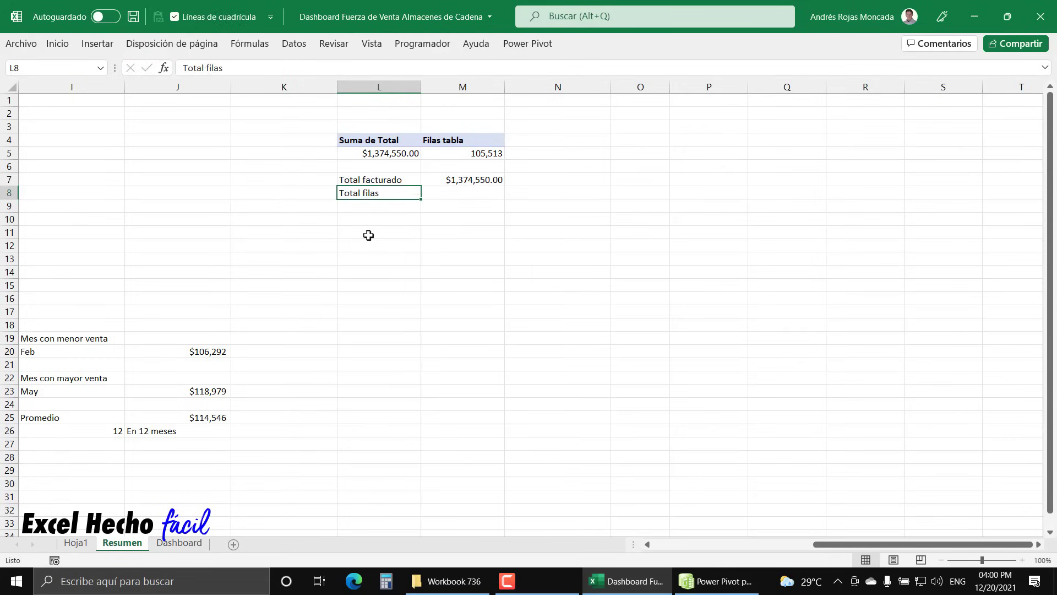
In M8, retrieve the pivot table's Filas tabla value from M5 with IMPORTARDATOSDINAMICOS wrapped in SI.ERROR, returning 0 on error.
key("Right")
type("=")
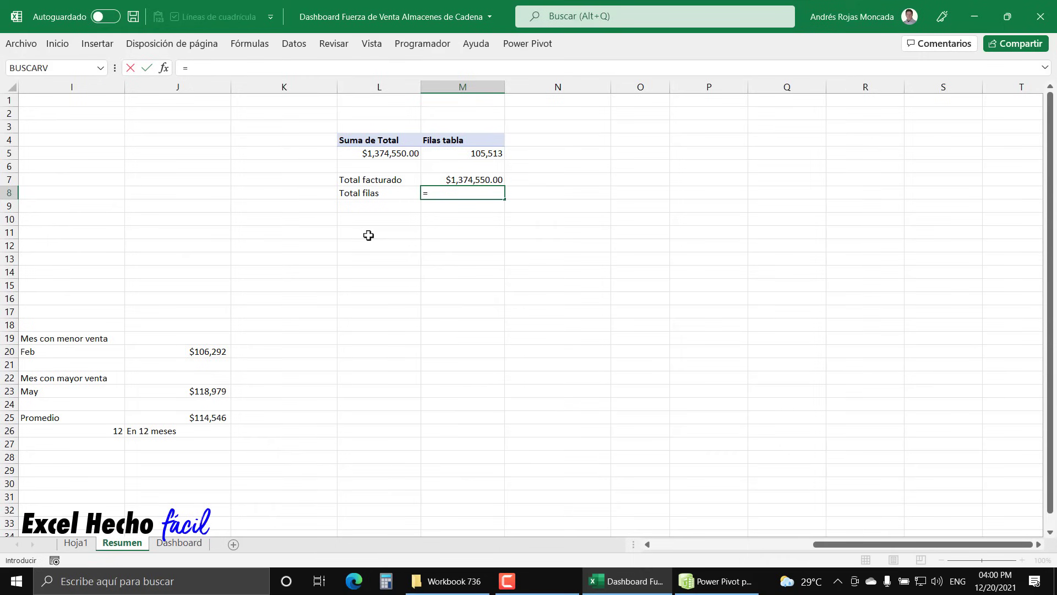
left_click(459, 156)
left_click(425, 194)
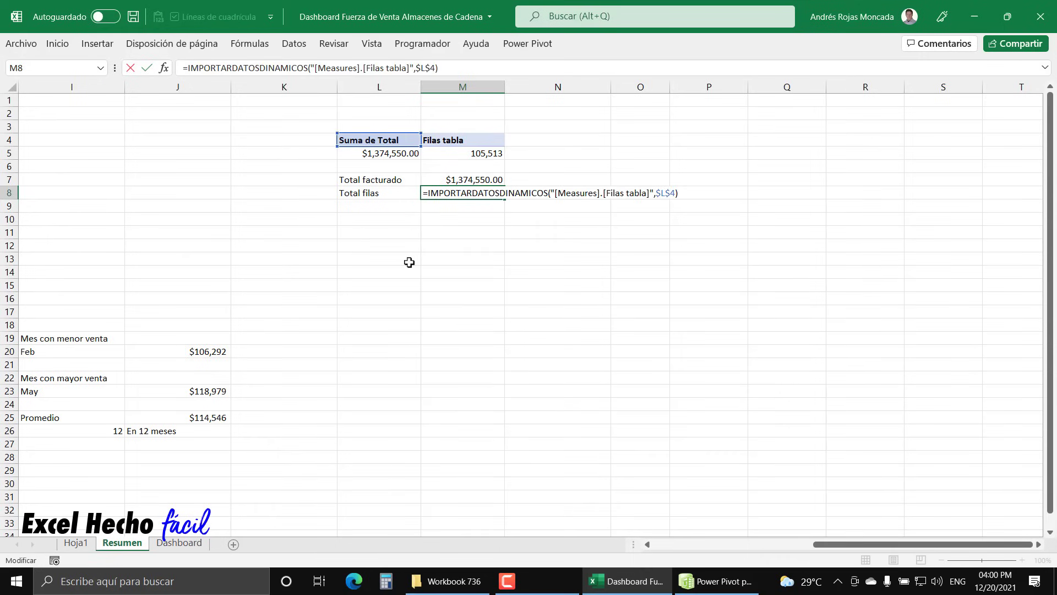
type("SI.ERROR(")
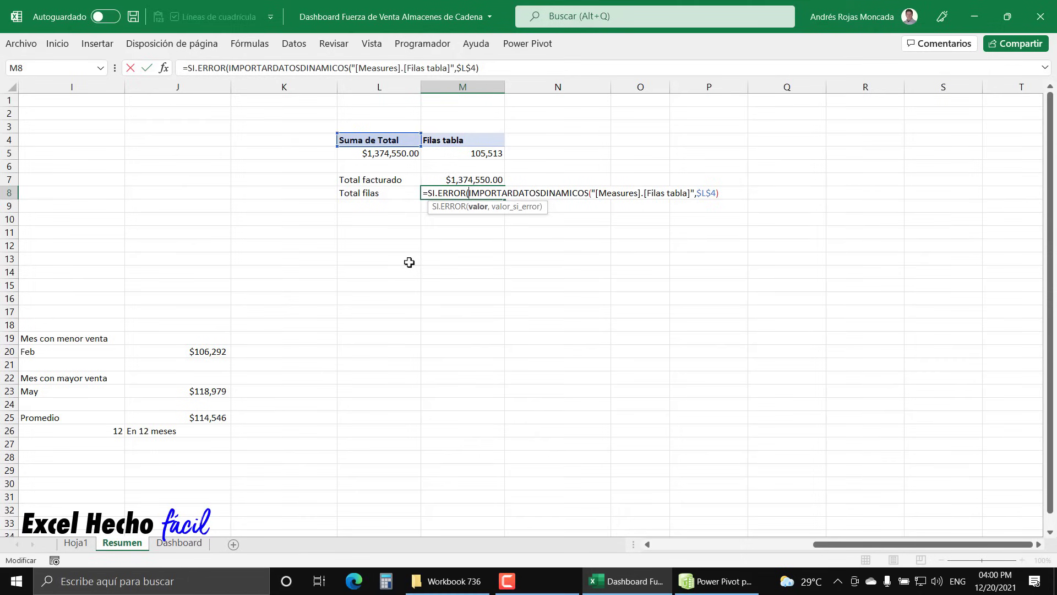
left_click(476, 210)
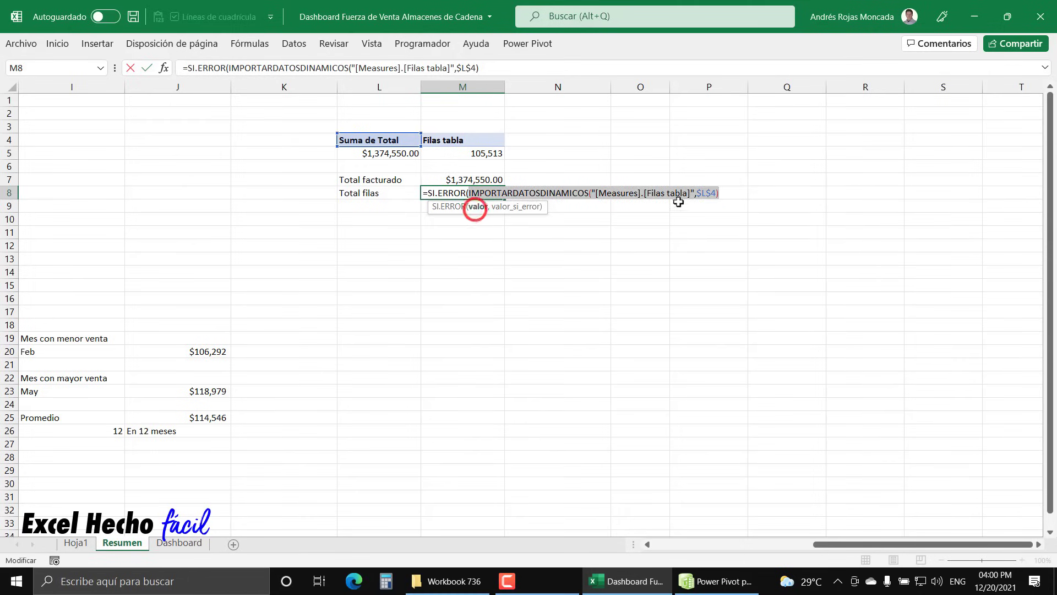
left_click(722, 194)
type(",0)")
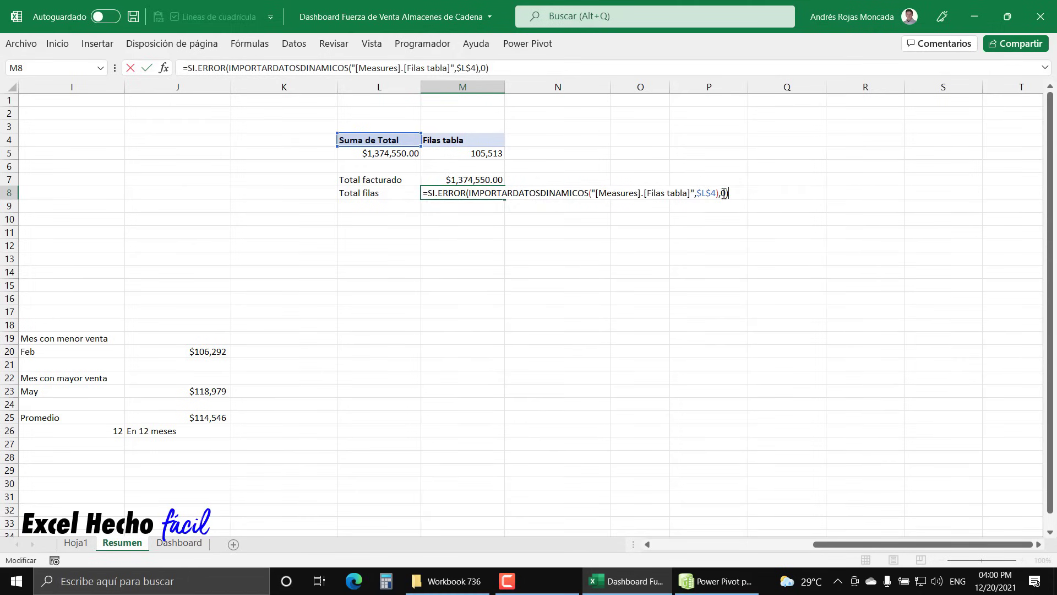
key("Return")
Copy the number format of the pivot table's Filas tabla value in M5 onto cell M8.
left_click(495, 156)
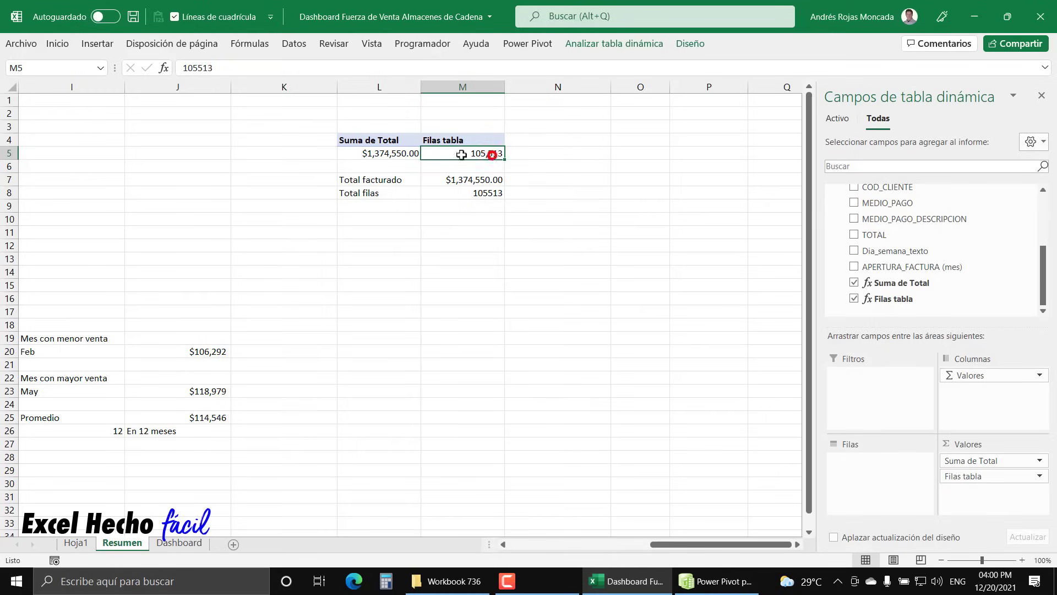
left_click(57, 43)
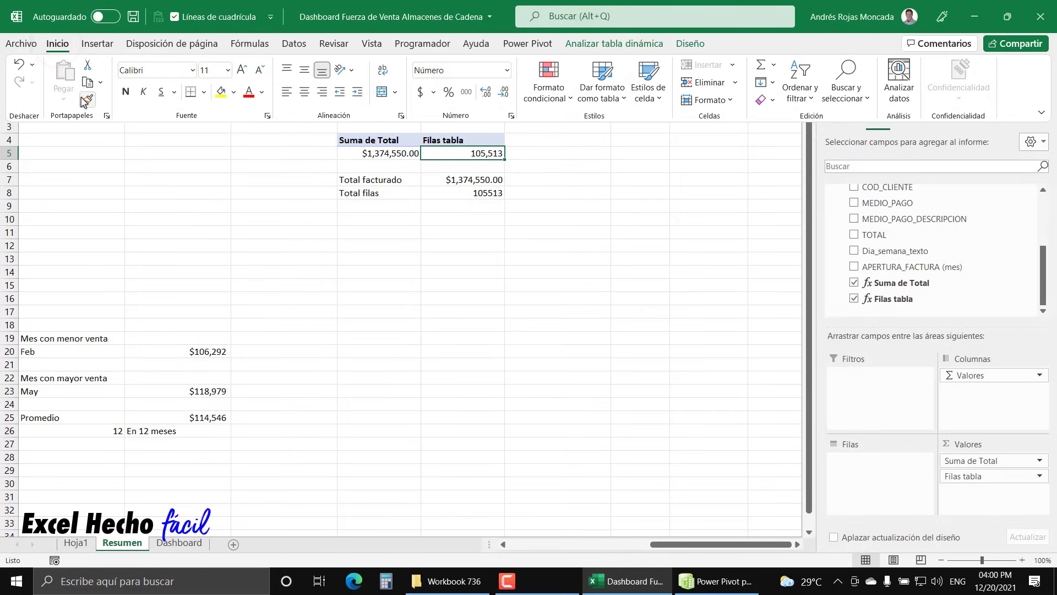
left_click(87, 99)
left_click(489, 194)
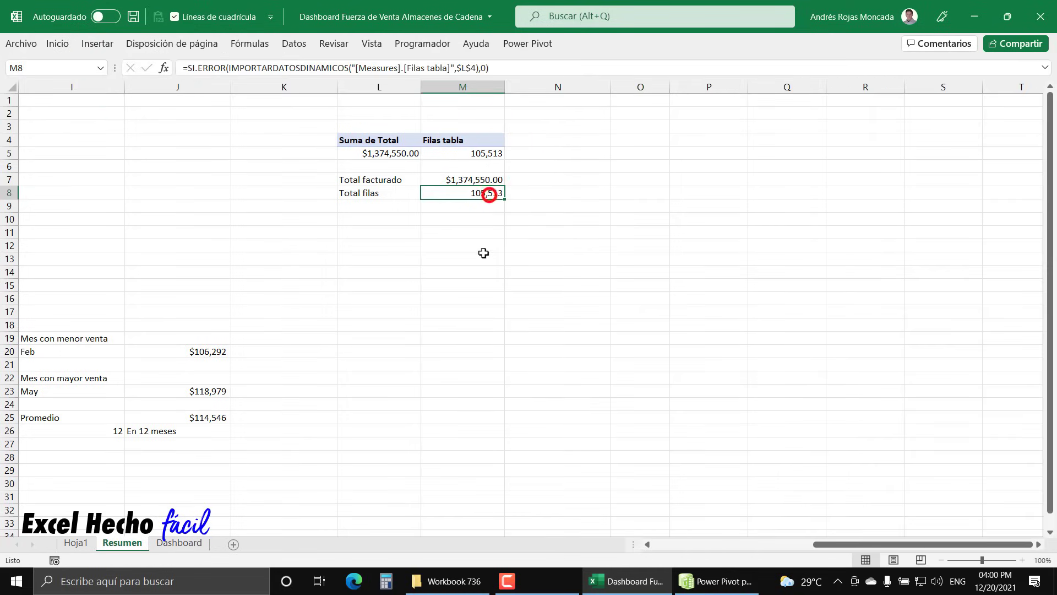
left_click(371, 218)
On the Dashboard sheet, duplicate the white card behind the monthly chart and place the copy to the right, overlapping the original.
left_click_drag(846, 549, 792, 549)
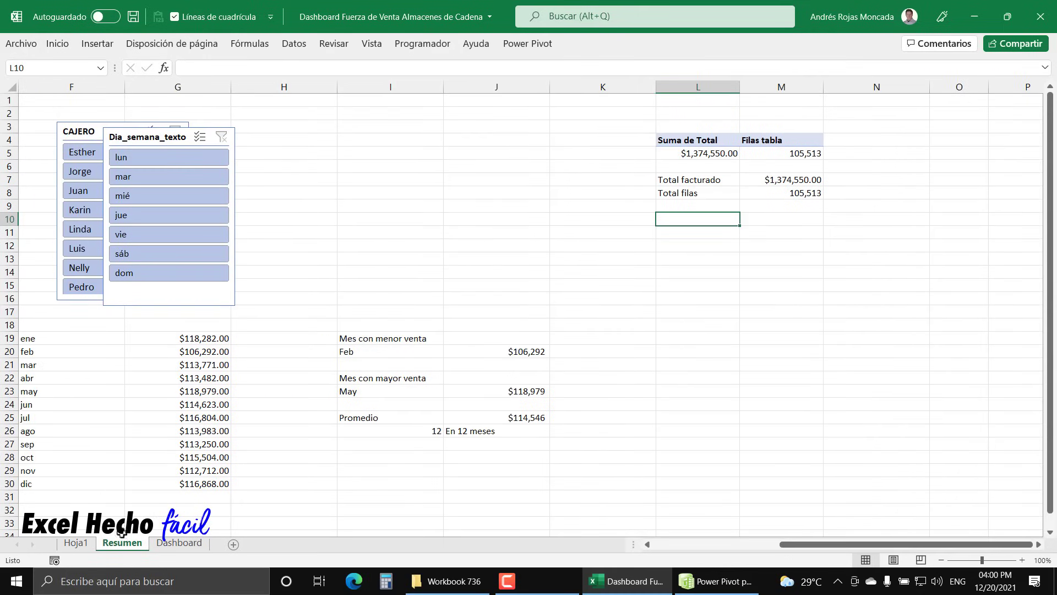
left_click(172, 543)
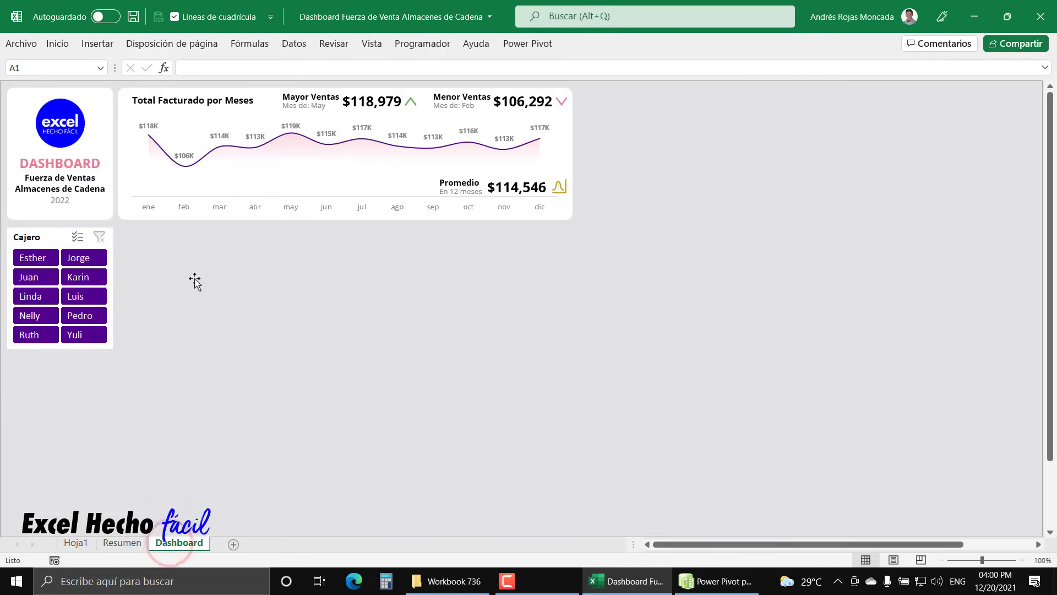
left_click(124, 92)
key("ctrl+c")
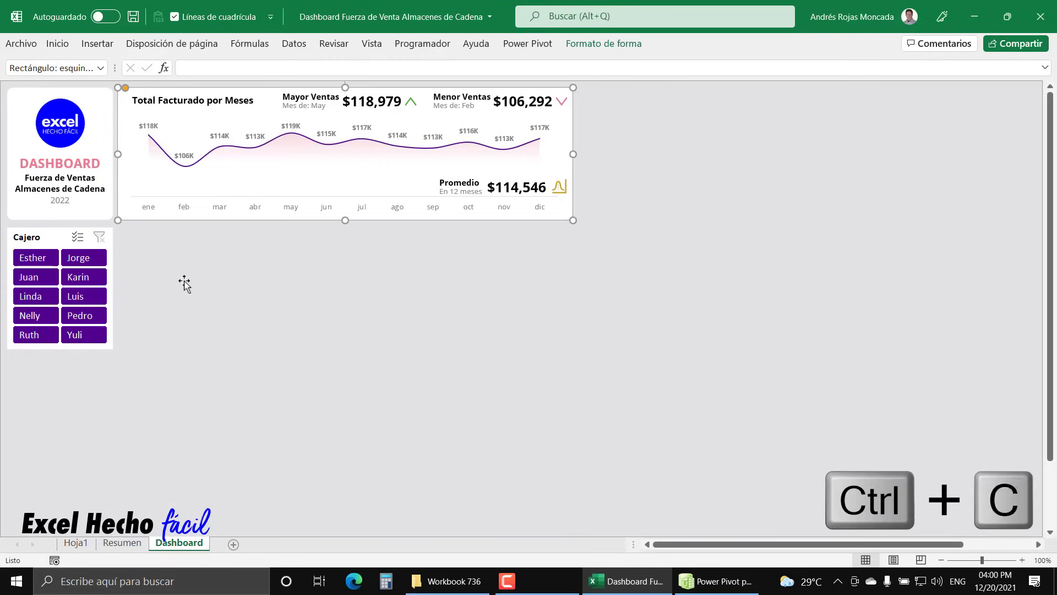
key("ctrl+v")
left_click_drag(268, 216, 489, 272)
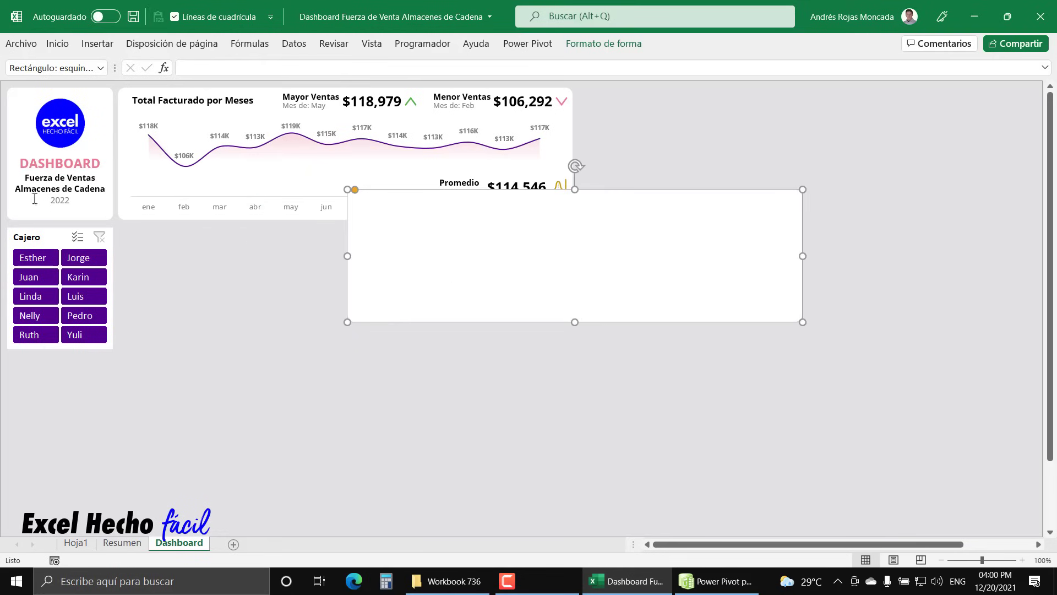
Align the top edges of the duplicated card and the monthly chart's card, leaving only the duplicate selected.
left_click(120, 98, "ctrl")
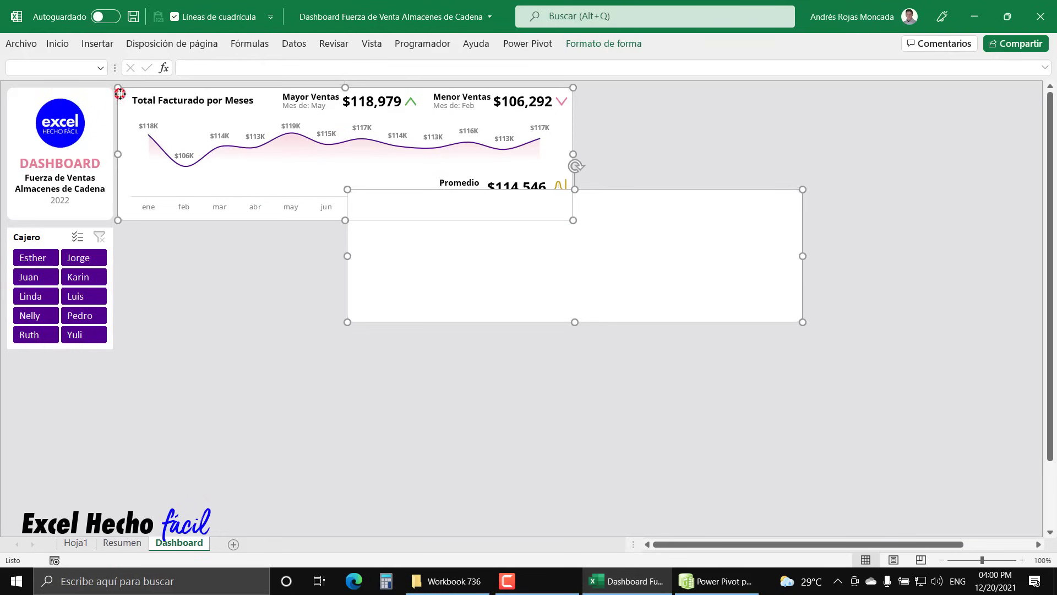
left_click(622, 47)
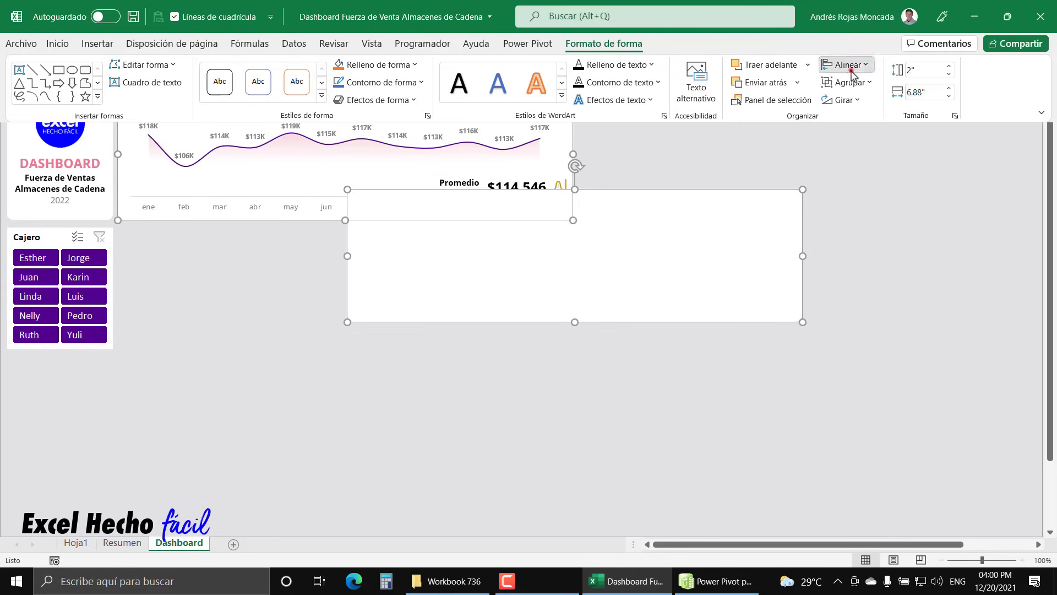
left_click(849, 65)
left_click(860, 144)
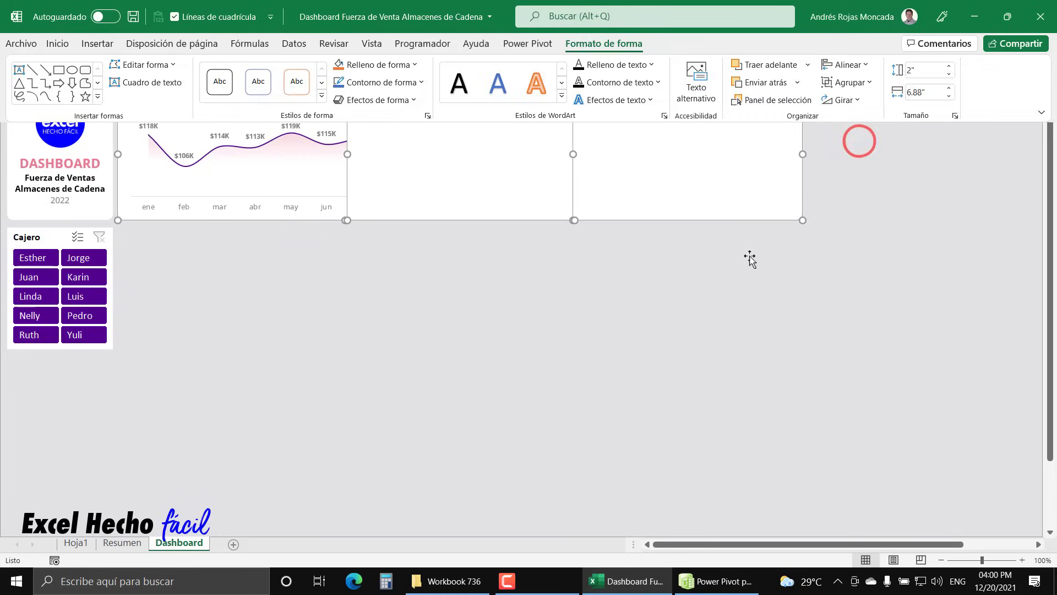
key("Escape")
left_click(787, 153)
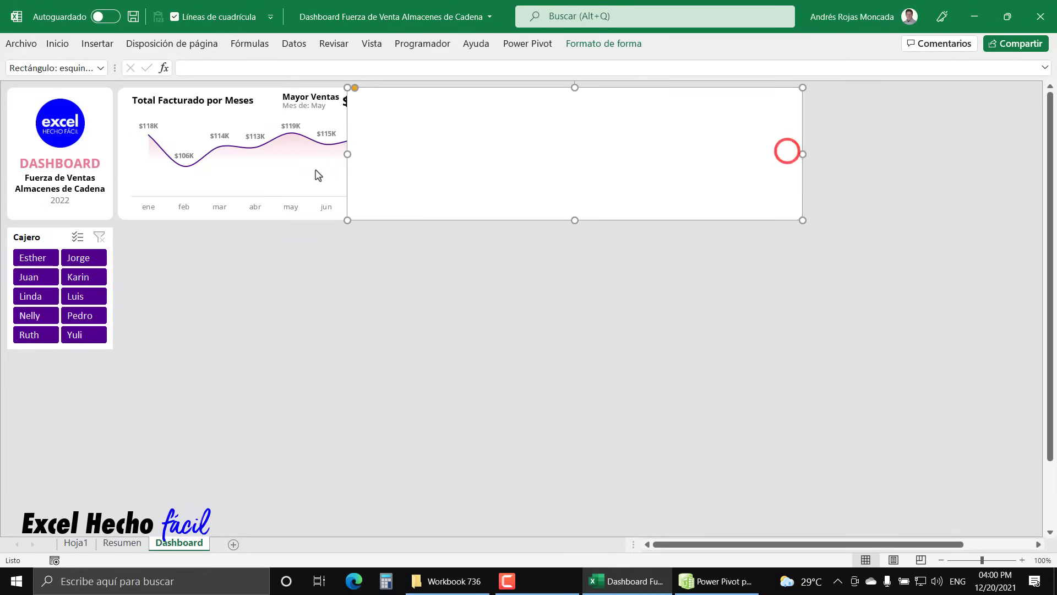
Shrink the duplicated card so it starts just right of the monthly chart's card, and set its width to 2.2".
left_click_drag(346, 155, 577, 157)
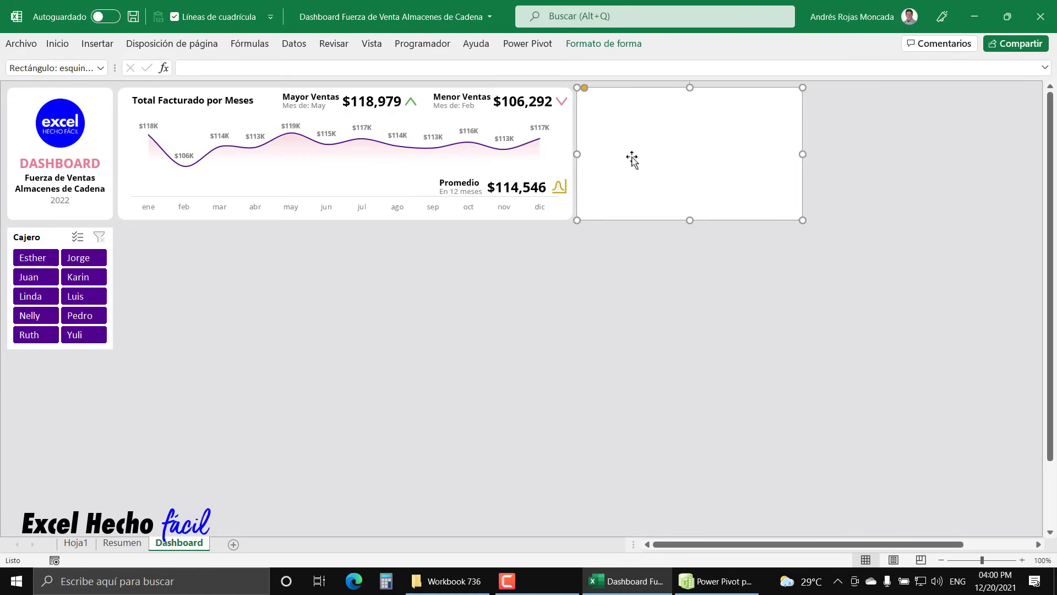
left_click(600, 44)
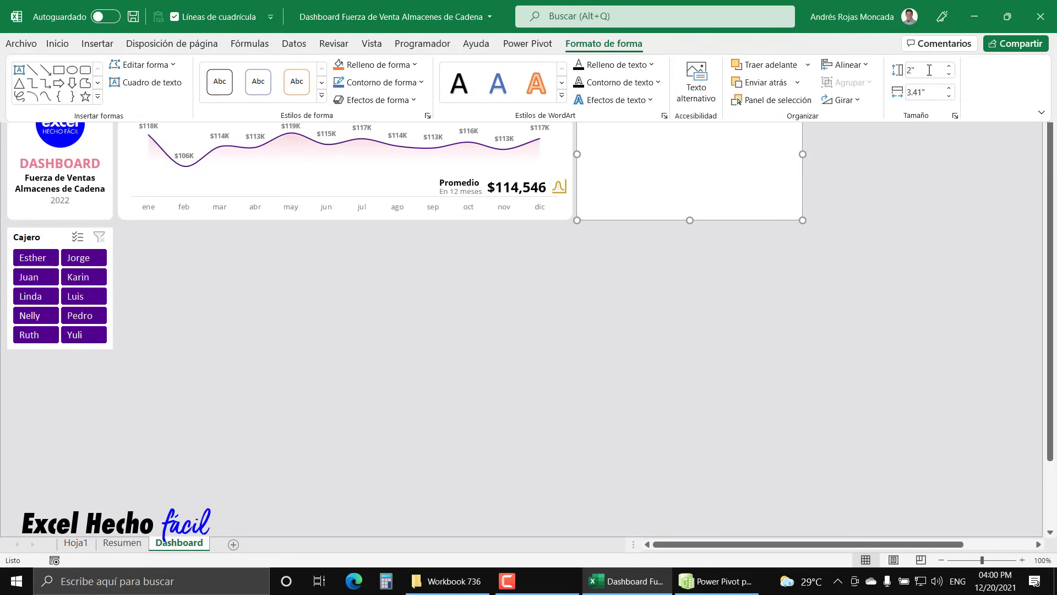
left_click(929, 69)
left_click(929, 70)
type("2.2")
key("Return")
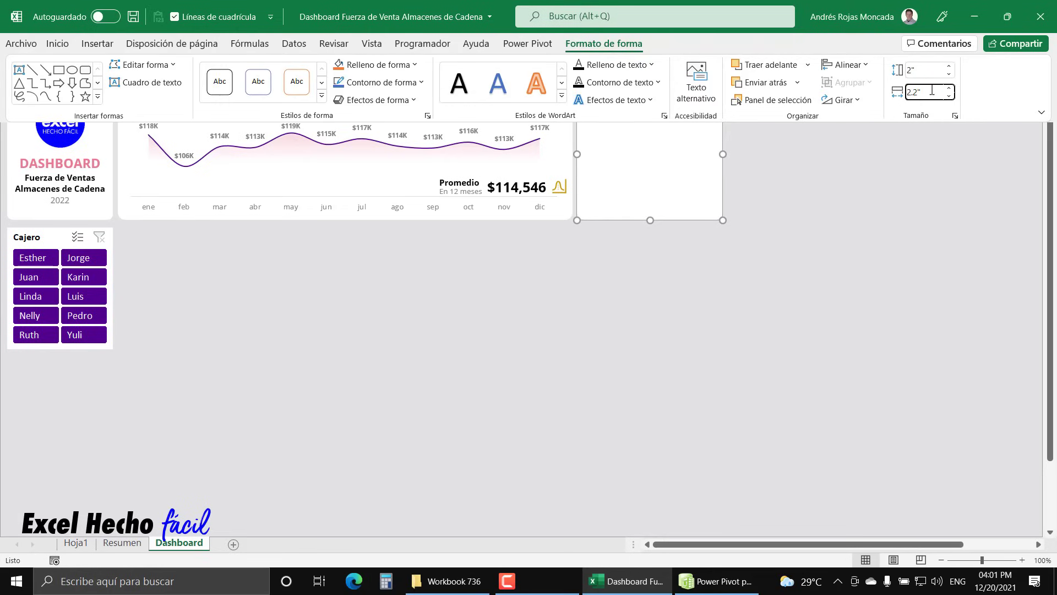
key("Escape")
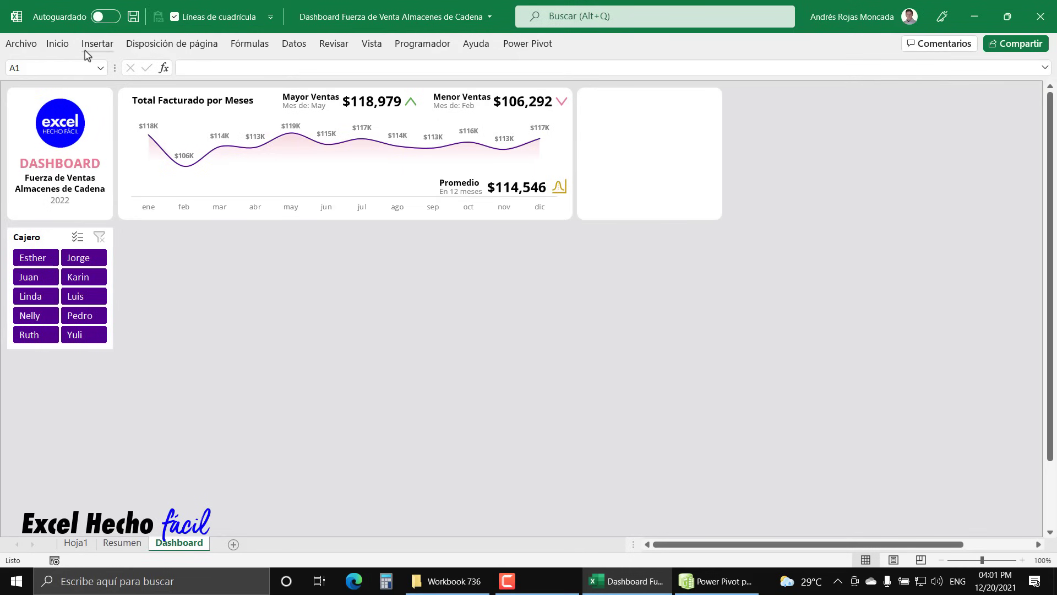
Search the icon library for "Dinero", insert the solid banknotes icon, and move it to the empty area below the cards.
left_click(88, 45)
left_click(169, 95)
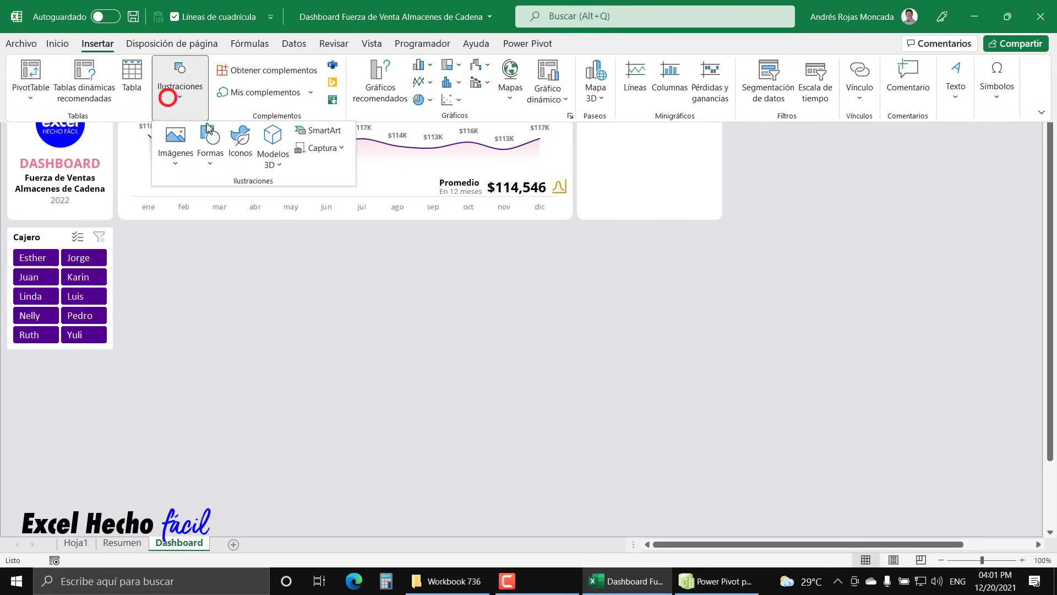
left_click(241, 143)
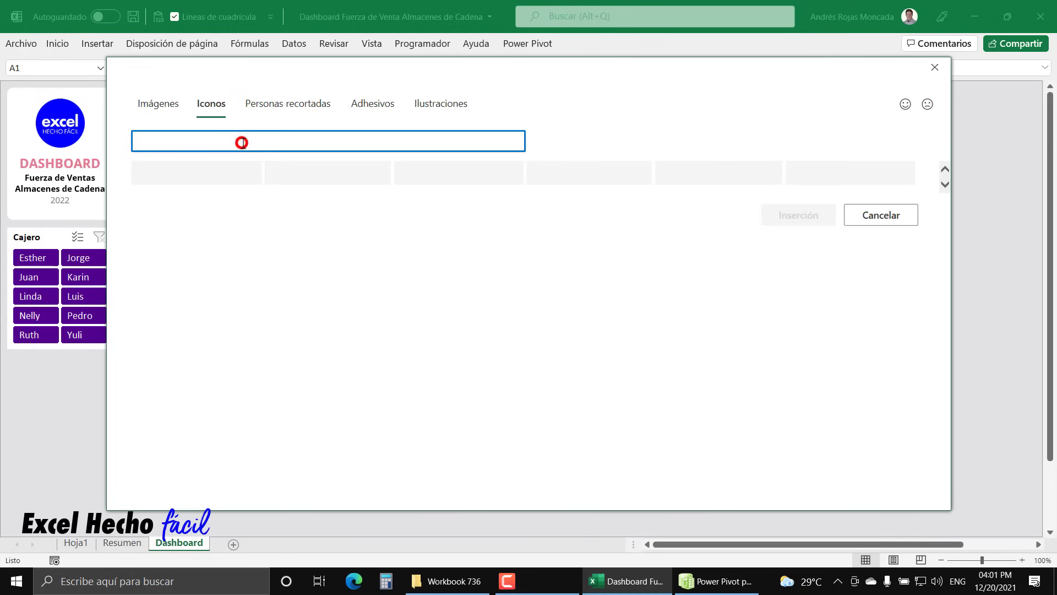
type("Dinero")
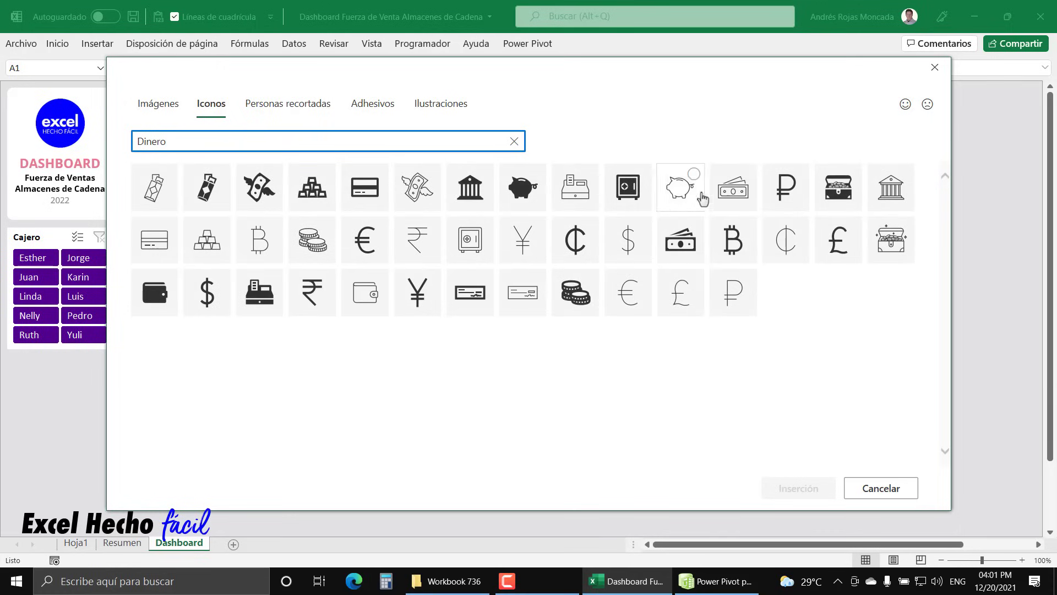
left_click(681, 239)
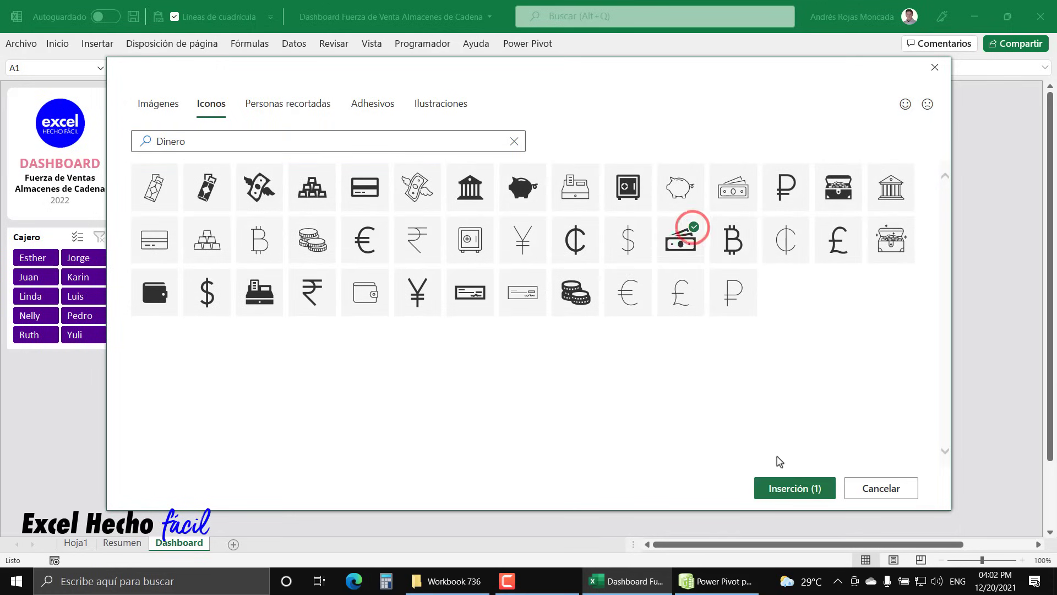
left_click(780, 488)
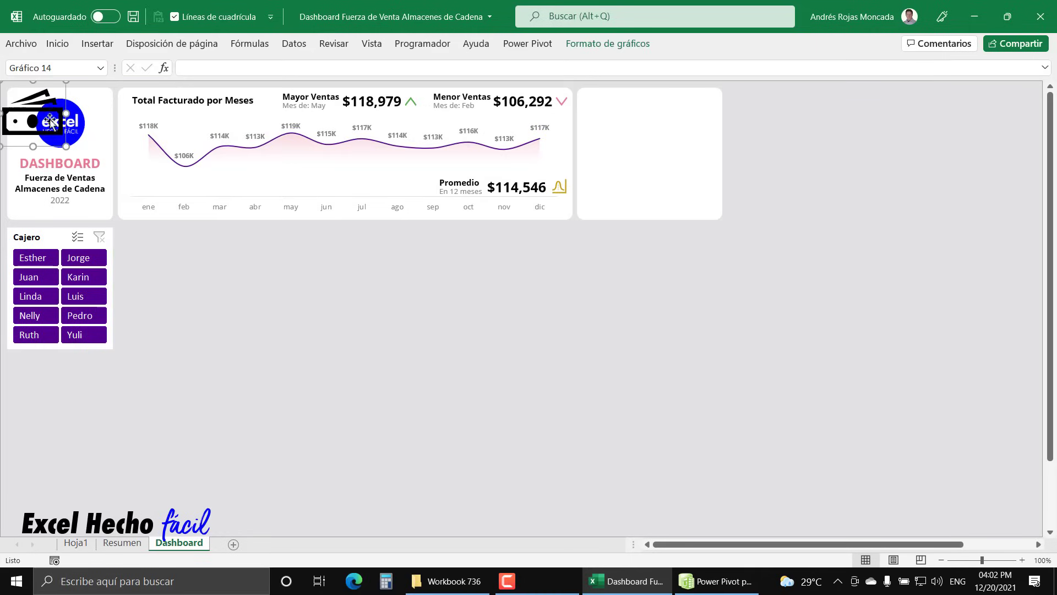
left_click_drag(45, 114, 592, 281)
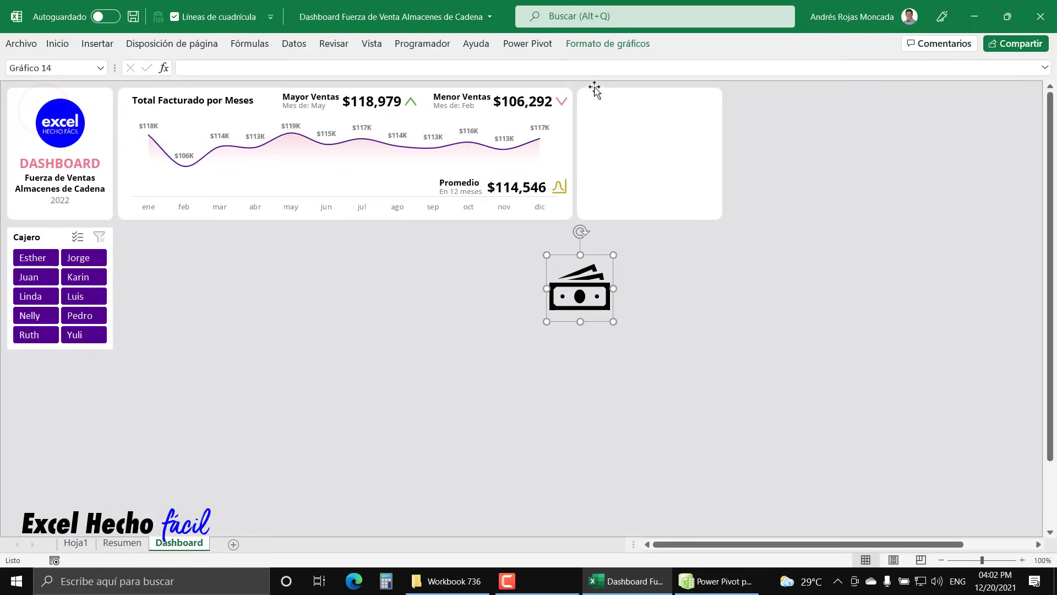
Set the banknotes icon's height to 0.6" and fill it with gold.
left_click(595, 47)
left_click(859, 70)
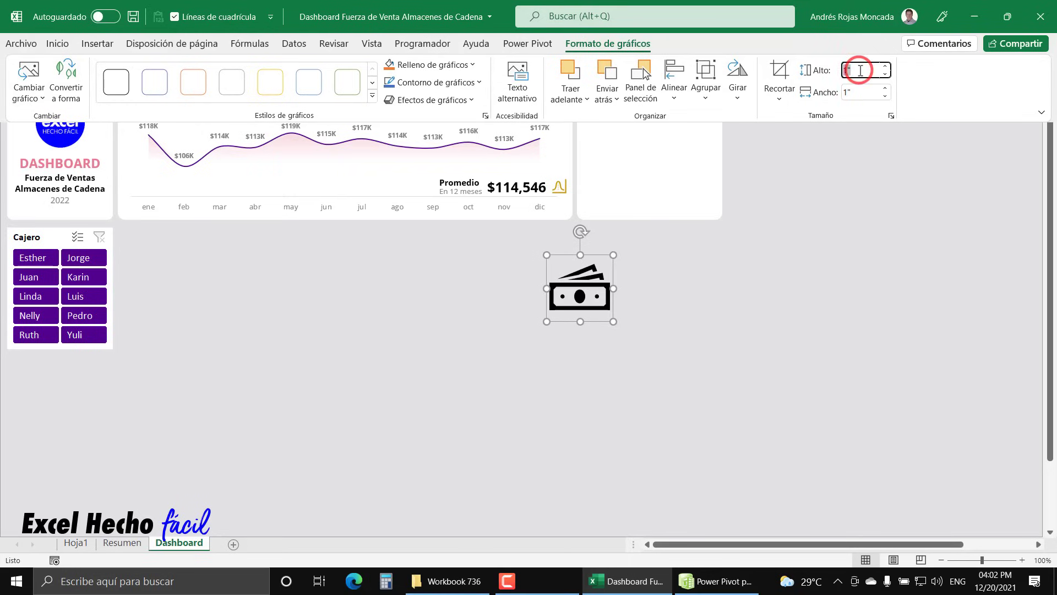
type("0.6")
key("Return")
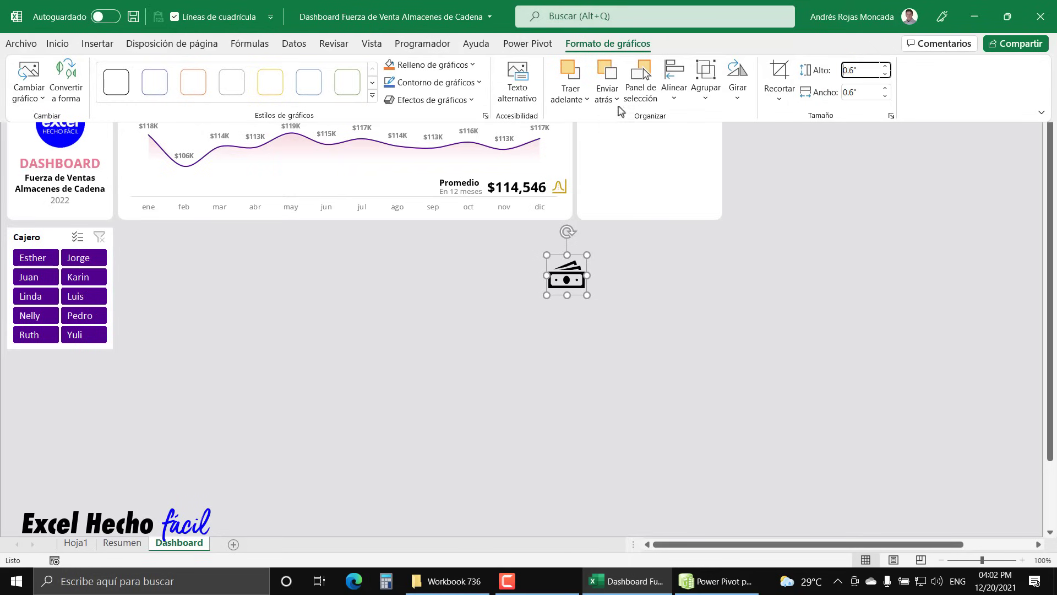
left_click(455, 65)
left_click(387, 257)
Place the banknotes icon in the upper-left corner of the new card and deselect it.
left_click_drag(573, 273, 609, 105)
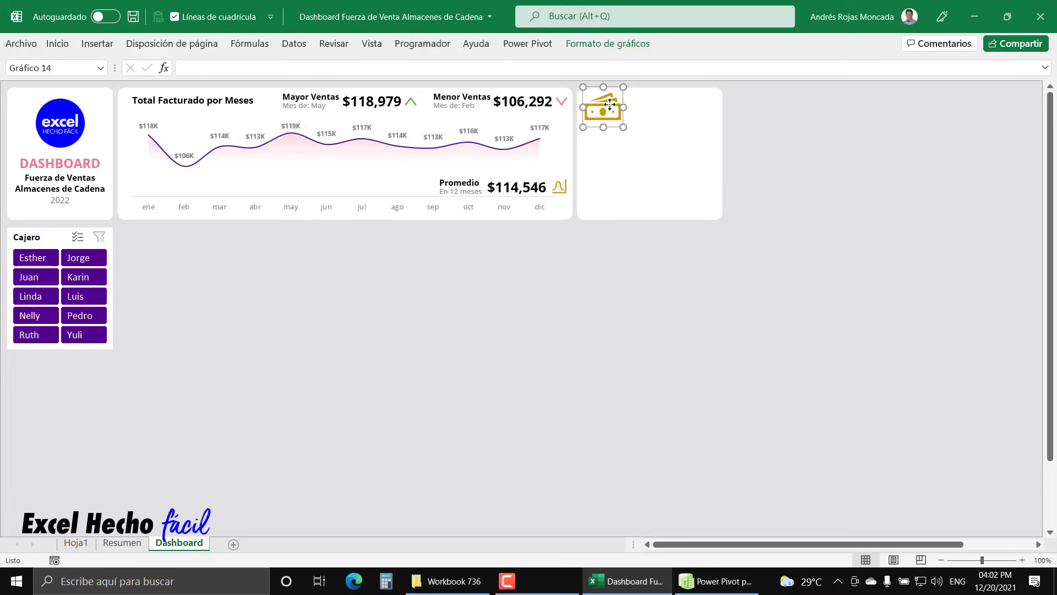
left_click_drag(609, 104, 610, 105)
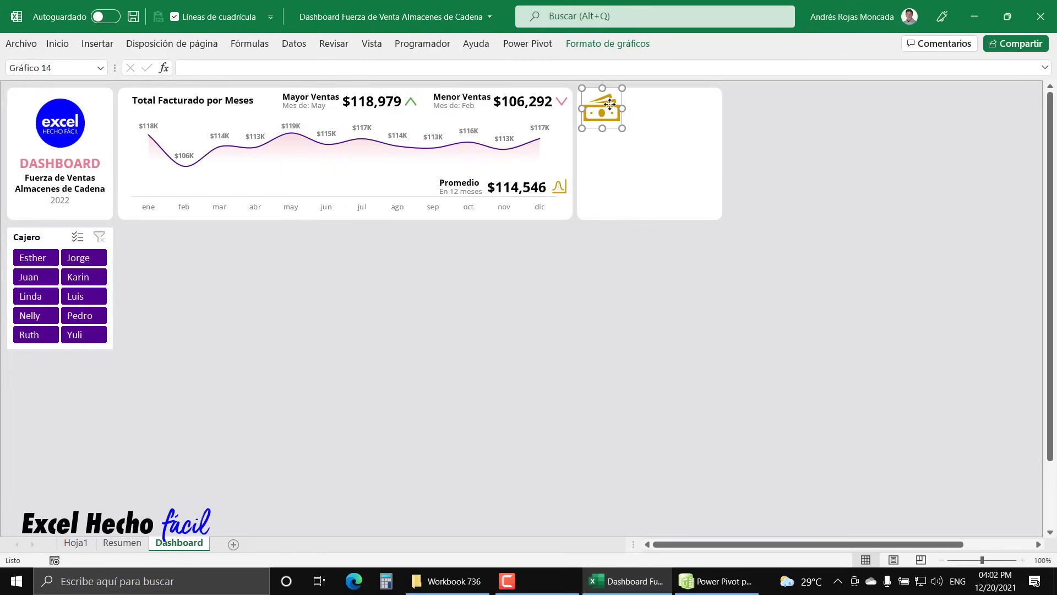
key("Escape")
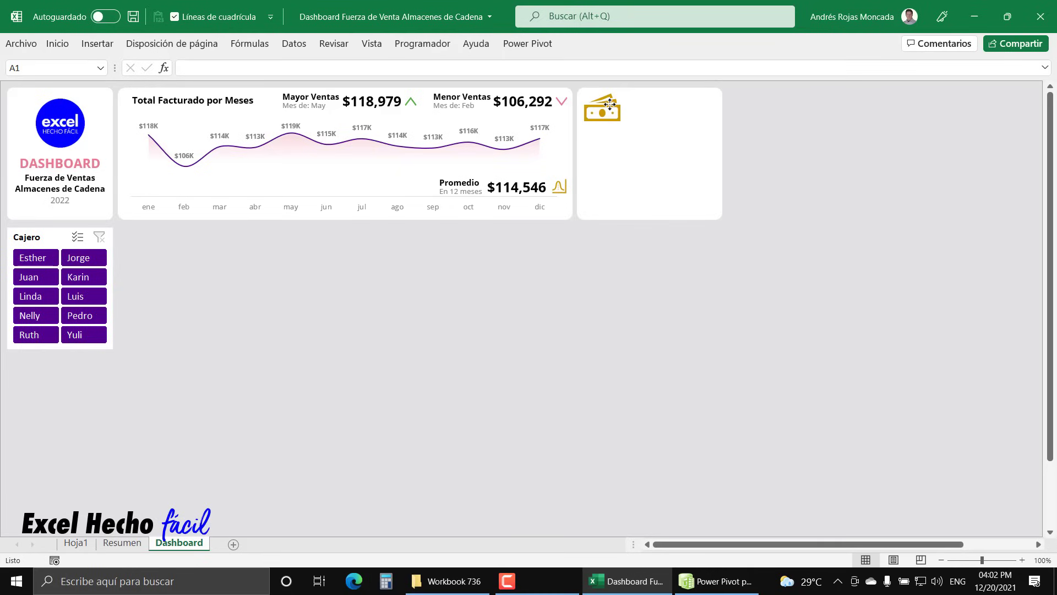
Duplicate the "Total Facturado por Meses" text box onto the new card and change its text to "Total Facturado".
left_click(164, 103)
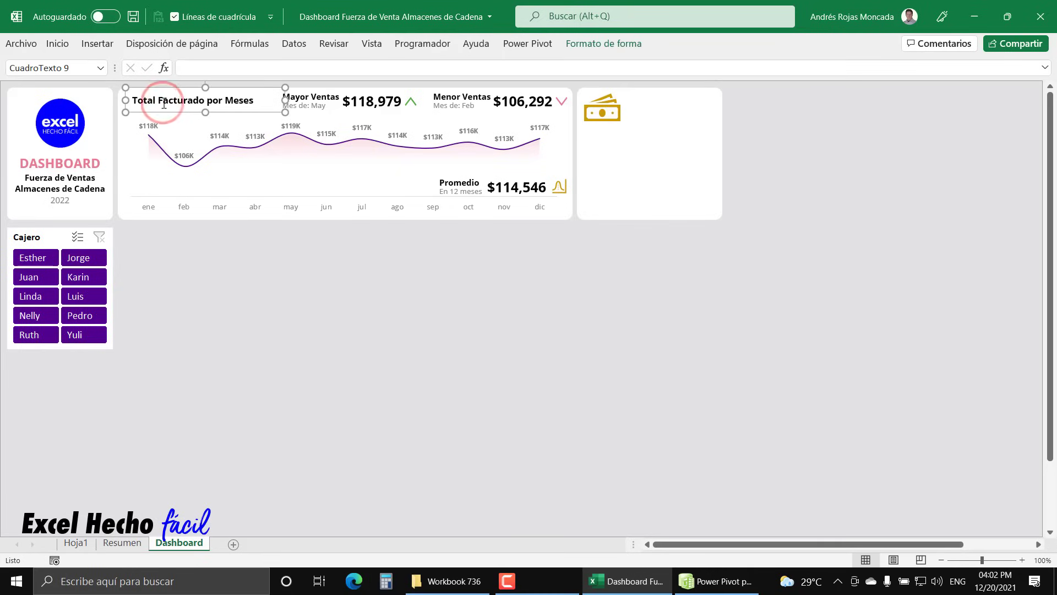
key("ctrl+v")
left_click_drag(227, 136, 732, 171)
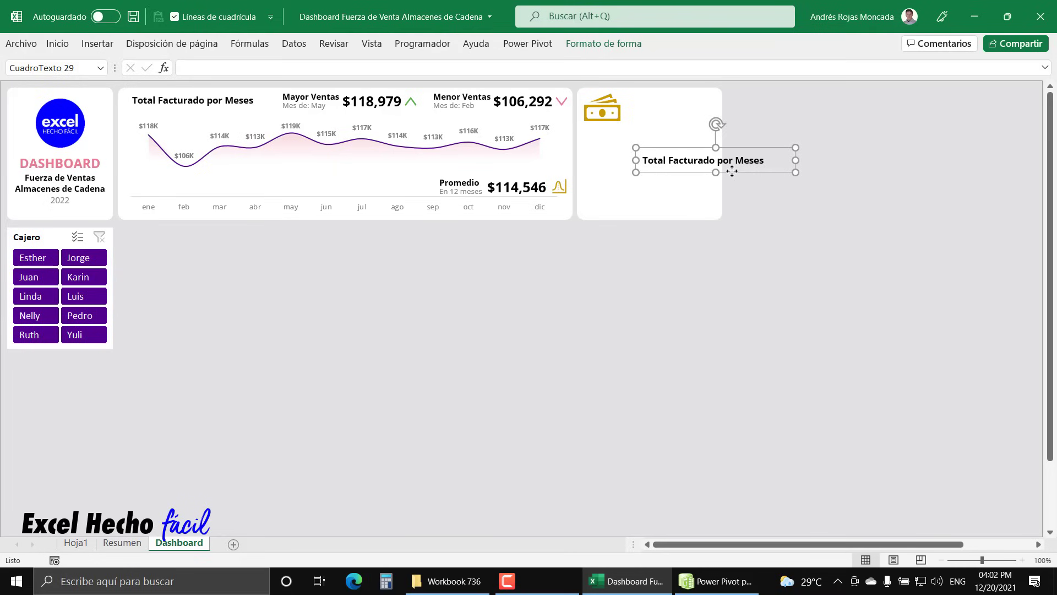
triple_click(738, 163)
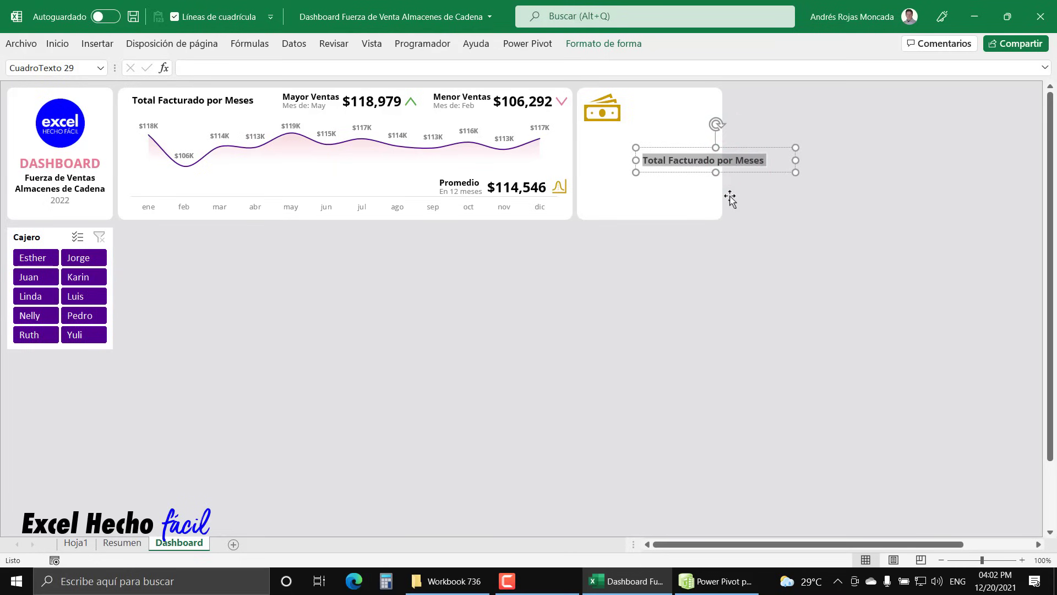
type("Tota")
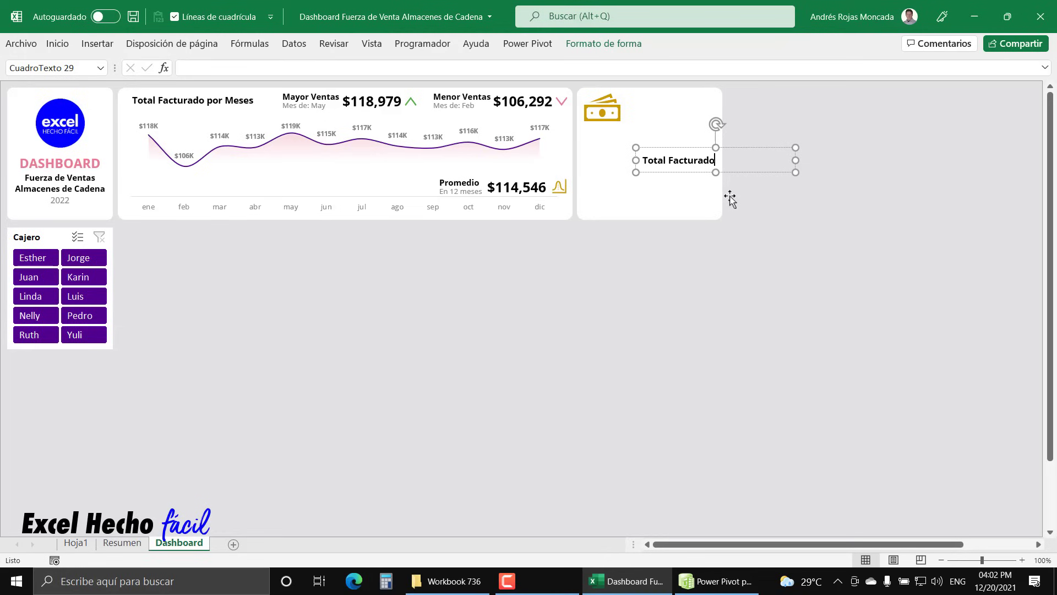
Color the "Total Facturado" label gray, narrow its text box, and place it beside the banknotes icon.
left_click(59, 44)
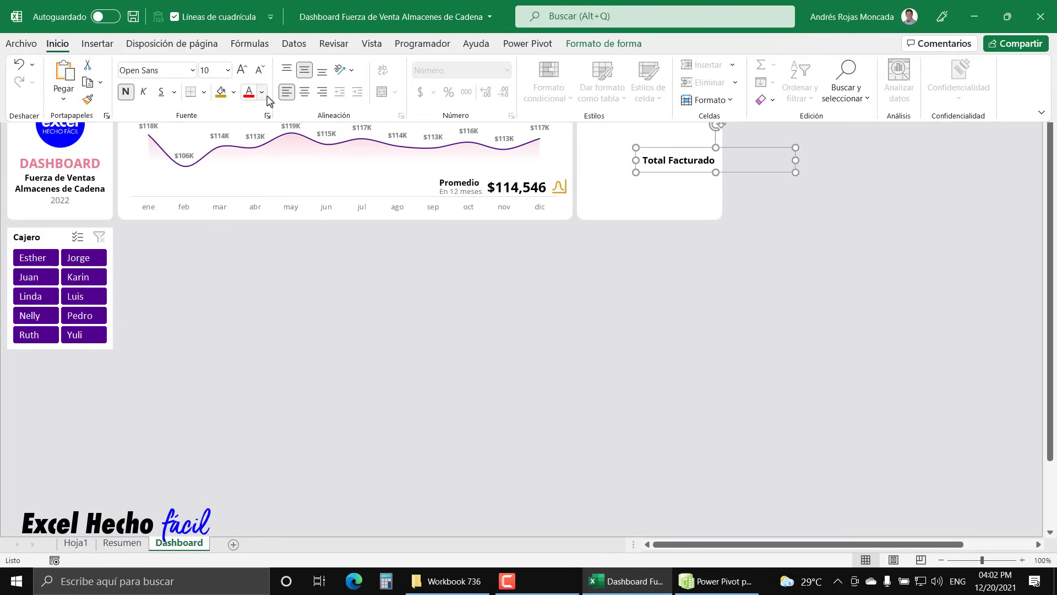
left_click(263, 94)
left_click(254, 165)
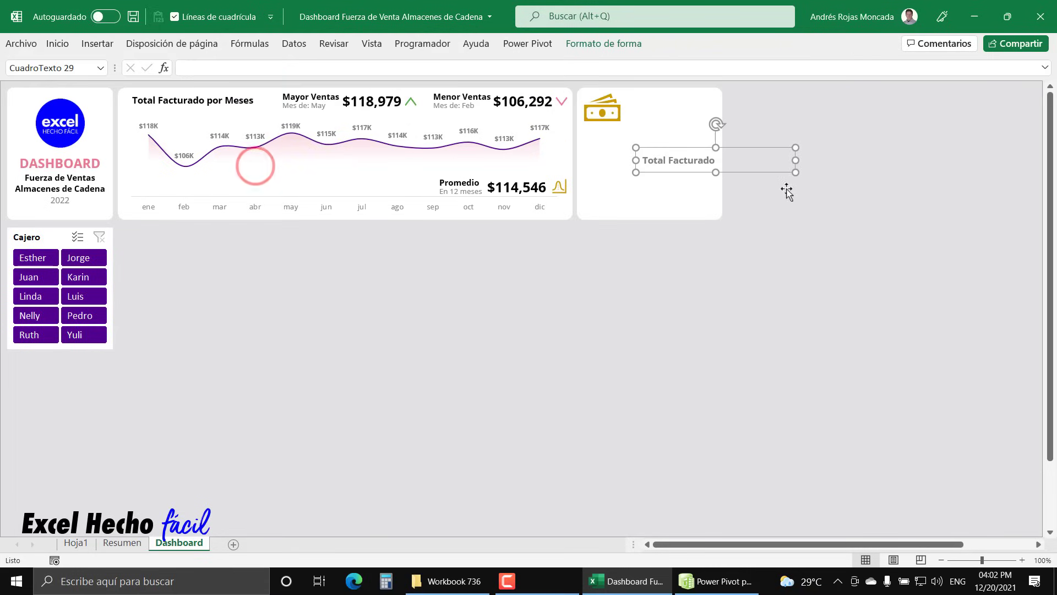
left_click_drag(796, 161, 678, 102)
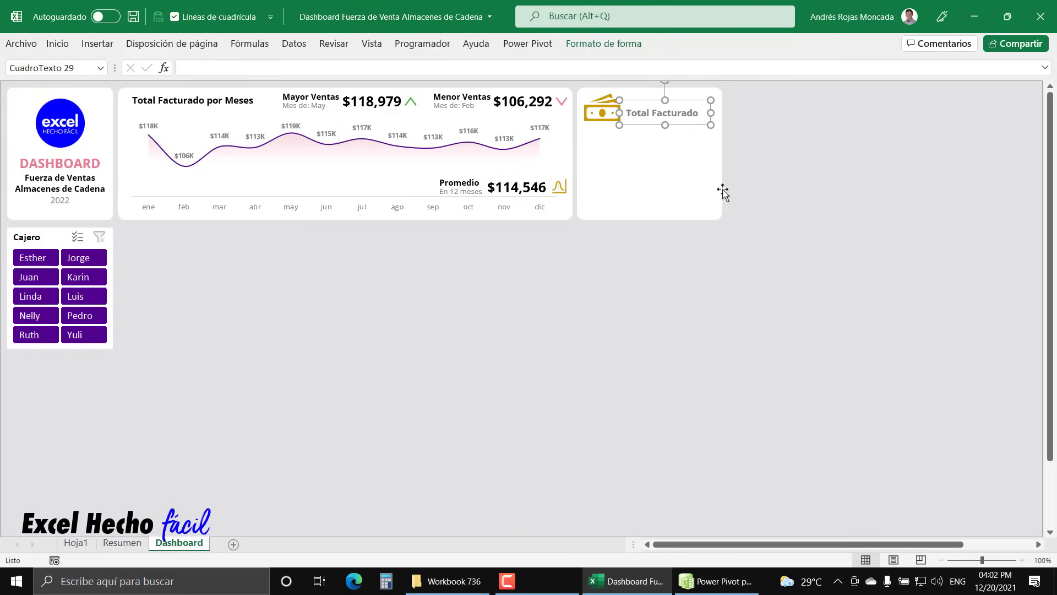
key("Escape")
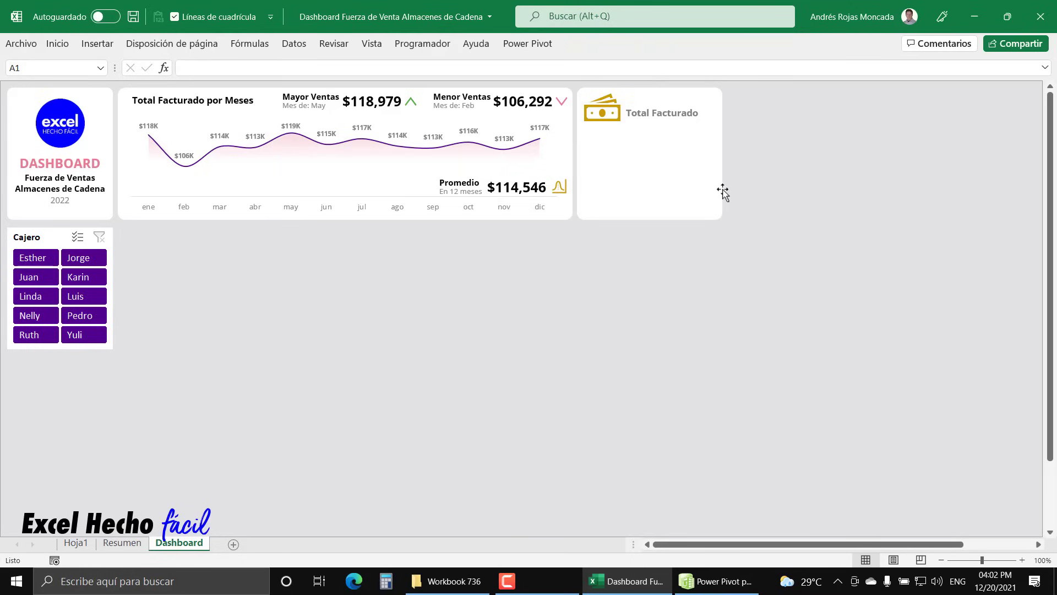
Place another copy of the chart title text box on the new card and link it to =Resumen!M7.
left_click(247, 104)
key("ctrl+c")
key("ctrl+v")
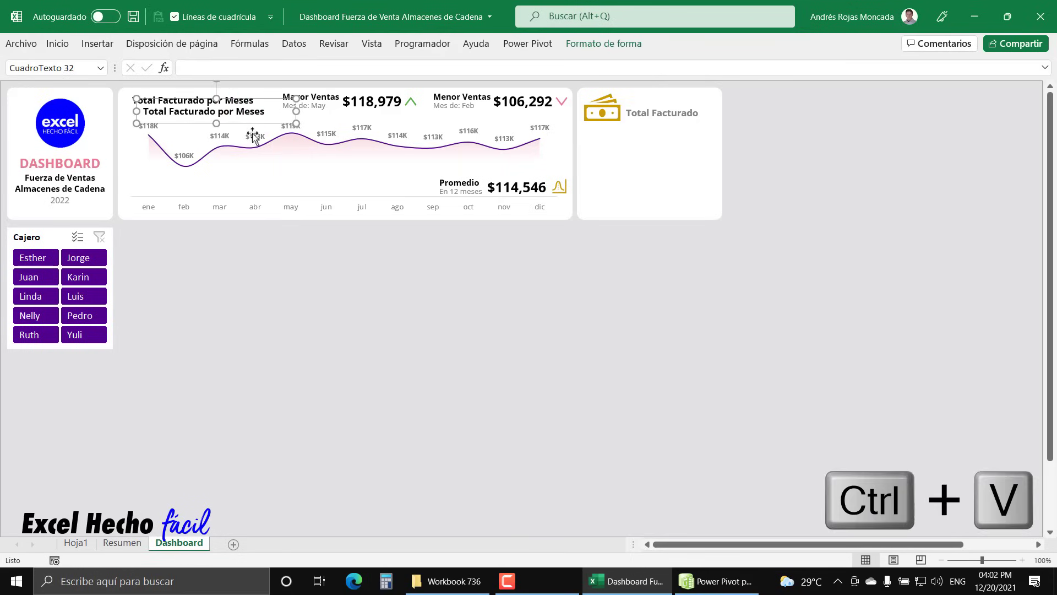
left_click_drag(258, 125, 724, 176)
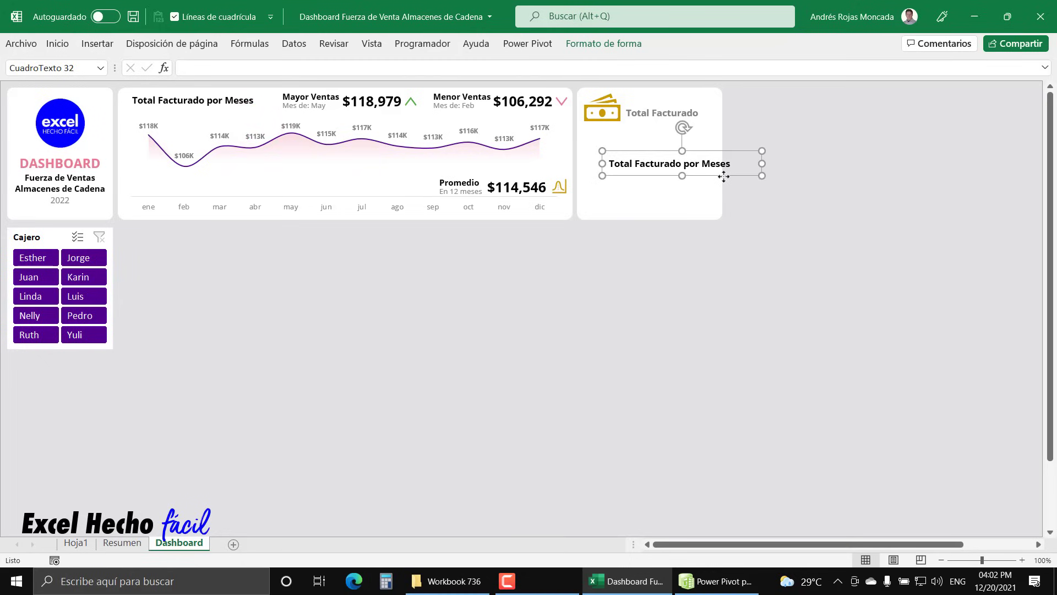
left_click(286, 68)
type("=")
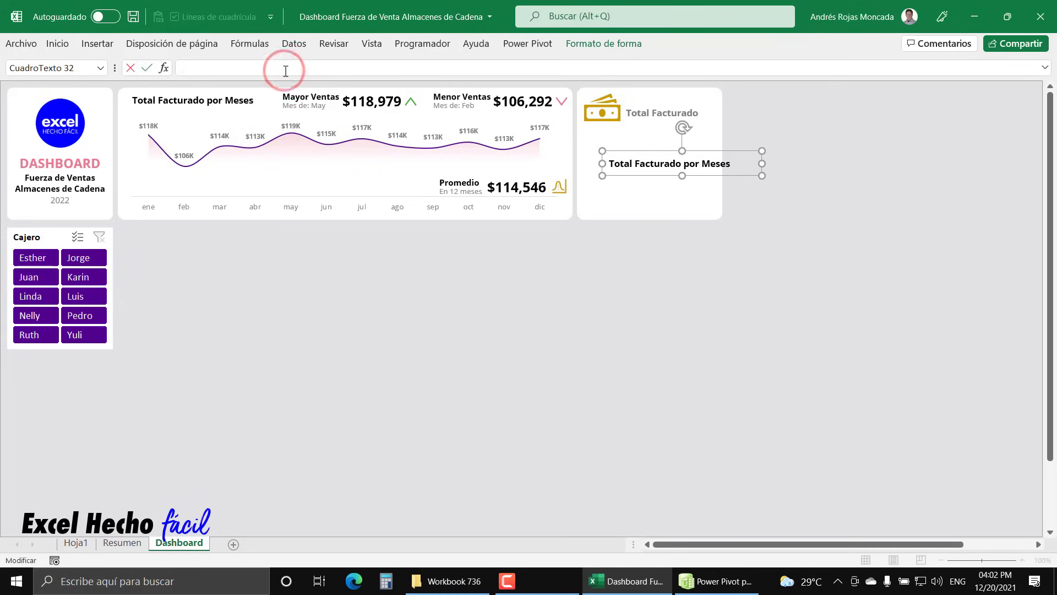
left_click(122, 543)
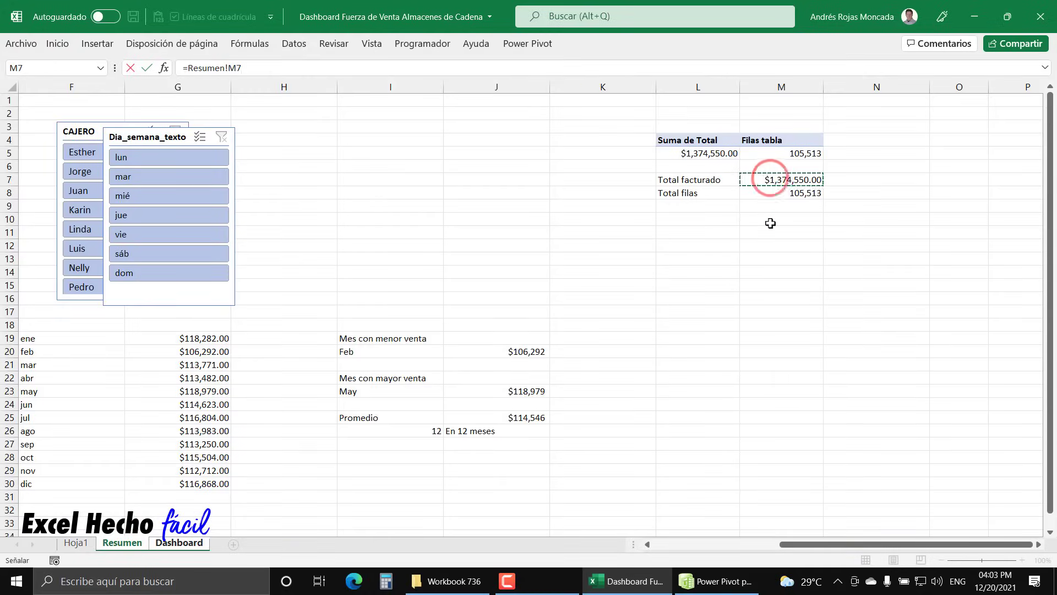
key("Return")
Copy the formatting of the "Total Facturado" label onto the linked total value's text box.
left_click(656, 117)
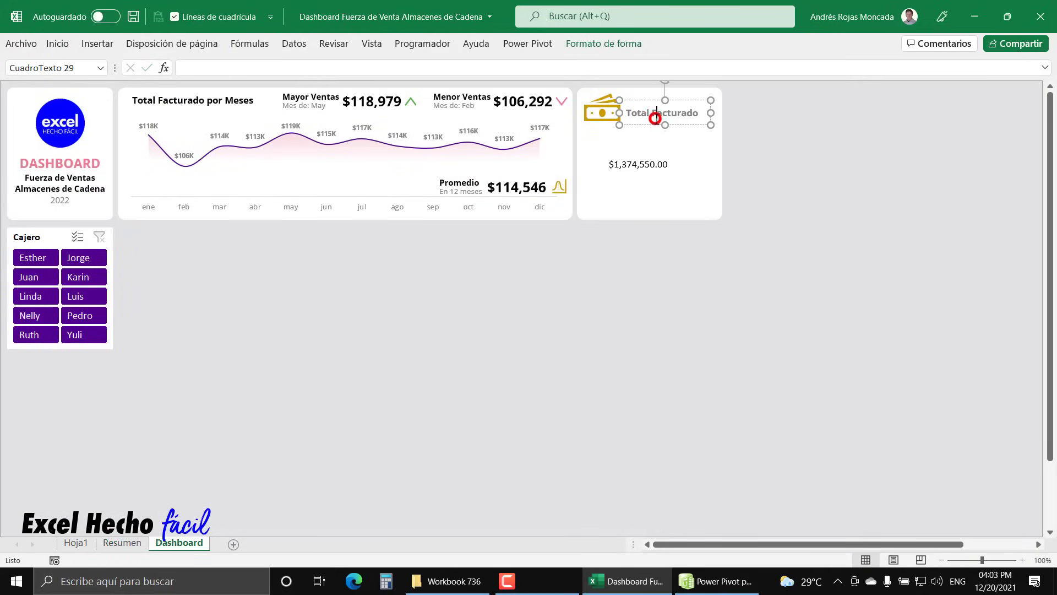
left_click(61, 42)
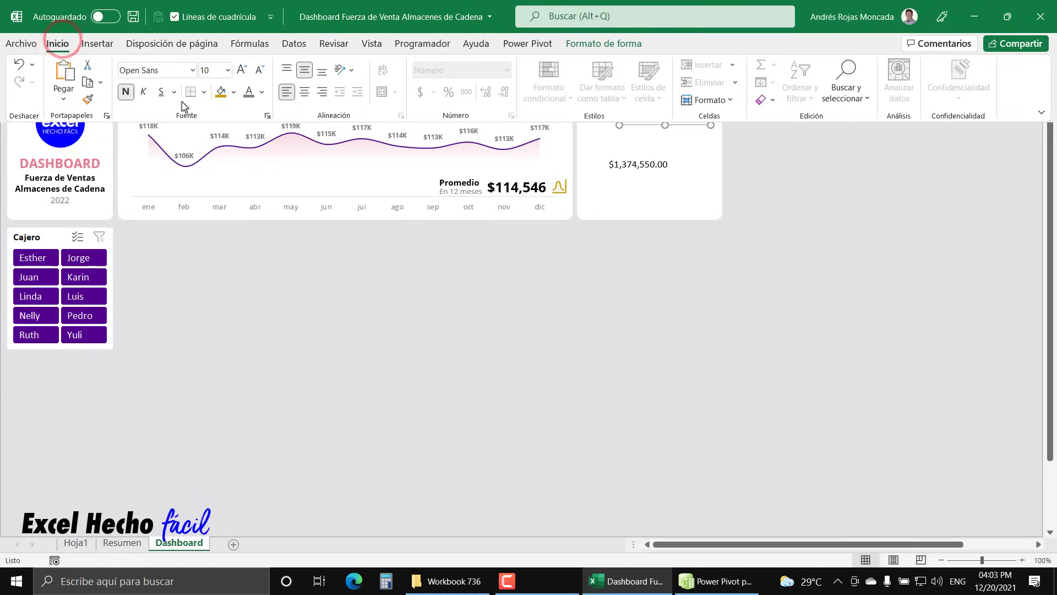
left_click(86, 96)
left_click(662, 172)
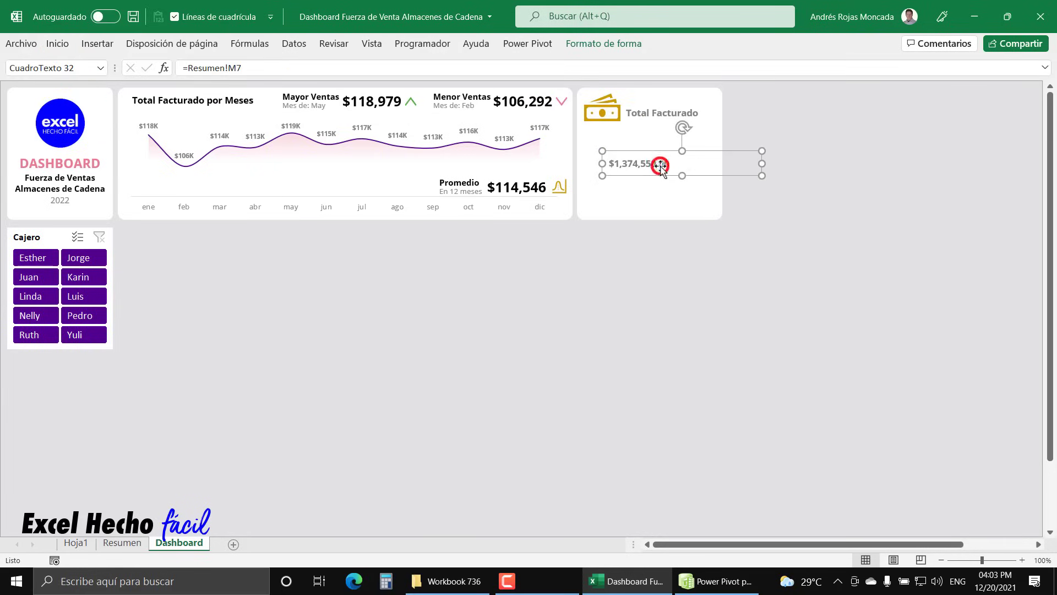
Set the linked total value's font color to black and its font size to 22.
left_click(58, 44)
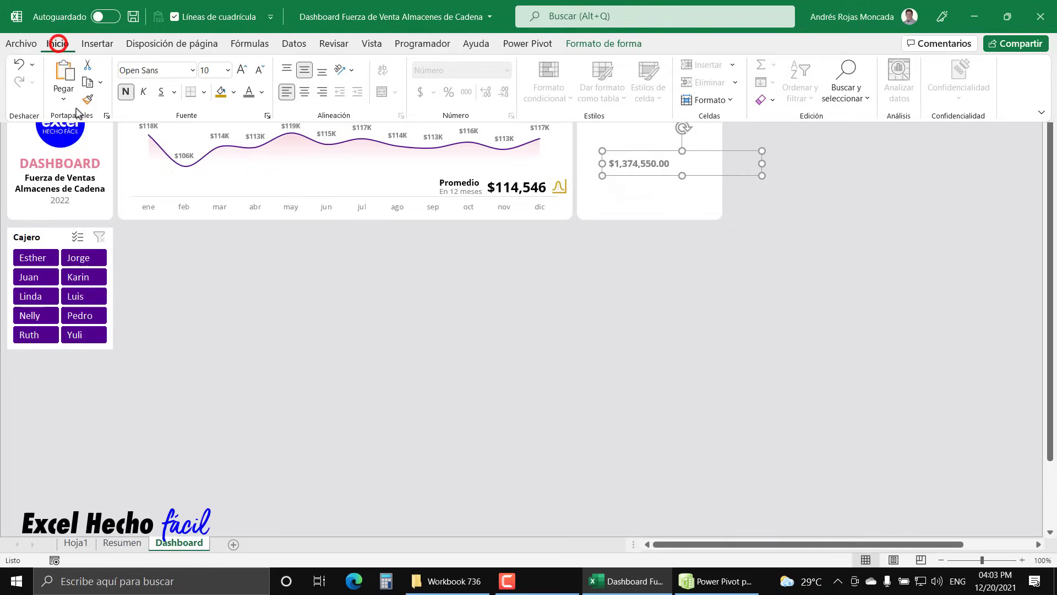
left_click(261, 95)
left_click(267, 108)
left_click(213, 70)
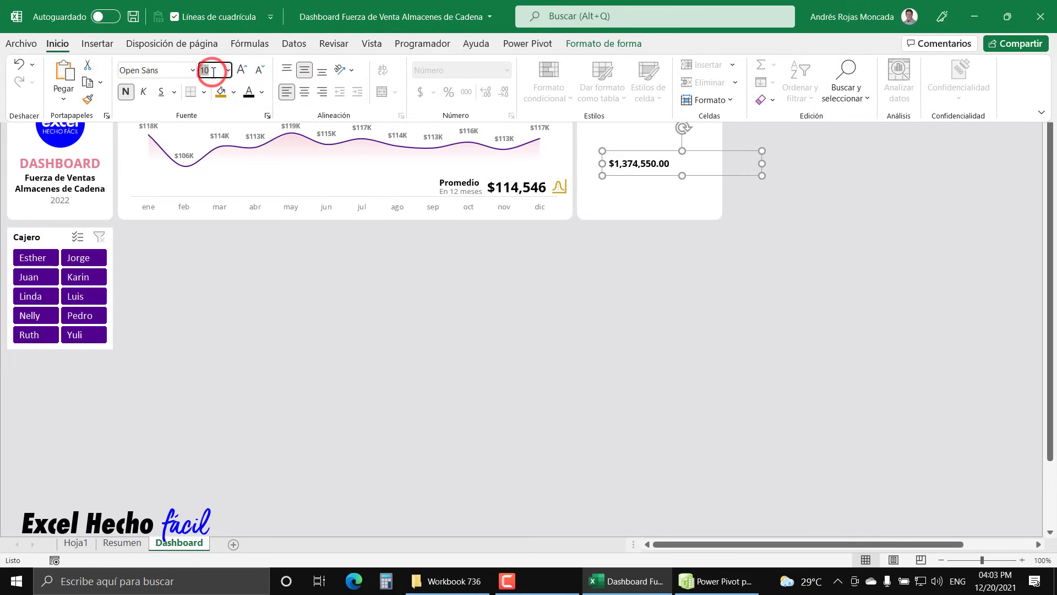
type("22")
key("Return")
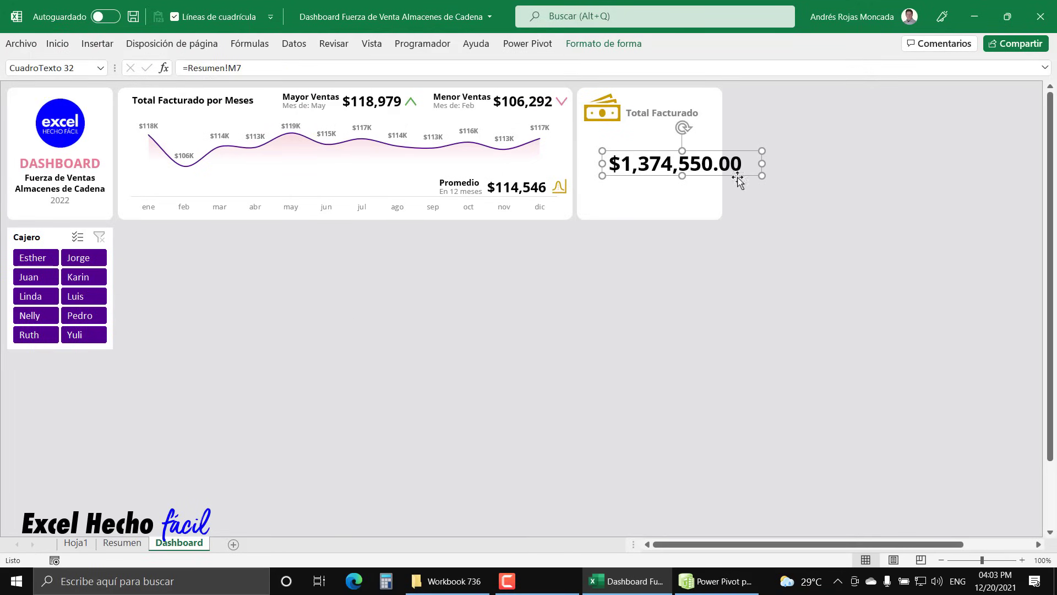
Format cell M7 on the Resumen sheet as currency with 0 decimal places.
left_click(122, 543)
left_click(804, 179)
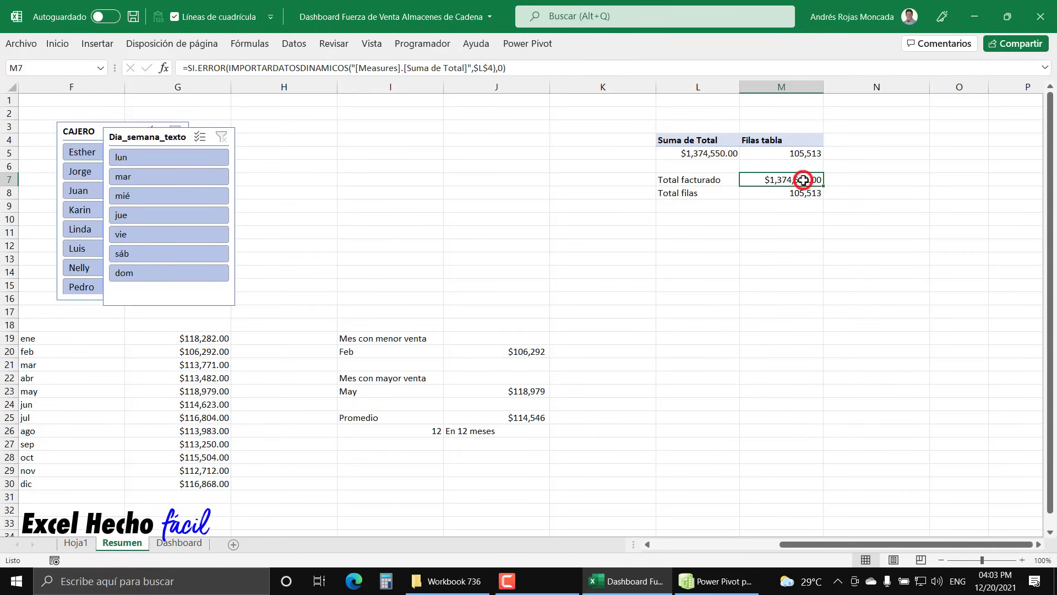
key("ctrl+1")
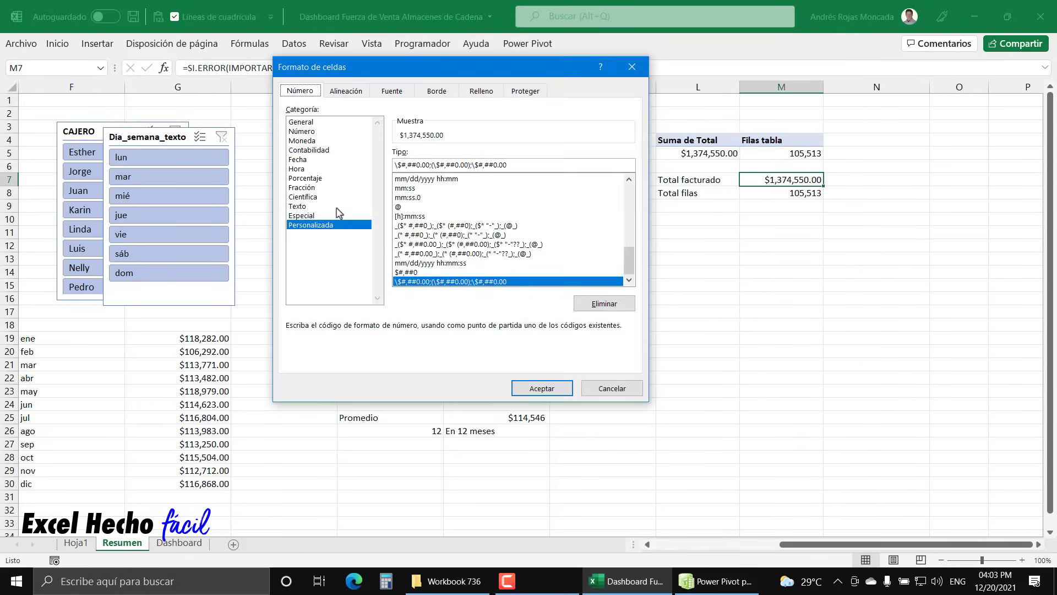
left_click(307, 141)
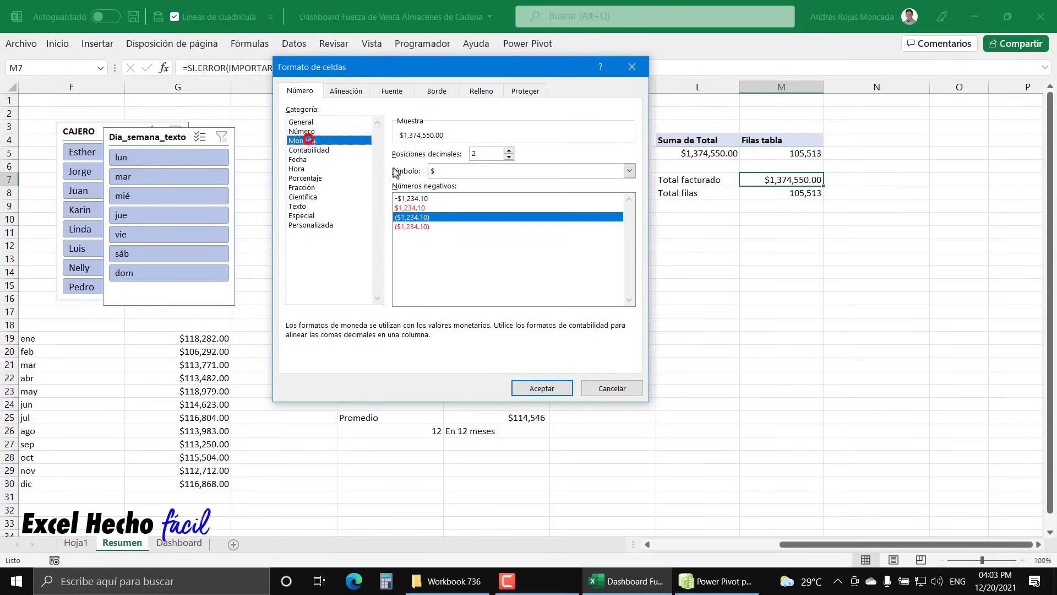
double_click(509, 157)
left_click(541, 388)
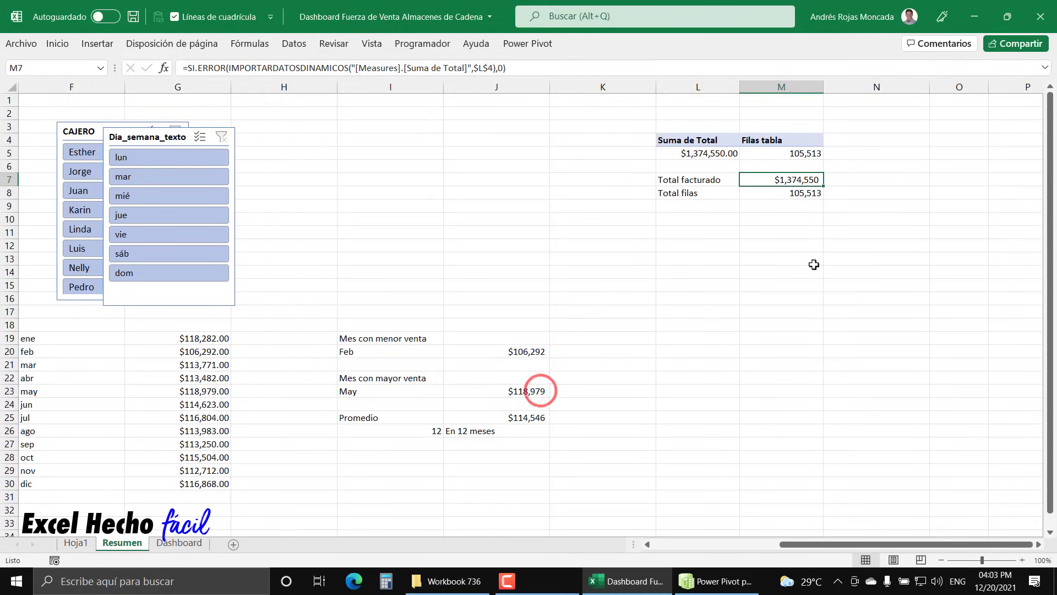
Narrow the linked total value's text box on the Dashboard sheet and place it just under the "Total Facturado" label.
left_click(179, 543)
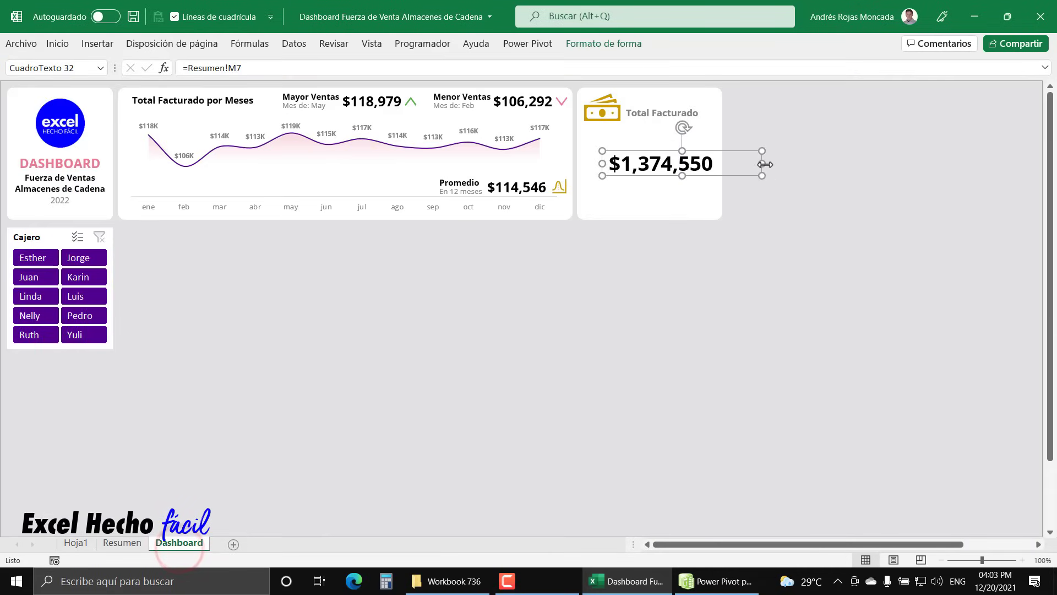
left_click_drag(762, 164, 662, 127)
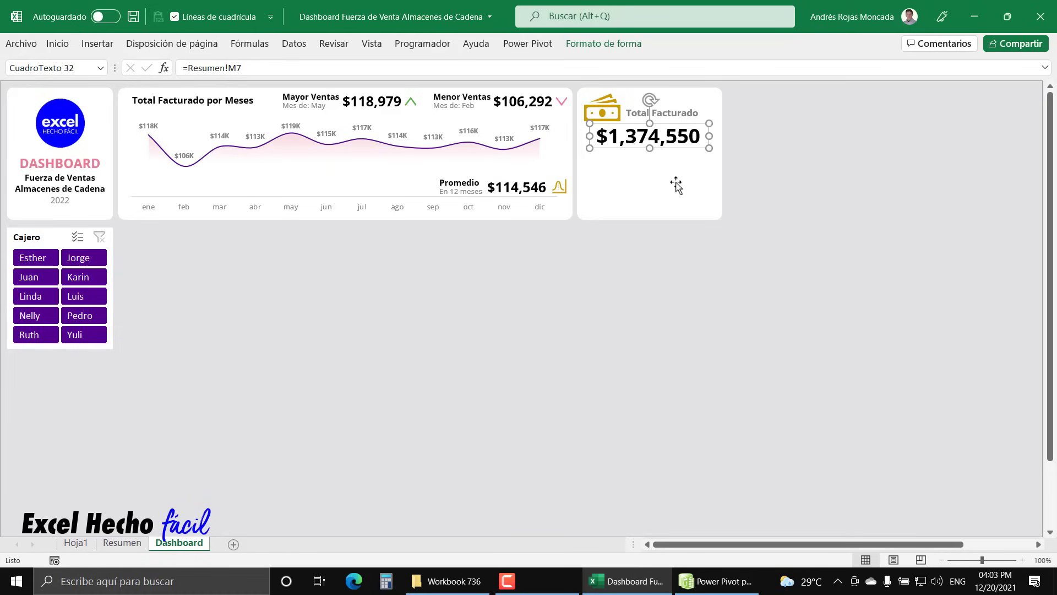
key("Right")
key("Up")
key("Up")
key("Escape")
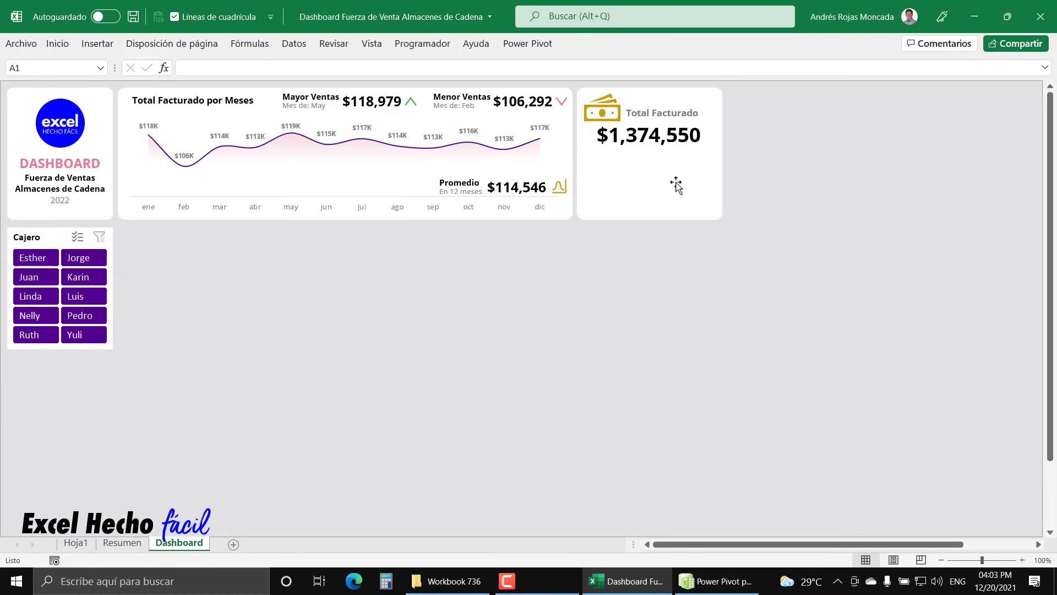
Insert the solid right-pointing triangle icon found by searching "Flecha" and place it below the totals card.
left_click(88, 49)
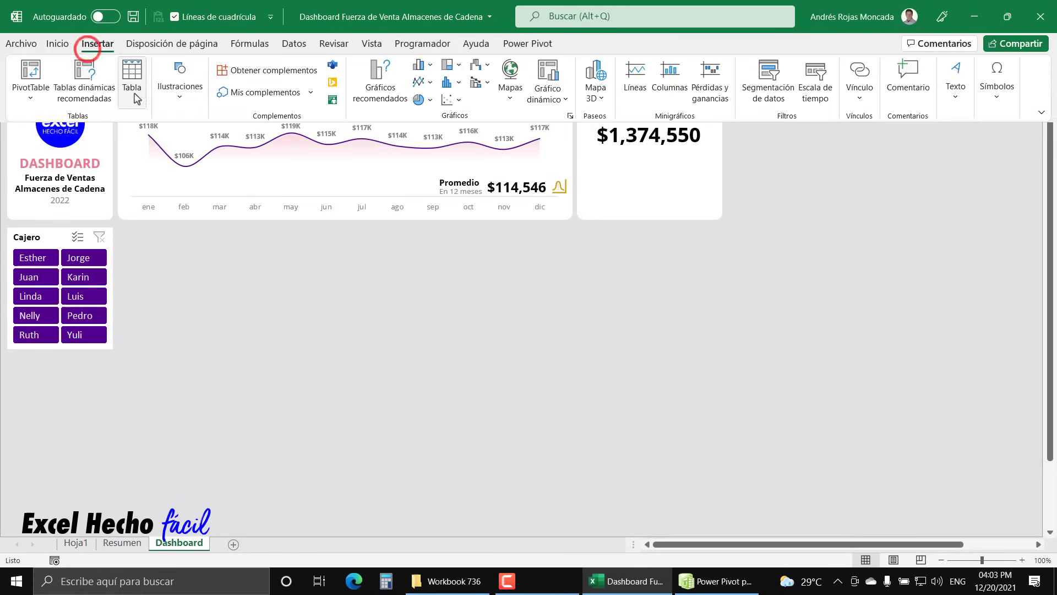
left_click(181, 92)
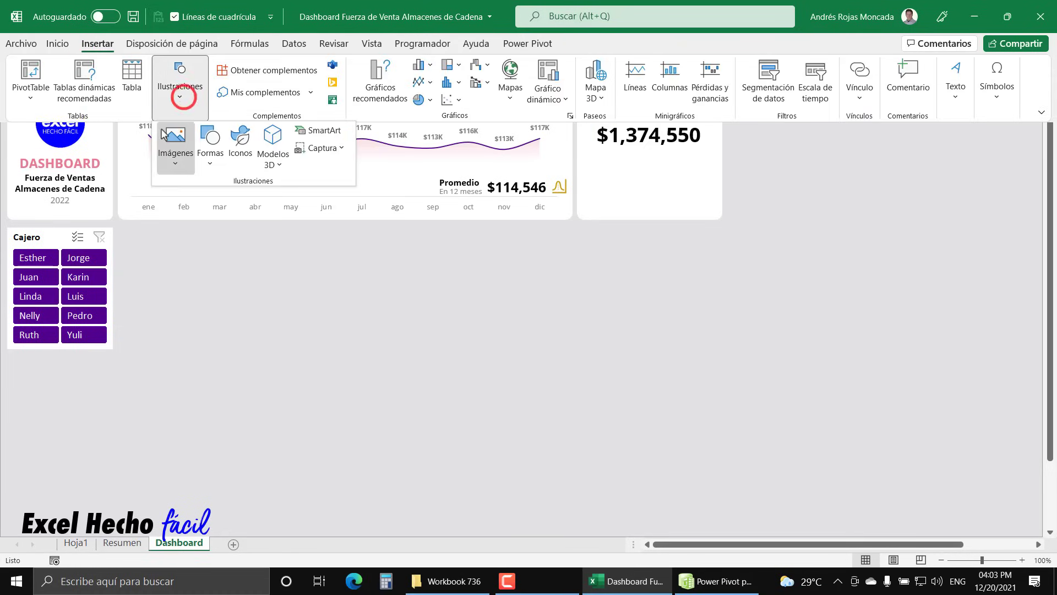
left_click(239, 147)
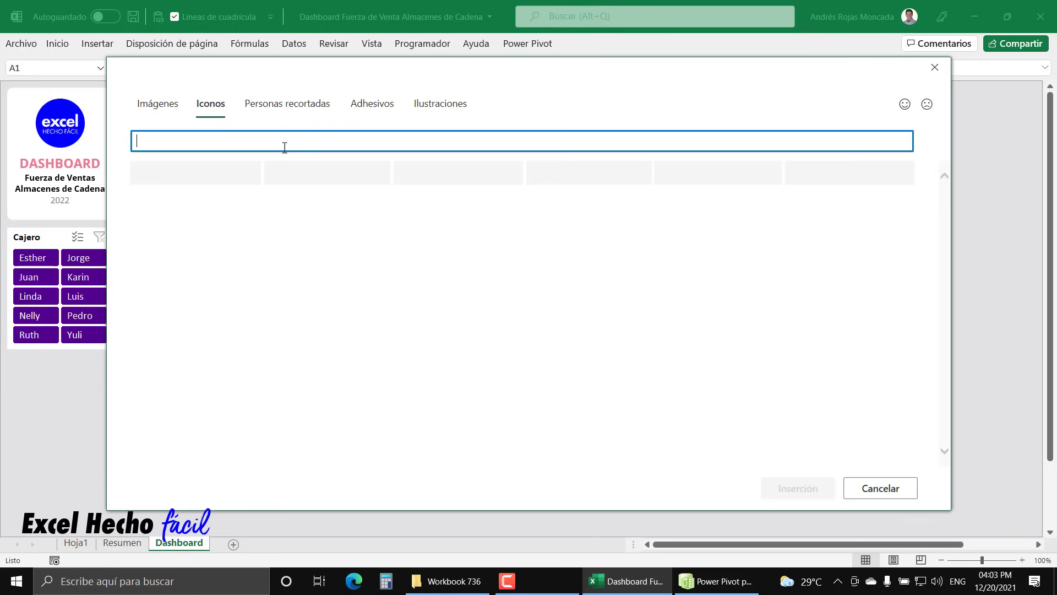
left_click(284, 142)
type("Flecha")
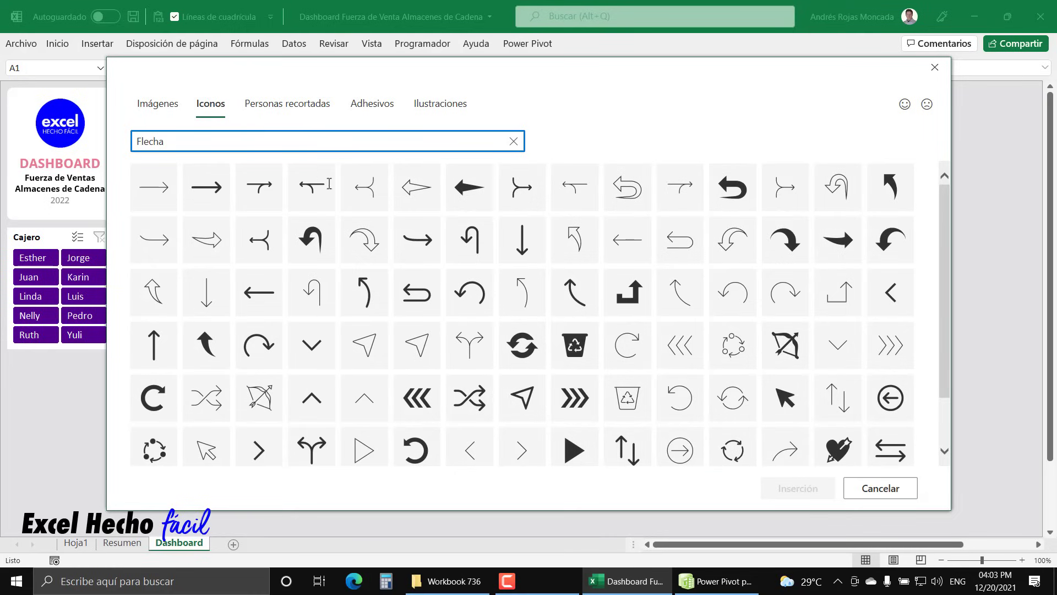
left_click(575, 450)
left_click(789, 486)
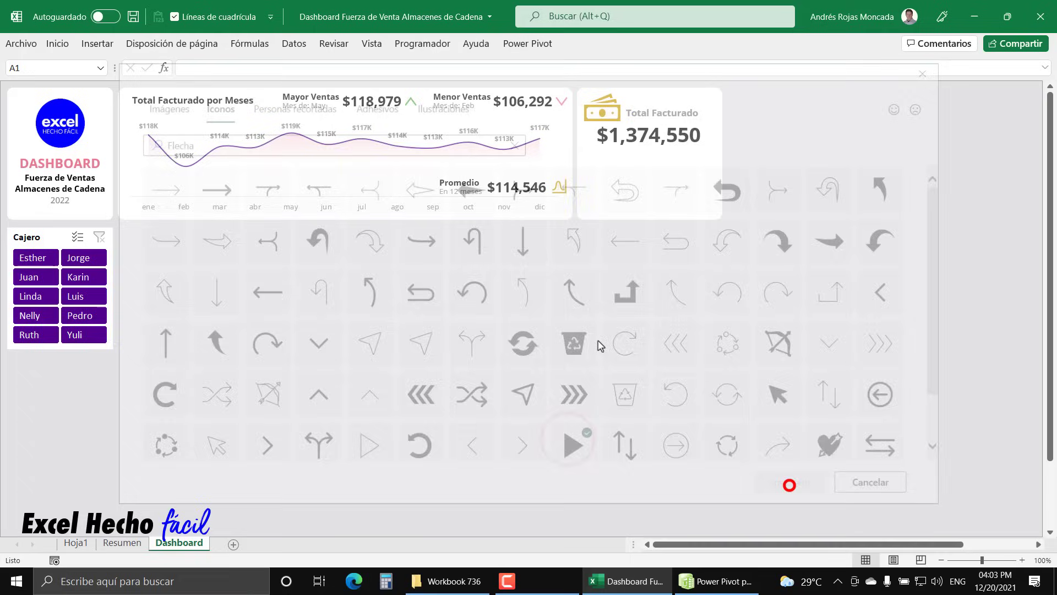
left_click_drag(29, 110, 581, 278)
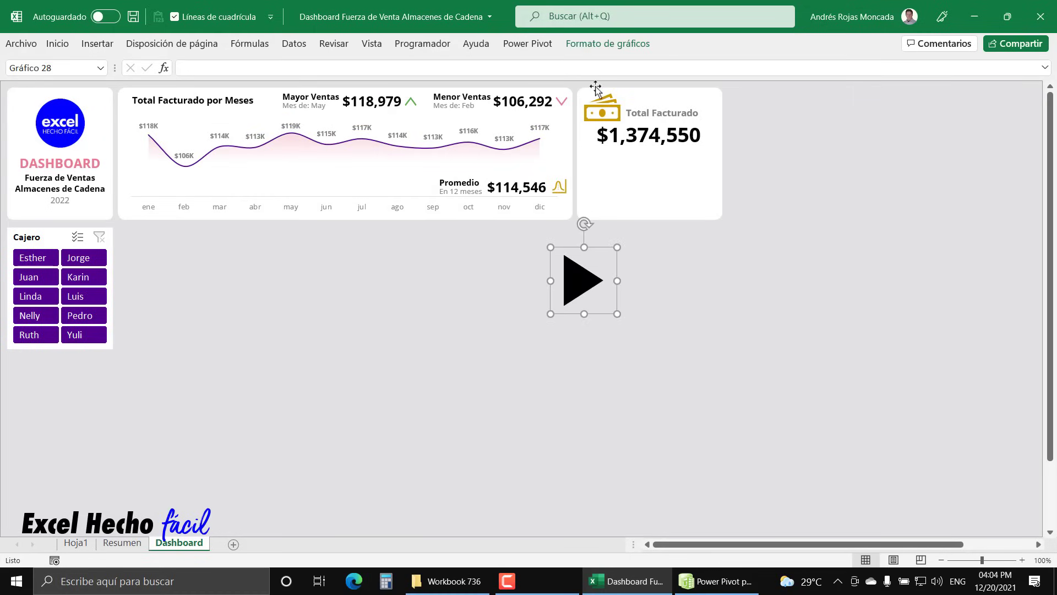
Set the triangle icon's height to 0.2" and its fill to the recently used green.
left_click(608, 44)
left_click(856, 70)
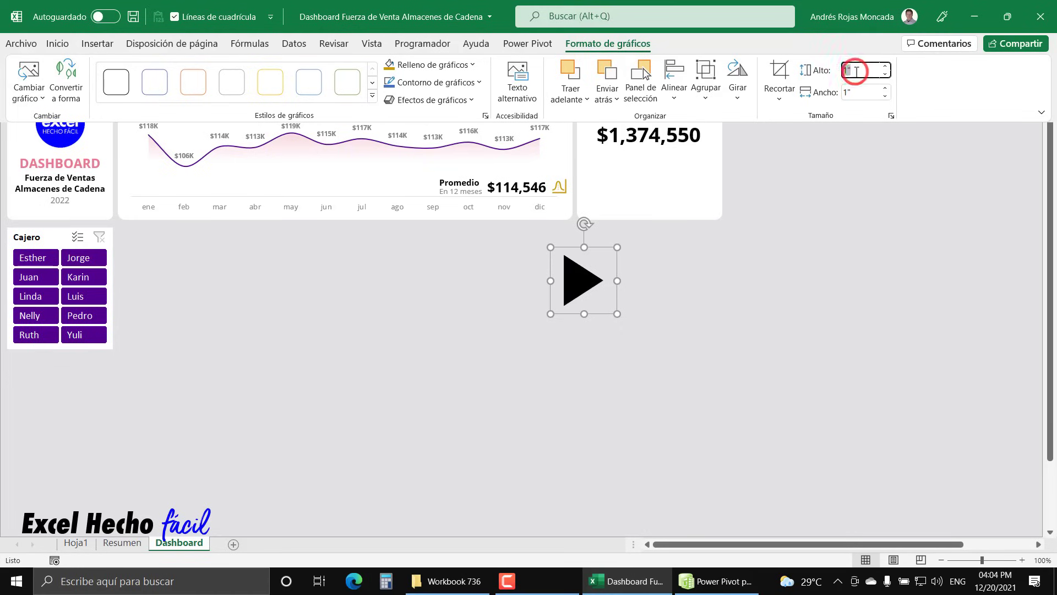
type("0.2")
key("Return")
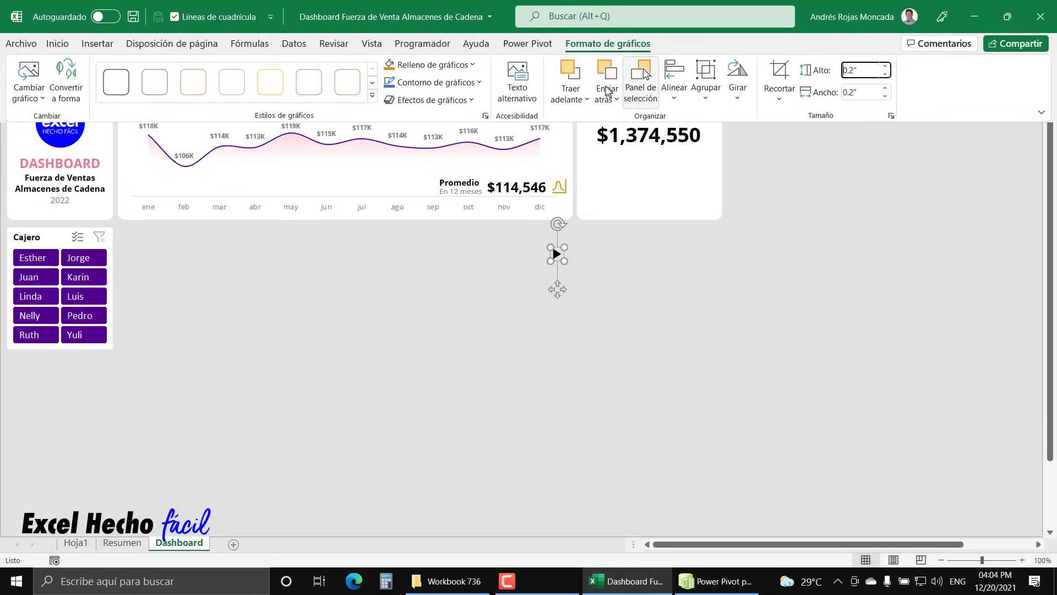
left_click(462, 64)
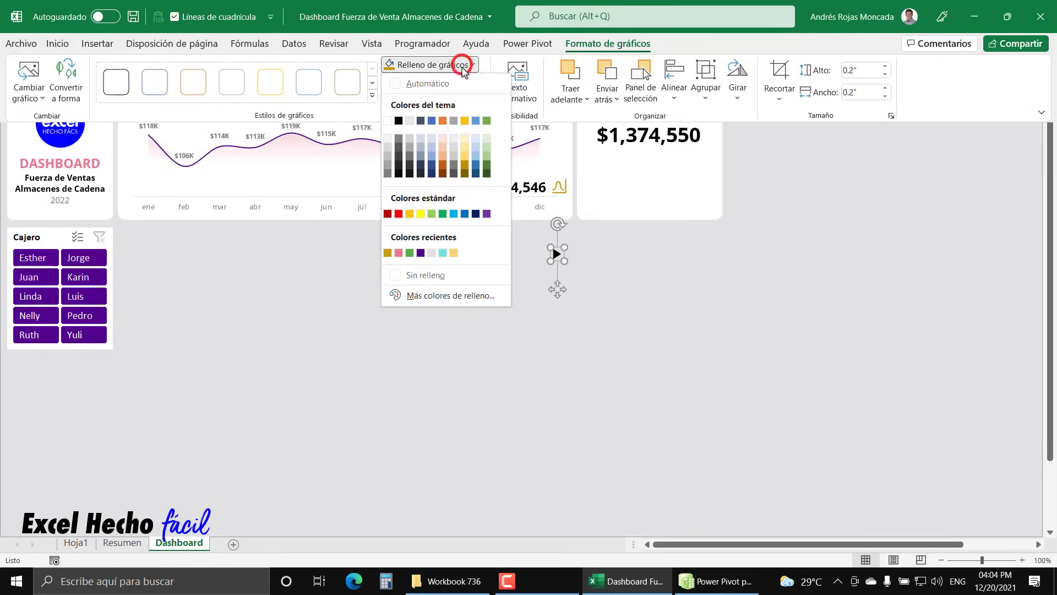
left_click(410, 253)
Rotate the green triangle to point upward and place it directly before the total value on the card.
left_click(557, 290)
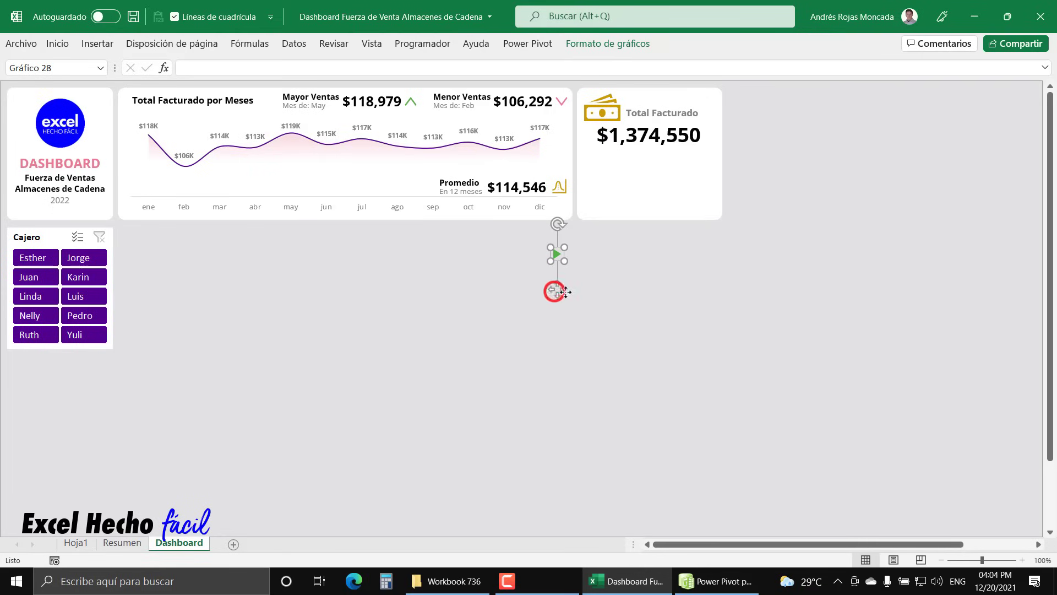
left_click_drag(558, 223, 491, 255)
left_click_drag(557, 256, 587, 133)
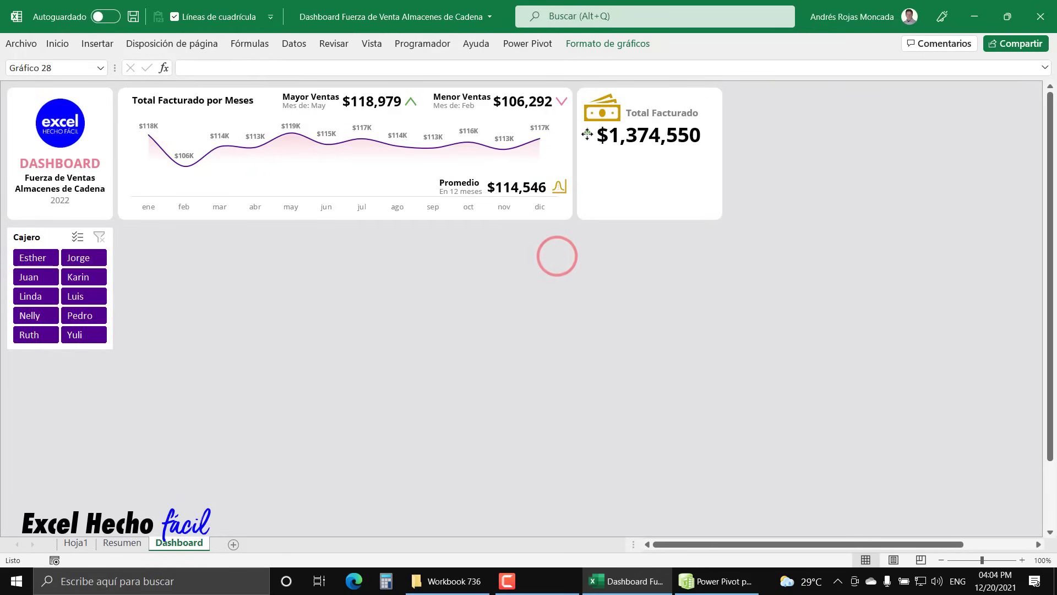
key("Down")
key("Down")
key("Down")
key("Down")
key("Down")
key("Down")
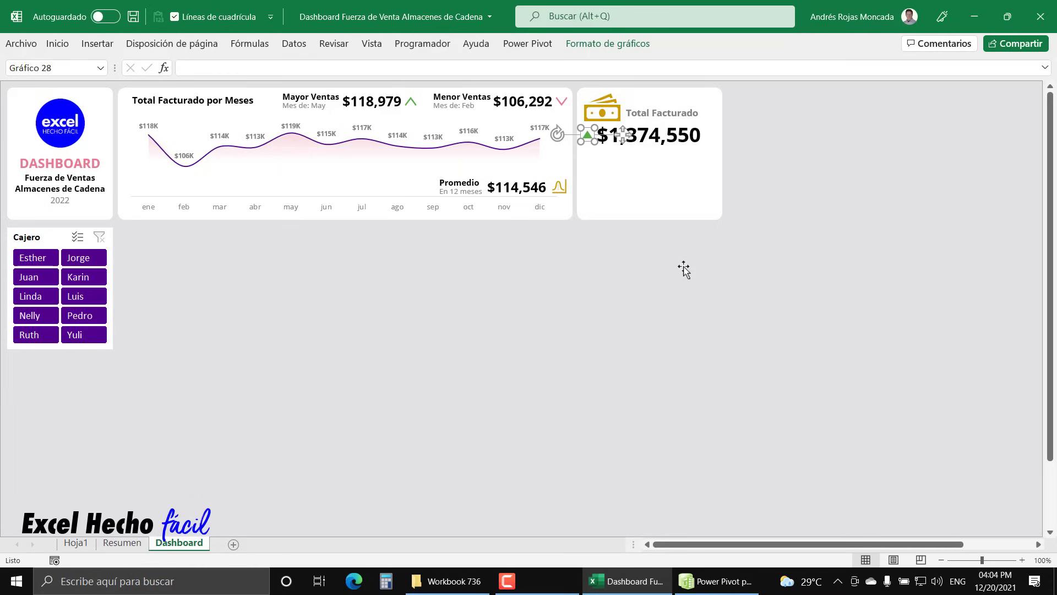
key("Escape")
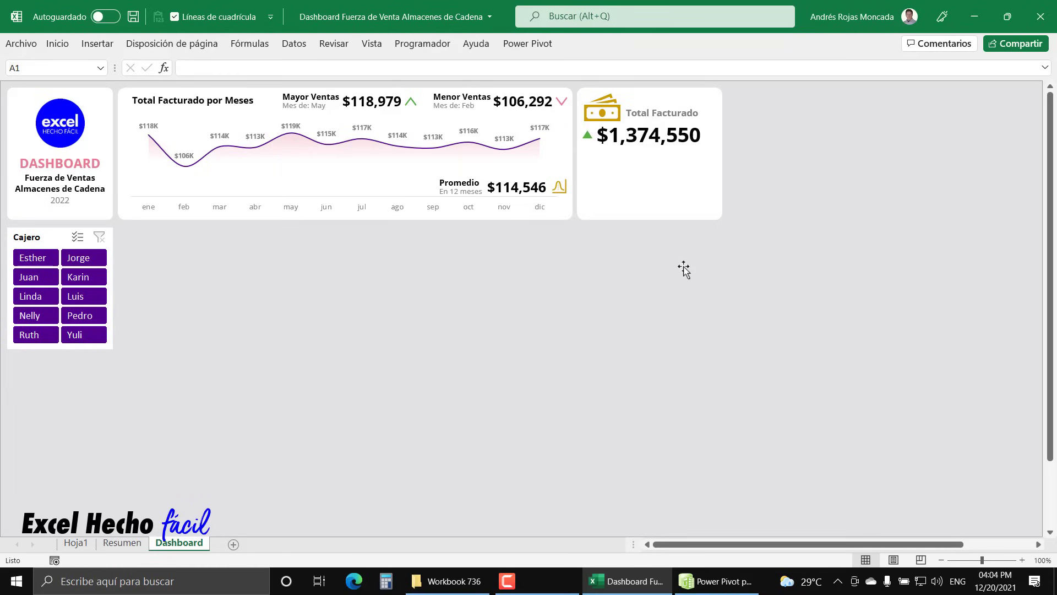
Duplicate the "Total Facturado" label and place the copy at the lower edge of the totals card.
left_click(661, 122)
key("ctrl+v")
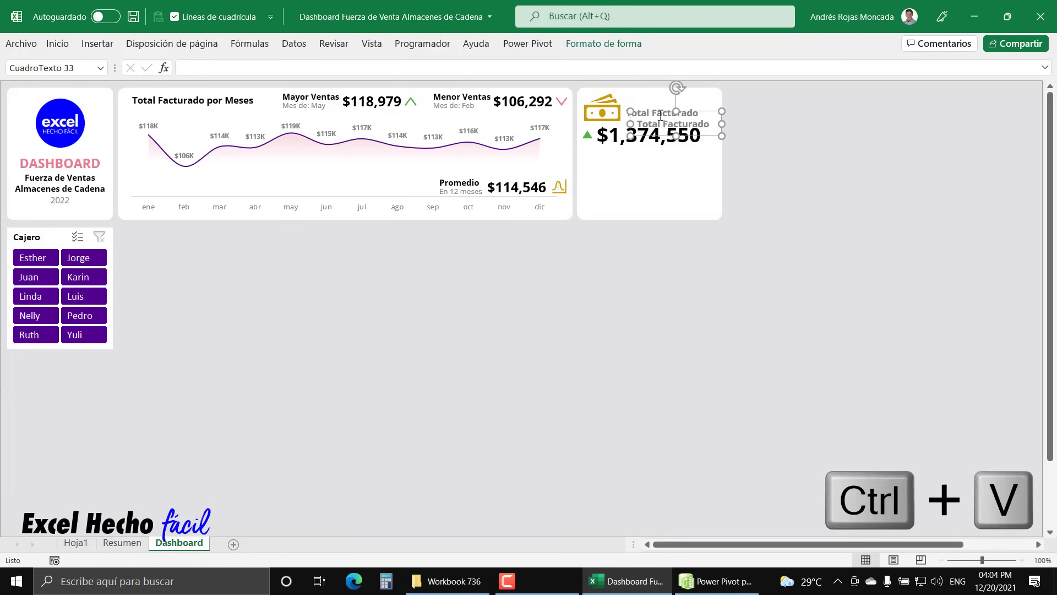
left_click_drag(695, 140, 662, 220)
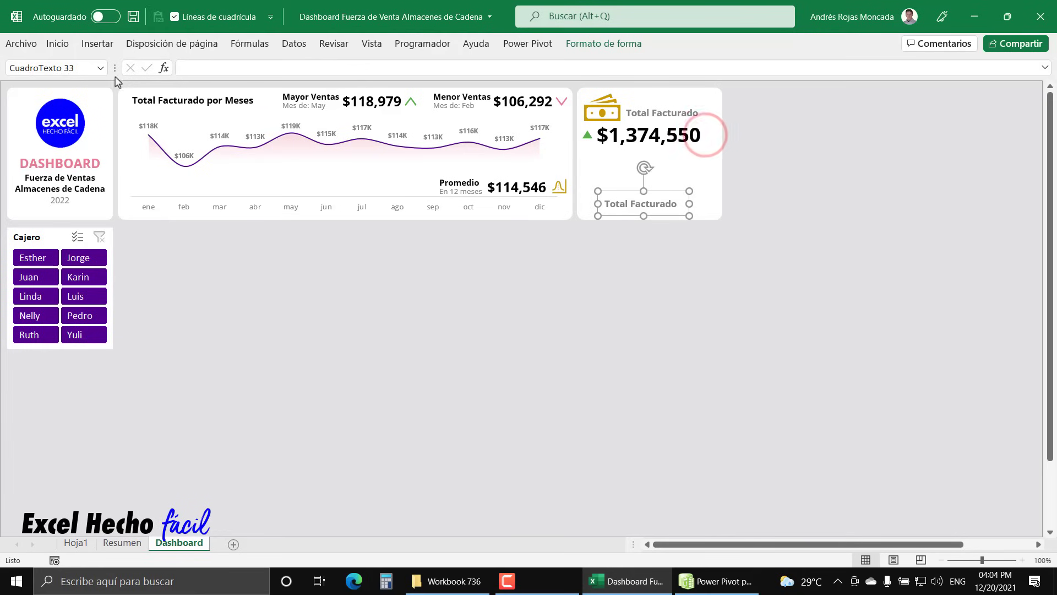
Set the copied label's font size to 9, remove its bold formatting, and color it a lighter gray.
left_click(62, 43)
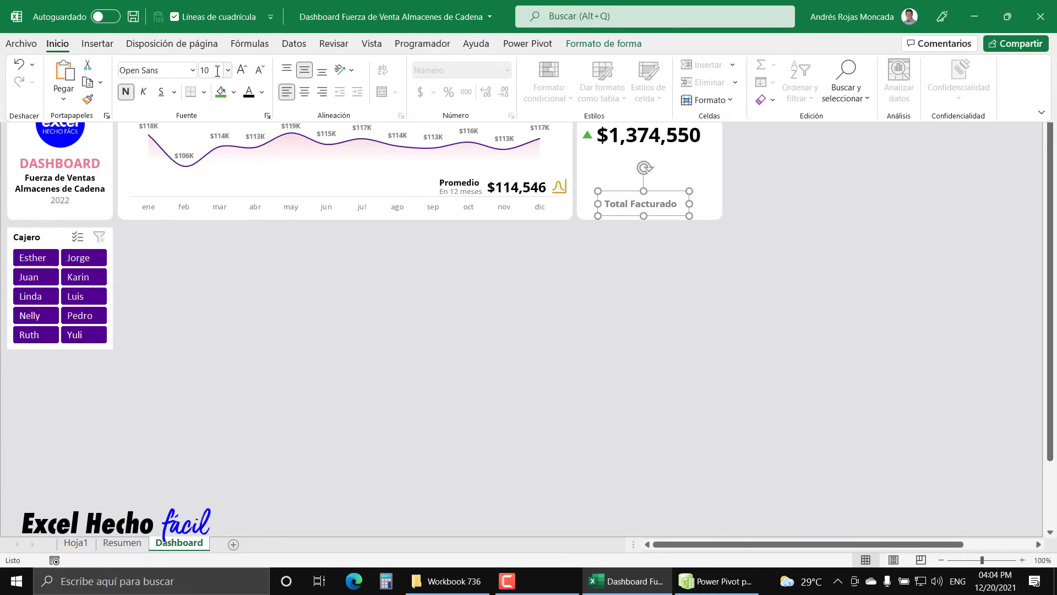
type("9")
key("Return")
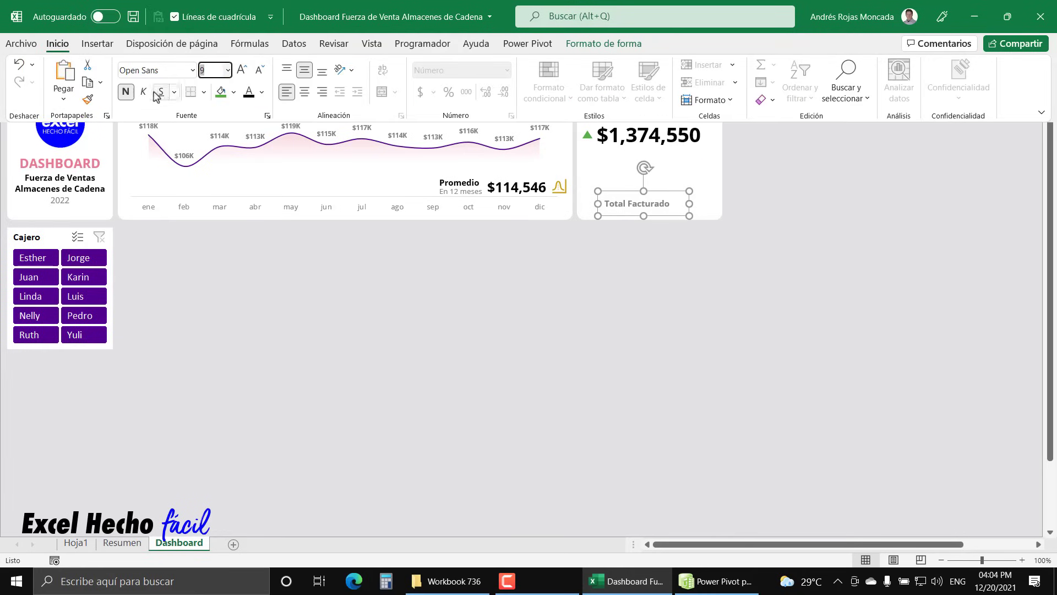
left_click(126, 92)
left_click(262, 92)
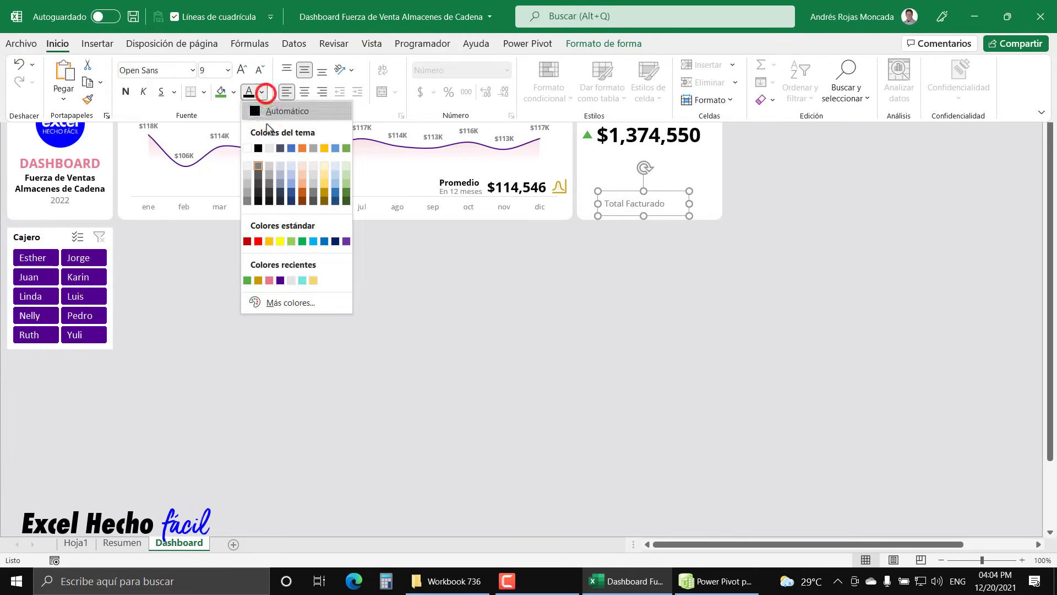
left_click(258, 166)
Replace the copied label's text with "En un periodo de:".
left_click(651, 203)
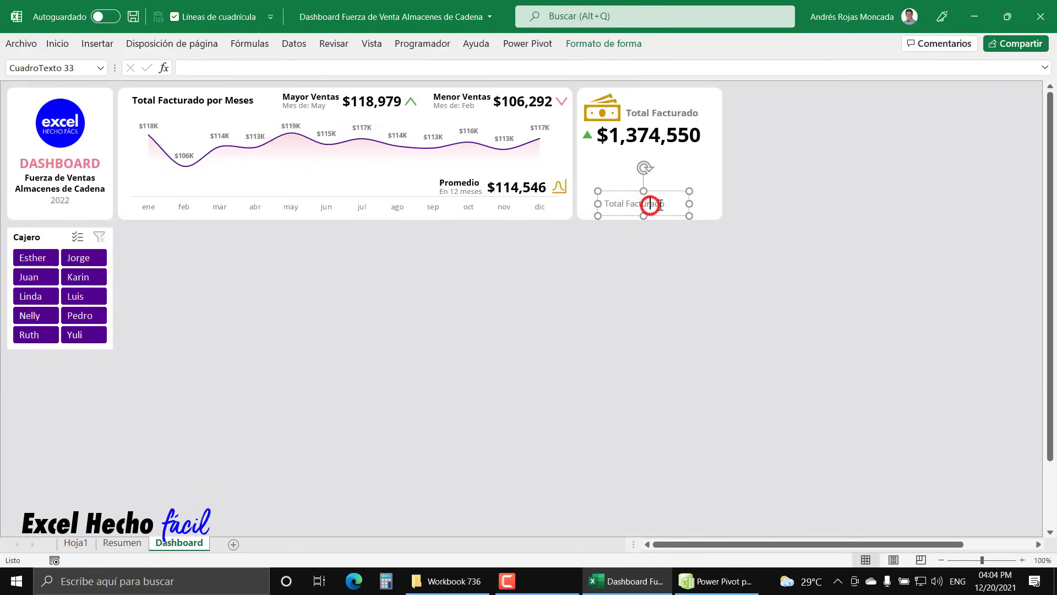
triple_click(664, 205)
type("En un periodo de:")
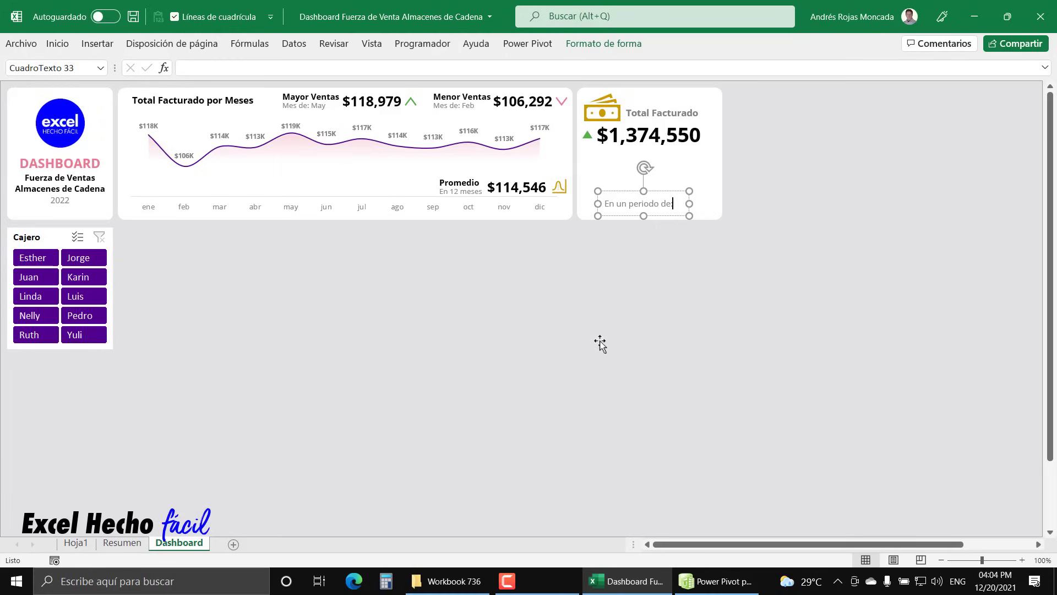
Duplicate the "En un periodo de:" text box, place the copy to its right, and align the tops of both boxes.
key("ctrl+v")
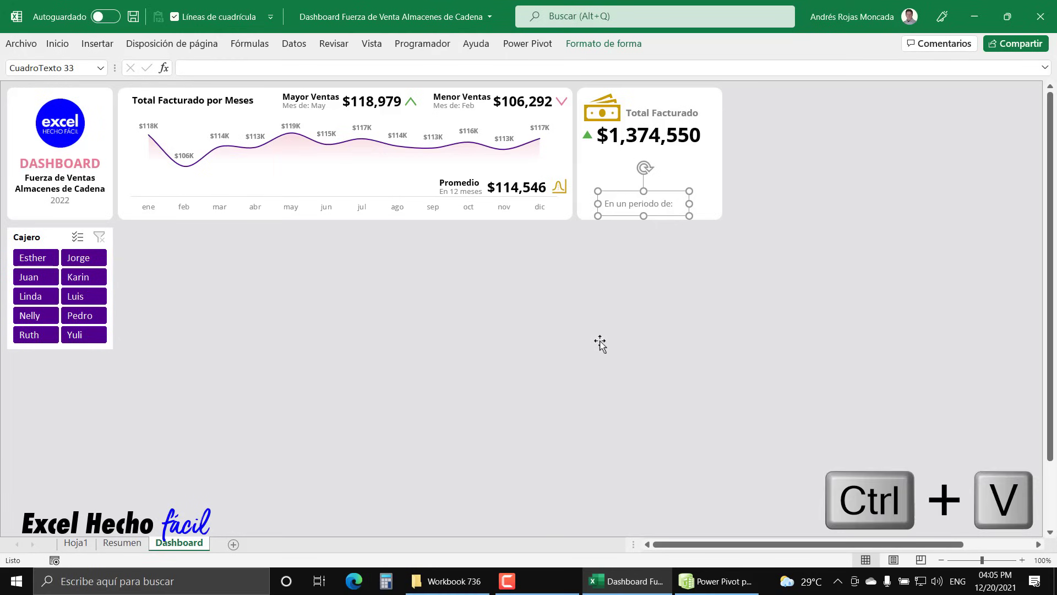
left_click_drag(678, 207, 747, 208)
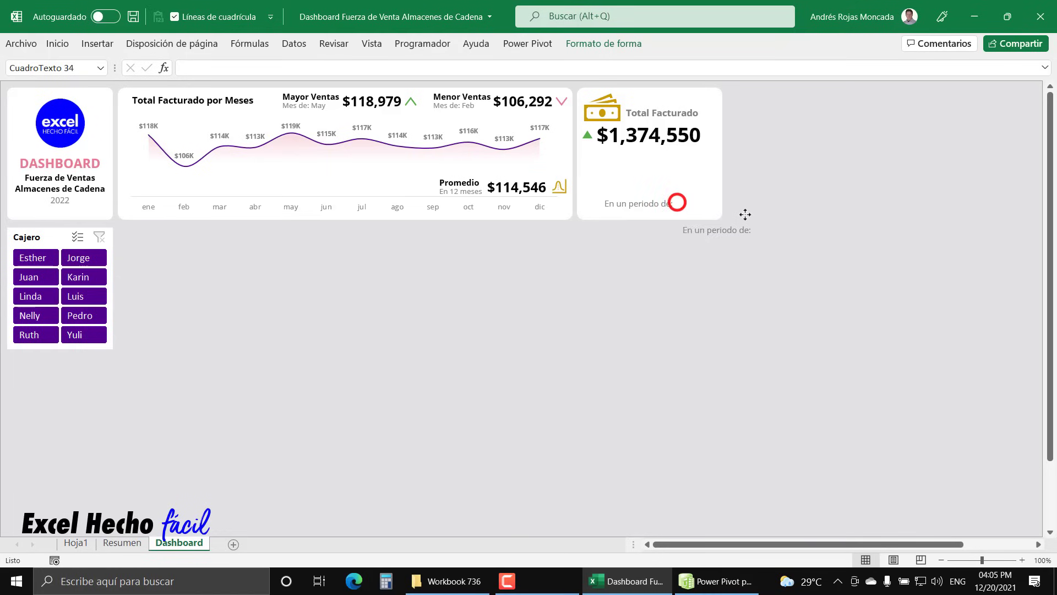
left_click(639, 202, "shift")
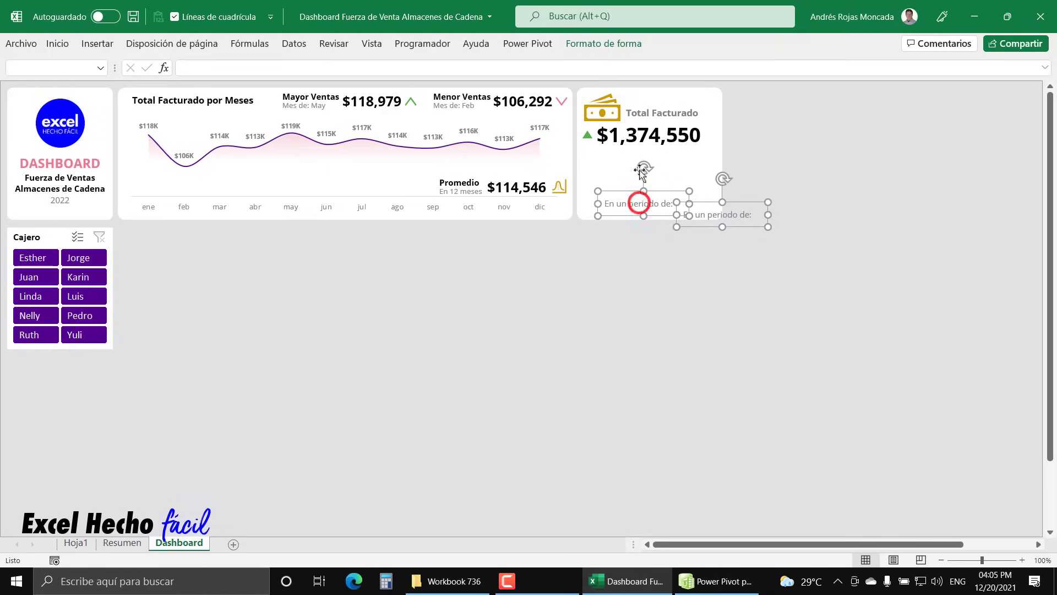
left_click(617, 43)
left_click(848, 65)
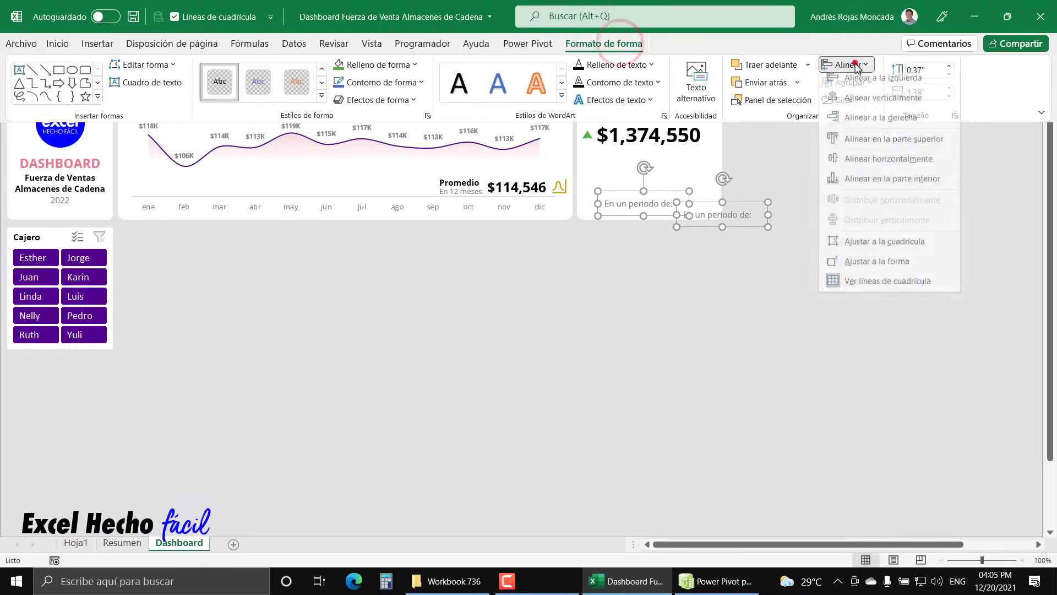
left_click(857, 145)
key("Escape")
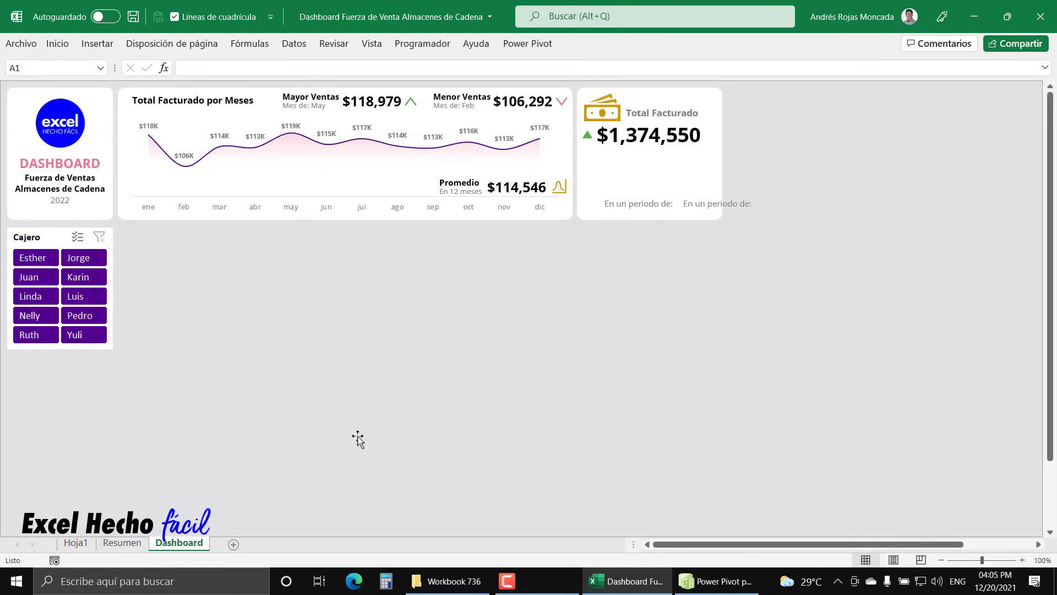
On the Resumen sheet, enter the formula =I26&" meses" in M10 and move that cell to M9.
left_click(134, 544)
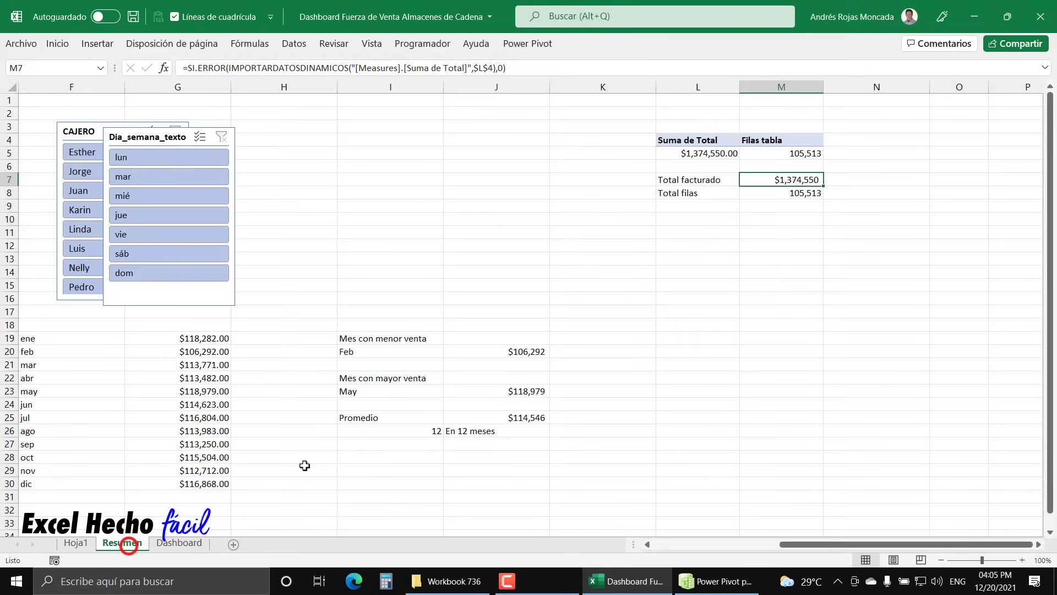
left_click(780, 220)
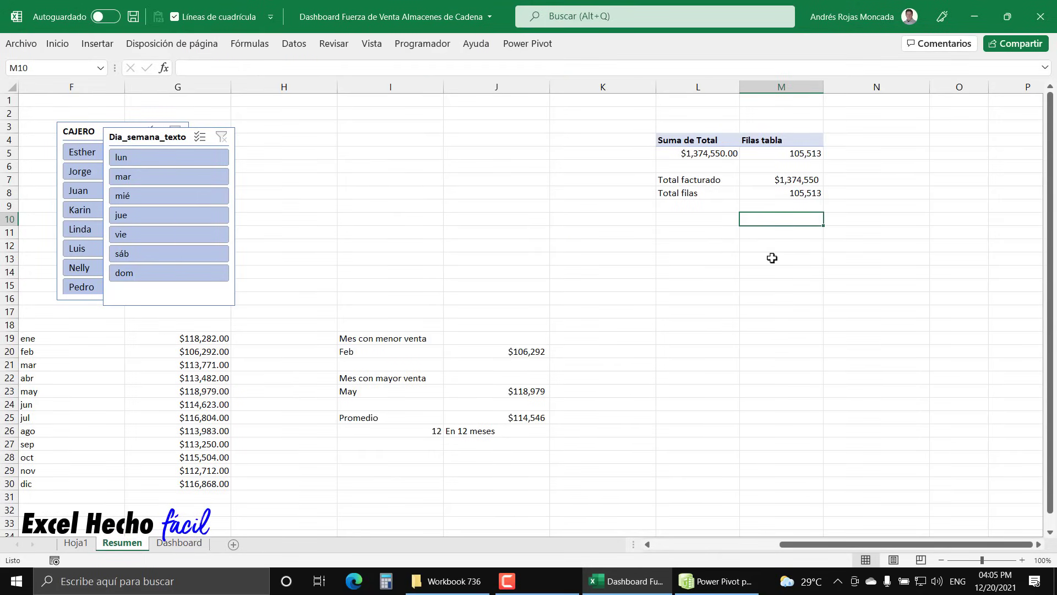
type("+")
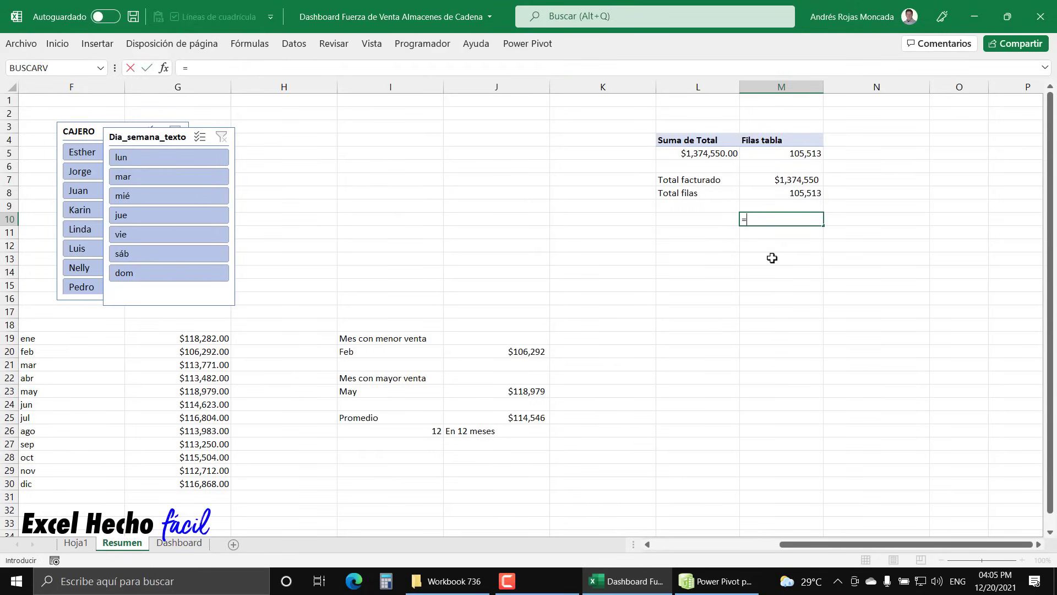
left_click(428, 431)
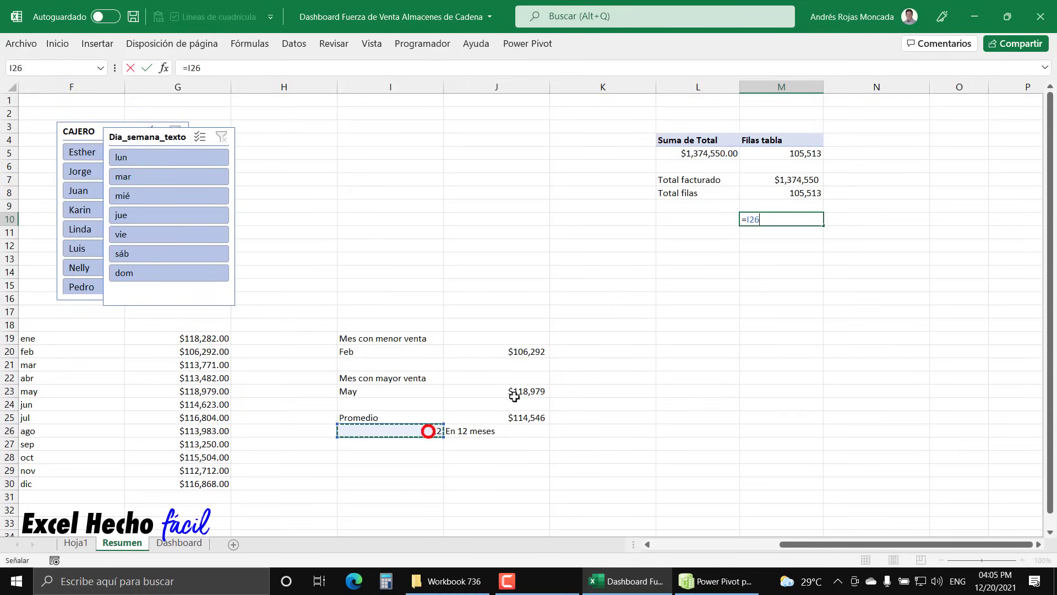
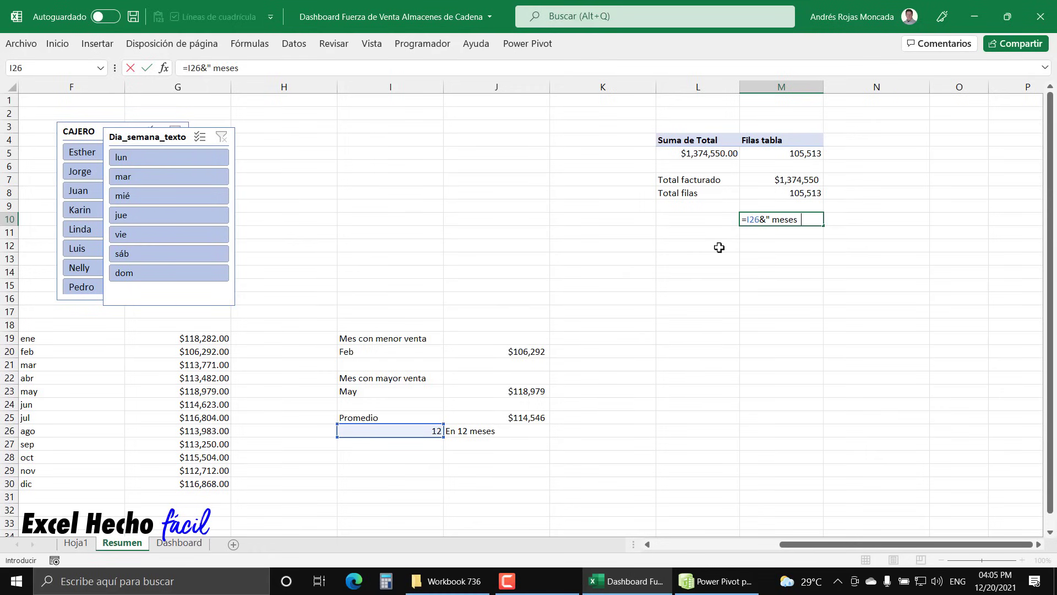
key("Return")
left_click(755, 220)
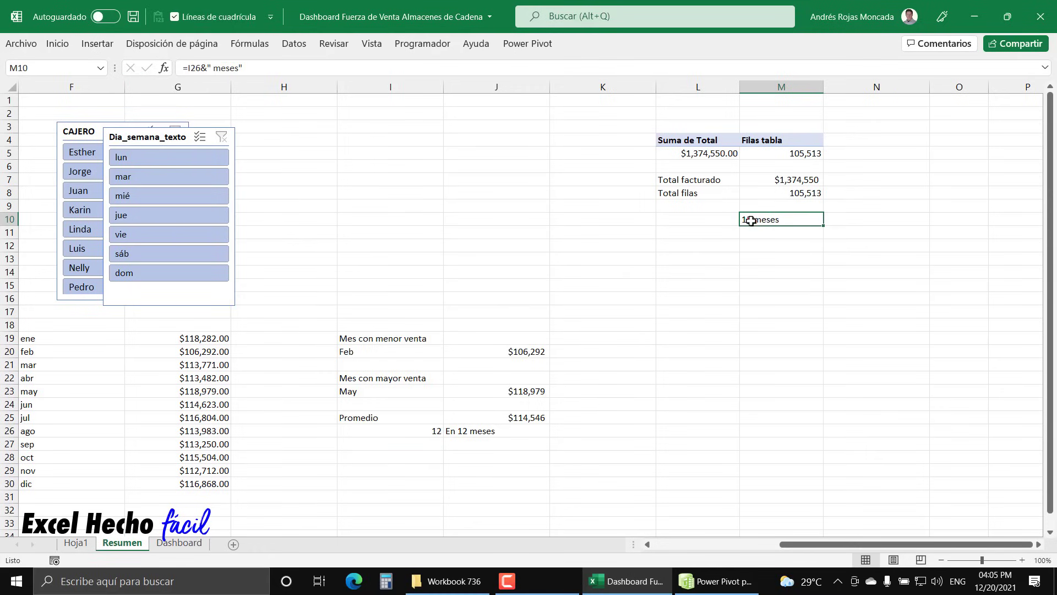
left_click_drag(759, 214, 762, 212)
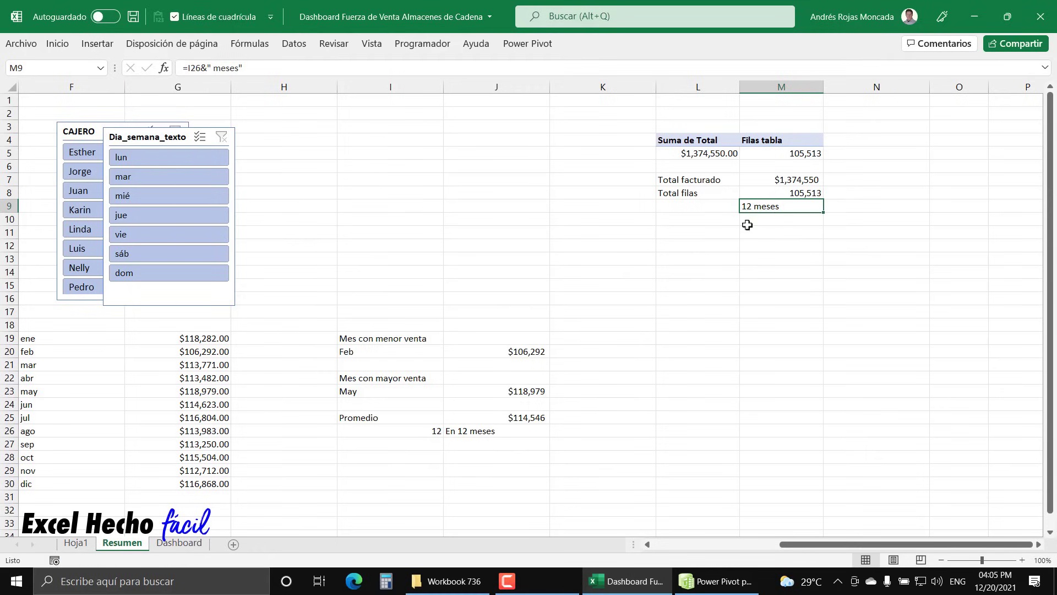
Link the copied "En un periodo de:" text box on the Dashboard to cell Resumen!M9.
left_click(190, 543)
left_click(700, 209)
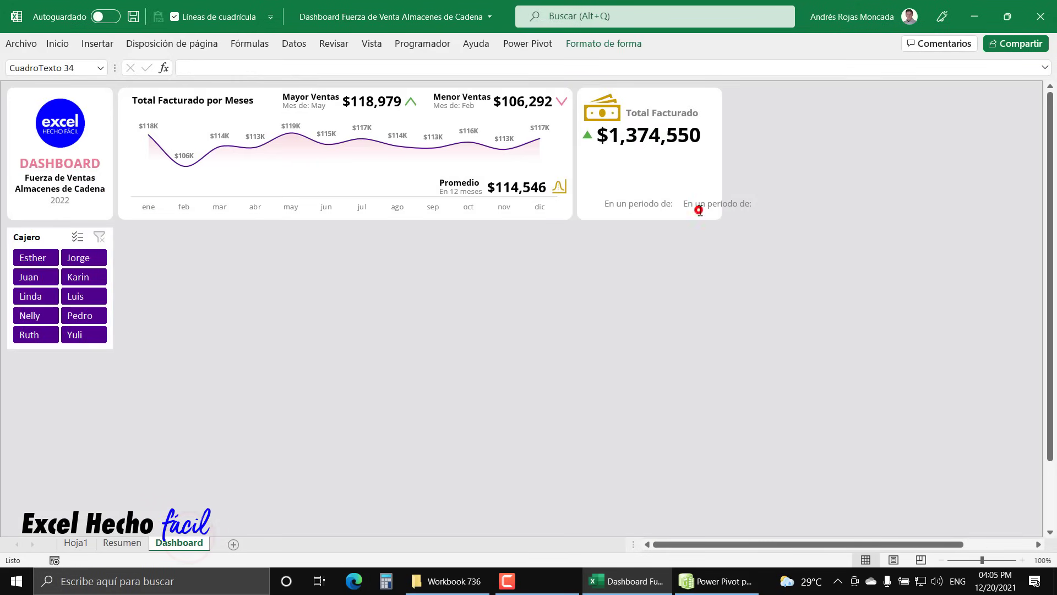
left_click(295, 67)
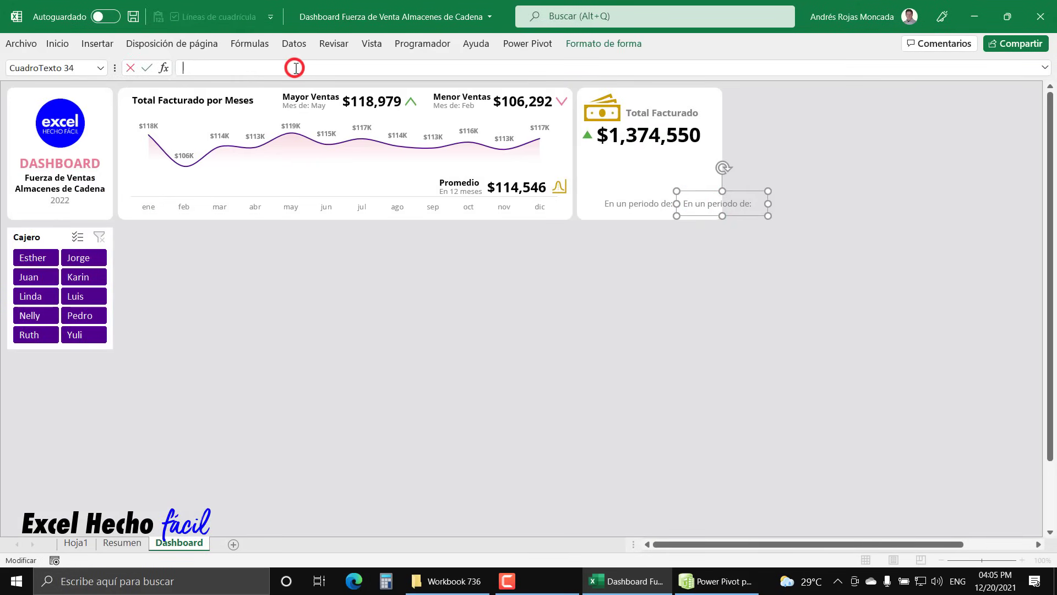
type("=")
left_click(122, 543)
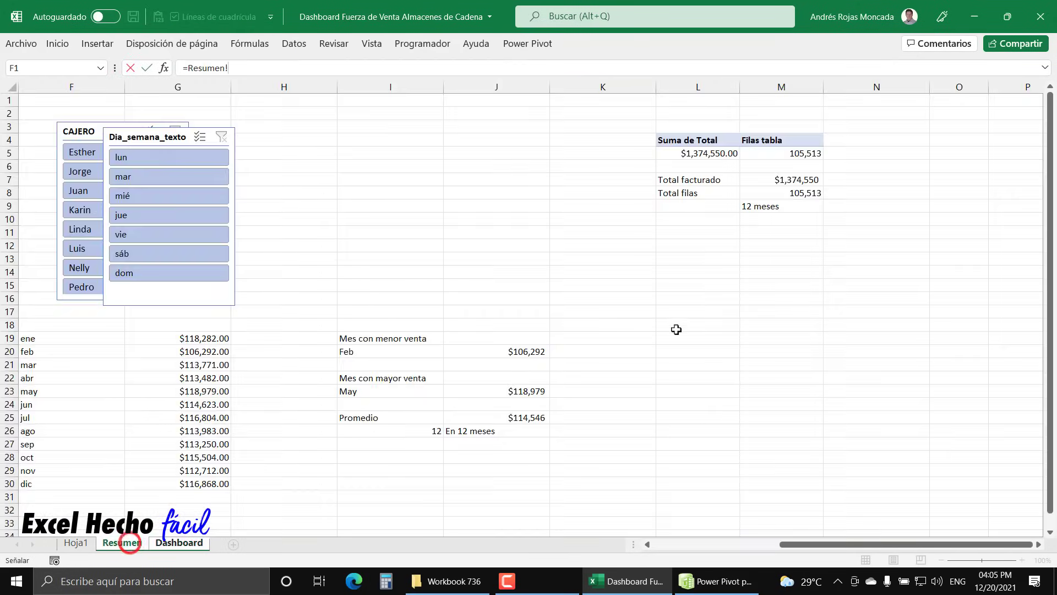
left_click(774, 207)
key("Return")
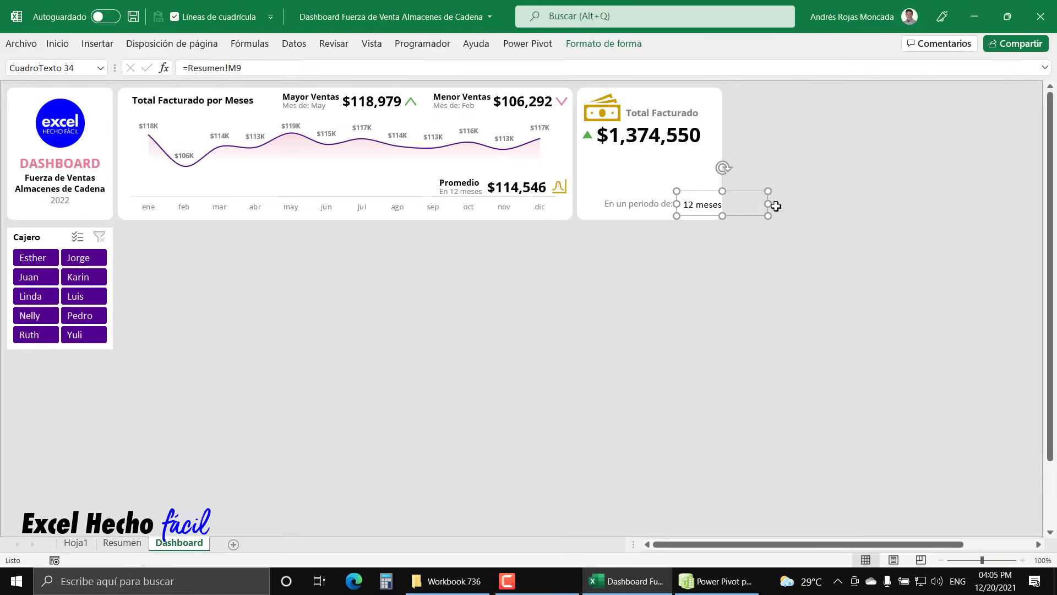
Copy the formatting of the "En un periodo de:" caption onto the linked "12 meses" text box.
left_click(641, 206)
left_click(58, 43)
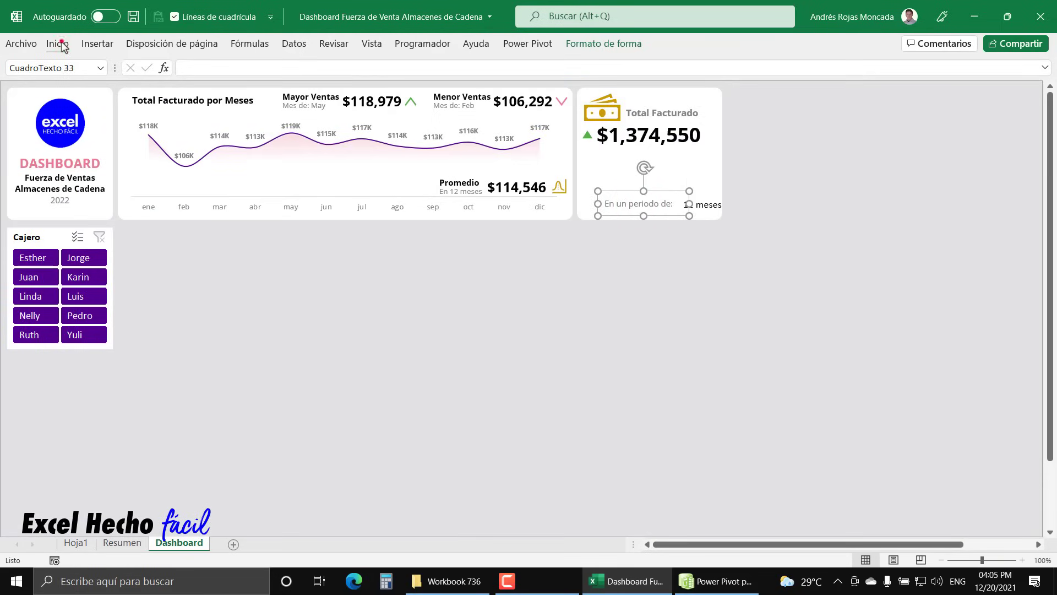
left_click(88, 99)
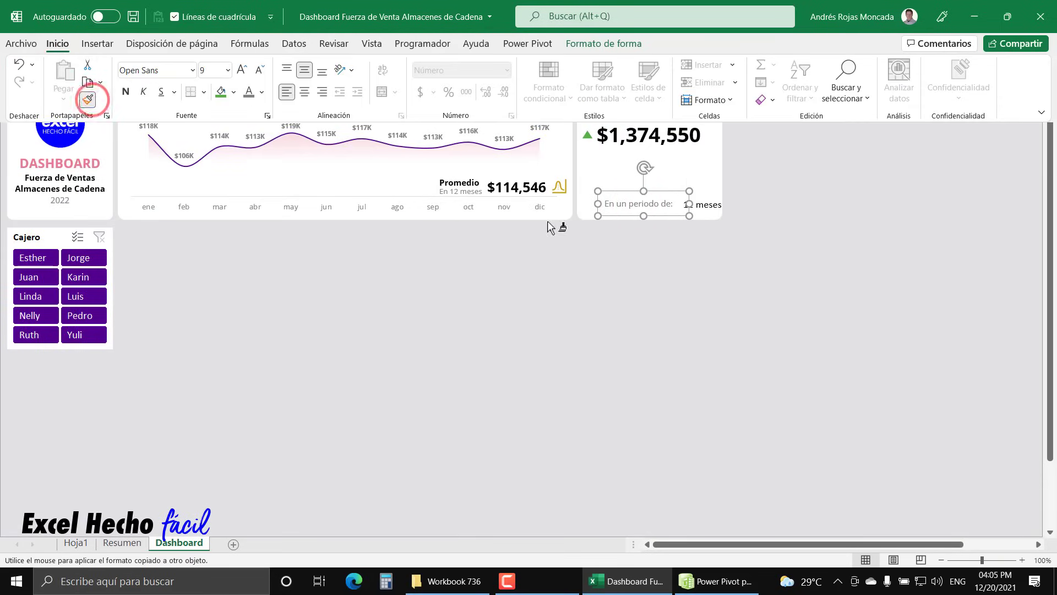
left_click(703, 211)
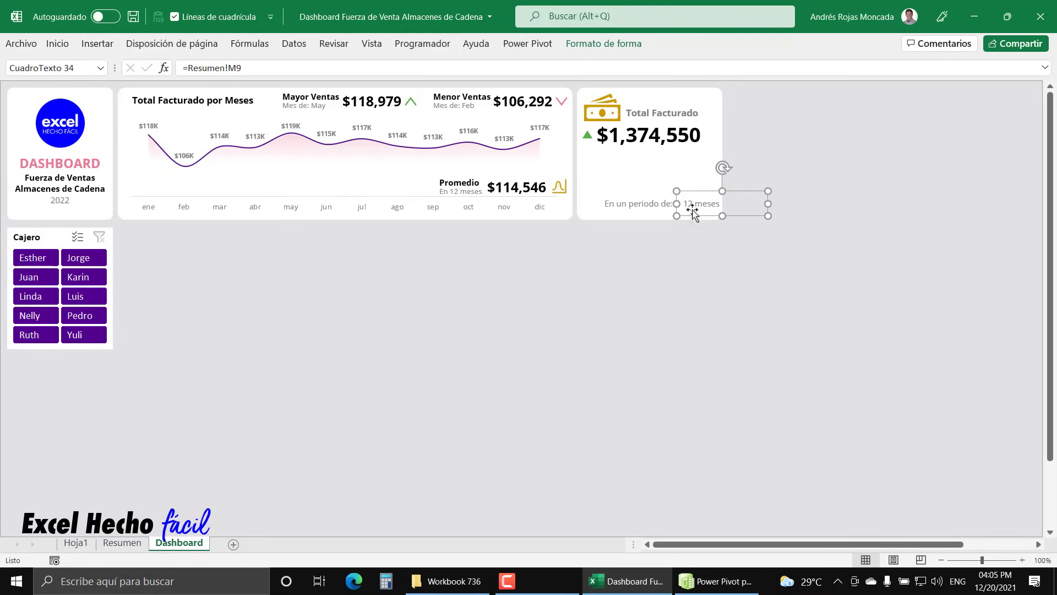
Nudge the "12 meses" text box close to the period caption and narrow it to fit inside the totals card.
key("Left")
key("Left")
key("Left")
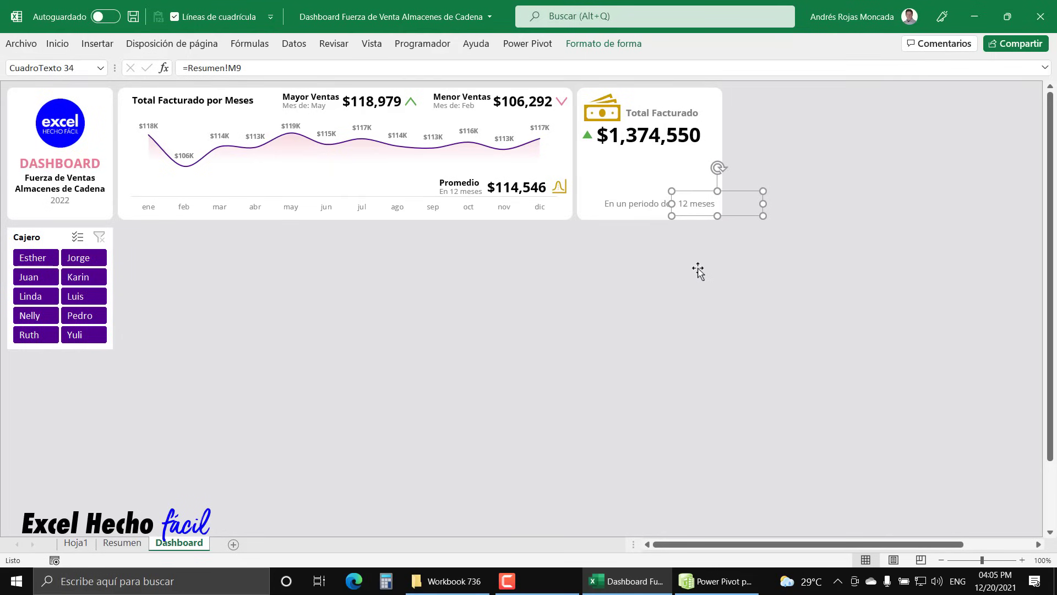
key("Left")
key("Left")
key("Left")
key("Left")
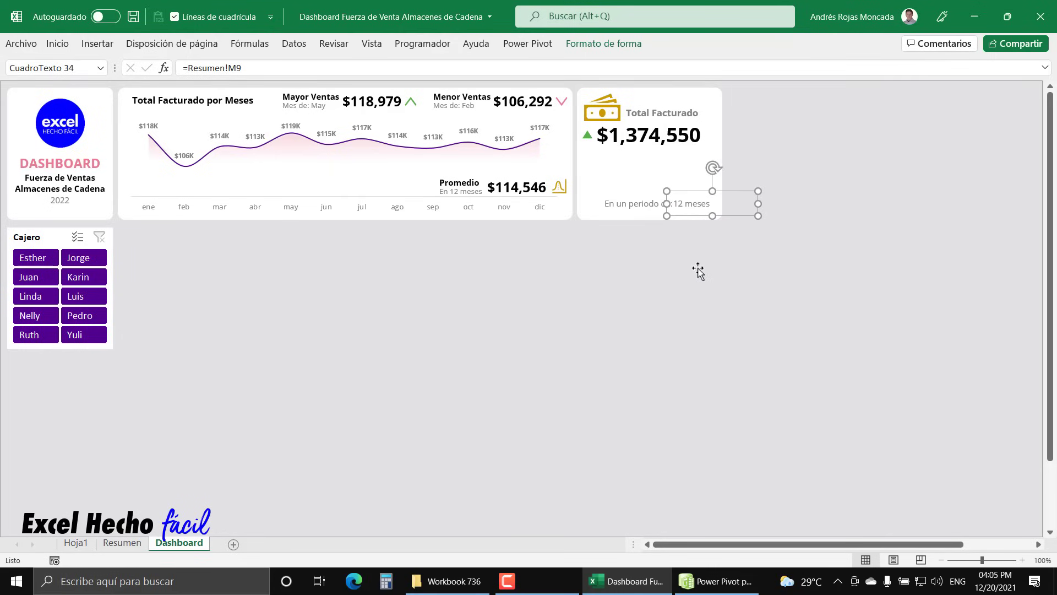
key("Right")
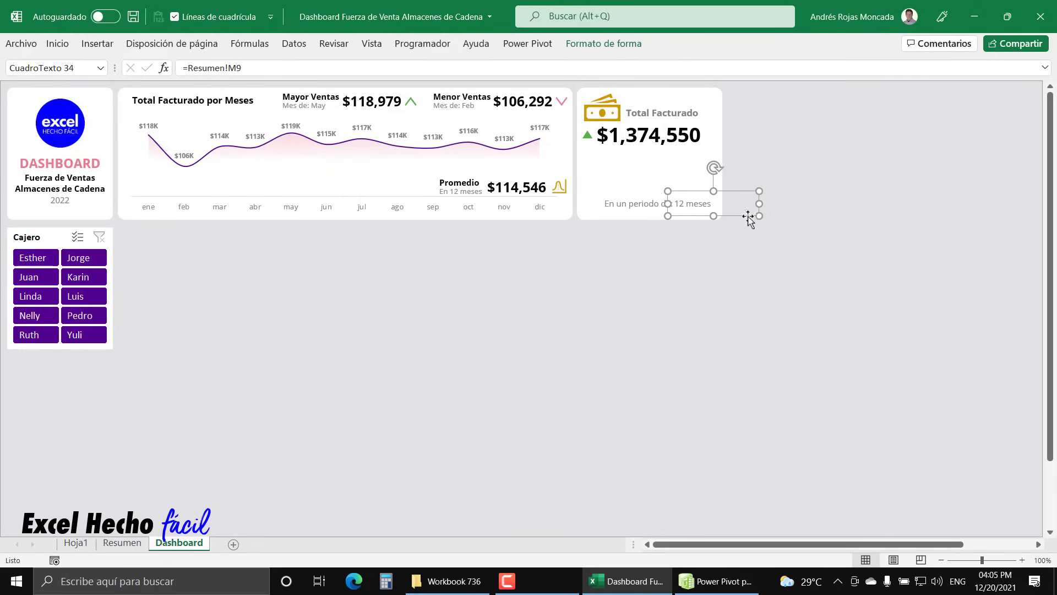
left_click_drag(758, 204, 721, 204)
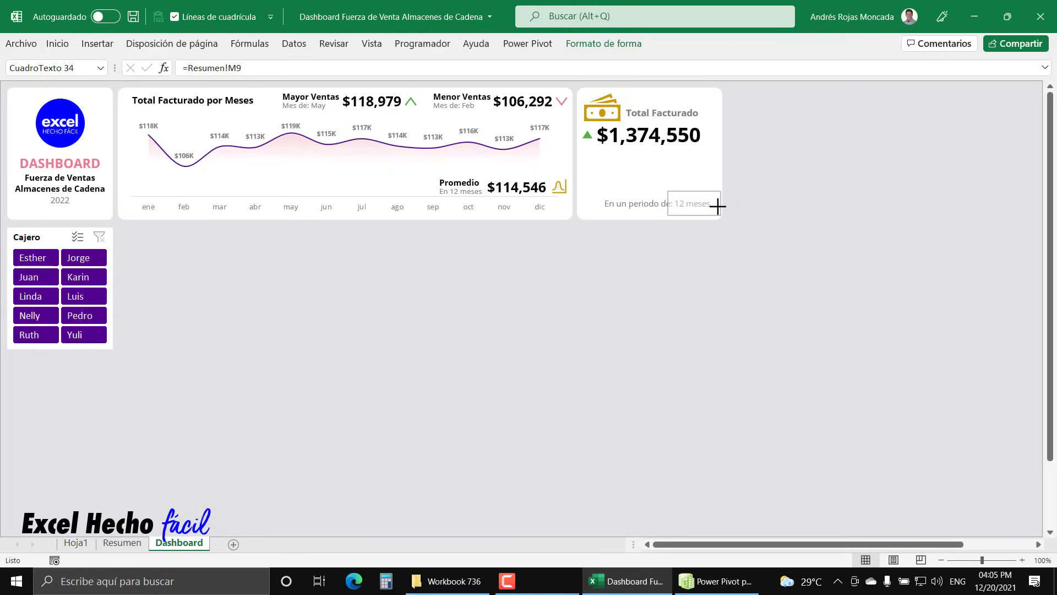
Set the font size of the "En un periodo de:" and "12 meses" text boxes to 8.
left_click(622, 203, "shift")
left_click(55, 44)
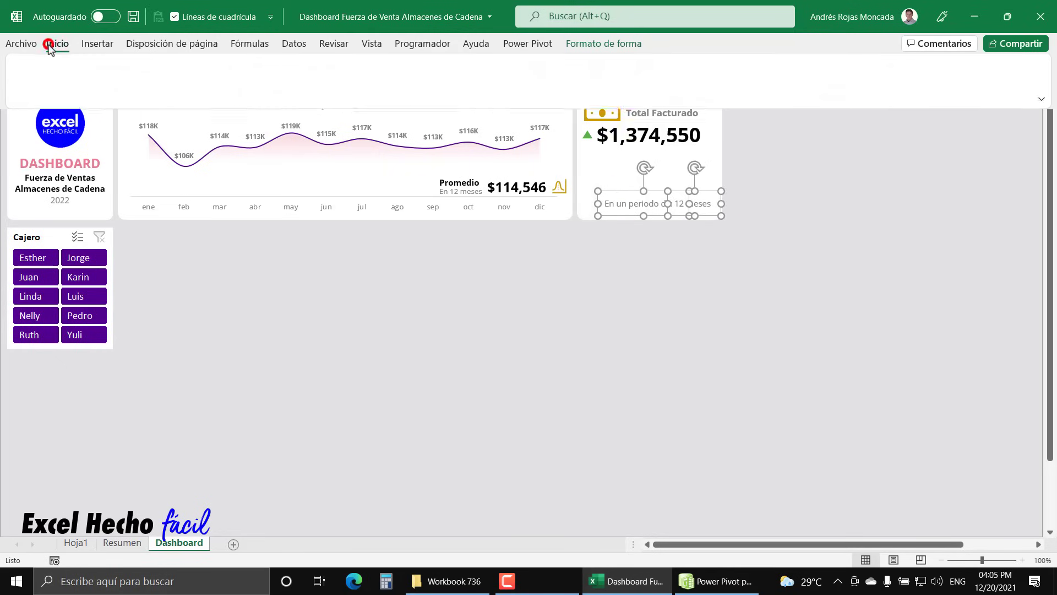
left_click(206, 69)
type("8")
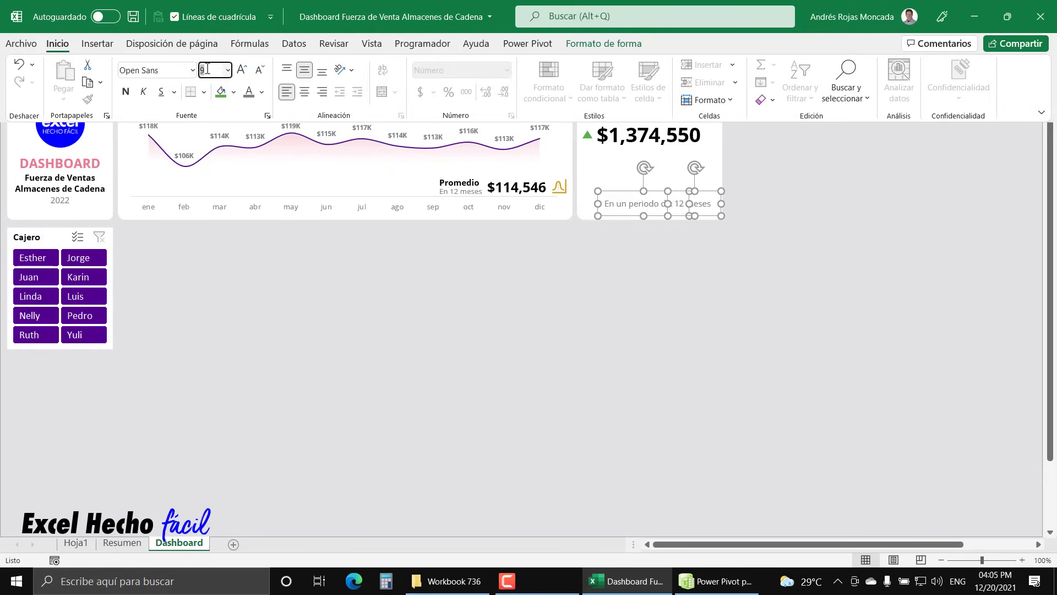
key("Return")
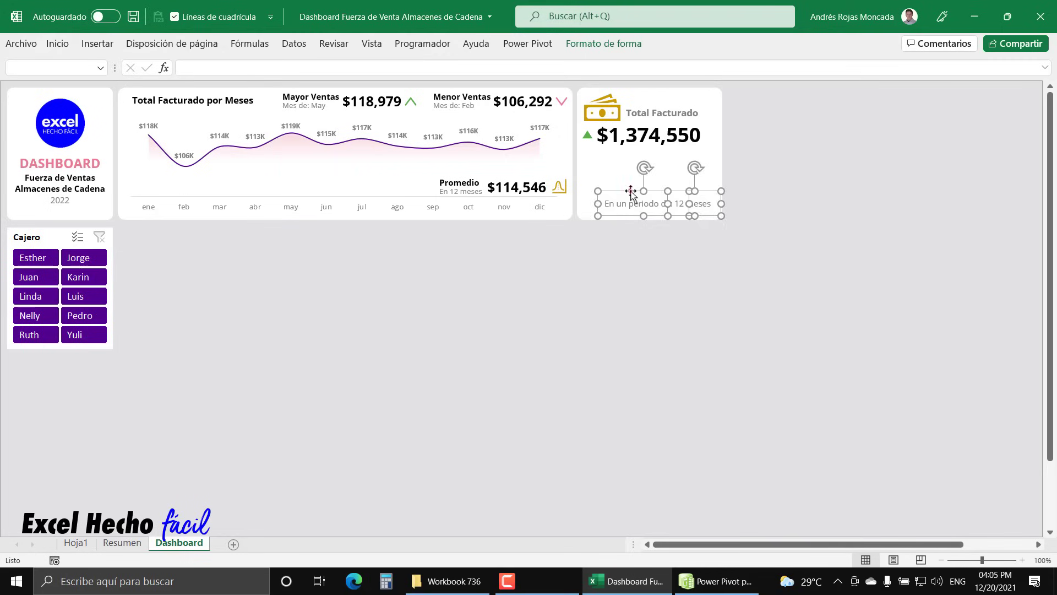
Move the two period text boxes together so they sit centred directly beneath the total amount in the Total Facturado card.
left_click_drag(631, 194, 618, 142)
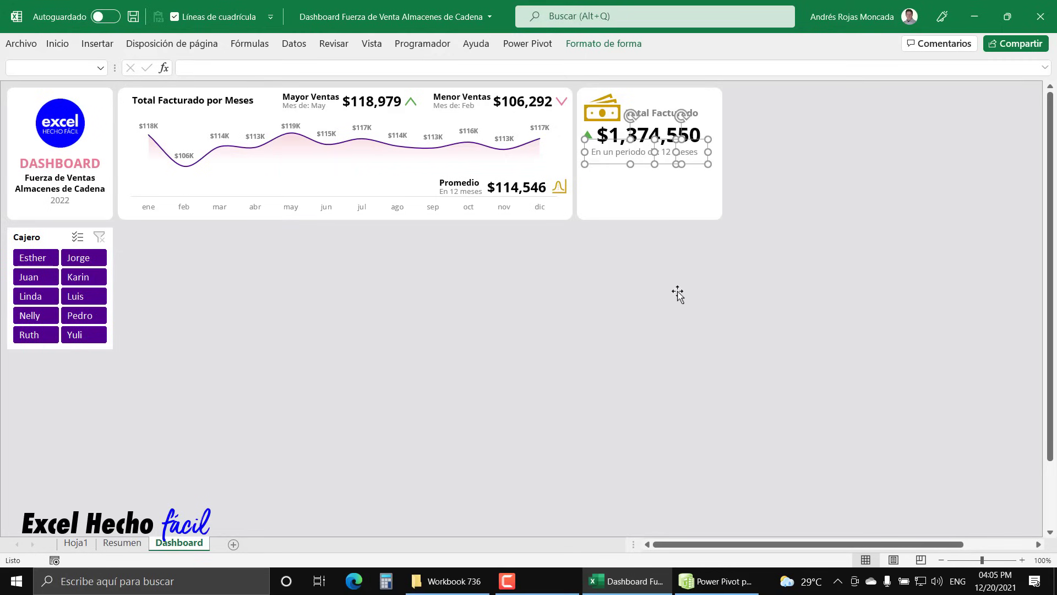
key("Up")
key("Up")
key("Up")
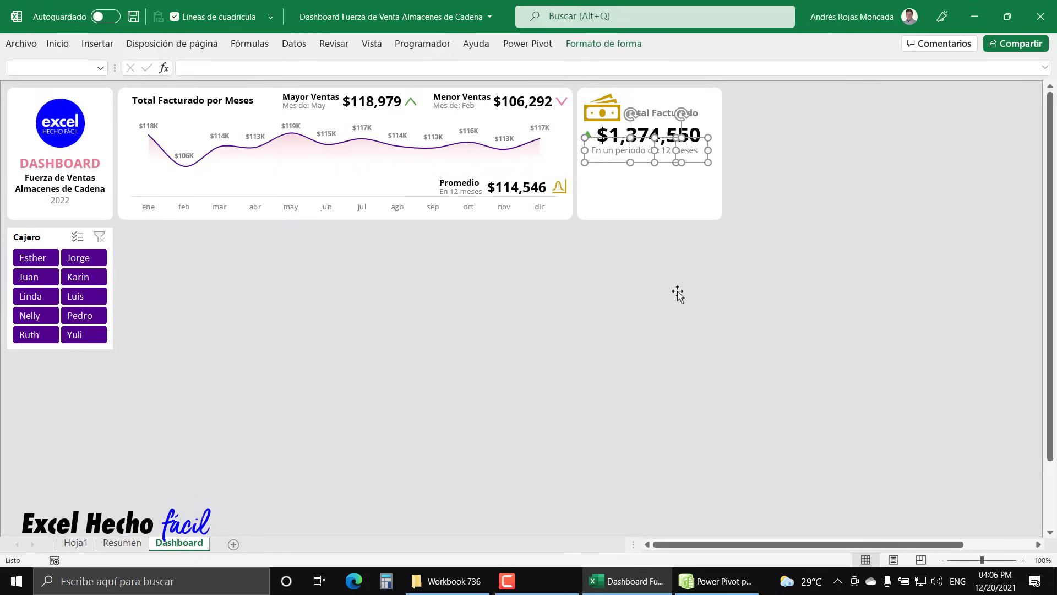
key("Right")
key("Right")
key("Right")
key("Right")
key("Right")
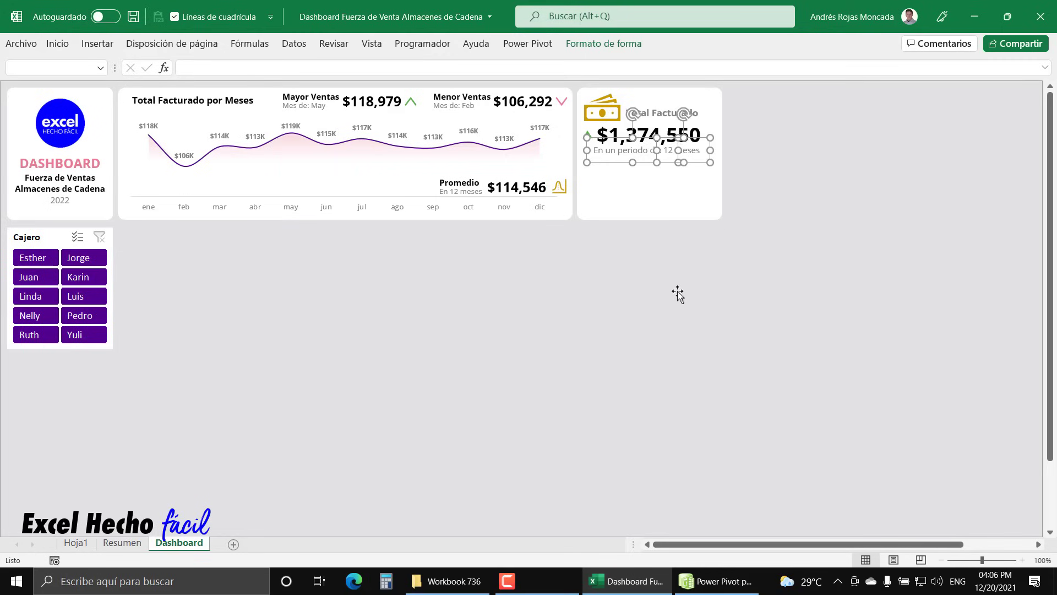
key("Escape")
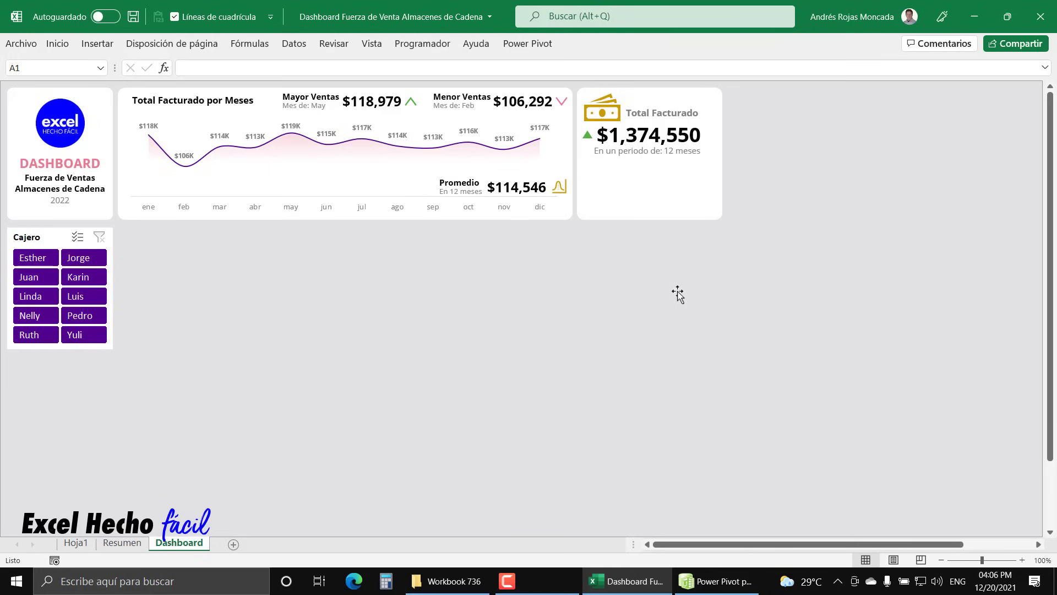
Draw a straight line about 1.66" wide in the empty area below the Total Facturado card.
left_click(88, 44)
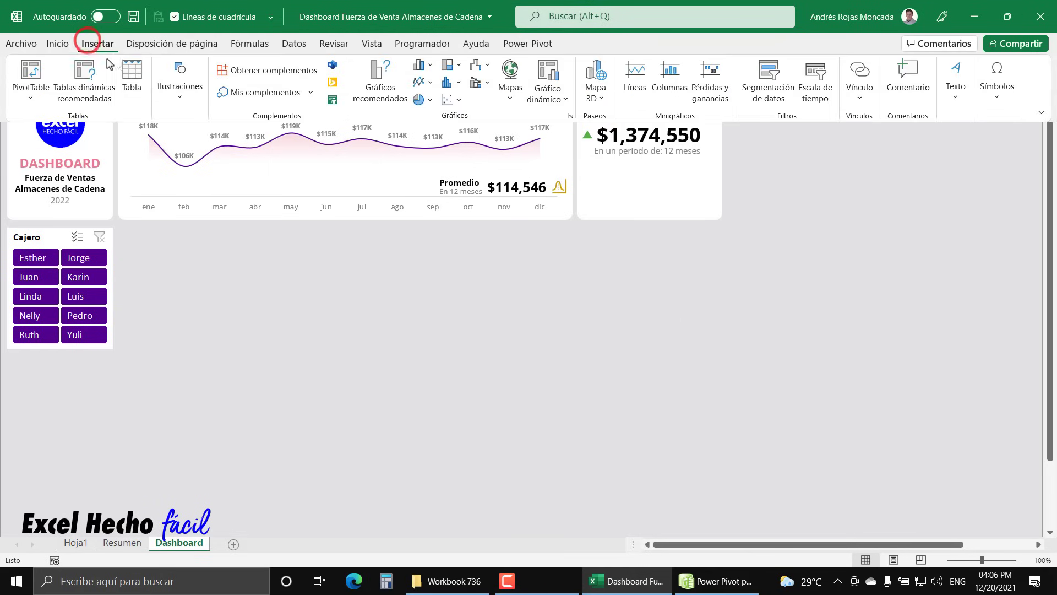
left_click(180, 82)
left_click(204, 146)
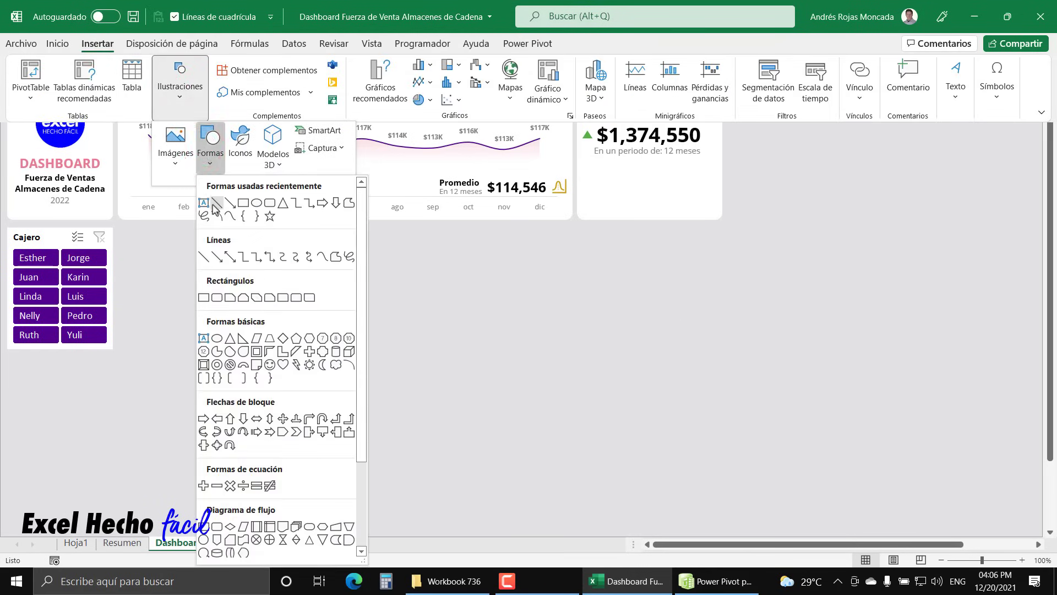
left_click(216, 202)
left_click_drag(576, 251, 686, 262)
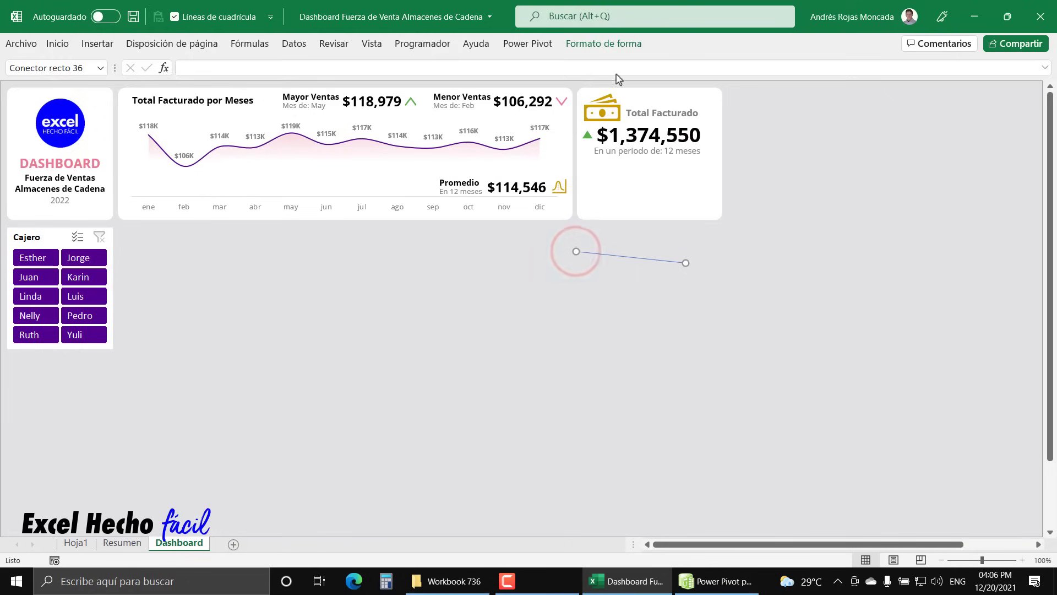
Set the line's height to 0" and its width to 2" so it is perfectly horizontal.
left_click(616, 44)
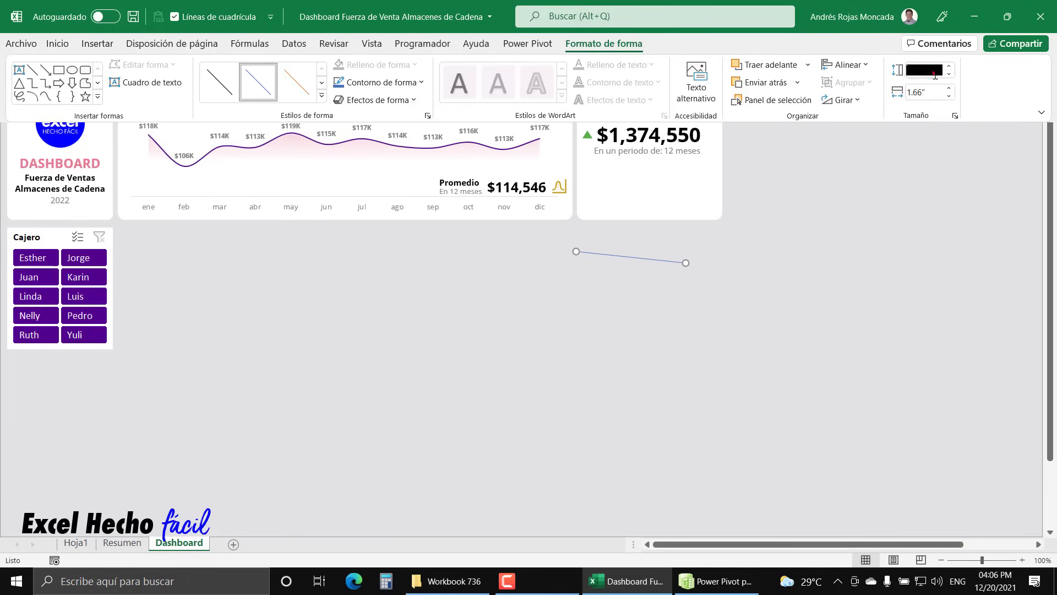
type("0.18\"")
key("Return")
left_click(935, 92)
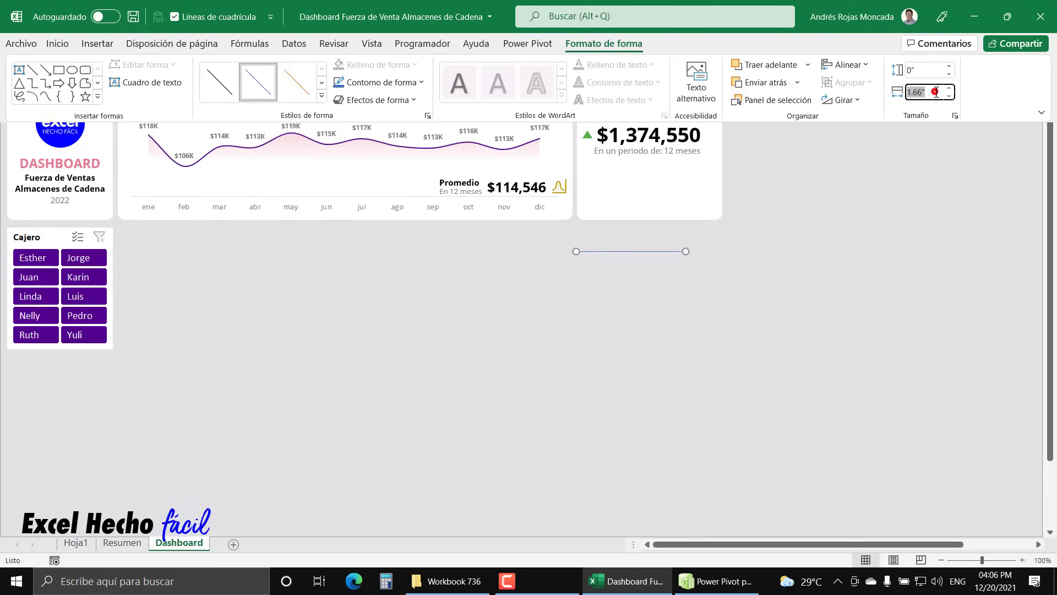
type("2")
key("Return")
key("Return")
Format the line with a 2 pt width and a gray theme color.
key("ctrl+1")
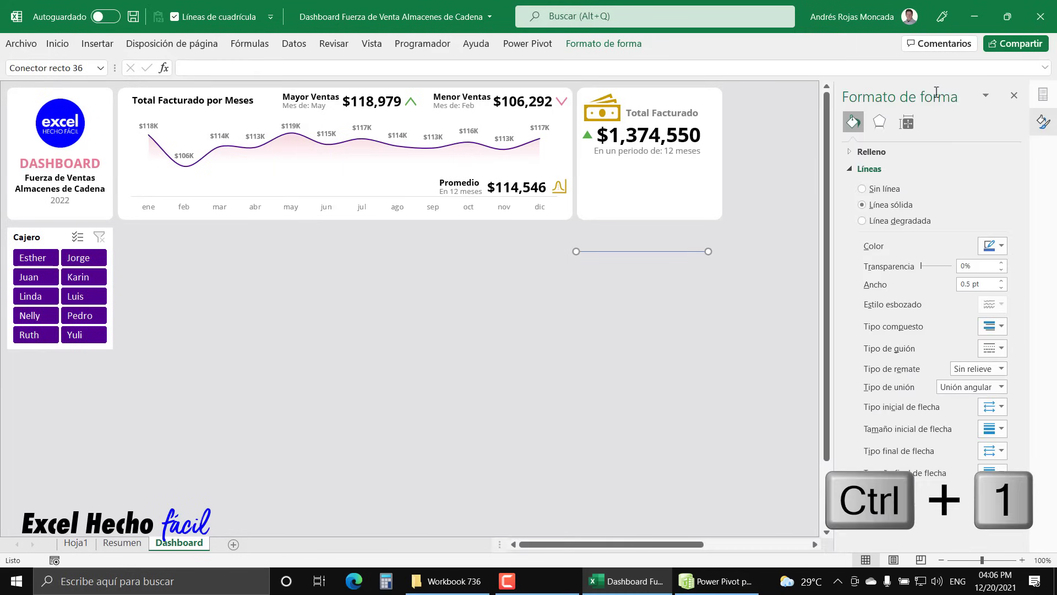
left_click(1002, 281)
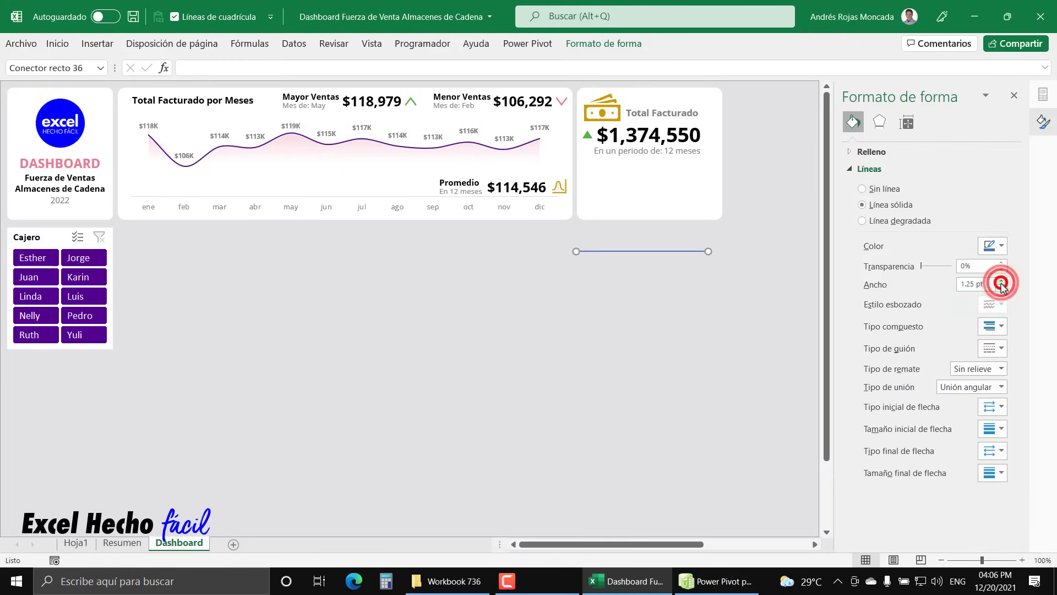
left_click(1001, 281)
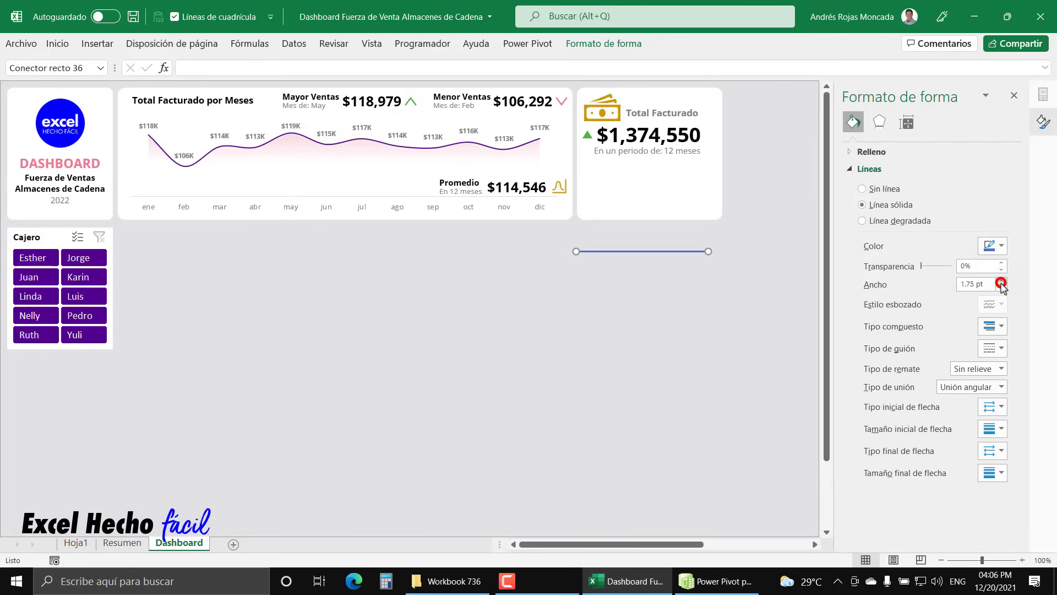
left_click(1000, 245)
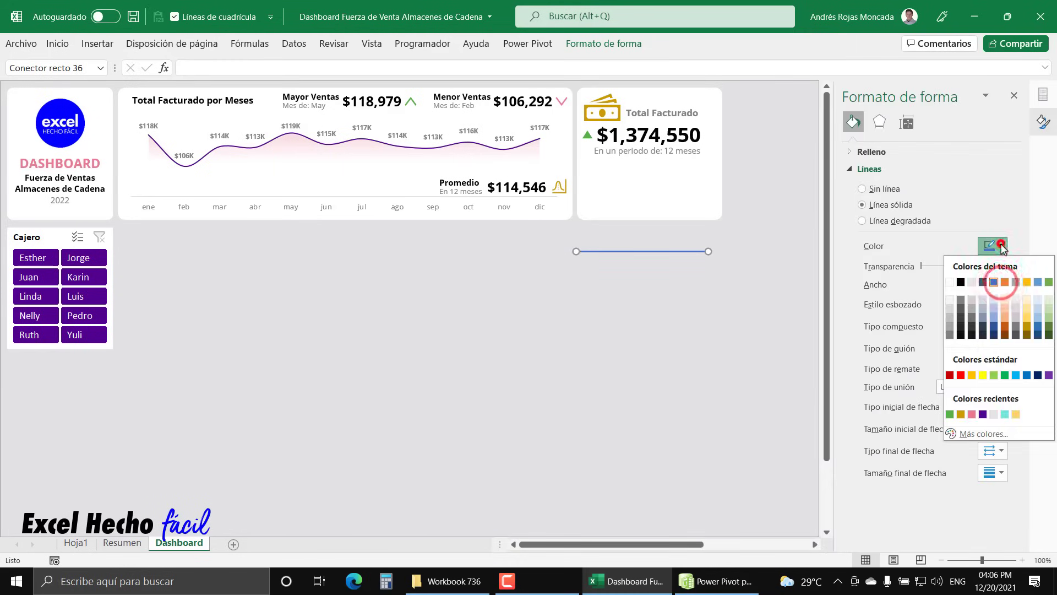
left_click(949, 319)
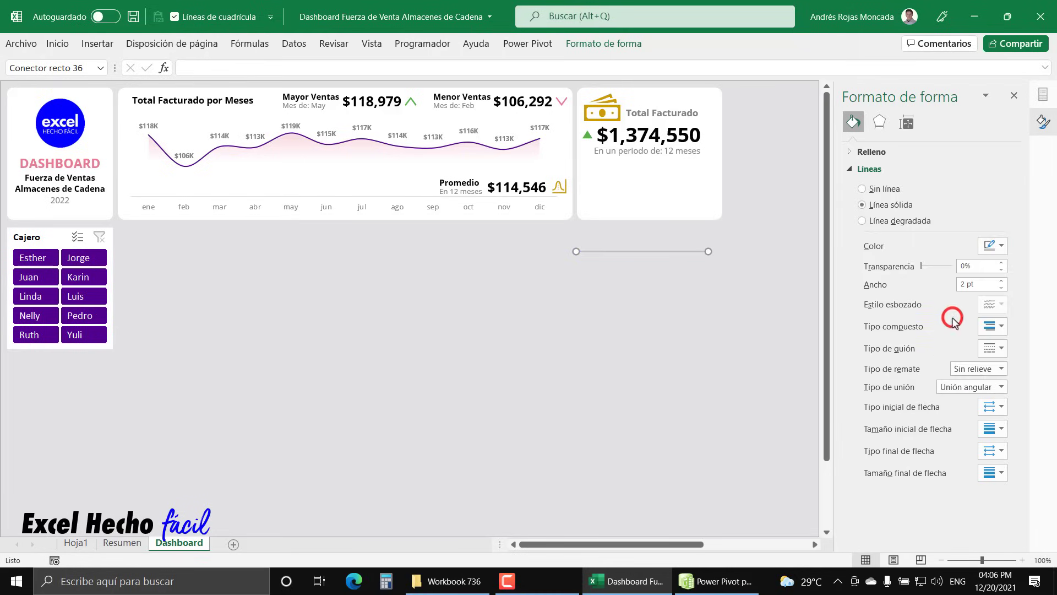
key("Escape")
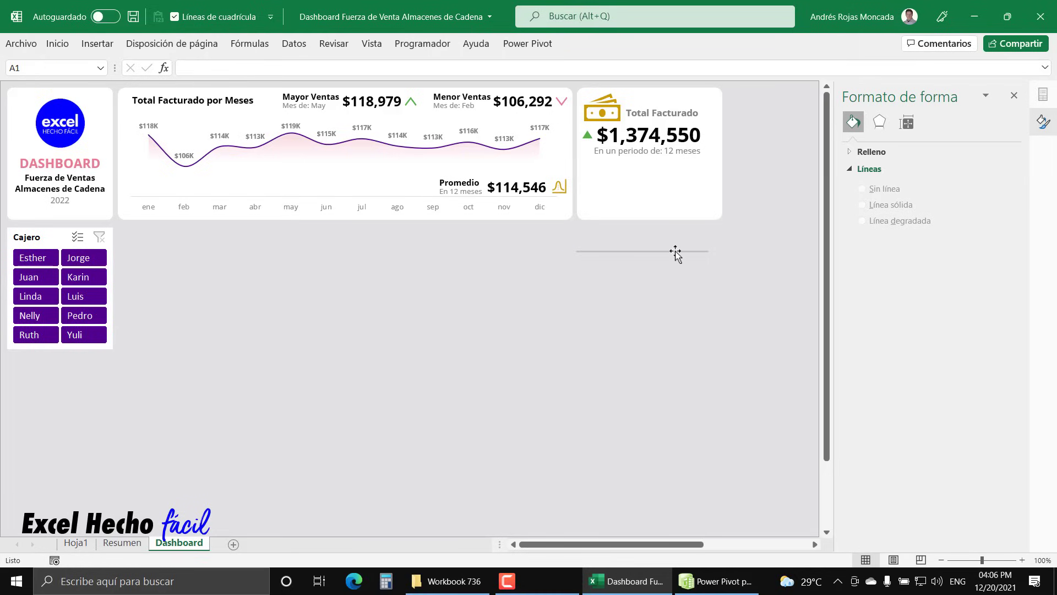
Place the gray line in the Total Facturado card as a centred divider just below the period text, and close the shape formatting options.
left_click_drag(676, 252, 682, 167)
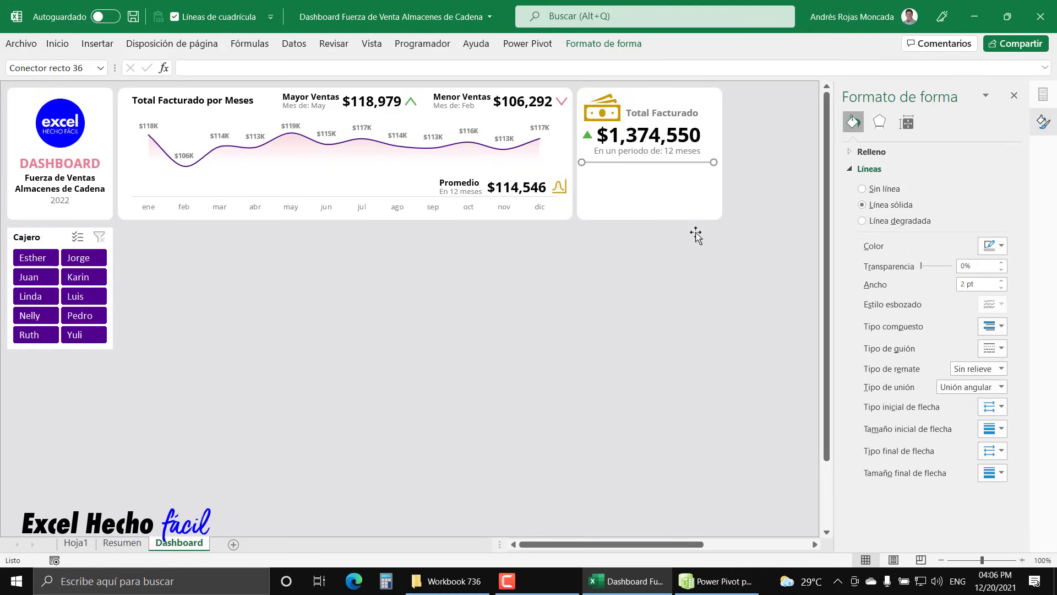
key("Right")
key("Right")
key("Up")
key("Up")
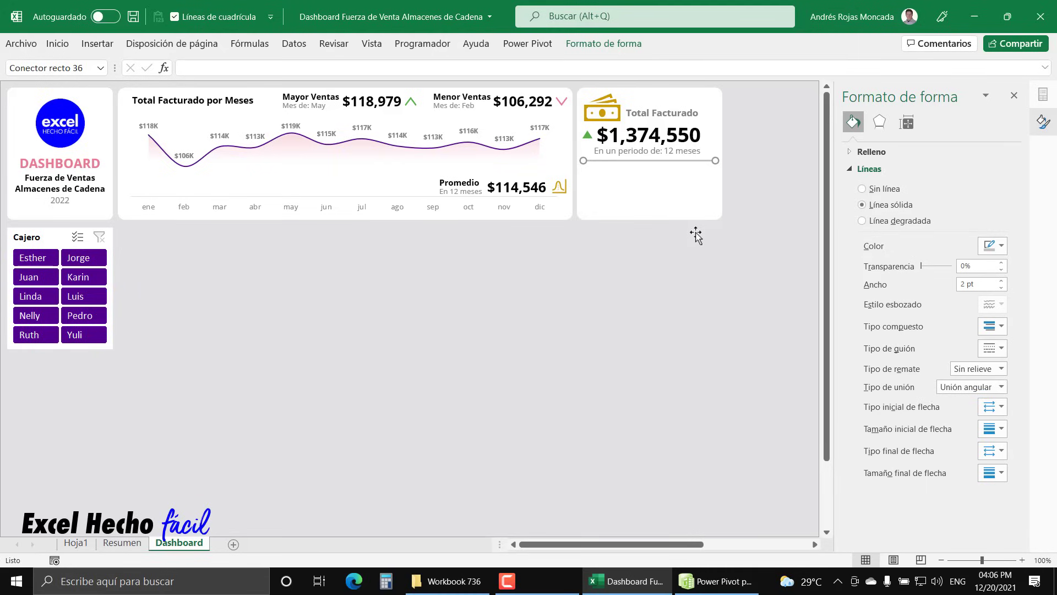
key("Escape")
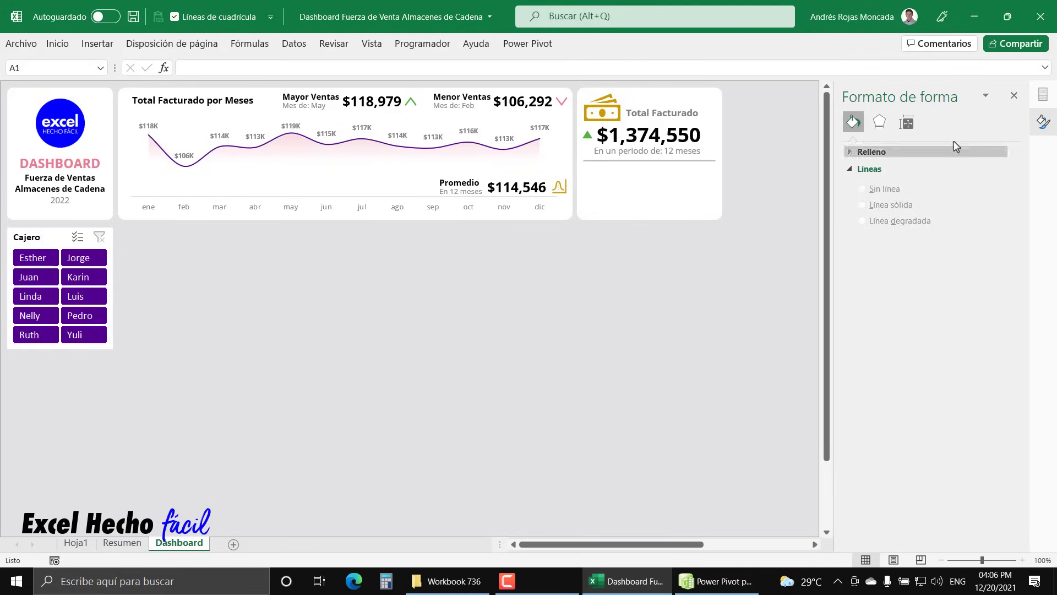
left_click(1012, 95)
Duplicate the "Total Facturado" label, place the copy lower in the card and change its text to "Volumen de Compras".
left_click(653, 114)
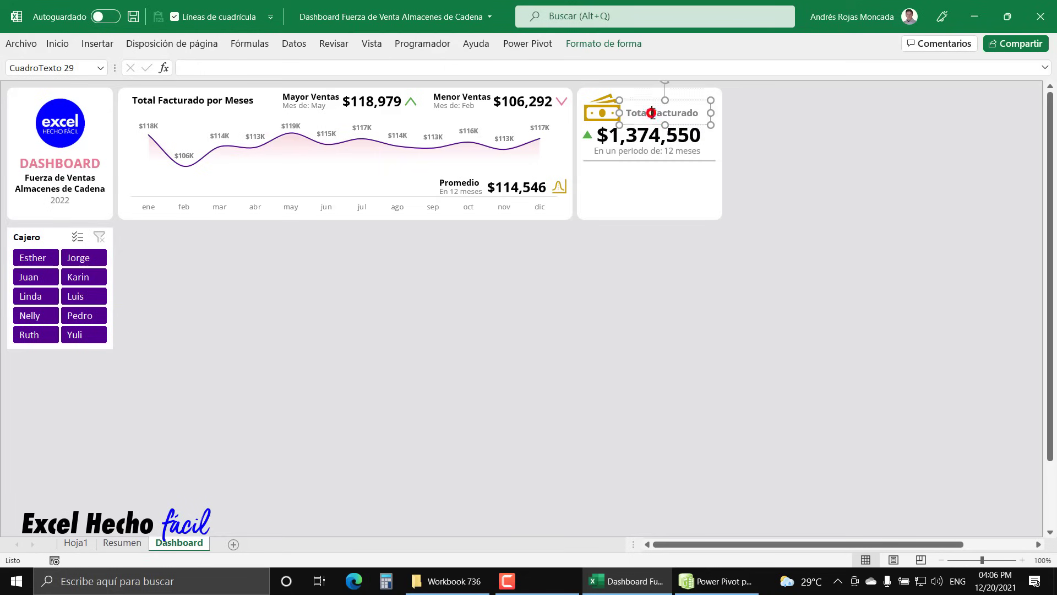
key("ctrl+c")
key("ctrl+v")
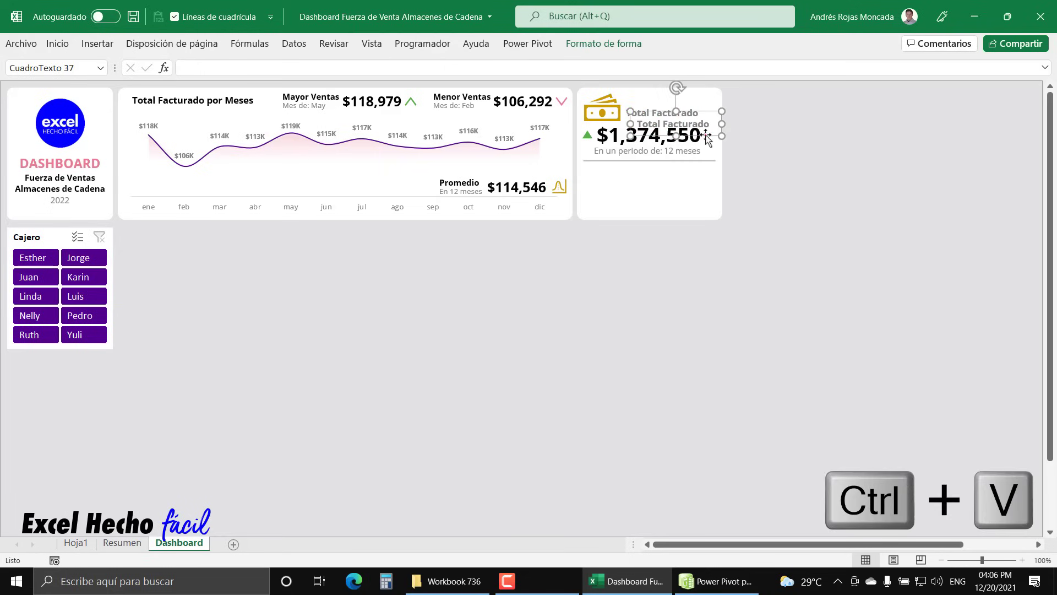
left_click_drag(707, 137, 672, 226)
triple_click(666, 220)
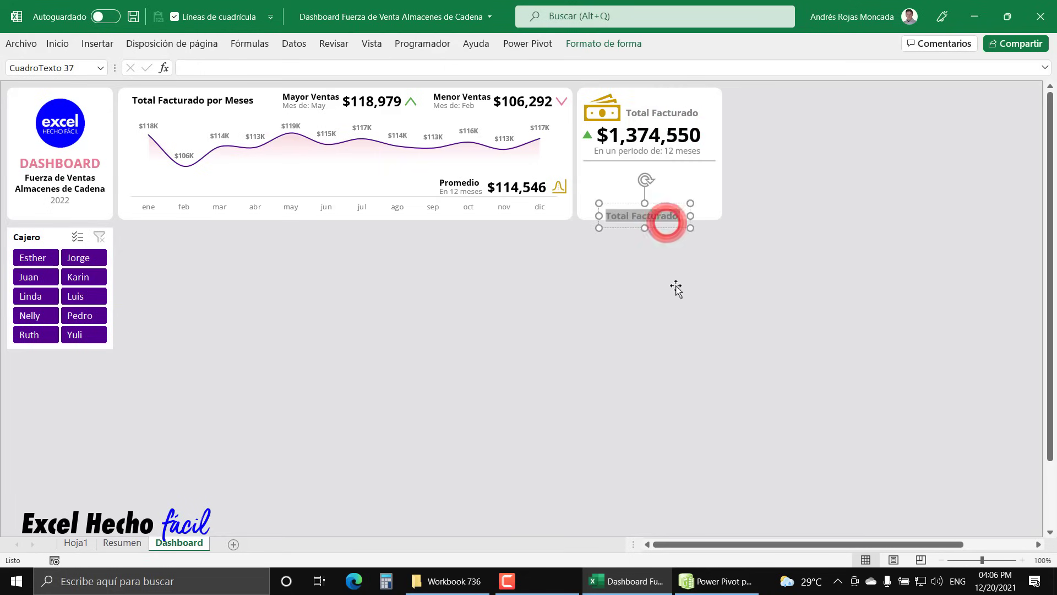
type("Vol")
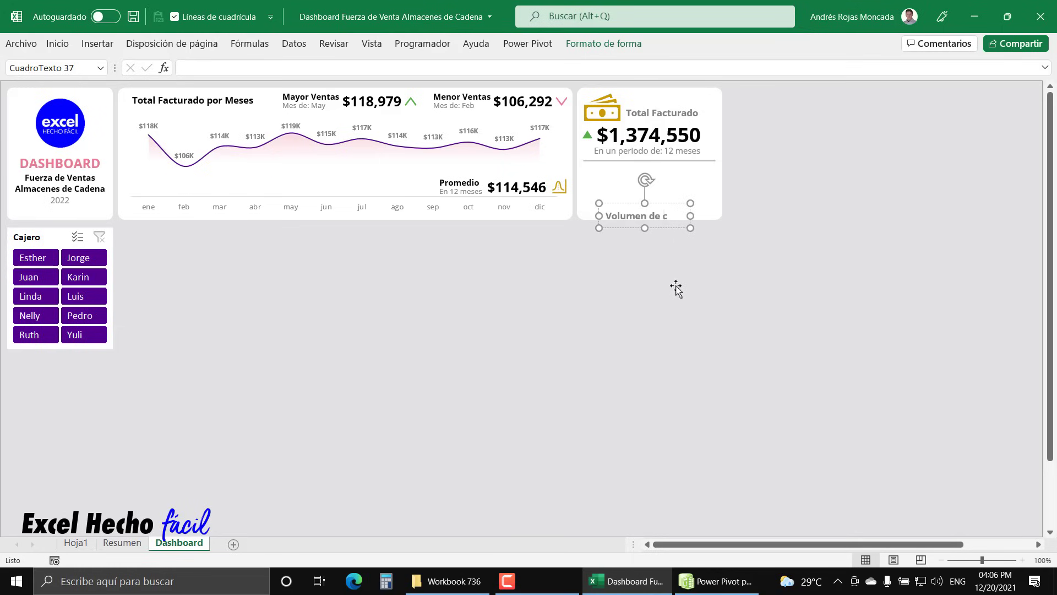
type("umen de Compras")
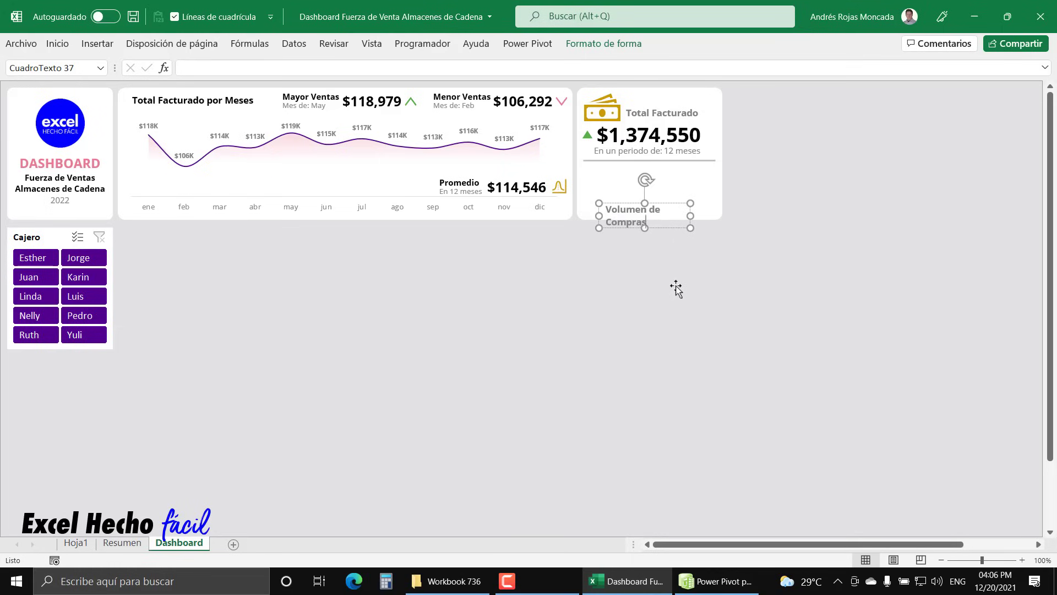
key("Escape")
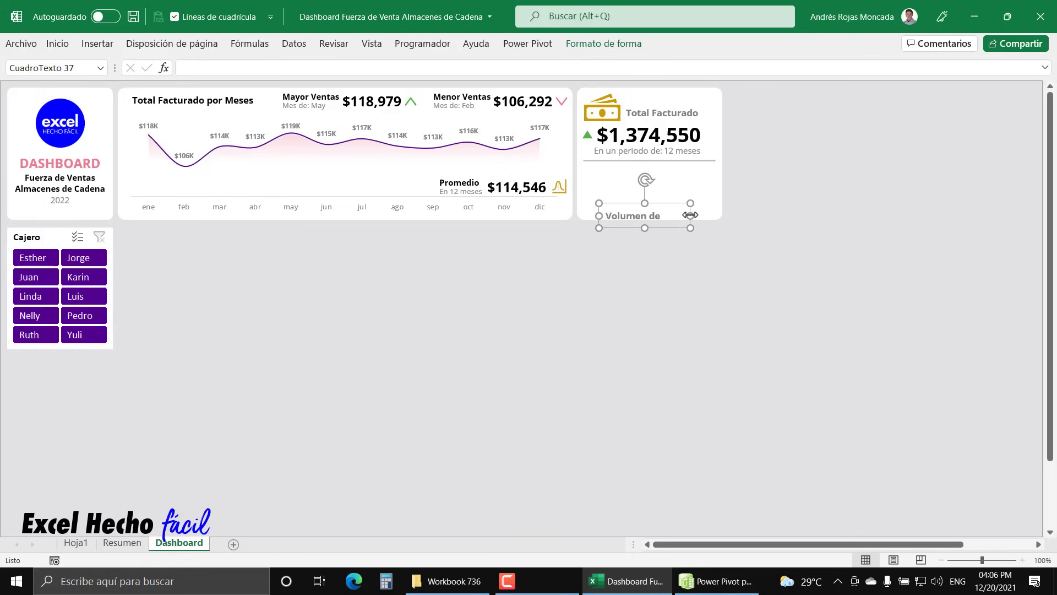
Widen the "Volumen de Compras" label to fit on one line and position it just below the divider line.
left_click_drag(690, 215, 696, 170)
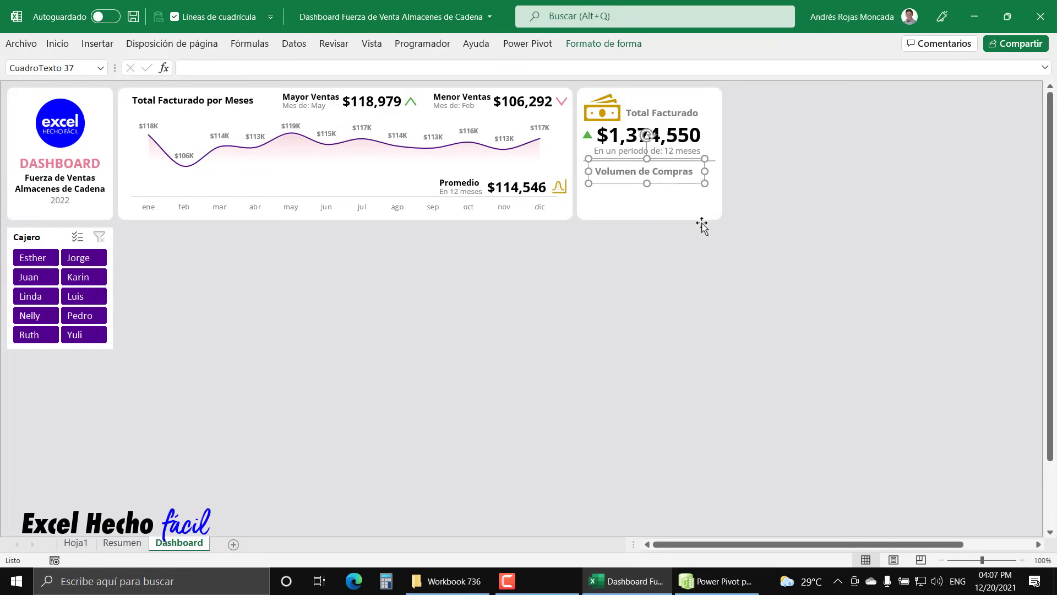
key("Left")
key("Left")
key("Down")
key("Up")
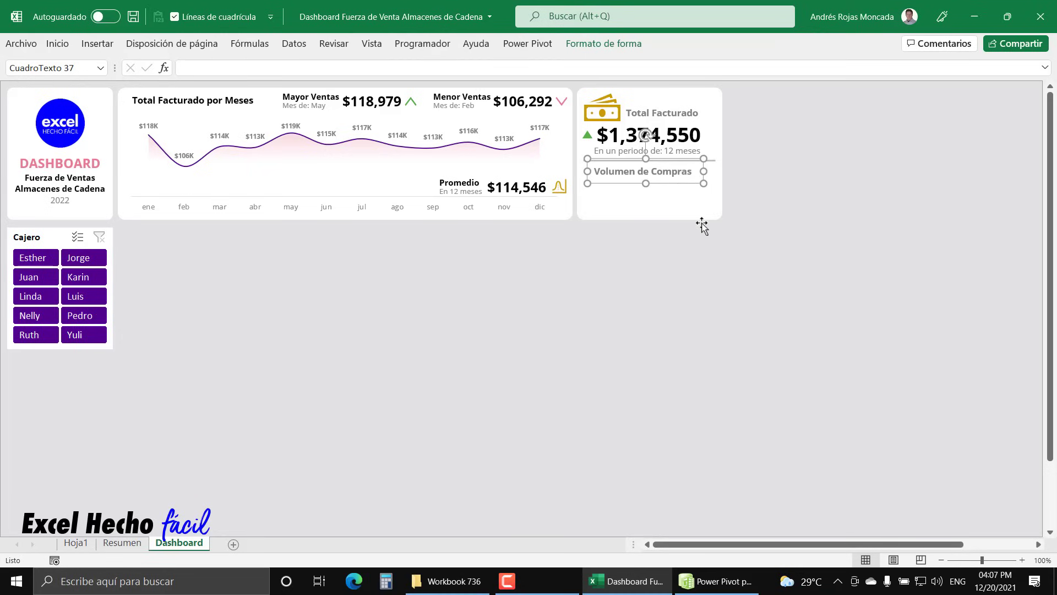
key("Down")
key("Escape")
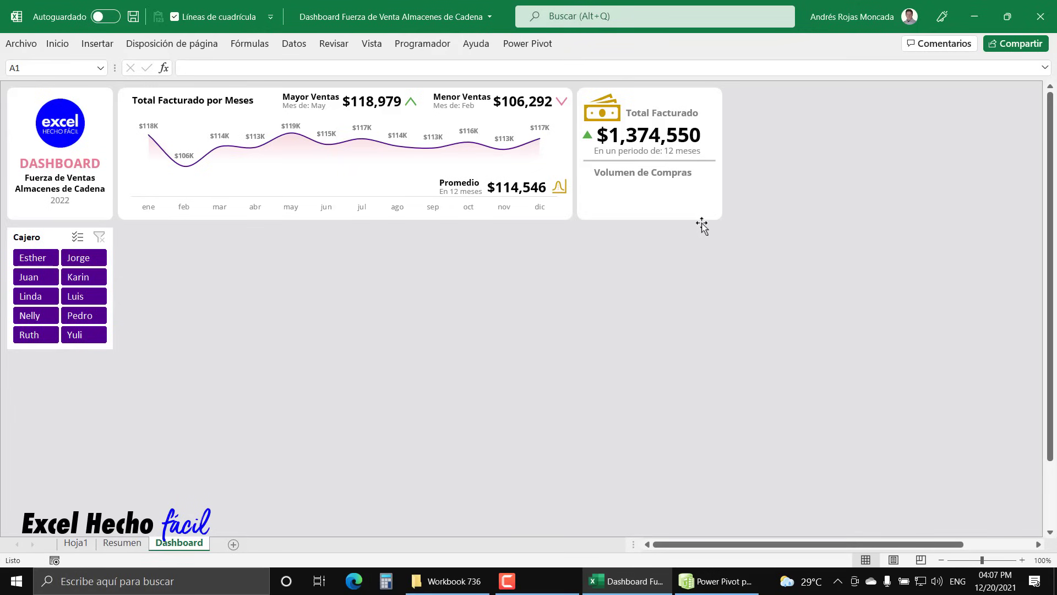
Duplicate the total amount text box of the Total Facturado card and place the copy in the empty area below the card.
left_click(664, 142)
key("Escape")
left_click(657, 130)
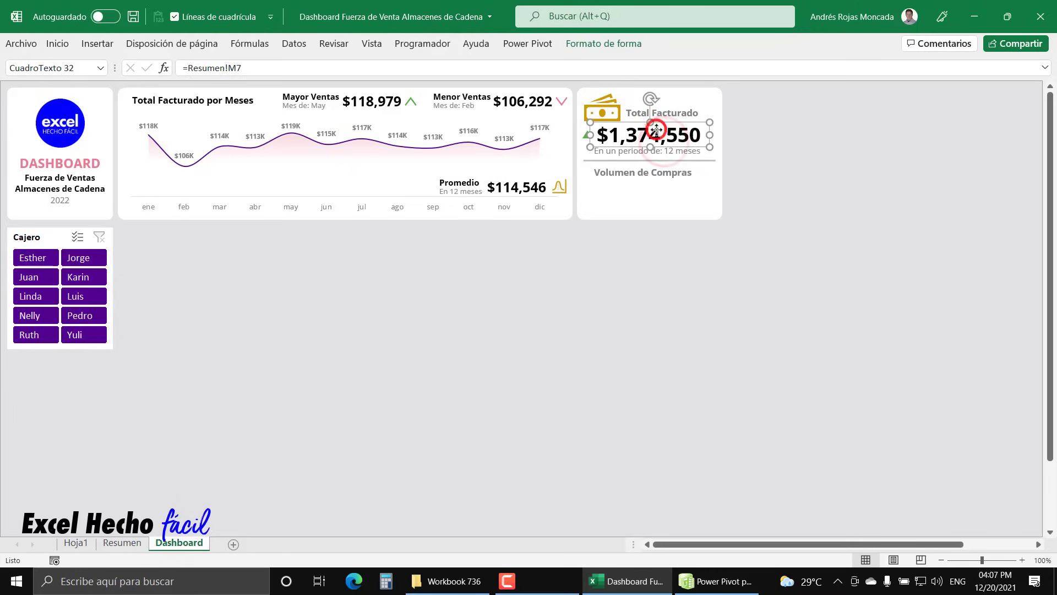
key("ctrl+c")
key("ctrl+v")
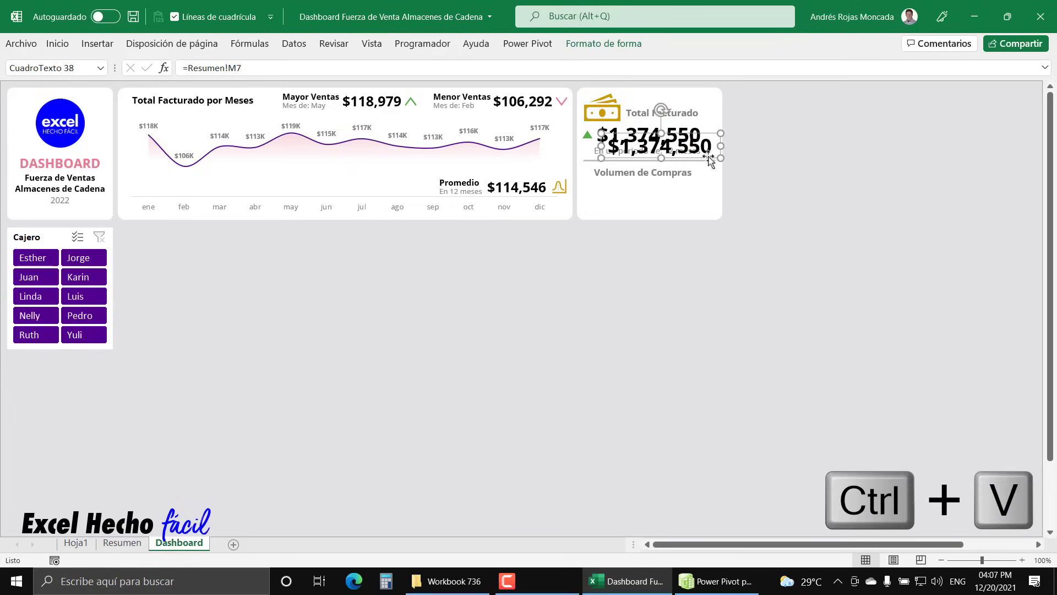
left_click_drag(712, 133, 697, 257)
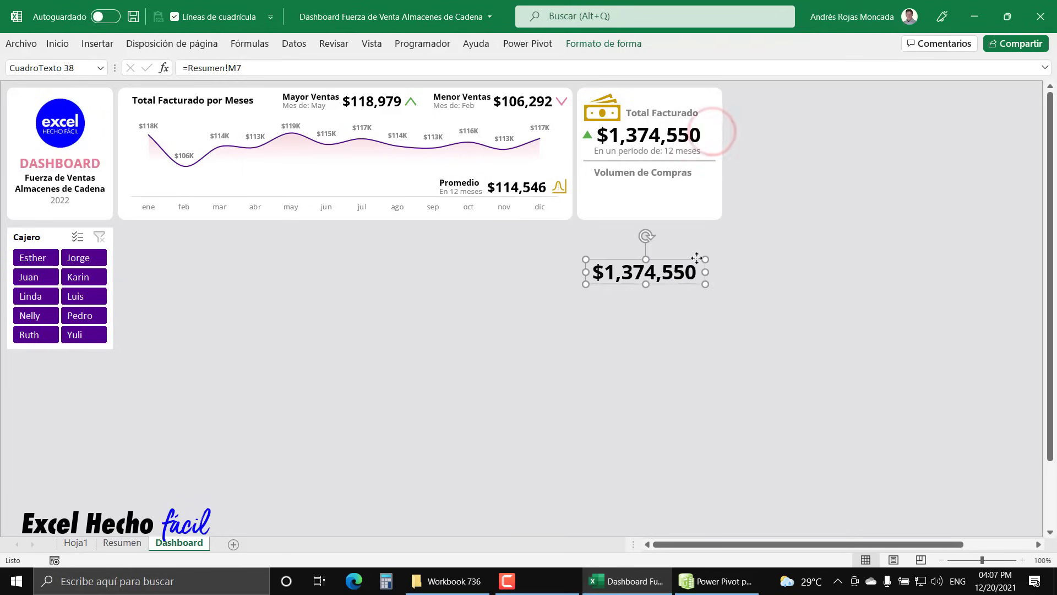
Link the duplicated amount text box below the card to cell M8 of the Resumen sheet.
left_click(259, 68)
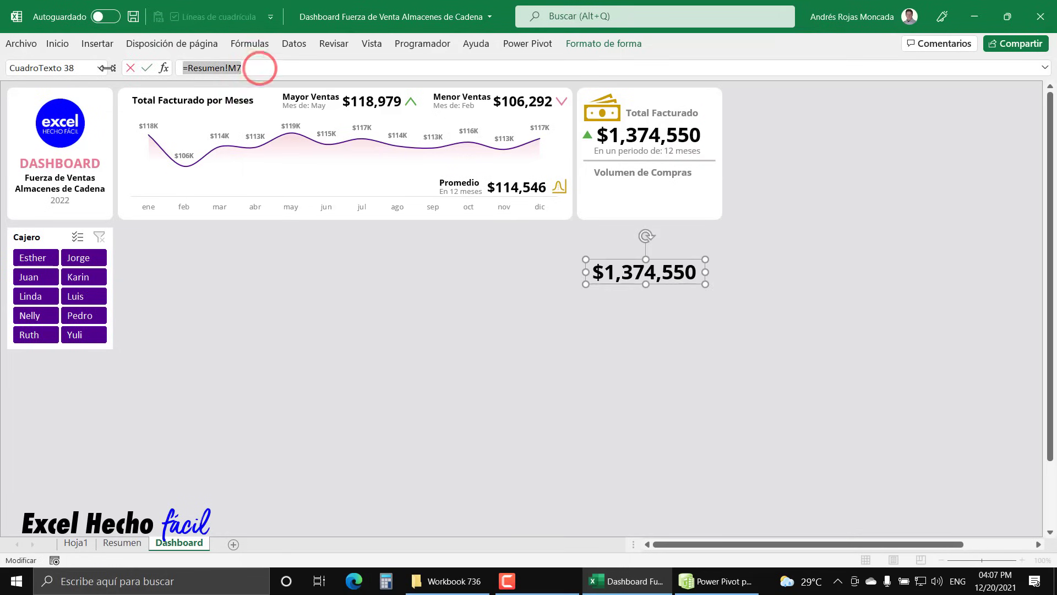
type("=")
left_click(113, 544)
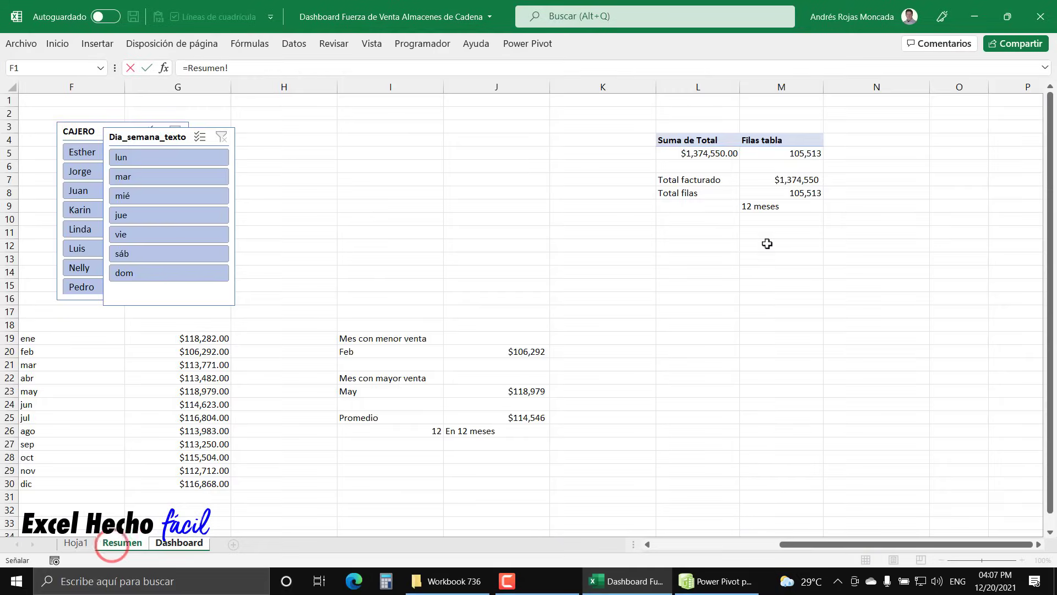
key("Return")
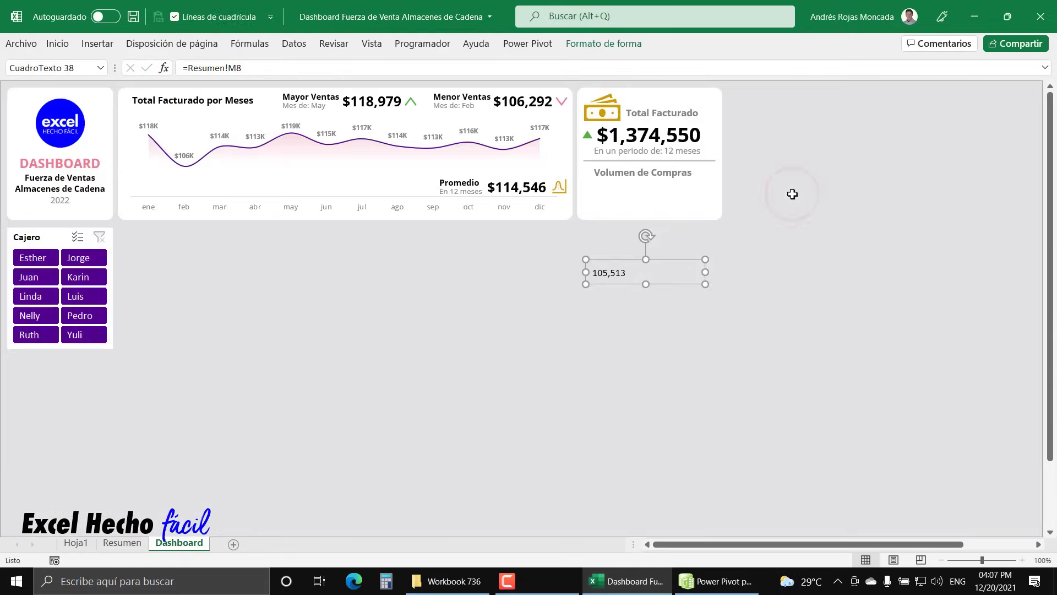
Copy the formatting of the total amount in the Total Facturado card onto the text box linked to Resumen!M8.
left_click(683, 138)
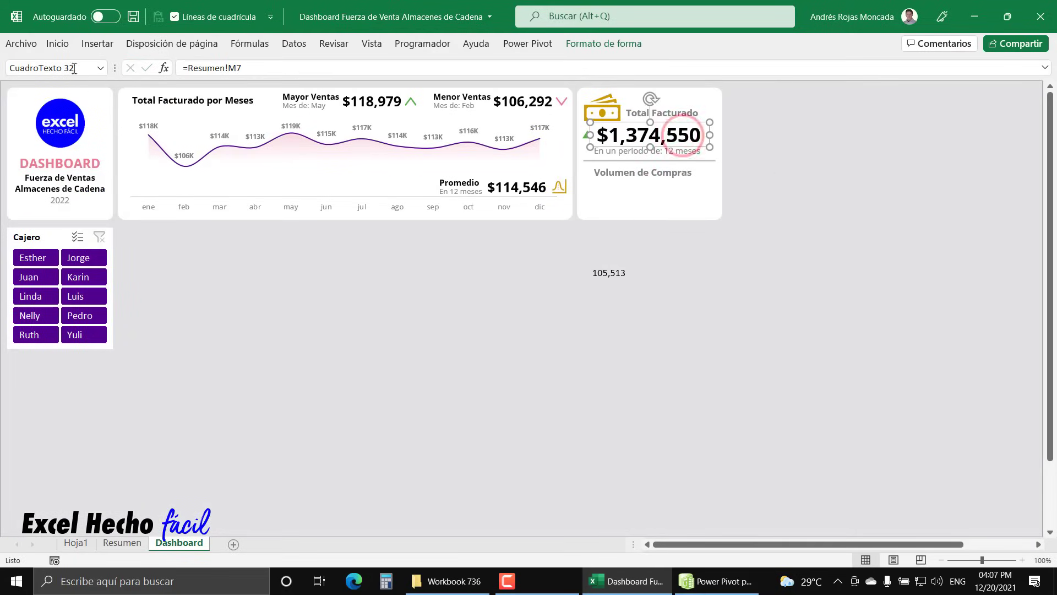
left_click(57, 44)
left_click(86, 95)
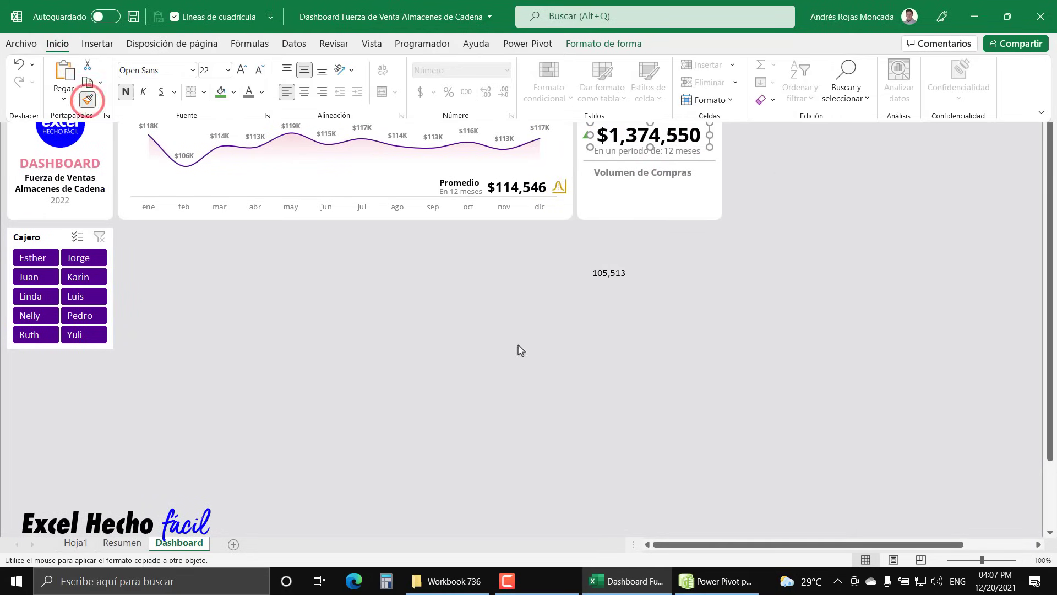
left_click(607, 276)
Narrow the purchase-volume figure's text box and position it just below the "Volumen de Compras" label.
left_click_drag(706, 272, 689, 272)
left_click_drag(662, 249, 661, 167)
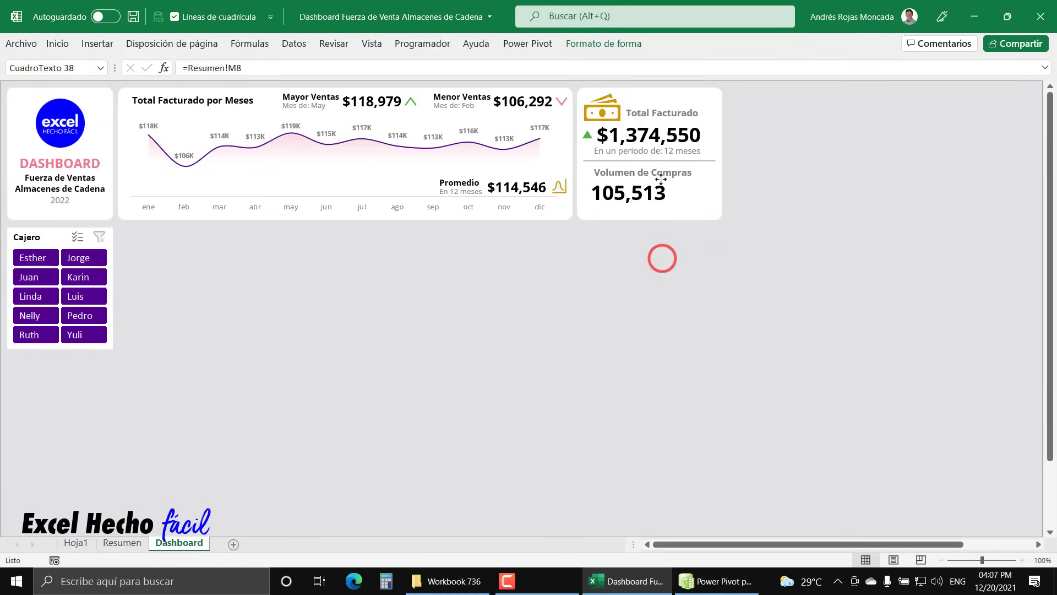
key("Right")
key("Right")
key("Right")
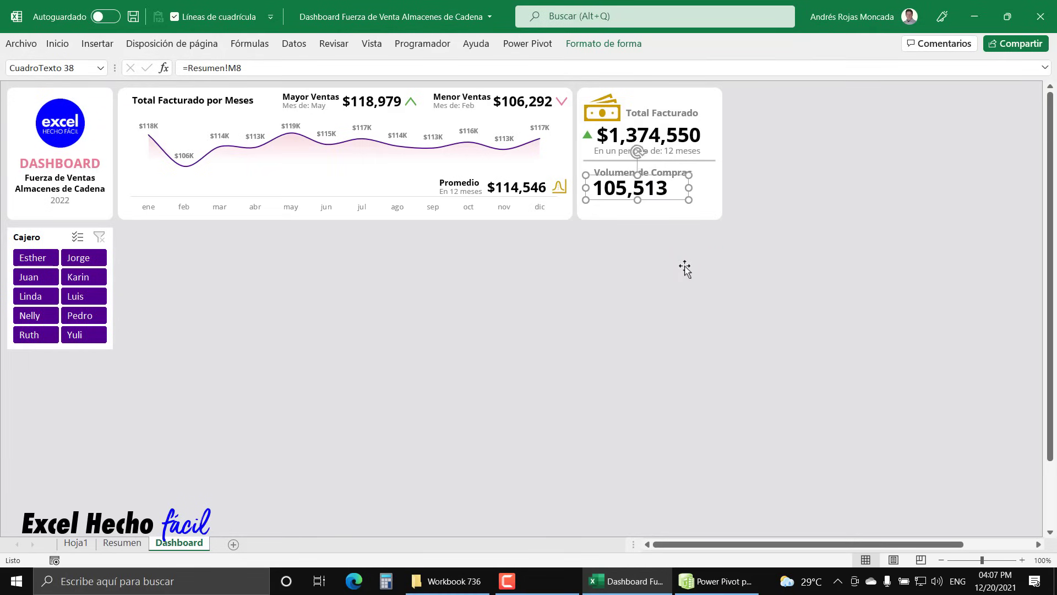
key("Down")
key("Down")
key("Up")
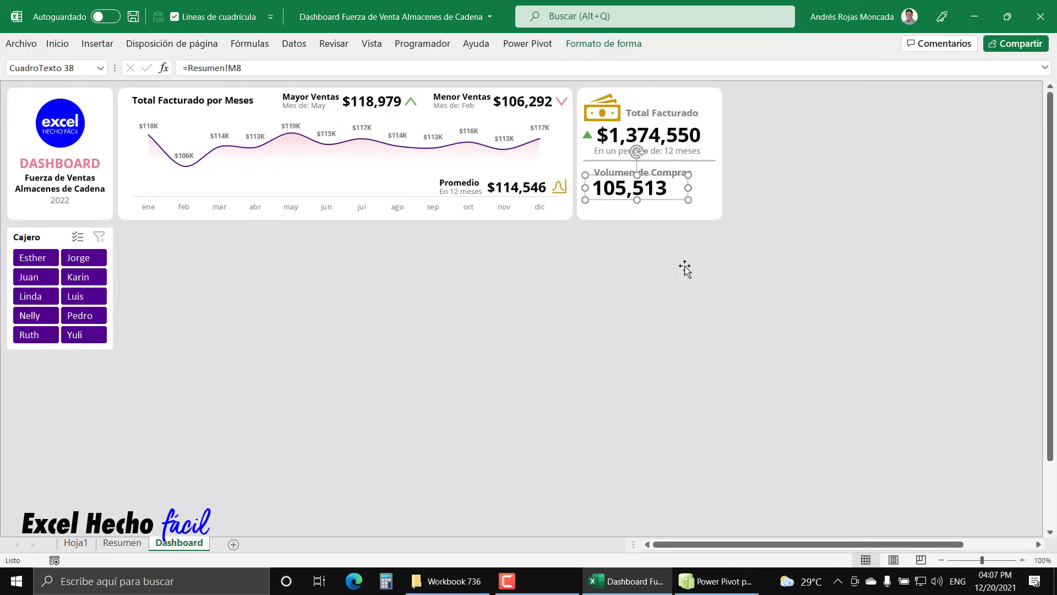
Duplicate the "En un periodo de:" label, place the copy below the card and change its text to "Compras despachadas".
left_click(600, 152)
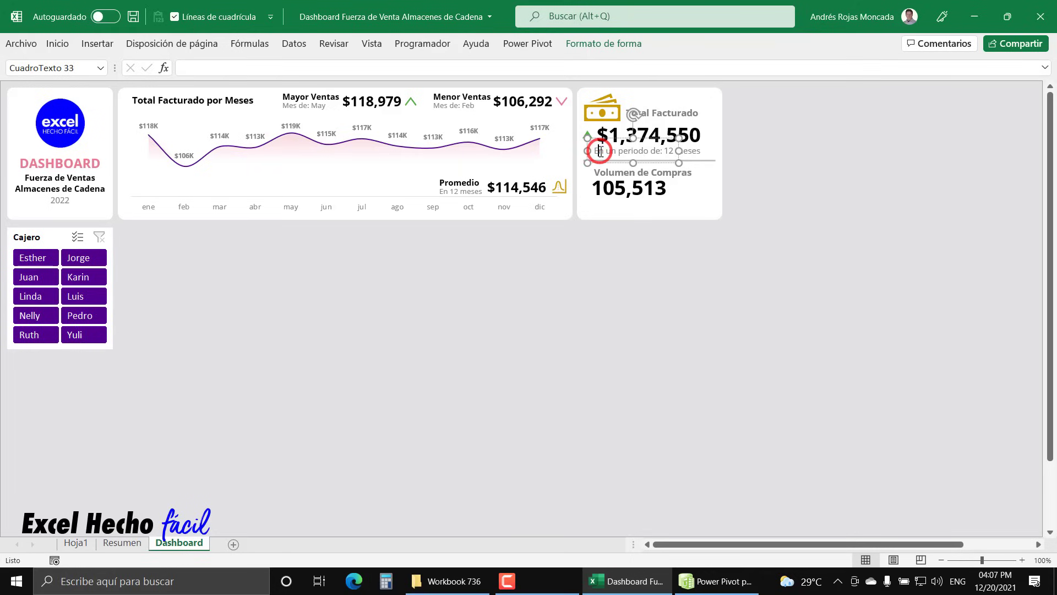
key("ctrl+c")
key("ctrl+v")
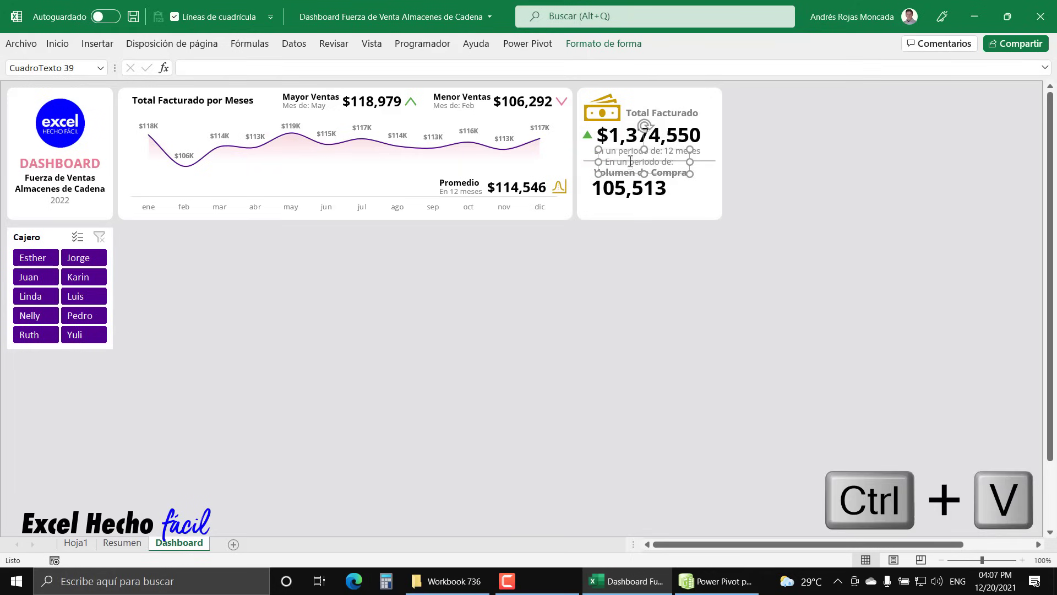
left_click_drag(615, 163, 590, 261)
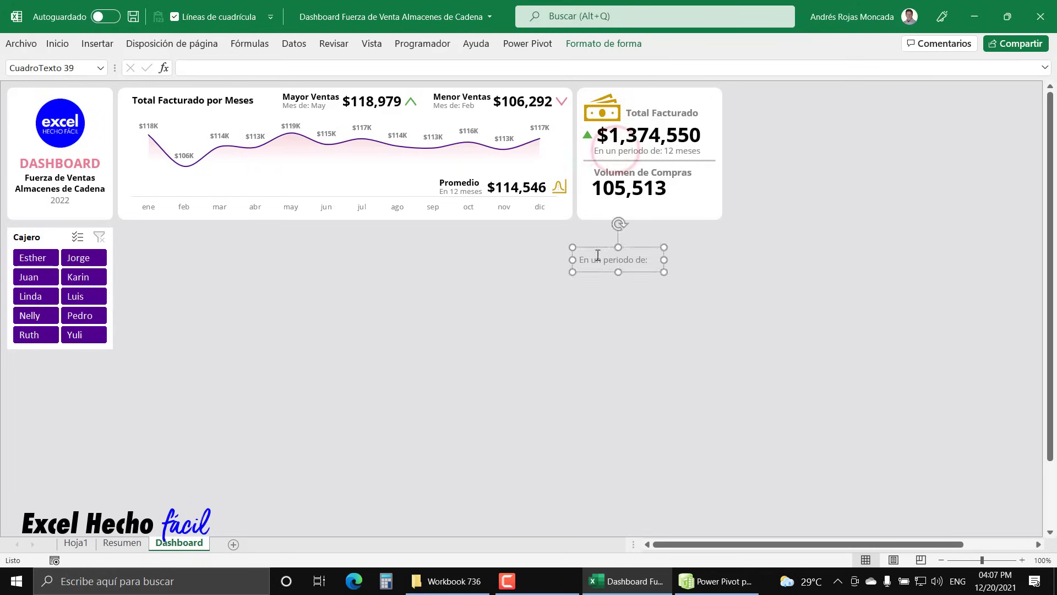
triple_click(595, 253)
type("chadas")
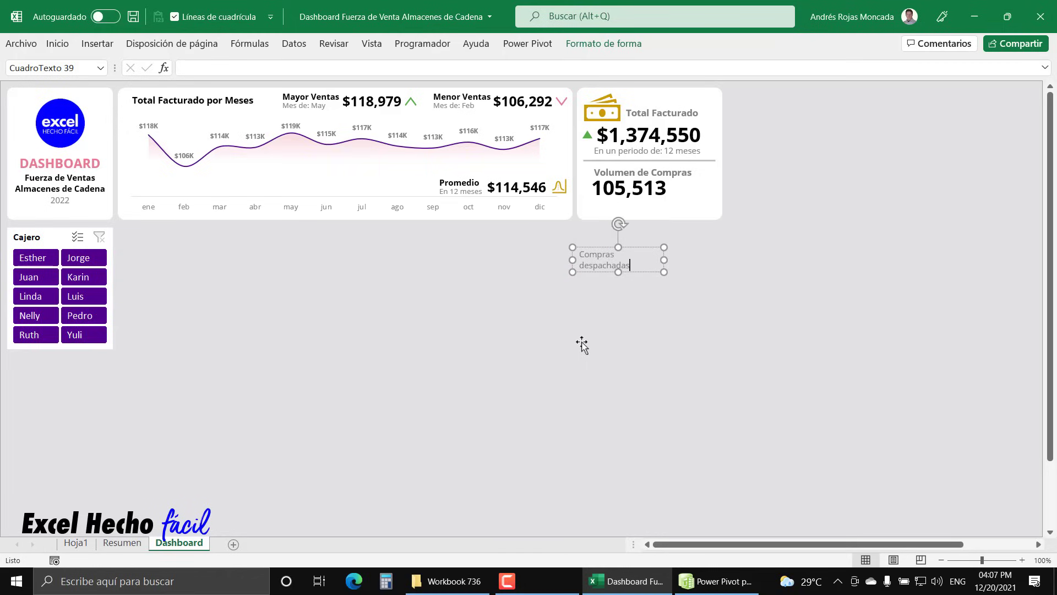
Widen the "Compras despachadas" label to fit on one line and position it just below the purchase-volume figure.
left_click_drag(664, 260, 666, 193)
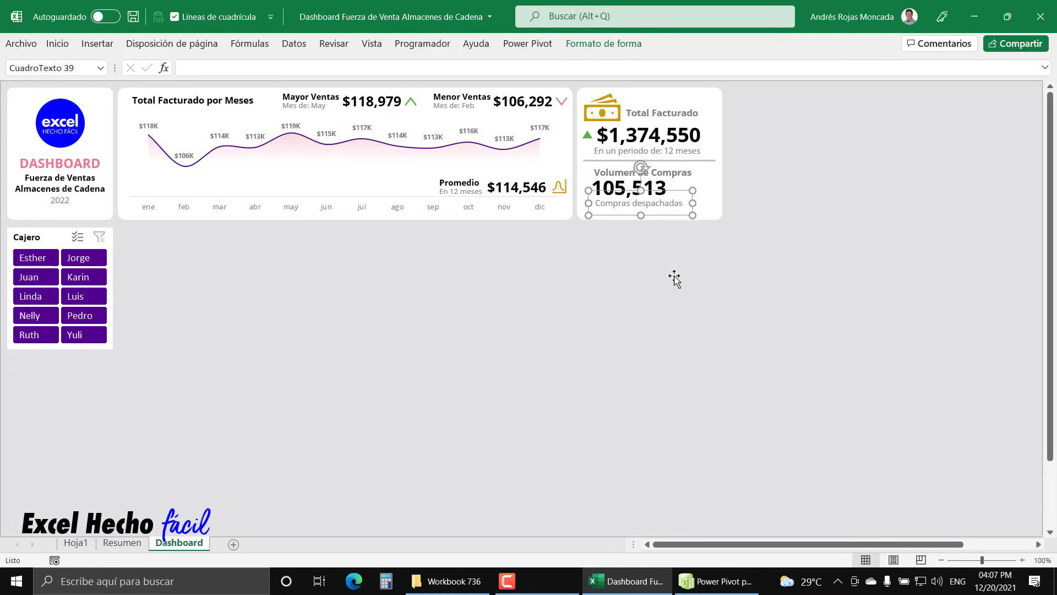
key("Left")
key("Left")
key("Right")
key("Escape")
Search the icon library for "Carrito" and insert the solid shopping cart icon into the dashboard.
left_click(97, 44)
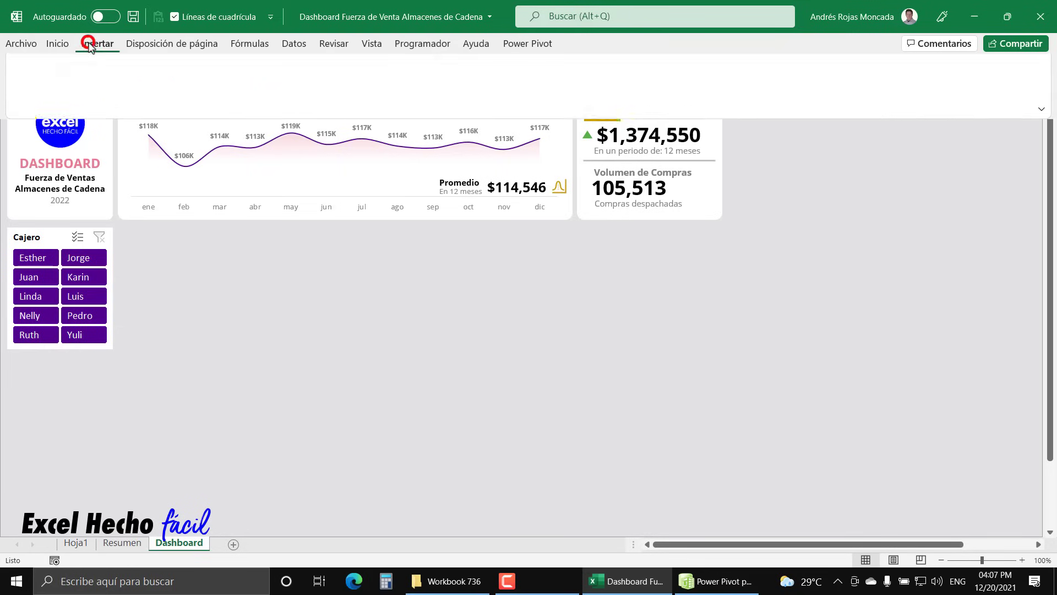
left_click(190, 103)
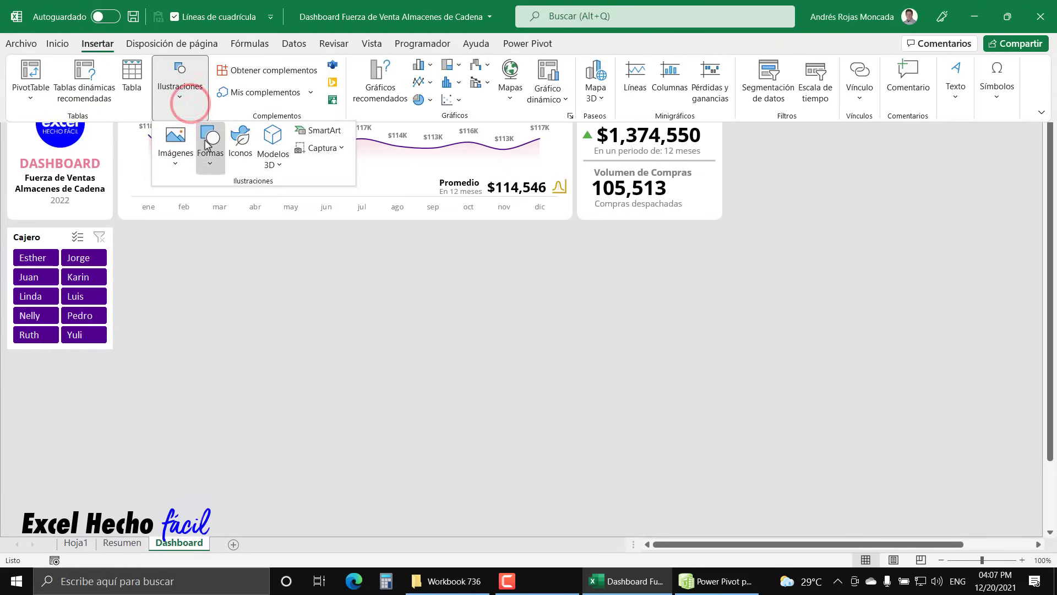
left_click(234, 145)
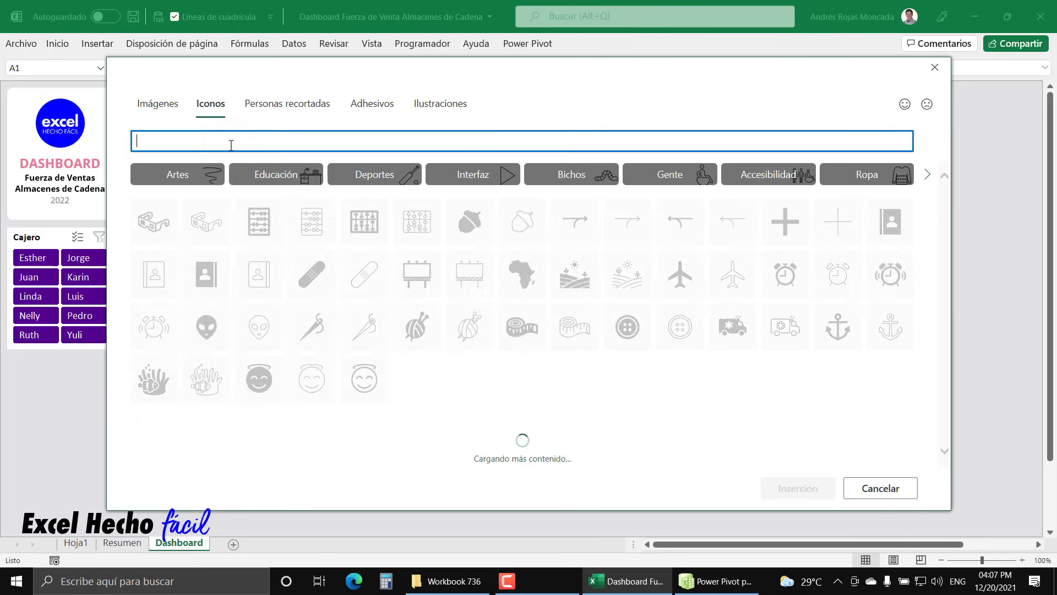
left_click(230, 144)
type("Carrito")
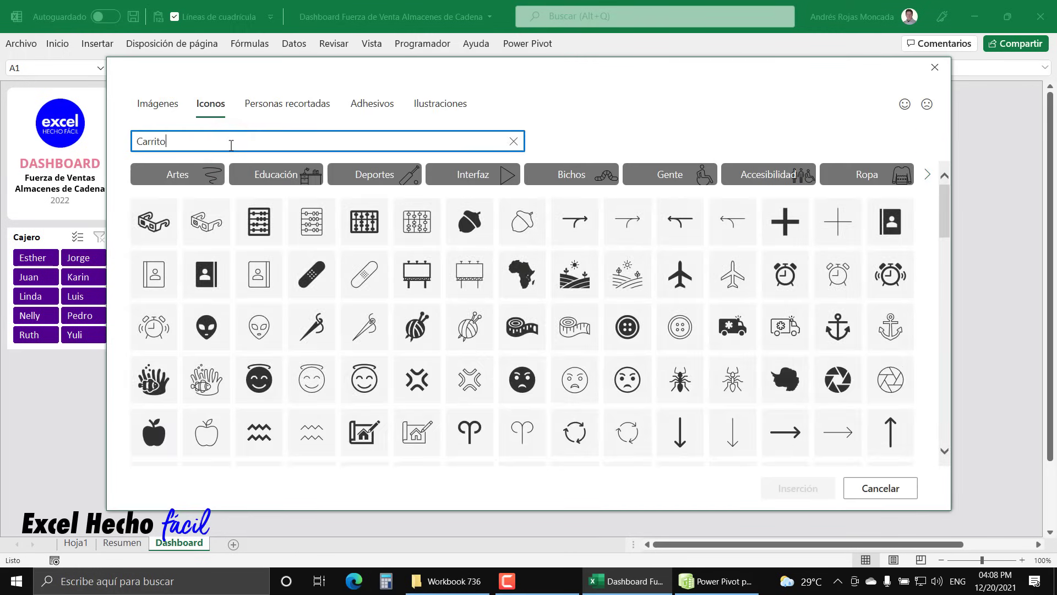
left_click(210, 188)
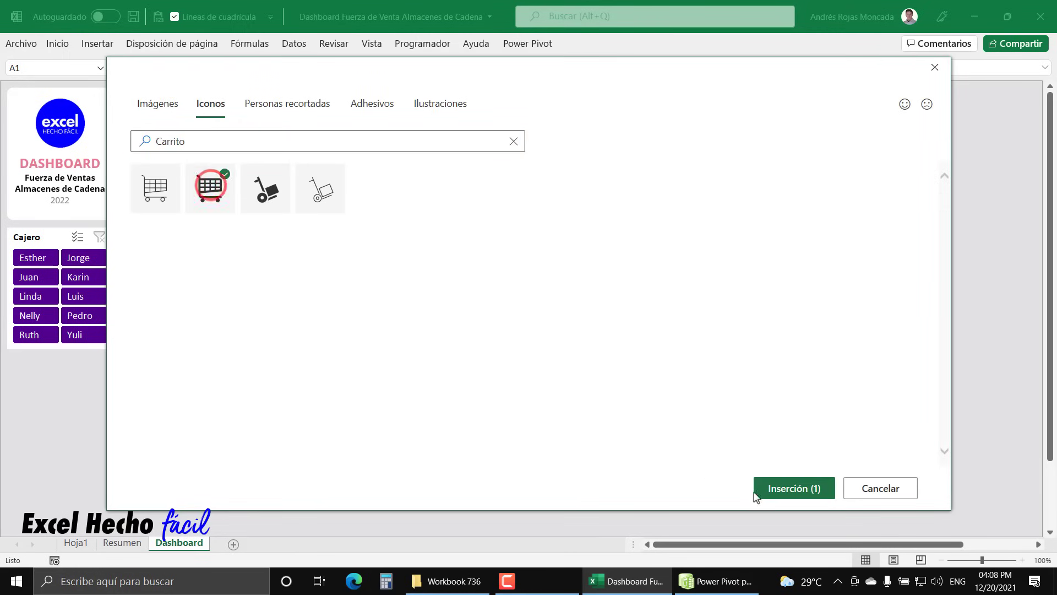
left_click(783, 496)
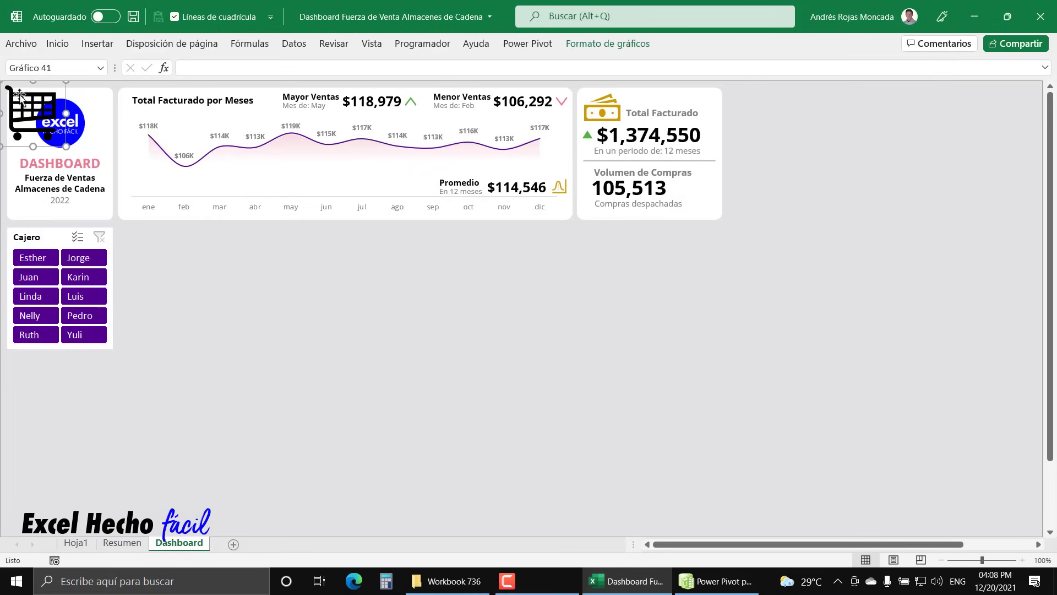
Place the shopping cart icon in the empty area below the card and fill it with the standard light blue.
left_click_drag(20, 94, 597, 270)
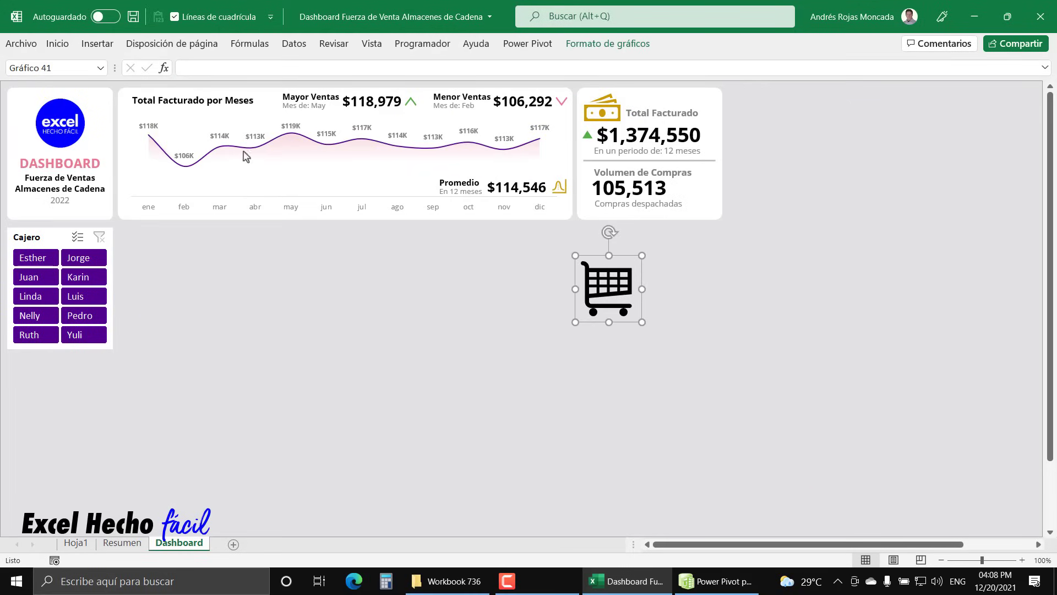
left_click(599, 44)
left_click(420, 65)
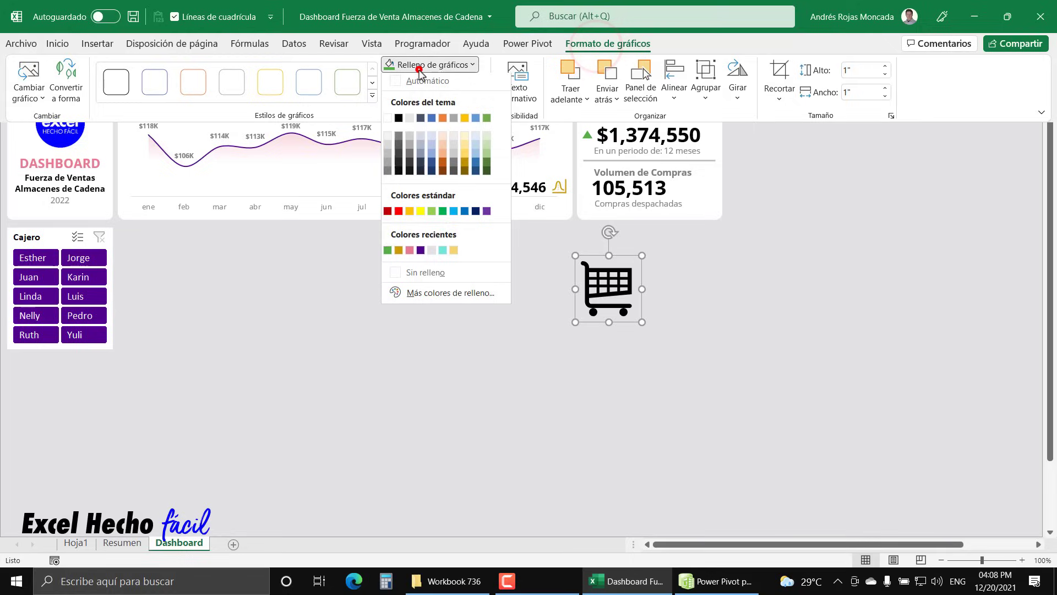
left_click(454, 215)
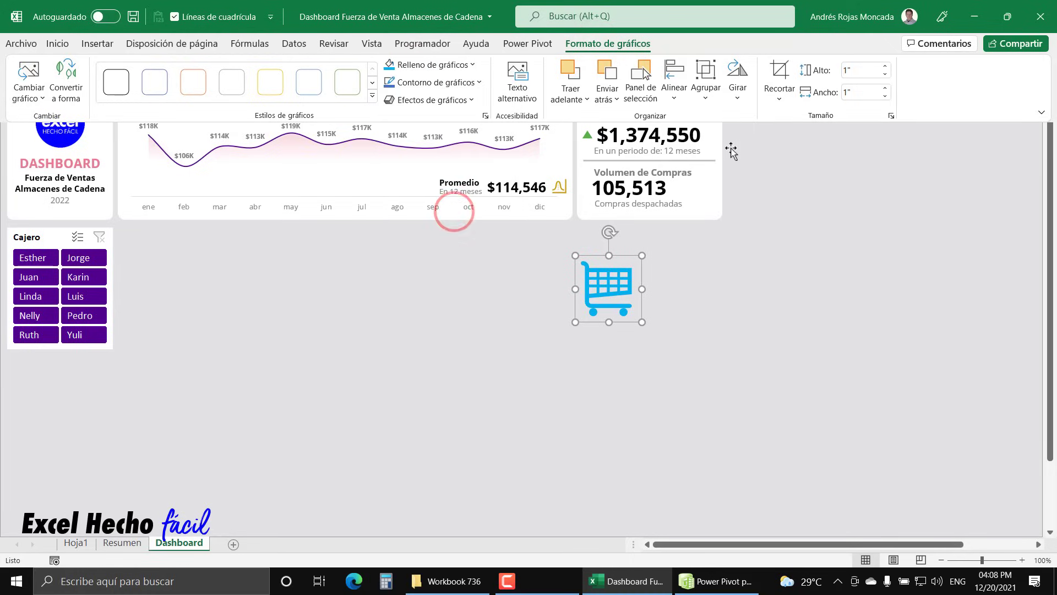
Set the shopping cart icon's height to 0.4" and place it in the card, to the right of the purchase-volume figure.
left_click(622, 45)
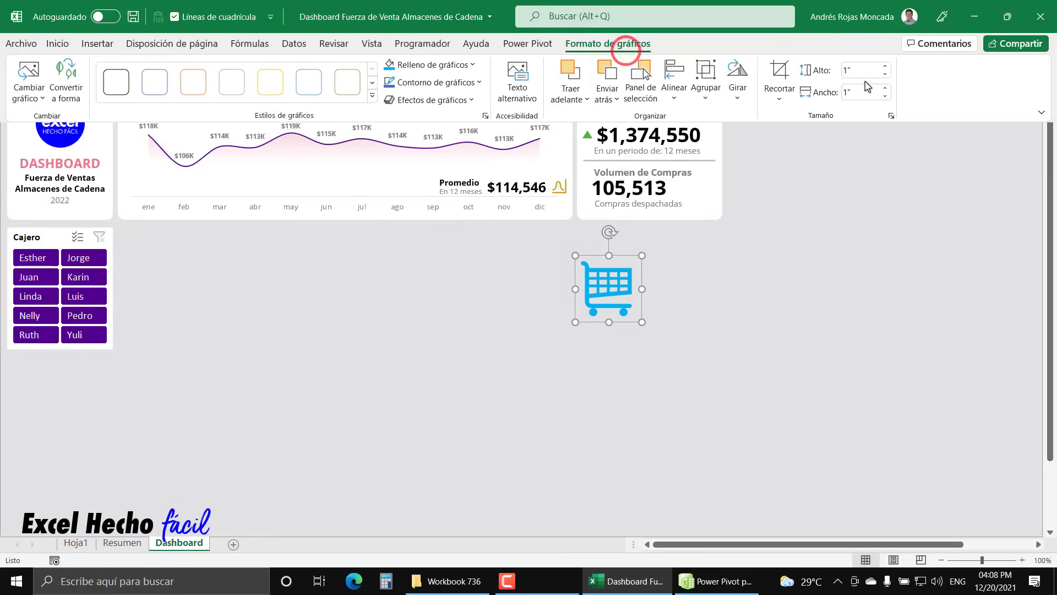
left_click(862, 71)
type("0.4")
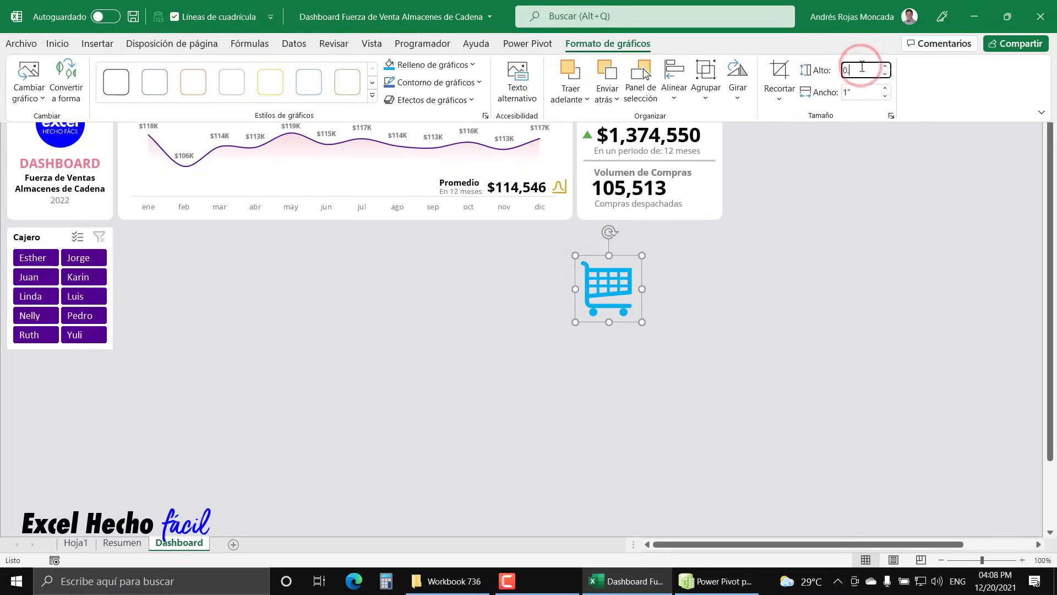
key("Return")
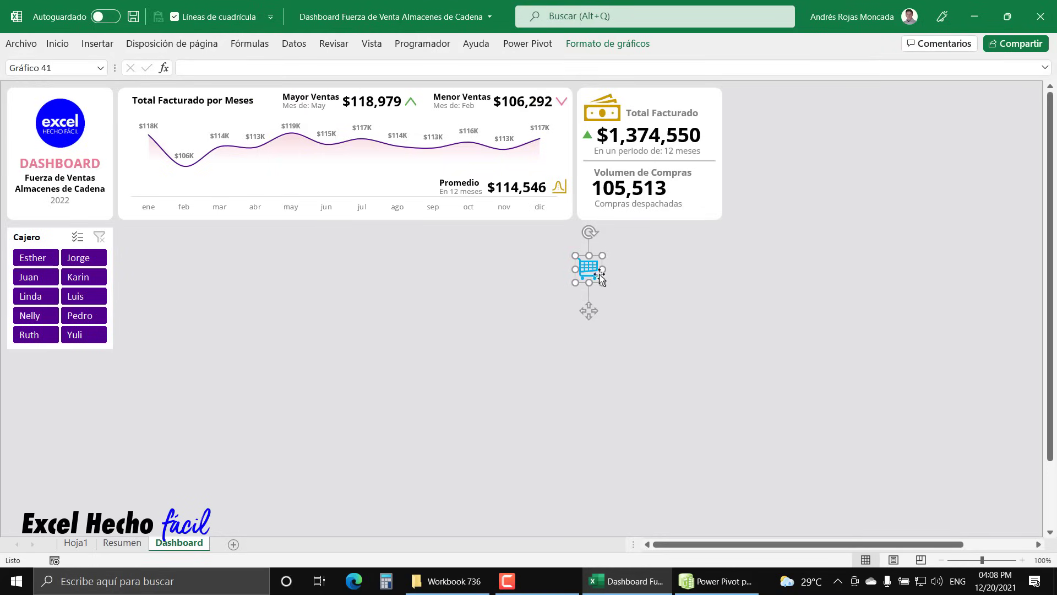
left_click_drag(601, 270, 715, 197)
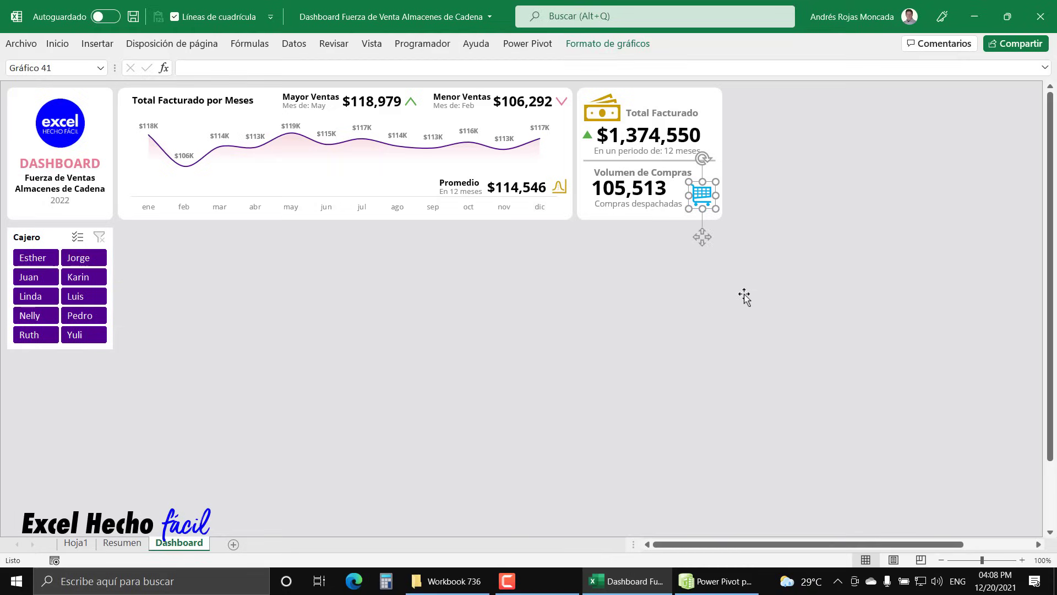
key("Escape")
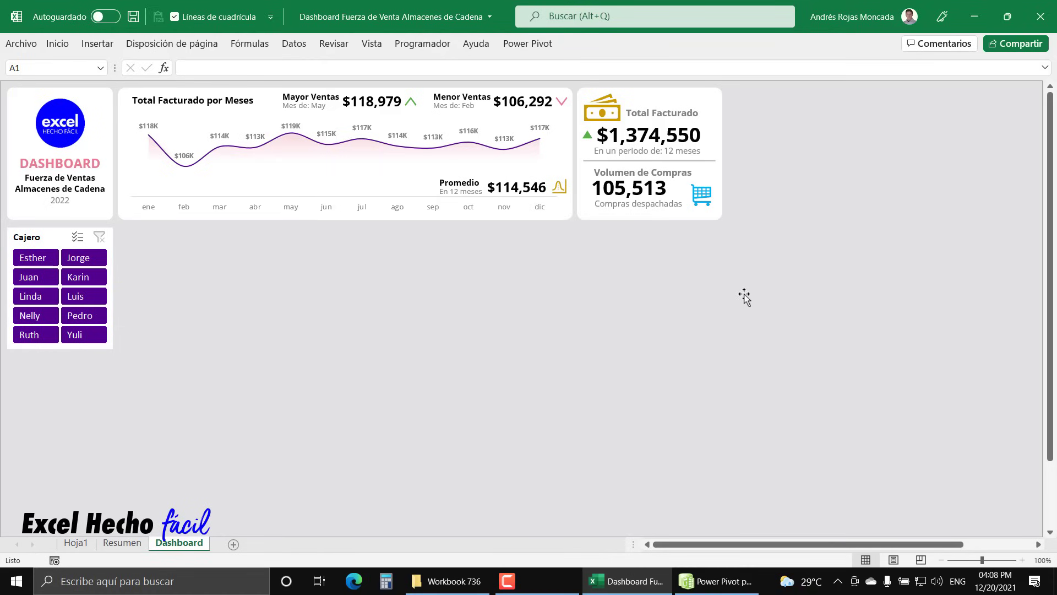
Nudge the gray divider line in the Total Facturado card slightly downward.
left_click(662, 162)
left_click(710, 161)
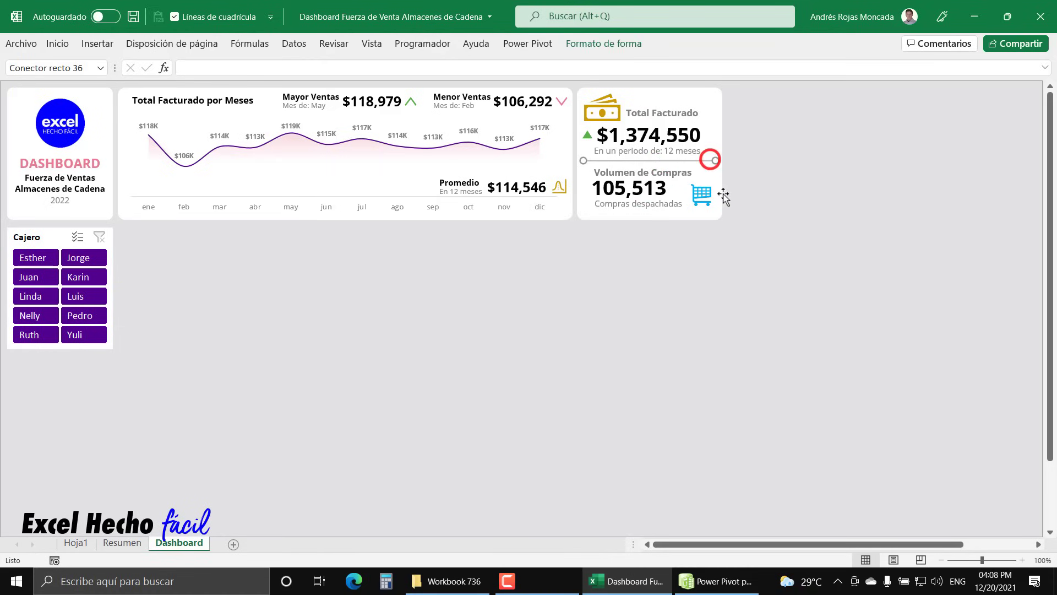
key("Down")
key("Down")
key("Down")
key("Escape")
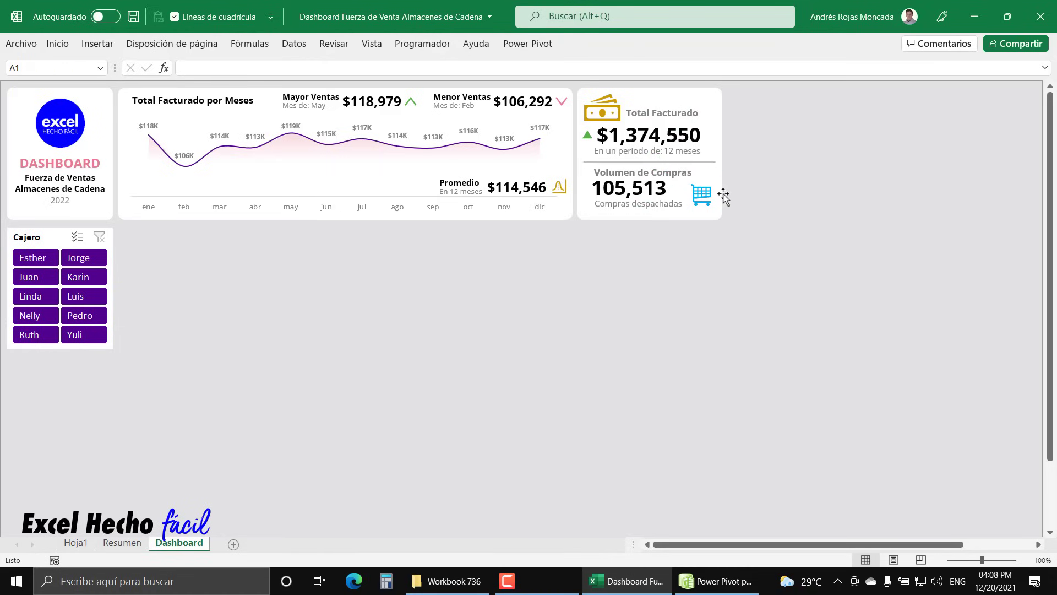
Left-align the "Volumen de Compras" label, the purchase-volume figure and the "Compras despachadas" label with one another.
left_click(624, 178)
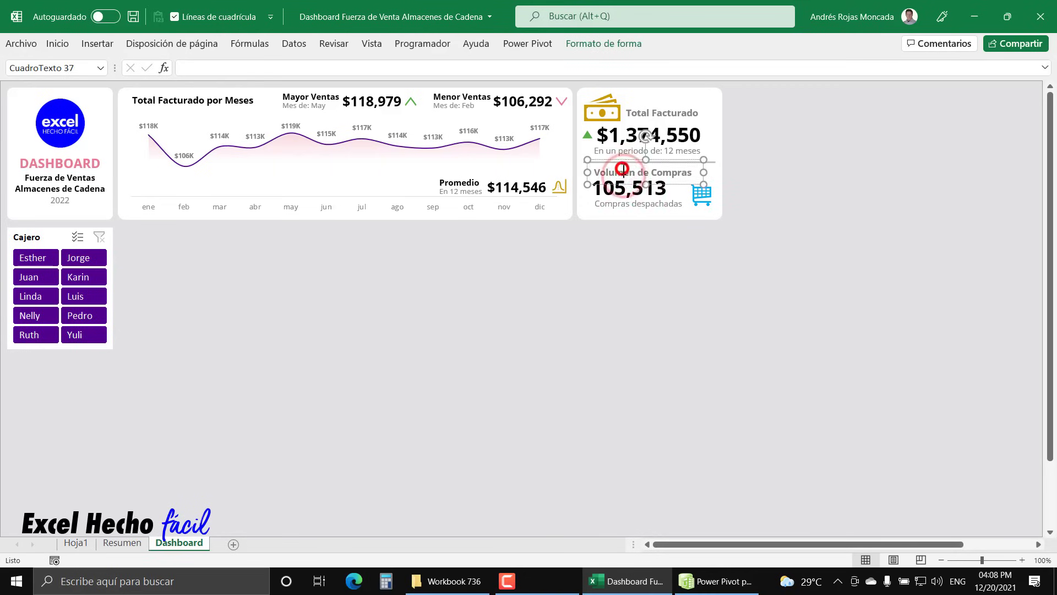
left_click(621, 189, "shift")
left_click(624, 205, "shift")
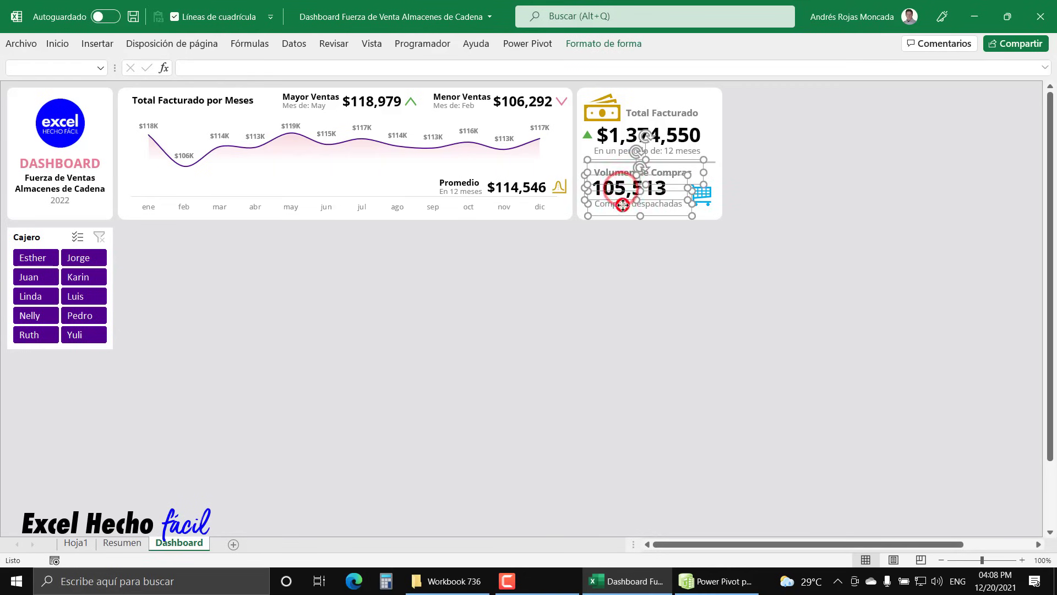
left_click(583, 43)
left_click(849, 65)
left_click(839, 81)
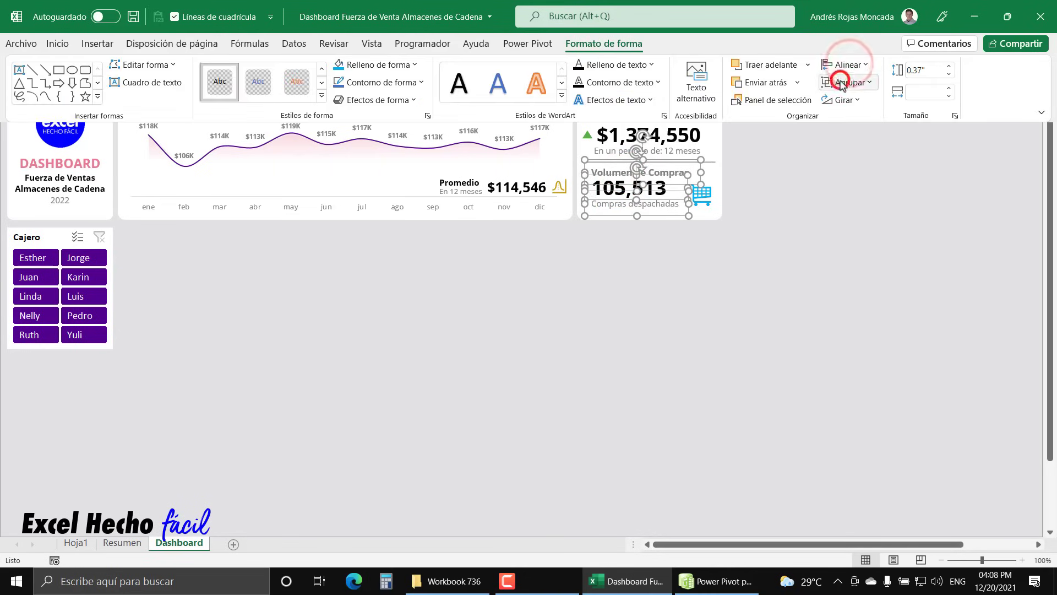
key("Escape")
left_click(668, 136)
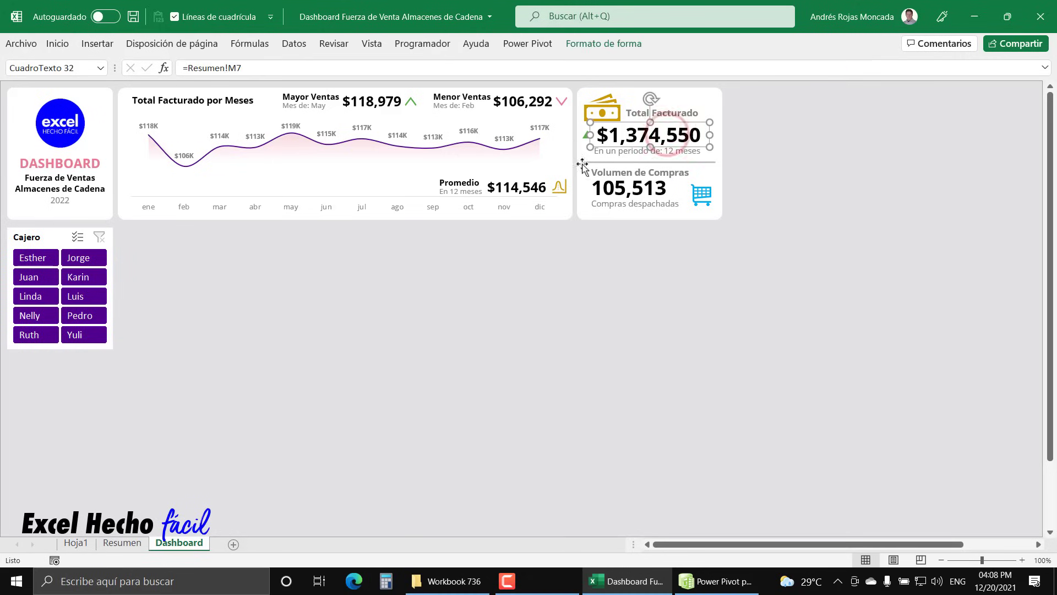
key("Escape")
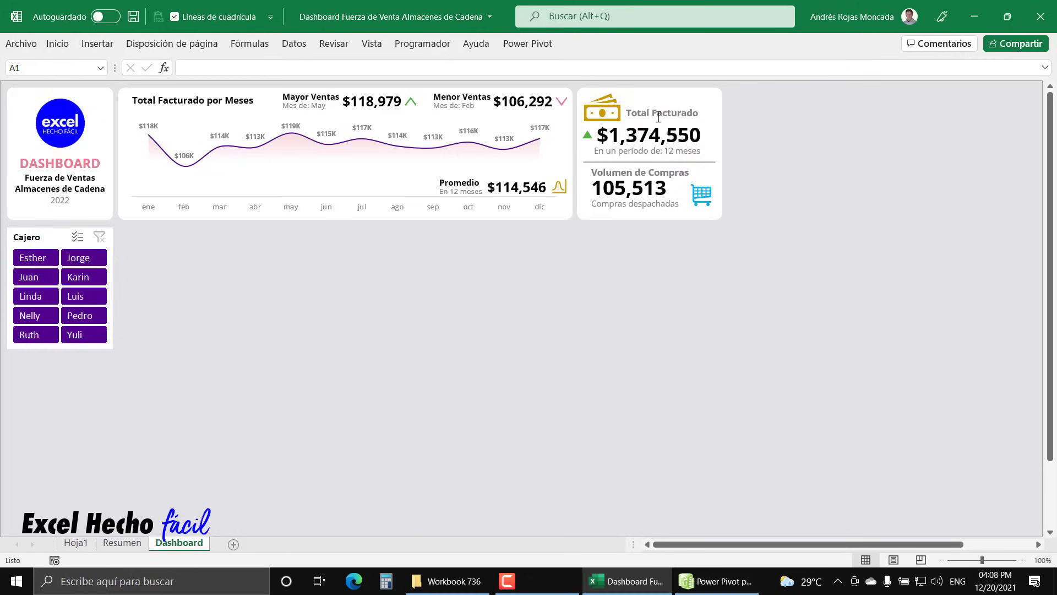
left_click(707, 192)
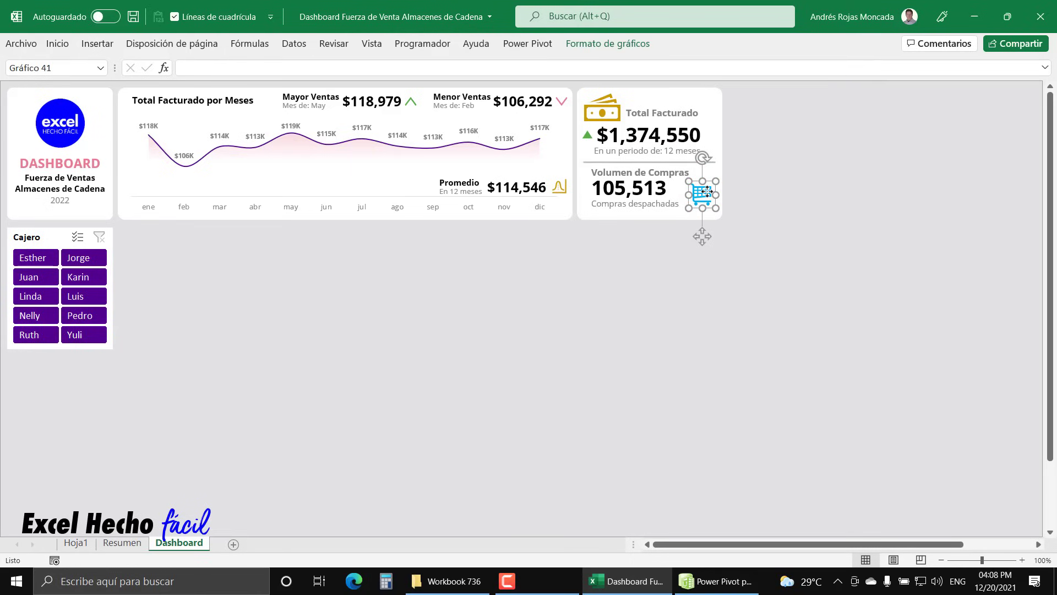
key("Escape")
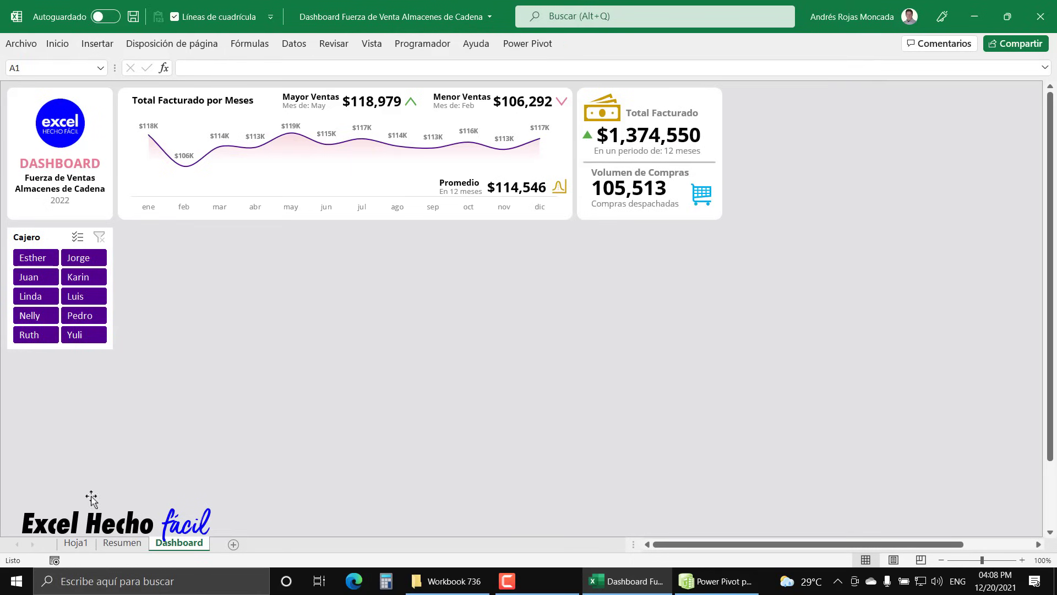
Copy the Dia_semana_texto slicer from the Resumen sheet into the Dashboard sheet and place it in the empty area below the line chart.
left_click(120, 543)
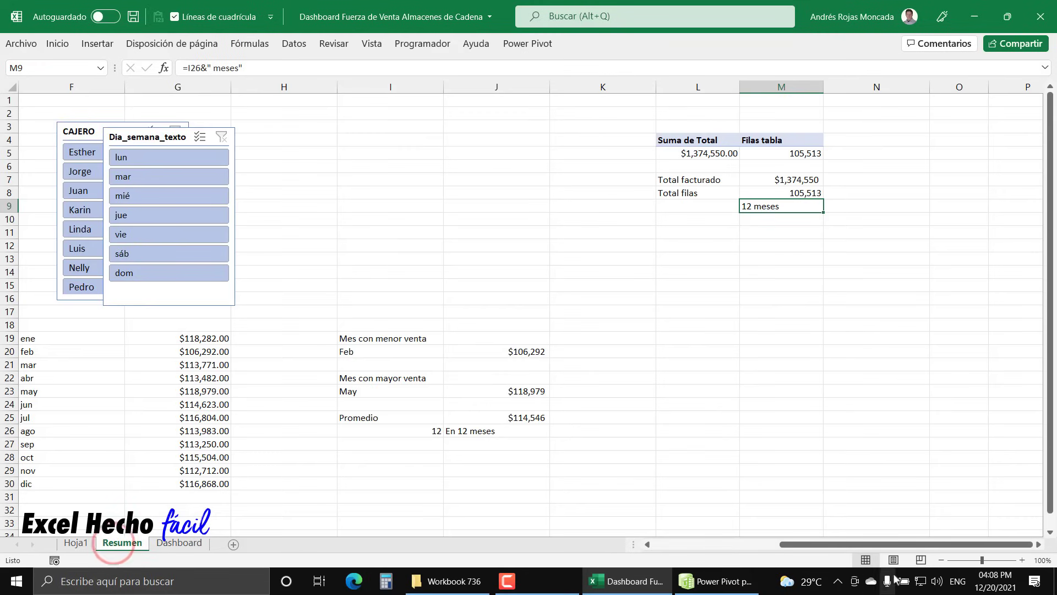
left_click_drag(885, 545, 651, 553)
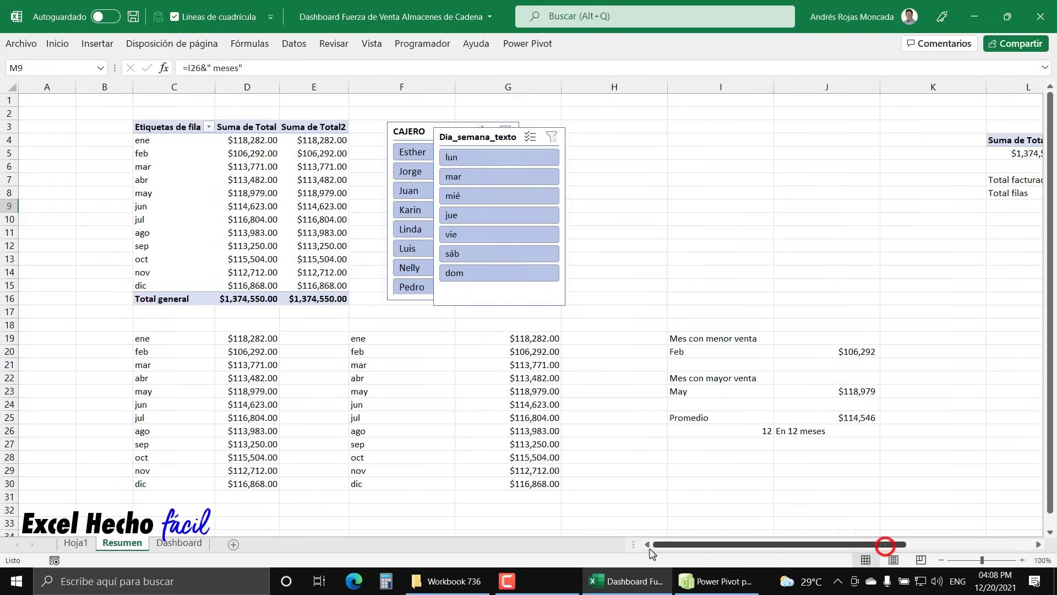
left_click(453, 134)
key("ctrl+c")
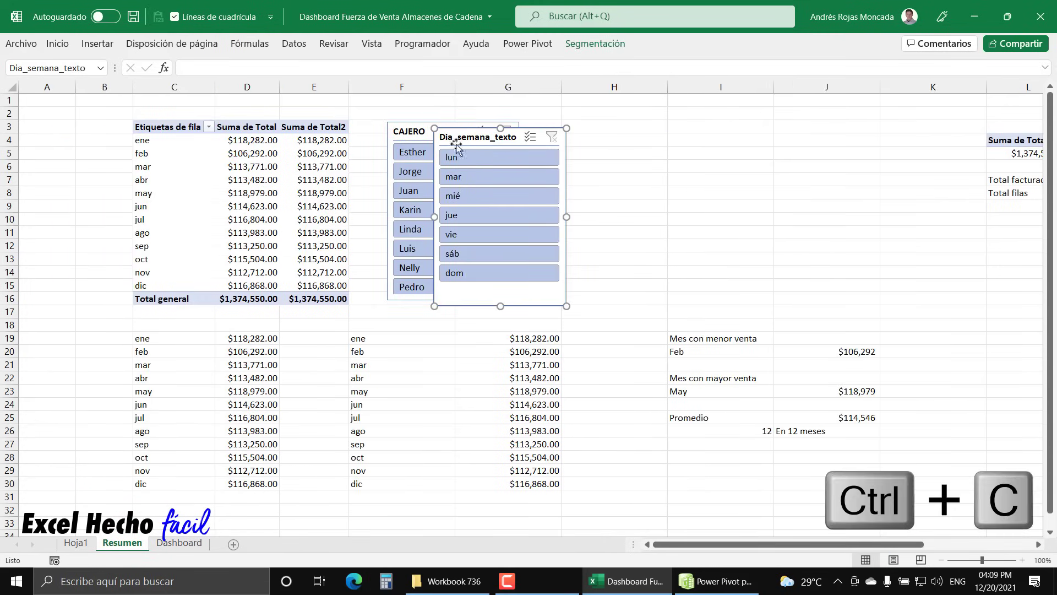
left_click(178, 543)
key("ctrl+v")
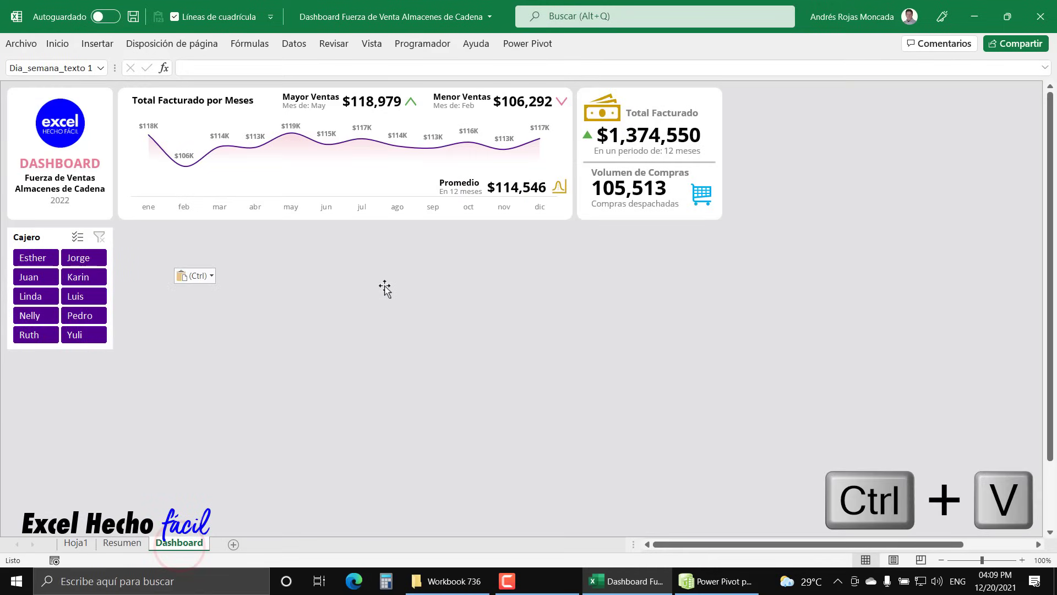
left_click_drag(77, 83, 394, 255)
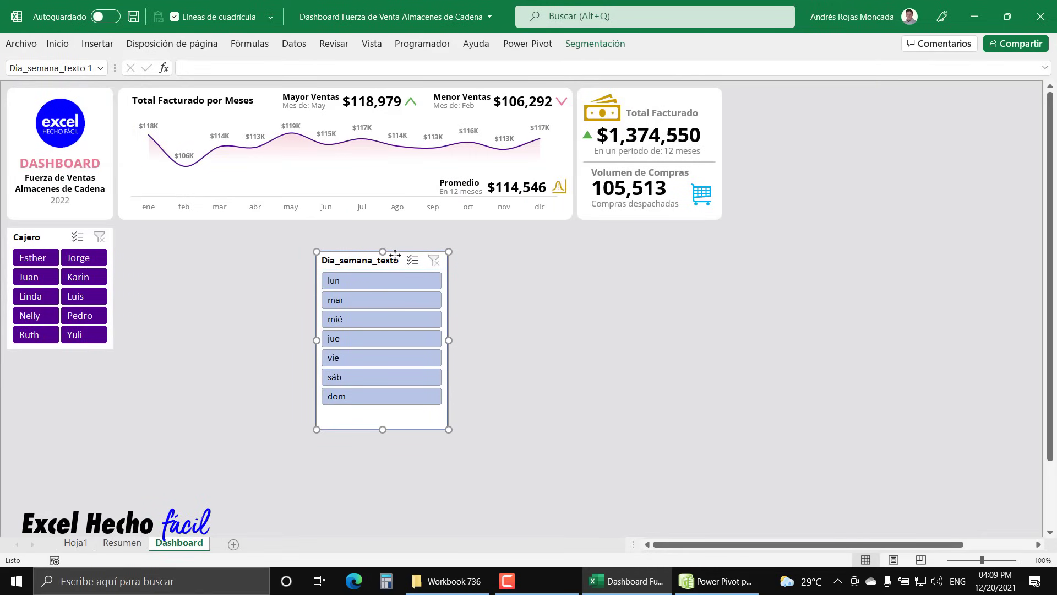
Set the header title of the pasted weekday slicer to "Dia" in its slicer settings.
right_click(395, 255)
left_click(460, 554)
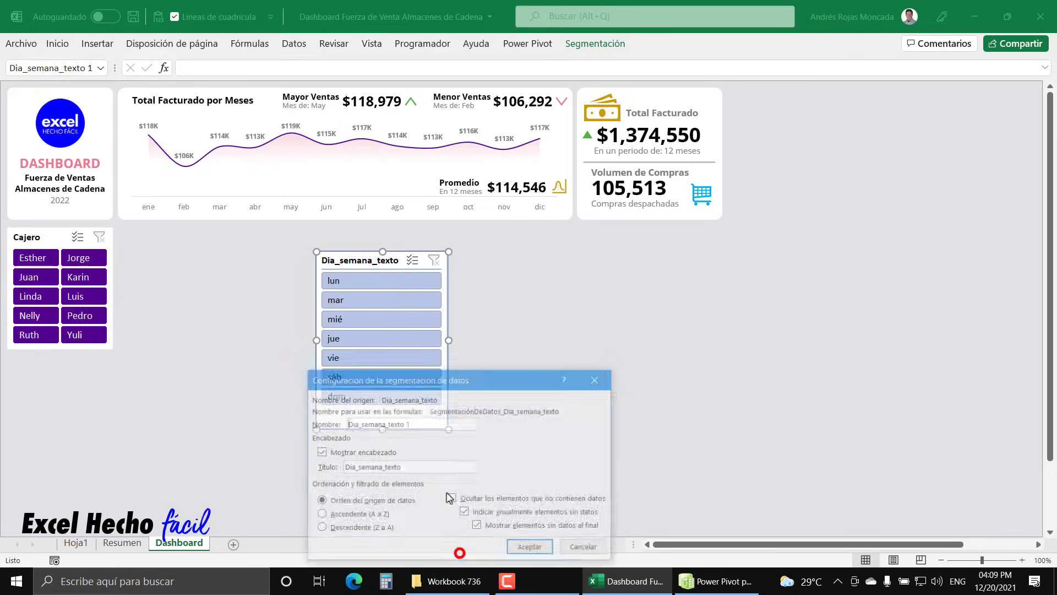
left_click_drag(429, 379, 595, 244)
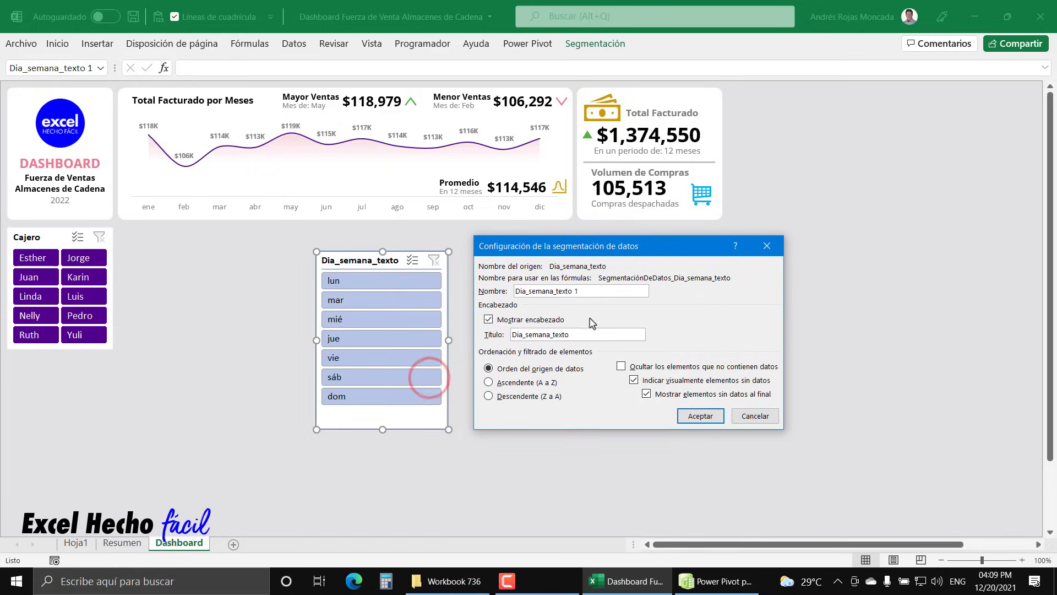
left_click_drag(578, 334, 492, 335)
type("Dia")
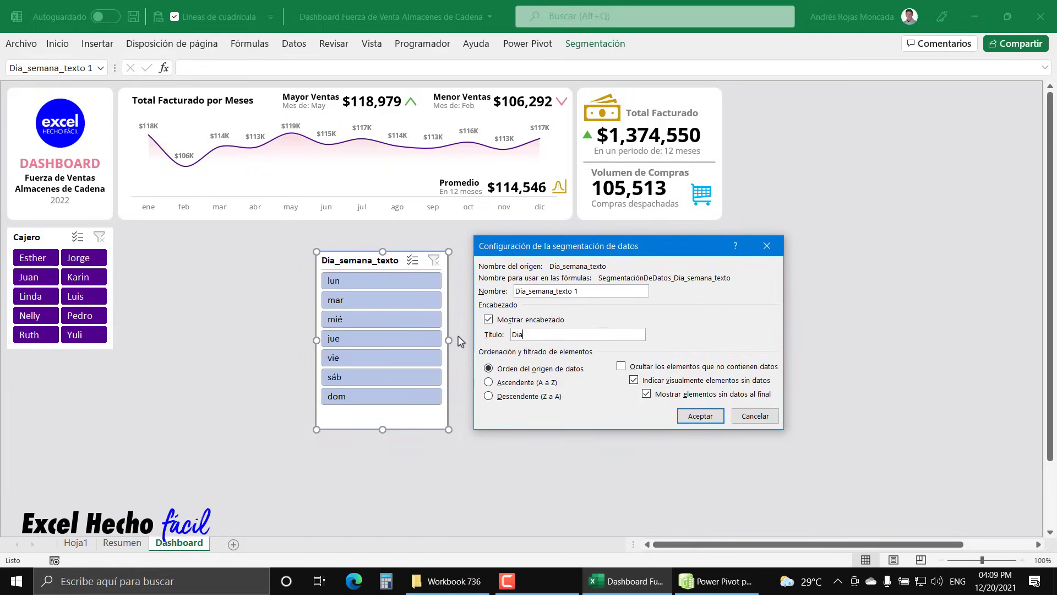
left_click(700, 416)
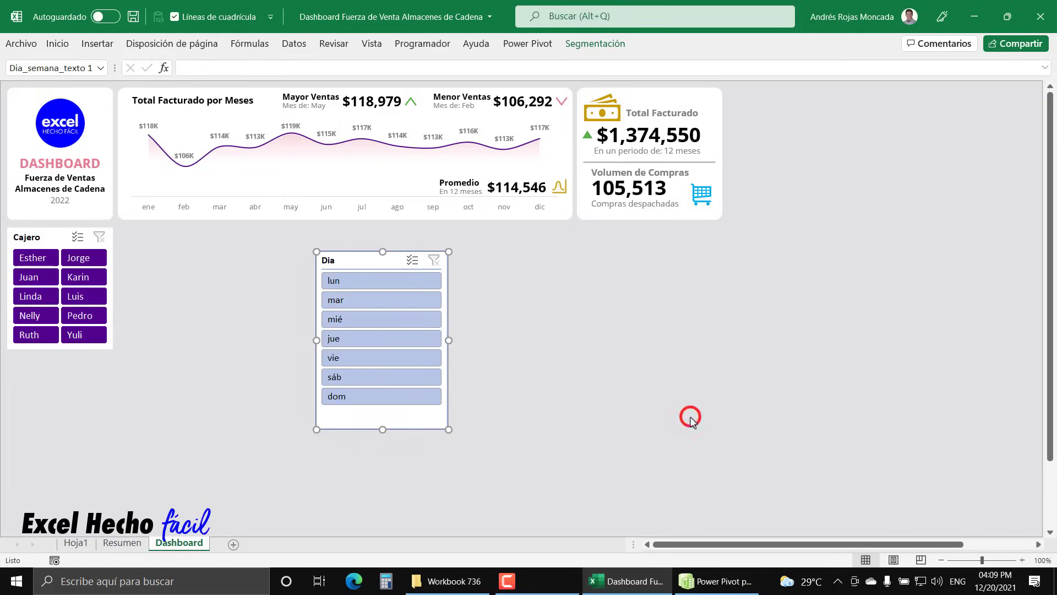
Apply the custom purple slicer style to the Dia slicer and arrange its buttons in 3 columns.
left_click(591, 43)
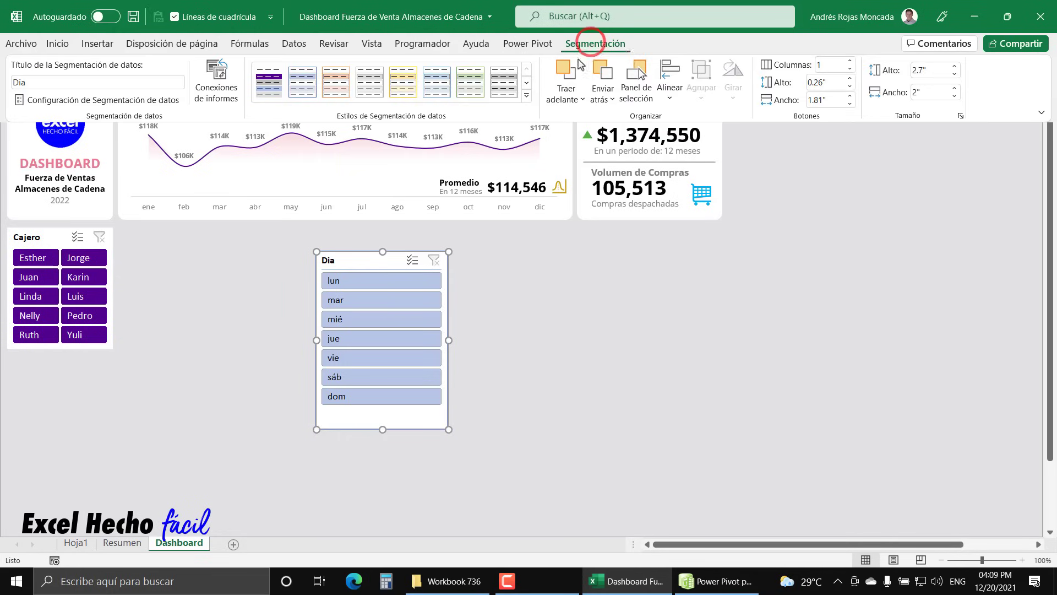
left_click(527, 95)
left_click(259, 100)
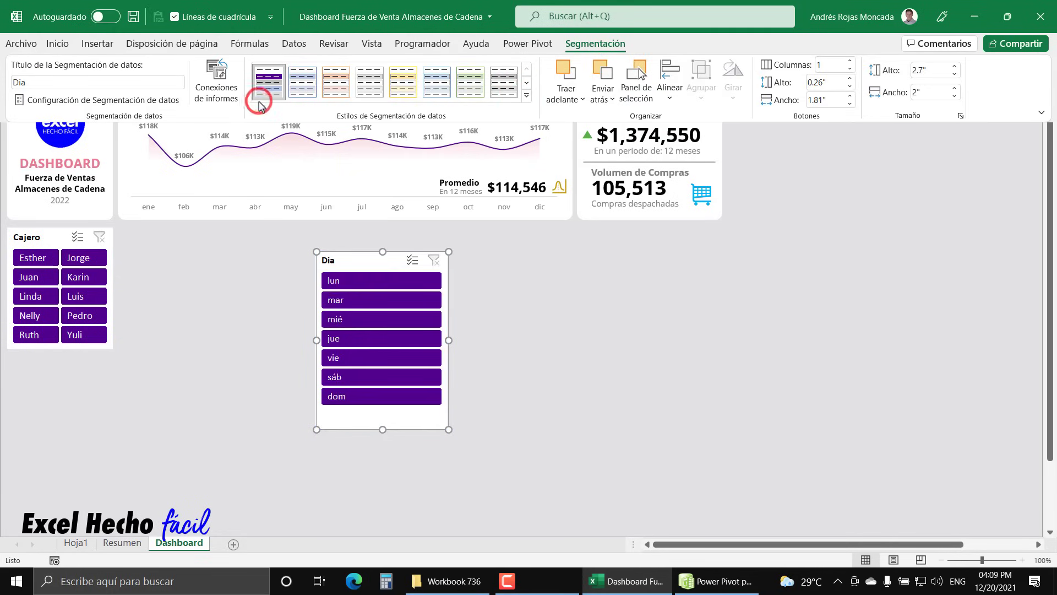
left_click(850, 62)
left_click(849, 62)
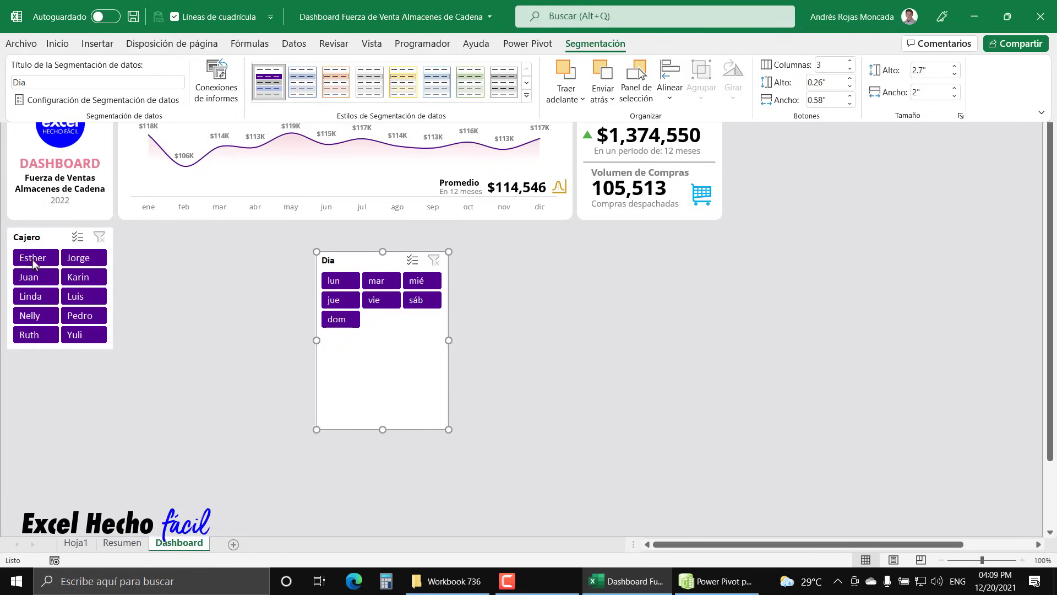
Match the Dia slicer's width to the Cajero slicer at 1.6" and shorten its height to fit the three button rows.
left_click(54, 237)
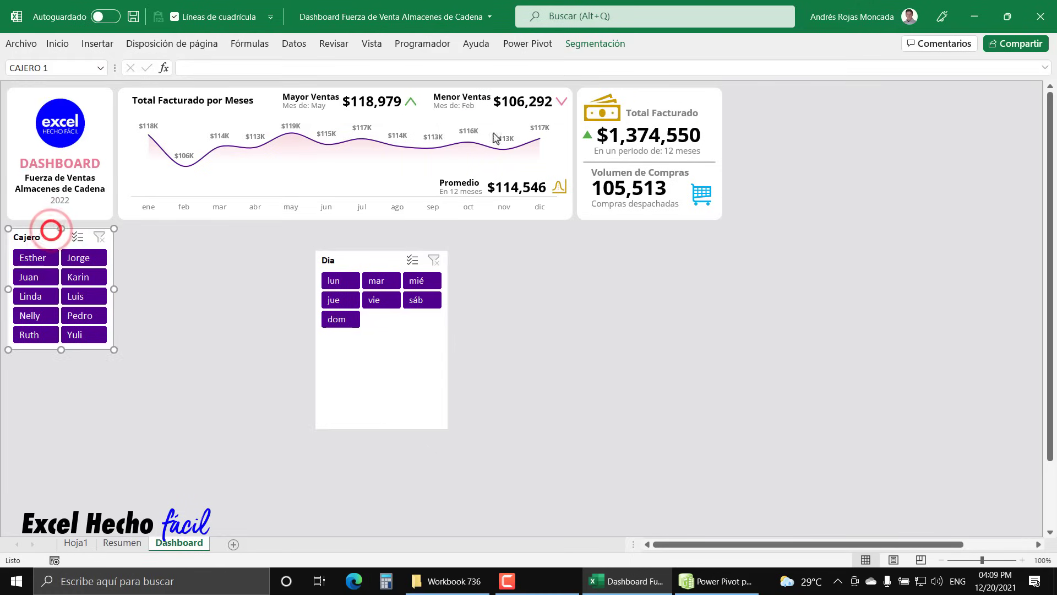
left_click(618, 45)
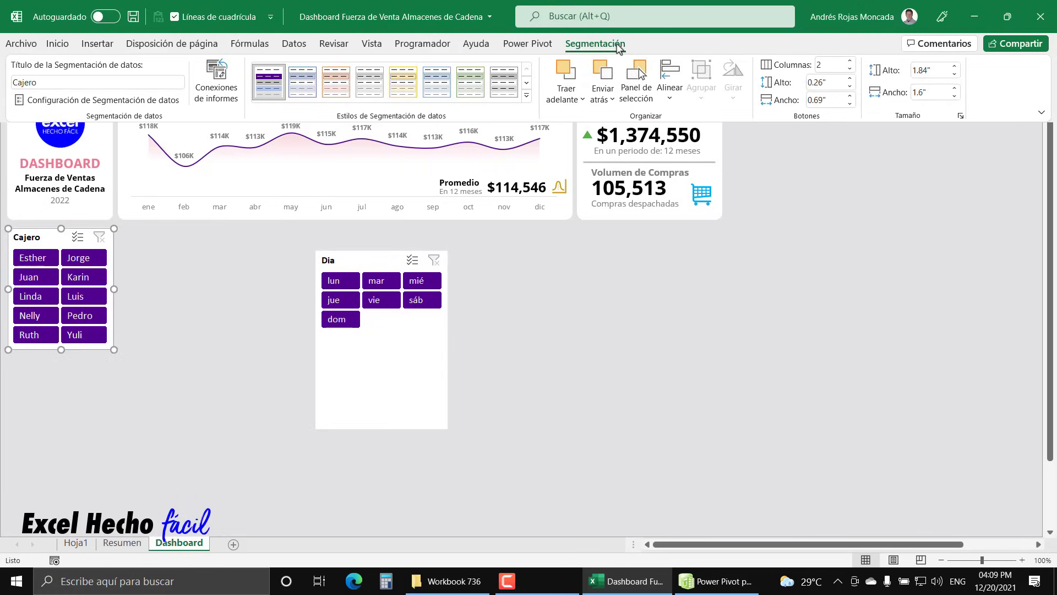
left_click(619, 46)
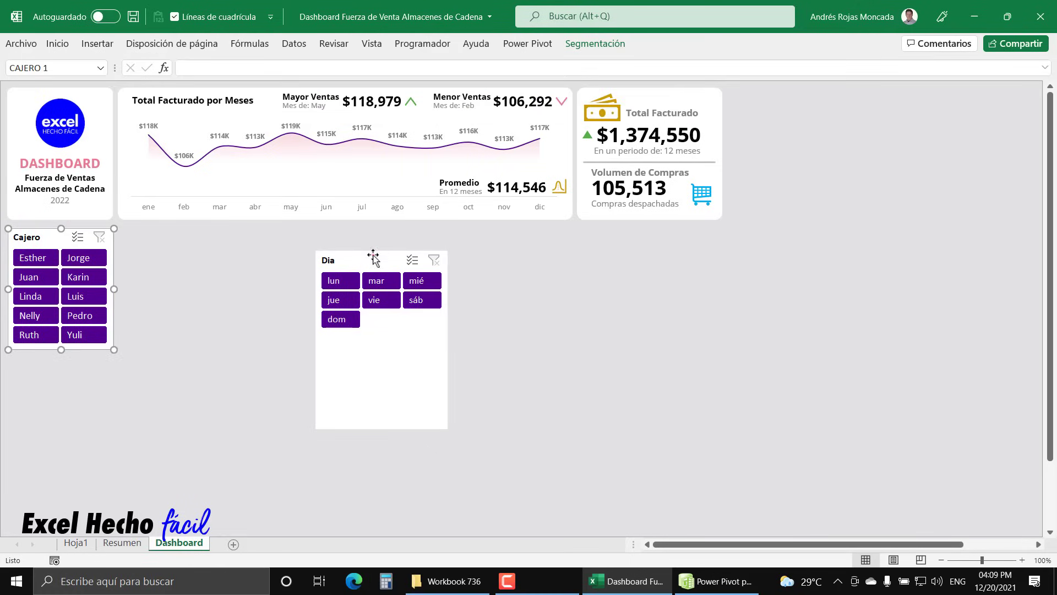
left_click(373, 256)
left_click(602, 46)
left_click(931, 92)
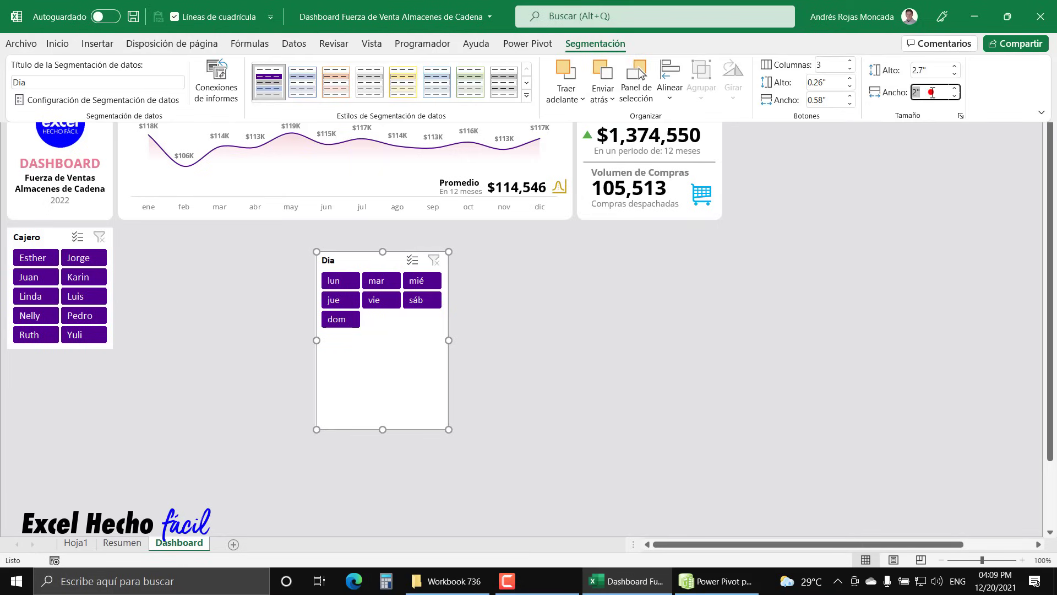
type("1.6")
key("Return")
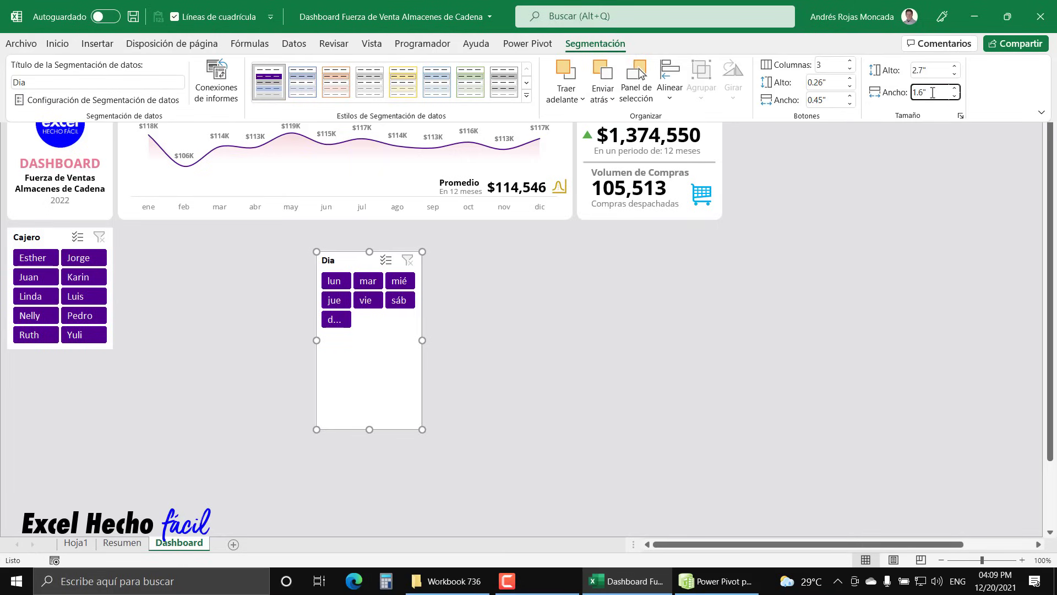
left_click_drag(369, 429, 377, 335)
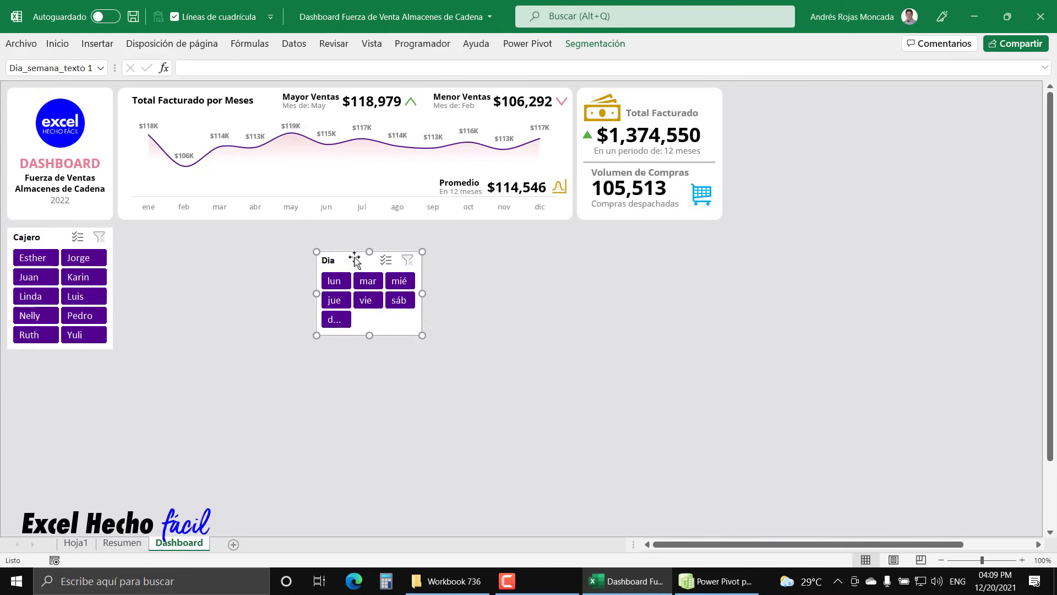
Move the Dia slicer beneath the Cajero slicer and left-align the two slicers.
left_click_drag(354, 260, 60, 373)
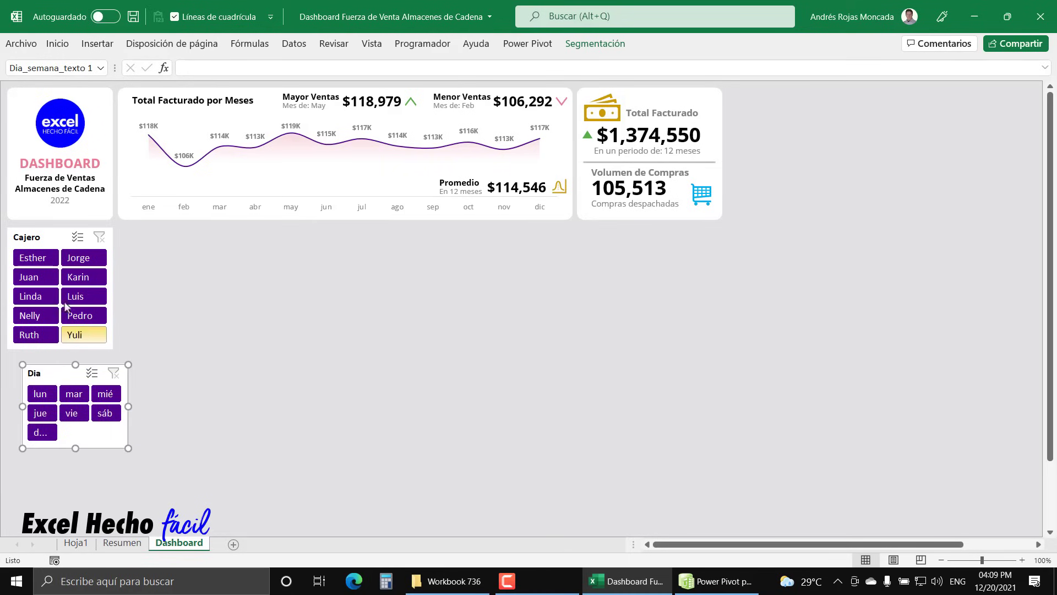
left_click(63, 231, "ctrl")
left_click(596, 44)
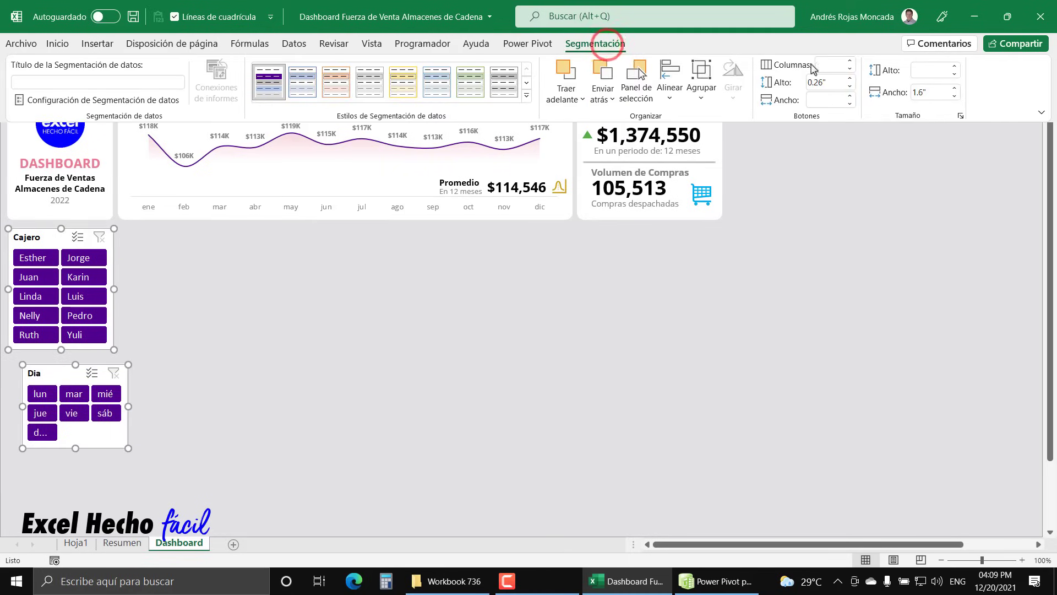
left_click(670, 80)
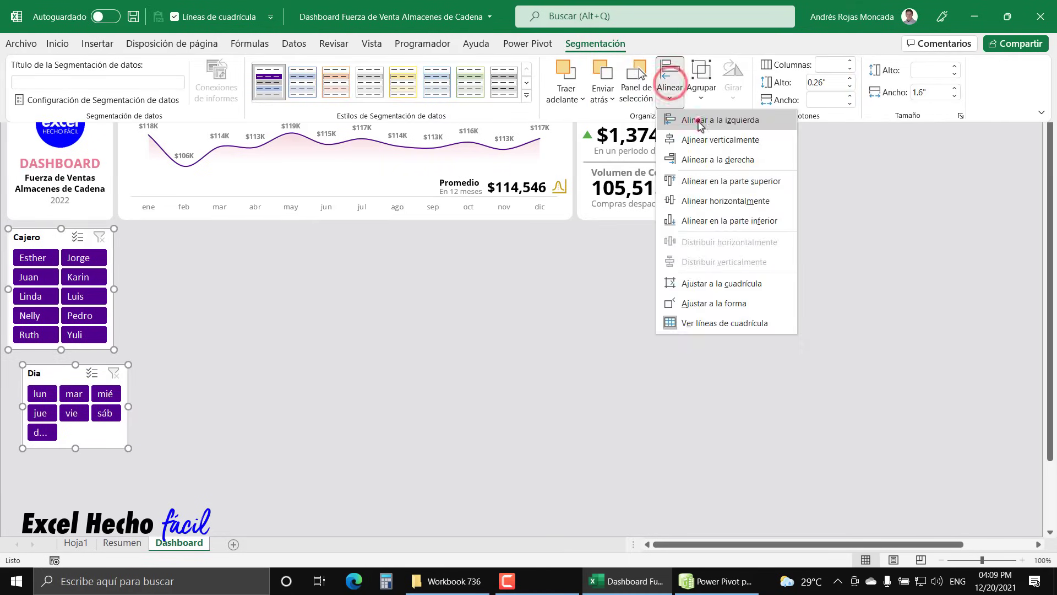
left_click(697, 119)
Nudge the Dia slicer upward until only a narrow gap separates it from the Cajero slicer.
left_click(47, 370)
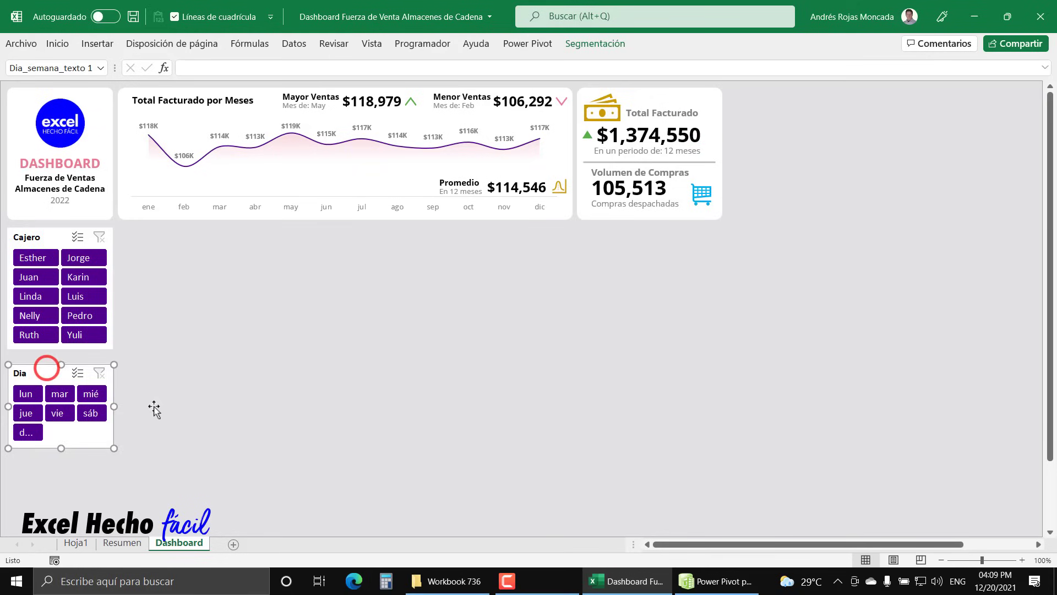
key("Up")
key("Up")
key("Up")
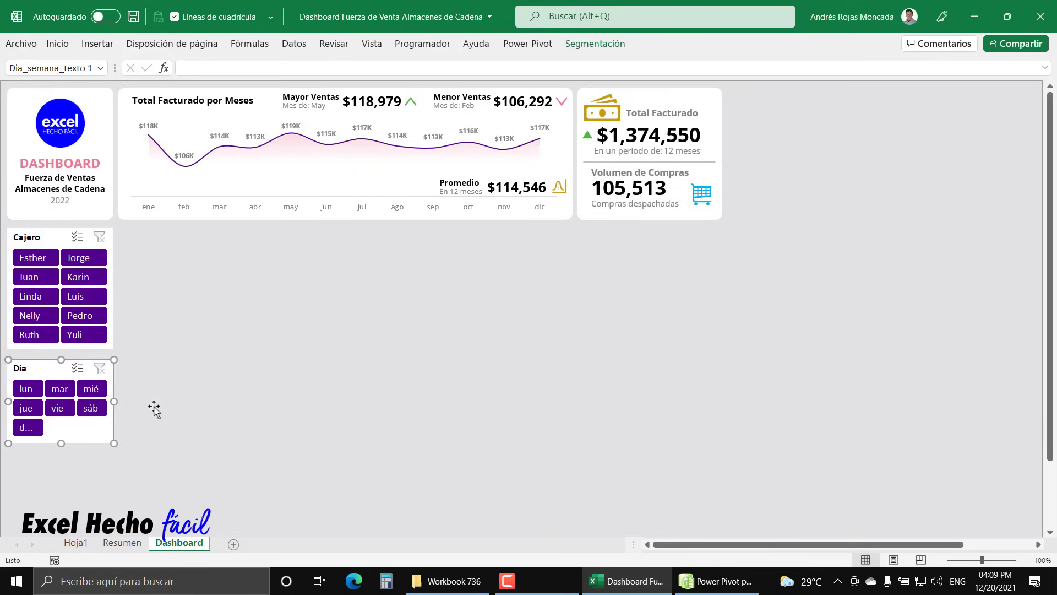
key("Up")
key("Up")
key("Up")
key("Up")
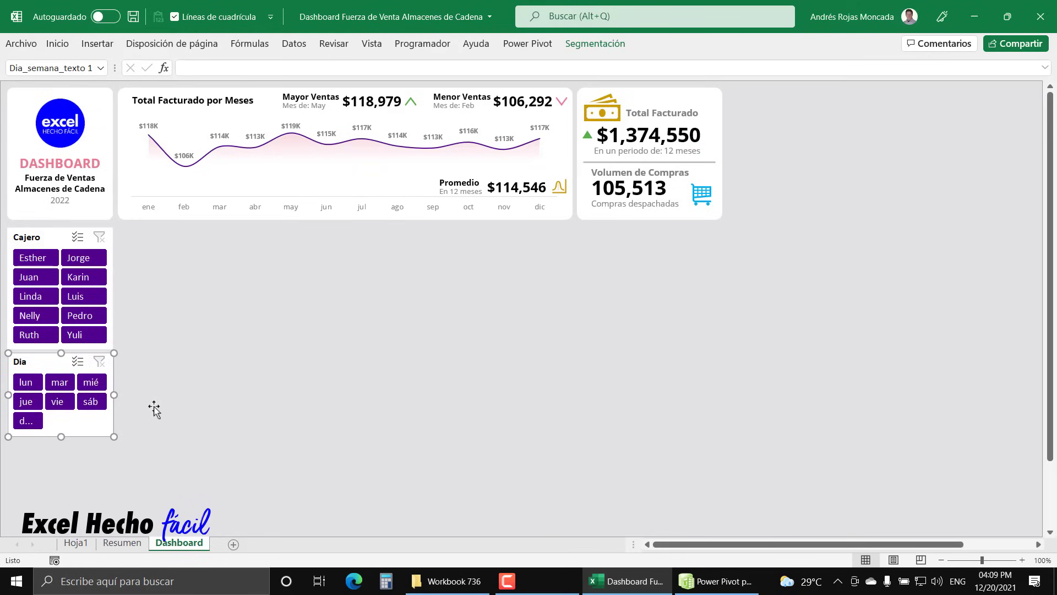
key("Down")
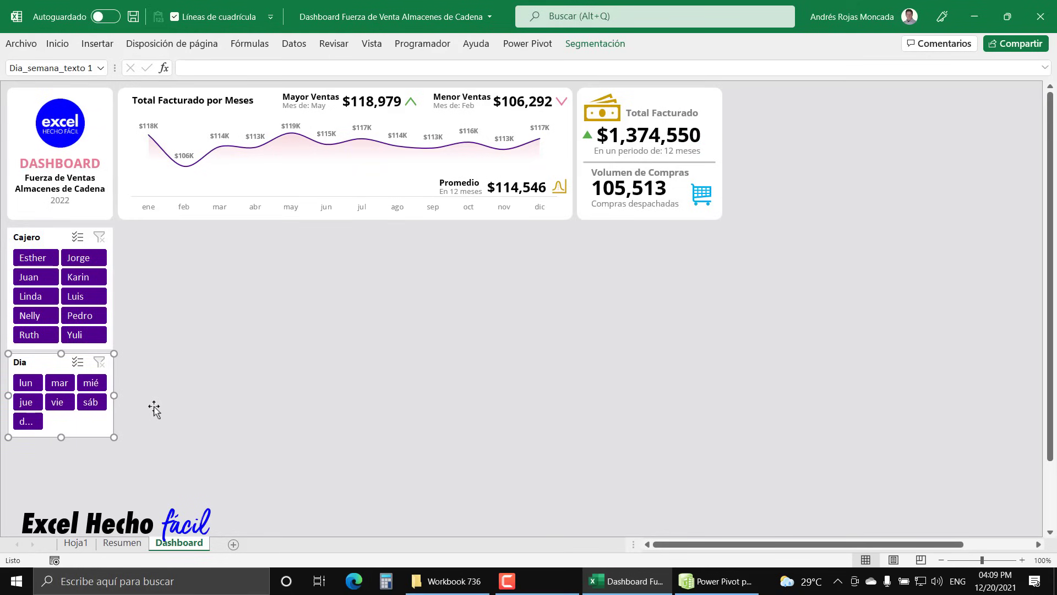
Connect the Dia slicer to the B.Totales pivot table in addition to A.TotalFacturado, then deselect the slicer.
right_click(51, 367)
left_click(100, 387)
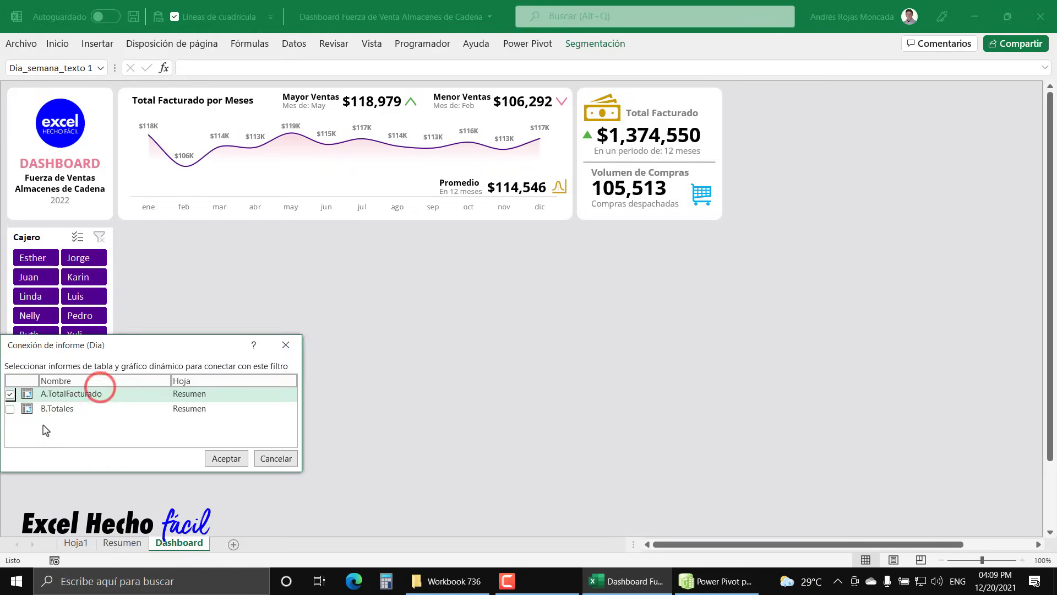
left_click(10, 409)
left_click(216, 458)
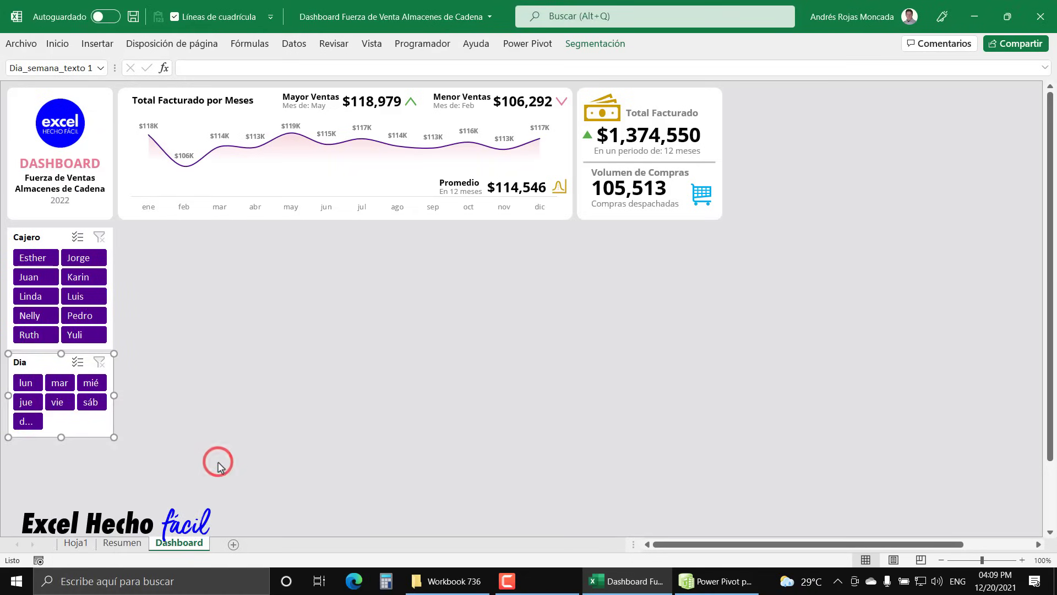
left_click(217, 464)
Test the Dia slicer by filtering the dashboard on single weekdays in turn, from lun through mar and mié to sáb.
left_click(26, 382)
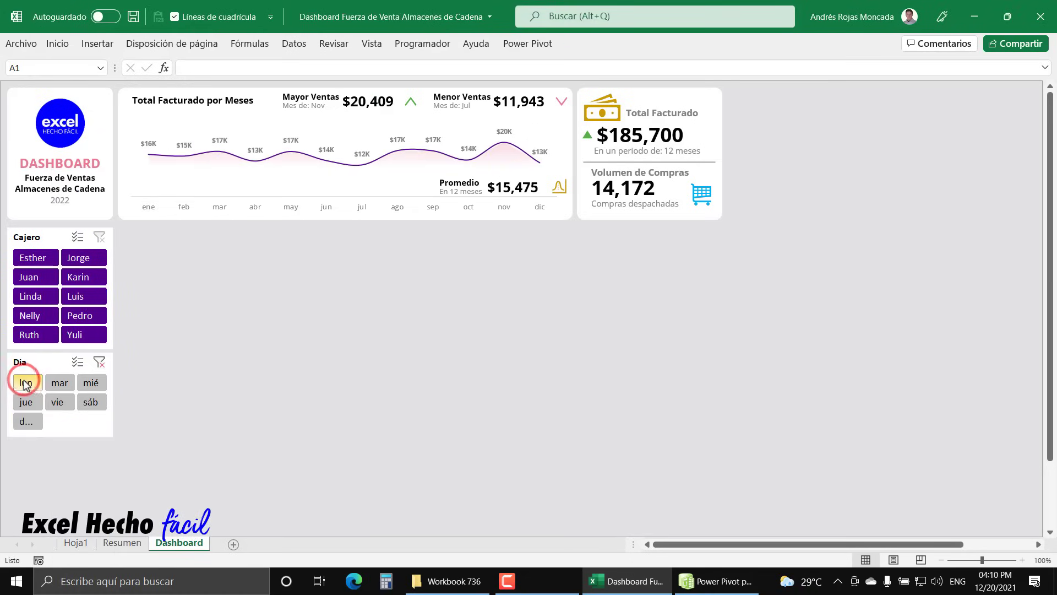
left_click(60, 384)
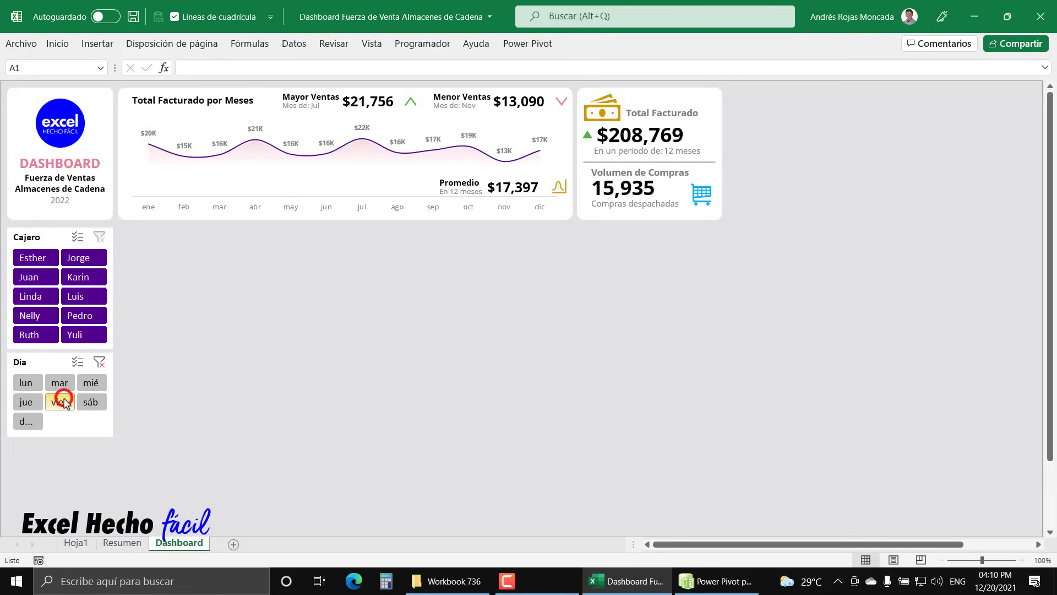
left_click(91, 387)
left_click(90, 402)
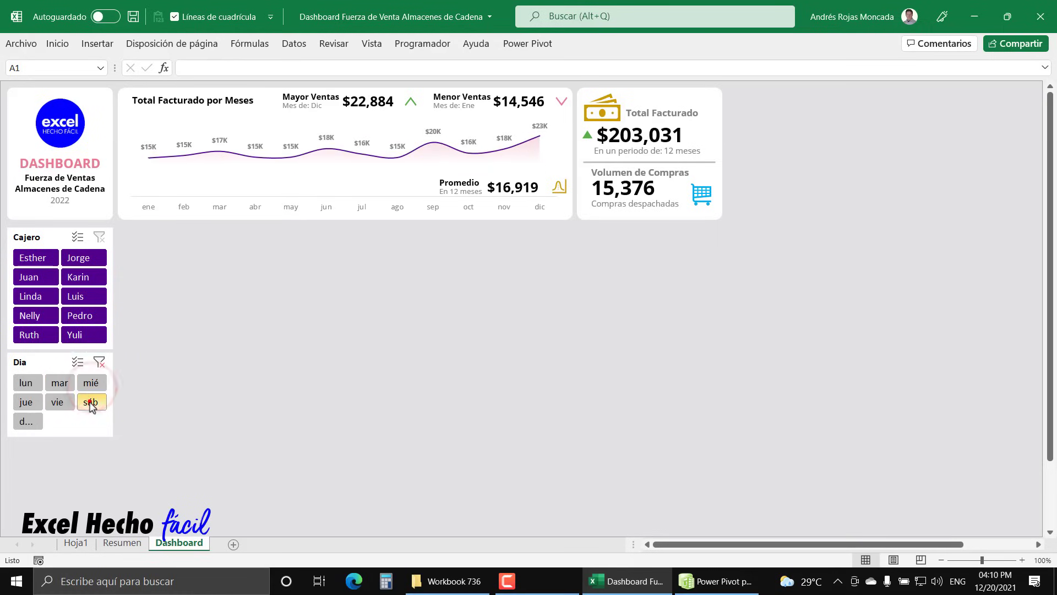
Combine the weekday filter with the first cashier in the Cajero slicer, then clear the filters of both slicers.
left_click(31, 259)
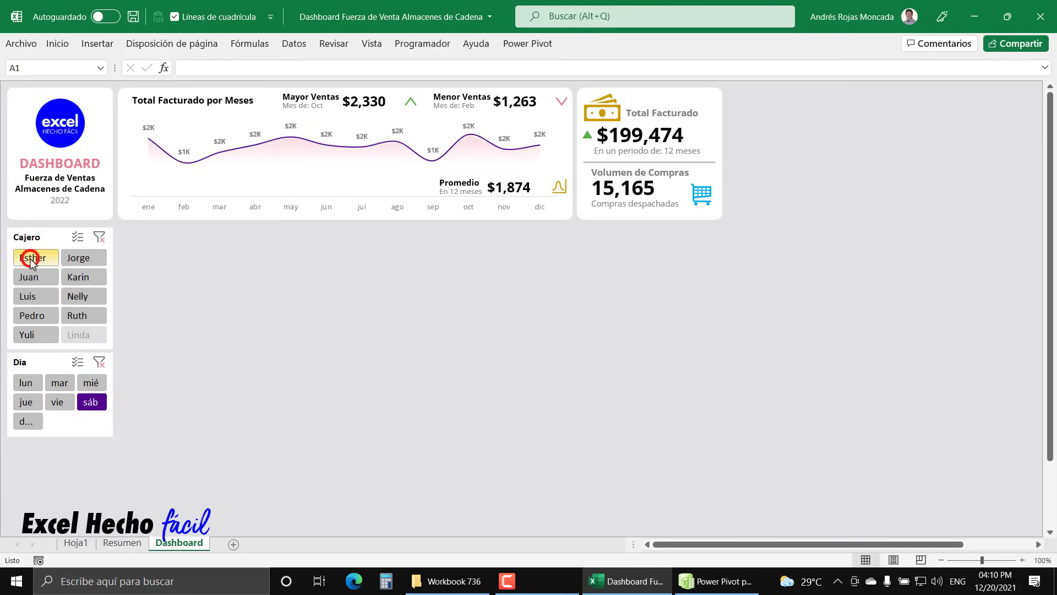
left_click(99, 365)
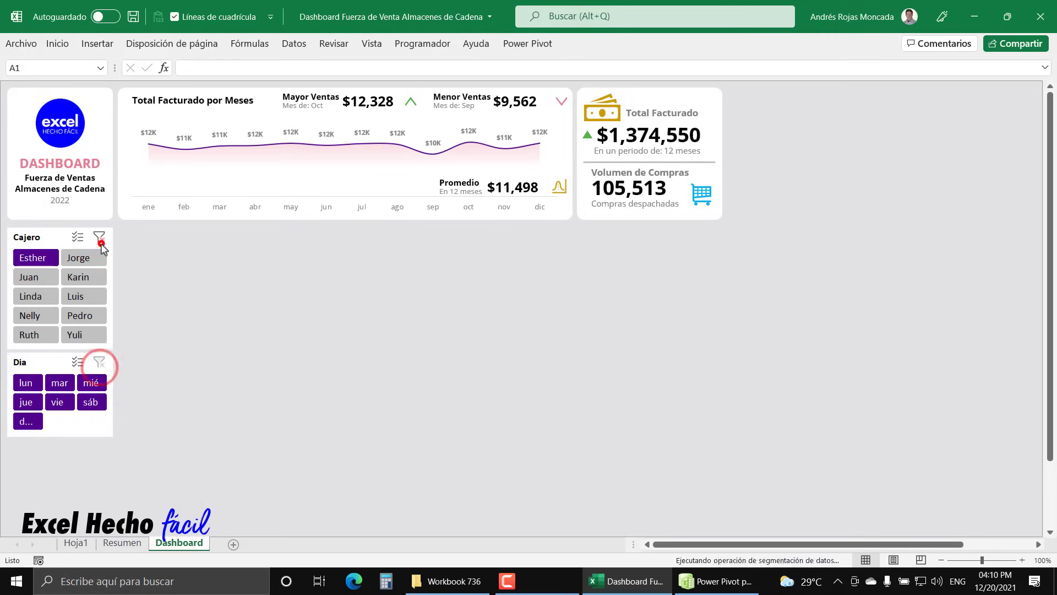
left_click(99, 236)
Test the Dia slicer by filtering on lun, jue and the last weekday in turn, then clear its filter.
left_click(27, 382)
left_click(26, 404)
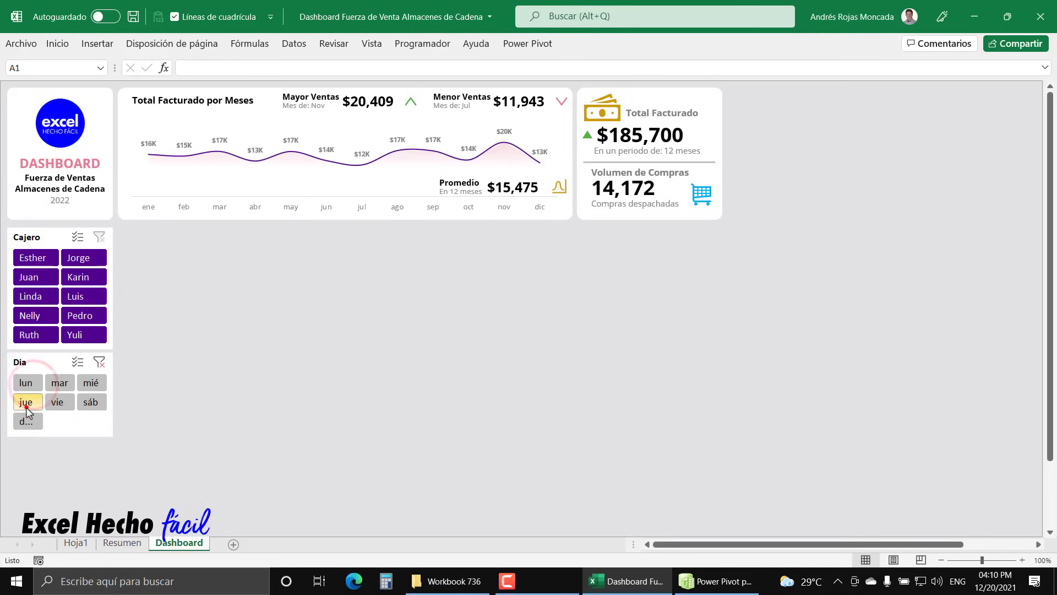
left_click(25, 423)
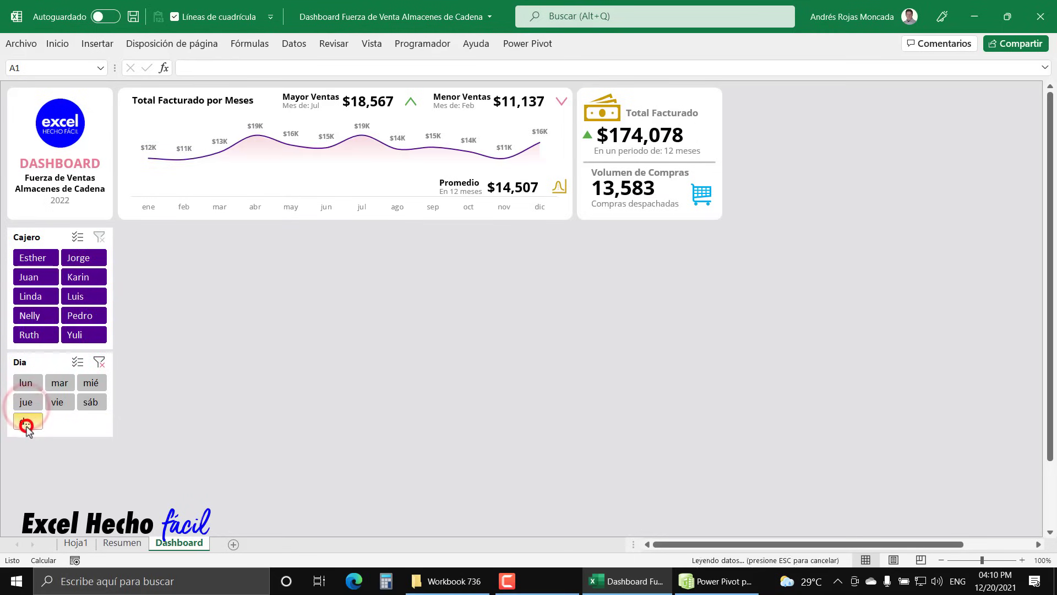
left_click(99, 362)
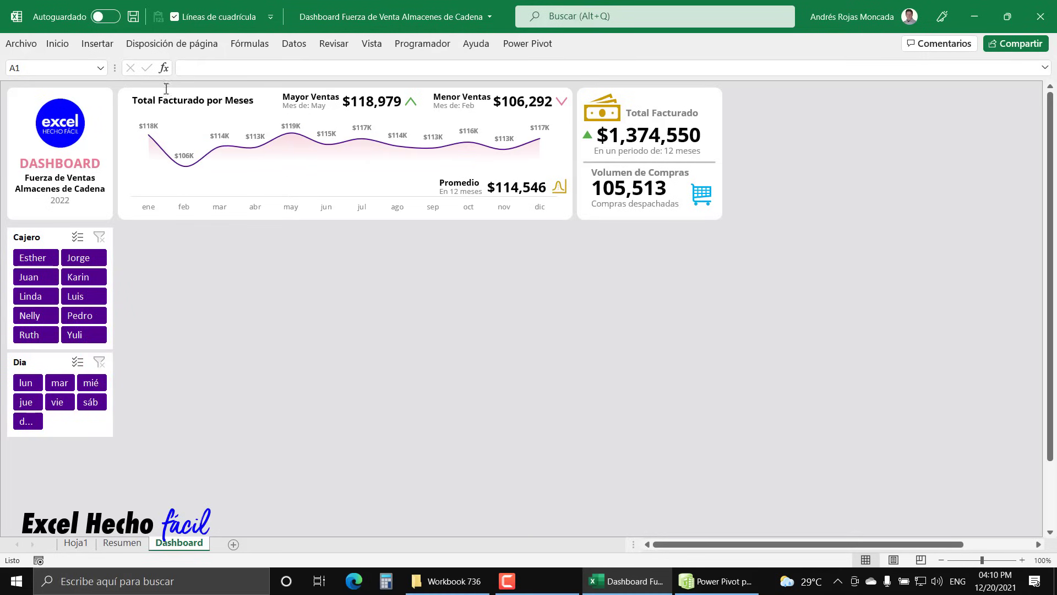
Save the workbook and return from the Power Pivot window to the Excel dashboard.
left_click(132, 17)
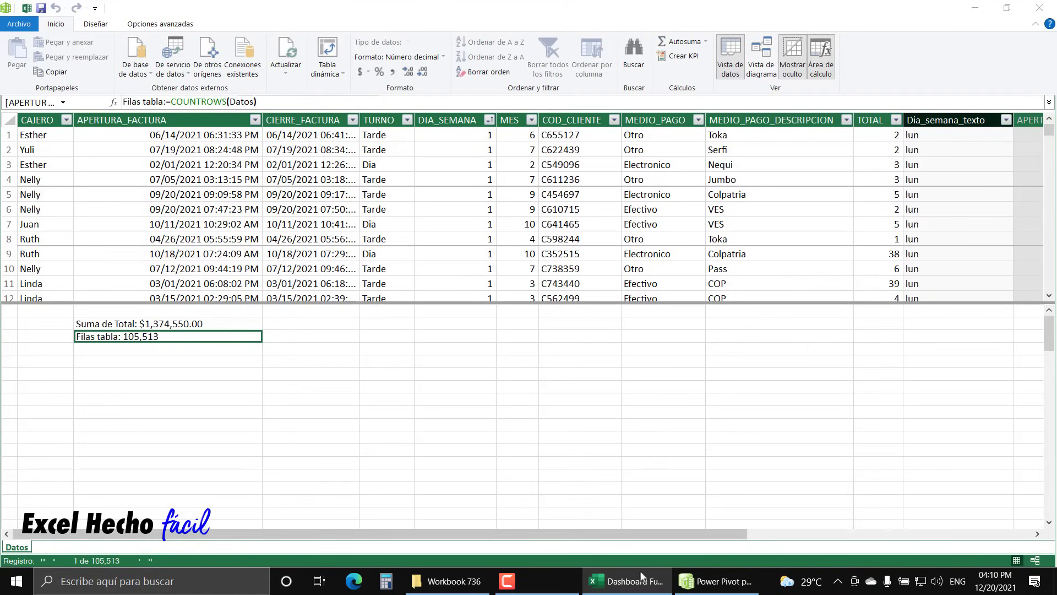
left_click(640, 579)
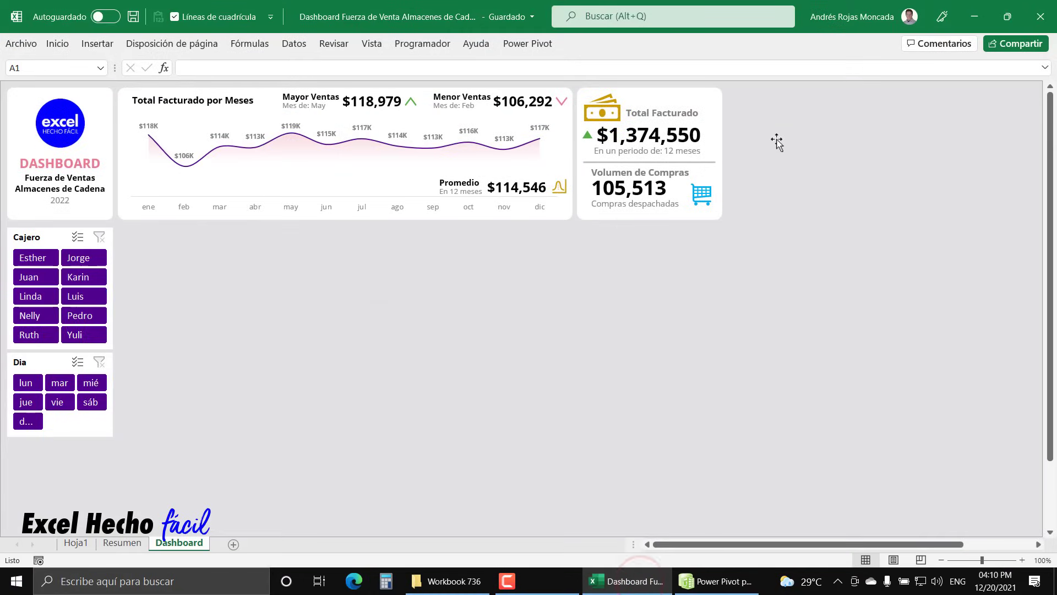
Duplicate the white background card of Total Facturado twice, placing the two blank copies beside each other to its right.
left_click(712, 98)
key("ctrl+v")
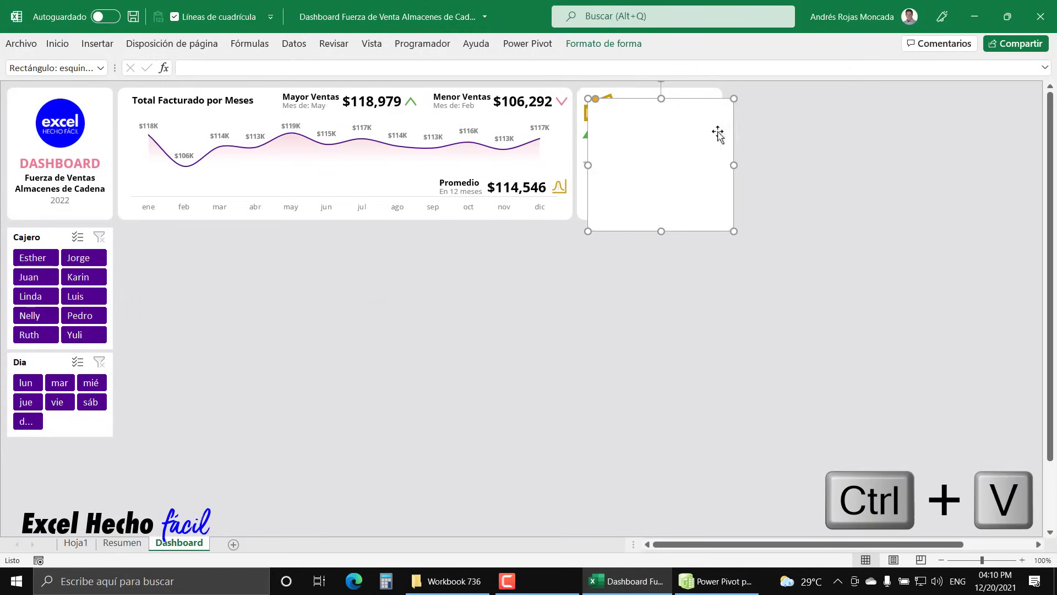
left_click_drag(710, 113, 996, 151)
key("ctrl+c")
key("ctrl+v")
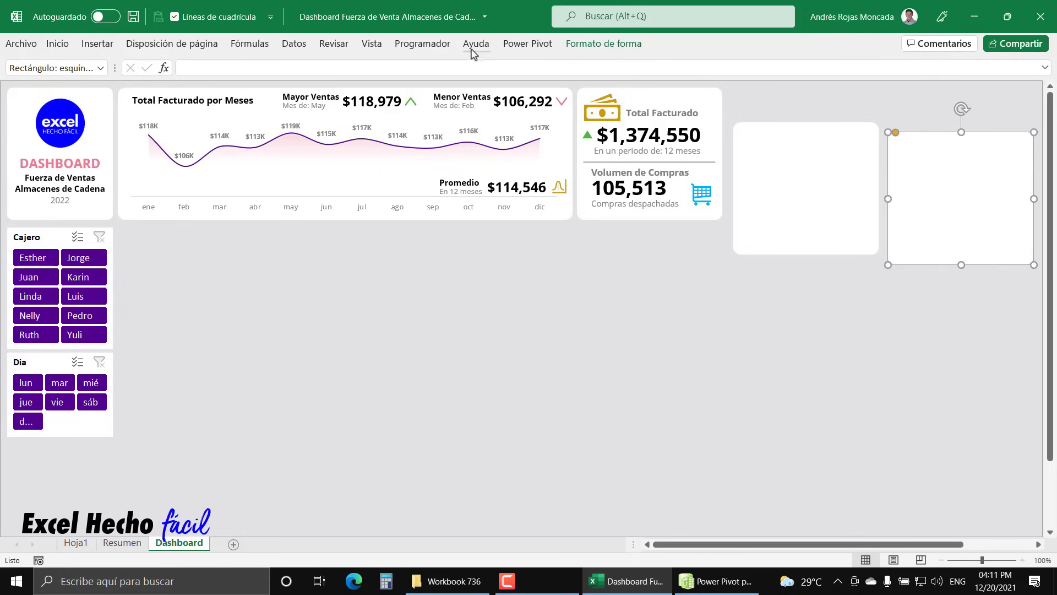
Hide the formula bar and nudge the rightmost blank card slightly to the right.
left_click(373, 47)
left_click(479, 70)
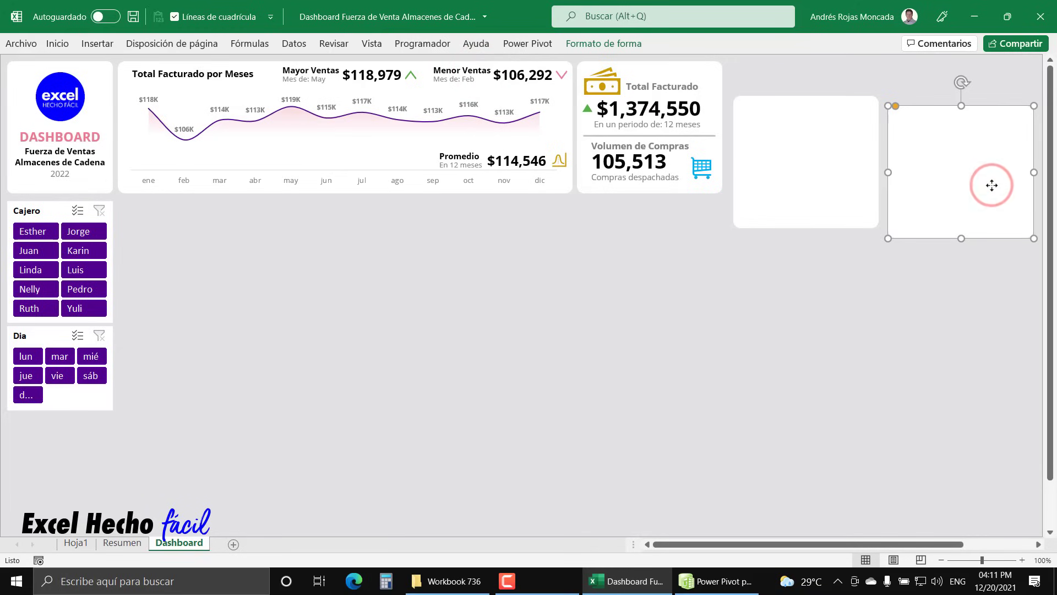
key("Right")
key("Right")
key("Right")
key("Right")
key("Right")
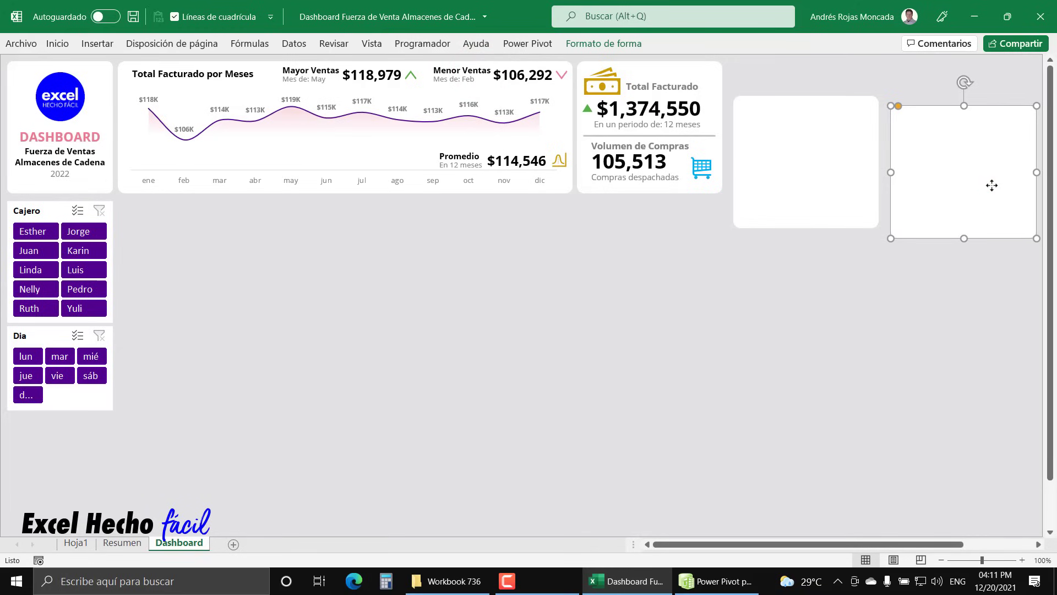
Nudge the first blank card right until only a narrow gap separates it from the rightmost card, then deselect it.
left_click(784, 165)
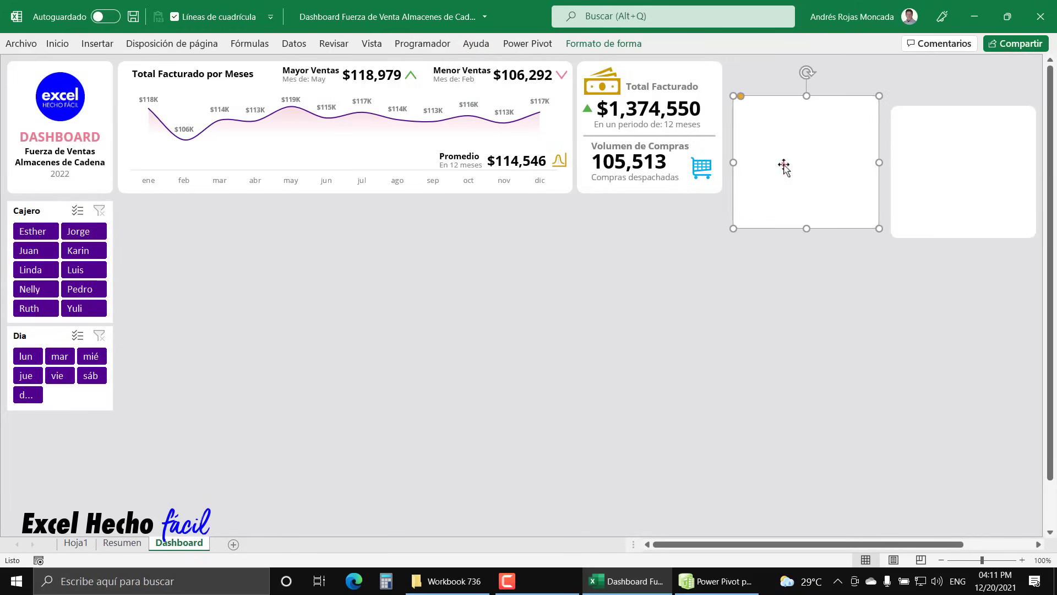
key("Right")
key("Right")
key("Right")
key("Right")
key("Right")
key("Right")
key("Right")
key("Right")
key("Right")
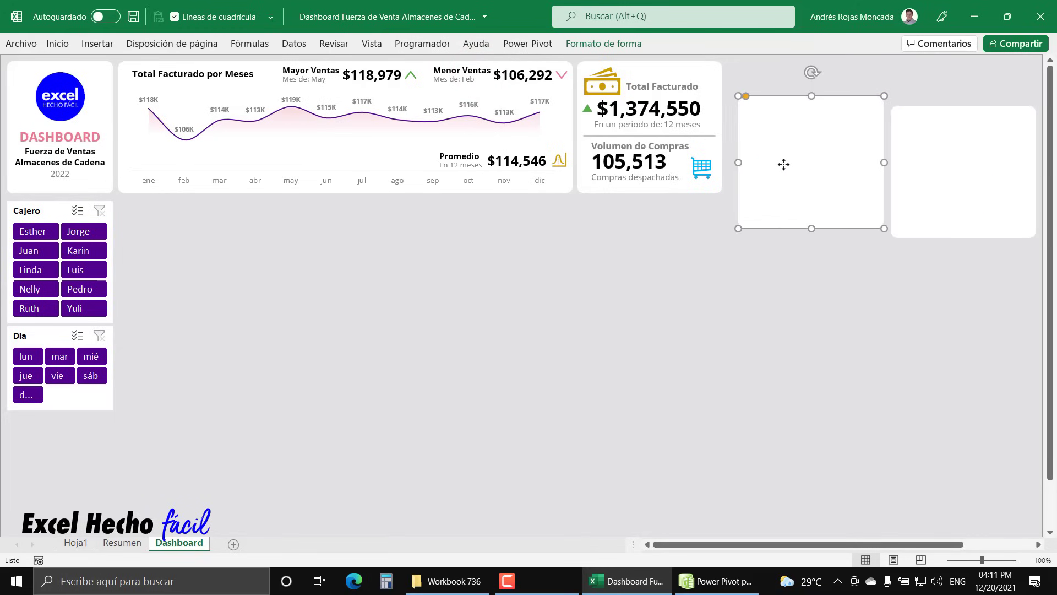
key("Left")
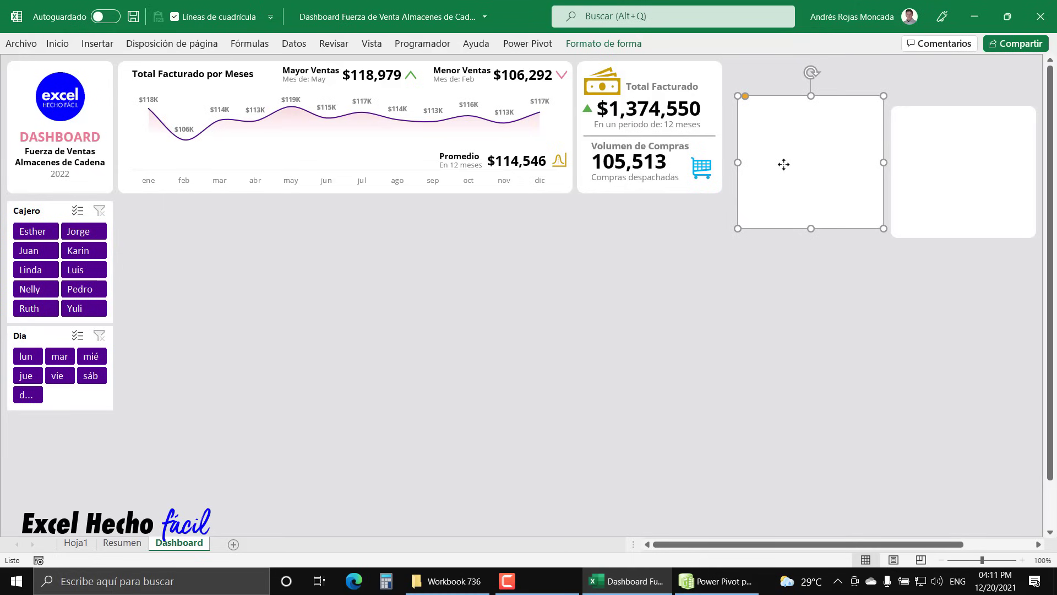
key("Right")
key("Escape")
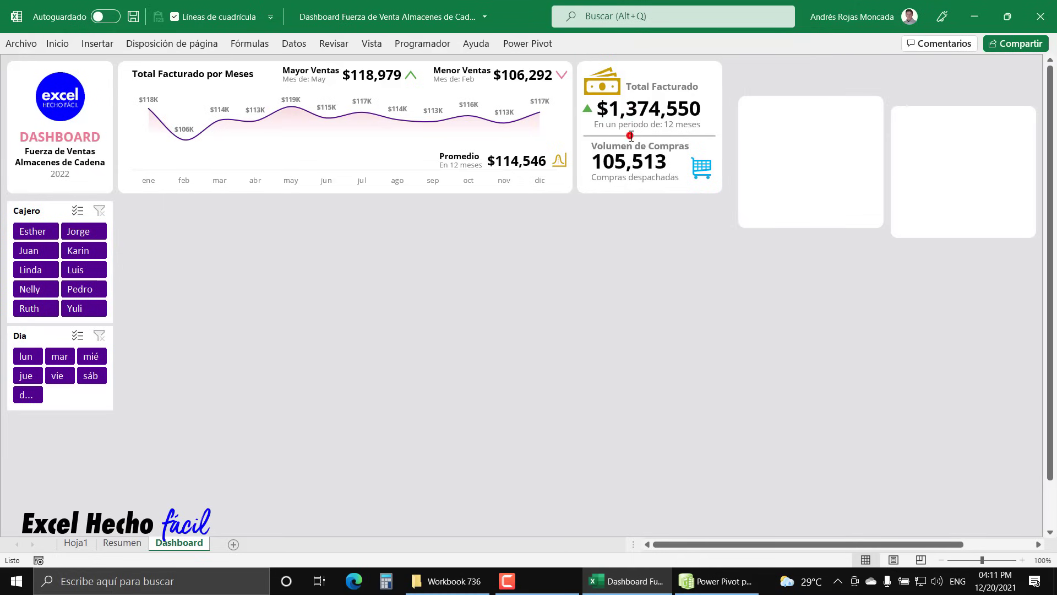
Select the Total Facturado card's background, icons, texts, figures and divider line together and nudge them slightly to the right.
left_click(631, 136)
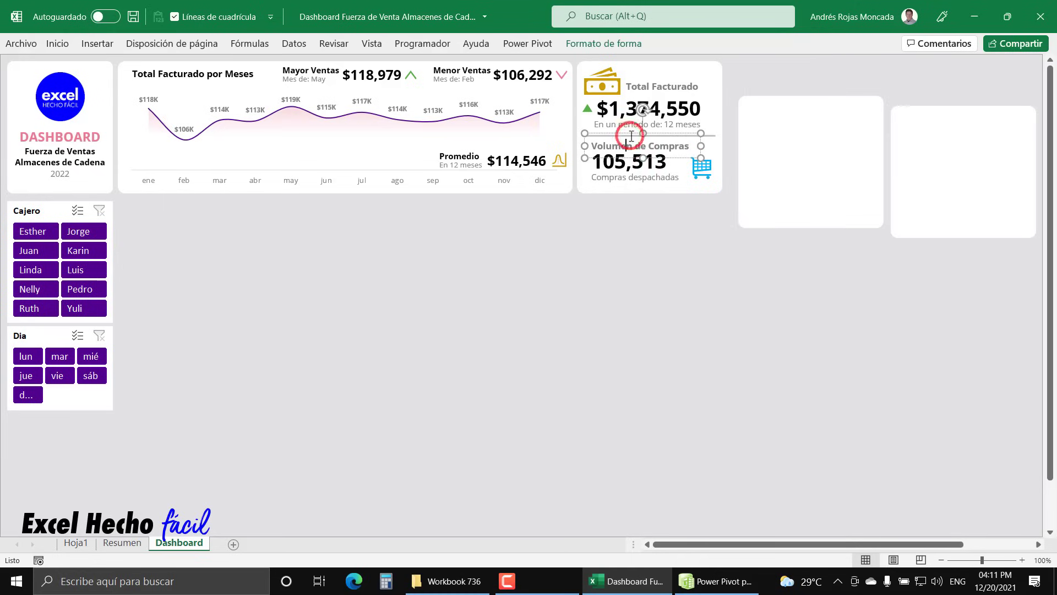
left_click(714, 135)
left_click(596, 88, "ctrl")
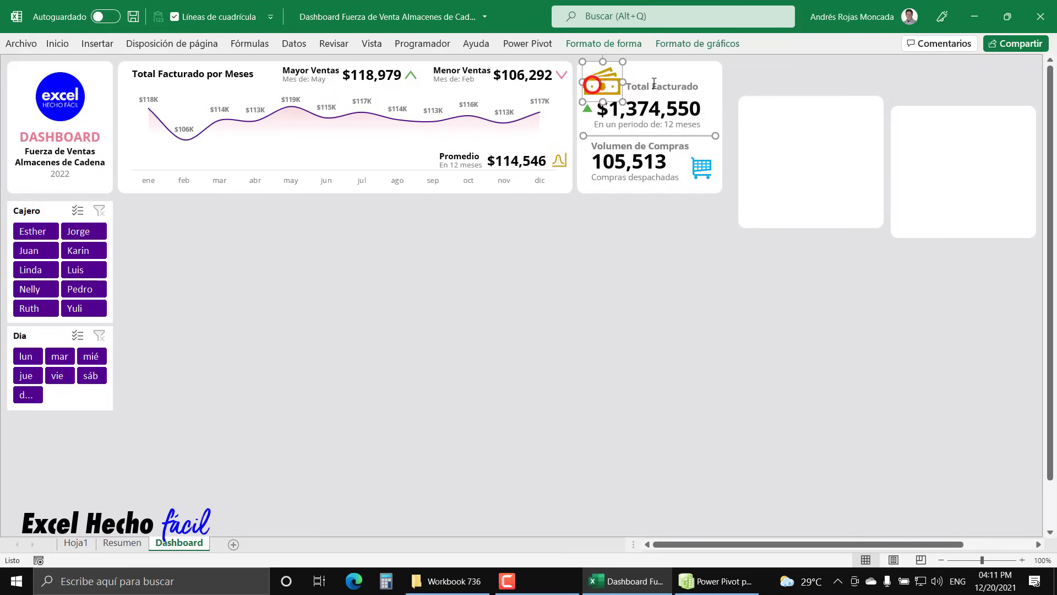
left_click(654, 86, "ctrl")
left_click(587, 109, "ctrl")
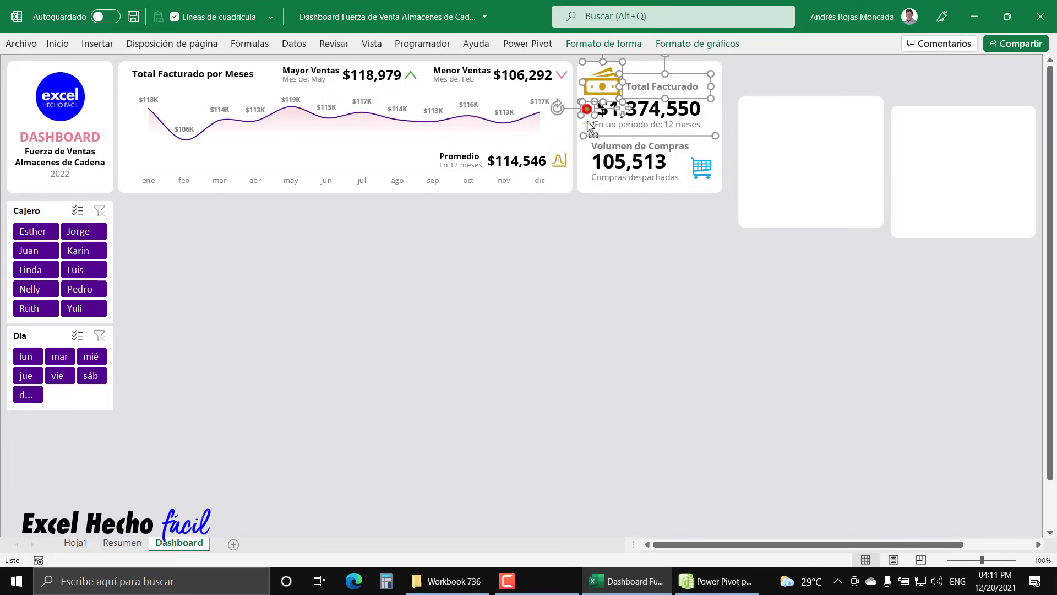
left_click(662, 109, "ctrl")
left_click(617, 127, "ctrl")
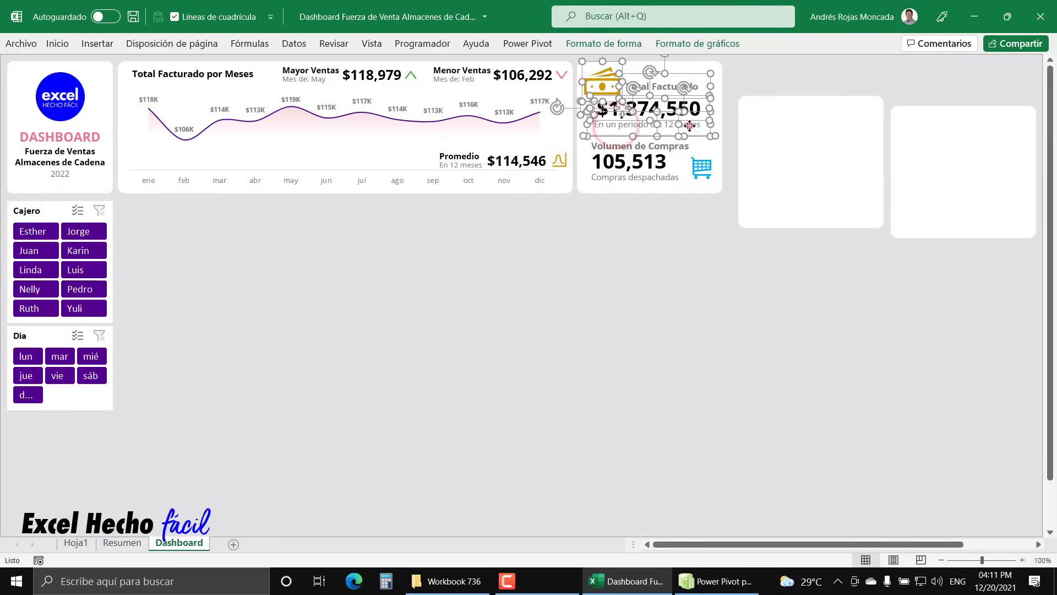
left_click(690, 126, "ctrl")
left_click(629, 149, "ctrl")
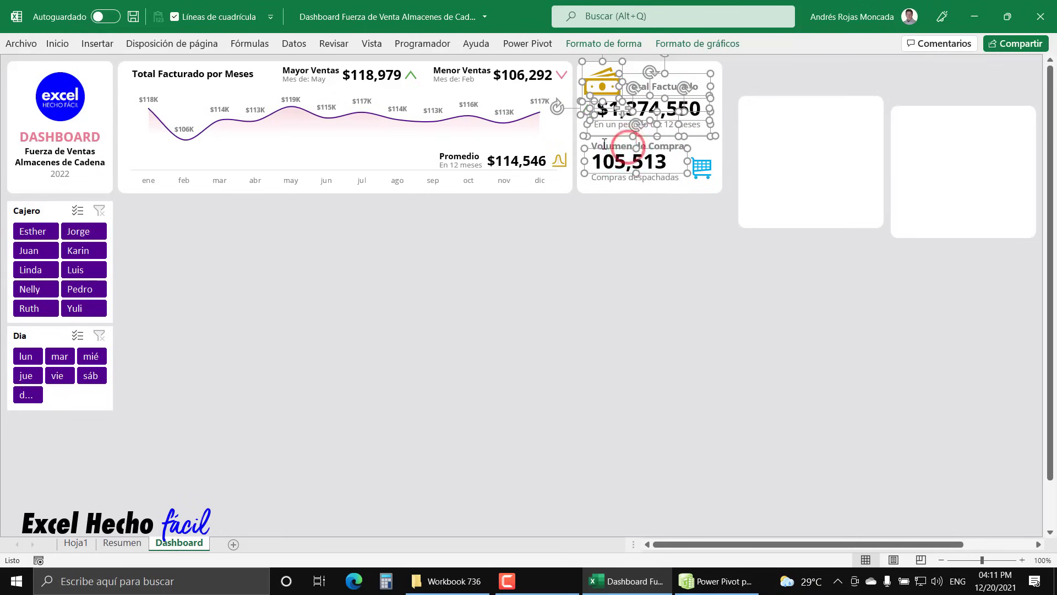
left_click(702, 167, "ctrl")
left_click(649, 179, "ctrl")
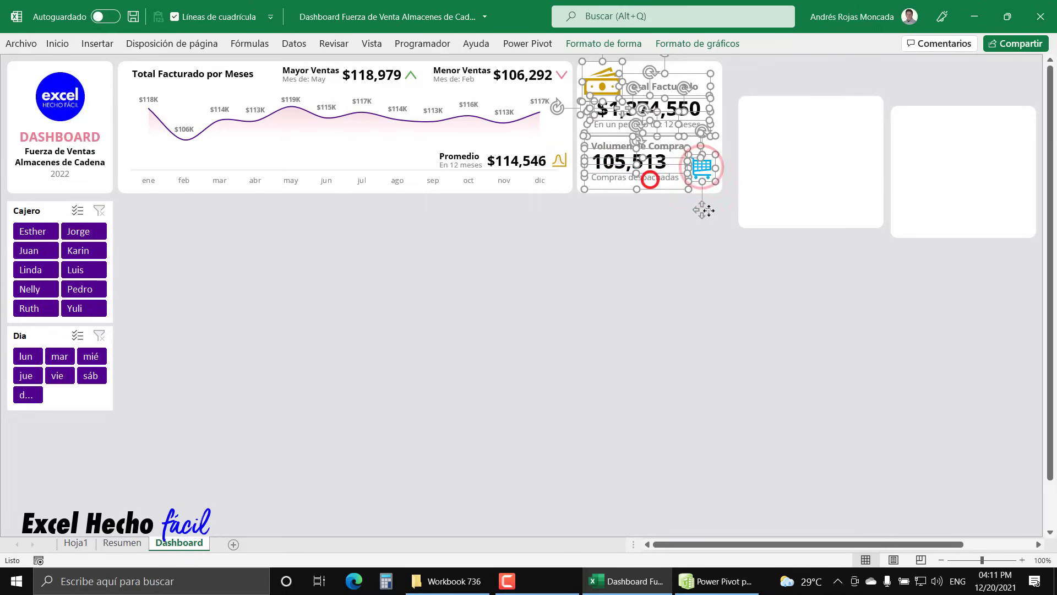
left_click_drag(704, 210, 707, 211)
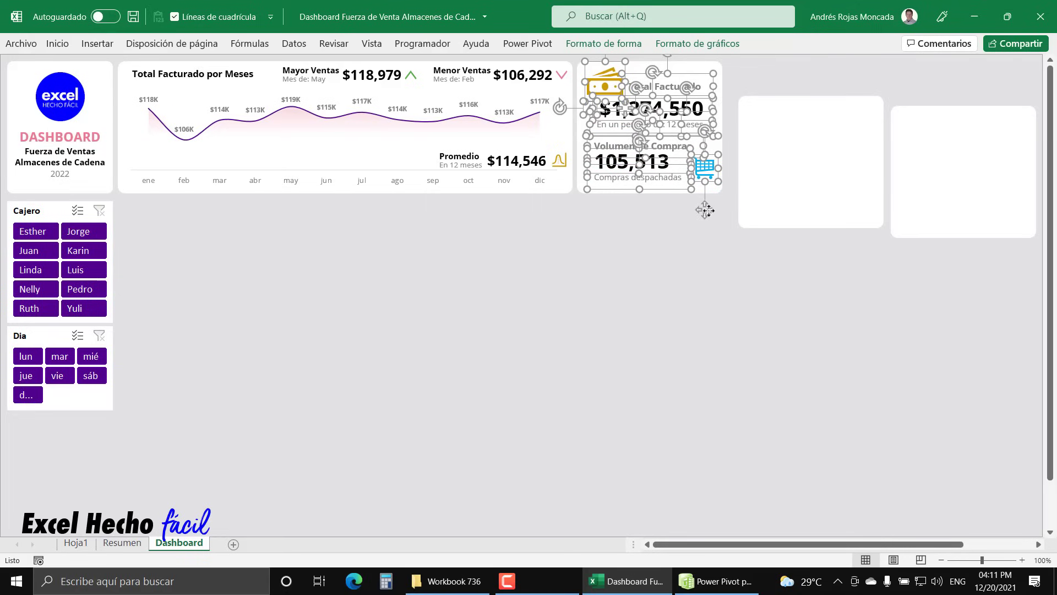
key("ctrl+z")
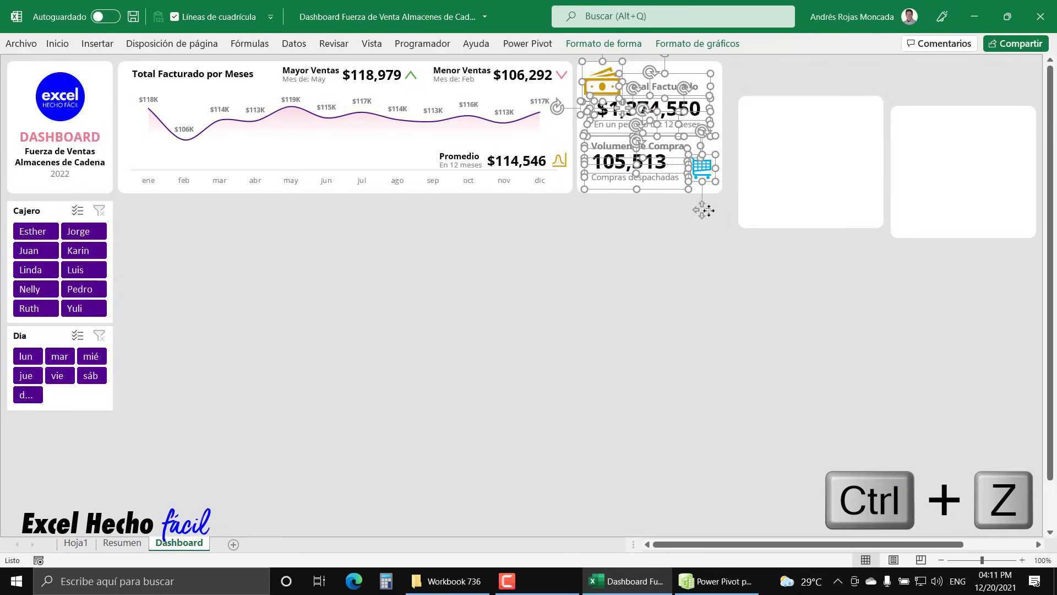
left_click(709, 67, "ctrl")
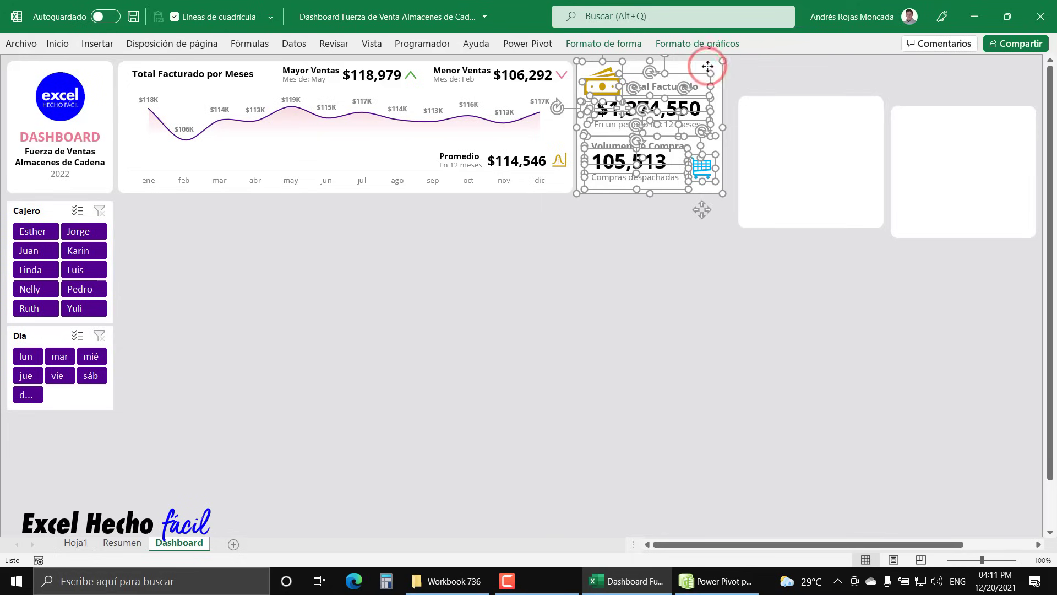
key("Right")
key("Left")
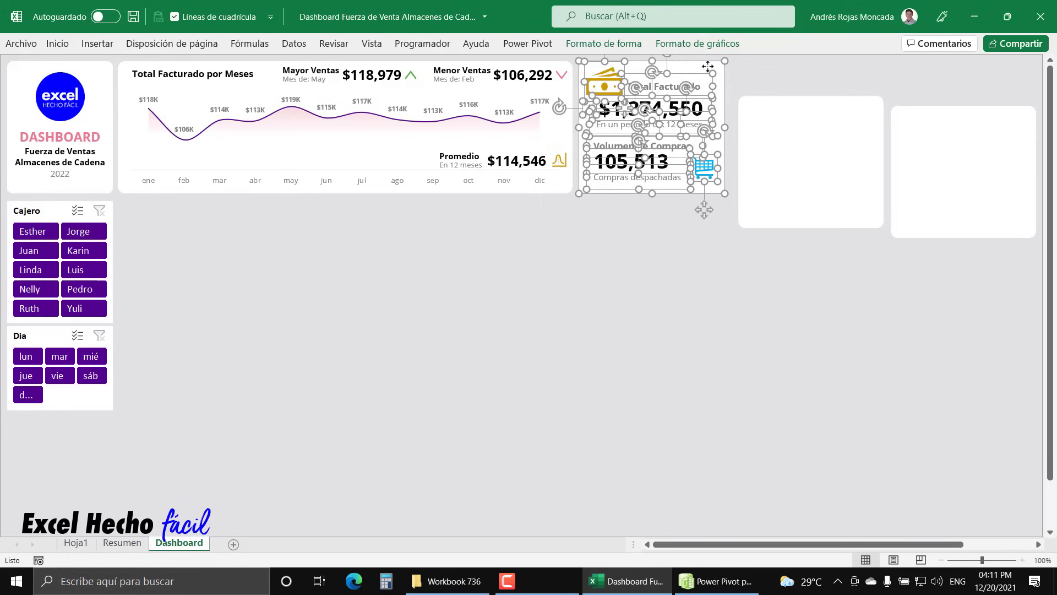
key("Right")
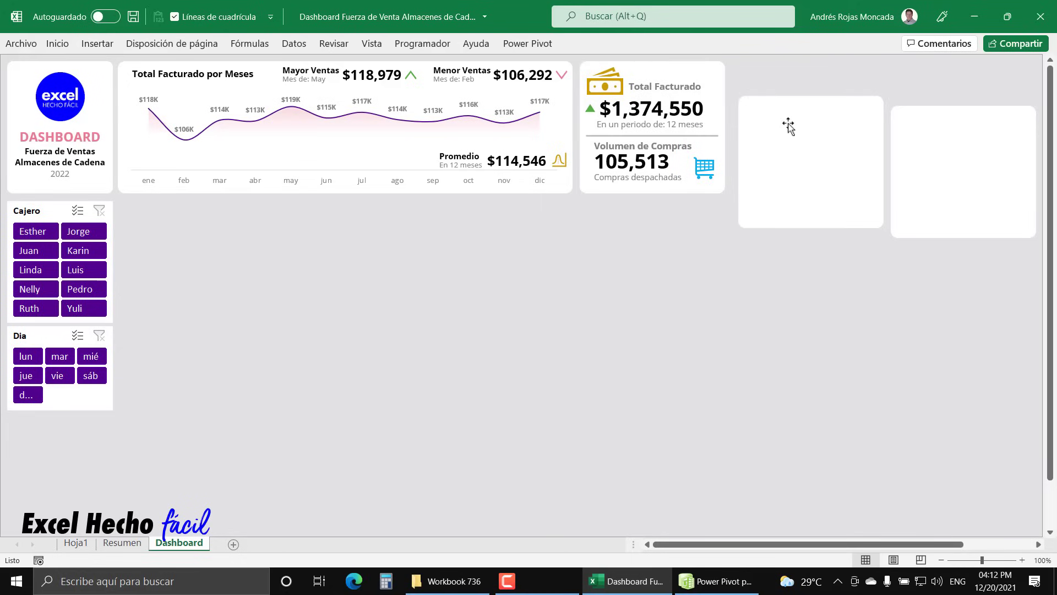
Align the top edge of the rightmost blank card with the Total Facturado card.
left_click(812, 153)
left_click(928, 164)
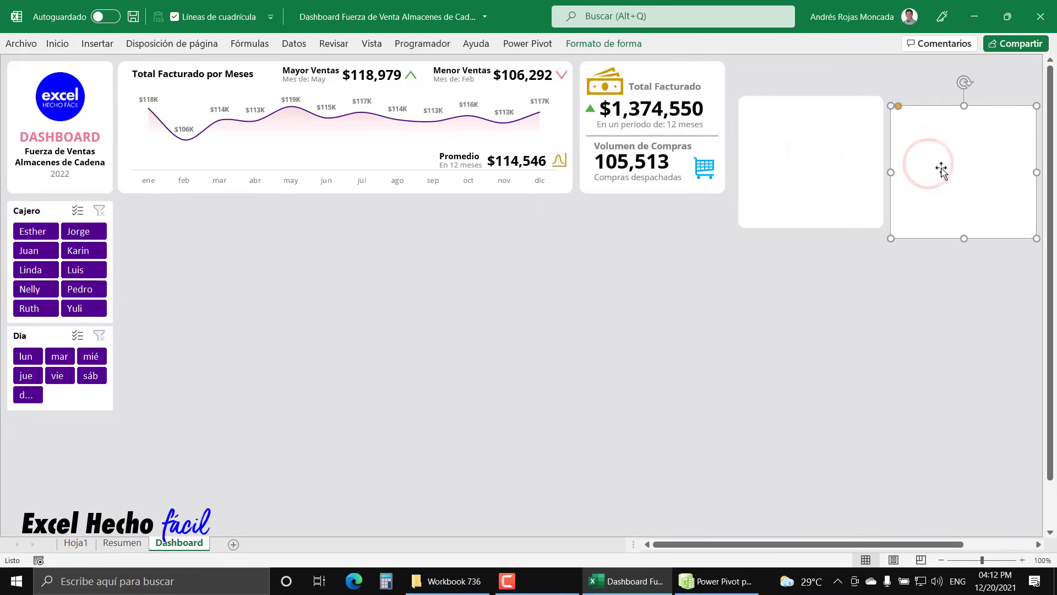
left_click_drag(941, 170, 939, 161)
left_click(718, 69, "ctrl")
left_click(617, 43)
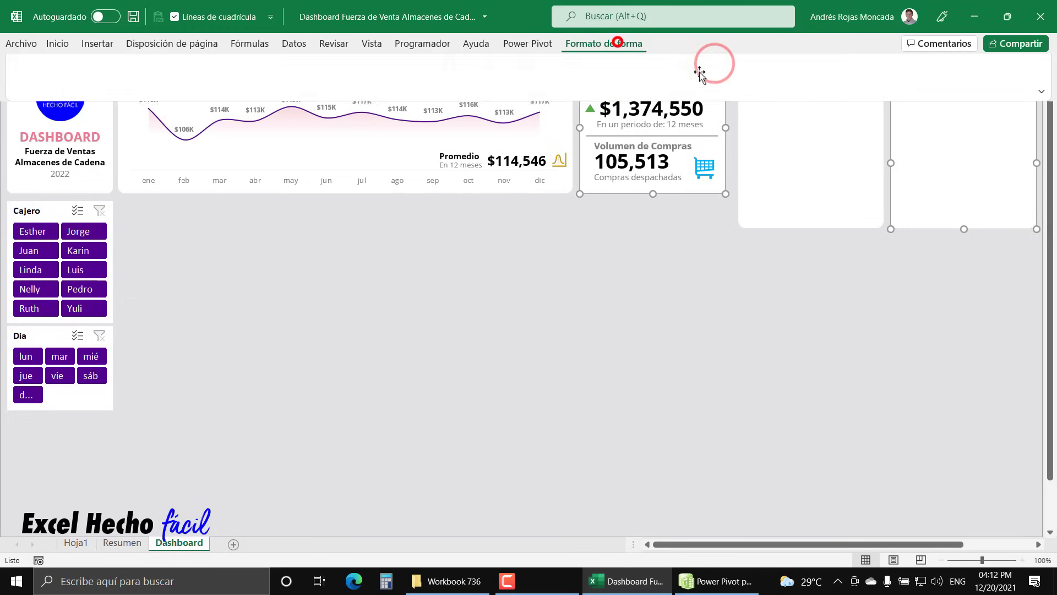
left_click(845, 65)
left_click(851, 143)
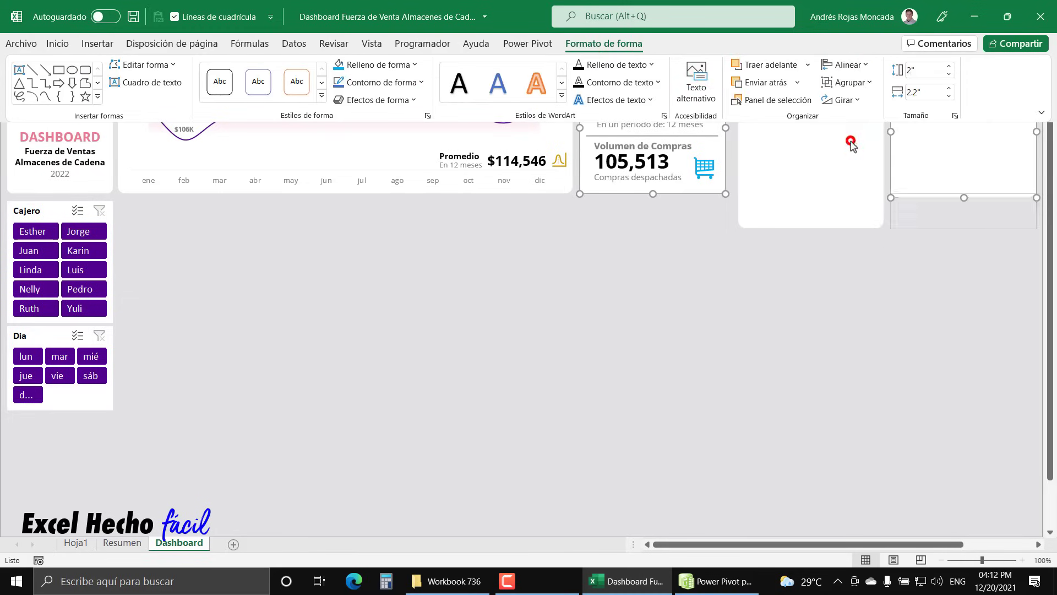
Align the top edge of the middle blank card with the rightmost blank card.
left_click(809, 141)
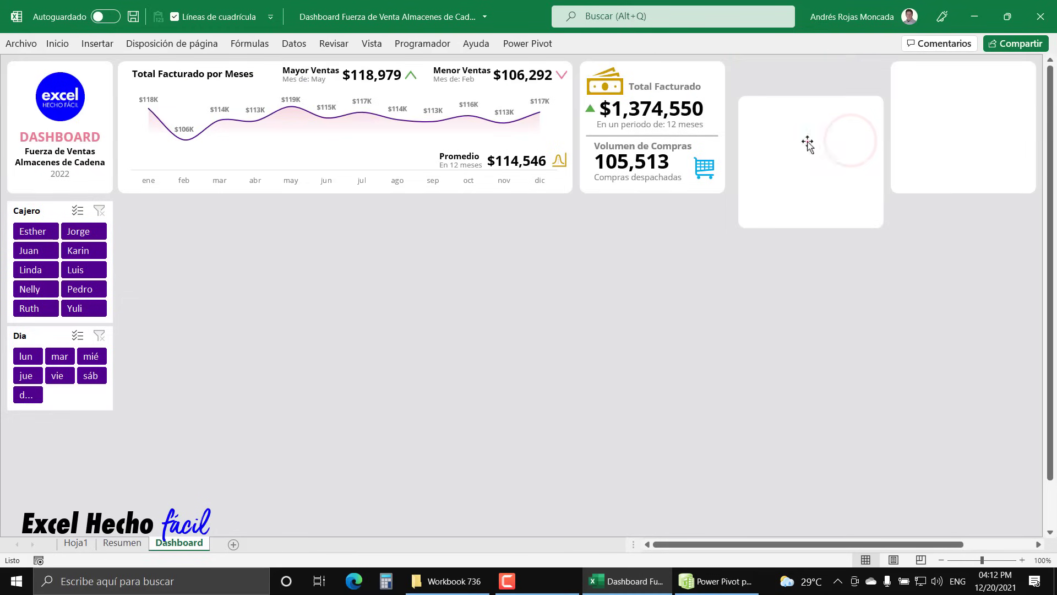
left_click(927, 125, "ctrl")
left_click(628, 44)
left_click(829, 65)
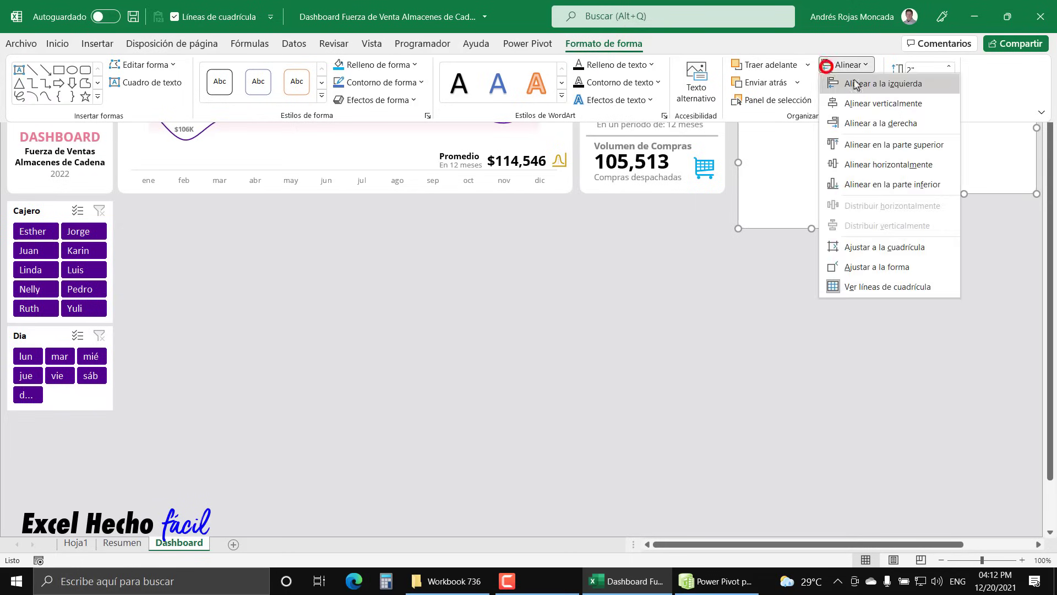
left_click(856, 142)
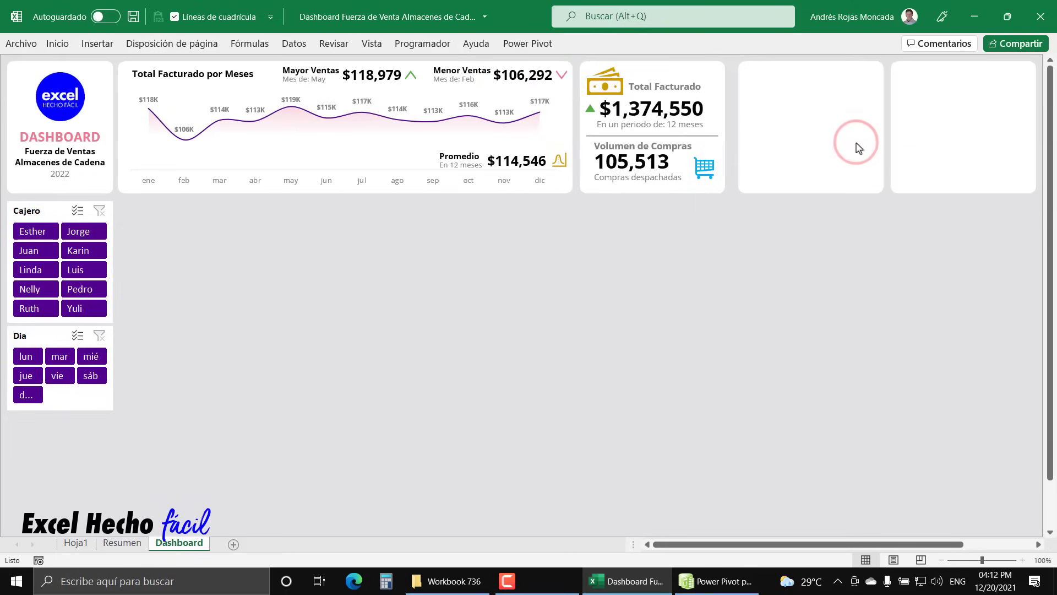
Distribute the Total Facturado card and the two blank cards horizontally with equal gaps, and save the workbook.
left_click(707, 64)
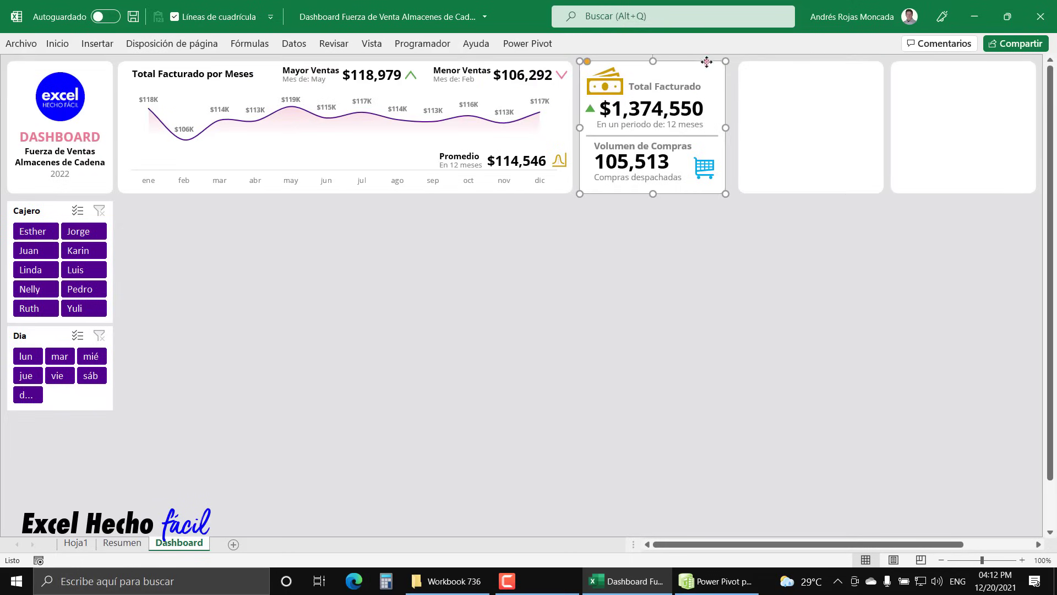
left_click(852, 81, "ctrl")
left_click(961, 104, "ctrl")
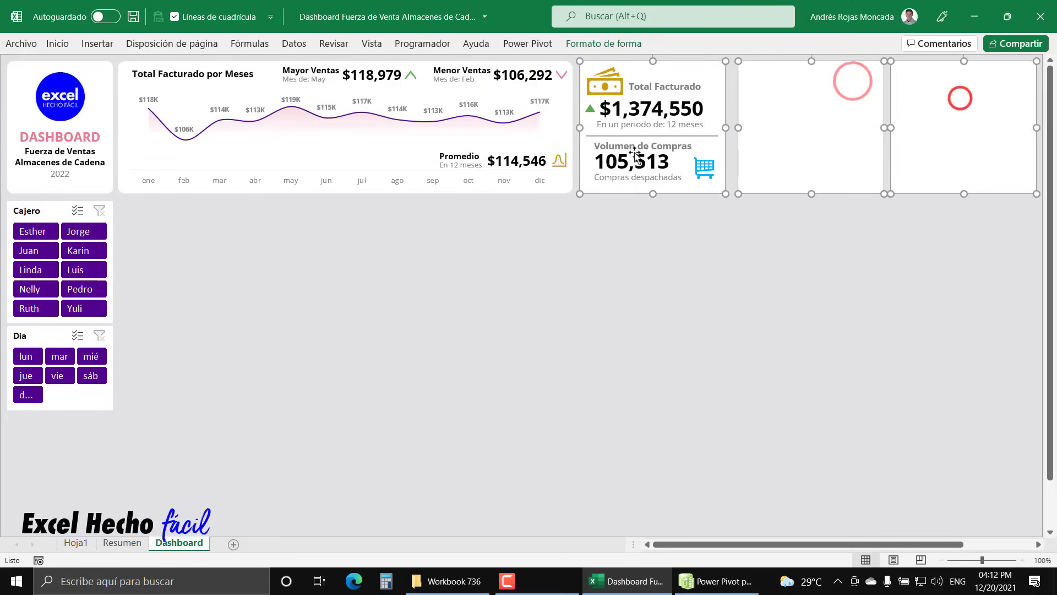
left_click(587, 45)
left_click(832, 65)
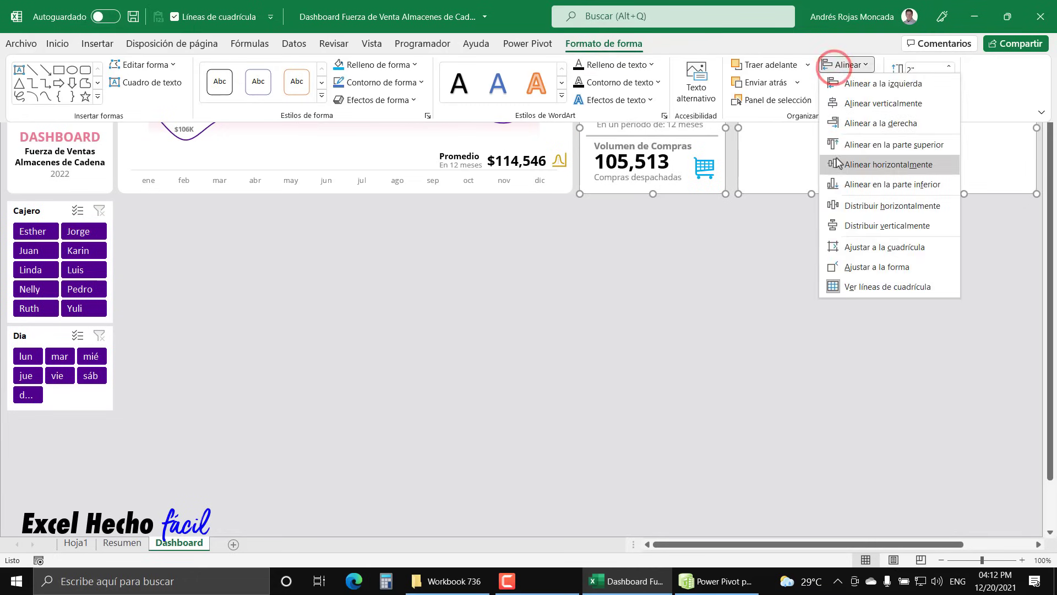
left_click(847, 205)
left_click(845, 205)
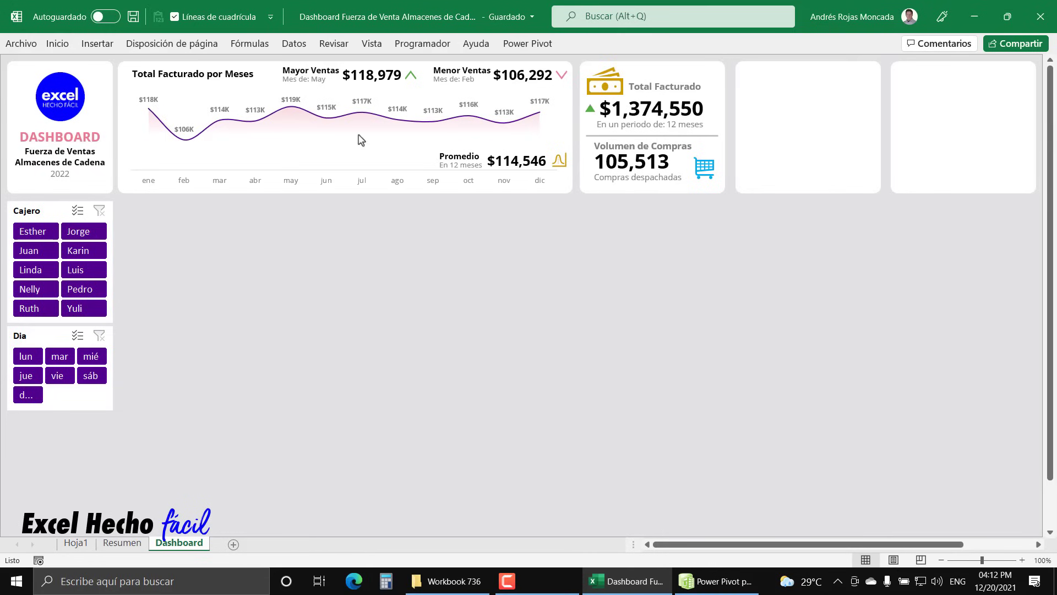
Show the formula bar in the workbook.
left_click(369, 47)
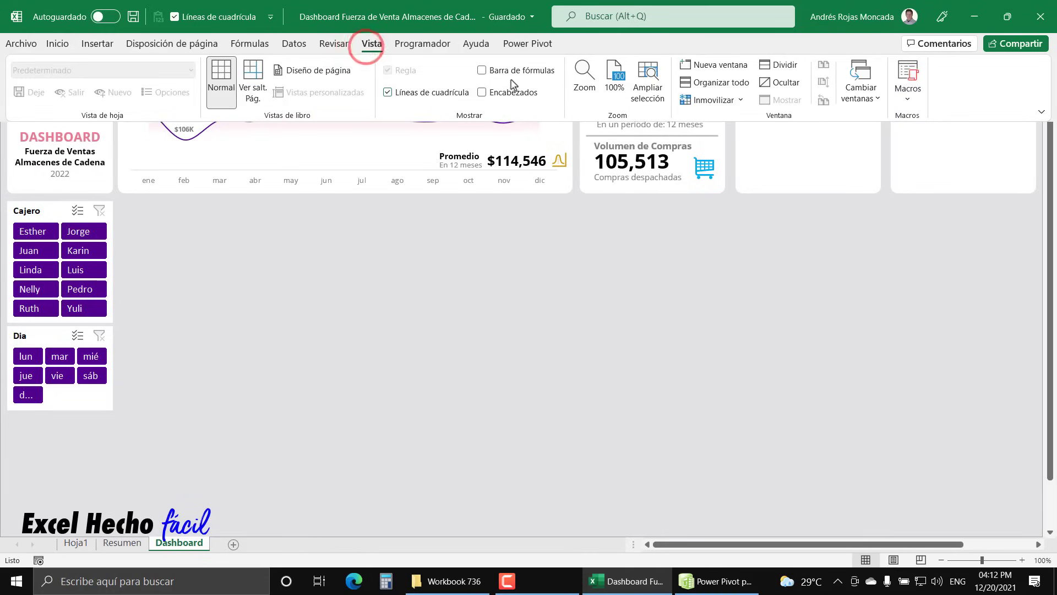
left_click(479, 68)
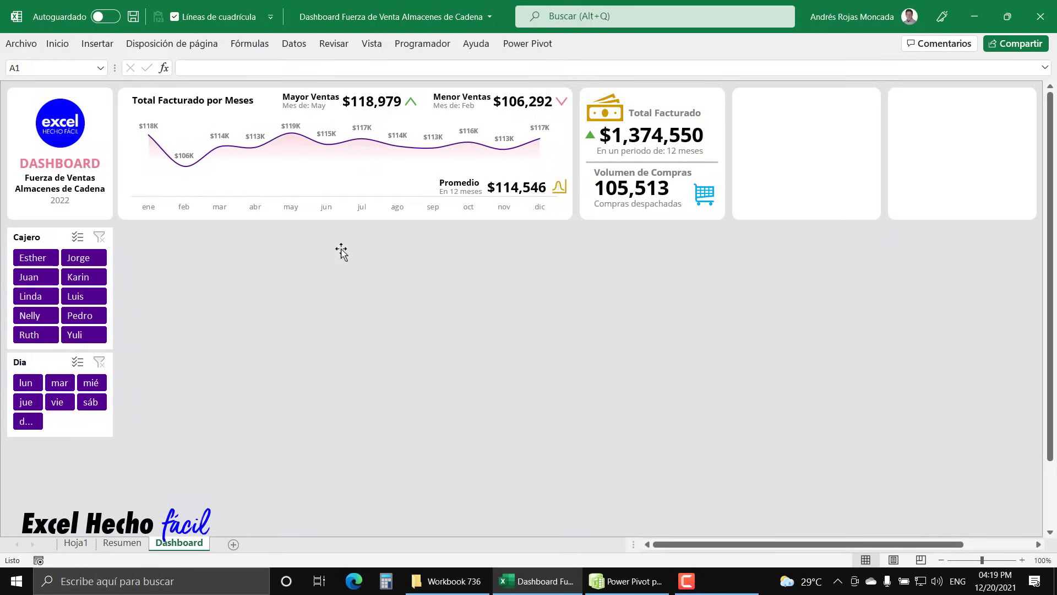
Create a pivot table from the Power Pivot data model on the existing Resumen sheet at cell Q3.
left_click(603, 579)
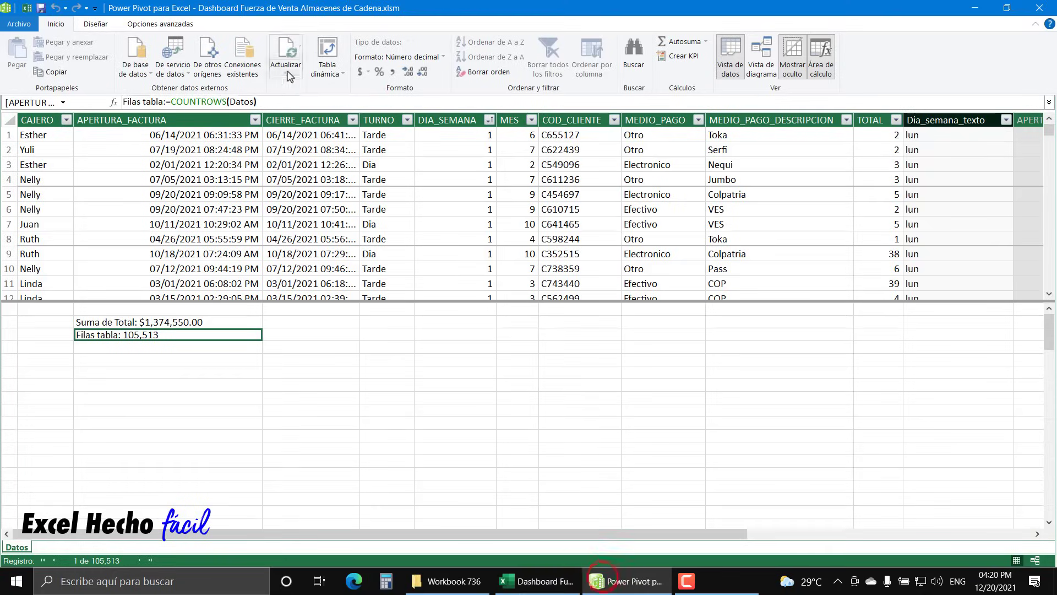
left_click(330, 49)
left_click(407, 285)
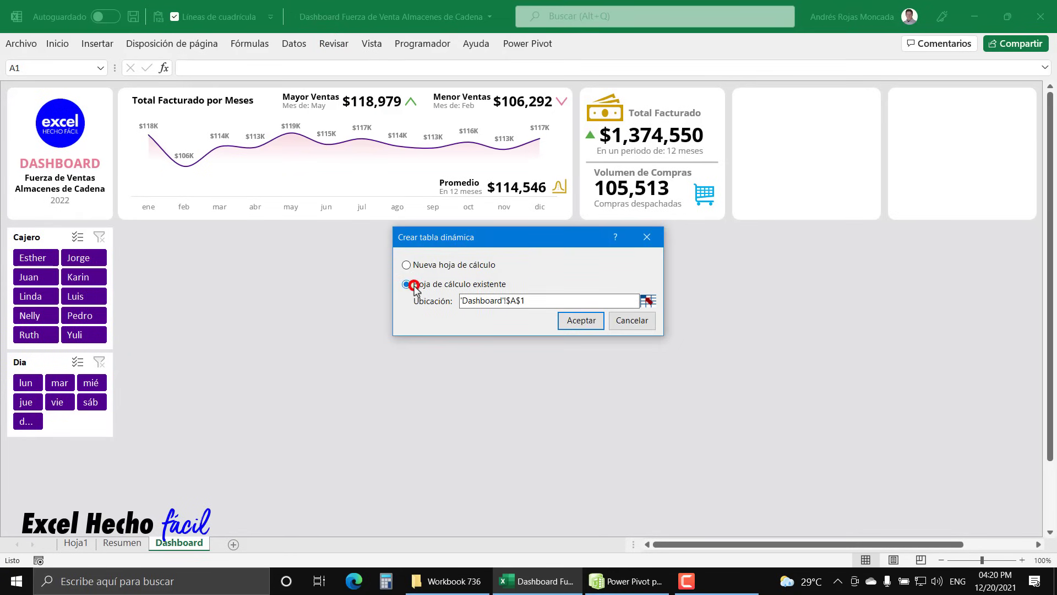
left_click(648, 300)
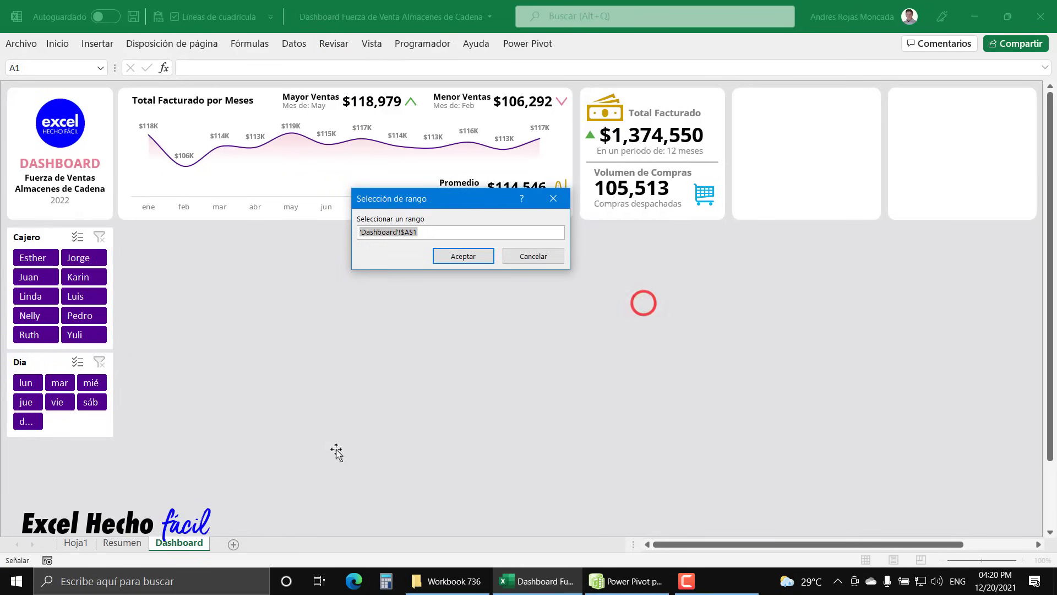
left_click(122, 543)
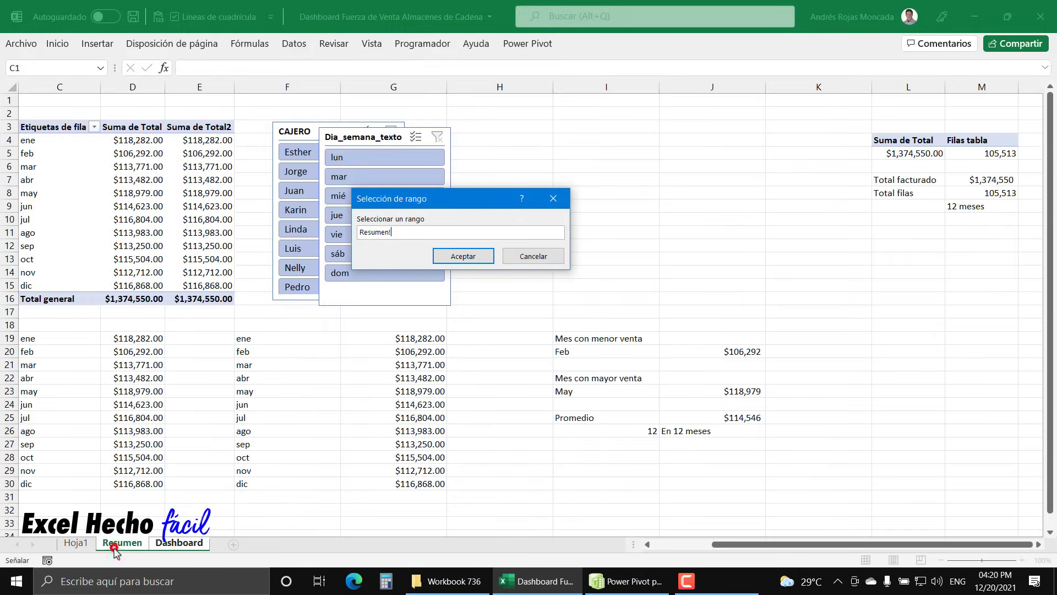
left_click(1038, 544)
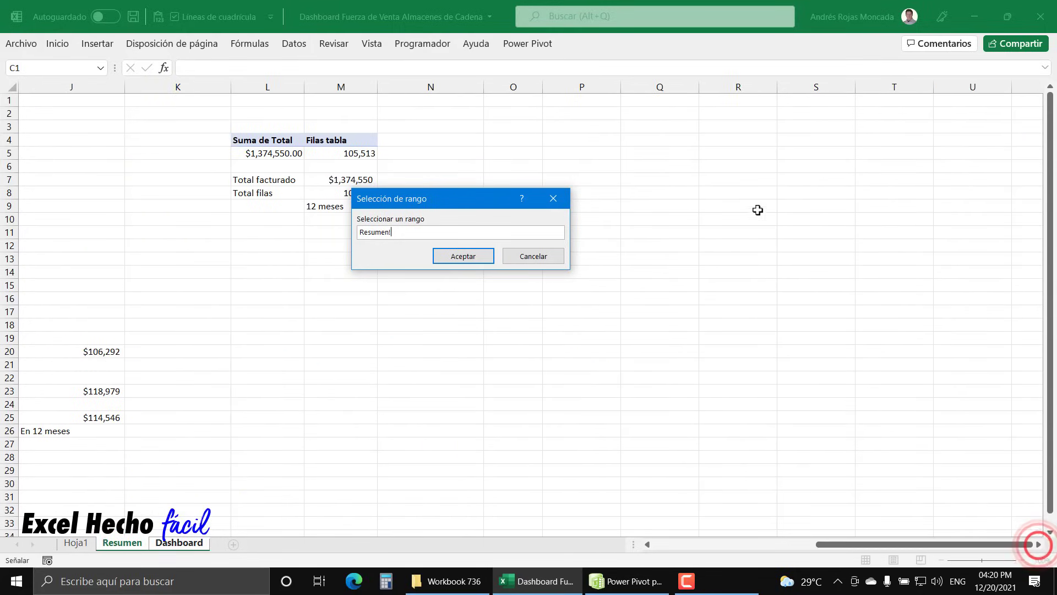
left_click(478, 258)
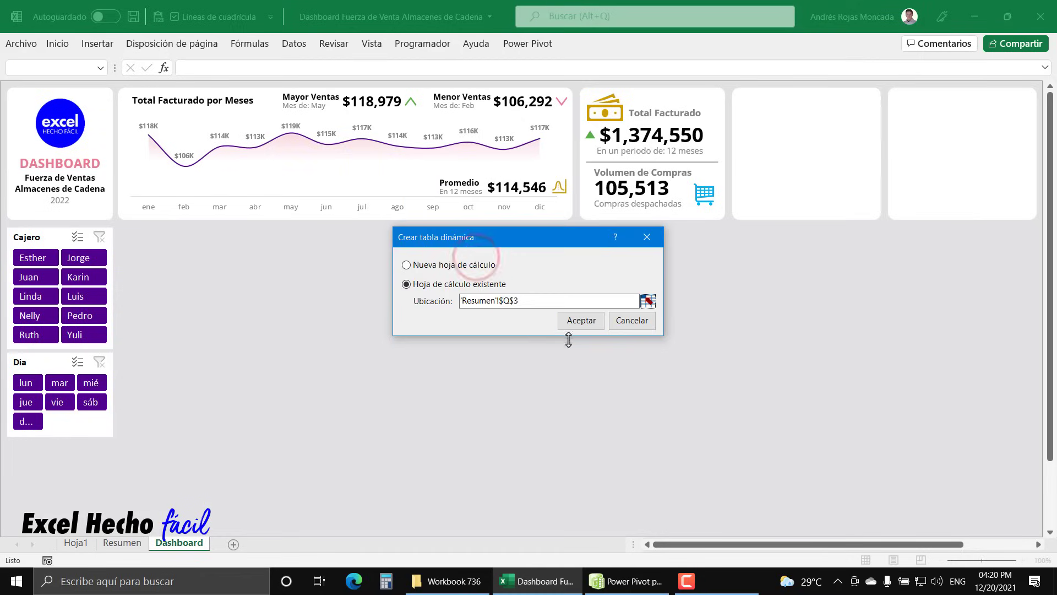
left_click(582, 321)
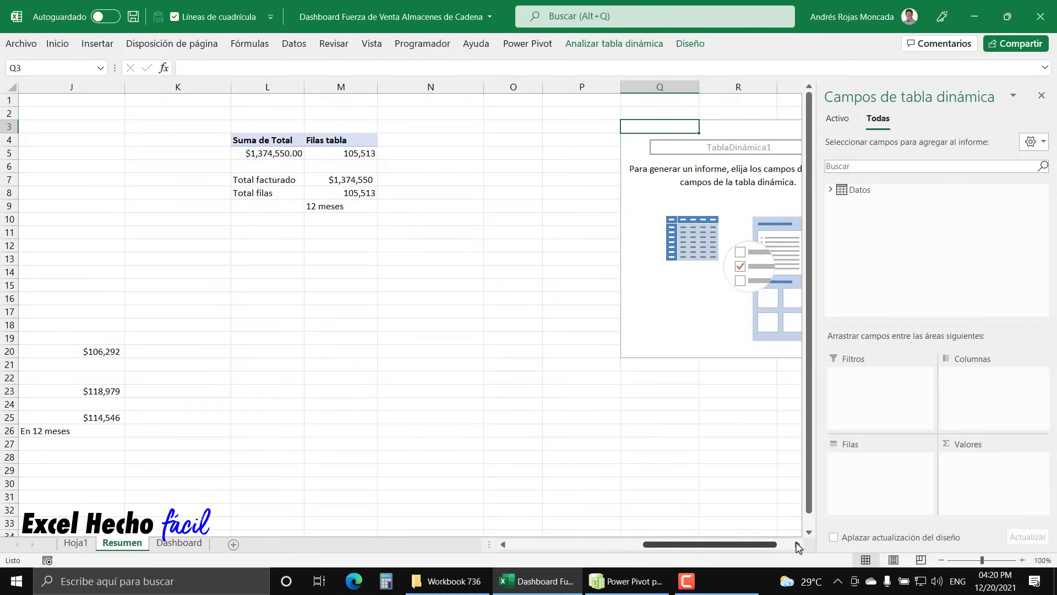
Rename the new pivot table as C.Top5CanalElectronico.
left_click(796, 543)
left_click(797, 543)
left_click(797, 543)
left_click(797, 543)
left_click(797, 543)
left_click(583, 43)
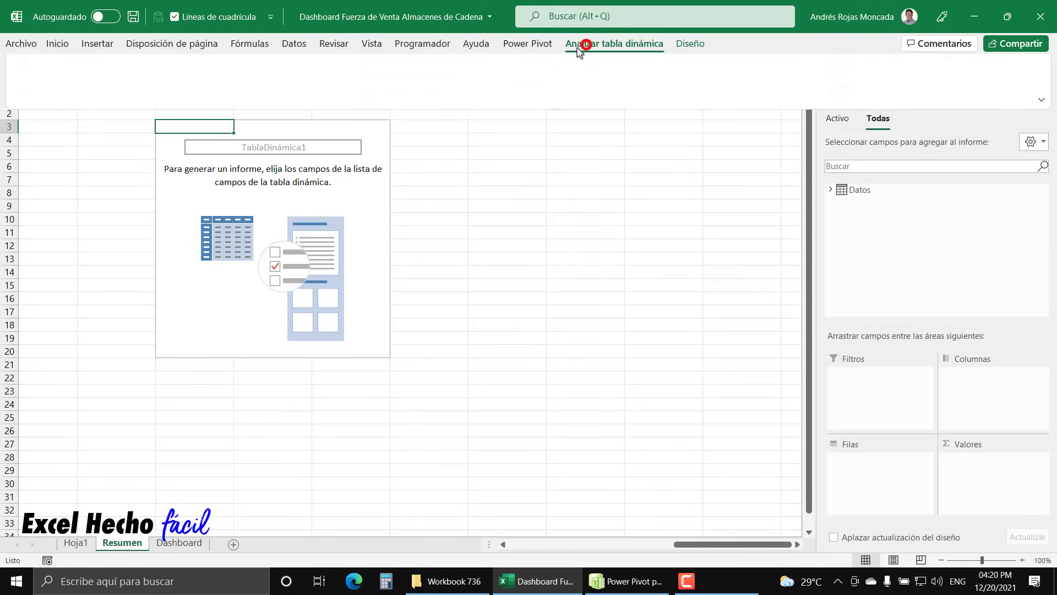
left_click(43, 98)
left_click(87, 146)
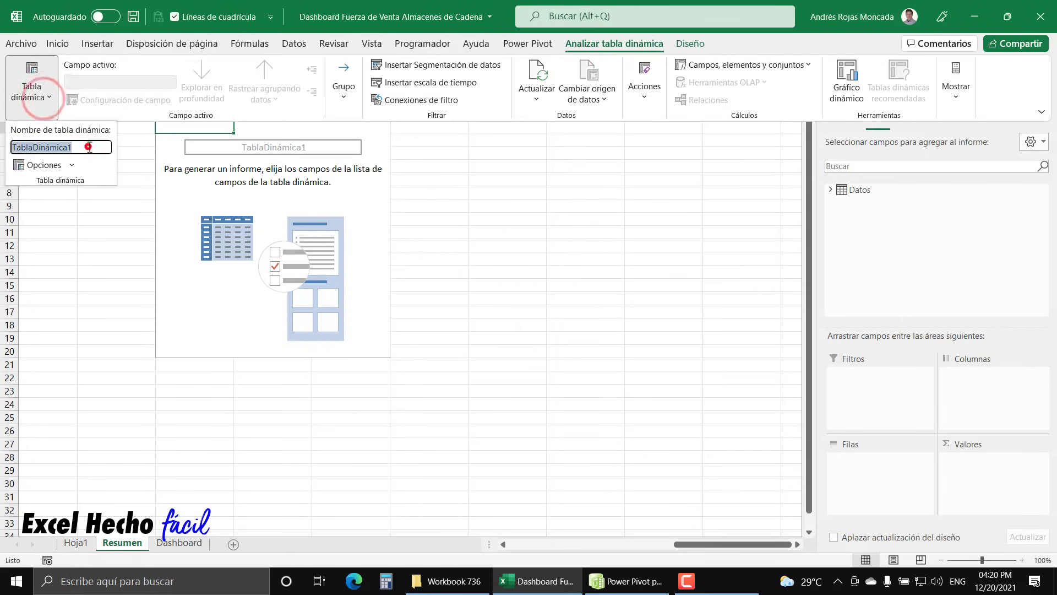
type("C")
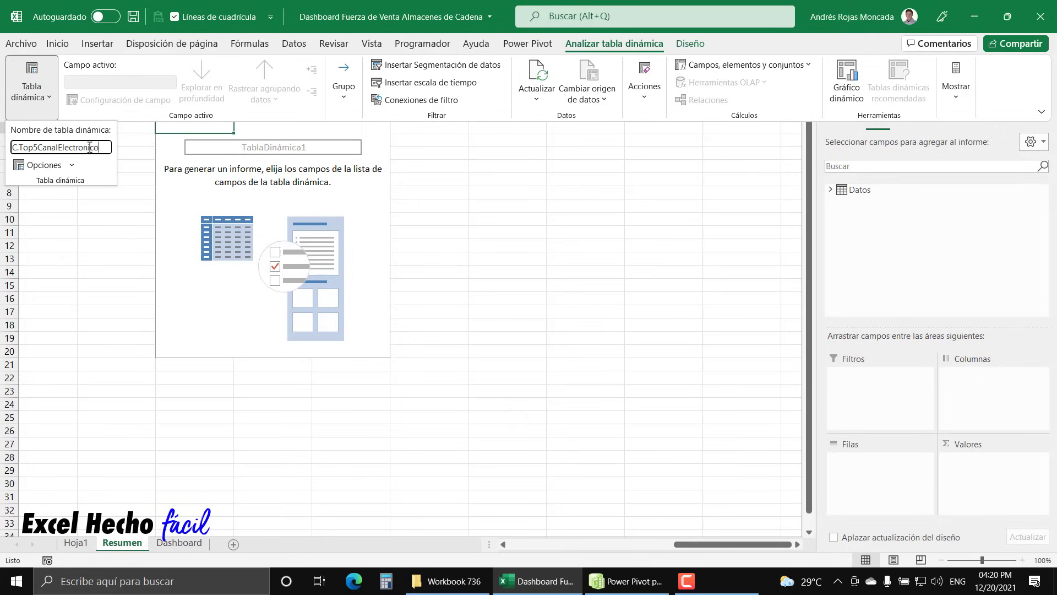
type(".Top5CanalElectronico")
key("Return")
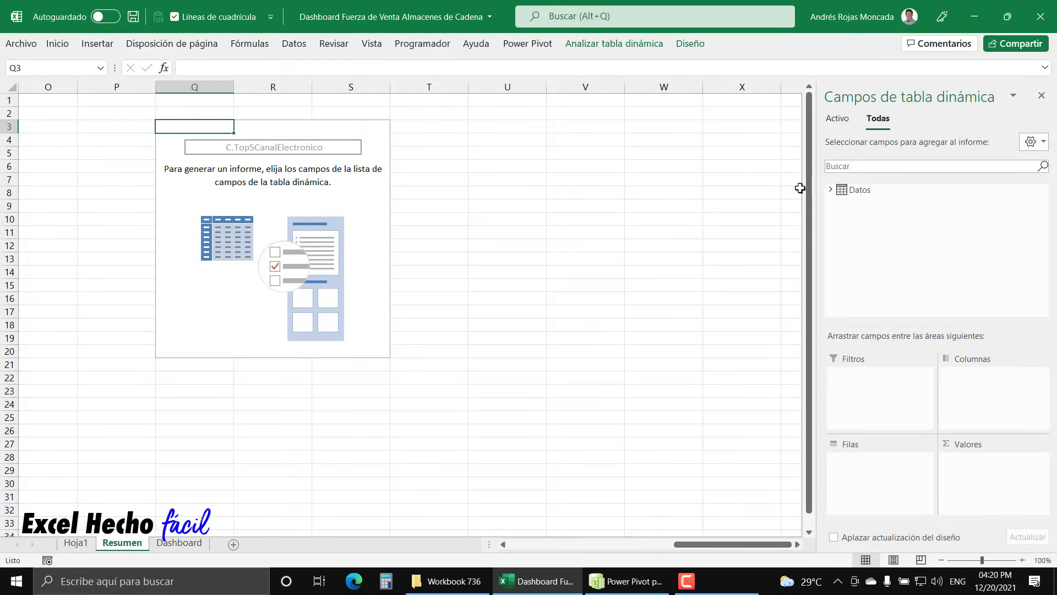
Add MEDIO_PAGO and, nested below it, MEDIO_PAGO_DESCRIPCION as row fields of the pivot table, with Suma de Total as values.
left_click(830, 190)
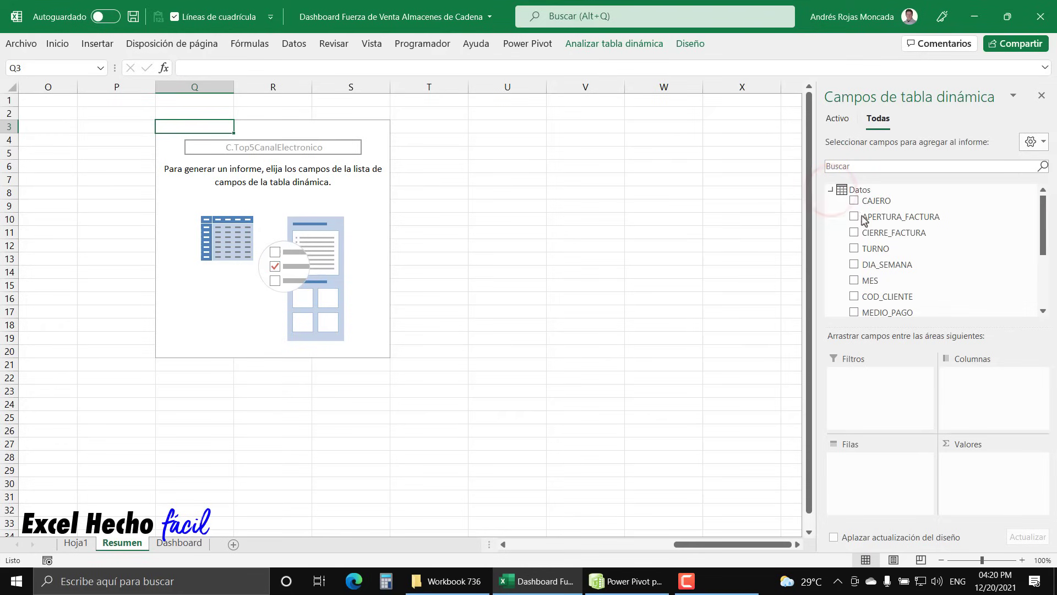
left_click_drag(1042, 223, 1049, 251)
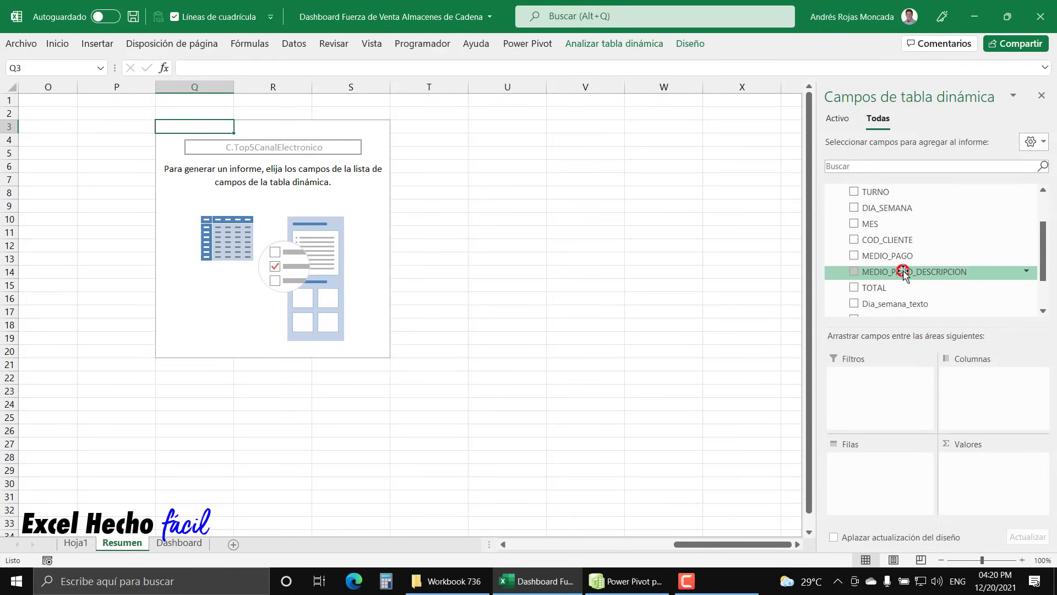
left_click_drag(904, 274, 863, 480)
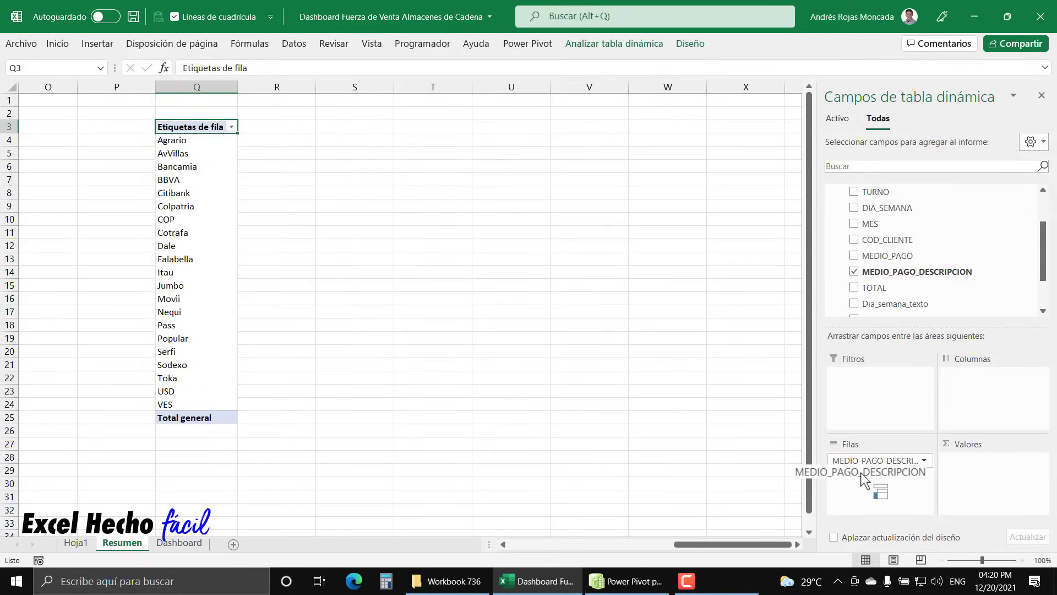
left_click_drag(894, 256, 881, 456)
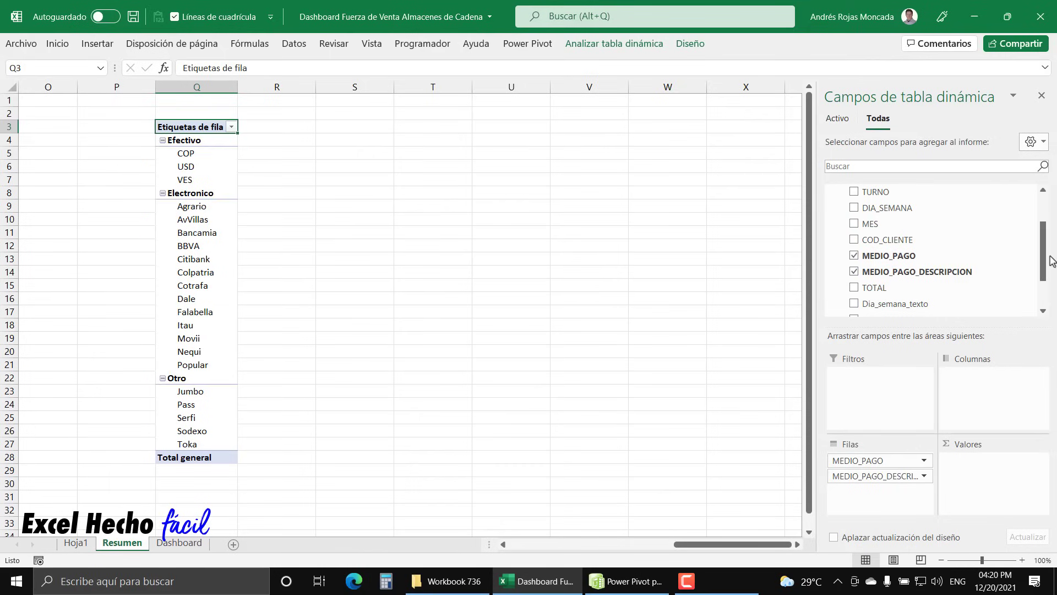
left_click_drag(1044, 255, 1043, 279)
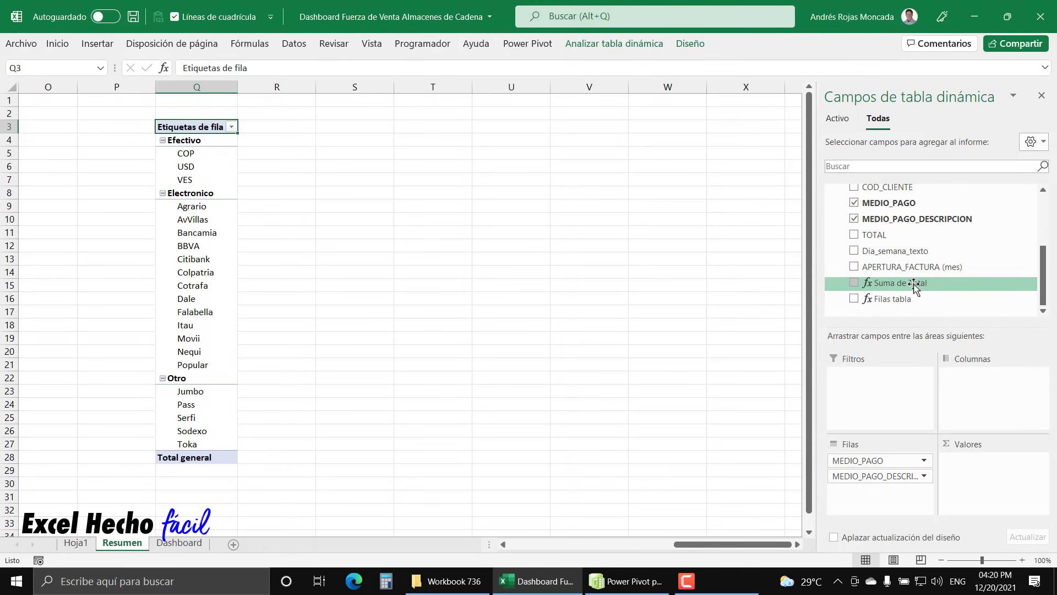
left_click_drag(915, 286, 986, 512)
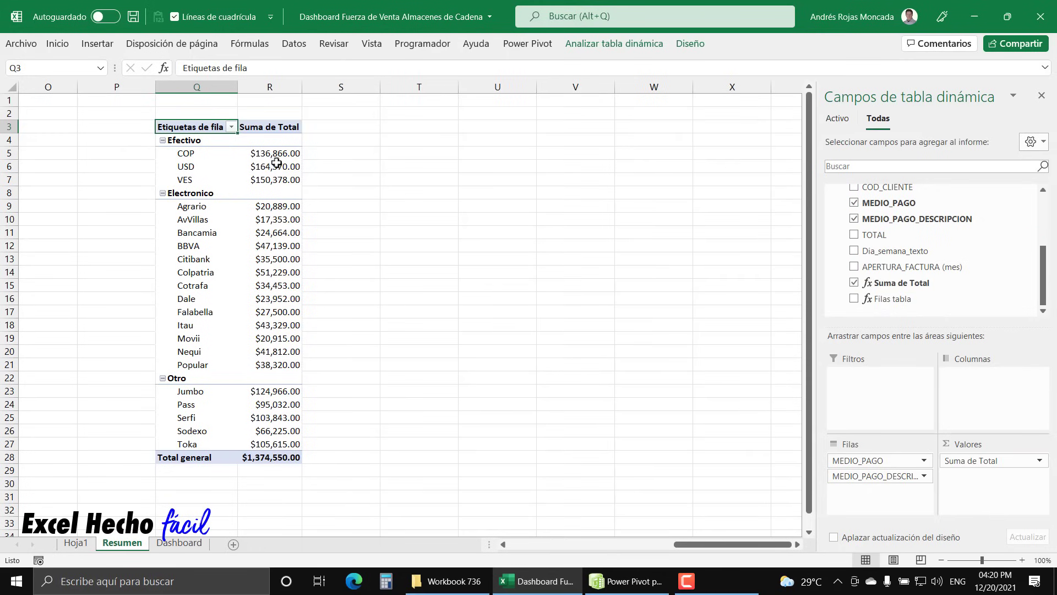
Show the pivot table in tabular form with all item labels repeated.
left_click(633, 44)
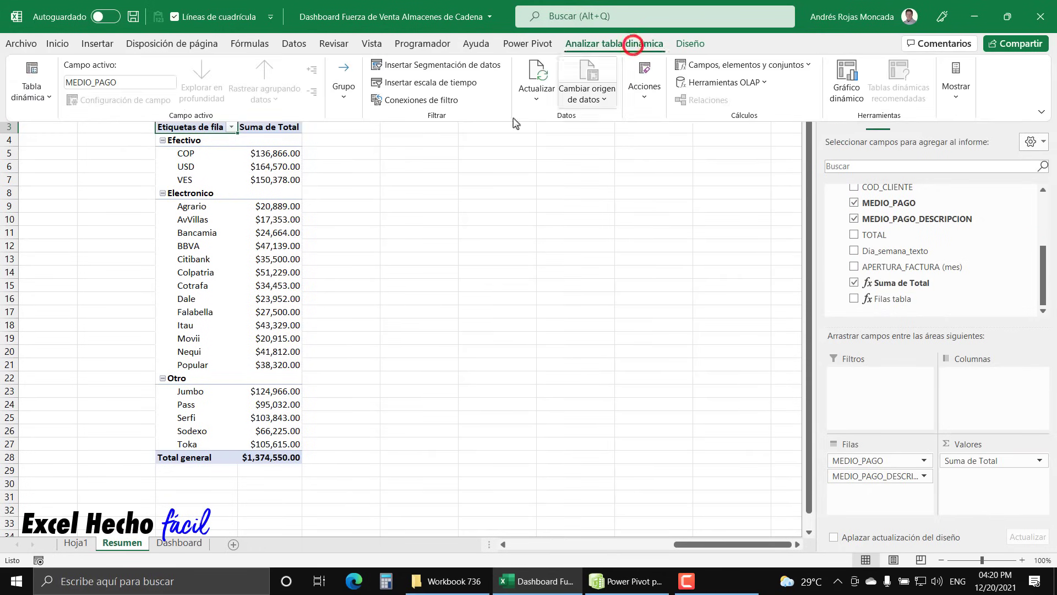
left_click(689, 43)
left_click(131, 94)
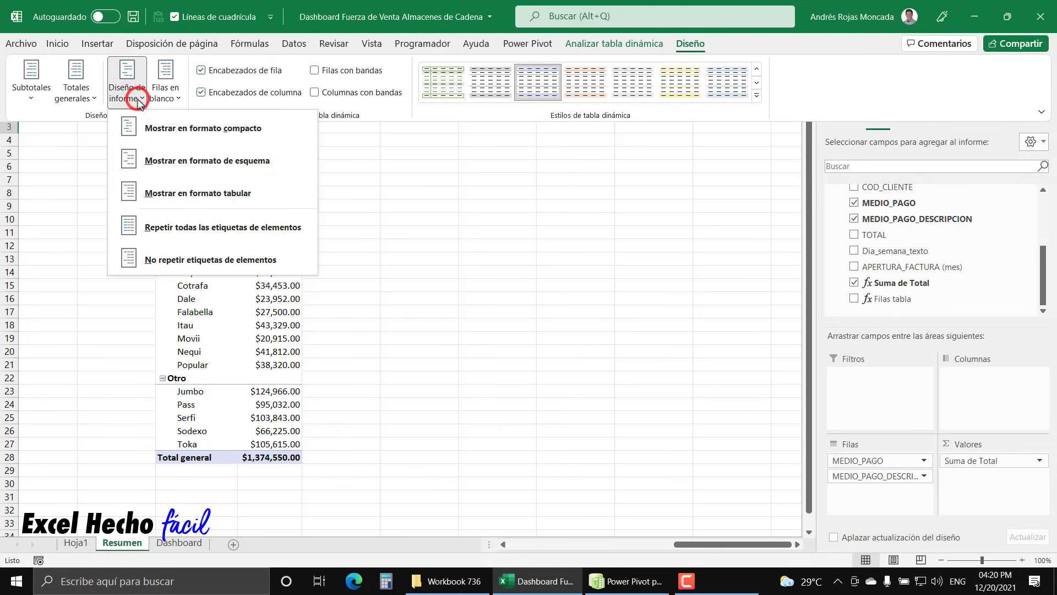
left_click(170, 190)
left_click(126, 95)
left_click(159, 226)
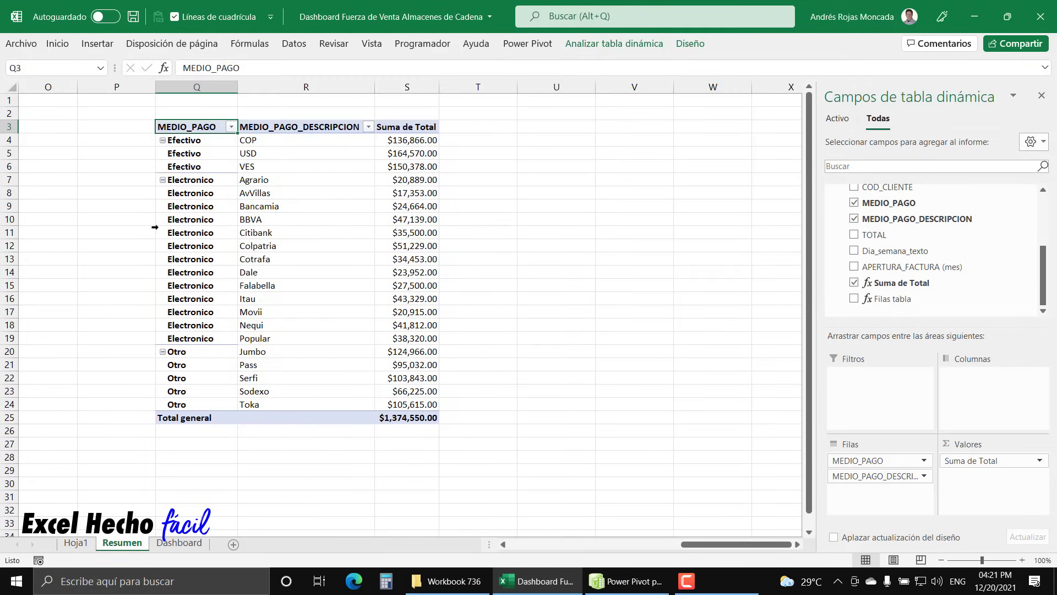
Filter the MEDIO_PAGO field by label so that it equals Electronico.
right_click(188, 127)
mouse_move(263, 226)
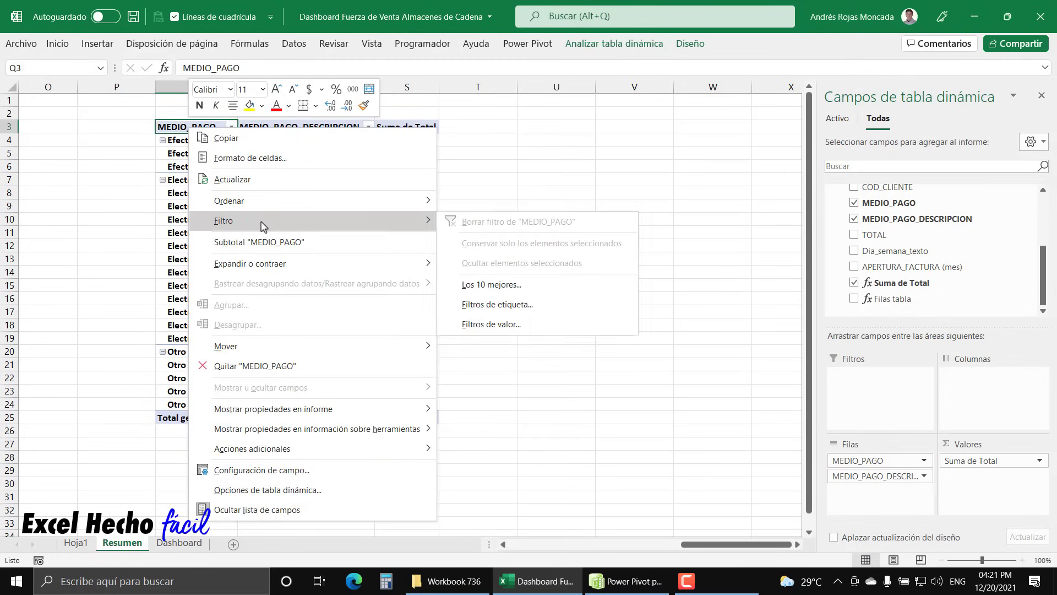
left_click(485, 305)
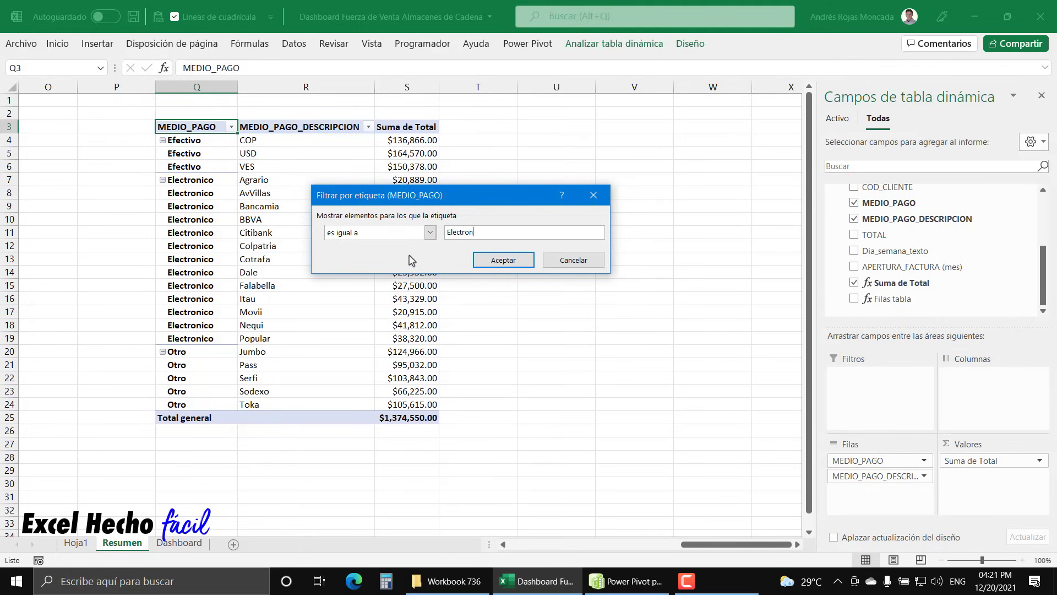
key("Return")
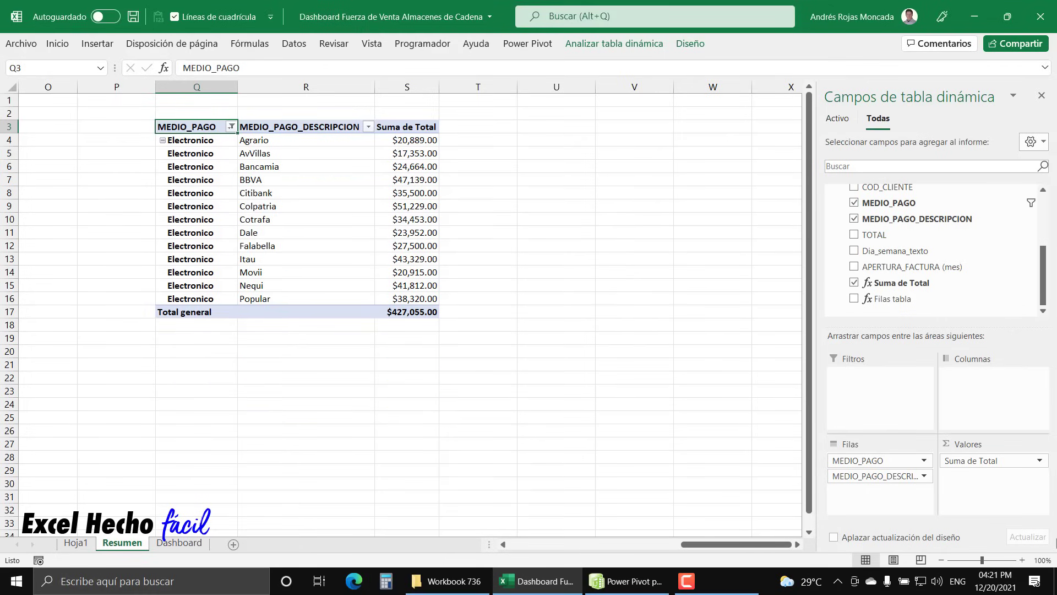
Filter MEDIO_PAGO_DESCRIPCION to the top 5 items by Suma de Total.
right_click(269, 140)
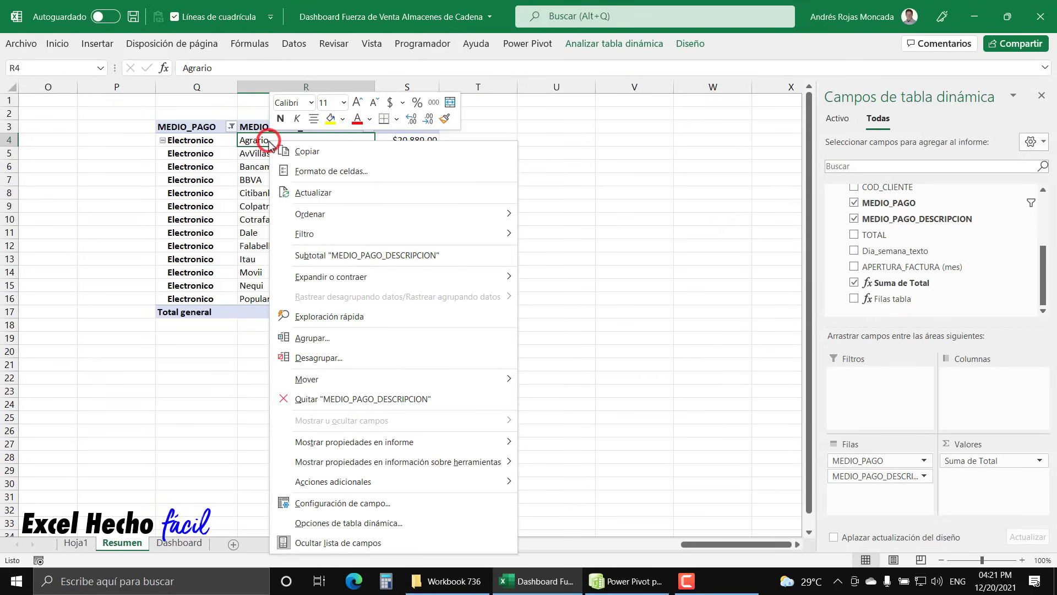
mouse_move(354, 233)
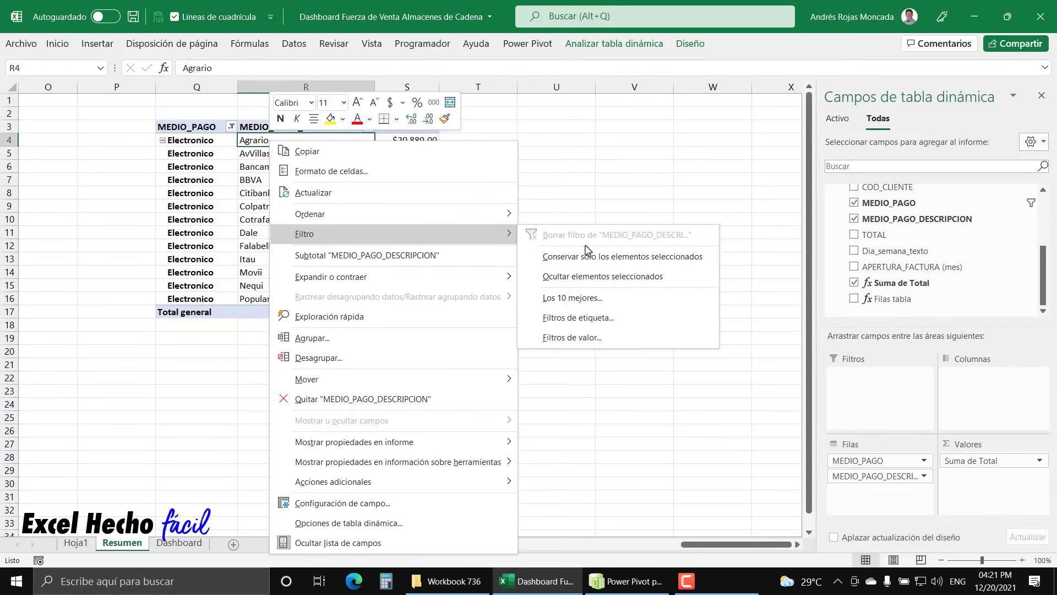
left_click(589, 298)
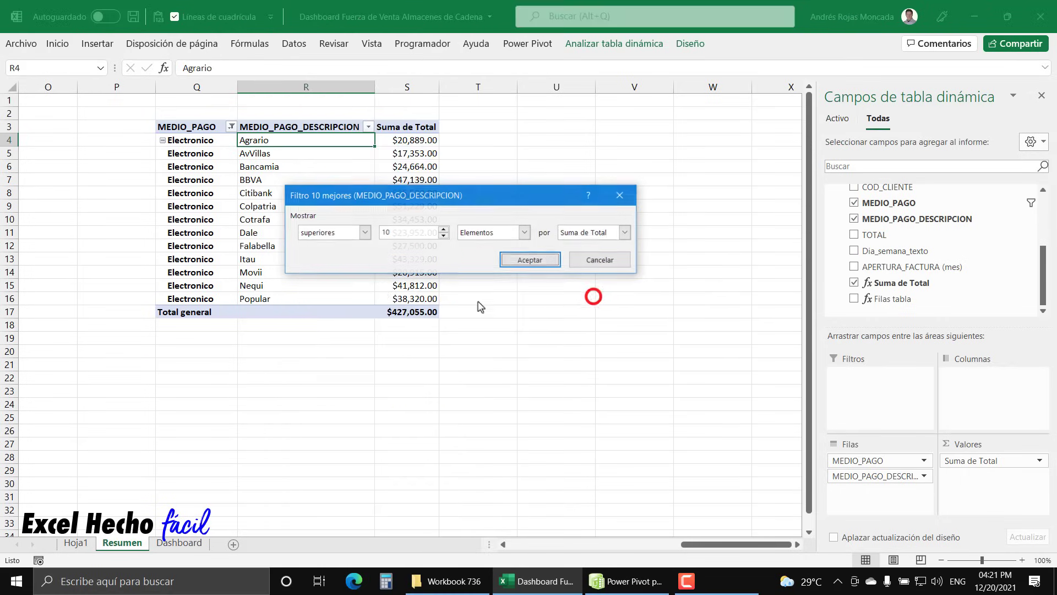
left_click(442, 236)
left_click(443, 236)
left_click(443, 236)
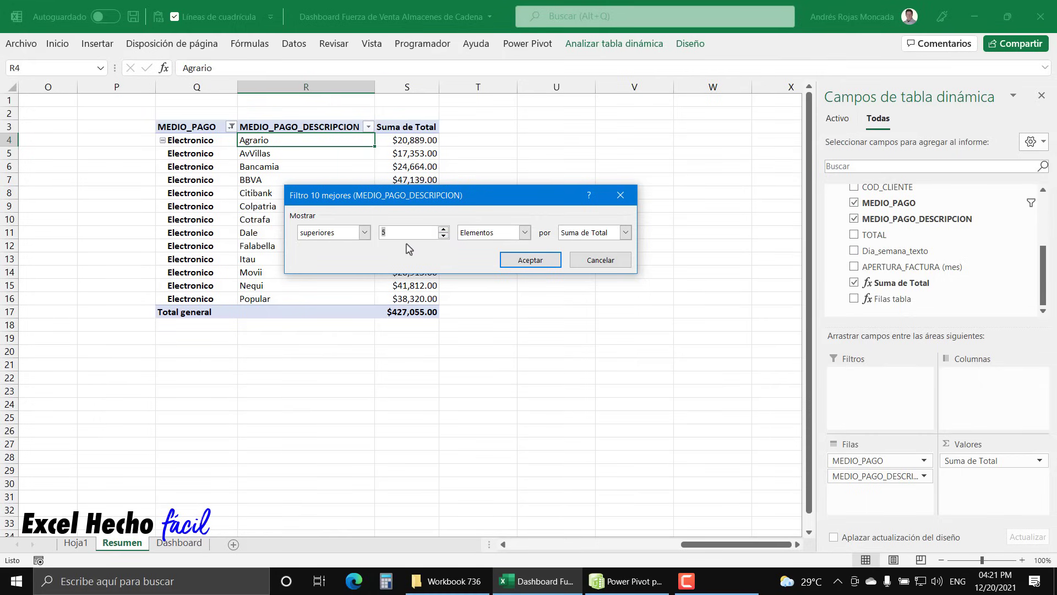
left_click(548, 261)
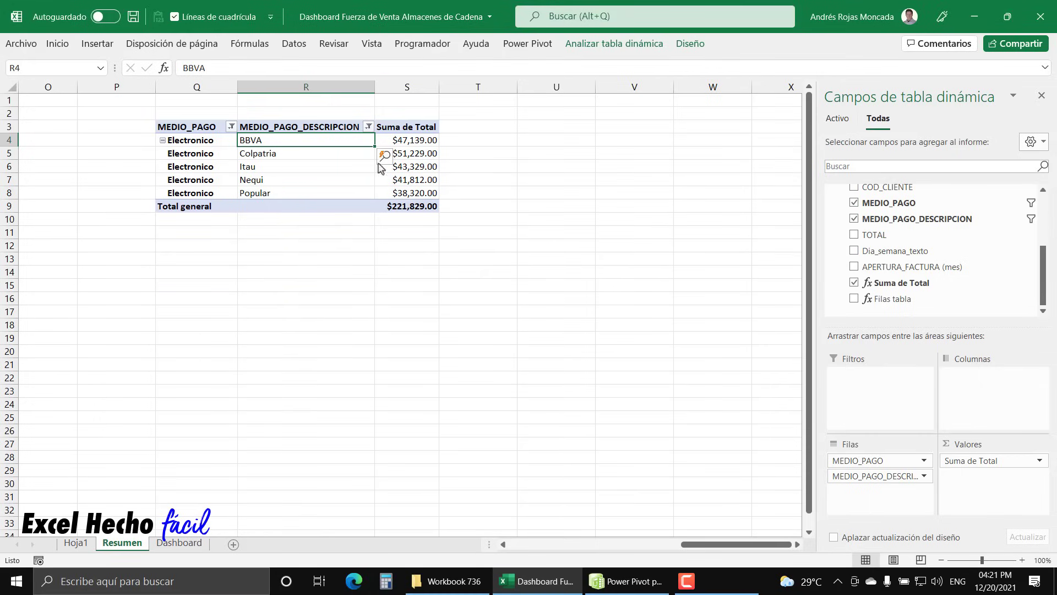
Sort the pivot table's payment descriptions by Suma de Total from largest to smallest.
right_click(402, 137)
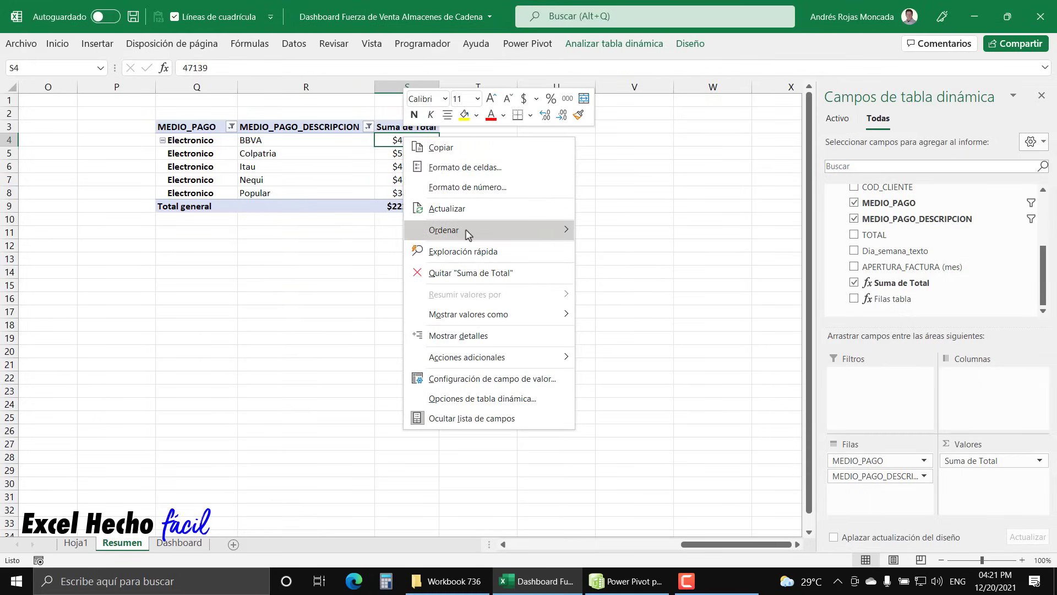
mouse_move(468, 230)
left_click(620, 251)
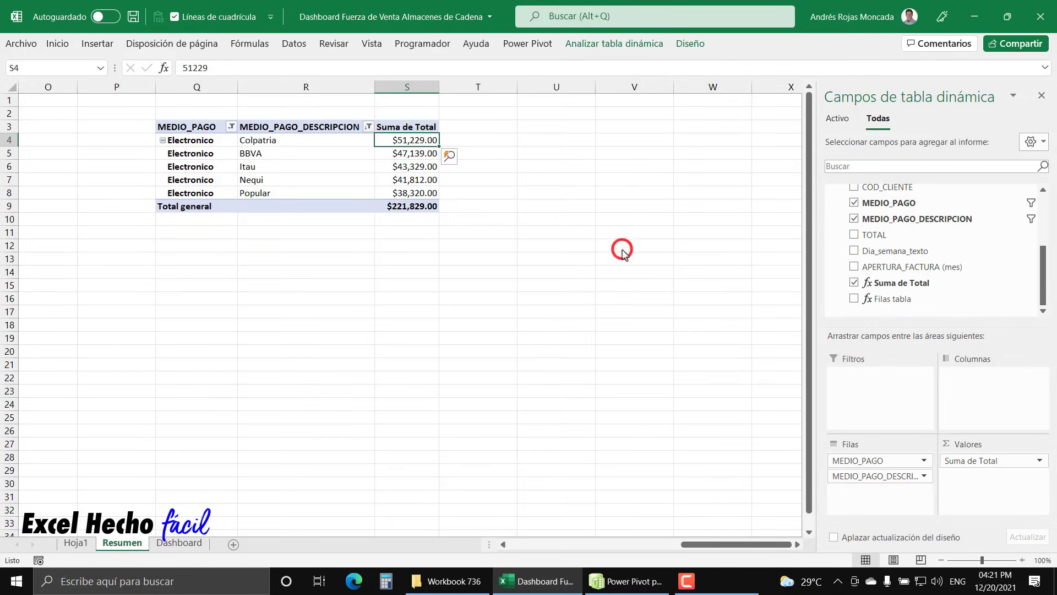
Link cell R12 to the pivot's first payment description in R4 and fill the formula down to R16.
left_click(289, 141)
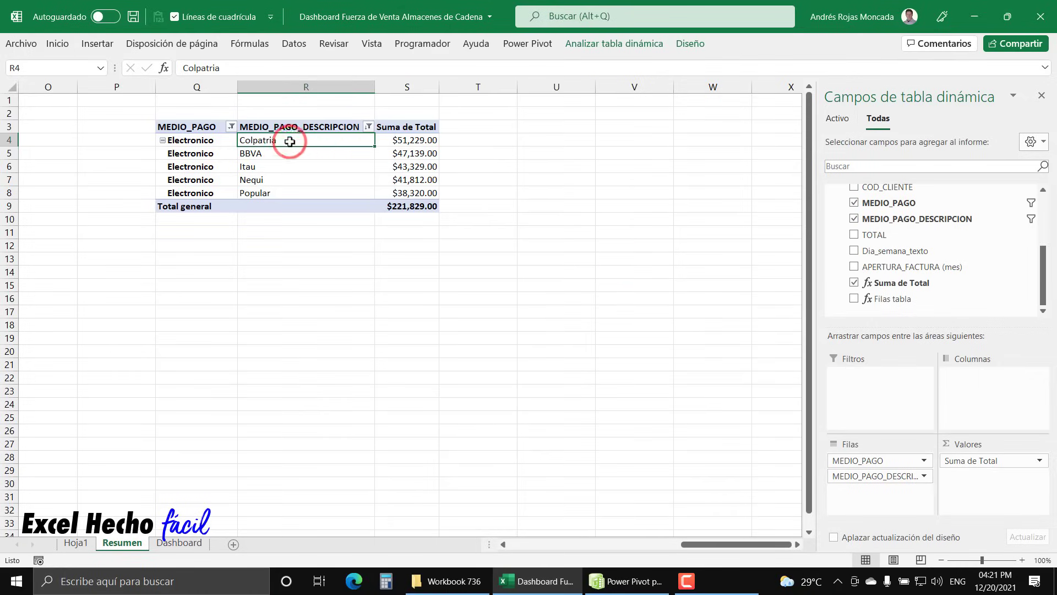
left_click(194, 246)
left_click(292, 242)
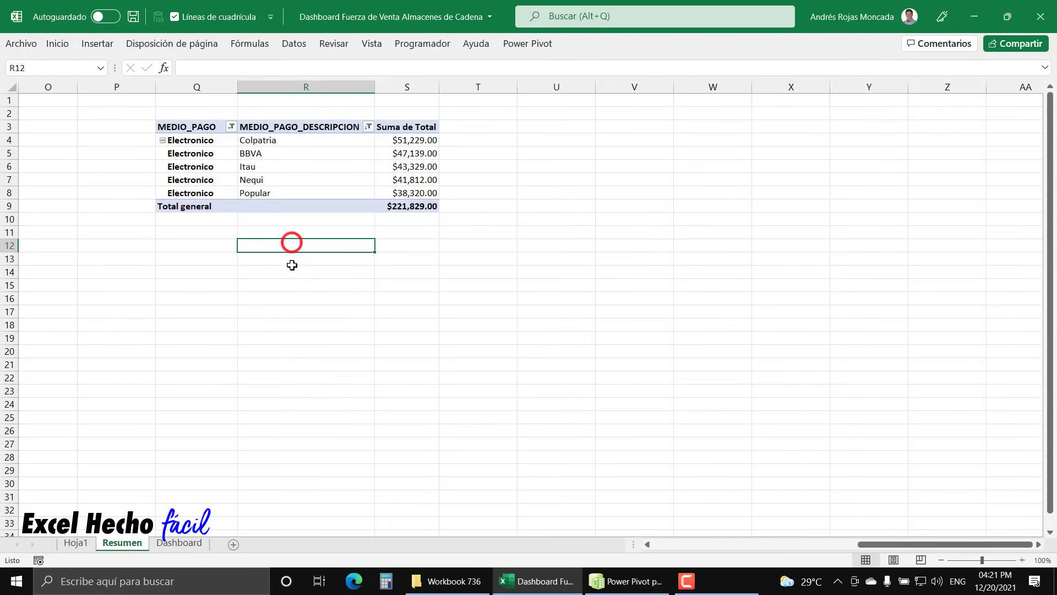
type("=")
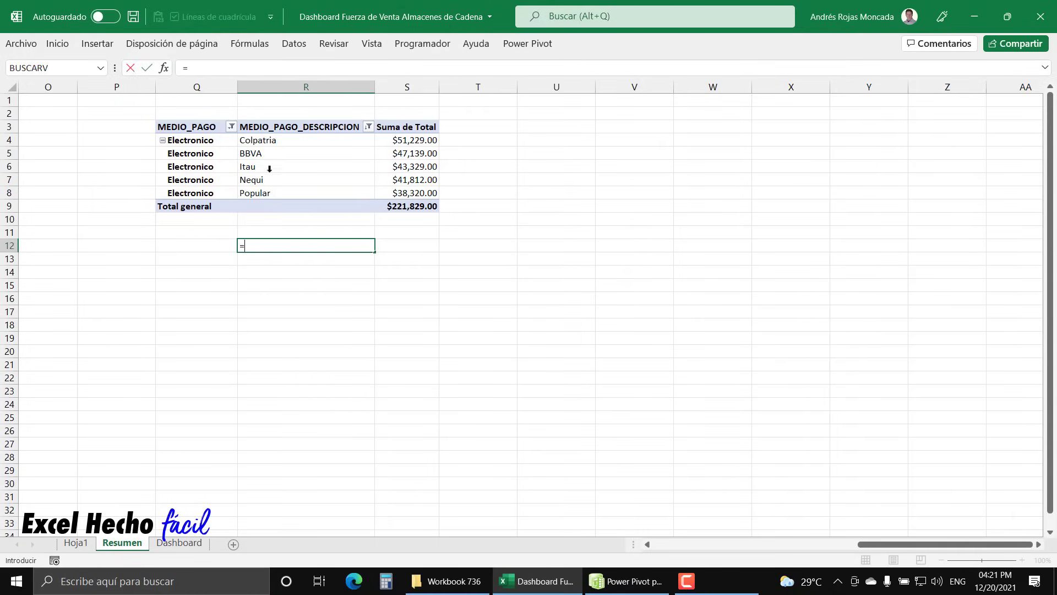
left_click(269, 141)
key("Return")
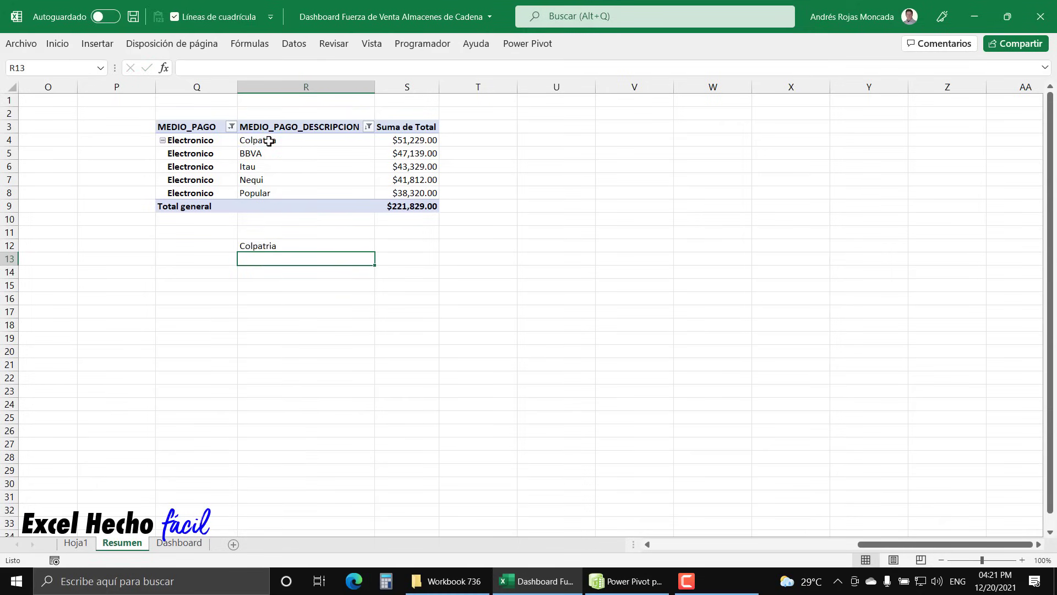
left_click(316, 241)
left_click_drag(374, 252, 368, 304)
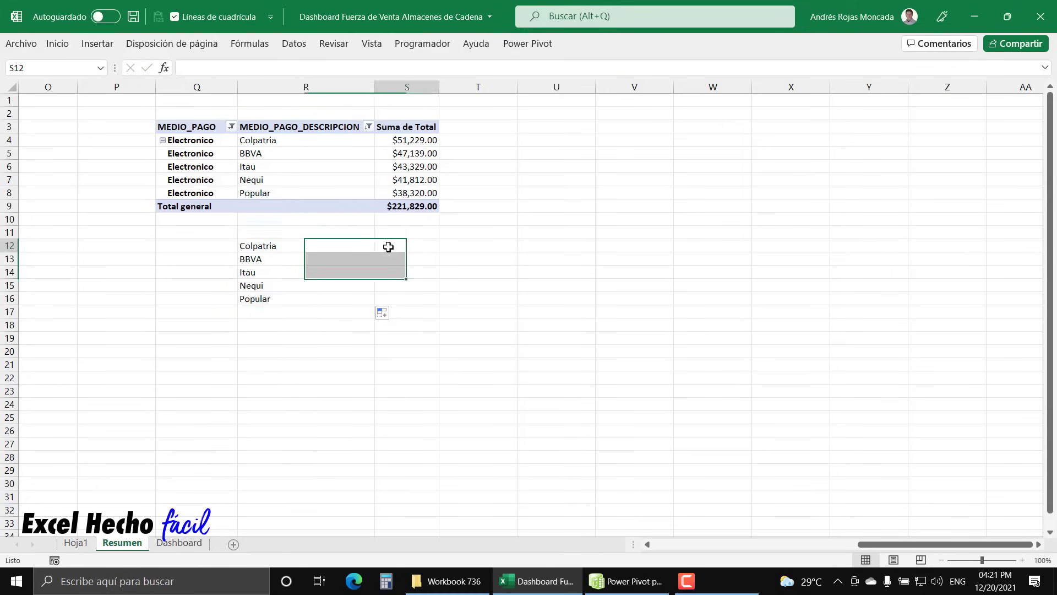
In S12, enter an IMPORTARDATOSDINAMICOS formula that retrieves the Suma de Total of the pivot's first item from S4.
left_click(389, 246)
type("=")
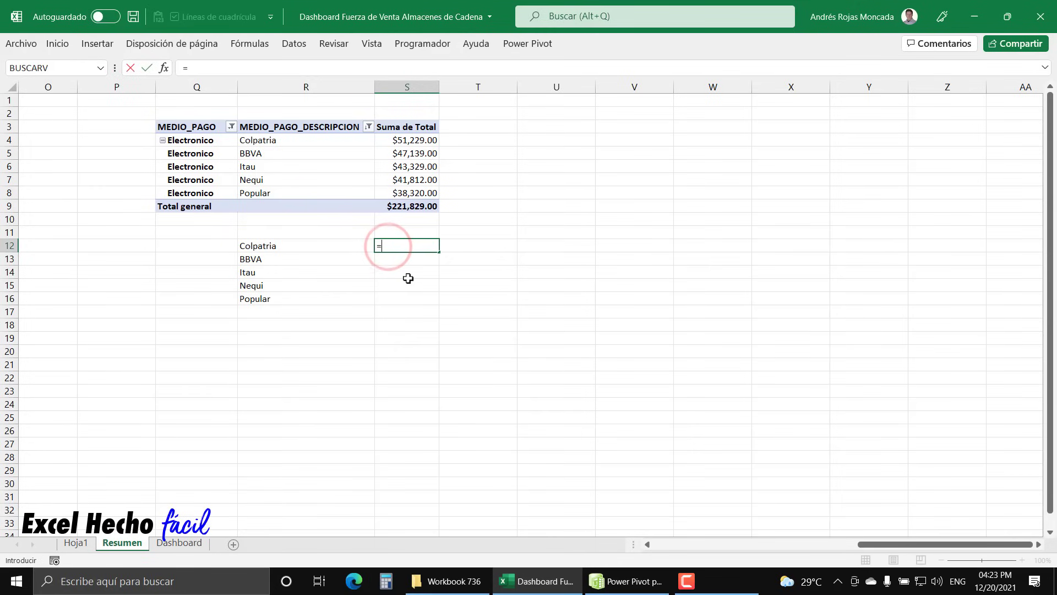
left_click(429, 141)
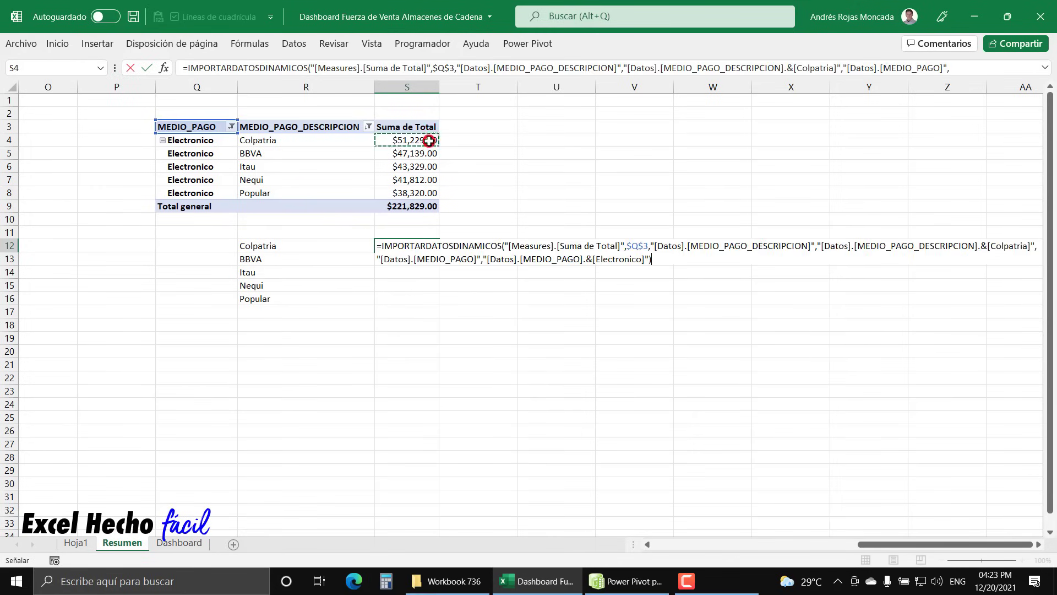
key("Return")
key("Up")
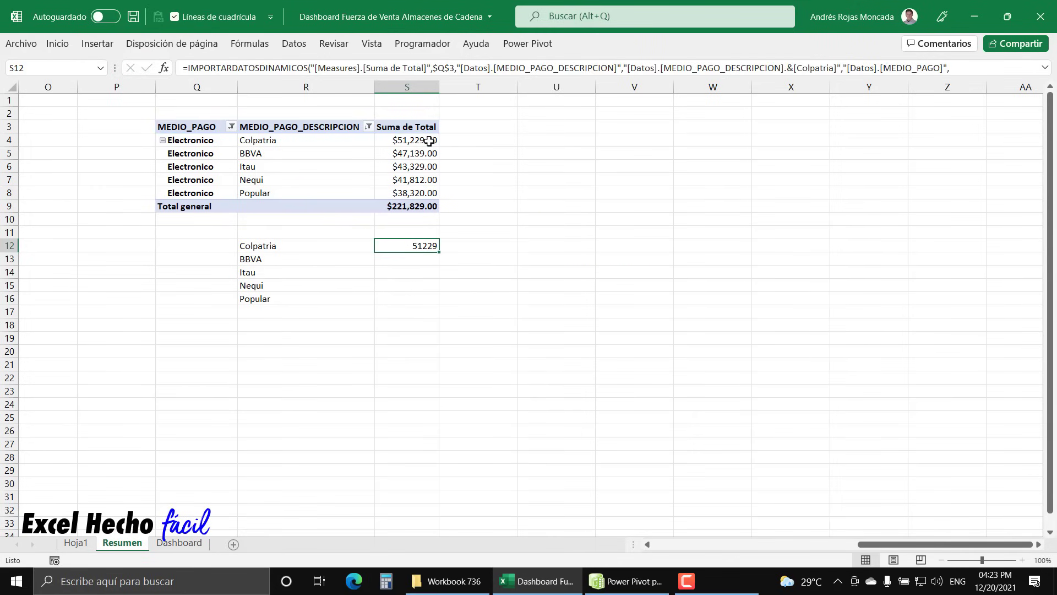
Replace the fixed Colpatria name in the S12 formula with a concatenated reference to cell R12.
key("F2")
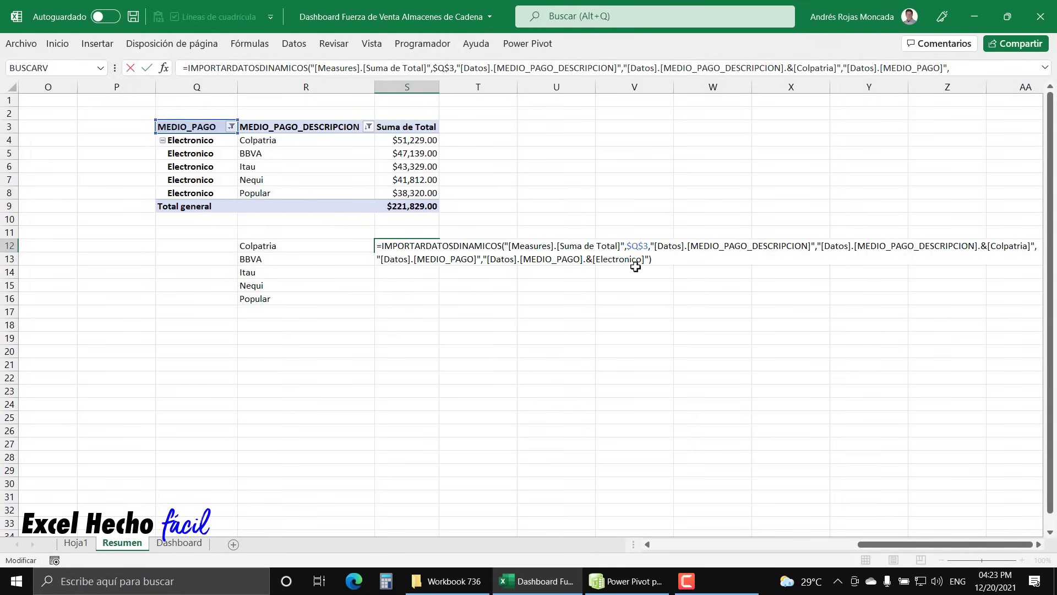
left_click(993, 246)
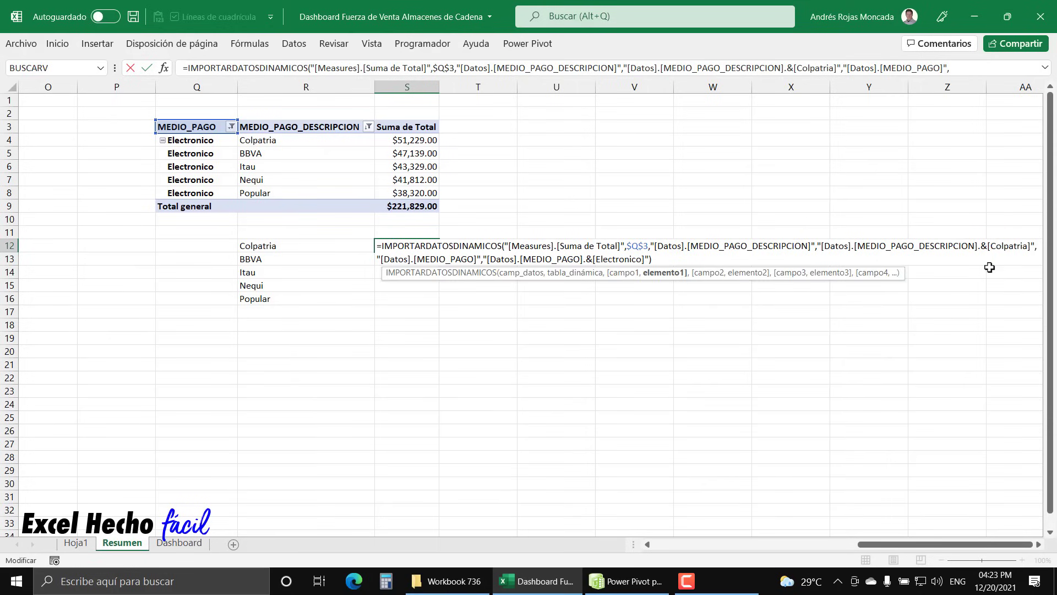
type("\"&")
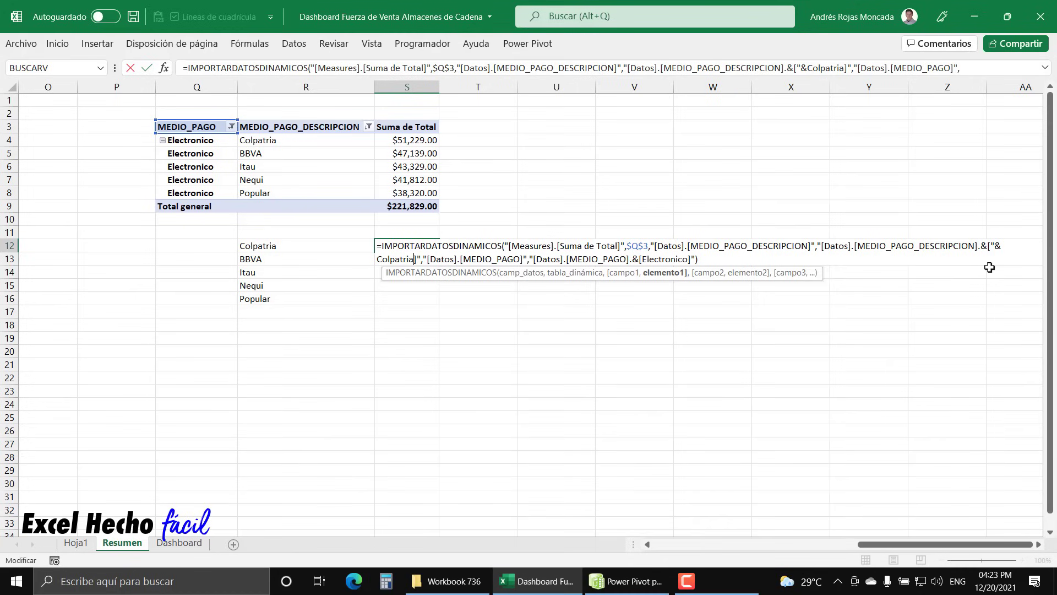
type("&\"")
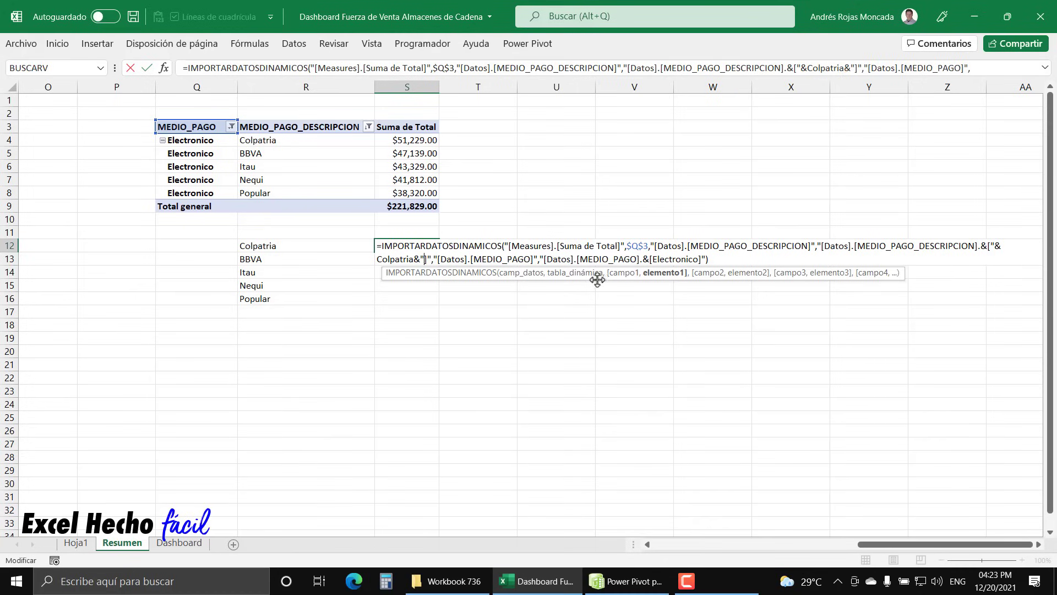
left_click_drag(391, 258, 378, 259)
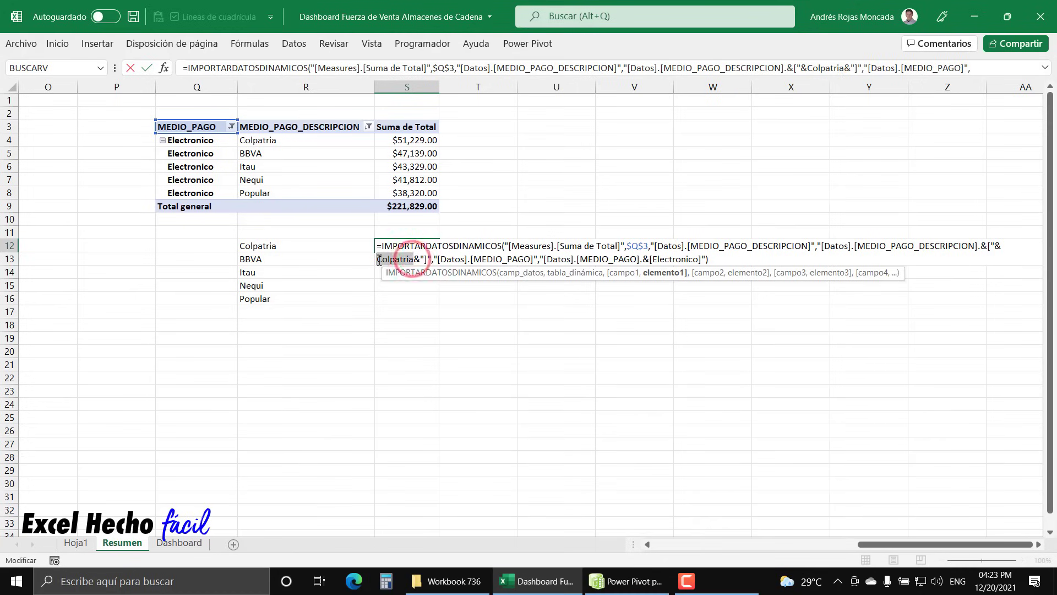
left_click(313, 246)
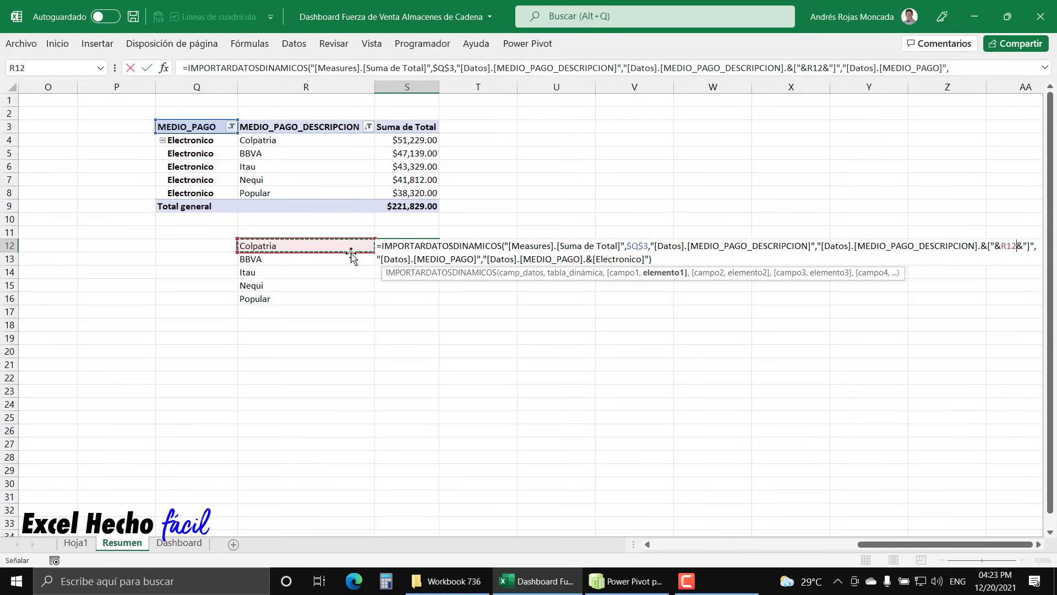
Wrap the S12 formula in SI.ERROR with 0 as the value returned on error.
left_click(381, 247)
type("si")
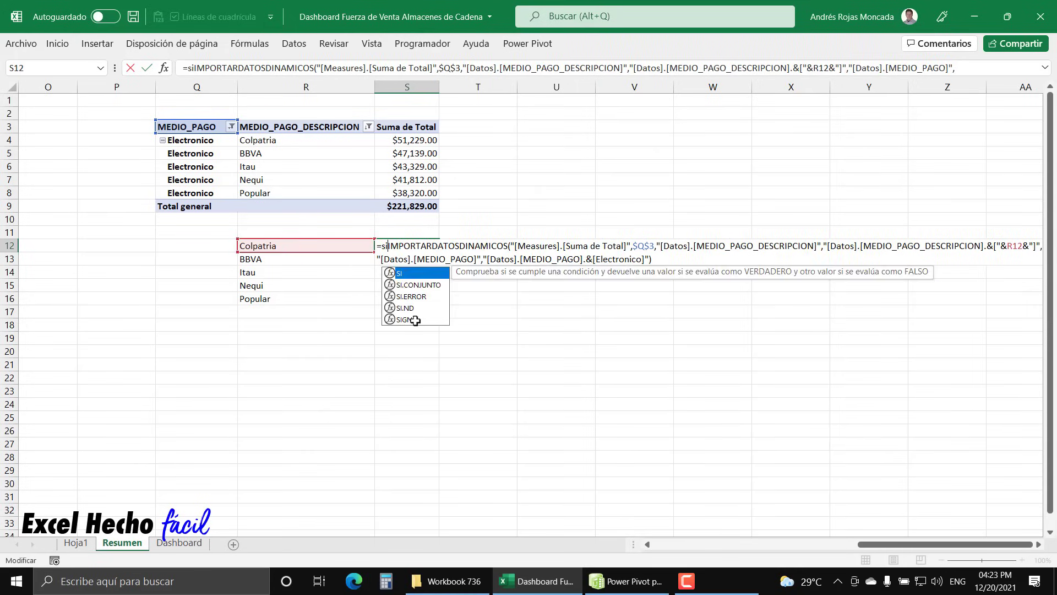
key("Down")
key("Down")
key("Tab")
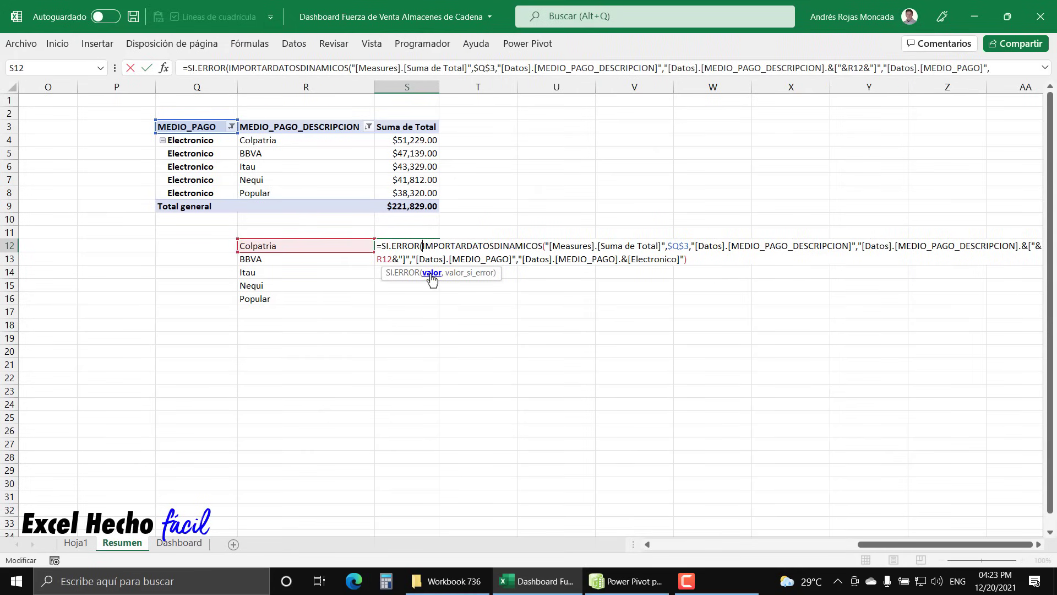
left_click(697, 262)
type(",0)")
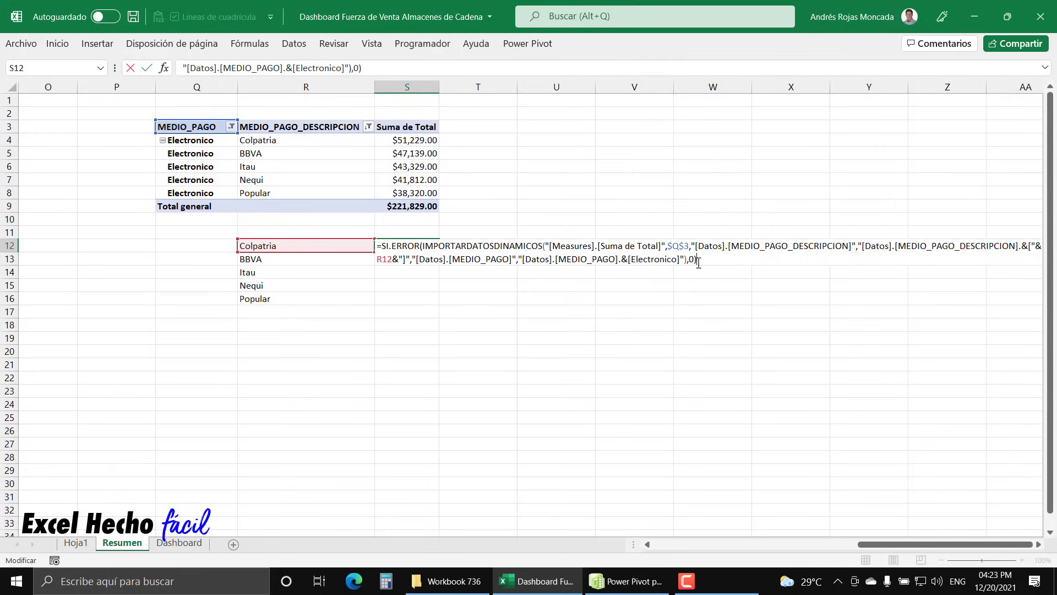
key("Return")
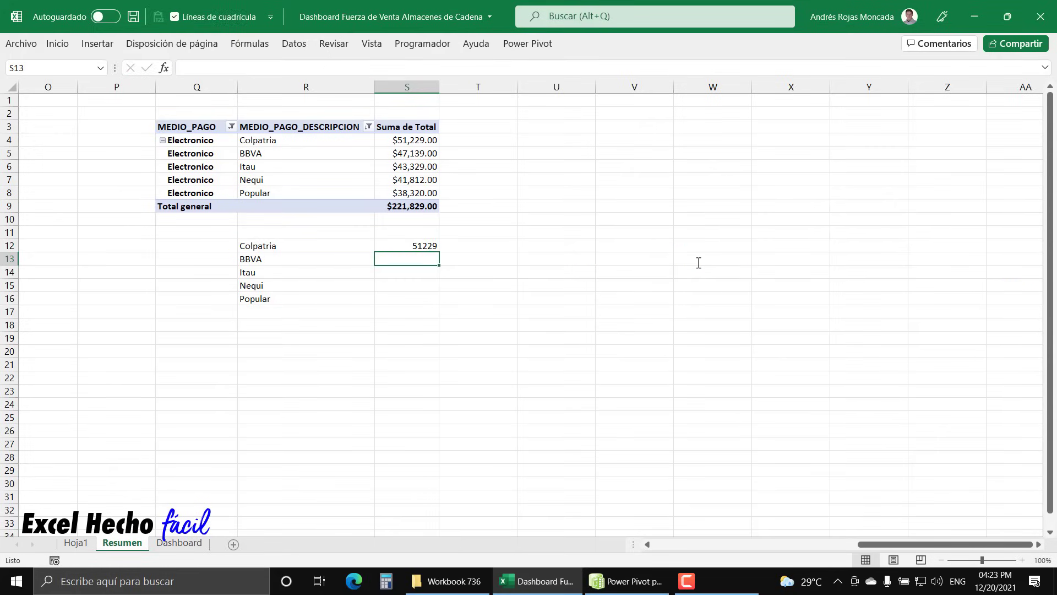
Copy the currency format of the pivot's S4 value to S12 and reduce it to no decimals.
left_click(428, 140)
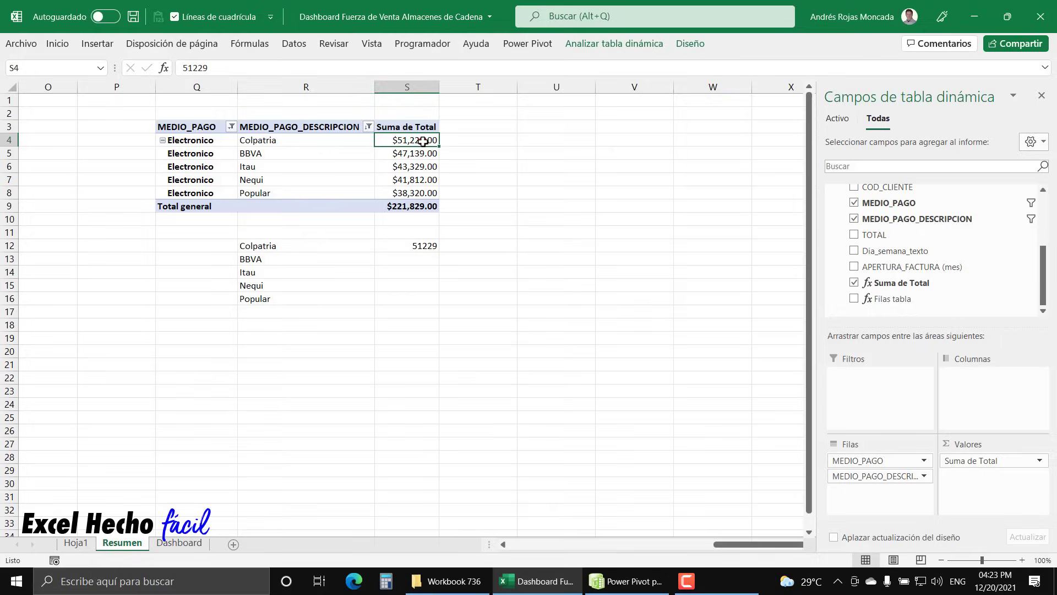
left_click(57, 44)
left_click(87, 99)
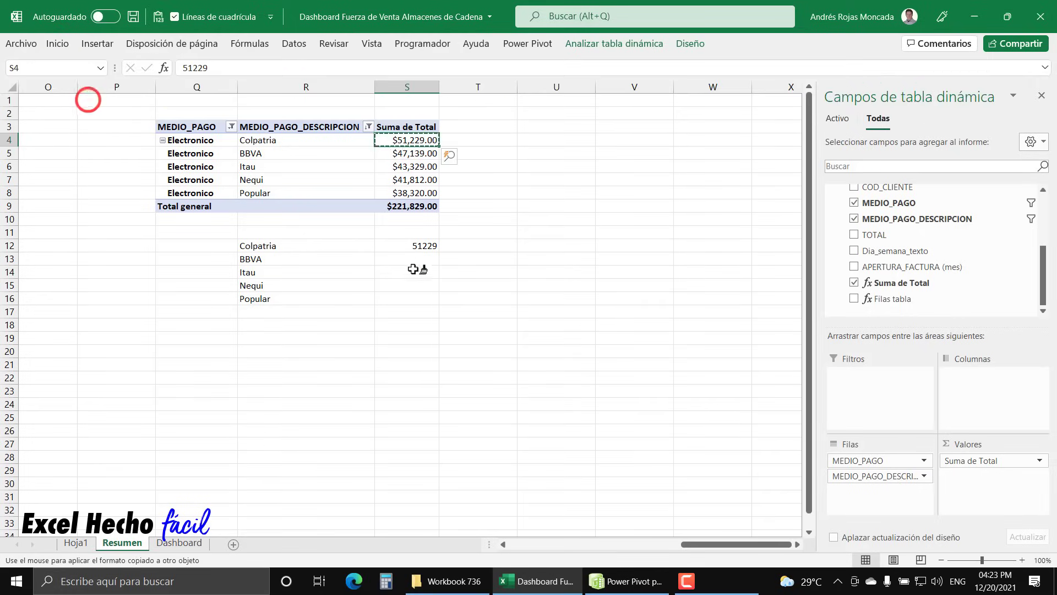
left_click(425, 246)
left_click(57, 43)
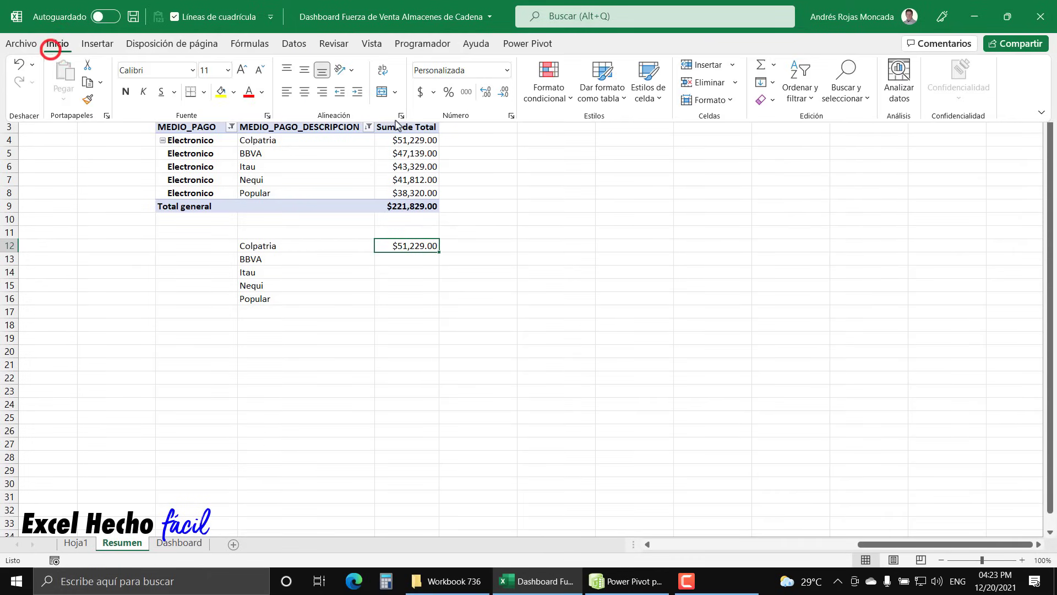
left_click(502, 93)
left_click(502, 94)
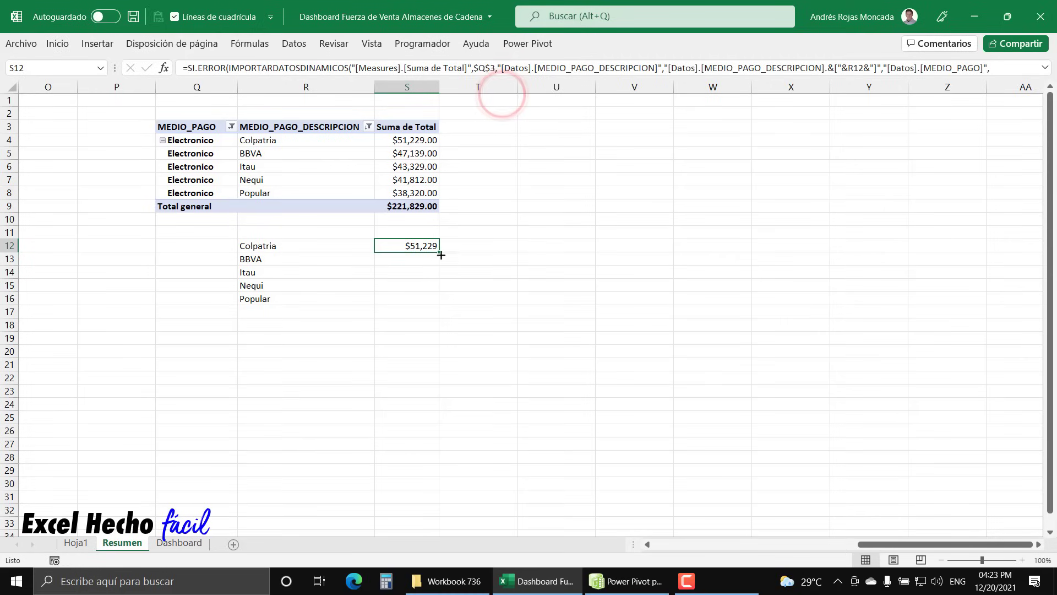
Fill the S12 formula and its format down to S16 for the remaining payment descriptions.
left_click_drag(439, 251, 432, 304)
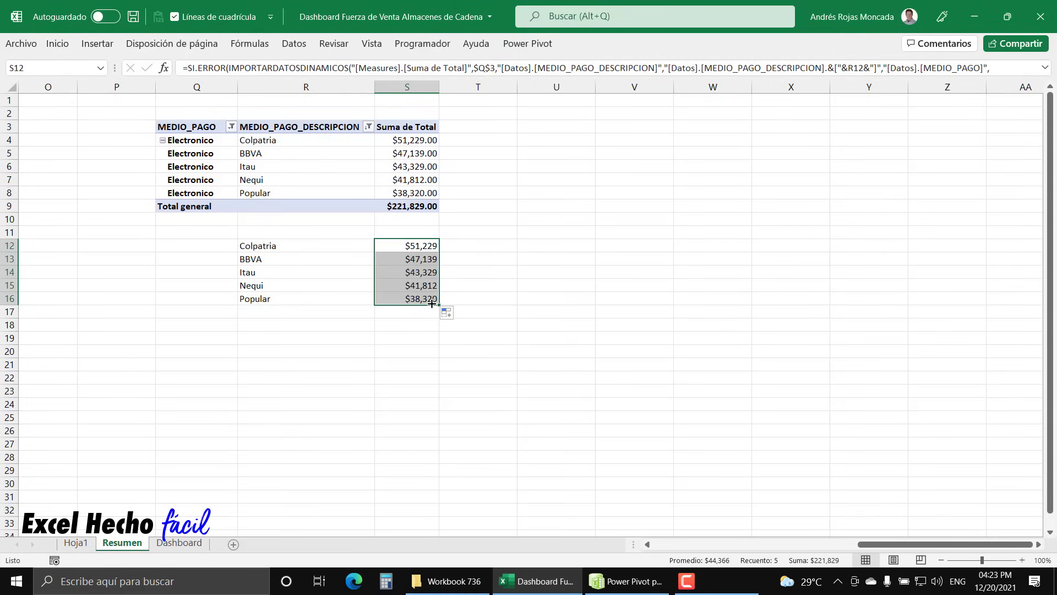
left_click(314, 245)
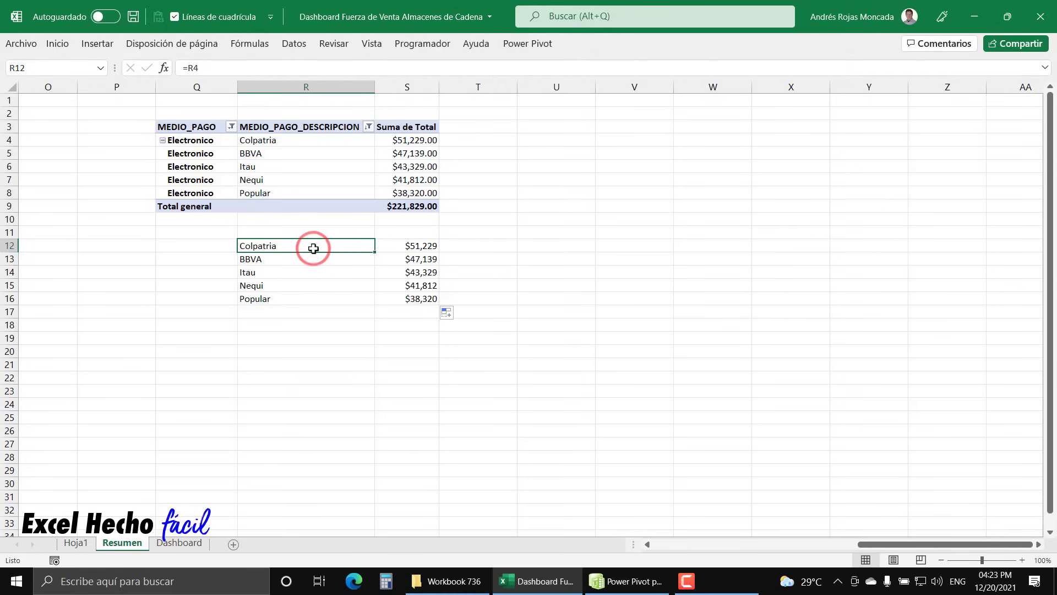
left_click(306, 327)
On the Dashboard sheet, duplicate the Total Facturado text box into the empty area below the cards and change its text to "Top 5".
left_click(179, 542)
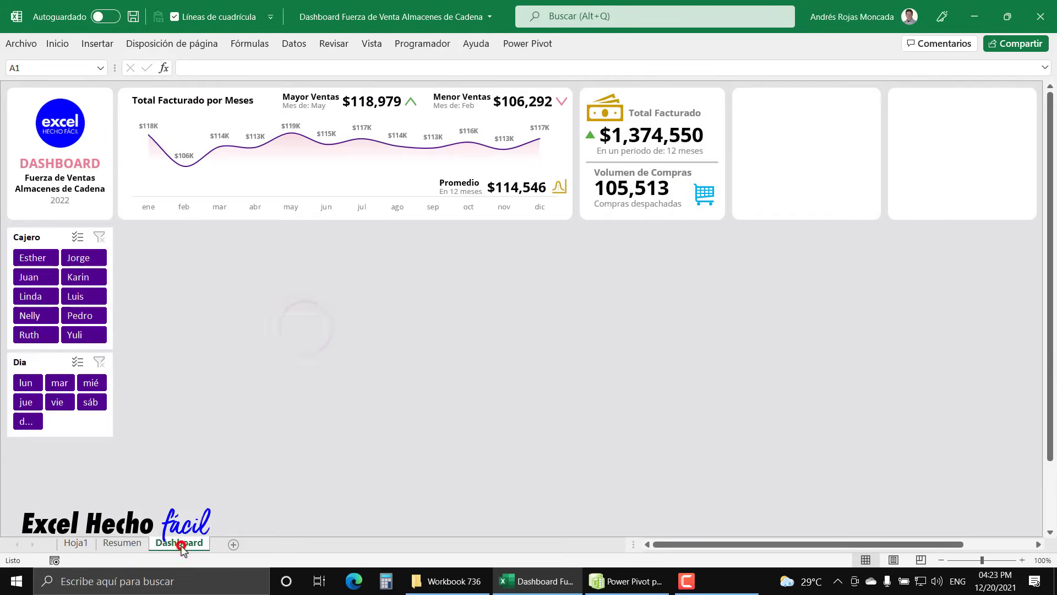
left_click(679, 115)
key("ctrl+c")
key("ctrl+v")
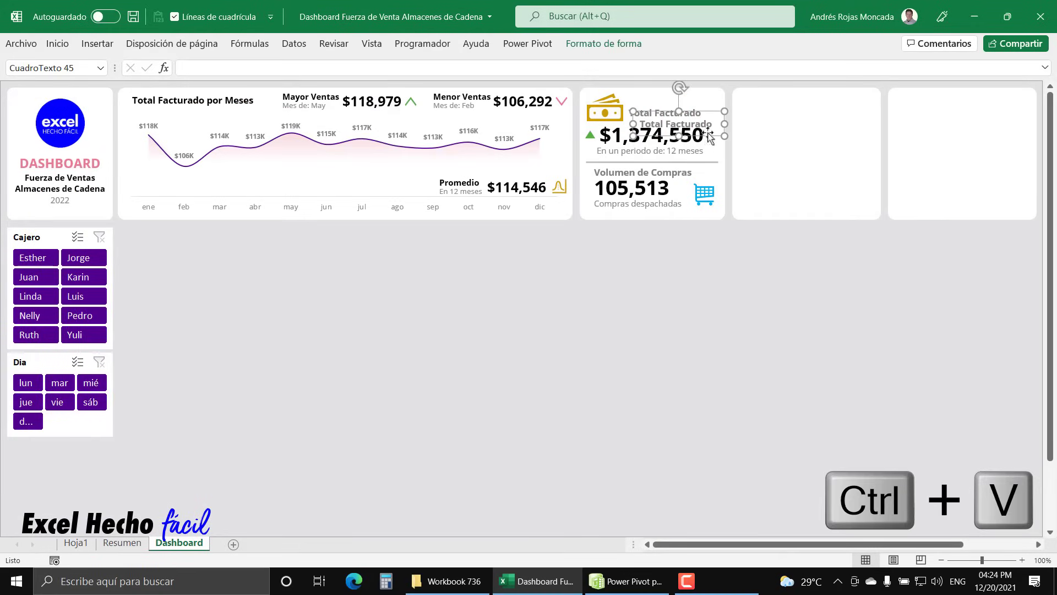
left_click_drag(712, 114, 741, 271)
triple_click(729, 279)
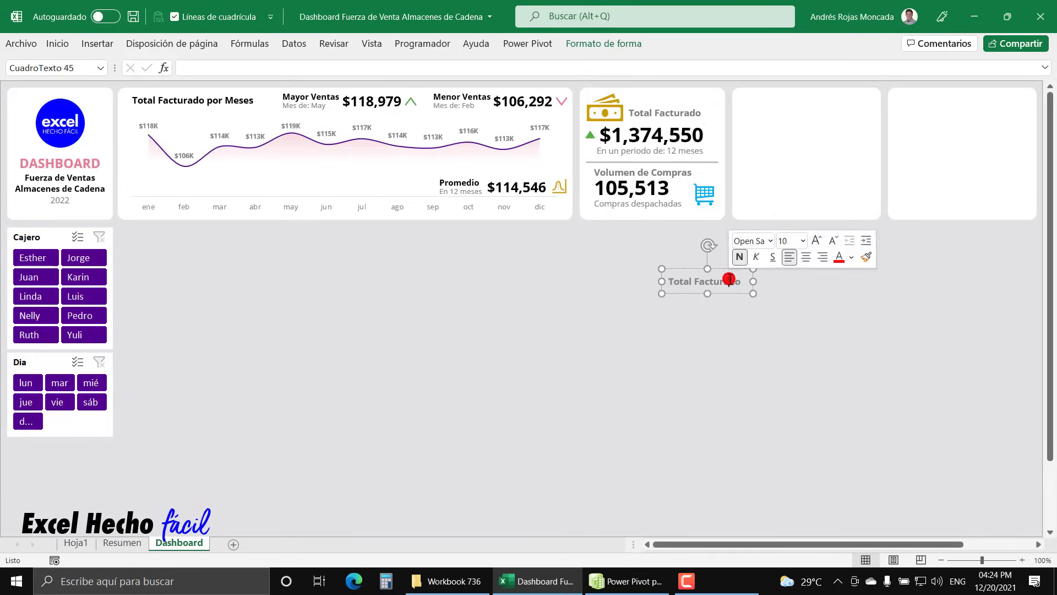
type("Top 5")
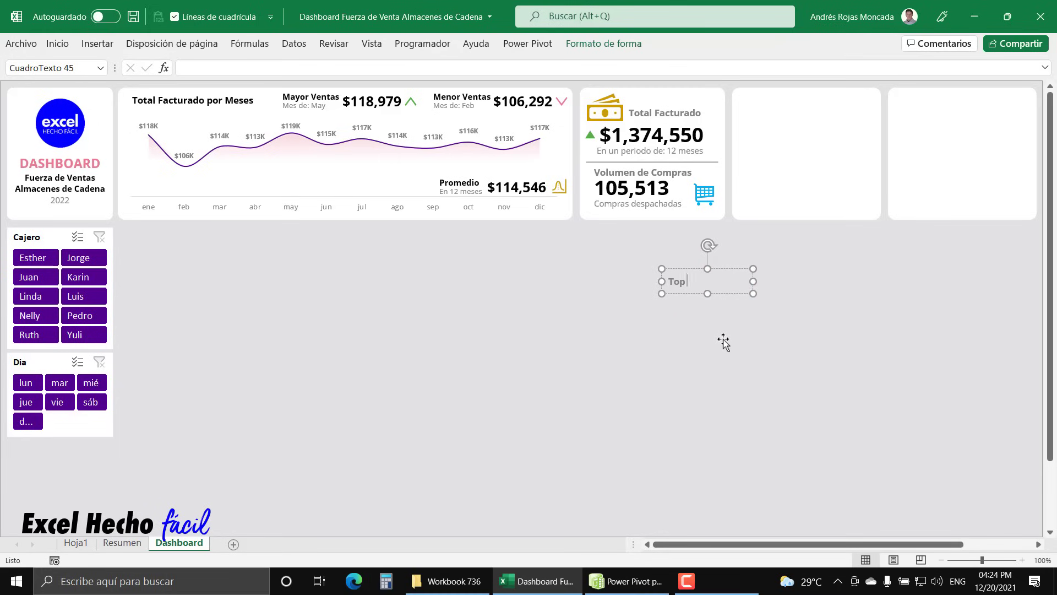
Set the Top 5 text box's font size to 8 and remove its bold formatting.
left_click(57, 44)
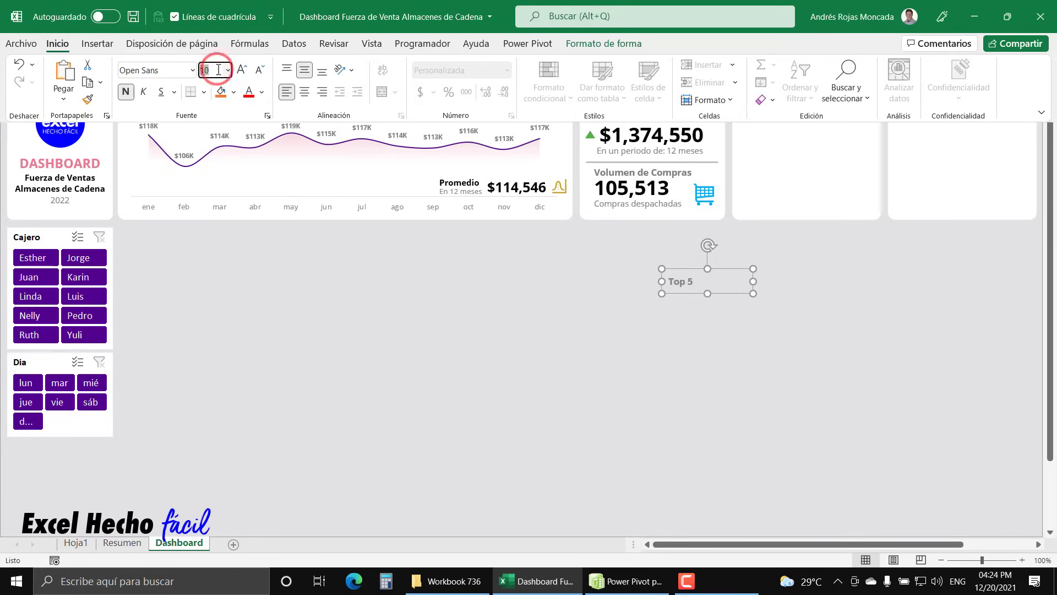
type("8")
key("Return")
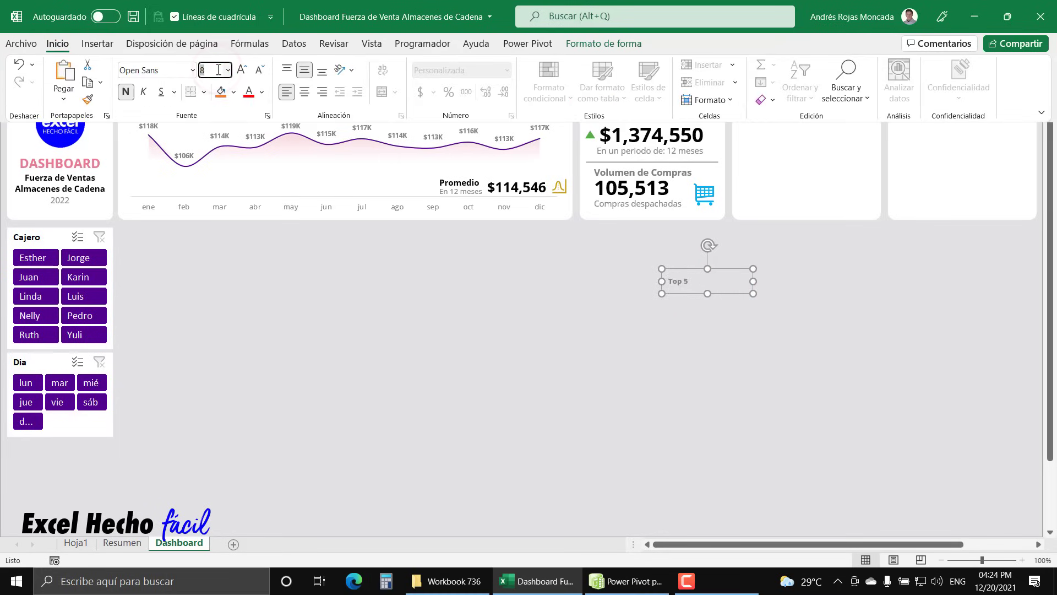
left_click(126, 94)
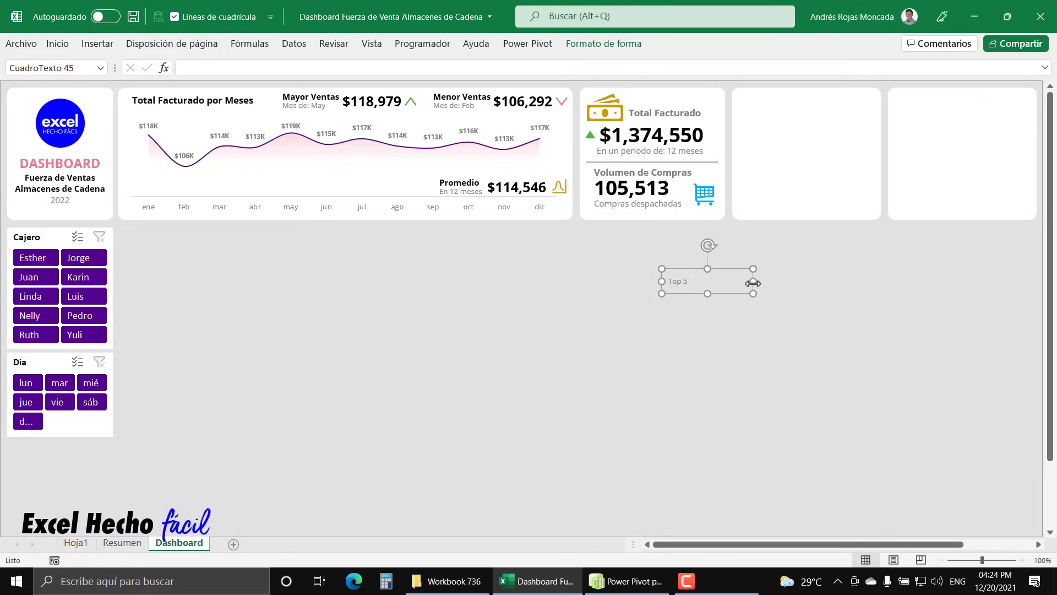
Duplicate the Top 5 text box, place the copy just below it and widen the copy.
left_click_drag(753, 283, 679, 327)
key("ctrl+v")
left_click_drag(723, 312, 769, 312)
Set the lower text box's font size to 10 and its font colour to black.
left_click(61, 47)
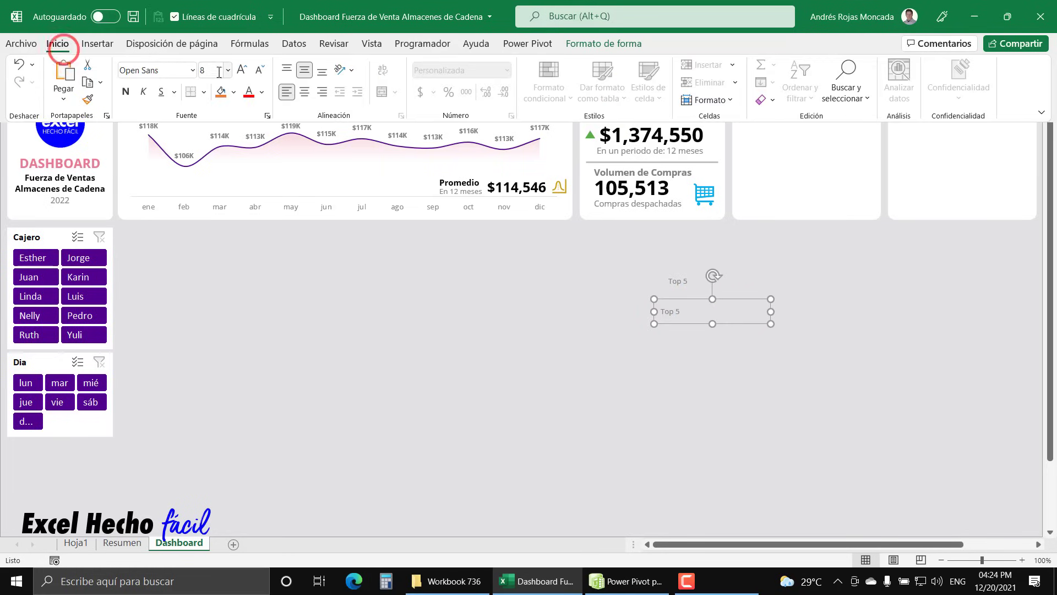
left_click(214, 70)
type("10")
key("Return")
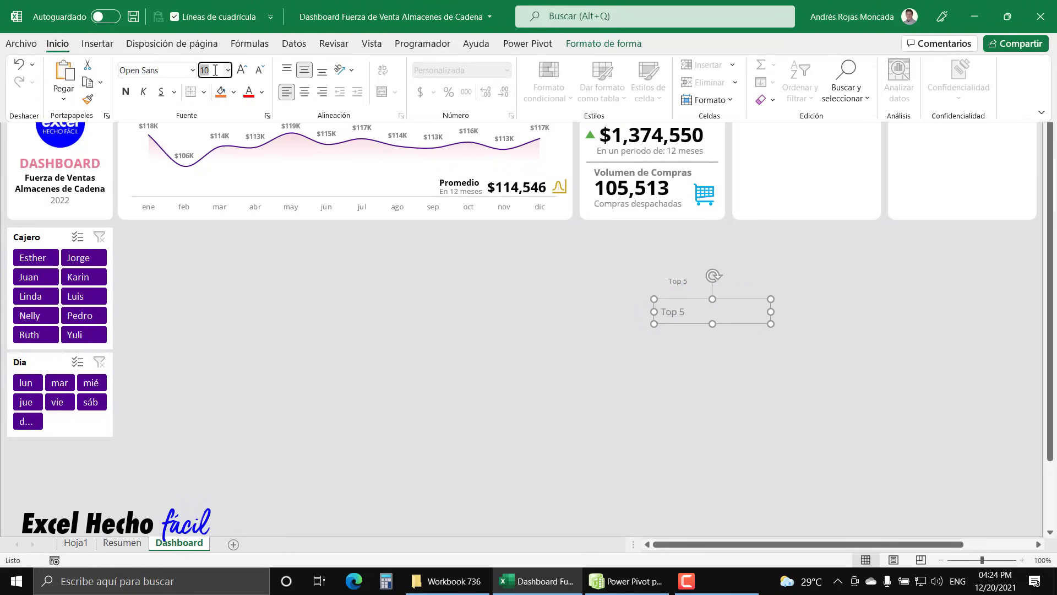
left_click(262, 92)
left_click(255, 109)
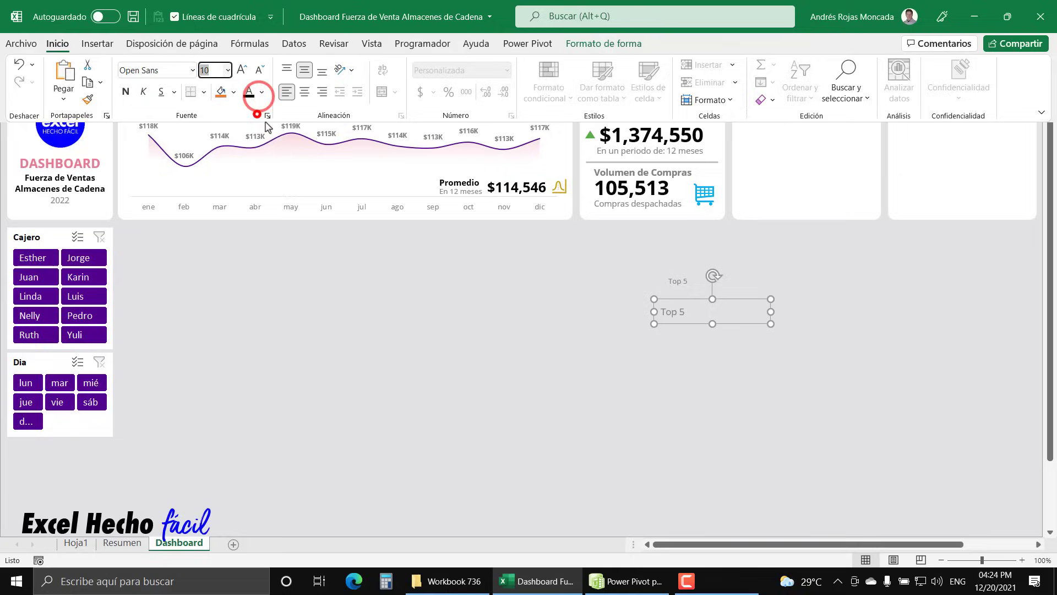
Change the lower text box's text to "Total Facturado", make it bold and move it directly beneath the Top 5 label.
left_click(687, 310)
double_click(687, 310)
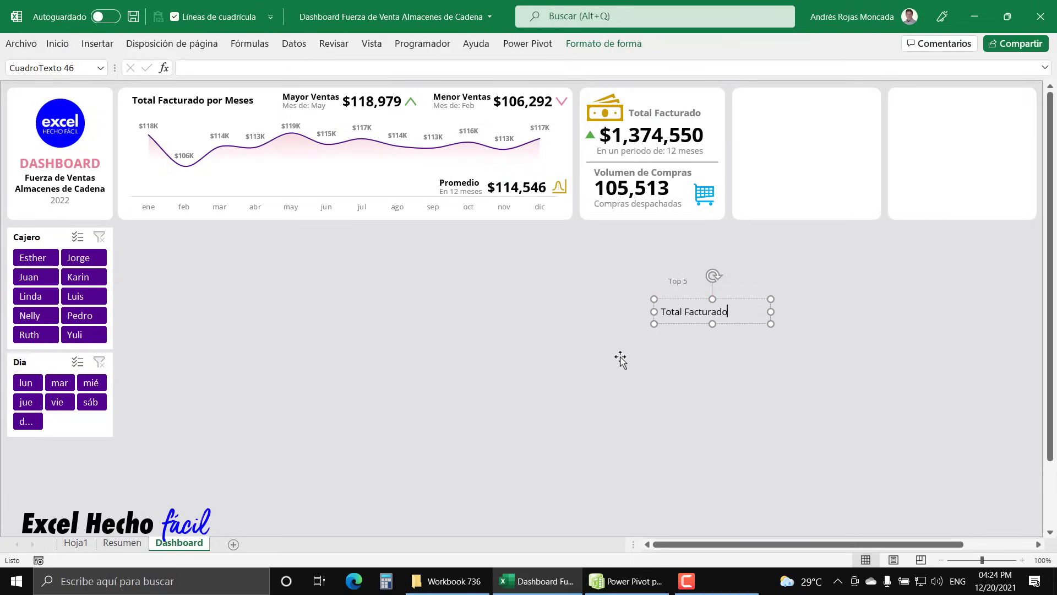
left_click(55, 43)
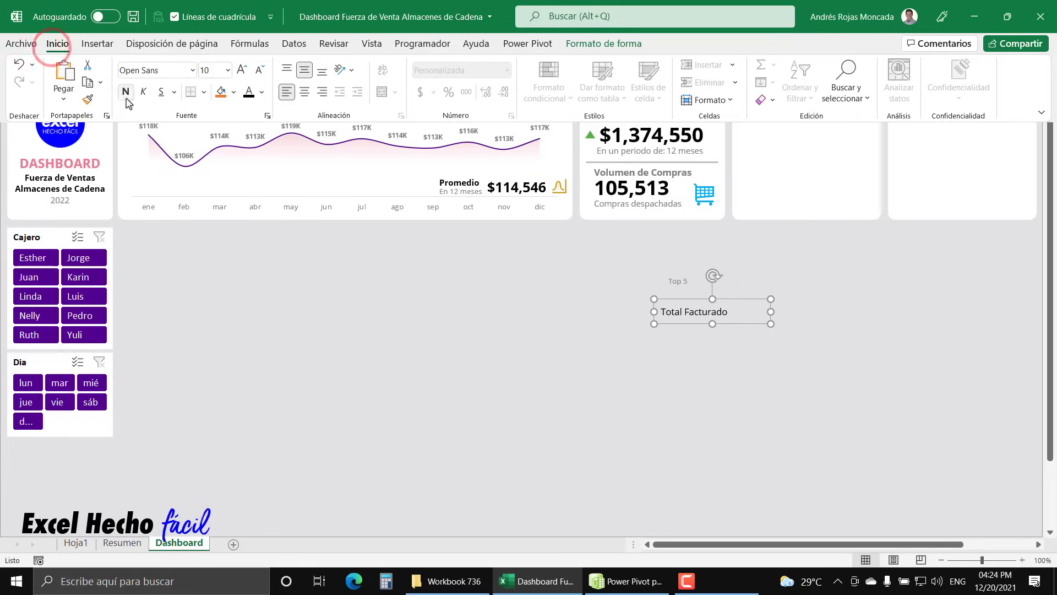
left_click(126, 94)
left_click_drag(738, 298, 744, 281)
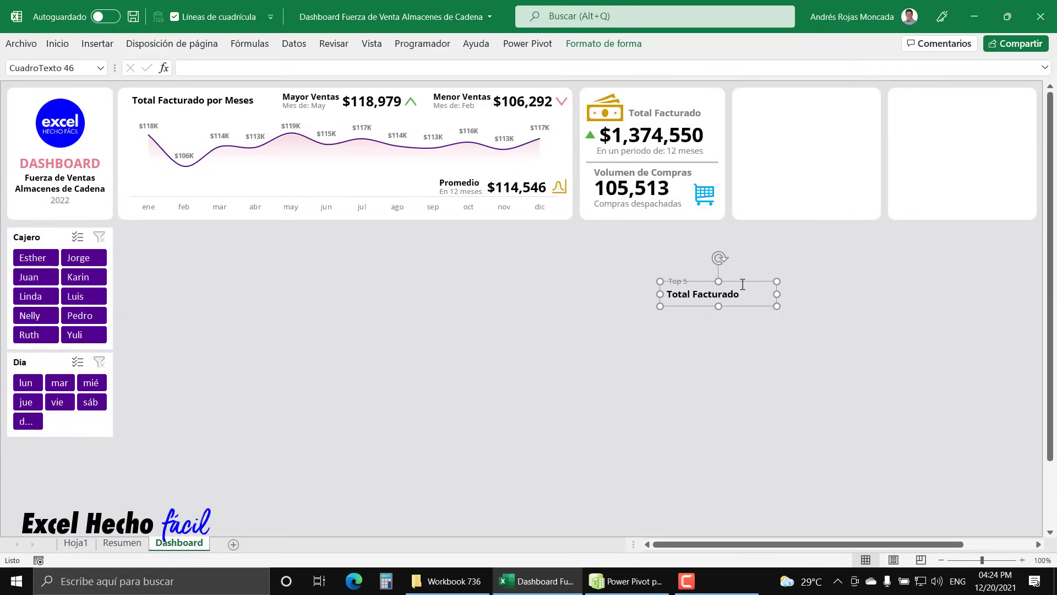
Duplicate the bold Total Facturado text box and place the copy just below it.
key("ctrl+c")
key("ctrl+v")
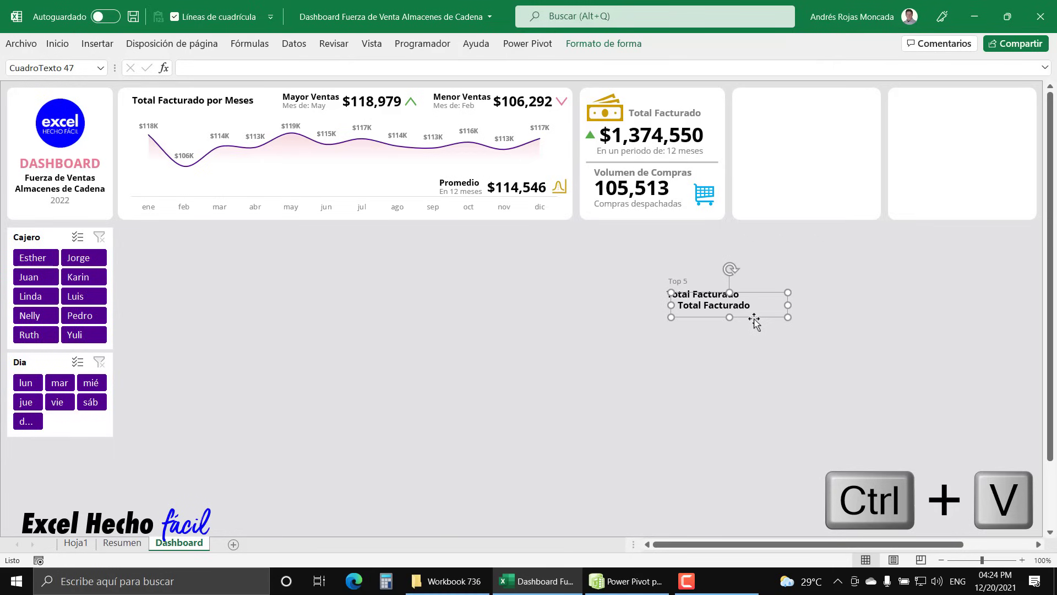
left_click_drag(754, 322, 724, 339)
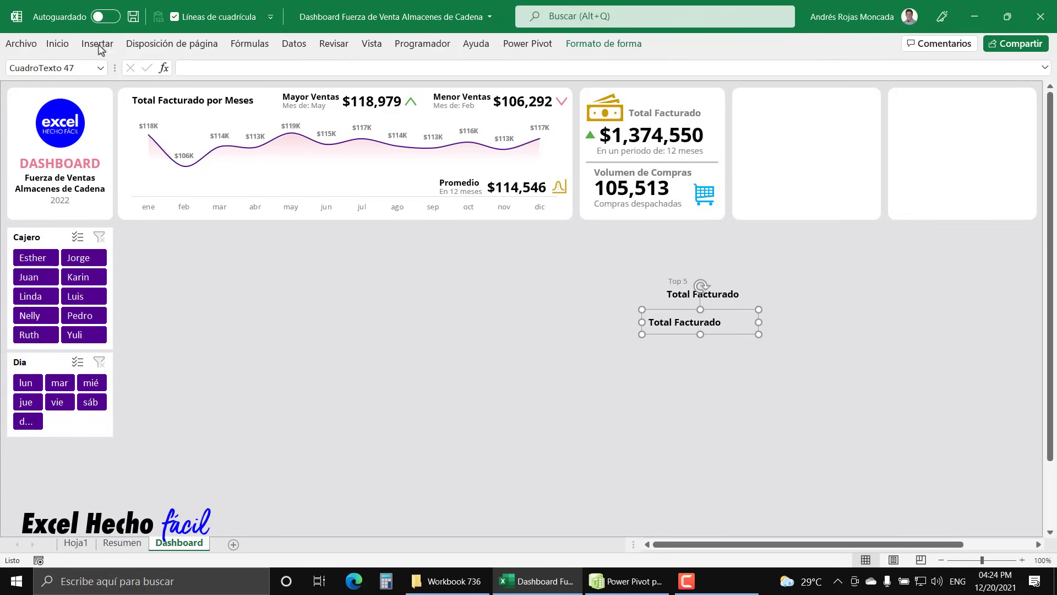
Set the duplicated Total Facturado text box's font size to 8 and its font colour to grey.
left_click(58, 44)
left_click(205, 68)
type("9")
key("Return")
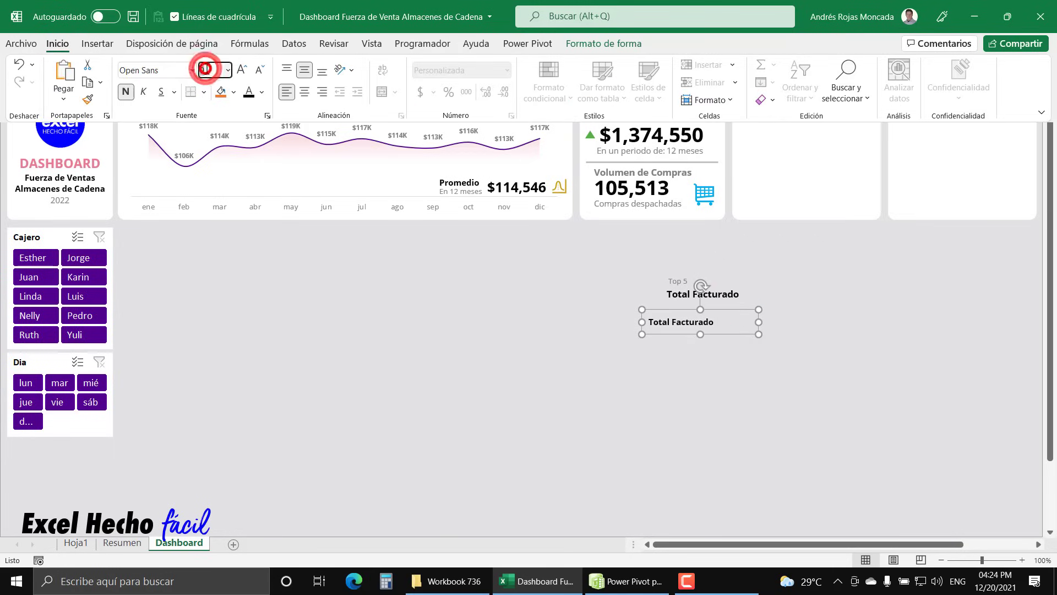
type("8")
key("Return")
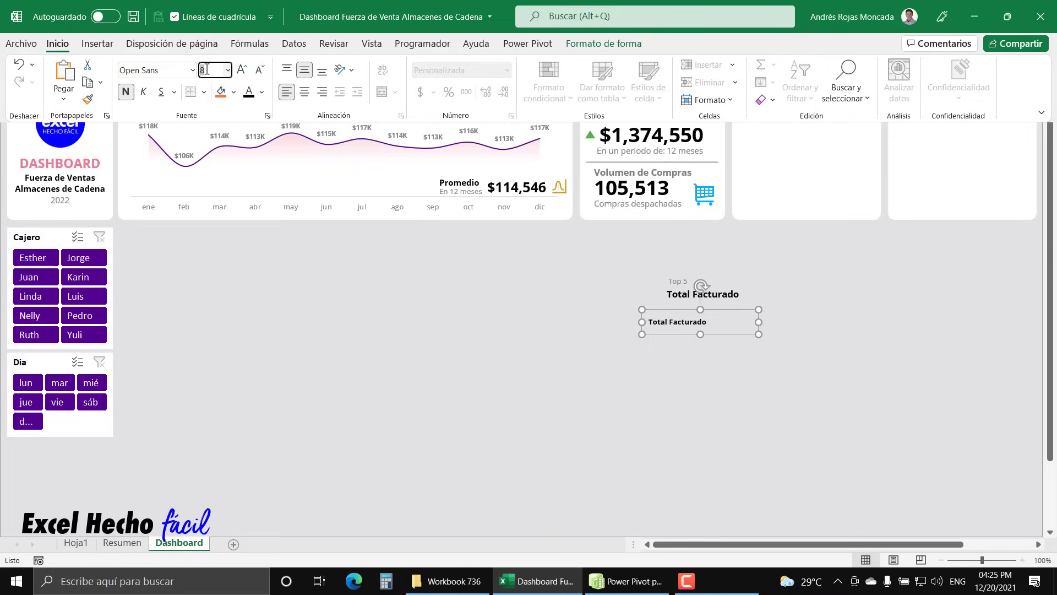
left_click(261, 92)
left_click(258, 164)
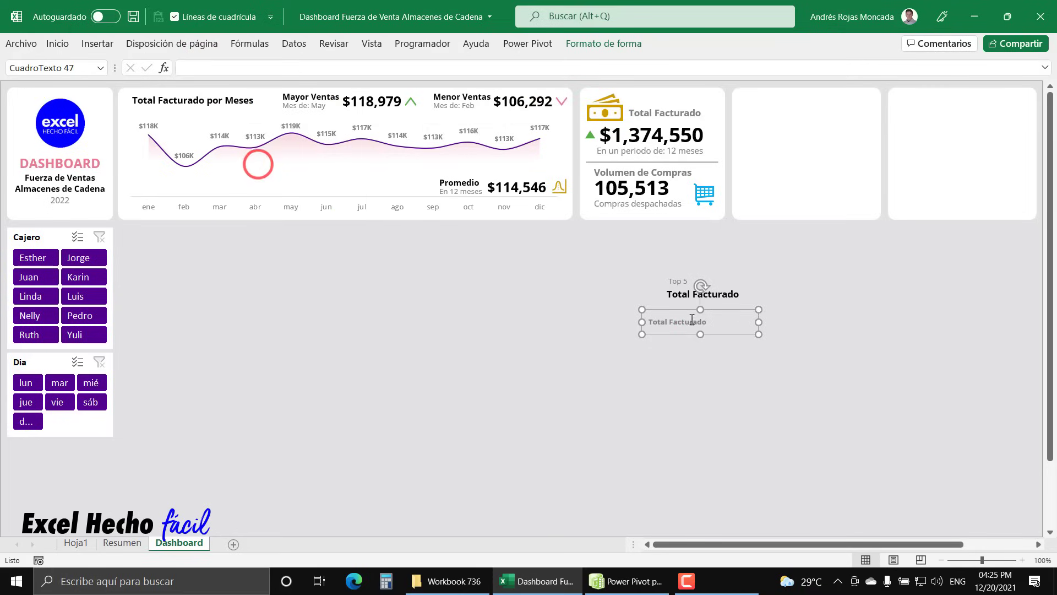
Change the grey copy's text to "Canales Electronicos" and move it directly under the bold Total Facturado text.
left_click(691, 321)
key("ctrl+e")
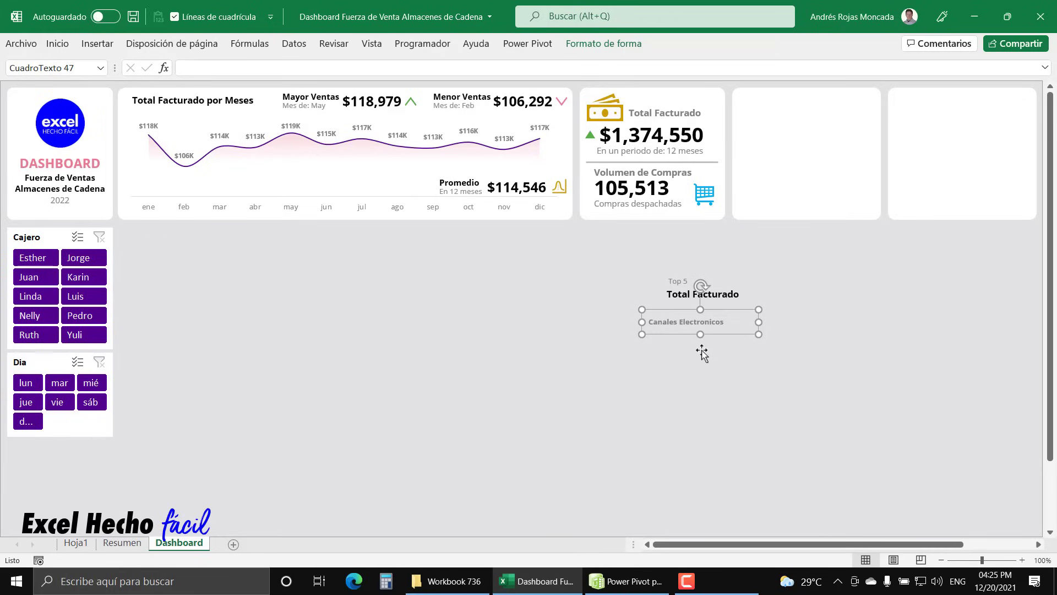
left_click(672, 295)
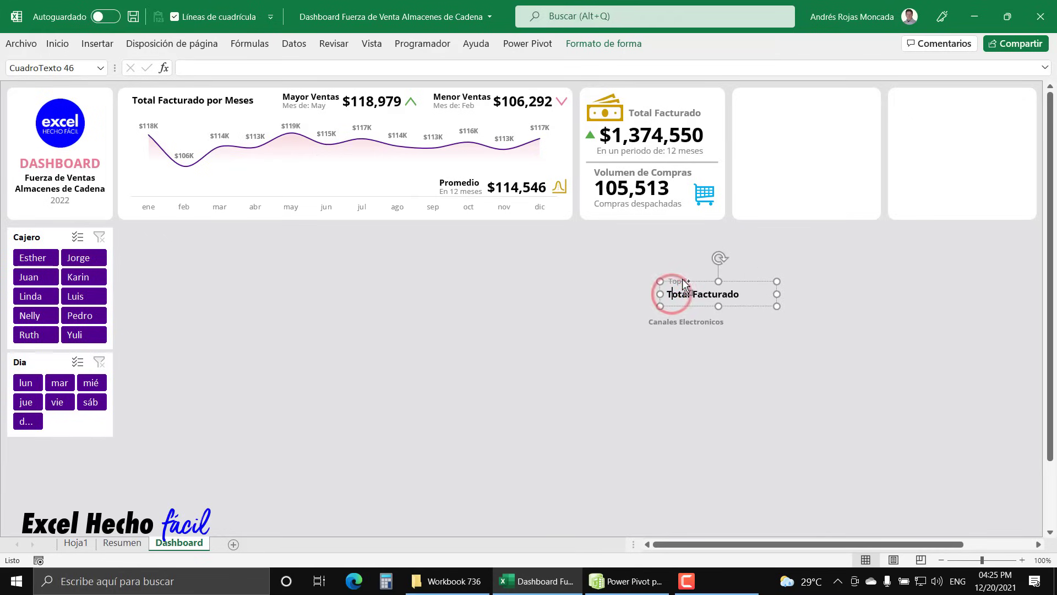
left_click(685, 319)
left_click_drag(685, 309, 703, 291)
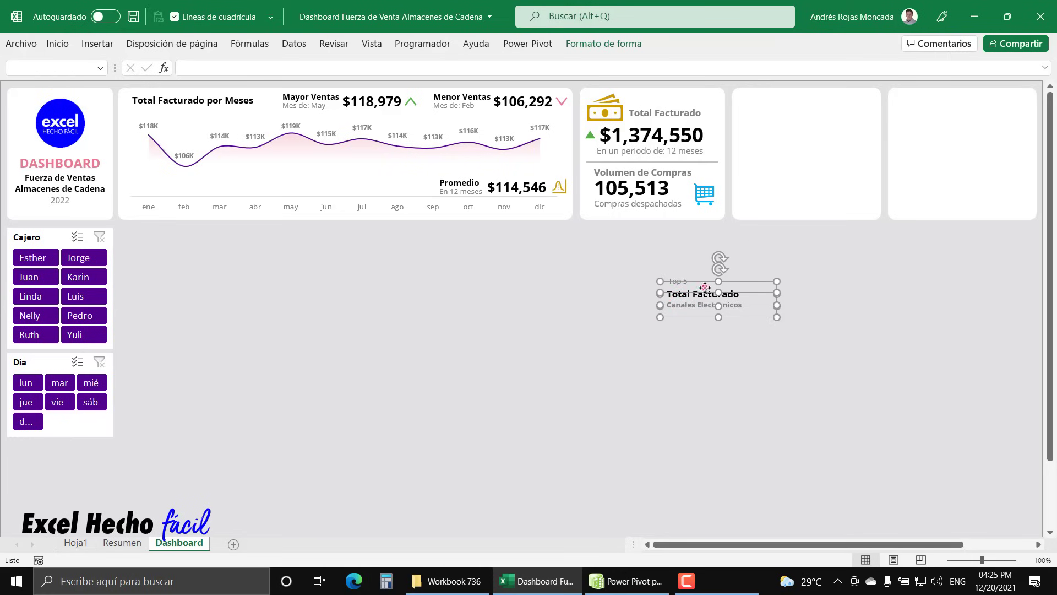
Align the Top 5, Total Facturado and Canales Electronicos text boxes to the left and distribute them vertically.
left_click(701, 291, "shift")
left_click(682, 278, "shift")
left_click(598, 40)
left_click(847, 66)
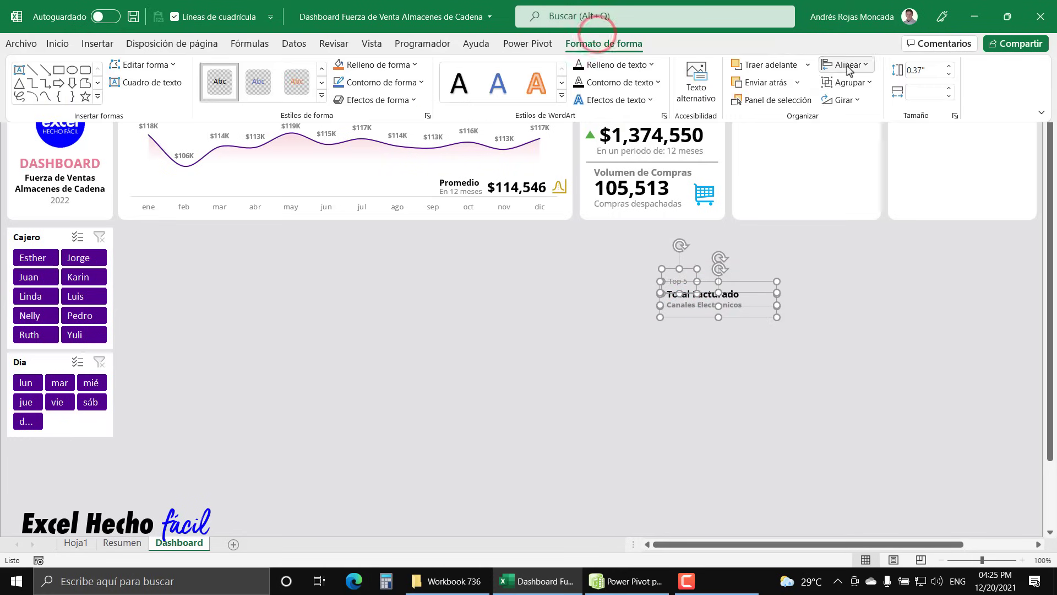
left_click(850, 83)
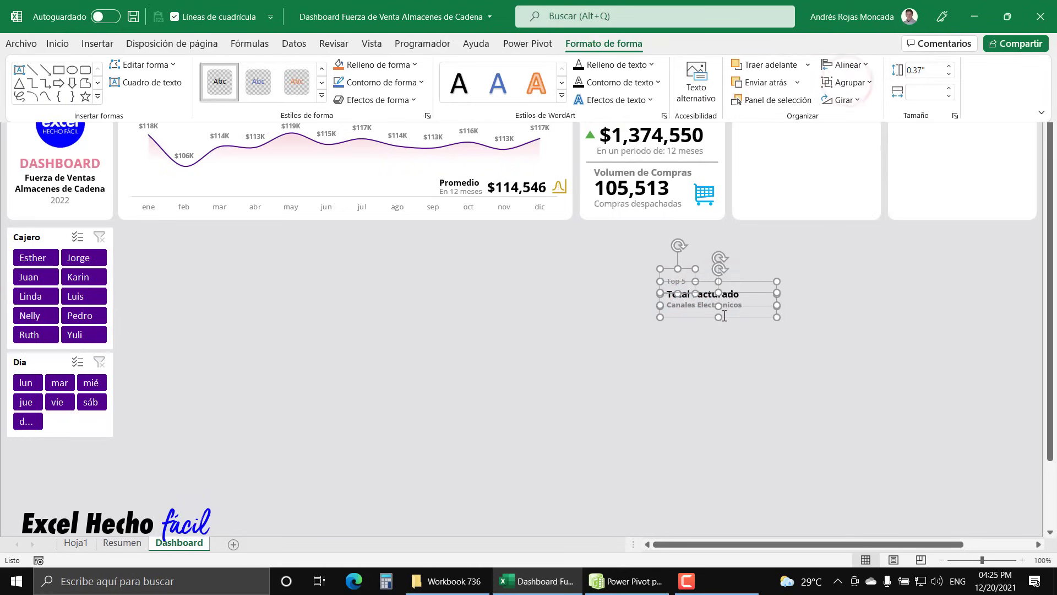
left_click(846, 64)
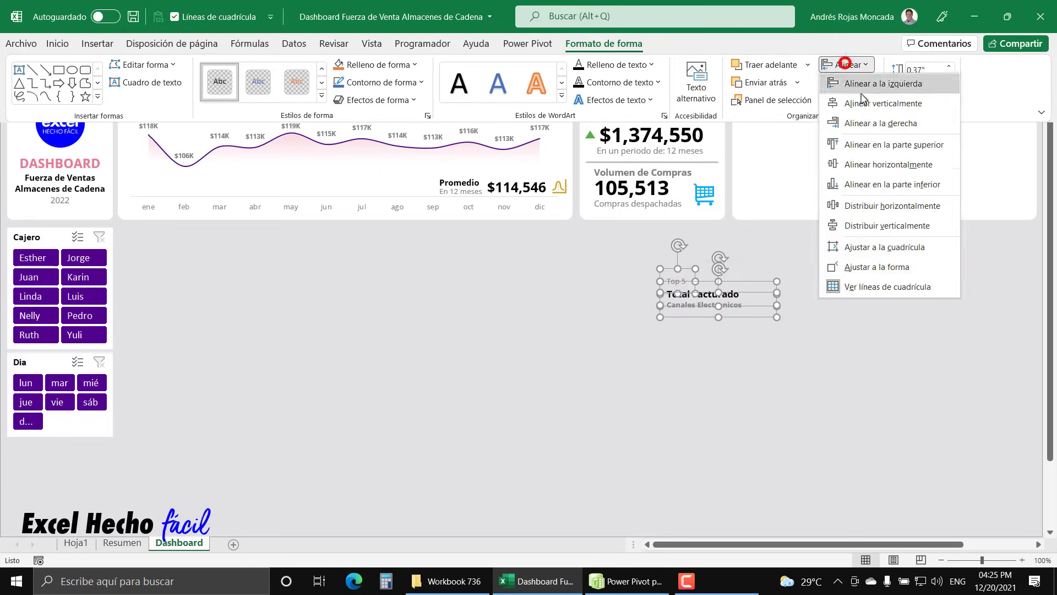
left_click(860, 225)
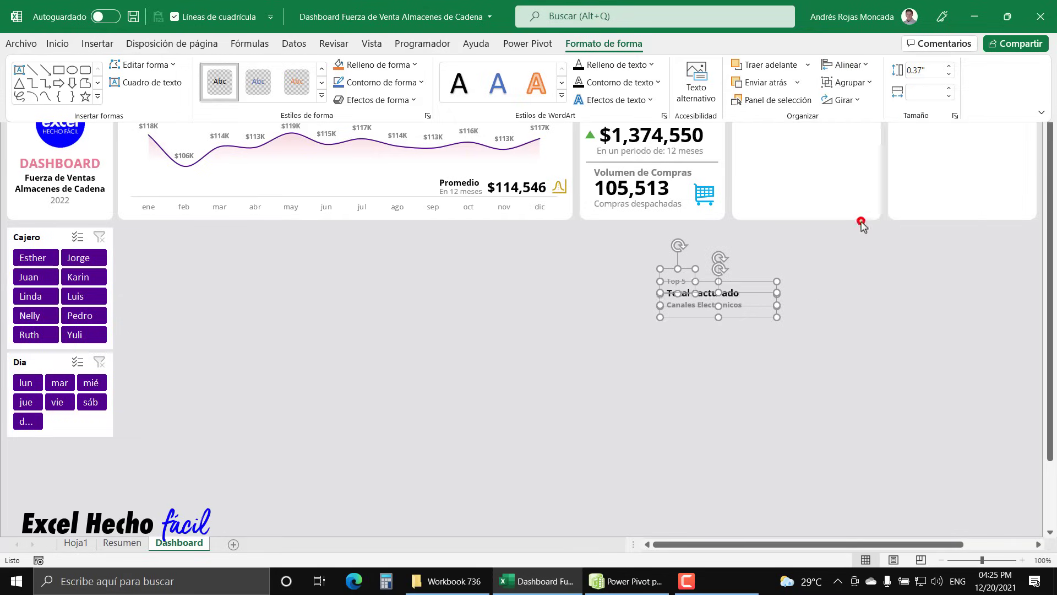
left_click(699, 352)
Nudge Canales Electronicos slightly up and Top 5 slightly down so both sit closer to Total Facturado.
left_click(694, 305)
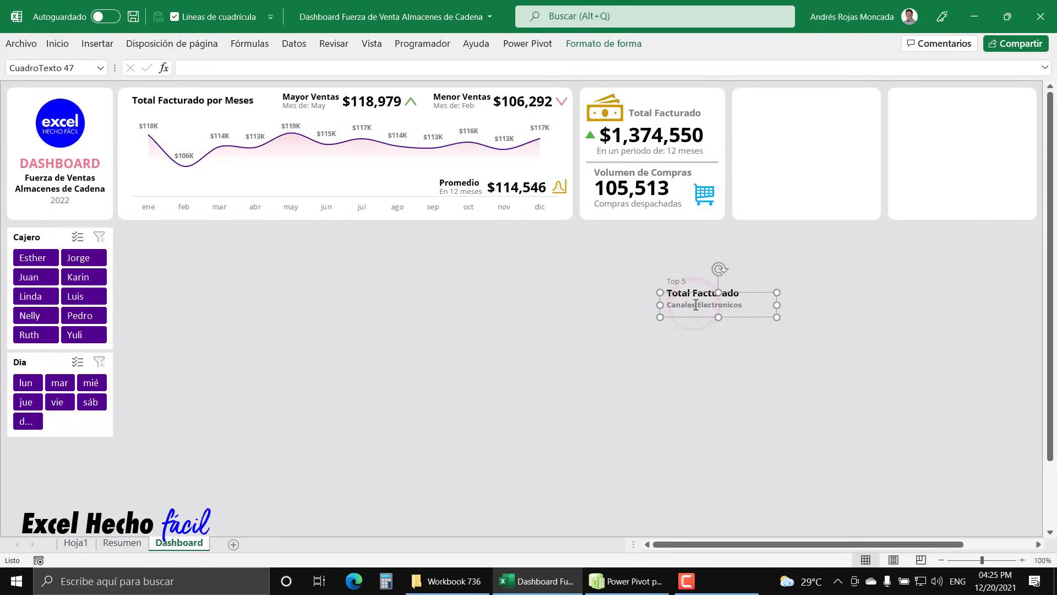
key("Up")
key("Up")
key("Up")
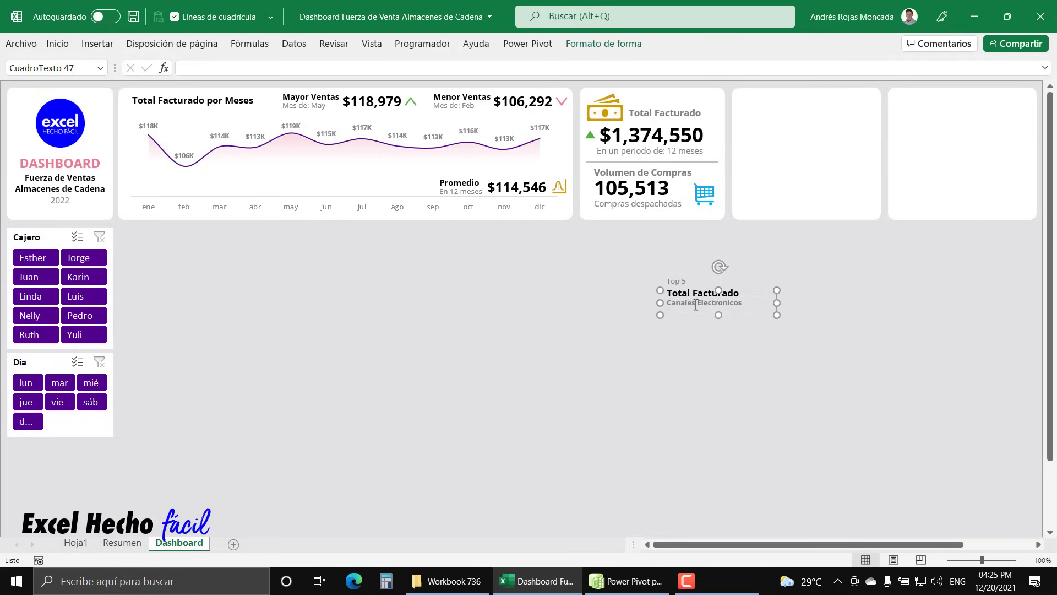
key("Escape")
left_click(682, 282)
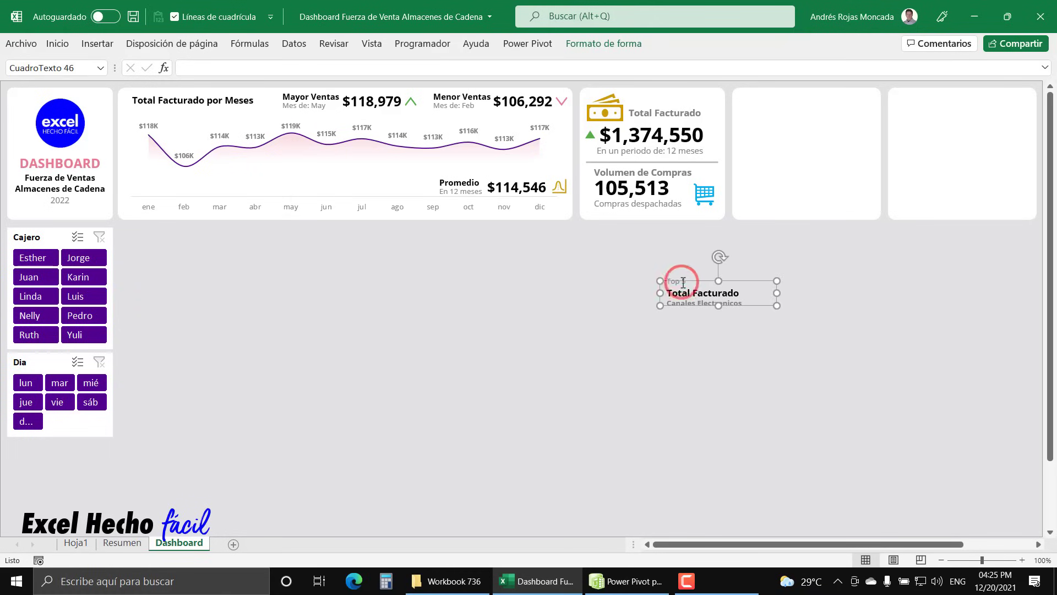
left_click(681, 278)
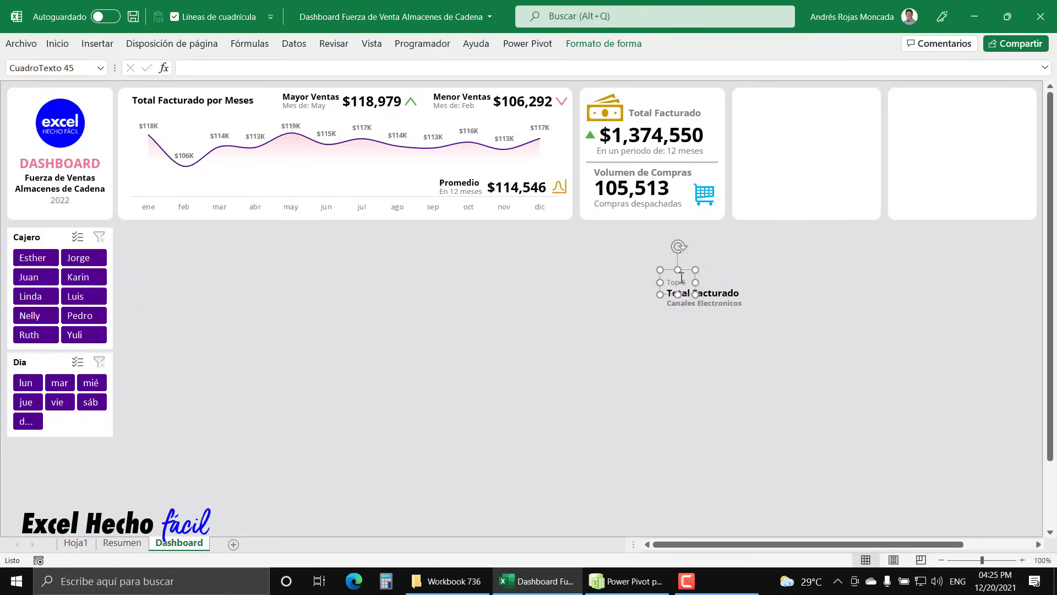
left_click(680, 277)
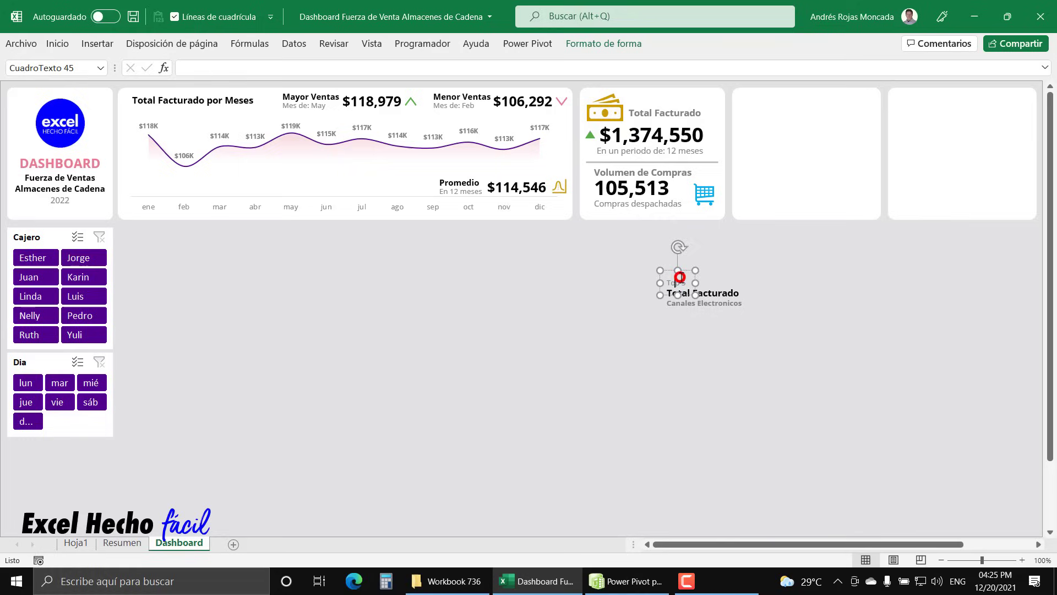
Move the Top 5, Total Facturado and Canales Electronicos text boxes together to the upper left of the first empty card.
left_click(708, 292, "ctrl")
left_click(726, 304, "ctrl")
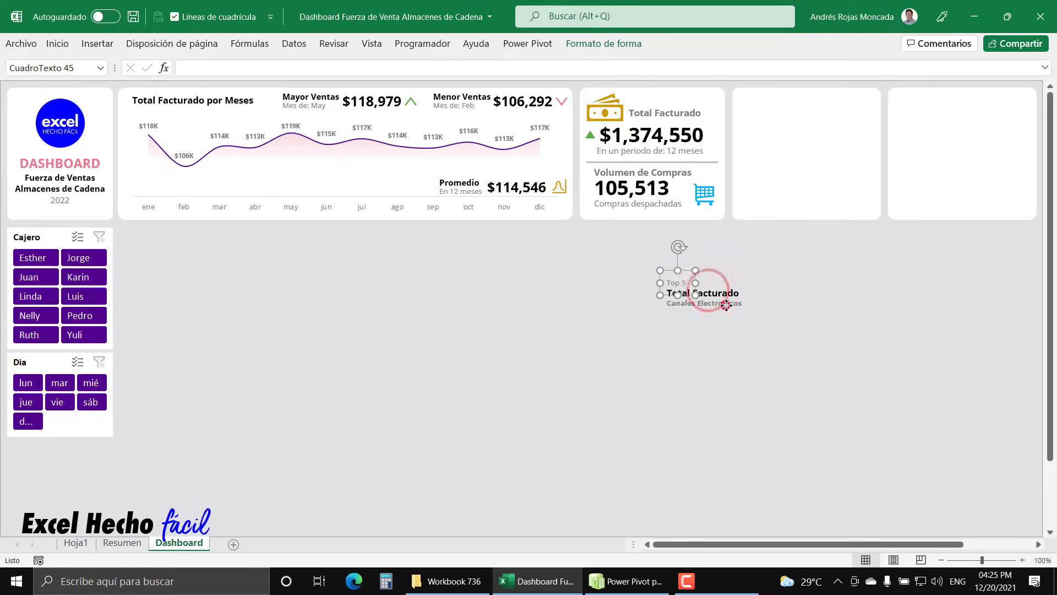
left_click(691, 308, "ctrl")
left_click(727, 285, "ctrl")
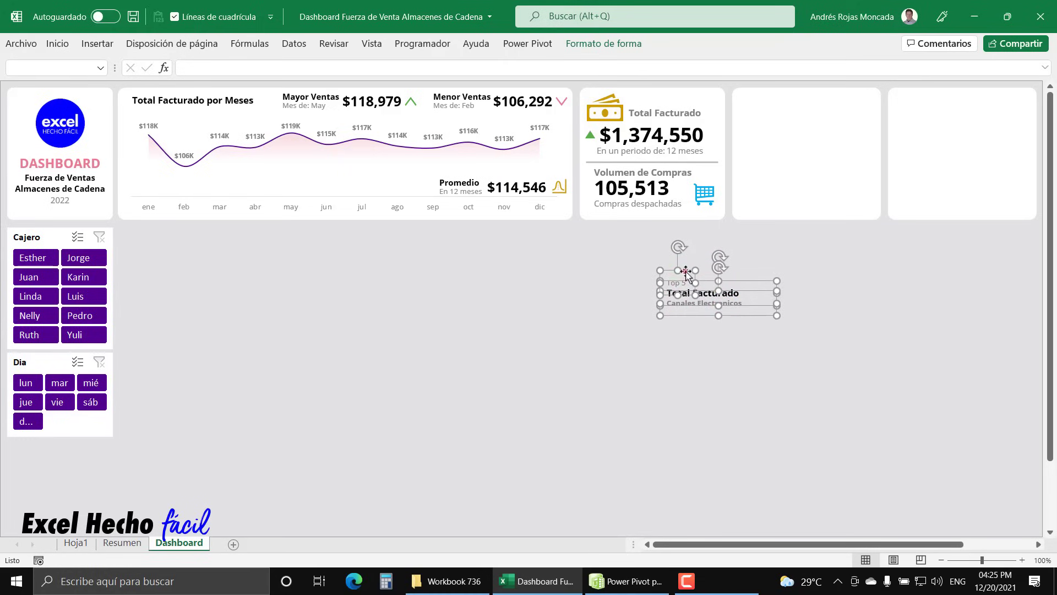
left_click_drag(685, 272, 760, 90)
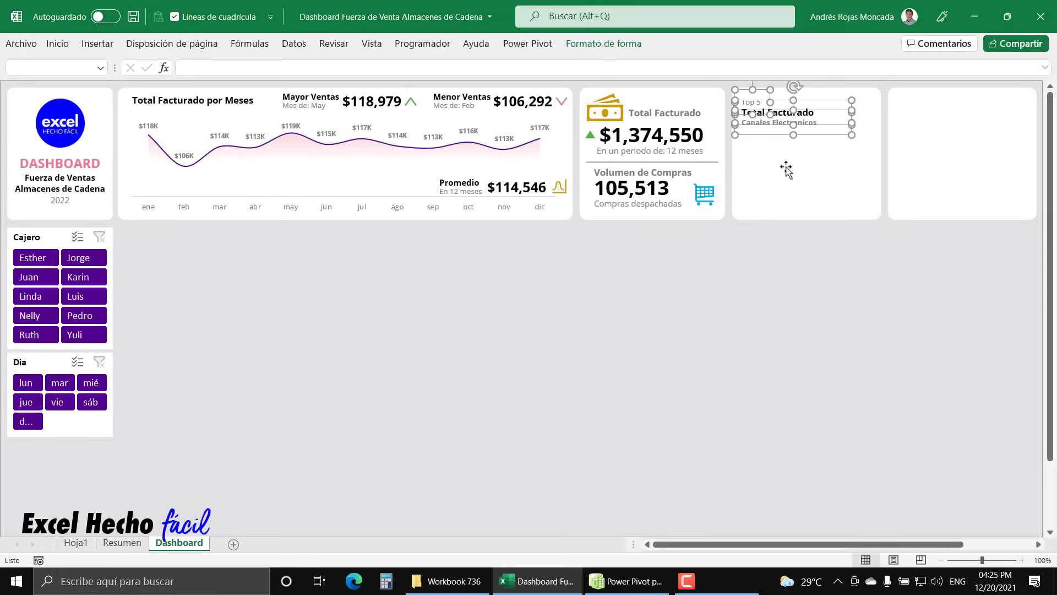
key("Escape")
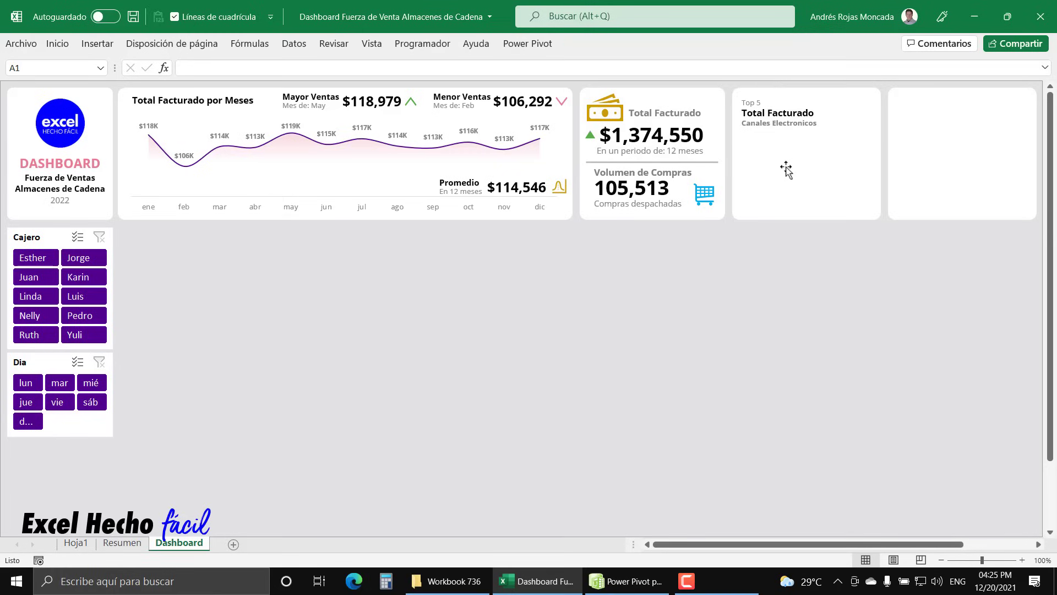
Search the icon library for "Estrellas", insert the solid single star and place it in the empty area below the cards.
left_click(98, 44)
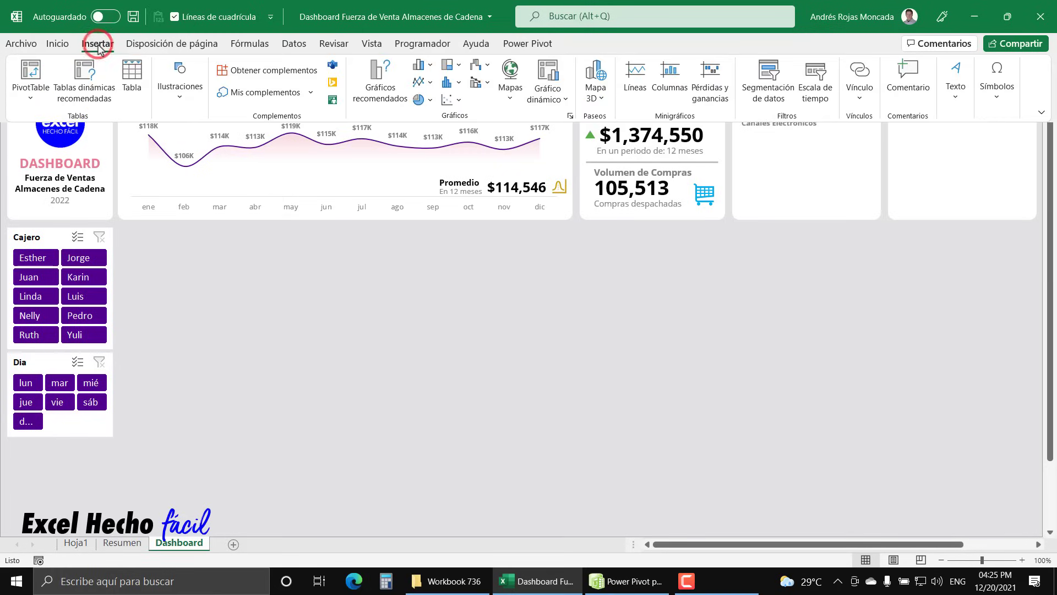
left_click(174, 99)
left_click(238, 140)
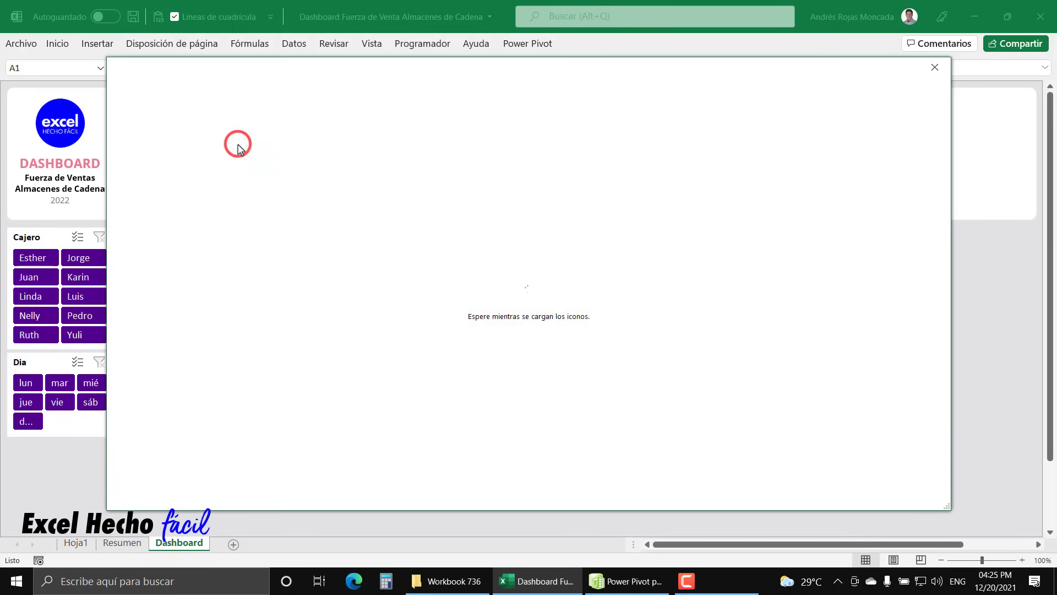
type("Estrellas")
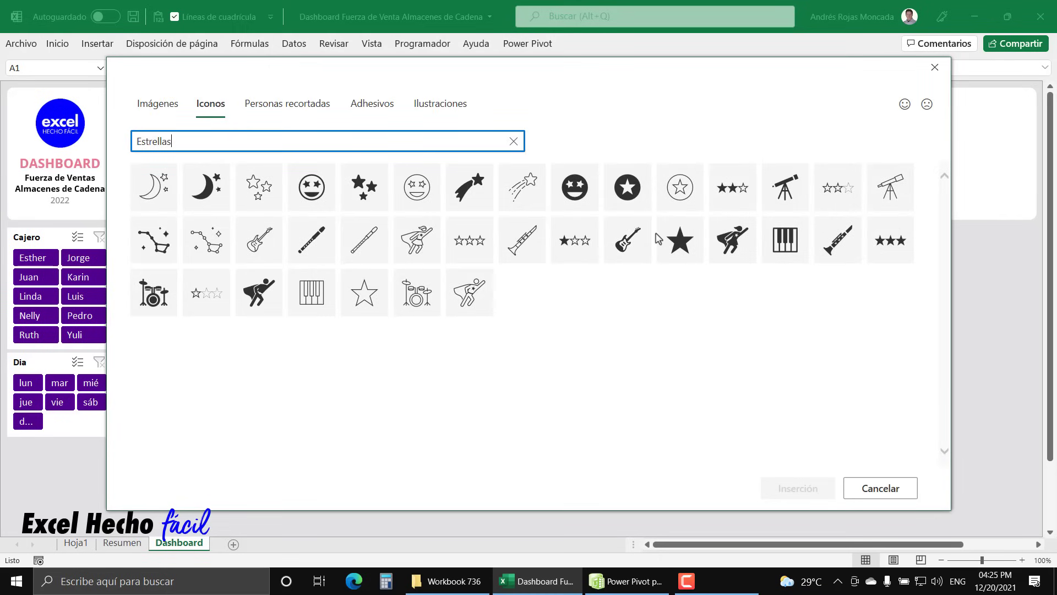
left_click(676, 242)
left_click(815, 487)
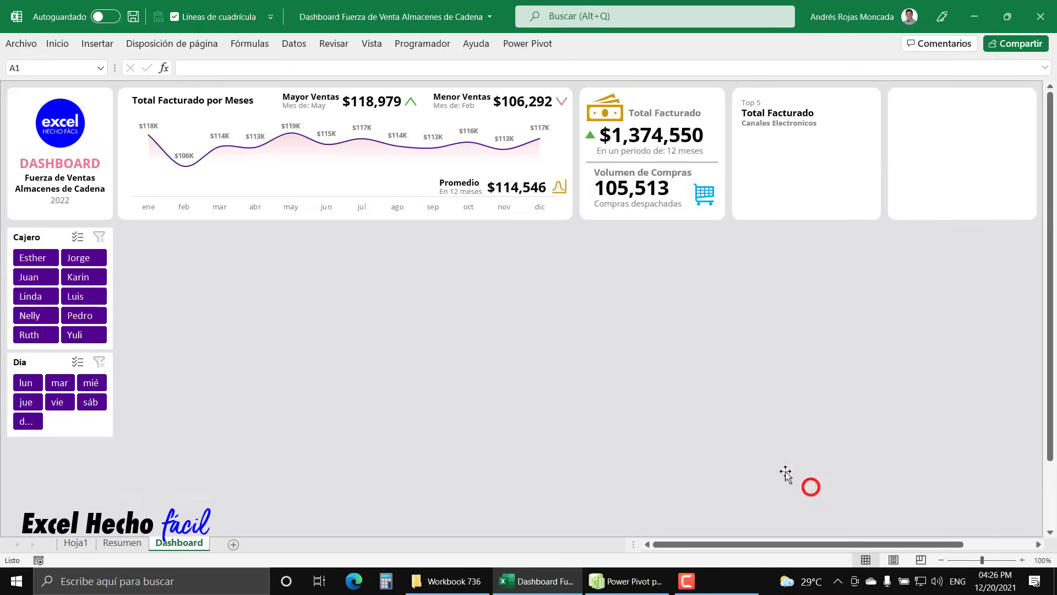
left_click_drag(32, 121, 474, 304)
Resize the star icon to 0.2" high and fill it with the recently used gold colour.
left_click(618, 49)
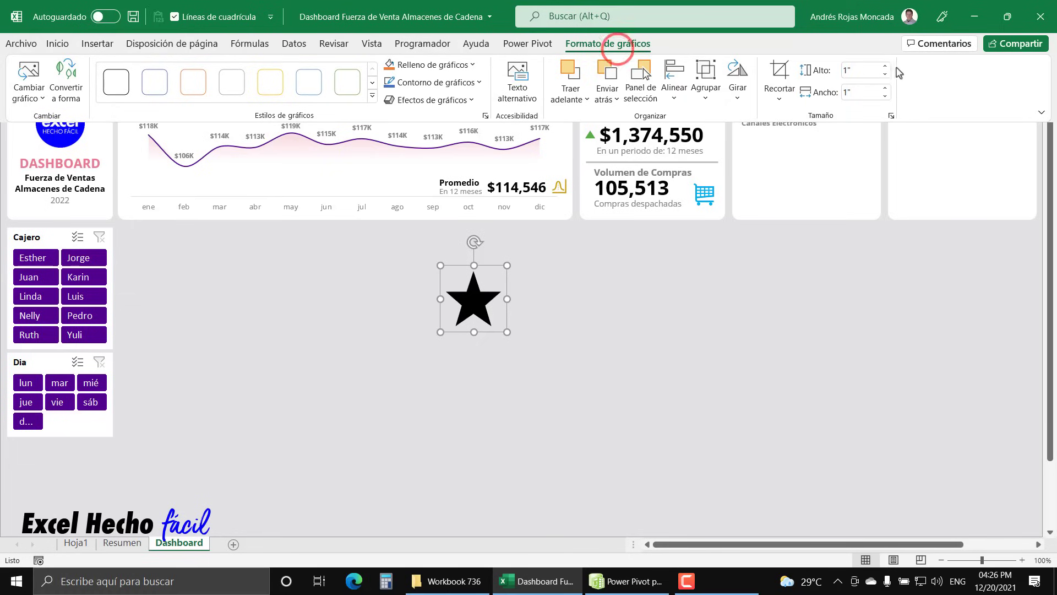
left_click(861, 69)
type("0.2")
key("Return")
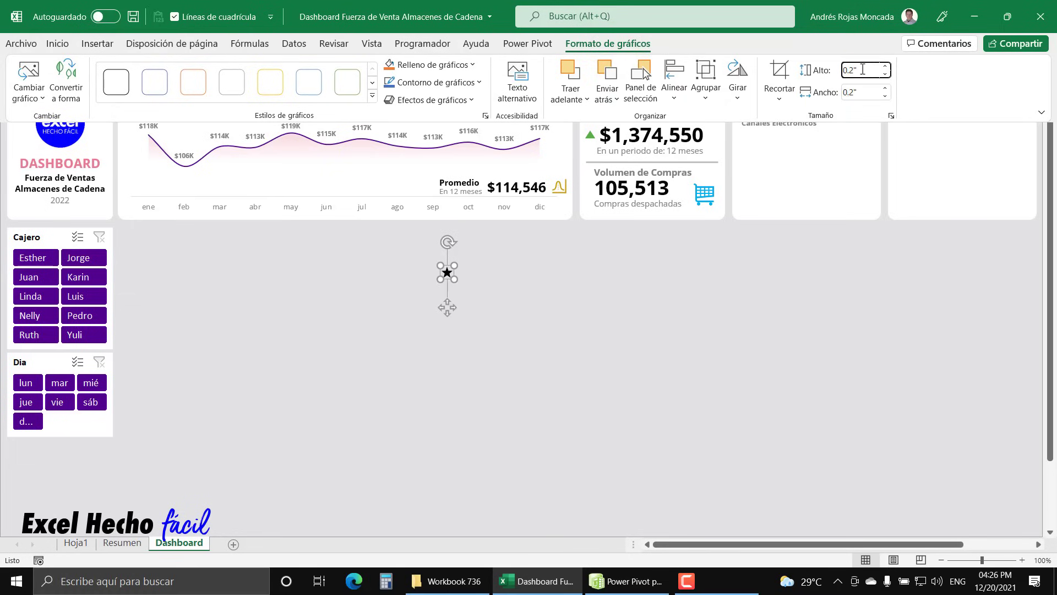
left_click(472, 65)
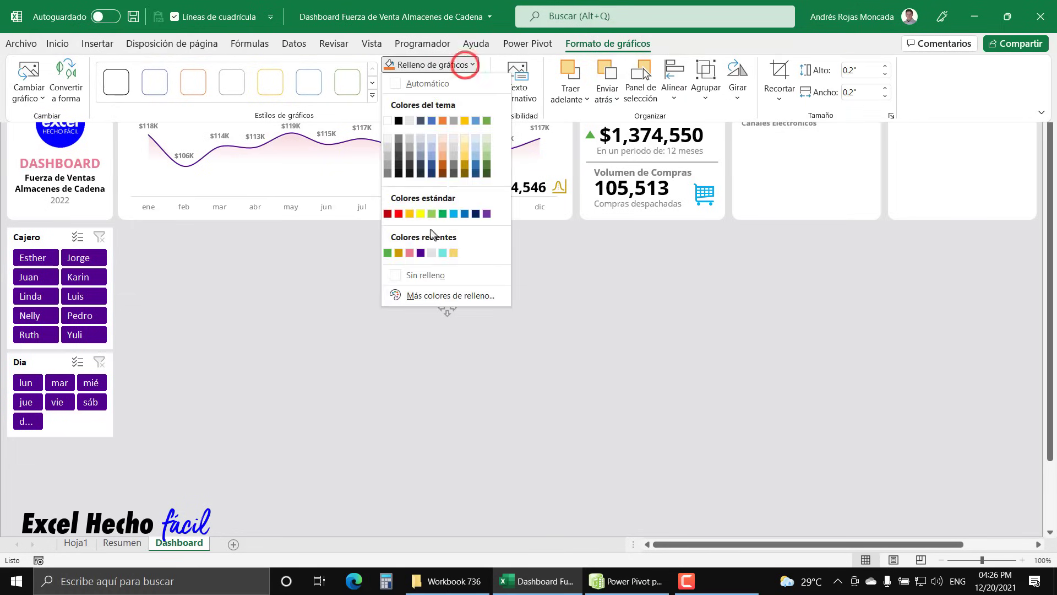
left_click(399, 253)
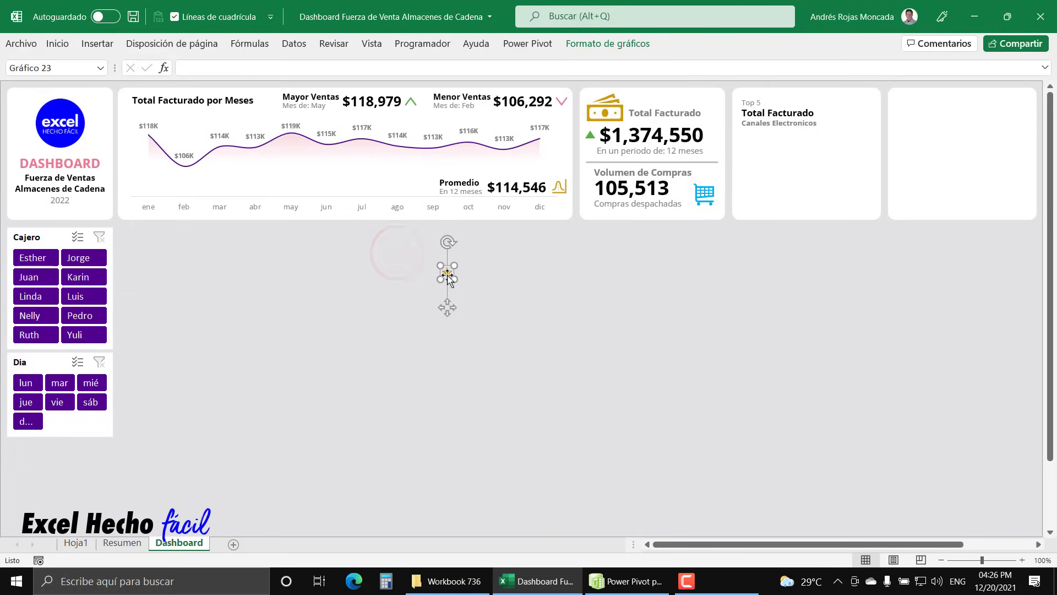
Move the gold star into the Top 5 card, at its right edge level with the Total Facturado heading.
left_click_drag(446, 275, 860, 108)
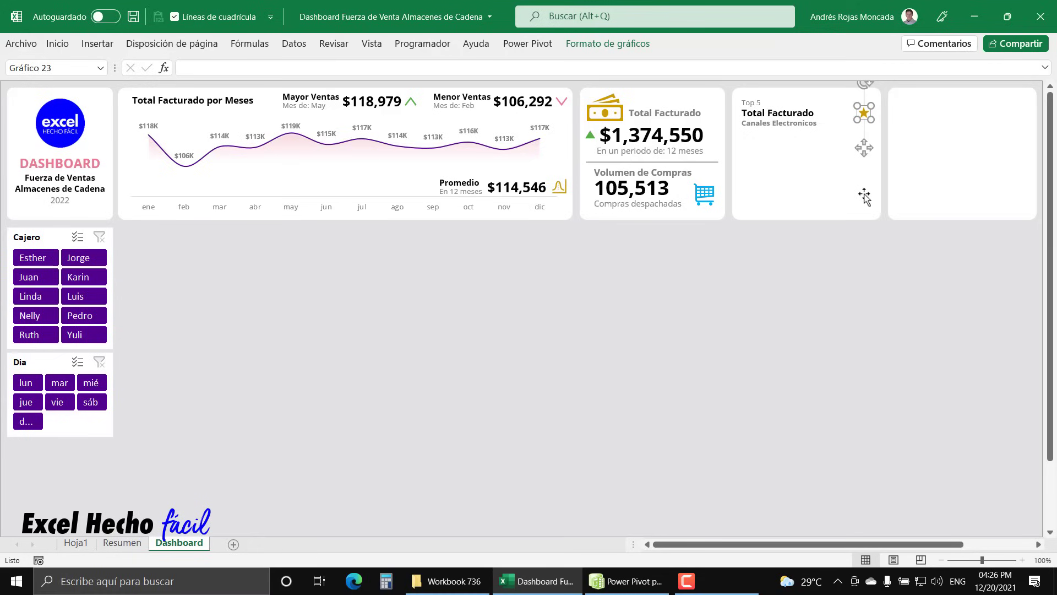
key("Escape")
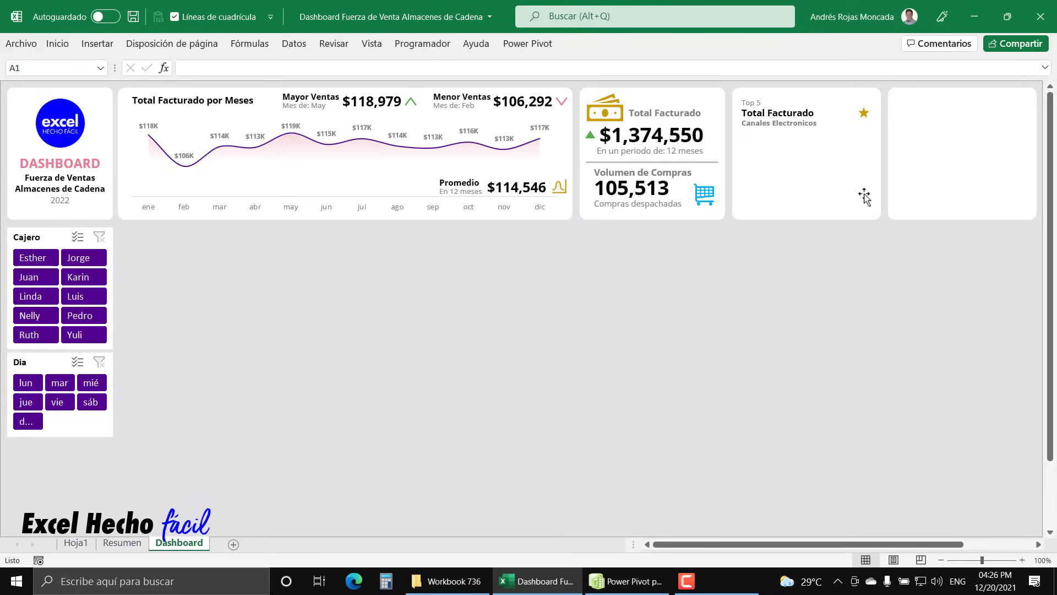
Duplicate the Top 5 card's Total Facturado text box, place the copy in the empty area below the cards and link it to =Resumen!R12.
left_click(808, 112)
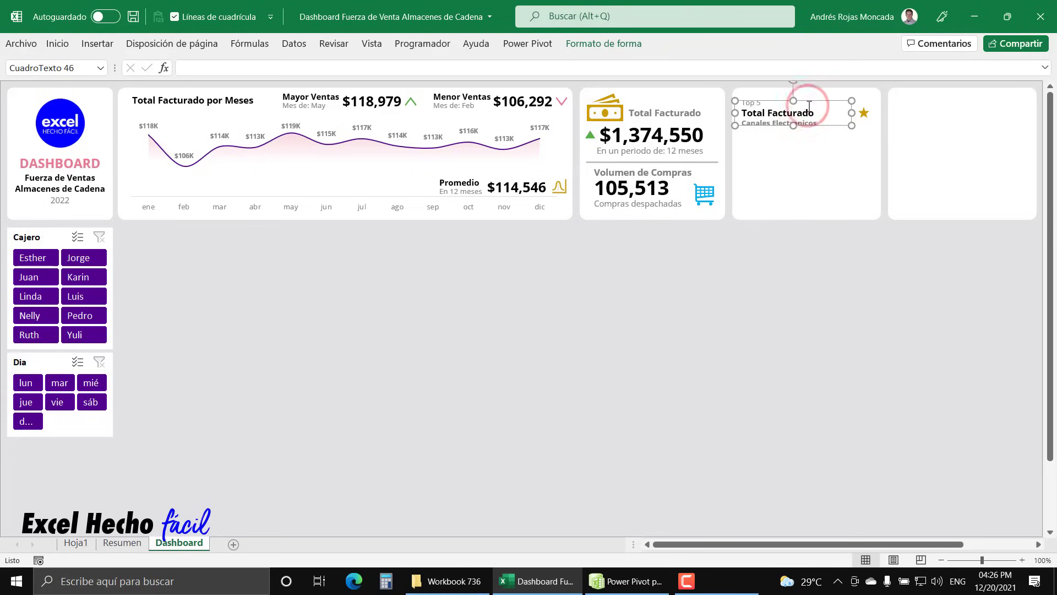
key("ctrl+v")
left_click_drag(833, 142, 663, 322)
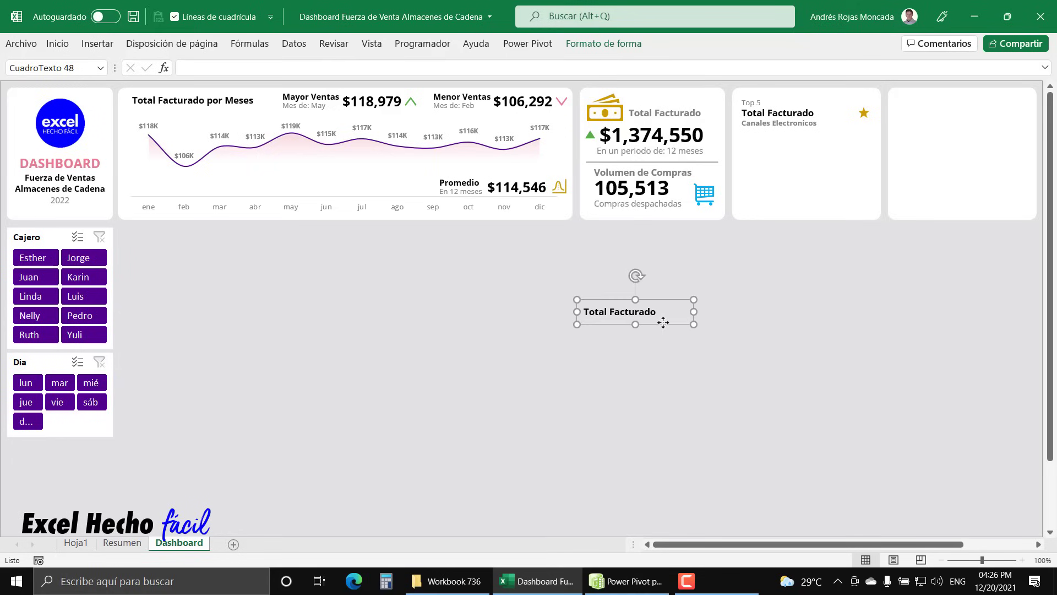
left_click(209, 72)
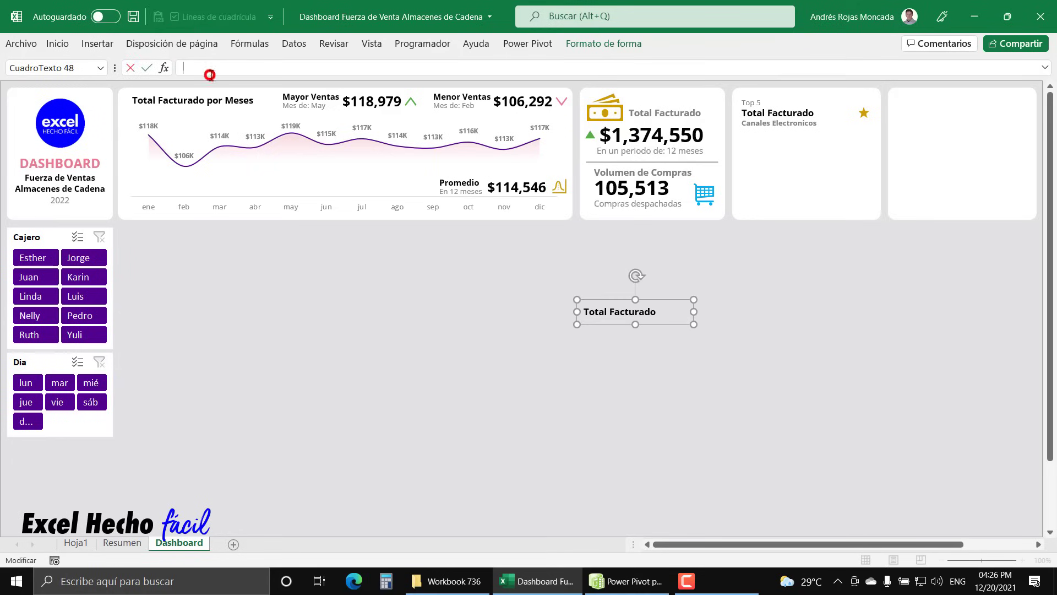
type("=")
left_click(135, 544)
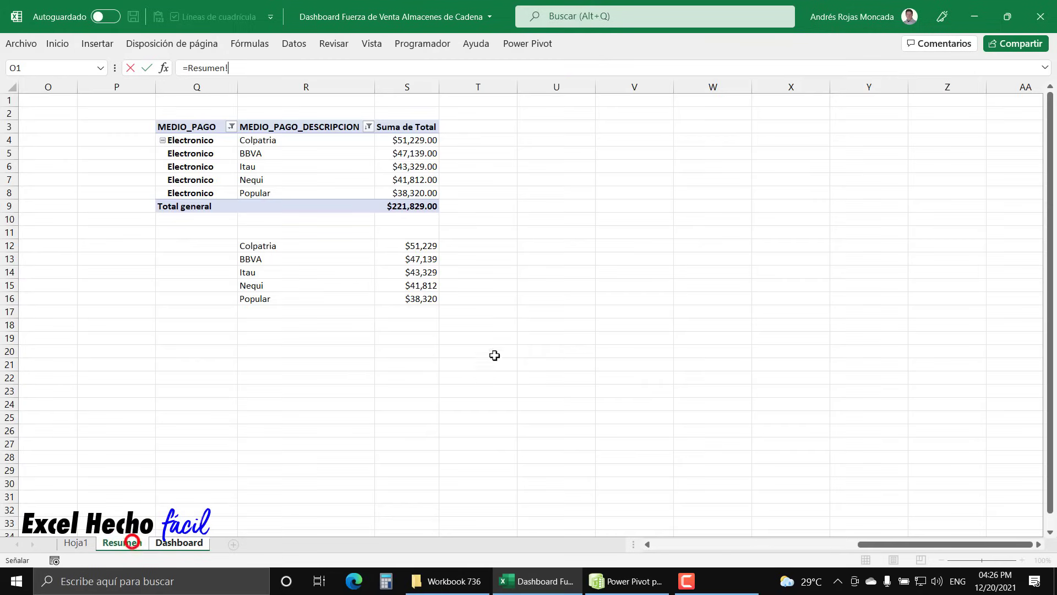
left_click(299, 246)
key("Return")
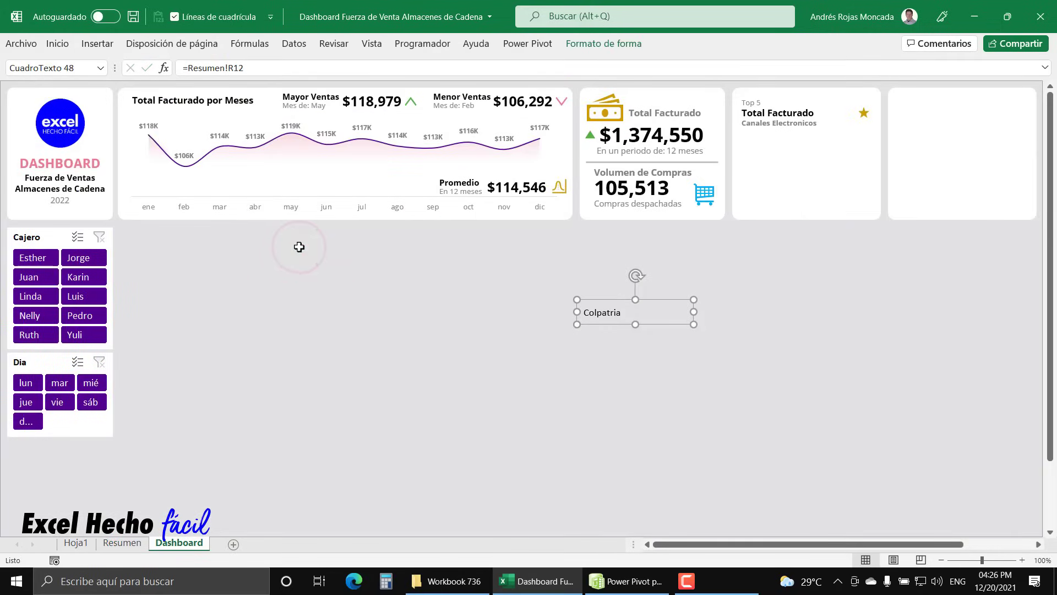
Duplicate the Total Facturado text box again, place the copy beside the Colpatria box and link it to =Resumen!S12.
left_click(796, 110)
key("ctrl+c")
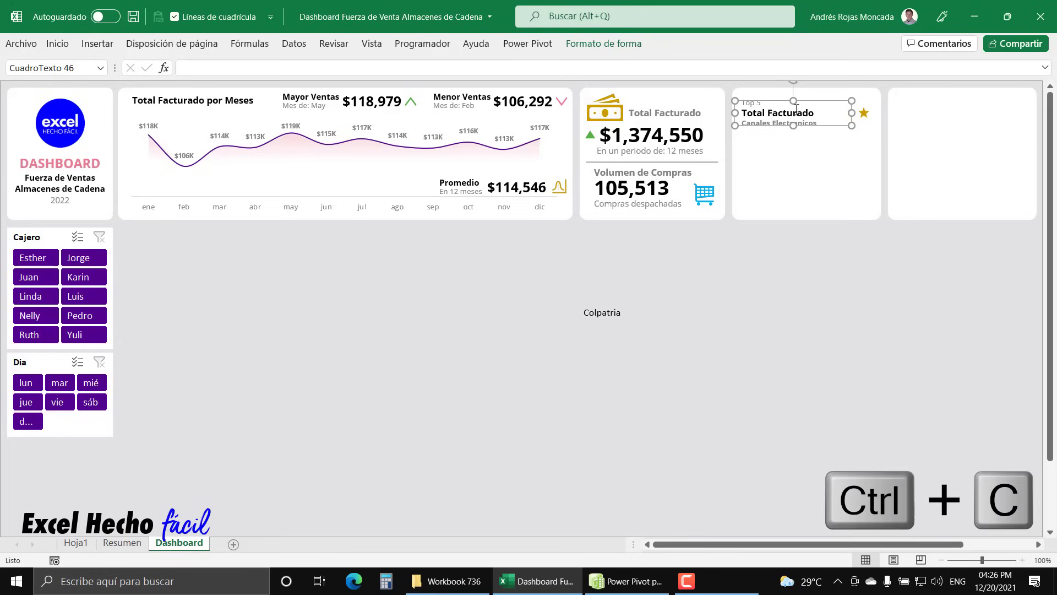
key("ctrl+v")
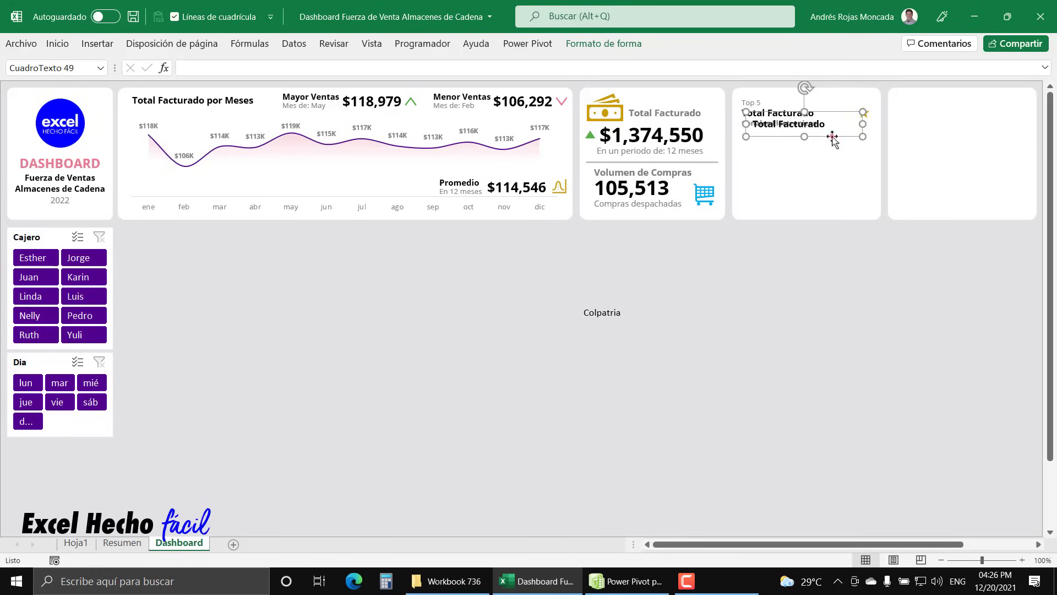
left_click_drag(833, 138, 728, 325)
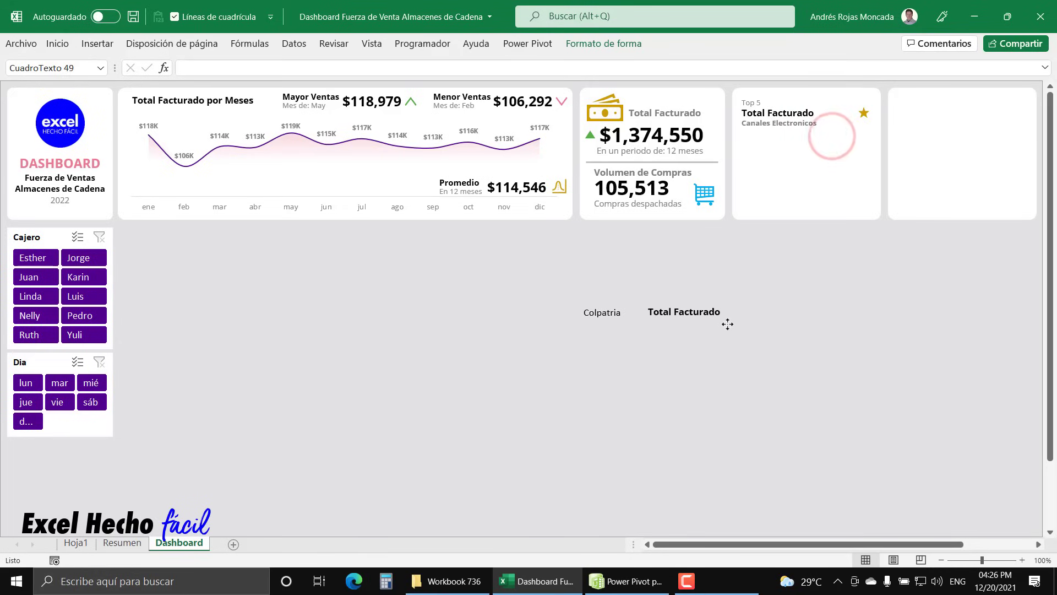
left_click(204, 69)
type("=")
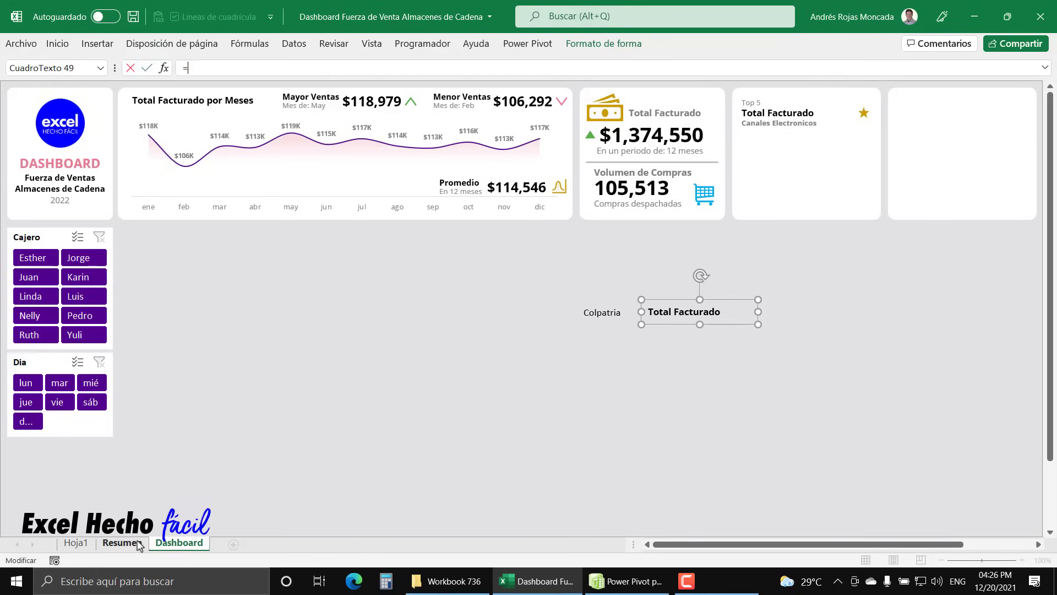
left_click(122, 543)
left_click(399, 243)
key("Return")
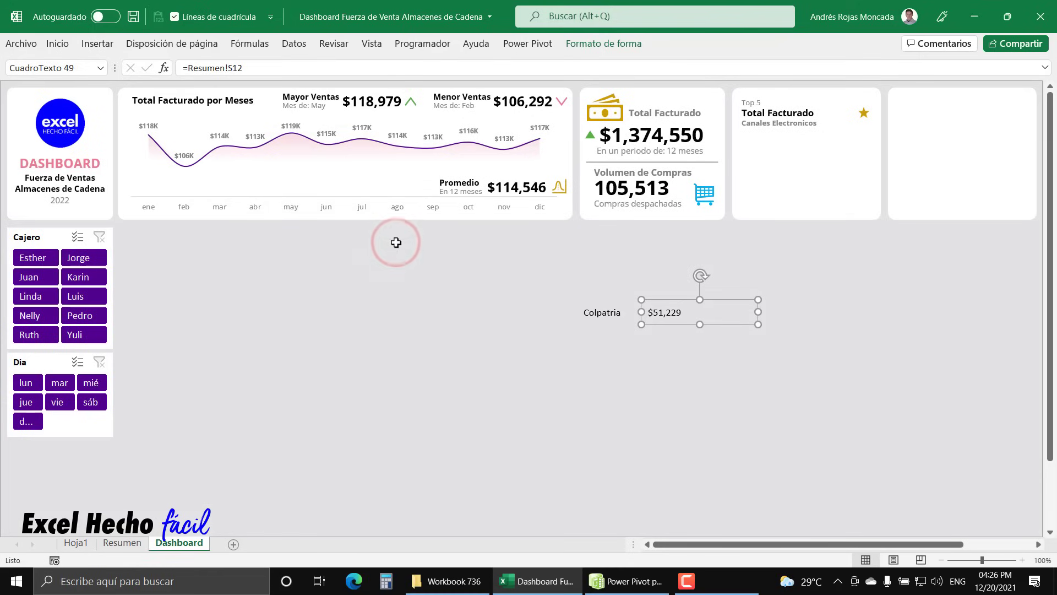
Copy the Total Facturado heading's formatting onto the linked Colpatria name box and its amount box.
left_click(602, 310)
left_click(807, 107)
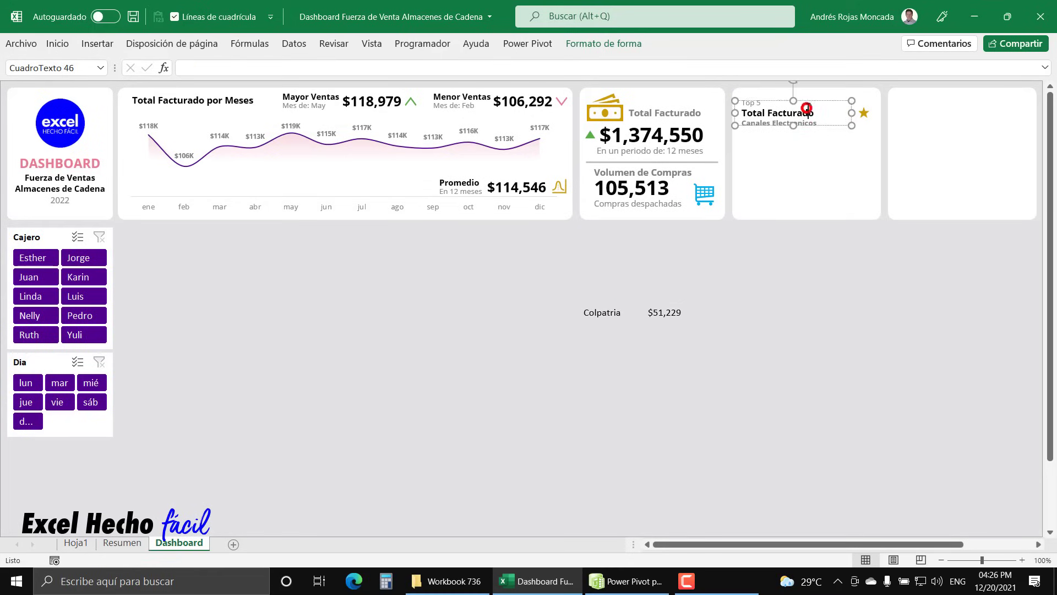
left_click(58, 44)
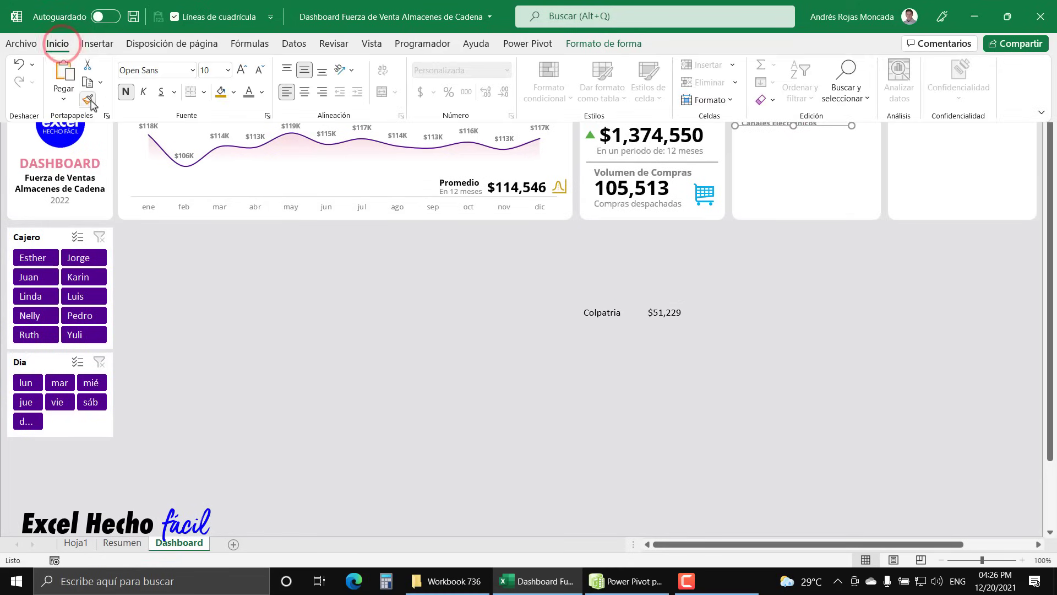
left_click(84, 100)
left_click(602, 311)
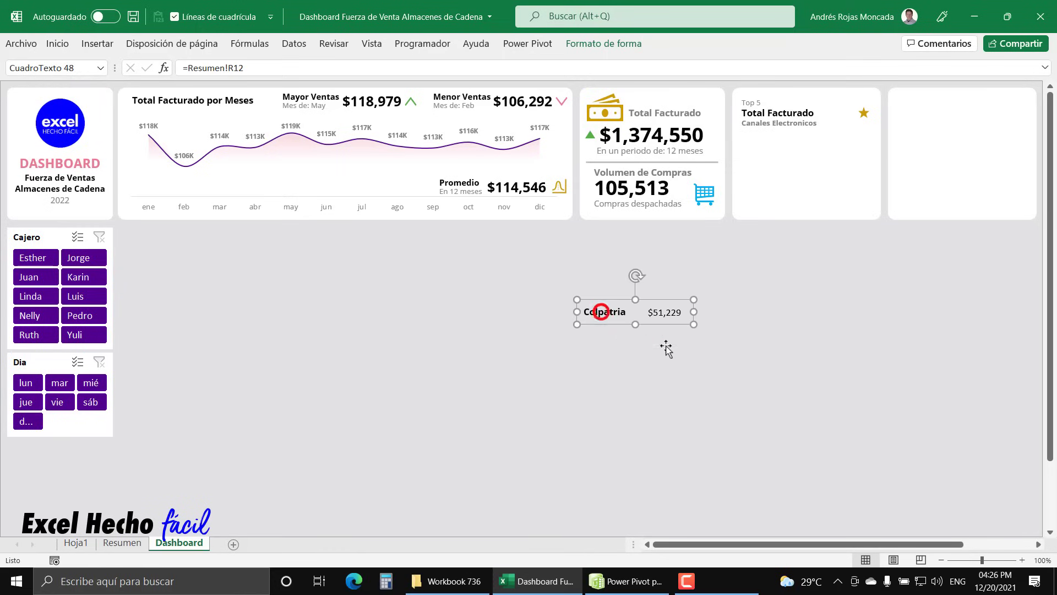
left_click(777, 112)
left_click(775, 109)
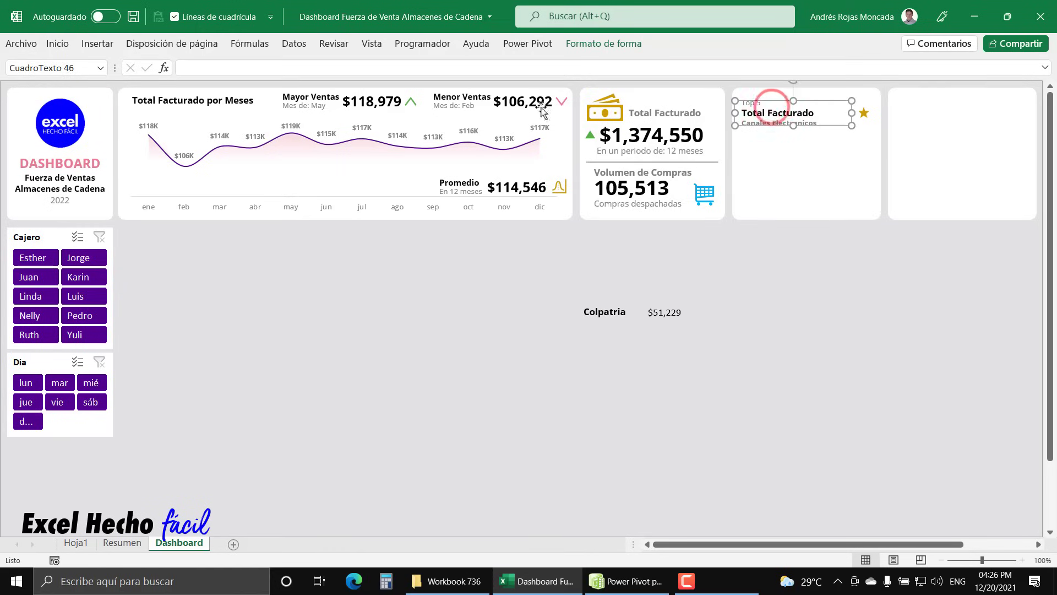
left_click(57, 43)
left_click(88, 99)
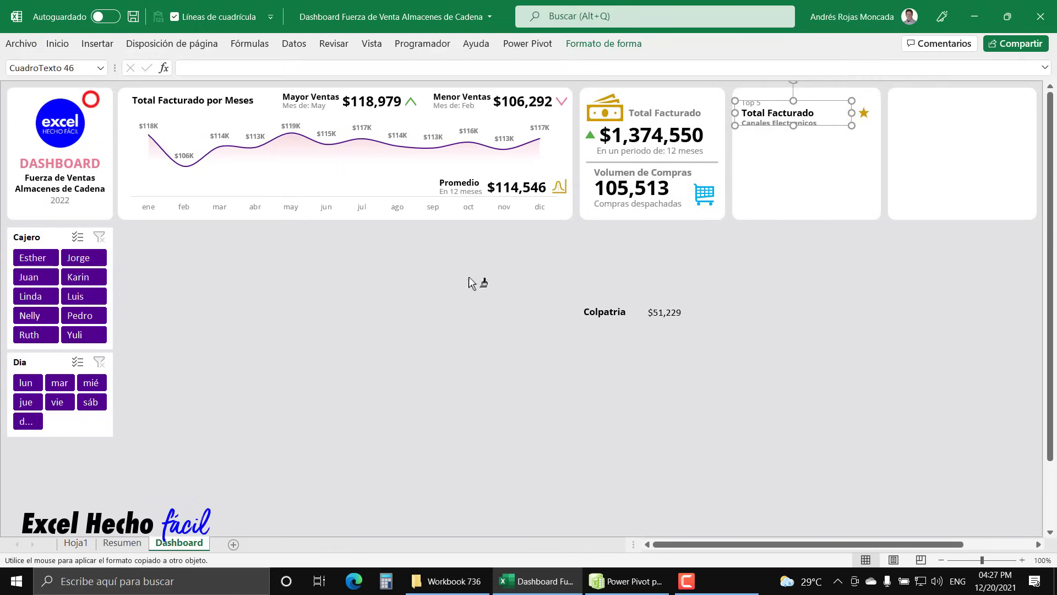
left_click(669, 313)
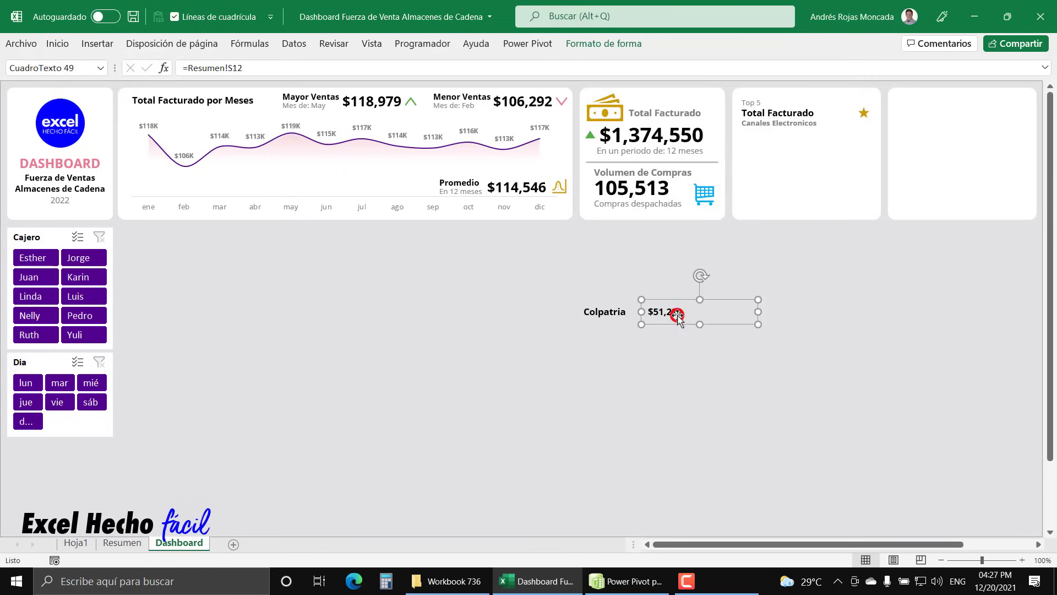
Give the Colpatria text box a grey theme font colour and remove its bold formatting.
left_click(616, 313)
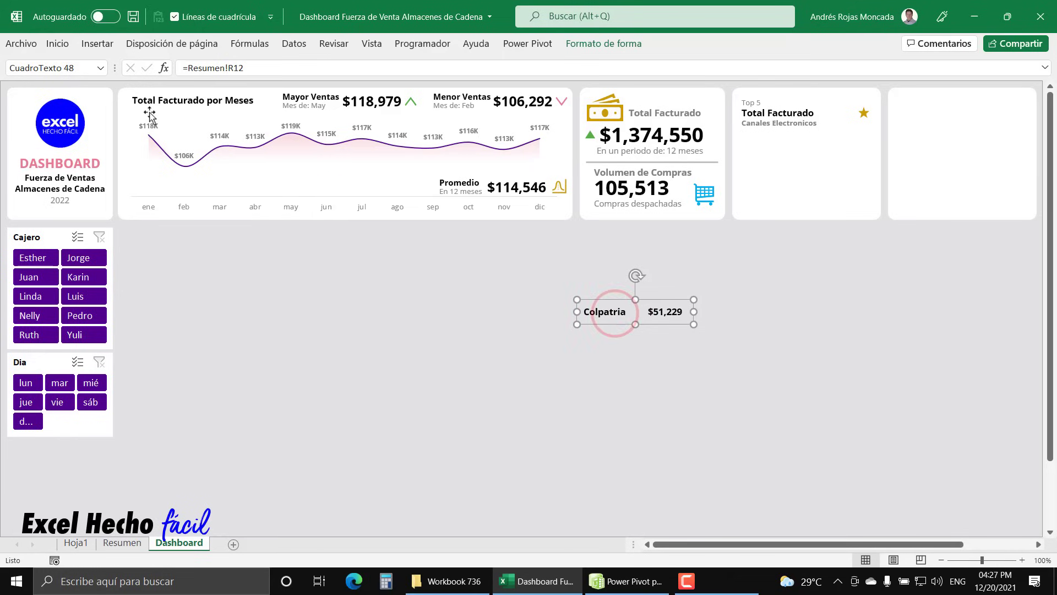
key("Escape")
left_click(603, 317)
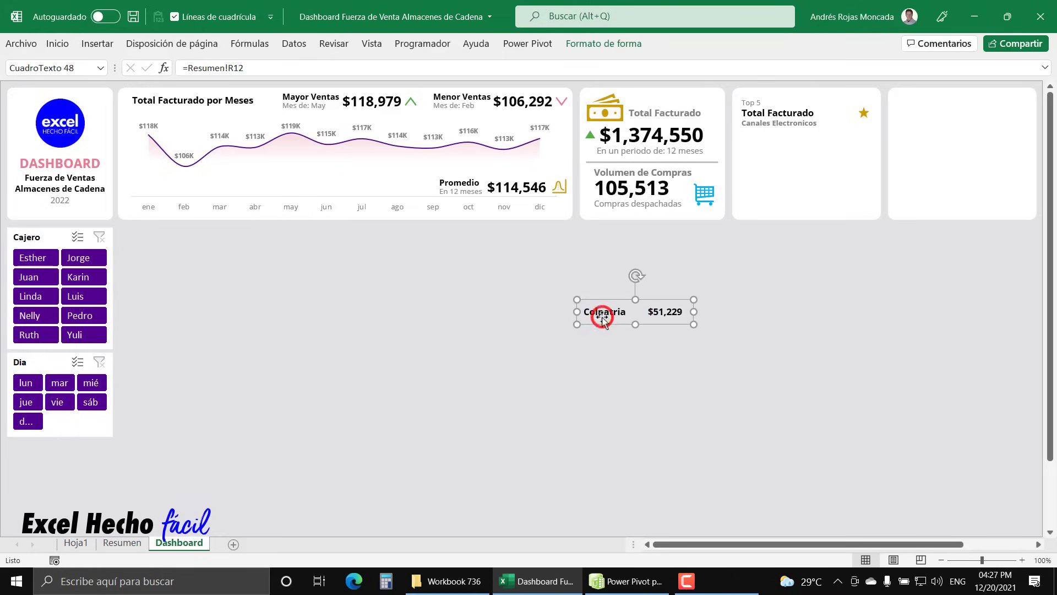
left_click(48, 39)
left_click(262, 92)
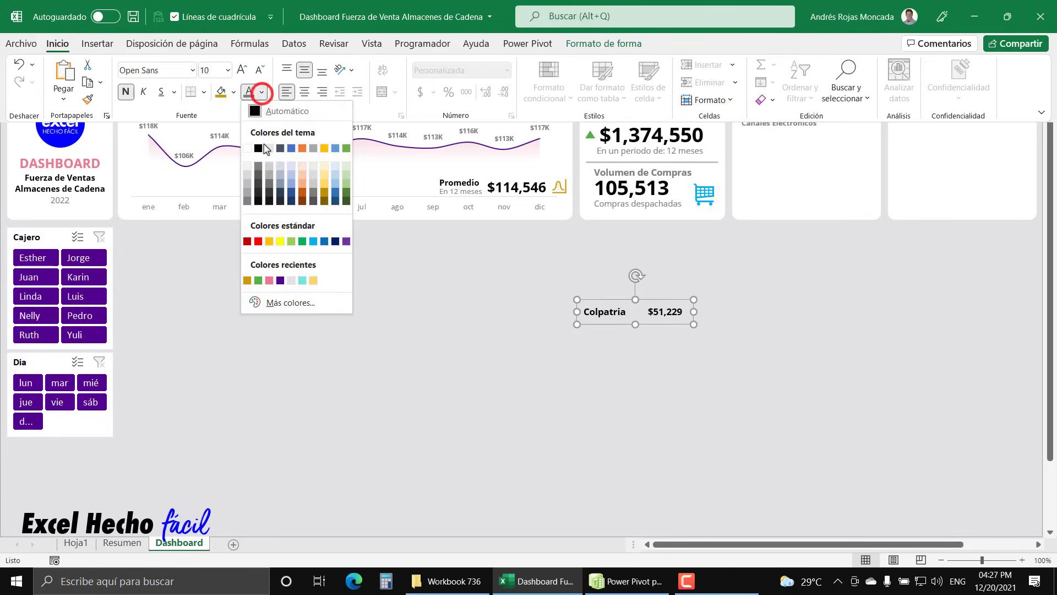
left_click(259, 167)
left_click(126, 92)
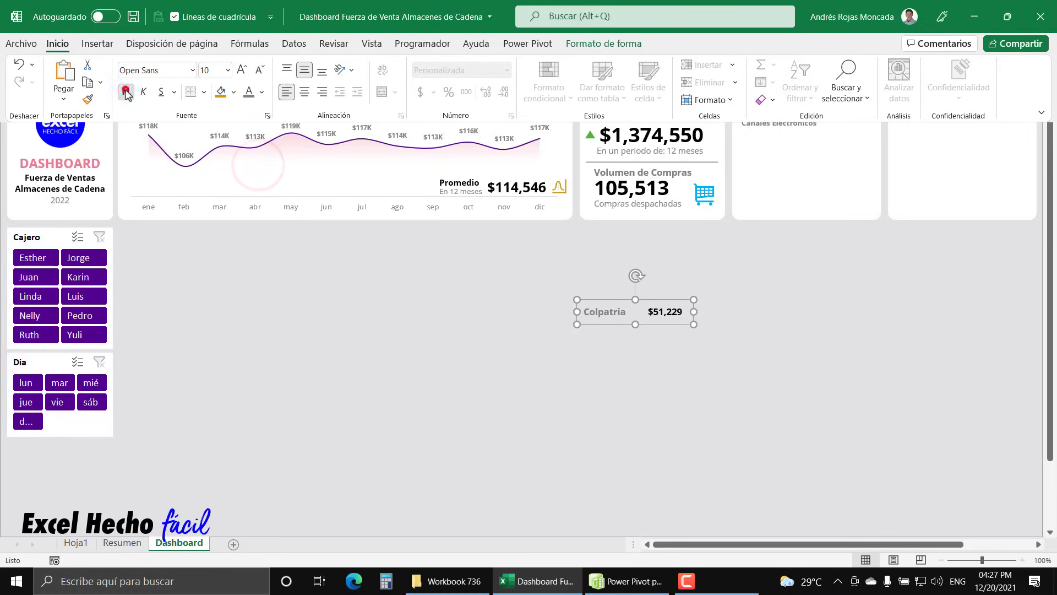
Set the font of the amount text box beside Colpatria to the same grey theme colour.
left_click(671, 312)
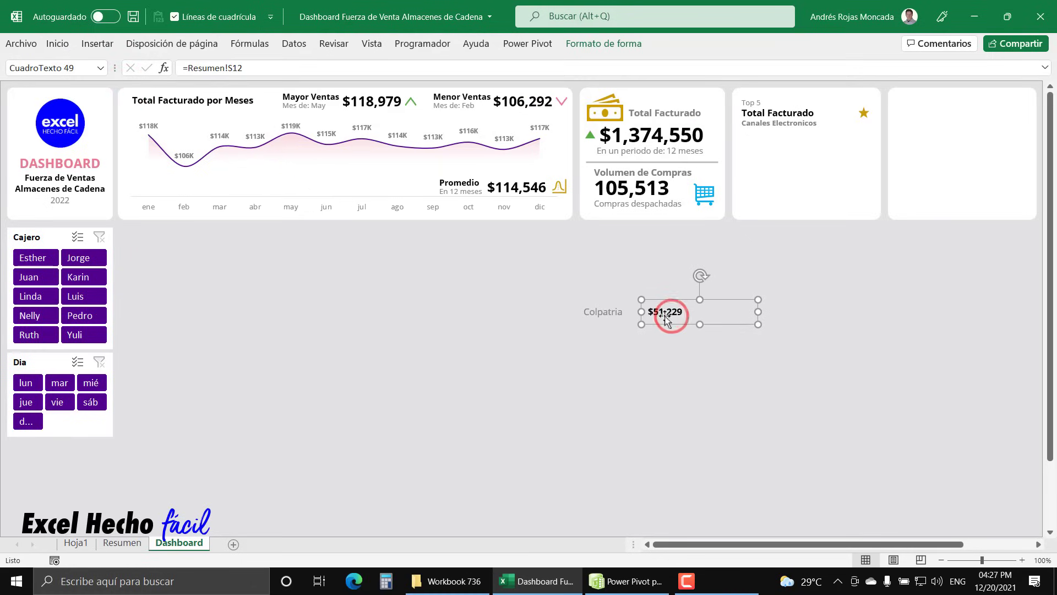
left_click(55, 44)
left_click(262, 92)
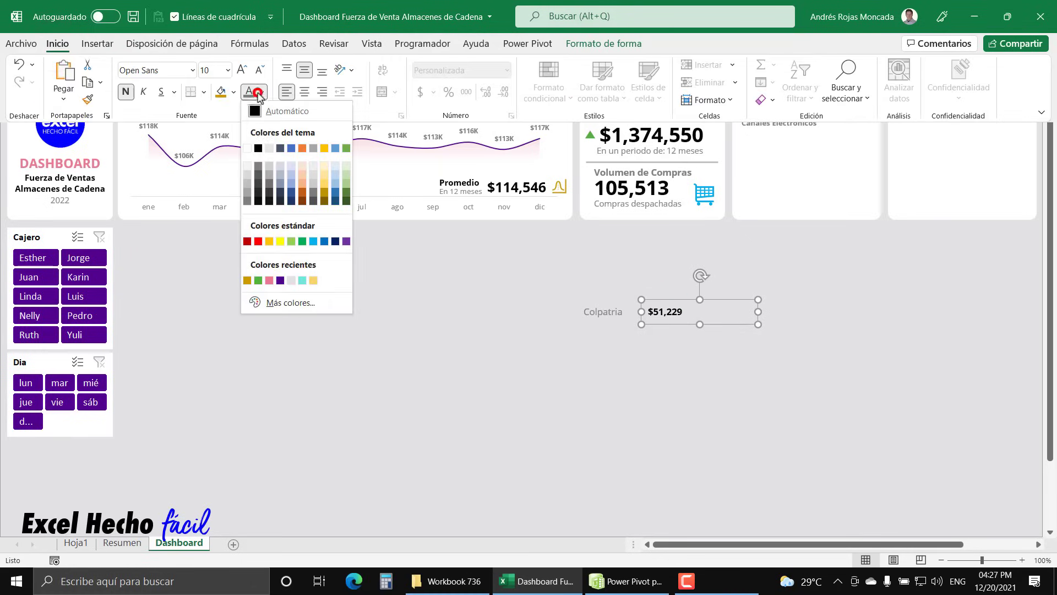
left_click(260, 166)
Narrow the Colpatria name box and its amount box by pulling in their right edges.
left_click(593, 310)
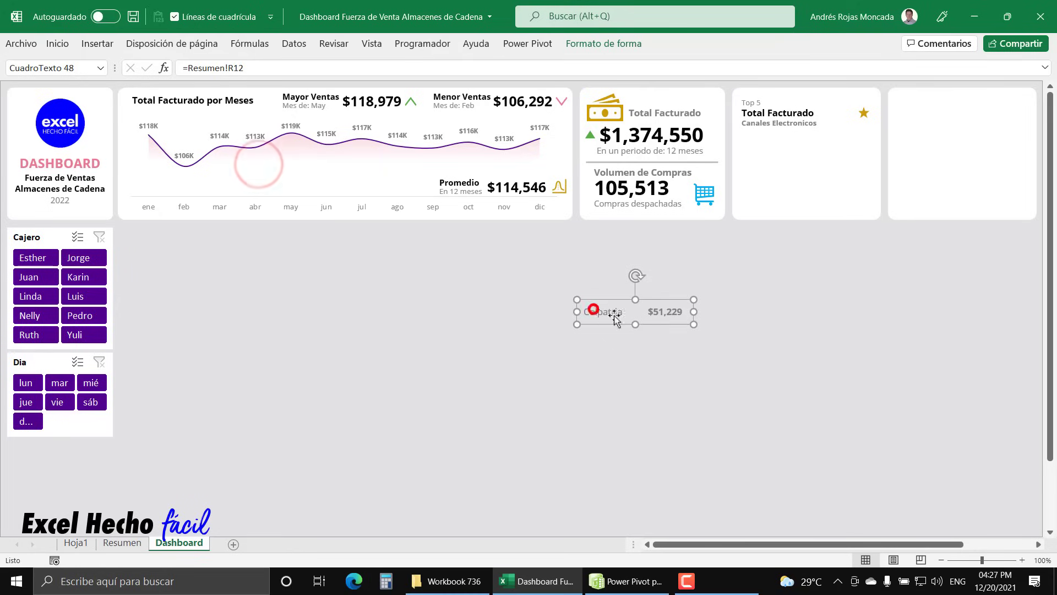
left_click(692, 310)
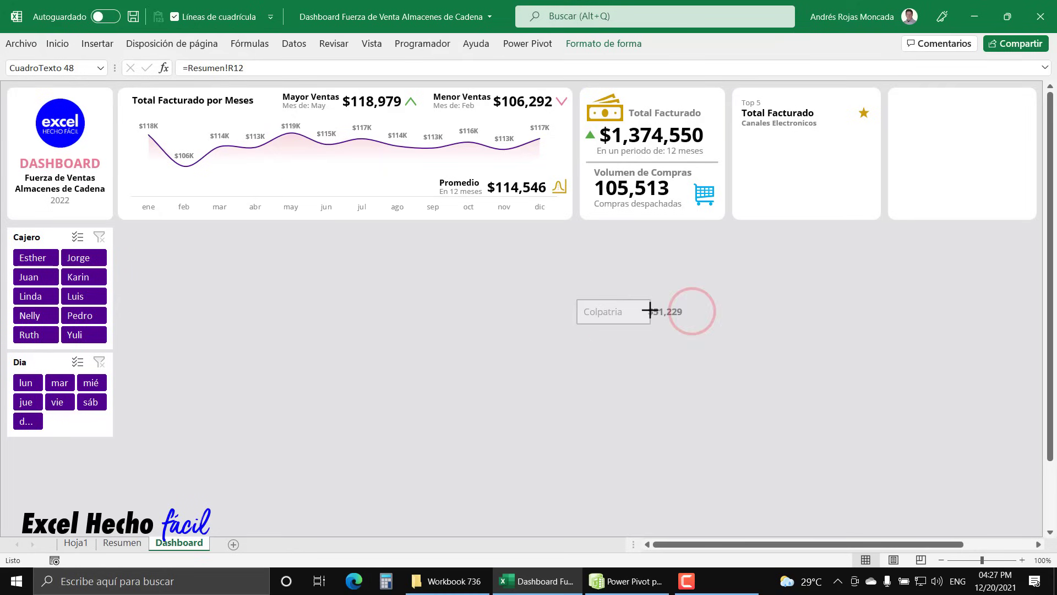
left_click(667, 312)
key("Escape")
left_click(658, 313)
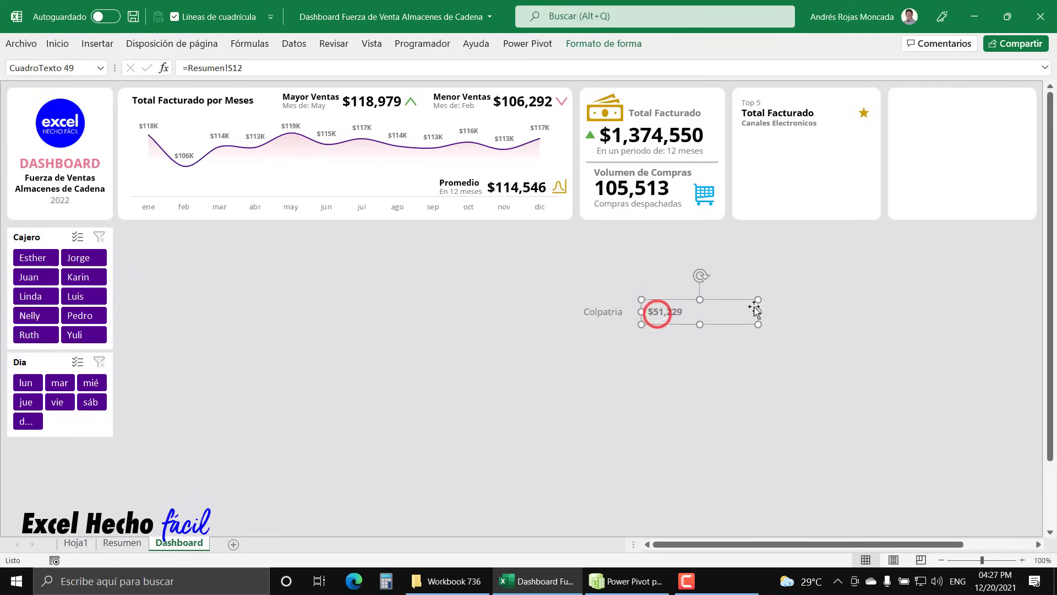
left_click_drag(759, 313, 723, 312)
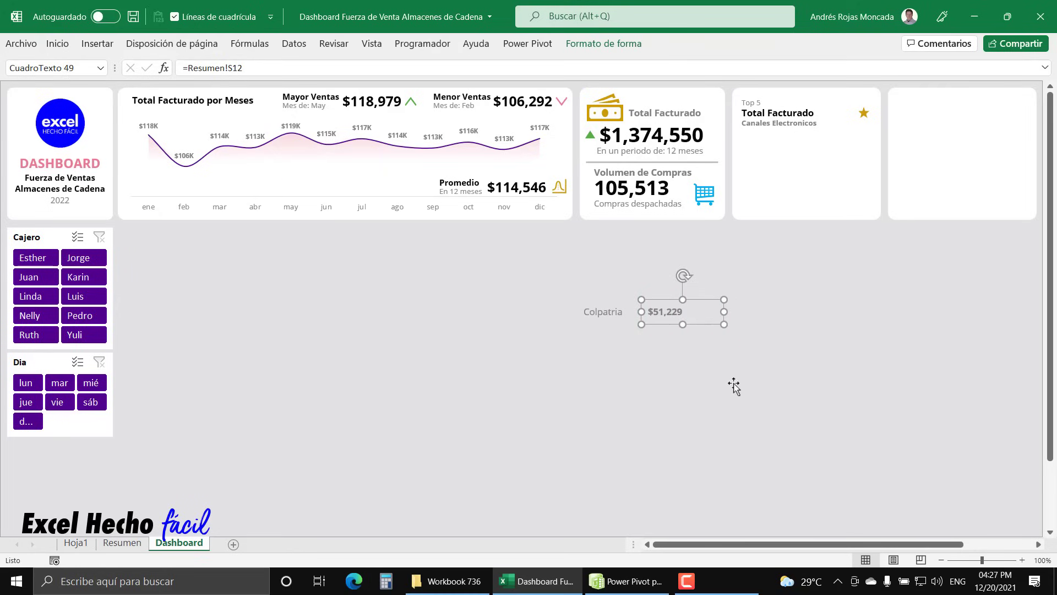
Move the amount text box left so it sits closer to the Colpatria name.
key("Left")
key("Left")
key("Left")
key("Left")
key("Left")
key("Left")
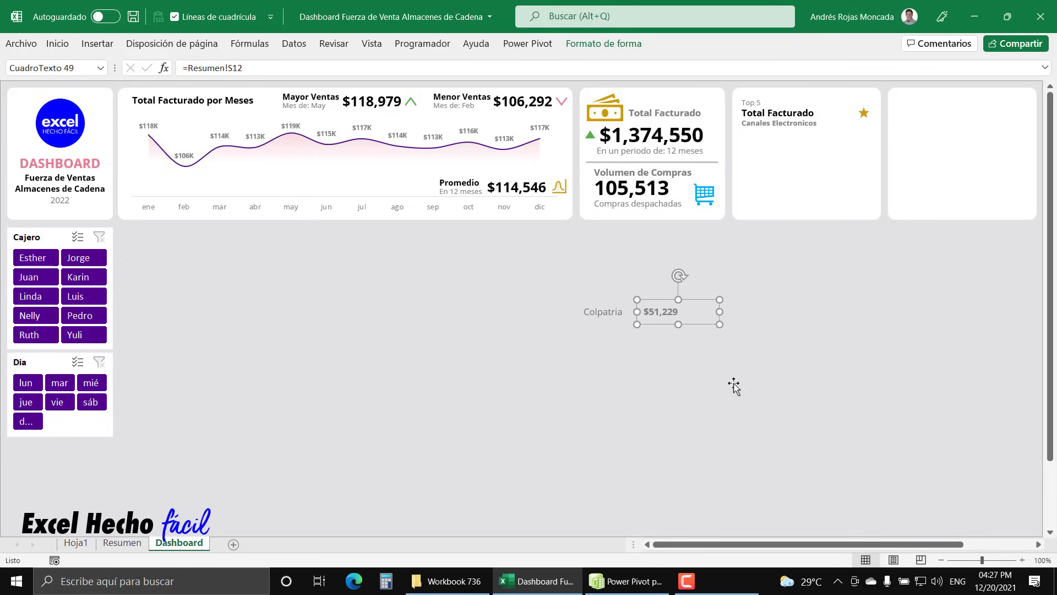
left_click_drag(694, 328, 684, 338)
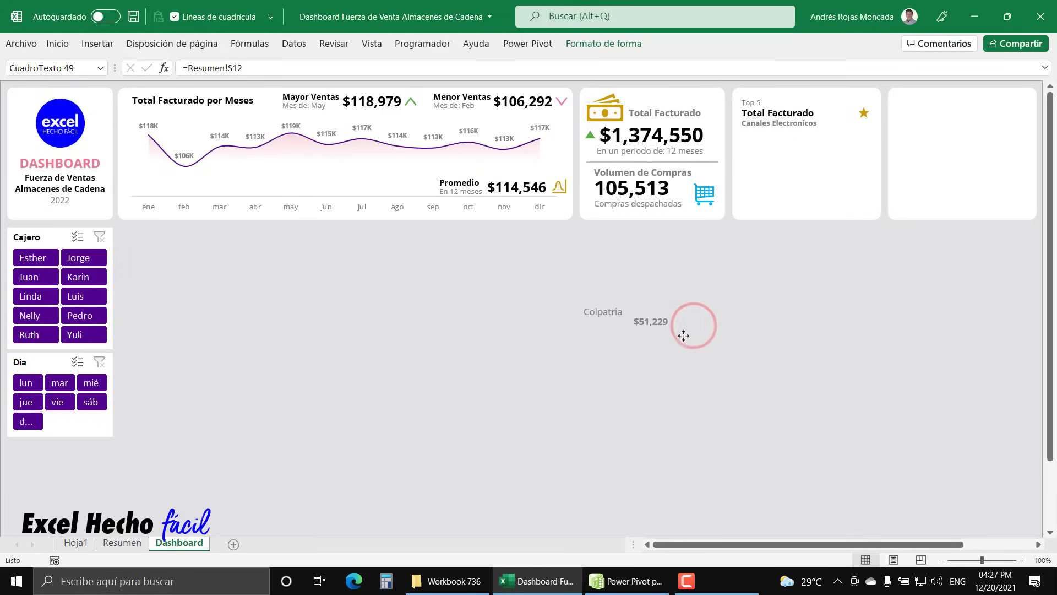
Align the Colpatria name and amount boxes along their top edges and nudge the amount box slightly right.
left_click(605, 308, "shift")
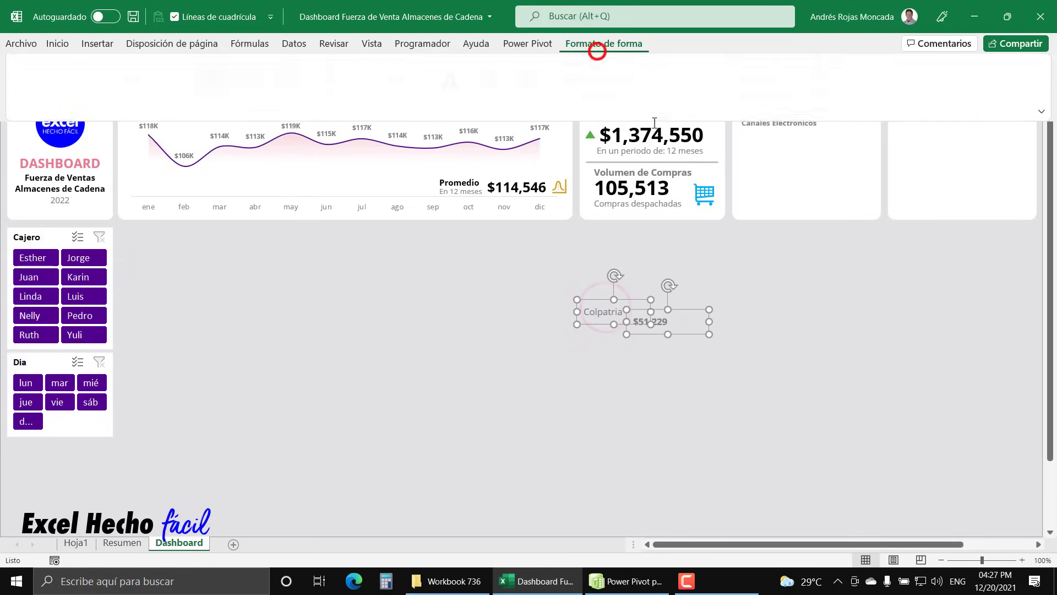
left_click(604, 43)
left_click(866, 65)
left_click(863, 146)
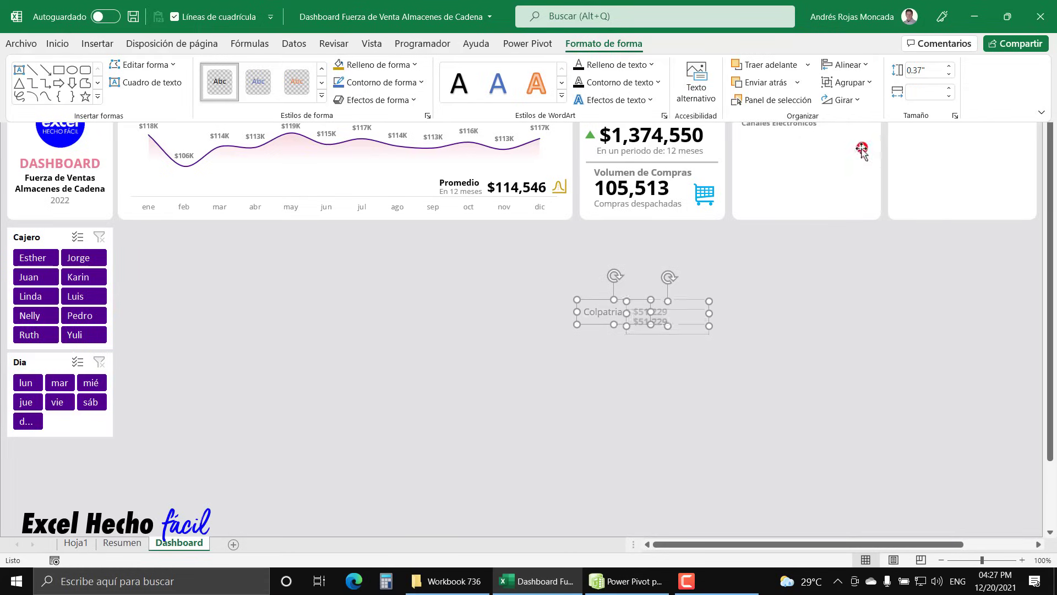
left_click(661, 347)
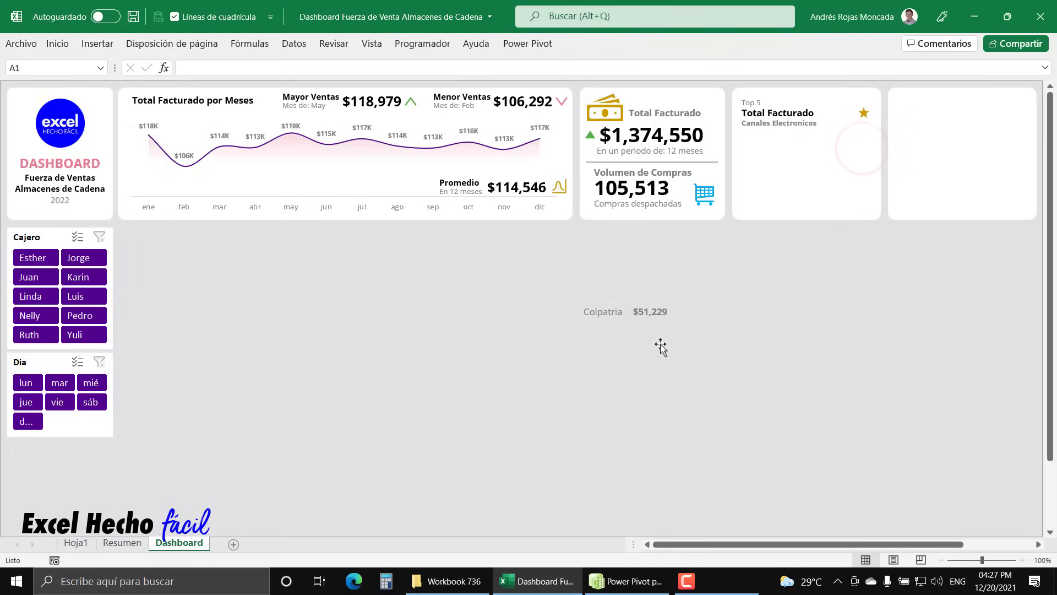
left_click(600, 314)
left_click(664, 309)
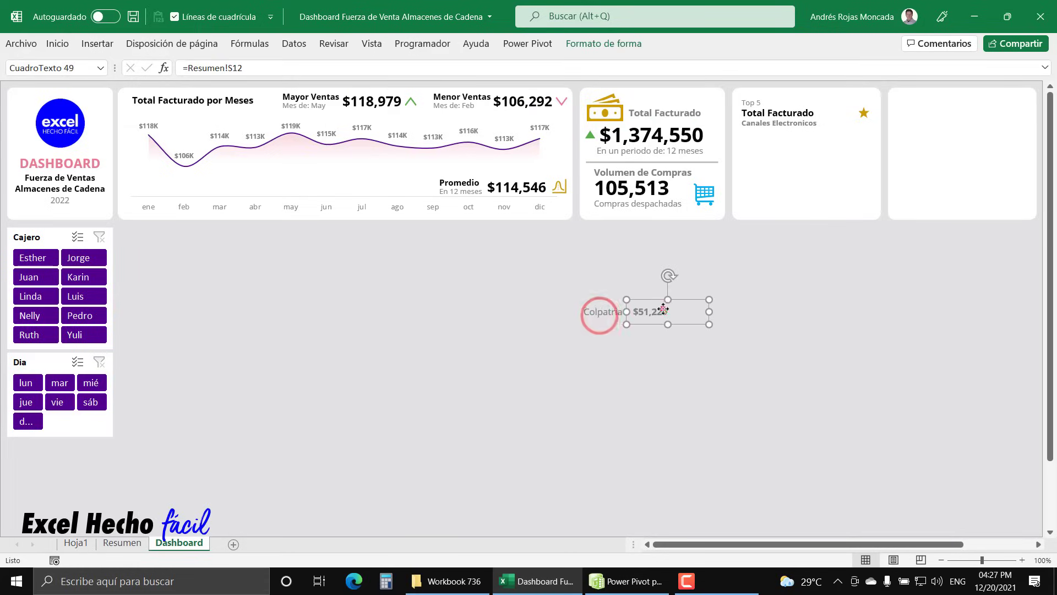
key("Right")
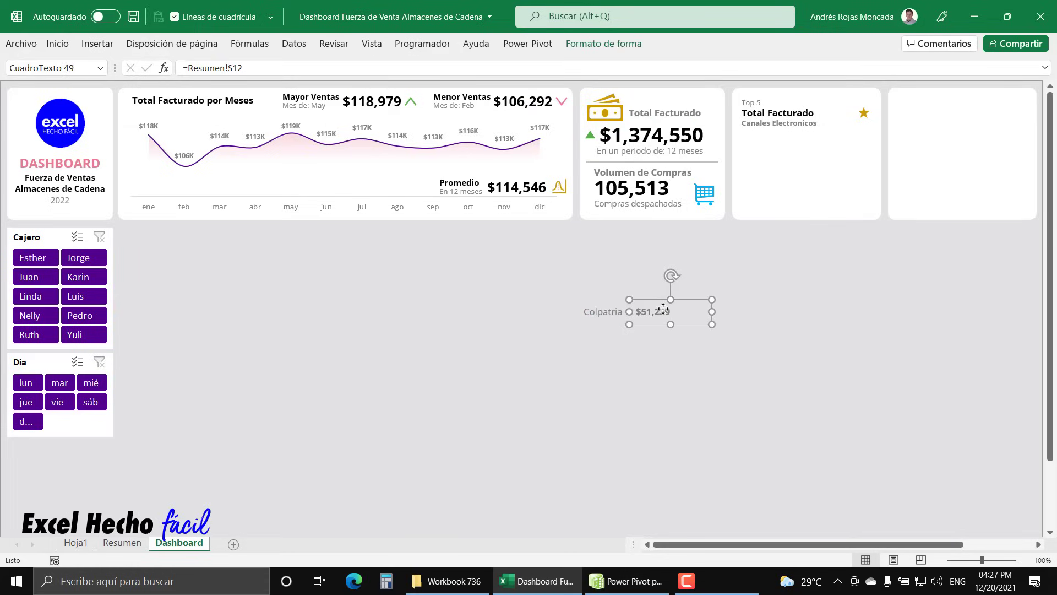
Duplicate the Colpatria name and amount boxes together and place the copied pair directly below the originals.
left_click(587, 303, "shift")
key("ctrl+v")
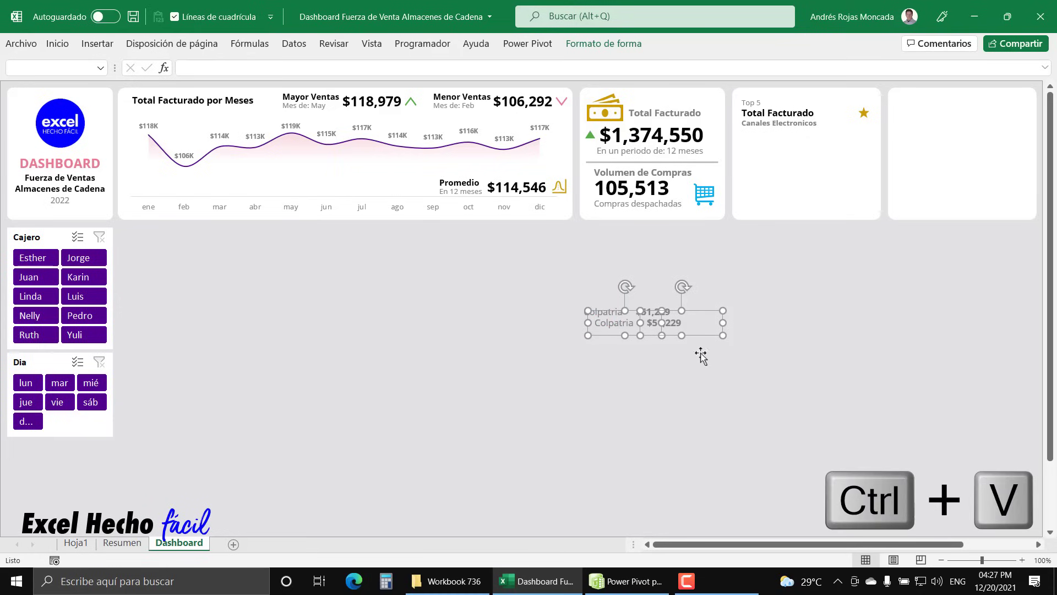
left_click_drag(699, 336, 689, 350)
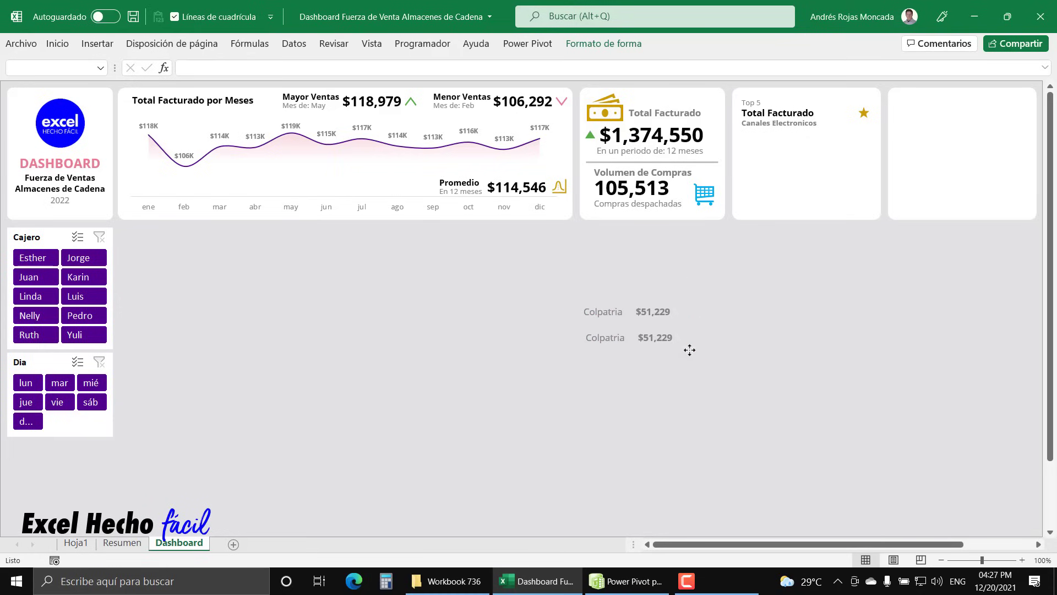
Duplicate the Colpatria name and amount pair three more times, stacking the copies below to make five rows.
key("ctrl+c")
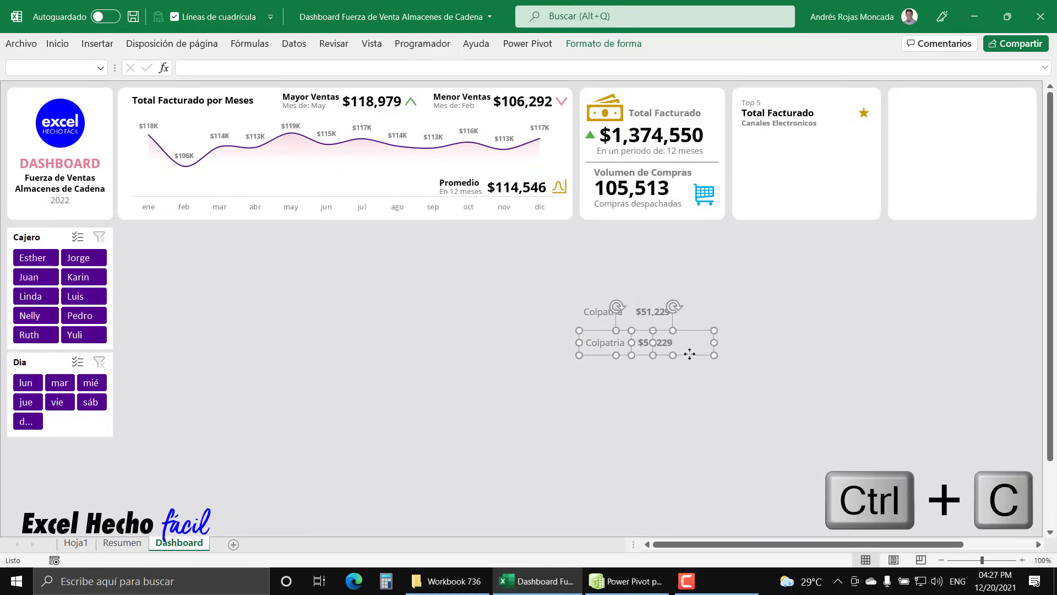
key("ctrl+v")
left_click_drag(707, 367, 690, 406)
key("ctrl+v")
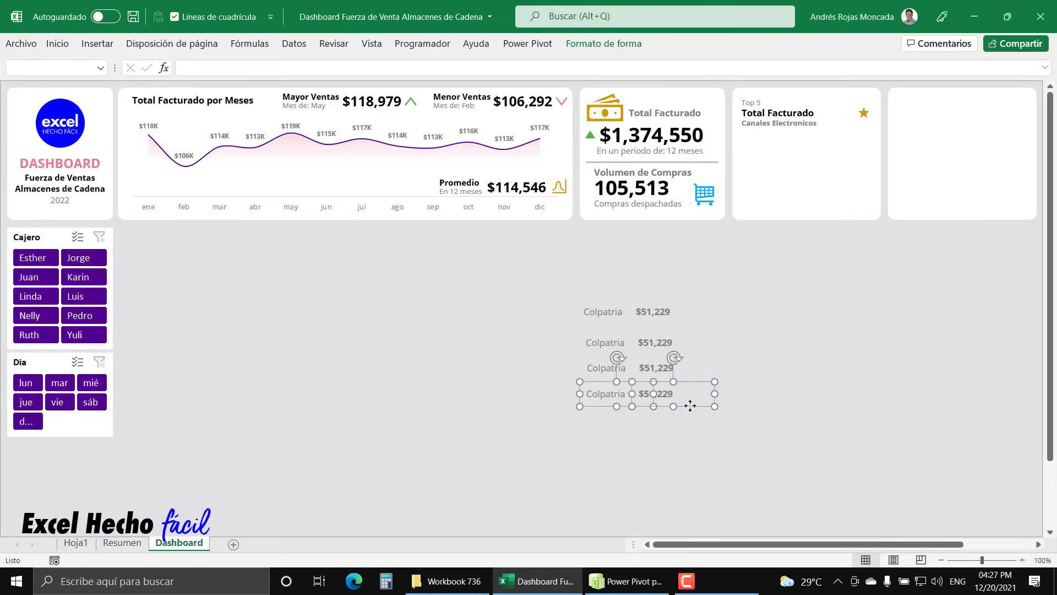
key("ctrl+c")
key("ctrl+v")
left_click_drag(701, 417, 693, 430)
key("Escape")
Nudge the second row's name and amount boxes up together, closer to the first row.
left_click(616, 339)
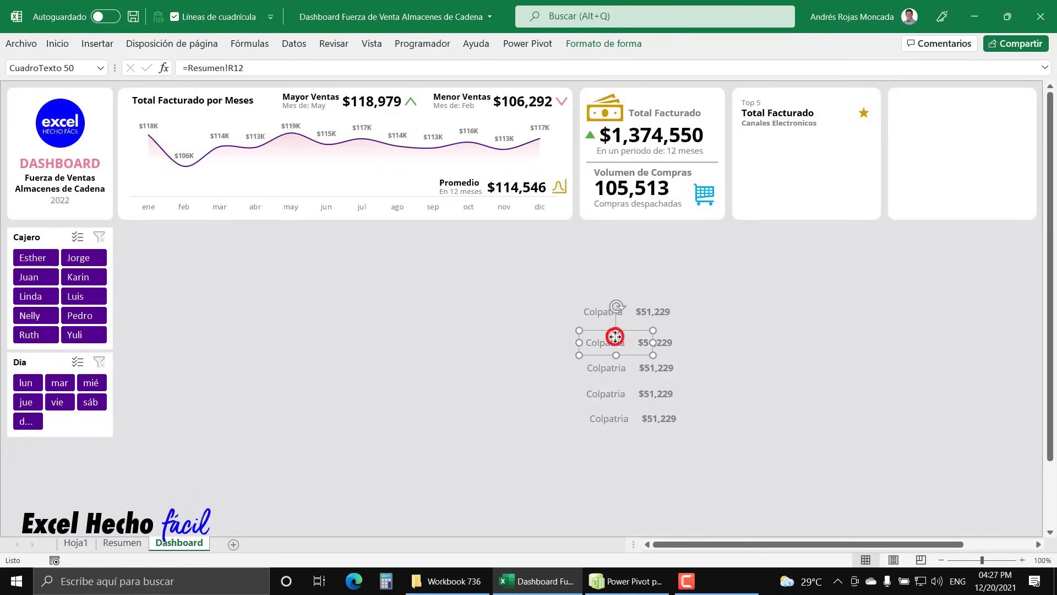
left_click(671, 342, "shift")
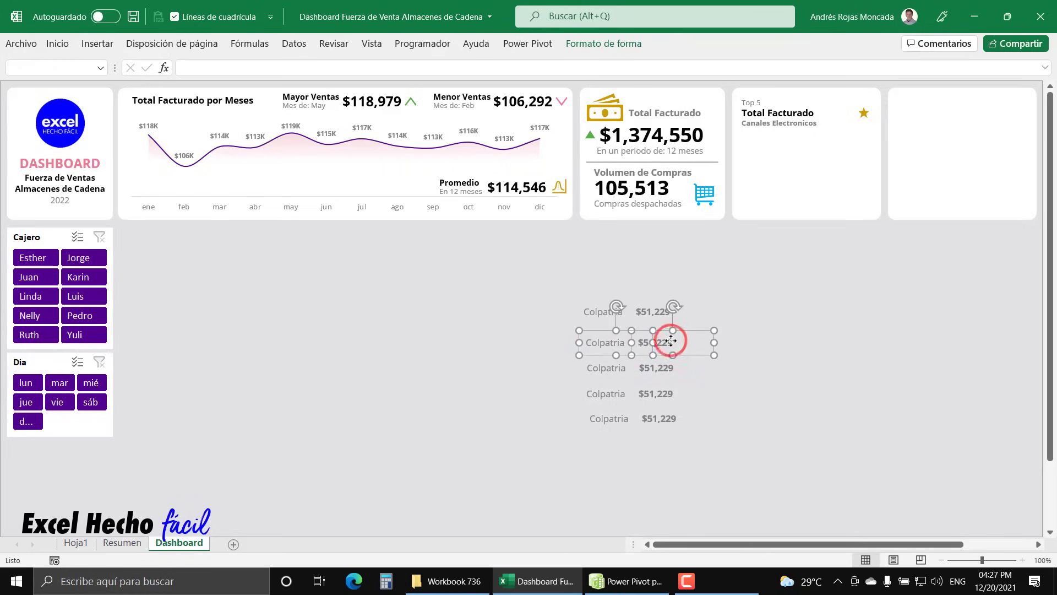
key("Up")
key("Up")
key("Up")
key("Up")
key("Up")
key("Up")
key("Up")
key("Up")
key("Up")
key("Up")
key("Up")
key("Up")
key("Up")
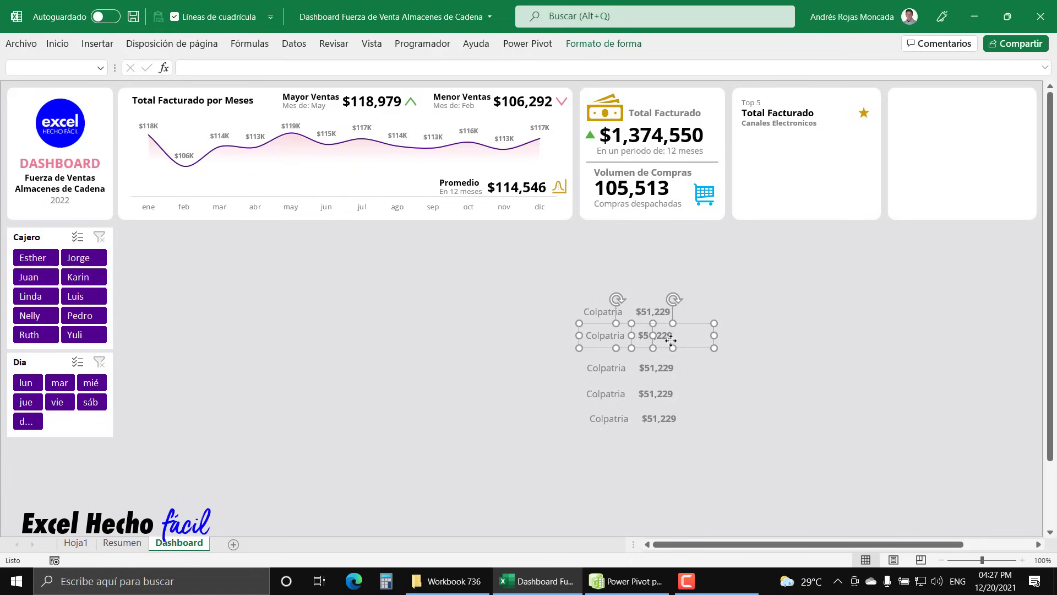
key("Up")
key("Up")
key("Up")
key("Up")
key("Up")
key("Up")
key("Up")
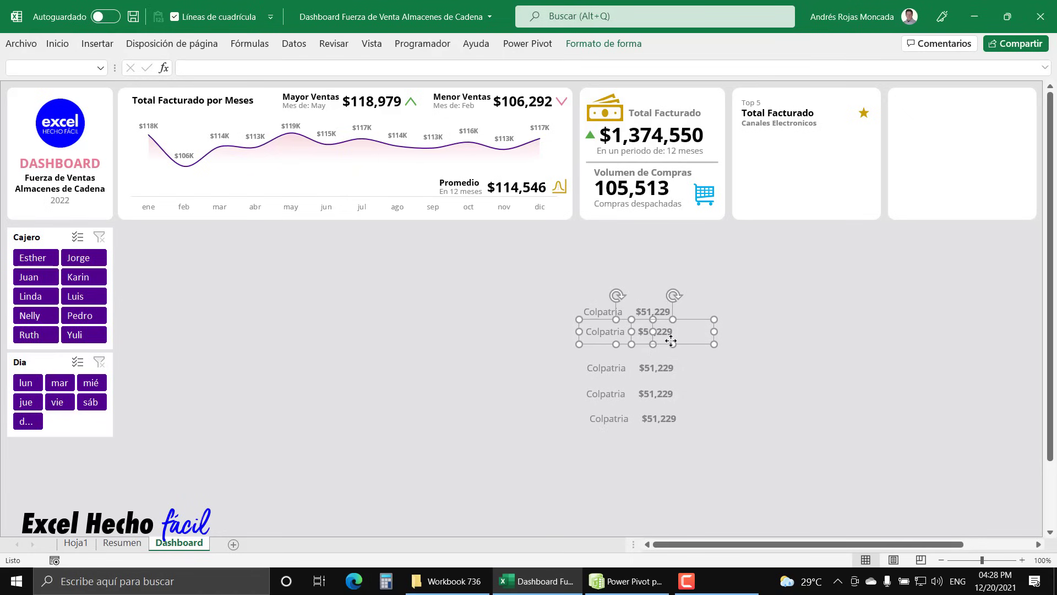
Move the third, fourth and fifth name-and-amount pairs up so the five rows are closely stacked.
left_click(671, 370, "ctrl")
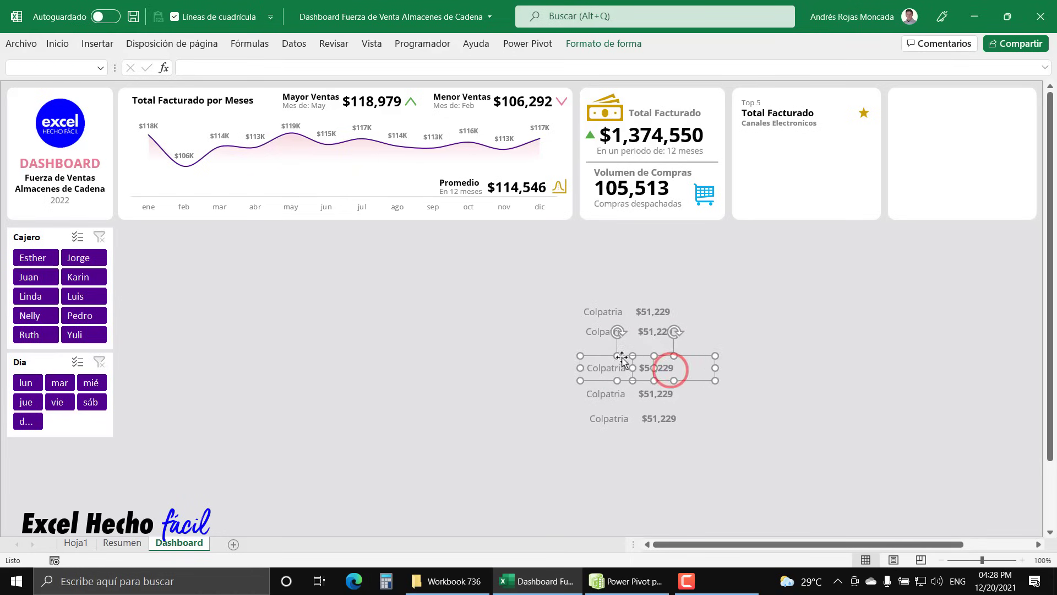
left_click_drag(623, 359, 629, 337)
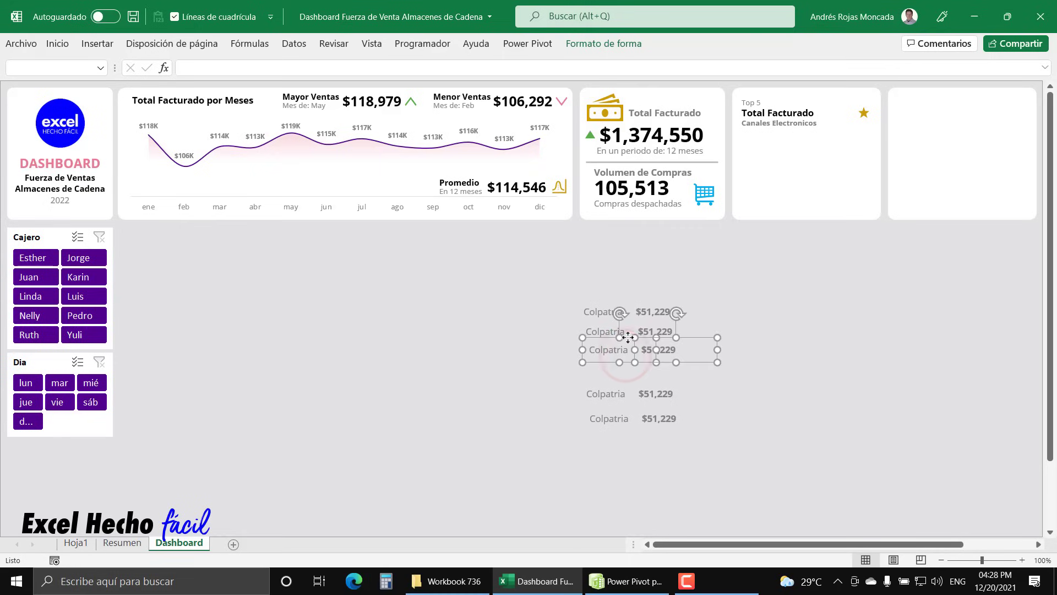
left_click(615, 387)
left_click(668, 392, "ctrl")
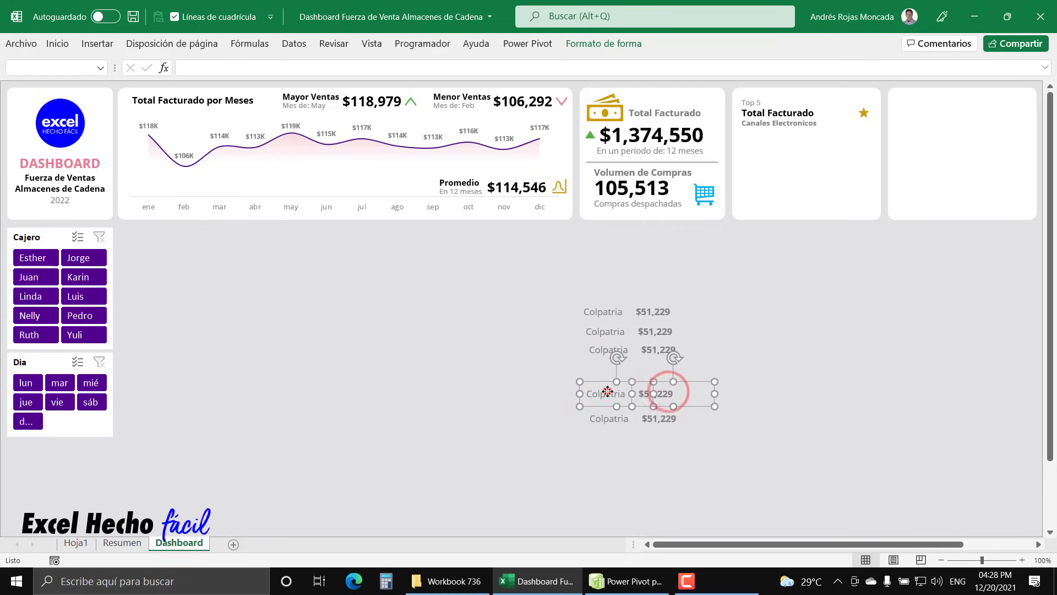
left_click_drag(607, 392, 627, 357)
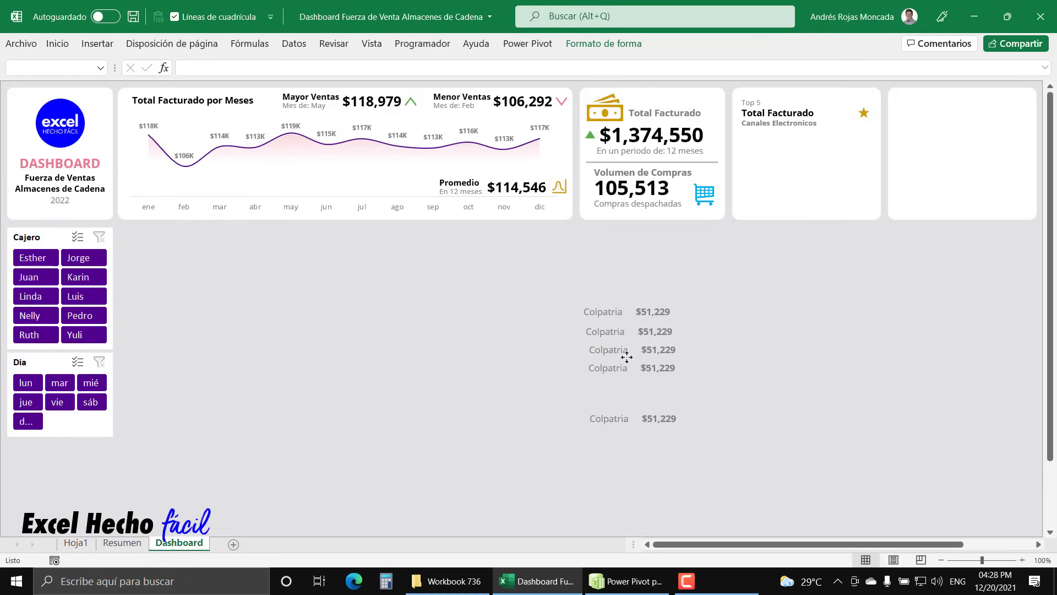
left_click(621, 419)
left_click(676, 419, "ctrl")
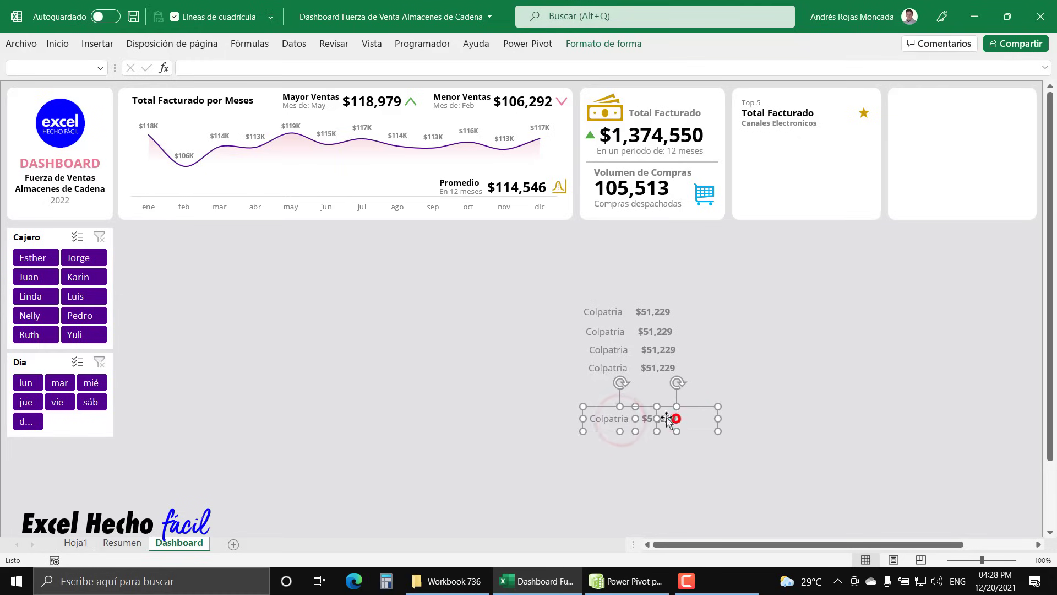
left_click_drag(626, 408, 626, 380)
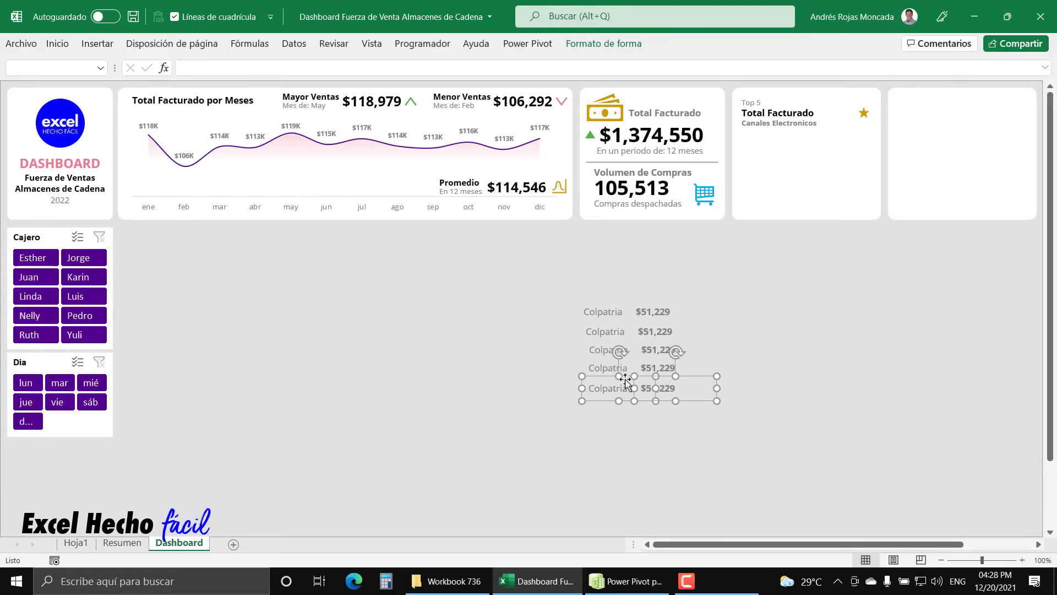
key("Escape")
Link the second row's name box to =Resumen!R13 and its amount box to =Resumen!S13.
left_click(595, 331)
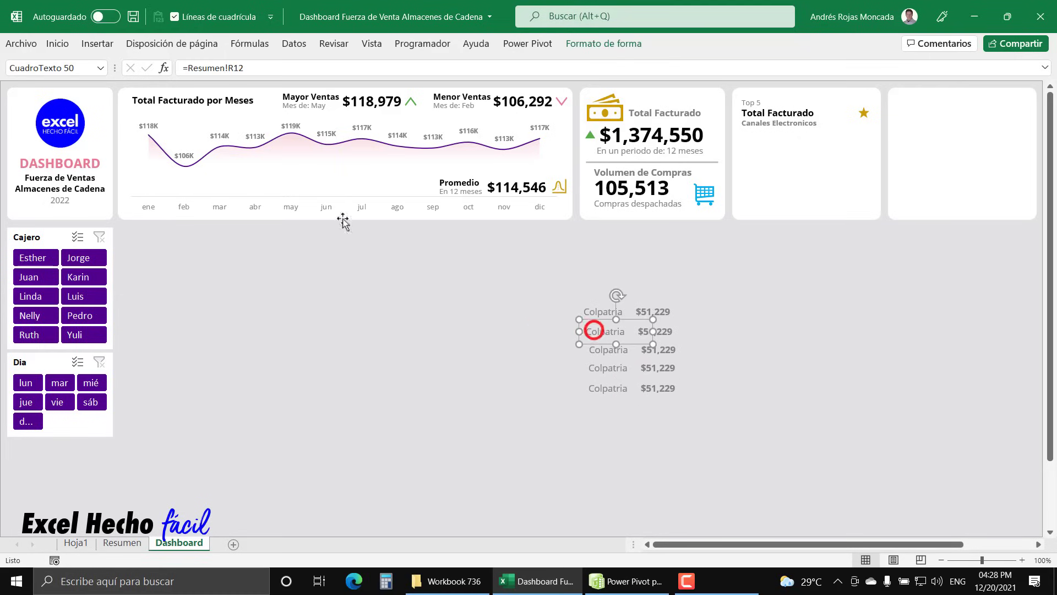
left_click(282, 67)
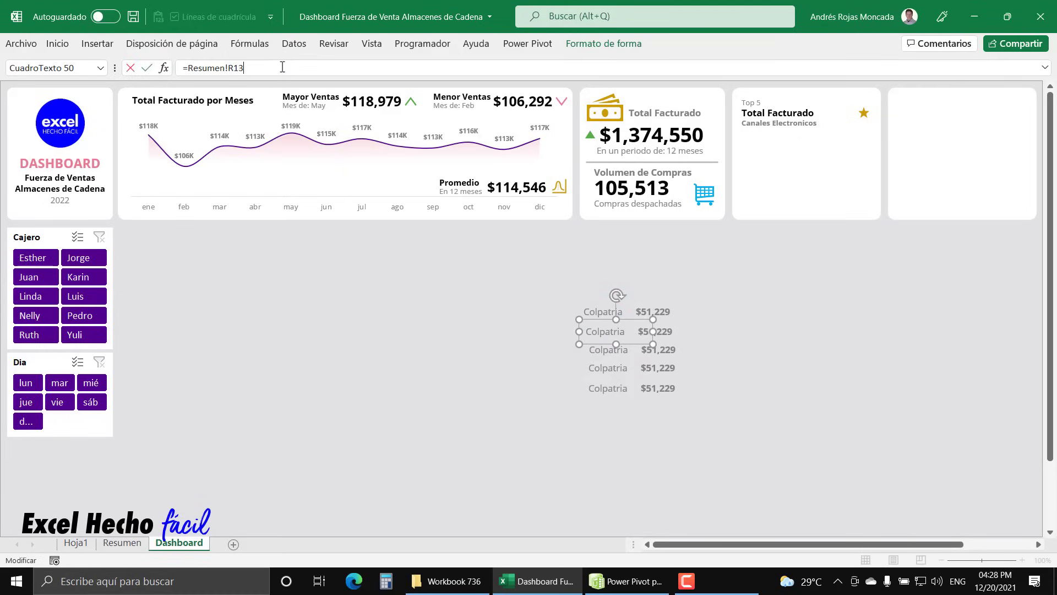
key("Return")
left_click(673, 332)
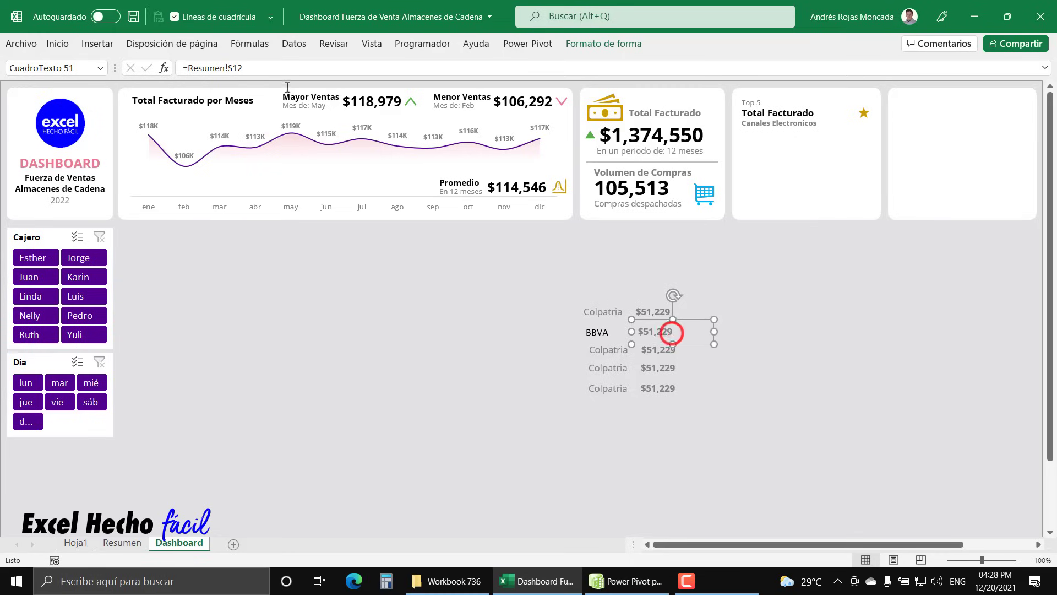
left_click(283, 67)
type("3")
key("Return")
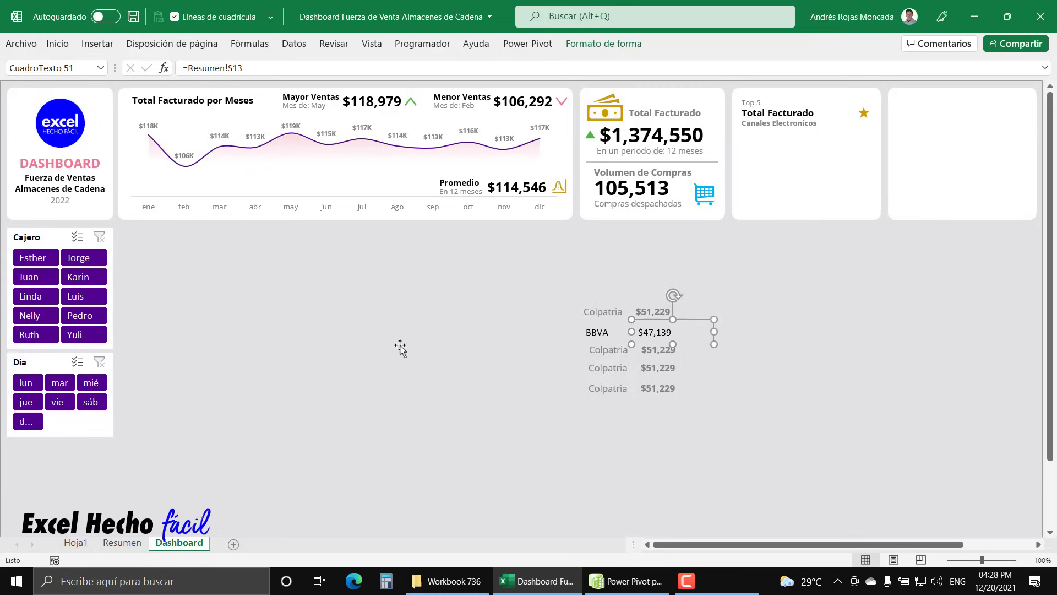
Link the third row's name box to =Resumen!R14 and its amount box to =Resumen!S14.
left_click(609, 355)
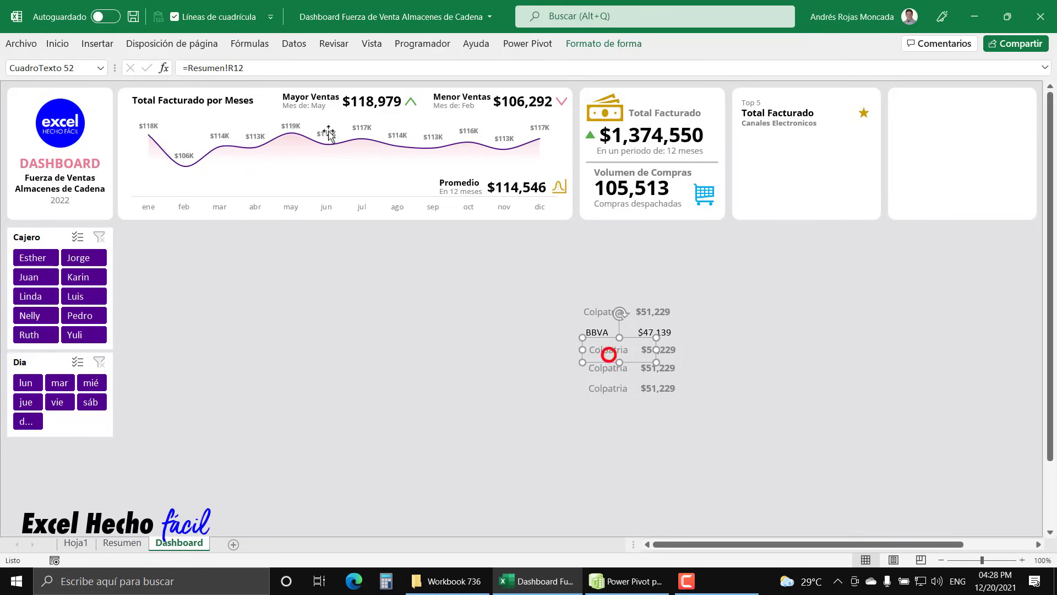
left_click(595, 313)
left_click(606, 335)
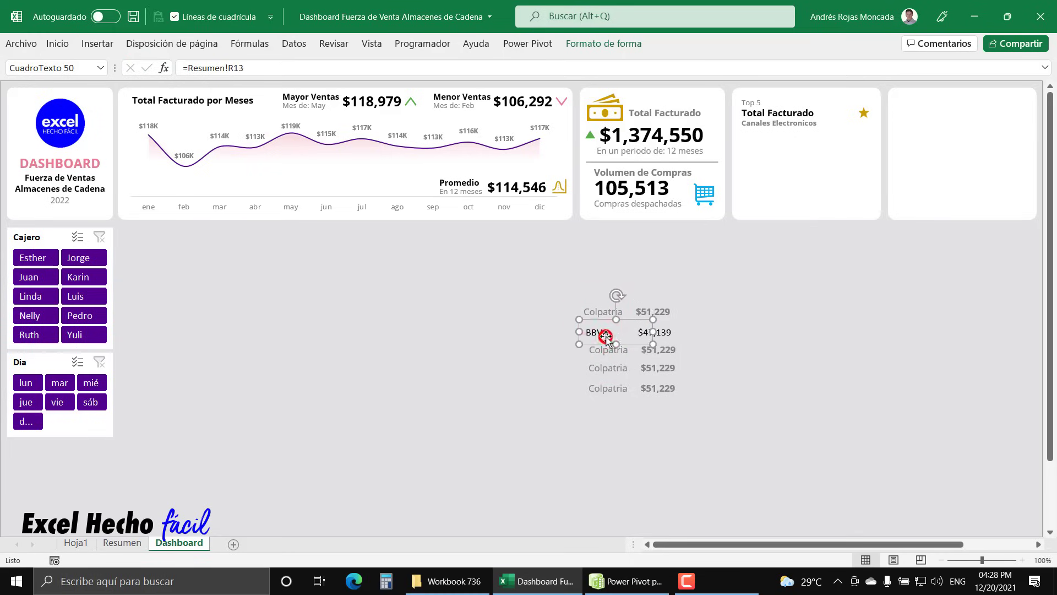
left_click(670, 332)
left_click(609, 357)
left_click(597, 350)
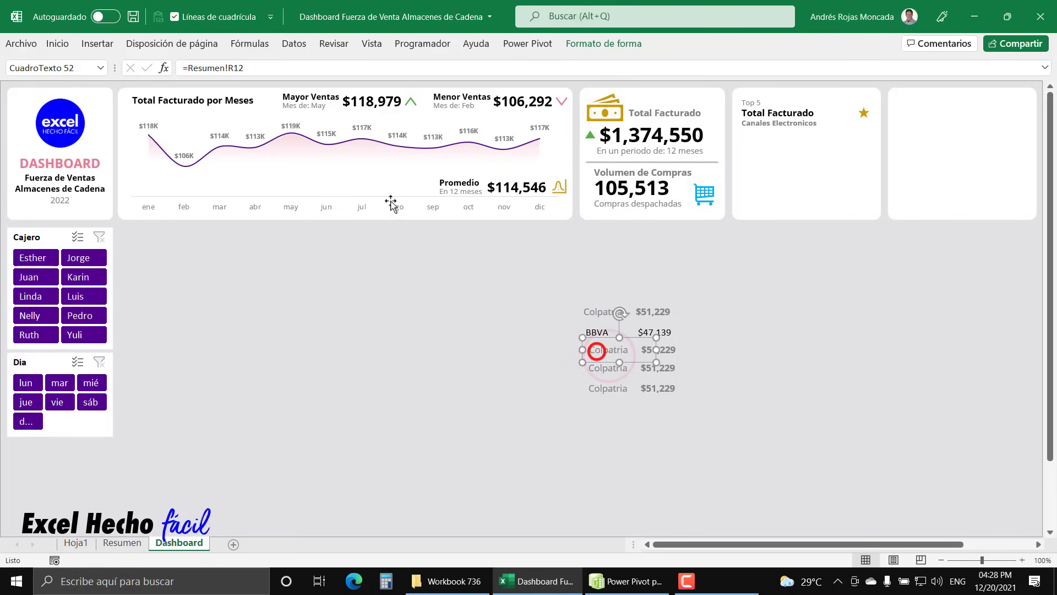
left_click(292, 70)
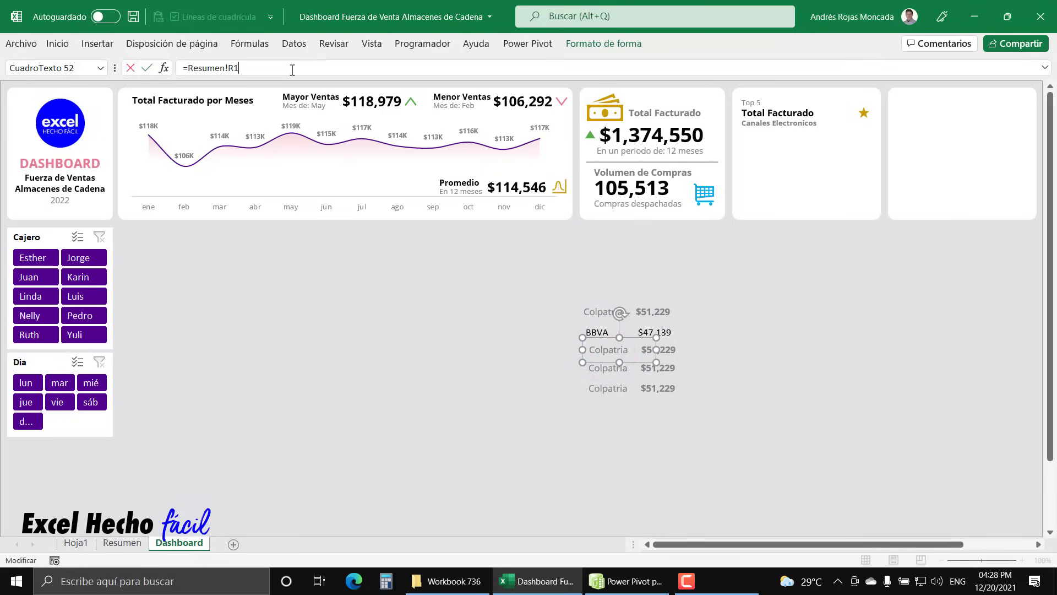
type("4")
key("Return")
left_click(674, 349)
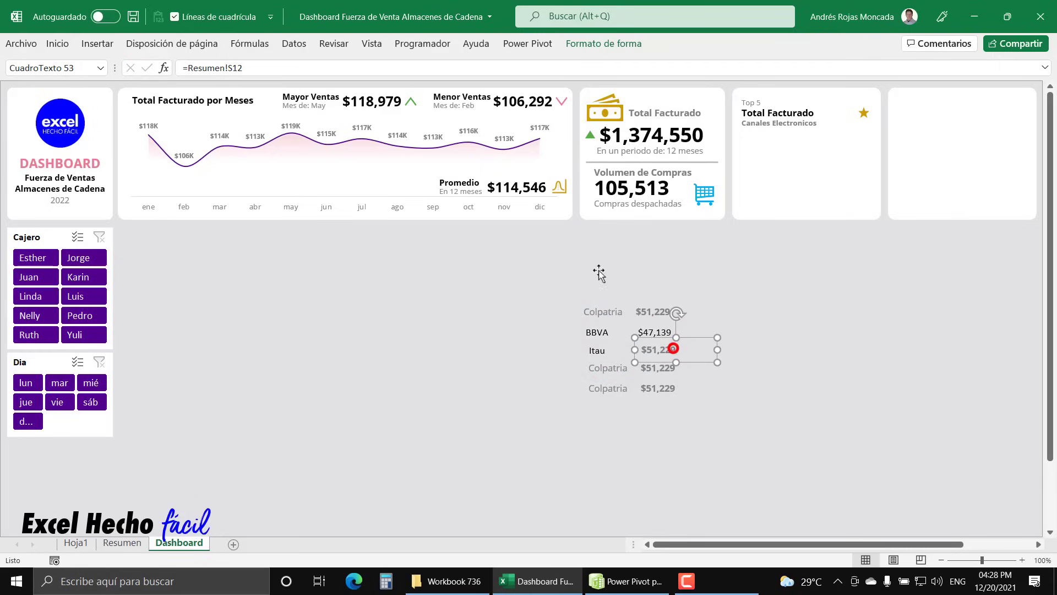
key("BackSpace")
type("4")
key("Return")
Link the fourth row's name box to =Resumen!R15 and its amount box to =Resumen!S15.
left_click(604, 367)
left_click(304, 68)
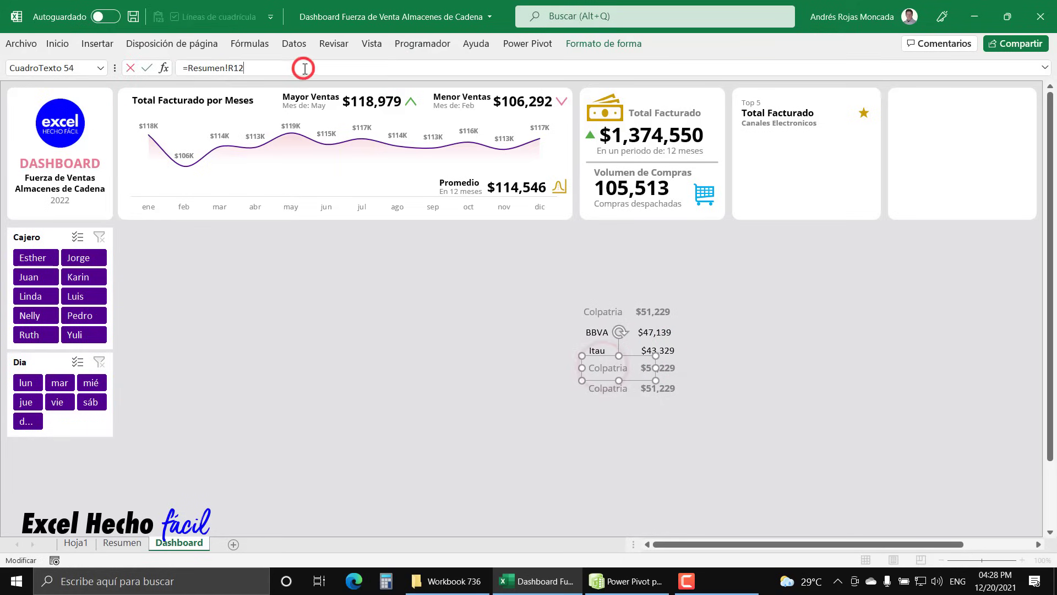
key("Return")
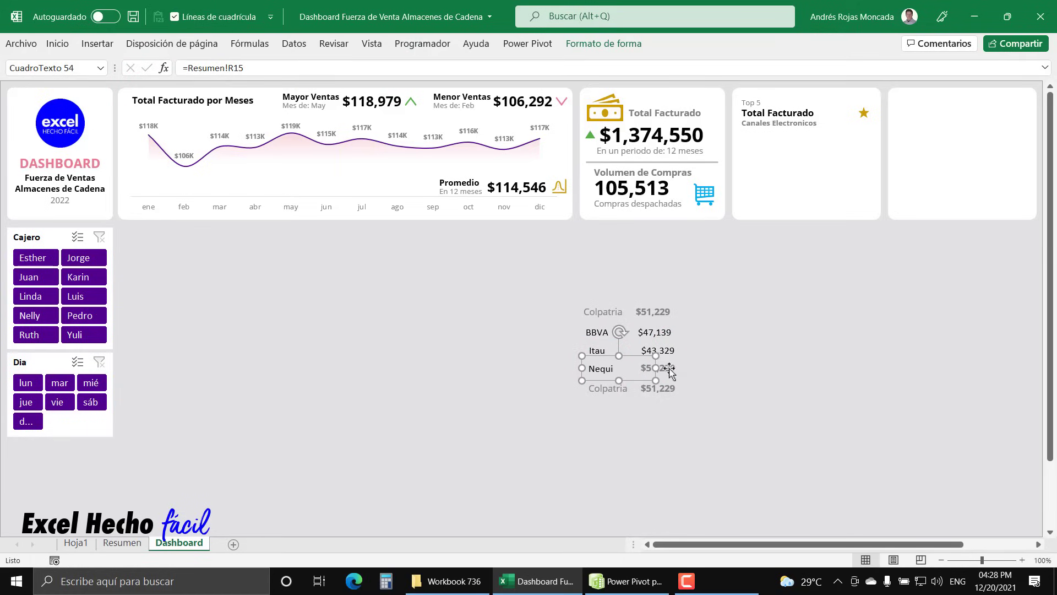
left_click(666, 368)
left_click(385, 67)
key("BackSpace")
type("5")
key("Return")
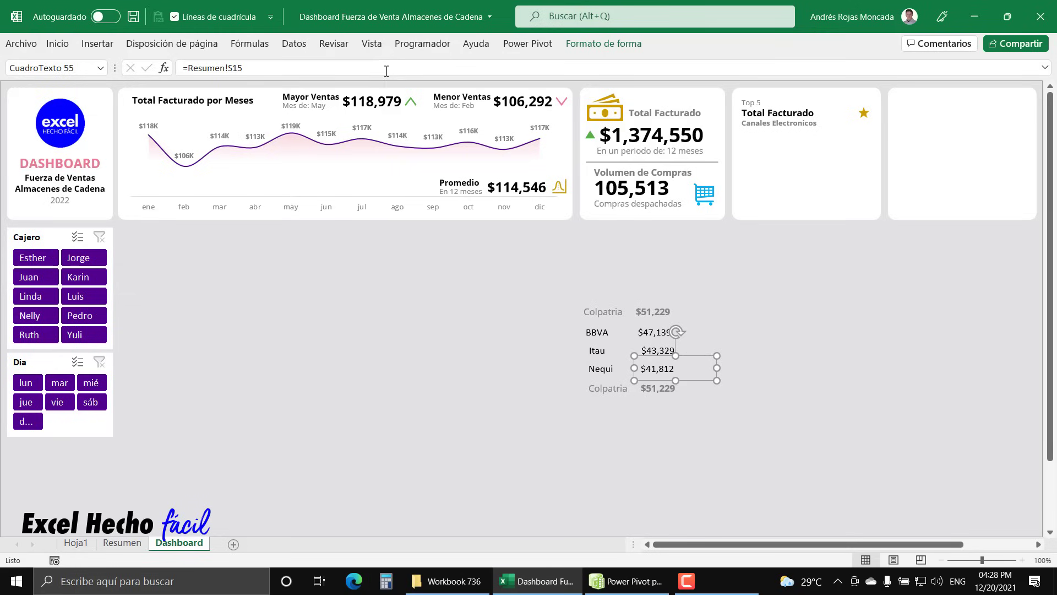
Link the fifth row's name box to =Resumen!R16 and its amount box to =Resumen!S16.
left_click(618, 392)
left_click(372, 67)
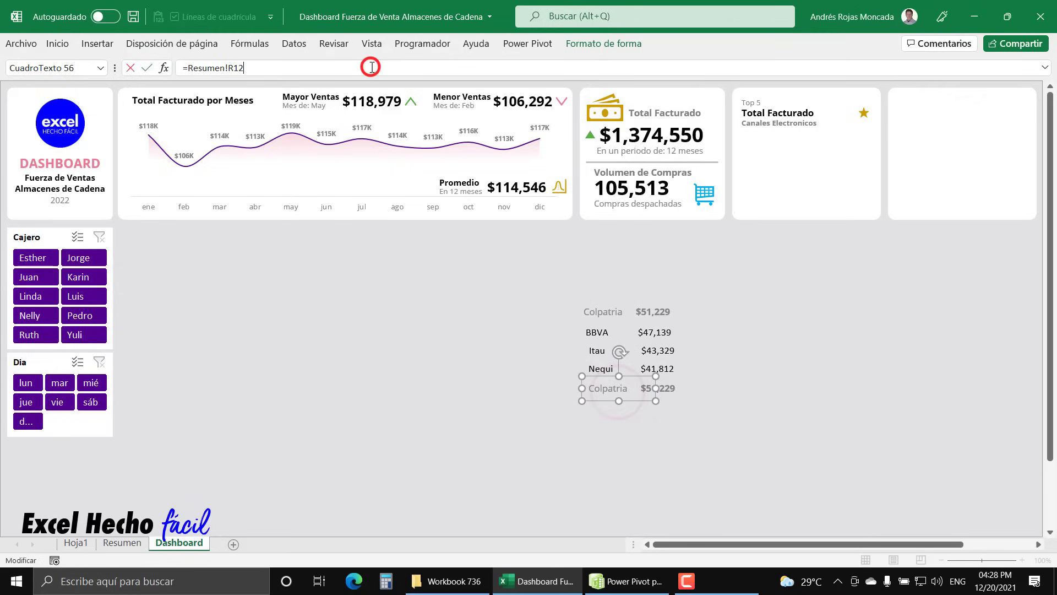
type("6")
key("Return")
left_click(673, 388)
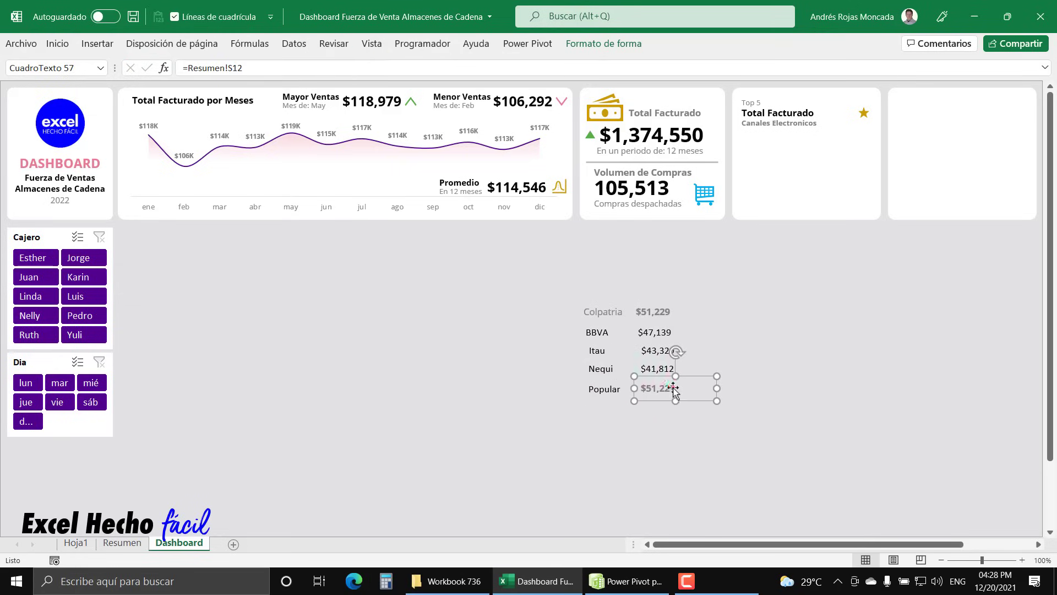
left_click(359, 67)
type("6")
key("Return")
Copy the Colpatria name's formatting onto the Popular, Nequi, Itau and BBVA name boxes.
left_click(600, 310)
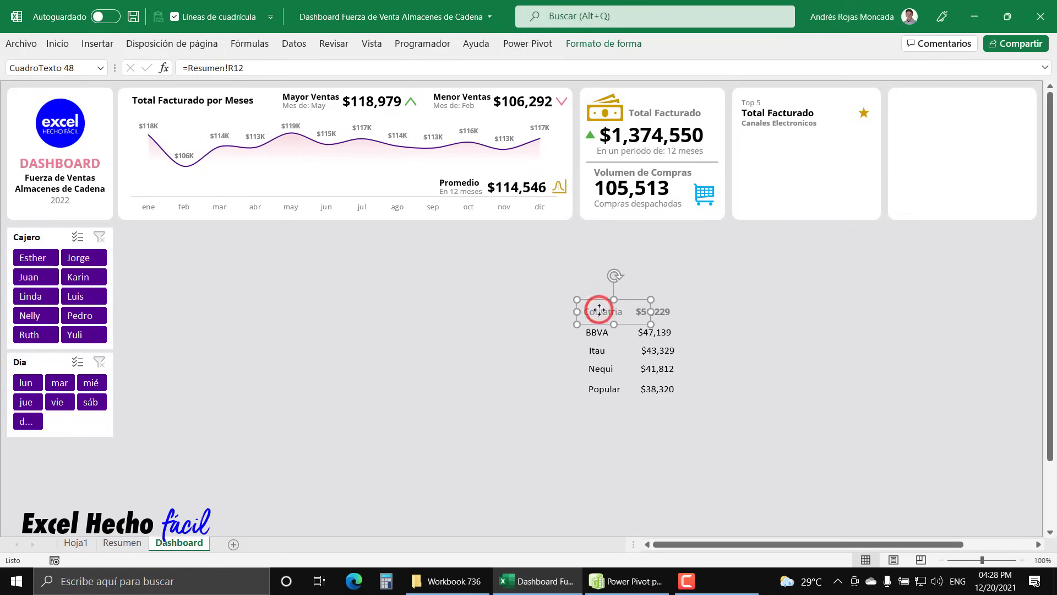
left_click(55, 44)
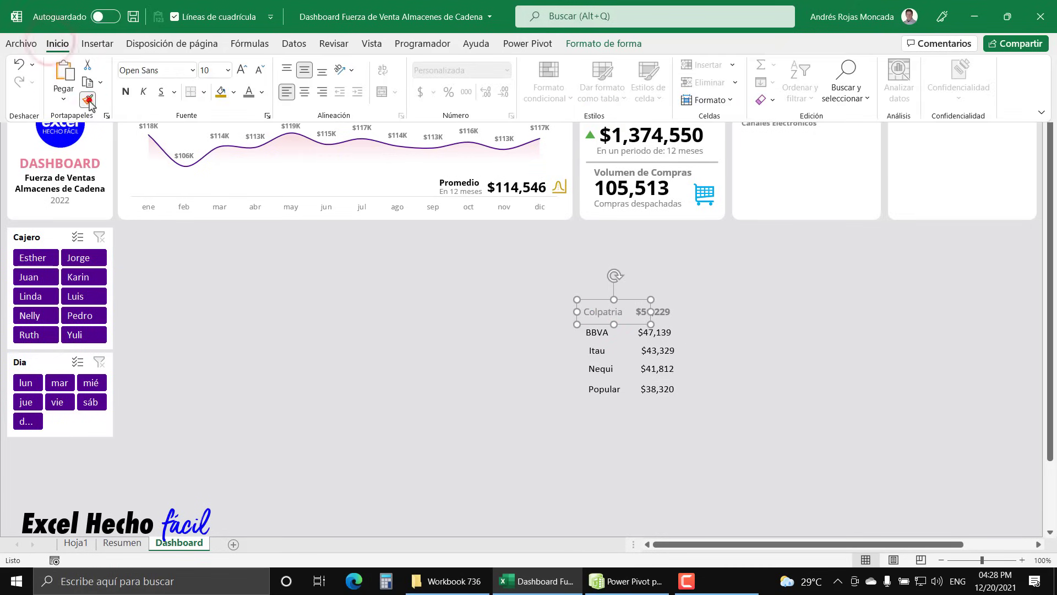
double_click(88, 99)
left_click(604, 387)
left_click(602, 368)
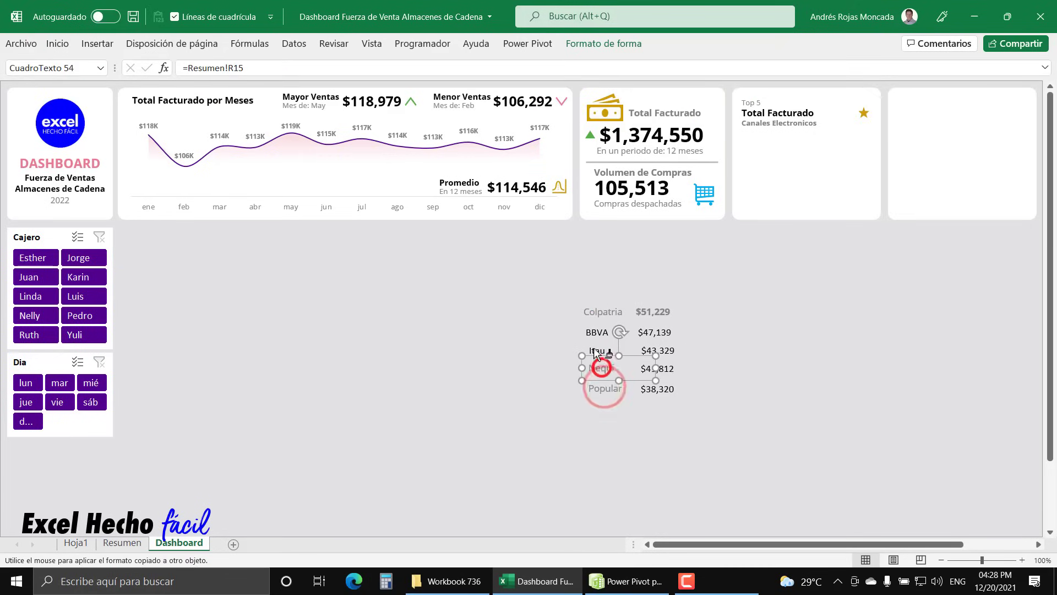
left_click(596, 350)
left_click(596, 332)
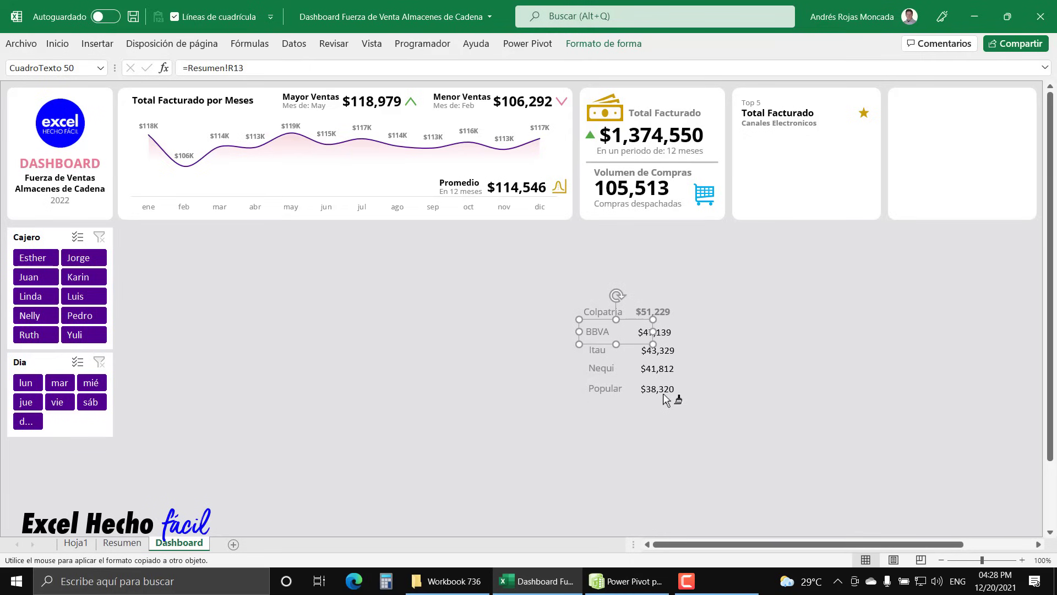
key("Escape")
Copy the Colpatria amount's formatting onto the amount boxes of Popular, Nequi, Itau and BBVA.
left_click(665, 313)
left_click(57, 43)
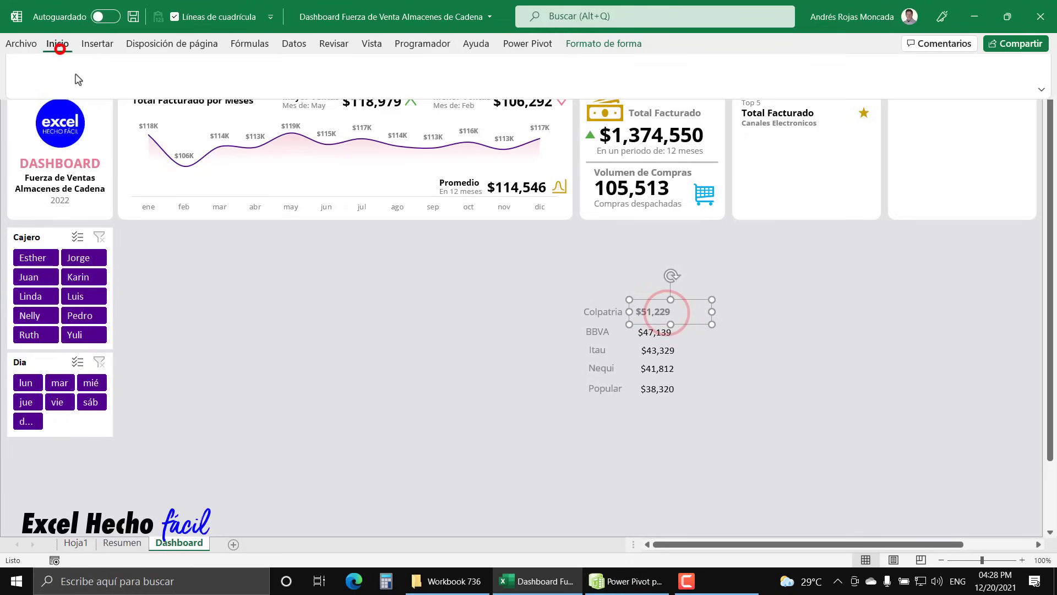
double_click(87, 101)
left_click(659, 389)
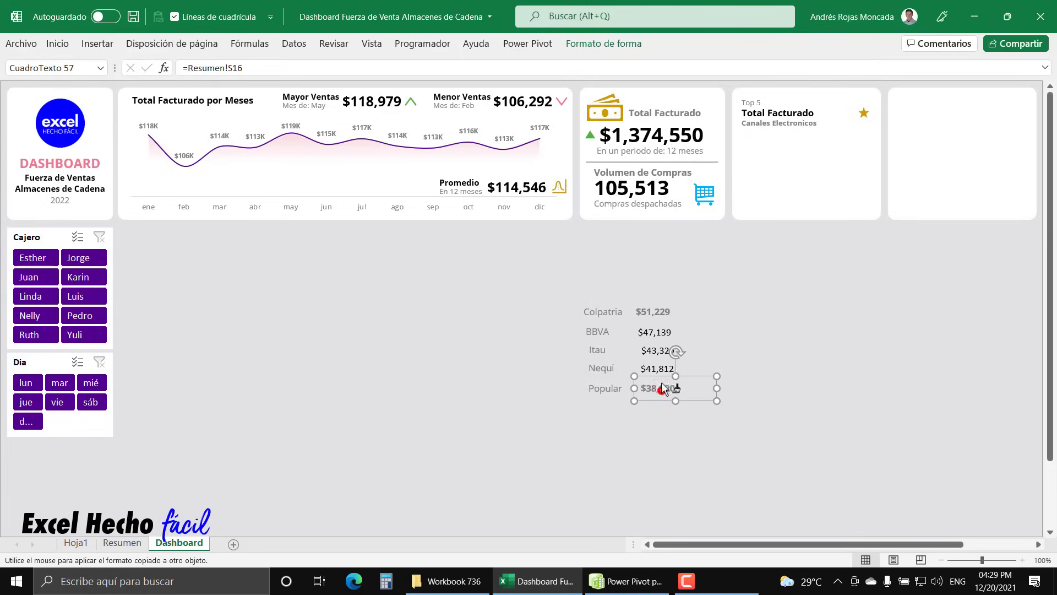
left_click(661, 368)
left_click(659, 350)
left_click(658, 332)
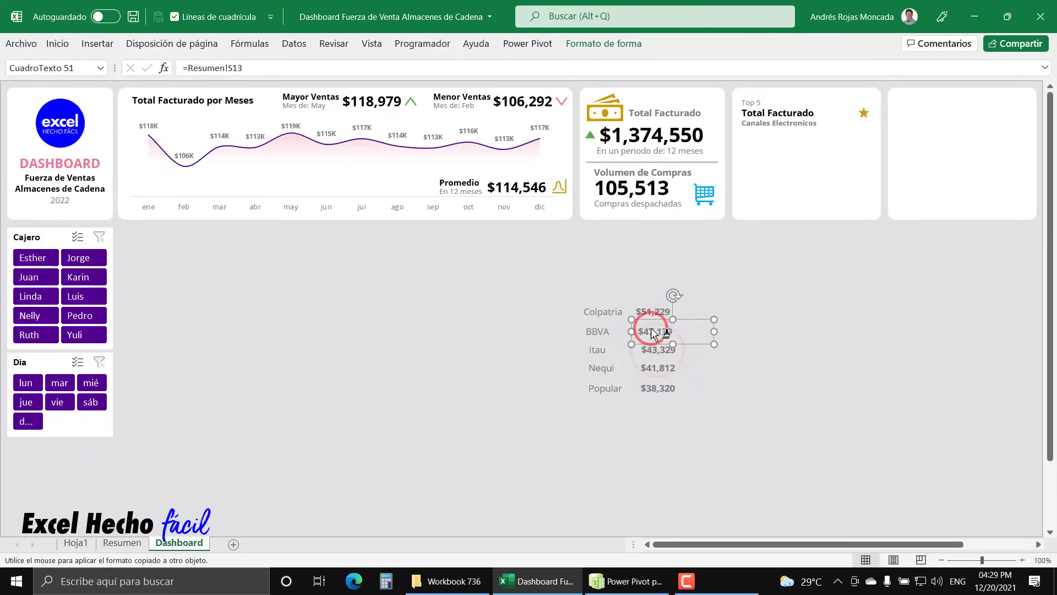
Left-align the five amount boxes of Colpatria, BBVA, Itau, Nequi and Popular with each other.
left_click(655, 312)
left_click(659, 335, "ctrl")
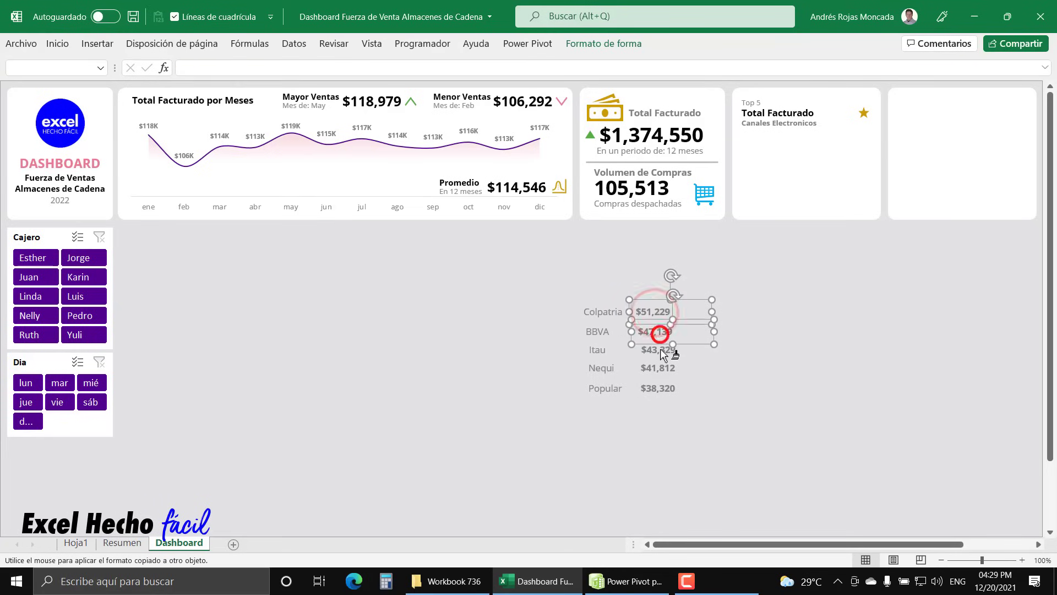
left_click(659, 349, "ctrl")
left_click(658, 389, "ctrl")
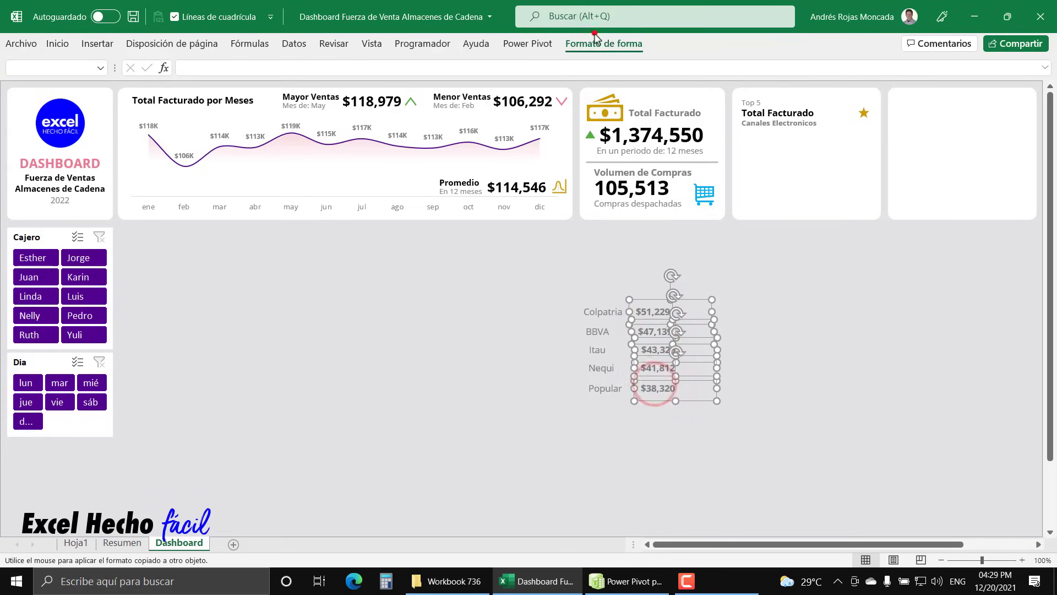
left_click(605, 44)
left_click(842, 64)
left_click(876, 83)
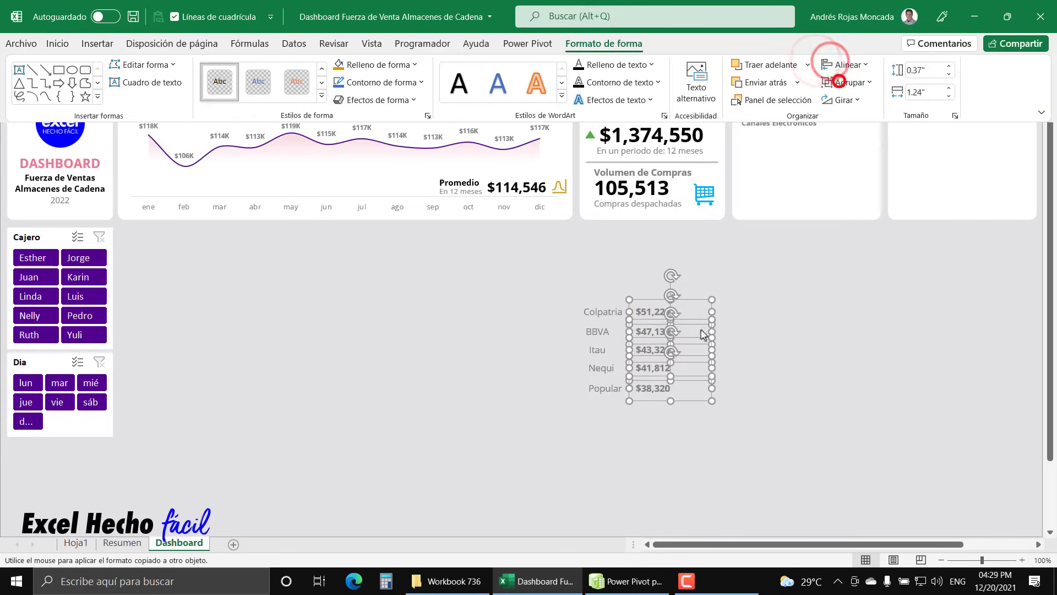
Undo the amount formatting pasted onto the Colpatria name, and left-align the five channel name boxes.
left_click(610, 313)
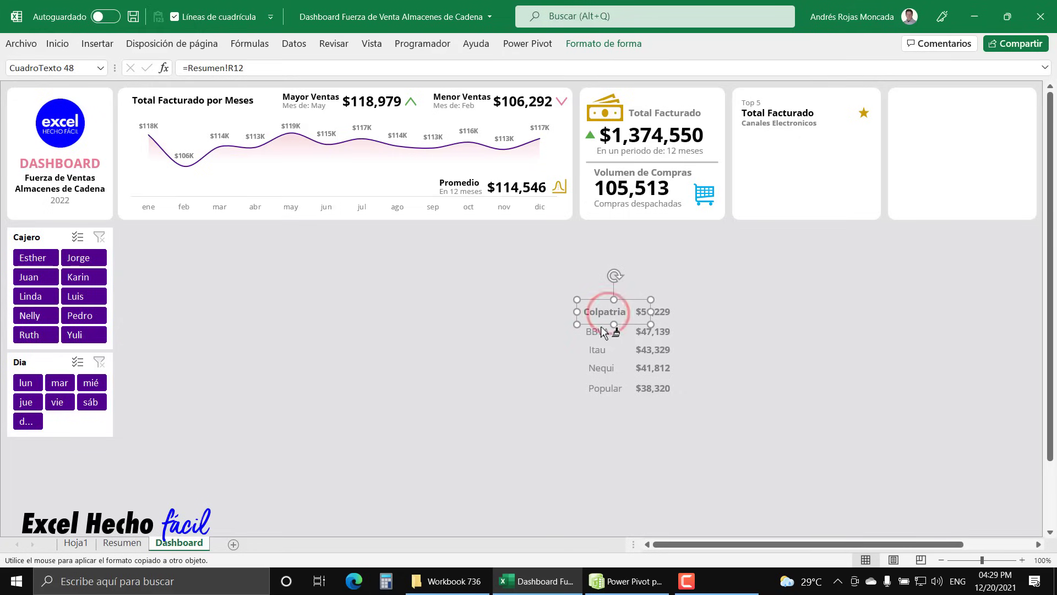
key("ctrl+z")
left_click(603, 336, "ctrl")
left_click(603, 351, "ctrl")
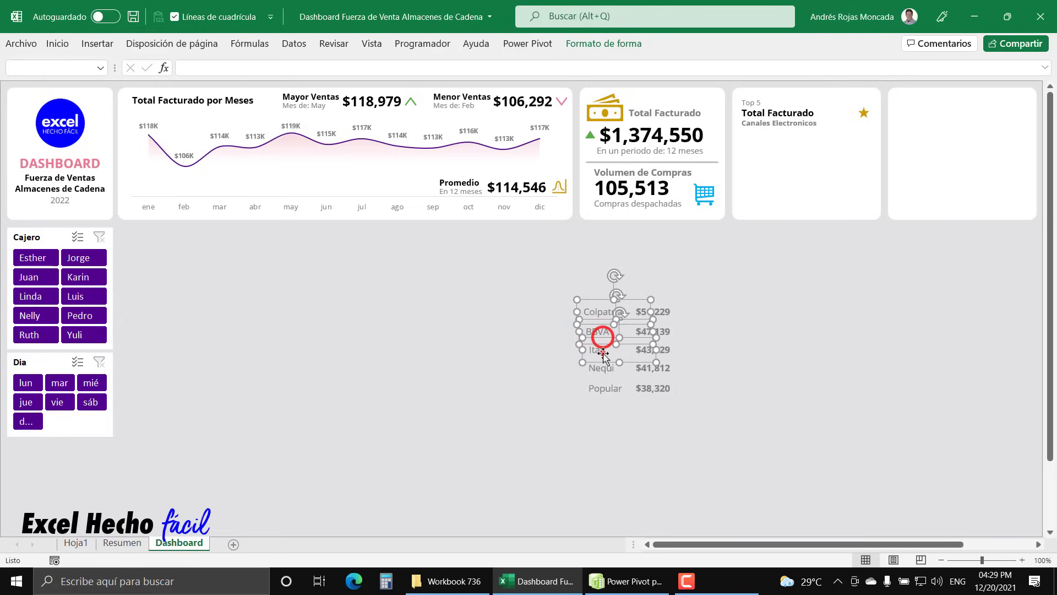
left_click(603, 369, "ctrl")
left_click(605, 390, "ctrl")
left_click(611, 44)
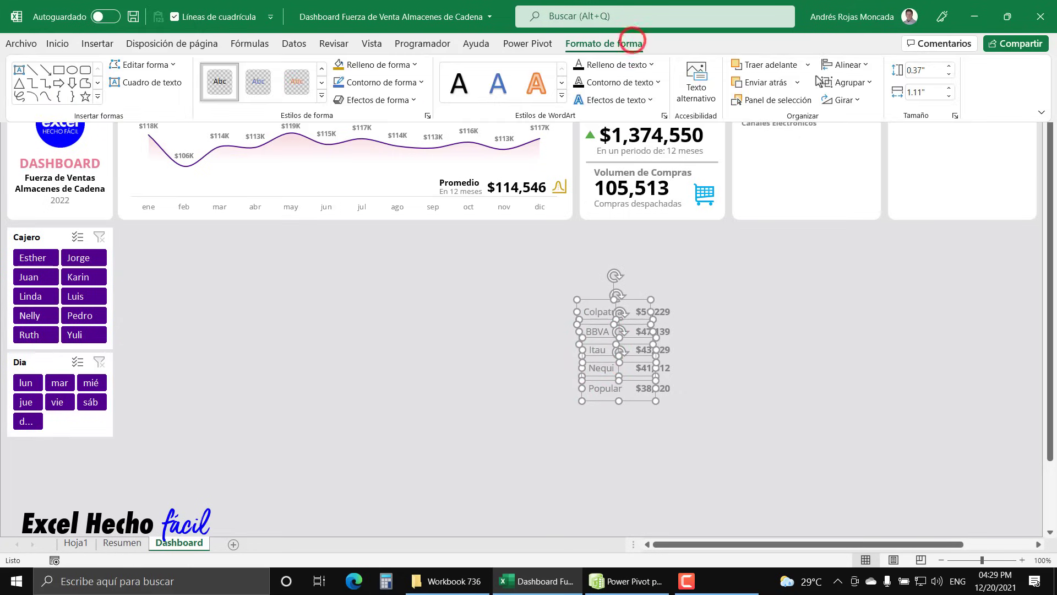
left_click(843, 64)
left_click(837, 82)
left_click(698, 357)
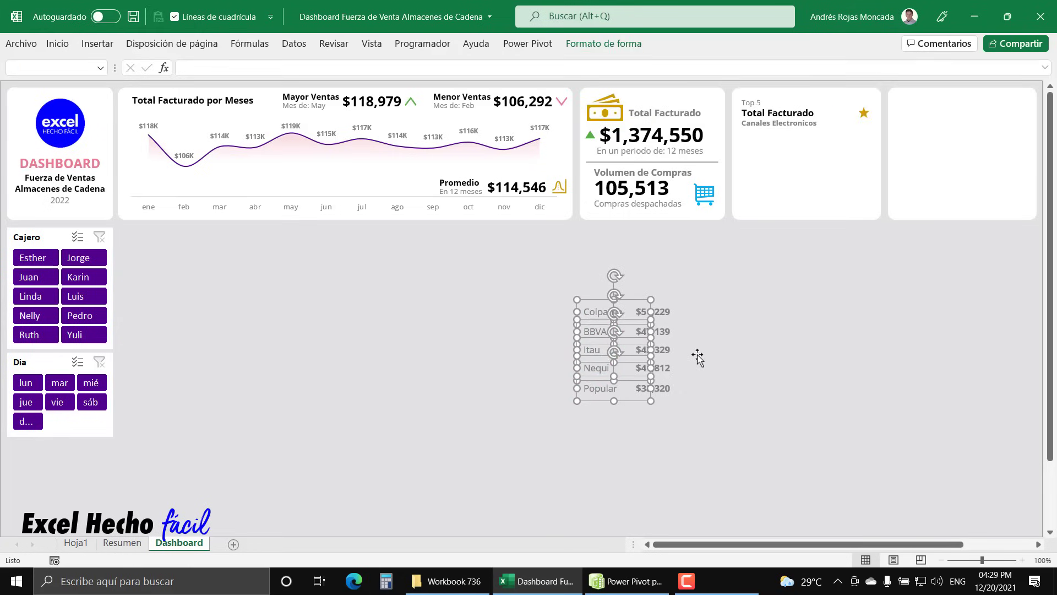
Distribute the five channel name boxes vertically at equal spacing.
left_click(606, 313)
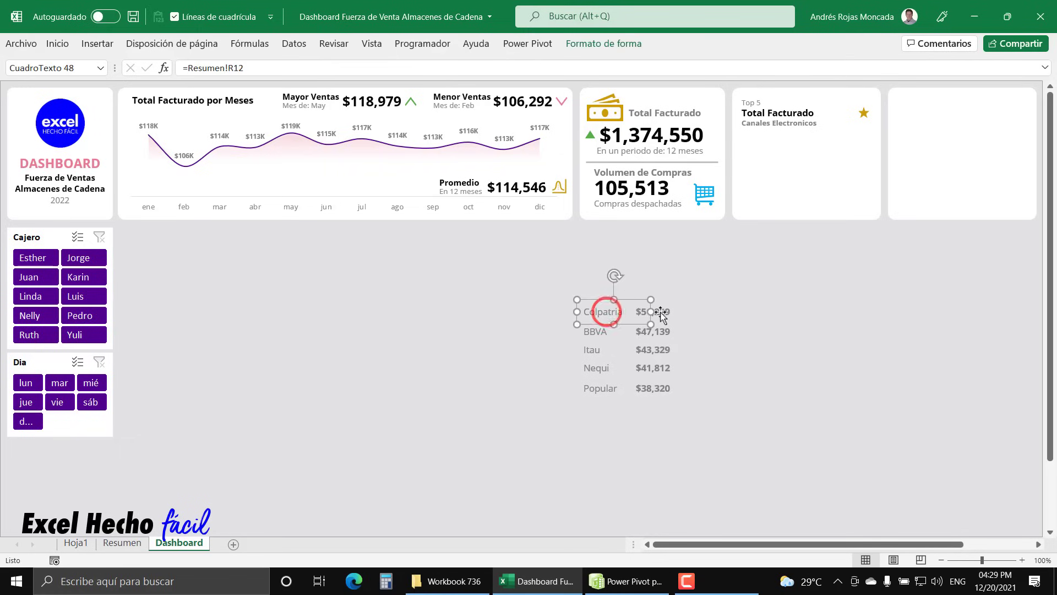
left_click(594, 332, "ctrl")
left_click(597, 350, "ctrl")
left_click(597, 367, "ctrl")
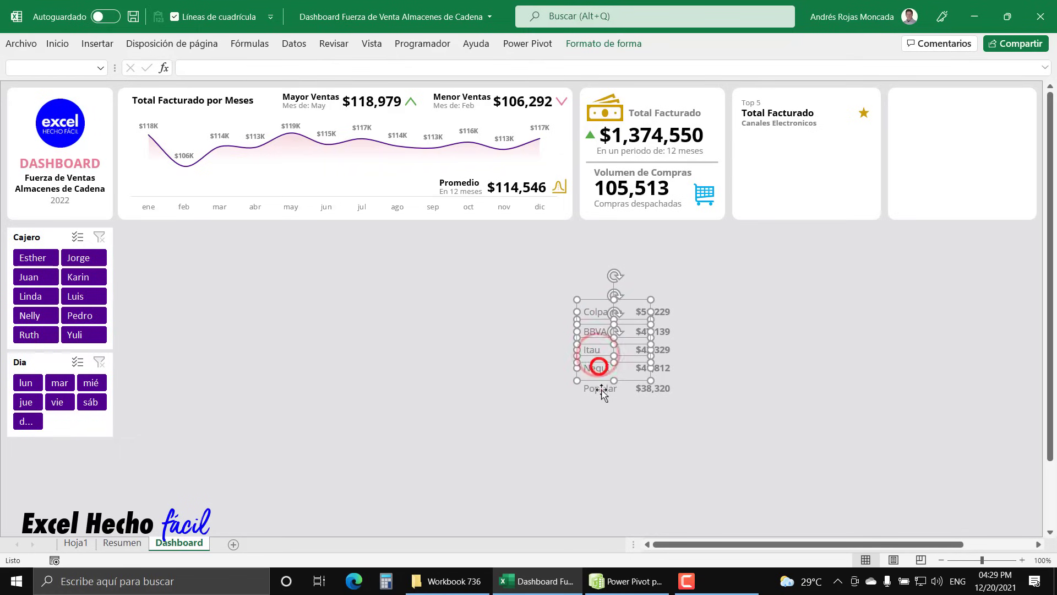
left_click(600, 389, "ctrl")
left_click(615, 46)
left_click(832, 65)
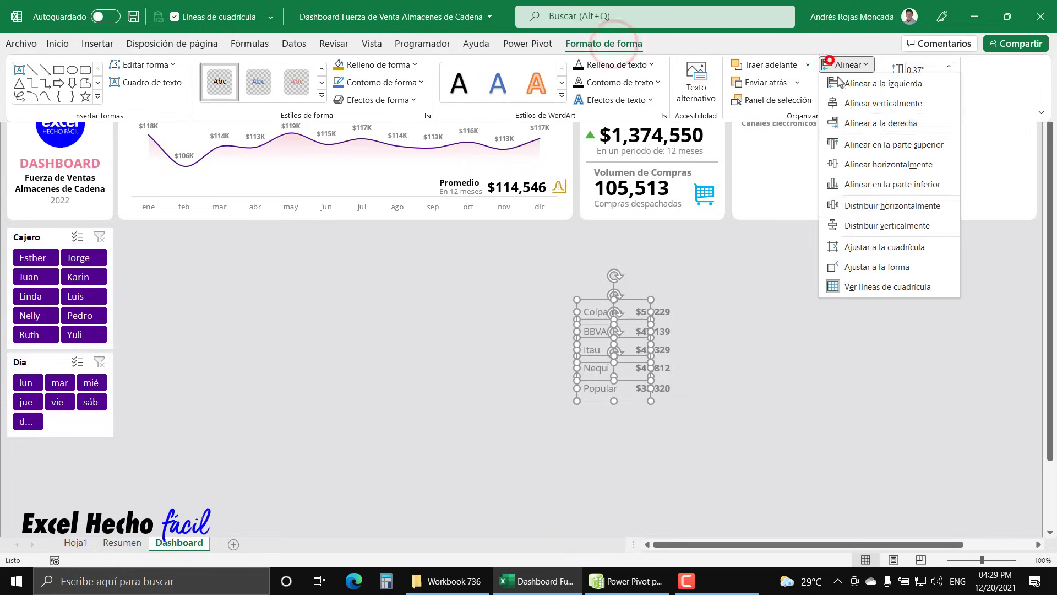
left_click(861, 225)
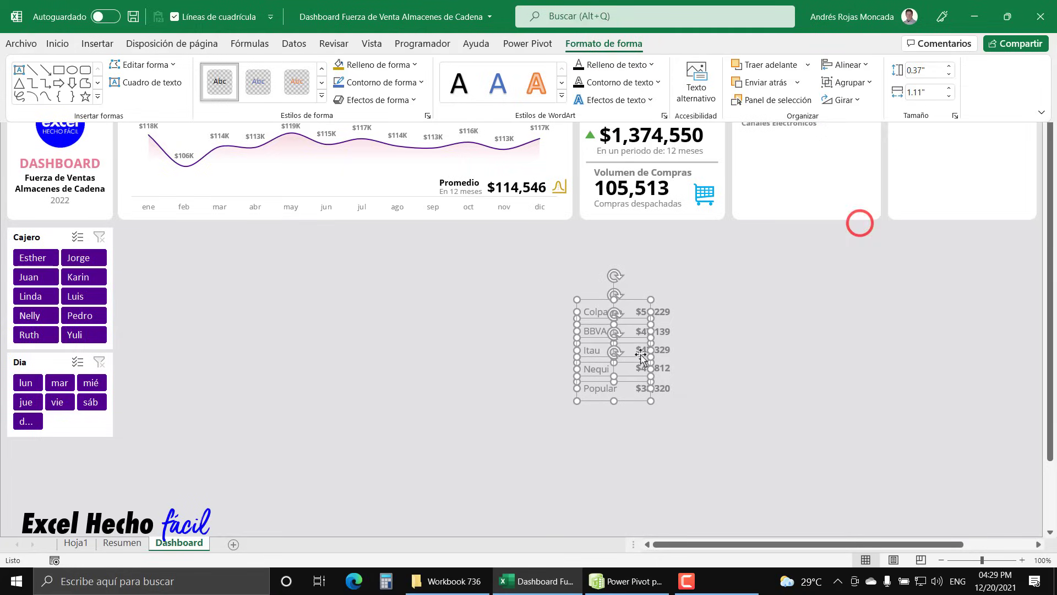
left_click(861, 222)
Distribute the five amount boxes vertically so they are evenly spaced like the names.
left_click(654, 317)
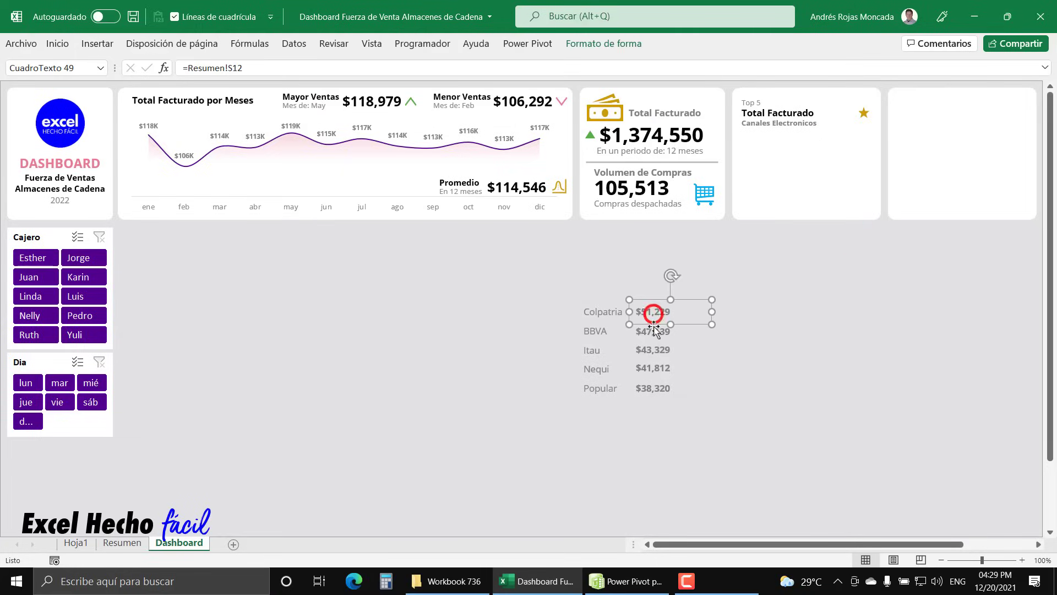
left_click(654, 331, "ctrl")
left_click(653, 349, "ctrl")
left_click(653, 368, "ctrl")
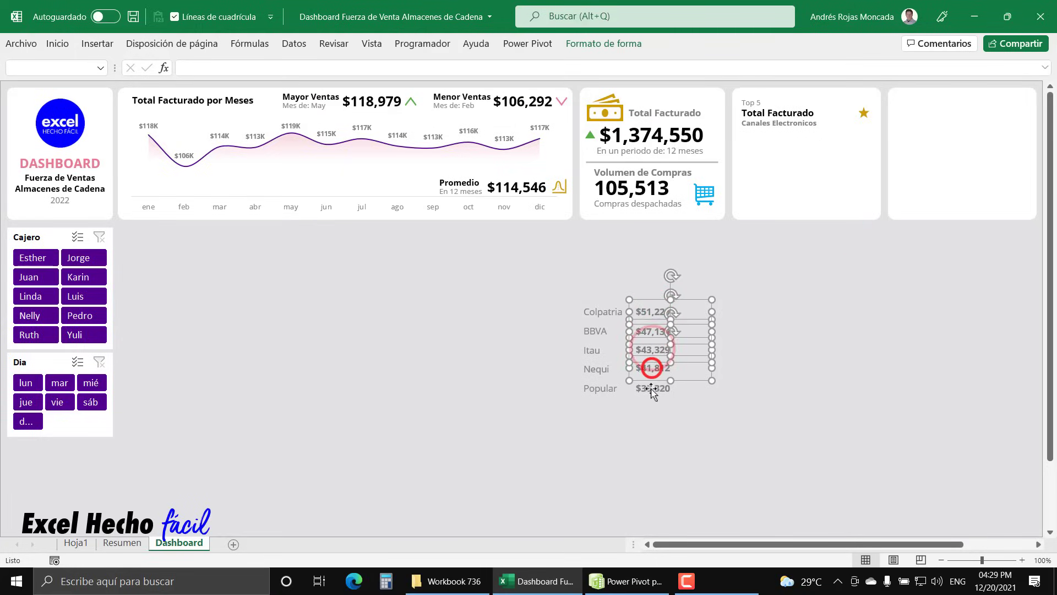
left_click(653, 386, "ctrl")
left_click(613, 44)
left_click(836, 66)
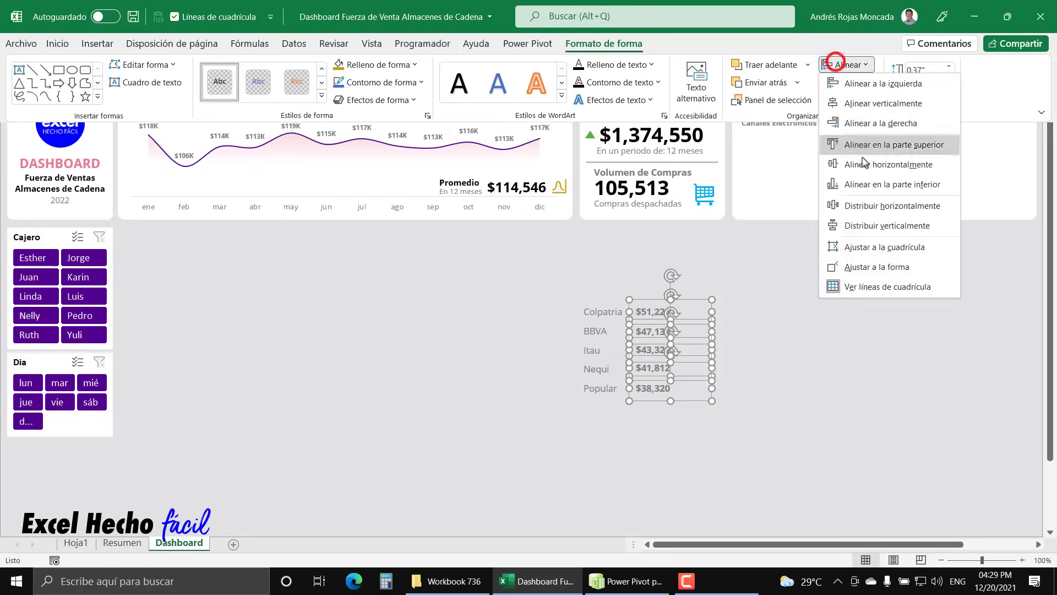
left_click(869, 225)
key("Escape")
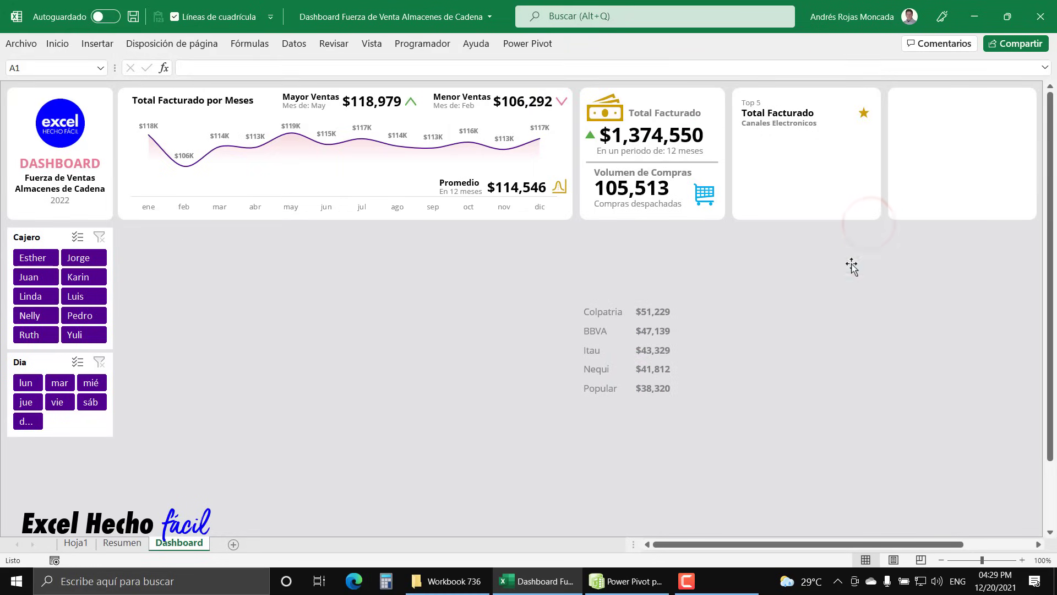
Group the five channel name boxes and their five amount boxes into one object.
left_click(619, 314)
left_click(661, 313, "ctrl")
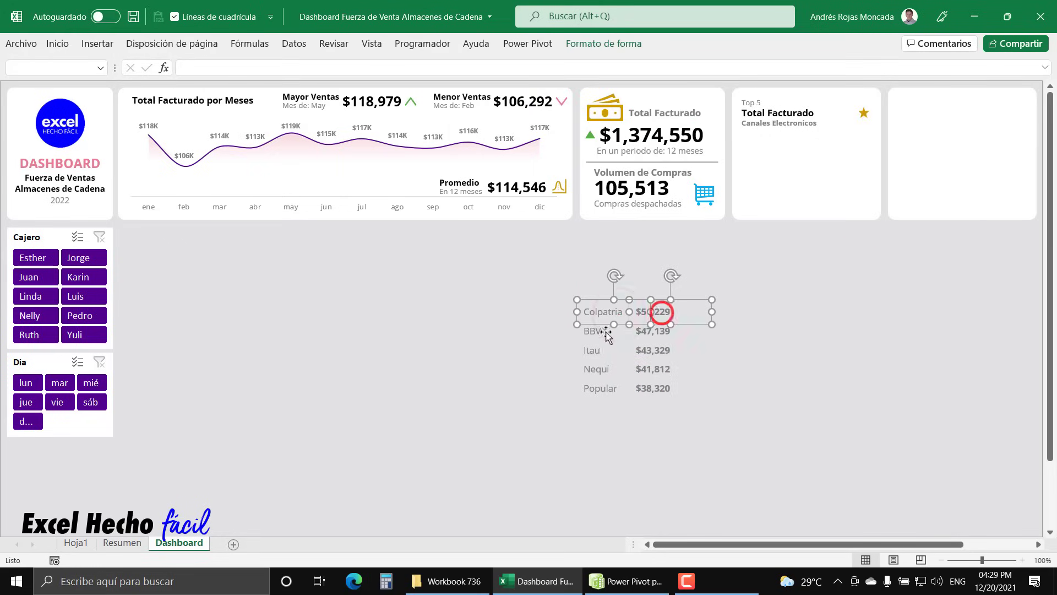
left_click(600, 332, "ctrl")
left_click(663, 331, "ctrl")
left_click(598, 348, "ctrl")
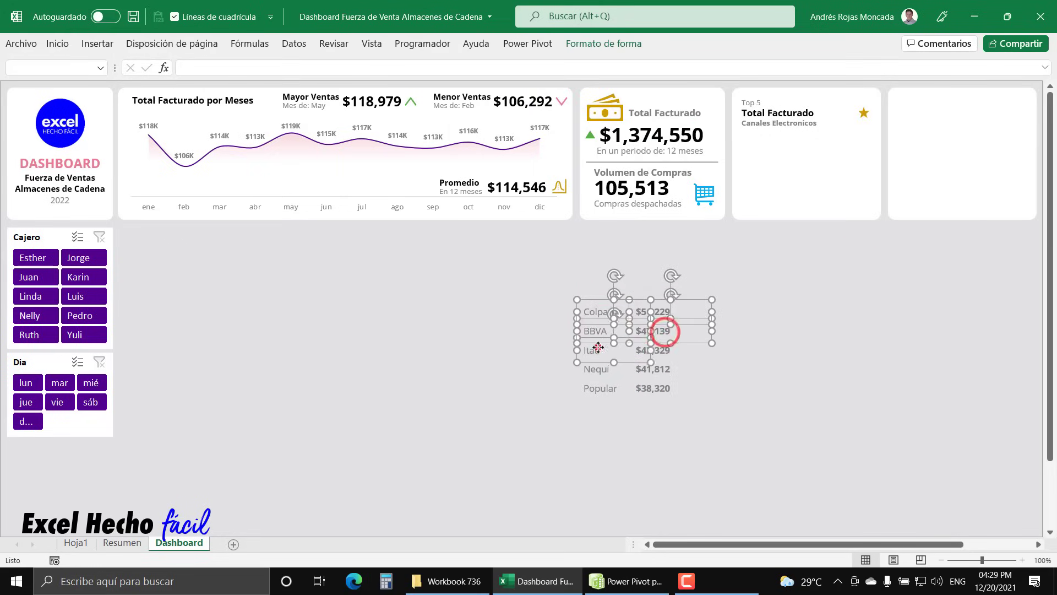
left_click(661, 353, "ctrl")
left_click(598, 371, "ctrl")
left_click(665, 372, "ctrl")
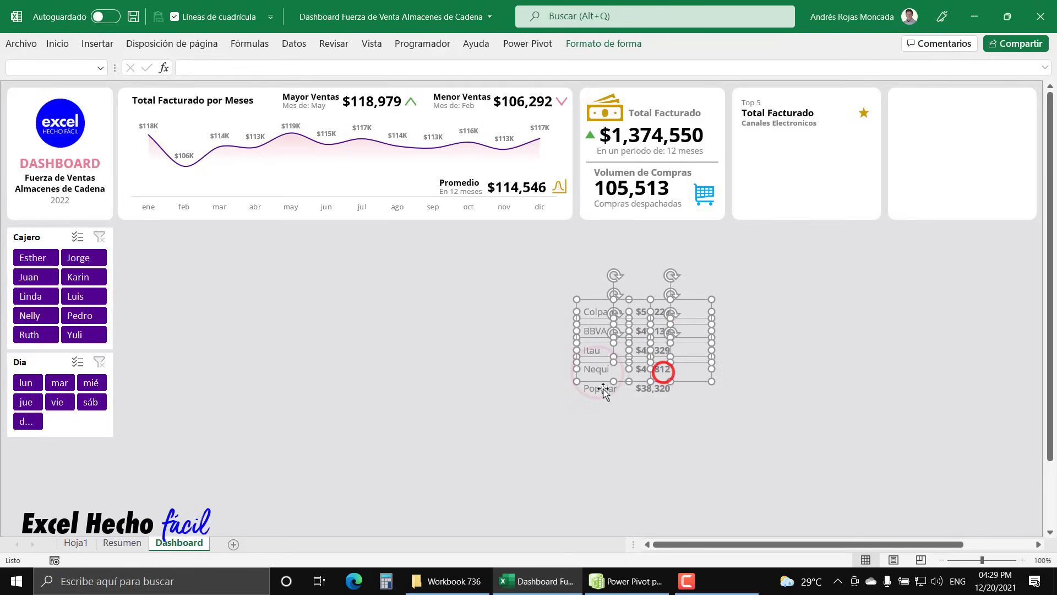
left_click(601, 388, "ctrl")
left_click(662, 390, "ctrl")
right_click(662, 392)
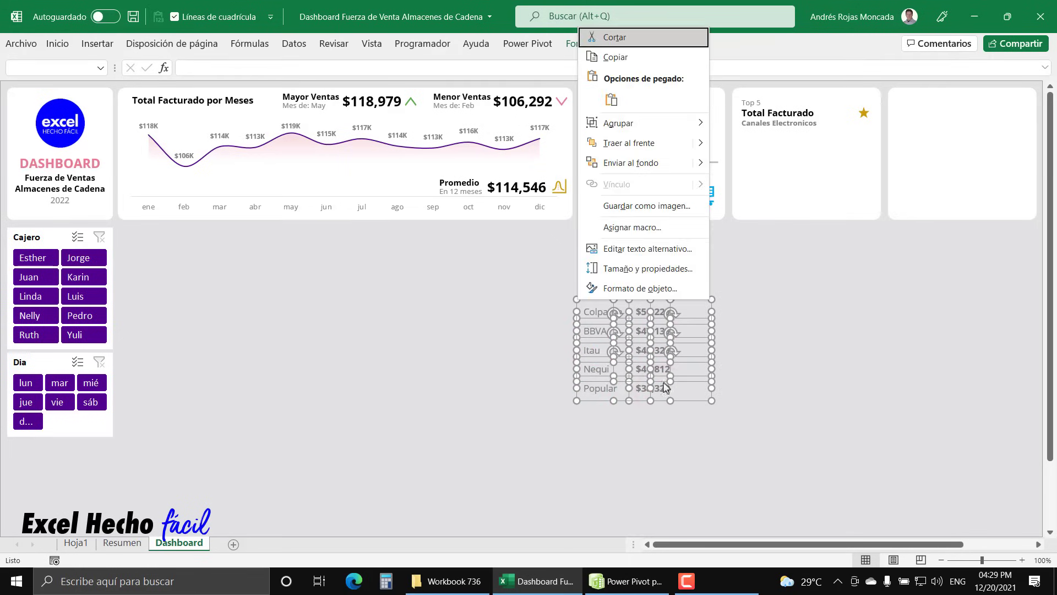
mouse_move(682, 124)
left_click(768, 133)
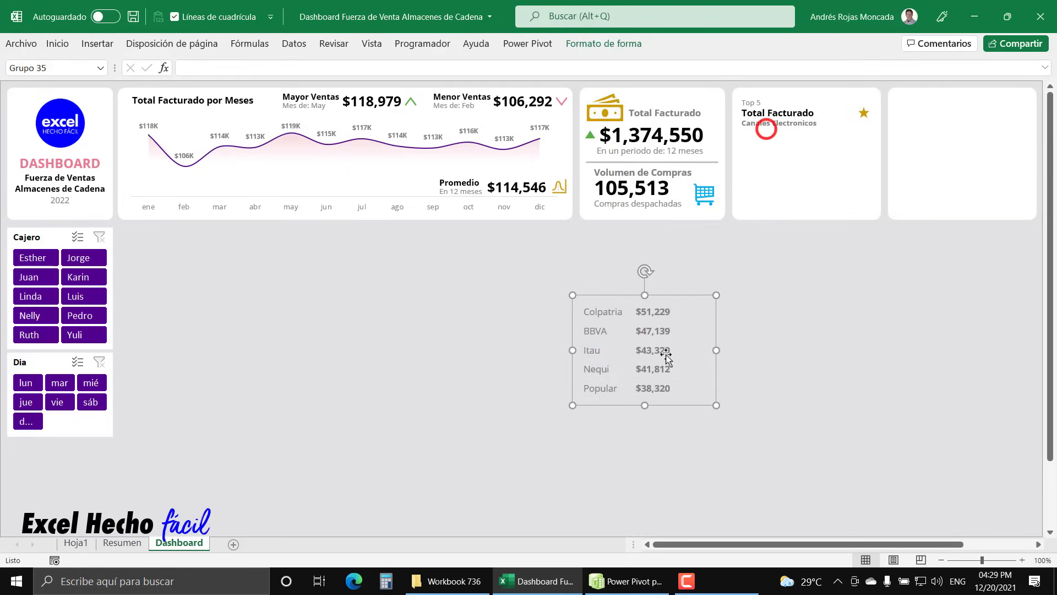
Move the grouped channel list onto the Top 5 Canales Electronicos card, under its heading, and ungroup it.
left_click_drag(663, 296, 829, 136)
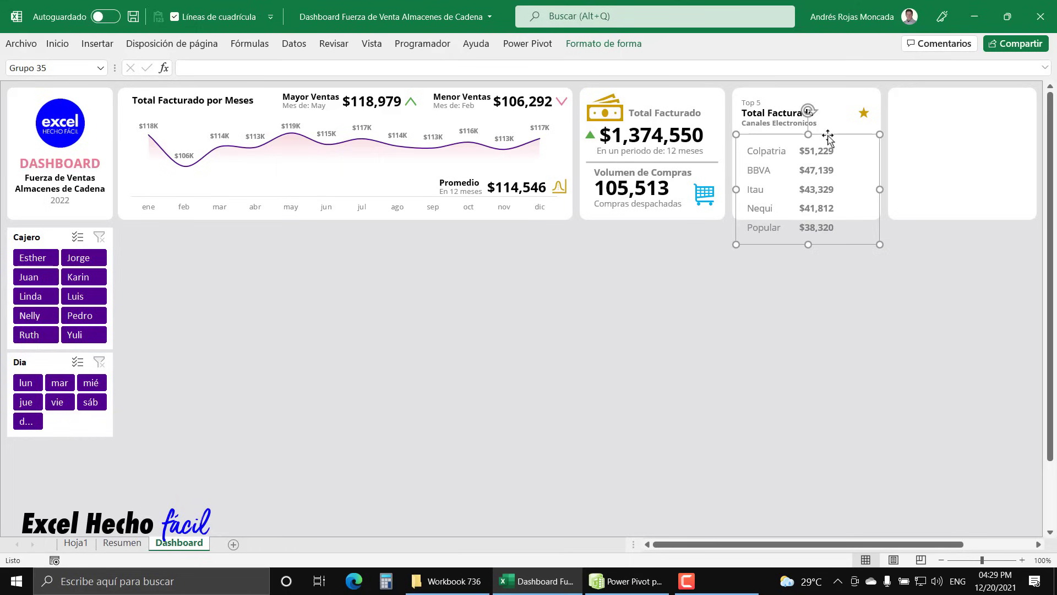
right_click(742, 139)
mouse_move(840, 238)
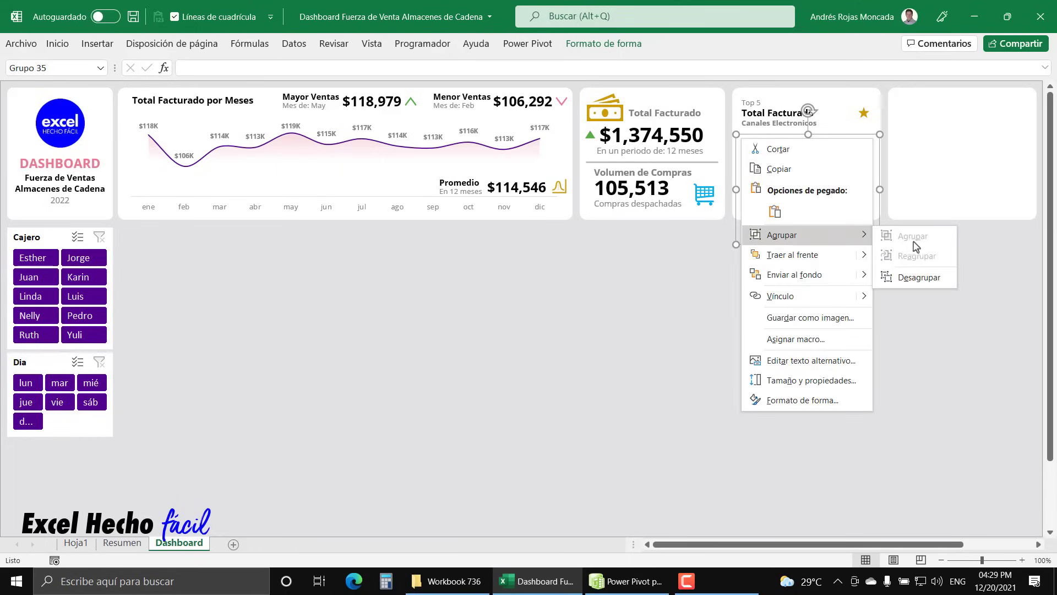
left_click(915, 278)
key("Escape")
Nudge the Colpatria name and amount up slightly, leaving a small gap beneath the Canales Electronicos subtitle.
left_click(776, 157)
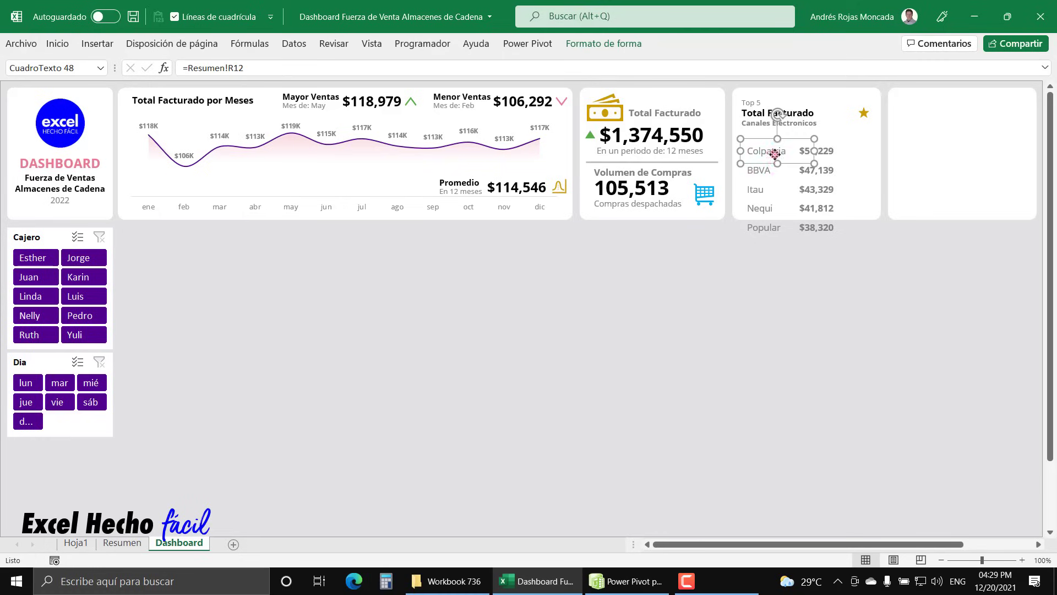
left_click(831, 150, "ctrl")
key("Up")
key("Up")
key("Up")
key("Up")
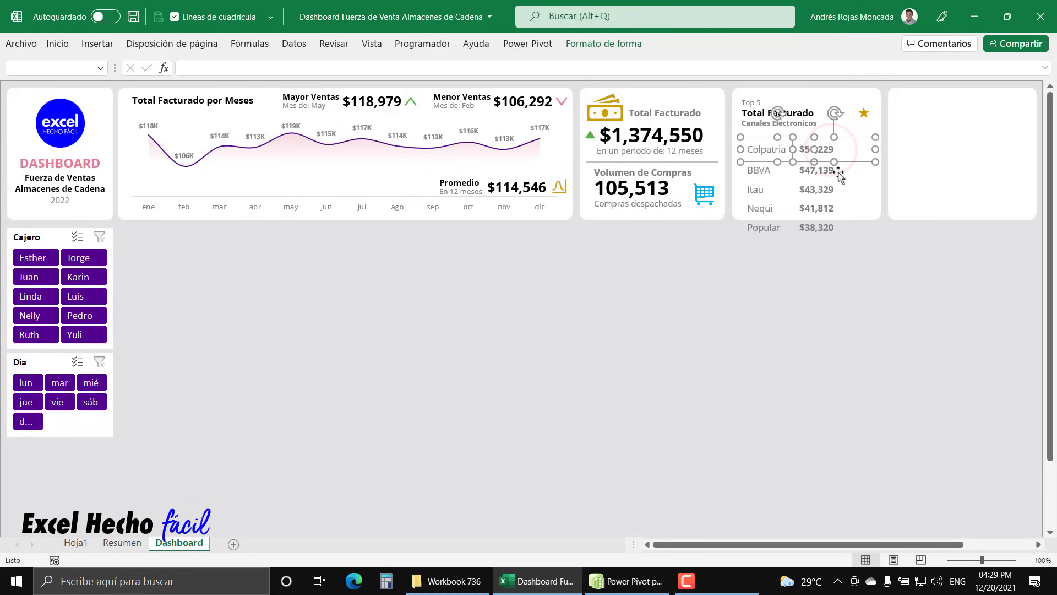
key("Up")
key("Up")
key("Up")
key("Up")
key("Up")
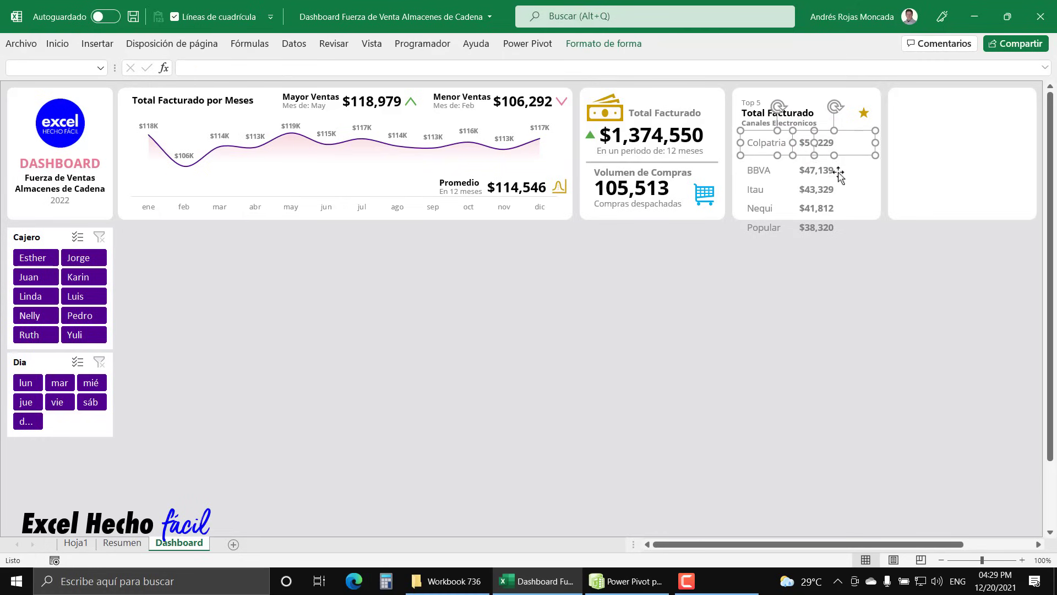
key("Down")
key("Down")
key("Down")
key("Down")
key("Down")
key("Down")
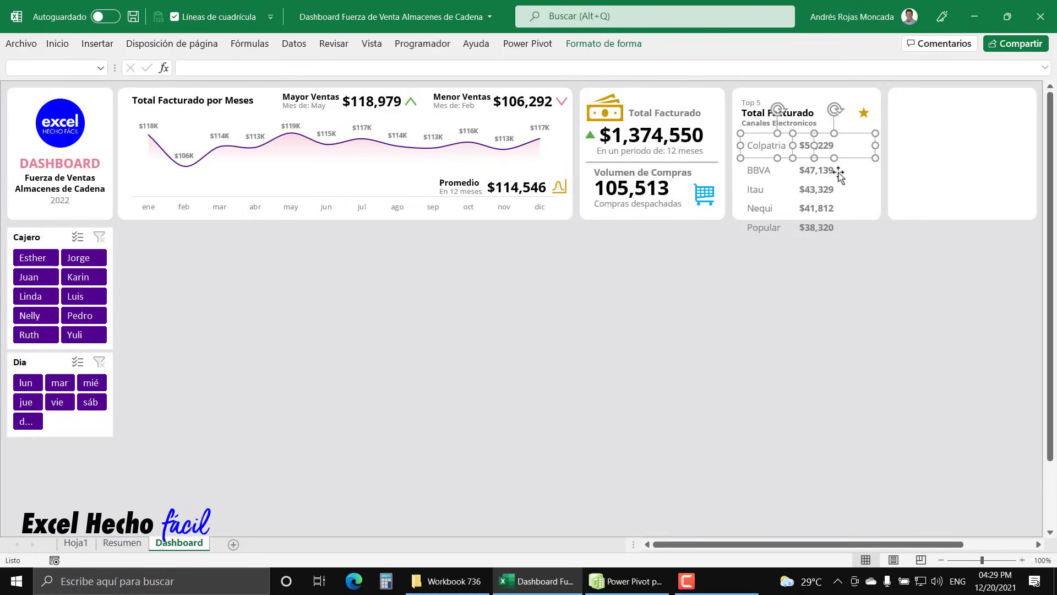
Nudge the Popular name and amount up to the card's lower edge, just beneath the Nequi row.
left_click(762, 229)
left_click(827, 230, "shift")
key("Up")
key("Up")
key("Up")
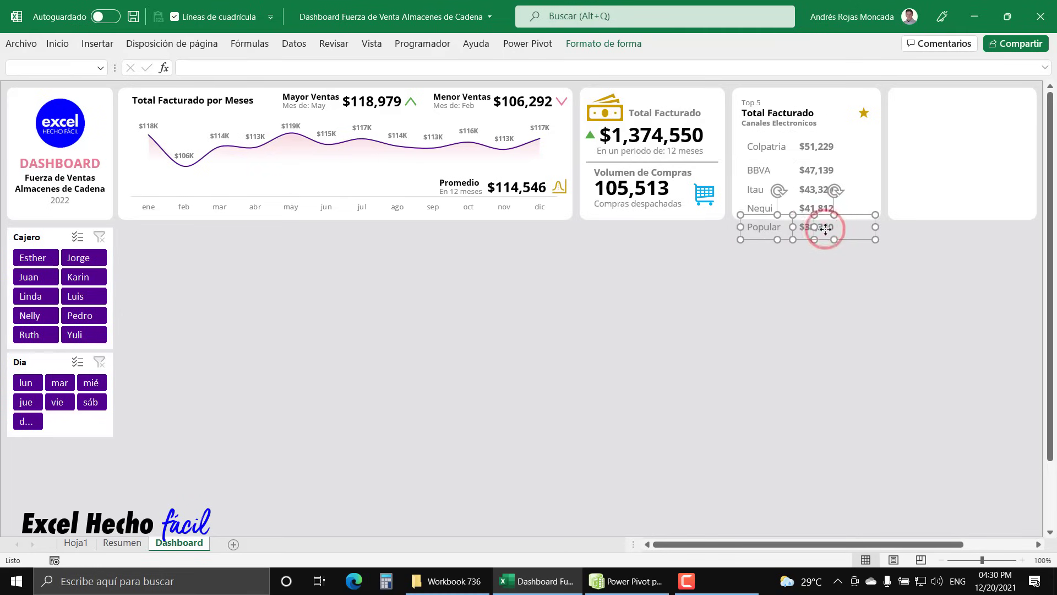
key("Up")
key("Up")
key("Up")
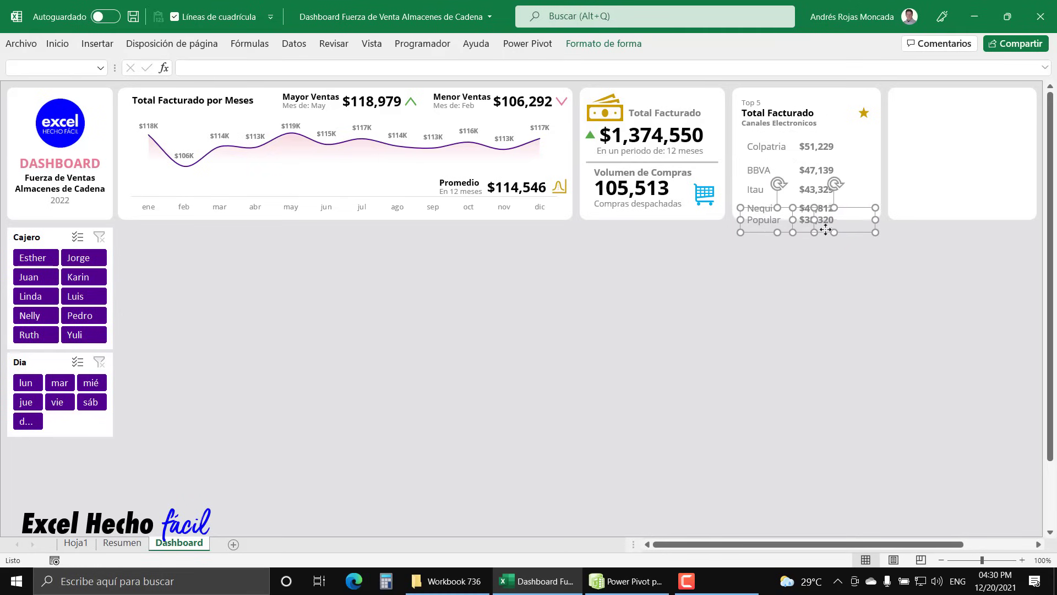
key("Escape")
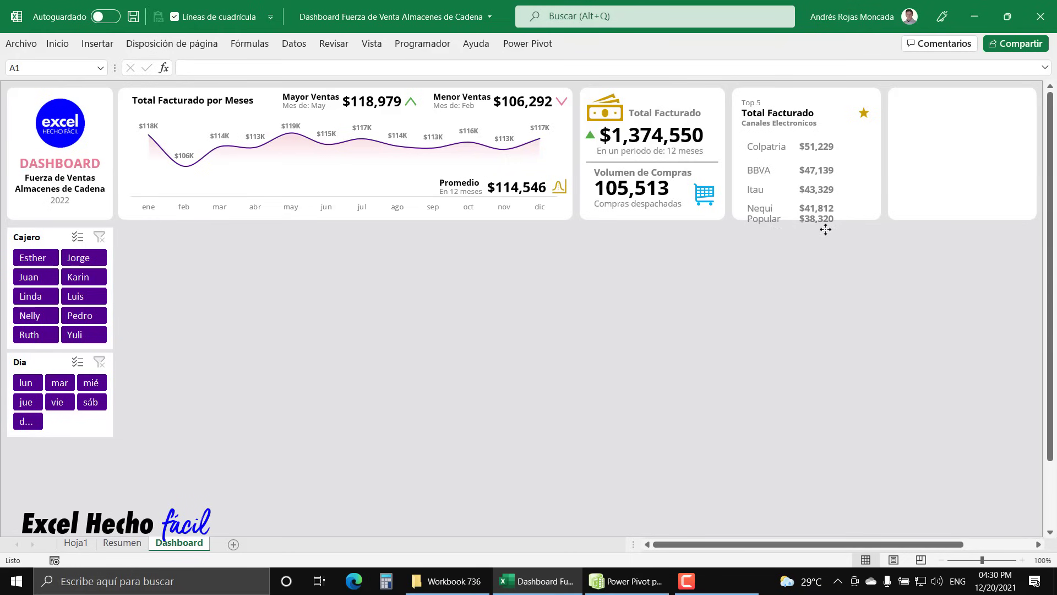
Nudge the Nequi name and amount up until they sit directly beneath the Itau row.
left_click(767, 209)
left_click(763, 208)
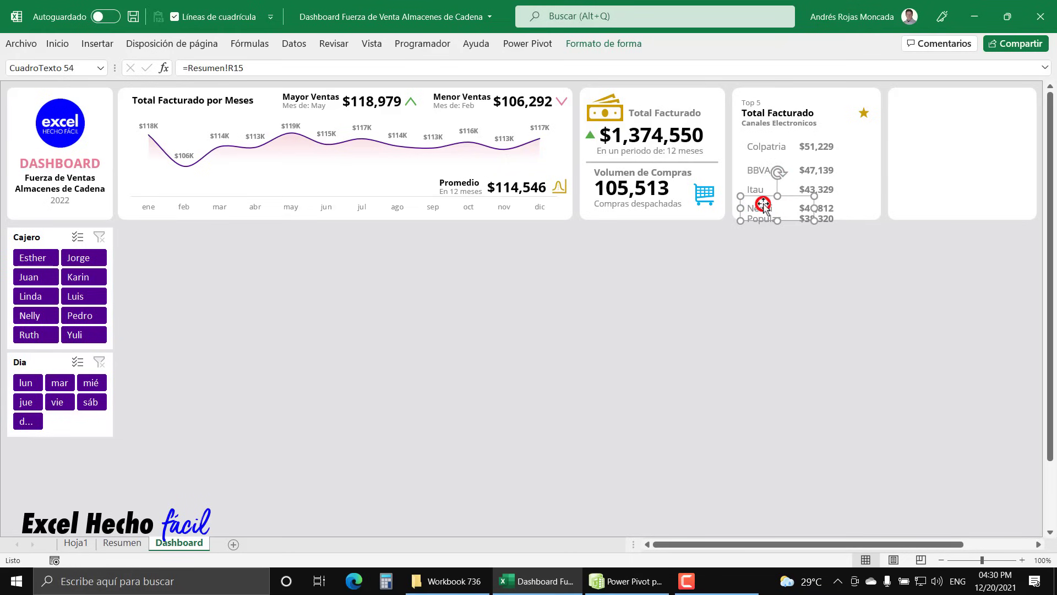
left_click(826, 207, "shift")
key("Up")
key("Up")
key("Up")
key("Up")
key("Up")
key("Up")
key("Up")
key("Up")
key("Up")
key("Up")
key("Up")
key("Up")
key("Up")
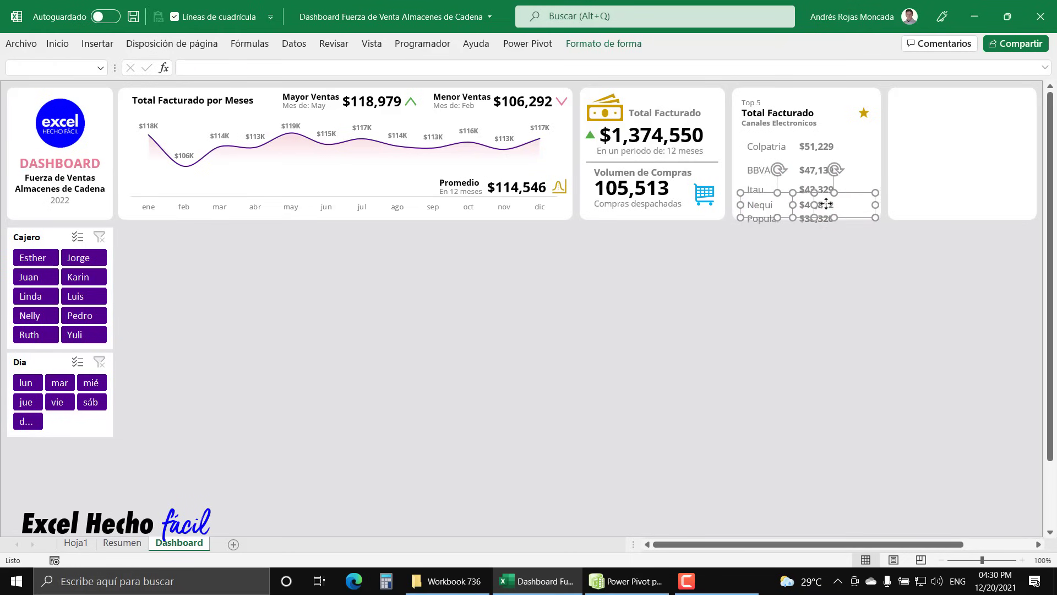
key("Up")
key("Up")
key("Up")
key("Up")
key("Up")
key("Up")
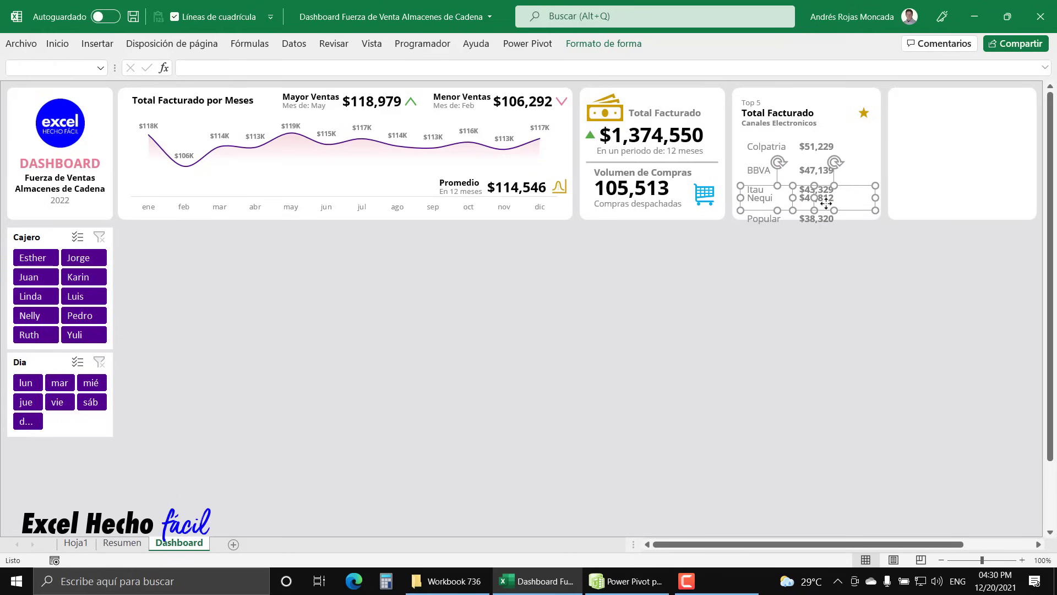
Nudge the Popular name and amount further up so their text sits inside the card's lower edge.
left_click(754, 223)
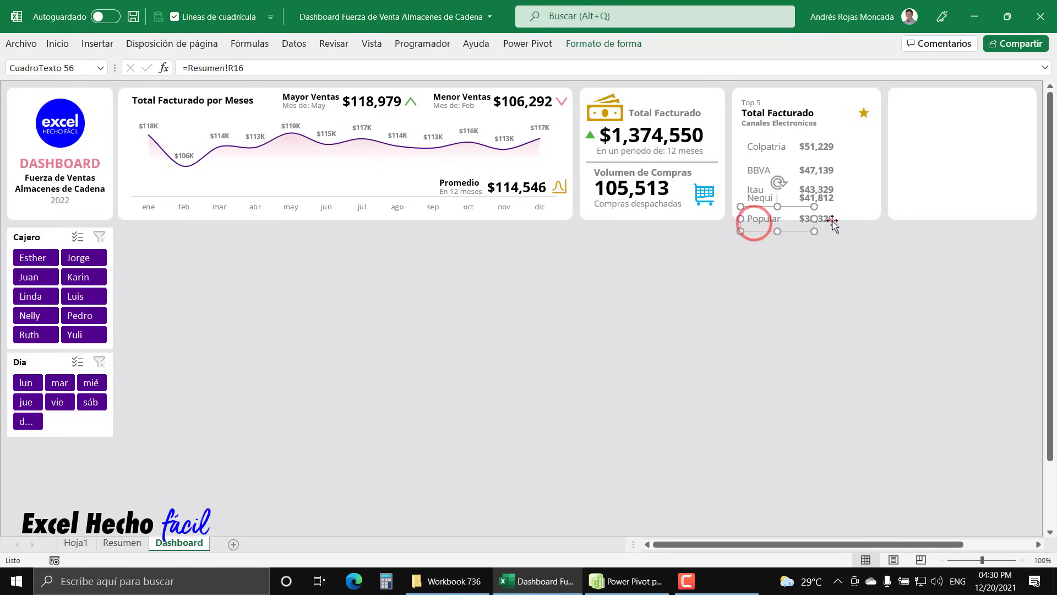
left_click(833, 222, "ctrl")
key("Up")
key("Up")
key("Up")
key("Up")
key("Up")
key("Up")
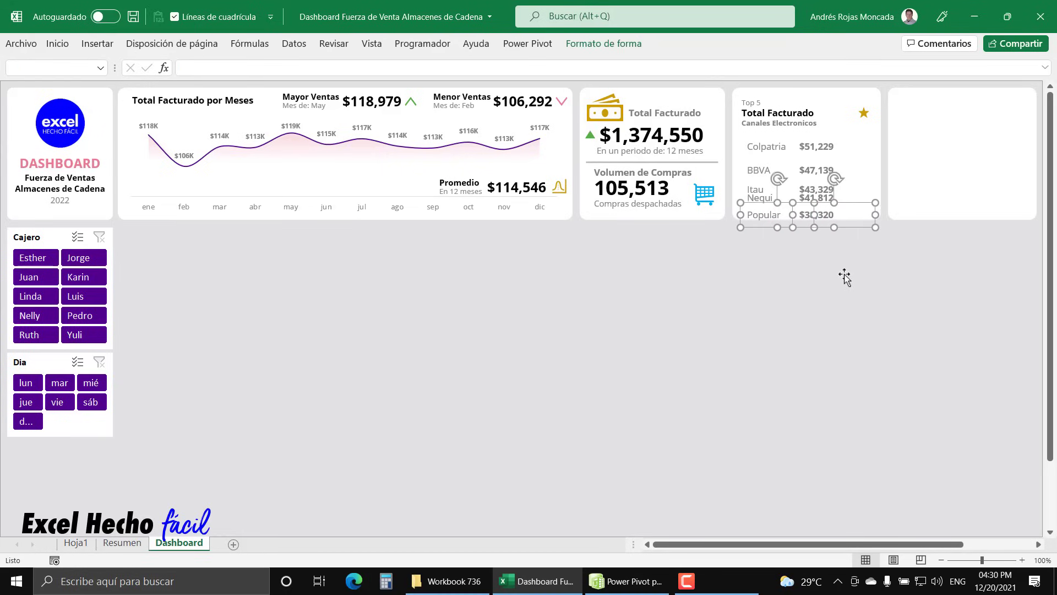
key("Up")
key("Up")
key("Up")
key("Up")
key("Up")
key("Up")
key("Up")
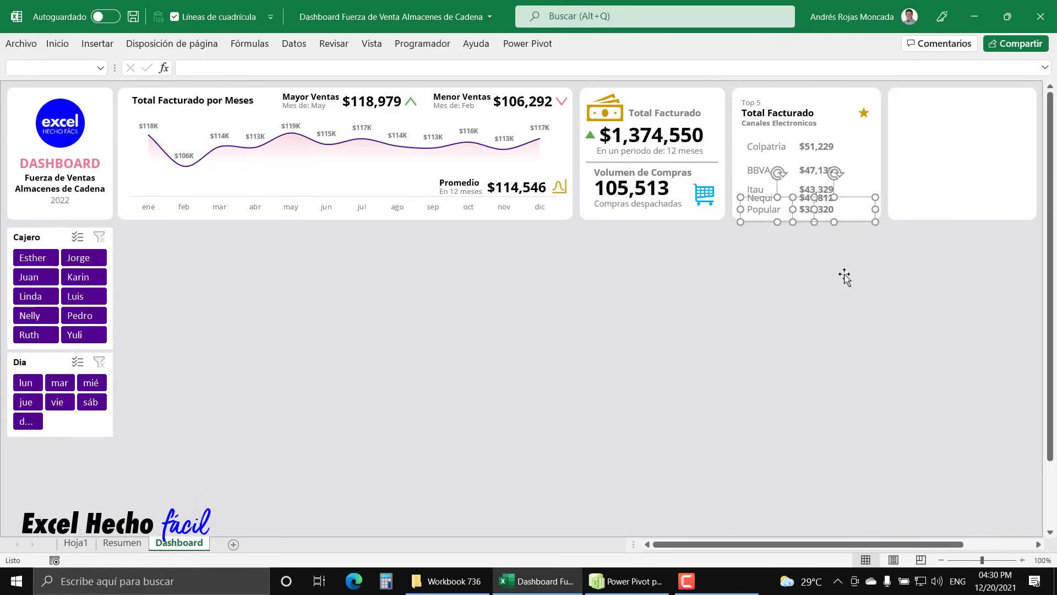
key("Escape")
left_click(771, 142)
left_click(767, 168, "shift")
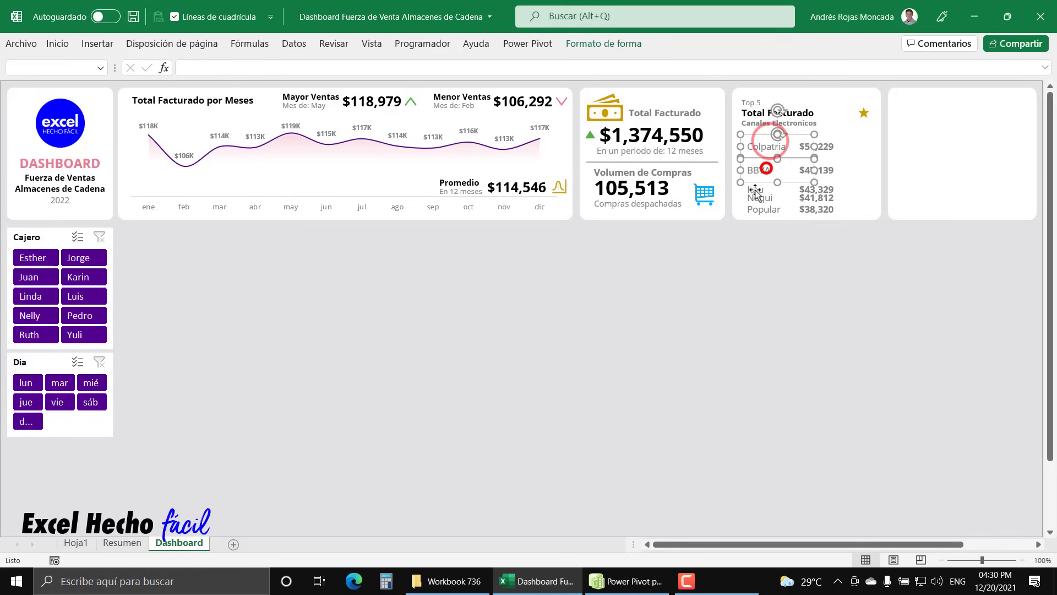
left_click(755, 190, "shift")
key("Escape")
Distribute the five channel names, from Colpatria to Popular, evenly in the vertical direction inside the top-5 card.
left_click(760, 189)
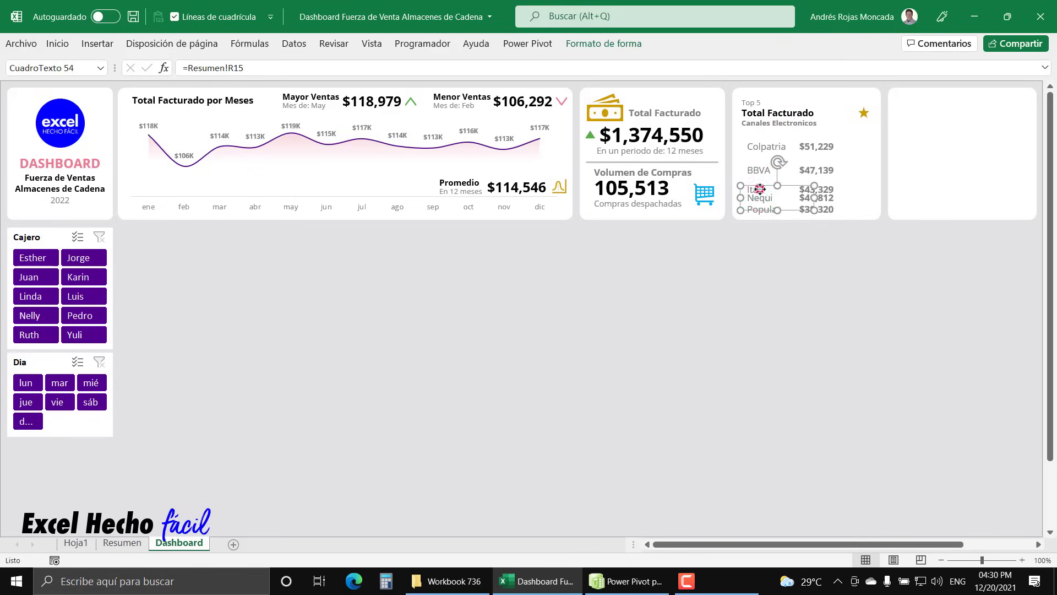
left_click(751, 180, "shift")
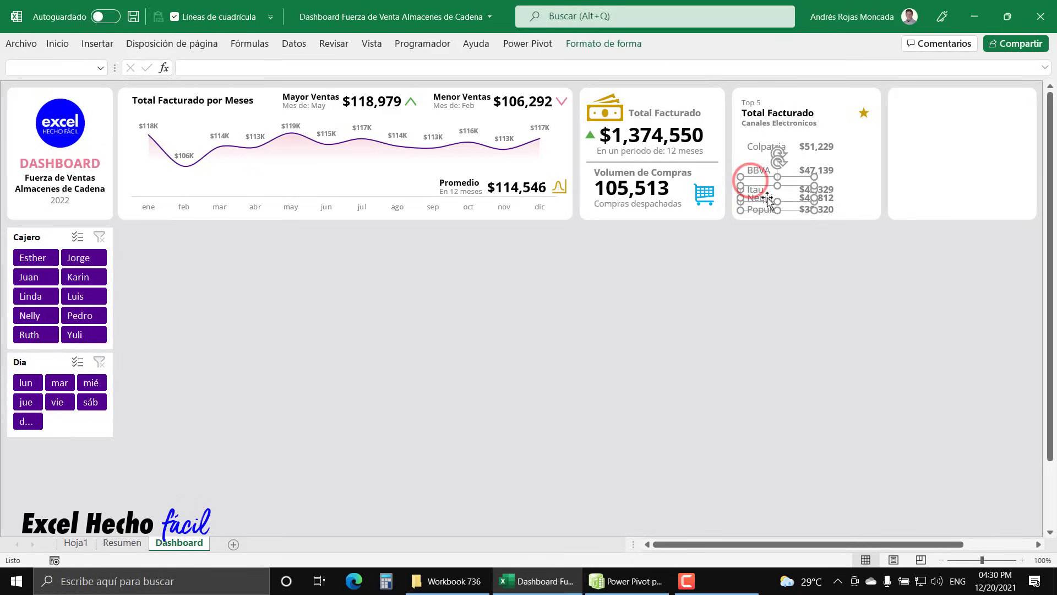
left_click(765, 212, "shift")
left_click(761, 170, "shift")
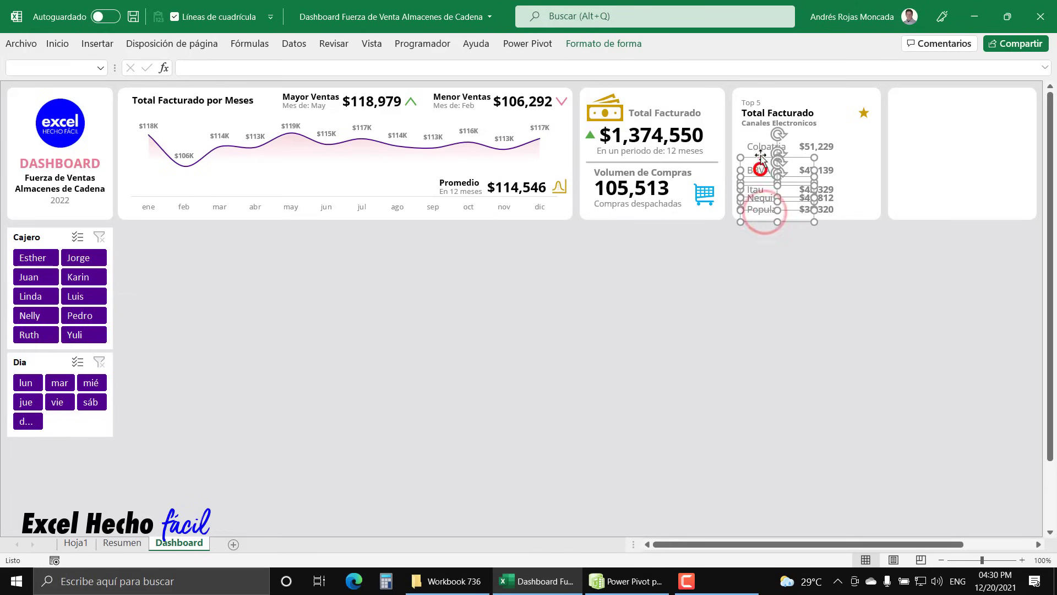
left_click(762, 147, "shift")
left_click(633, 44)
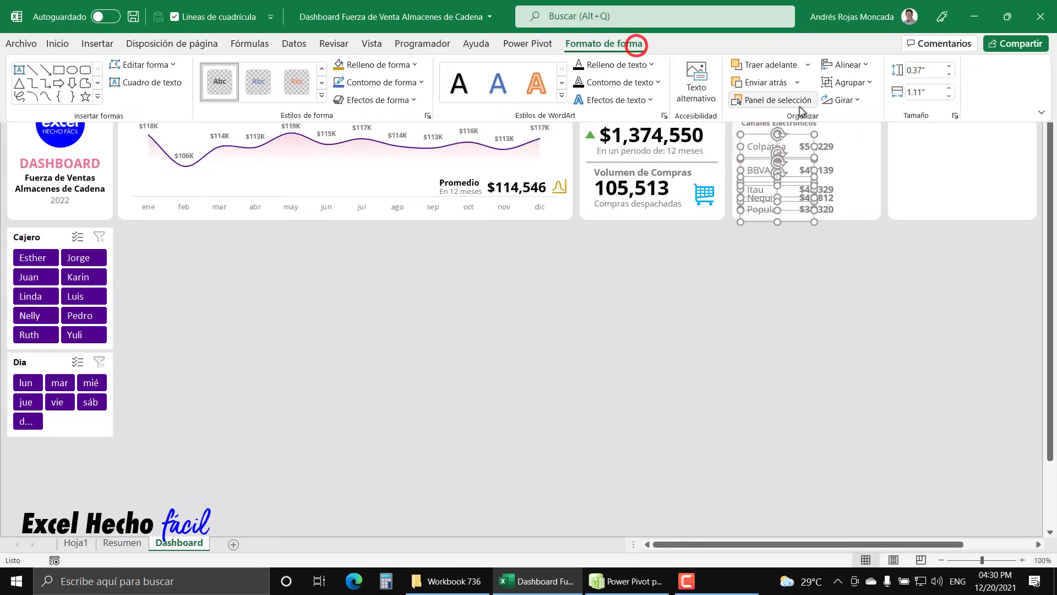
left_click(869, 66)
left_click(865, 225)
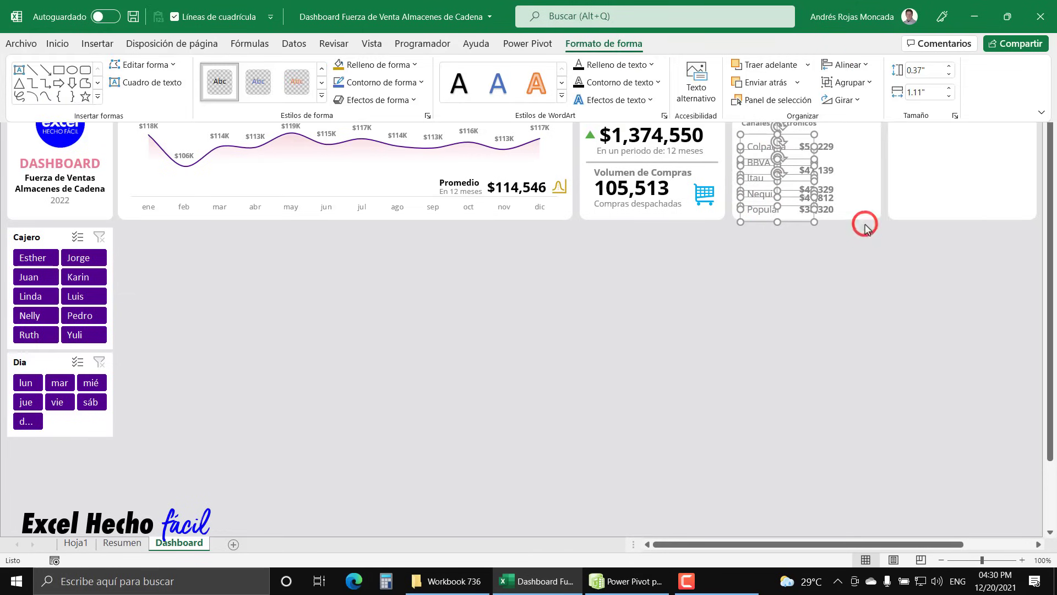
left_click(865, 226)
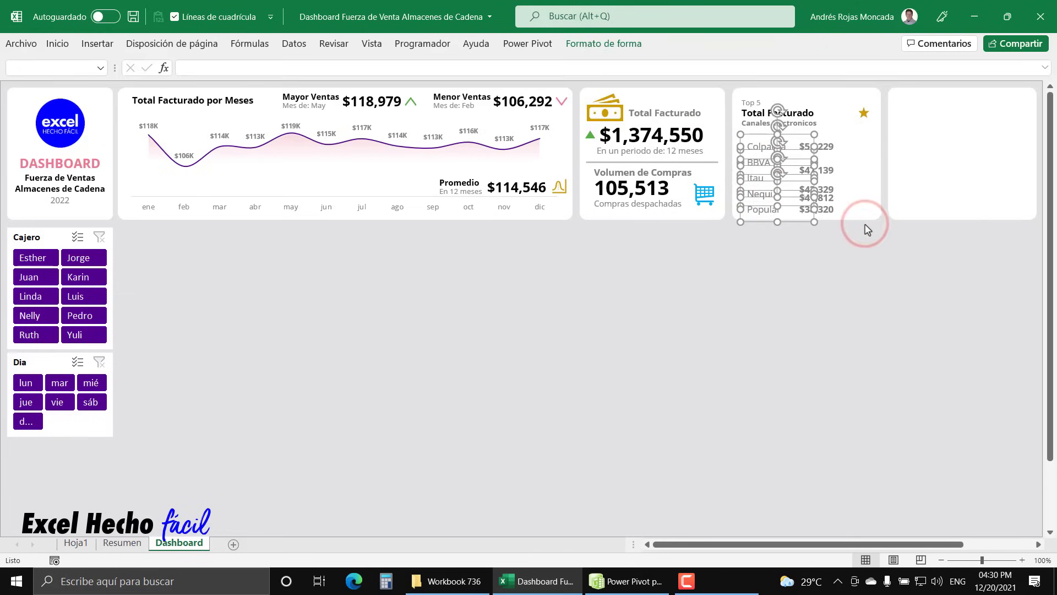
Distribute the five channel amounts vertically so each one lines up with its channel name in the top-5 card.
left_click(825, 189)
left_click(821, 186, "shift")
left_click(817, 204, "shift")
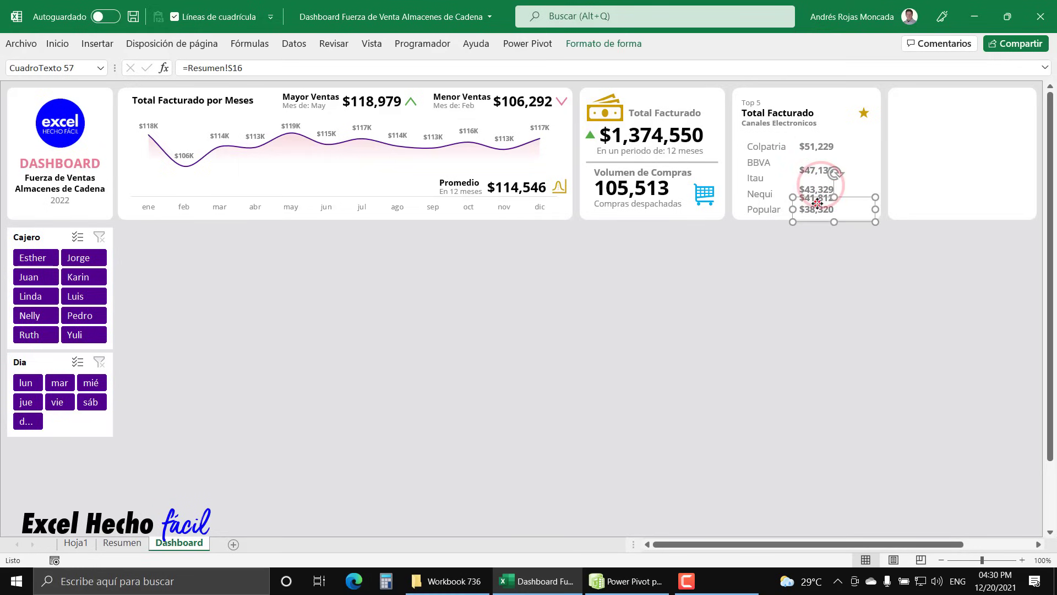
left_click(819, 189, "shift")
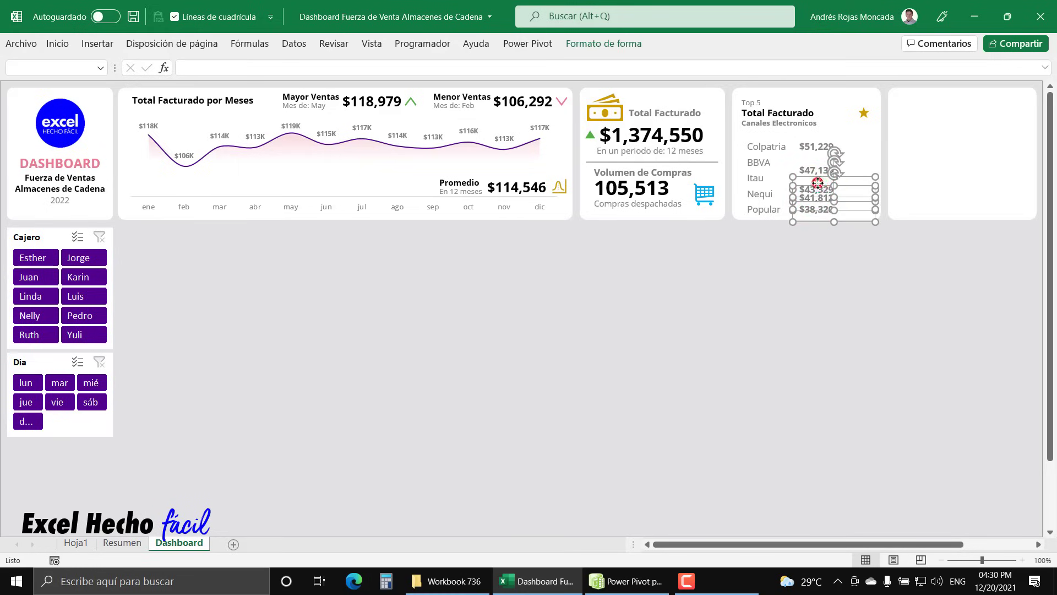
left_click(814, 168, "shift")
left_click(812, 147, "shift")
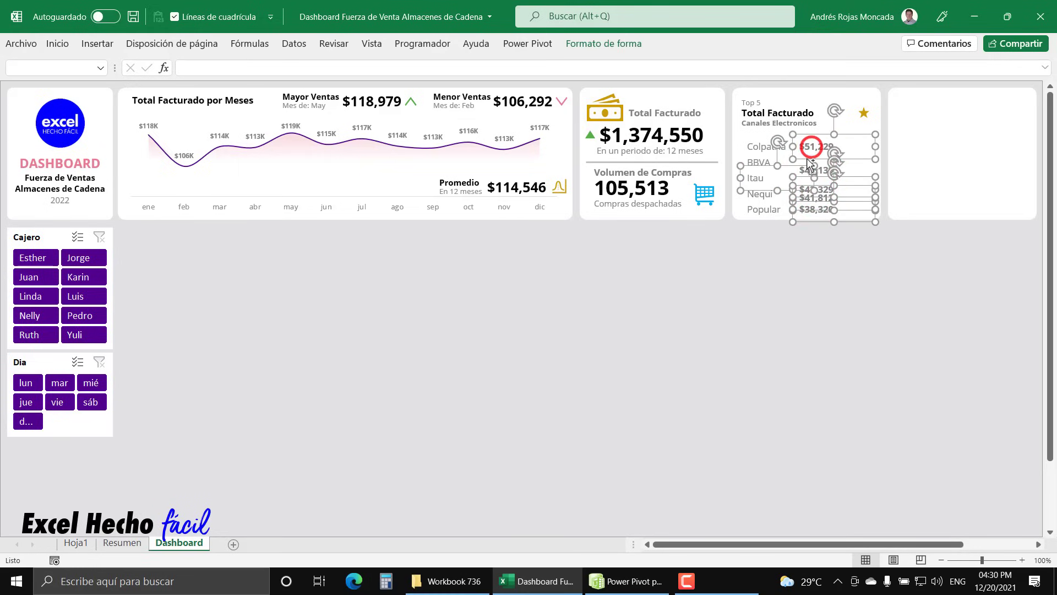
left_click(807, 164, "ctrl")
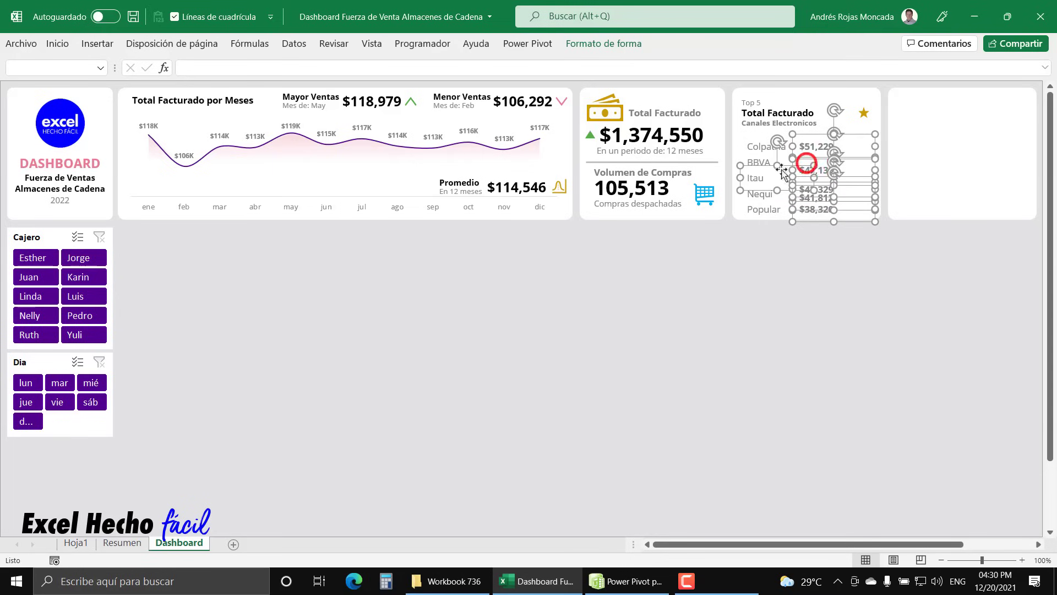
left_click(746, 167, "ctrl")
left_click(604, 43)
left_click(847, 65)
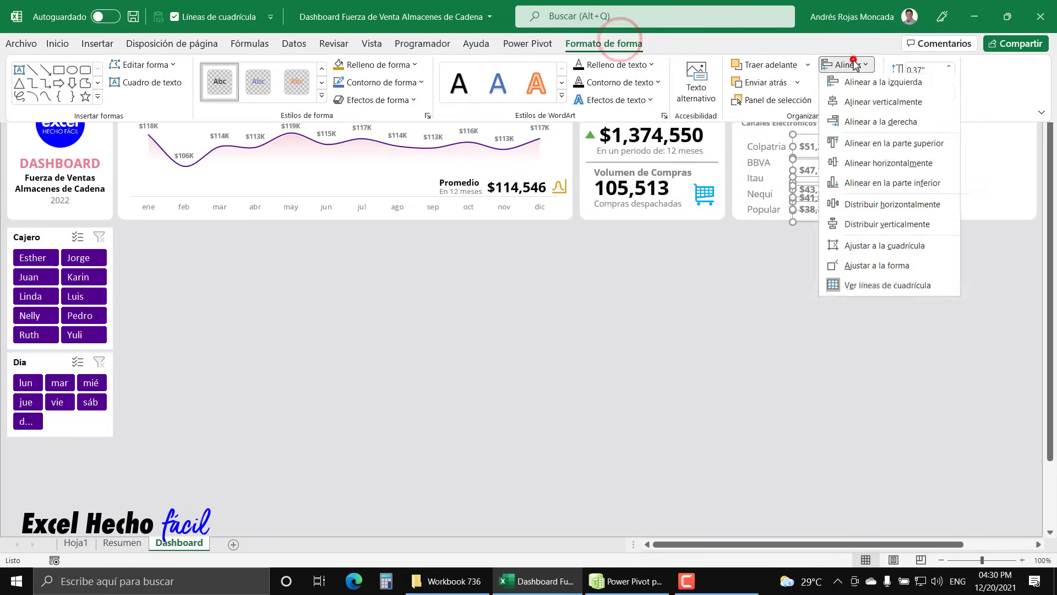
left_click(857, 223)
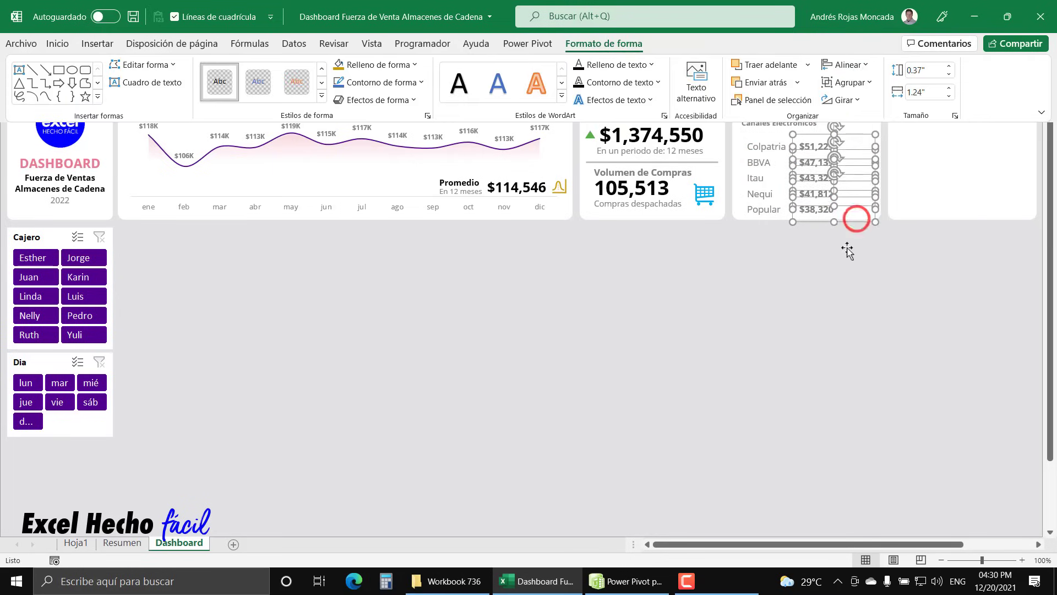
key("Escape")
Group the five channel names and their five amounts in the top-5 card into a single object.
left_click(759, 212)
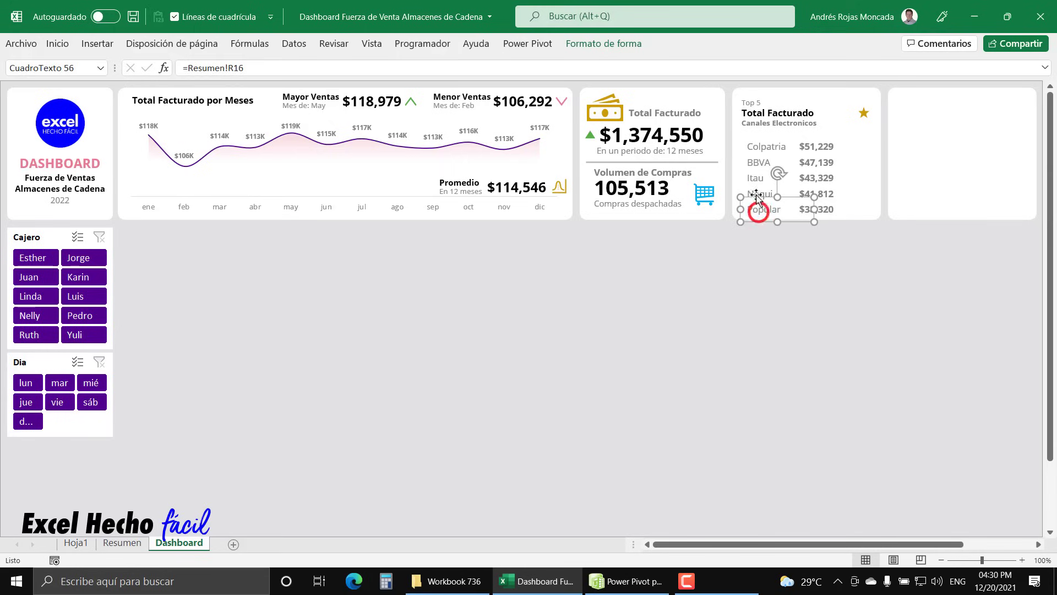
left_click(756, 192, "ctrl")
left_click(753, 177, "ctrl")
left_click(752, 162, "ctrl")
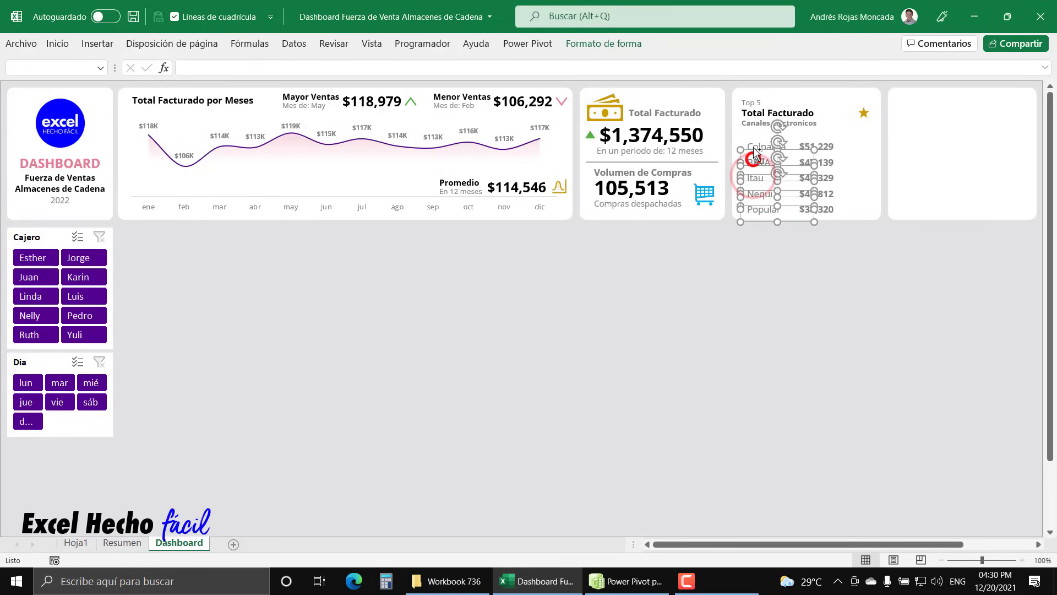
left_click(754, 145, "ctrl")
left_click(831, 143, "ctrl")
left_click(828, 163, "ctrl")
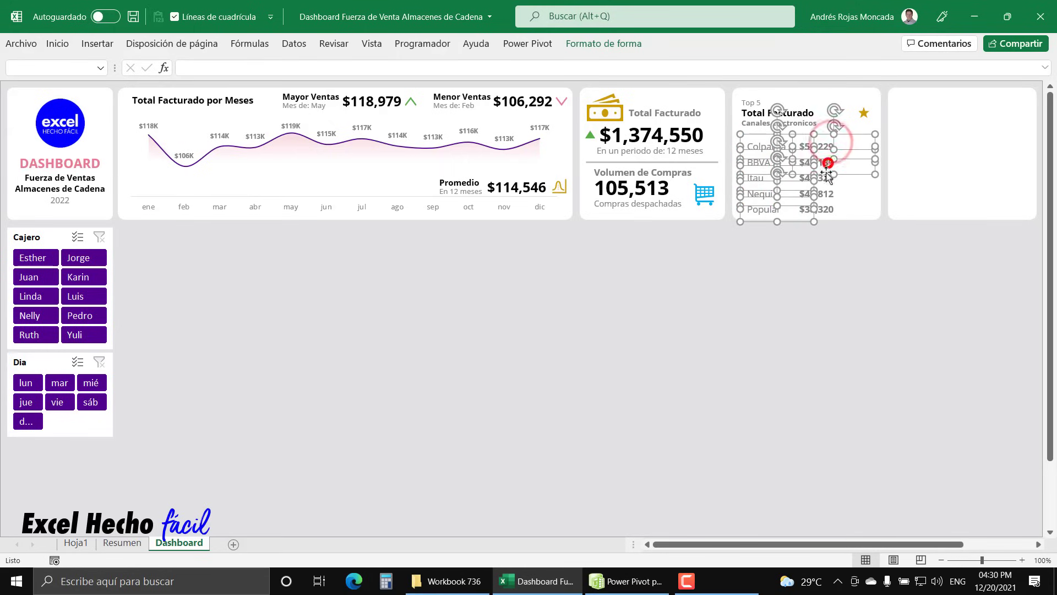
left_click(826, 178, "ctrl")
left_click(824, 194, "ctrl")
left_click(823, 211, "ctrl")
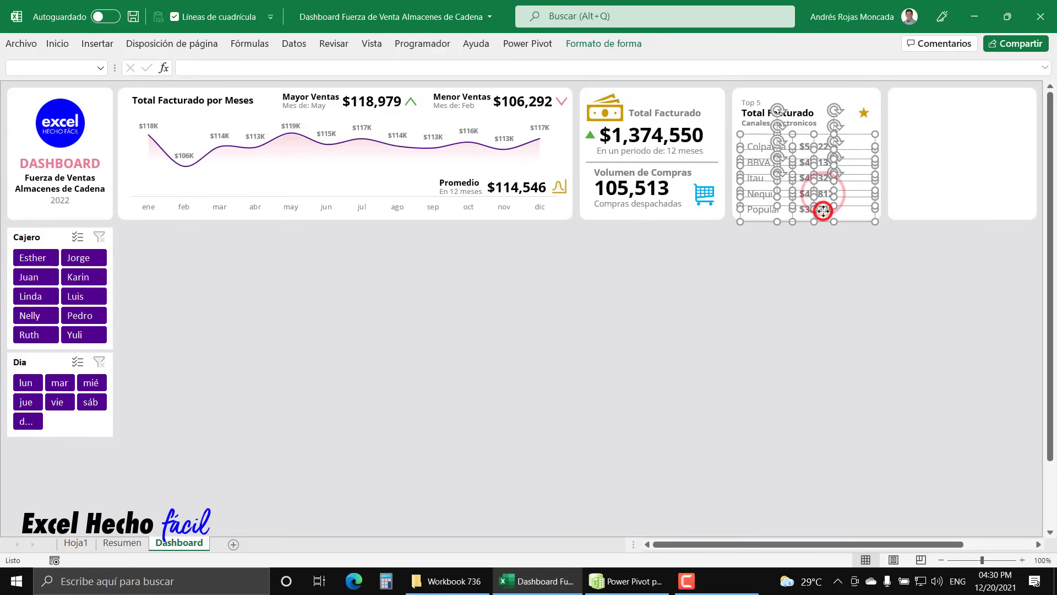
right_click(824, 211)
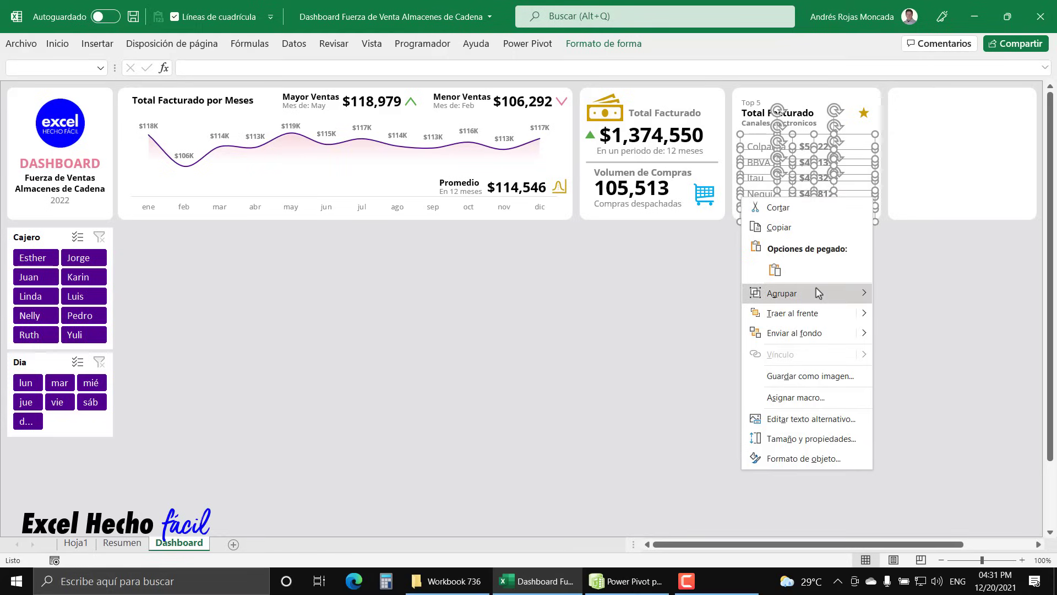
mouse_move(819, 293)
left_click(896, 296)
Nudge the grouped channel rows slightly up inside the top-5 card, keeping their horizontal position.
key("Up")
key("Up")
key("Up")
key("Up")
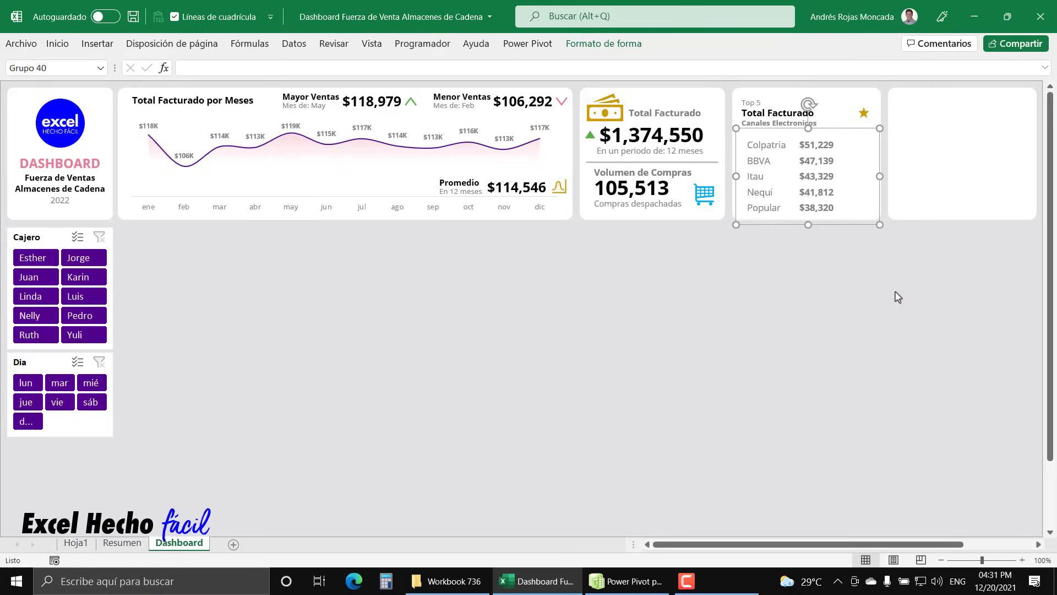
key("Left")
key("Left")
key("Left")
key("Left")
key("Right")
key("Right")
key("Right")
key("Right")
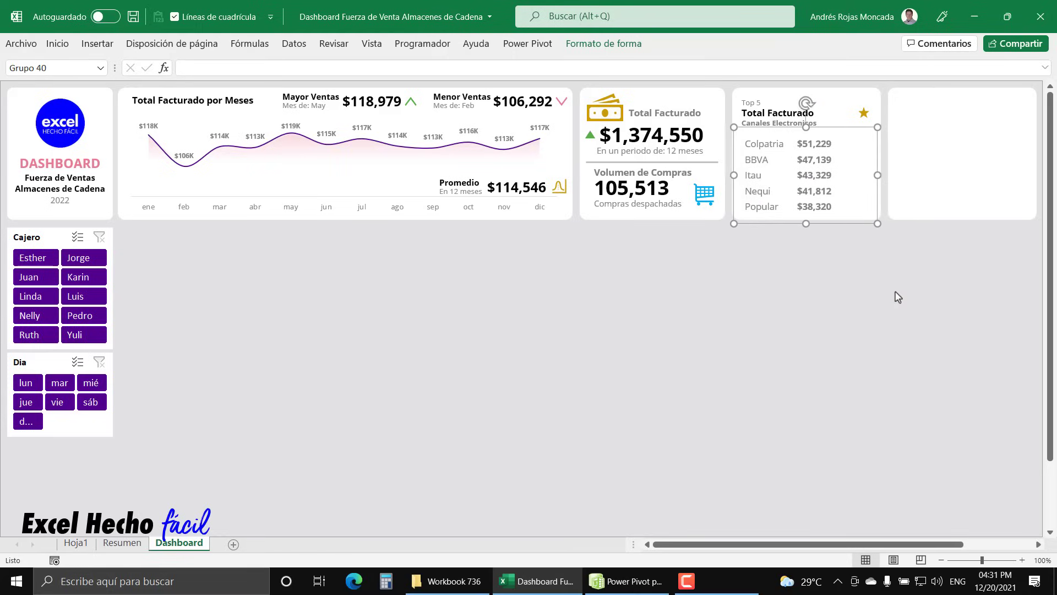
key("Right")
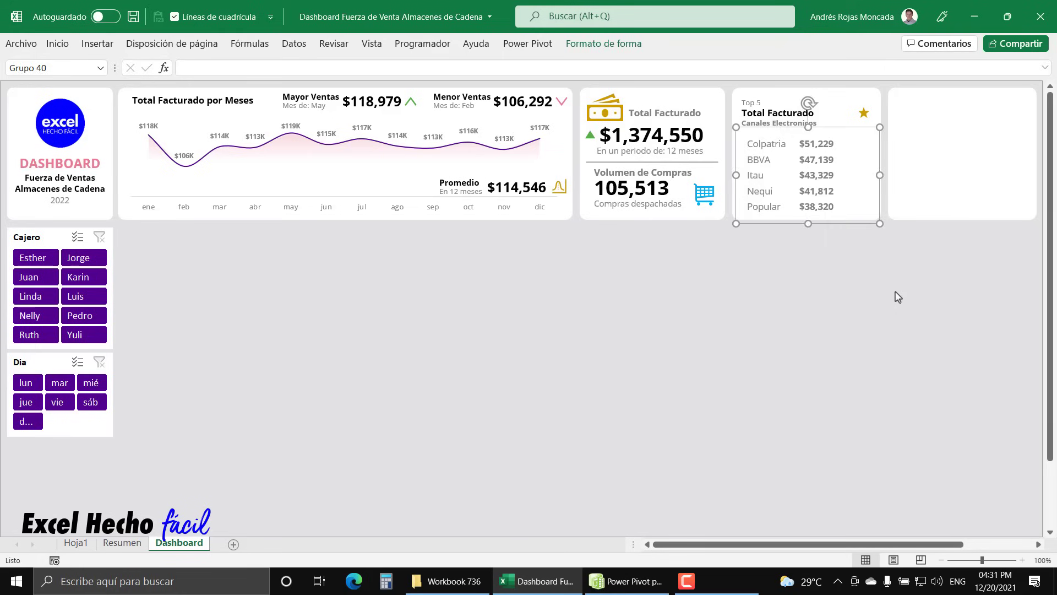
key("Escape")
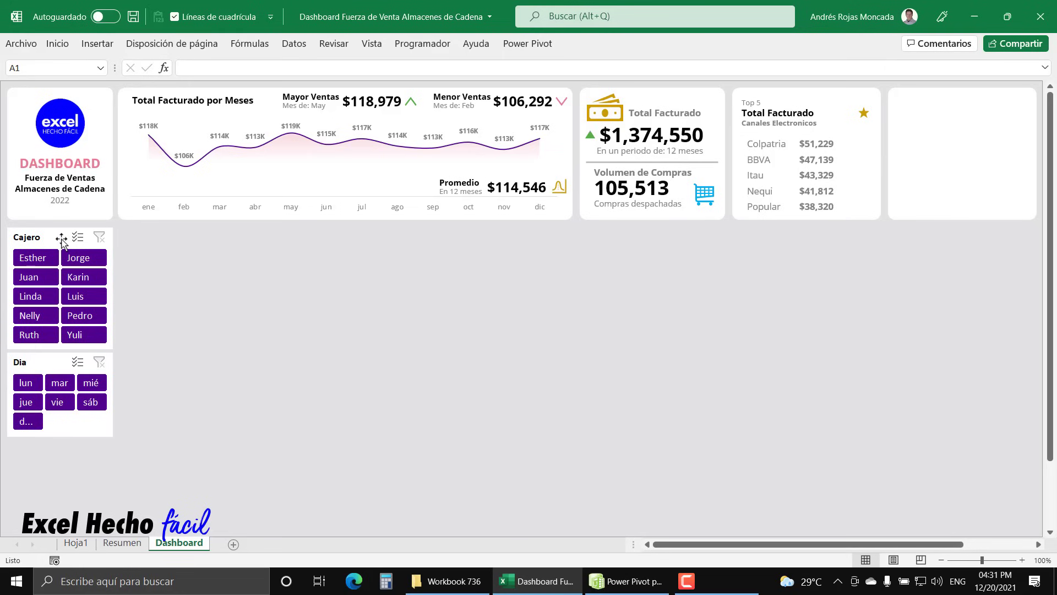
Connect the Cajero slicer to the B.Totales and C.Top5CanalElectronico reports as well.
right_click(62, 240)
left_click(88, 388)
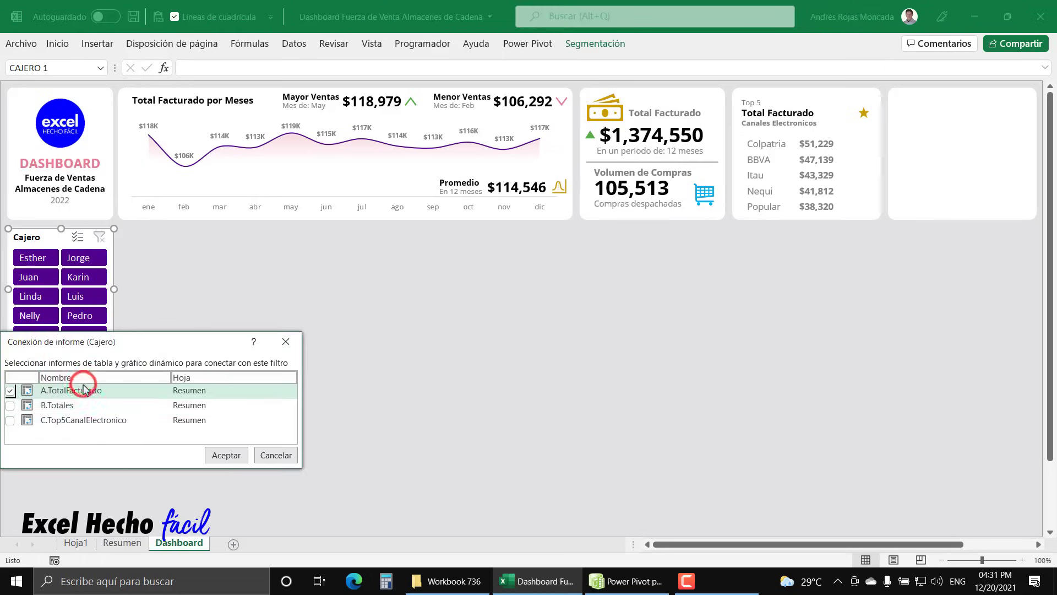
left_click(10, 421)
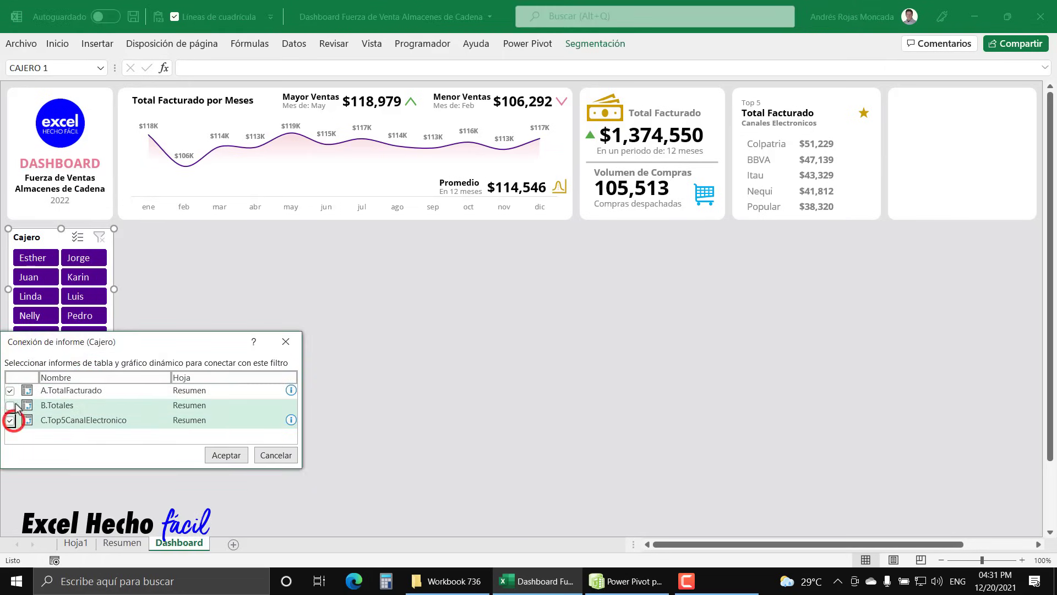
left_click(10, 406)
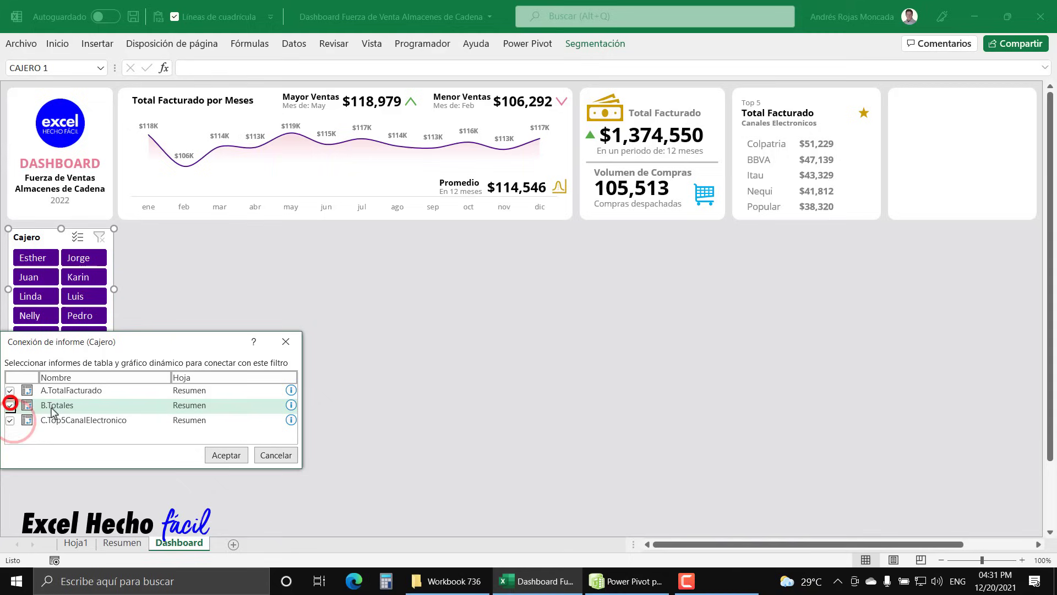
left_click(226, 456)
Connect the Dia slicer to the B.Totales and C.Top5CanalElectronico reports alongside A.TotalFacturado.
right_click(45, 361)
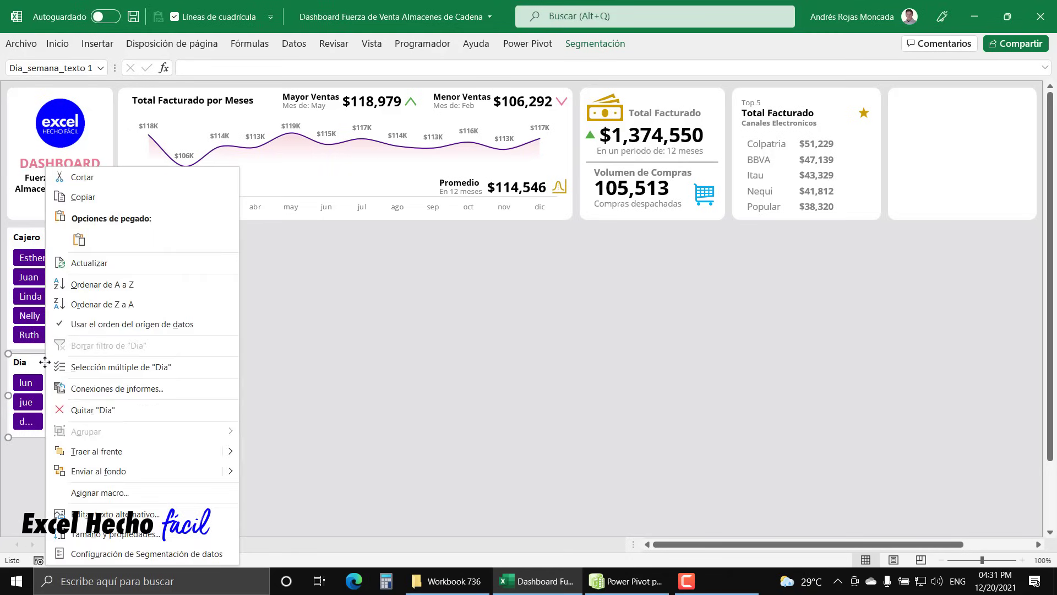
left_click(78, 389)
left_click(10, 426)
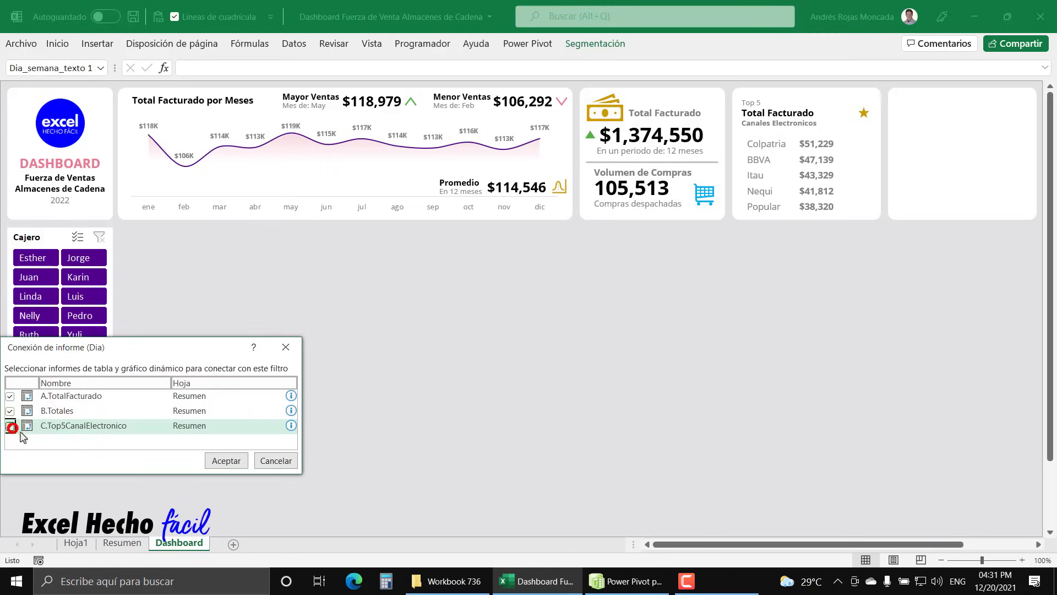
left_click(226, 460)
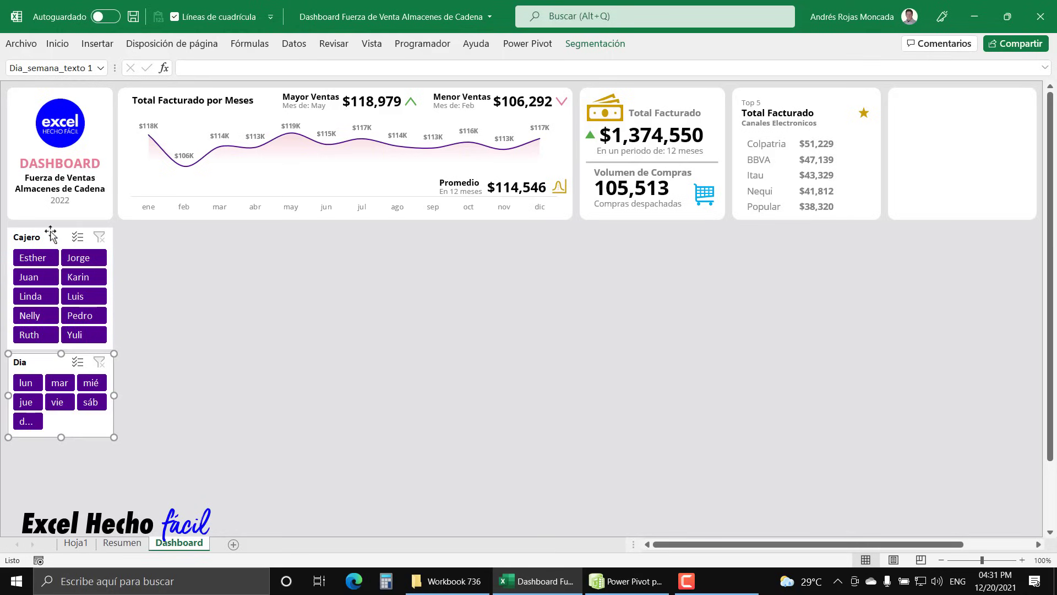
left_click(50, 231)
key("Escape")
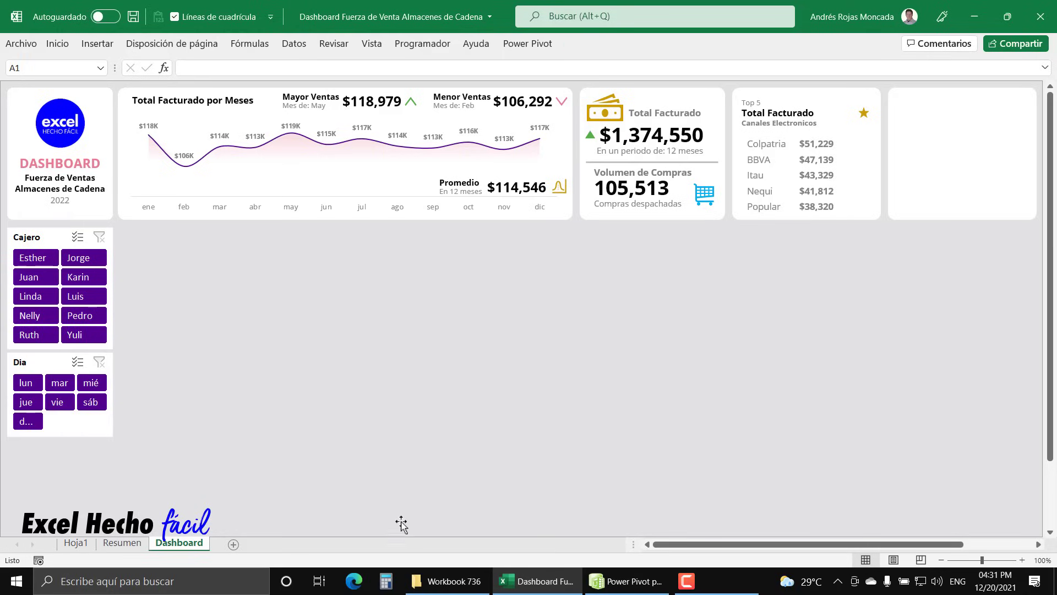
Widen column M, which holds the totals, on the Resumen sheet and check the width of the top-5 channel amounts column.
left_click(137, 544)
left_click_drag(926, 545, 765, 554)
left_click_drag(810, 549, 828, 550)
left_click(537, 83)
left_click_drag(554, 87, 586, 87)
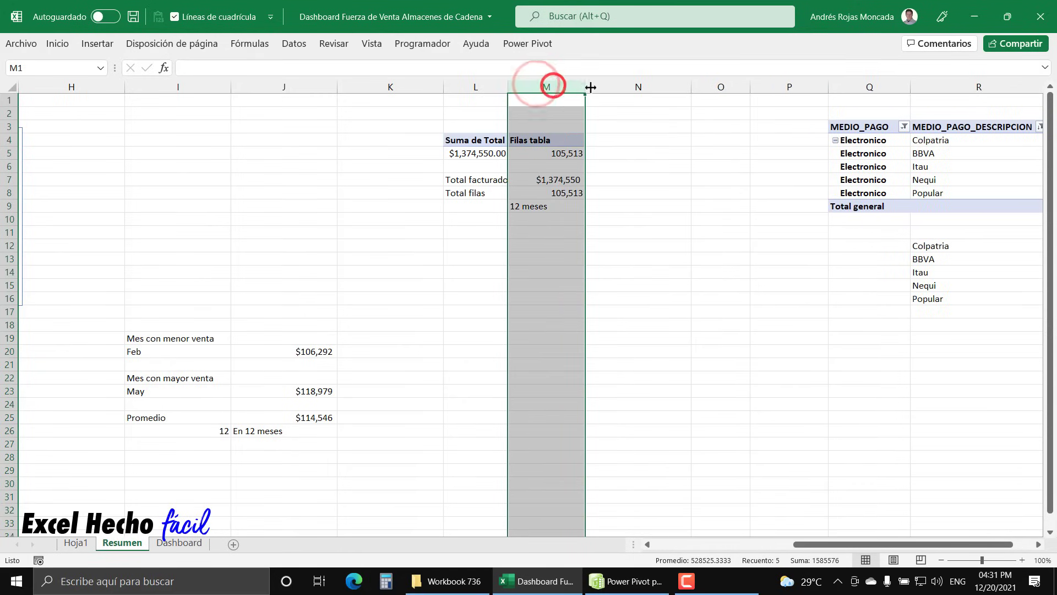
left_click_drag(841, 544, 859, 549)
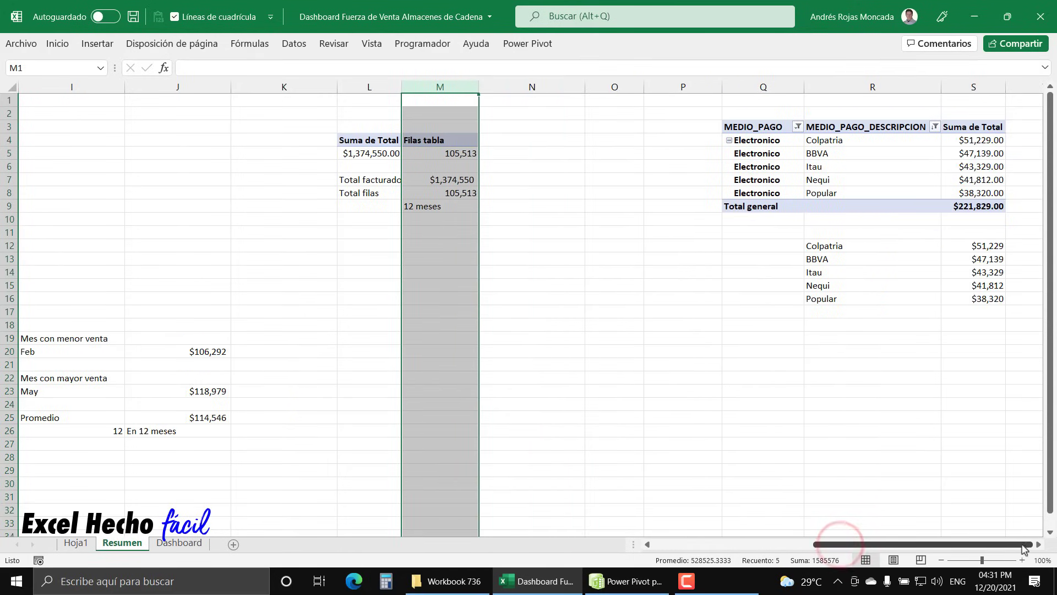
left_click(1040, 545)
left_click(1039, 545)
left_click(1039, 545)
left_click(669, 99)
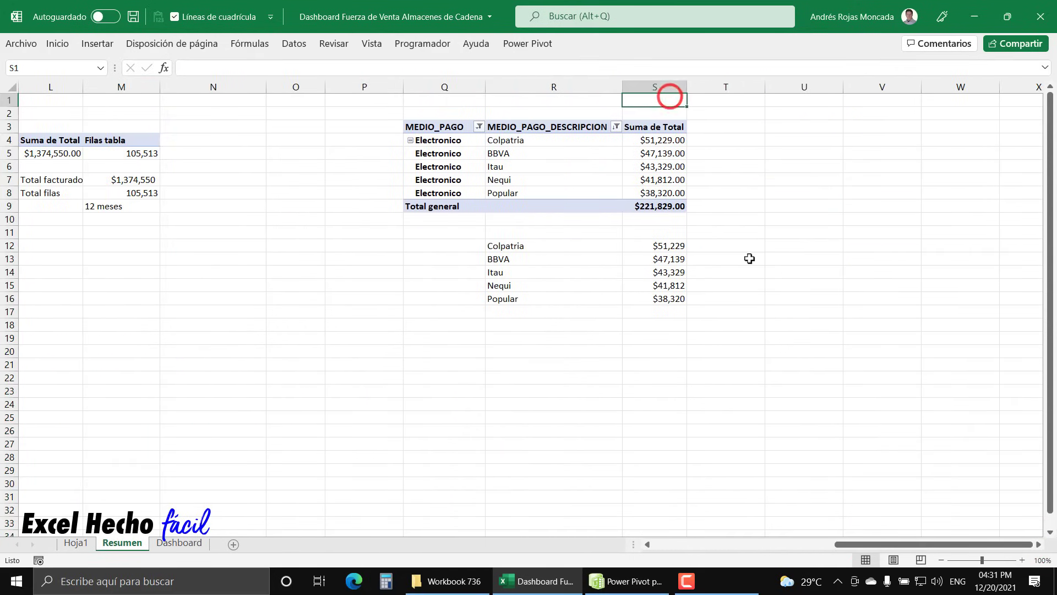
Test the Cajero slicer on the Dashboard sheet by filtering on each cashier in turn, and clear its filter.
left_click(157, 545)
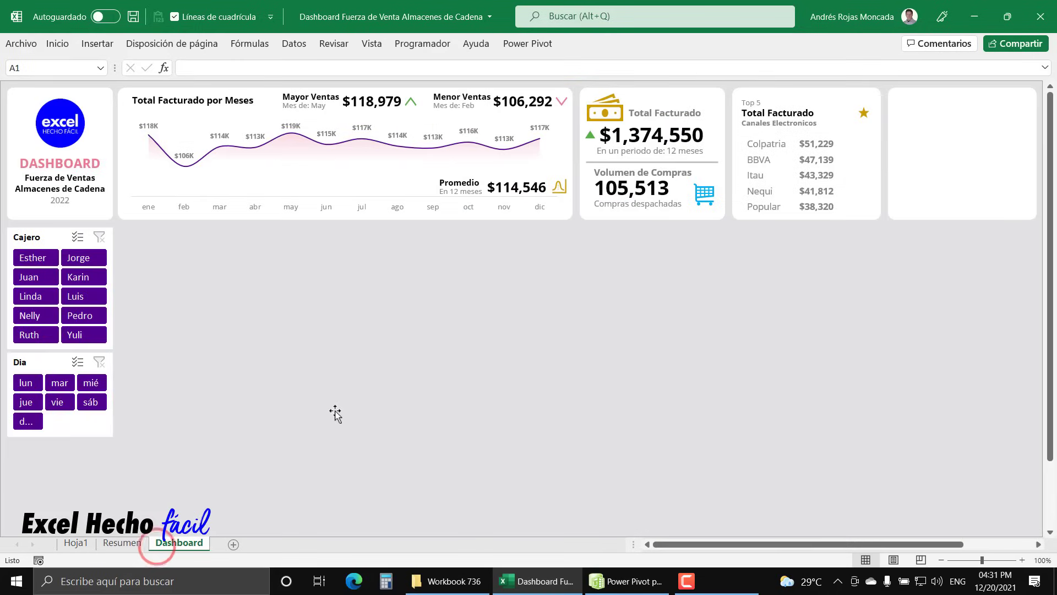
left_click(35, 257)
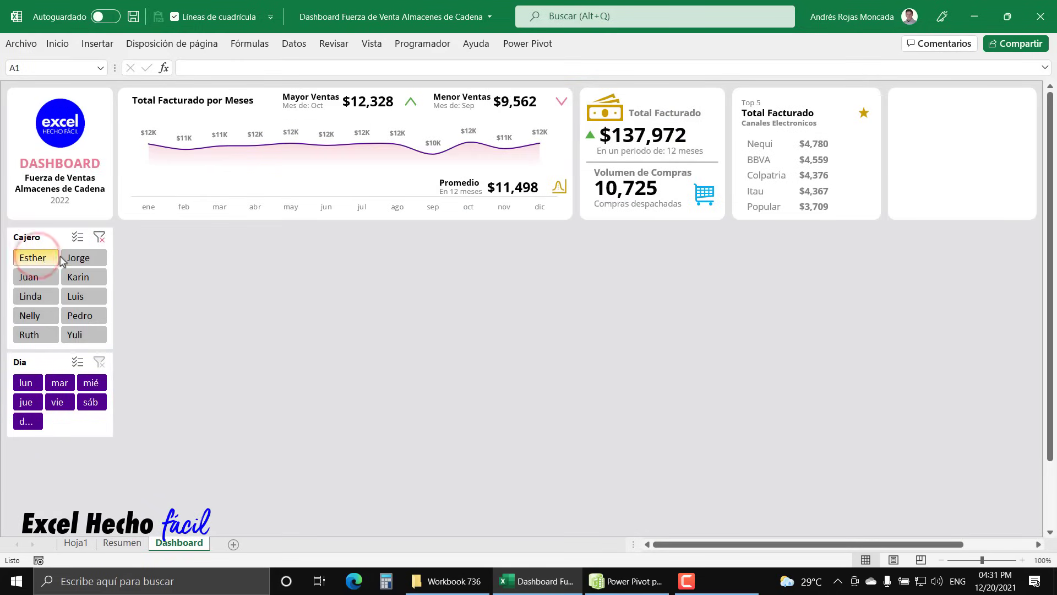
left_click(69, 259)
left_click(46, 278)
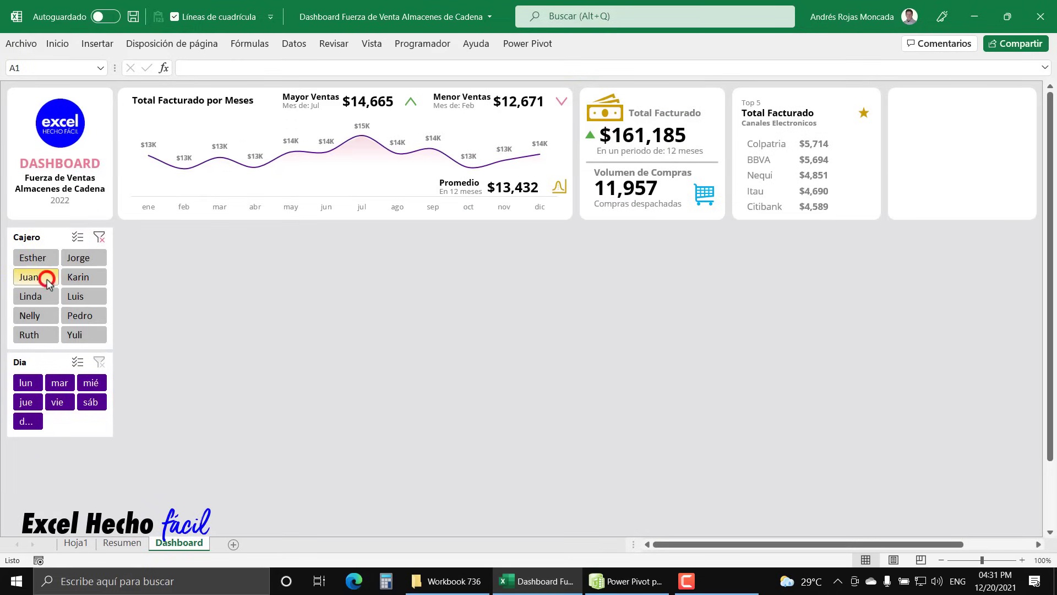
left_click(88, 278)
left_click(86, 298)
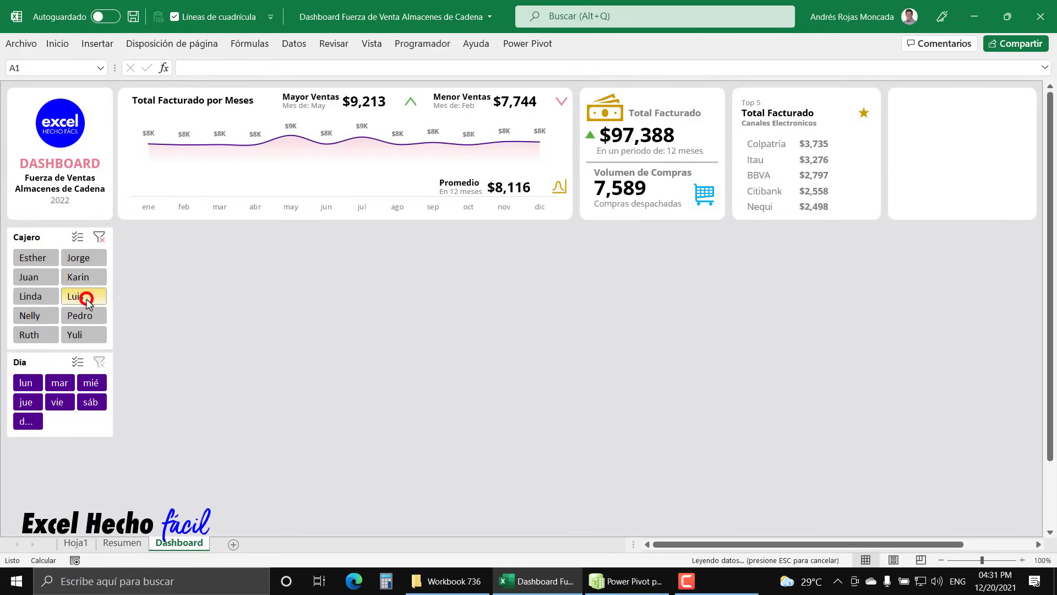
left_click(31, 296)
left_click(36, 315)
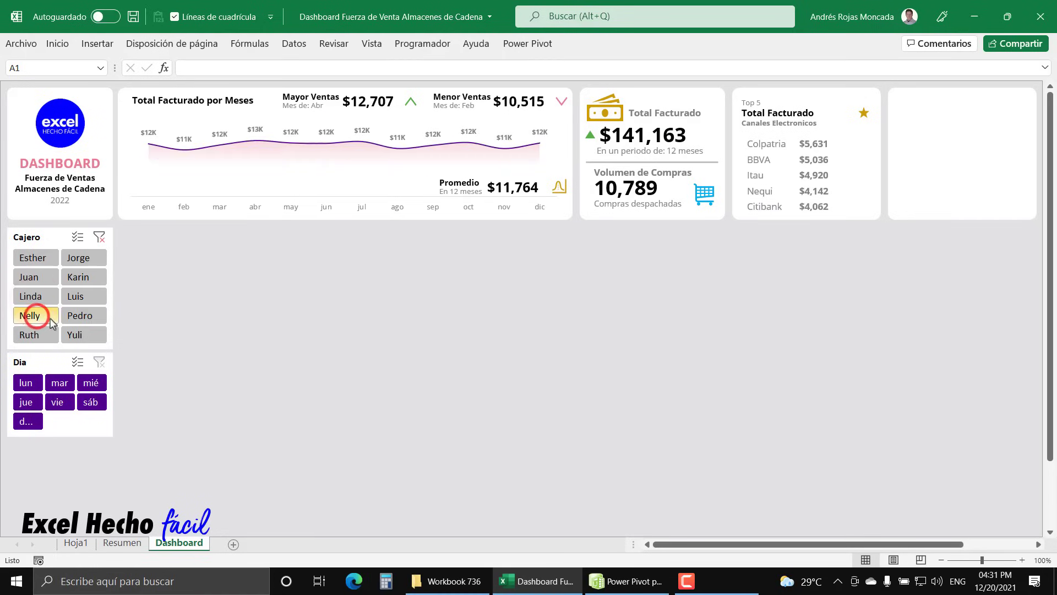
left_click(81, 315)
left_click(77, 336)
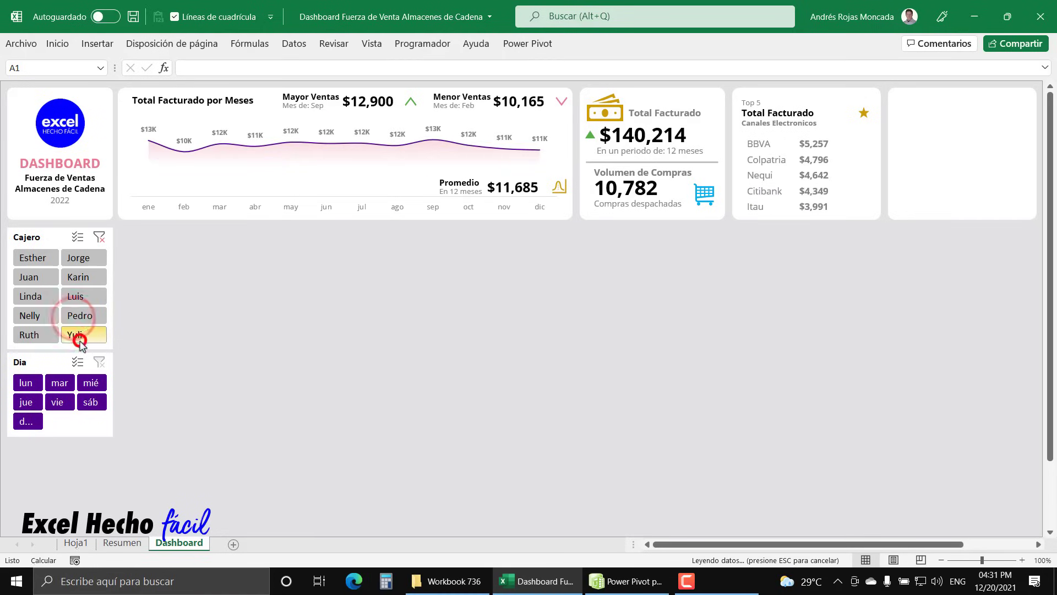
left_click(40, 337)
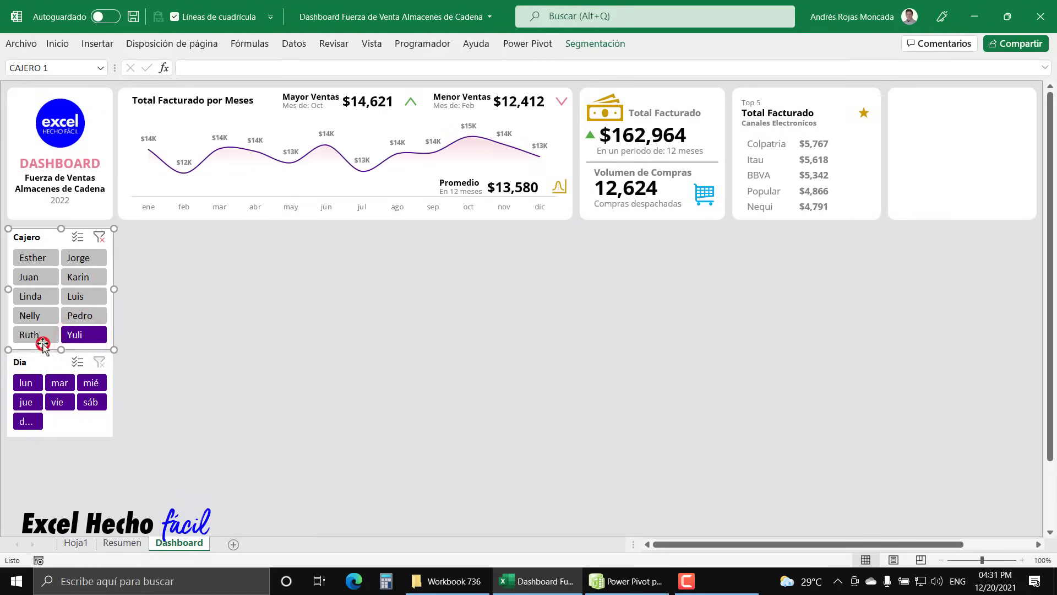
left_click(99, 238)
Test the Dia slicer by filtering the dashboard cards on different days of the week, ending with dom.
left_click(28, 383)
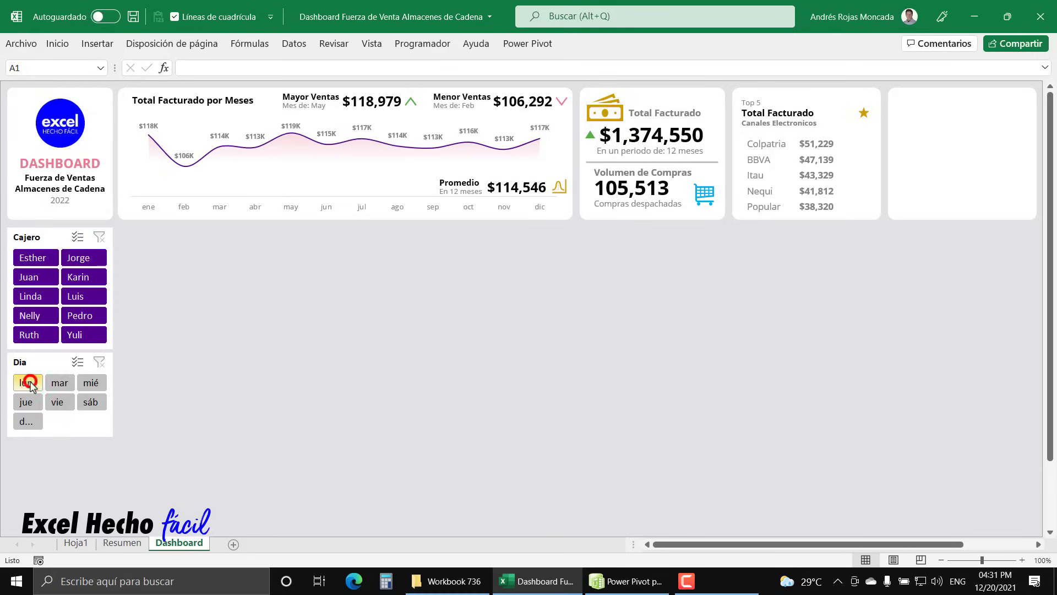
left_click(58, 383)
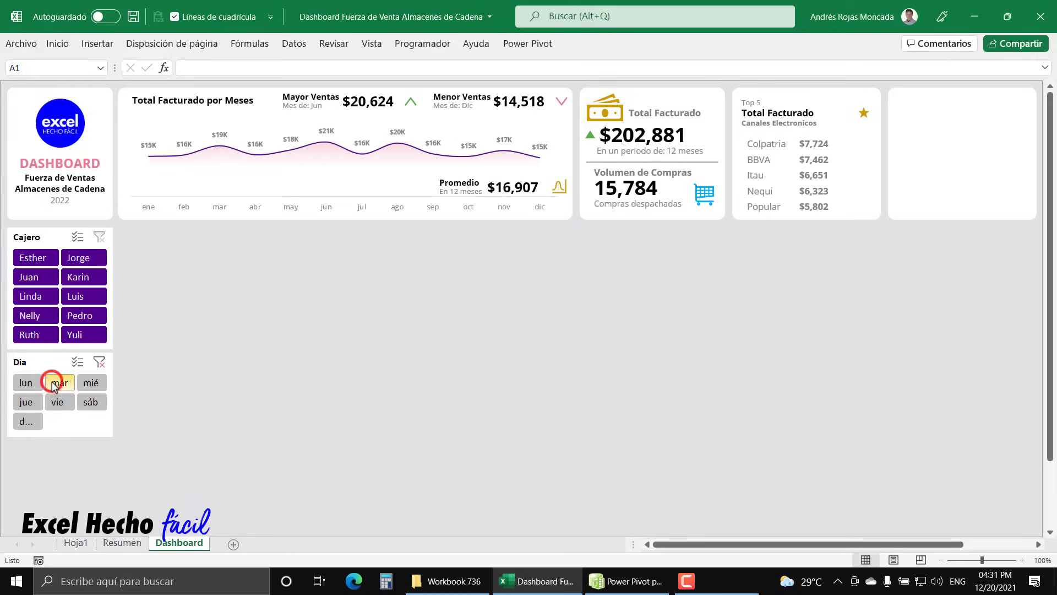
left_click(88, 383)
left_click(91, 403)
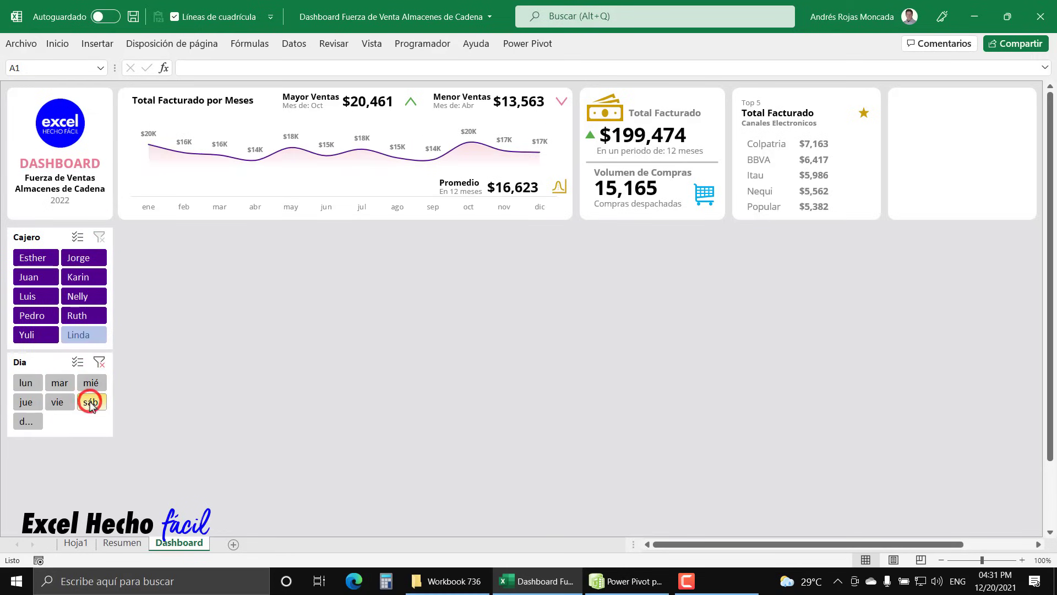
left_click(34, 403)
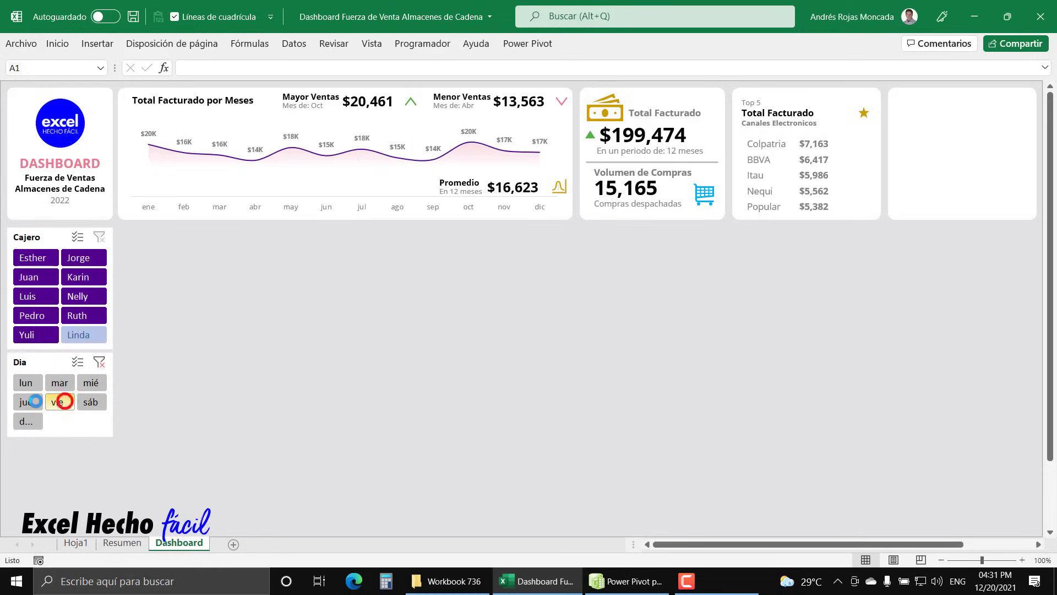
left_click(29, 421)
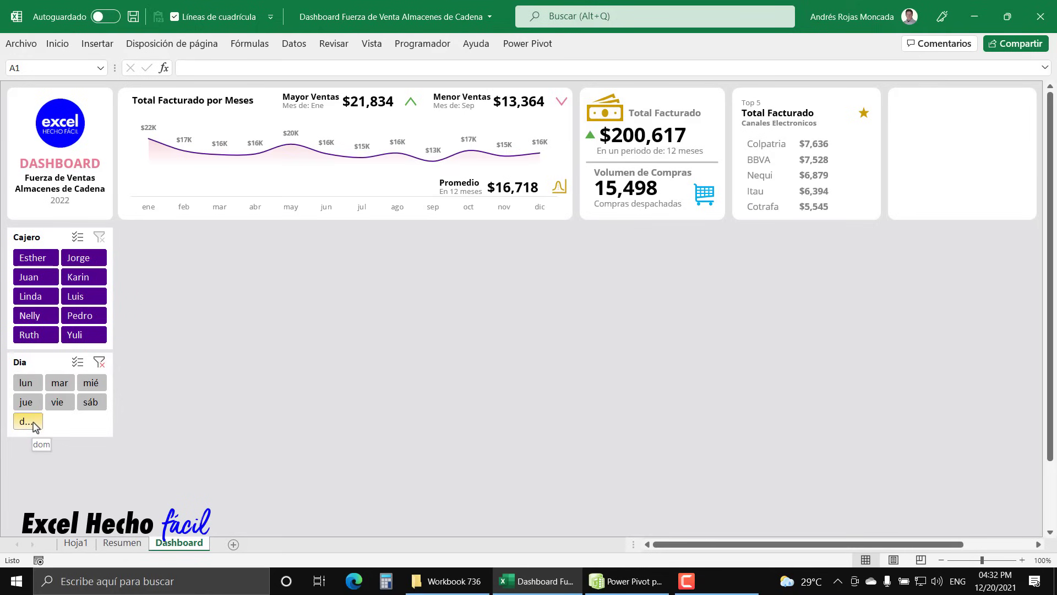
Widen the Dia slicer to 1.7" so the dom label fits, and shift it slightly left to align its right edge with the Cajero slicer.
left_click(47, 357)
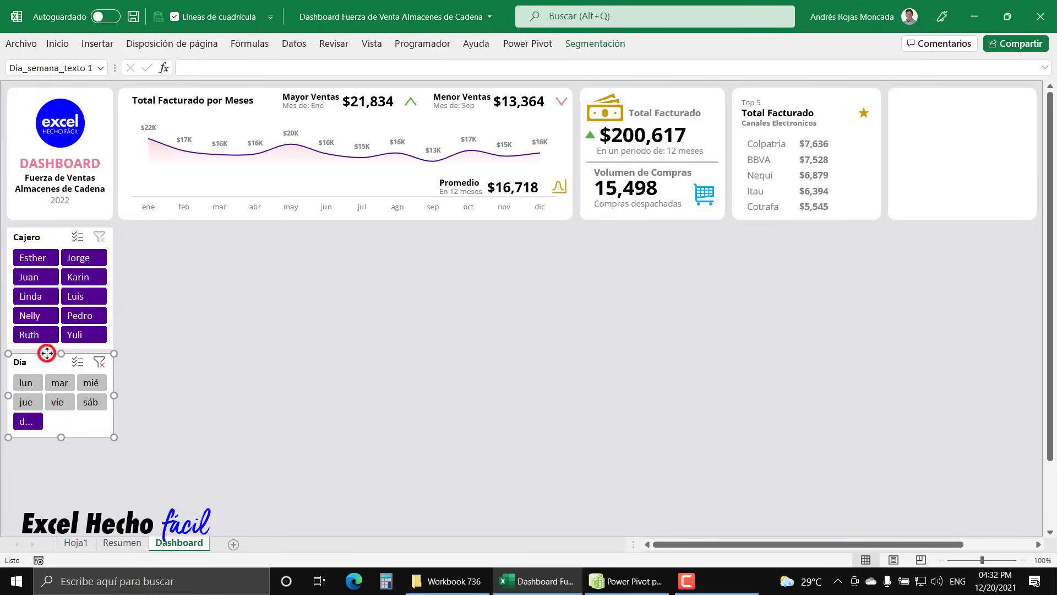
left_click(598, 43)
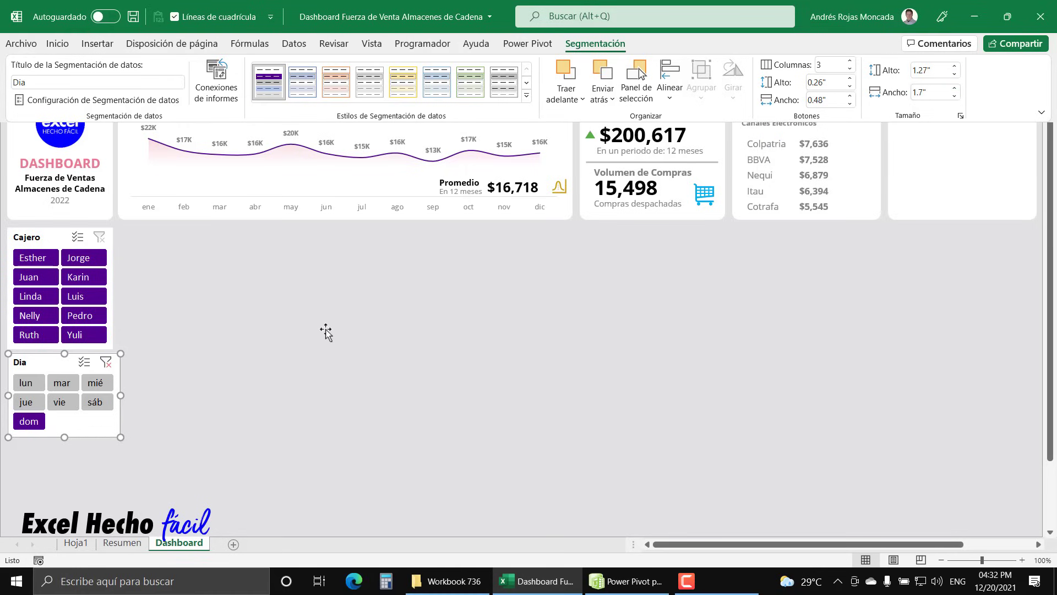
left_click(120, 396)
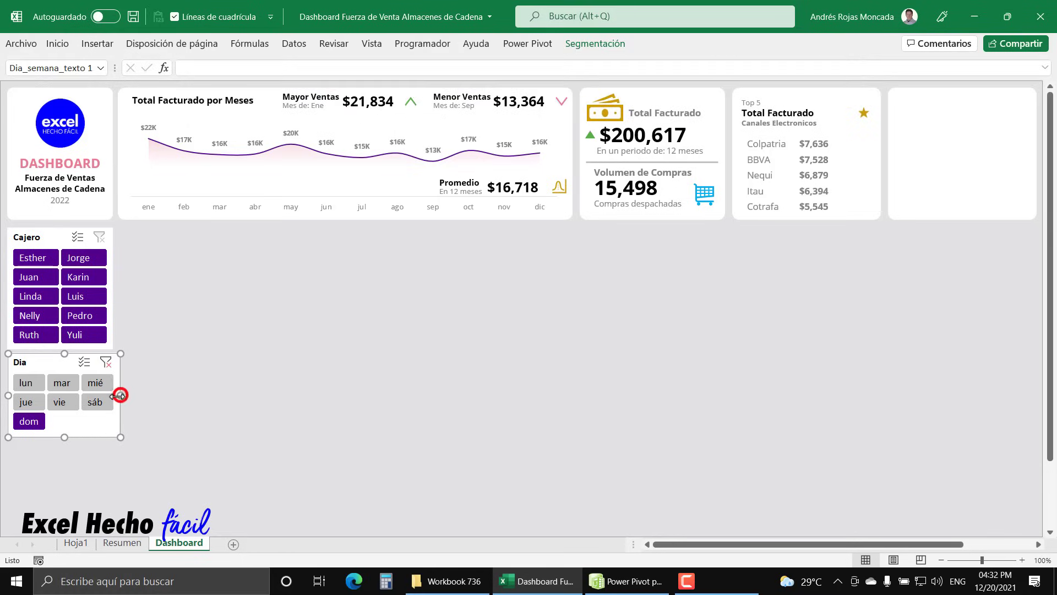
key("Escape")
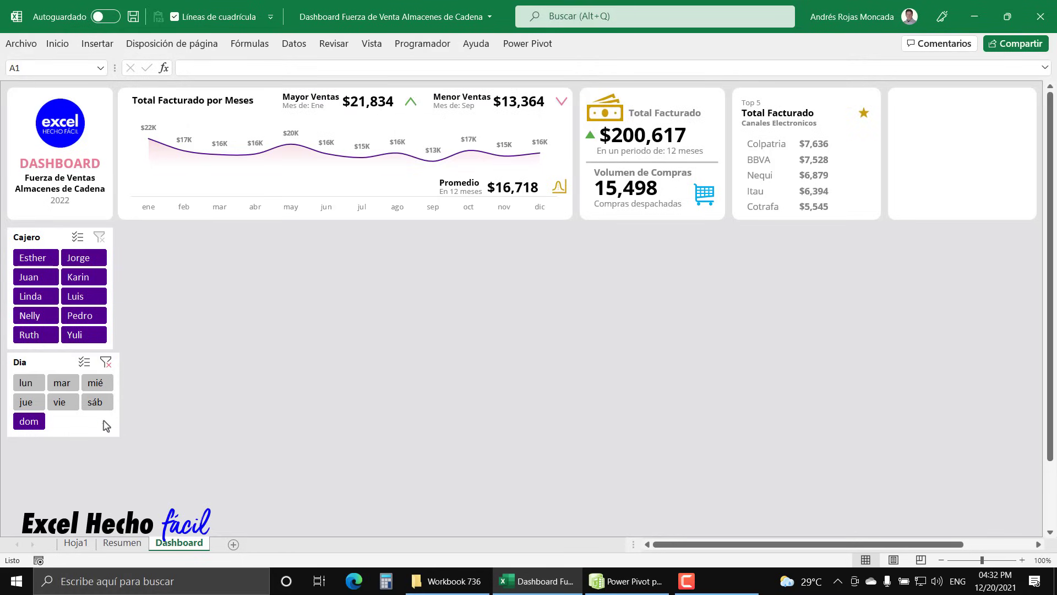
left_click_drag(121, 395, 116, 393)
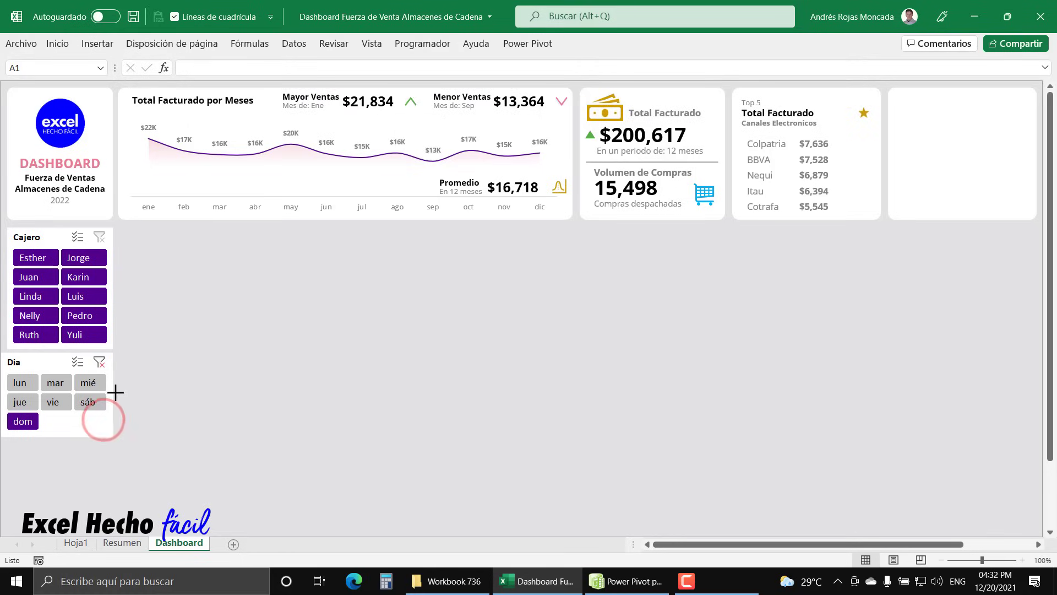
Check the Dia slicer once more with lun, leave its filter cleared, and save the workbook.
left_click(98, 364)
left_click(22, 385)
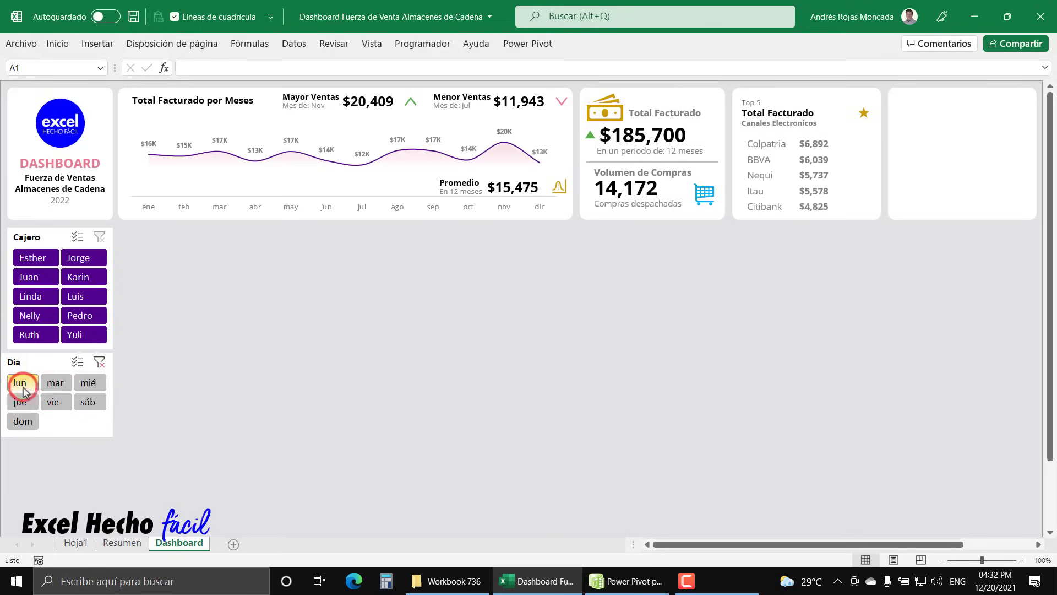
left_click(99, 363)
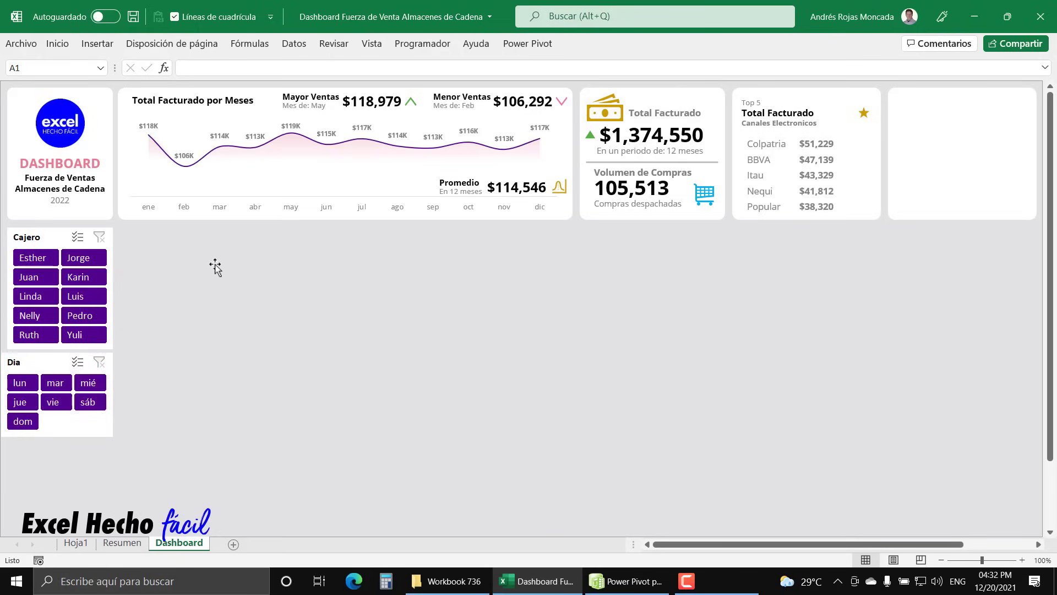
left_click(133, 18)
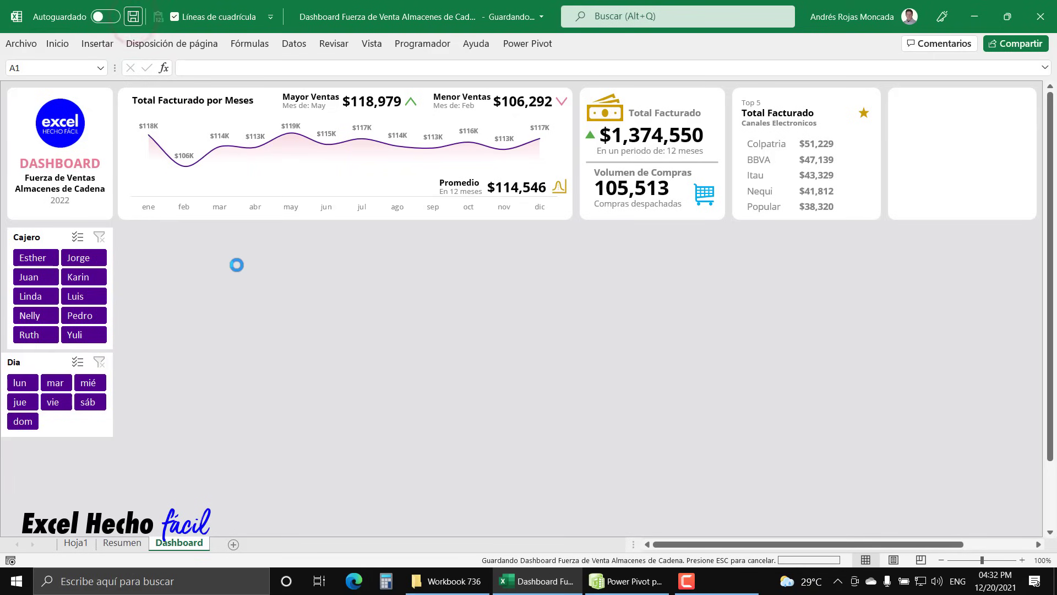